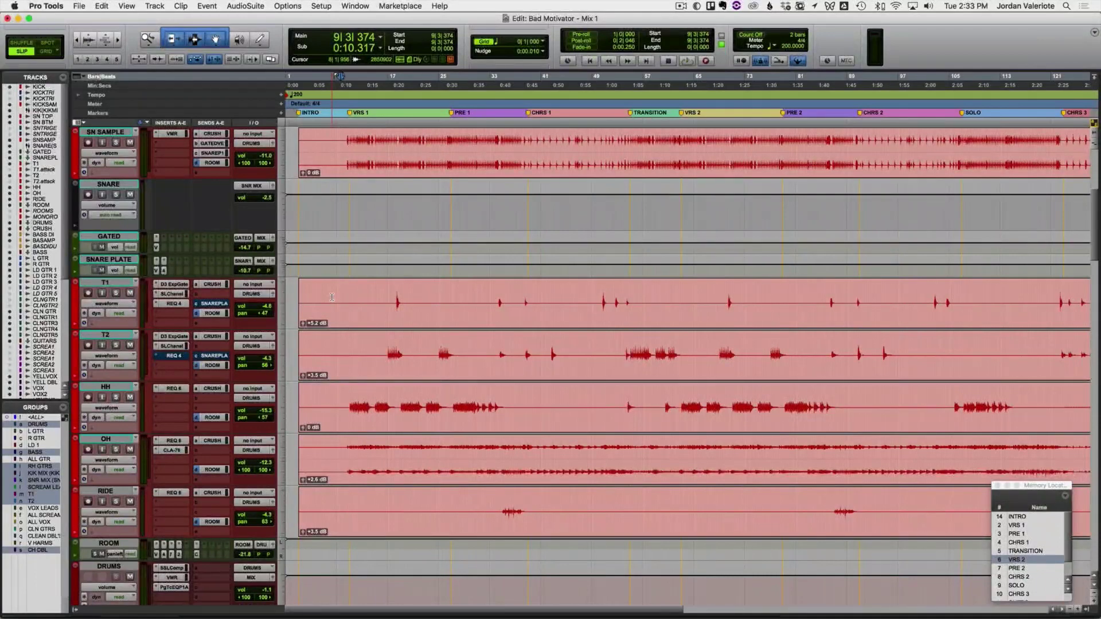
# Step: Show the automation write controls beside the track list and set every track's automation mode to latch
pyautogui.press('super+4')
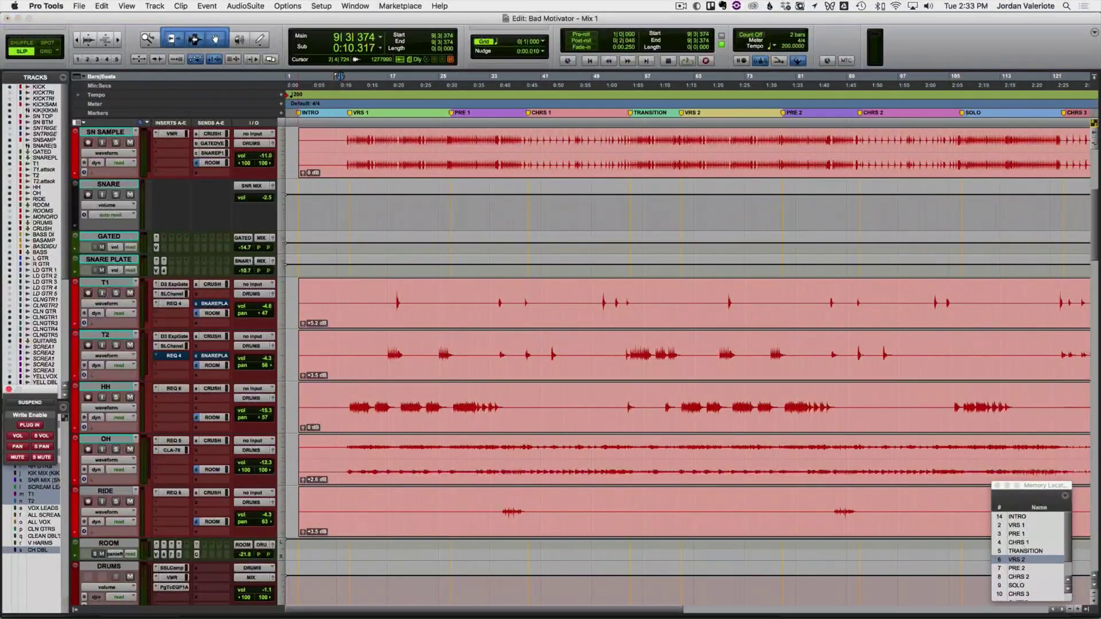
pyautogui.moveTo(54, 392); pyautogui.dragTo(53, 297)
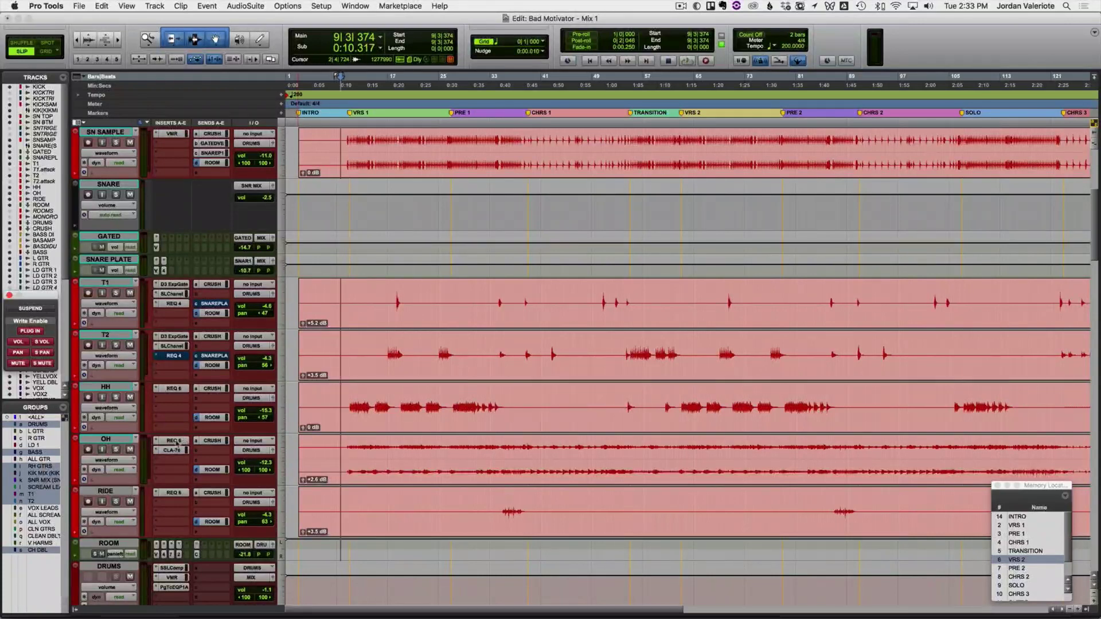
pyautogui.click(127, 471)
pyautogui.keyDown('alt'); pyautogui.click(127, 488); pyautogui.keyUp('alt')
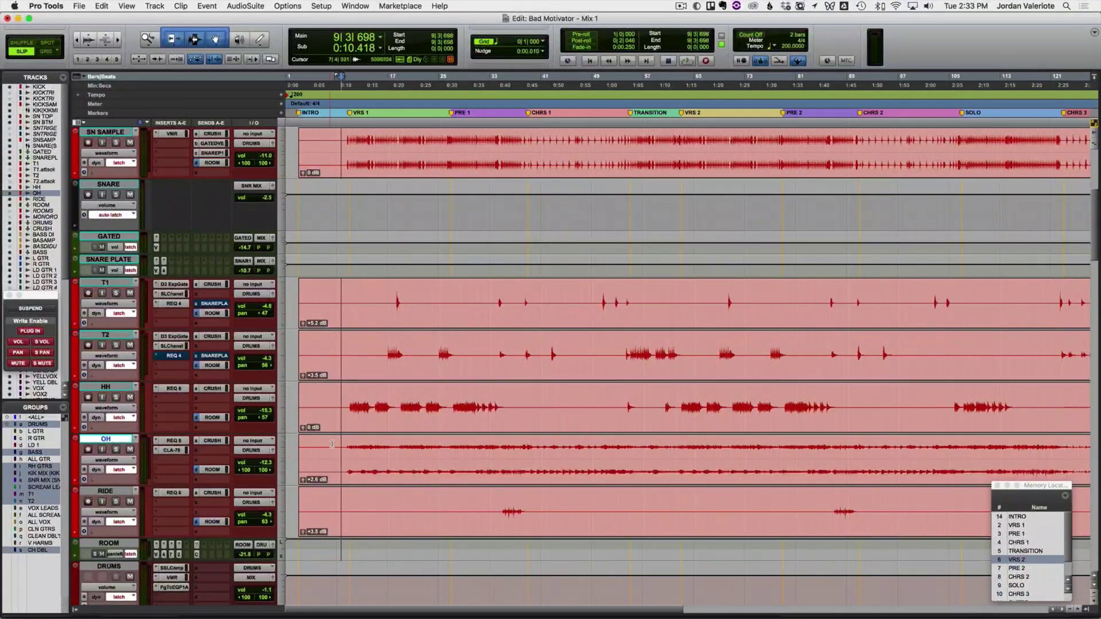
# Step: Display the tracks' volume automation lanes and try an OH level move while playing from bar 10
pyautogui.press('-')
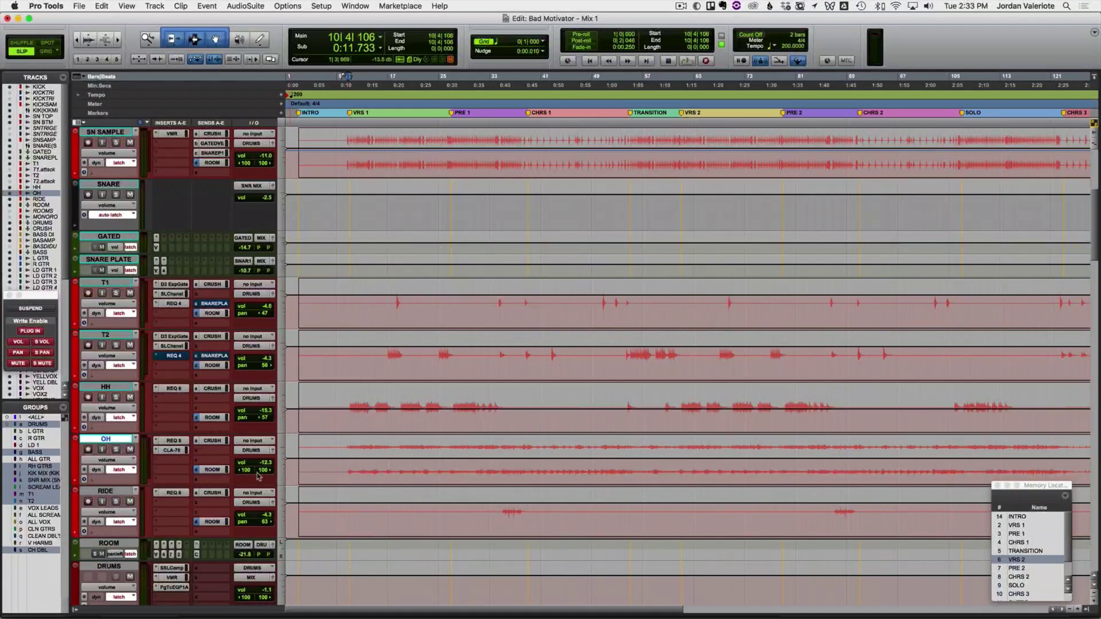
pyautogui.press('space')
pyautogui.moveTo(261, 462); pyautogui.dragTo(262, 459)
pyautogui.press('space')
pyautogui.press('super+bracketright')
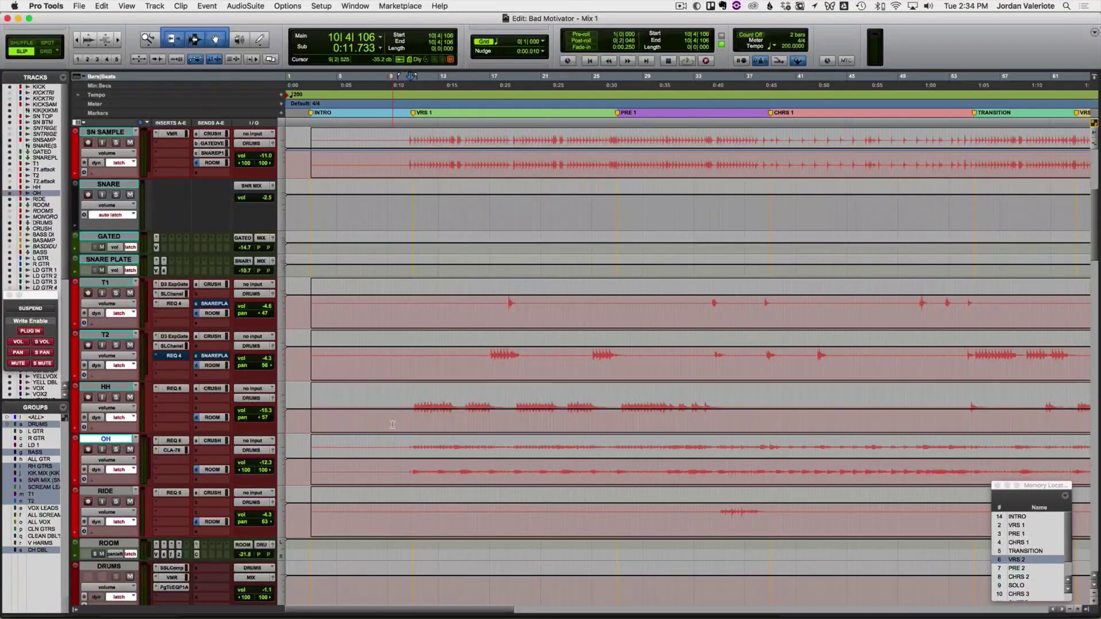
# Step: Trim the starts of the drum clips to 9|3|536, just before verse 1, and audition the entry
pyautogui.press('super+e')
pyautogui.press('a')
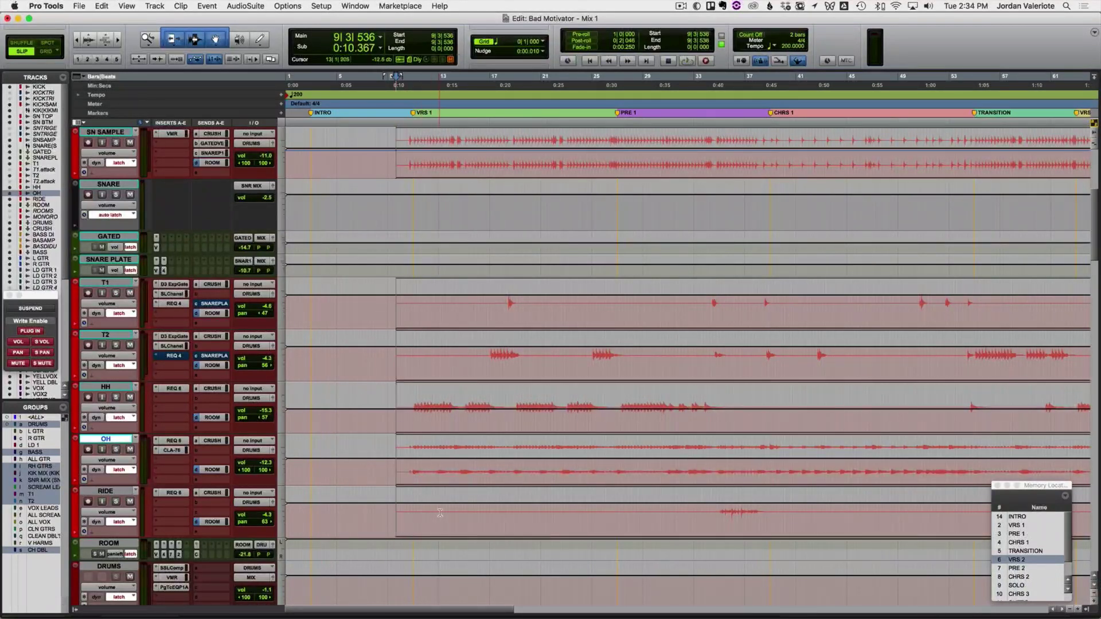
pyautogui.scroll(-2, 440, 513)
pyautogui.press('r')
pyautogui.press('r')
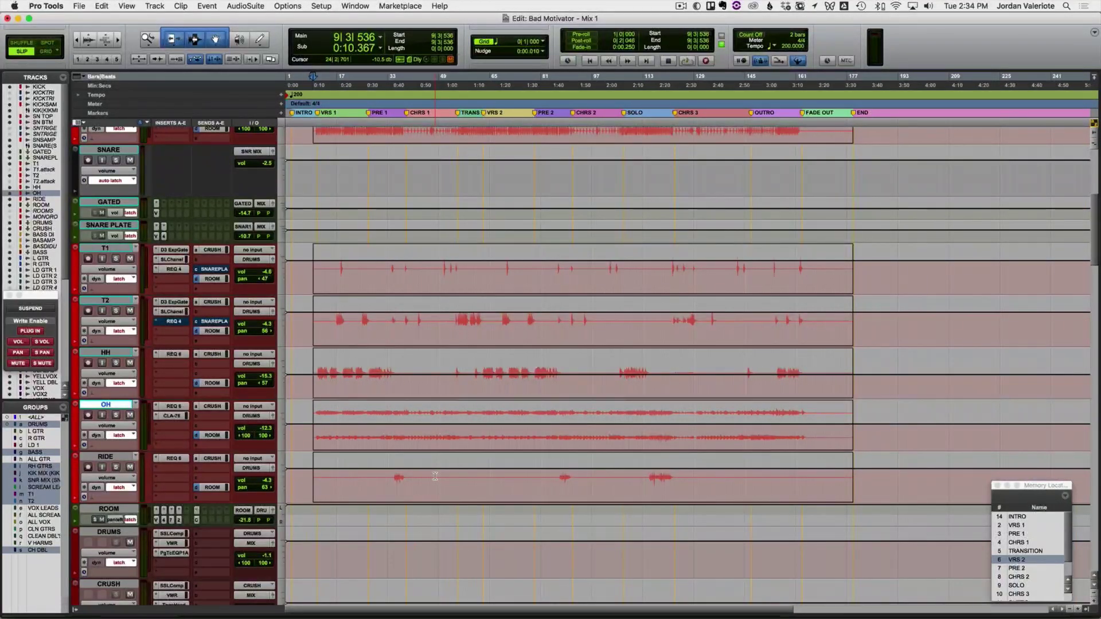
pyautogui.press('t')
pyautogui.press('t')
pyautogui.press('t')
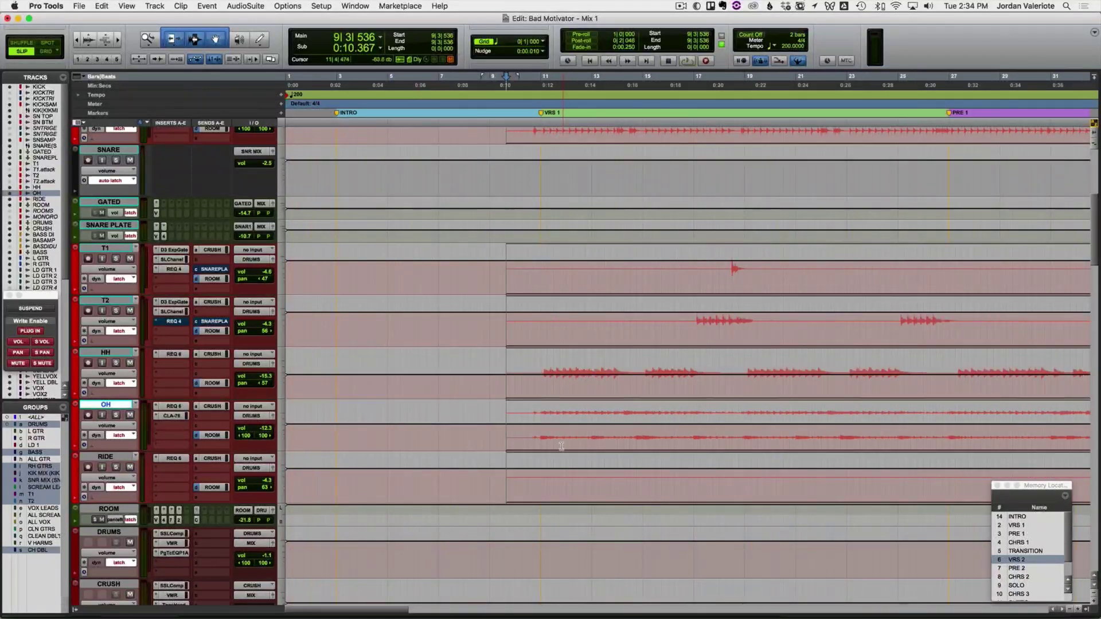
pyautogui.press('space')
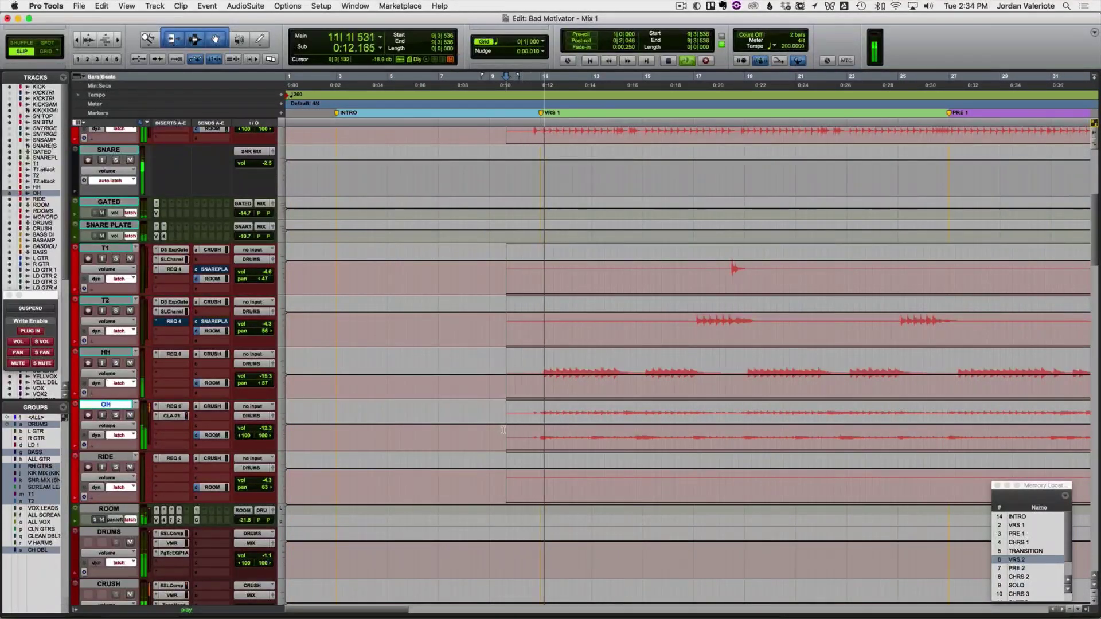
pyautogui.press('space')
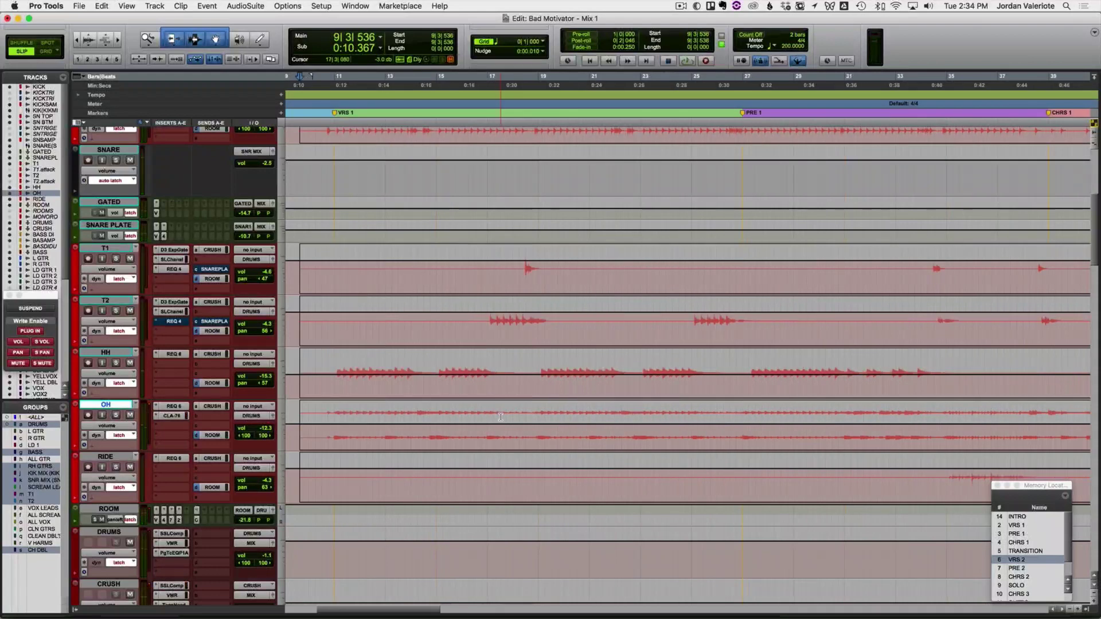
# Step: Write OH volume rides during playback through verse 1 and pre-chorus 1, lifting the level up to the chorus 1 entry
pyautogui.press('t')
pyautogui.hscroll(8, 411, 386)
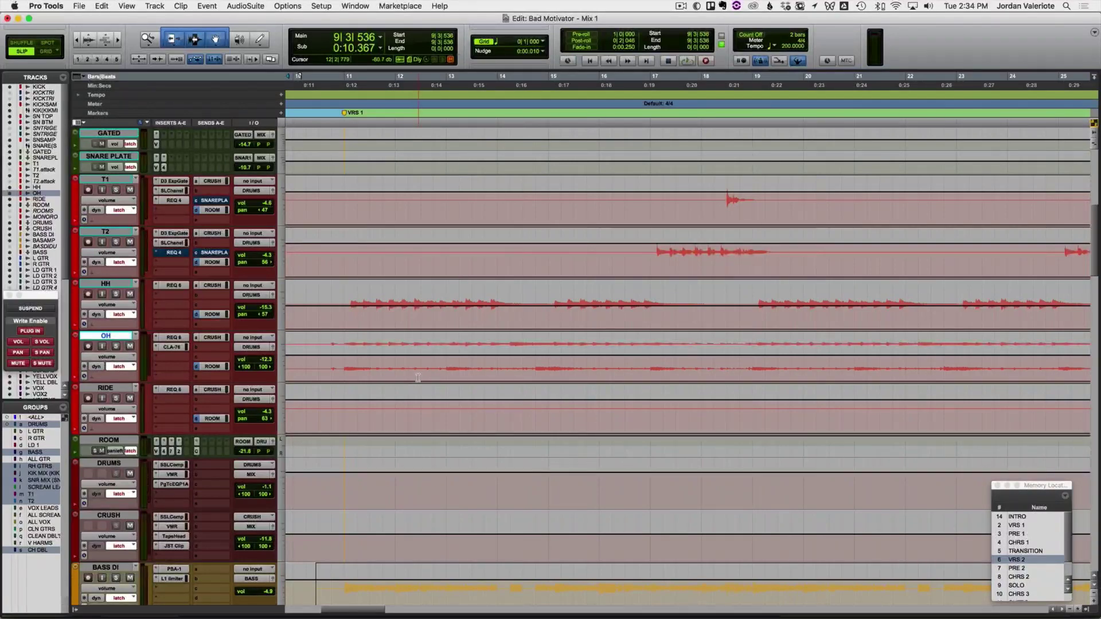
pyautogui.hscroll(-5, 418, 378)
pyautogui.press('space')
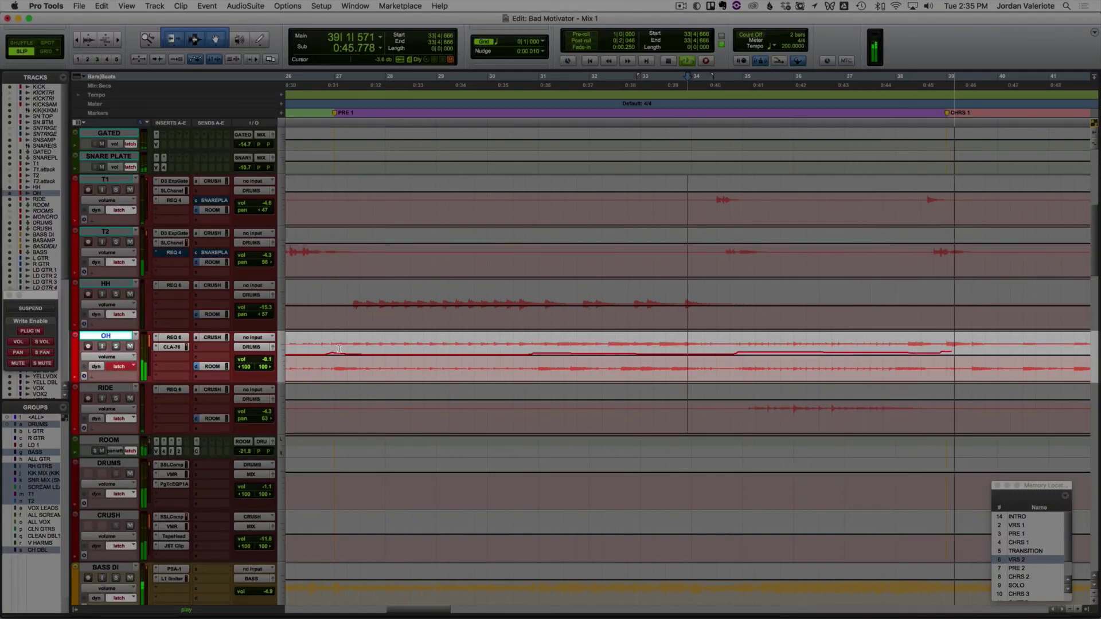
pyautogui.press('space')
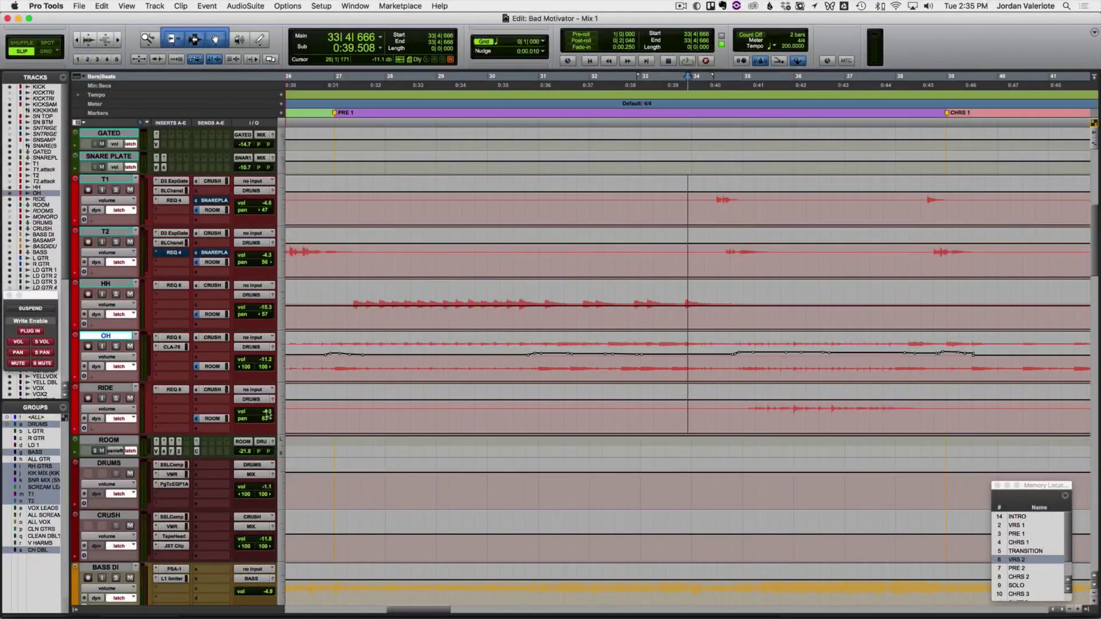
# Step: Set the RIDE track's volume to -7.0 dB and extend the OH volume lift into the start of chorus 1
pyautogui.press('space')
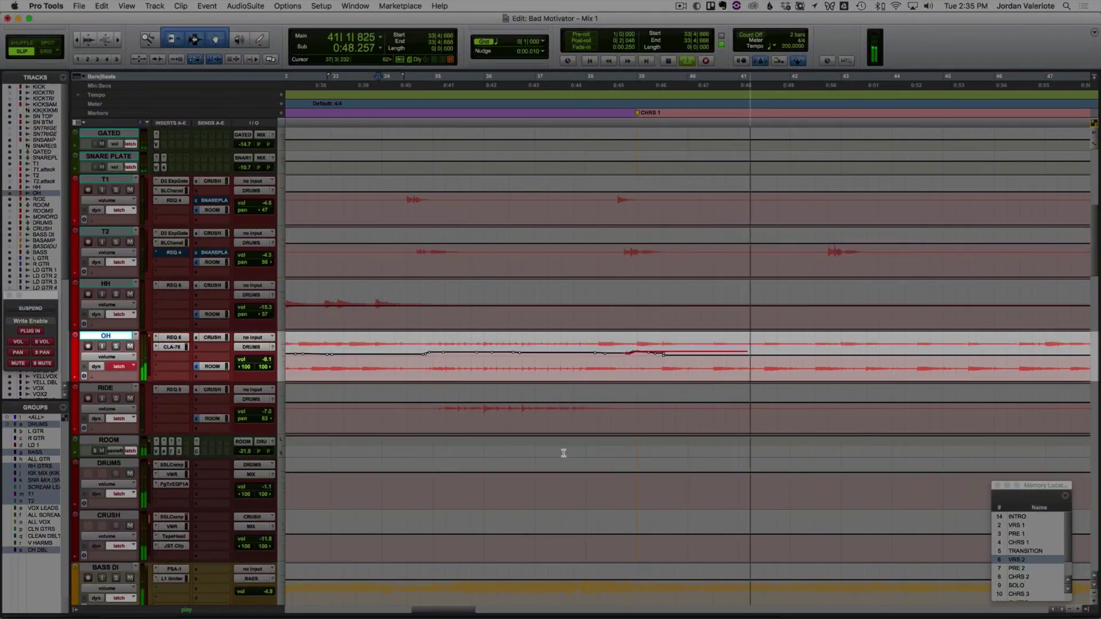
pyautogui.press('space')
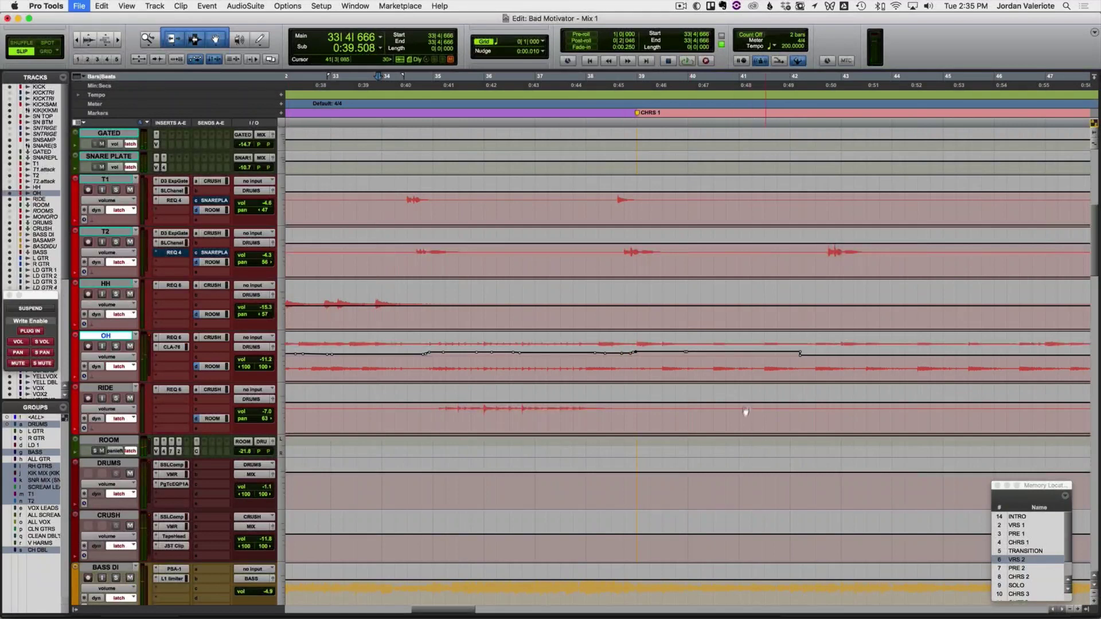
# Step: Audition the start of chorus 1 from bar 39 with the drum tracks soloed
pyautogui.moveTo(661, 353); pyautogui.dragTo(711, 361)
pyautogui.click(648, 350)
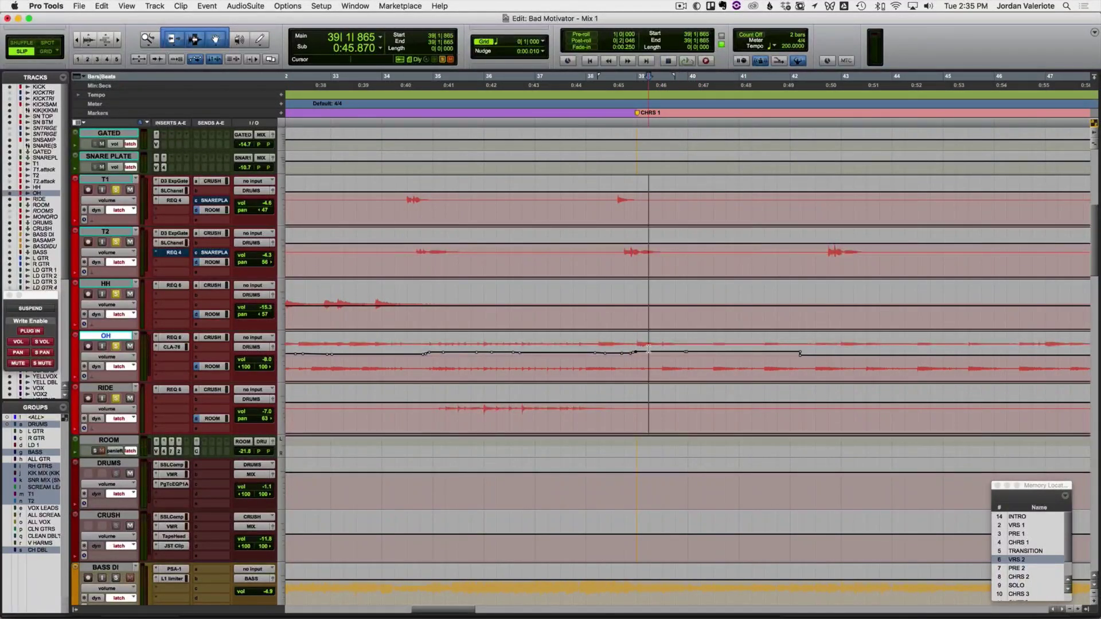
pyautogui.press('space')
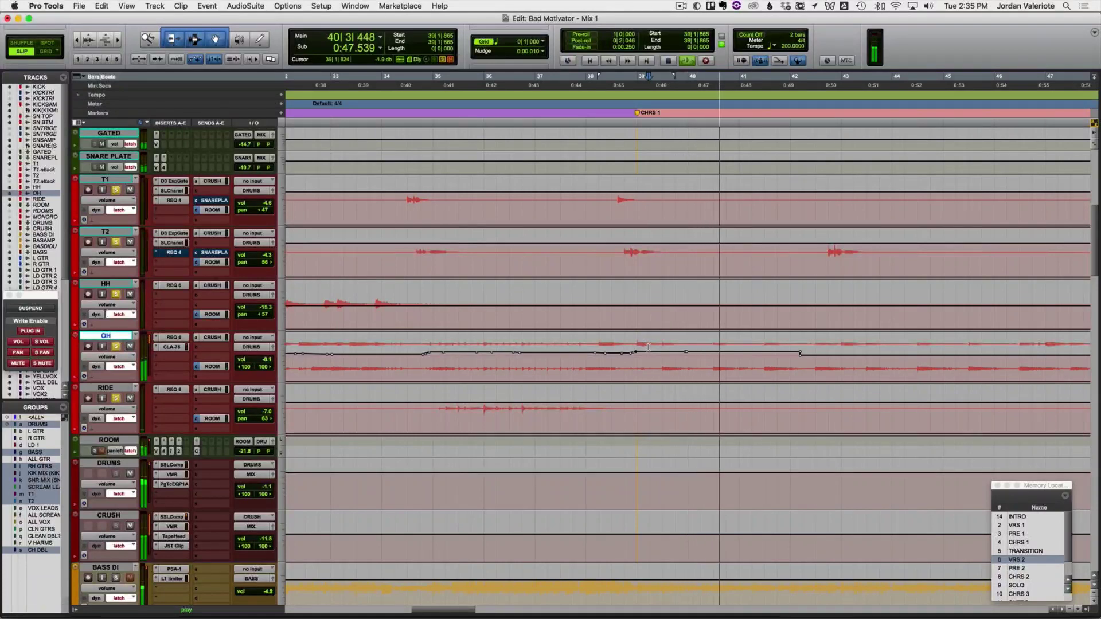
pyautogui.press('space')
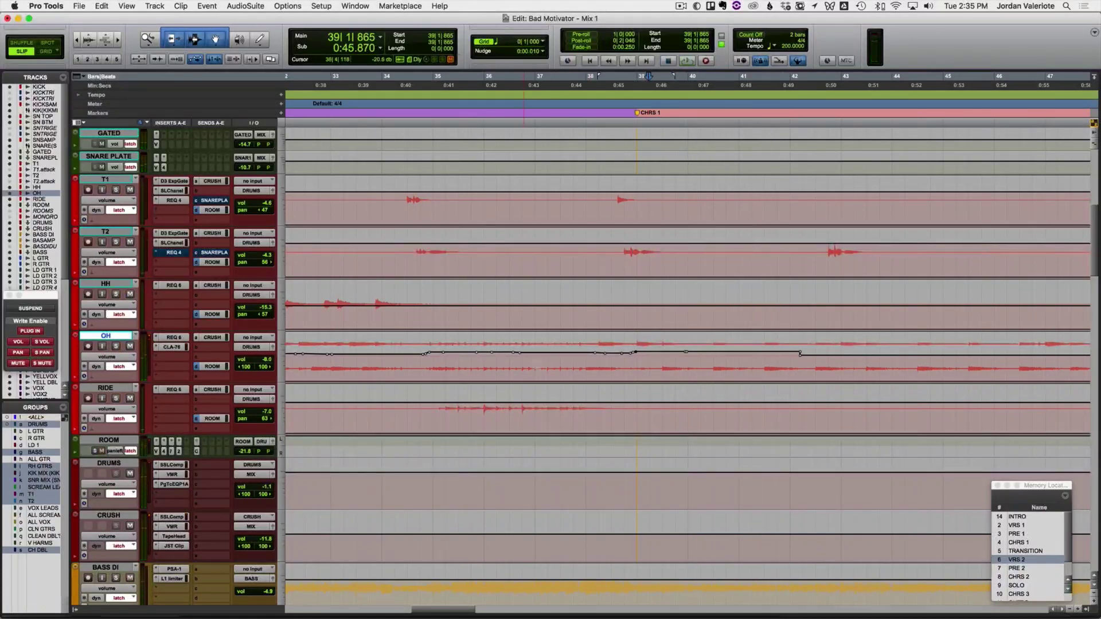
# Step: Rewrite the OH volume automation from bar 37 to about bar 45, with repeated small lifts through chorus 1
pyautogui.click(562, 354)
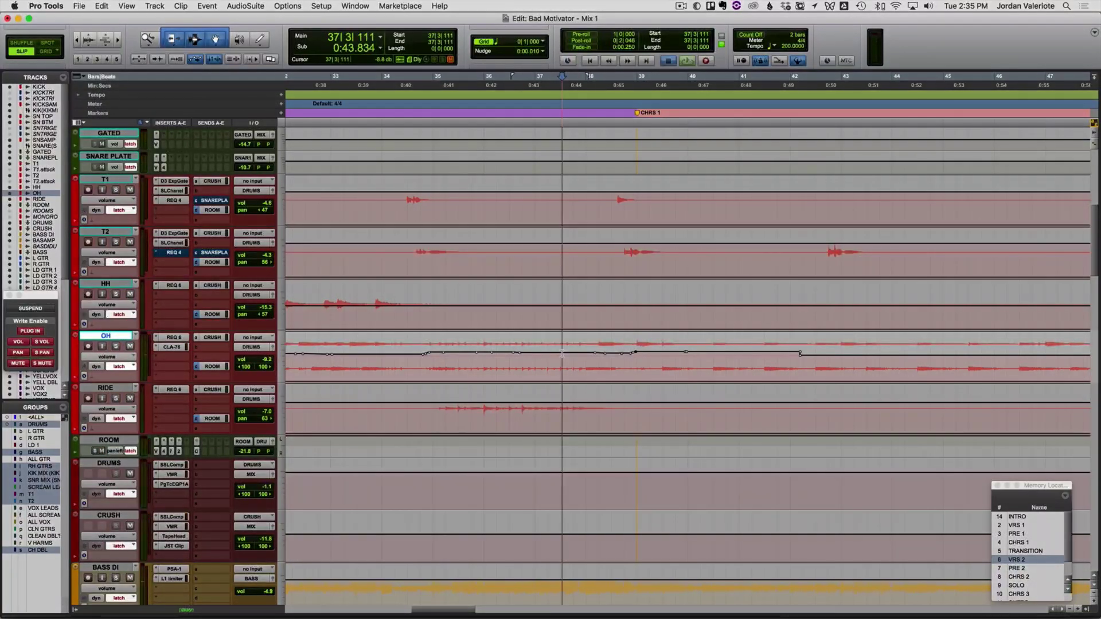
pyautogui.press('space')
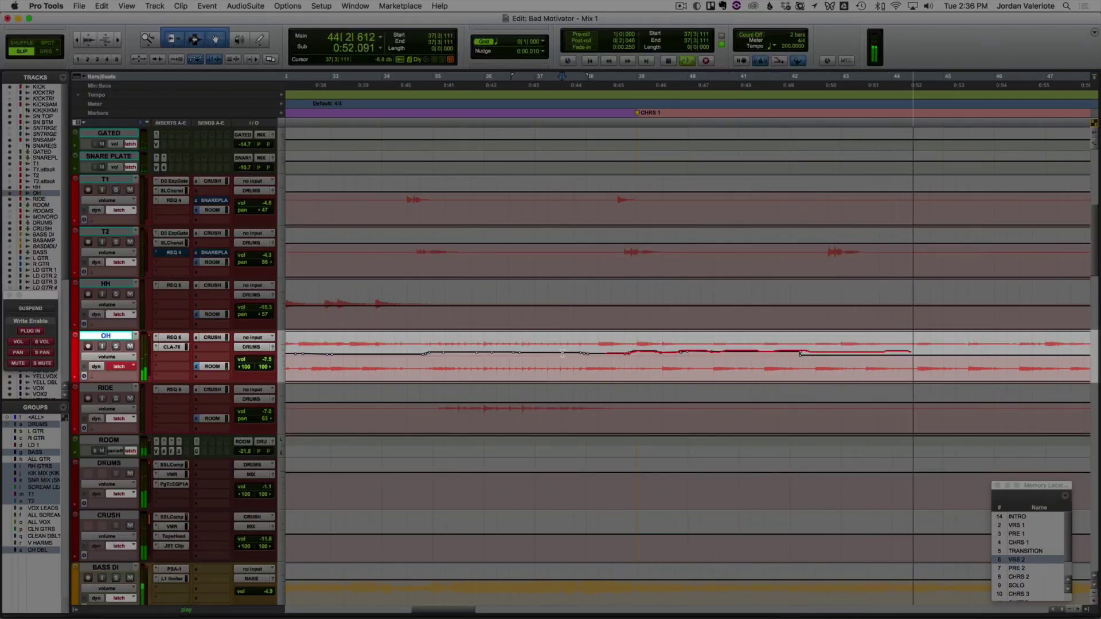
pyautogui.press('space')
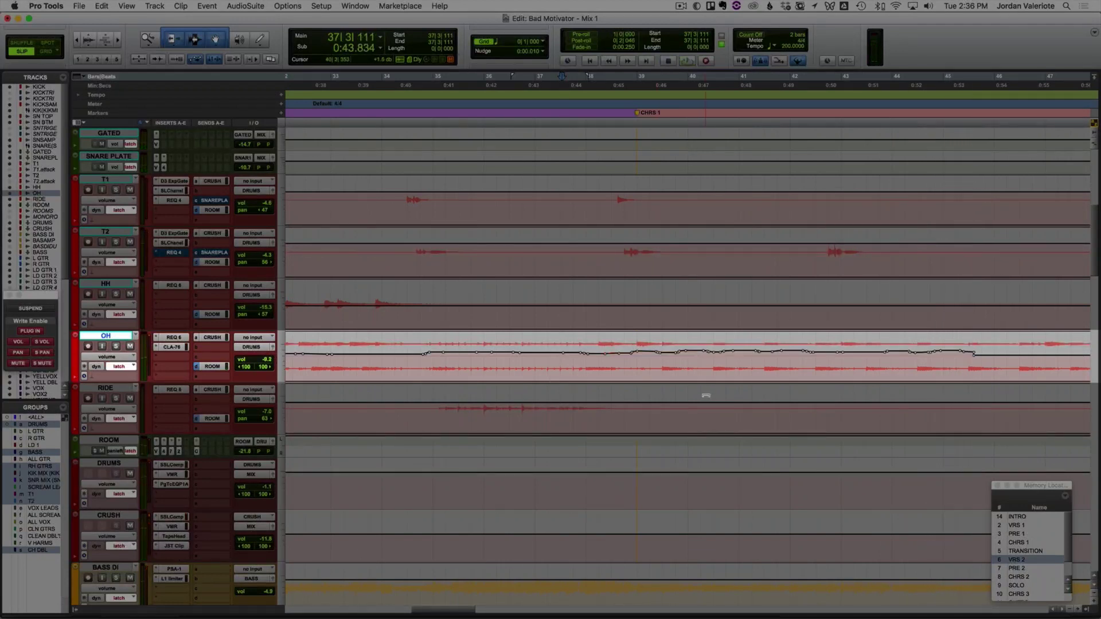
# Step: Continue writing OH volume rides through the rest of chorus 1, easing the level down into the transition
pyautogui.hscroll(5, 844, 361)
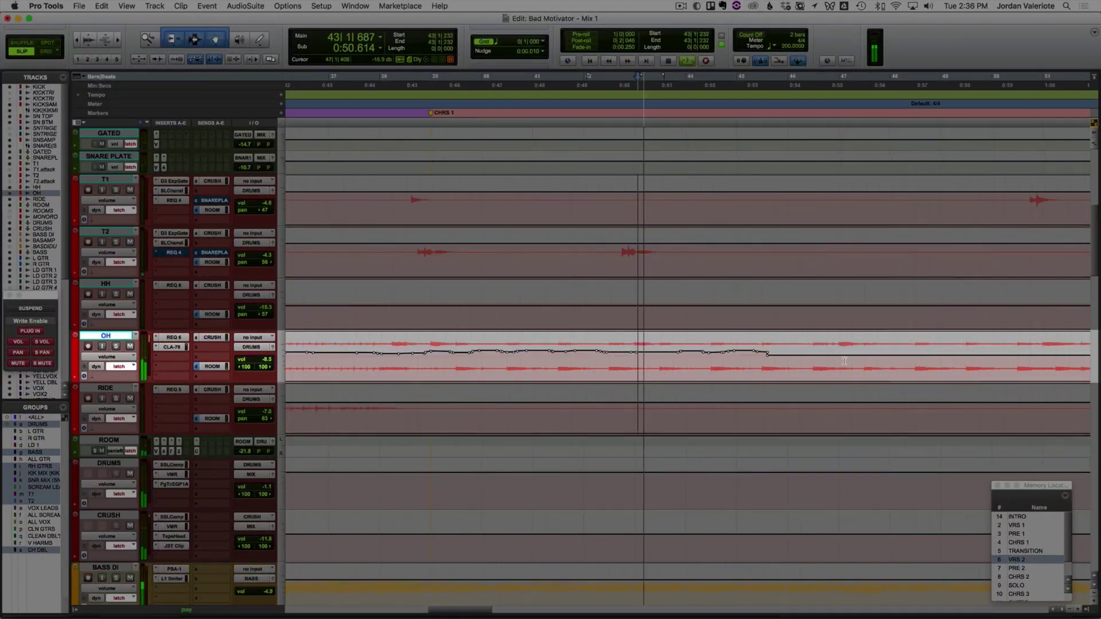
pyautogui.press('space')
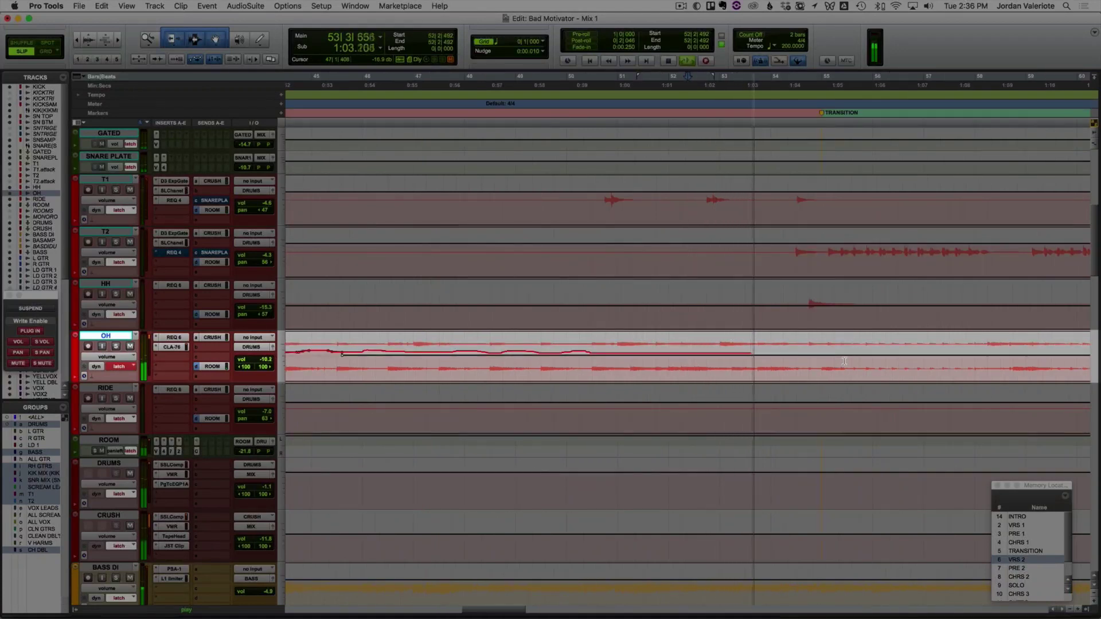
pyautogui.press('space')
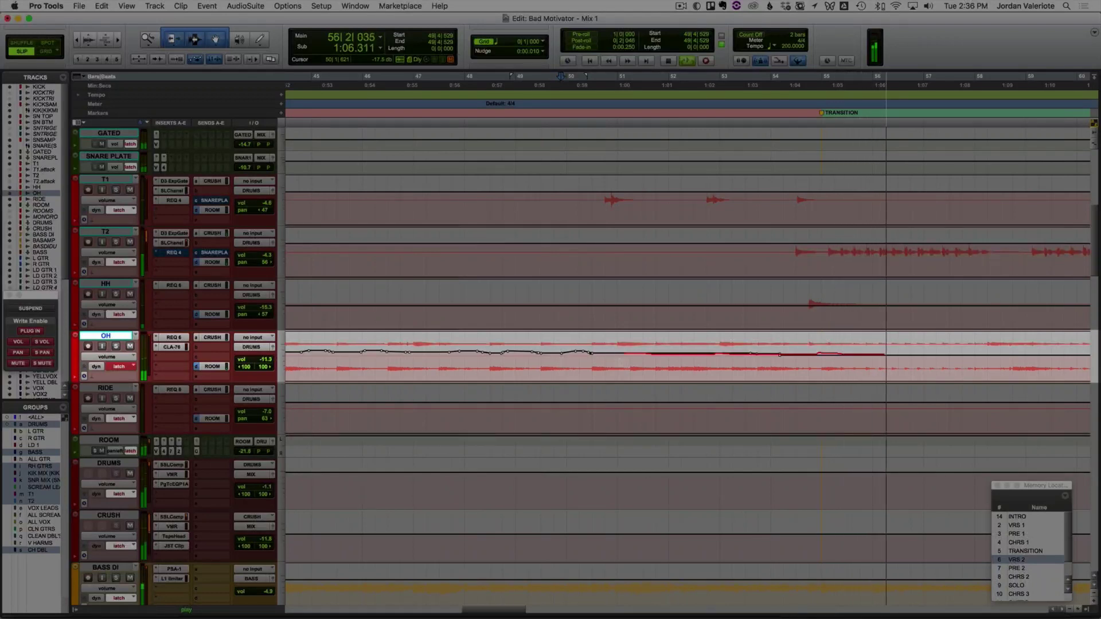
pyautogui.press('space')
# Step: Write OH volume rides through verse 2, pre-chorus 2, chorus 2 and the solo, up to the chorus 3 entry
pyautogui.press('space')
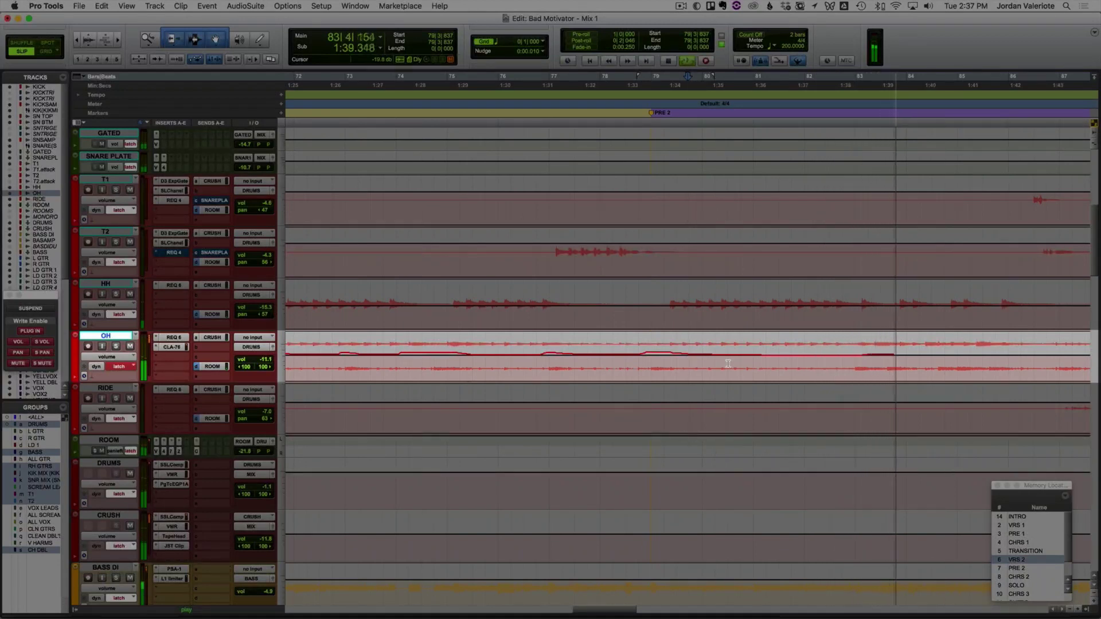
pyautogui.press('space')
pyautogui.click(790, 360)
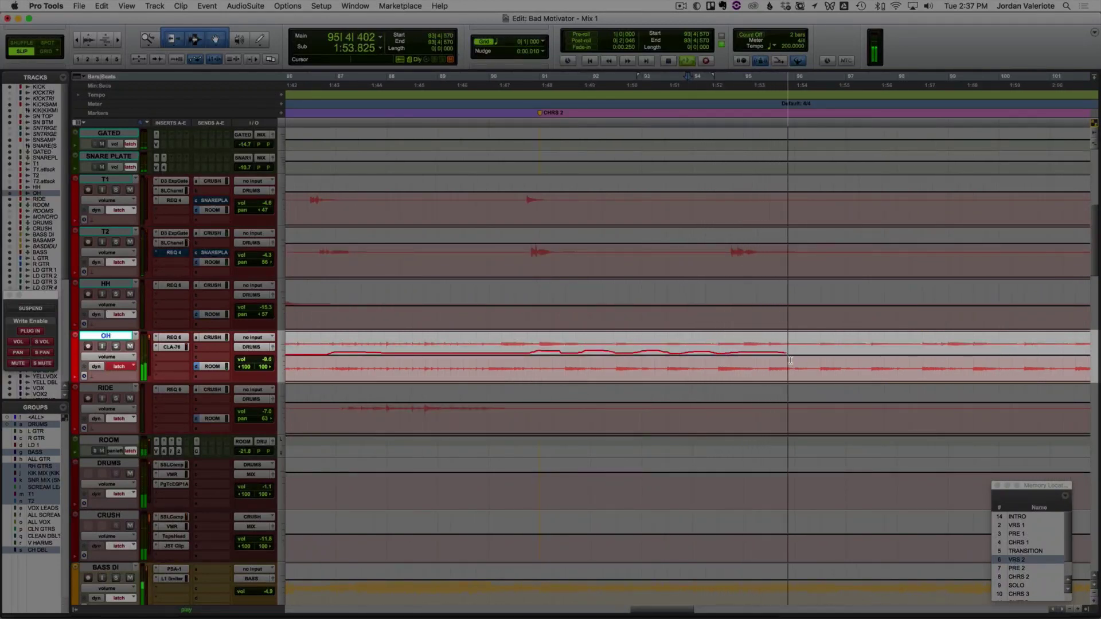
pyautogui.press('space')
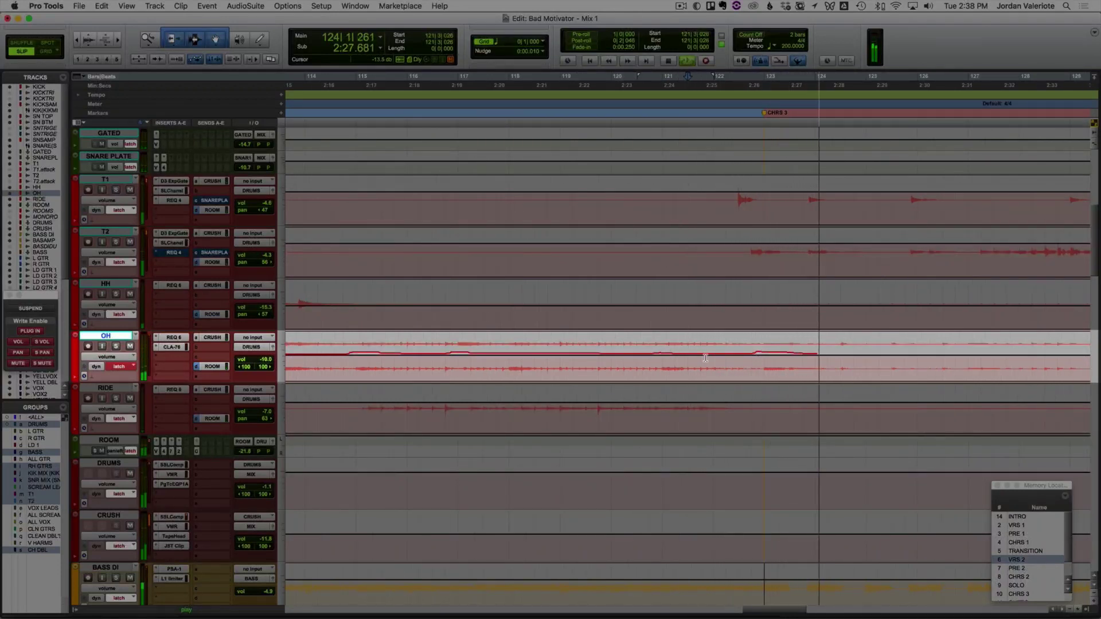
# Step: Redo the OH volume rides in chorus 3, with lifts at bars 123, 127 and 131 that fade gradually
pyautogui.press('space')
pyautogui.press('space')
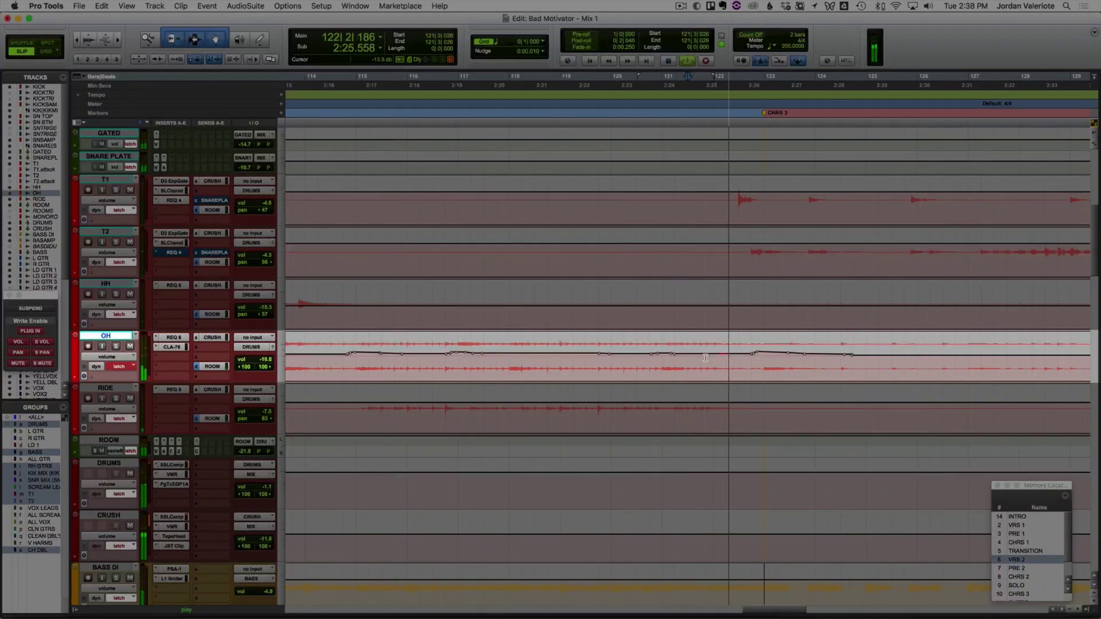
pyautogui.press('space')
pyautogui.press('space')
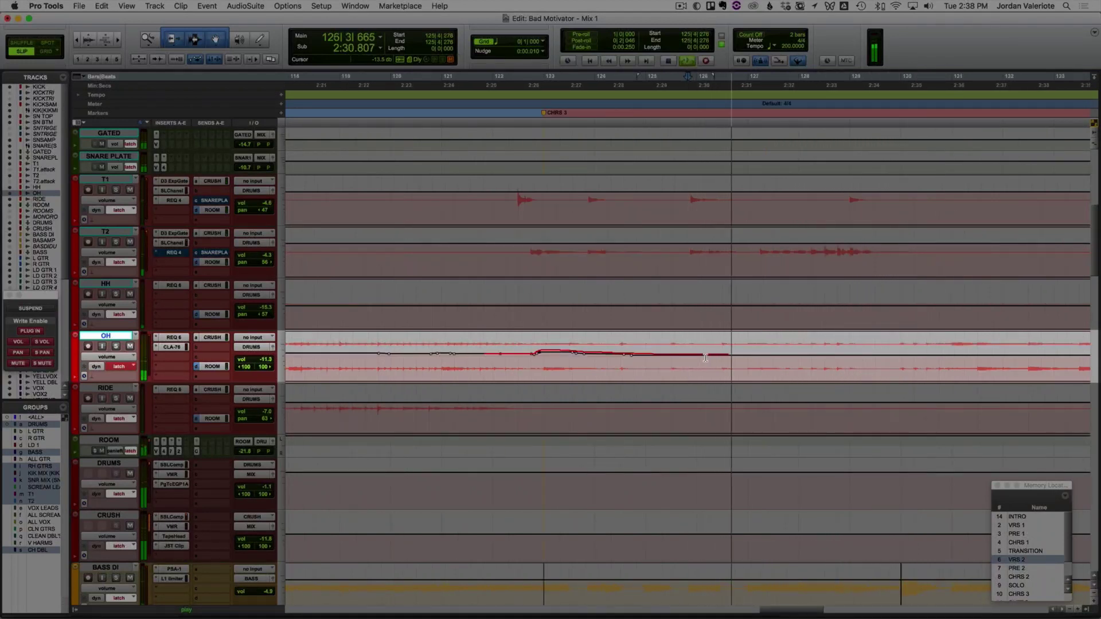
pyautogui.press('space')
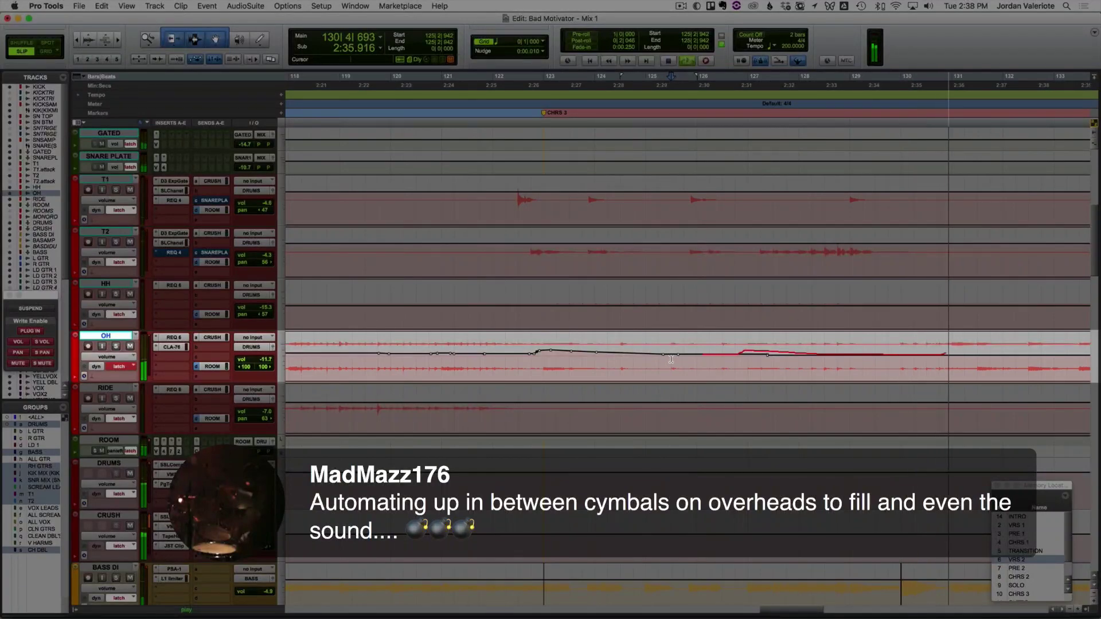
pyautogui.press('space')
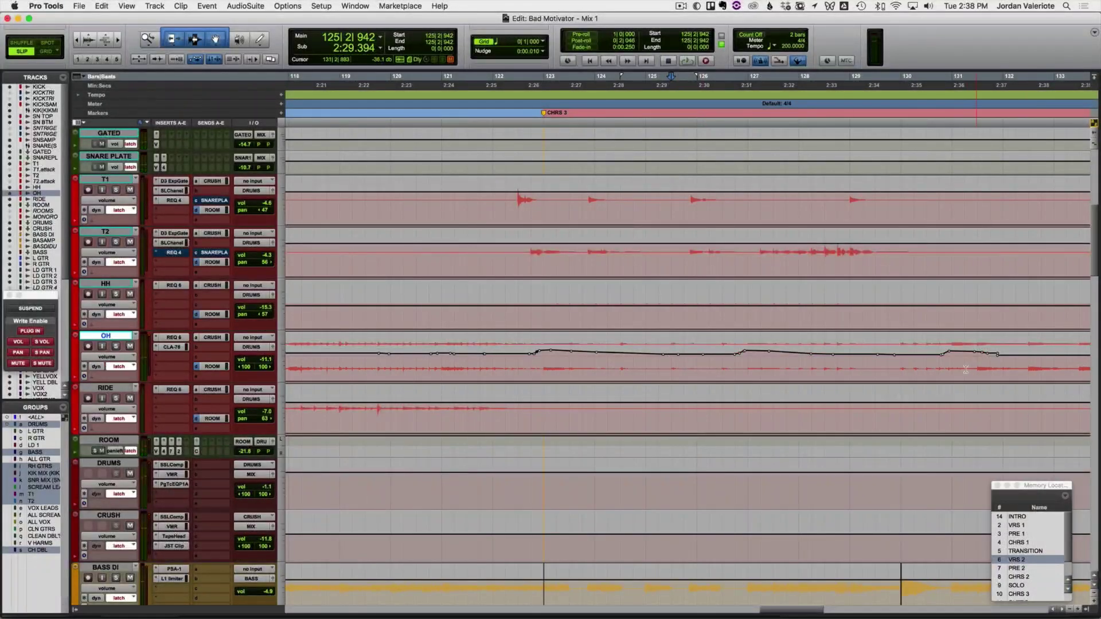
# Step: Examine the reverse cymbal around bars 129 to 133 on the REV CYM track, and return to the drum tracks
pyautogui.scroll(-20, 916, 365)
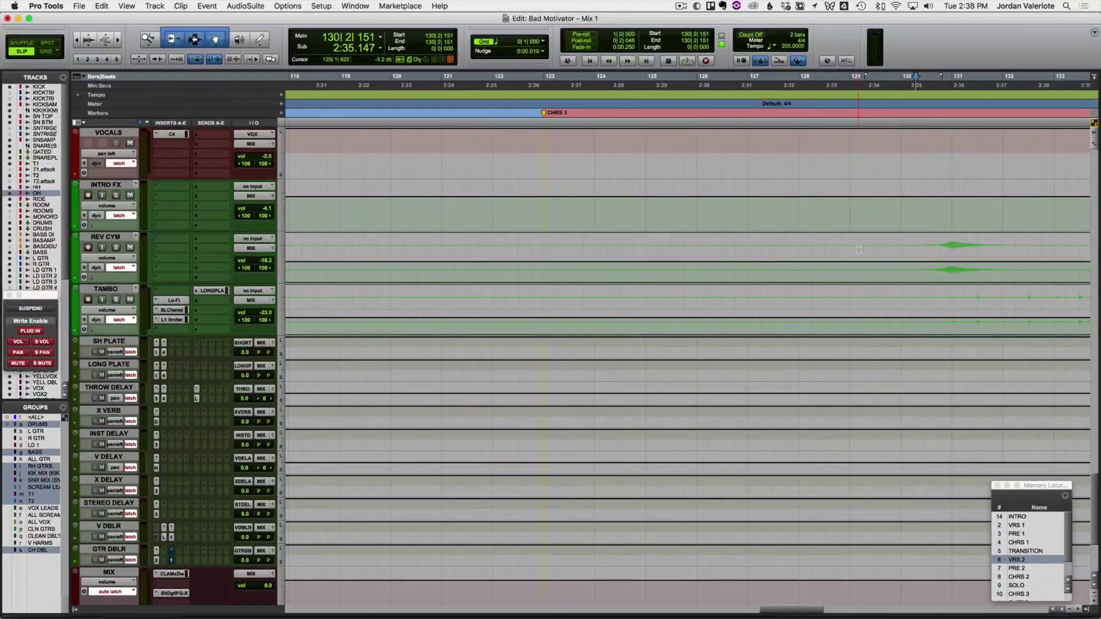
pyautogui.moveTo(858, 250); pyautogui.dragTo(1069, 266)
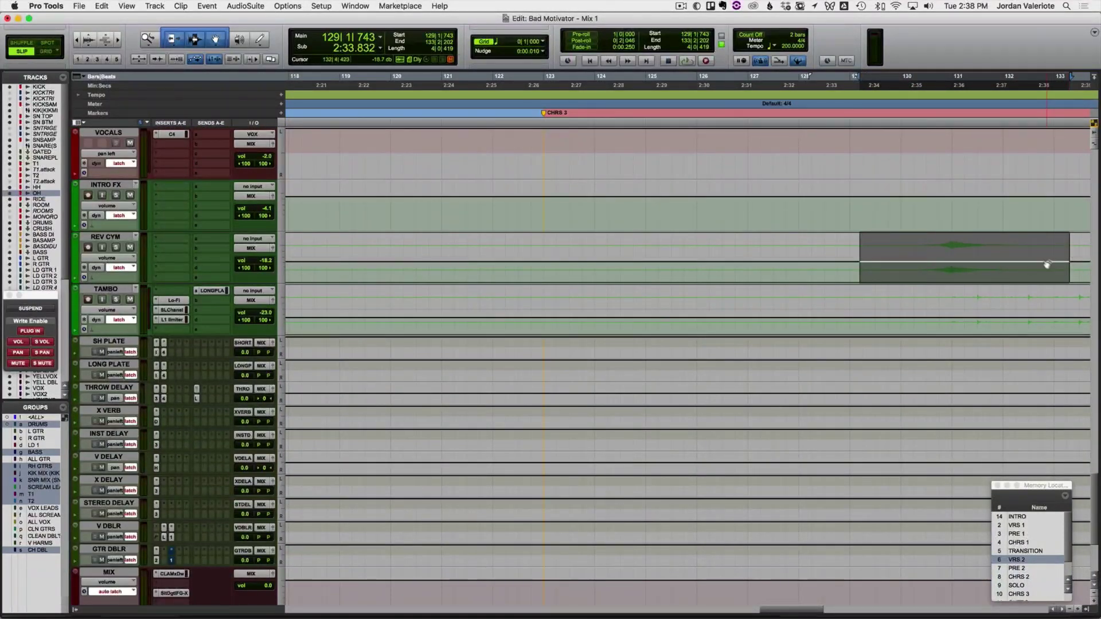
pyautogui.click(904, 261)
pyautogui.scroll(15, 904, 262)
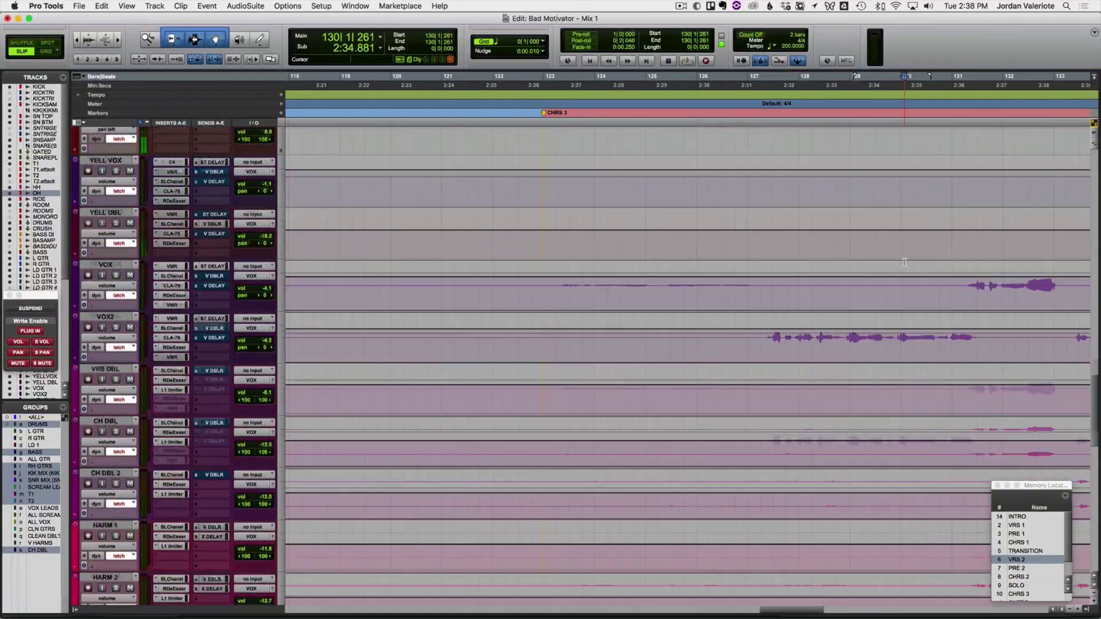
pyautogui.scroll(10, 904, 262)
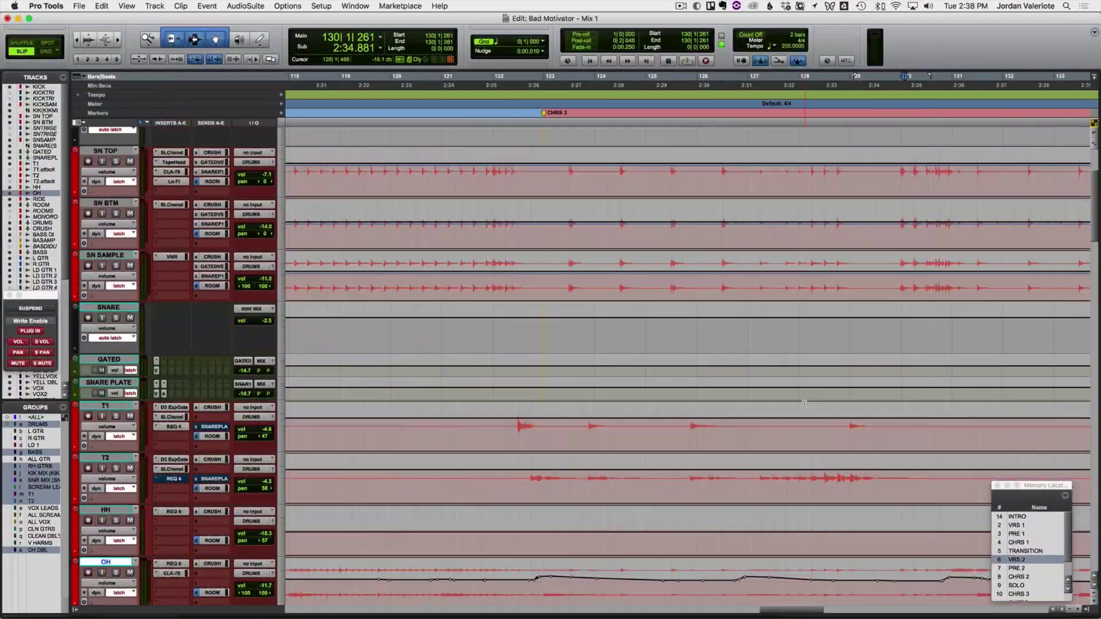
# Step: Write OH volume rides from around bar 129 through the rest of chorus 3 and the outro up to the fade out
pyautogui.scroll(-3, 804, 405)
pyautogui.press('space')
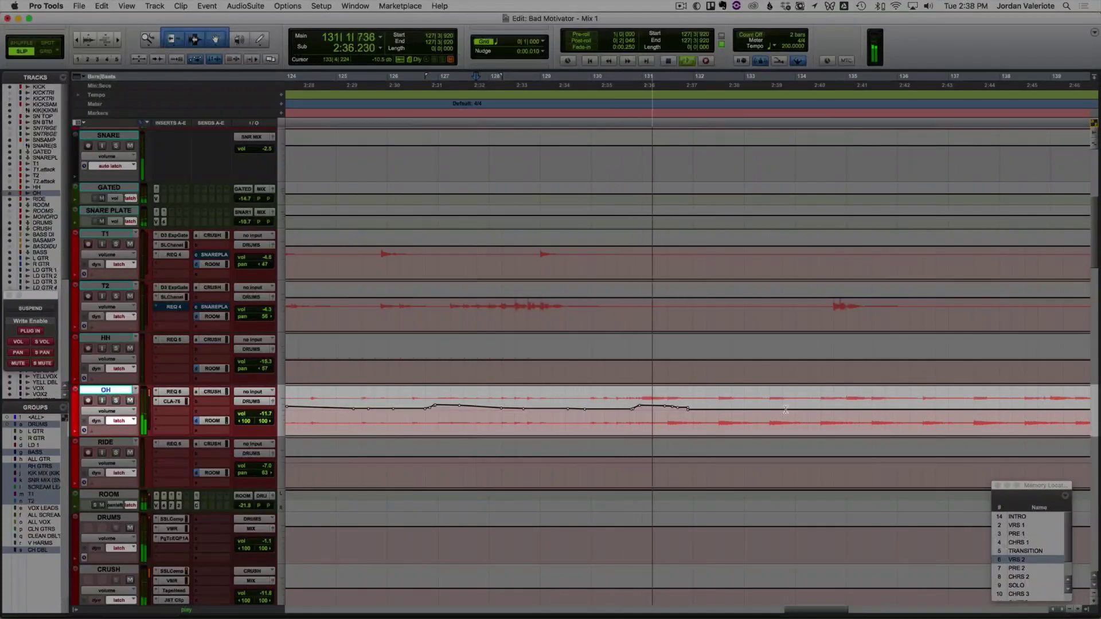
pyautogui.press('space')
pyautogui.press('space')
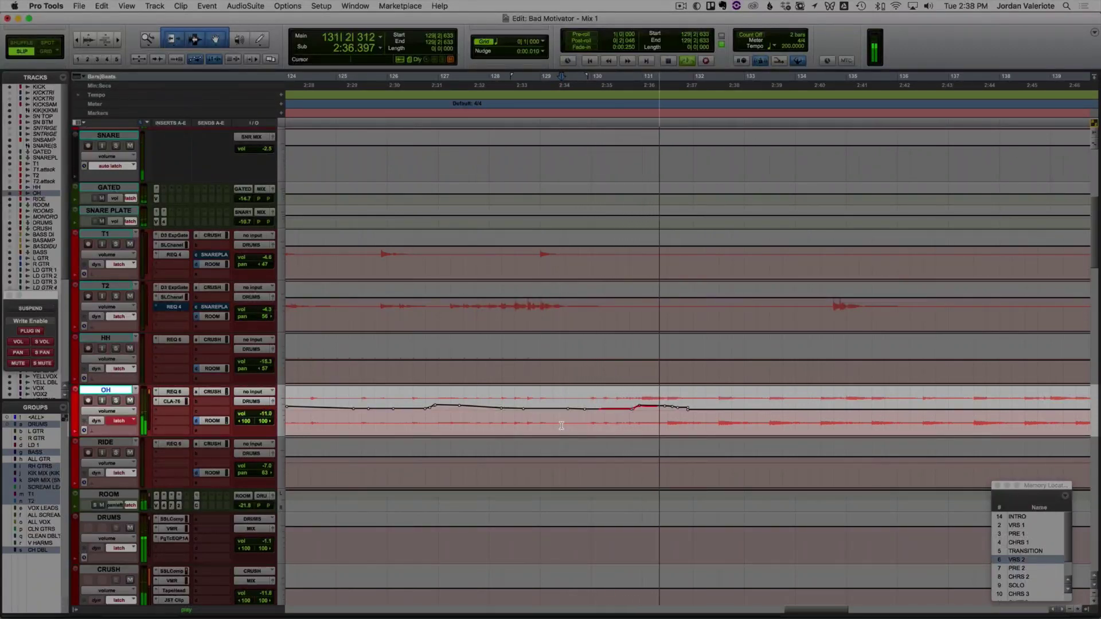
pyautogui.press('space')
pyautogui.press('space')
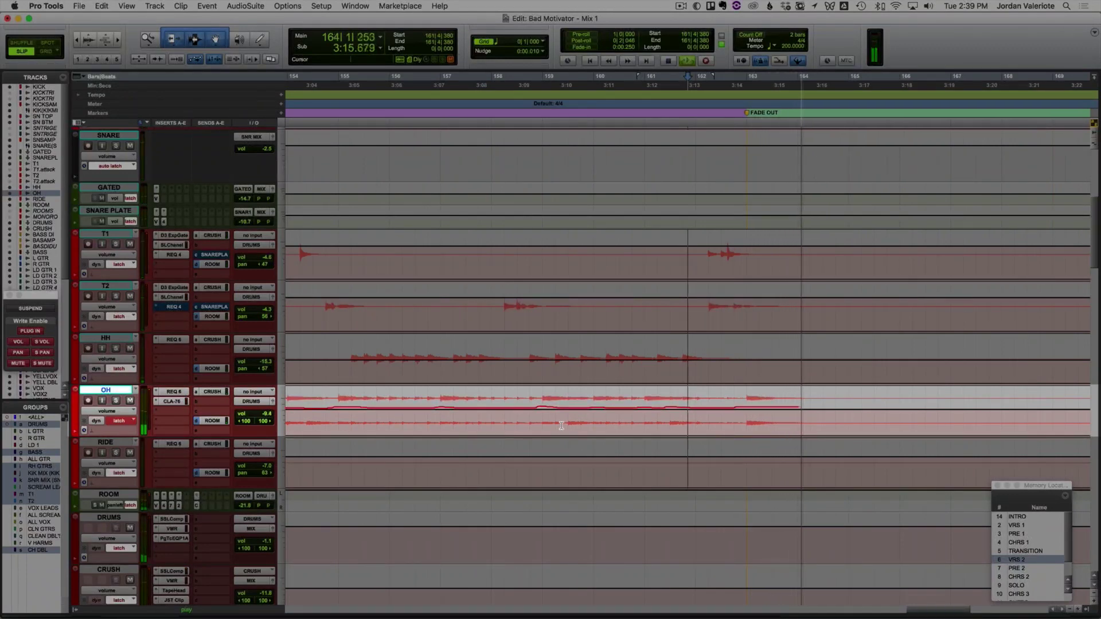
# Step: Redo the OH volume ride from about bar 161 into the fade out, easing the level down, and save the session
pyautogui.press('space')
pyautogui.press('space')
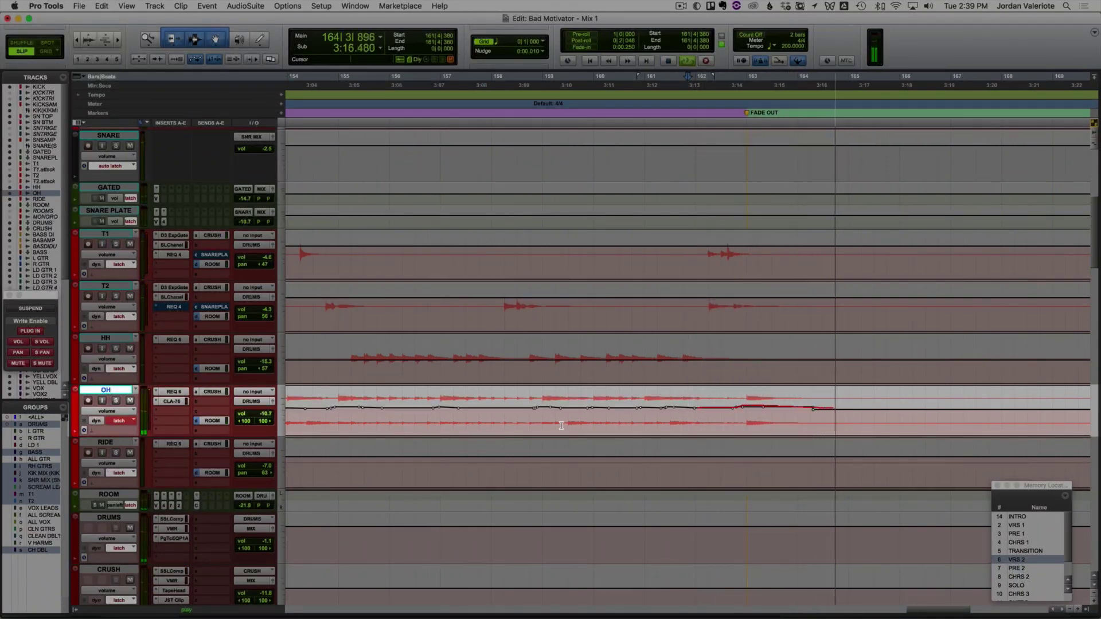
pyautogui.press('space')
pyautogui.press('super+bracketleft')
pyautogui.press('super+bracketleft')
pyautogui.press('super+bracketleft')
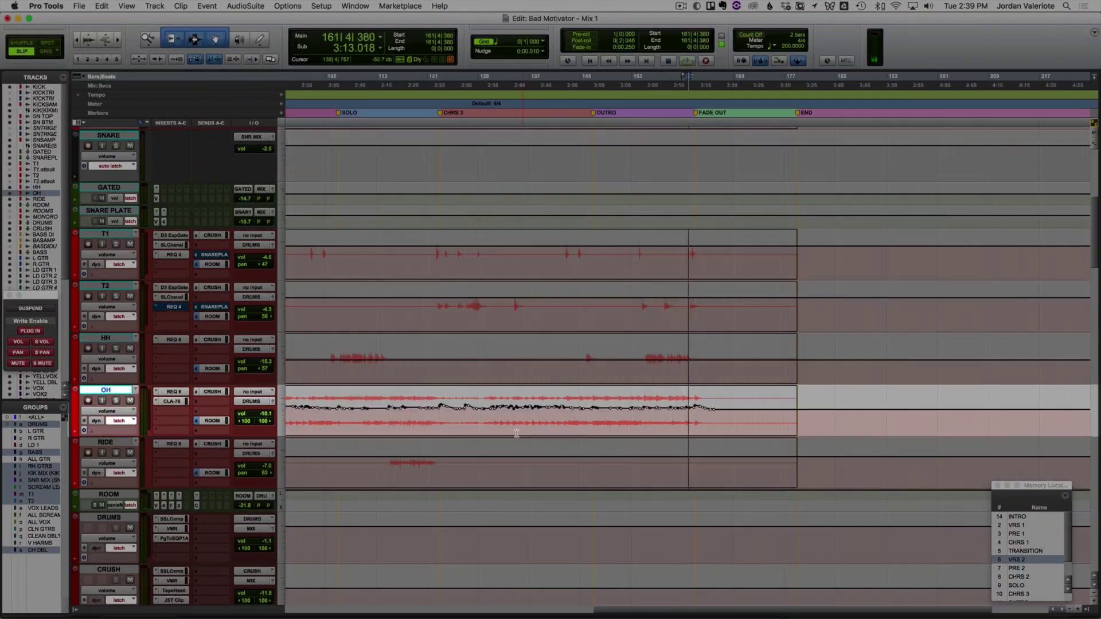
pyautogui.press('super+bracketleft')
pyautogui.press('super+s')
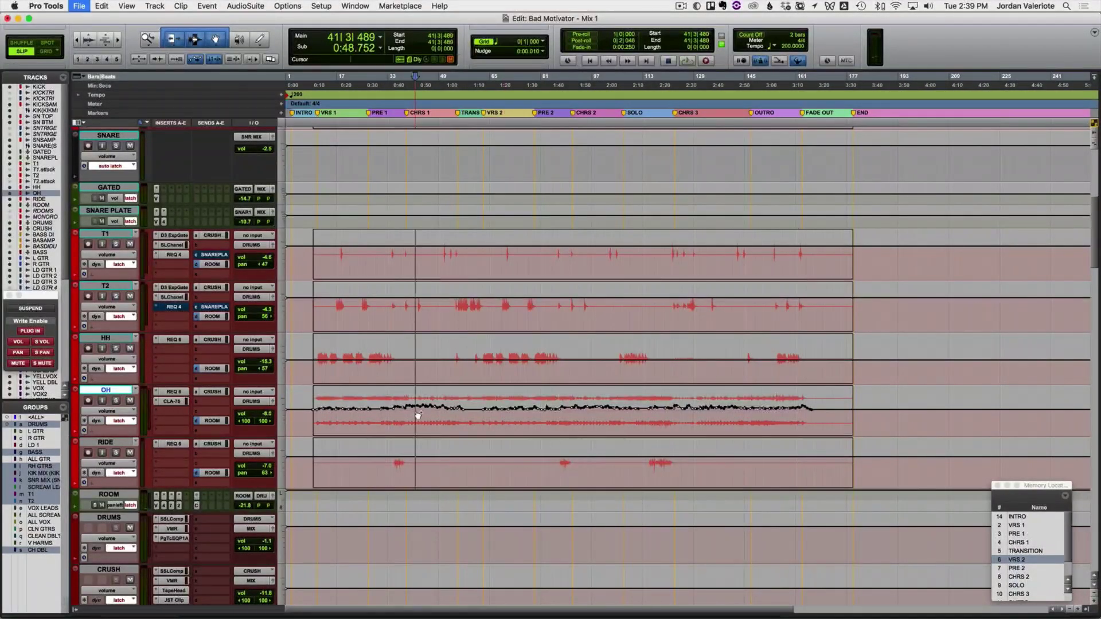
# Step: Examine the written OH volume automation across the song, from verse 1 to the end
pyautogui.press('super+bracketright')
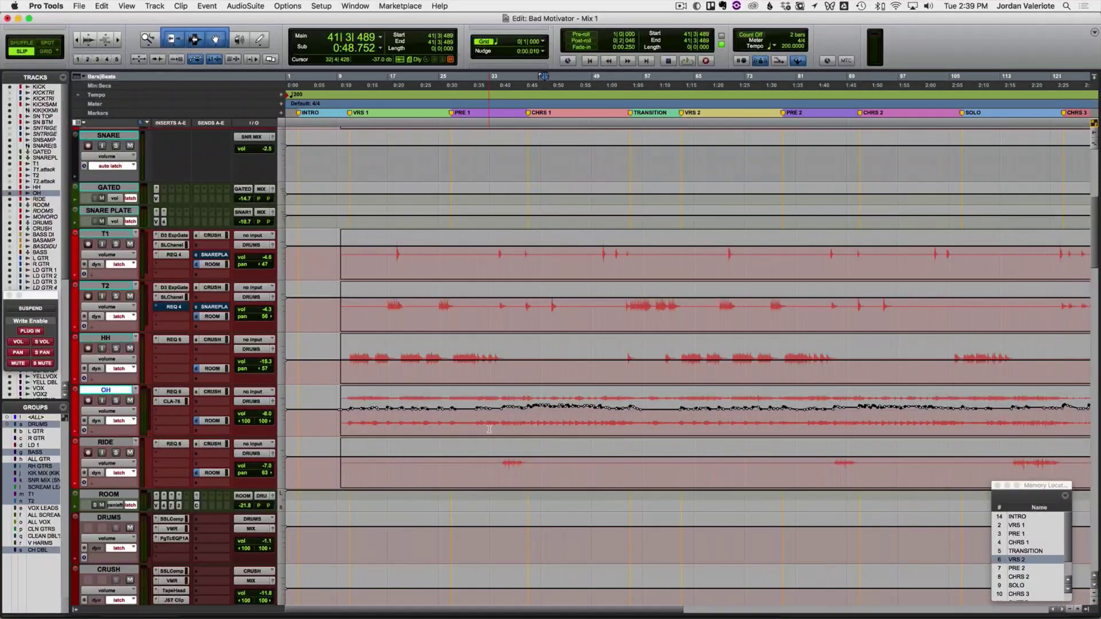
pyautogui.click(386, 419)
pyautogui.press('super+bracketright')
pyautogui.press('super+bracketright')
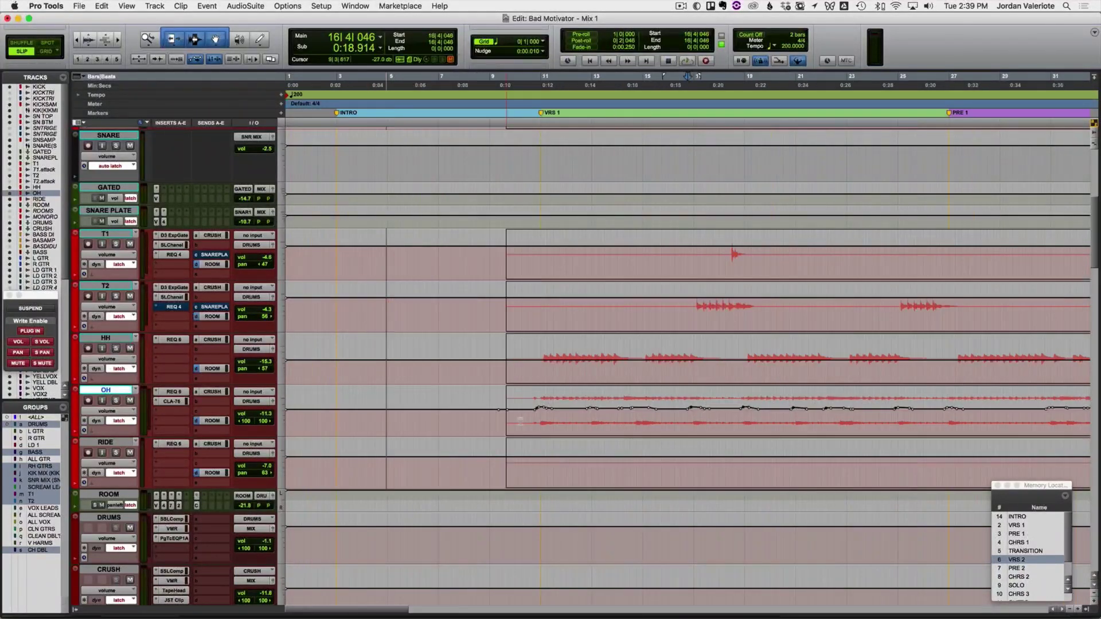
pyautogui.click(541, 419)
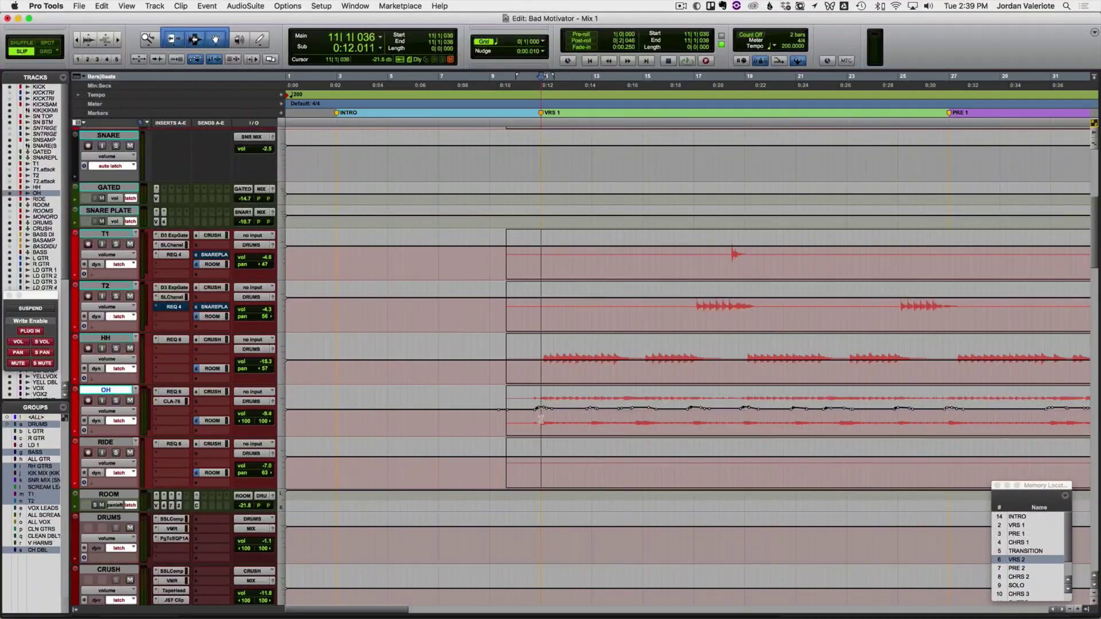
pyautogui.press('super+bracketleft')
pyautogui.press('super+bracketleft')
pyautogui.hscroll(10, 726, 464)
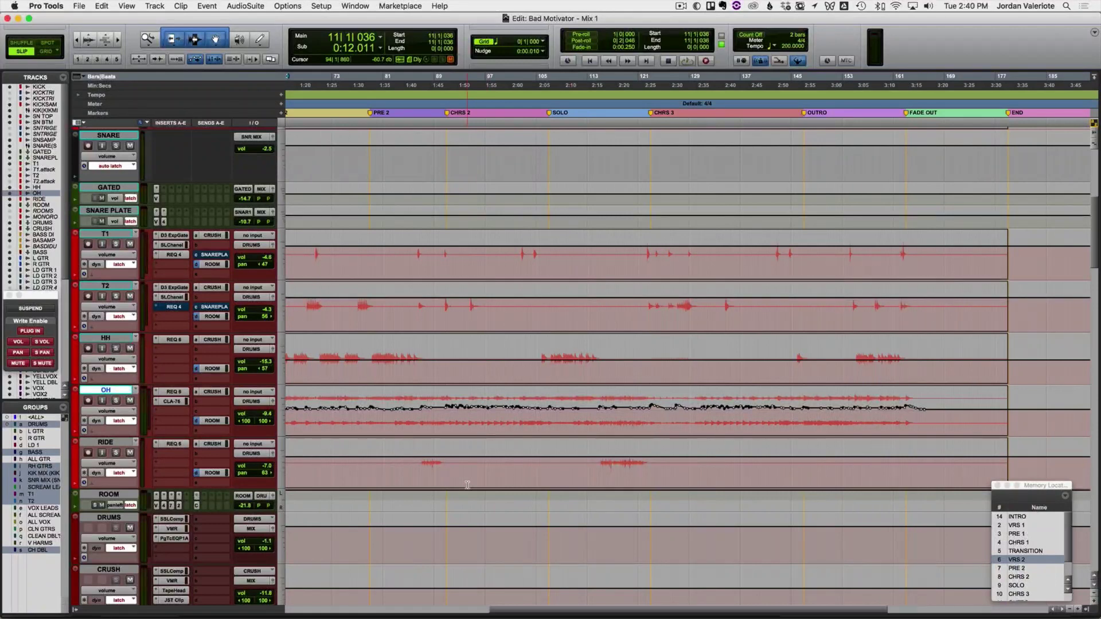
# Step: Set the HH track's left pan to 48 and audition the hi-hat in verse 1
pyautogui.press('r')
pyautogui.scroll(3, 307, 417)
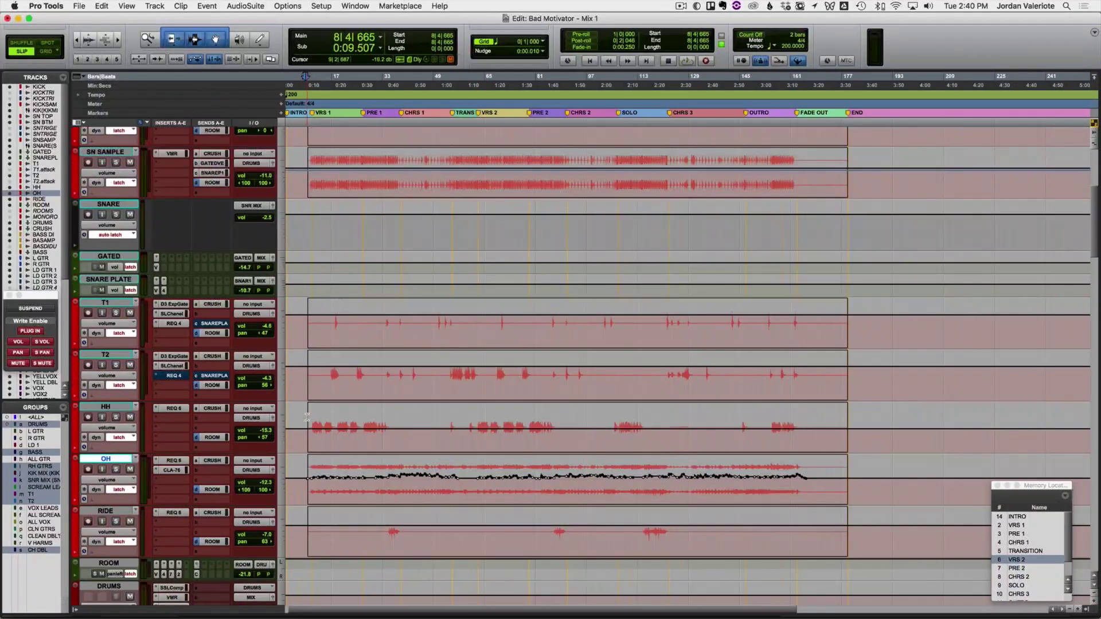
pyautogui.press('t')
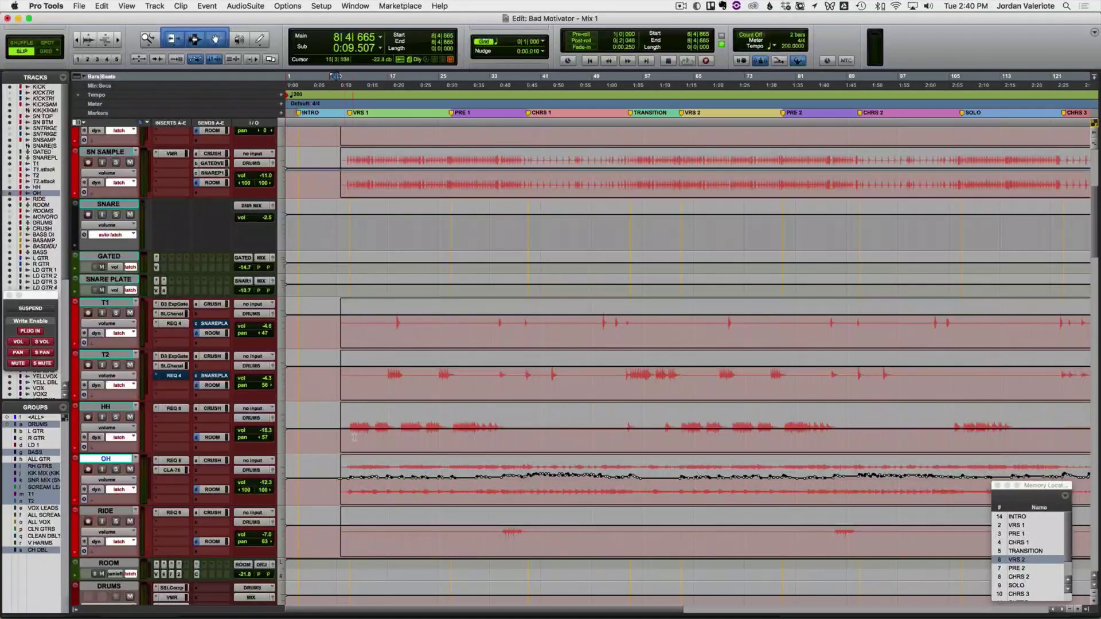
pyautogui.press('t')
pyautogui.press('t')
pyautogui.hscroll(4, 337, 435)
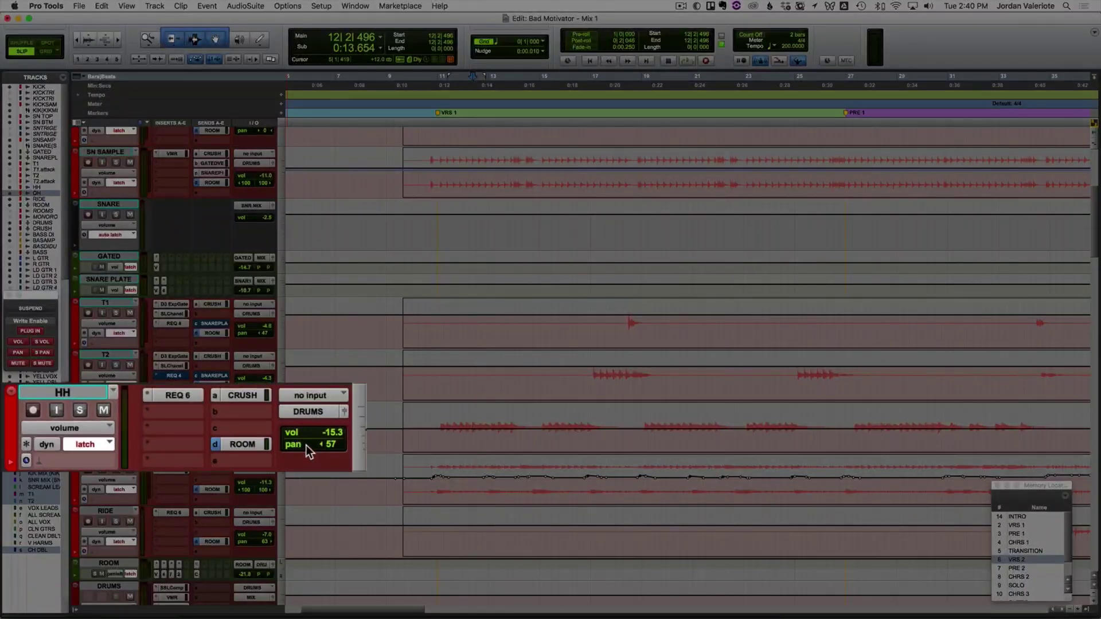
pyautogui.click(306, 445)
pyautogui.moveTo(310, 446); pyautogui.dragTo(310, 446)
pyautogui.press('space')
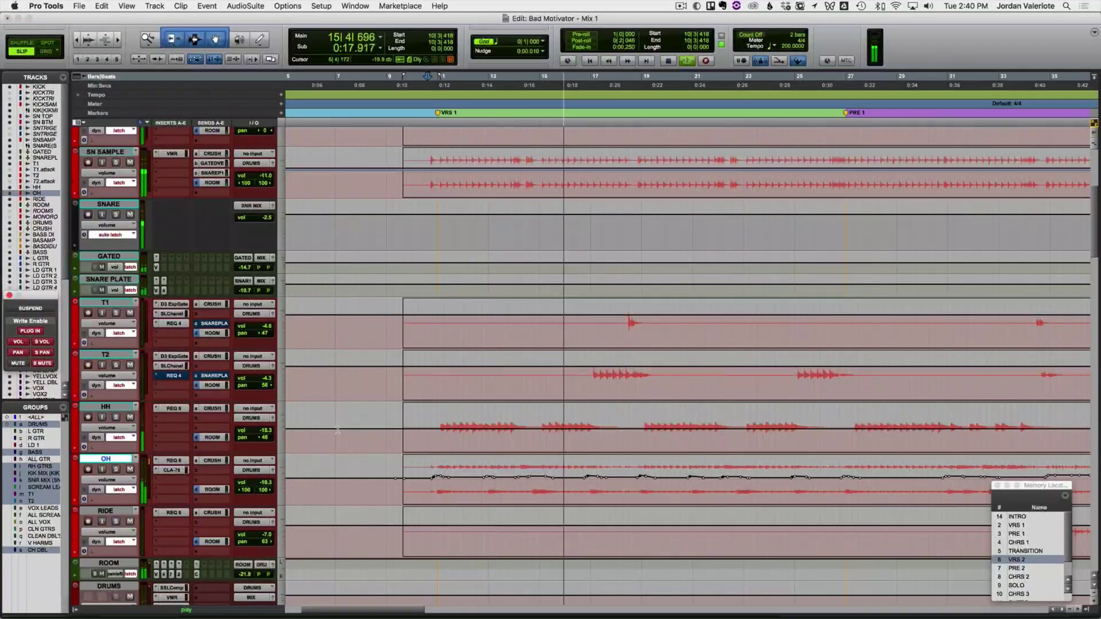
pyautogui.press('space')
# Step: Select the KIK track that controls both kick tracks, and save the session
pyautogui.scroll(5, 258, 453)
pyautogui.scroll(3, 378, 349)
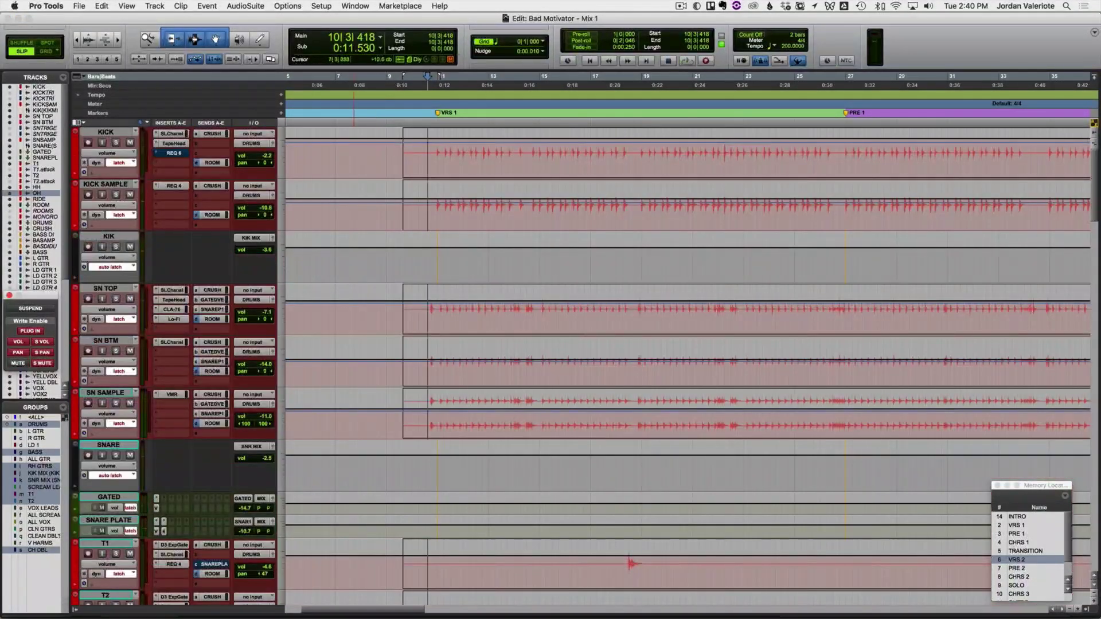
pyautogui.click(112, 132)
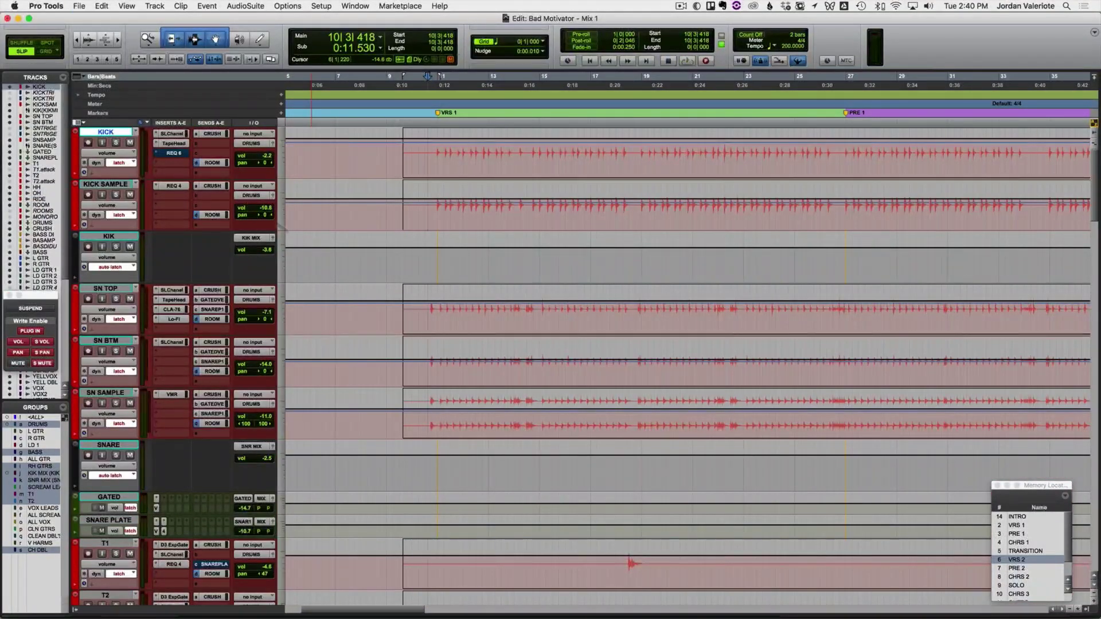
pyautogui.click(108, 237)
pyautogui.hscroll(5, 296, 292)
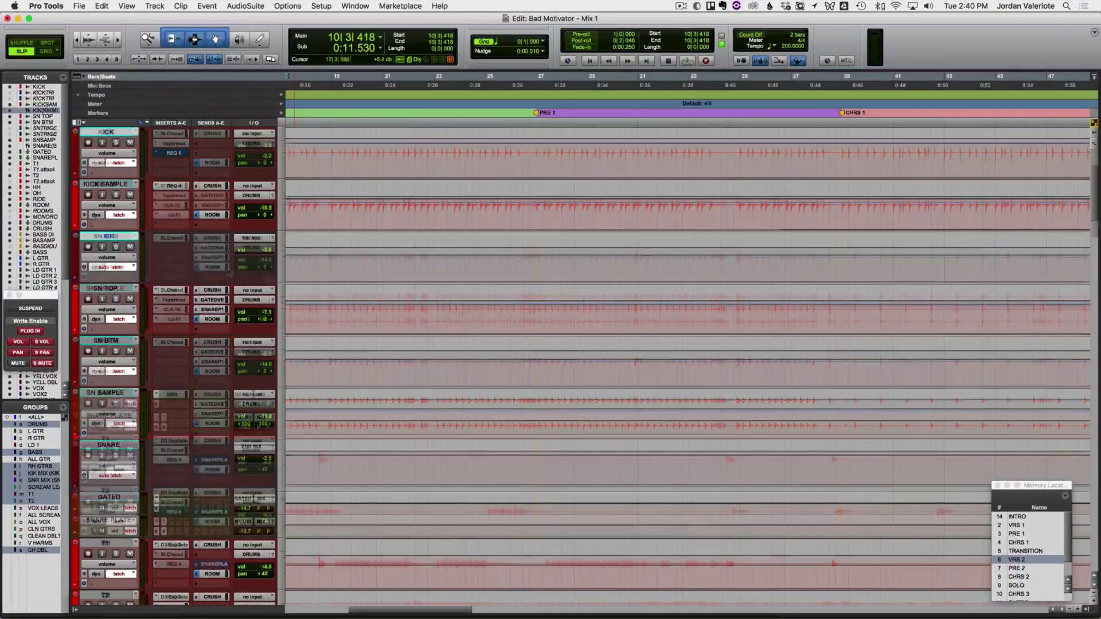
pyautogui.press('super+s')
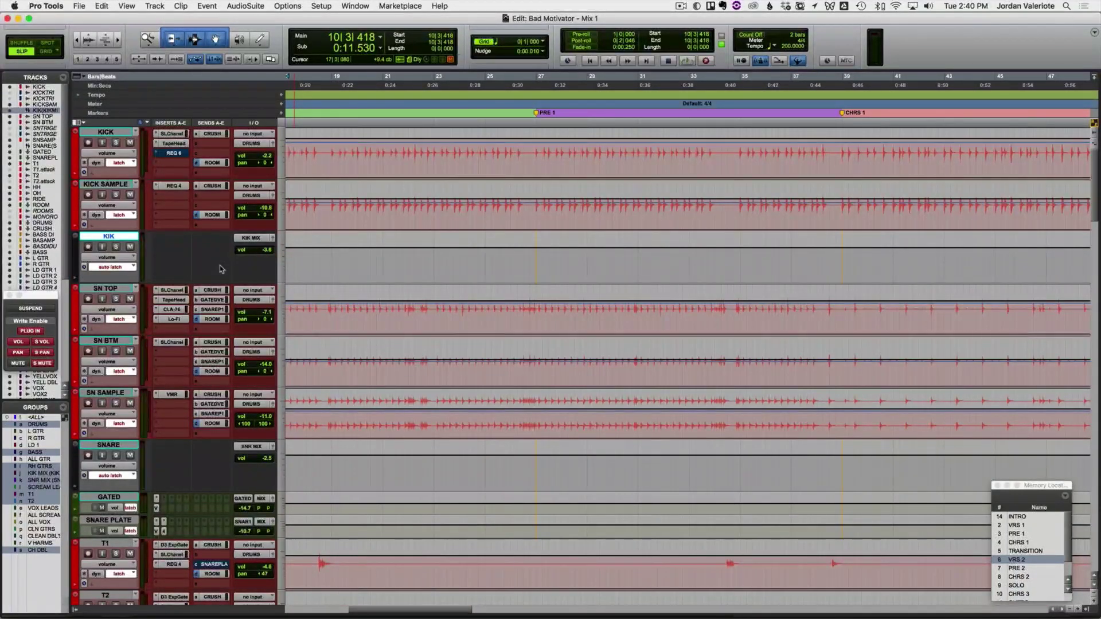
# Step: Examine the kick and snare waveforms from verse 1 to chorus 1, switching the drum tracks to waveform view and marking the first half of chorus 1
pyautogui.scroll(-3, 221, 269)
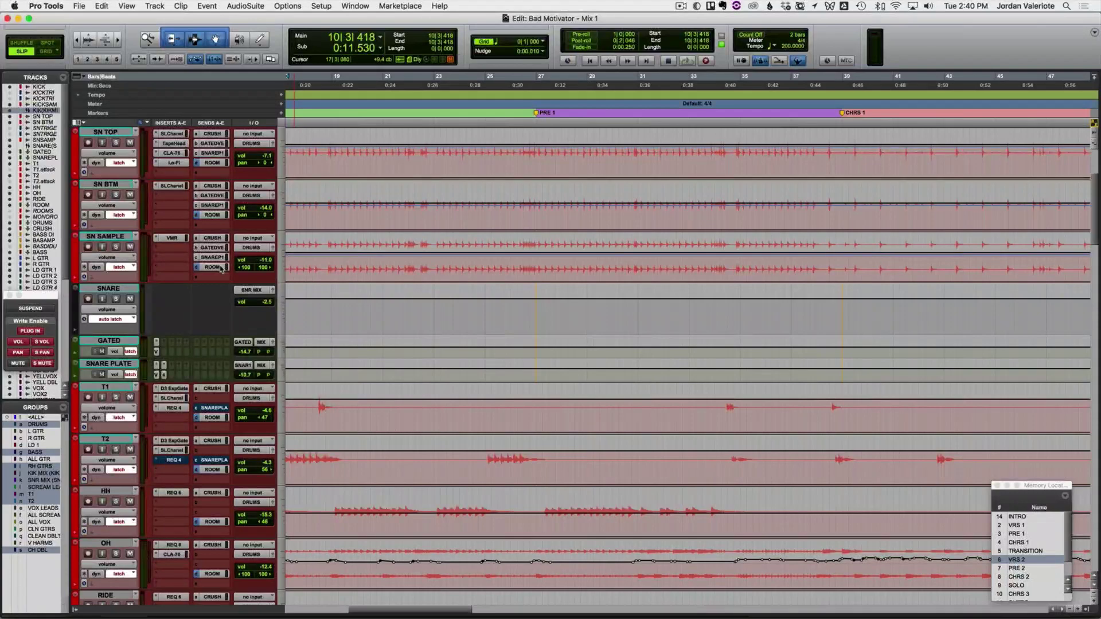
pyautogui.scroll(1, 221, 269)
pyautogui.hscroll(-3, 419, 311)
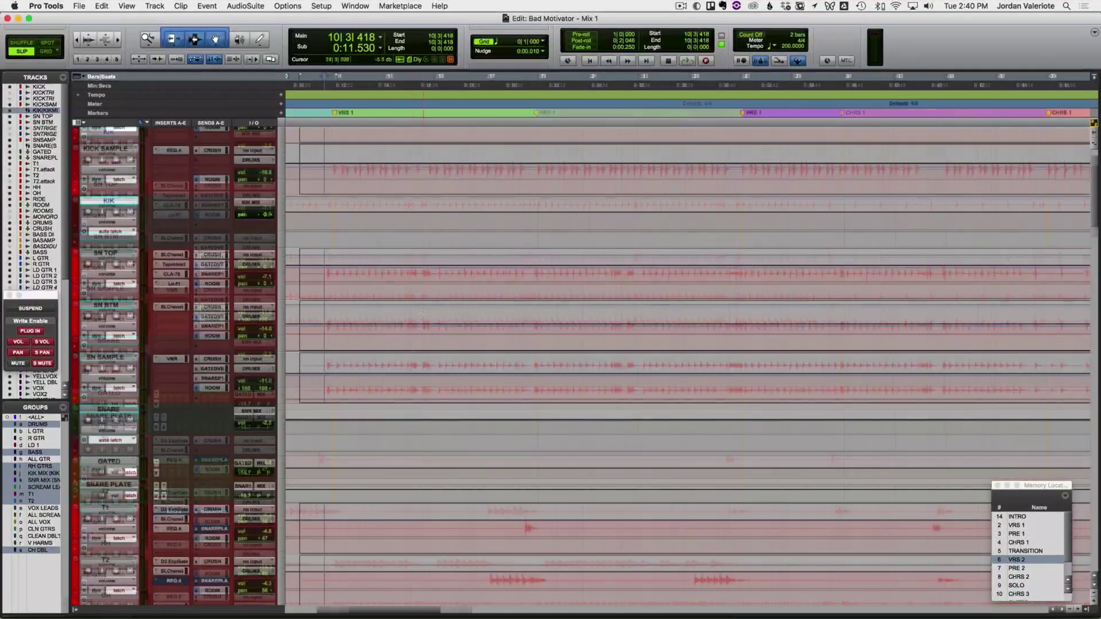
pyautogui.scroll(2, 420, 311)
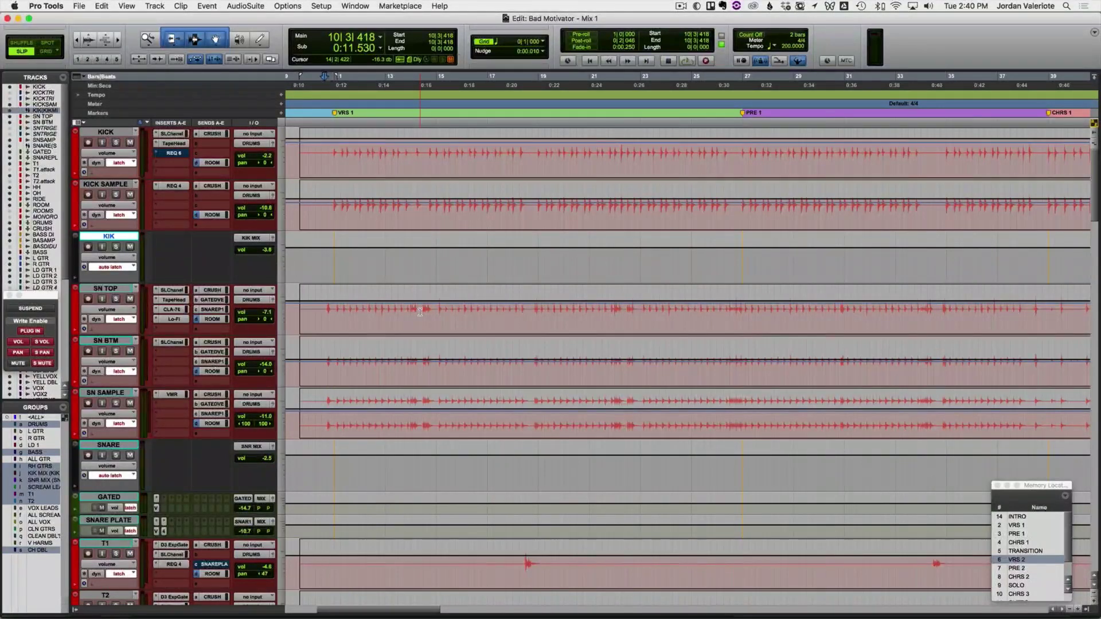
pyautogui.hotkey('ctrl', '-')
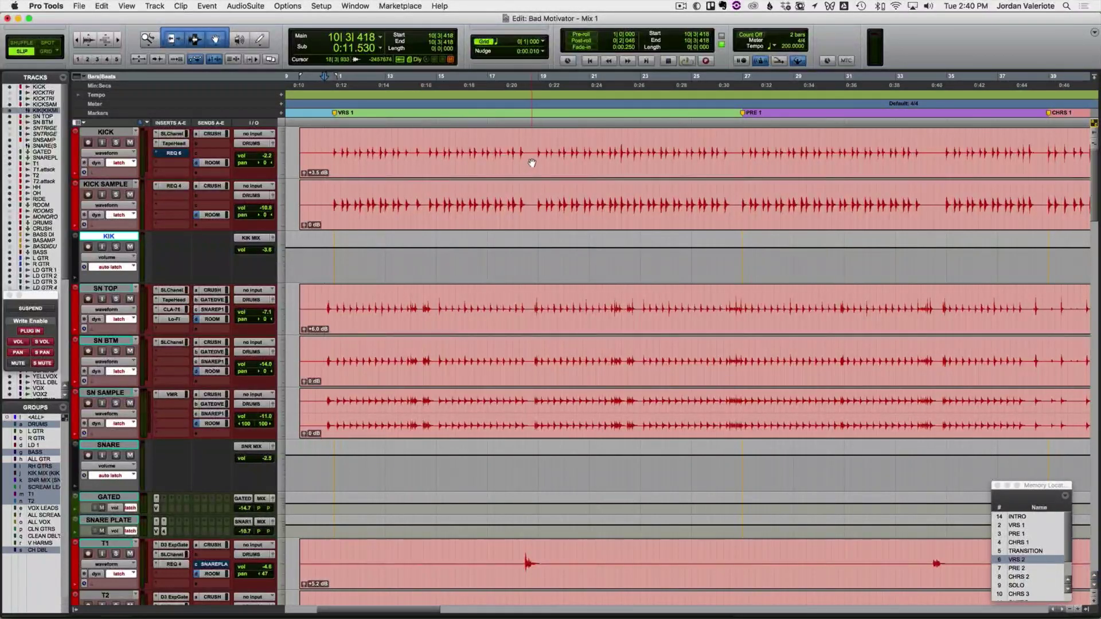
pyautogui.hotkey('ctrl', '[')
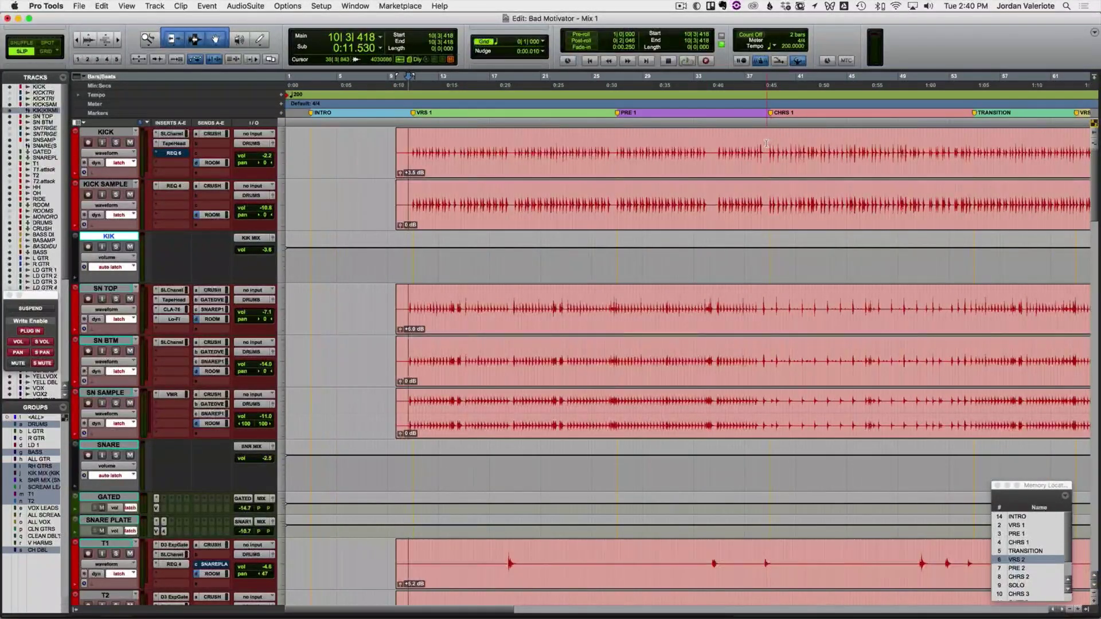
pyautogui.moveTo(766, 143); pyautogui.dragTo(891, 154)
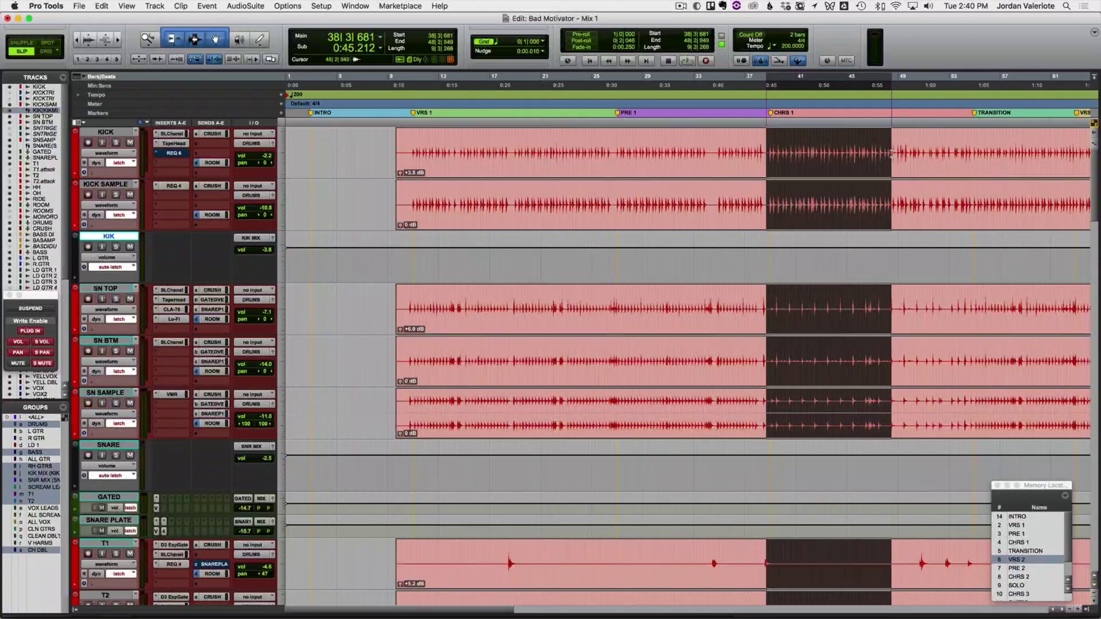
pyautogui.click(413, 139)
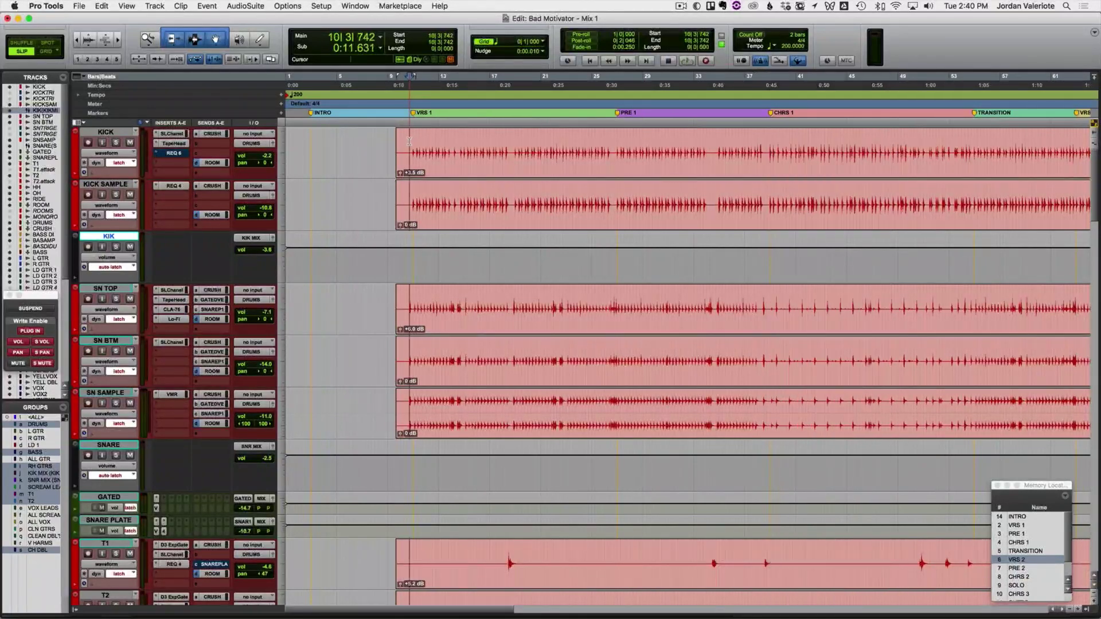
# Step: Write a KIK volume lift at the entry of verse 1, redoing the pass from bar 9 with a level of about -2.4
pyautogui.press('t')
pyautogui.hscroll(5, 410, 189)
pyautogui.hscroll(-3, 406, 252)
pyautogui.click(405, 262)
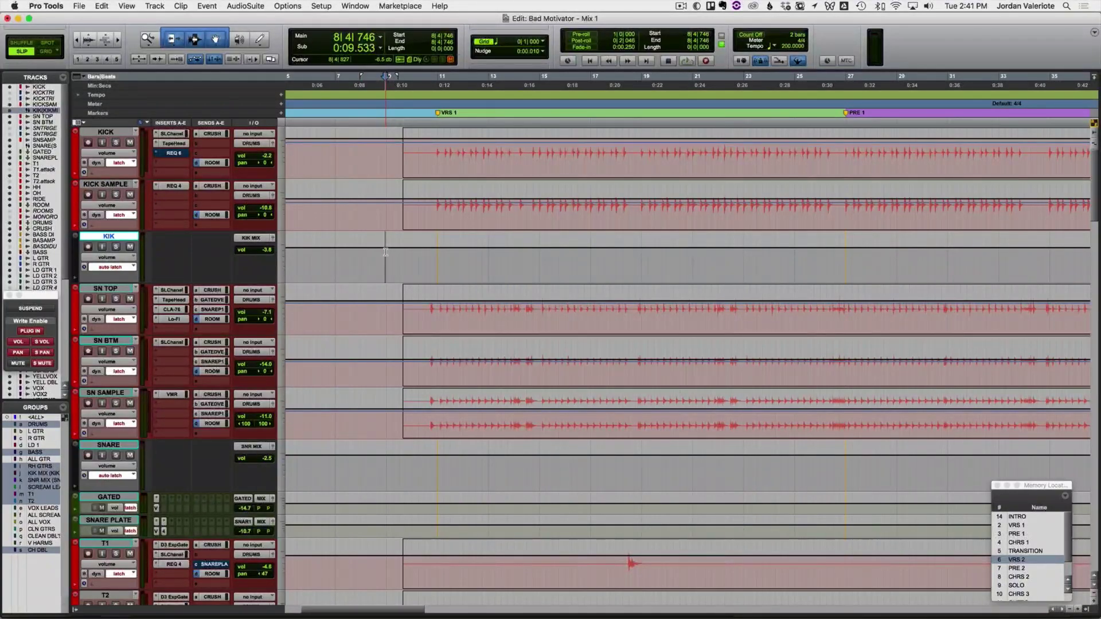
pyautogui.press('space')
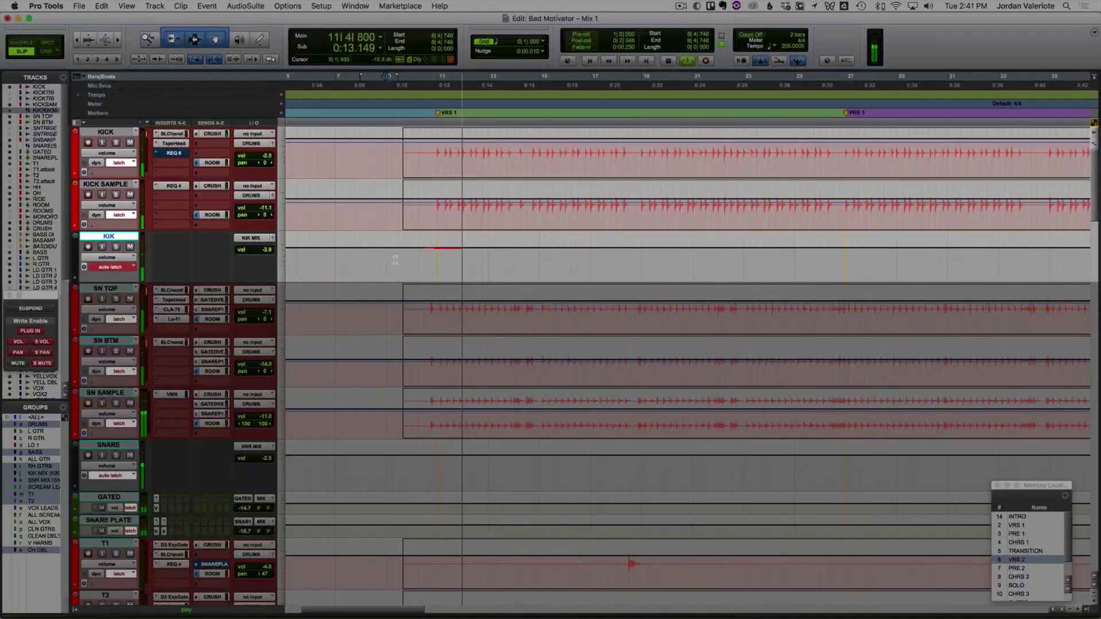
pyautogui.press('space')
pyautogui.click(403, 260)
pyautogui.press('space')
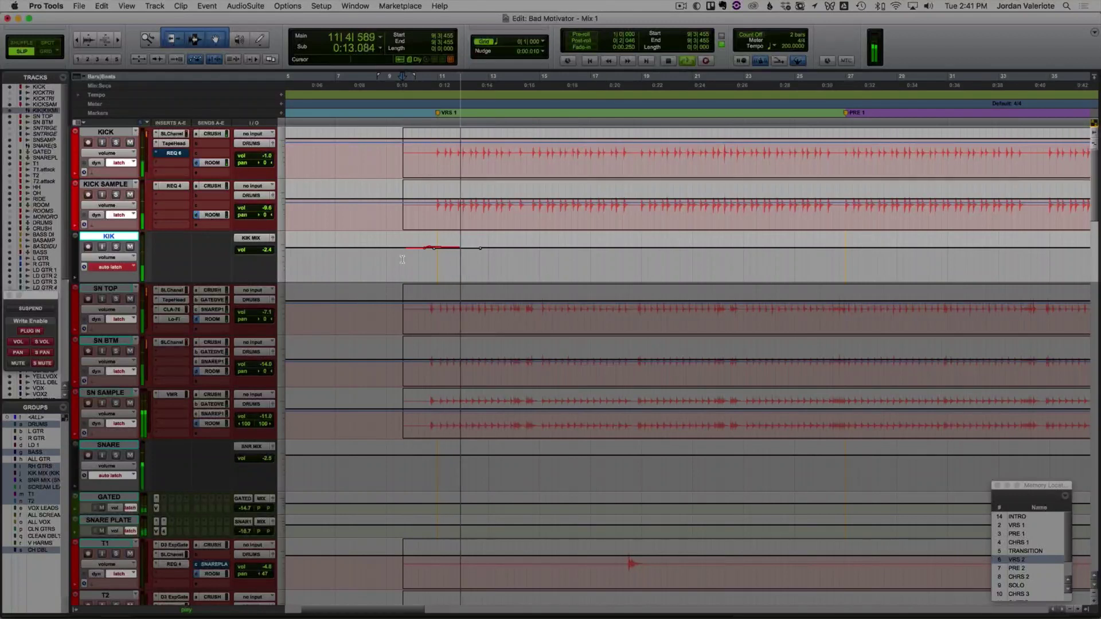
pyautogui.press('super+bracketright')
pyautogui.press('space')
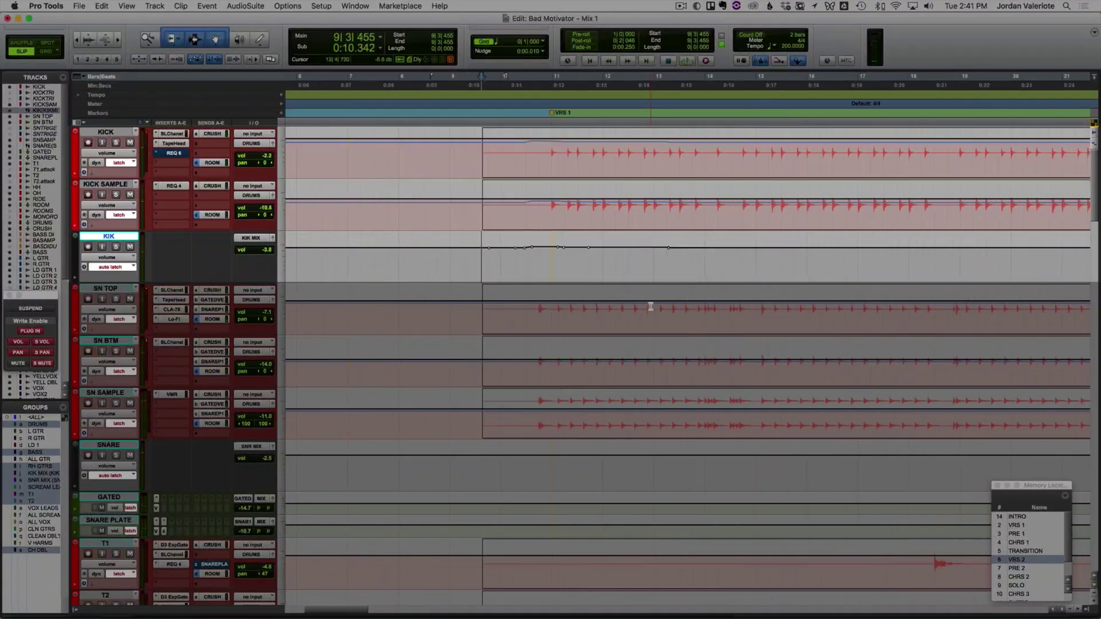
# Step: Ride the KIK level from verse 1 through the pre-chorus and into chorus 1, lifting fills and section entries to about -2.4
pyautogui.hscroll(3, 651, 307)
pyautogui.press('space')
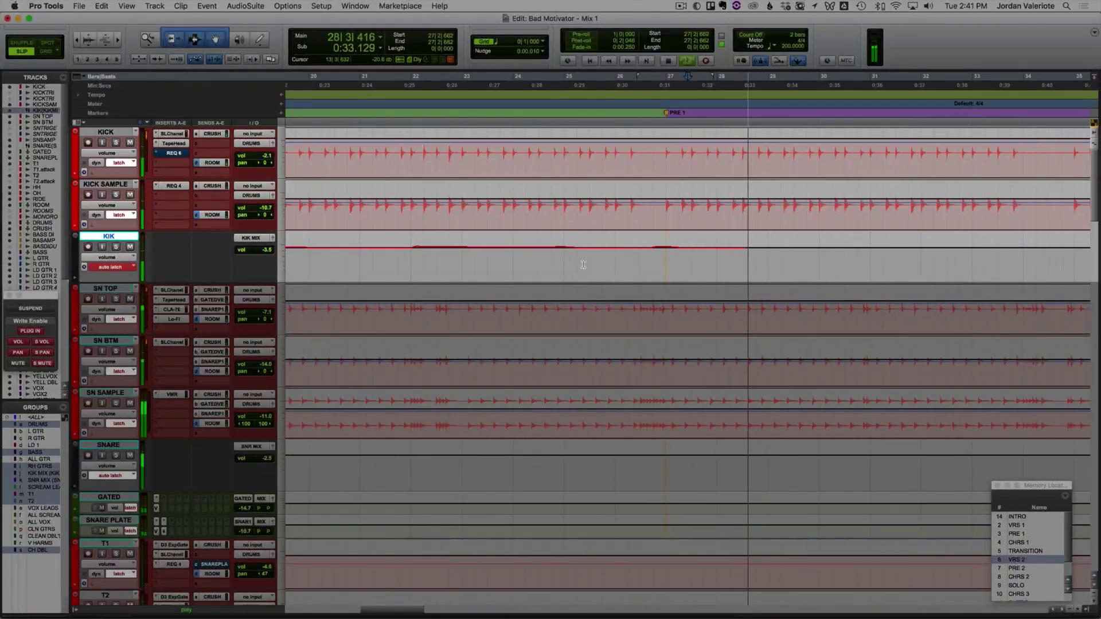
pyautogui.press('Down')
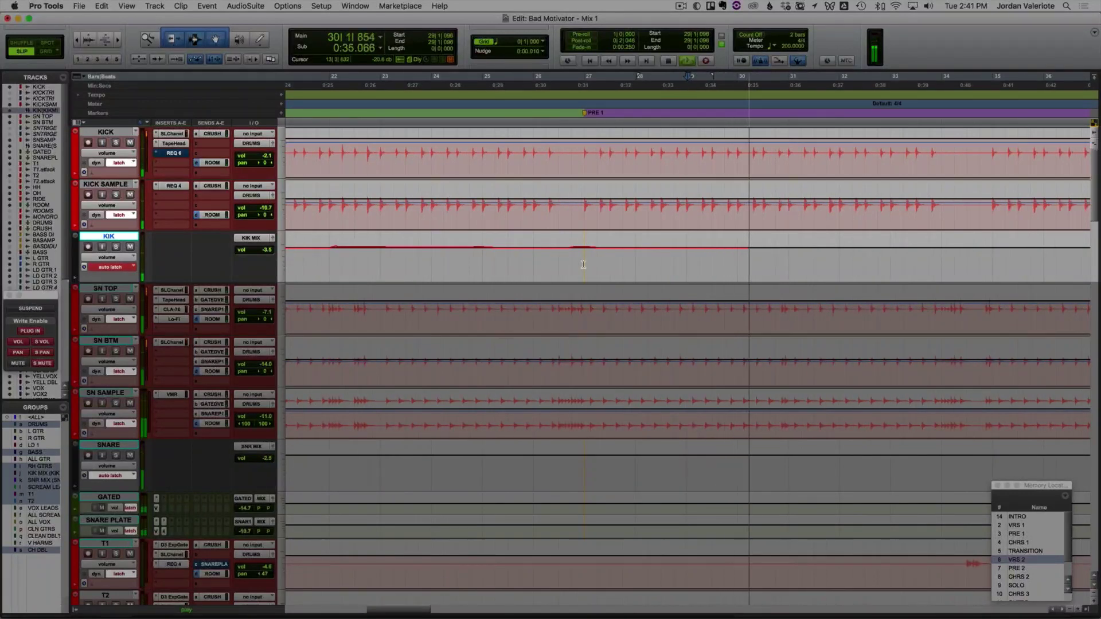
pyautogui.press('Down')
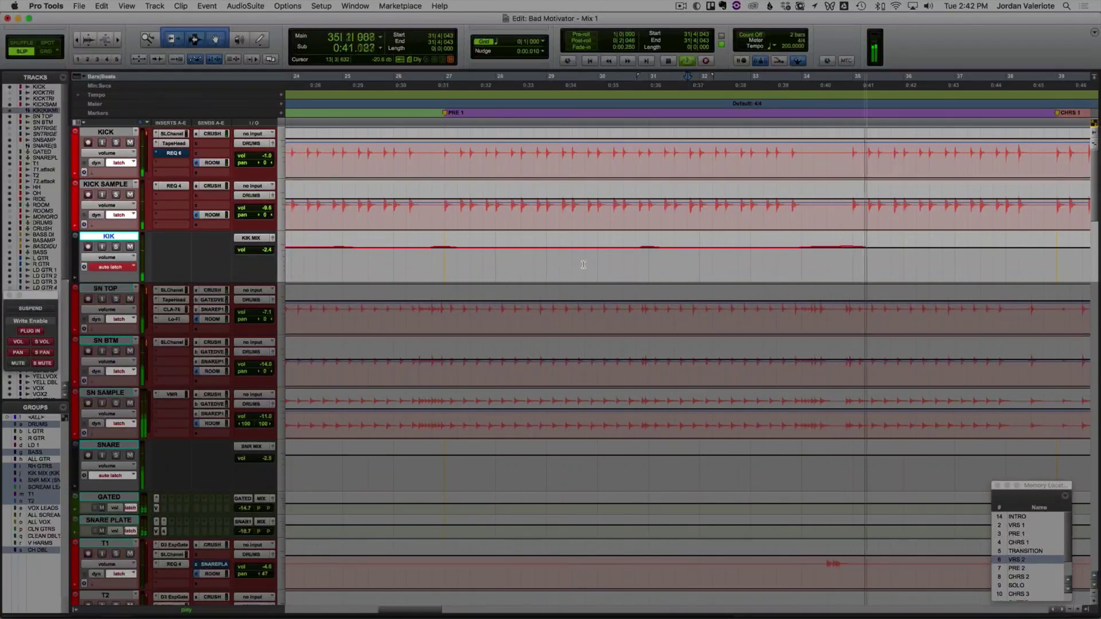
pyautogui.press('Down')
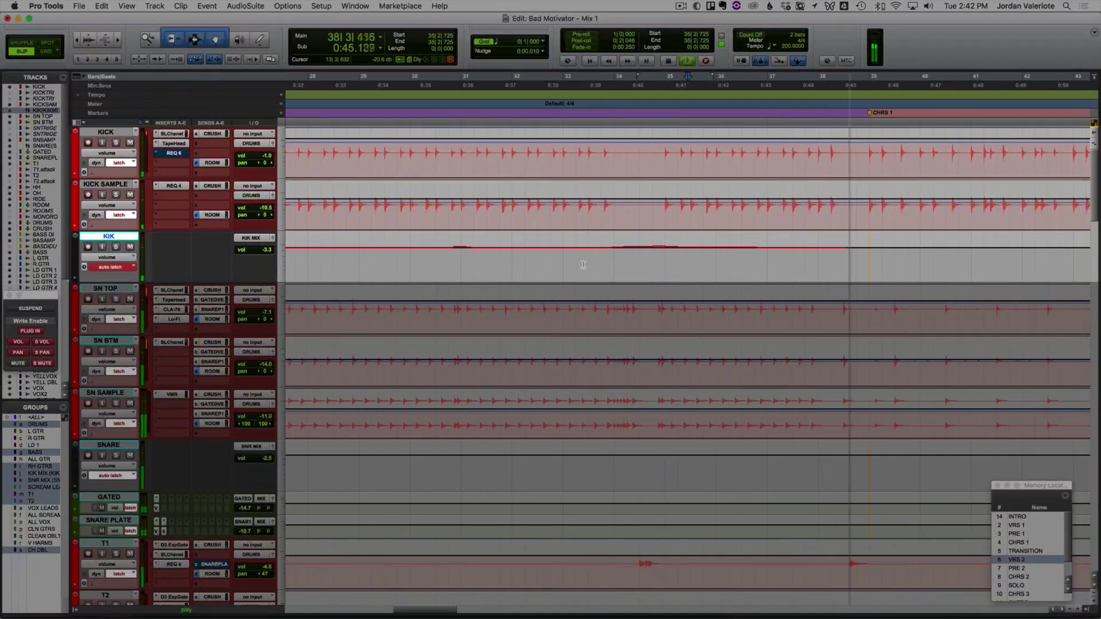
pyautogui.press('Down')
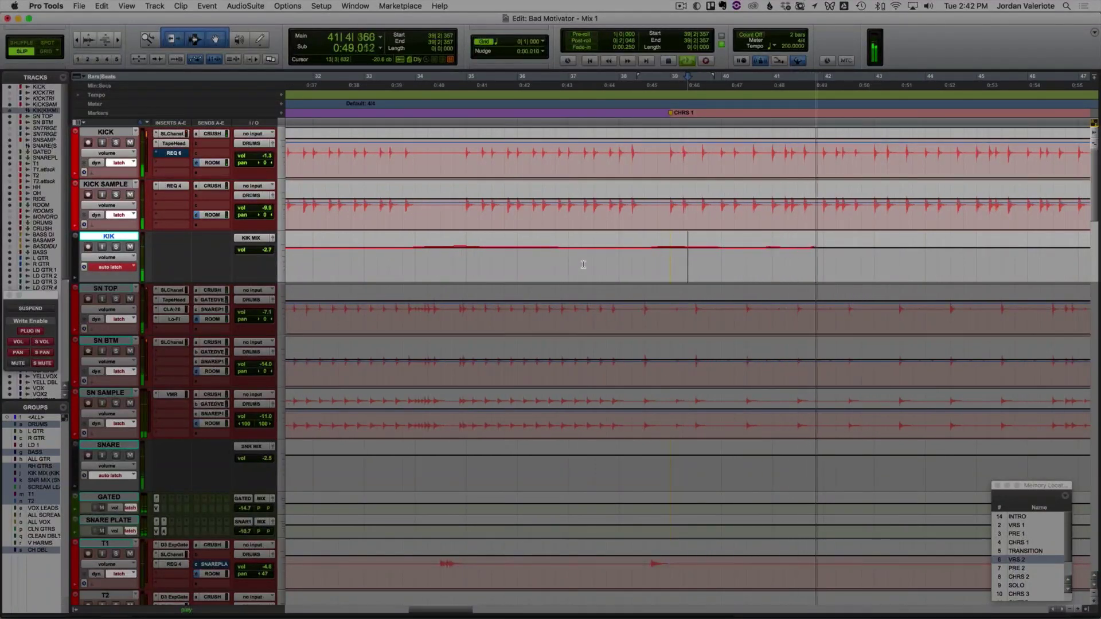
pyautogui.press('Down')
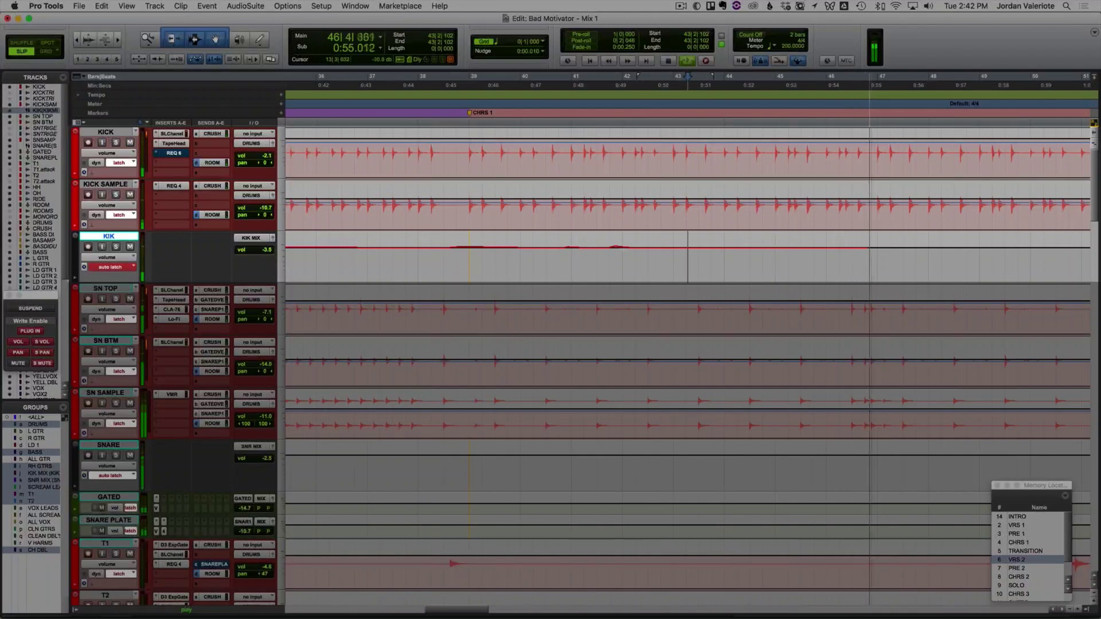
pyautogui.press('space')
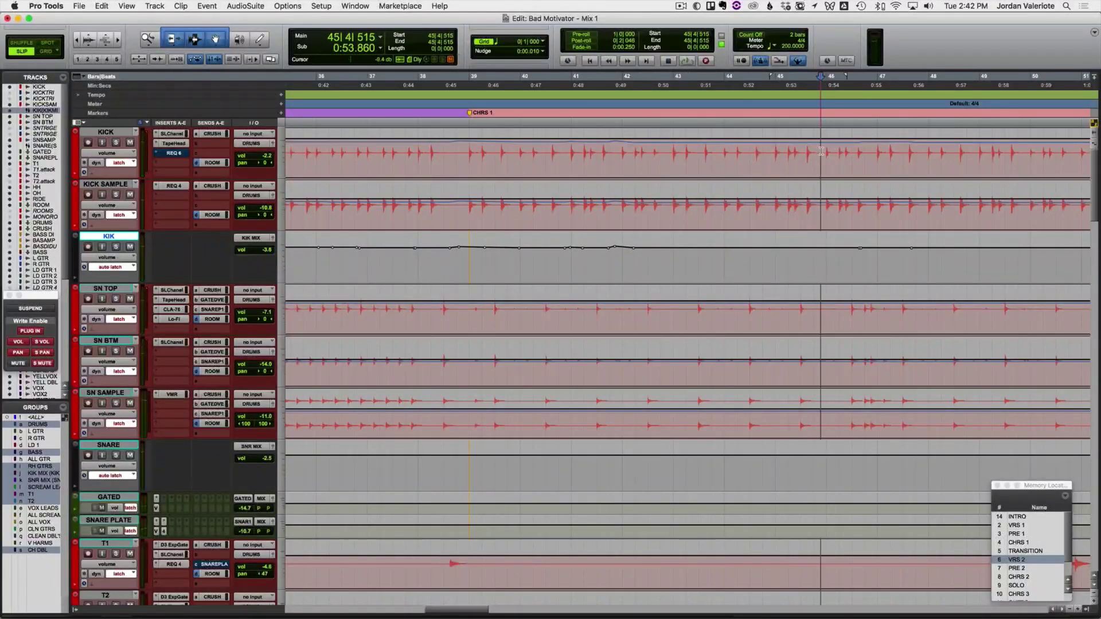
# Step: Rewrite the KIK ride from bar 43 through the second half of chorus 1, pushing accents up to about -1.2 into the transition
pyautogui.moveTo(822, 151); pyautogui.dragTo(856, 166)
pyautogui.click(708, 147)
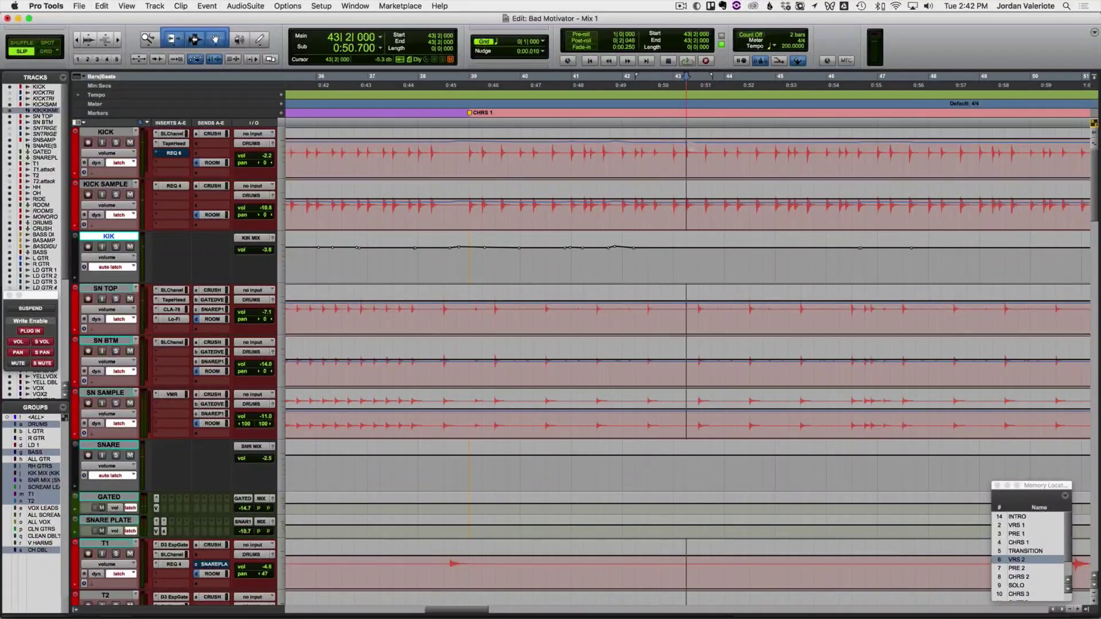
pyautogui.click(700, 147)
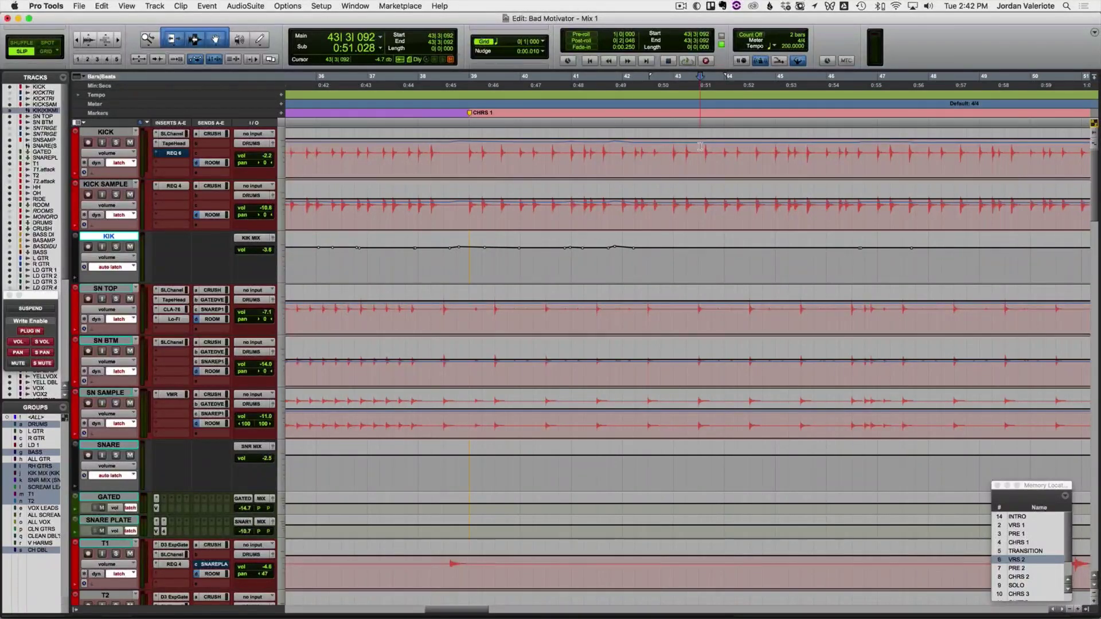
pyautogui.press('space')
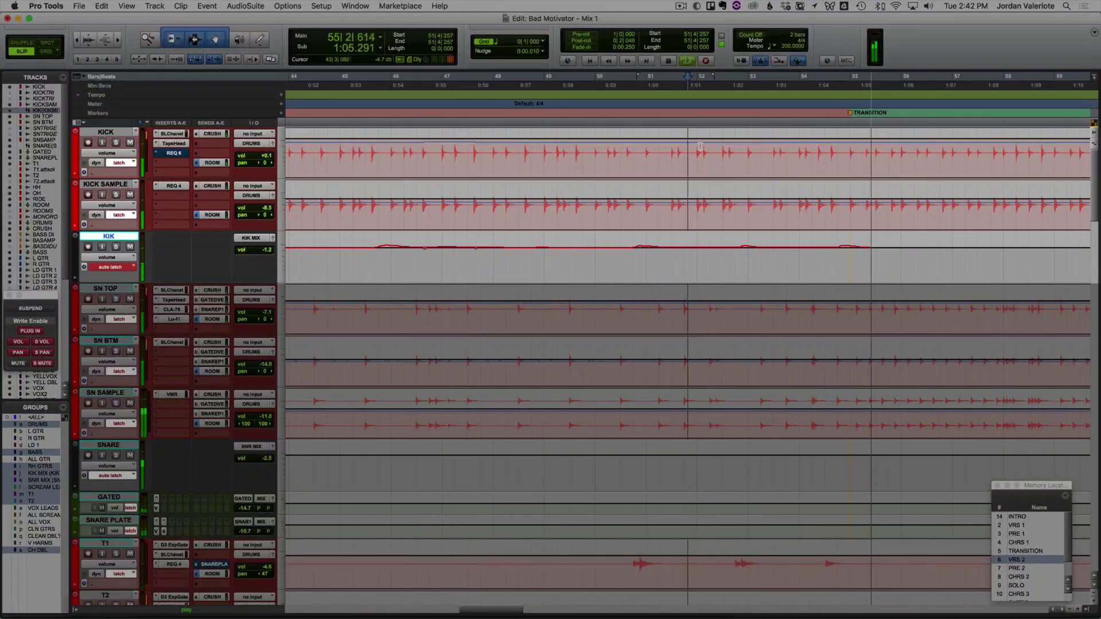
pyautogui.press('space')
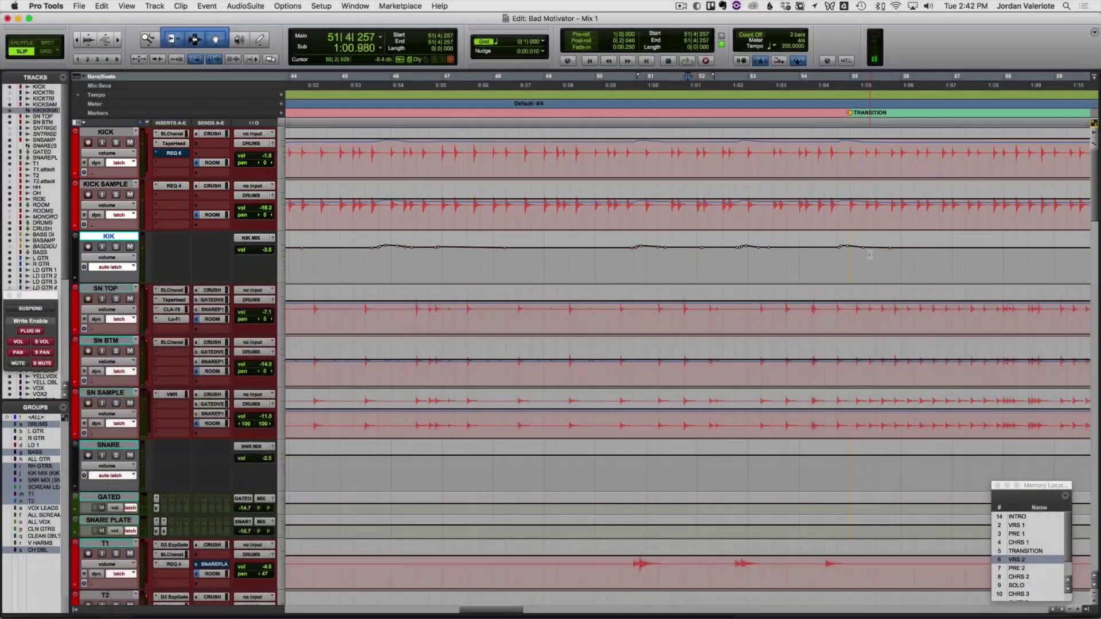
# Step: Write a slightly lower KIK level through the transition from bar 53, with a small lift at the entry of verse 2
pyautogui.hscroll(5, 870, 255)
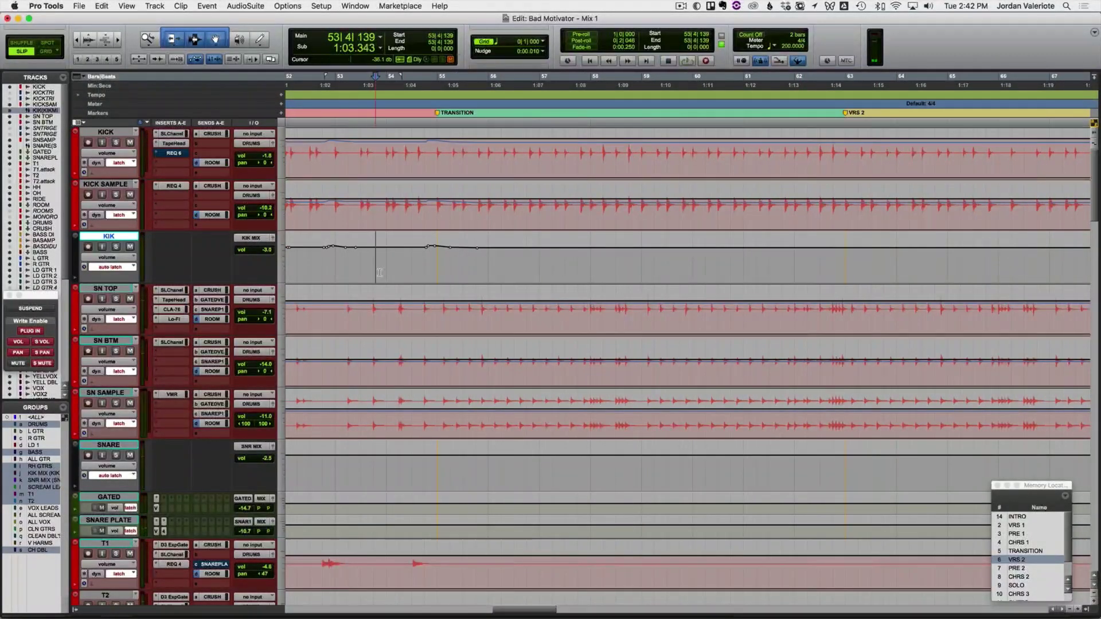
pyautogui.press('space')
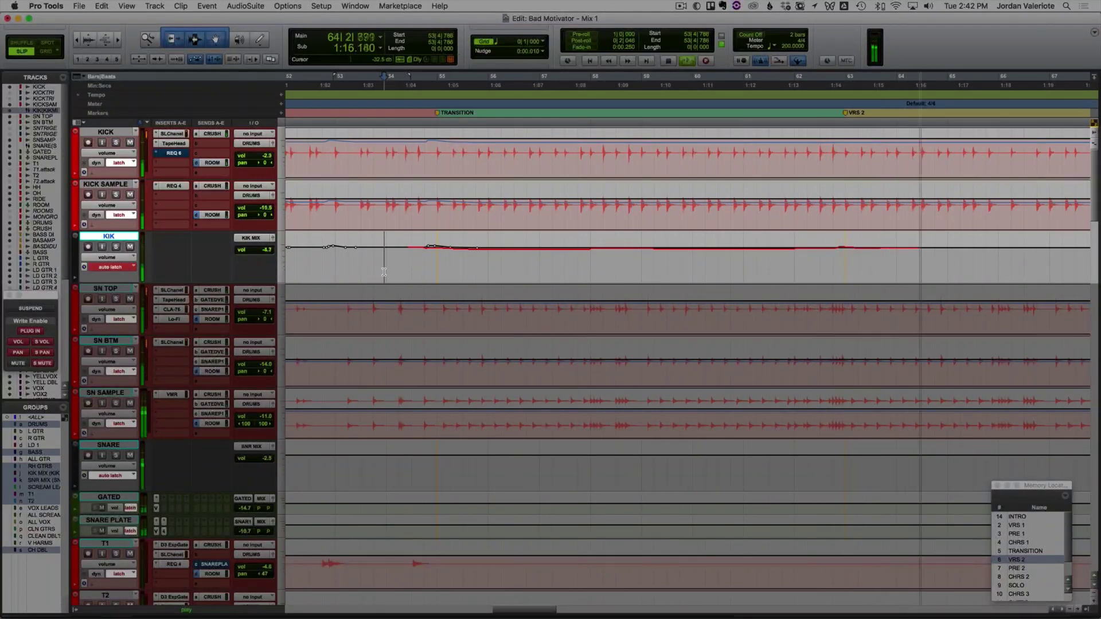
pyautogui.press('space')
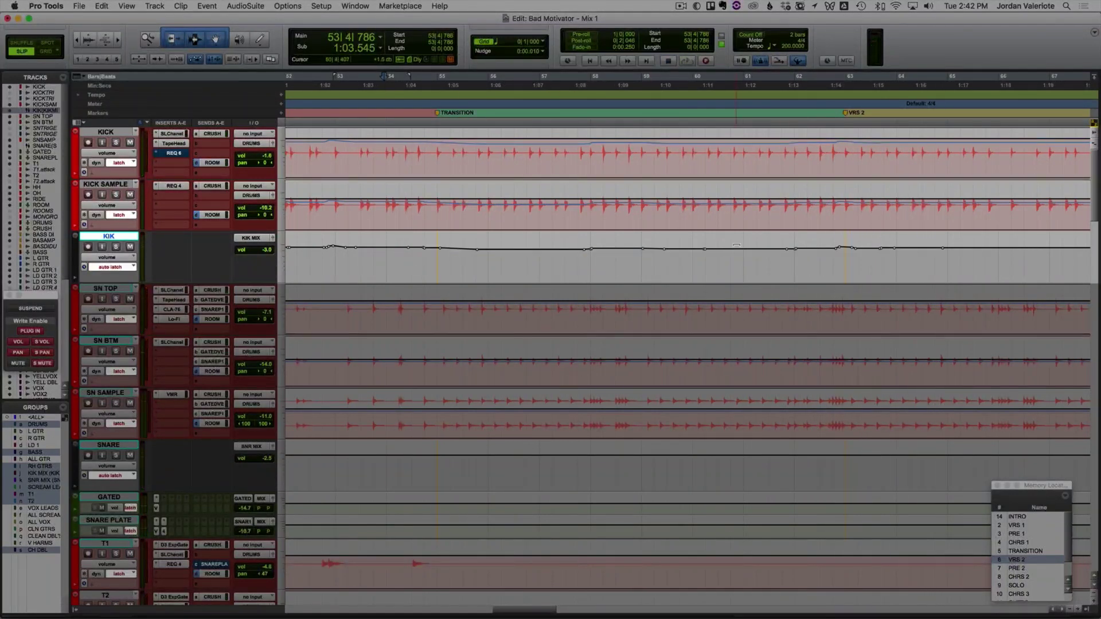
# Step: Ride the KIK level from the transition through to chorus 3, redoing the pass from bar 129 with a lift around bar 131
pyautogui.press('space')
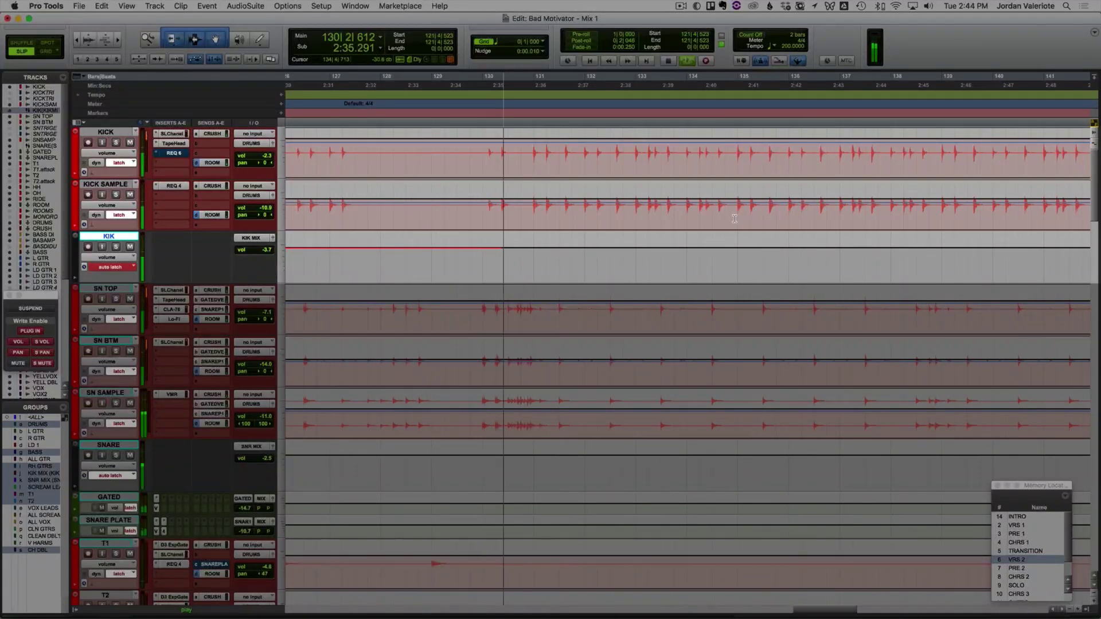
pyautogui.click(444, 253)
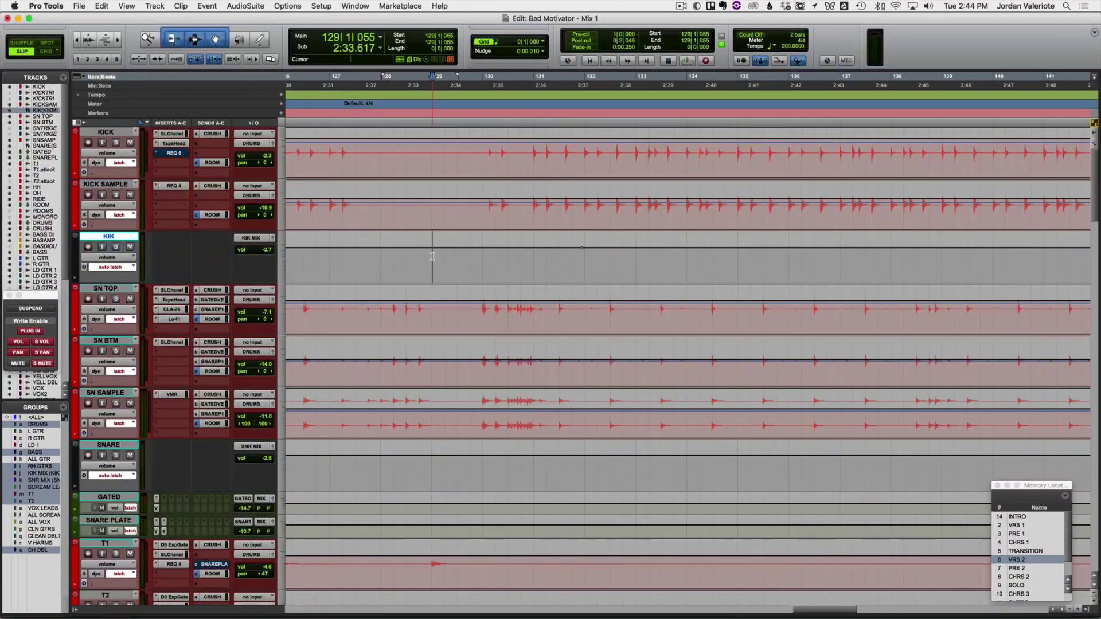
pyautogui.press('space')
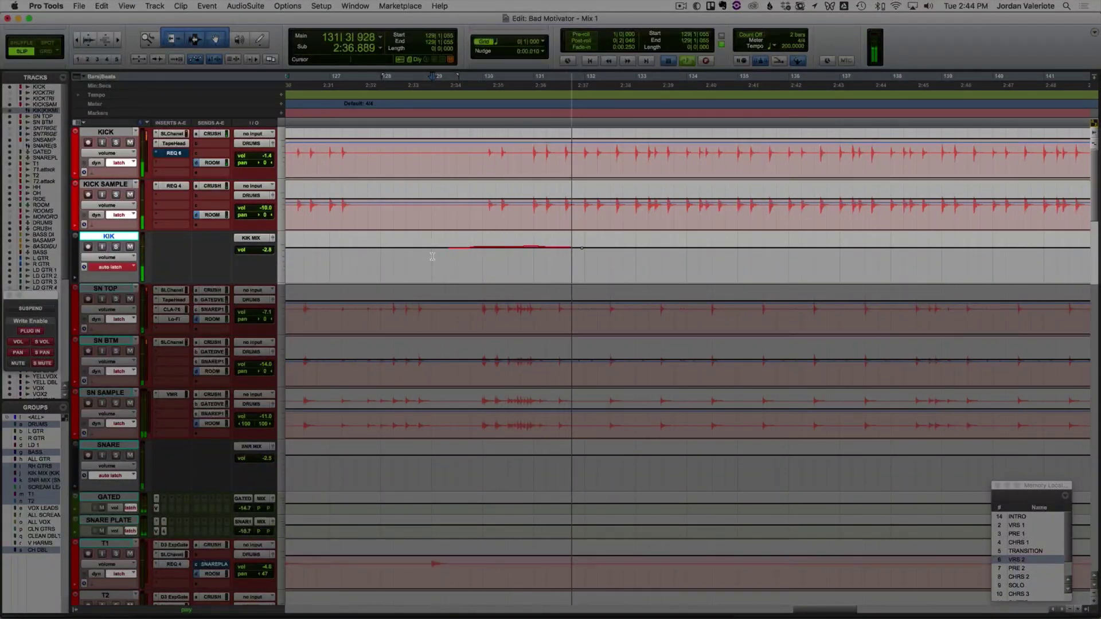
pyautogui.press('space')
# Step: Ride the KIK level through the outro, holding about -2.7, dropping to about -3.7, and lifting the last hit to about -2.1
pyautogui.press('space')
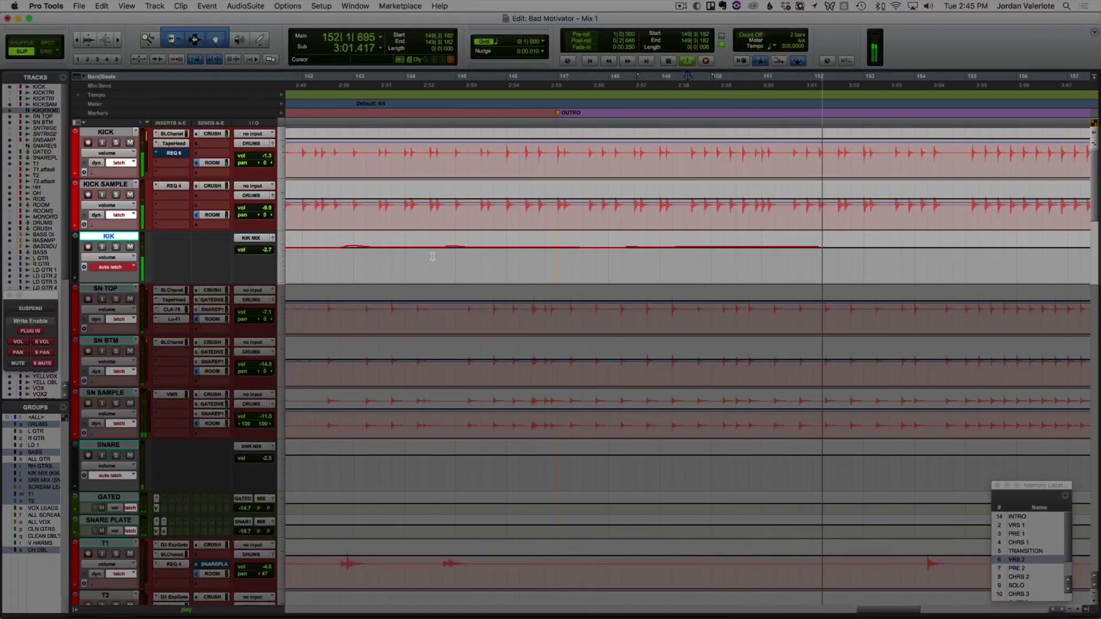
pyautogui.press('Down')
pyautogui.press('Left')
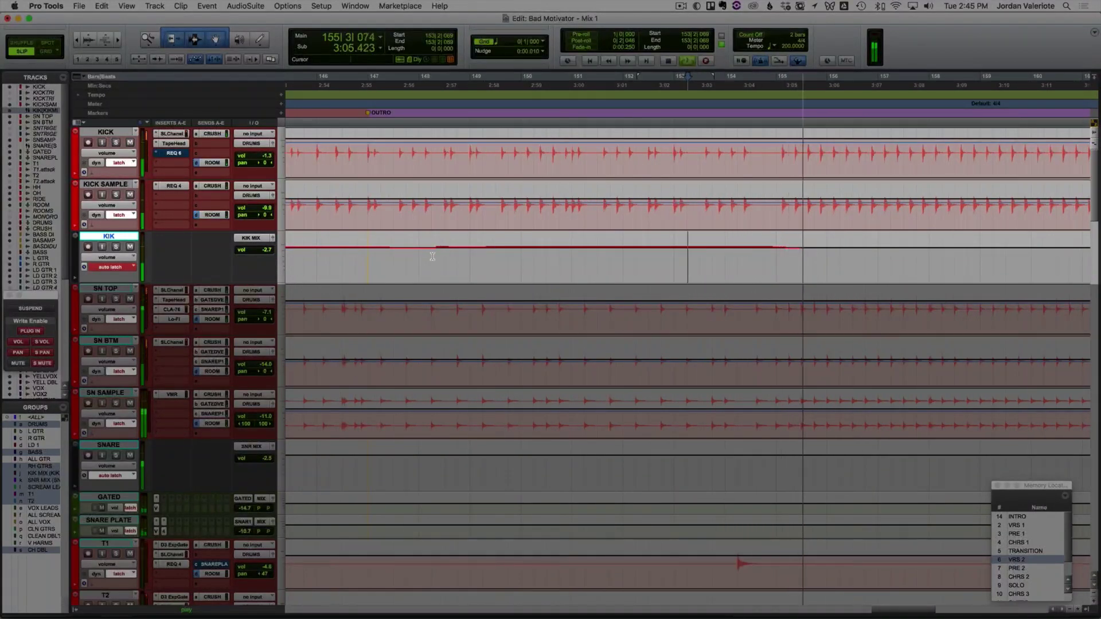
pyautogui.press('Down')
pyautogui.press('Left')
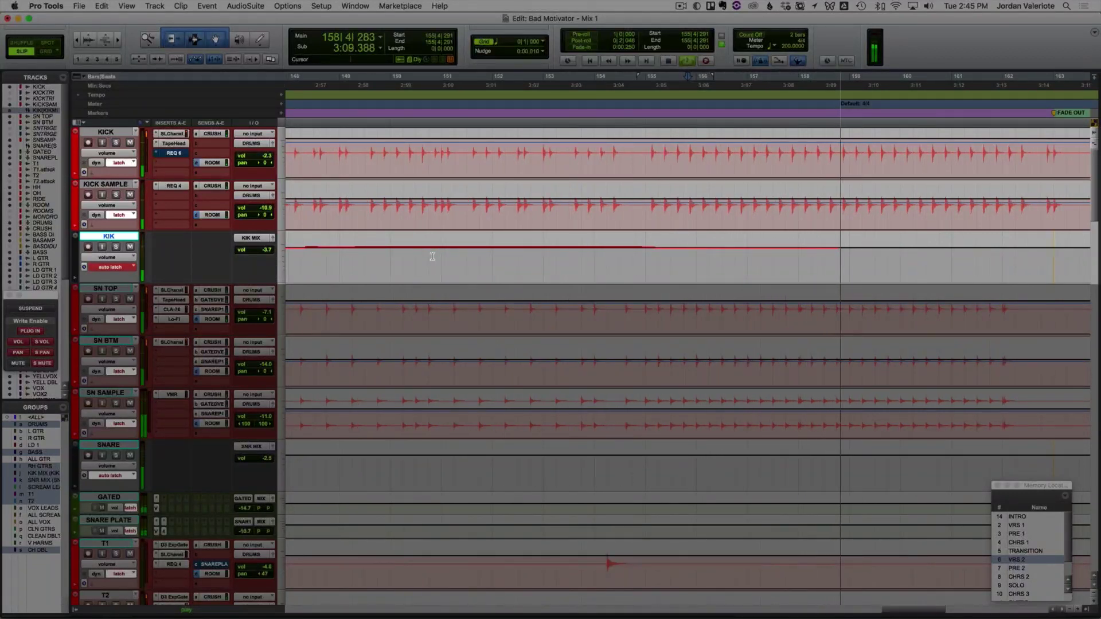
pyautogui.press('Down')
pyautogui.press('Left')
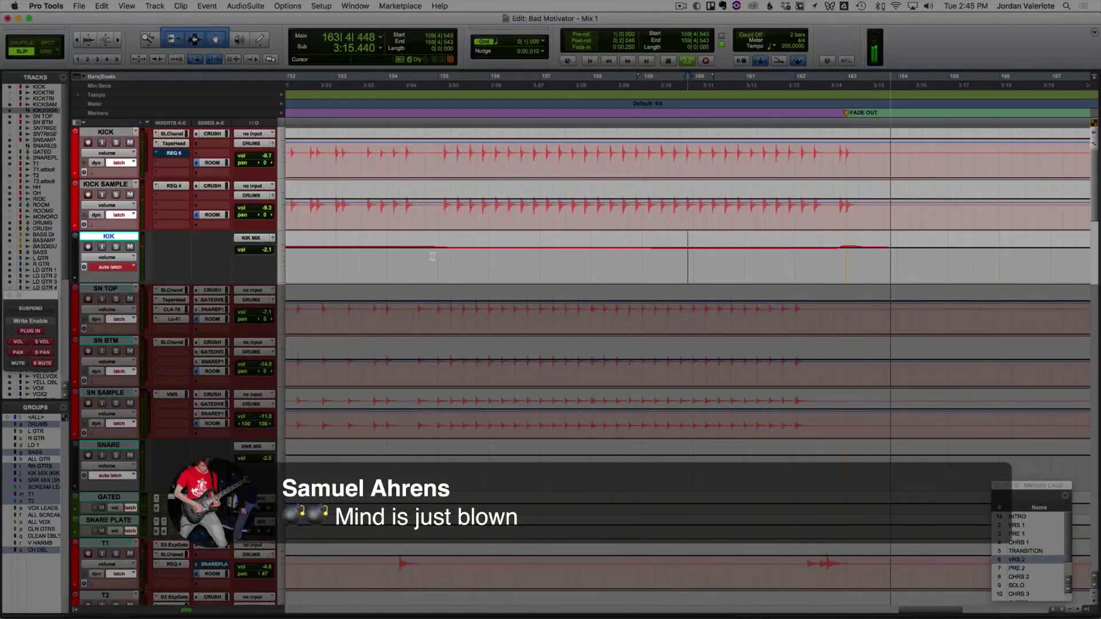
pyautogui.press('space')
# Step: Redo the KIK lift on the final hit at the fade-out, rewriting it from bar 161 until the accent sits right
pyautogui.click(761, 258)
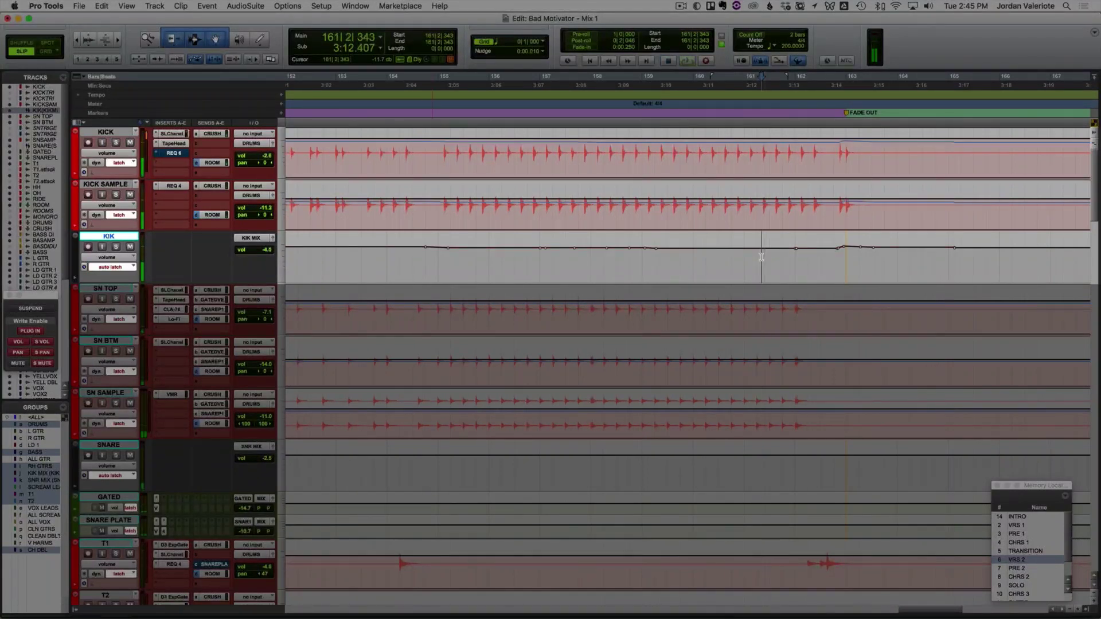
pyautogui.press('space')
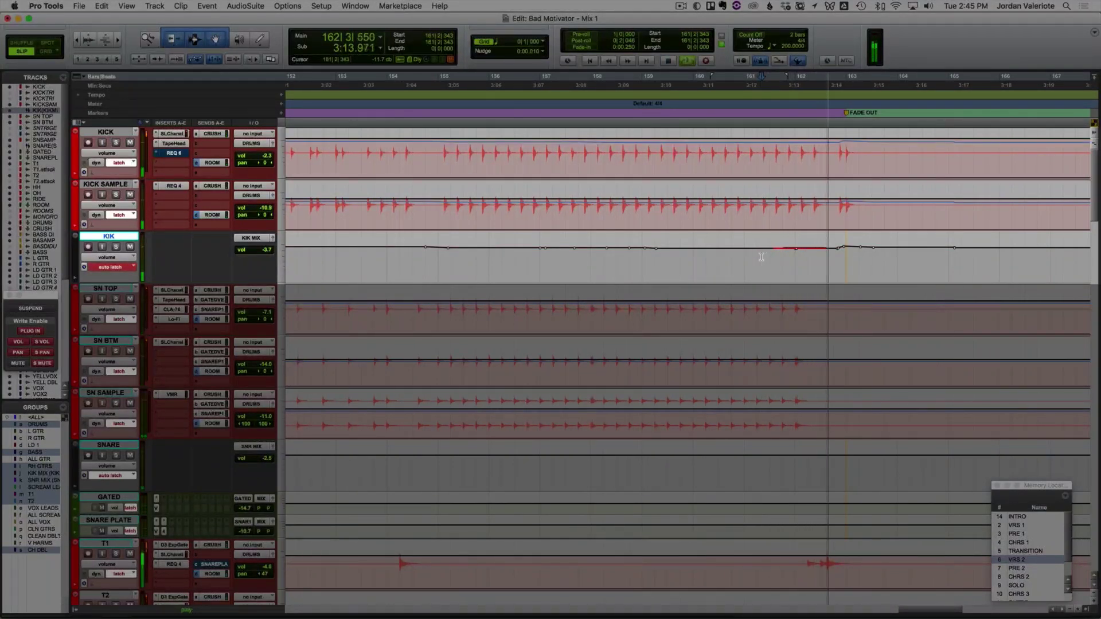
pyautogui.press('space')
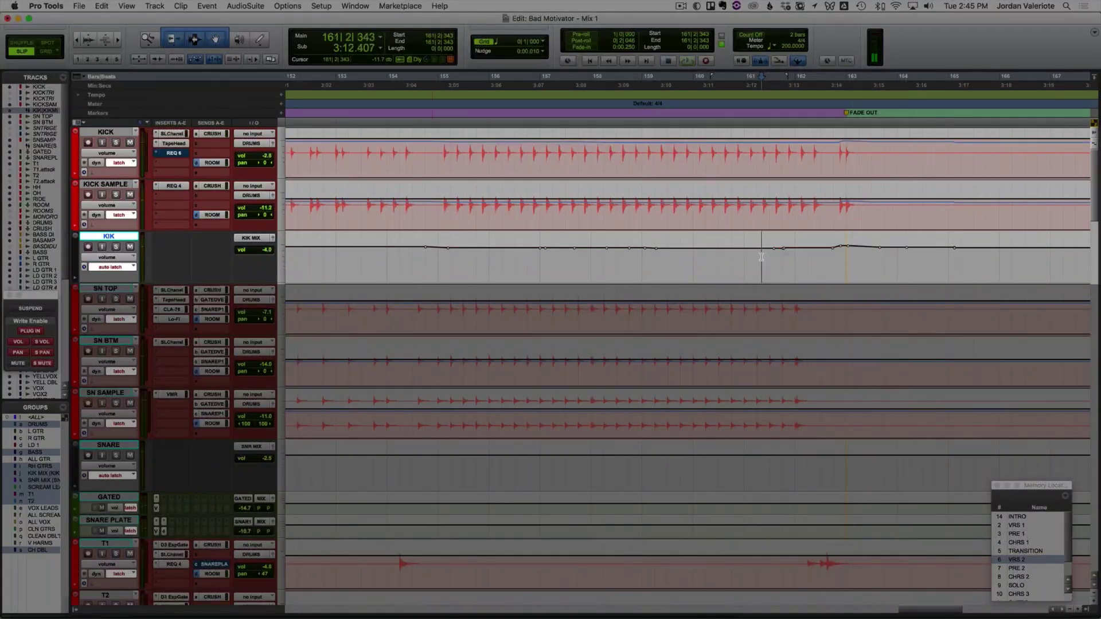
pyautogui.press('space')
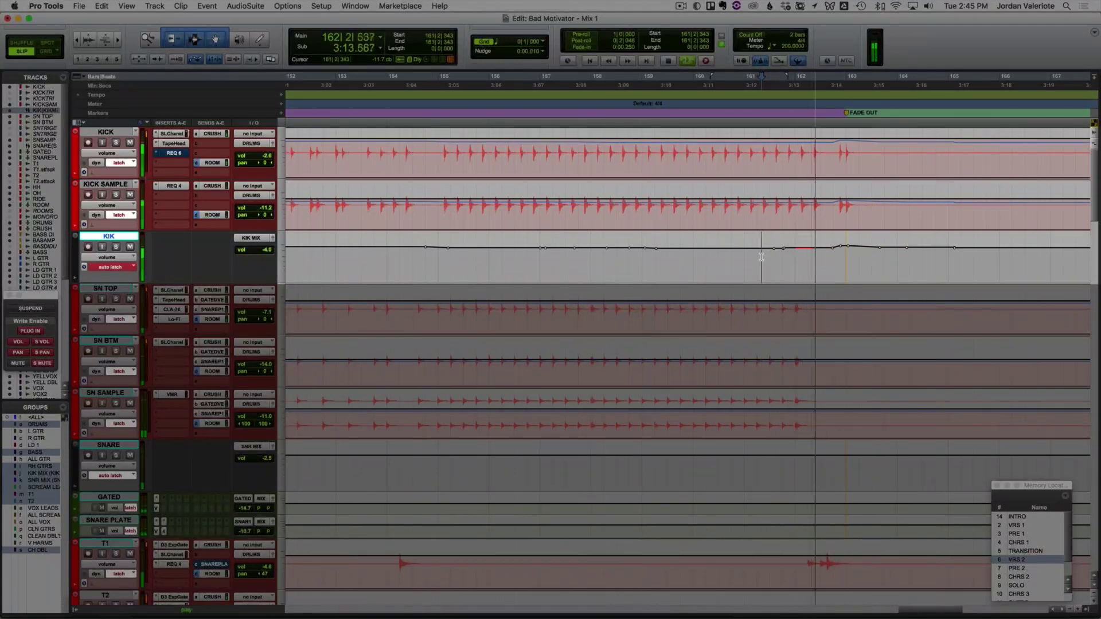
pyautogui.press('space')
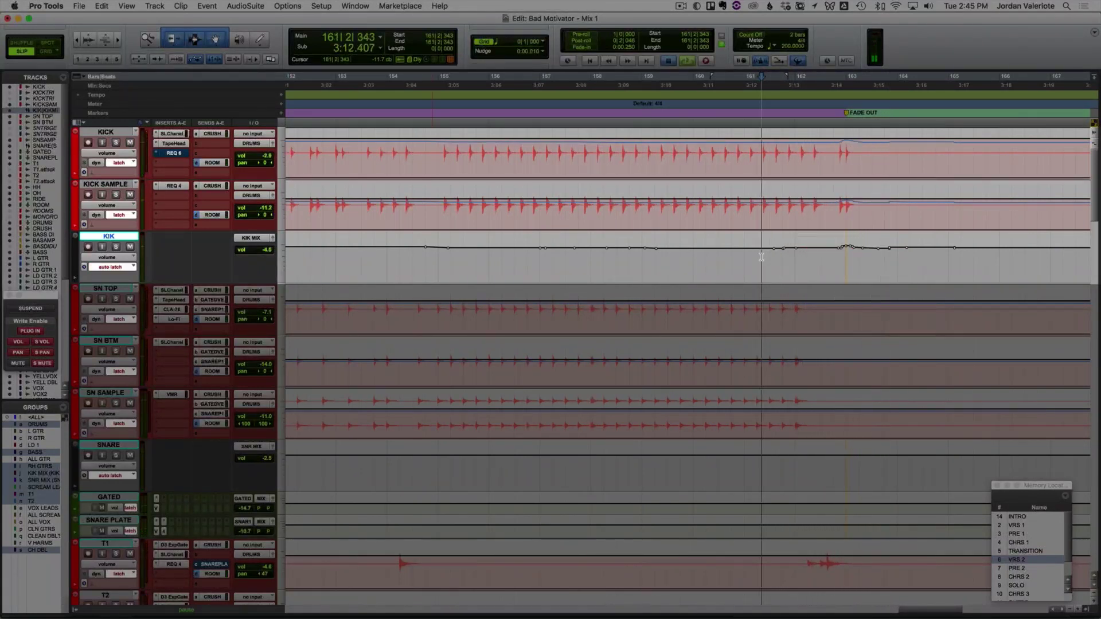
pyautogui.press('space')
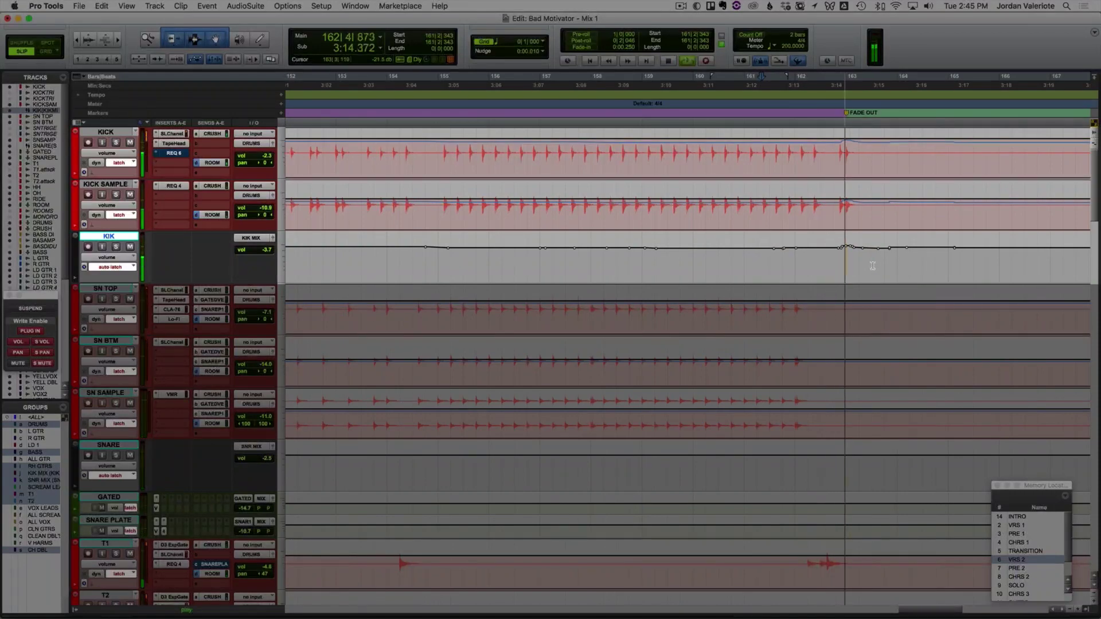
# Step: Enlarge the GATED and SNARE PLATE tracks and place the playback start at bar 9, just before verse 1
pyautogui.hotkey('alt', 'a')
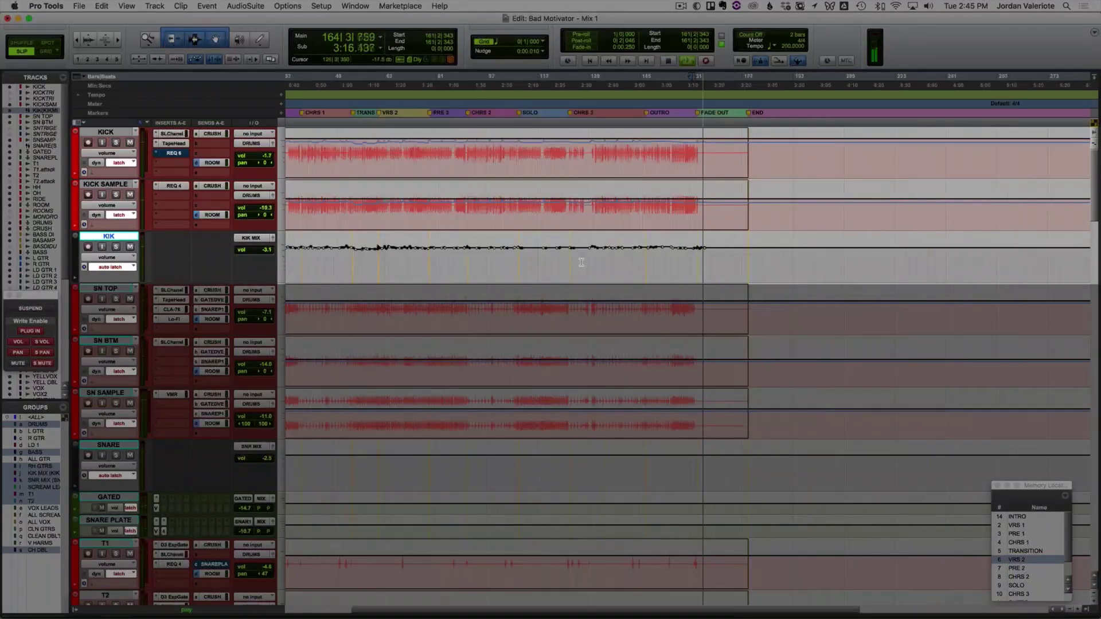
pyautogui.press('super+bracketright')
pyautogui.press('super+bracketright')
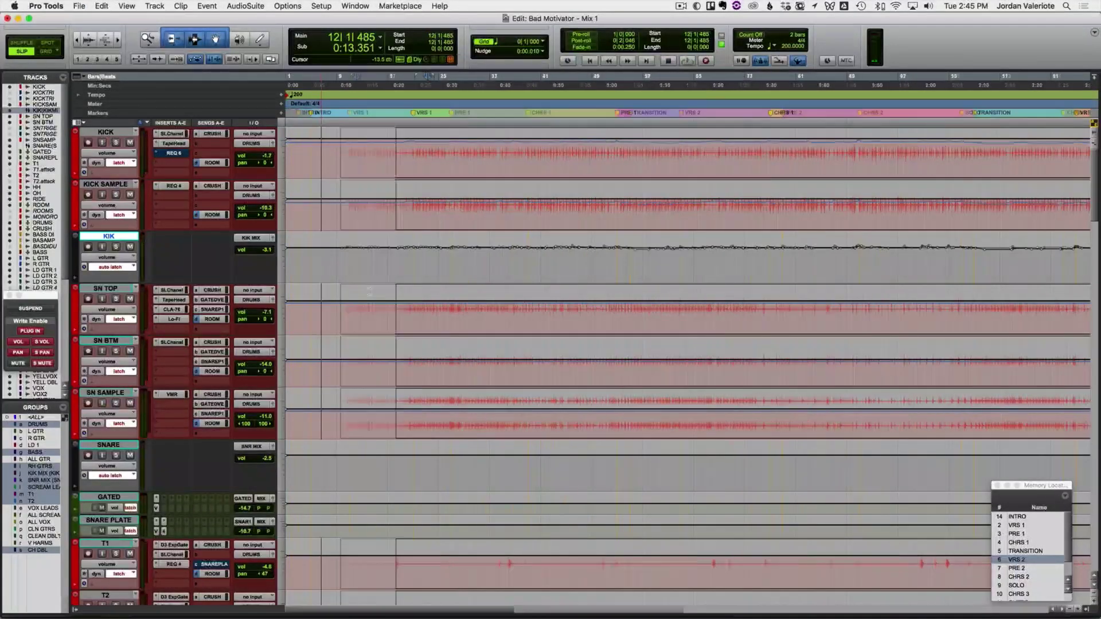
pyautogui.click(430, 312)
pyautogui.scroll(-3, 356, 301)
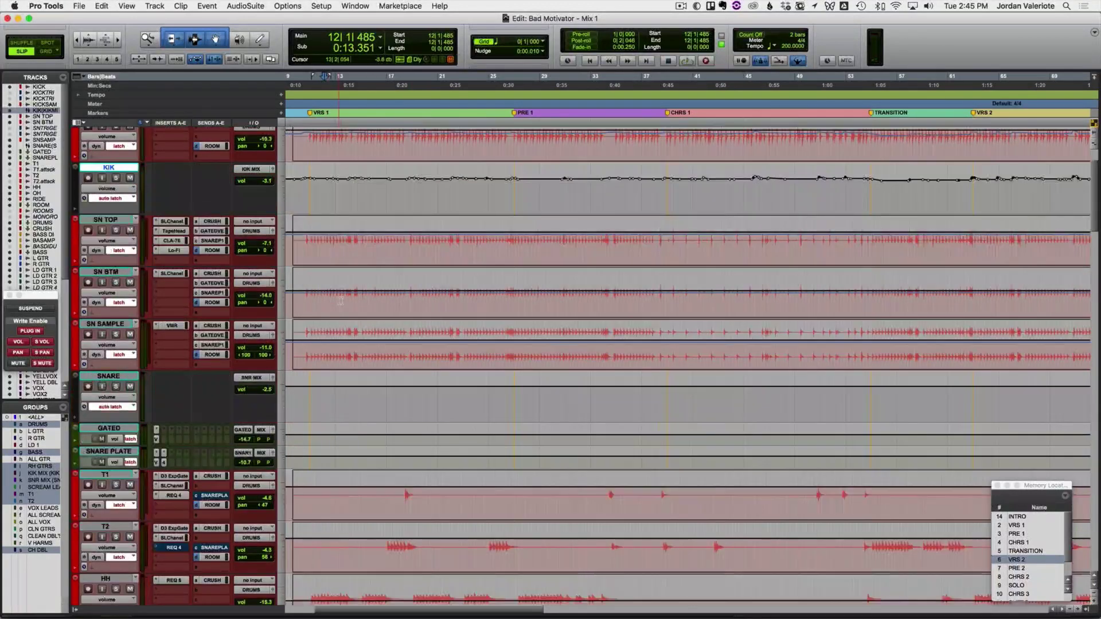
pyautogui.click(326, 347)
pyautogui.press('super+bracketright')
pyautogui.click(588, 390)
pyautogui.press('super+bracketright')
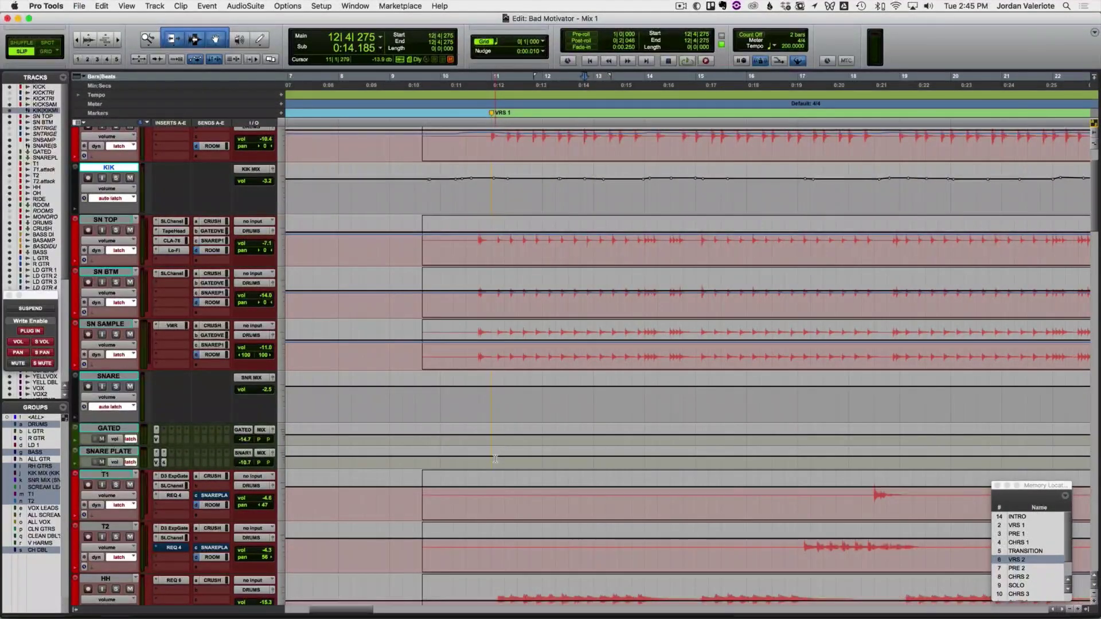
pyautogui.hotkey('ctrl', 'Down')
pyautogui.click(425, 457)
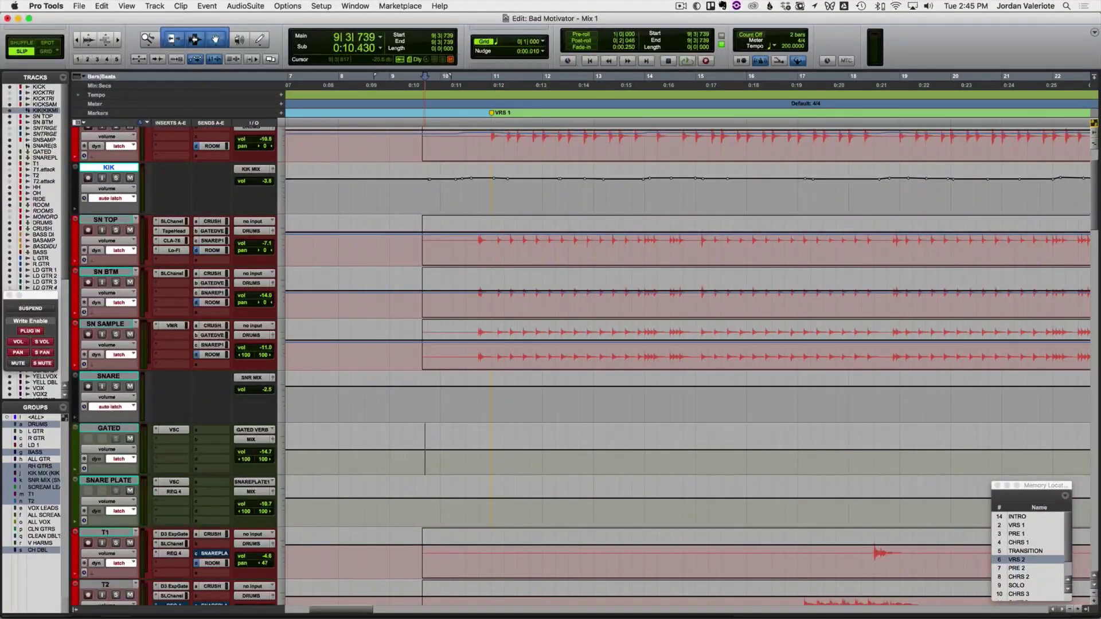
# Step: Select the SN SAMPLE track near the start of verse 1 and save the session
pyautogui.hscroll(4, 425, 445)
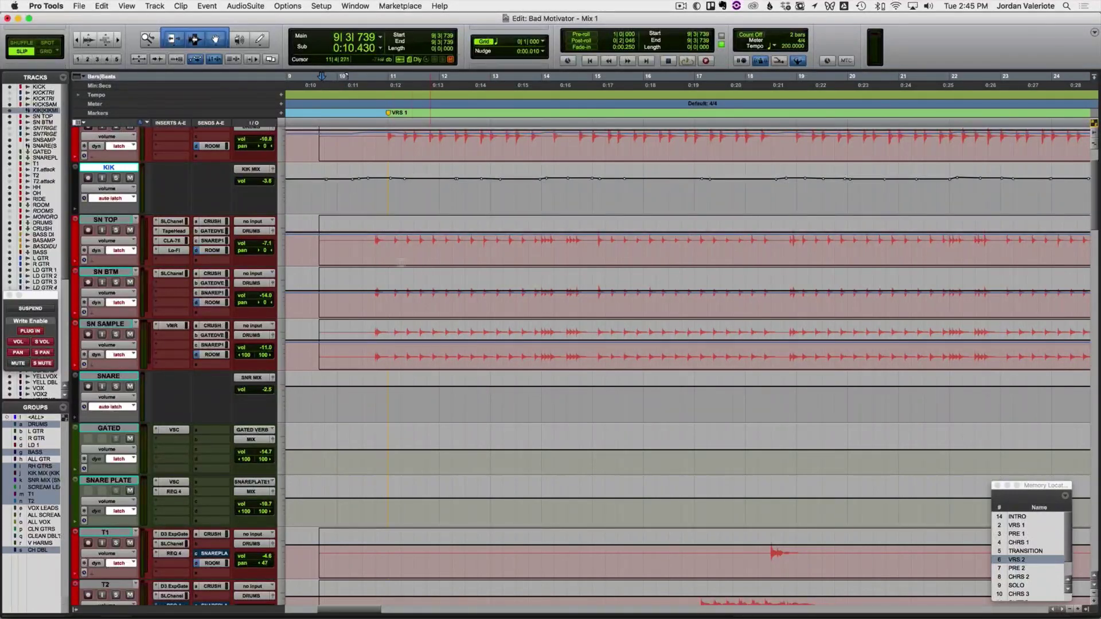
pyautogui.click(100, 220)
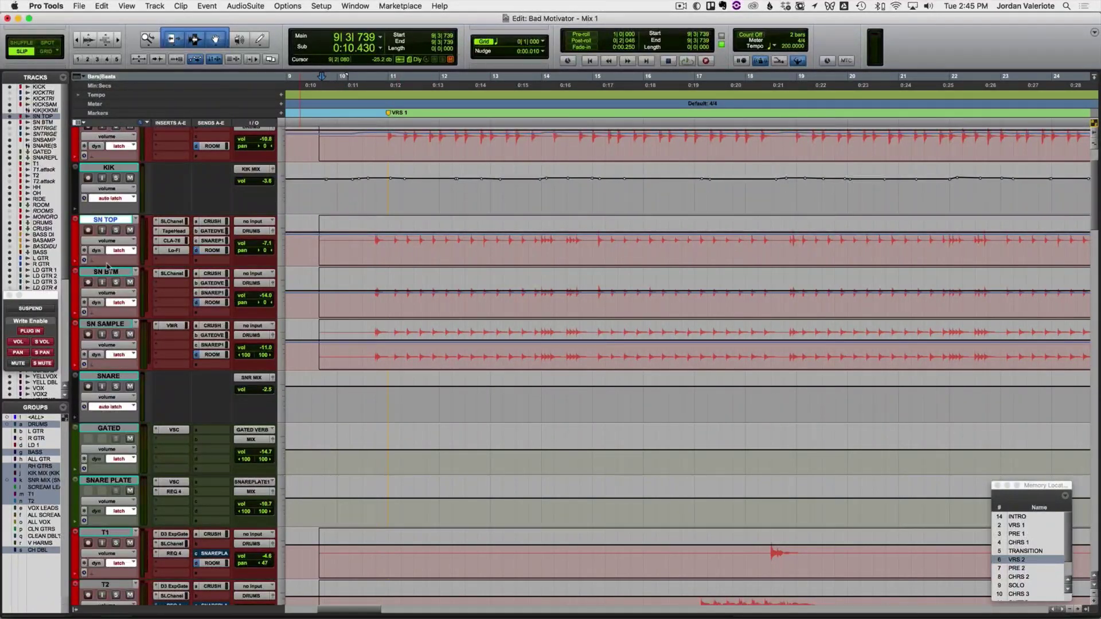
pyautogui.click(108, 324)
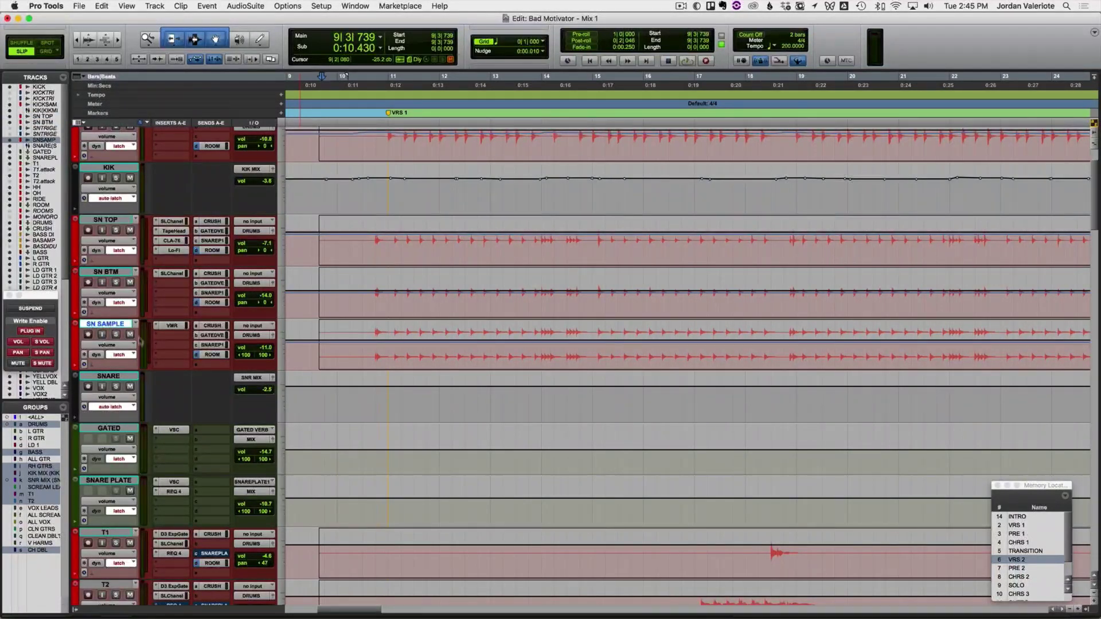
pyautogui.press('super+s')
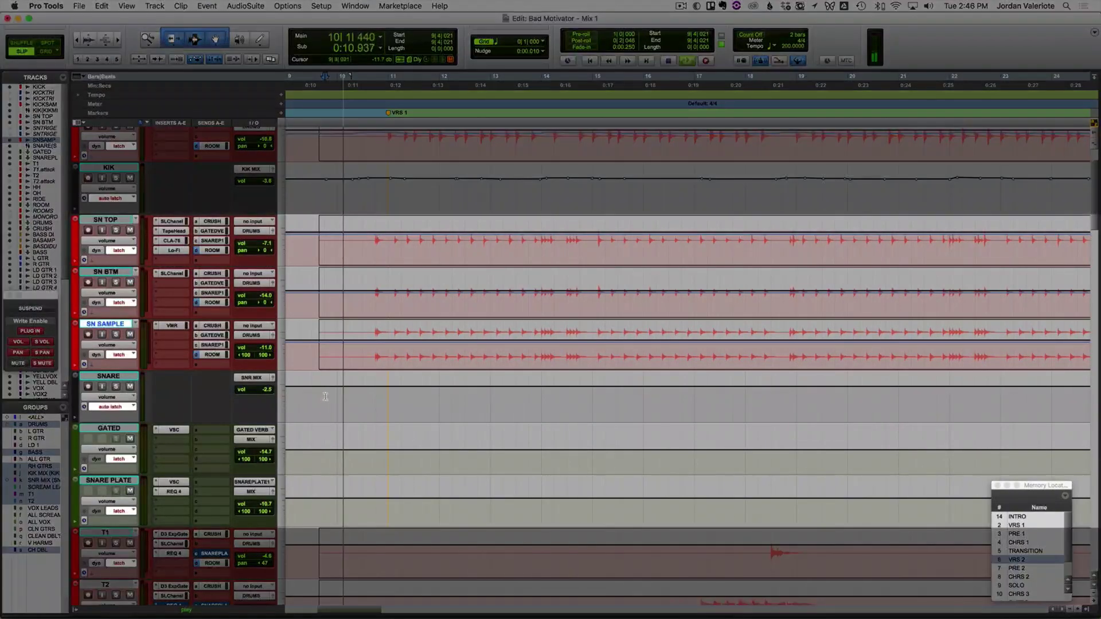
# Step: Ride the SNARE level from bar 9 into verse 1, lifting the opening hit to about -0.5
pyautogui.click(310, 400)
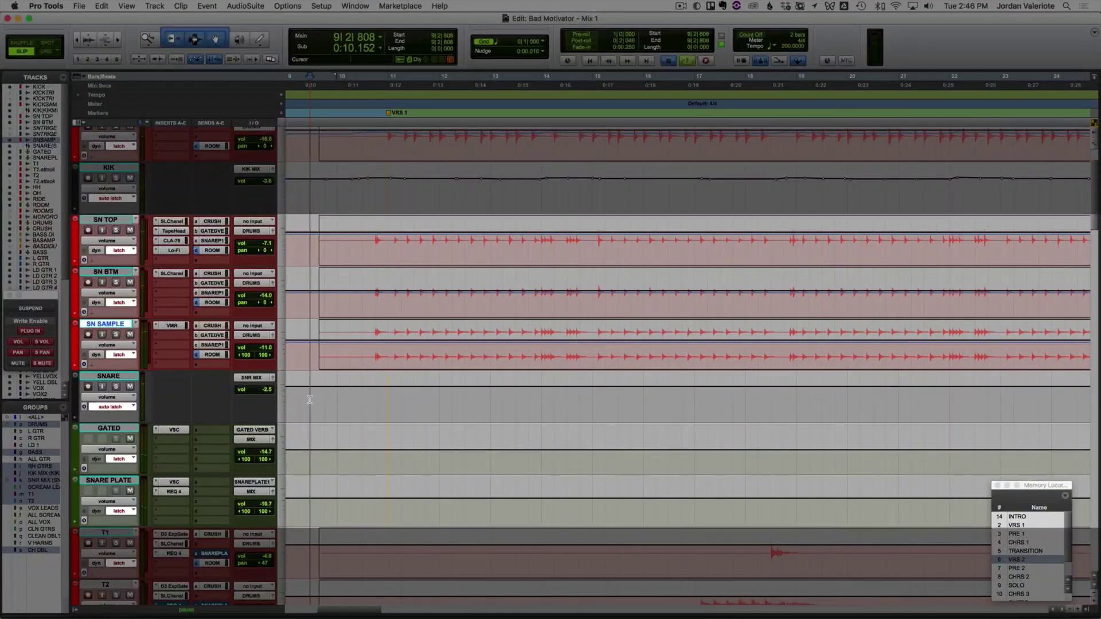
pyautogui.press('space')
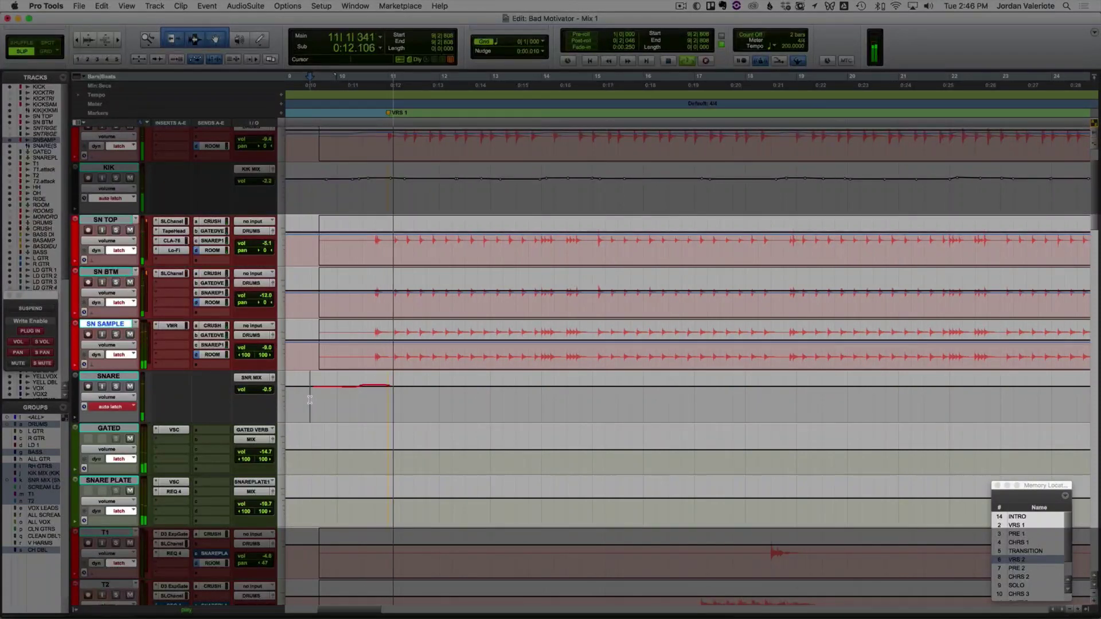
pyautogui.press('space')
# Step: Ride the SNARE PLATE reverb level up on the first snare hit before verse 1, redoing the pass for a tighter lift
pyautogui.press('space')
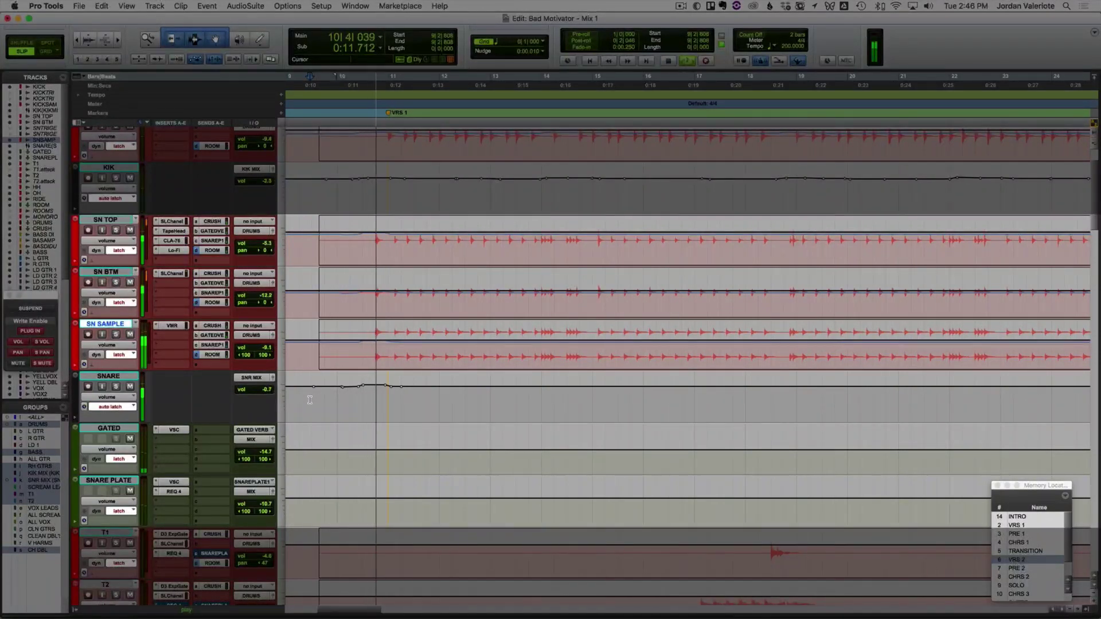
pyautogui.press('space')
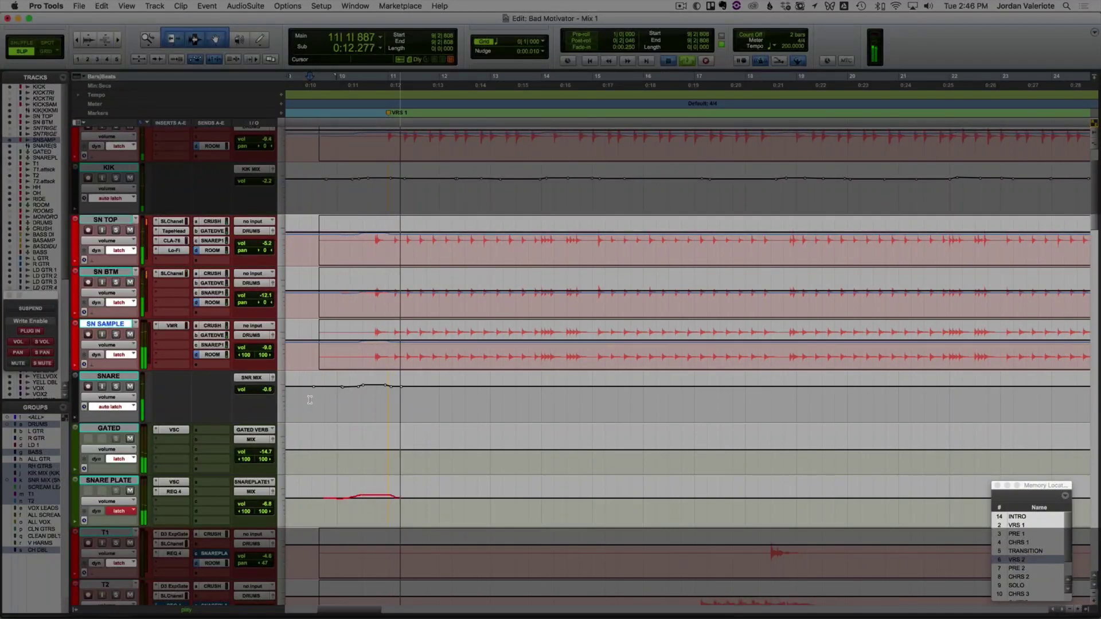
pyautogui.press('space')
pyautogui.press('space')
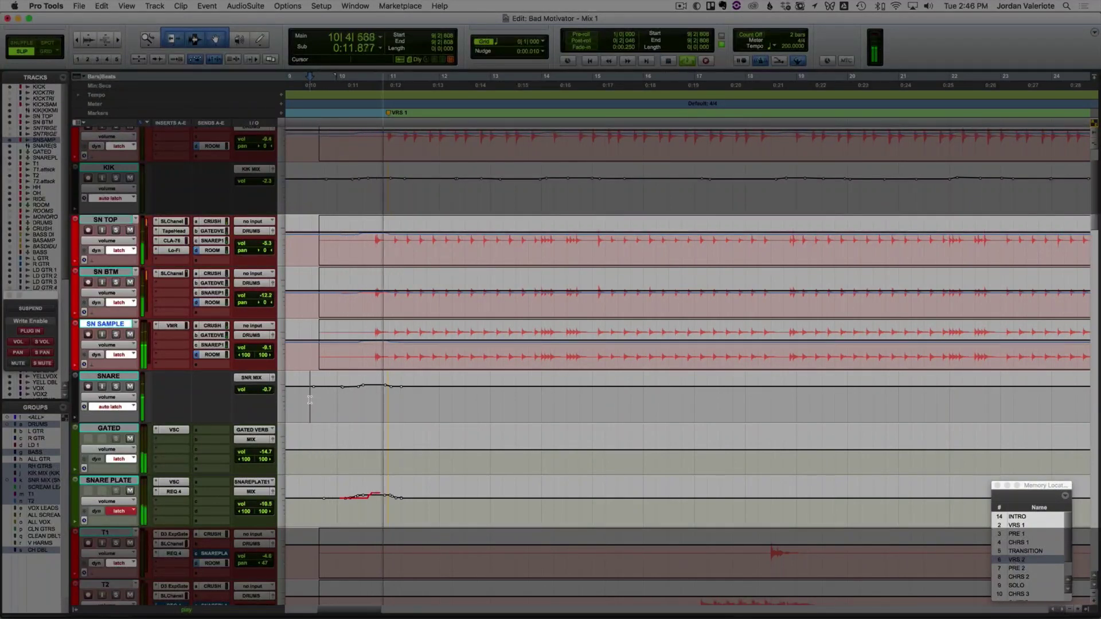
pyautogui.press('space')
pyautogui.press('space')
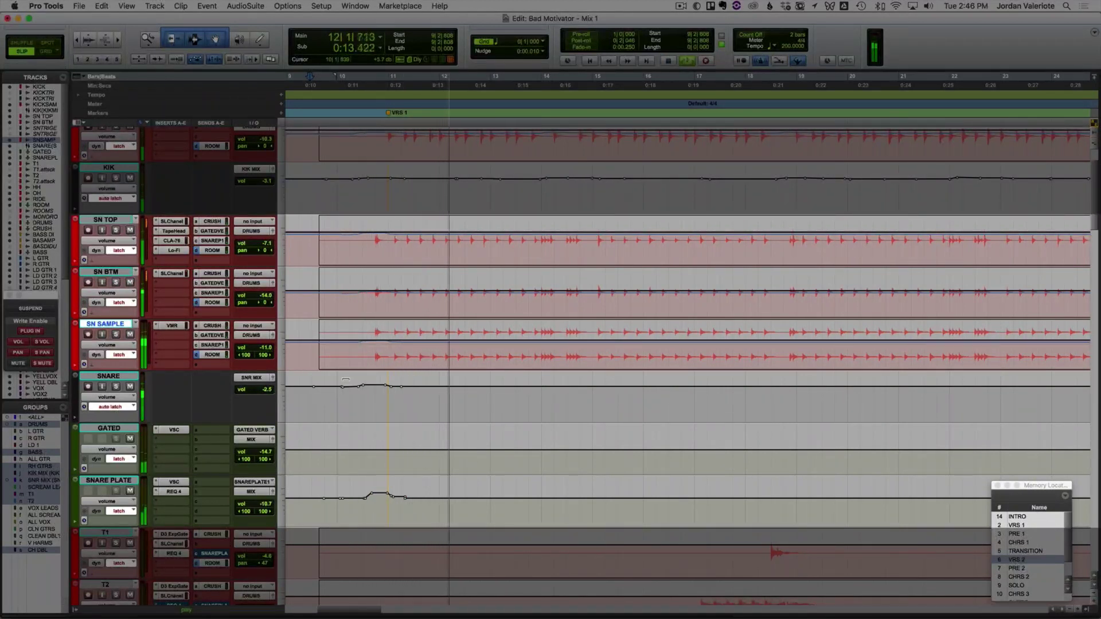
# Step: Rewrite the SNARE level from the end of bar 10, easing down into verse 1 and holding about -2.6
pyautogui.click(358, 400)
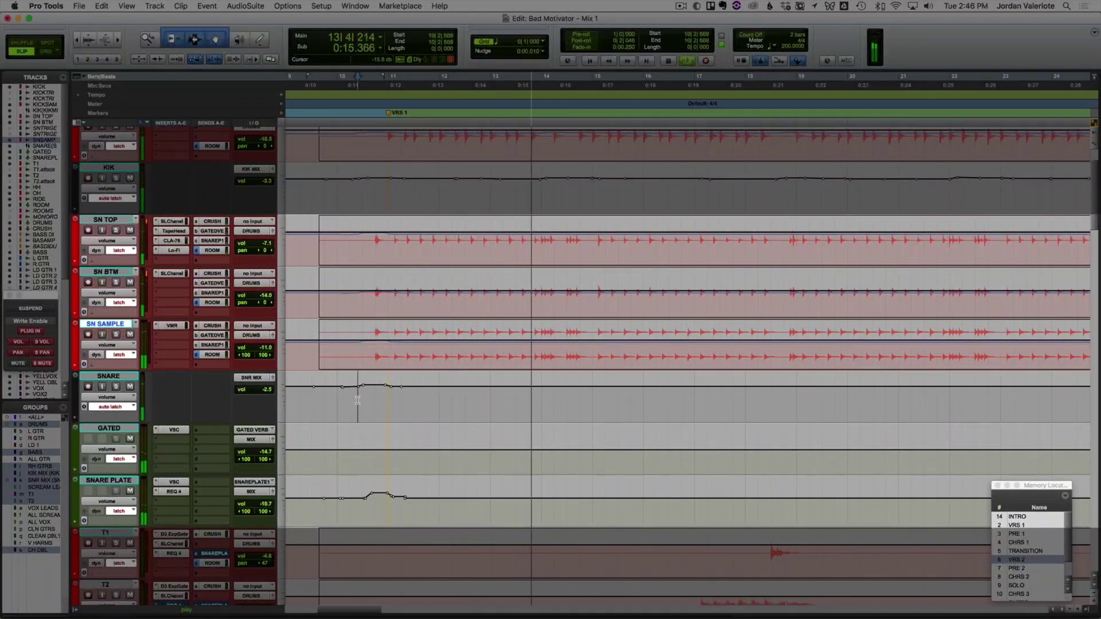
pyautogui.press('space')
pyautogui.click(341, 402)
pyautogui.press('space')
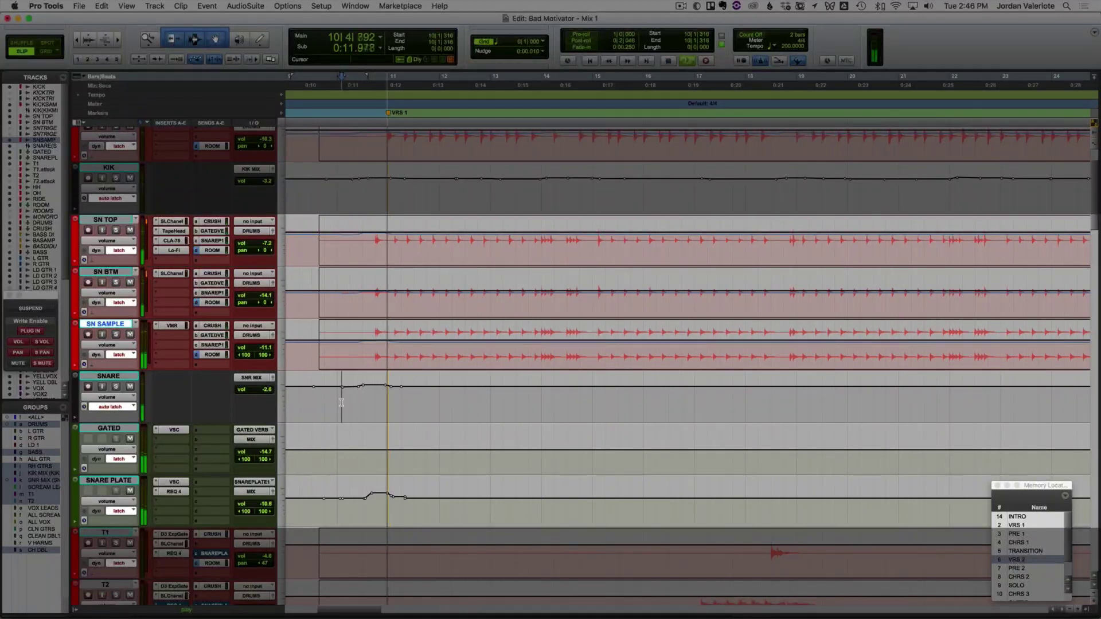
pyautogui.press('space')
pyautogui.press('space')
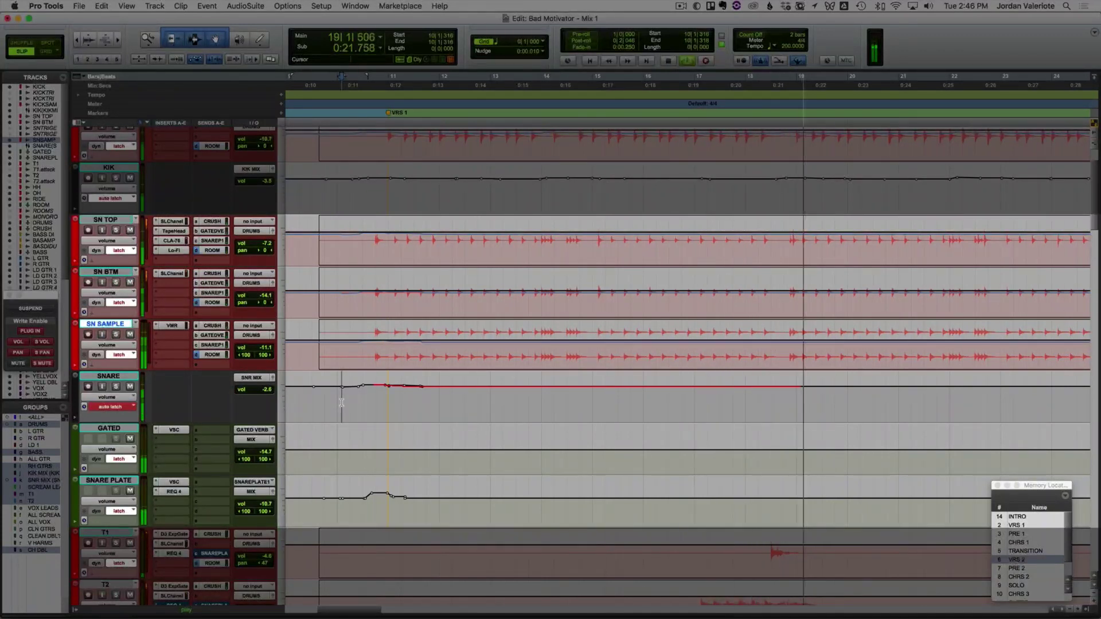
pyautogui.hscroll(5, 569, 404)
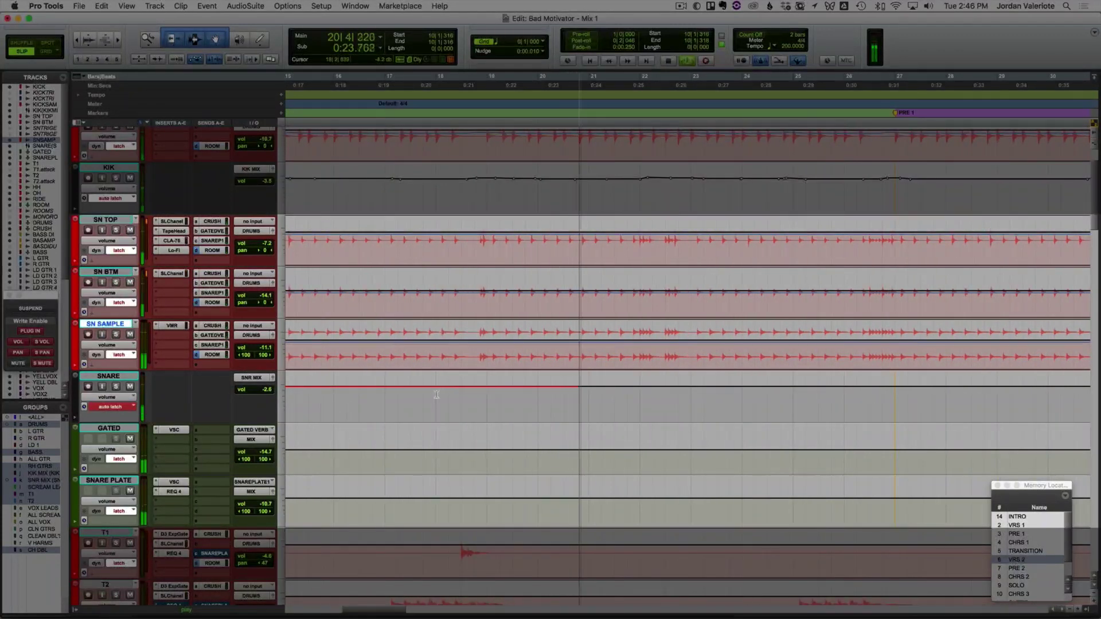
# Step: Ride the SNARE level through verse 1 and pre-chorus 1, dipping around bar 18 and lifting to about -2.3 just before chorus 1
pyautogui.click(401, 398)
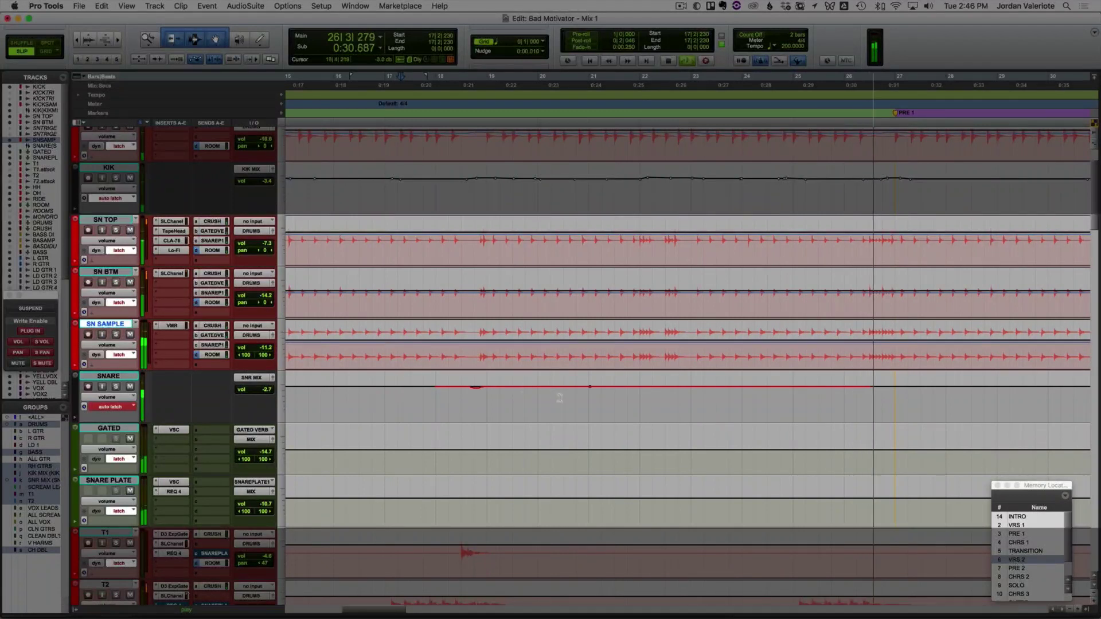
pyautogui.hscroll(10, 561, 397)
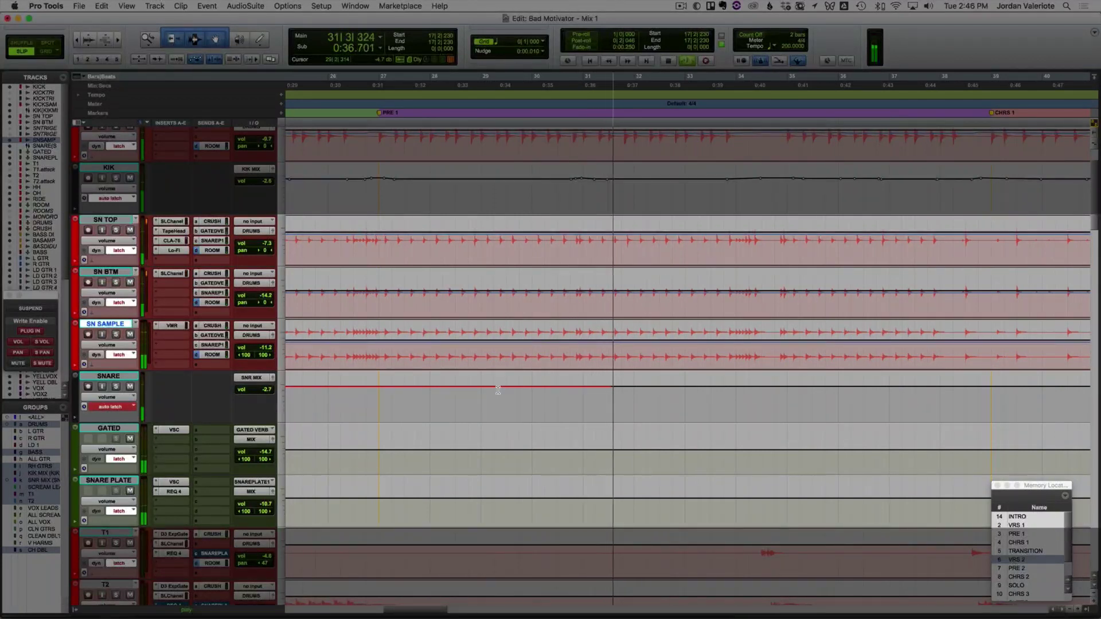
pyautogui.press('space')
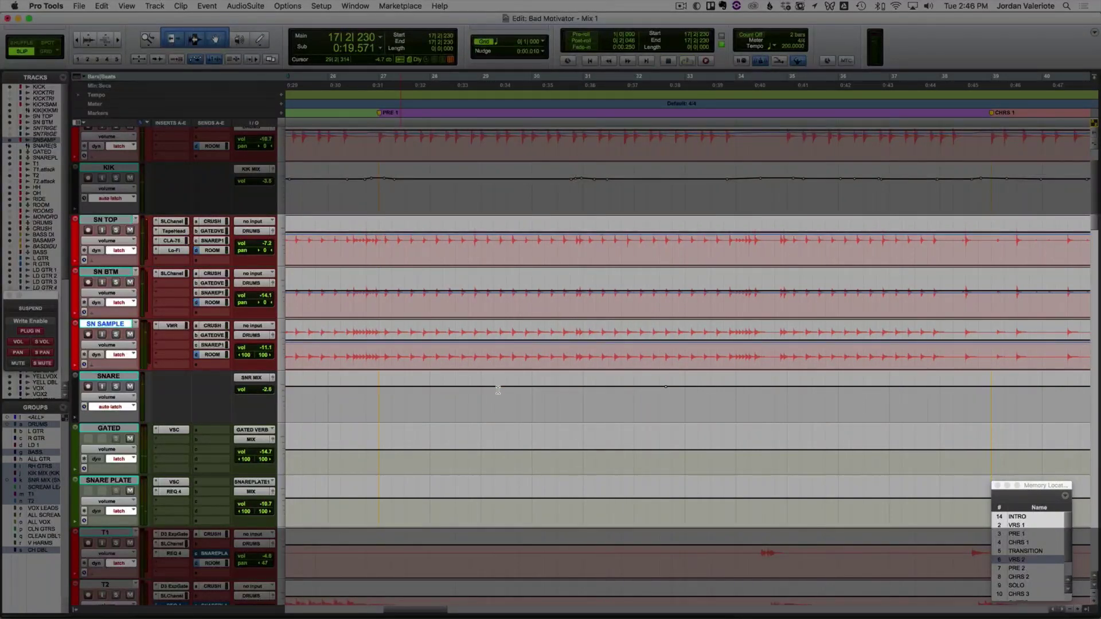
pyautogui.press('space')
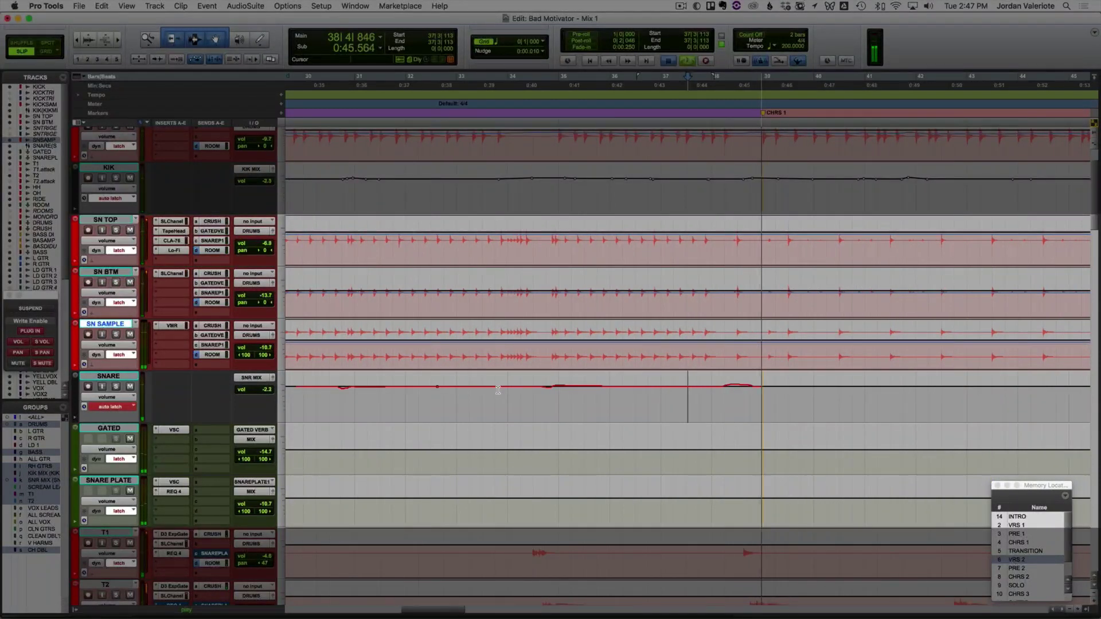
pyautogui.press('space')
pyautogui.press('space')
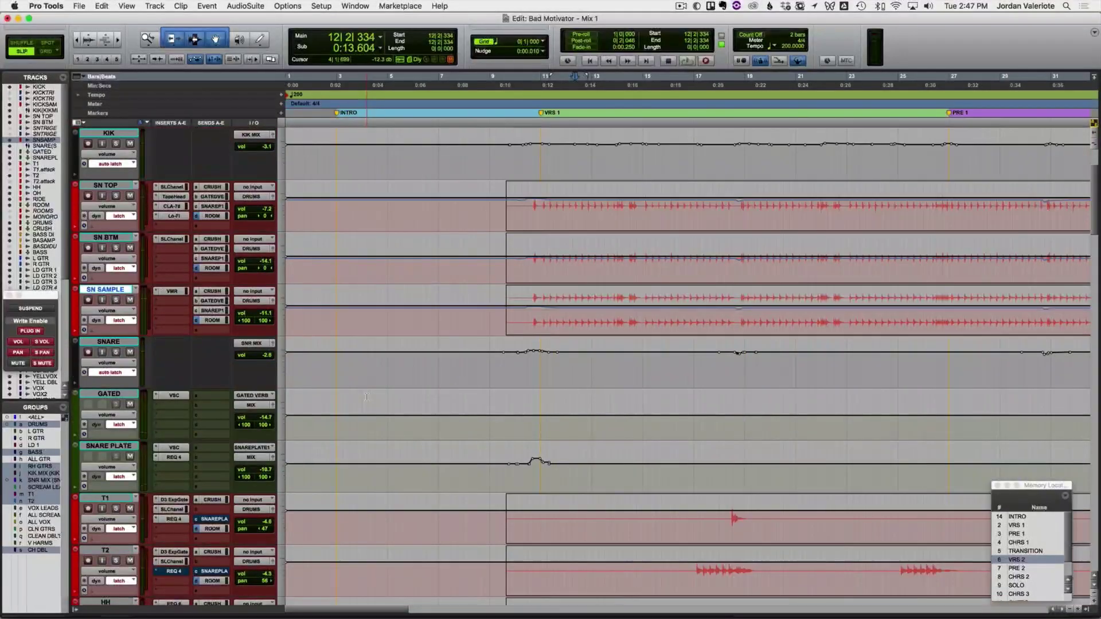
# Step: Lower the SNARE PLATE level to -12.3 from just after the opening hit up to chorus 1, and audition verse 1
pyautogui.hscroll(5, 366, 397)
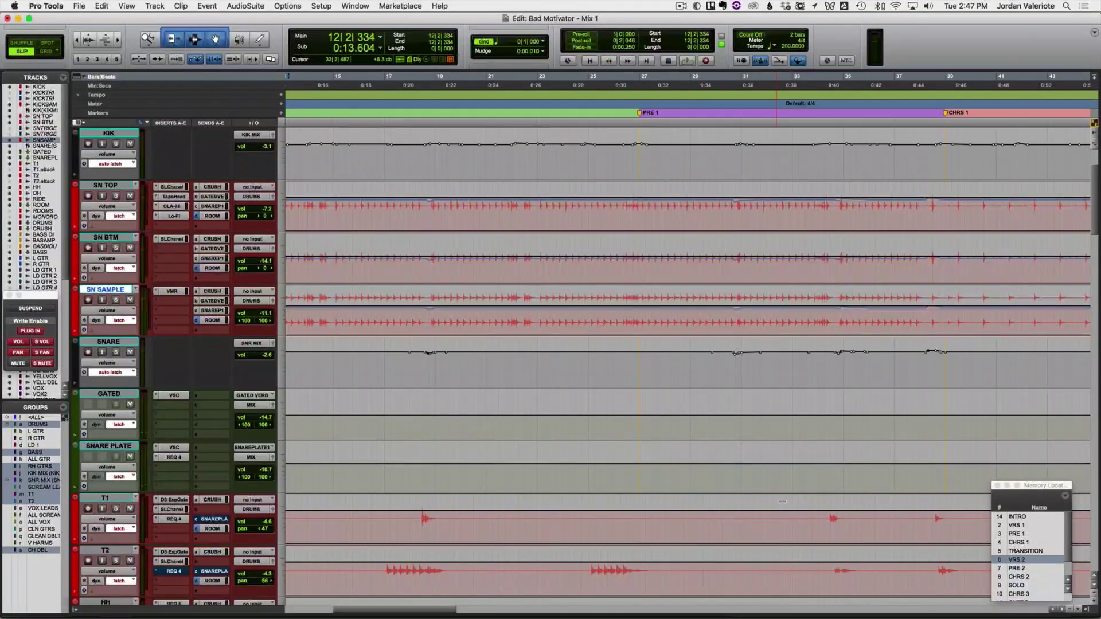
pyautogui.press('r')
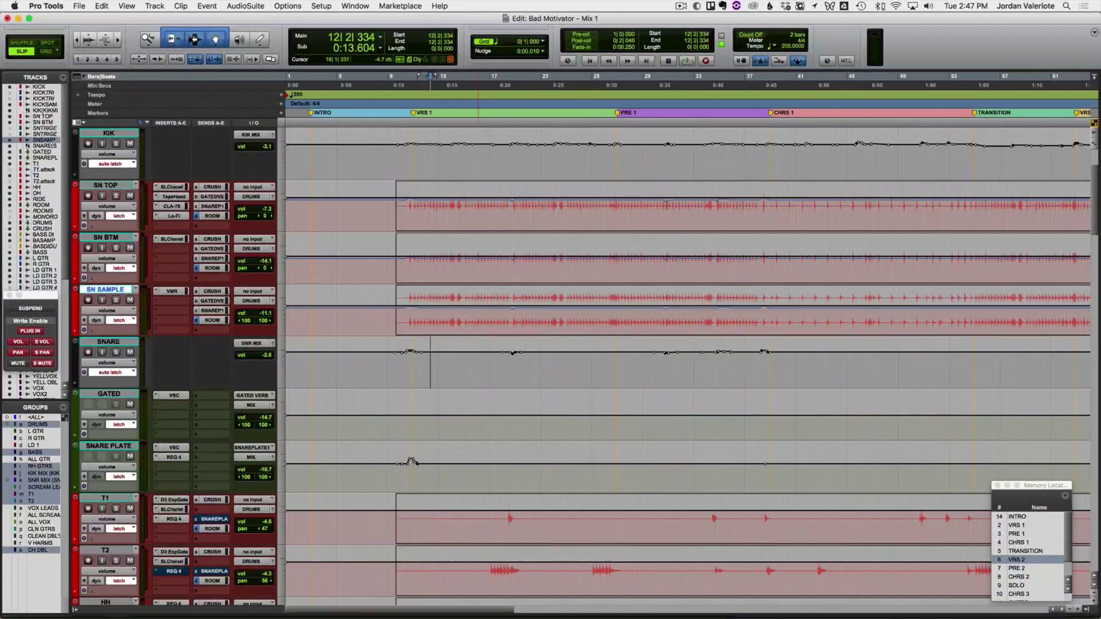
pyautogui.press('space')
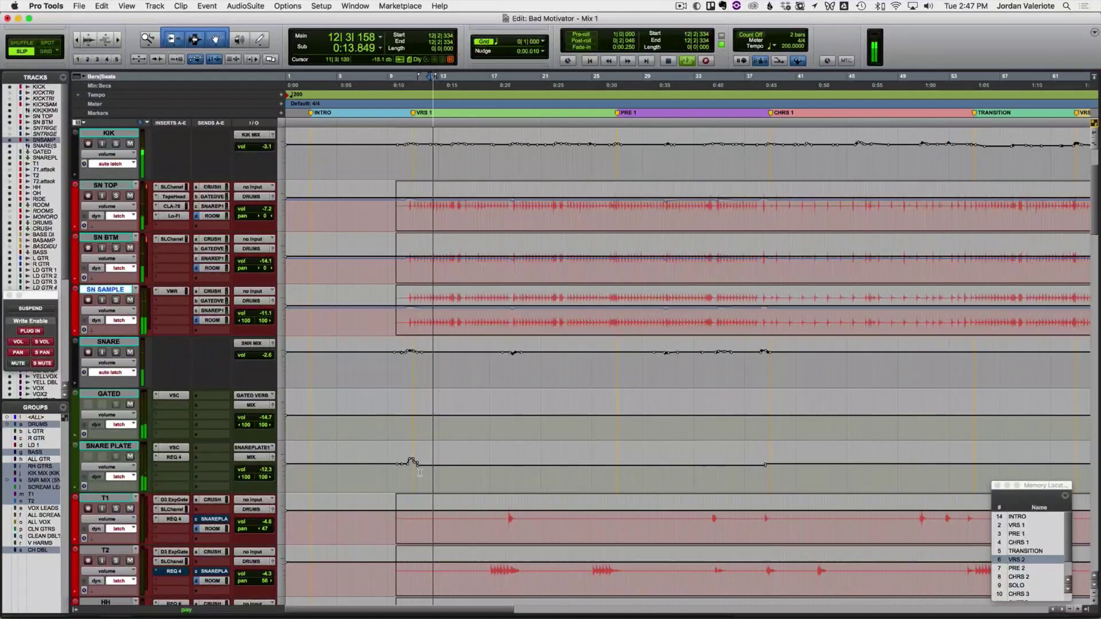
pyautogui.click(470, 471)
pyautogui.scroll(-2, 469, 471)
pyautogui.press('t')
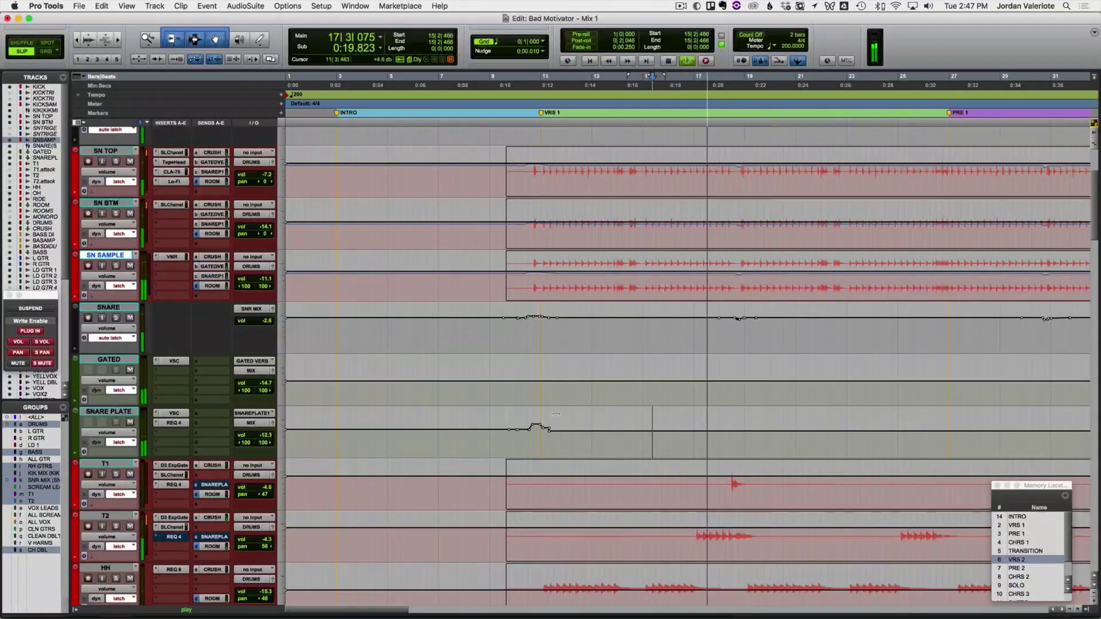
pyautogui.scroll(4, 556, 436)
pyautogui.press('space')
pyautogui.click(651, 498)
pyautogui.press('t')
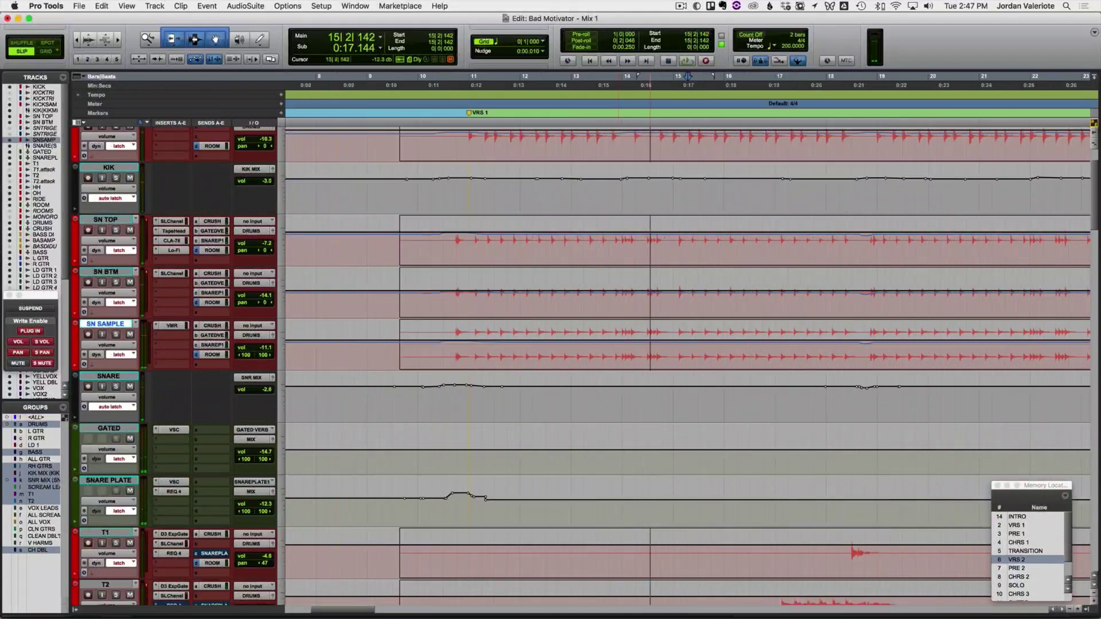
pyautogui.click(120, 221)
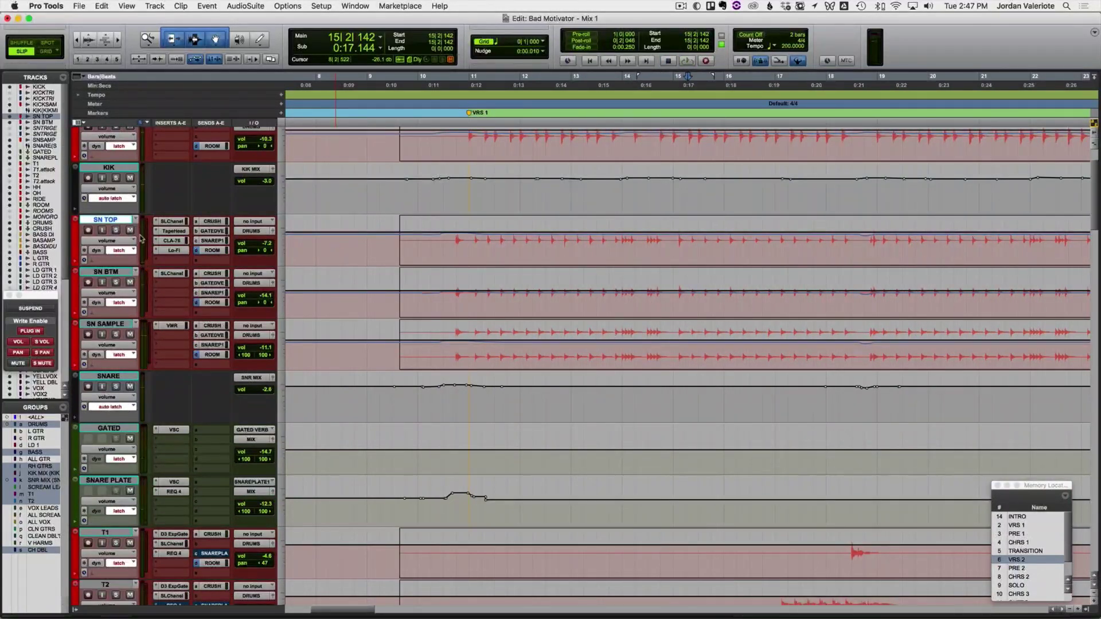
pyautogui.moveTo(500, 232); pyautogui.dragTo(627, 302)
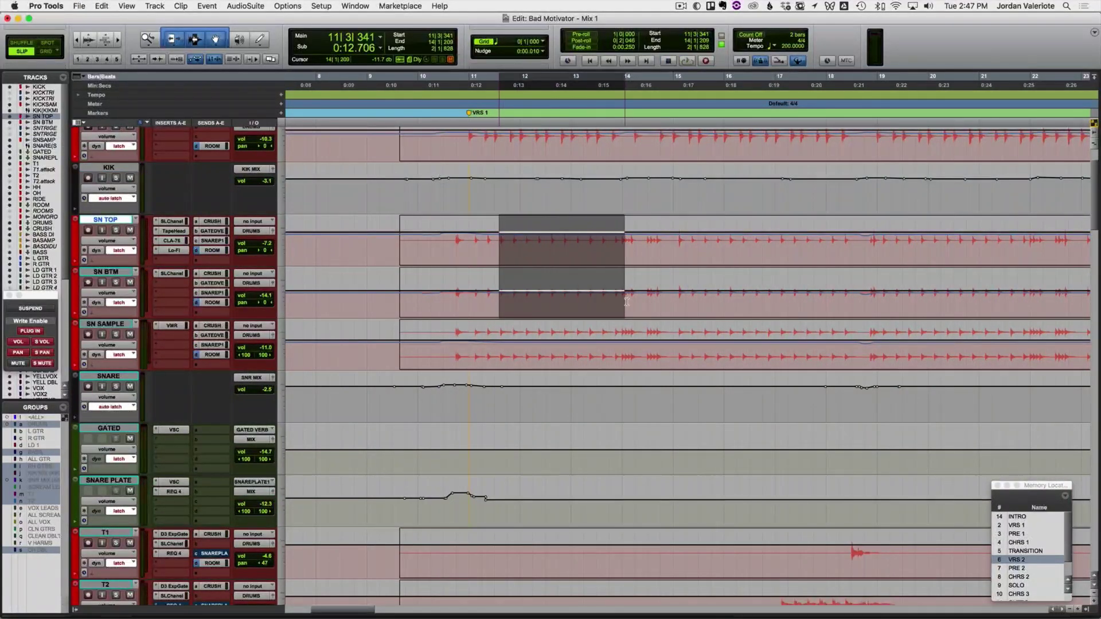
pyautogui.moveTo(502, 347); pyautogui.dragTo(576, 345)
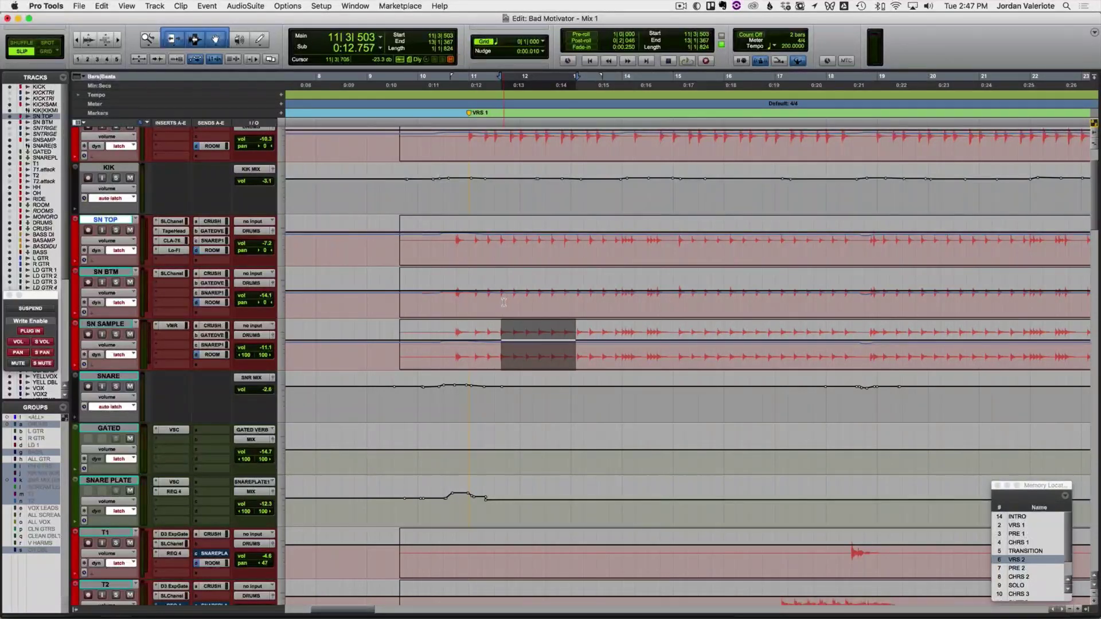
pyautogui.moveTo(504, 244); pyautogui.dragTo(554, 295)
pyautogui.moveTo(510, 347); pyautogui.dragTo(567, 349)
pyautogui.click(506, 351)
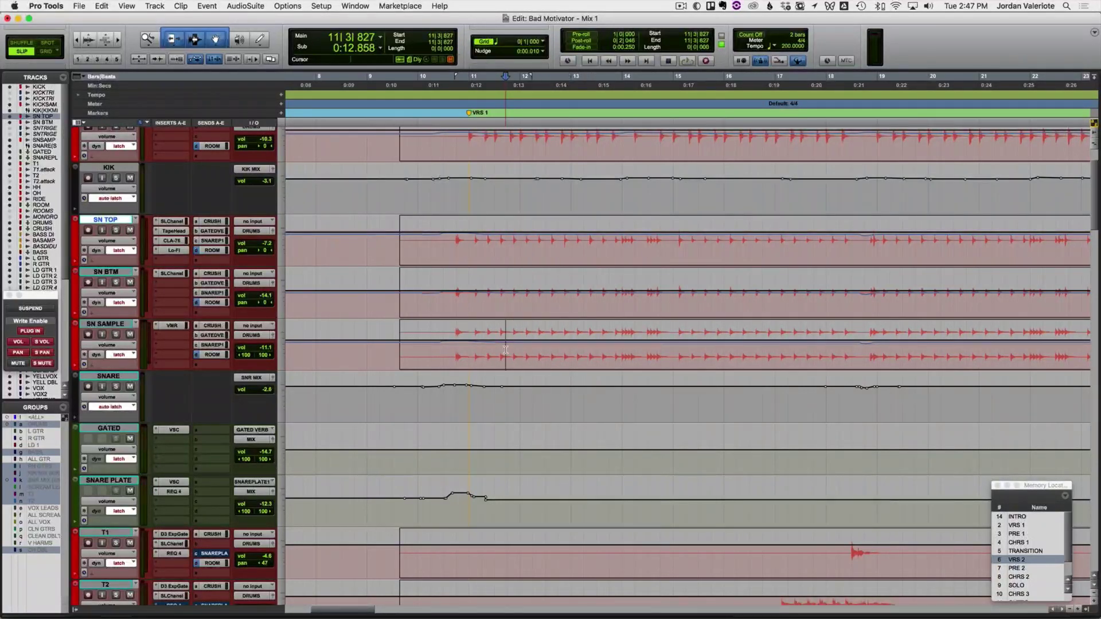
# Step: On the snare fill around bar 14, dip SN SAMPLE to about -14 and lift the SN TOP and SN BTM levels
pyautogui.press('space')
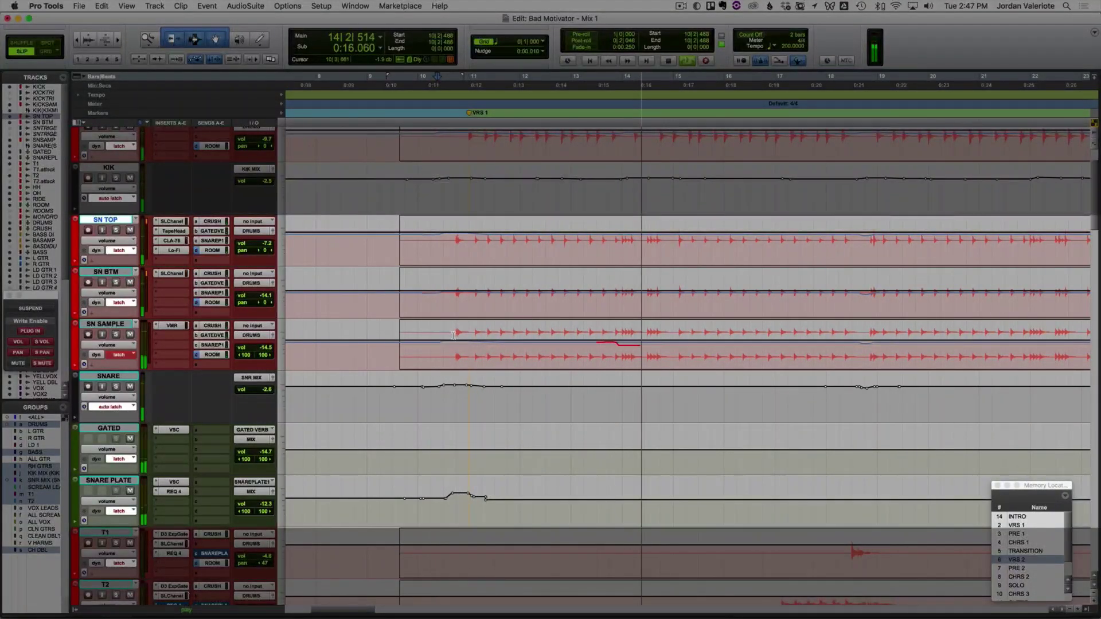
pyautogui.press('space')
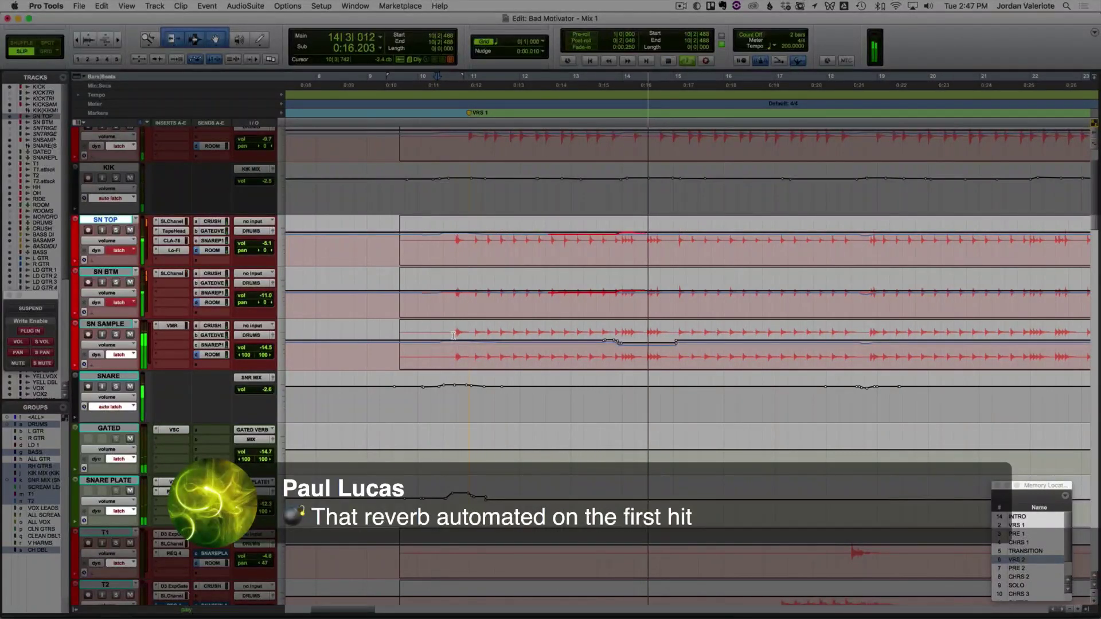
pyautogui.press('space')
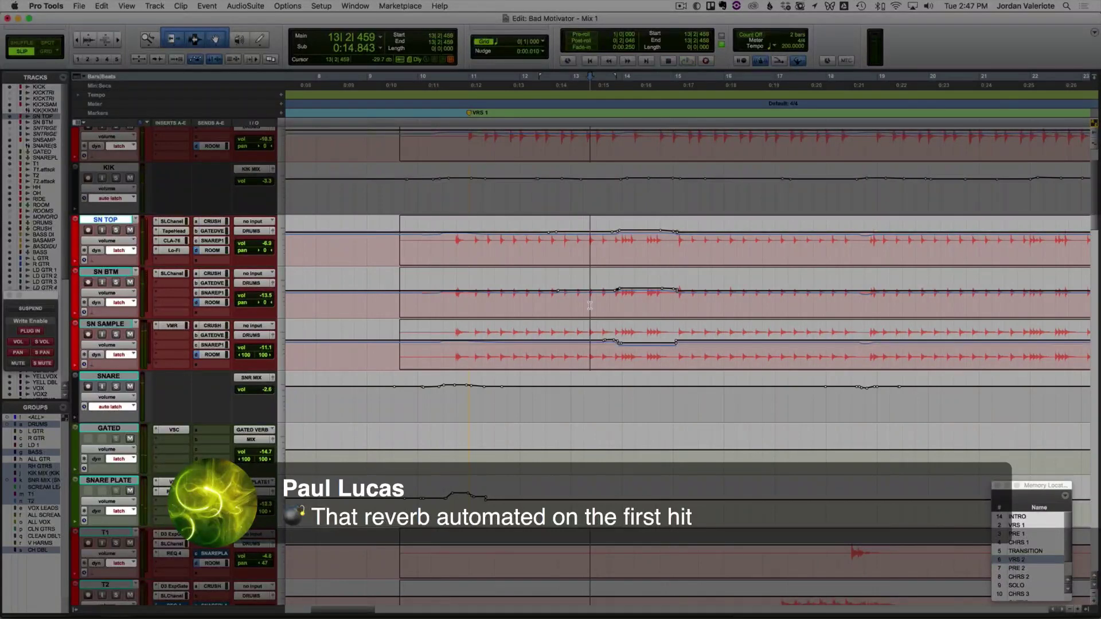
# Step: On the snare fill around bar 22, dip the SN SAMPLE level and lift the SN TOP and SN BTM levels
pyautogui.press('space')
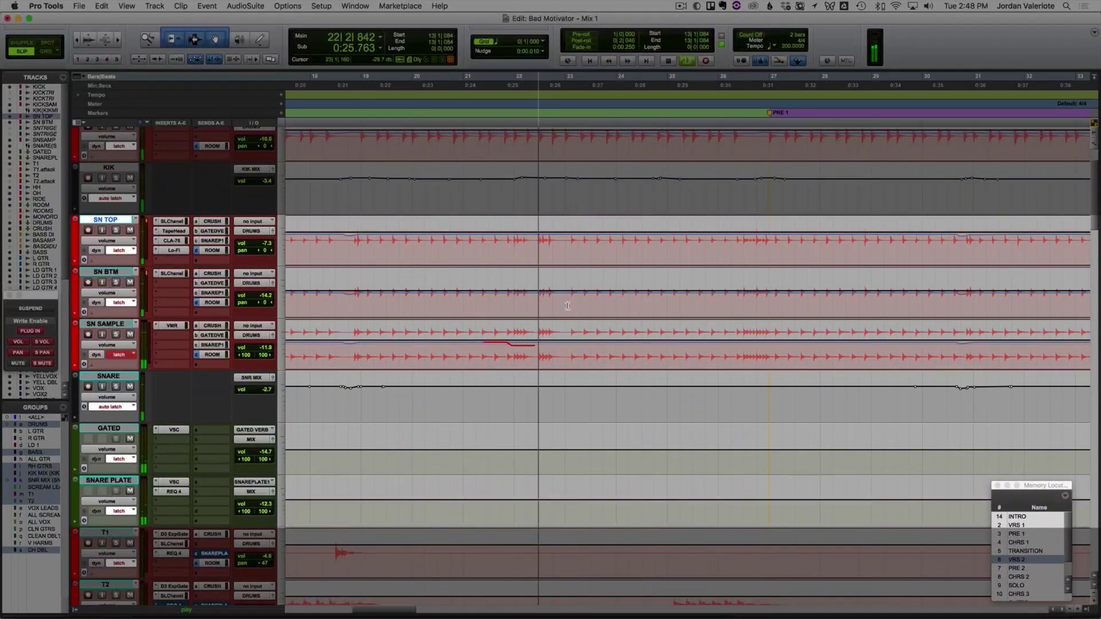
pyautogui.press('space')
pyautogui.press('space')
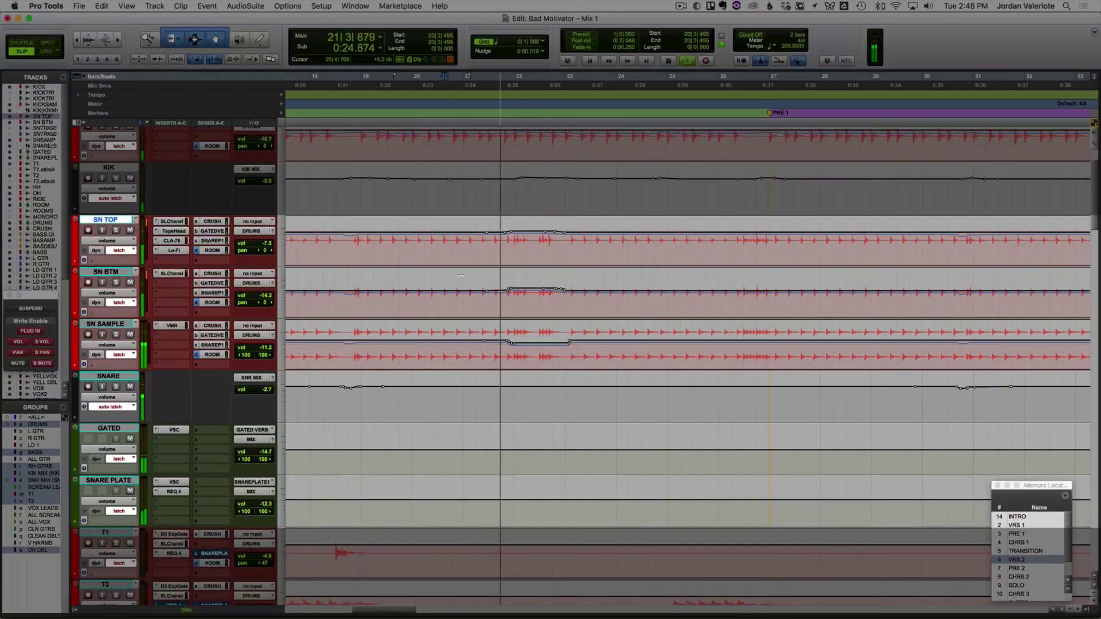
# Step: On the snare fill leading into pre-chorus 1, dip the SN SAMPLE level and lift the SN TOP and SN BTM levels
pyautogui.hscroll(6, 551, 330)
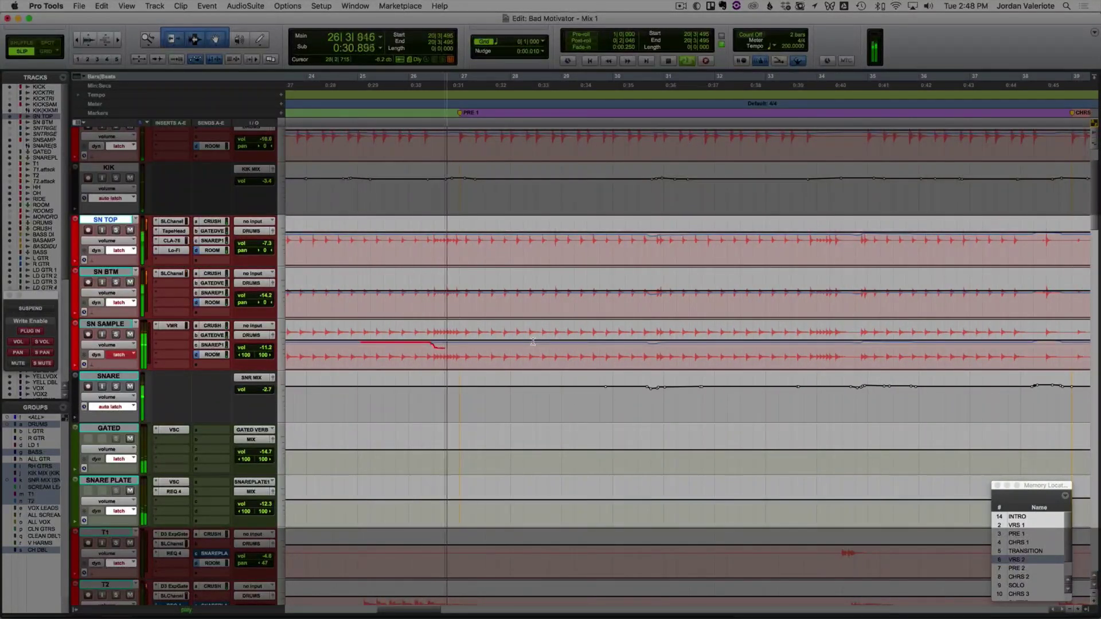
pyautogui.press('space')
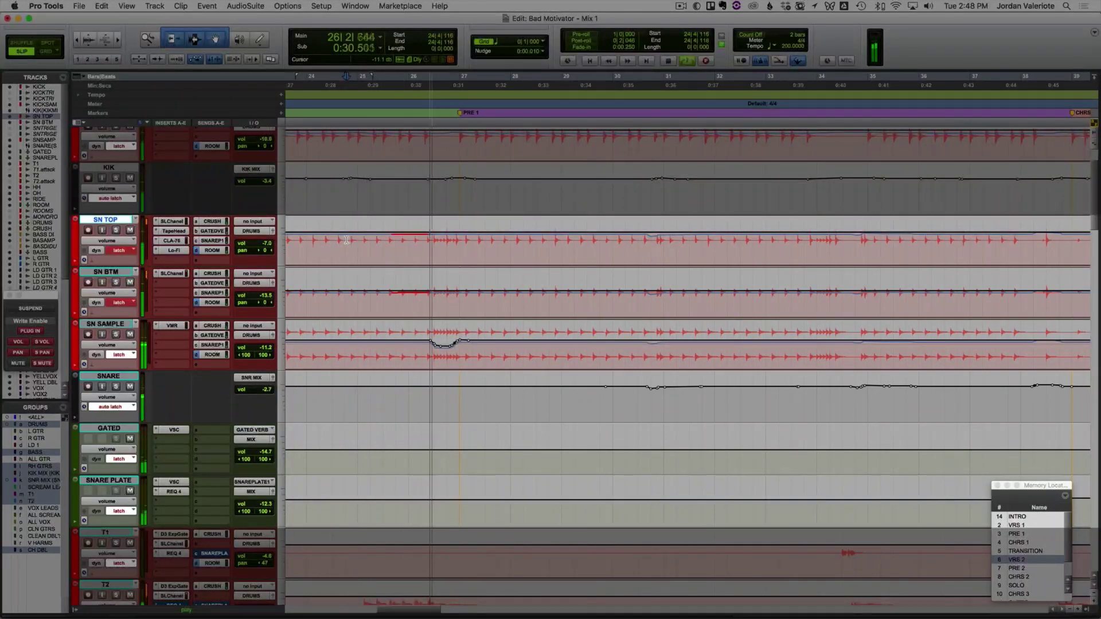
pyautogui.press('space')
pyautogui.press('space')
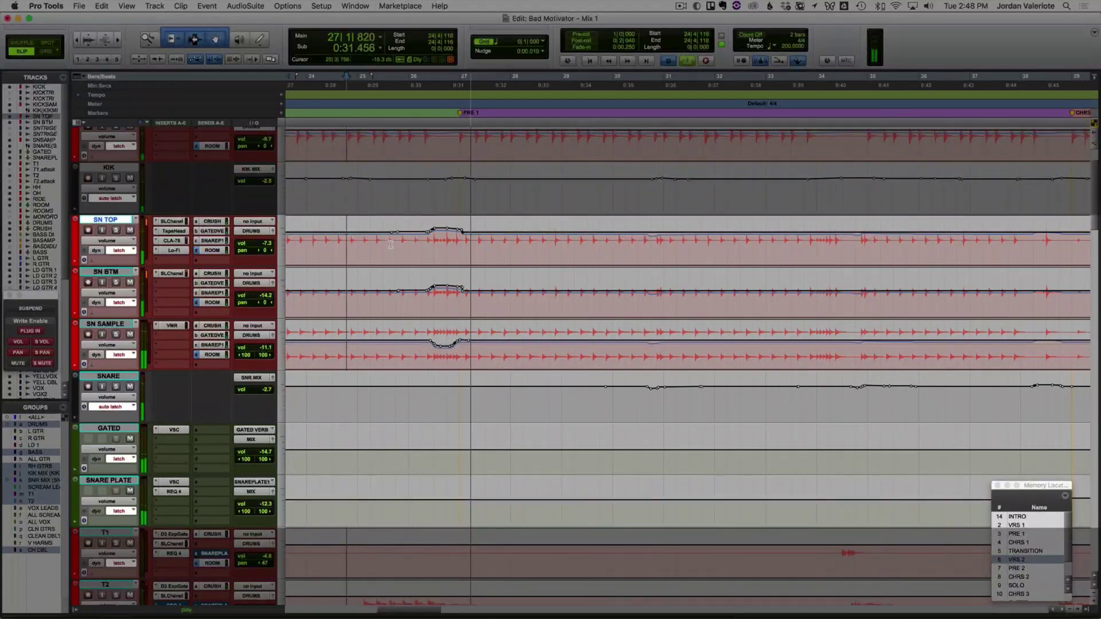
# Step: Rewrite the lift on the fill before pre-chorus 1, bringing SN TOP to about -2.9 and SN BTM to about -9.7
pyautogui.press('space')
pyautogui.press('space')
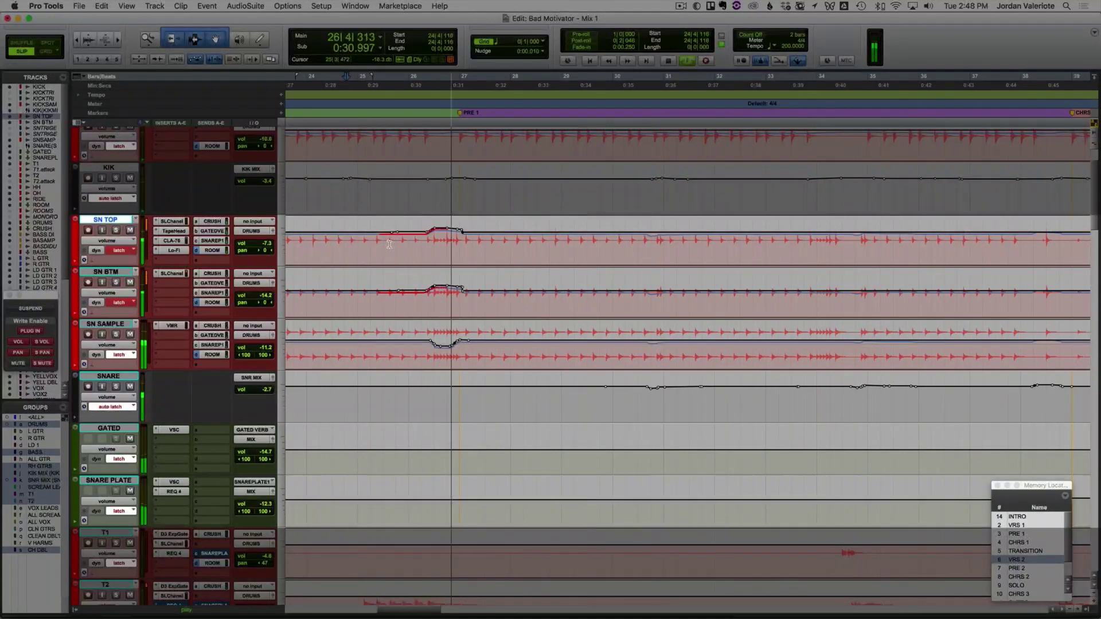
pyautogui.press('space')
pyautogui.press('space')
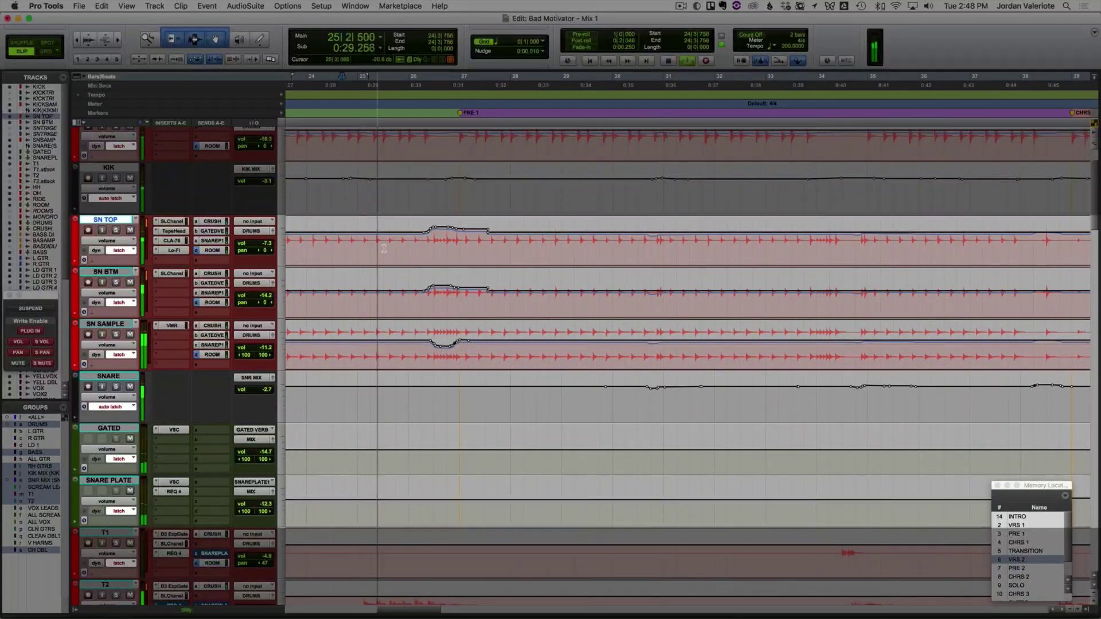
pyautogui.press('space')
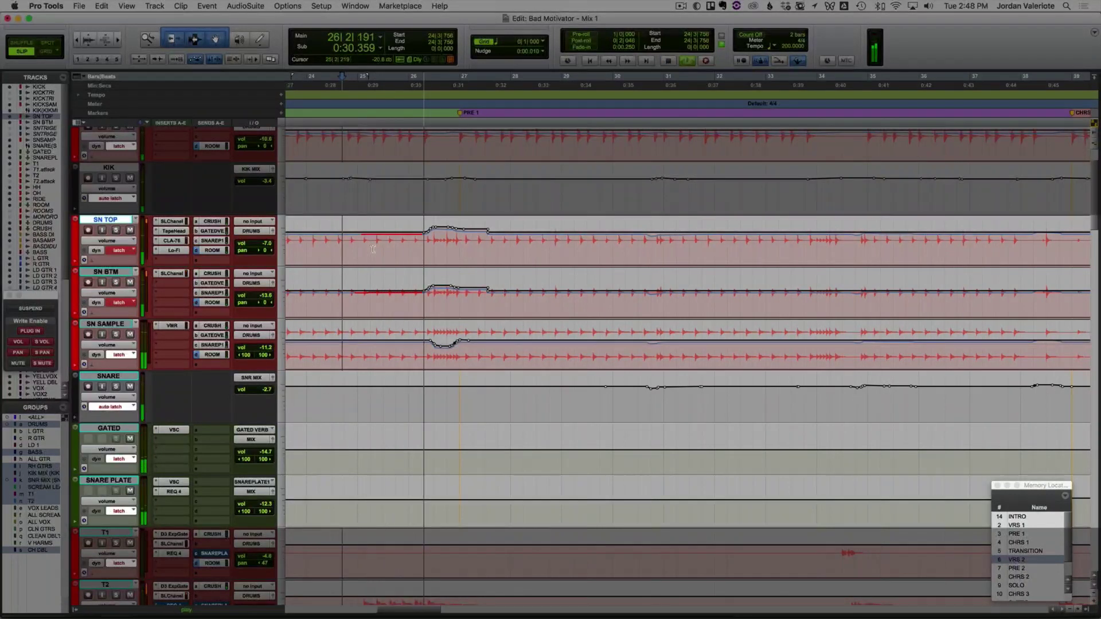
pyautogui.press('space')
pyautogui.press('space')
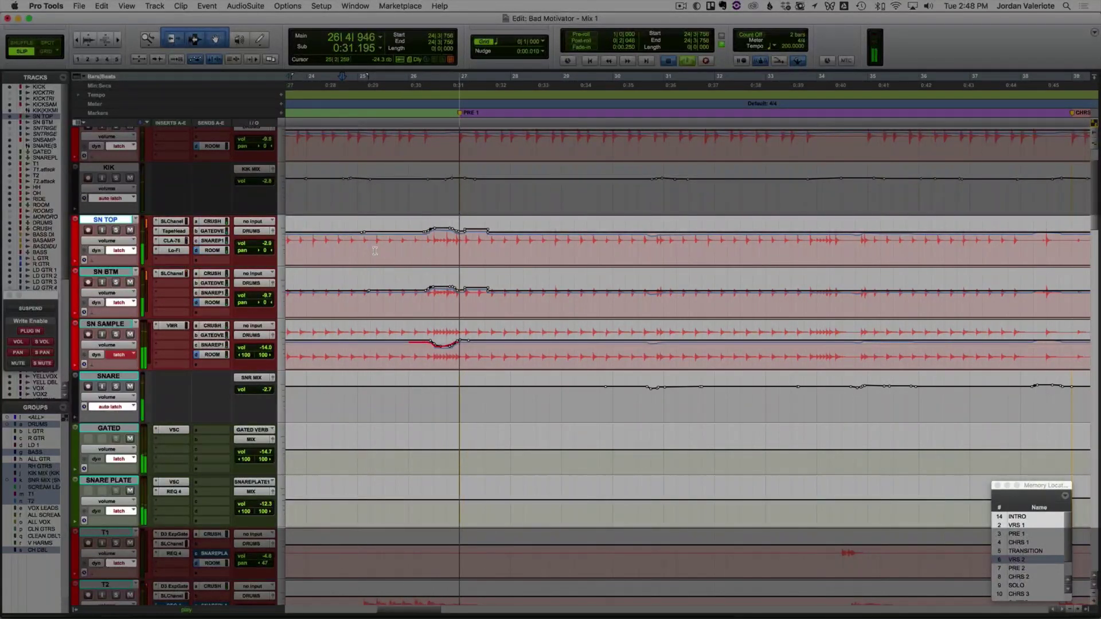
# Step: Rewrite the SN SAMPLE dip on the fill before pre-chorus 1 to about -13.7, and audition the fill
pyautogui.press('space')
pyautogui.press('space')
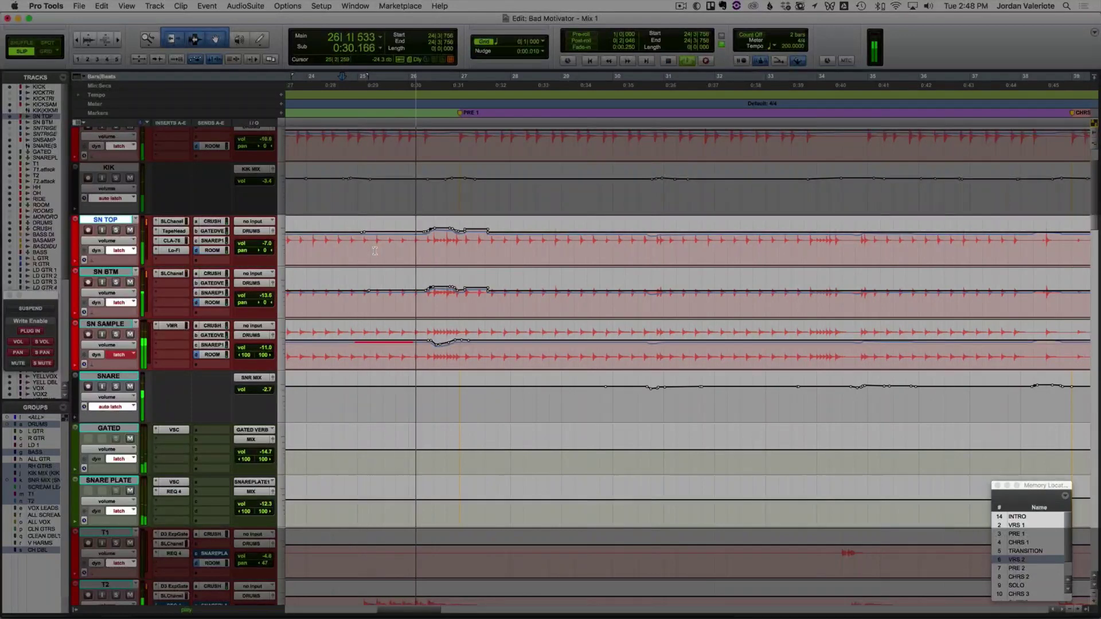
pyautogui.press('space')
pyautogui.press('space')
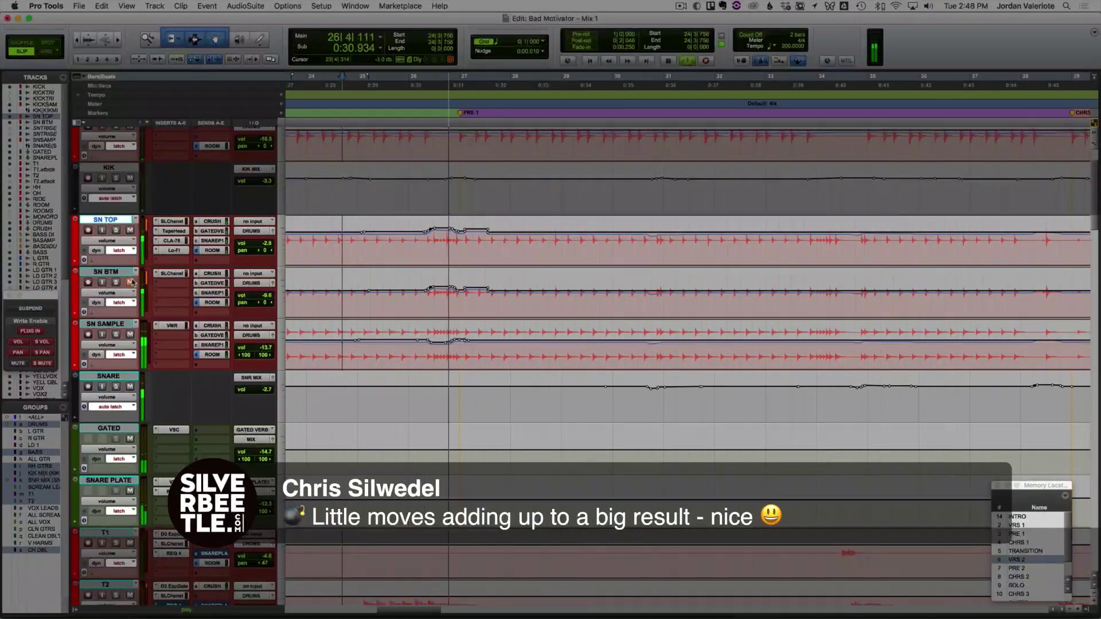
pyautogui.press('space')
pyautogui.press('space')
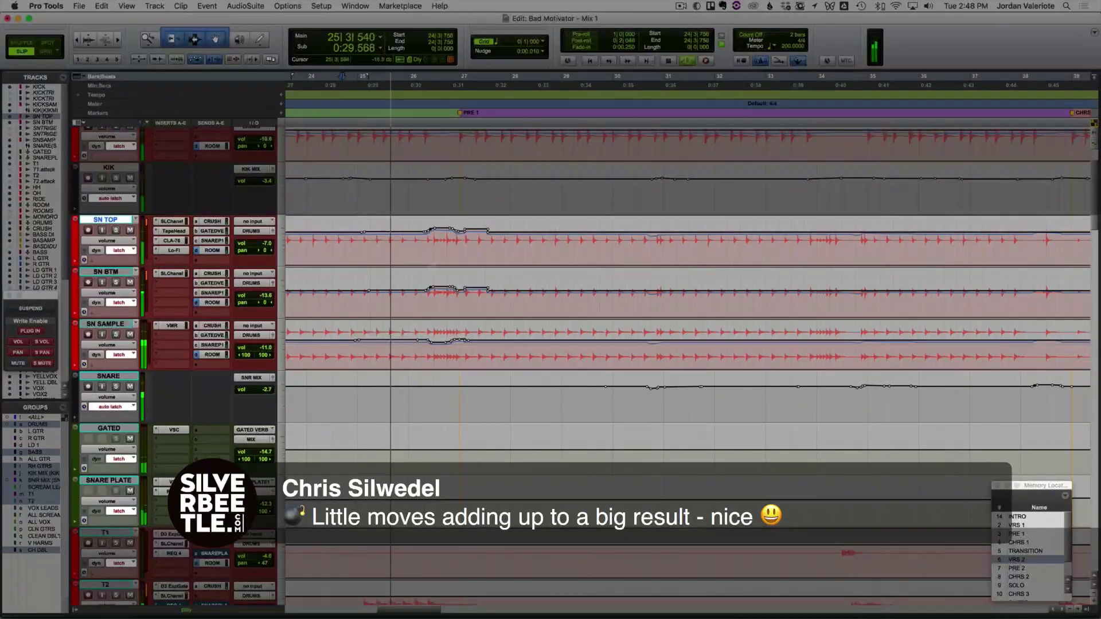
# Step: Remove the leftover SN TOP and SN BTM volume bump just after the start of pre-chorus 1, and audition the transition
pyautogui.moveTo(463, 241)
pyautogui.mouseDown()
pyautogui.moveTo(496, 241)
pyautogui.moveTo(475, 243)
pyautogui.moveTo(467, 276)
pyautogui.mouseUp()
pyautogui.click(463, 280)
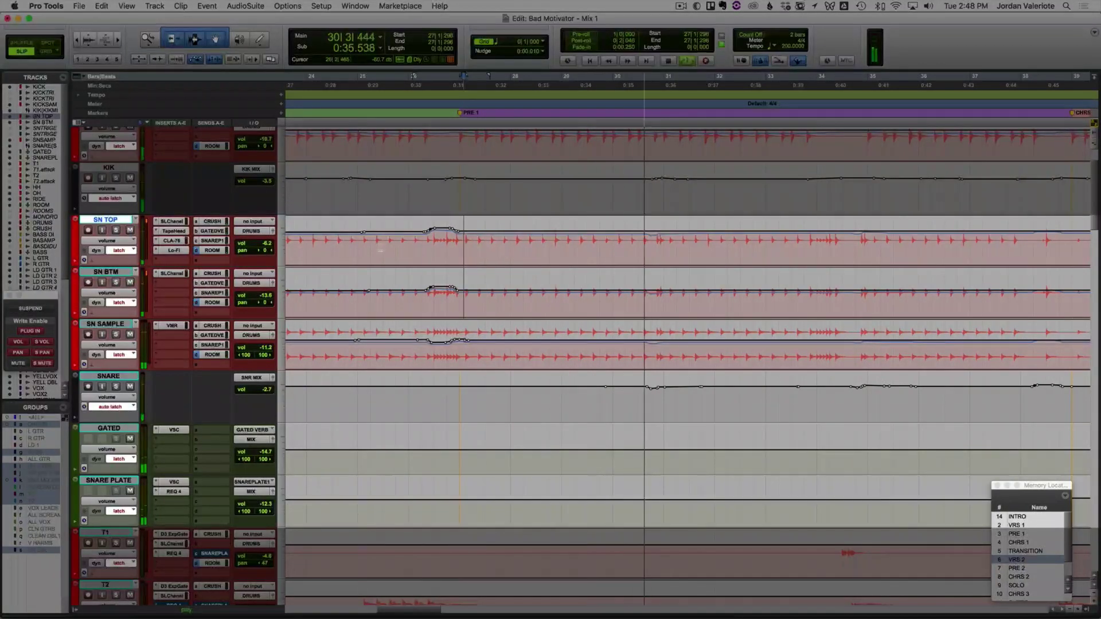
pyautogui.press('r')
pyautogui.press('r')
pyautogui.press('r')
pyautogui.press('r')
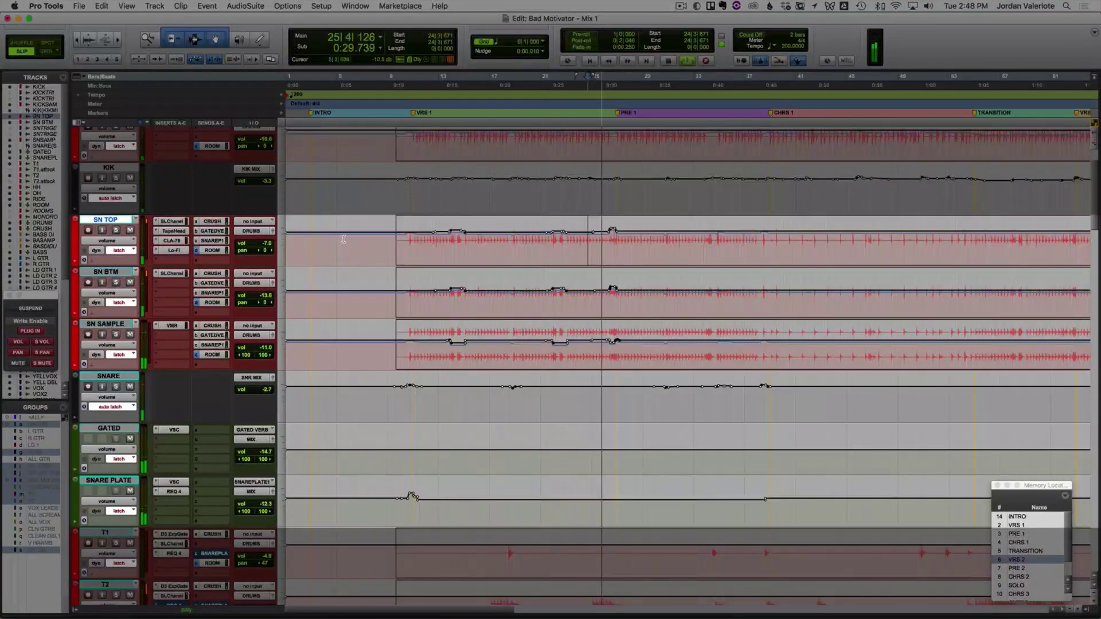
pyautogui.press('t')
pyautogui.press('t')
pyautogui.press('t')
pyautogui.press('t')
pyautogui.press('t')
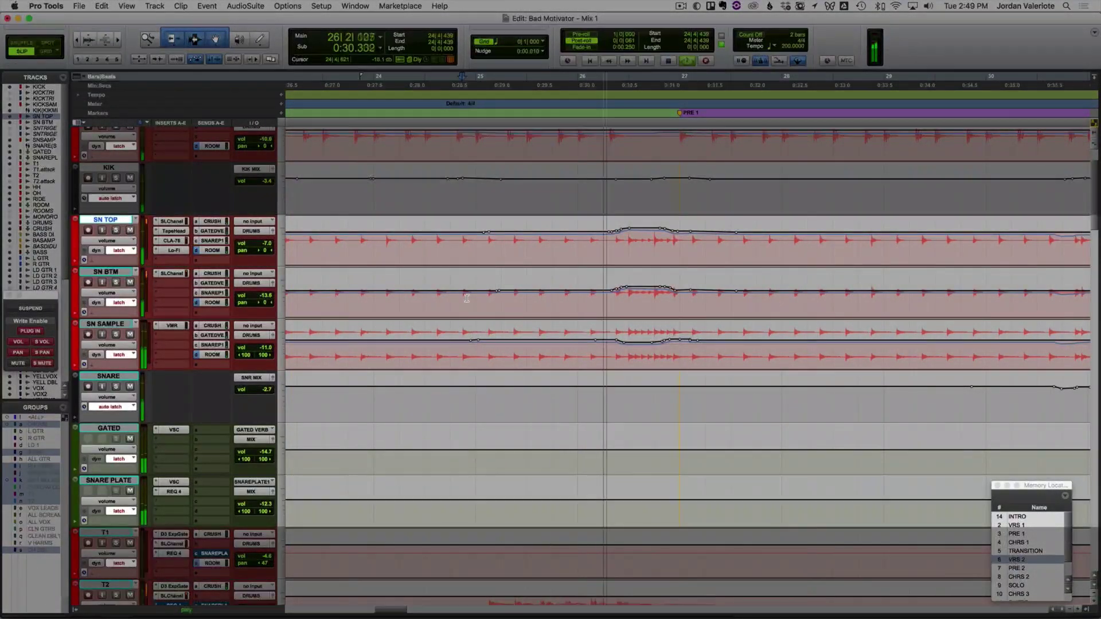
pyautogui.hscroll(10, 503, 313)
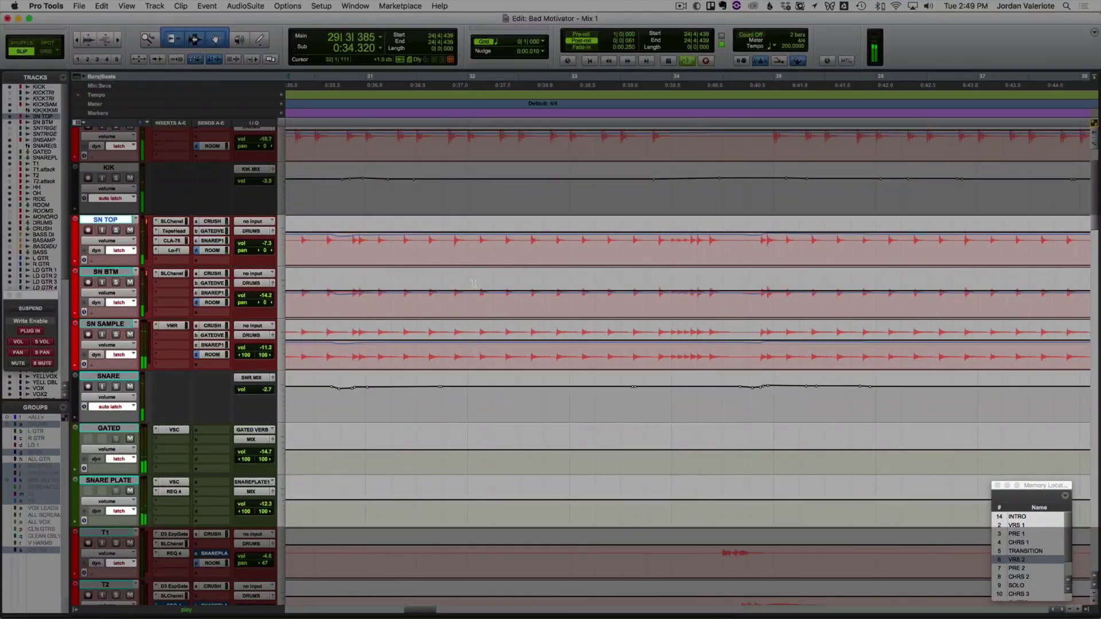
# Step: On the tom fill around bar 18 in verse 1, lift the T2 level to about -1.3 on the final hits
pyautogui.press('r')
pyautogui.press('r')
pyautogui.press('r')
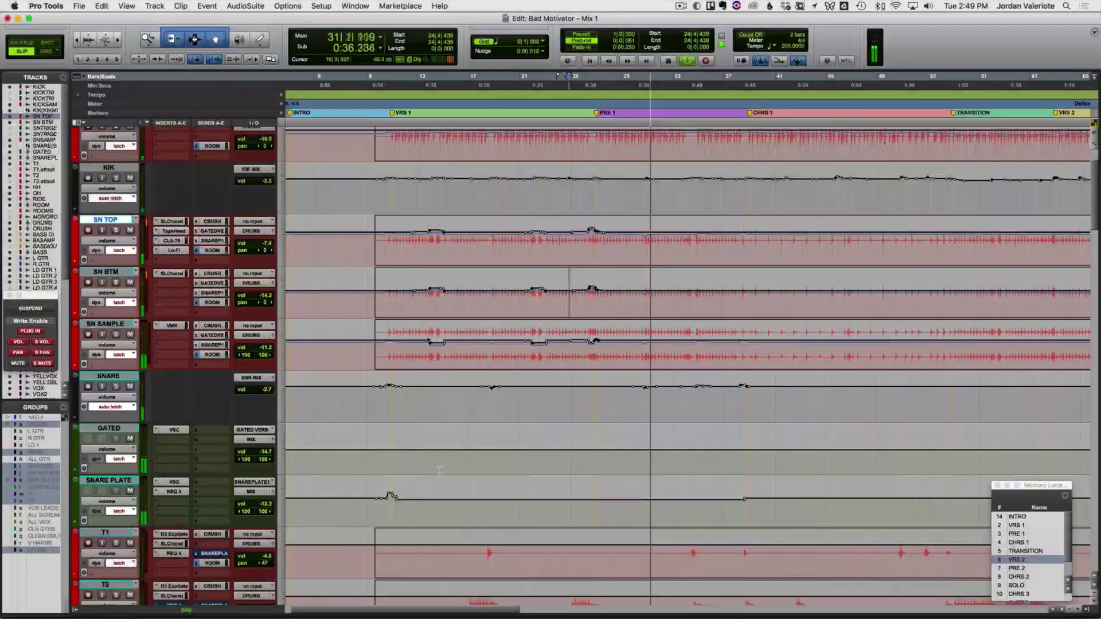
pyautogui.press('space')
pyautogui.scroll(-3, 424, 499)
pyautogui.click(479, 486)
pyautogui.press('t')
pyautogui.press('t')
pyautogui.scroll(-2, 480, 485)
pyautogui.scroll(-2, 459, 453)
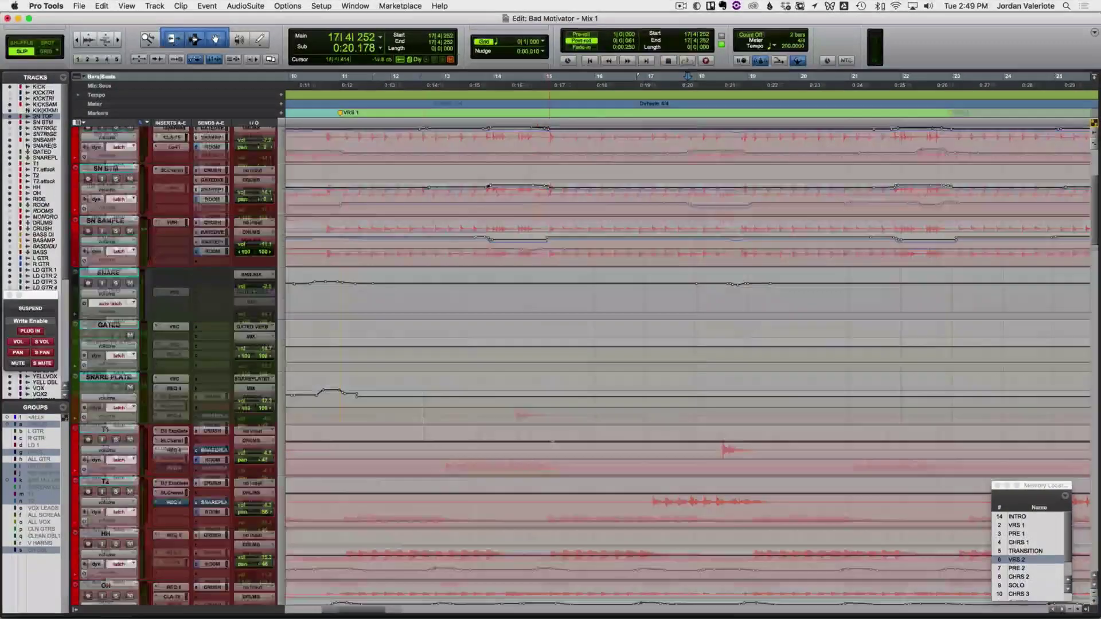
pyautogui.hscroll(5, 435, 427)
pyautogui.click(423, 421)
pyautogui.press('space')
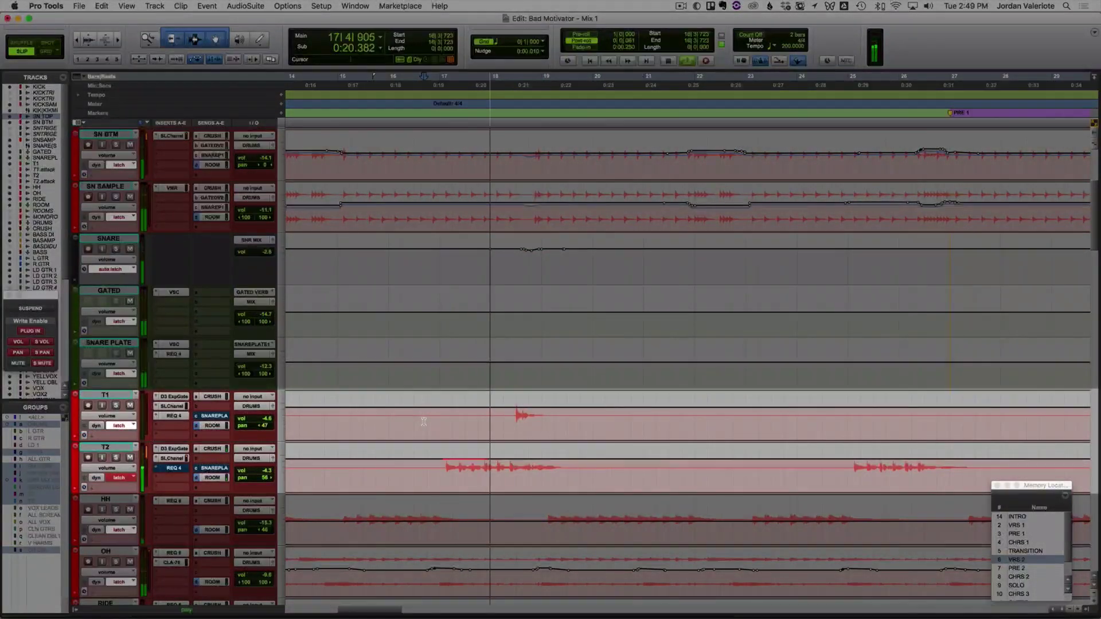
pyautogui.press('space')
pyautogui.press('space')
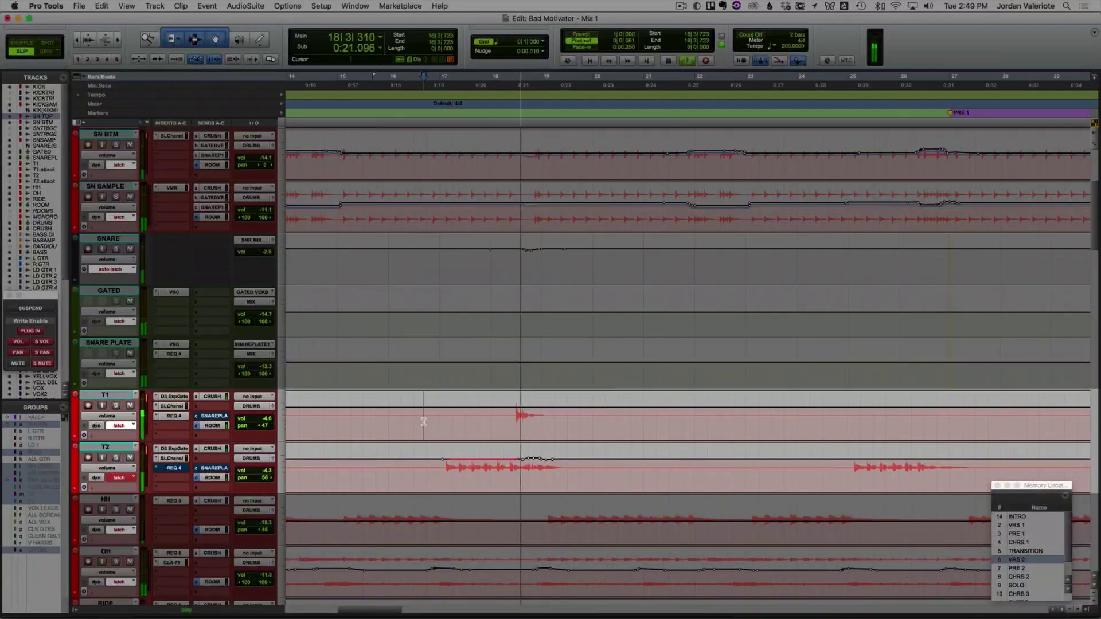
pyautogui.press('space')
# Step: Ride the T1 level around bar 18, lifting it to about -2.7 on the tom hit
pyautogui.press('space')
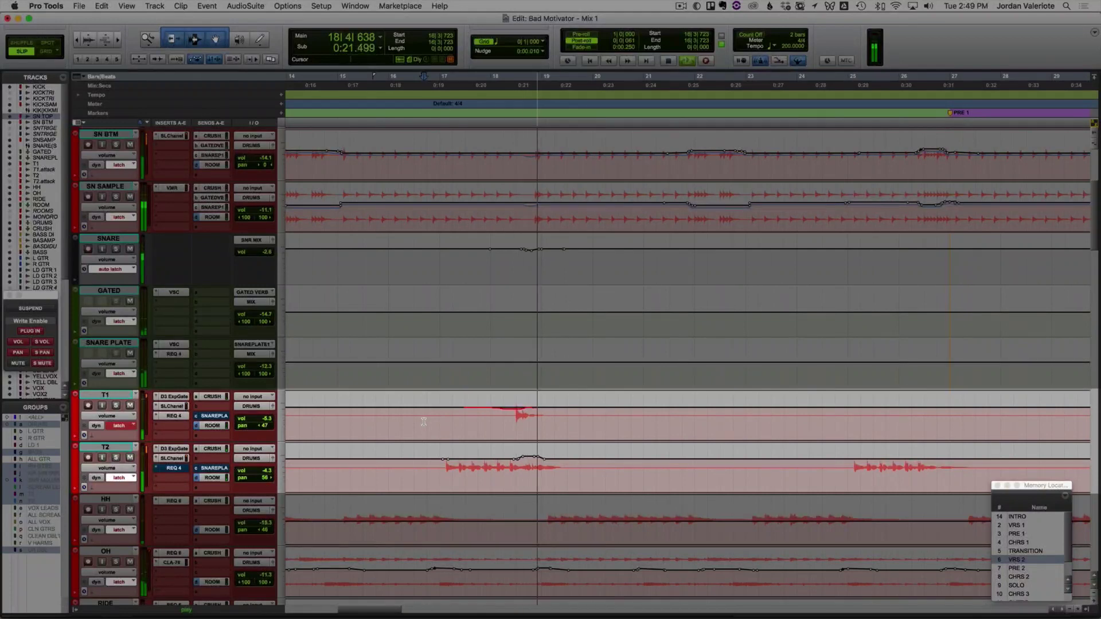
pyautogui.press('space')
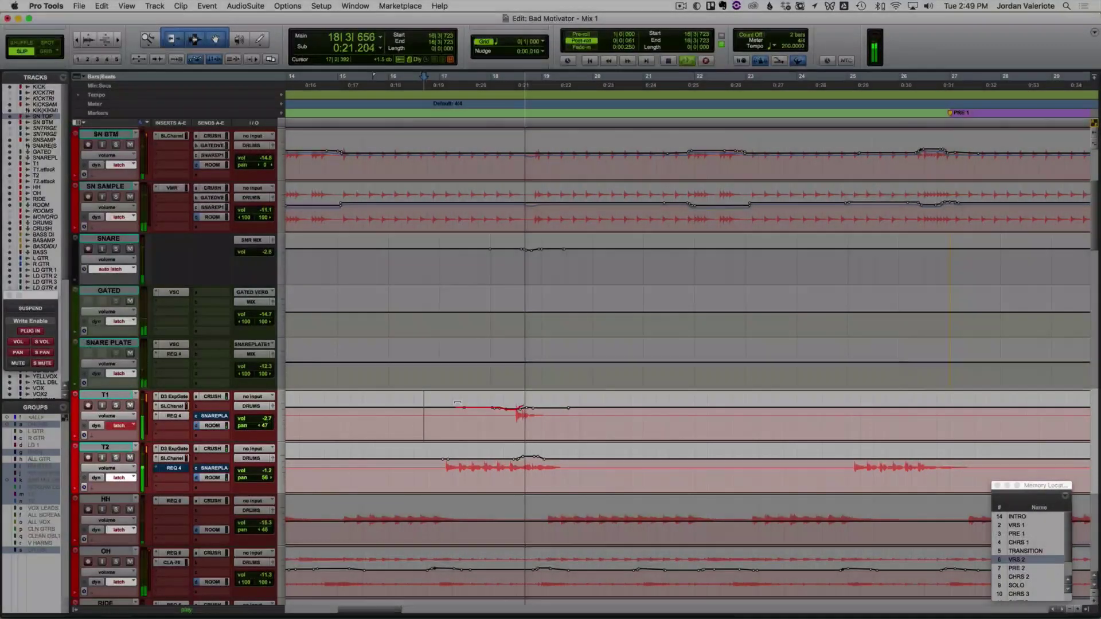
pyautogui.press('space')
pyautogui.hscroll(3, 509, 401)
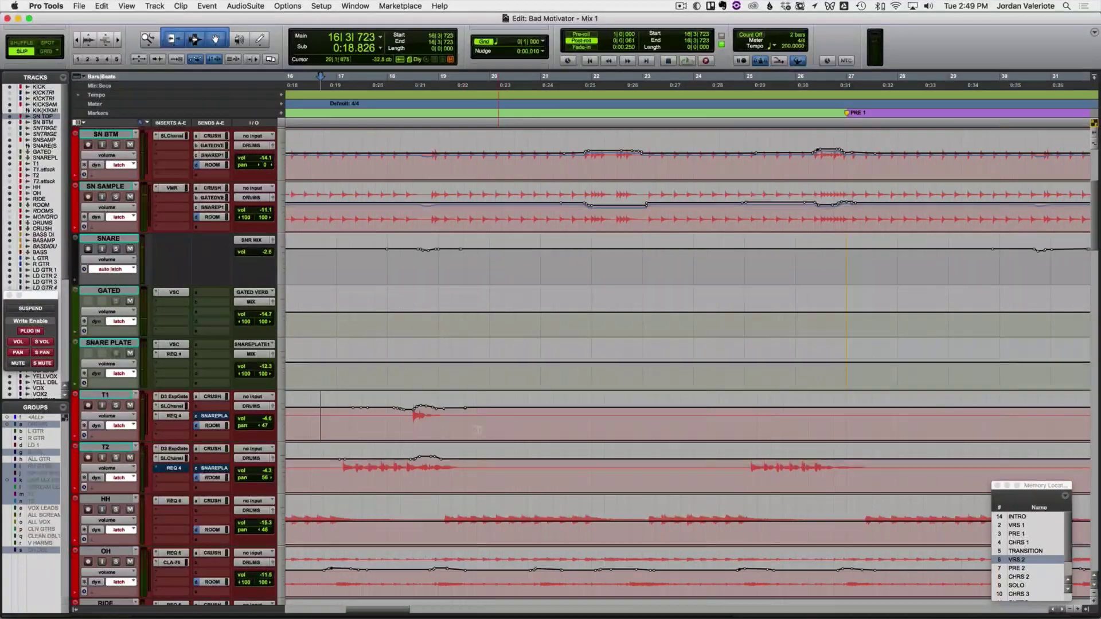
# Step: Audition the tom moves around bar 18, and ride the T2 level onward into pre-chorus 1
pyautogui.press('space')
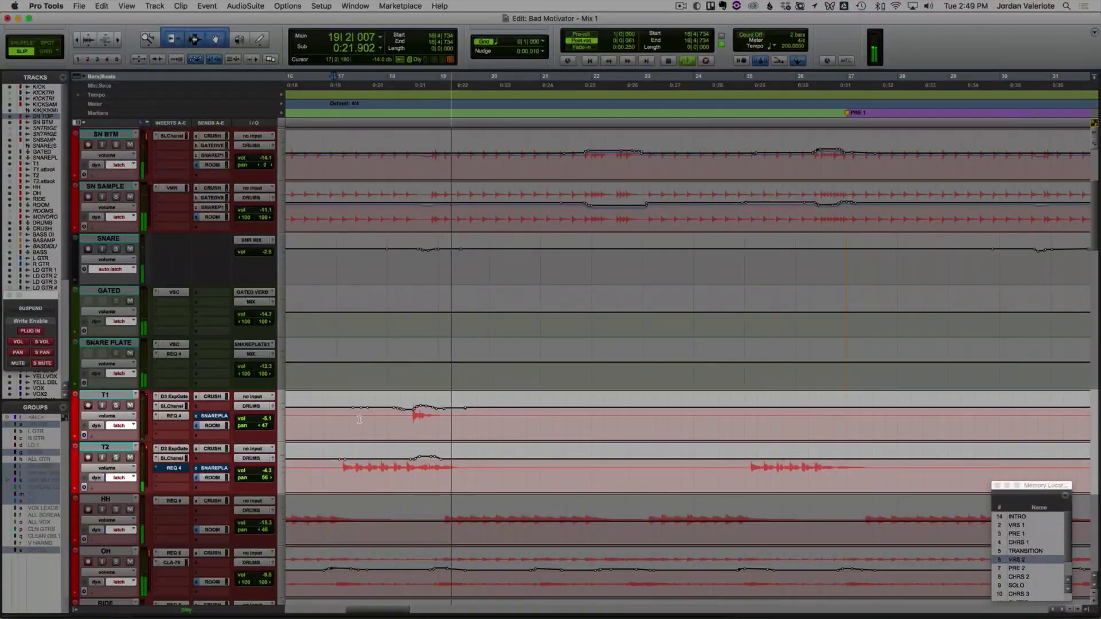
pyautogui.press('space')
pyautogui.click(366, 420)
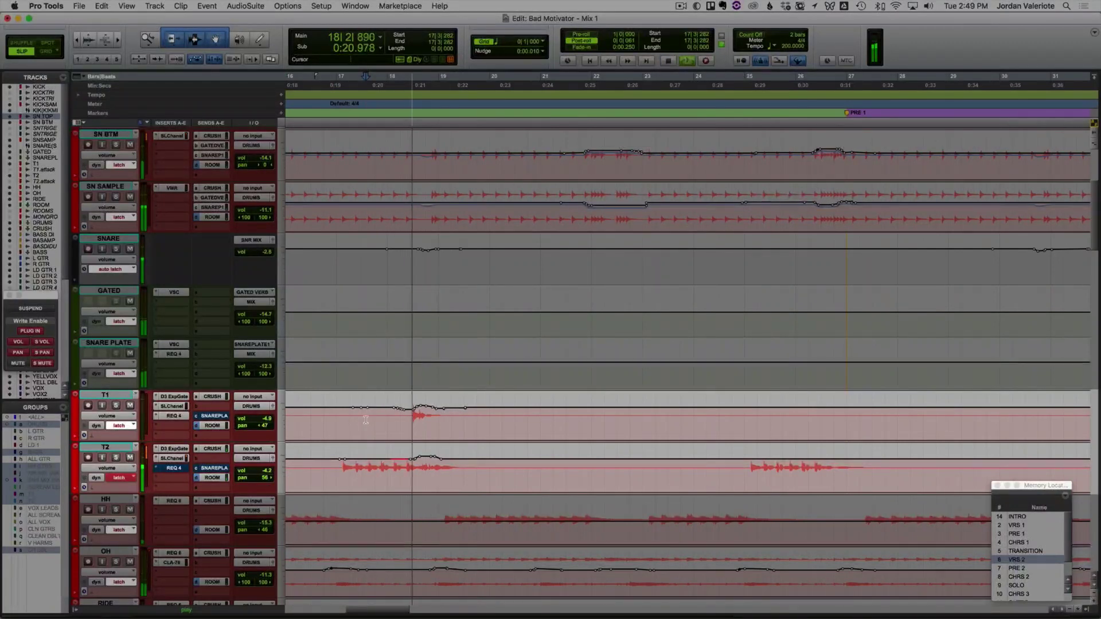
pyautogui.press('space')
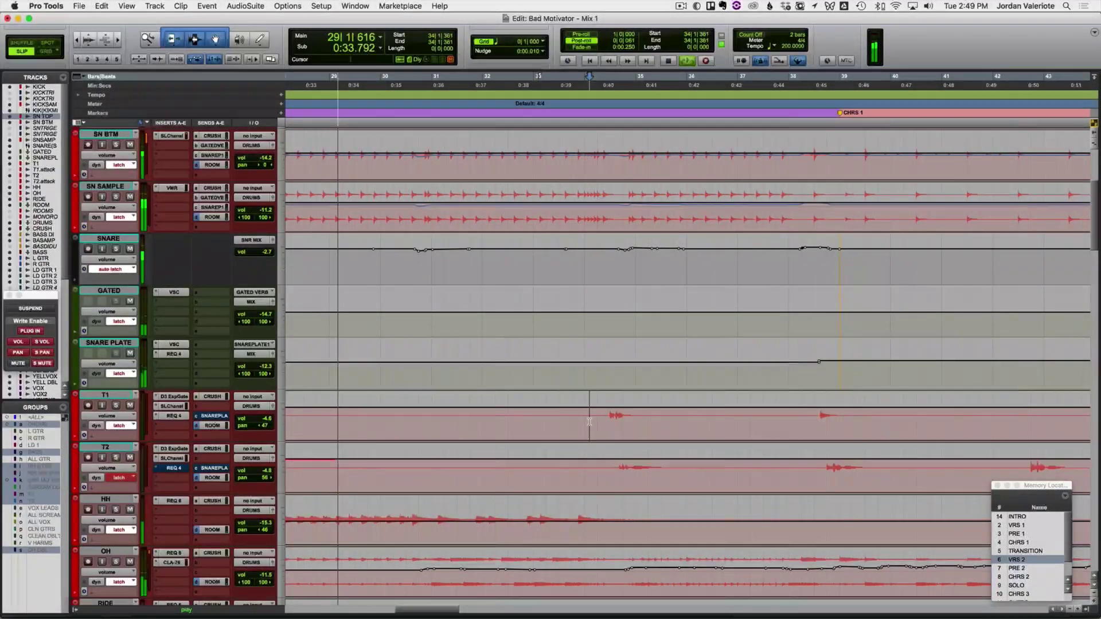
# Step: On the snare fill around bar 34, dip SN SAMPLE to about -15 and lift the SN TOP and SN BTM levels
pyautogui.scroll(2, 589, 422)
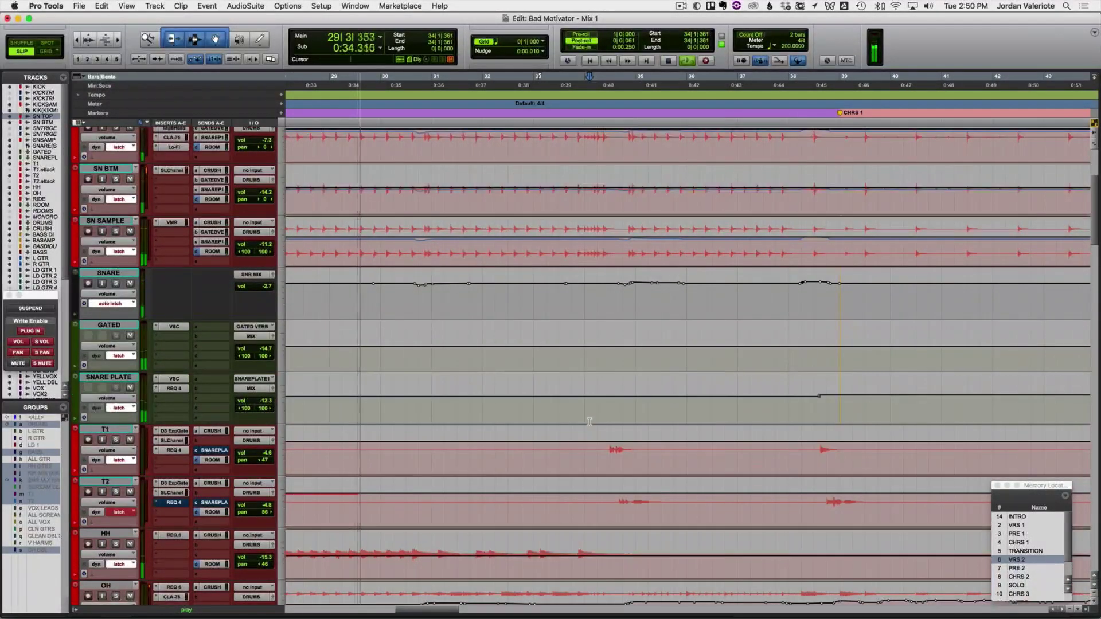
pyautogui.click(503, 245)
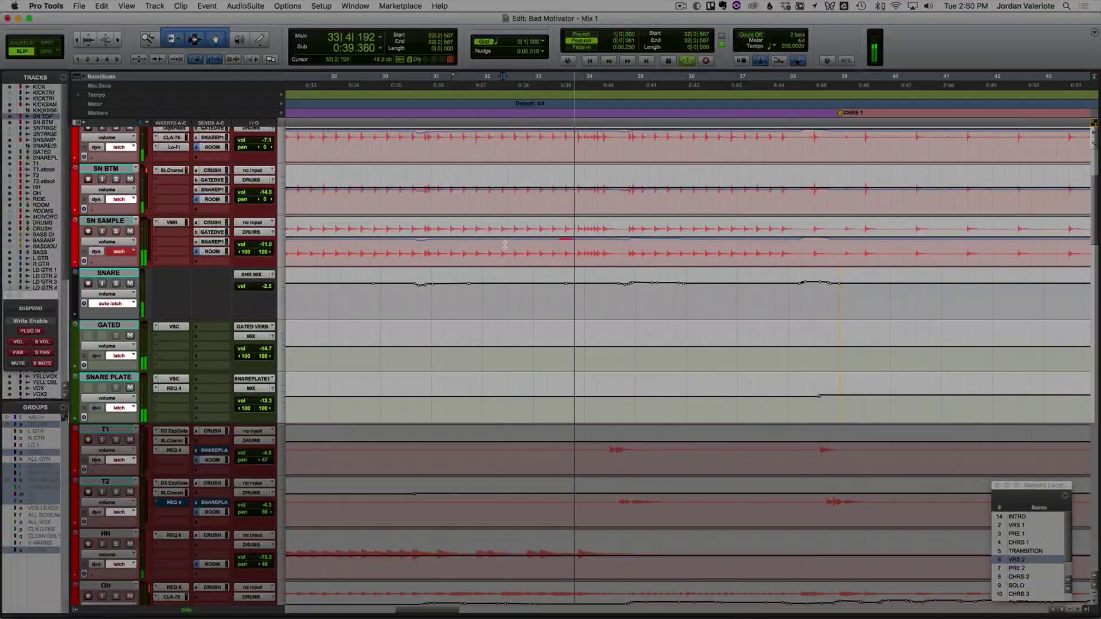
pyautogui.press('space')
pyautogui.press('space')
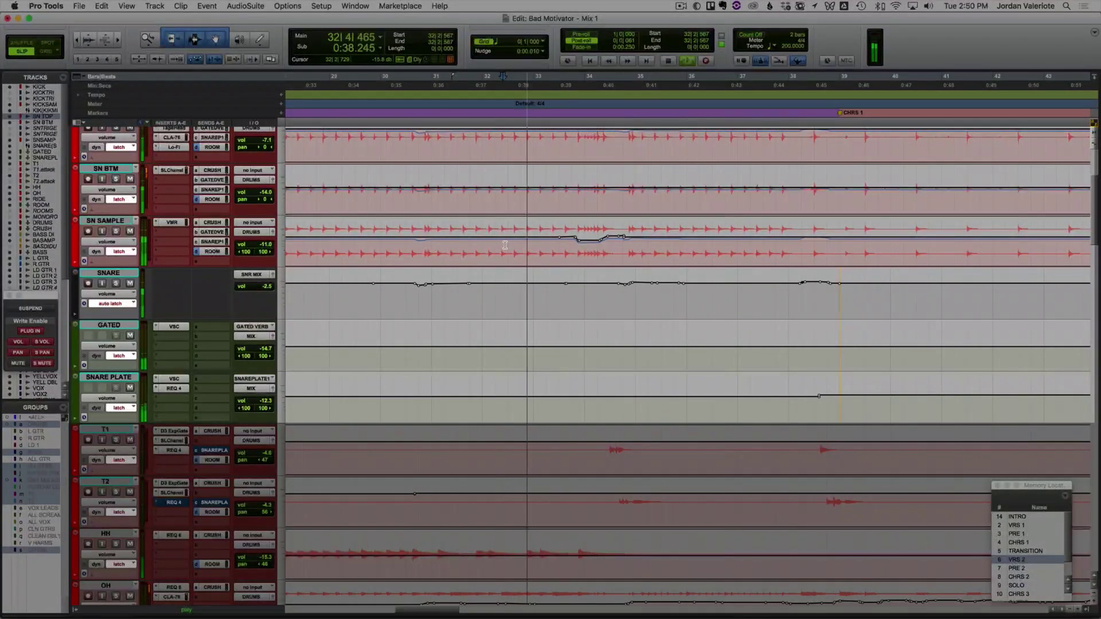
pyautogui.press('space')
pyautogui.press('space')
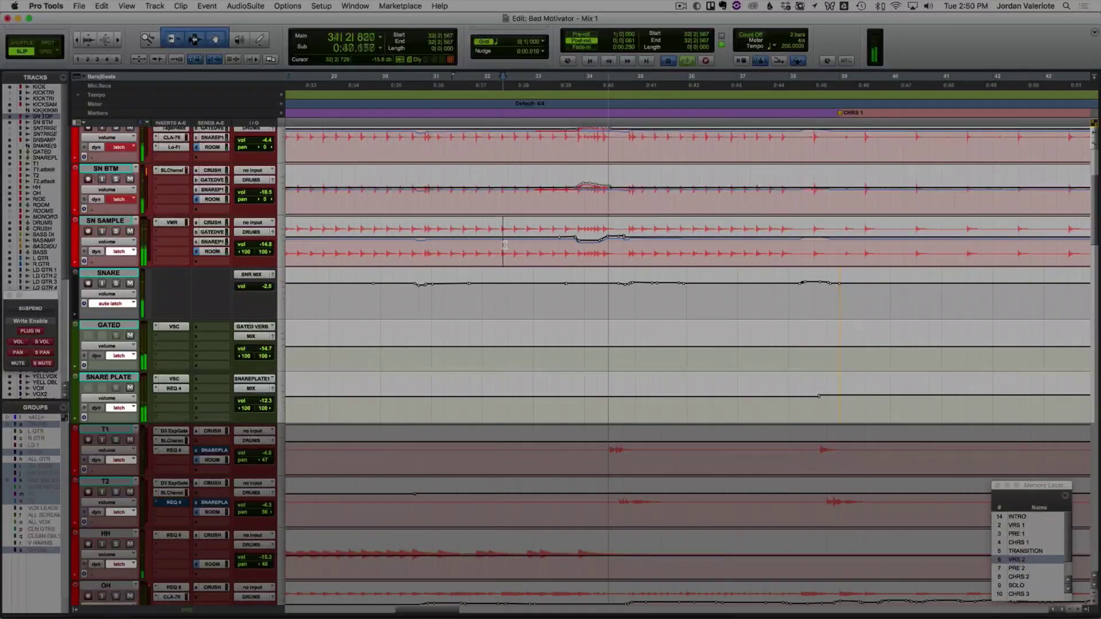
pyautogui.scroll(2, 567, 307)
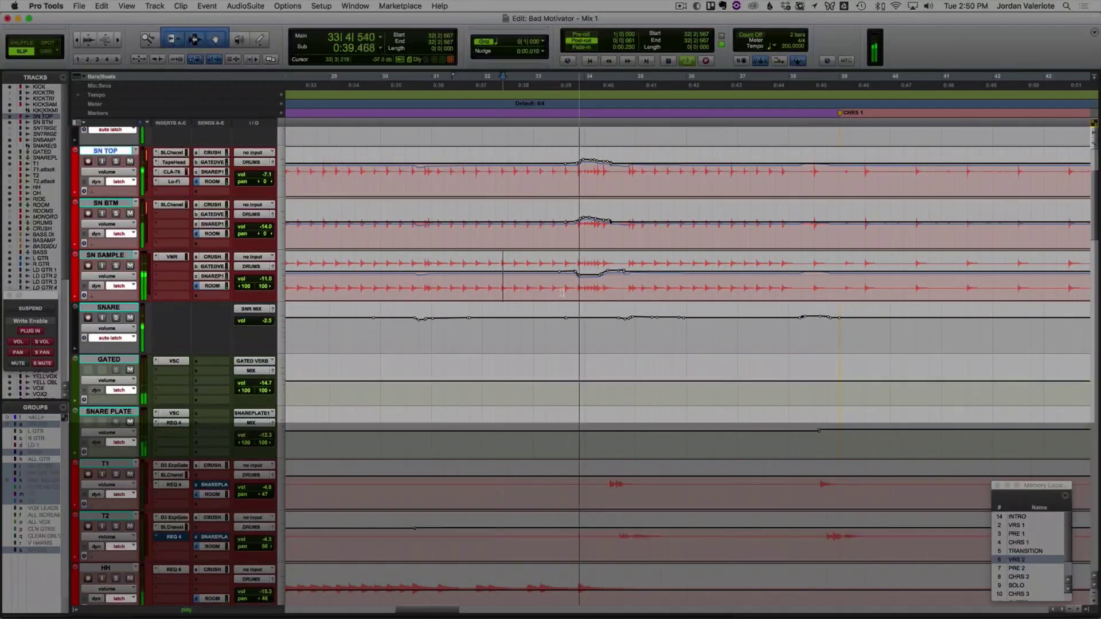
pyautogui.press('space')
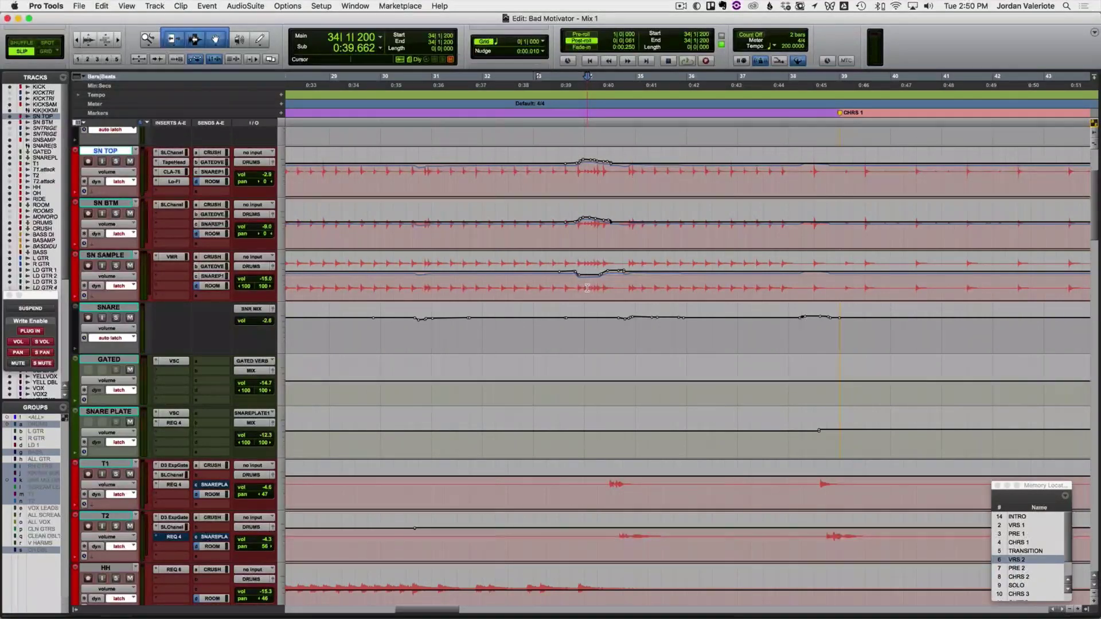
# Step: On the tom fill around bar 34, lift T1 to about -3.2 and T2 to about +1.2
pyautogui.click(520, 274)
pyautogui.press('space')
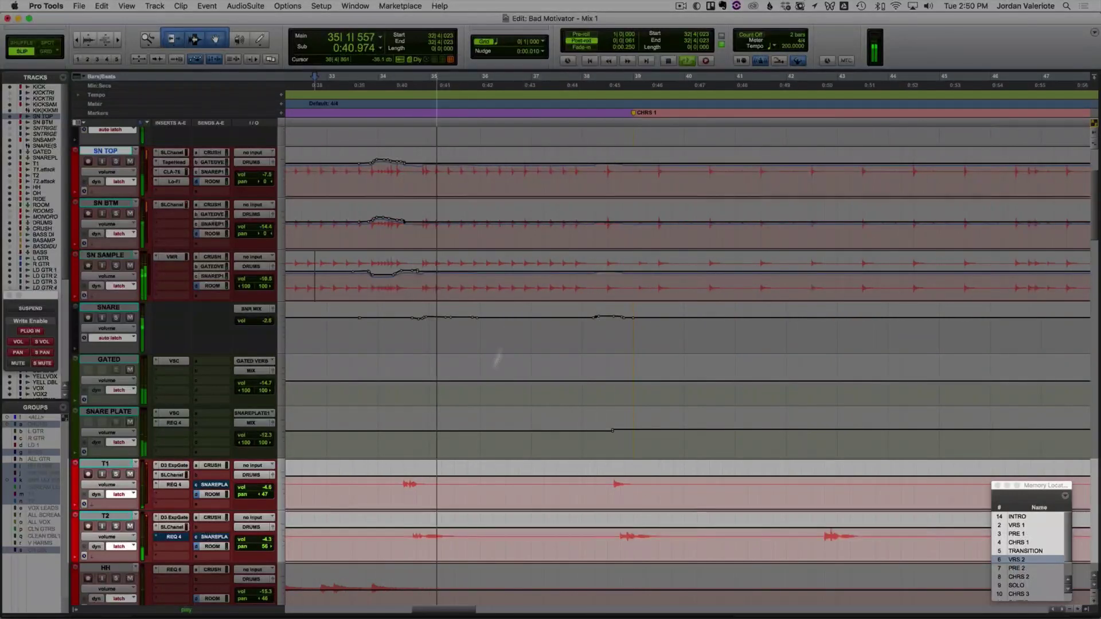
pyautogui.press('space')
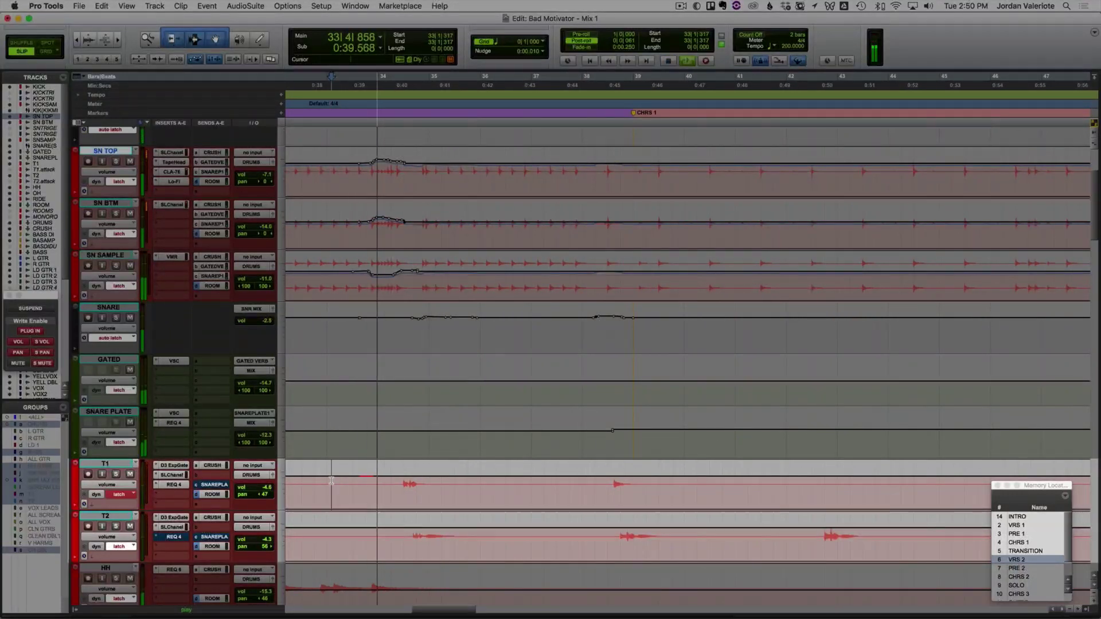
pyautogui.press('space')
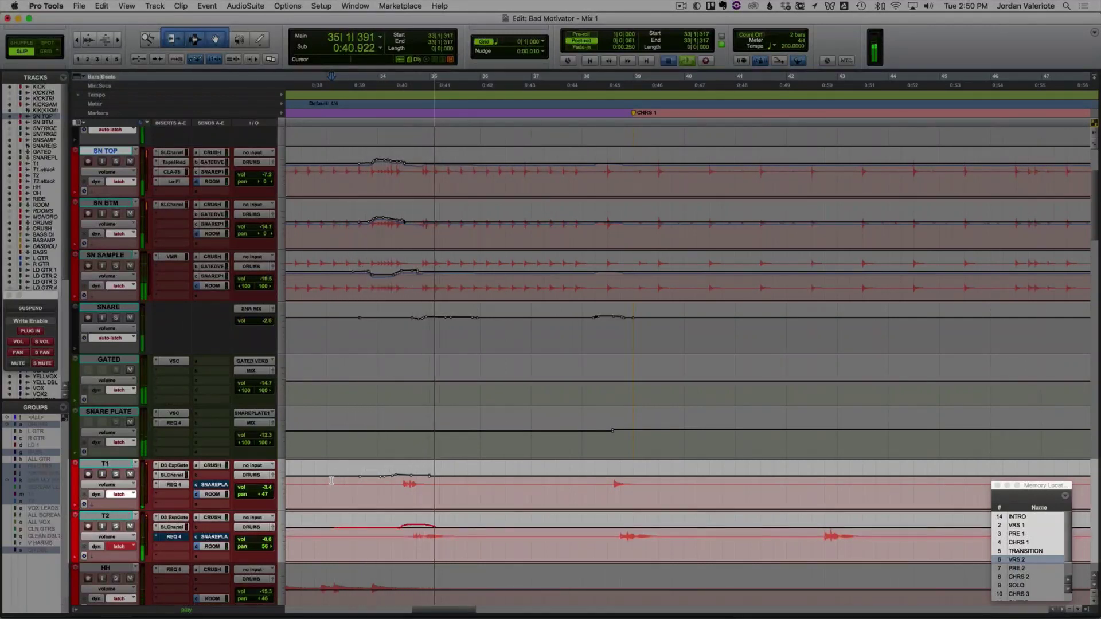
pyautogui.press('space')
pyautogui.press('space')
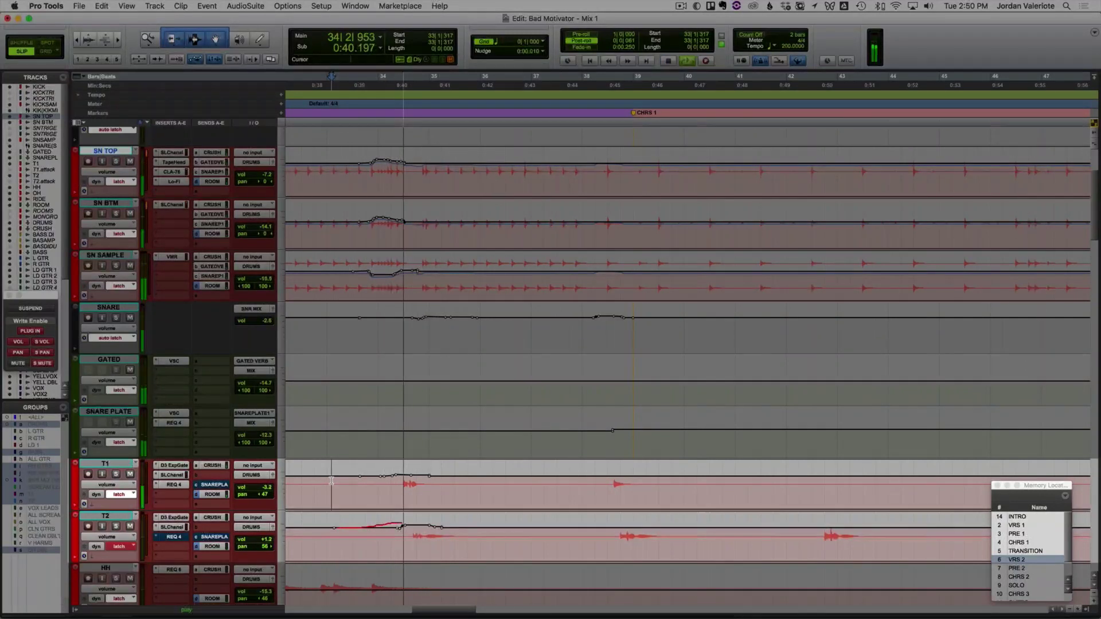
pyautogui.press('space')
# Step: Ride the T2 and T1 levels up on the tom fill around bar 38, just before chorus 1
pyautogui.press('space')
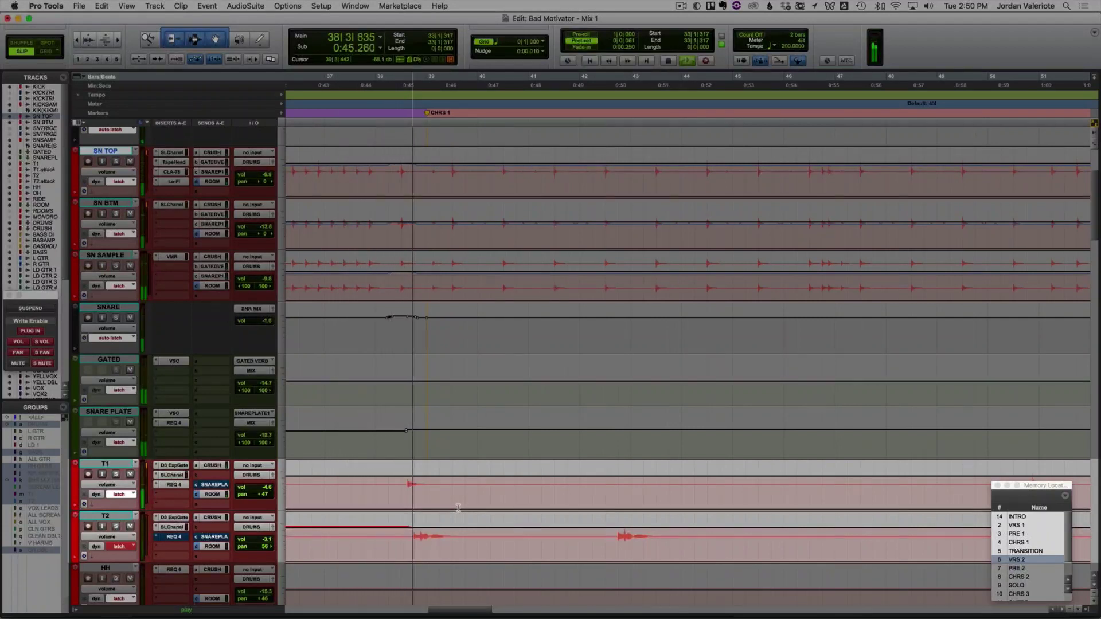
pyautogui.press('space')
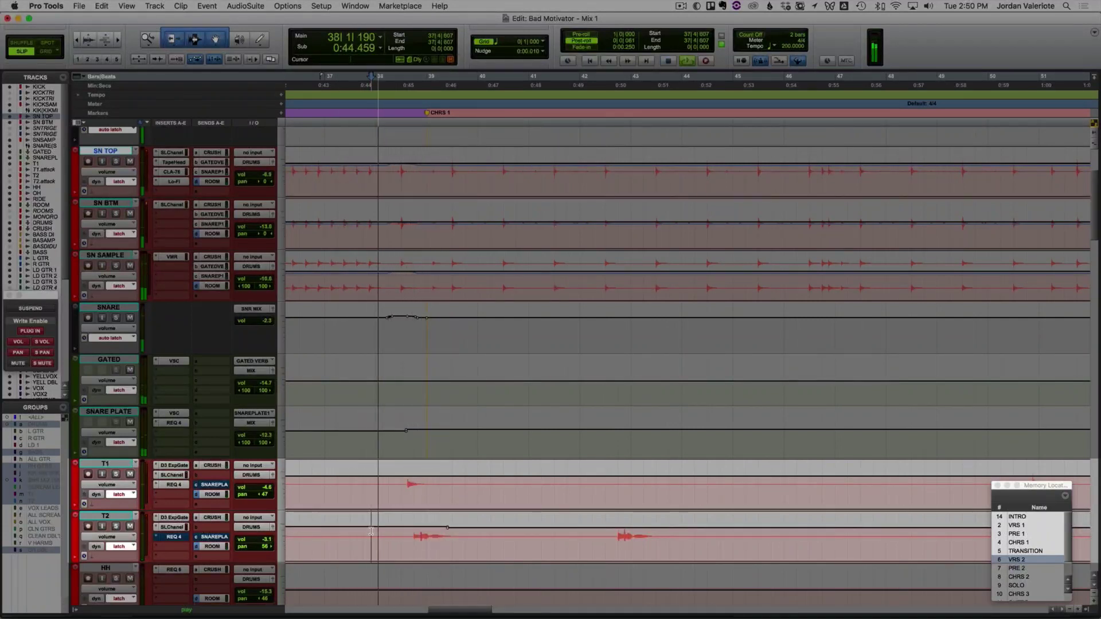
pyautogui.press('space')
pyautogui.press('space')
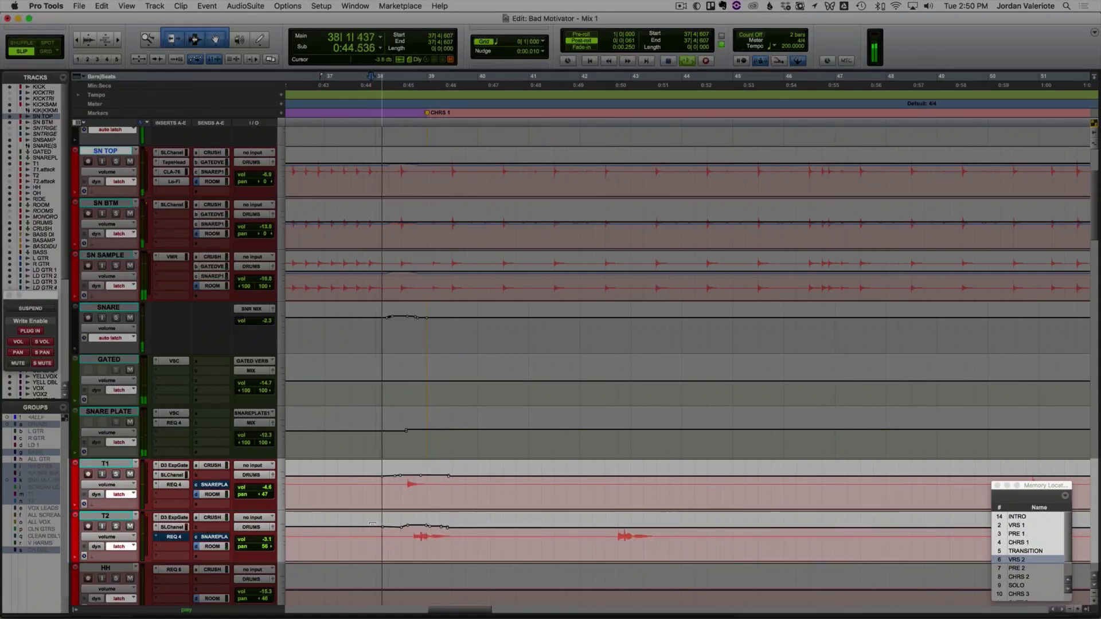
pyautogui.press('space')
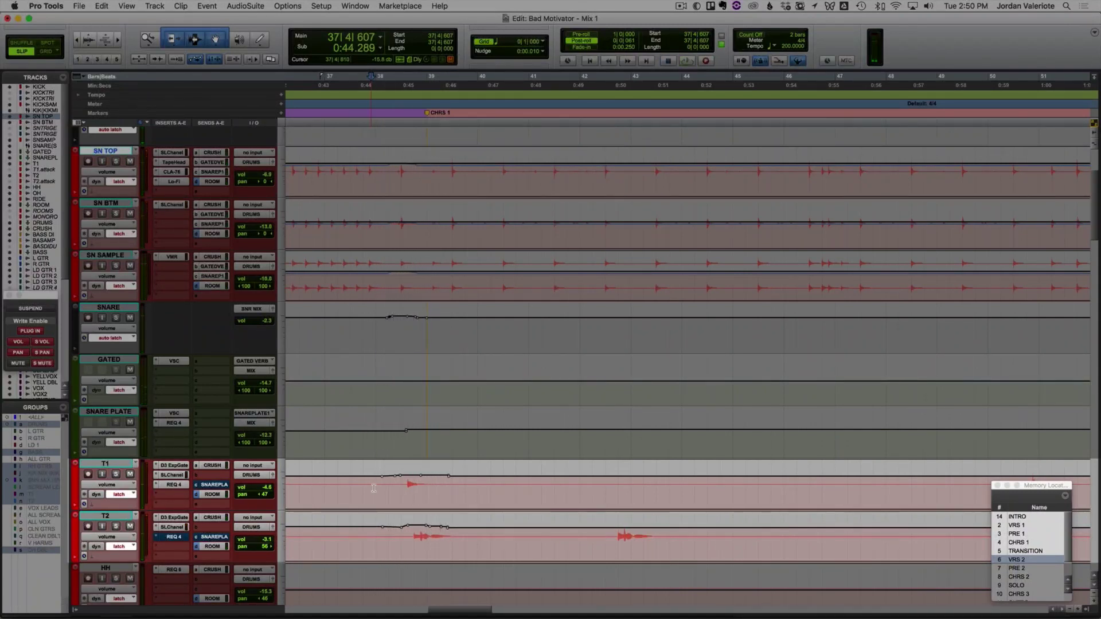
# Step: Check the SSL E-Channel plug-in on T1 while playing the fill around bar 38
pyautogui.press('space')
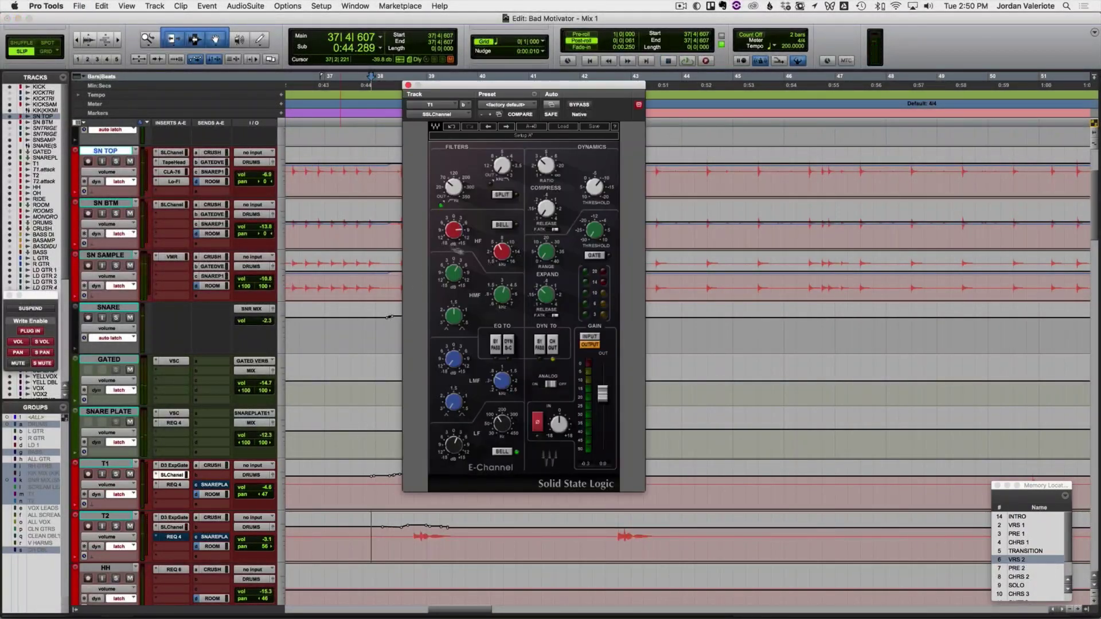
pyautogui.press('space')
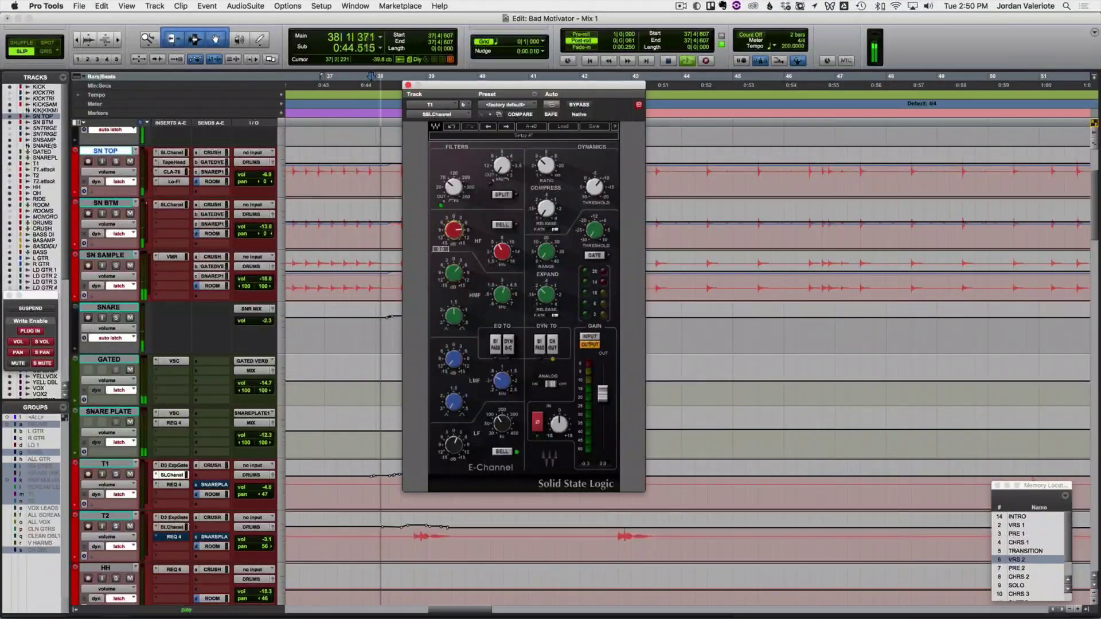
pyautogui.click(408, 86)
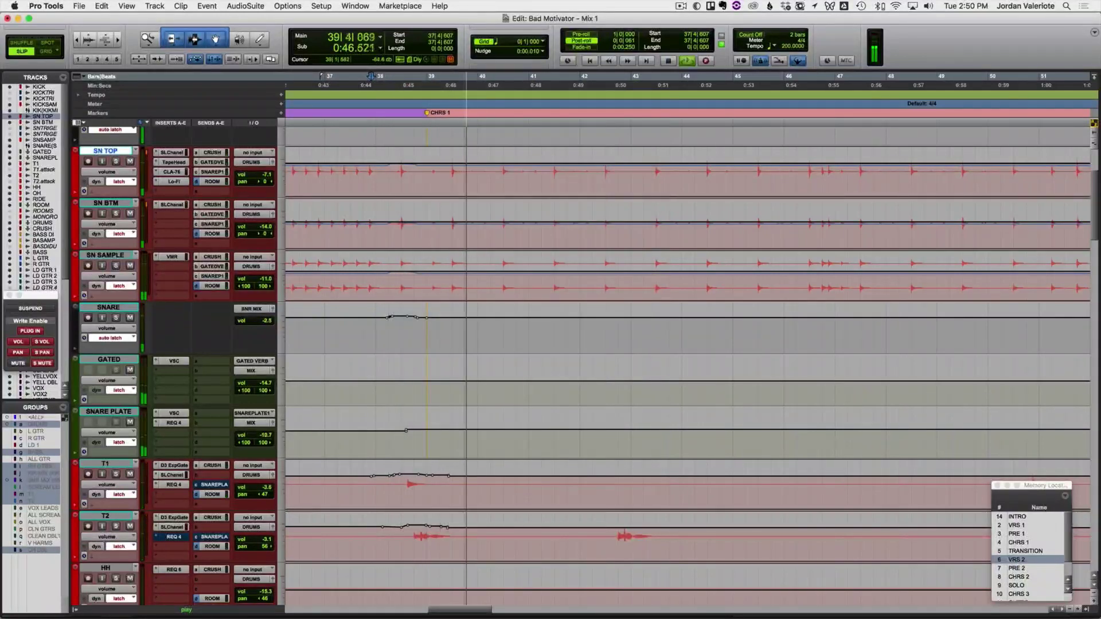
# Step: Raise the SN TOP and SN BTM volume between bar 38 beat 2 and beat 3, and audition the lift into chorus 1
pyautogui.press('space')
pyautogui.click(401, 215)
pyautogui.press('t')
pyautogui.press('t')
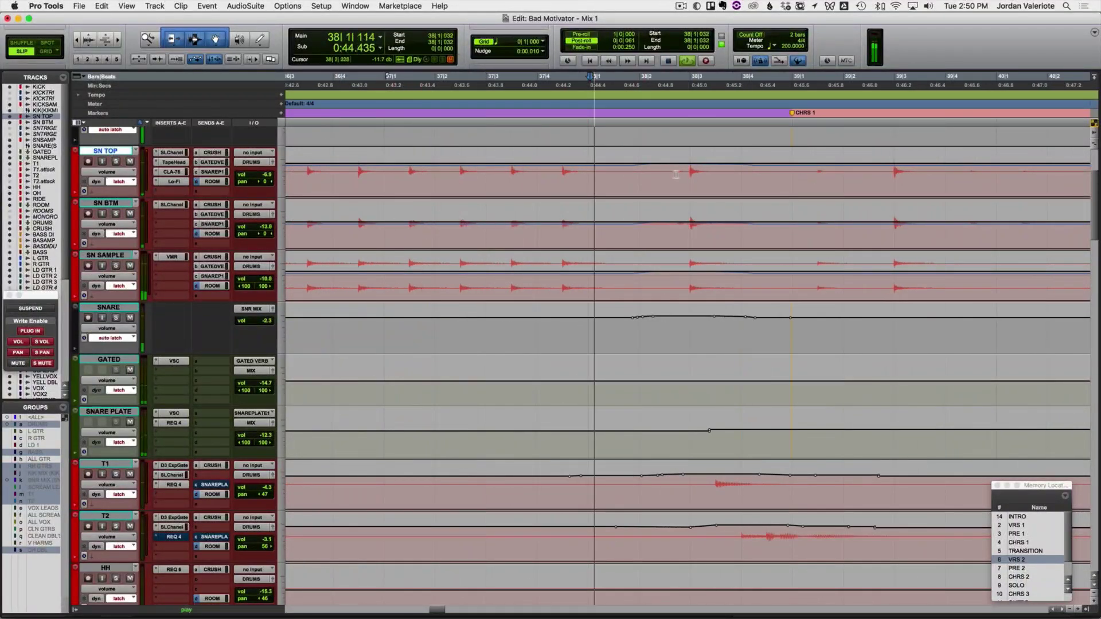
pyautogui.press('t')
pyautogui.moveTo(638, 172); pyautogui.dragTo(668, 225)
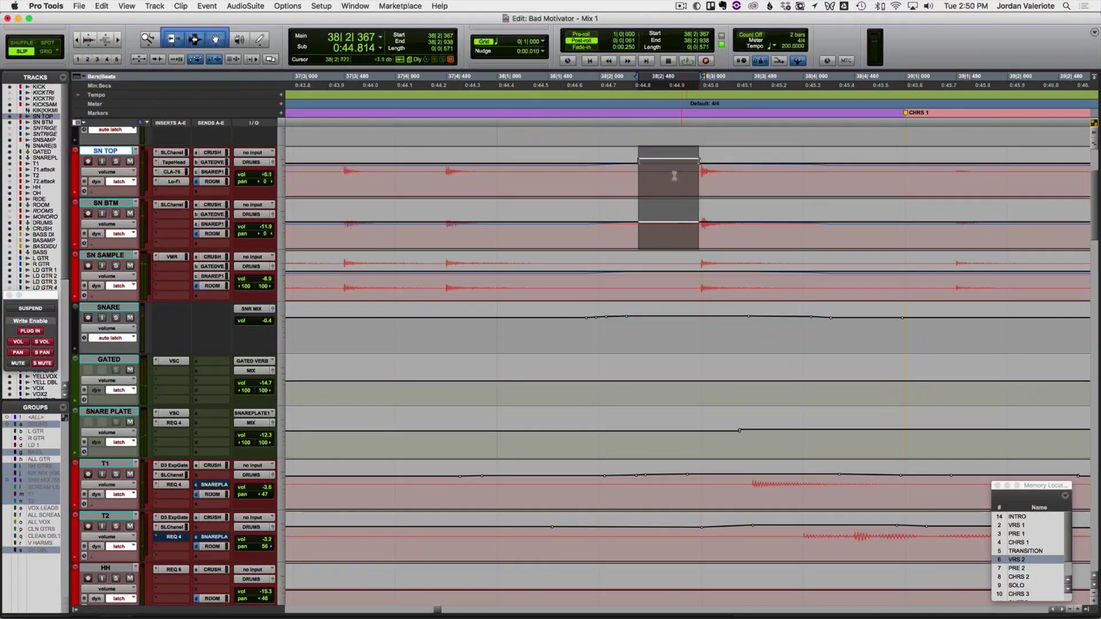
pyautogui.click(457, 222)
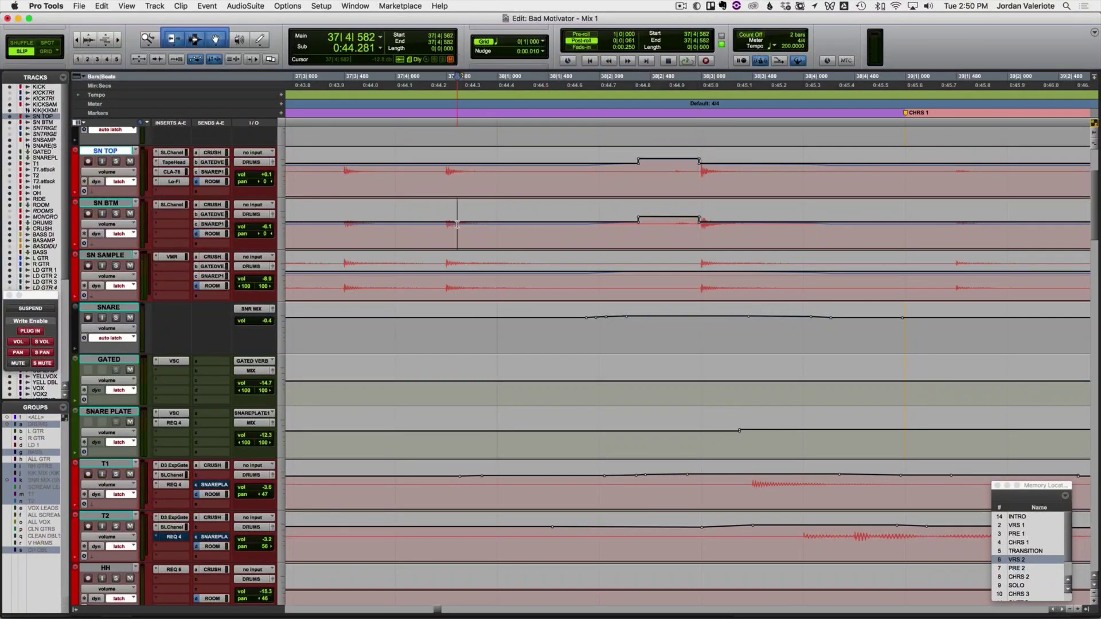
pyautogui.press('space')
pyautogui.press('r')
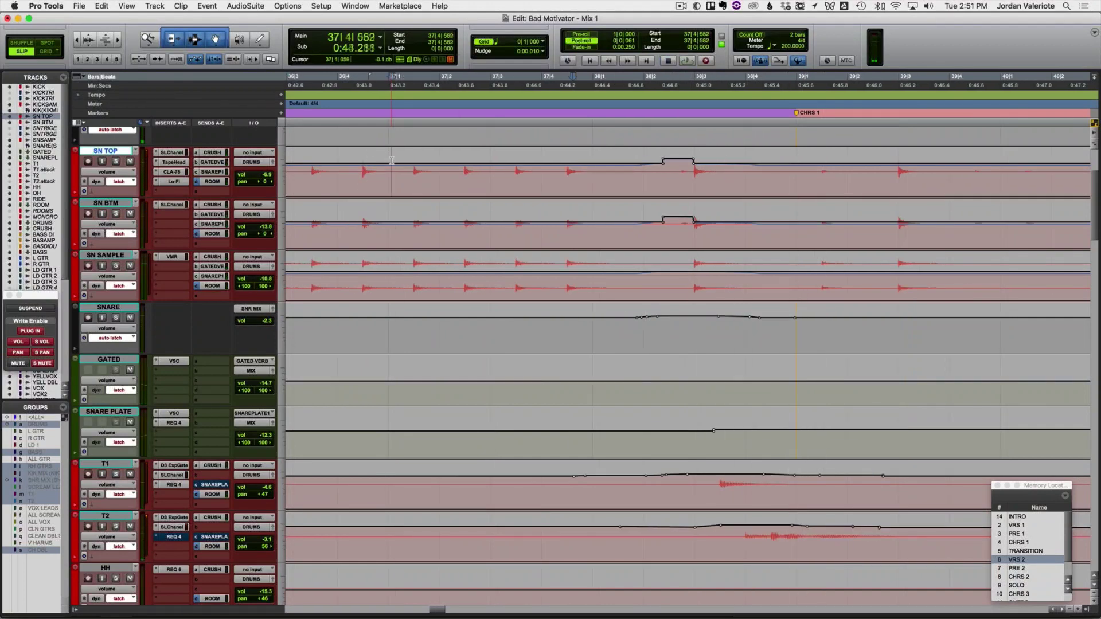
pyautogui.click(391, 160)
pyautogui.press('space')
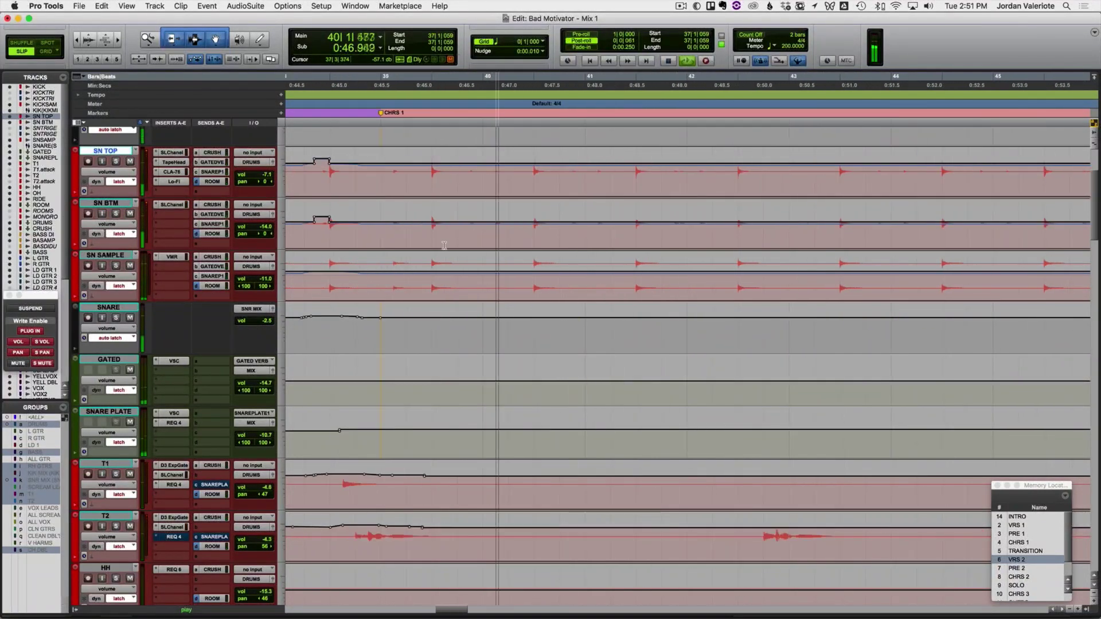
pyautogui.press('super+bracketleft')
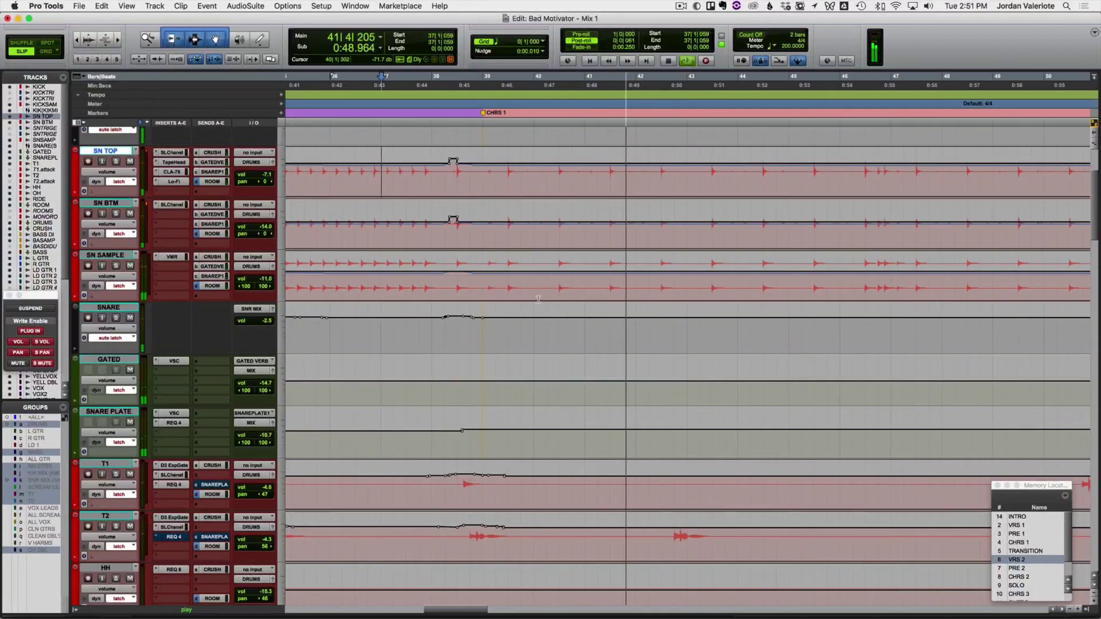
pyautogui.press('space')
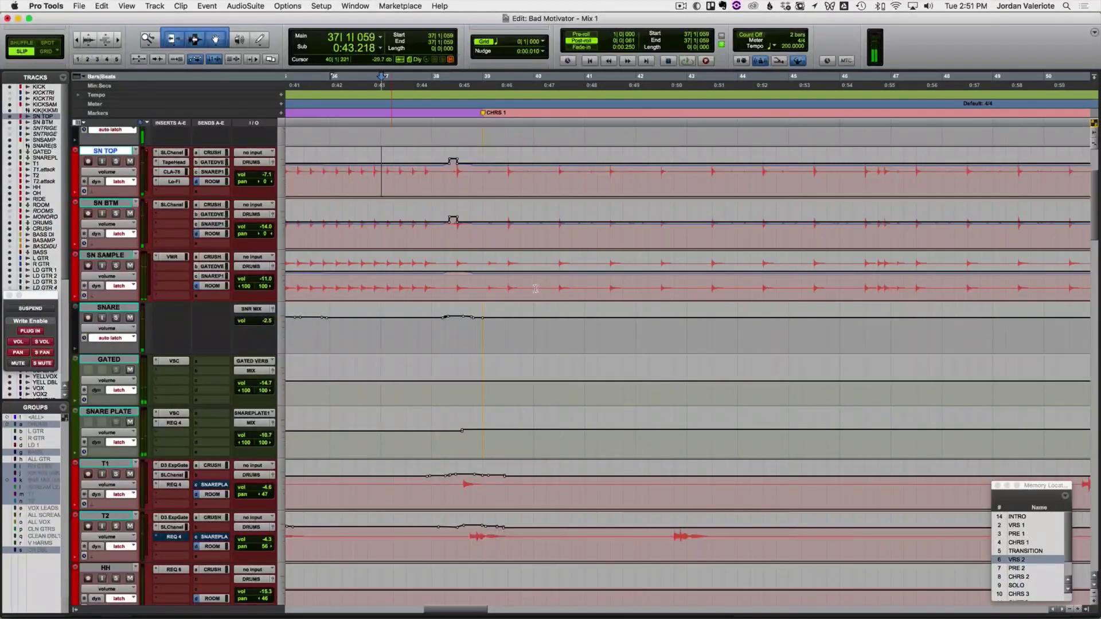
# Step: Ride the SNARE master level from the start of chorus 1 to about bar 47, lifting individual hits slightly
pyautogui.click(115, 307)
pyautogui.click(551, 281)
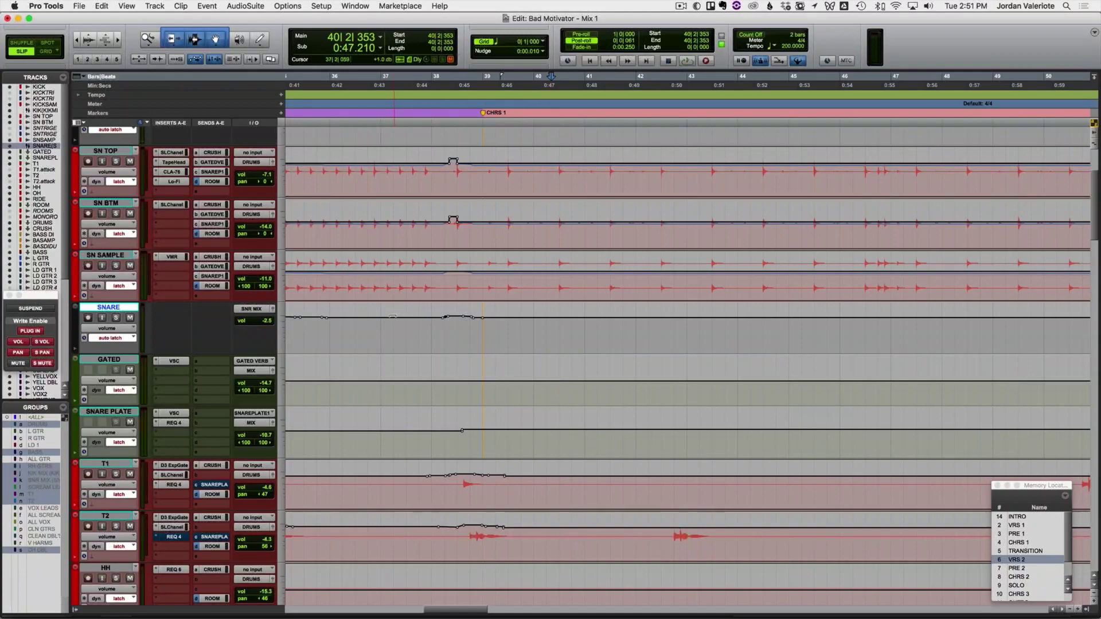
pyautogui.press('space')
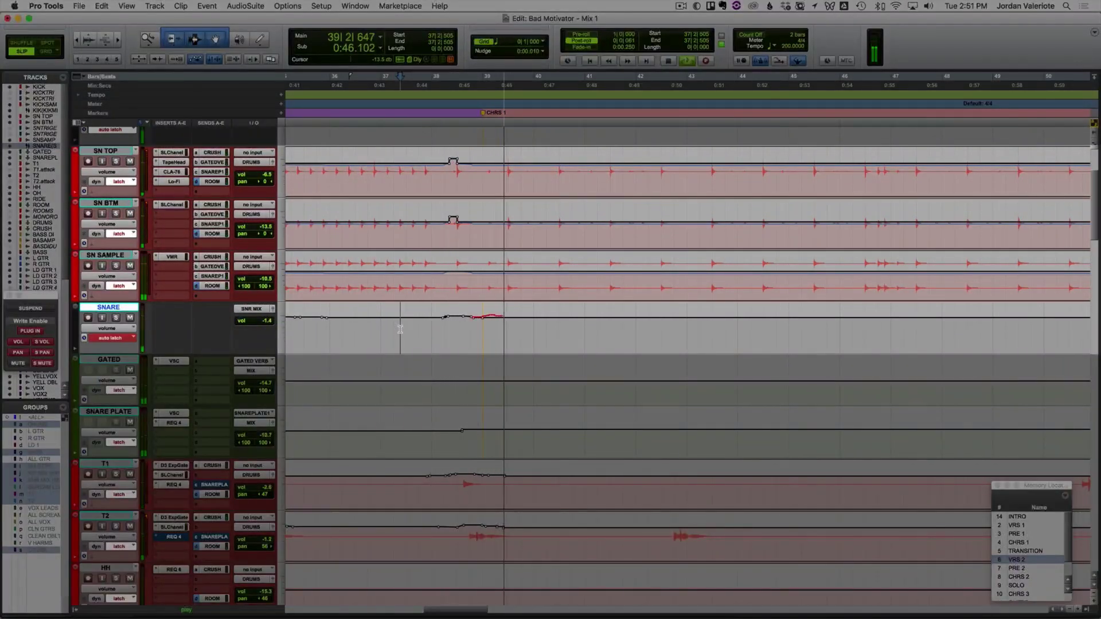
pyautogui.press('space')
pyautogui.press('space')
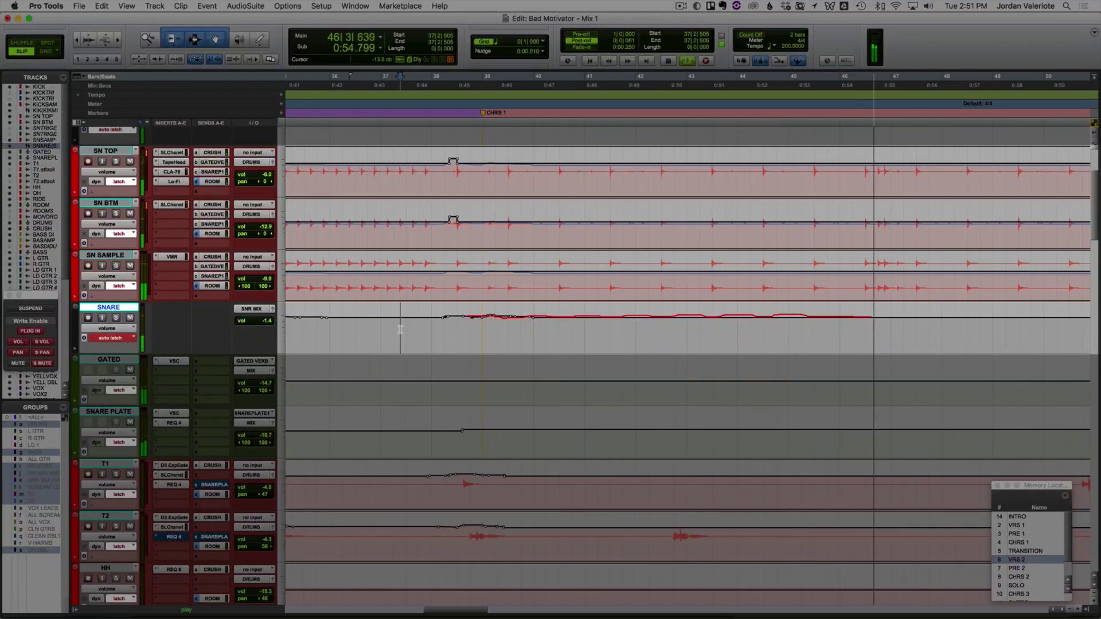
pyautogui.press('space')
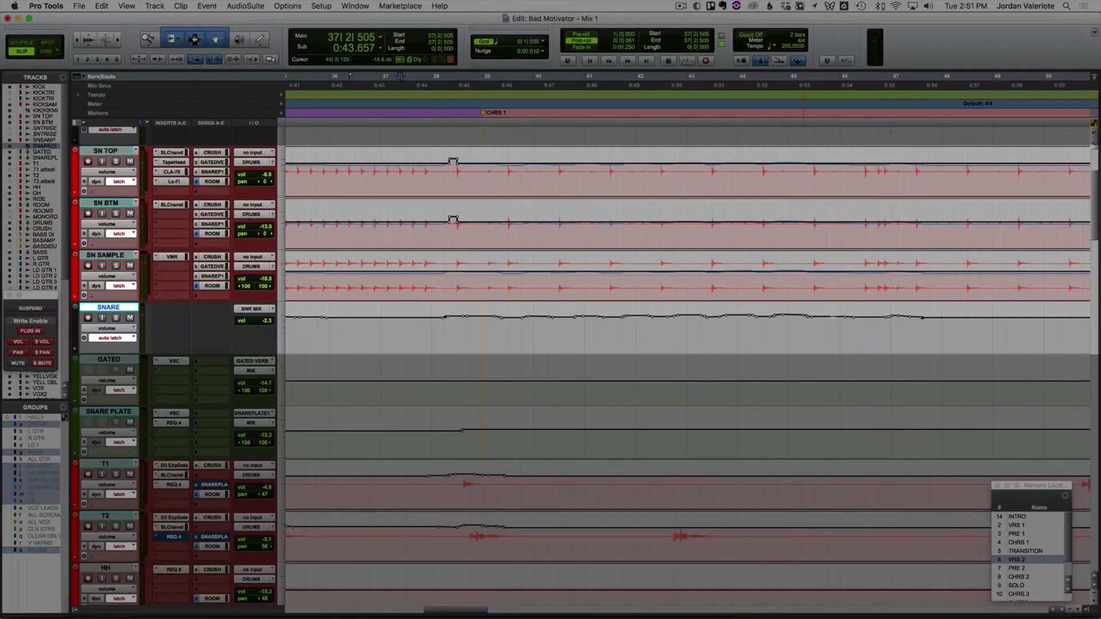
# Step: Continue riding the SNARE master level from about bar 46 through the end of chorus 1 into the transition
pyautogui.press('space')
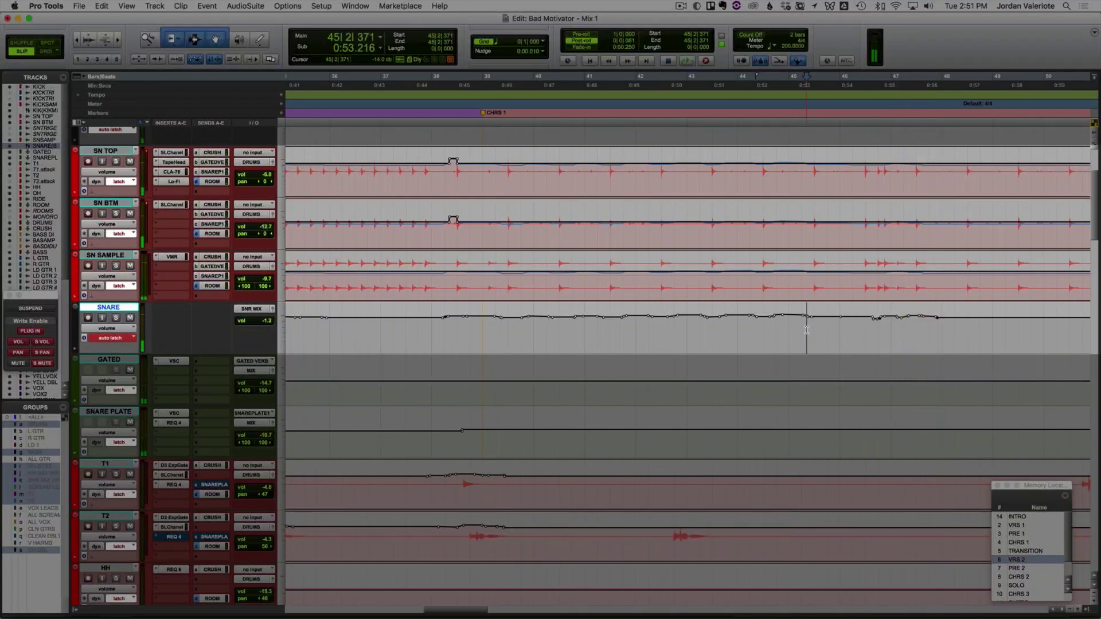
pyautogui.press('space')
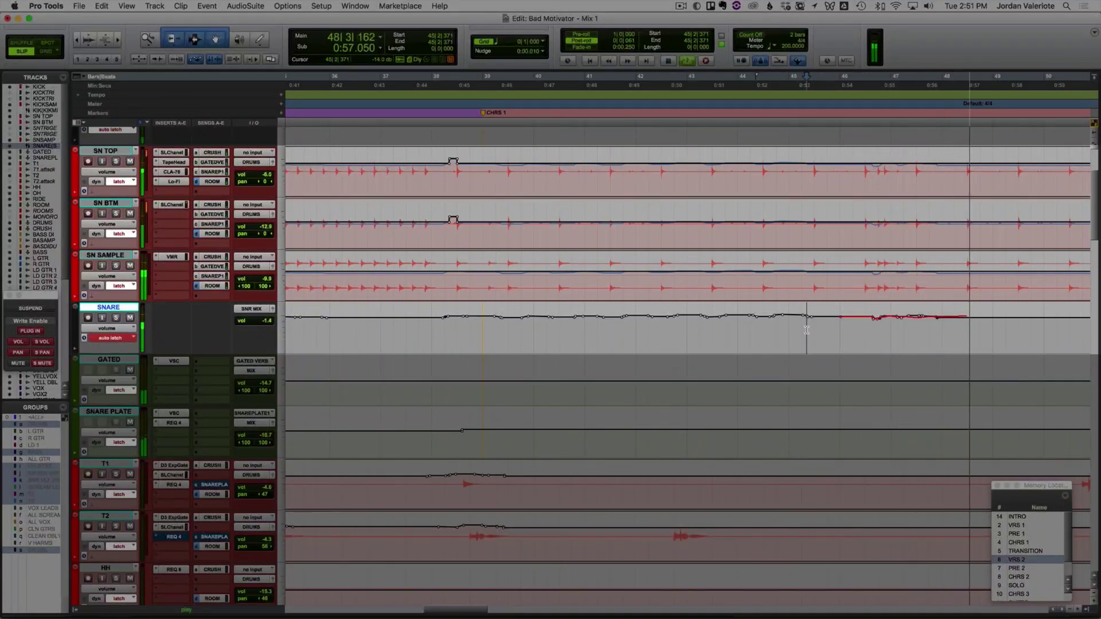
pyautogui.press('space')
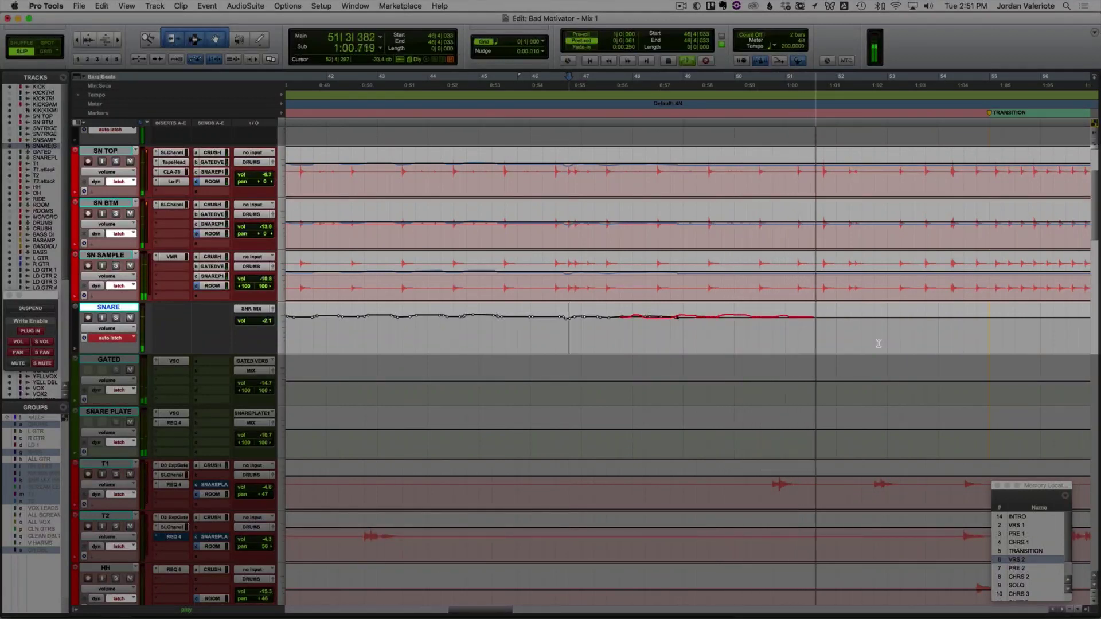
pyautogui.press('space')
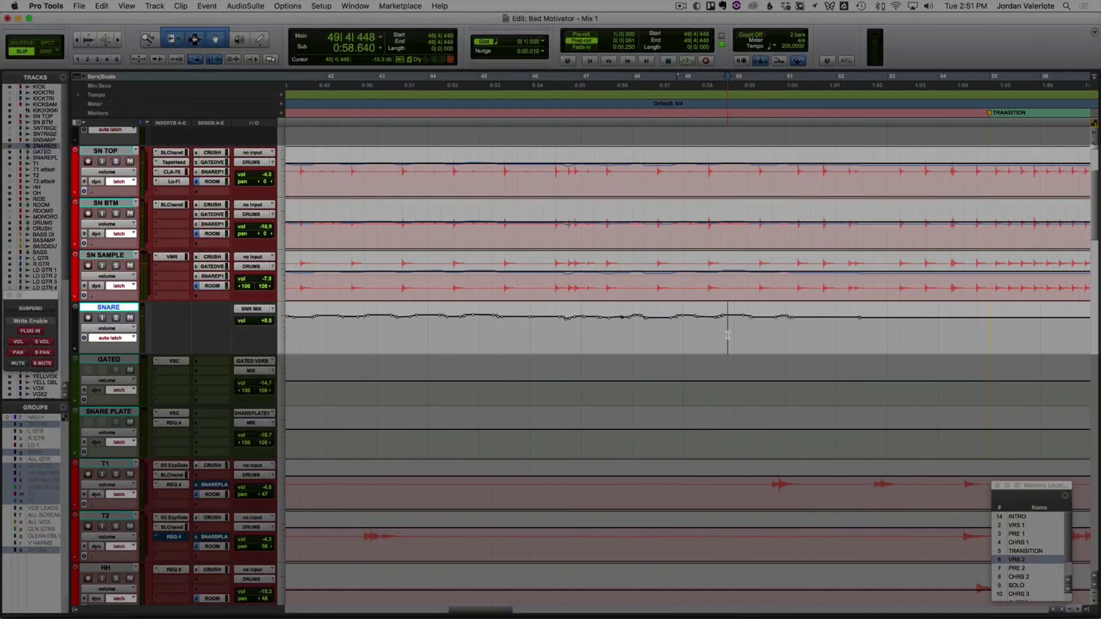
pyautogui.press('space')
pyautogui.press('space')
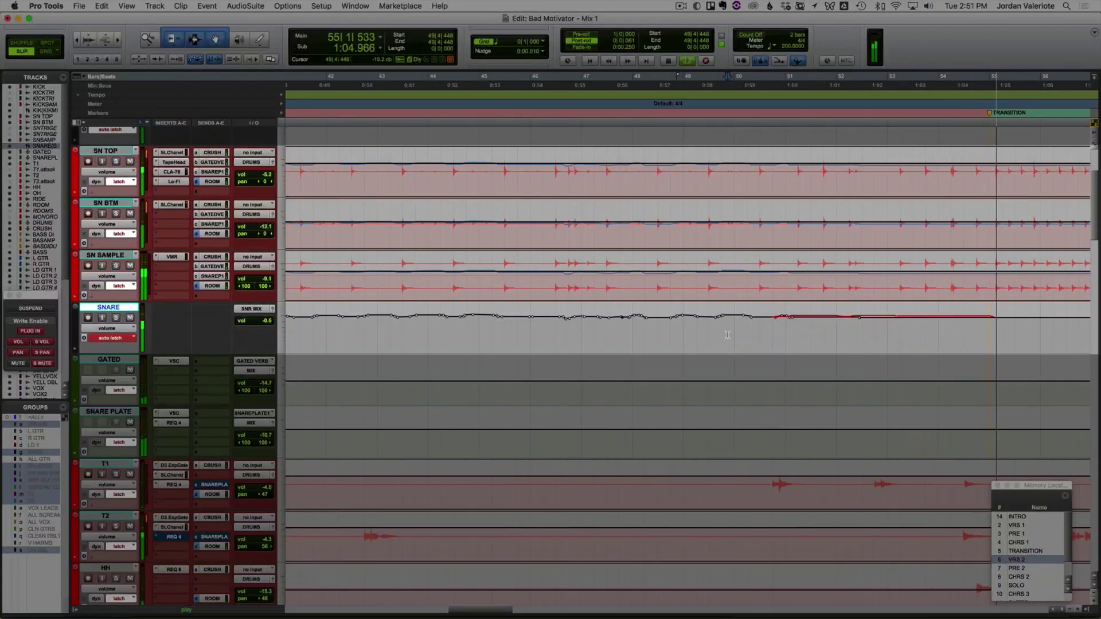
pyautogui.press('space')
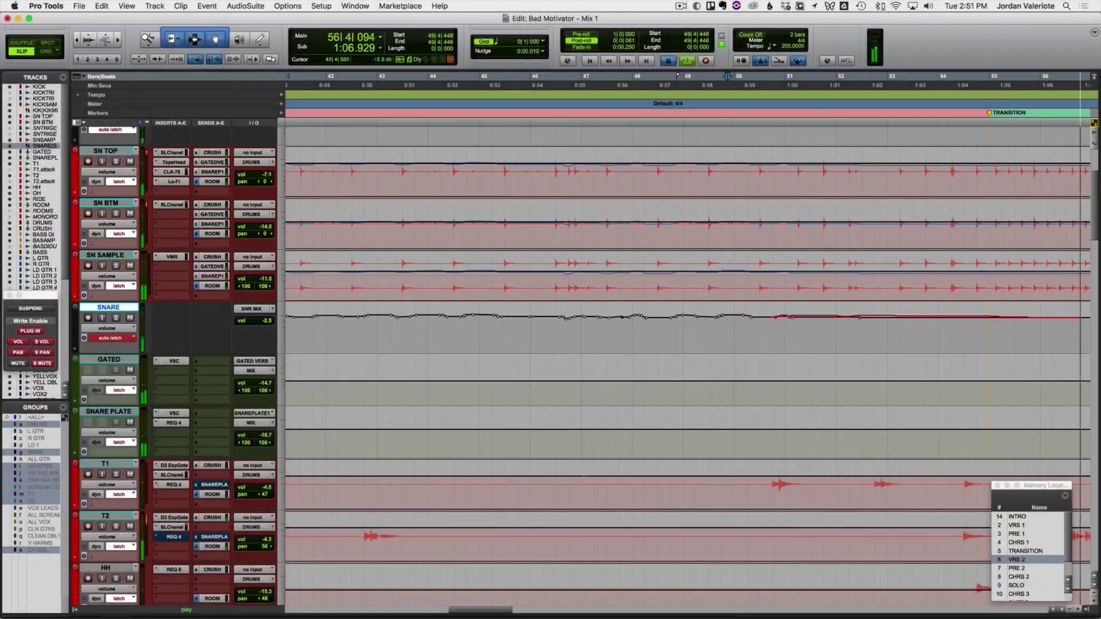
# Step: Ride the T1 level in the second half of chorus 1, dipping the hit near bar 51 and lifting the one near bar 52
pyautogui.press('r')
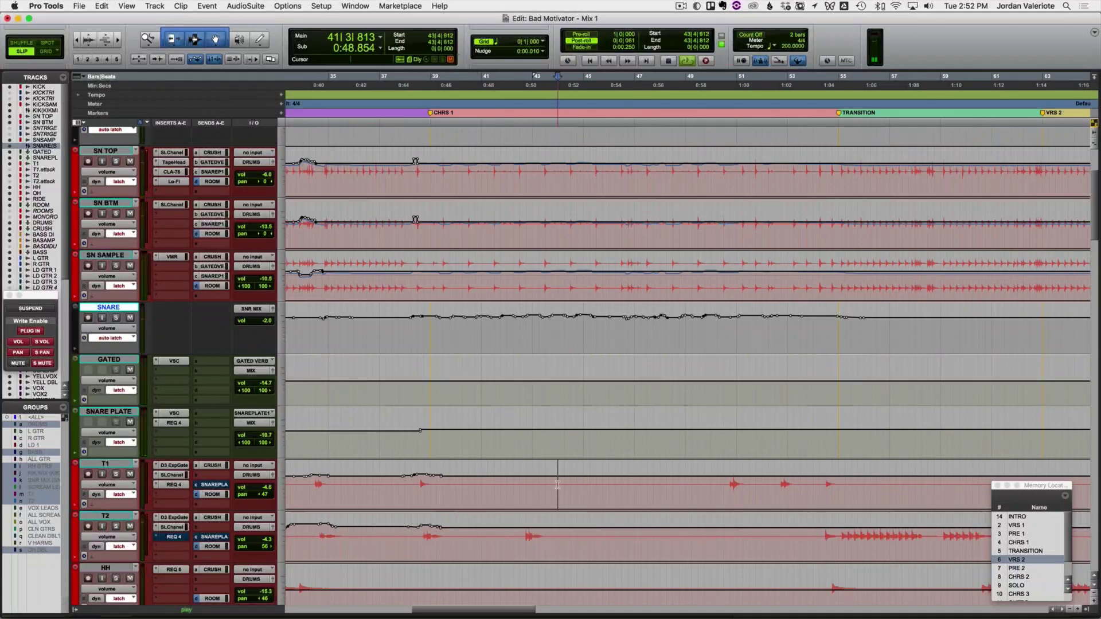
pyautogui.press('t')
pyautogui.hscroll(2, 565, 486)
pyautogui.scroll(-1, 570, 486)
pyautogui.hscroll(1, 605, 471)
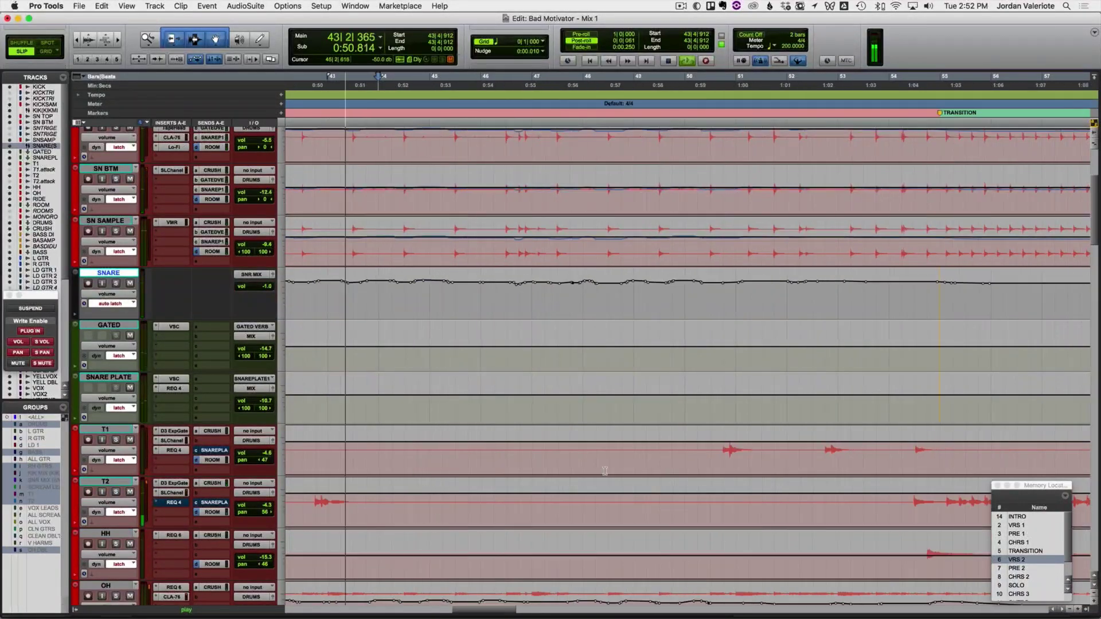
pyautogui.hscroll(2, 605, 472)
pyautogui.hscroll(4, 582, 447)
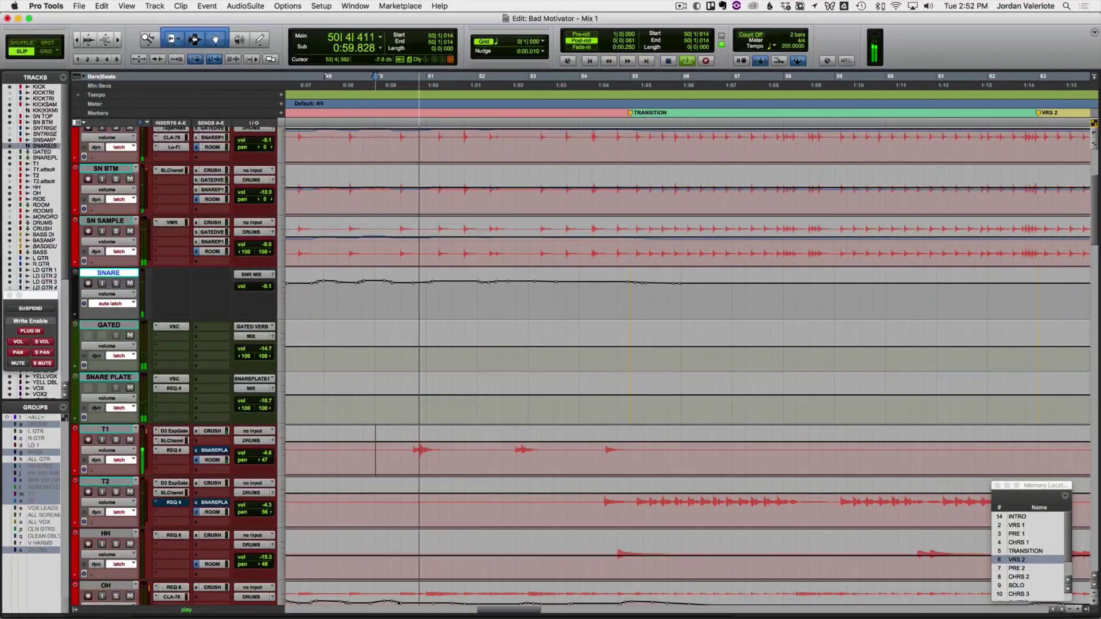
pyautogui.press('space')
pyautogui.press('space')
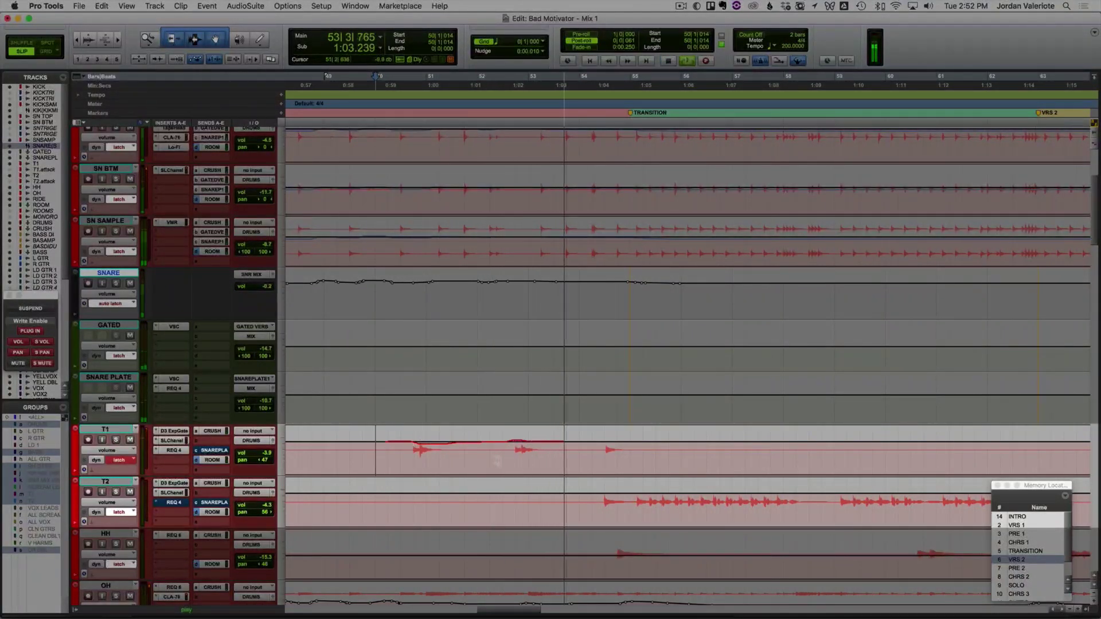
pyautogui.hscroll(2, 433, 450)
pyautogui.press('space')
# Step: On the tom fill around bar 54 before the transition, lift T1 to about -3.0 and dip T2
pyautogui.click(454, 451)
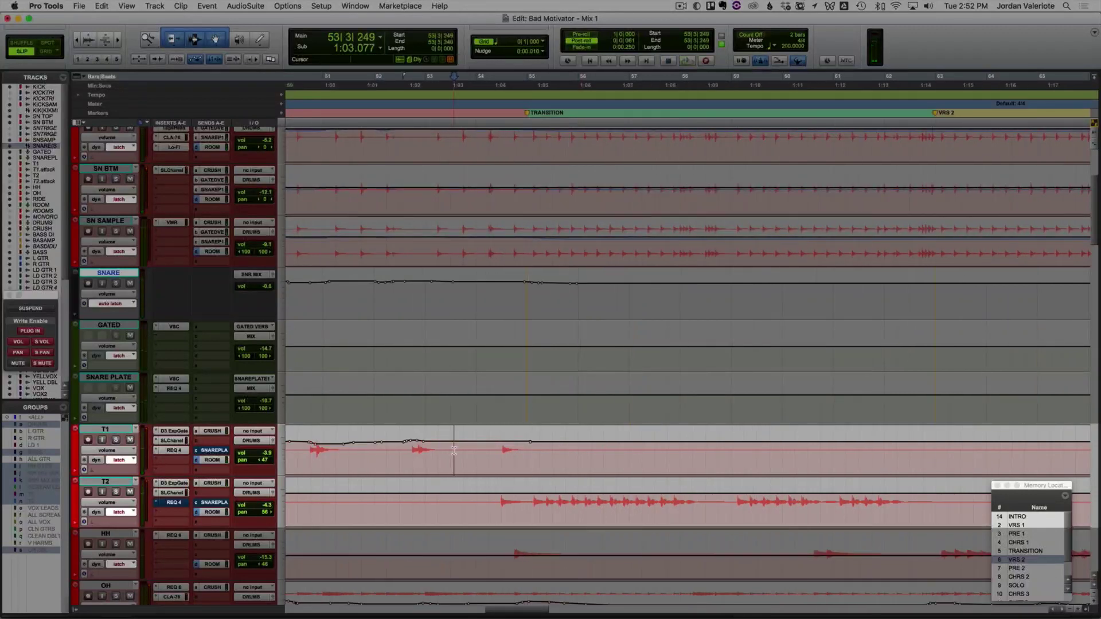
pyautogui.press('space')
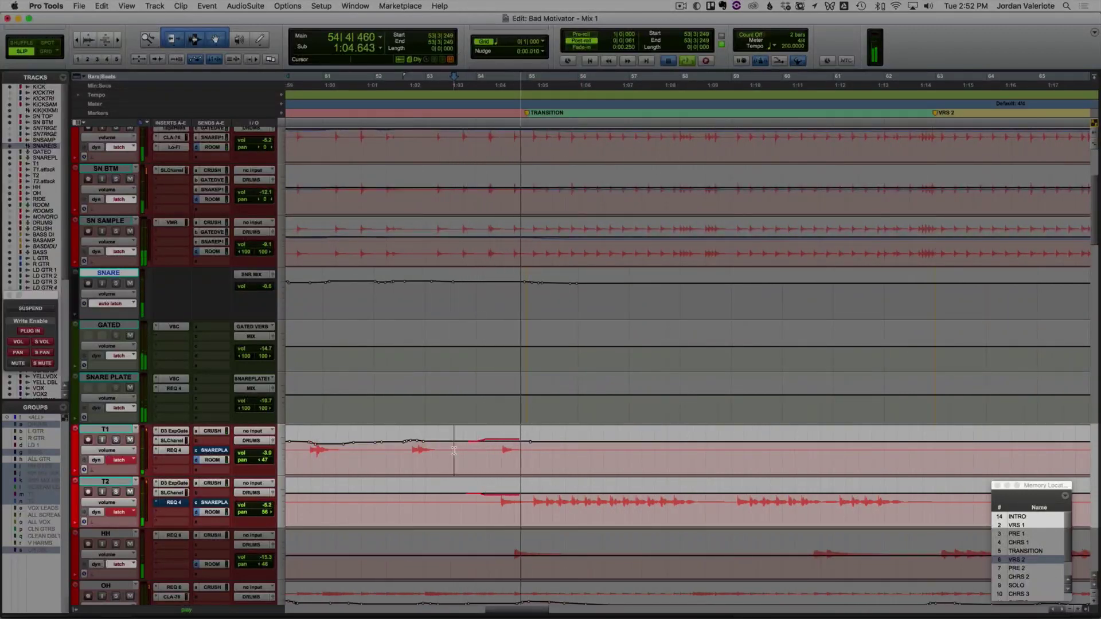
pyautogui.press('space')
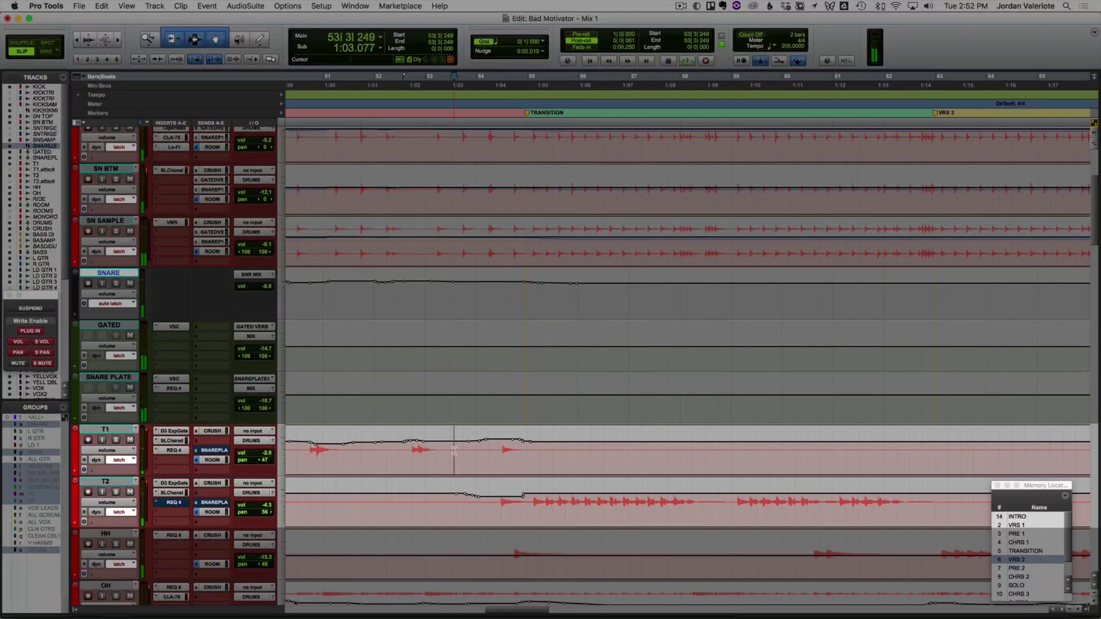
# Step: Re-ride T1 on the fill hit around bar 54, bringing it to about -3.7 going into the transition
pyautogui.press('space')
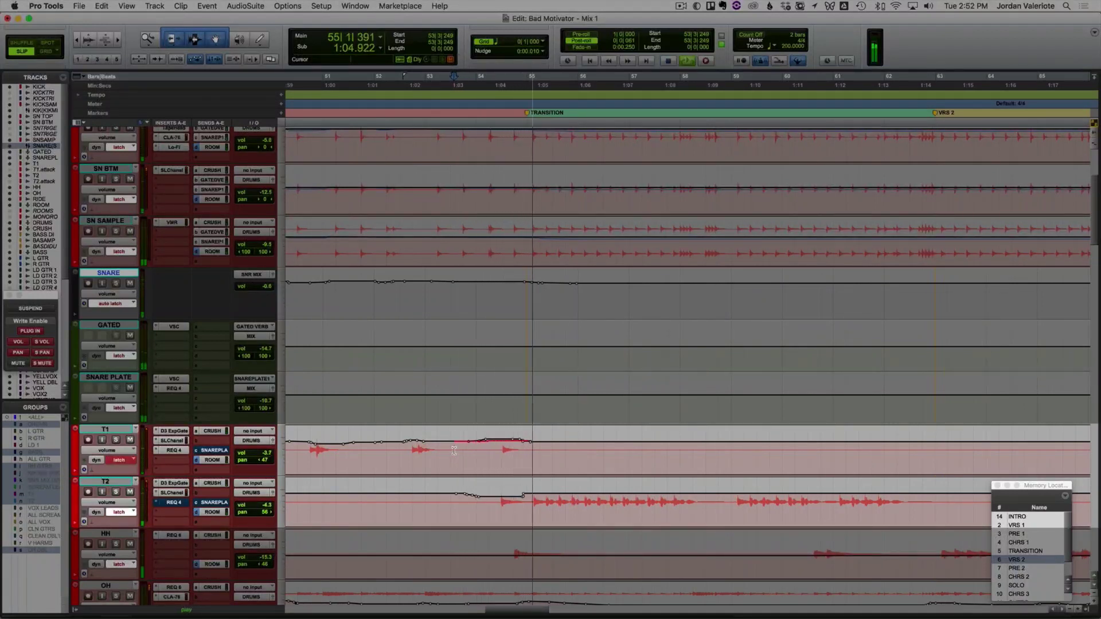
pyautogui.press('space')
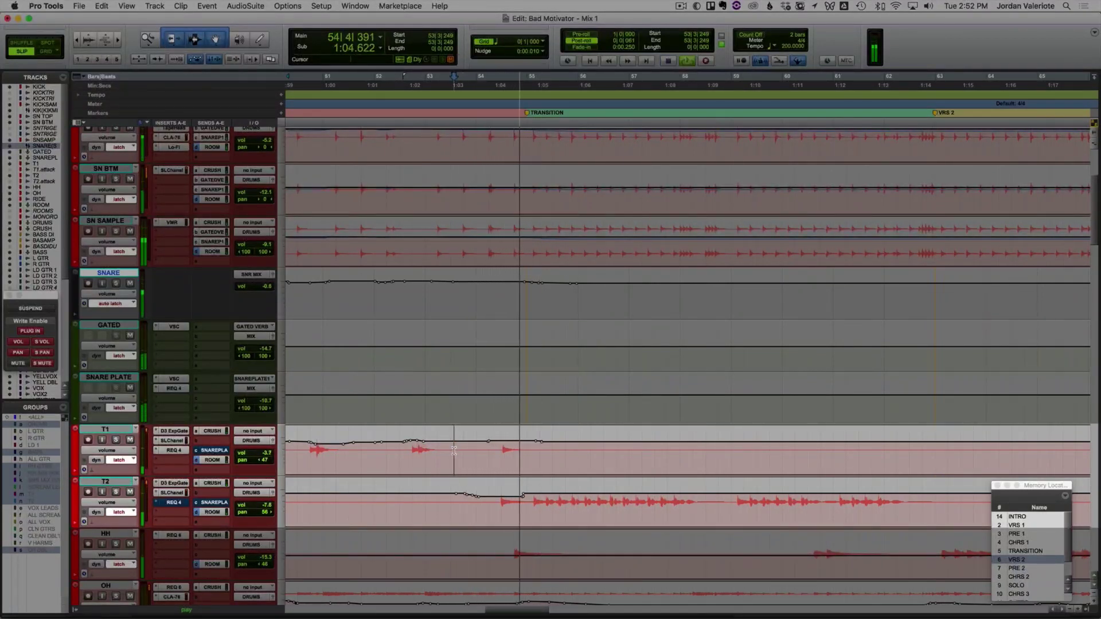
pyautogui.press('space')
# Step: Re-ride T2 from the fill at bar 54 through the transition, dipping the fill to about -10 and raising the level at the transition's start
pyautogui.press('space')
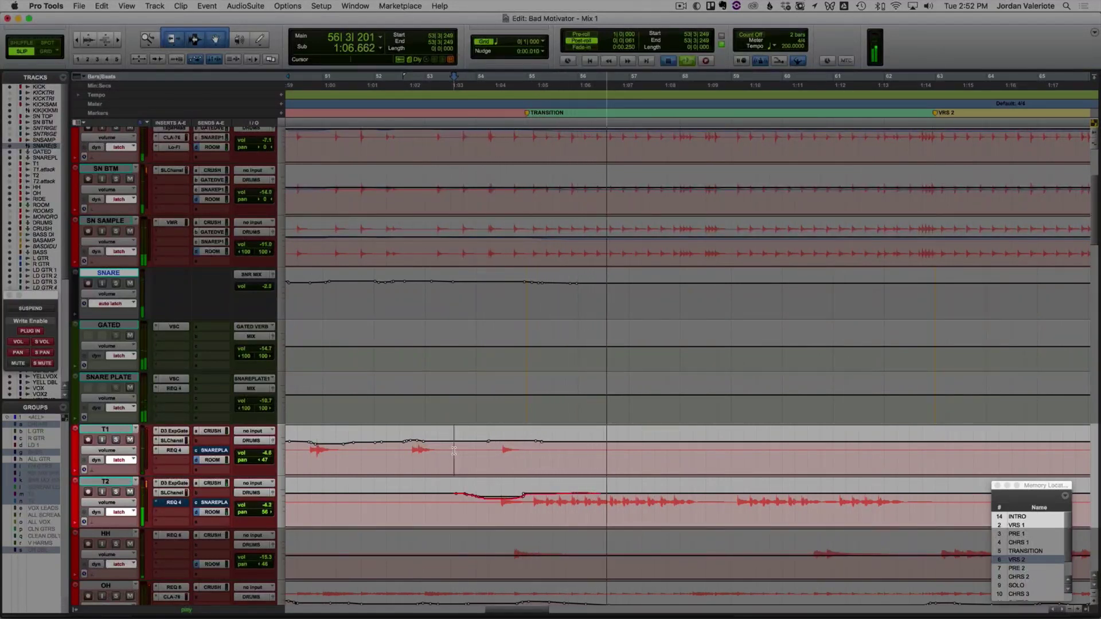
pyautogui.press('space')
pyautogui.press('space')
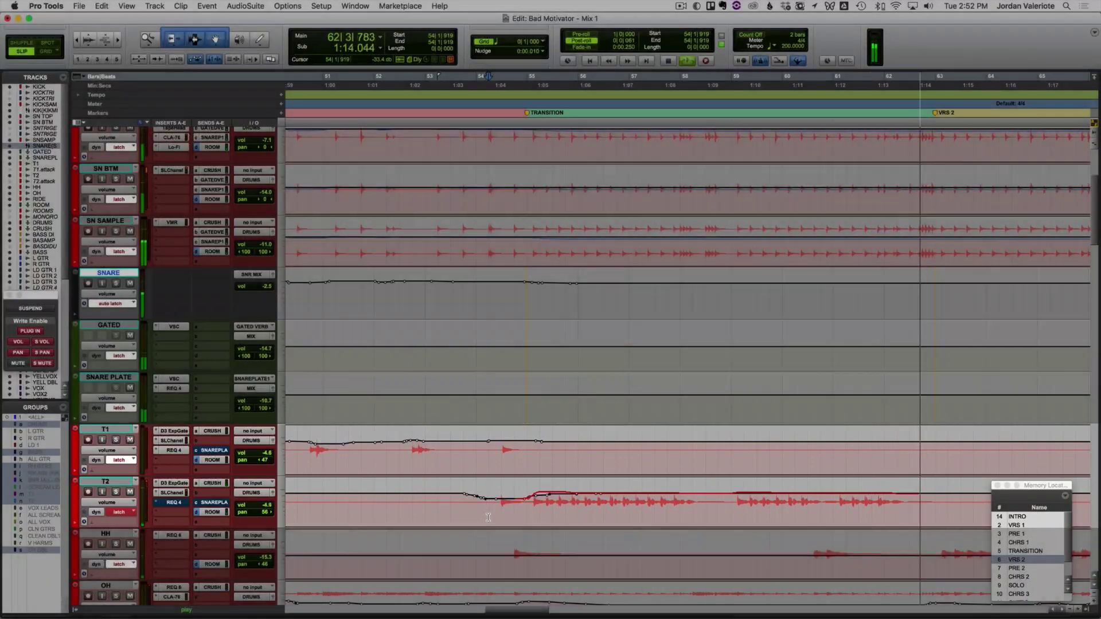
pyautogui.press('space')
# Step: Expand the ROOM track and ride its level up for the transition, bringing it back down by VRS 2
pyautogui.scroll(-4, 485, 508)
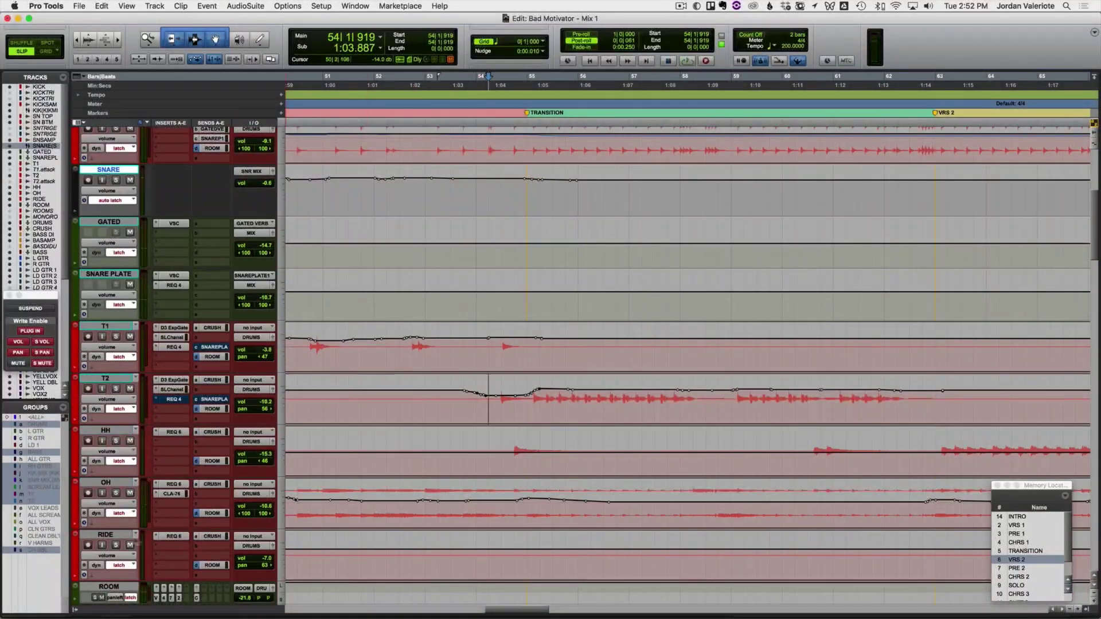
pyautogui.click(99, 587)
pyautogui.scroll(-1, 285, 537)
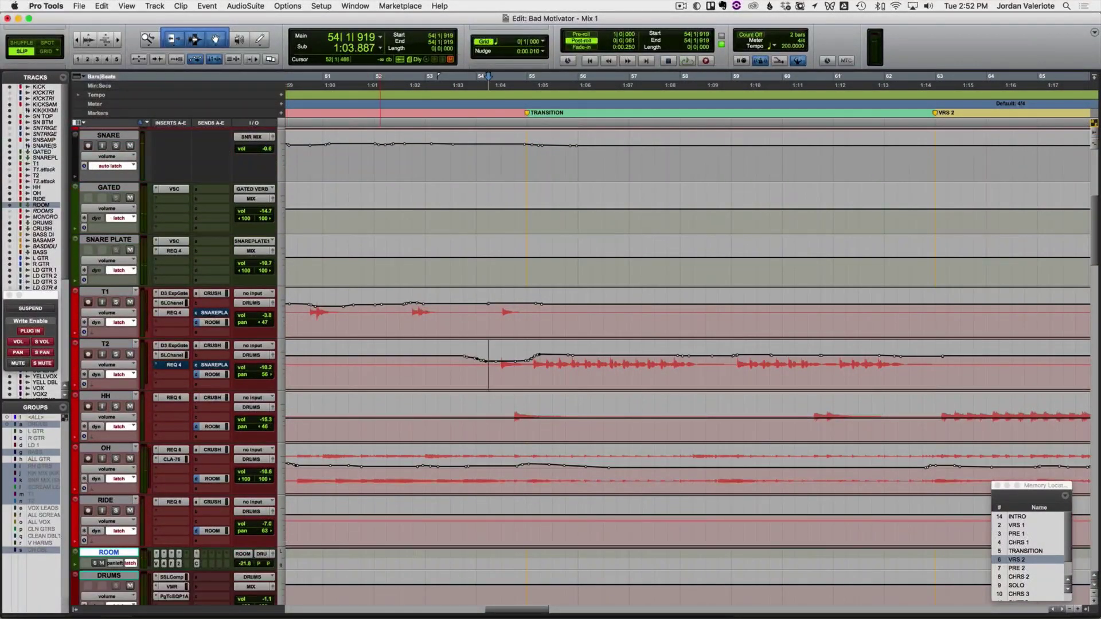
pyautogui.click(403, 534)
pyautogui.scroll(-2, 403, 531)
pyautogui.press('space')
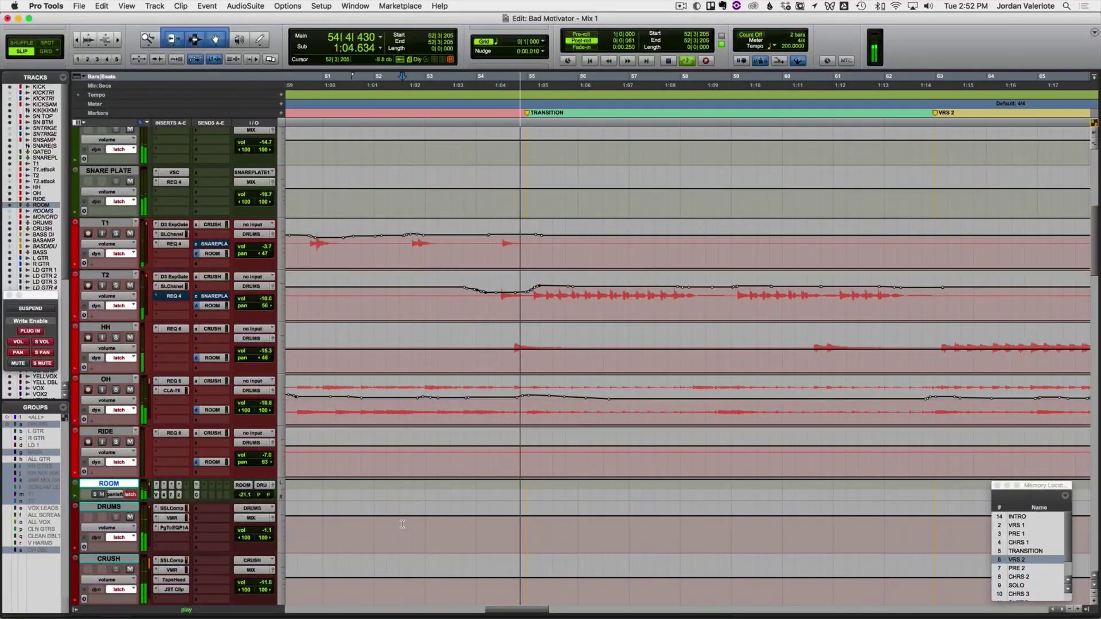
pyautogui.click(383, 495)
pyautogui.press('space')
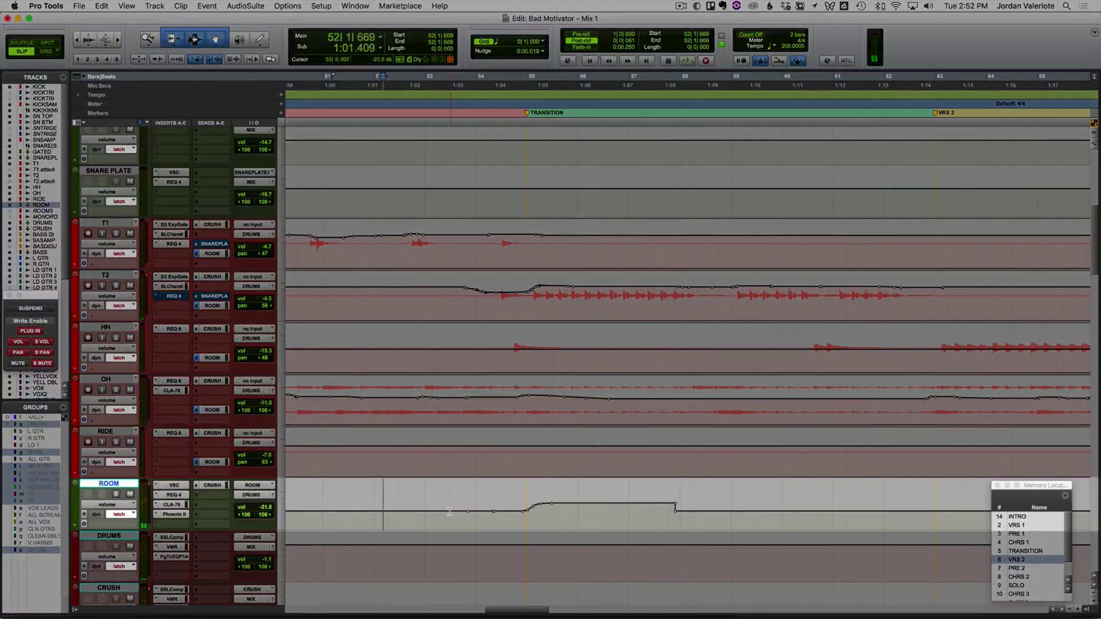
pyautogui.press('space')
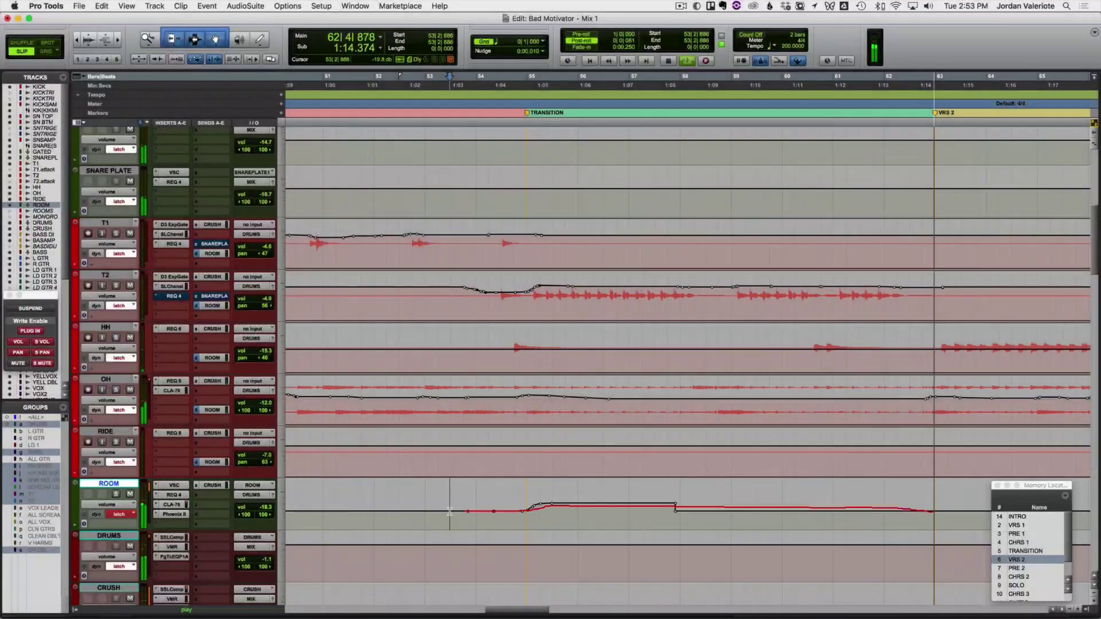
pyautogui.press('space')
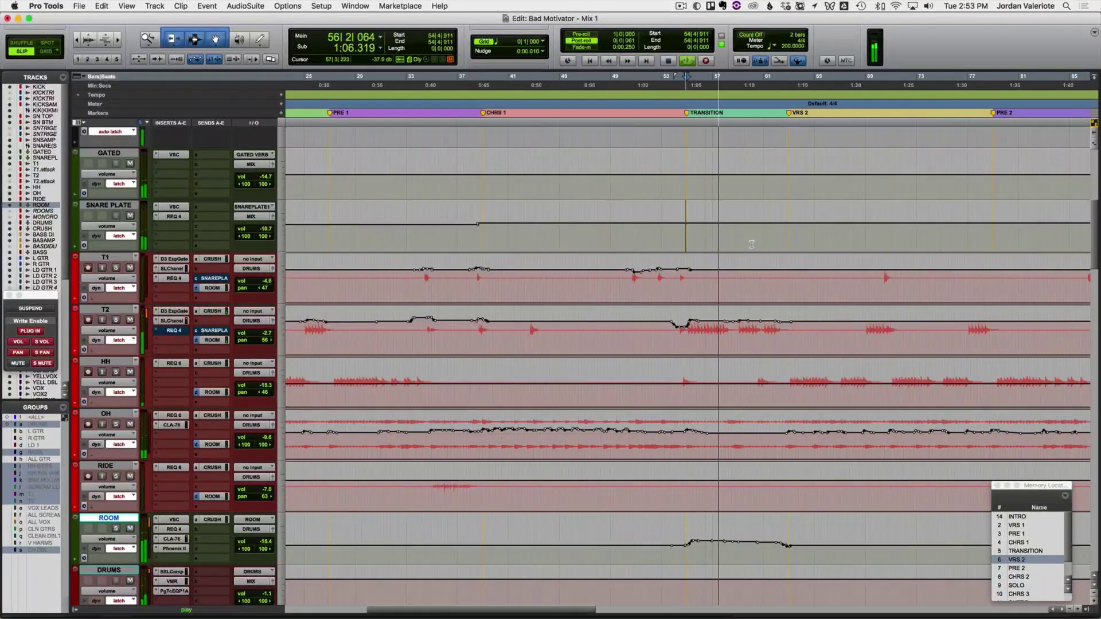
# Step: Lower the SNARE PLATE volume to -12.3 dB from the start of the transition to CHRS 2 and audition the change
pyautogui.hscroll(5, 751, 244)
pyautogui.keyDown('shift'); pyautogui.click(835, 241); pyautogui.keyUp('shift')
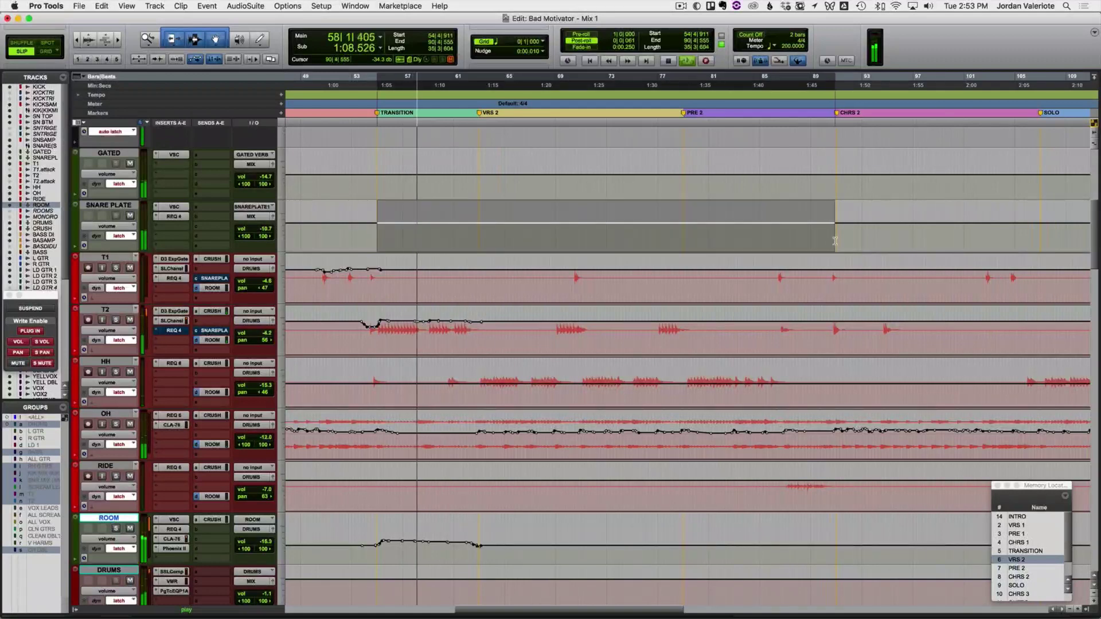
pyautogui.moveTo(780, 208); pyautogui.dragTo(779, 222)
pyautogui.press('space')
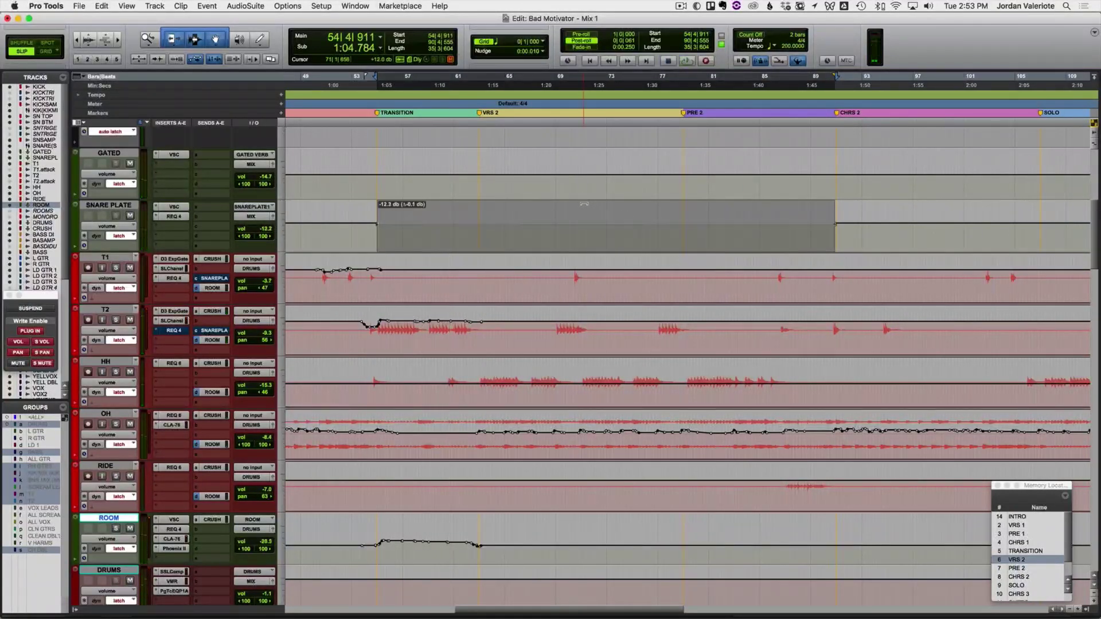
pyautogui.click(379, 244)
pyautogui.press('t')
pyautogui.press('t')
pyautogui.press('t')
pyautogui.hscroll(2, 592, 209)
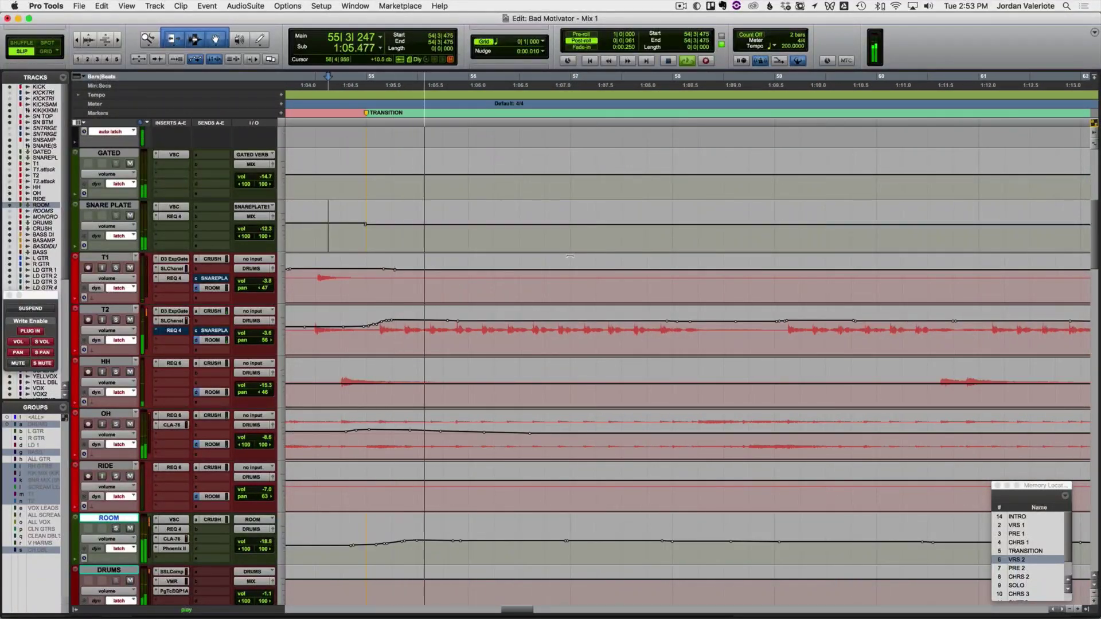
# Step: Ride SN SAMPLE through the first half of the transition, dipping it on the snare roll around bar 58
pyautogui.scroll(3, 568, 251)
pyautogui.scroll(2, 425, 251)
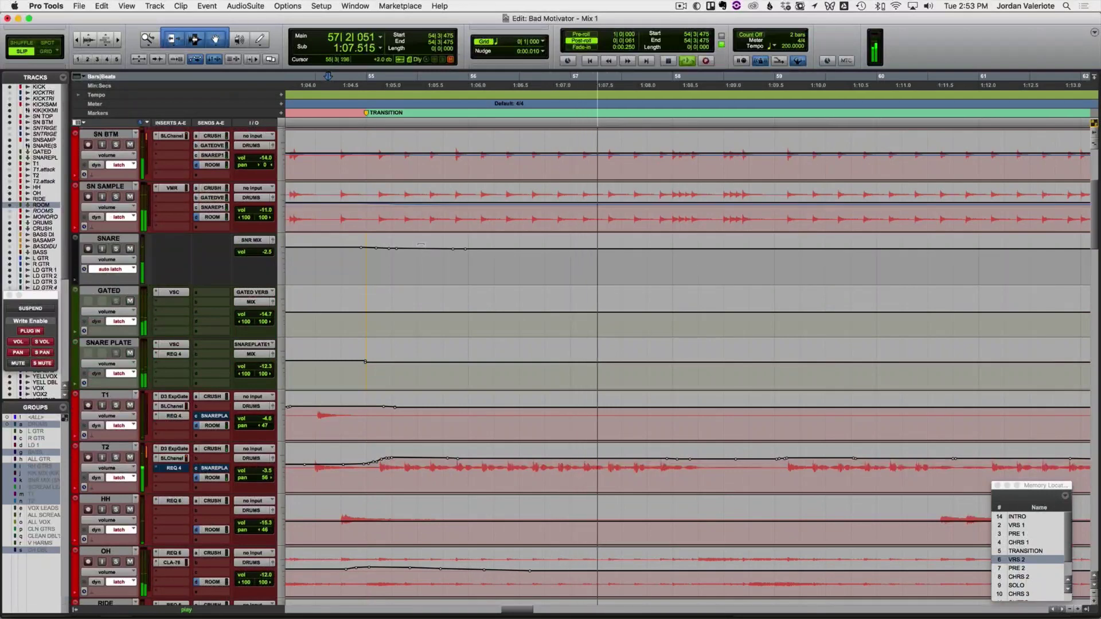
pyautogui.scroll(2, 421, 245)
pyautogui.press('space')
pyautogui.click(299, 243)
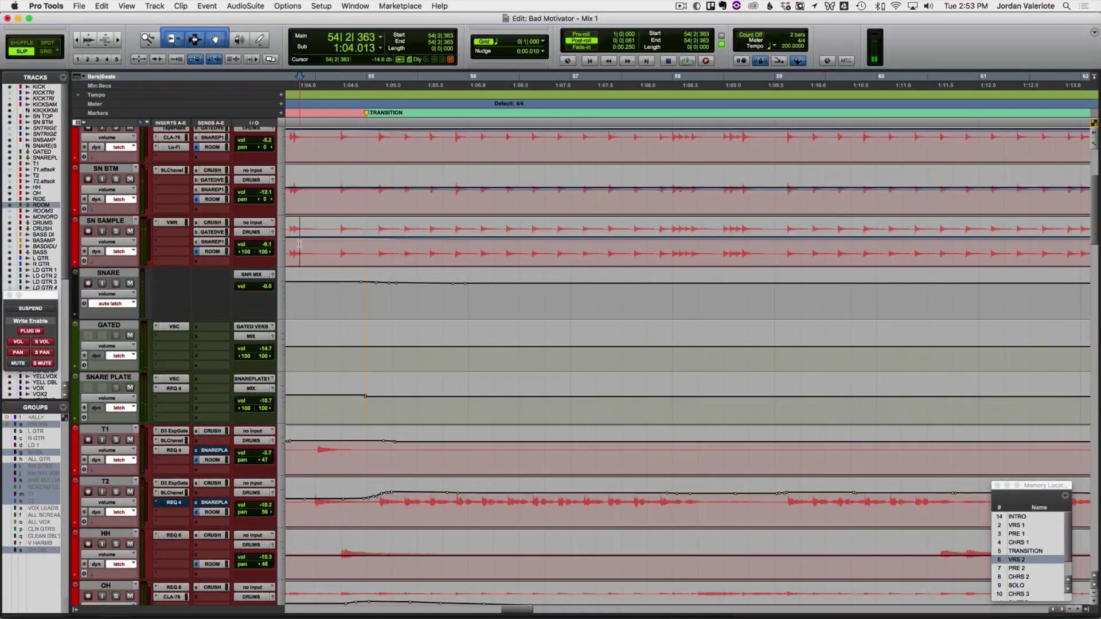
pyautogui.scroll(2, 131, 166)
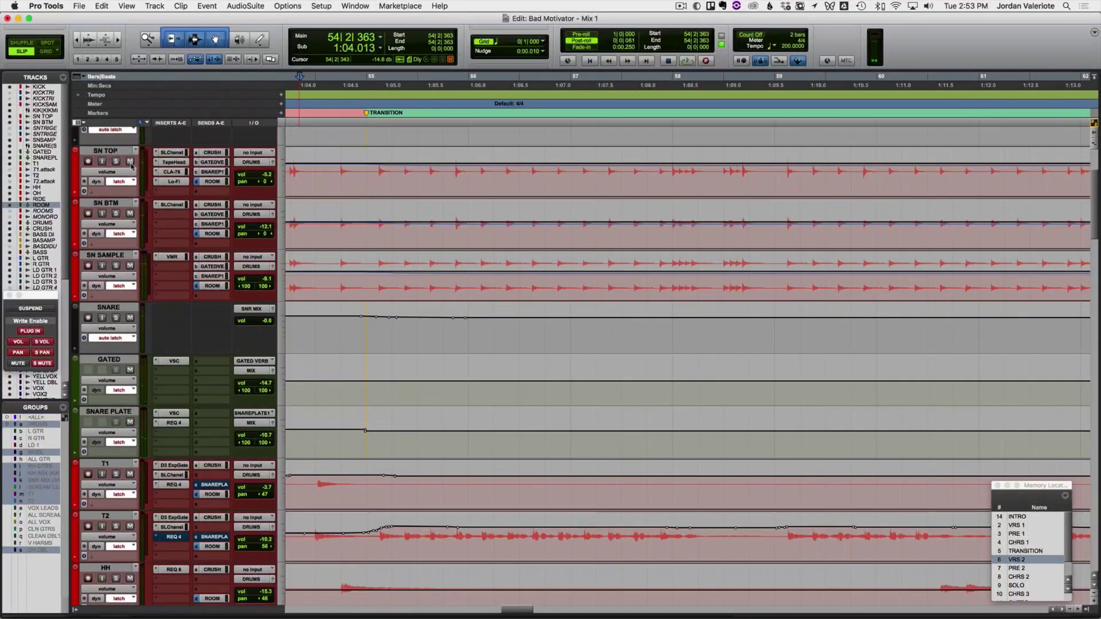
pyautogui.click(122, 151)
pyautogui.press('space')
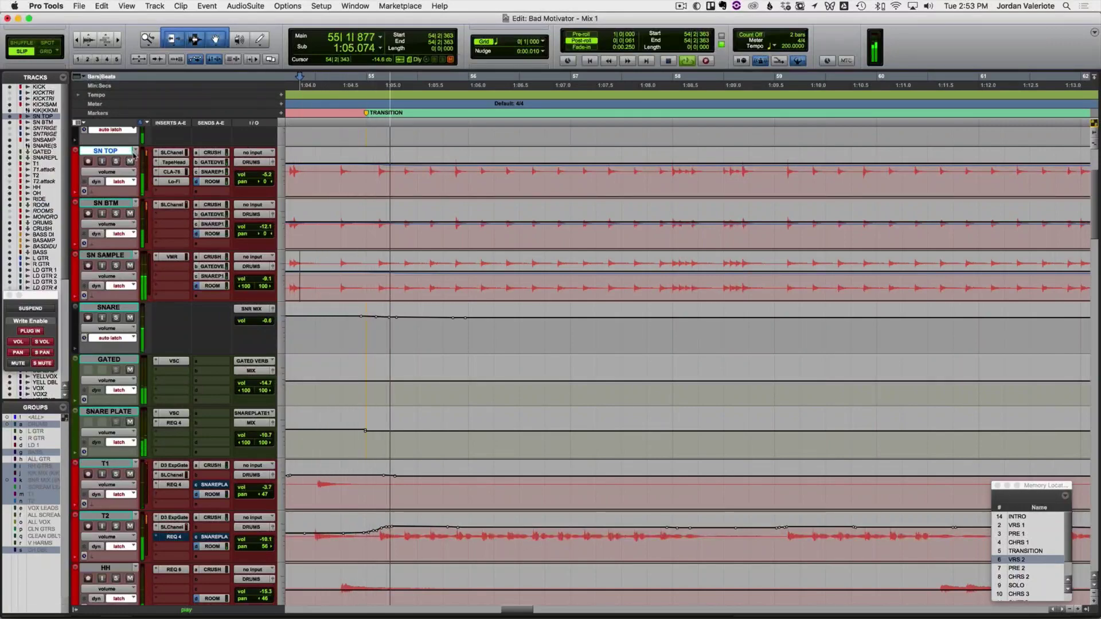
pyautogui.press('space')
pyautogui.press('space')
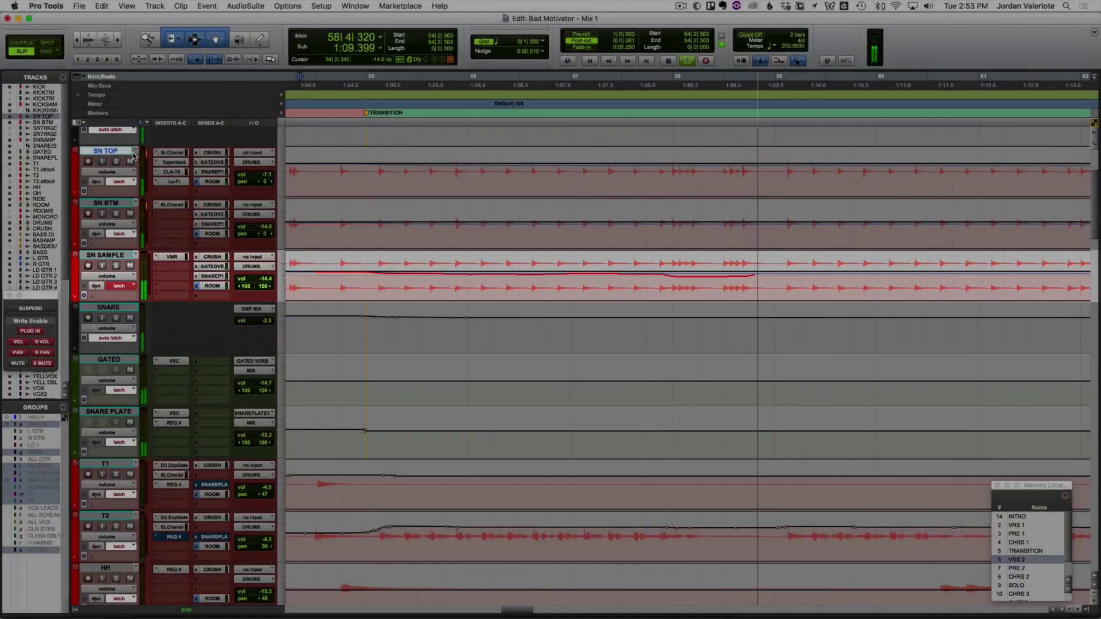
pyautogui.press('space')
# Step: Ride SN TOP and SN BTM together, lifting both on the snare roll around bar 58
pyautogui.click(589, 292)
pyautogui.press('space')
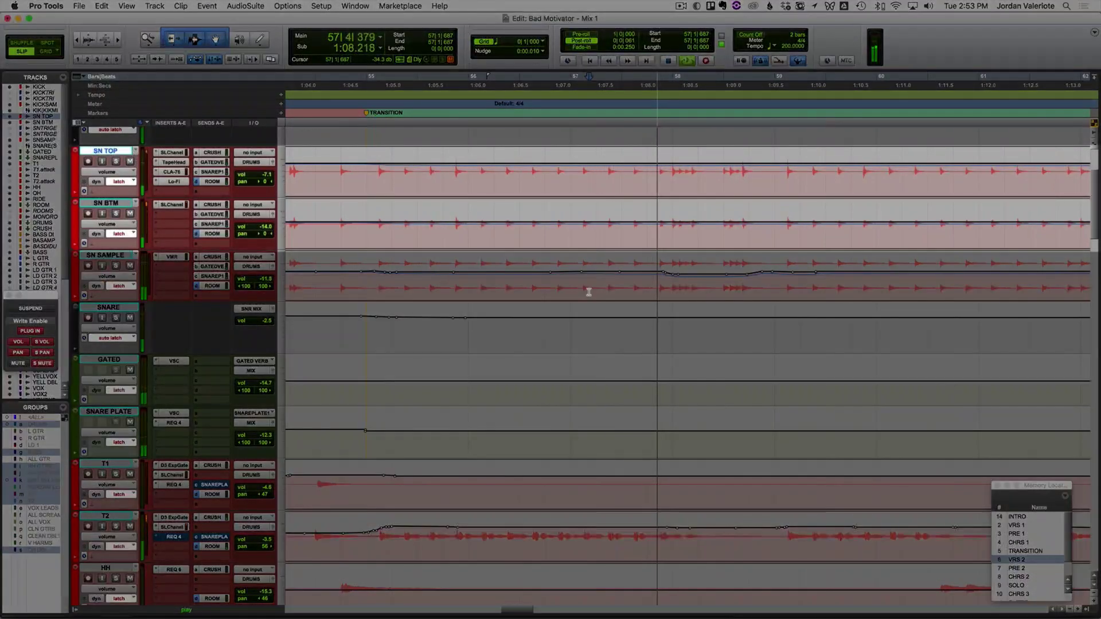
pyautogui.press('space')
pyautogui.press('space')
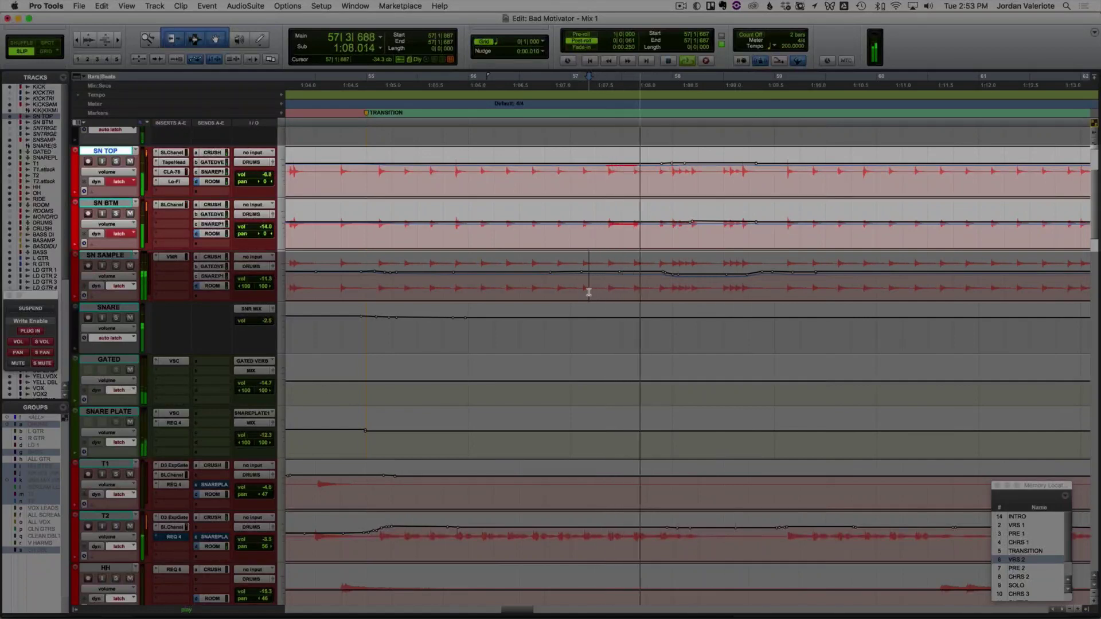
pyautogui.press('space')
pyautogui.press('space')
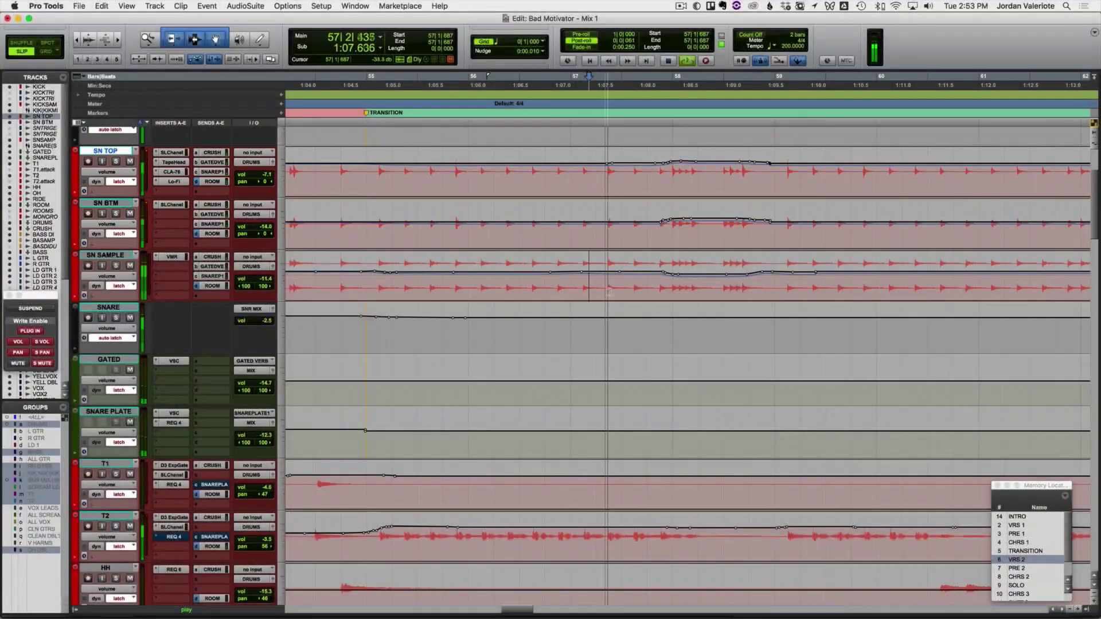
# Step: Ride SN SAMPLE from bar 61 into VRS 2, dipping the roll before the marker and lifting it slightly at VRS 2
pyautogui.hscroll(7, 589, 293)
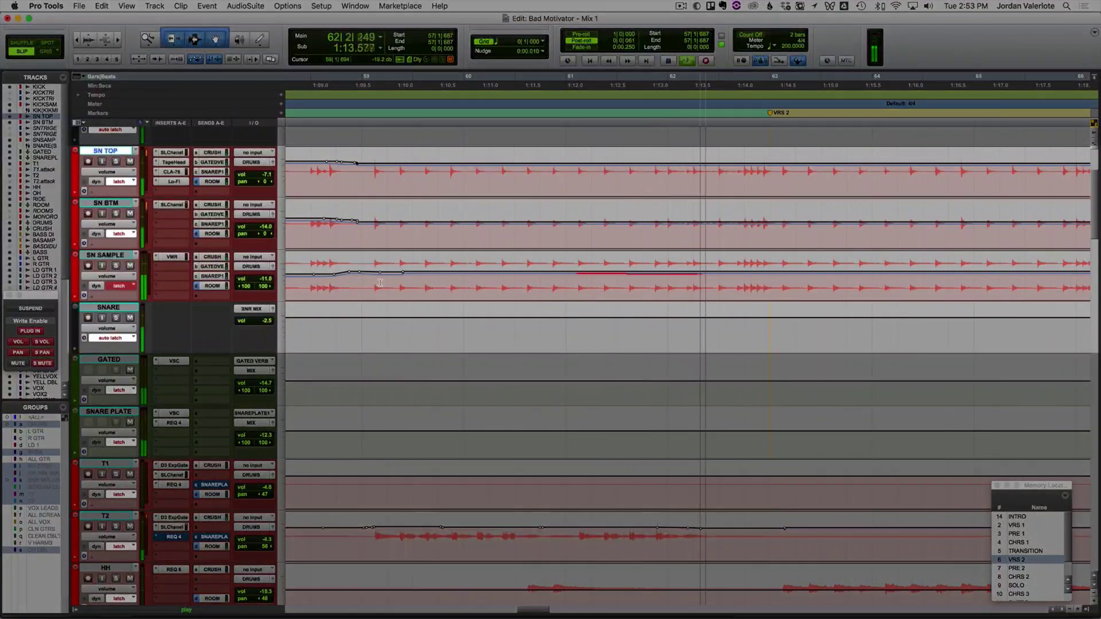
pyautogui.press('space')
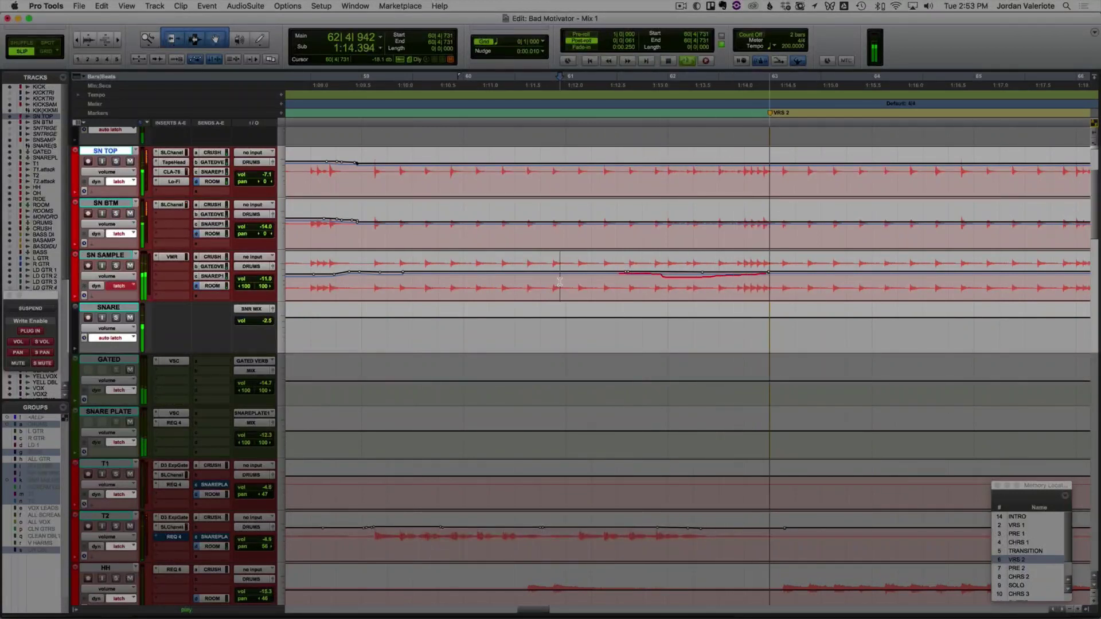
pyautogui.press('space')
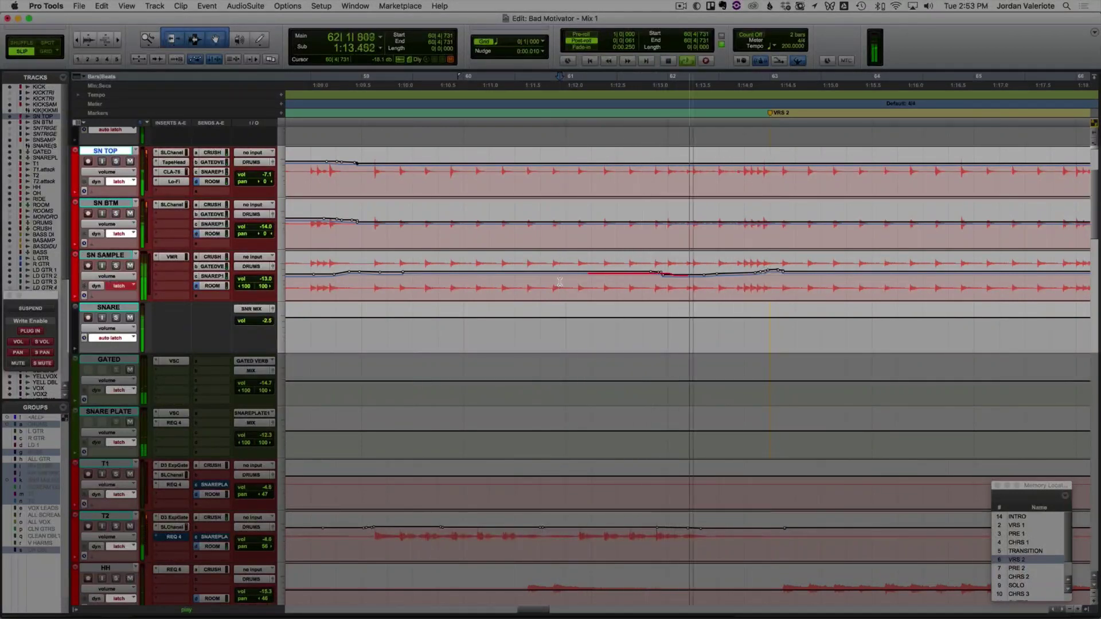
pyautogui.press('space')
# Step: Lift SN TOP and SN BTM together from about bar 62 up to VRS 2, riding the individual hits
pyautogui.press('space')
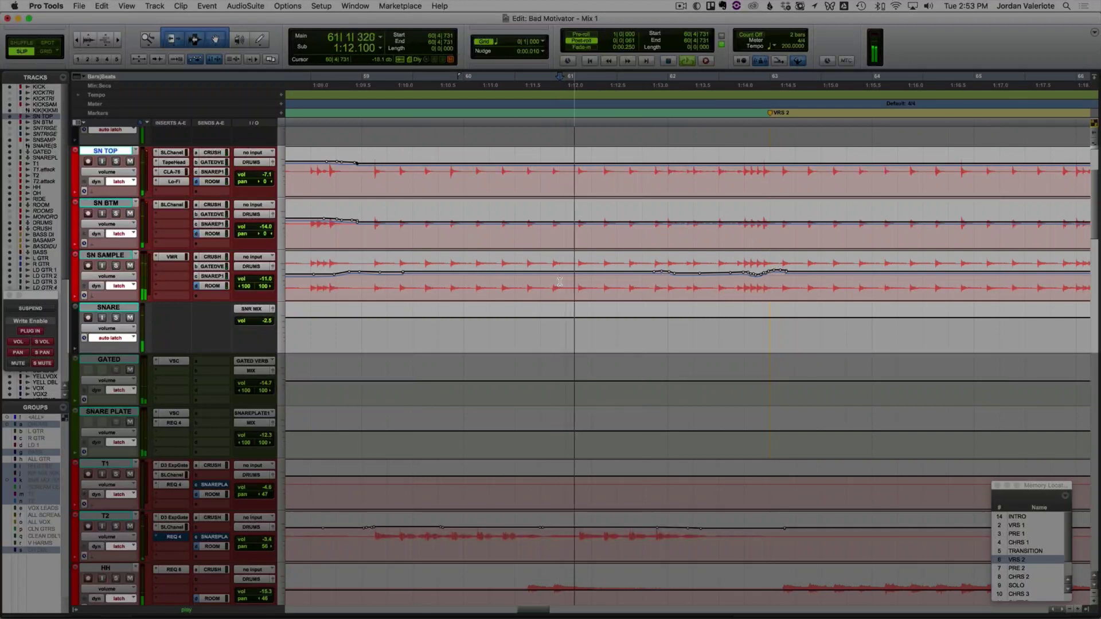
pyautogui.press('space')
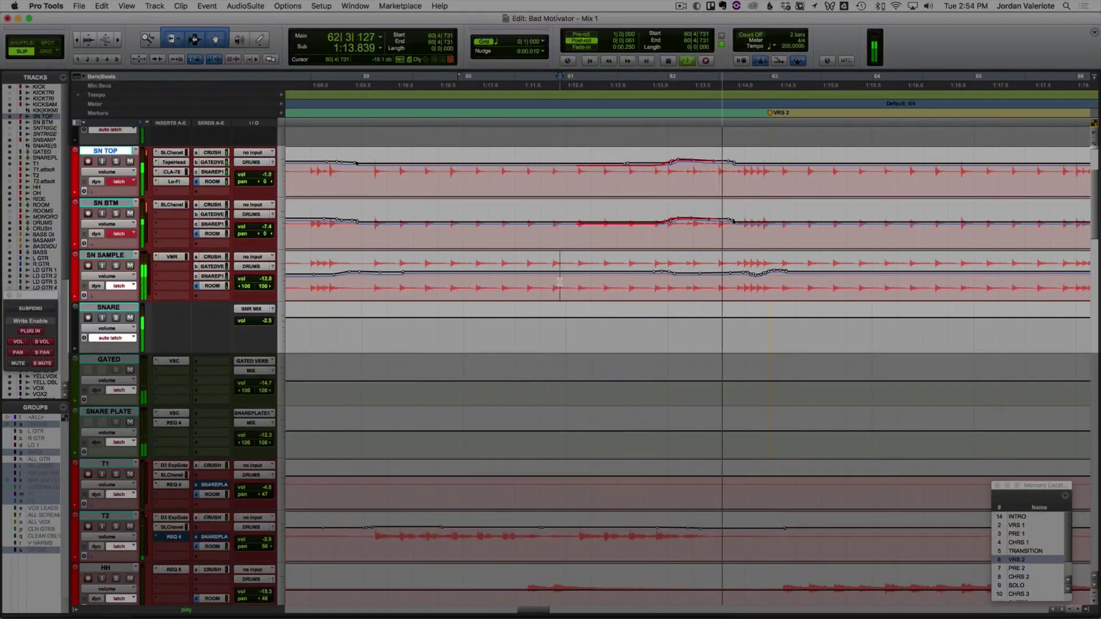
pyautogui.press('space')
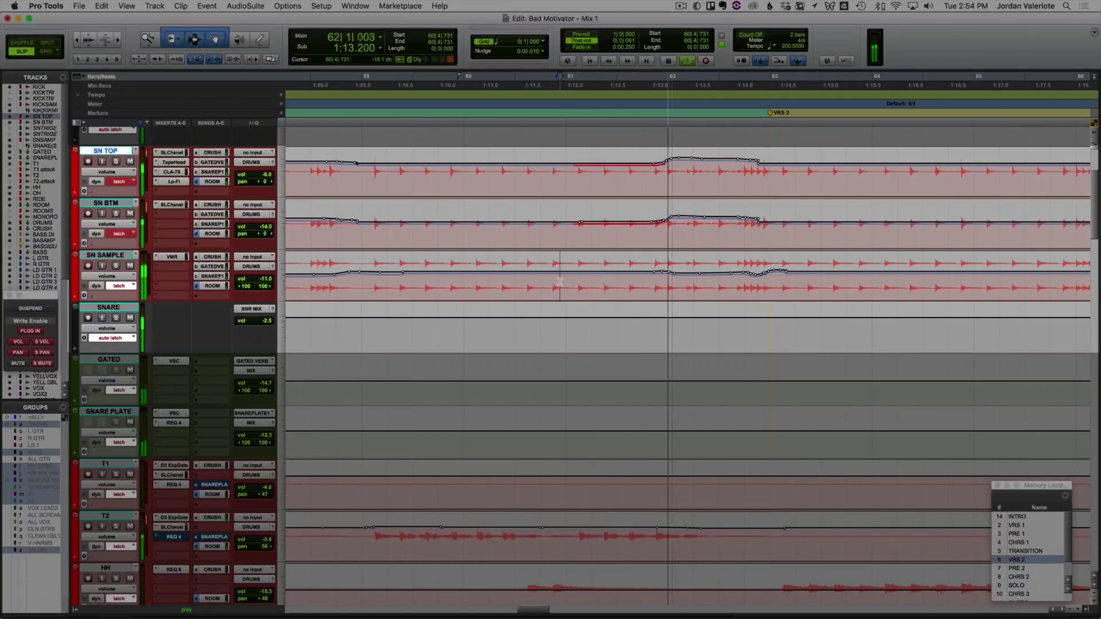
pyautogui.press('space')
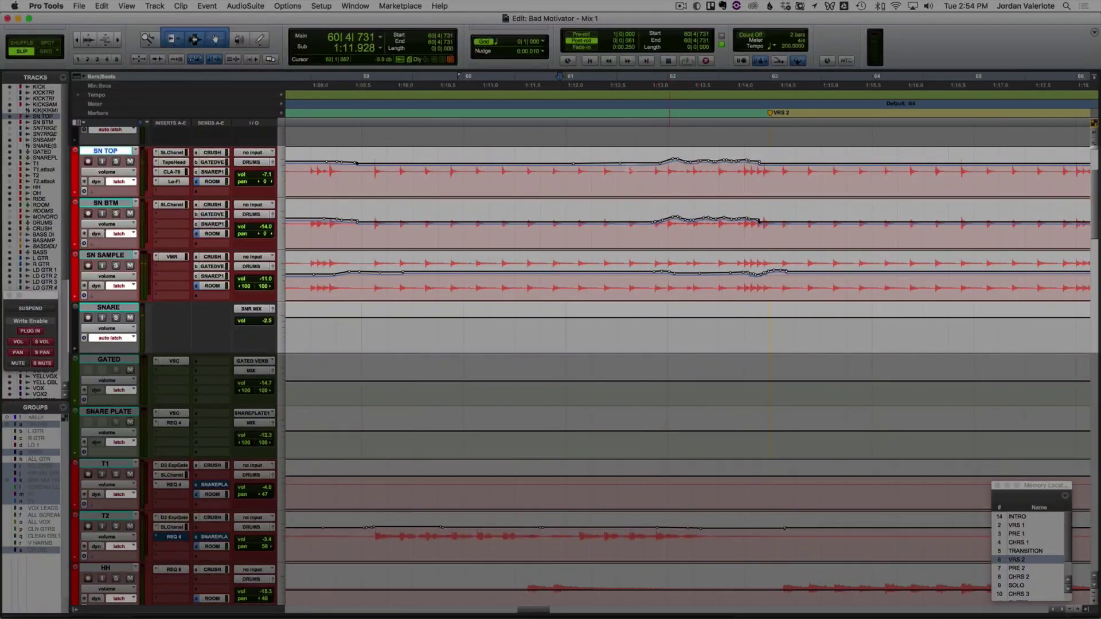
pyautogui.press('space')
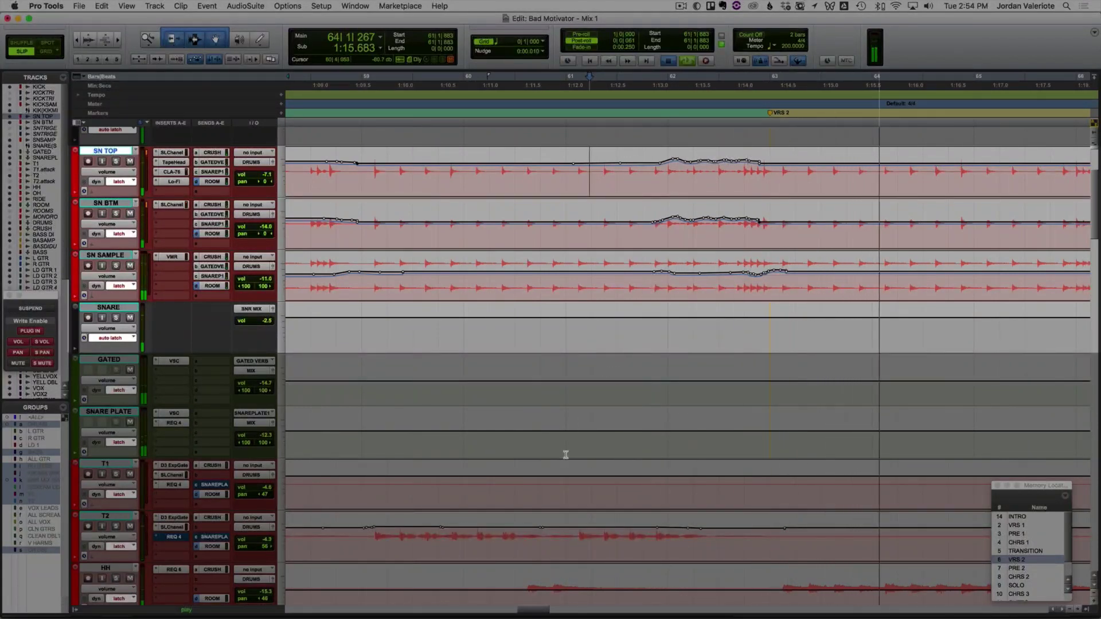
# Step: On the VRS 2 snare roll starting at bar 66, dip SN SAMPLE and lift SN TOP and SN BTM
pyautogui.press('space')
pyautogui.press('space')
pyautogui.hscroll(4, 602, 417)
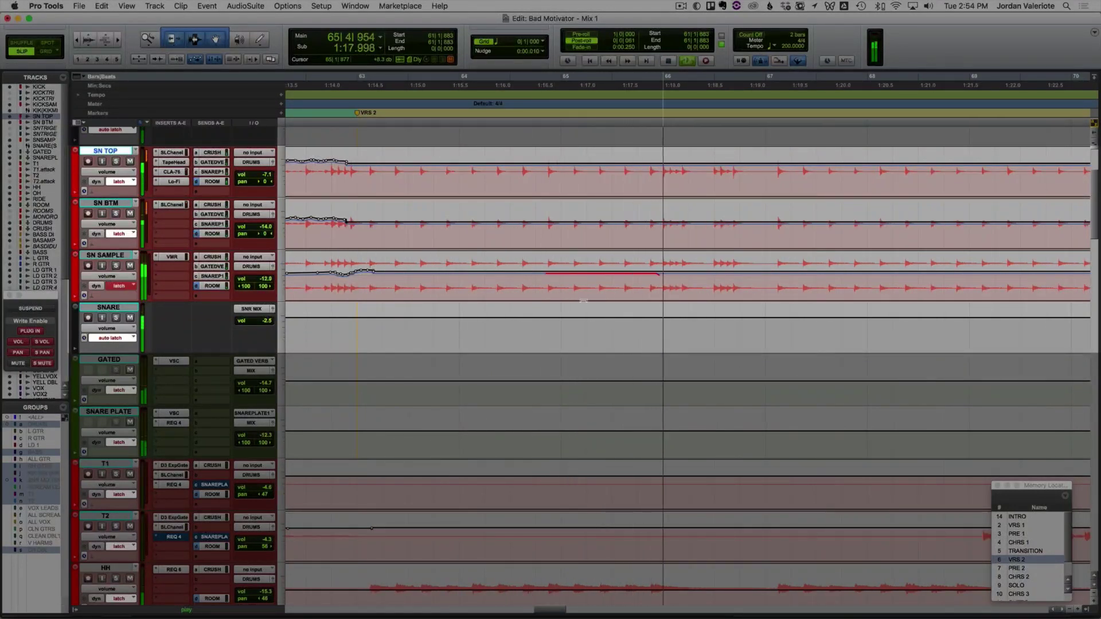
pyautogui.press('space')
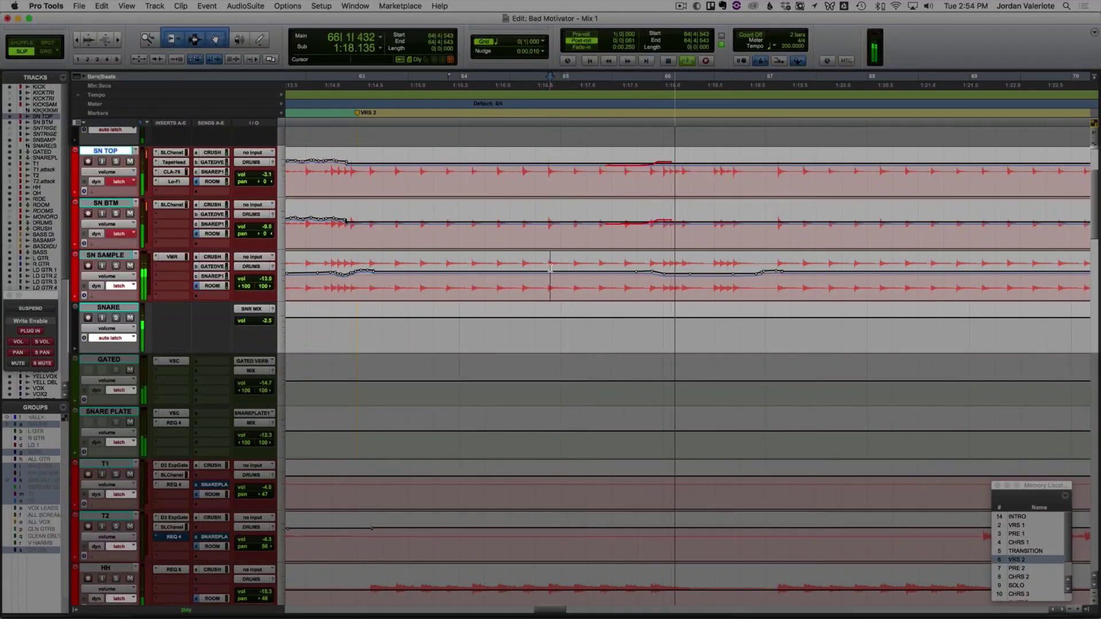
# Step: Ride the SNARE master level between bars 69 and 71, dipping it slightly just before bar 71
pyautogui.press('space')
pyautogui.press('space')
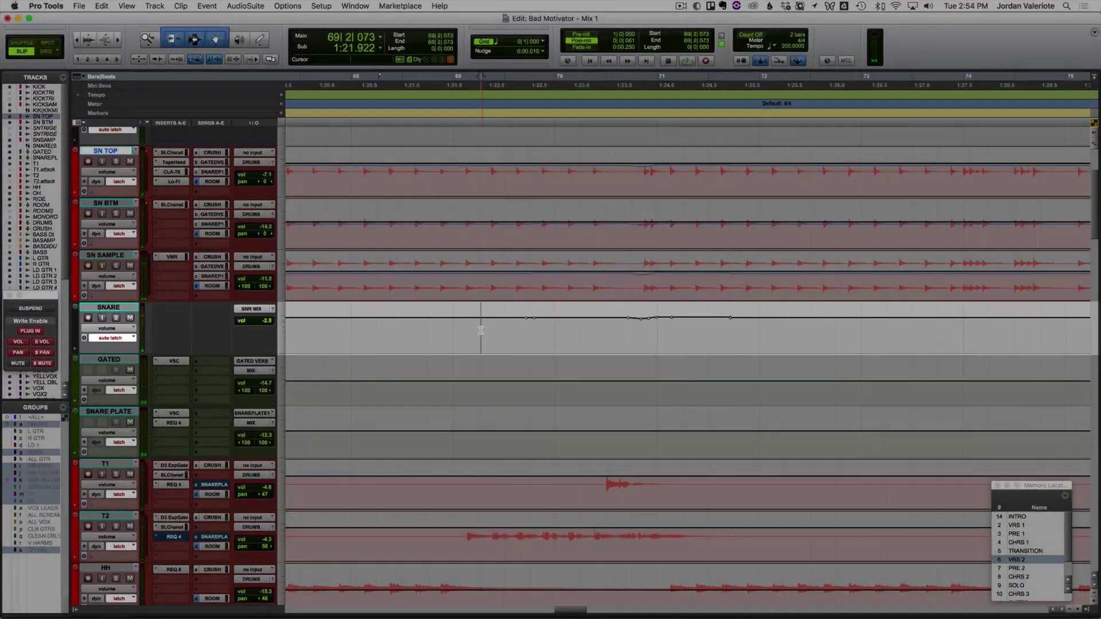
# Step: Ride the T1 and T2 tom volumes into bar 71, dipping T1 ahead of its hit and lifting the end of the T2 fill
pyautogui.click(433, 333)
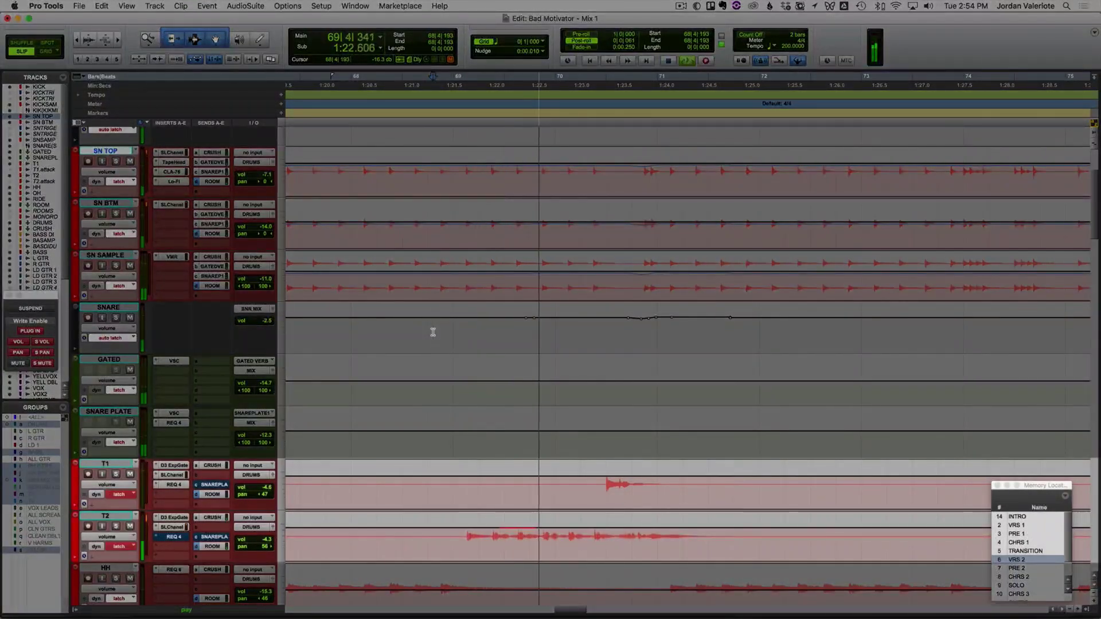
pyautogui.click(434, 332)
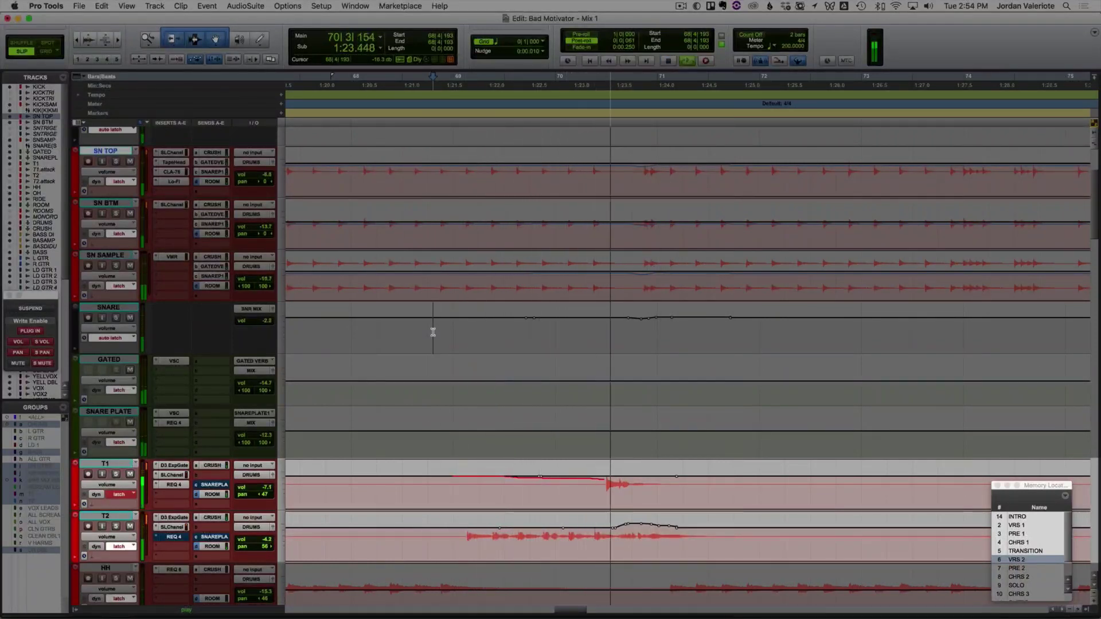
pyautogui.click(433, 332)
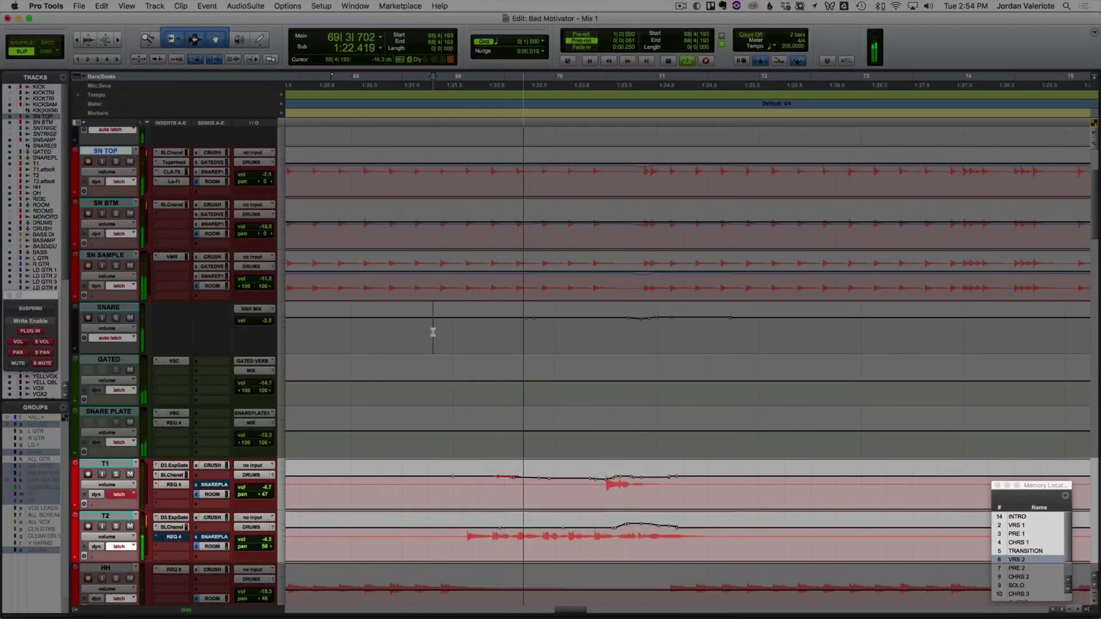
pyautogui.click(433, 333)
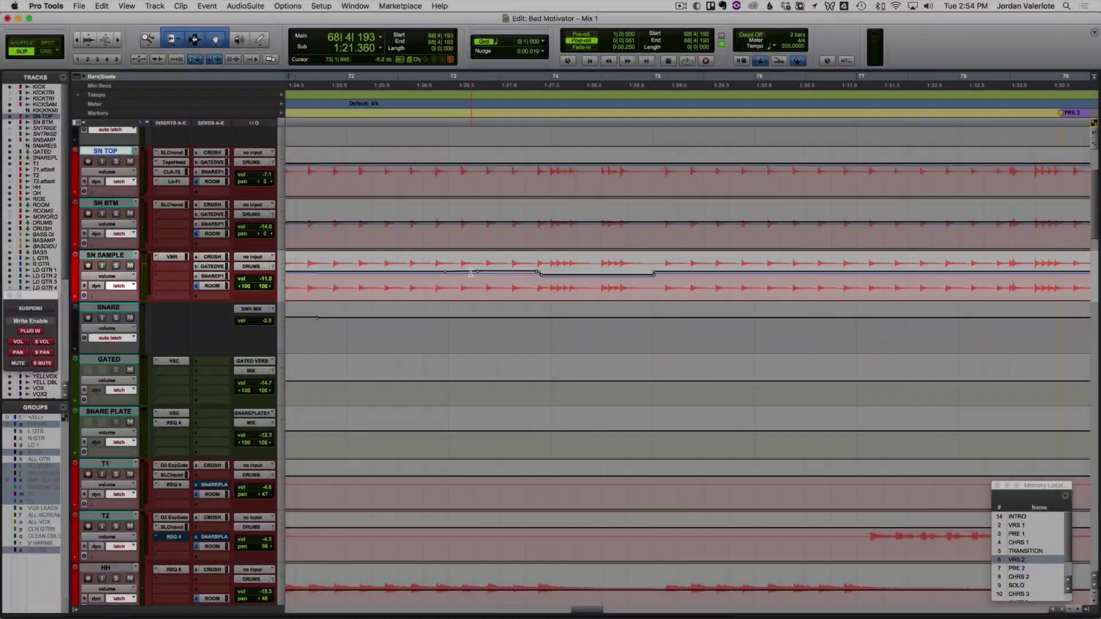
# Step: Continue from bar 73 and lift the SNARE master level through the snare fill just before PRE 2
pyautogui.click(470, 273)
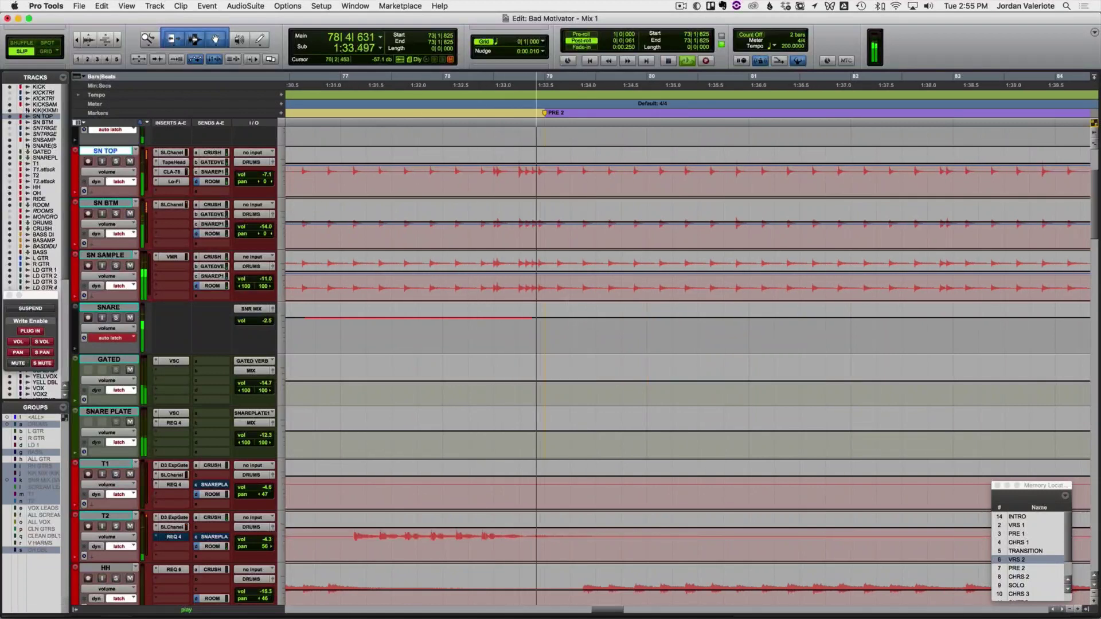
pyautogui.click(410, 345)
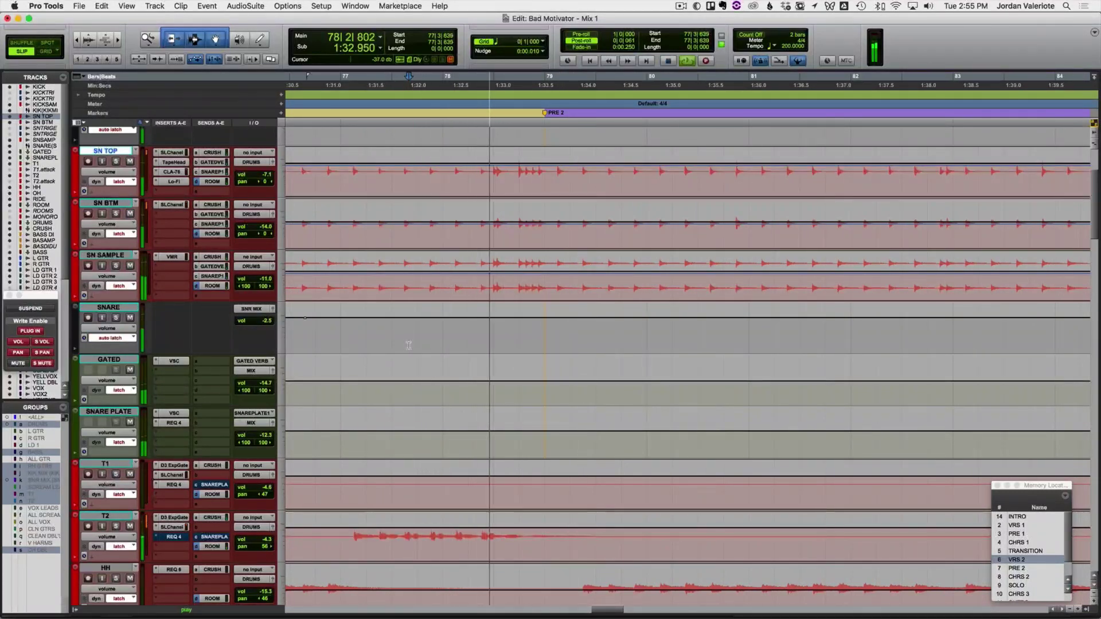
pyautogui.click(409, 344)
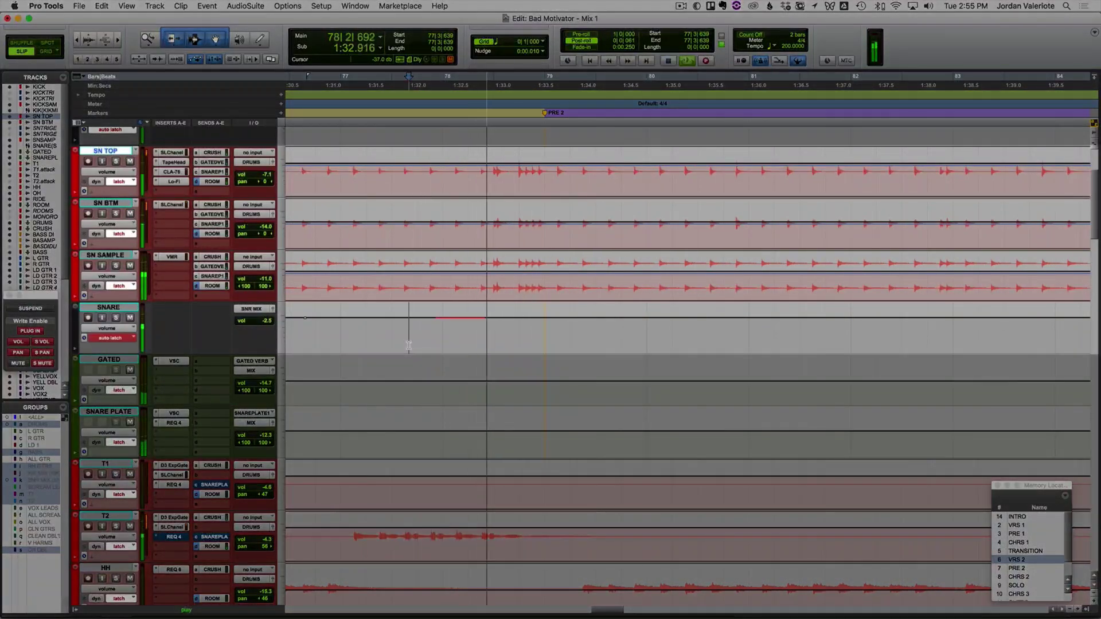
pyautogui.click(408, 345)
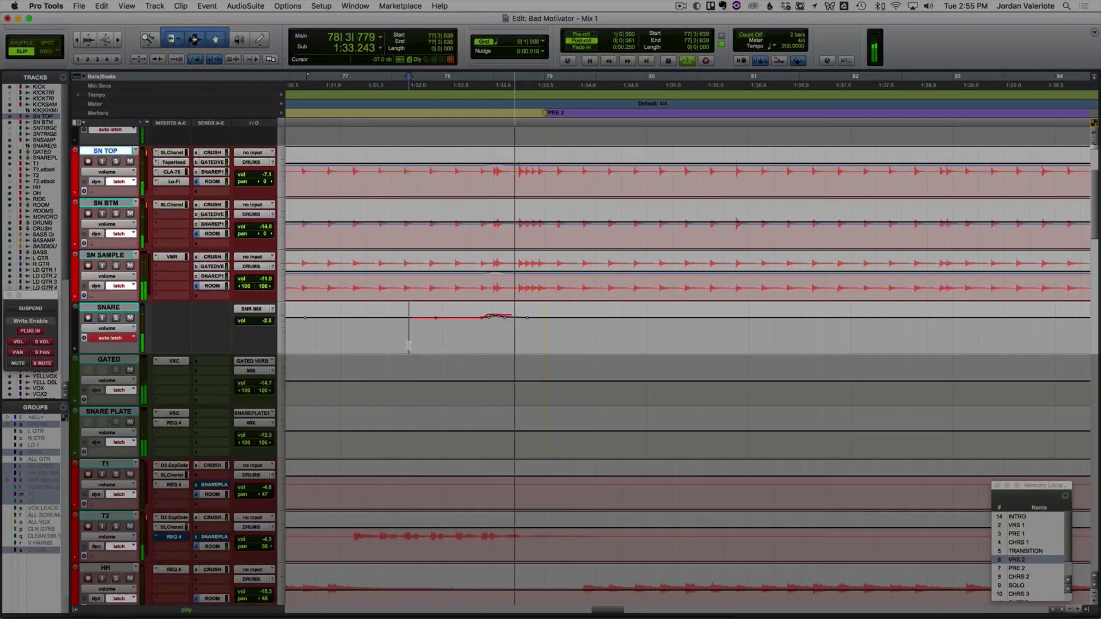
pyautogui.click(409, 344)
pyautogui.click(409, 345)
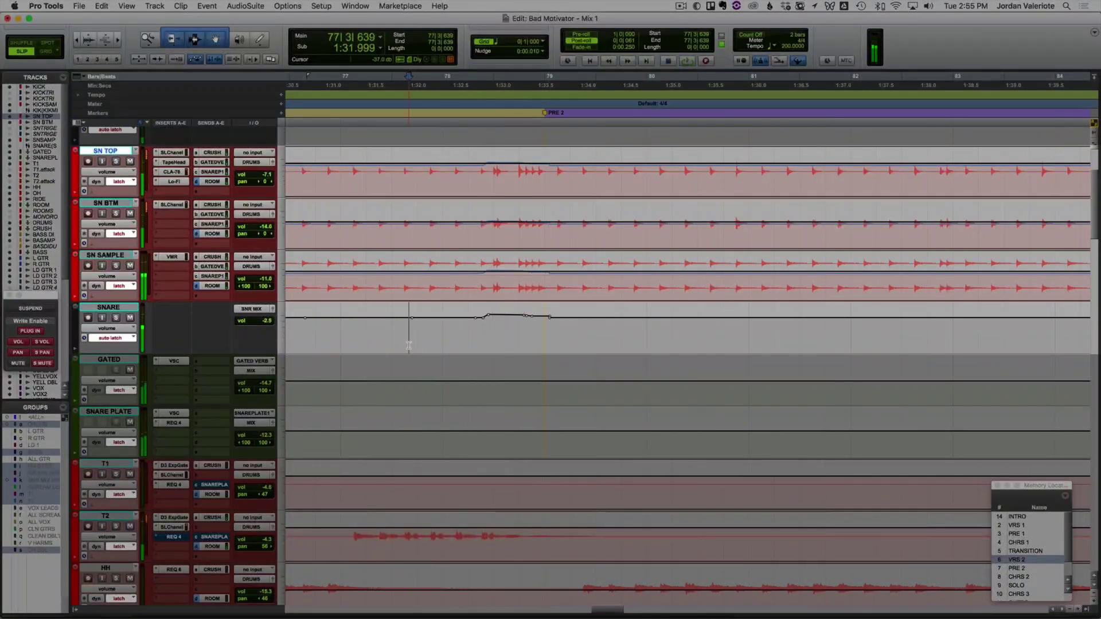
# Step: Ride SN SAMPLE, SN TOP and SN BTM through the fill into PRE 2, dipping before the marker and lifting at it
pyautogui.click(409, 345)
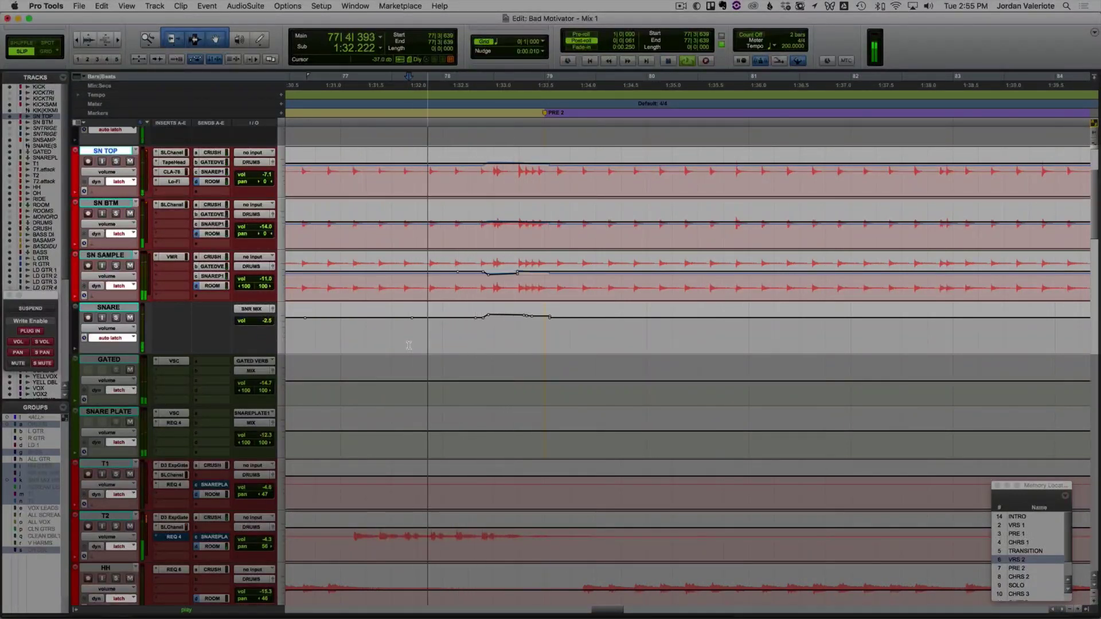
pyautogui.click(409, 345)
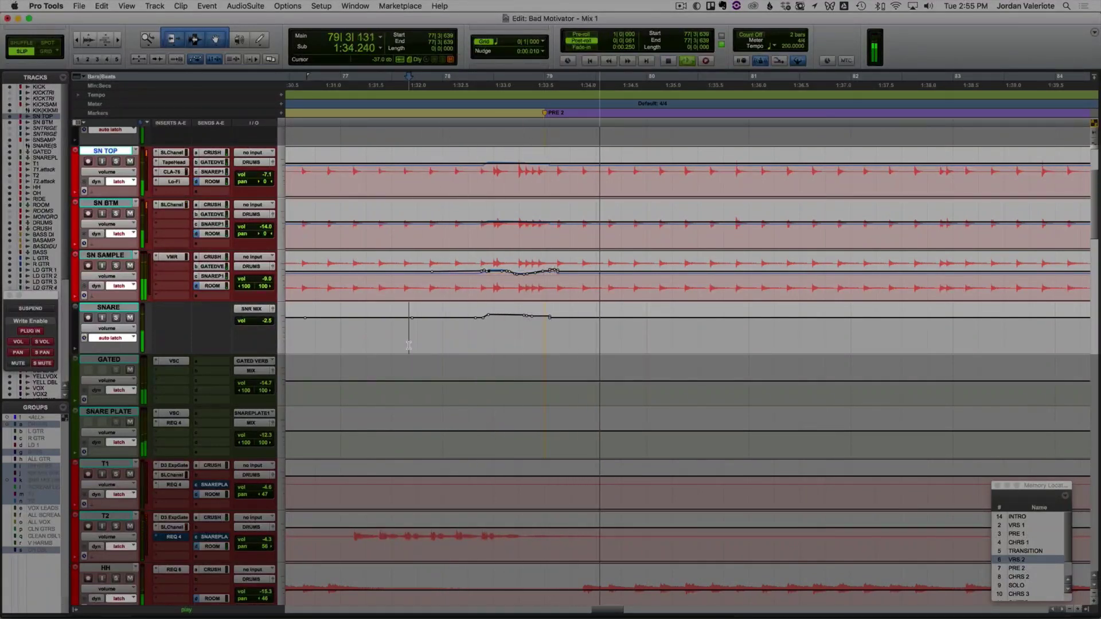
pyautogui.click(409, 344)
pyautogui.press('space')
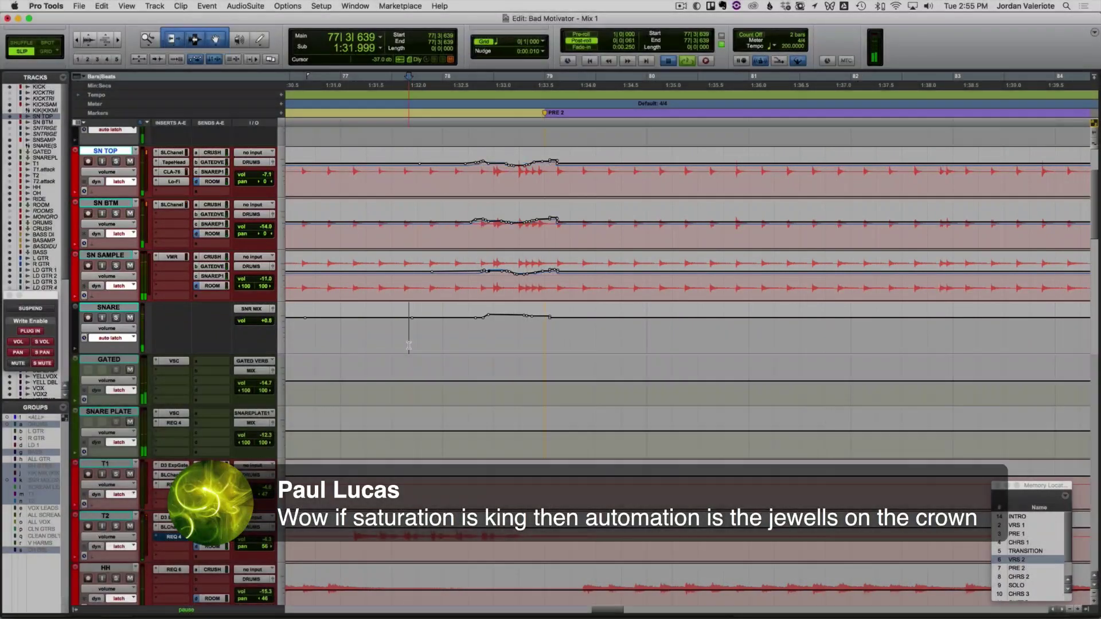
pyautogui.click(409, 344)
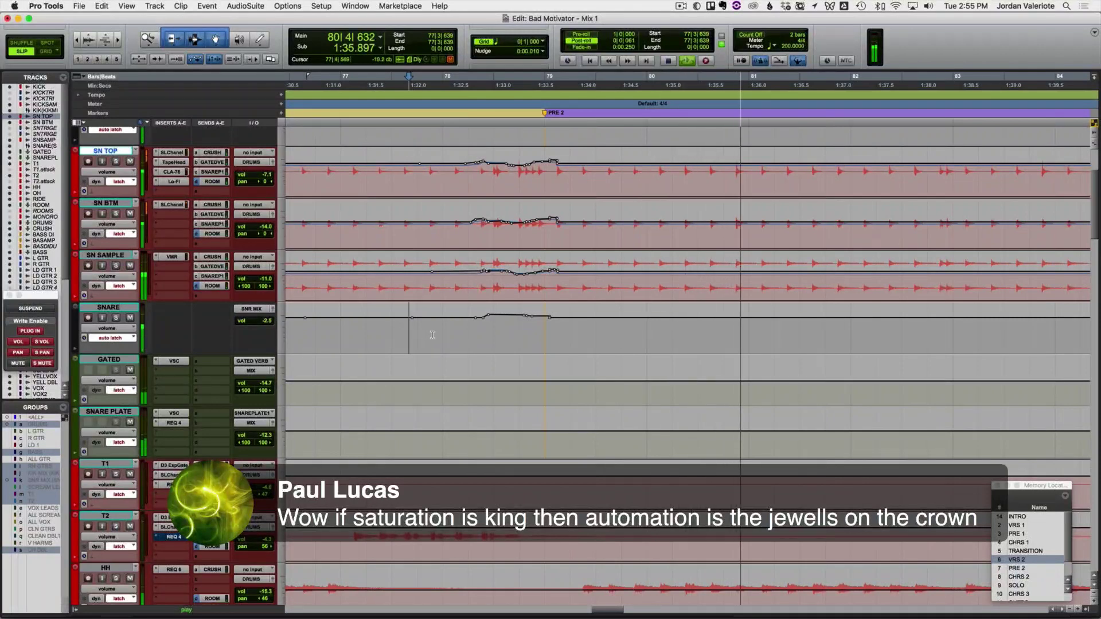
# Step: Continue into PRE 2 and ride the SNARE master from bar 82, dipping it slightly just before bar 83
pyautogui.press('space')
pyautogui.press('space')
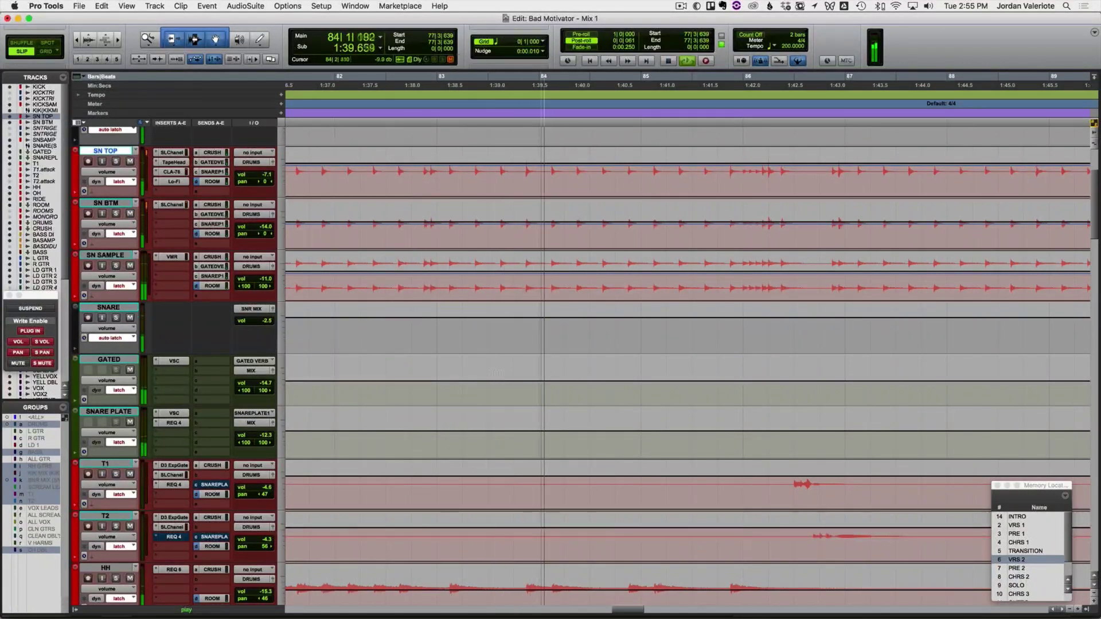
pyautogui.press('space')
pyautogui.click(295, 333)
pyautogui.press('space')
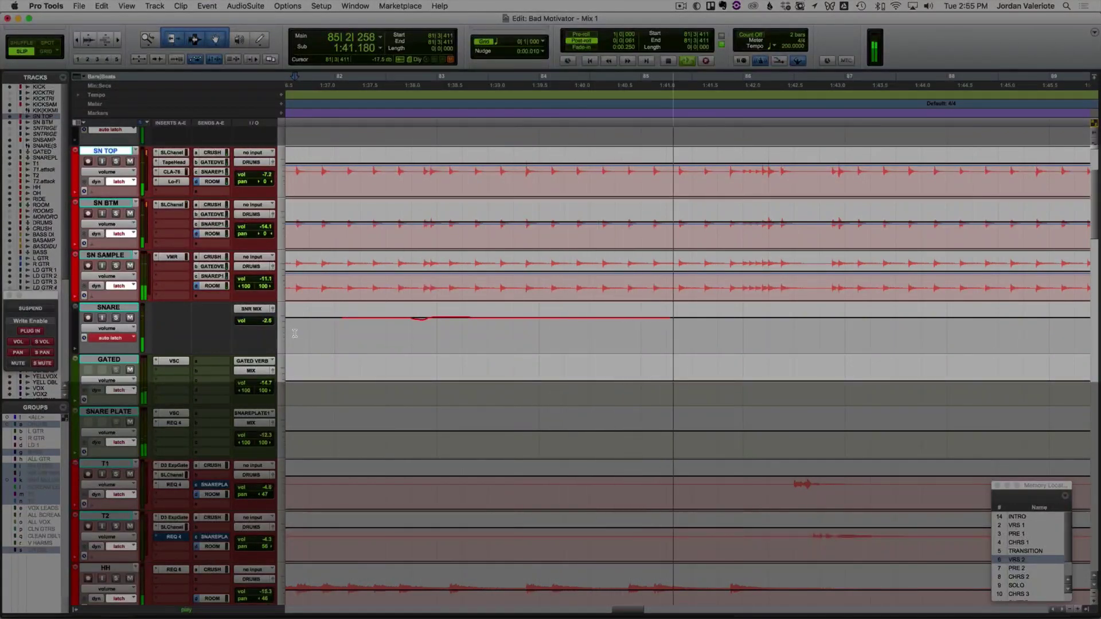
# Step: On the snare roll at bar 86, dip SN SAMPLE and lift SN TOP and SN BTM
pyautogui.press('space')
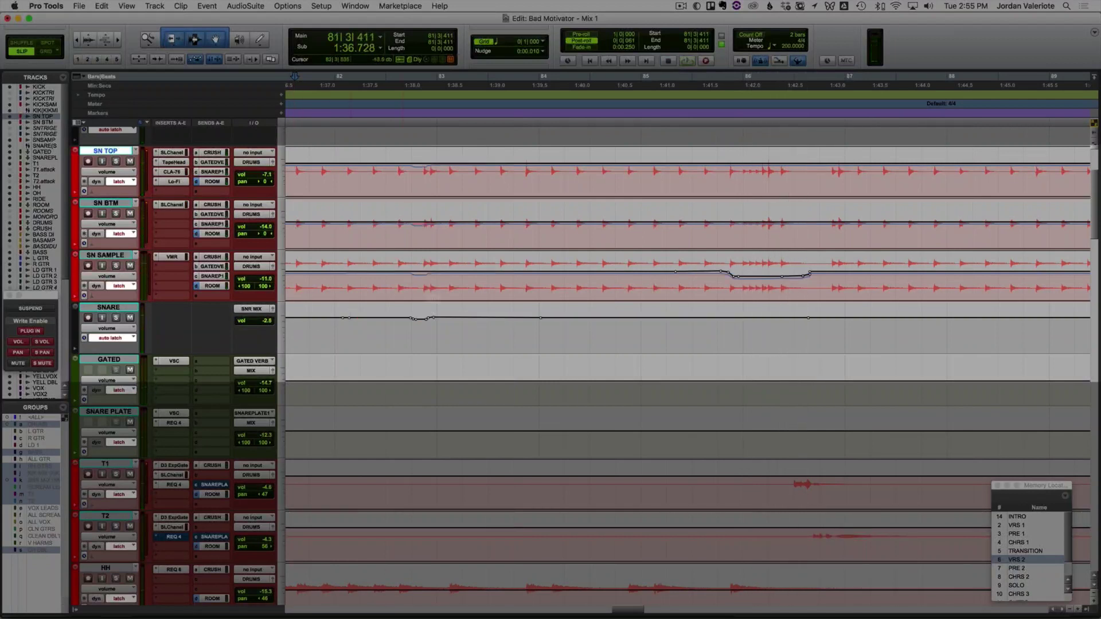
pyautogui.press('space')
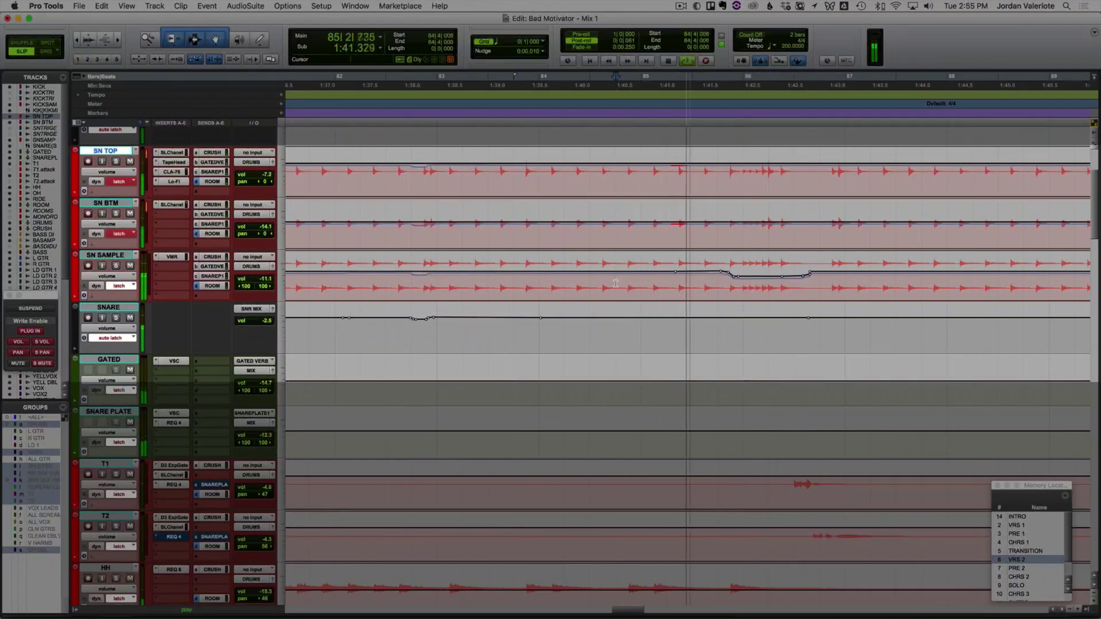
pyautogui.press('space')
pyautogui.press('space')
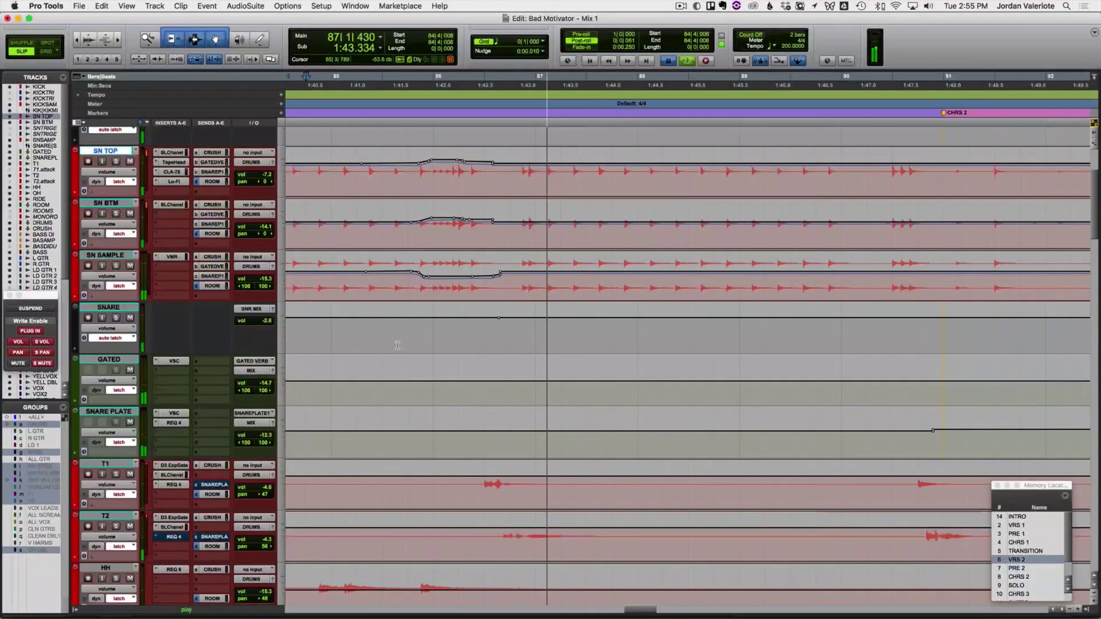
# Step: Lift the T2 tom volume between bars 86 and 87, rewriting the pass until the rise starts earlier and fades back smoothly
pyautogui.click(397, 345)
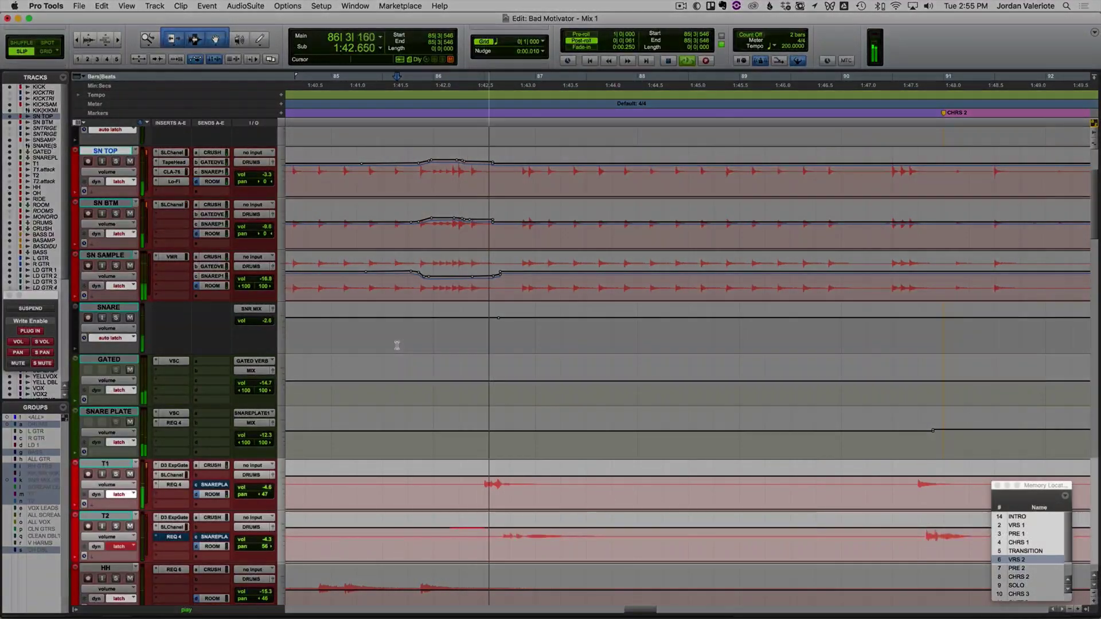
pyautogui.press('space')
pyautogui.press('space')
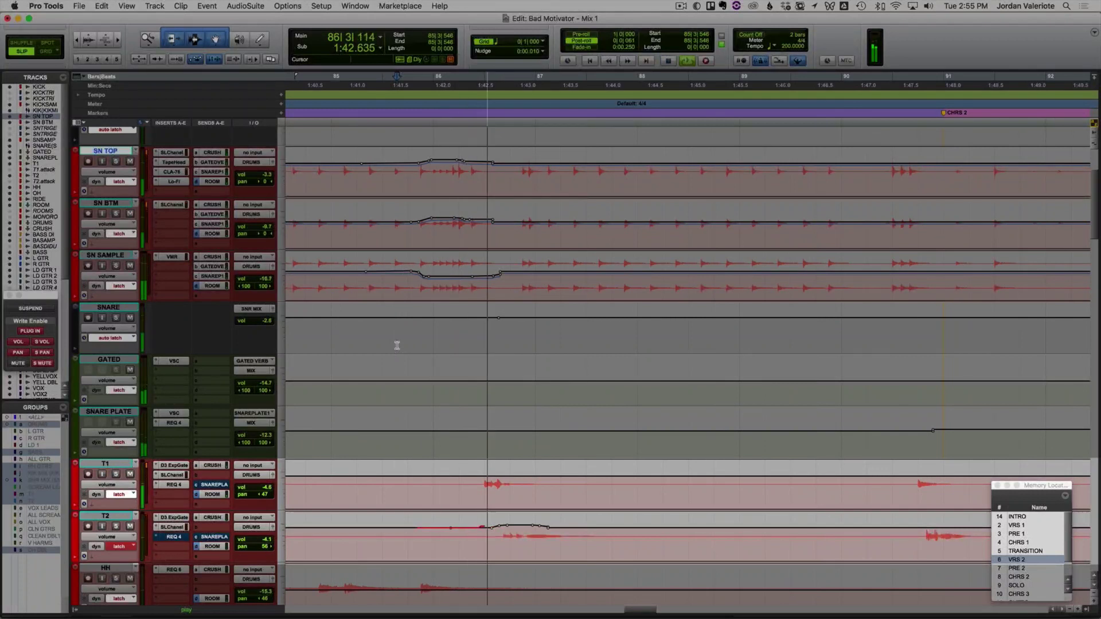
pyautogui.press('space')
pyautogui.press('space')
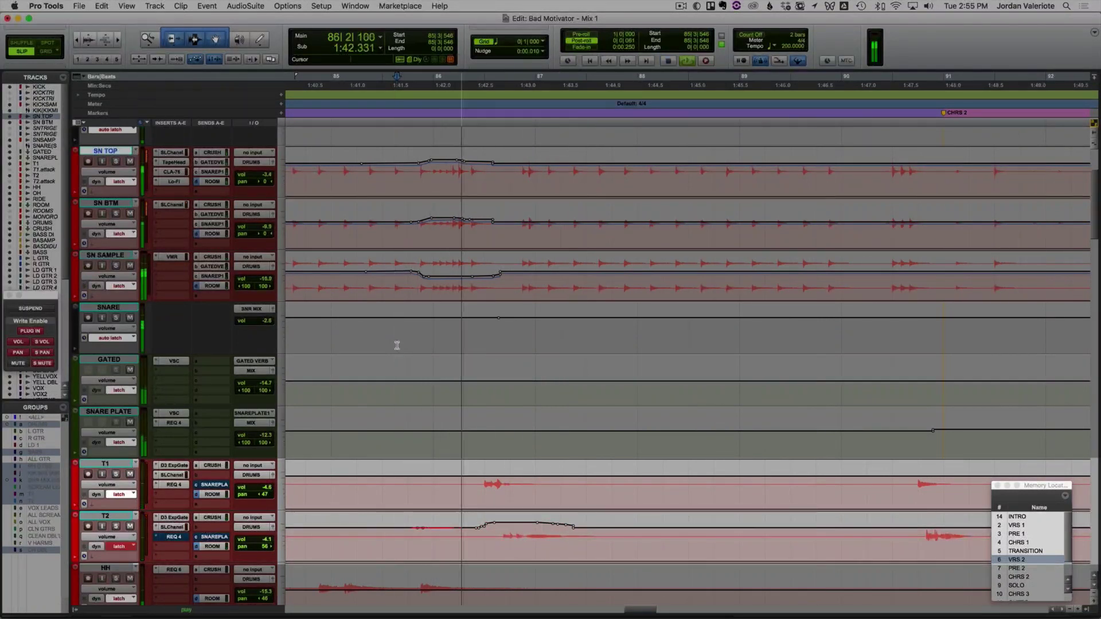
pyautogui.press('space')
pyautogui.press('space')
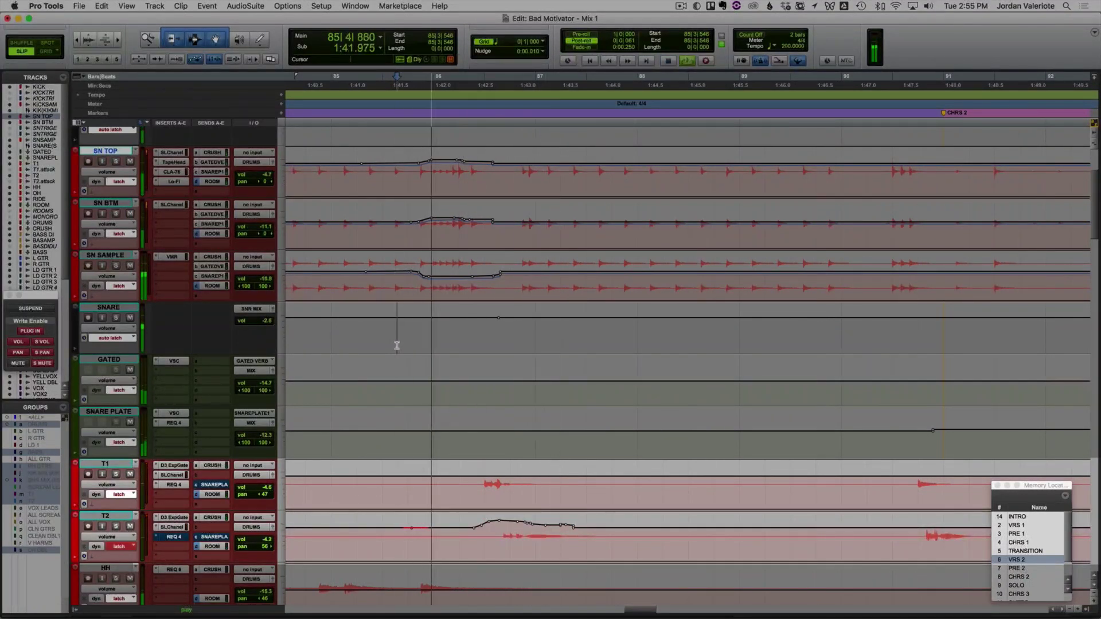
pyautogui.press('space')
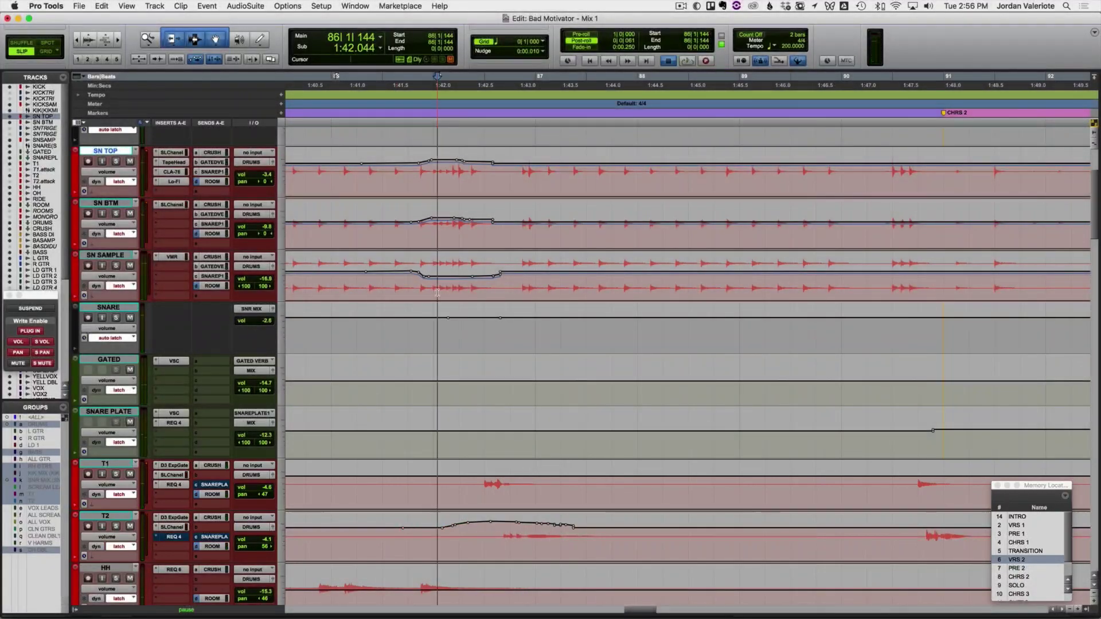
# Step: Ride the SNARE master from bar 86 to CHRS 2, dipping it slightly before bar 87 and lifting the fill in bar 90
pyautogui.press('space')
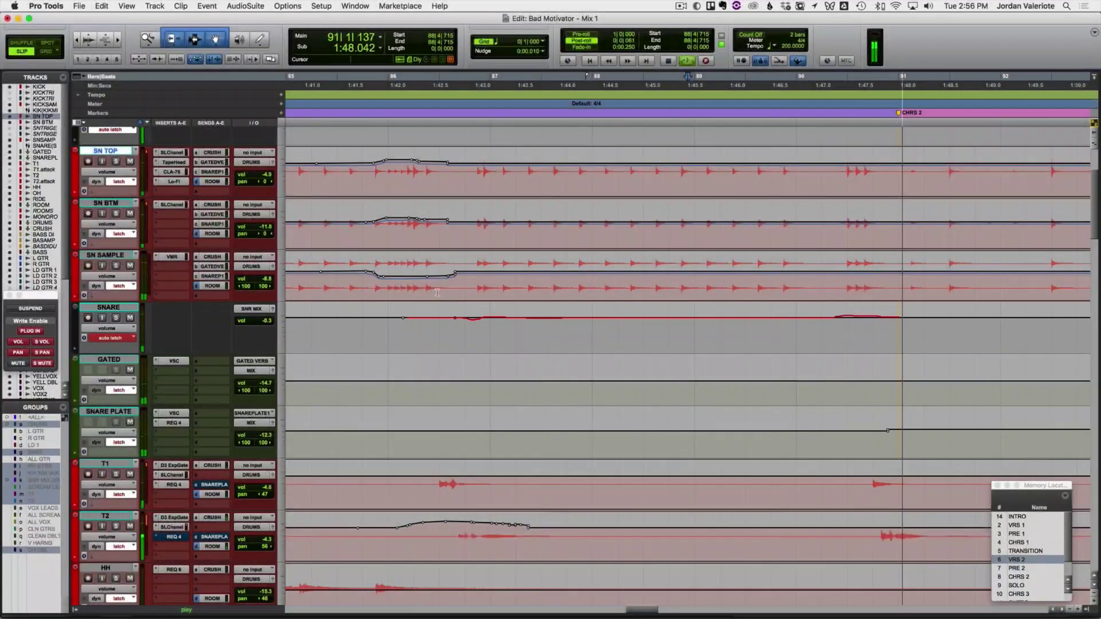
pyautogui.press('space')
pyautogui.moveTo(423, 326); pyautogui.dragTo(448, 325)
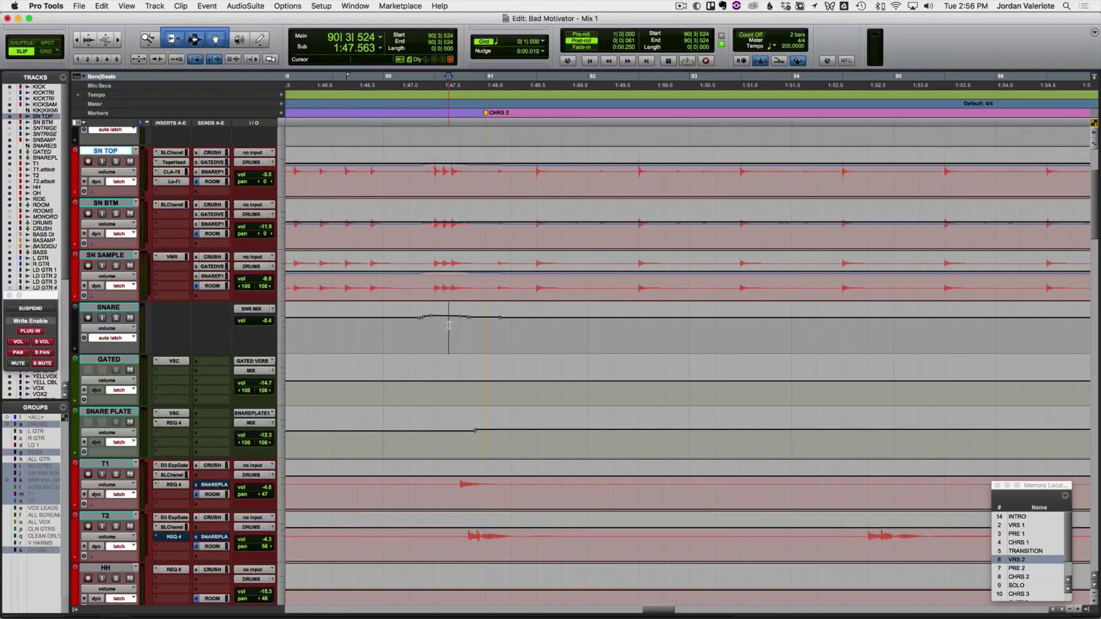
pyautogui.moveTo(409, 339); pyautogui.dragTo(461, 339)
pyautogui.click(461, 339)
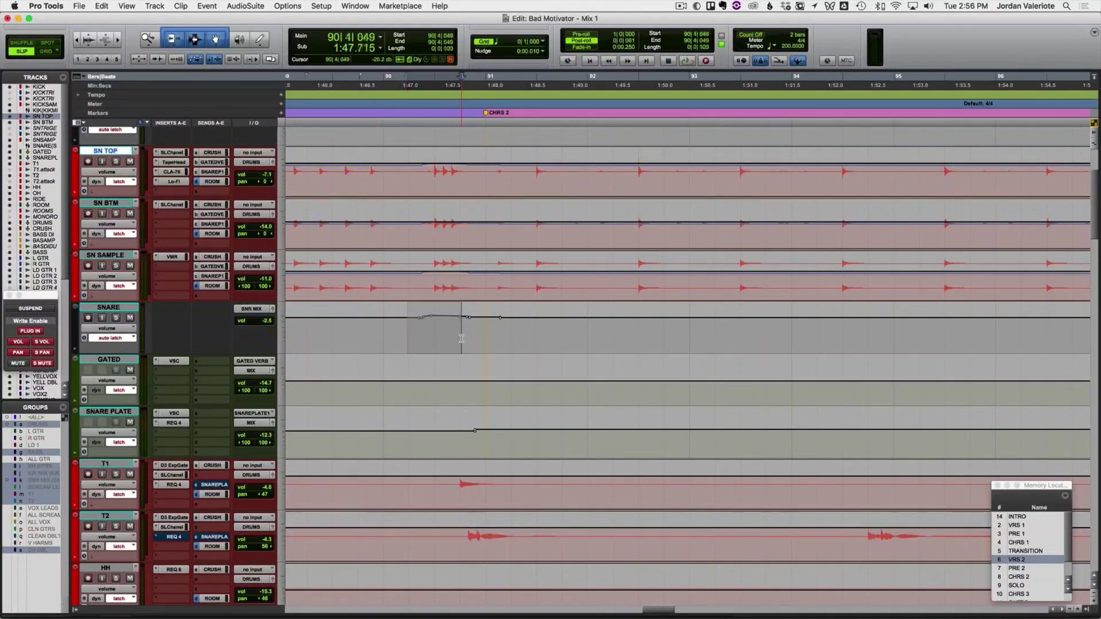
pyautogui.press('space')
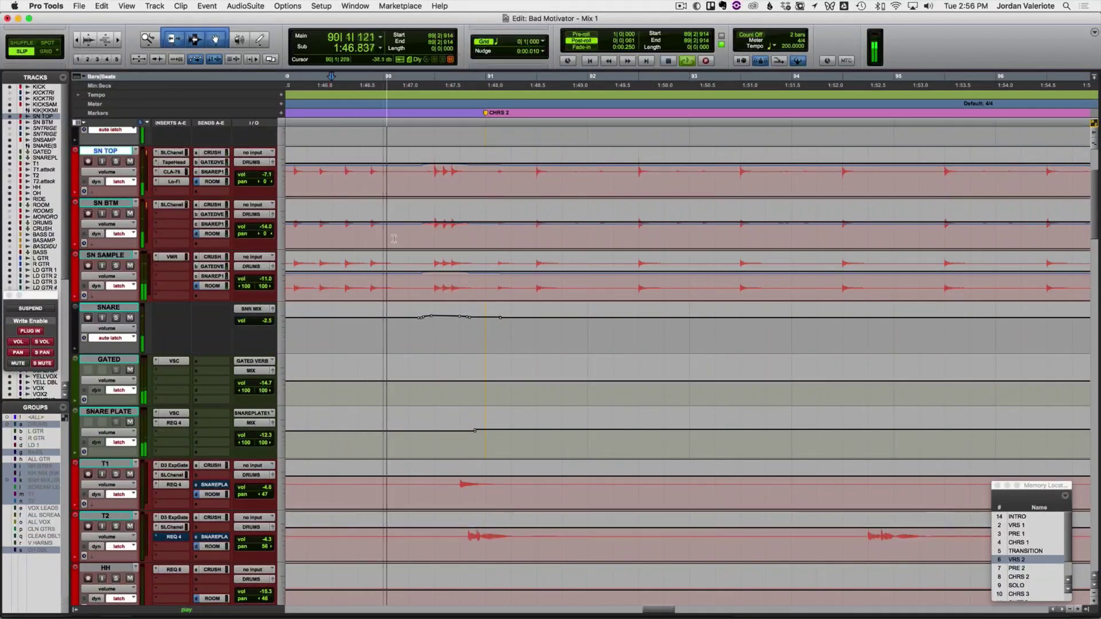
# Step: Raise SN TOP and SN BTM together by about 2.5 dB over the short section just before the bar 90 snare fill
pyautogui.press('space')
pyautogui.click(450, 182)
pyautogui.press('t')
pyautogui.press('t')
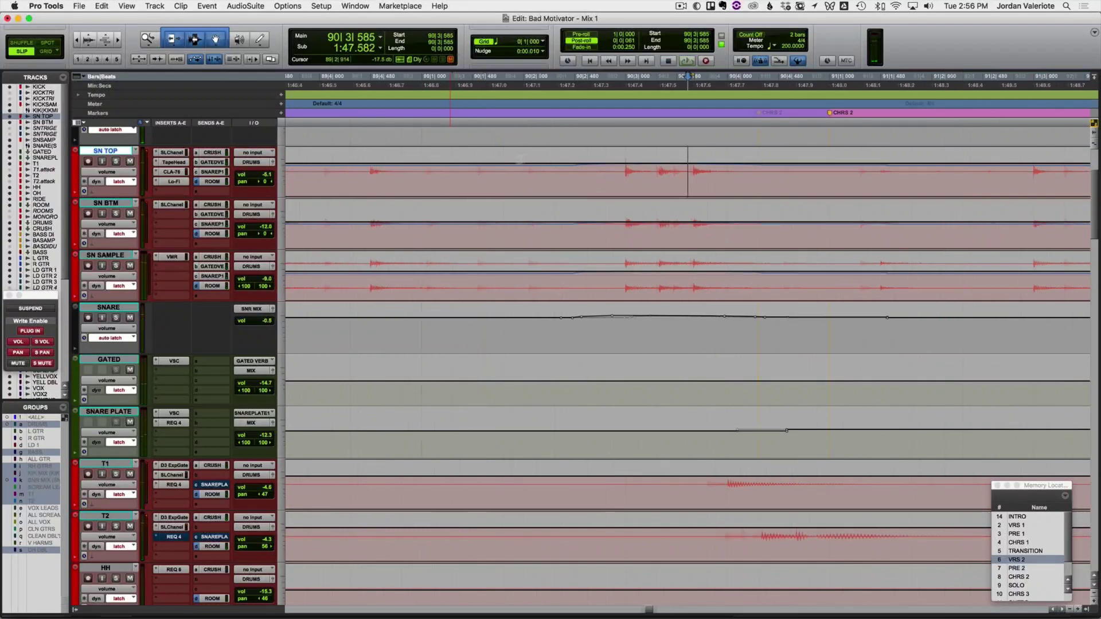
pyautogui.moveTo(601, 195); pyautogui.dragTo(616, 209)
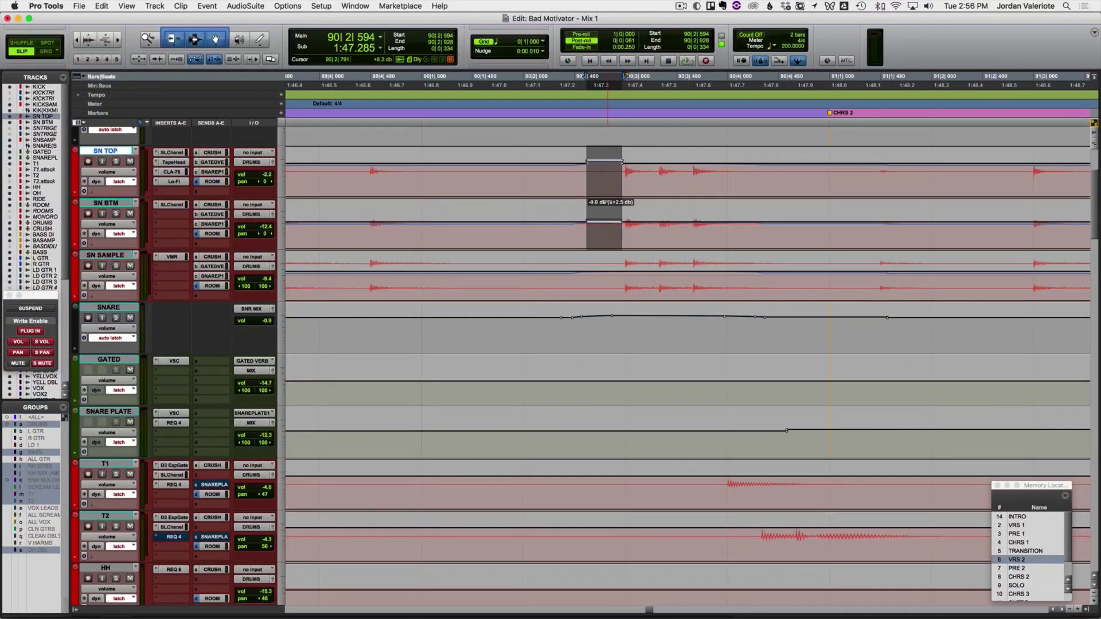
# Step: Push the raised SN BTM and SN TOP section before the bar 90 fill a little higher, checking it with playback
pyautogui.click(381, 239)
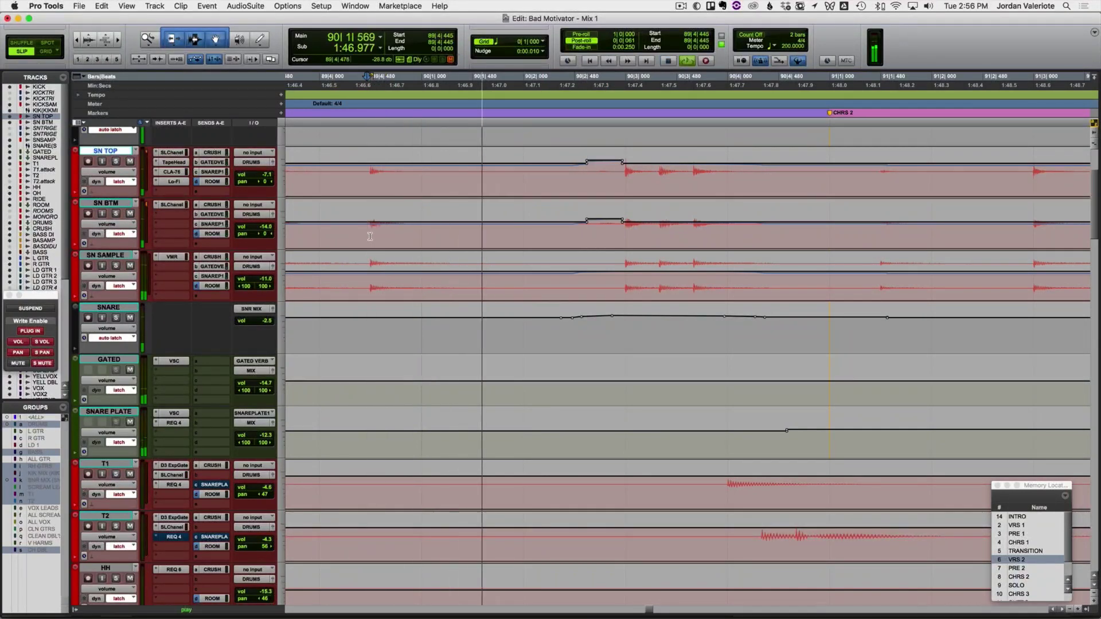
pyautogui.press('space')
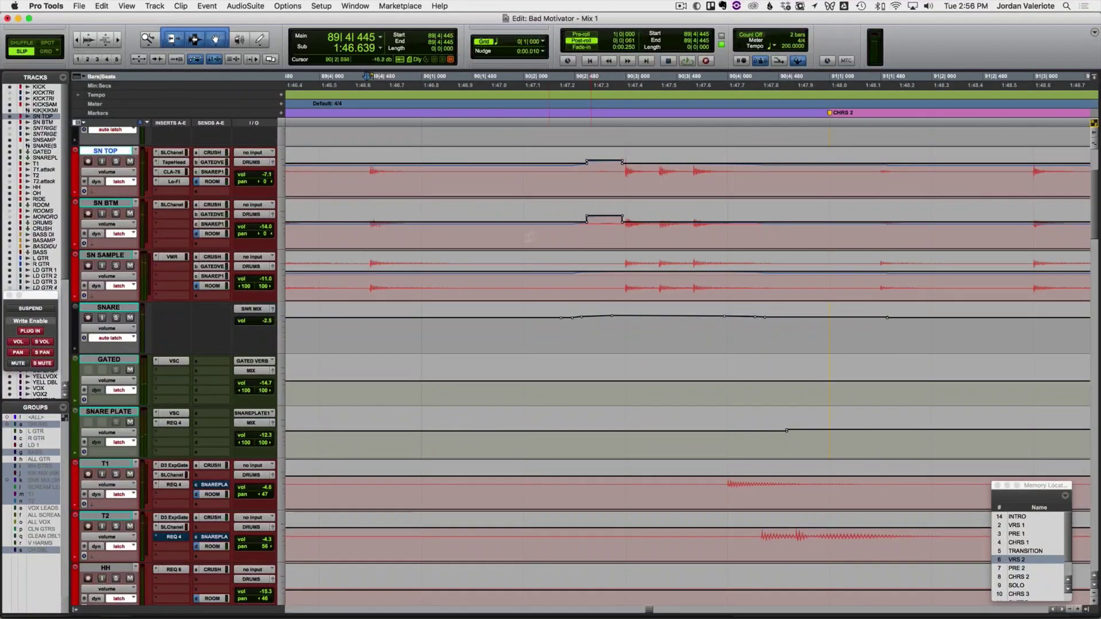
pyautogui.press('space')
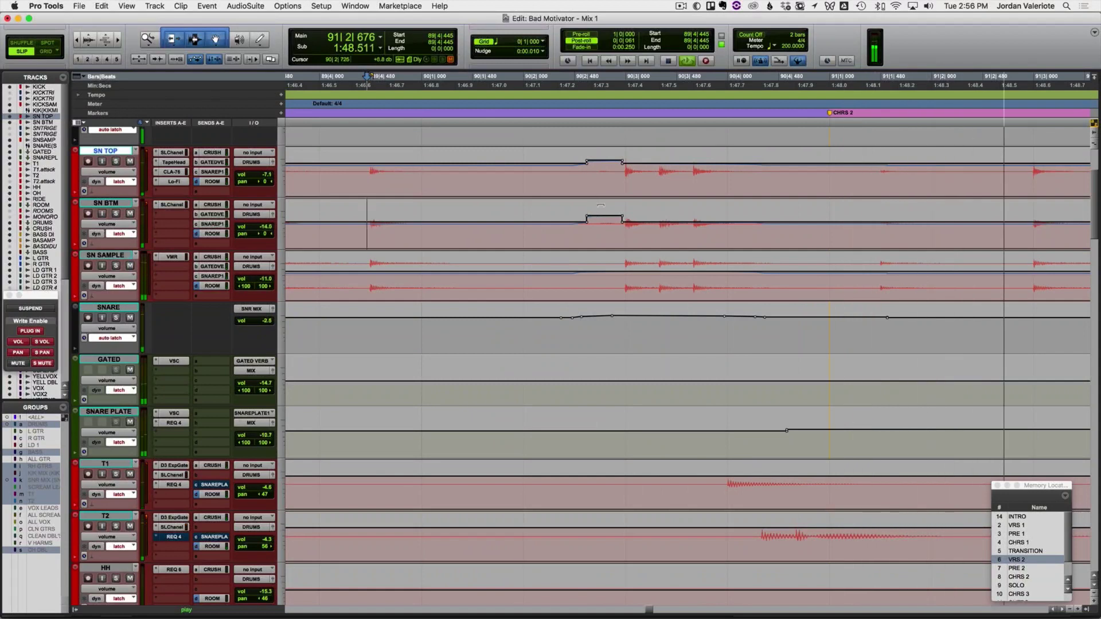
pyautogui.press('space')
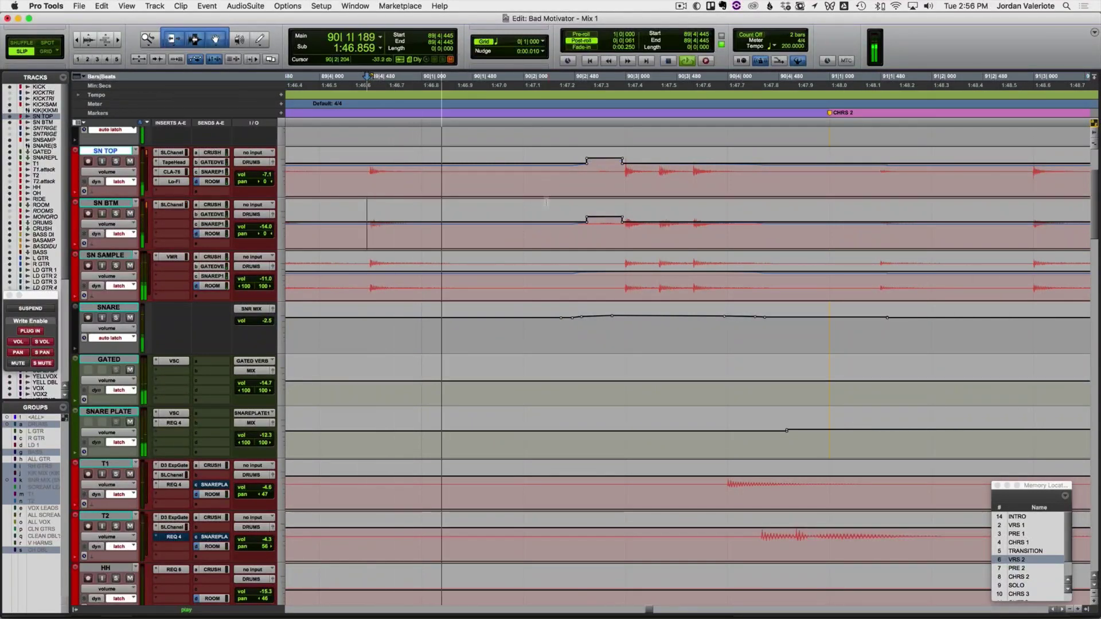
# Step: Lift the T1 tom volume slightly from about bar 90 beat 3 into CHRS 2
pyautogui.press('r')
pyautogui.hscroll(3, 562, 297)
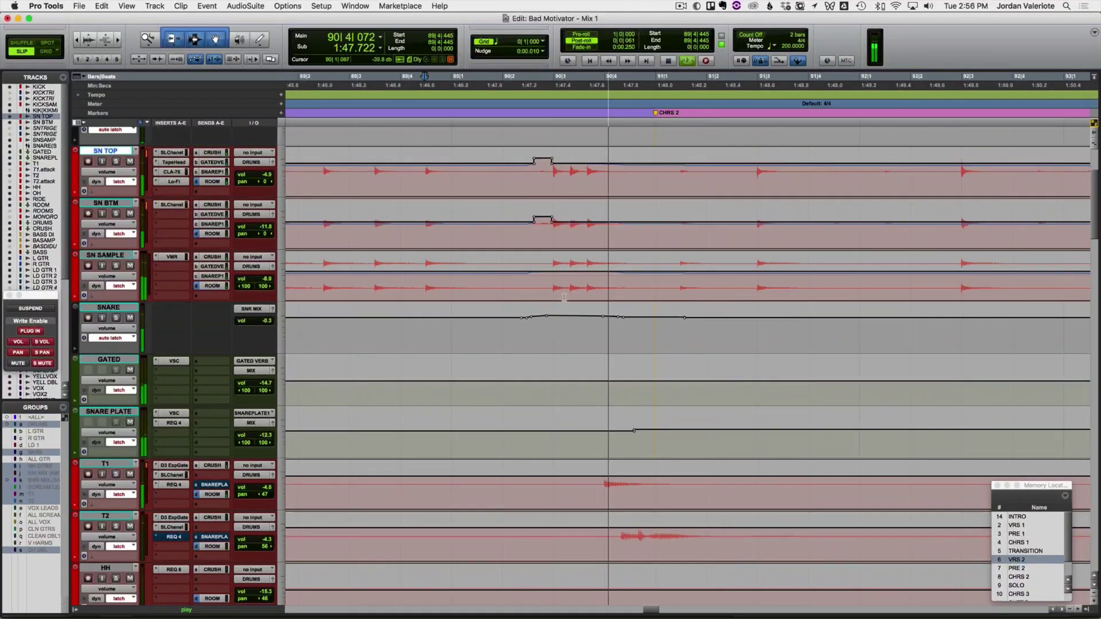
pyautogui.click(434, 482)
pyautogui.press('space')
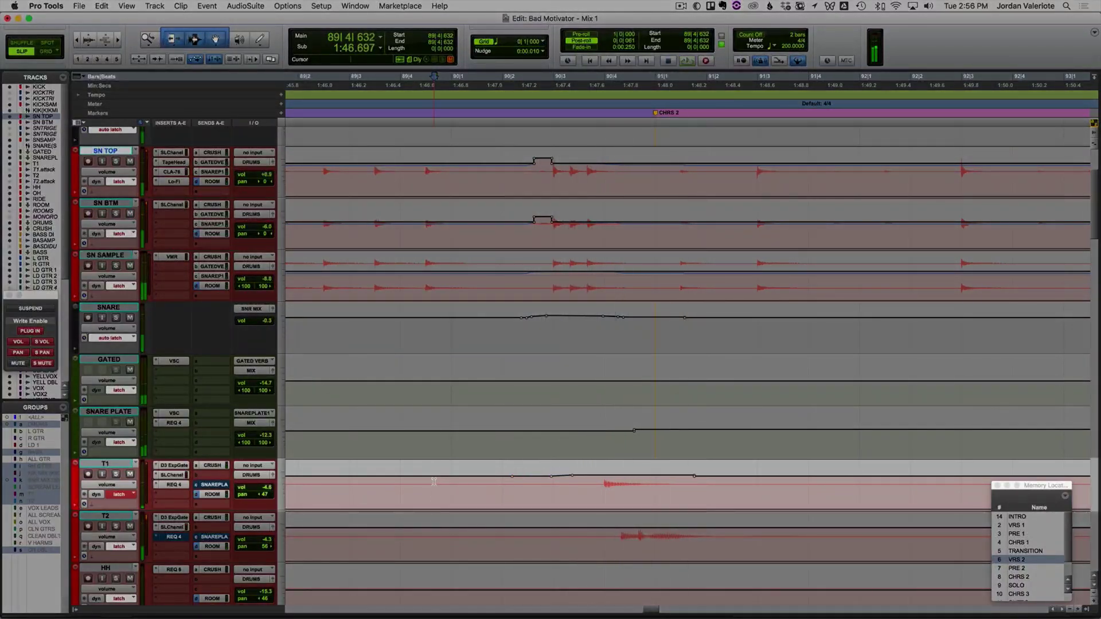
# Step: Rewrite the T1 volume lift as a longer, smoother rise from bar 89 beat 4 into CHRS 2, checking it with playback
pyautogui.press('space')
pyautogui.press('space')
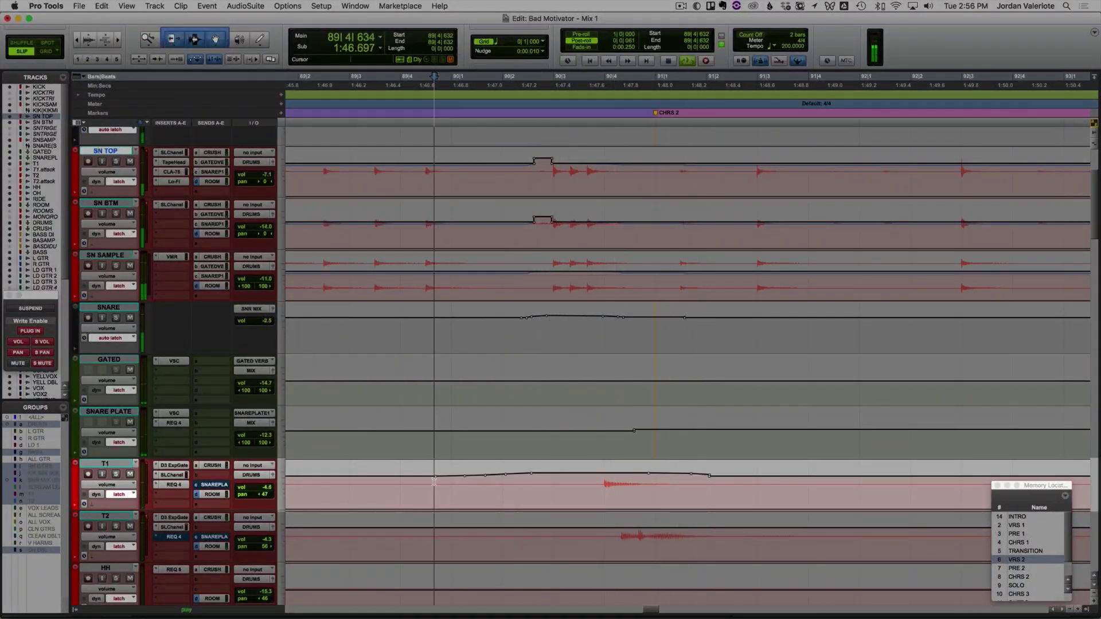
pyautogui.press('space')
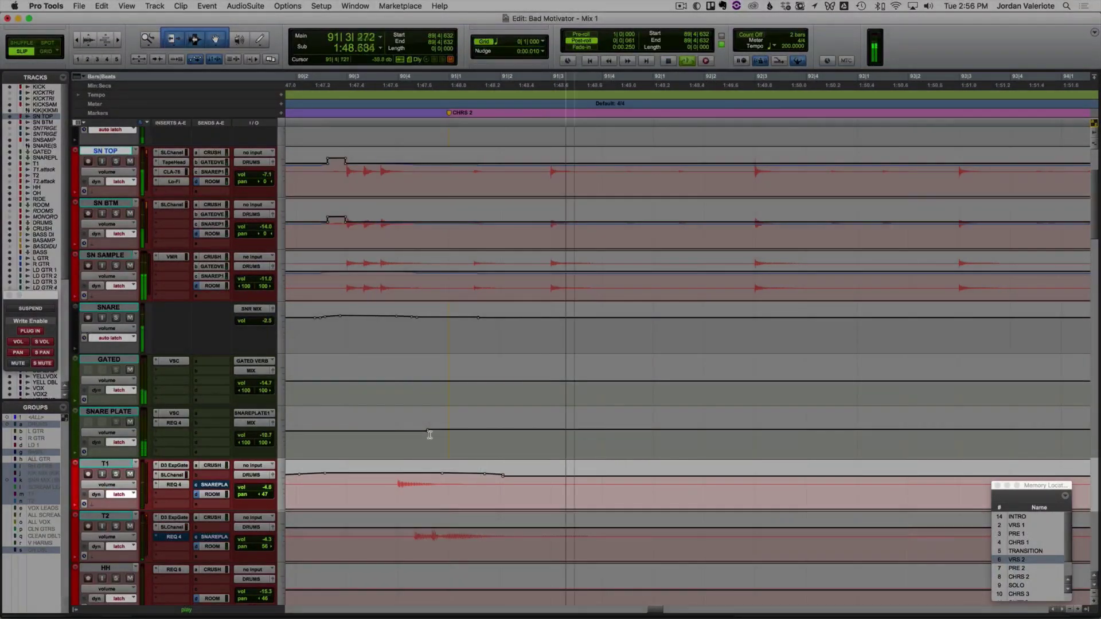
# Step: Ride the SNARE master through CHRS 2 up to about bar 100, alternating small lifts with dips
pyautogui.press('super+bracketleft')
pyautogui.click(445, 324)
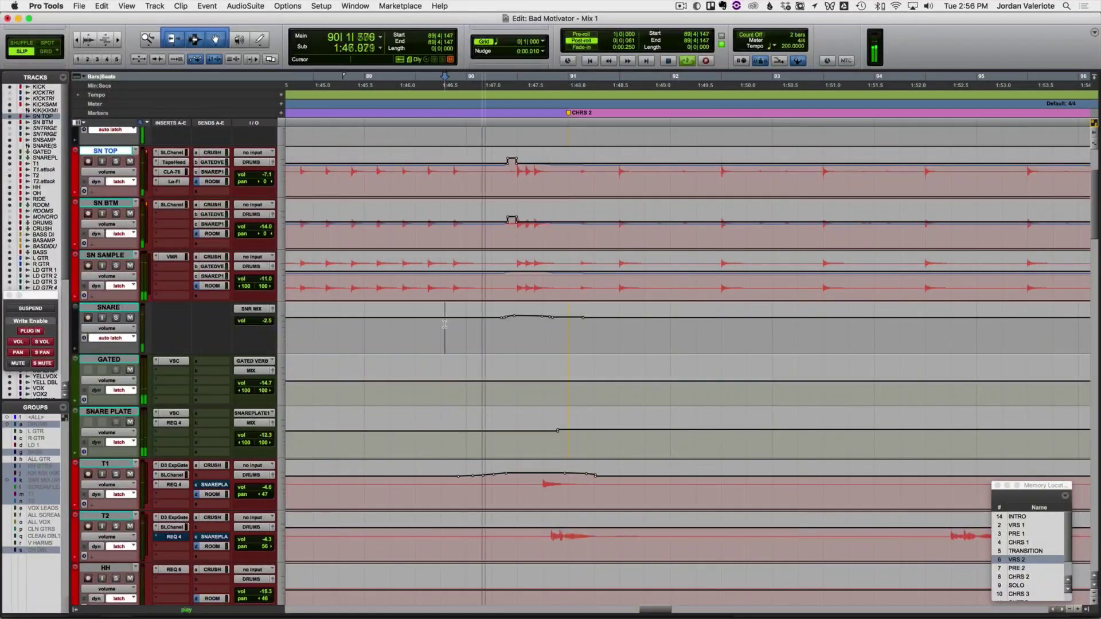
pyautogui.press('space')
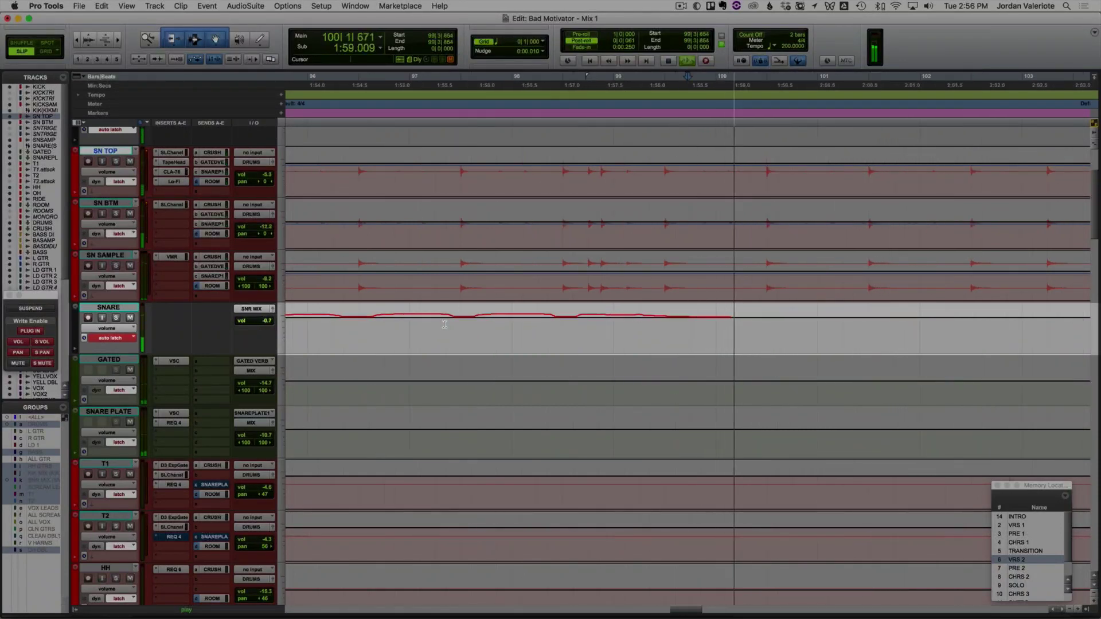
pyautogui.press('space')
# Step: Continue the SNARE ride from bar 97 beat 4 toward the SOLO, settling lower after bar 103 and dipping the bar 106 fill
pyautogui.click(503, 319)
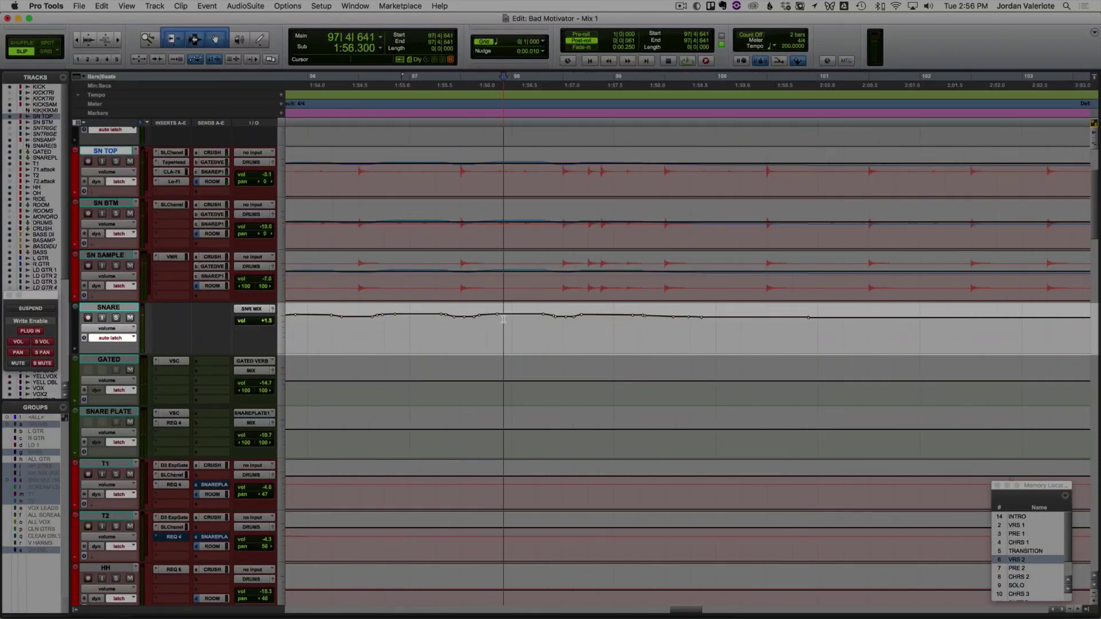
pyautogui.press('space')
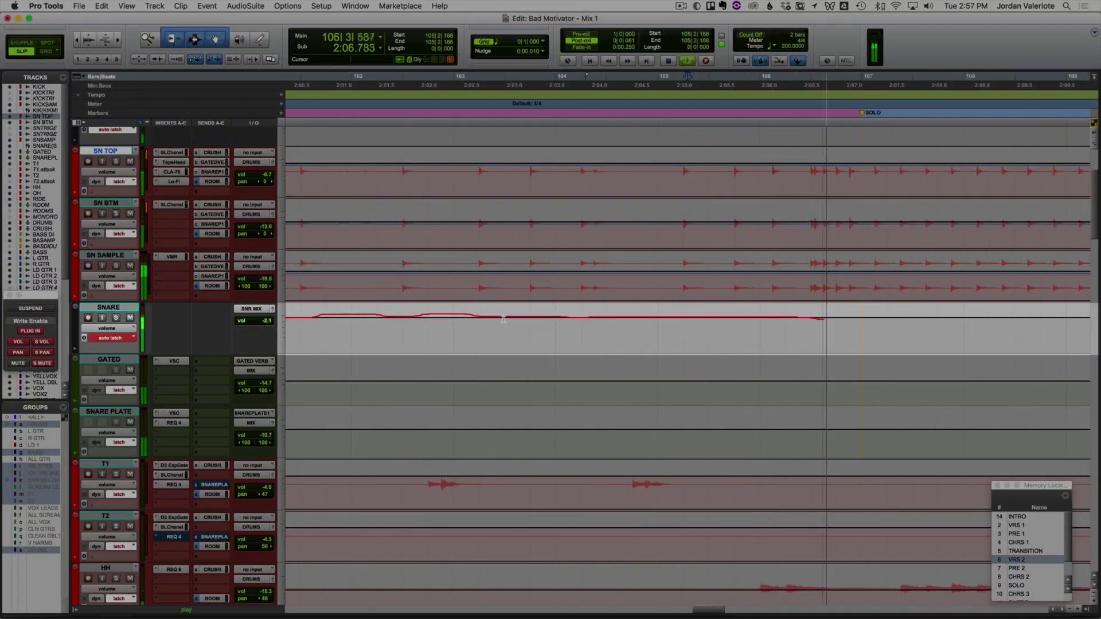
pyautogui.press('space')
# Step: Write a small T1 volume lift on the tom hit in bar 104, near the end of CHRS 2
pyautogui.press('space')
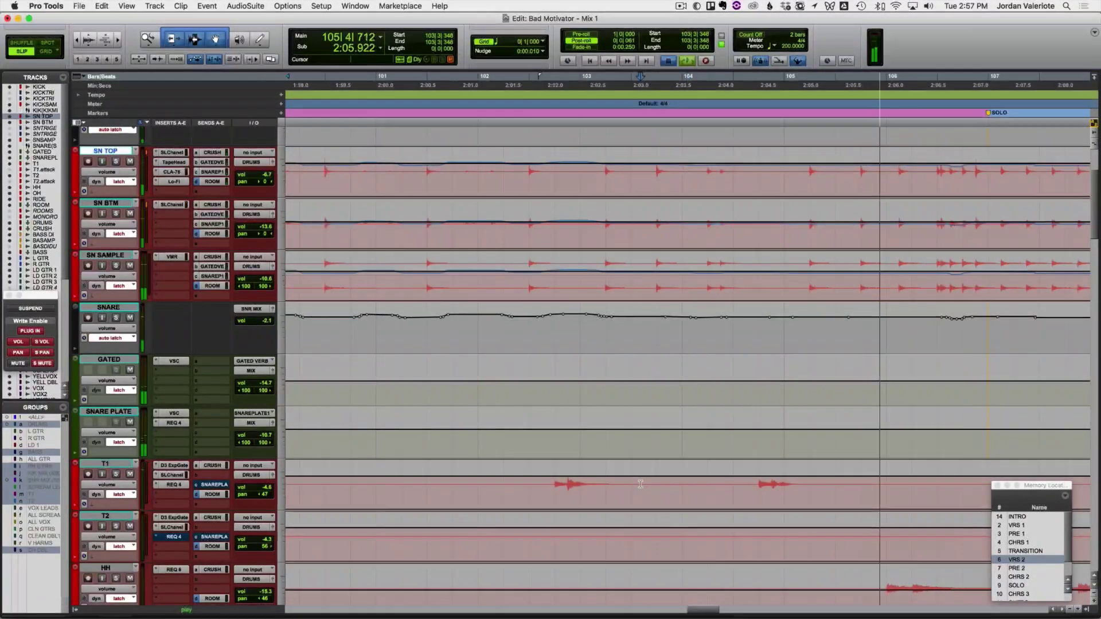
pyautogui.press('space')
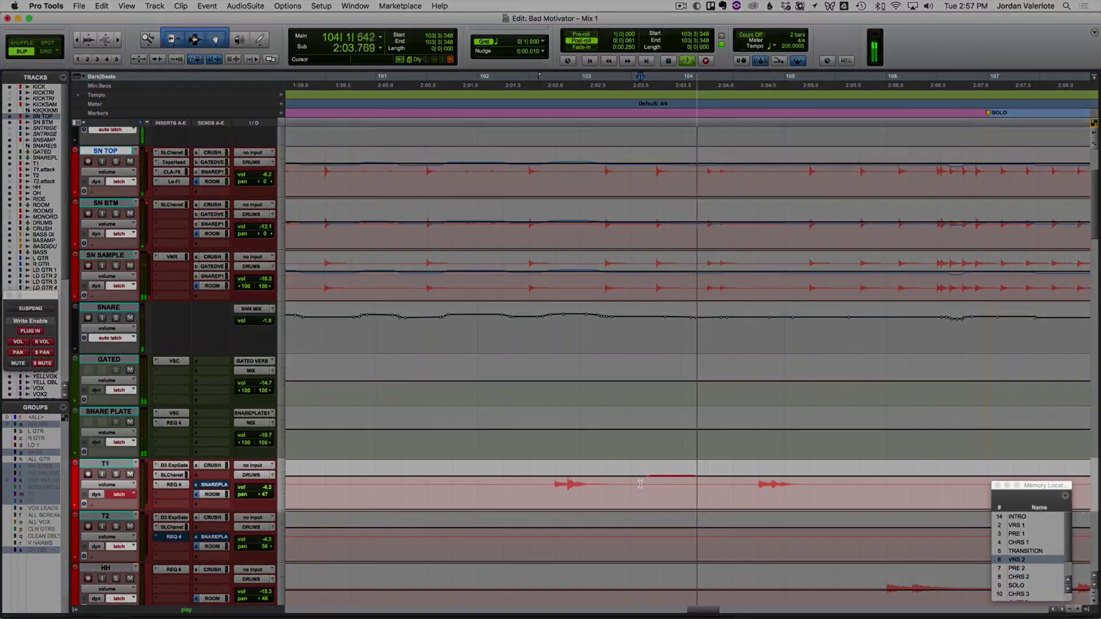
pyautogui.press('r')
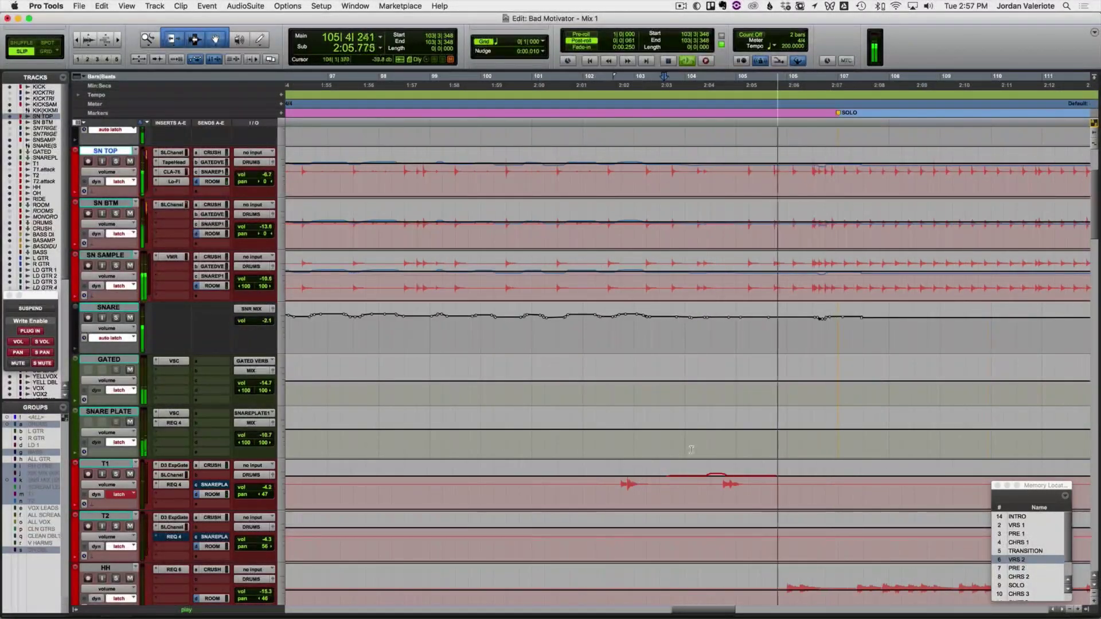
# Step: Lower the SNARE PLATE volume to about -12 dB across the whole SOLO section, up to CHRS 3
pyautogui.hscroll(4, 691, 451)
pyautogui.hscroll(2, 692, 450)
pyautogui.hscroll(2, 642, 438)
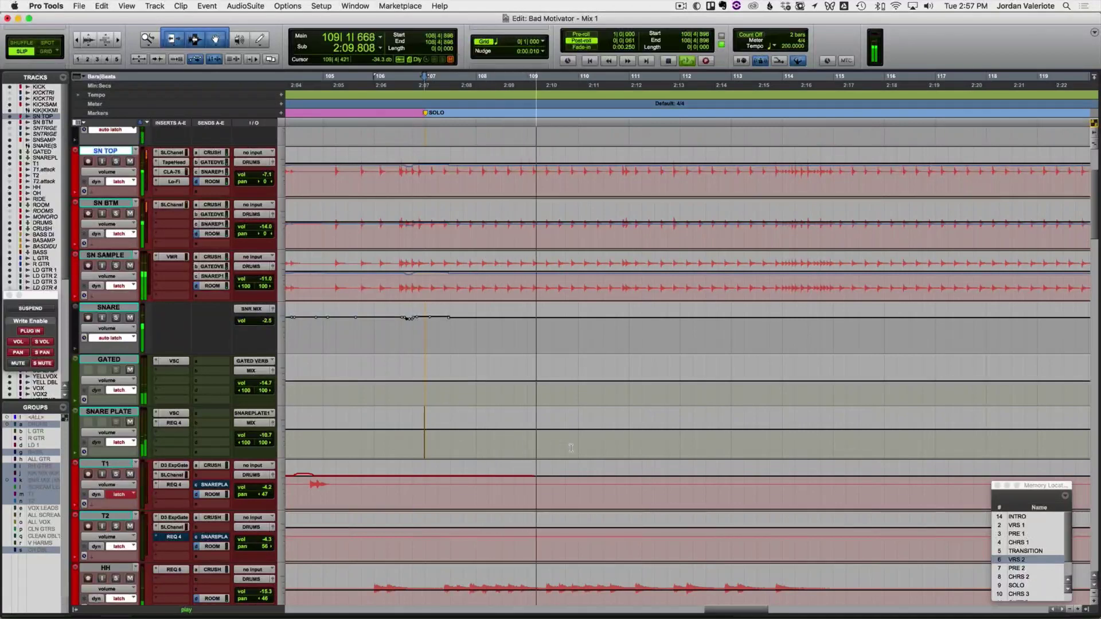
pyautogui.hscroll(12, 744, 444)
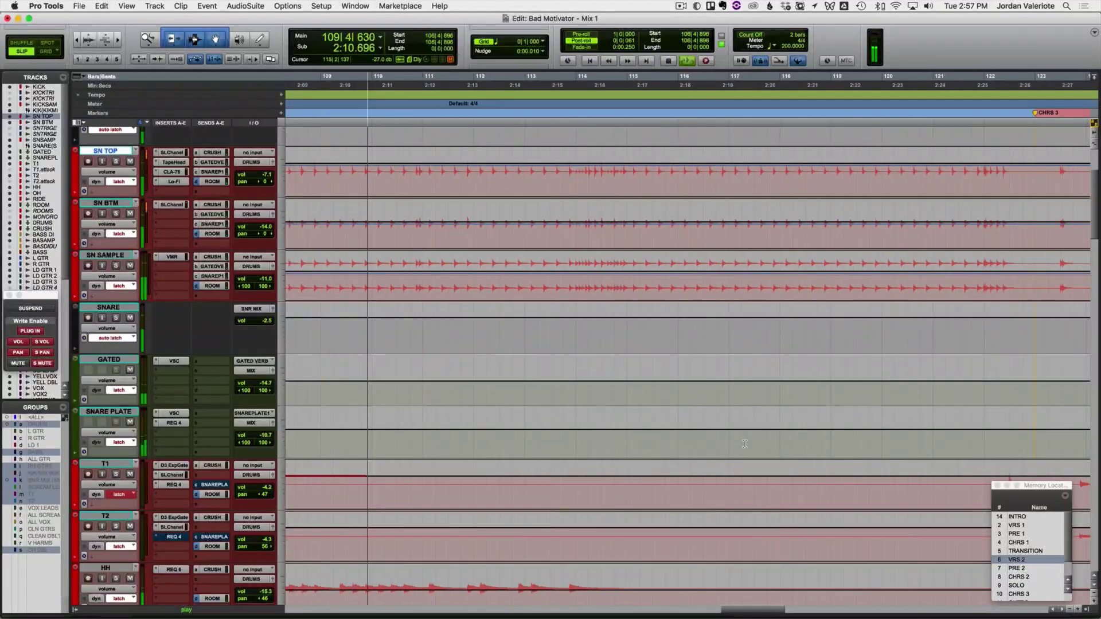
pyautogui.keyDown('shift'); pyautogui.click(618, 452); pyautogui.keyUp('shift')
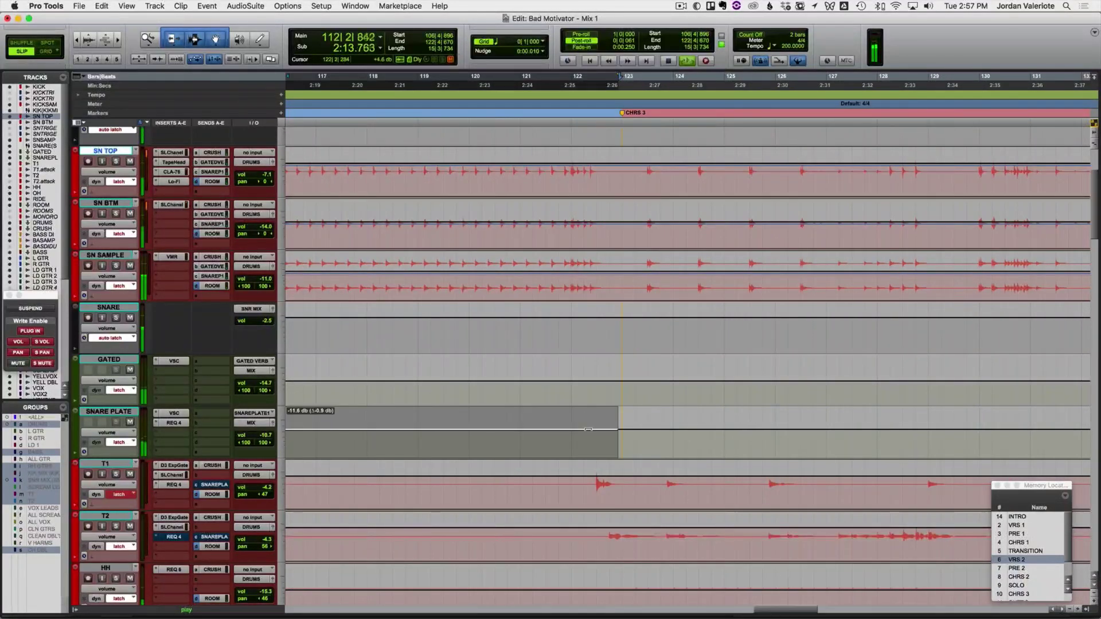
pyautogui.press('r')
pyautogui.press('r')
pyautogui.press('space')
# Step: Ride the SNARE master through the SOLO, easing it down to about -3.3 dB and lifting the fill in bar 122
pyautogui.click(484, 442)
pyautogui.press('t')
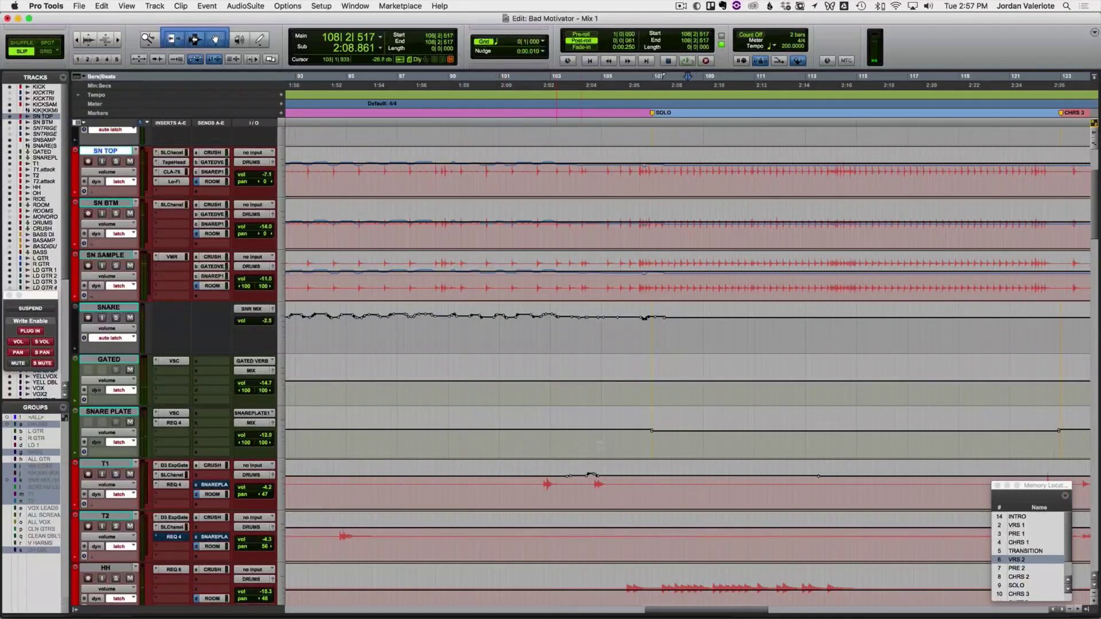
pyautogui.press('t')
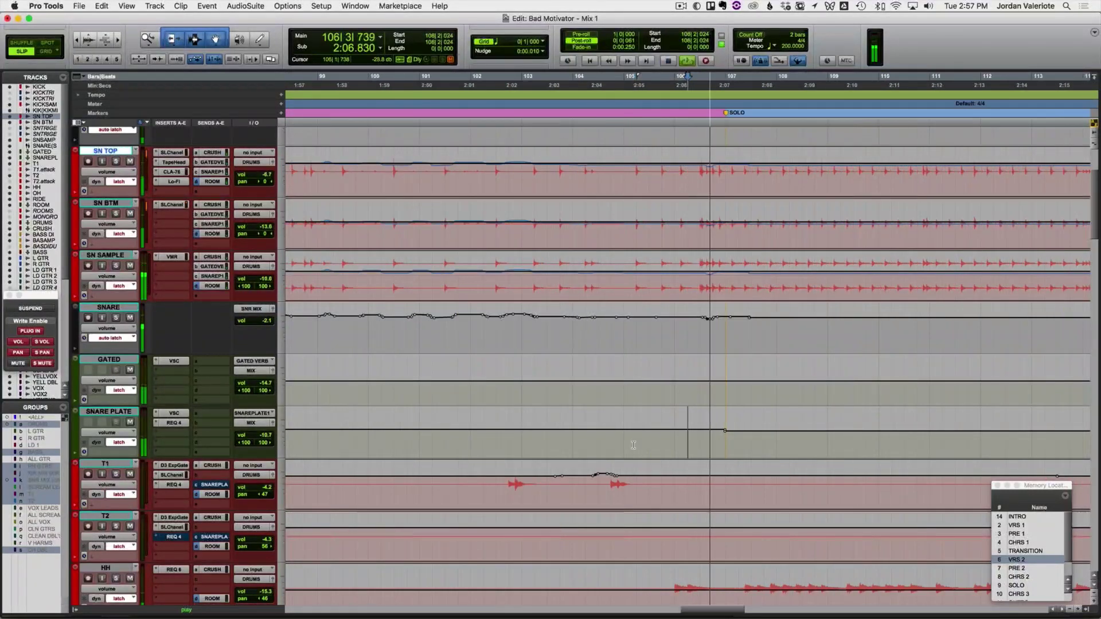
pyautogui.hscroll(5, 634, 445)
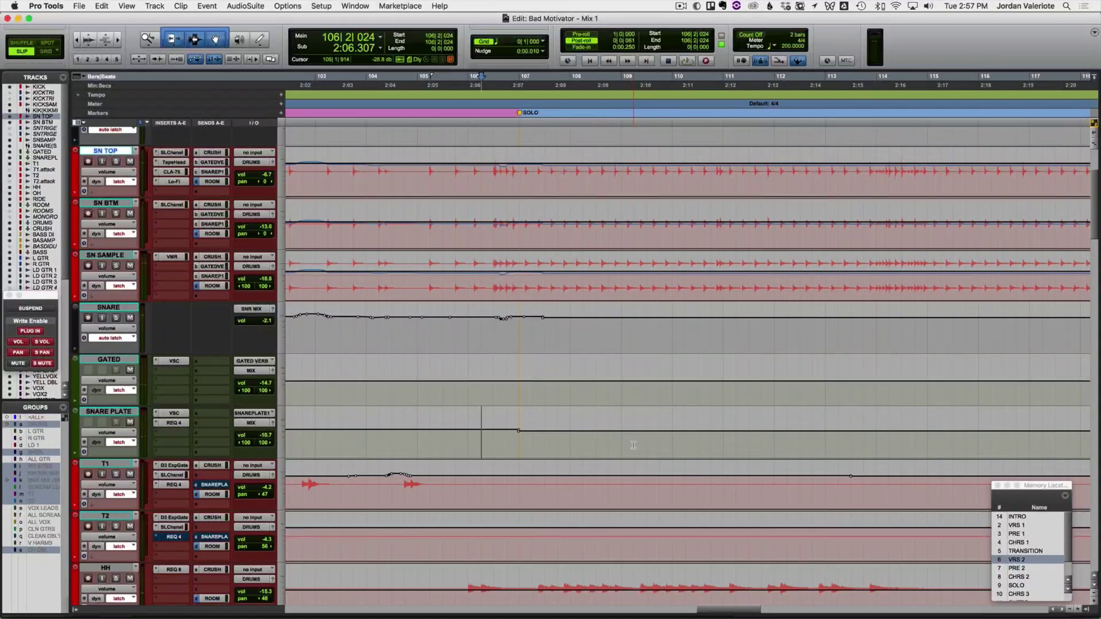
pyautogui.press('space')
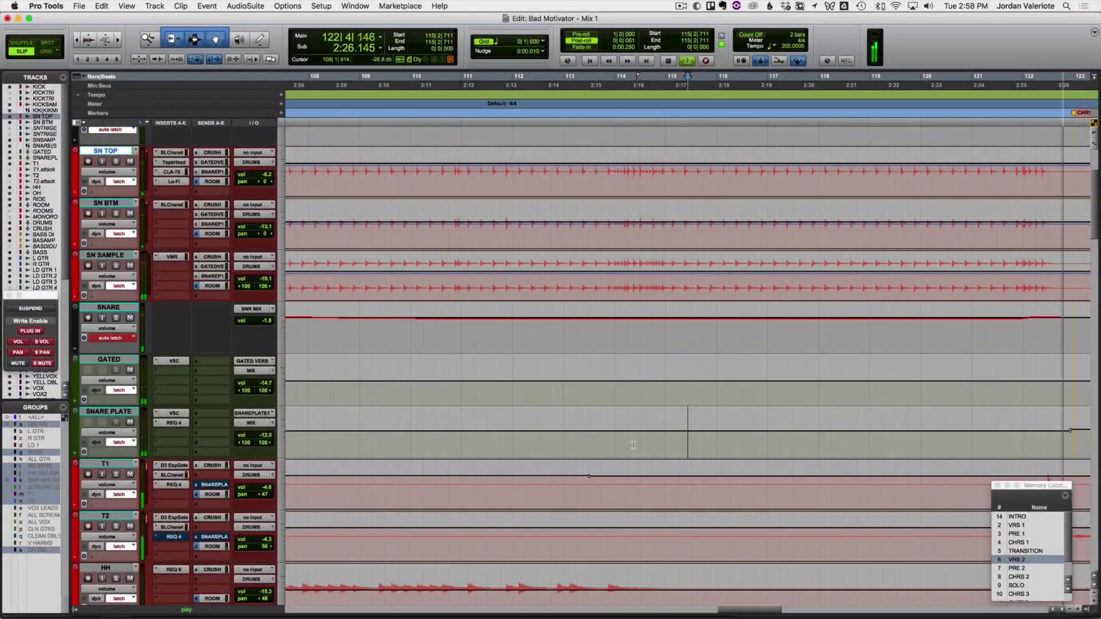
pyautogui.press('space')
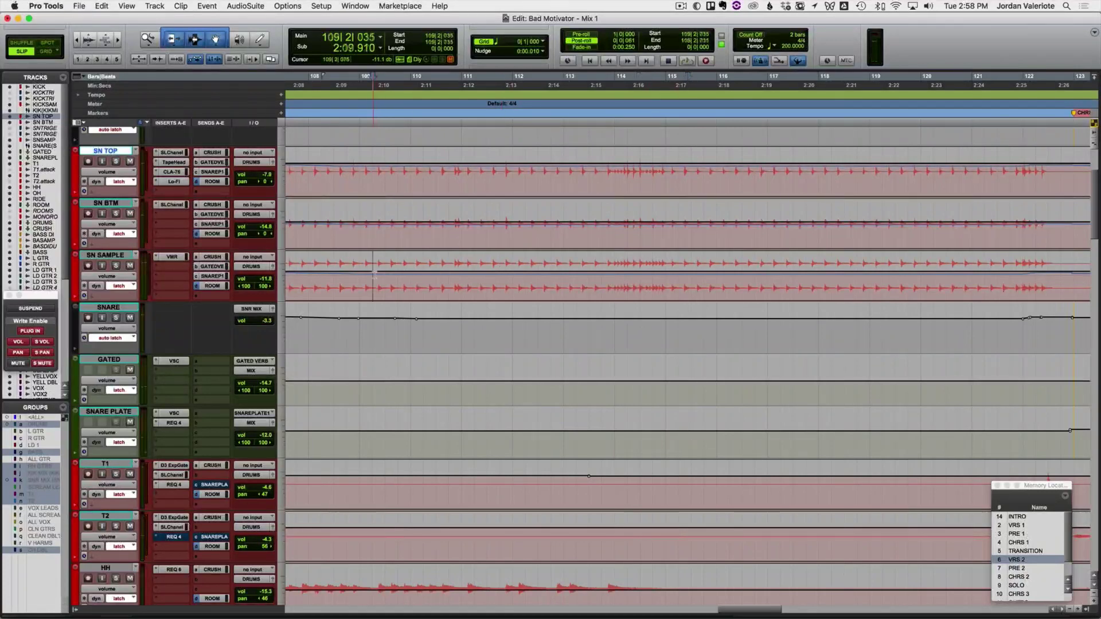
pyautogui.moveTo(374, 275); pyautogui.dragTo(734, 272)
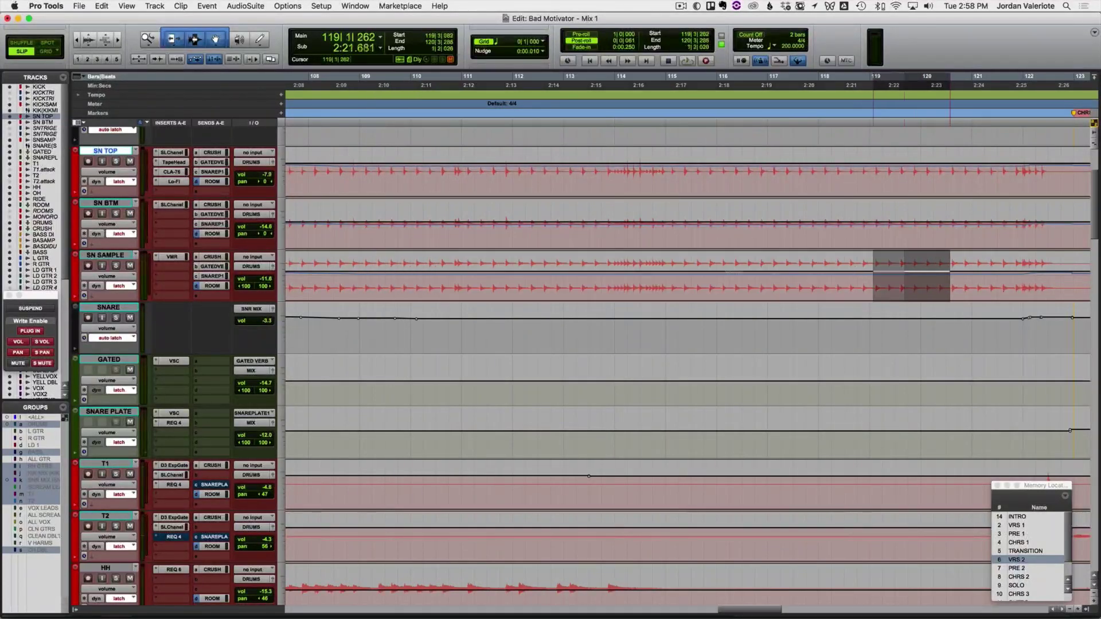
pyautogui.moveTo(873, 265); pyautogui.dragTo(641, 266)
# Step: Dip the SN SAMPLE volume through the snare roll starting around bar 114 in the SOLO
pyautogui.click(518, 279)
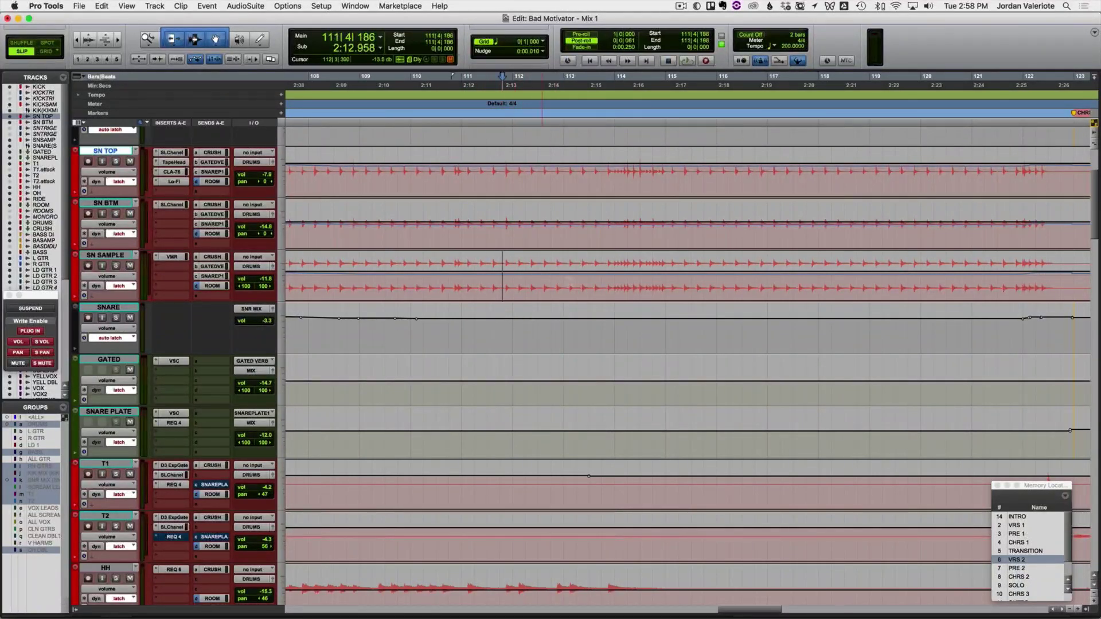
pyautogui.click(514, 280)
pyautogui.press('space')
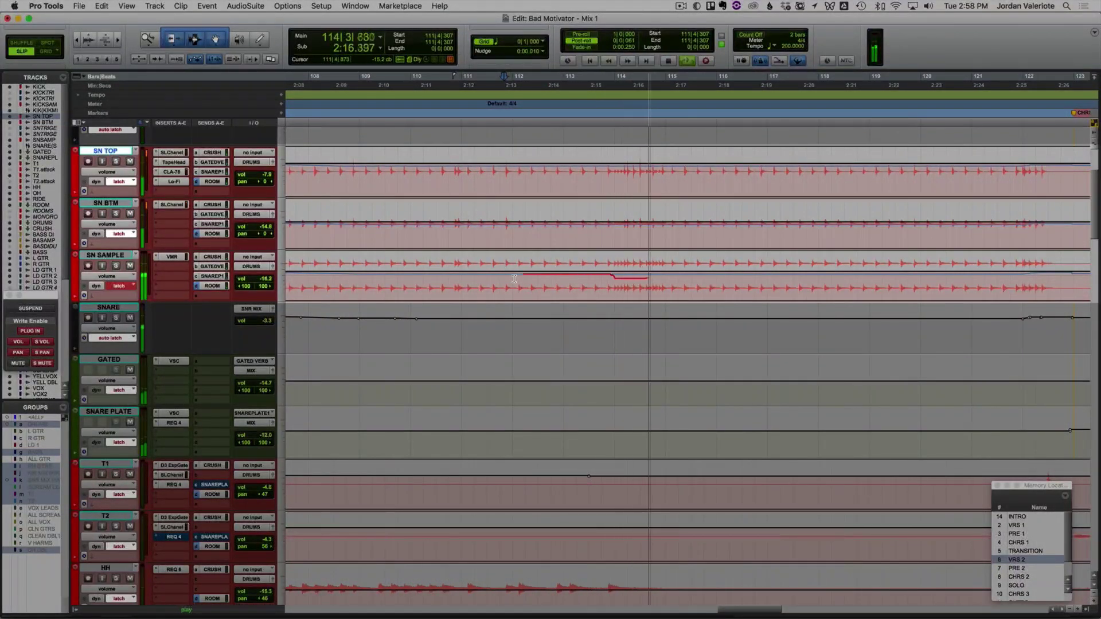
pyautogui.press('space')
# Step: Raise SN TOP and SN BTM together through the bar 114 snare roll and play the result back
pyautogui.press('space')
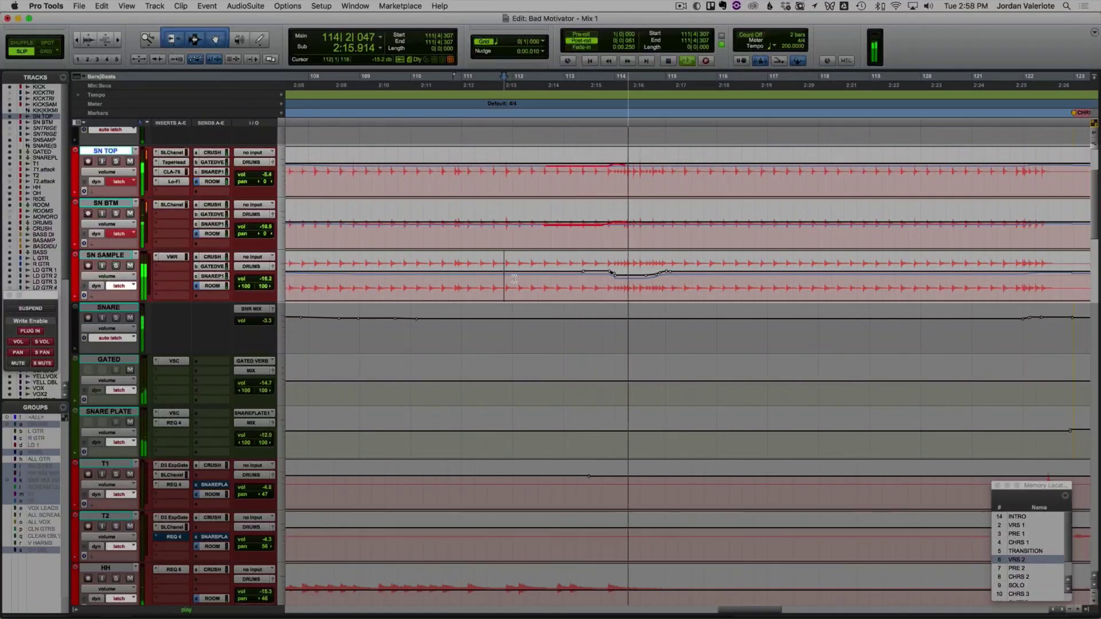
pyautogui.press('space')
pyautogui.press('space')
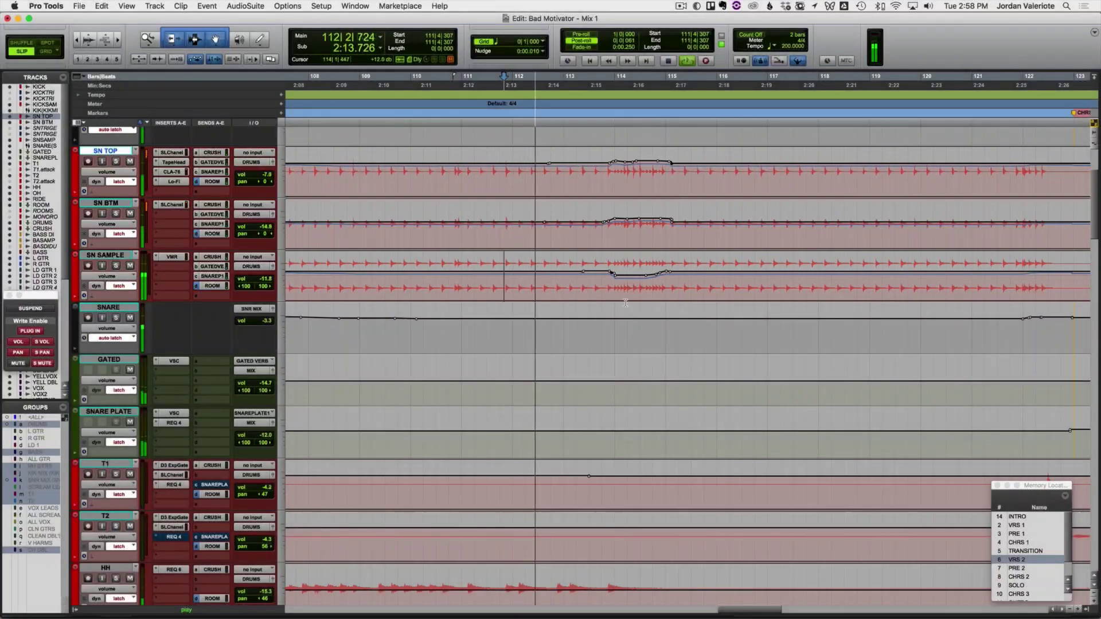
pyautogui.click(676, 343)
pyautogui.press('t')
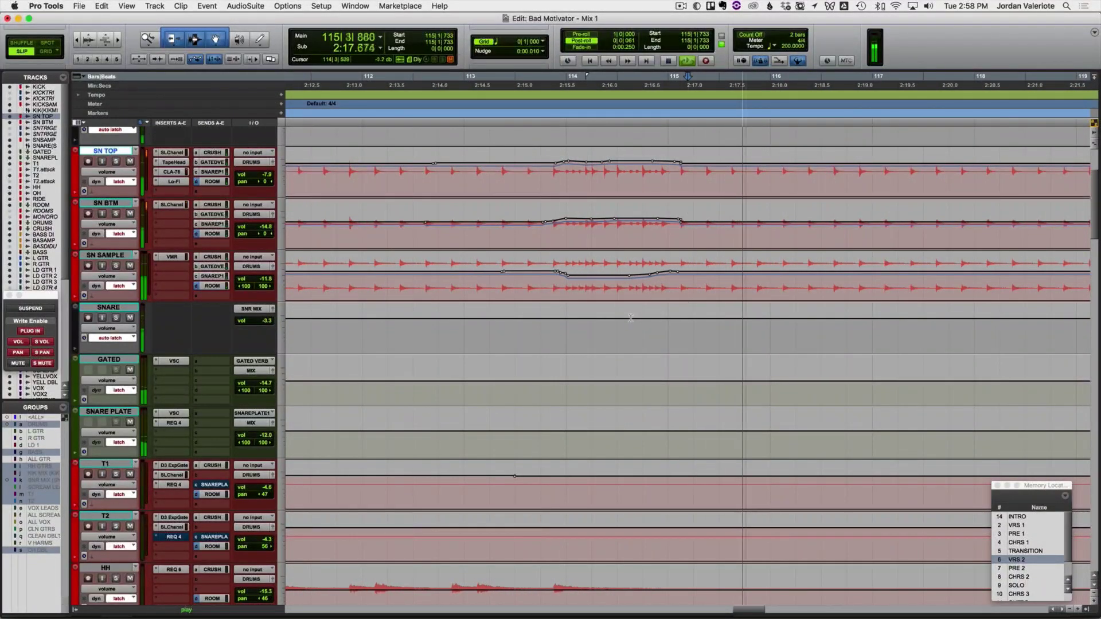
# Step: Ride the T1 and T2 volumes up over the tom fill leading from bar 122 into CHRS 3, checking with playback
pyautogui.hscroll(3, 631, 318)
pyautogui.hscroll(10, 631, 318)
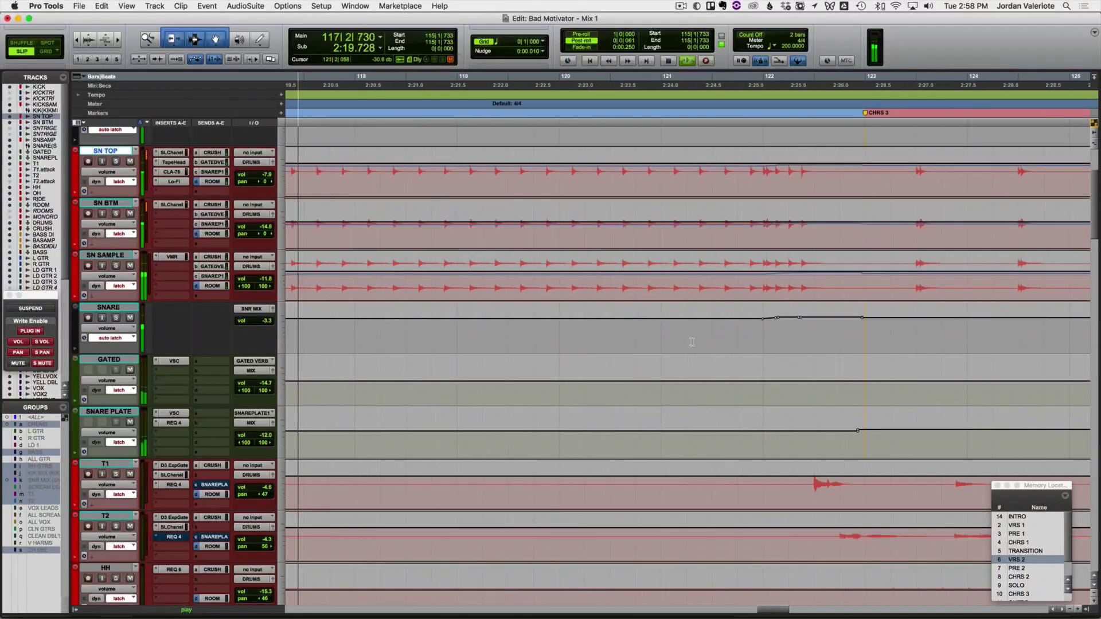
pyautogui.hscroll(9, 692, 342)
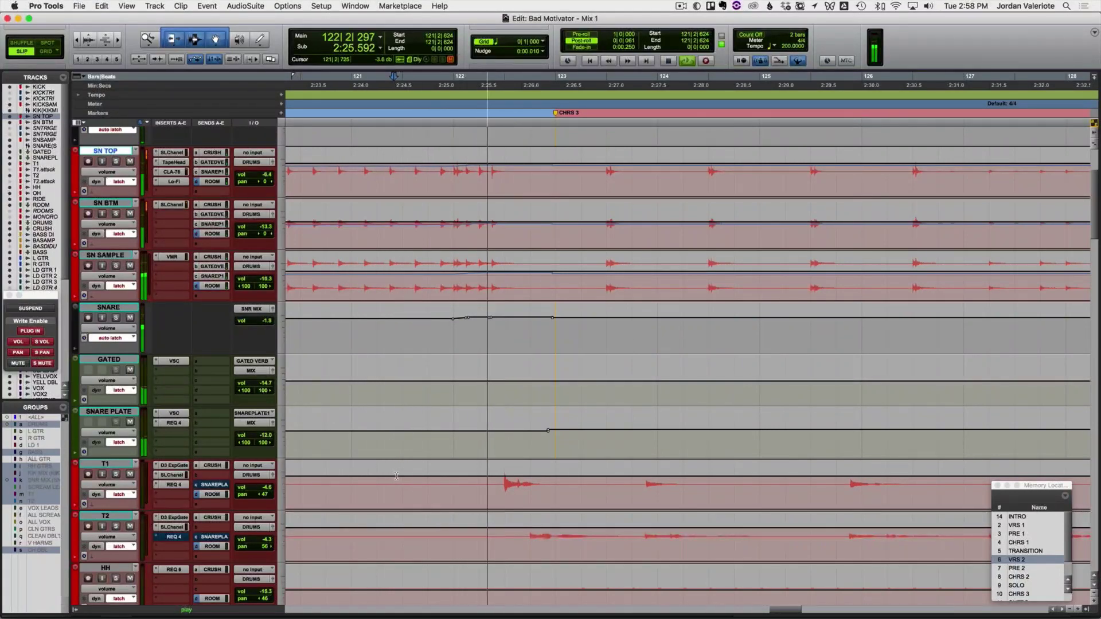
pyautogui.click(412, 487)
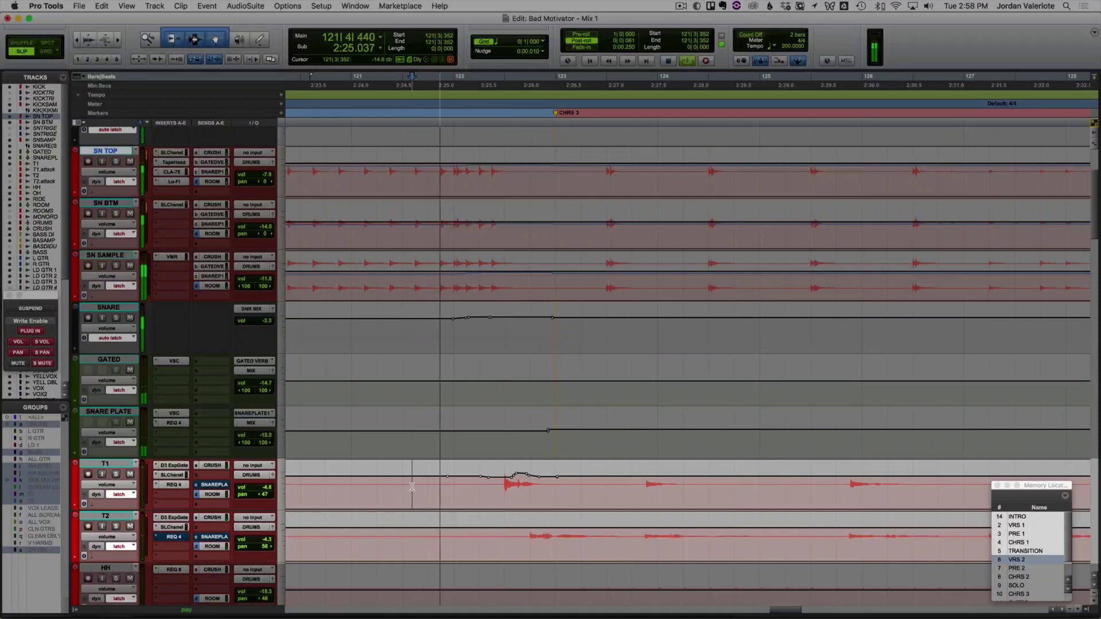
pyautogui.press('space')
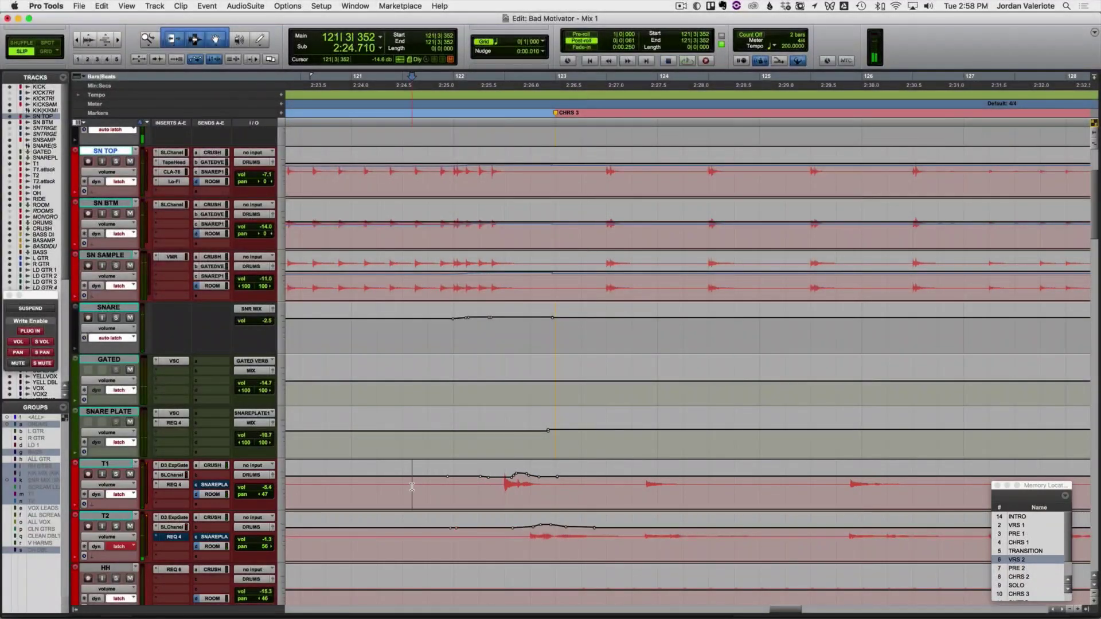
pyautogui.press('space')
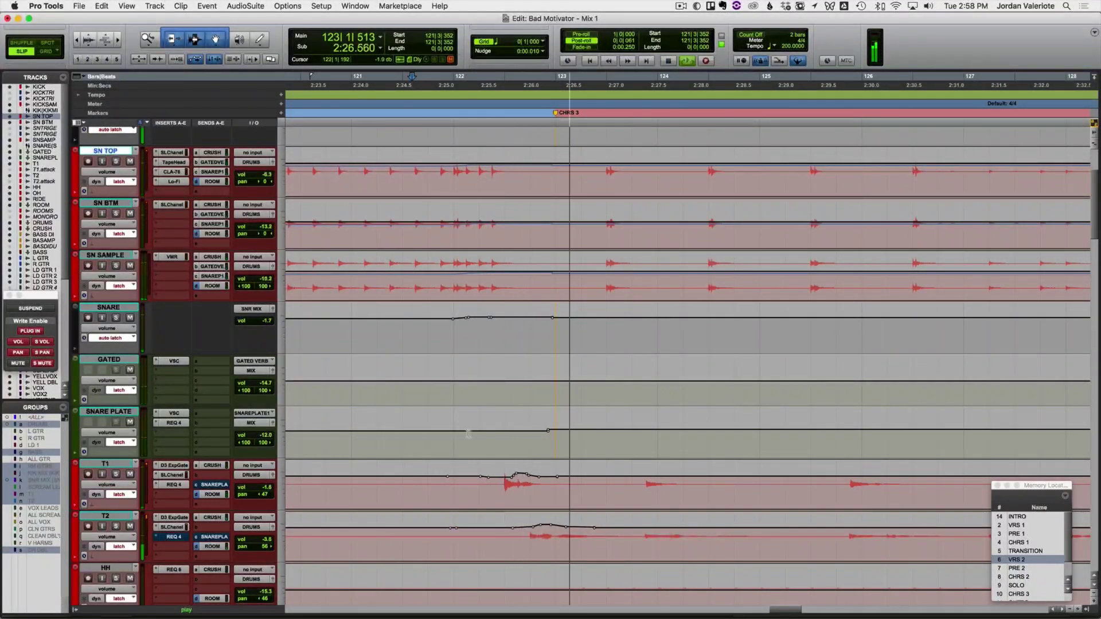
# Step: Ride the CRUSH volume through CHRS 3, holding it lower at first and bringing it up toward bar 129
pyautogui.scroll(-10, 503, 487)
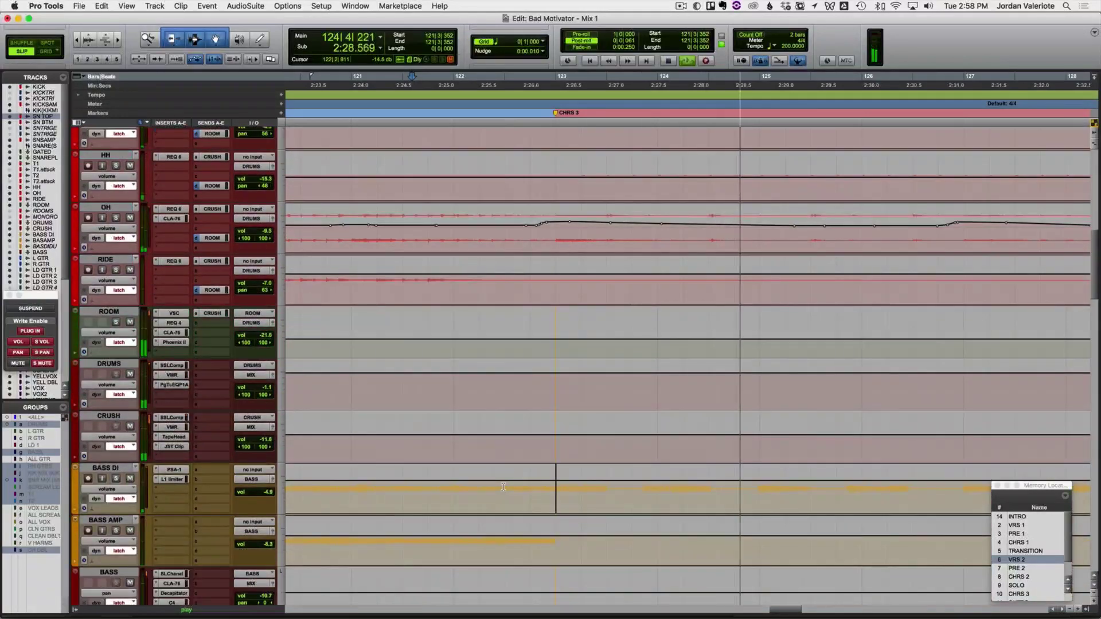
pyautogui.scroll(-3, 503, 487)
pyautogui.scroll(3, 503, 486)
pyautogui.press('space')
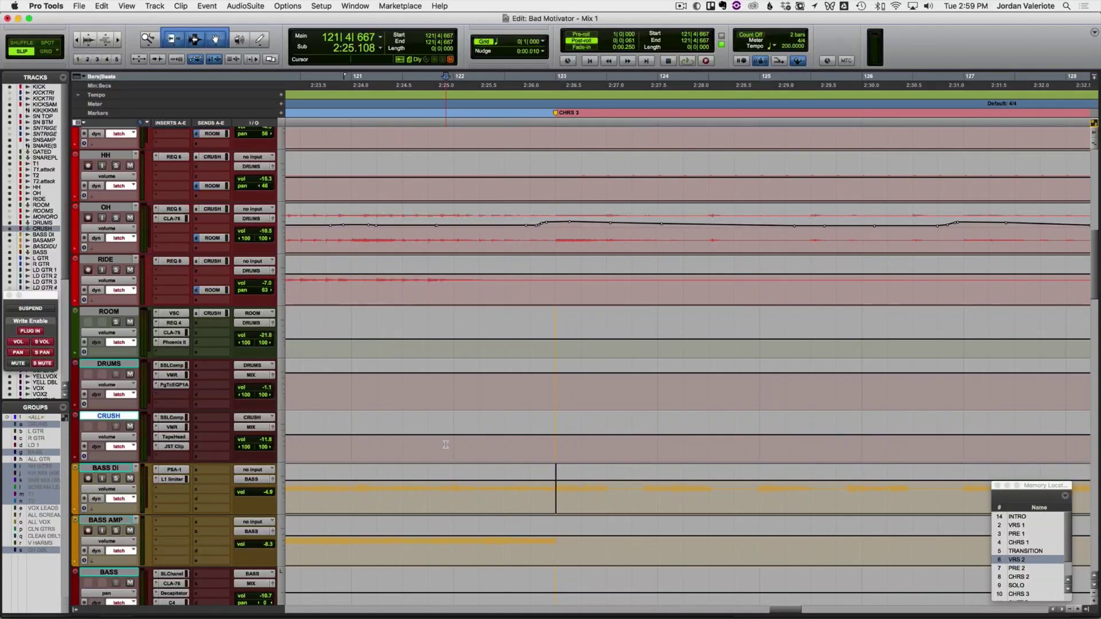
pyautogui.press('space')
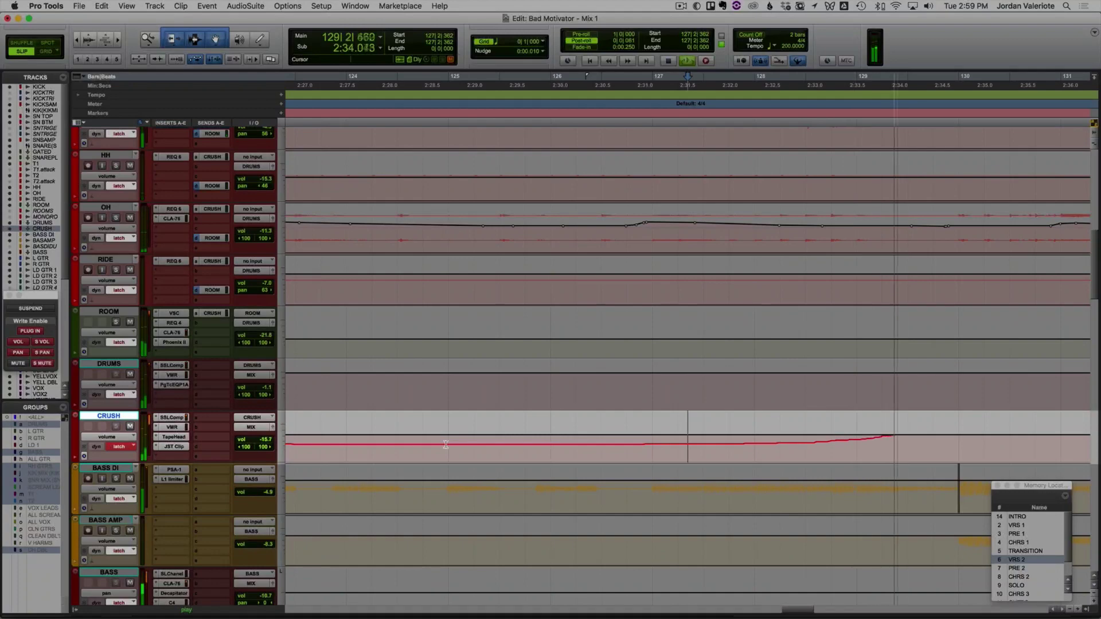
pyautogui.press('space')
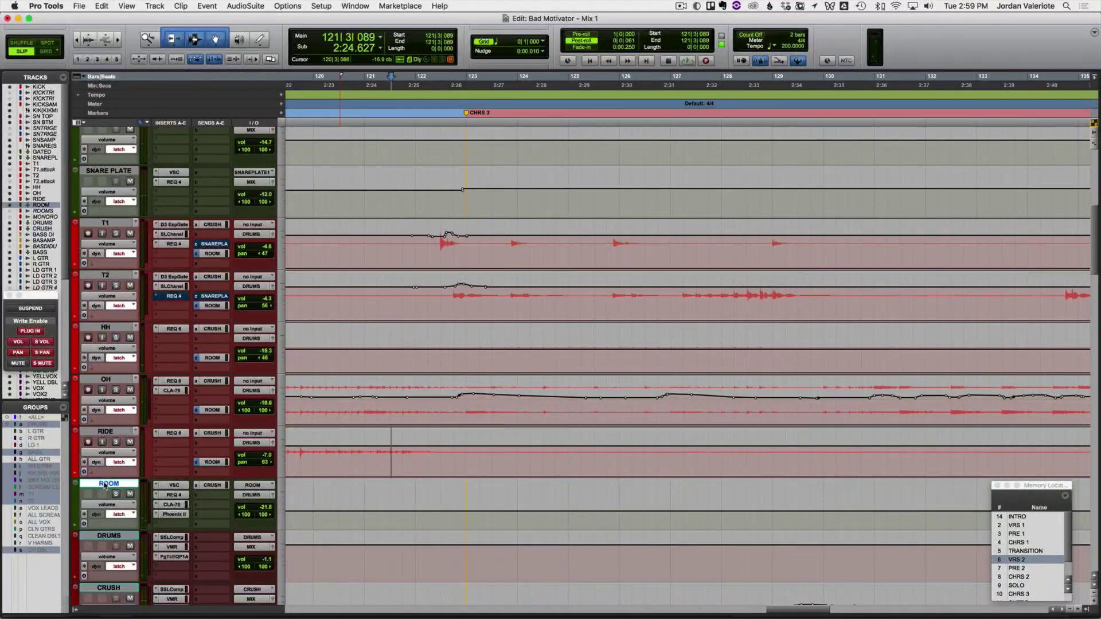
# Step: Raise the ROOM volume to about -15 dB from the start of CHRS 3
pyautogui.press('space')
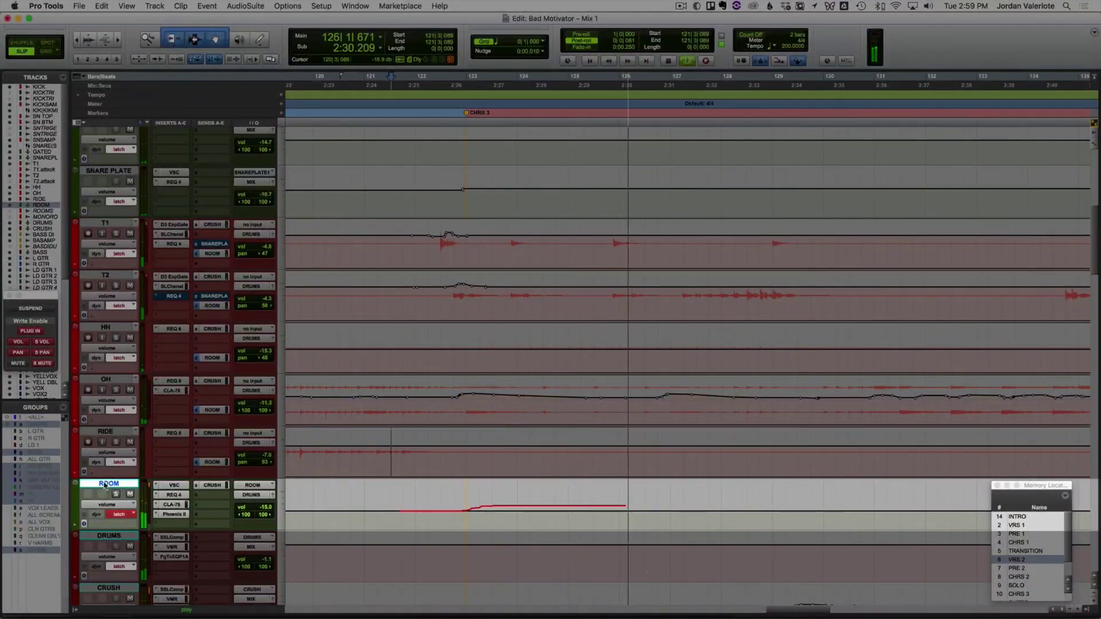
pyautogui.press('space')
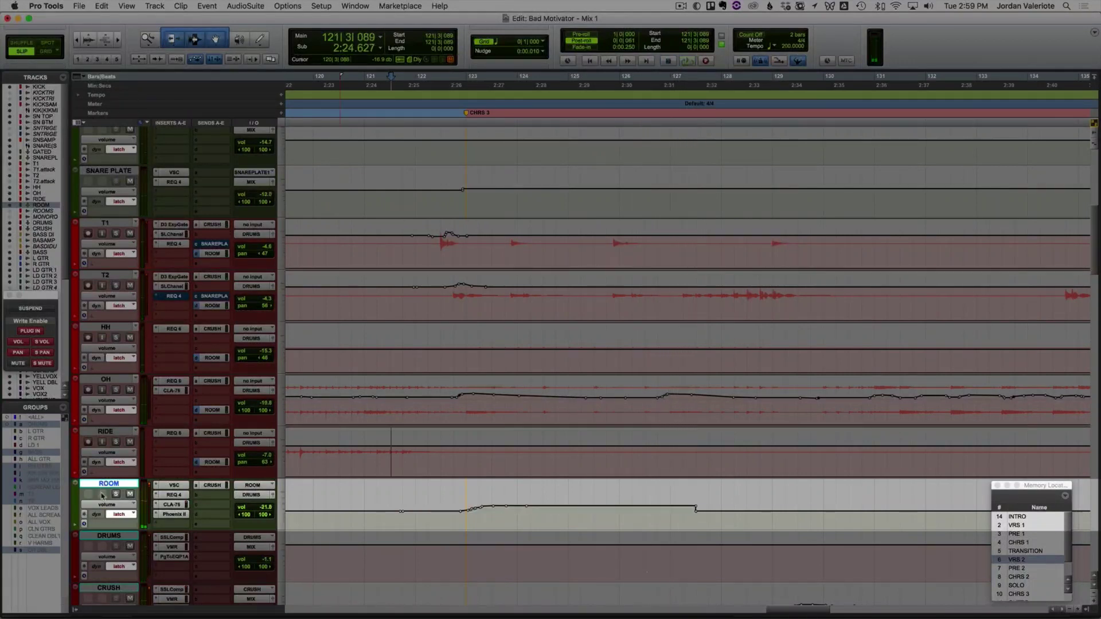
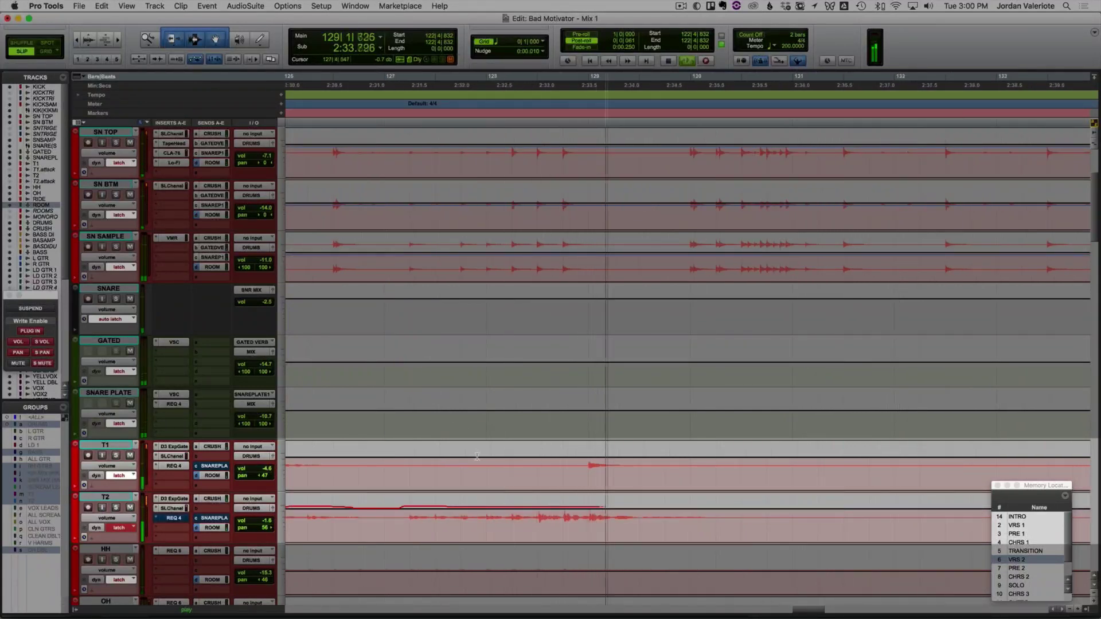
# Step: Ride the T2 volume through the tom fill in bars 127 to 129 and raise T1 slightly around its hit at bar 129
pyautogui.press('space')
pyautogui.click(382, 523)
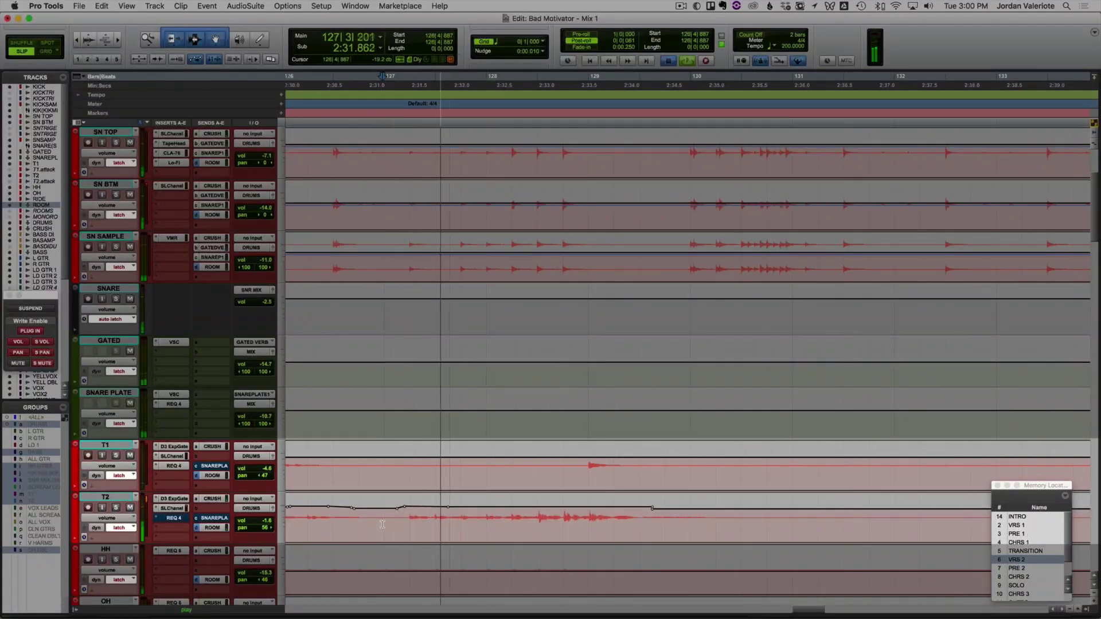
pyautogui.press('space')
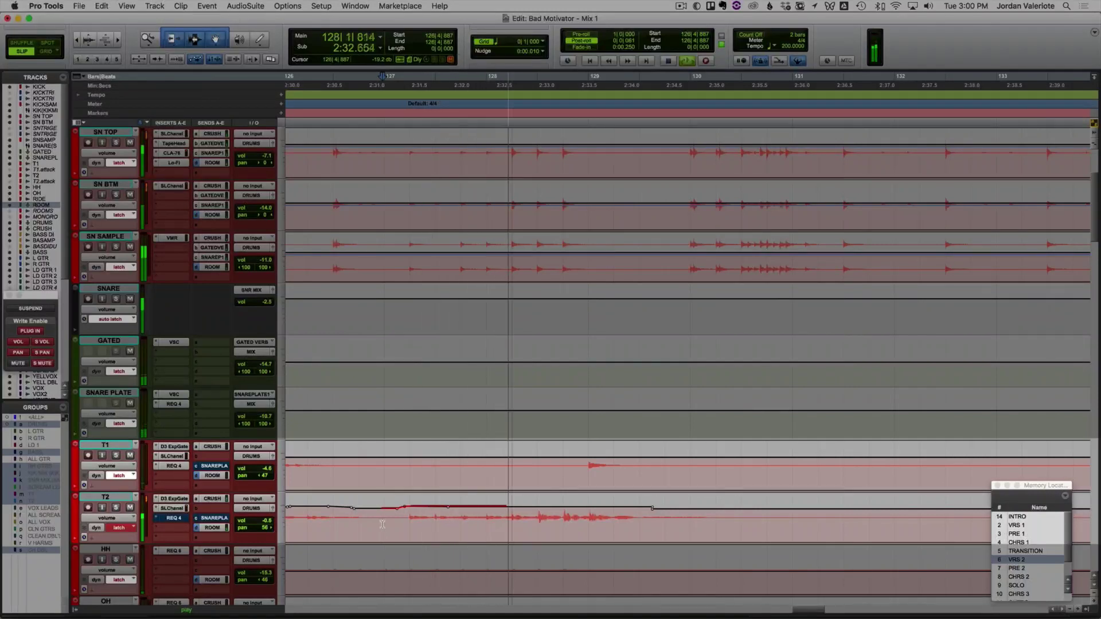
pyautogui.press('space')
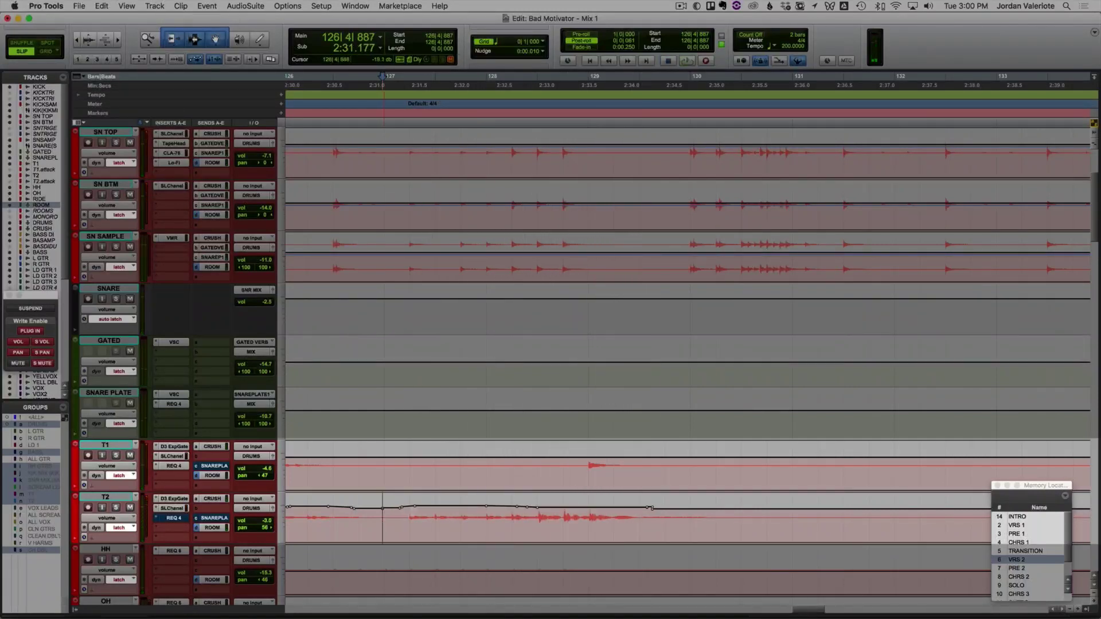
pyautogui.press('space')
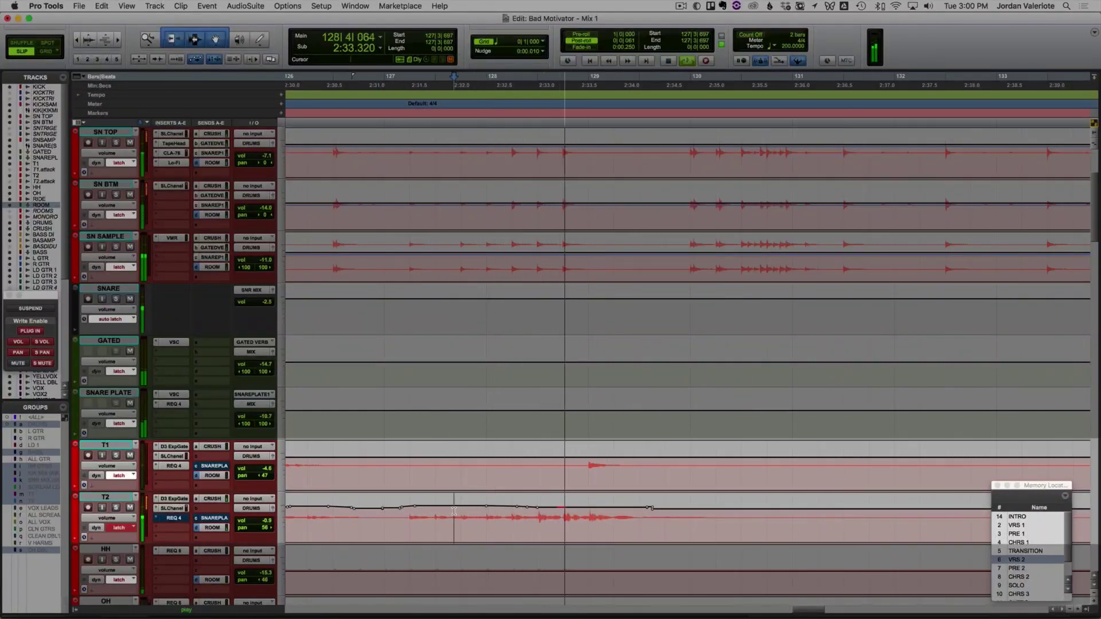
pyautogui.press('space')
pyautogui.press('space')
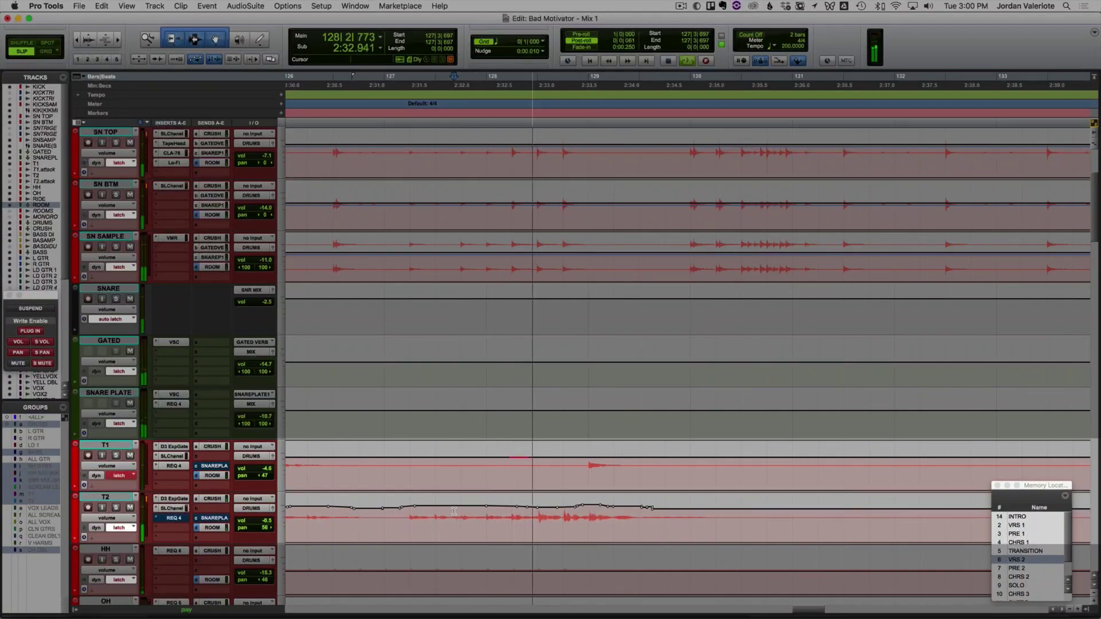
pyautogui.press('space')
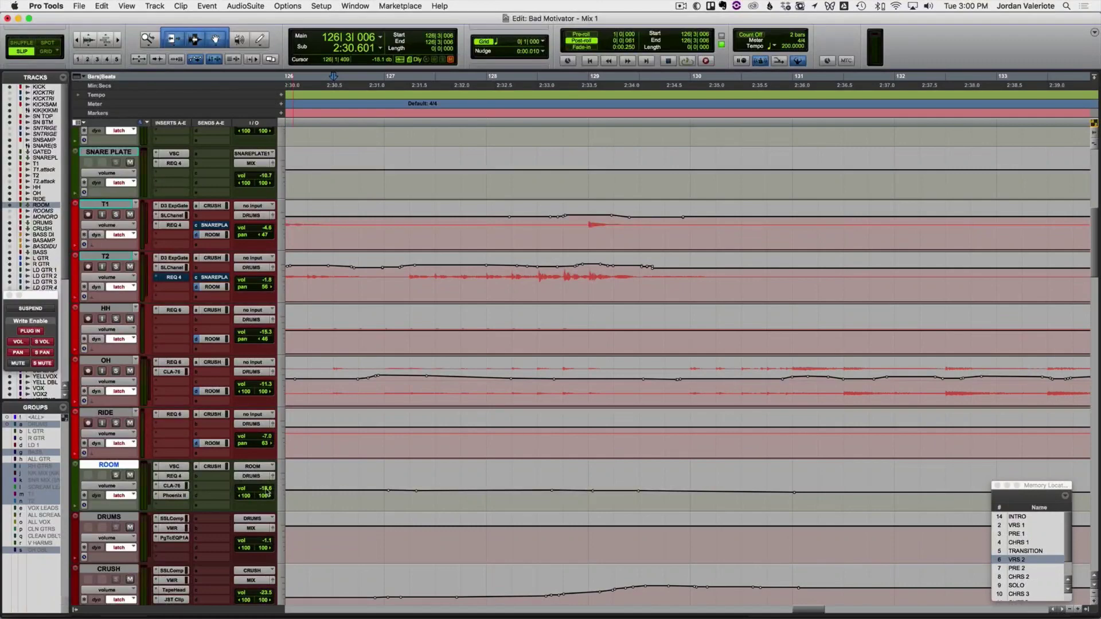
# Step: Ride the ROOM volume up over the end of the tom fill into bar 129, then bring it back down
pyautogui.press('space')
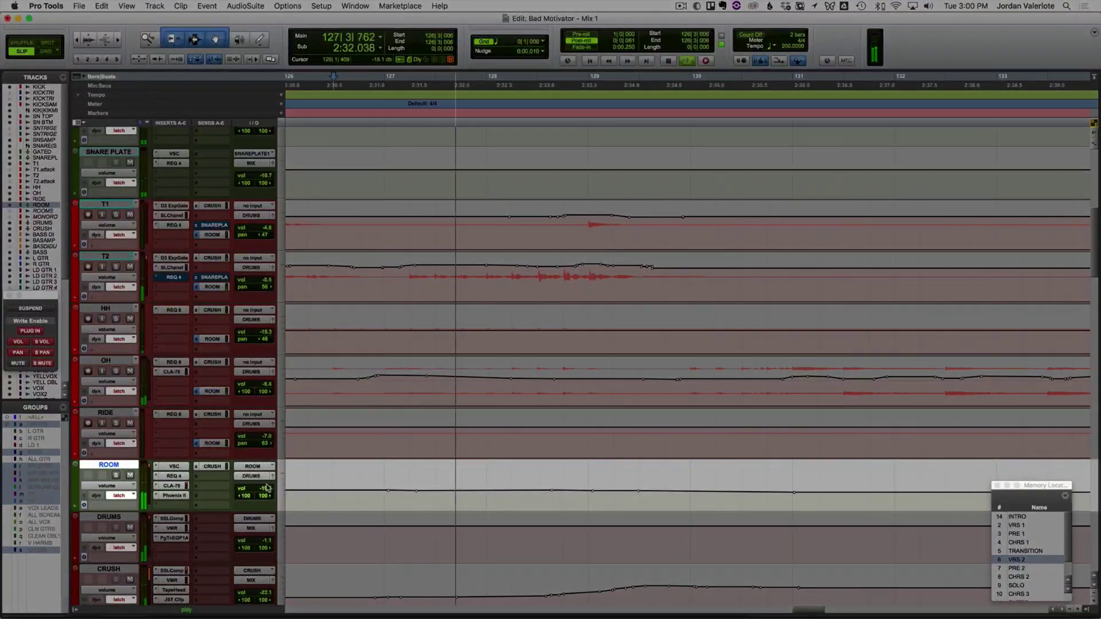
pyautogui.moveTo(268, 489); pyautogui.dragTo(262, 489)
pyautogui.press('space')
pyautogui.press('space')
pyautogui.press('space')
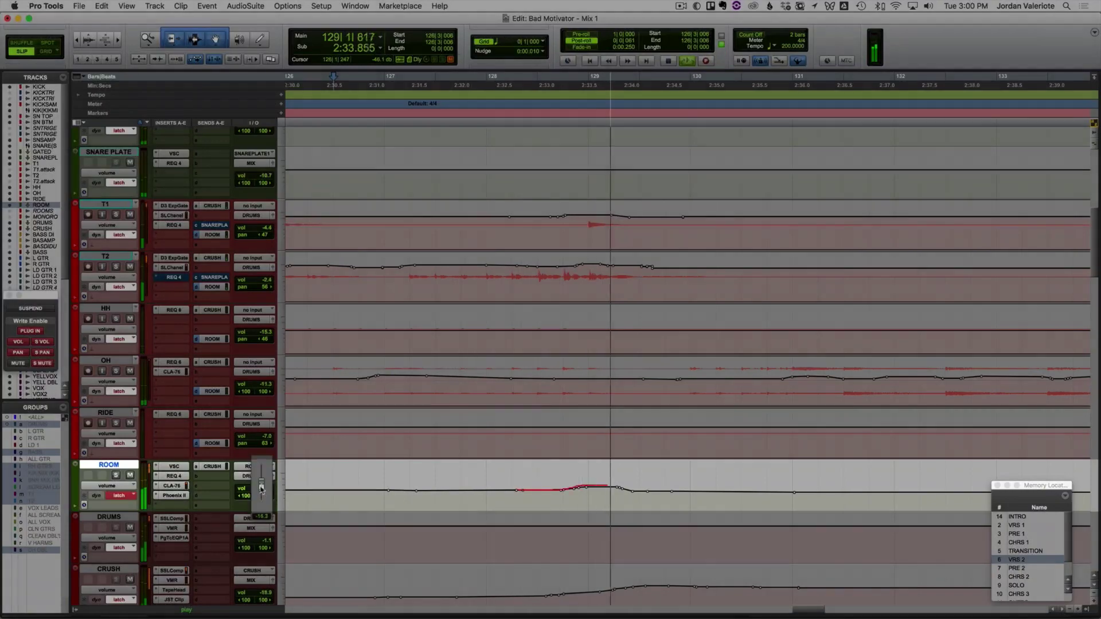
pyautogui.press('space')
# Step: Try a slight raise of the SN SAMPLE volume at the start of bar 127
pyautogui.press('space')
pyautogui.scroll(3, 510, 443)
pyautogui.scroll(4, 511, 443)
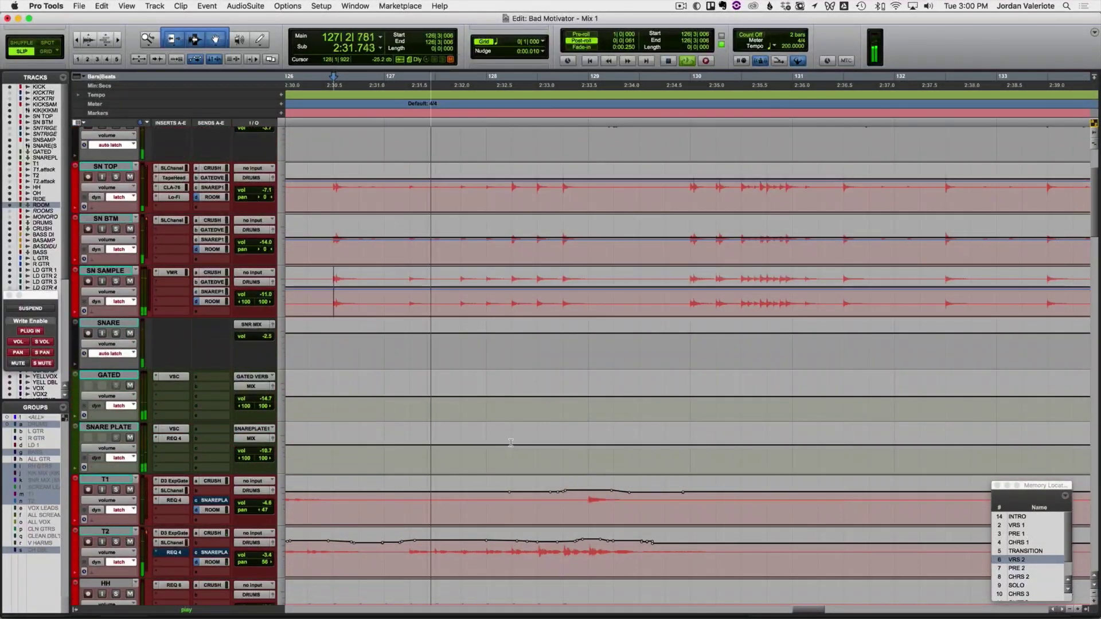
pyautogui.scroll(3, 510, 443)
pyautogui.press('space')
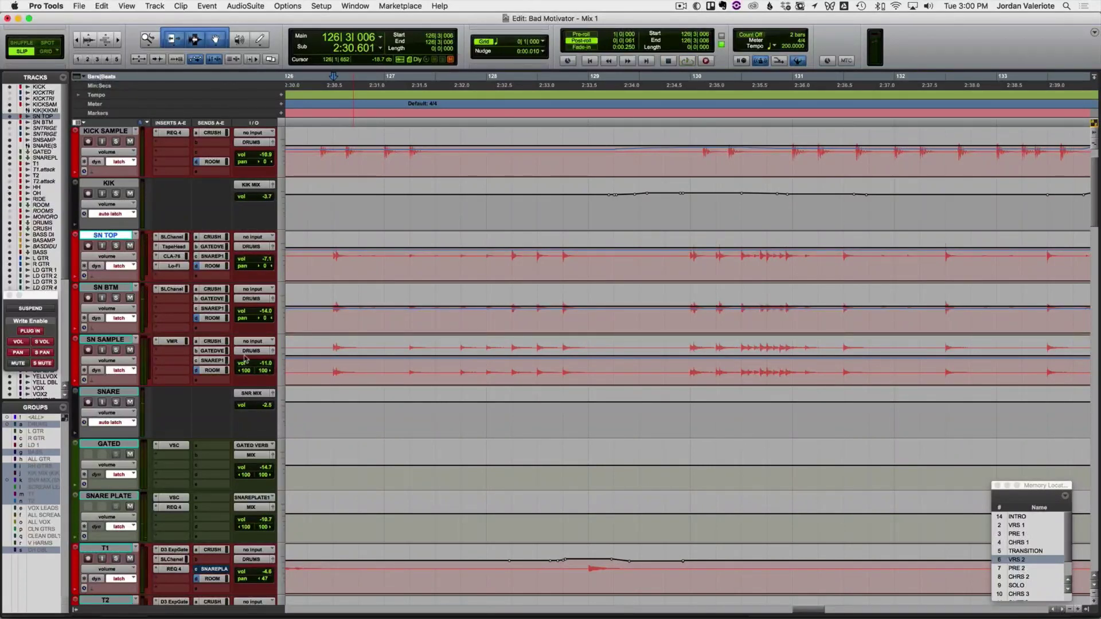
pyautogui.press('space')
pyautogui.press('space')
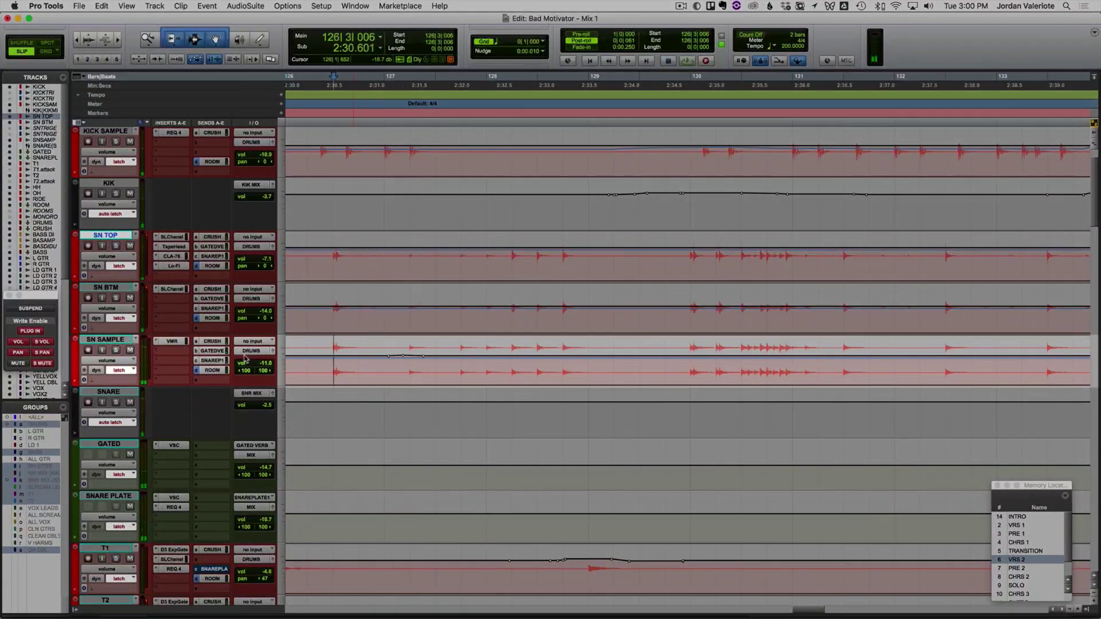
# Step: Dip the SN SAMPLE volume at the start of bar 127 and bring it gradually back up by bar 129
pyautogui.press('space')
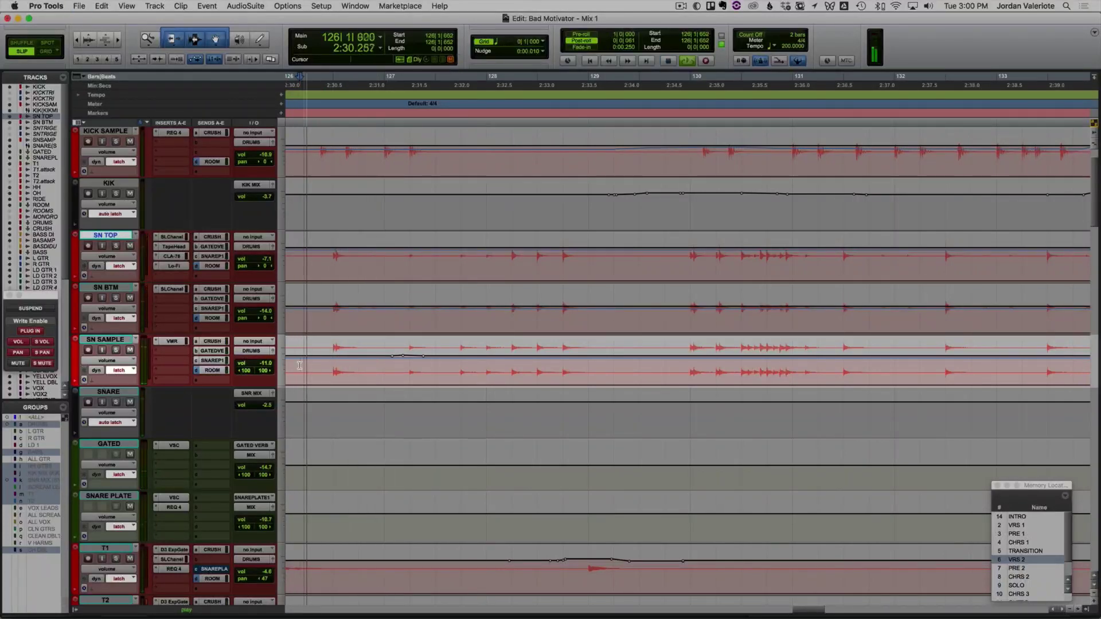
pyautogui.press('space')
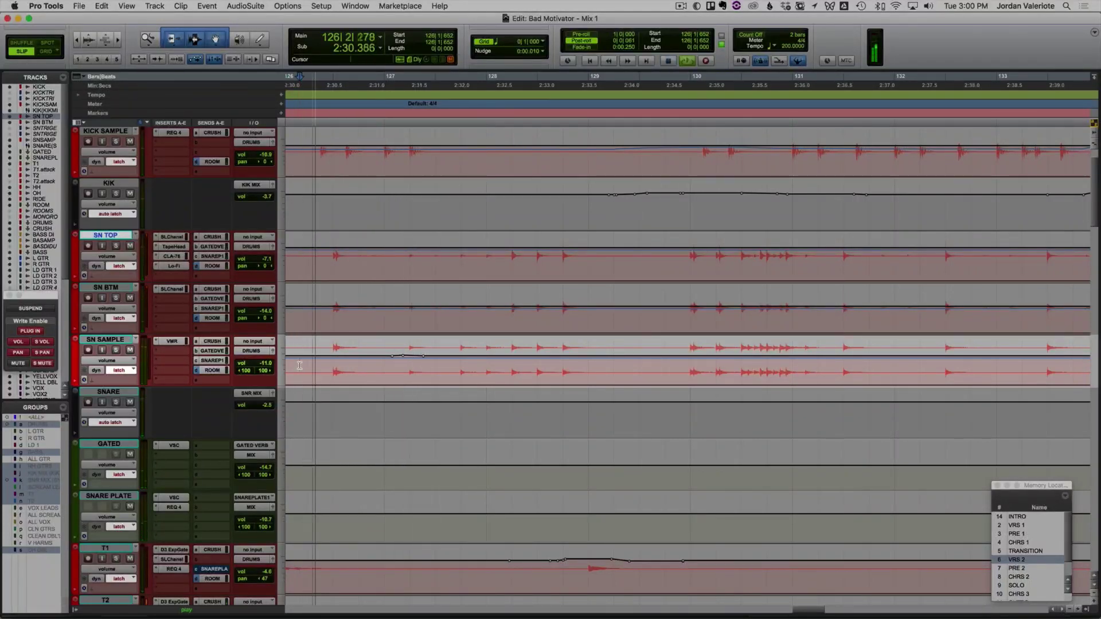
pyautogui.press('space')
pyautogui.press('space')
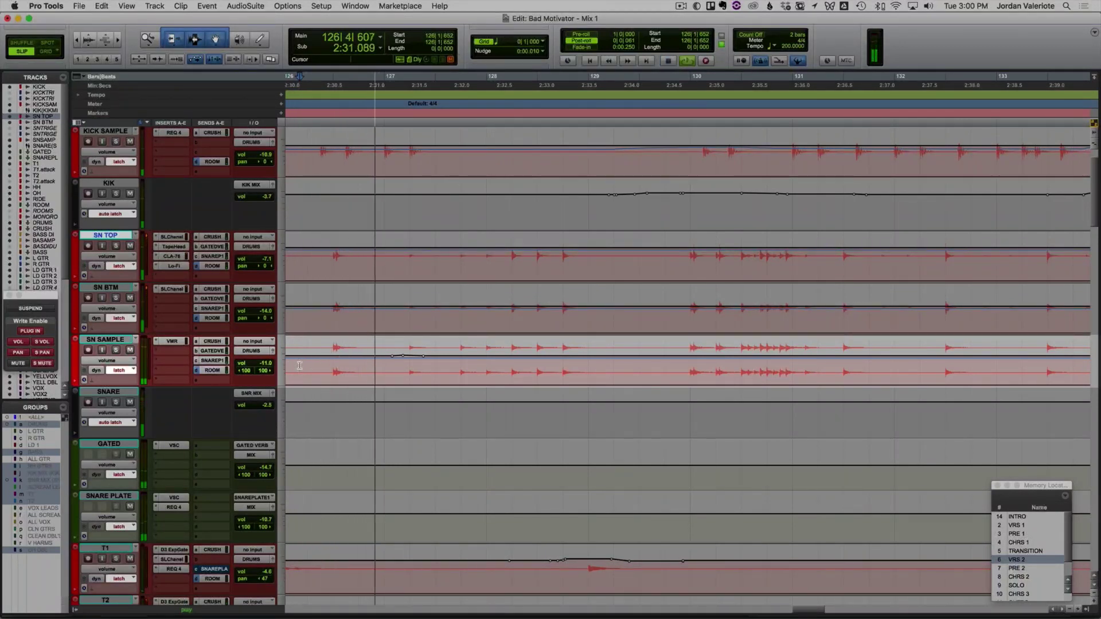
pyautogui.press('space')
pyautogui.press('space')
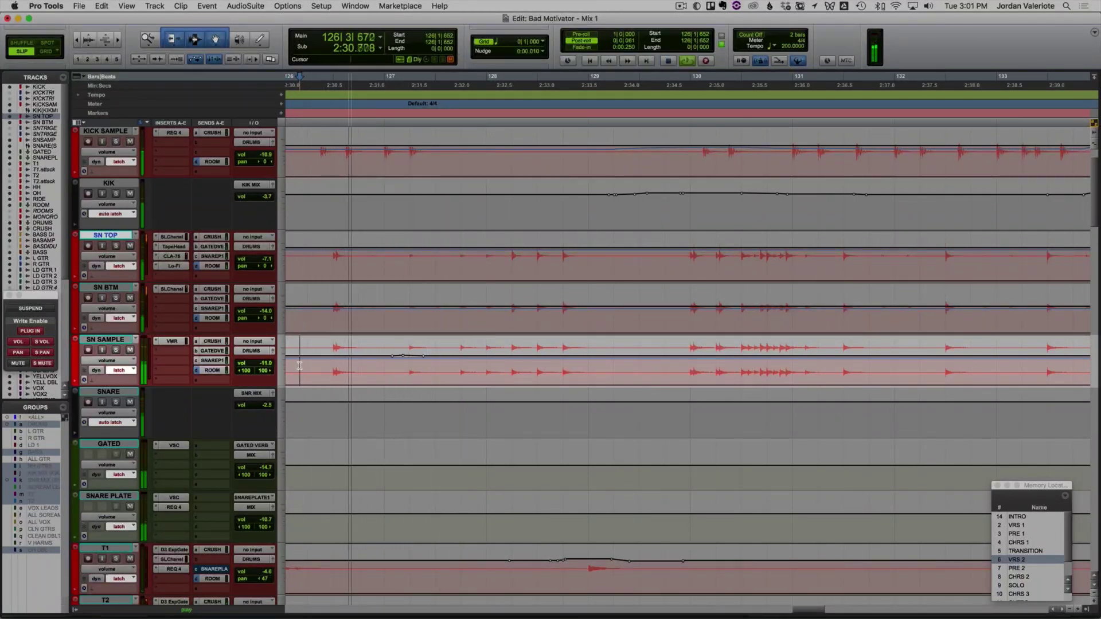
pyautogui.press('space')
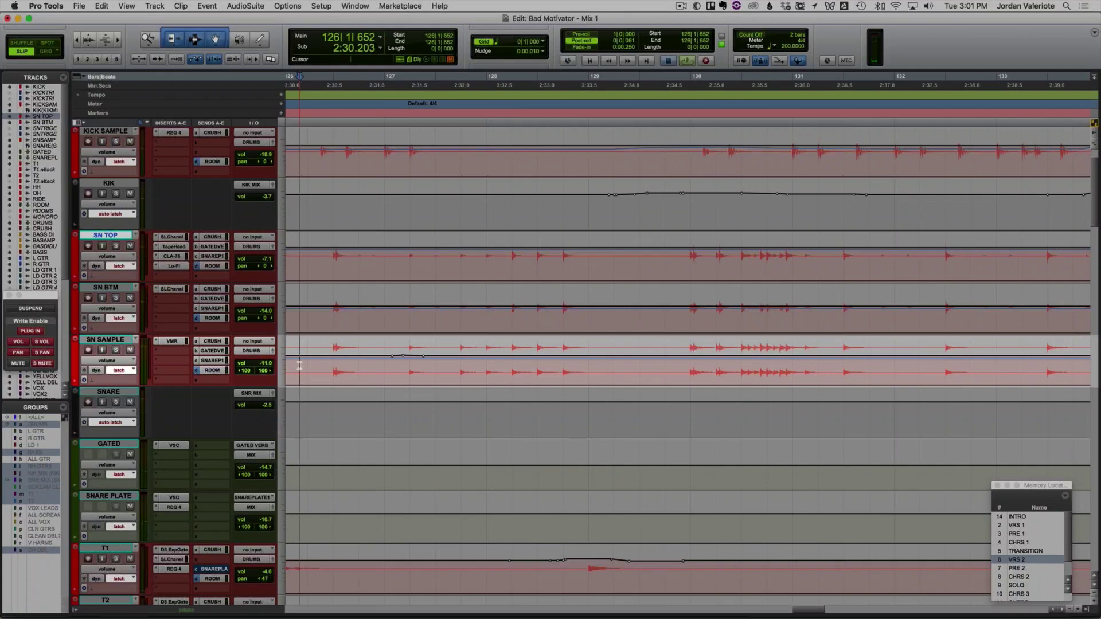
pyautogui.press('space')
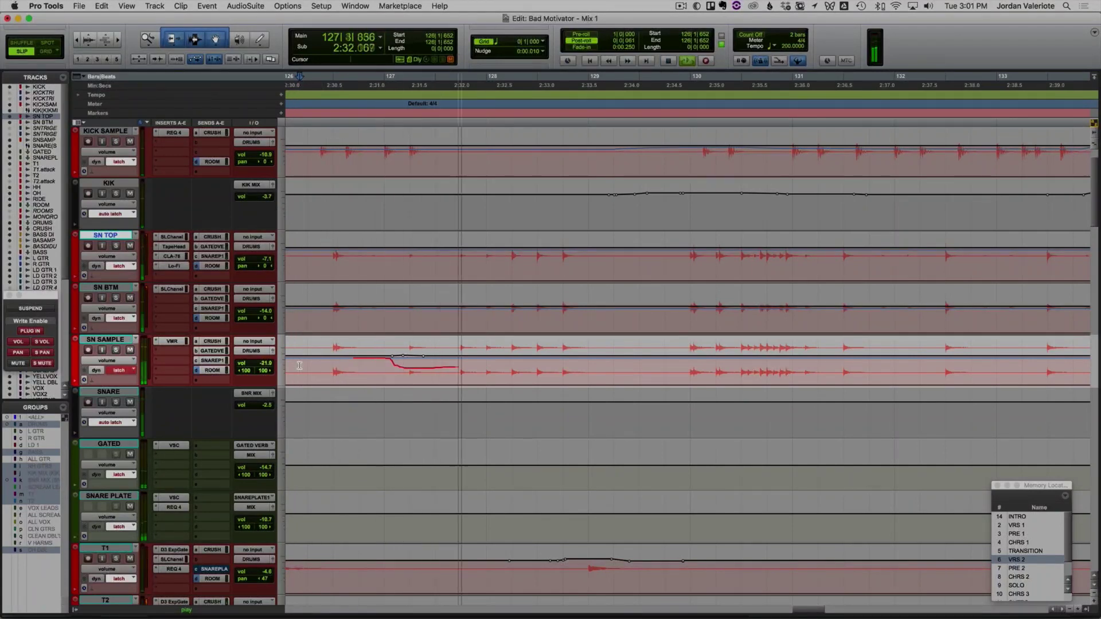
pyautogui.press('space')
# Step: Raise the SN TOP and SN BTM volumes together through bars 127 and 128 and play the result back
pyautogui.press('space')
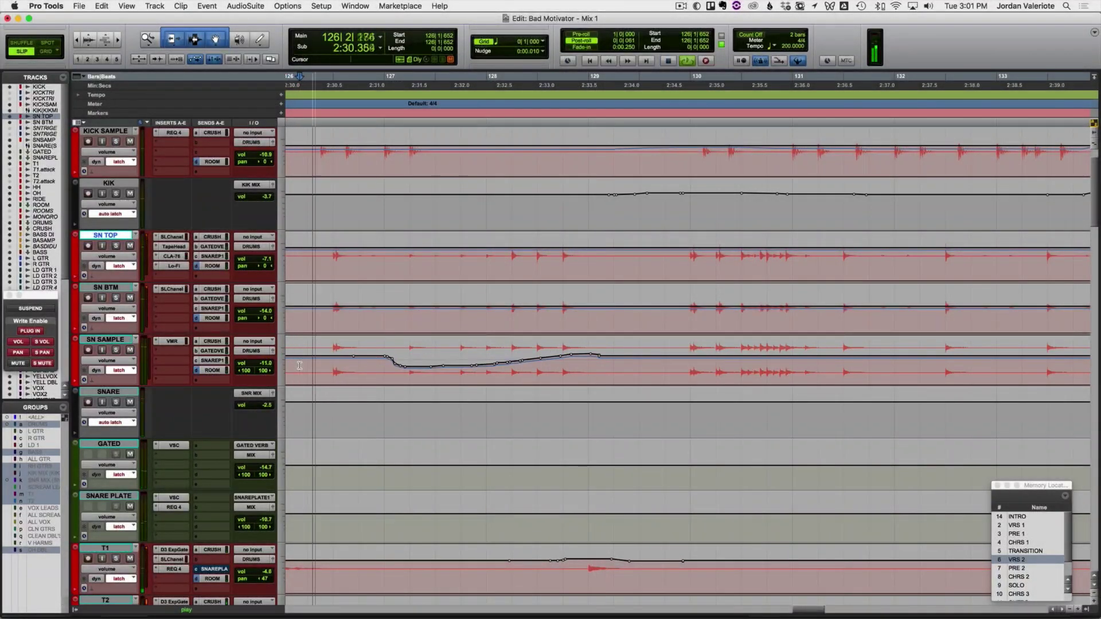
pyautogui.press('space')
pyautogui.press('space')
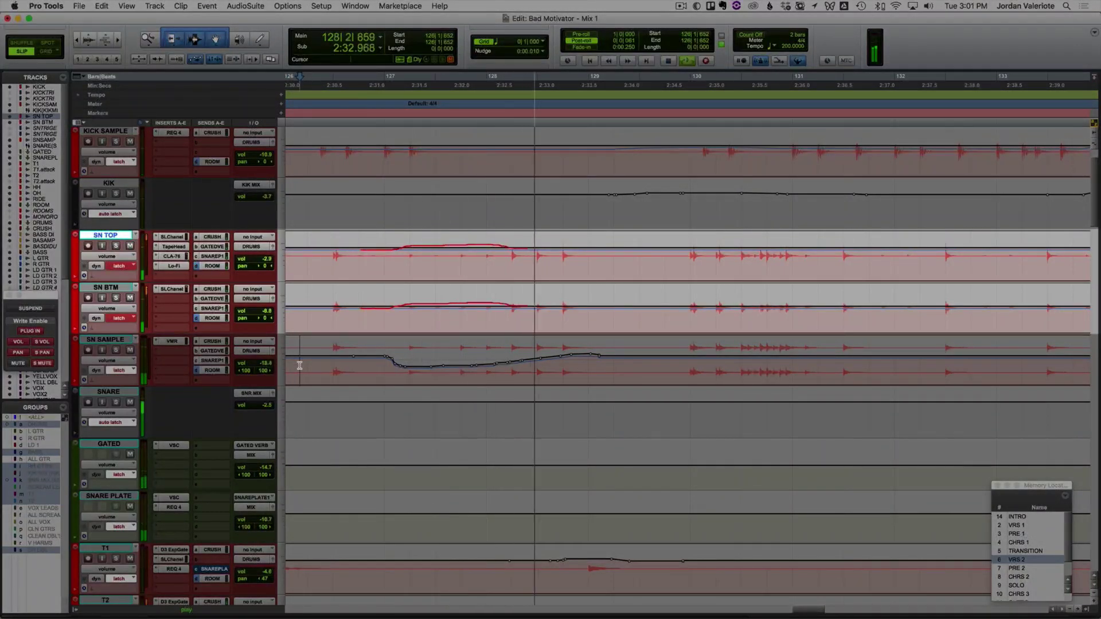
pyautogui.press('space')
pyautogui.press('space')
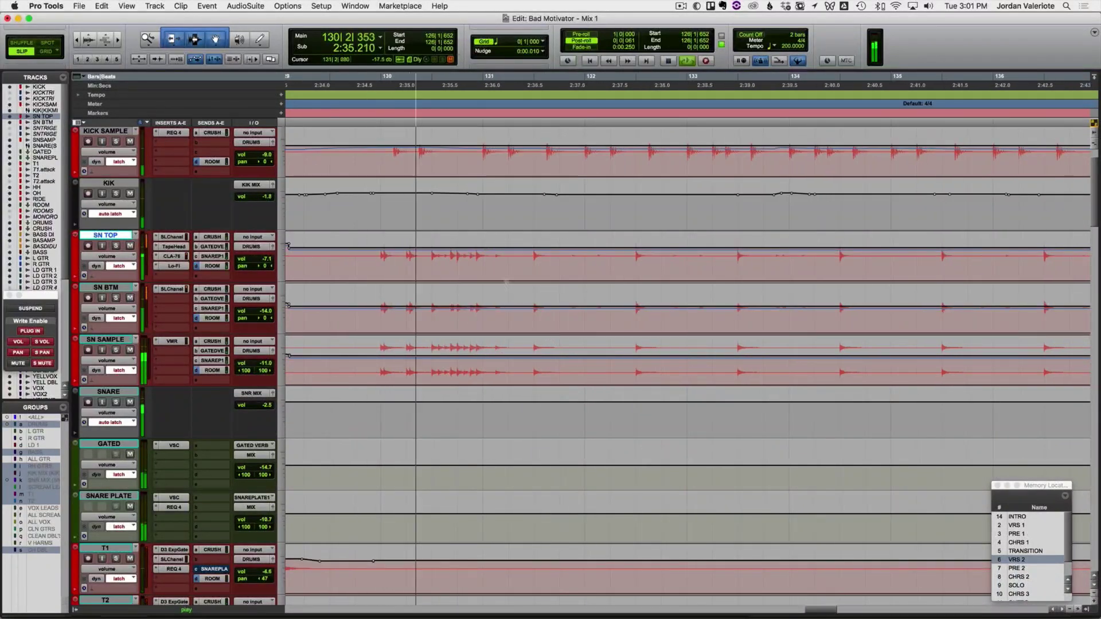
pyautogui.hscroll(-4, 338, 279)
pyautogui.press('space')
# Step: Ride the SNARE volume up to about 0 dB through the snare roll in bar 130
pyautogui.click(468, 371)
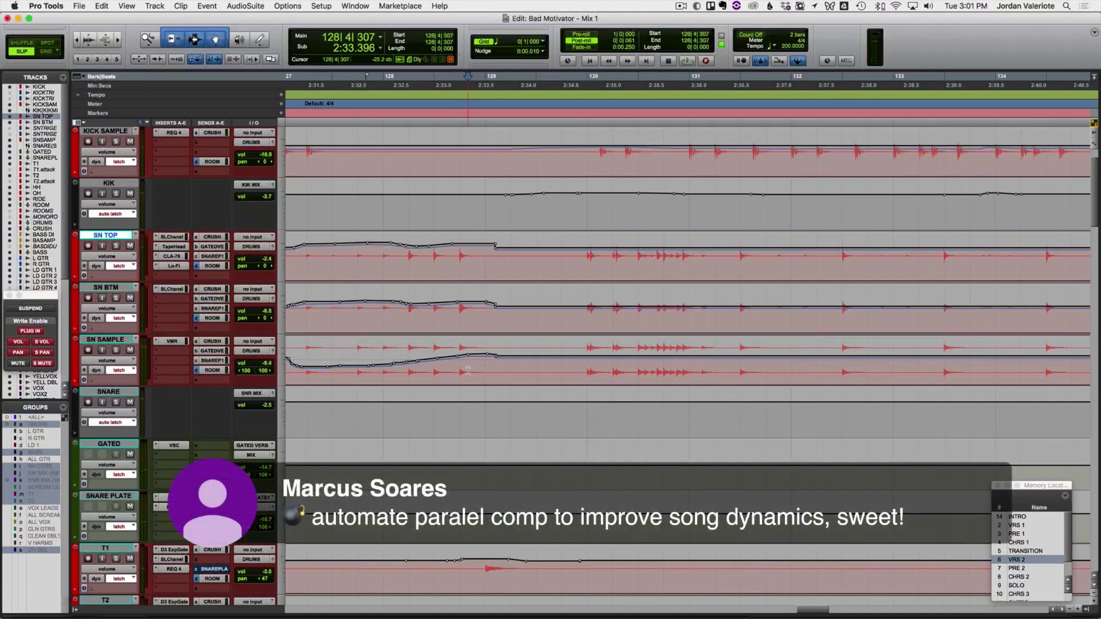
pyautogui.press('space')
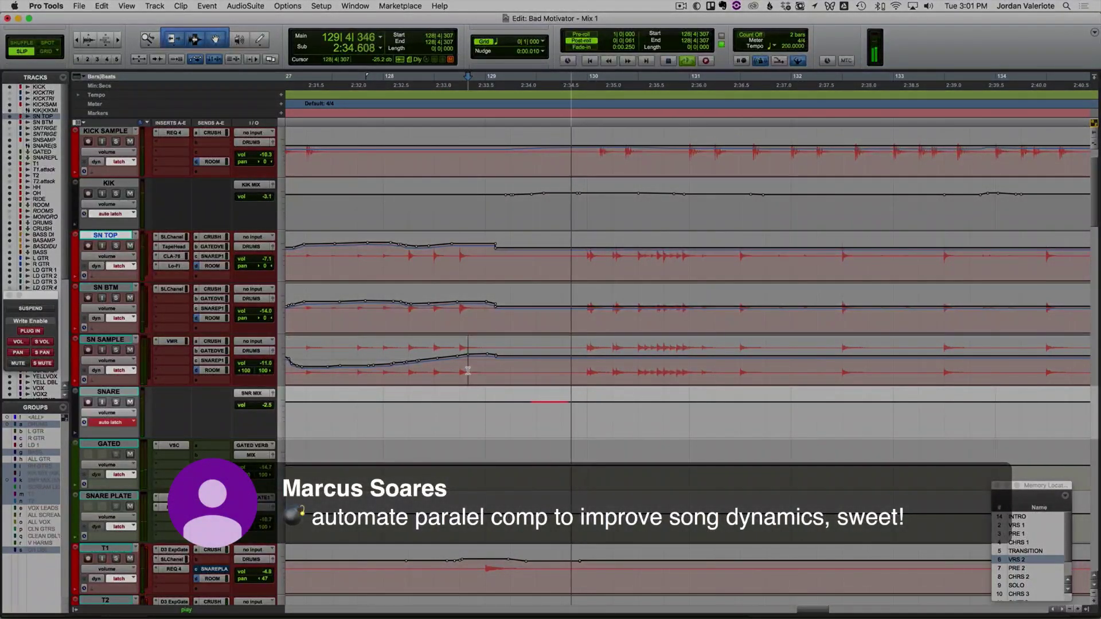
pyautogui.press('space')
pyautogui.press('space')
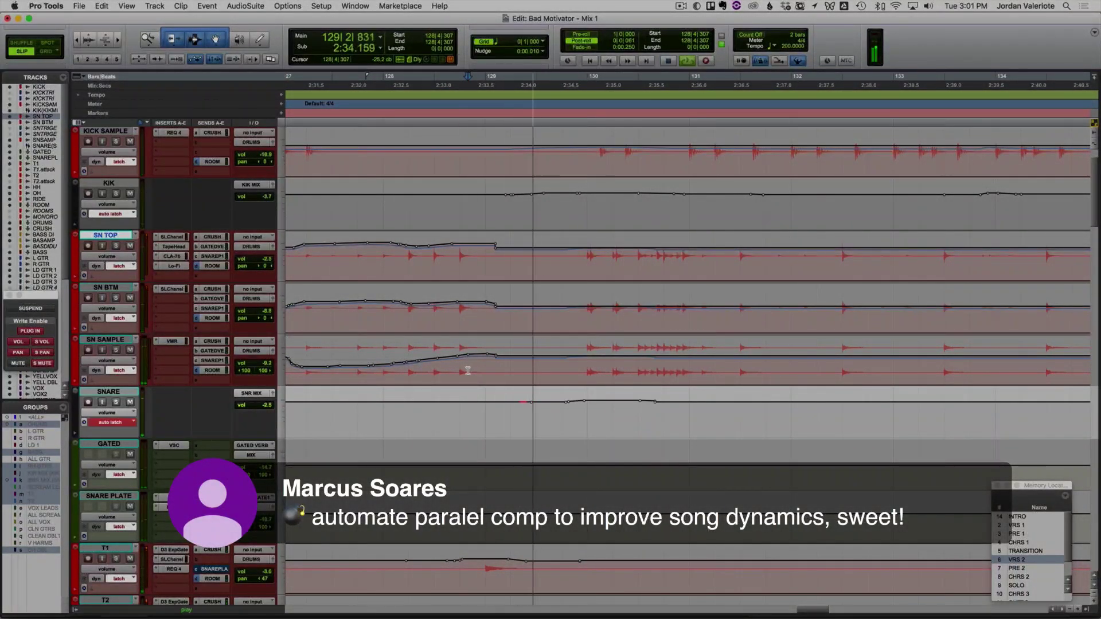
pyautogui.press('space')
# Step: Dip the SN SAMPLE volume through the bar 130 snare roll and raise SN TOP and SN BTM together over it
pyautogui.press('space')
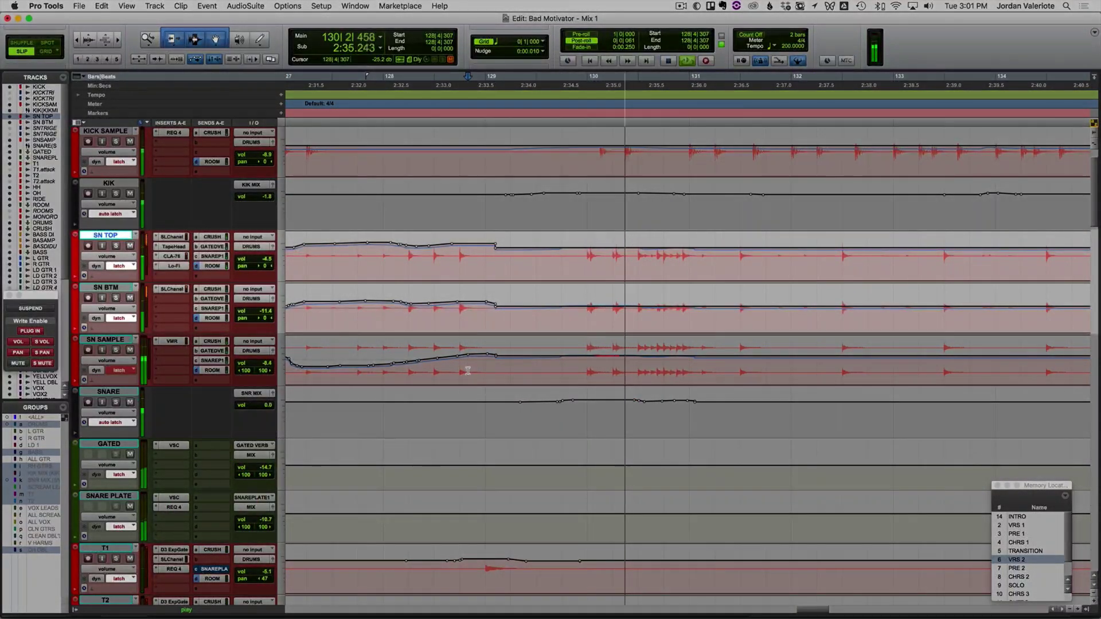
pyautogui.press('space')
pyautogui.press('space')
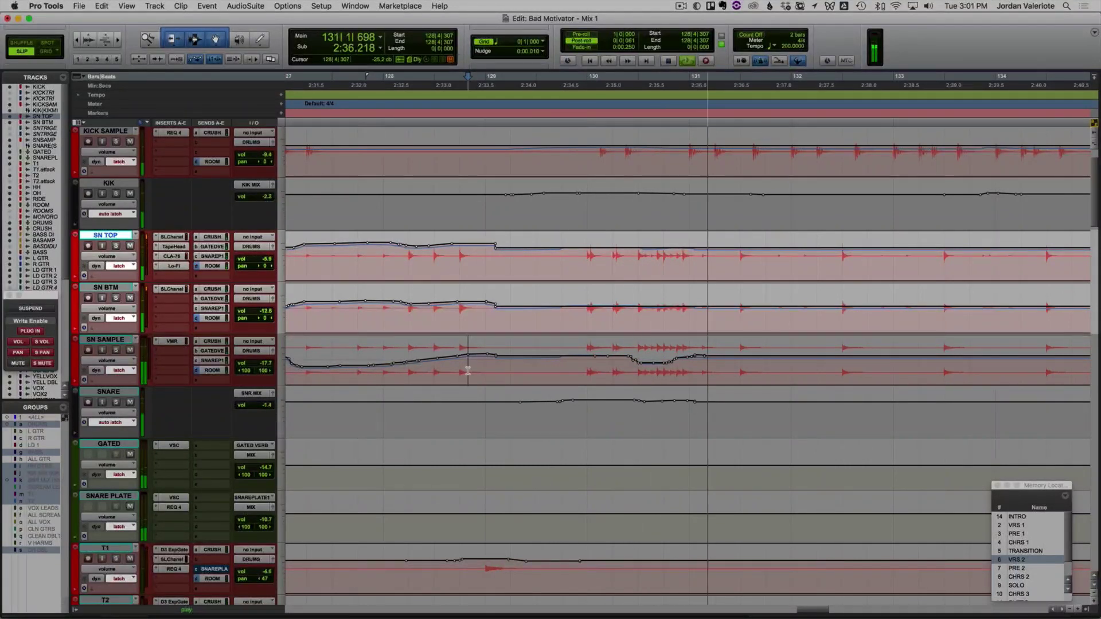
pyautogui.press('space')
pyautogui.click(576, 272)
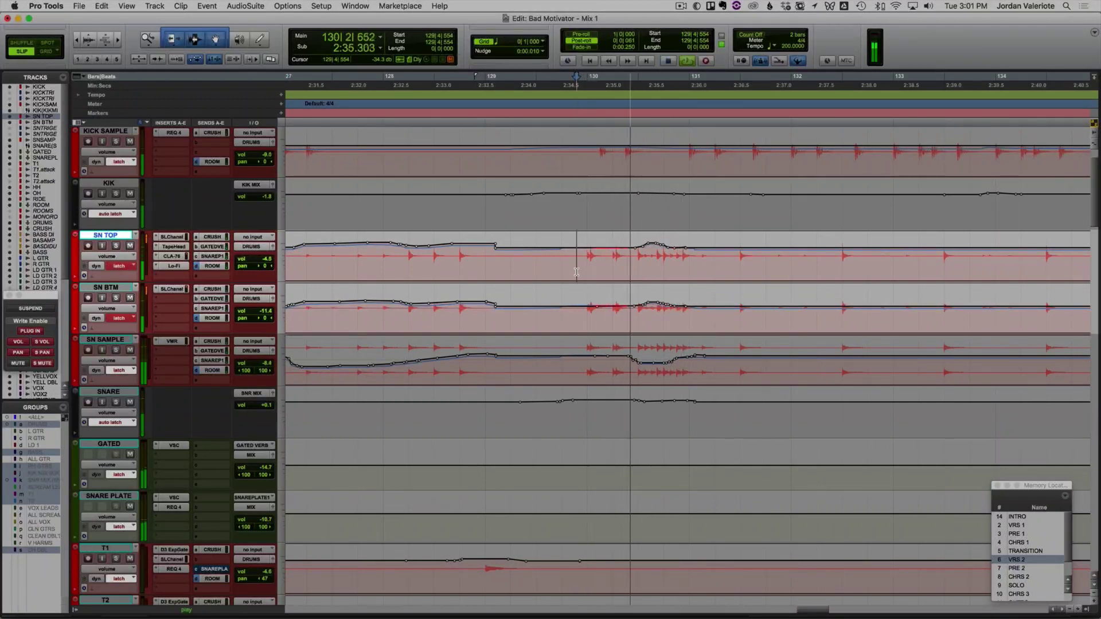
# Step: Rewrite the SN TOP and SN BTM volume automation with repeated latch passes, boosting both mics through the snare fill before bar 131
pyautogui.press('space')
pyautogui.press('space')
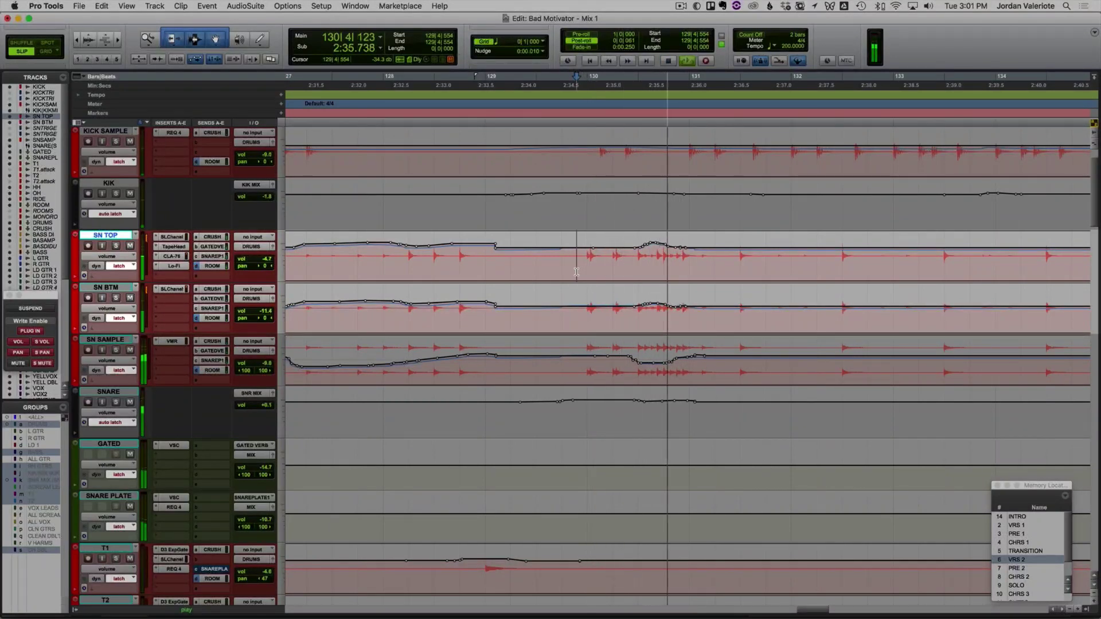
pyautogui.press('space')
pyautogui.press('space')
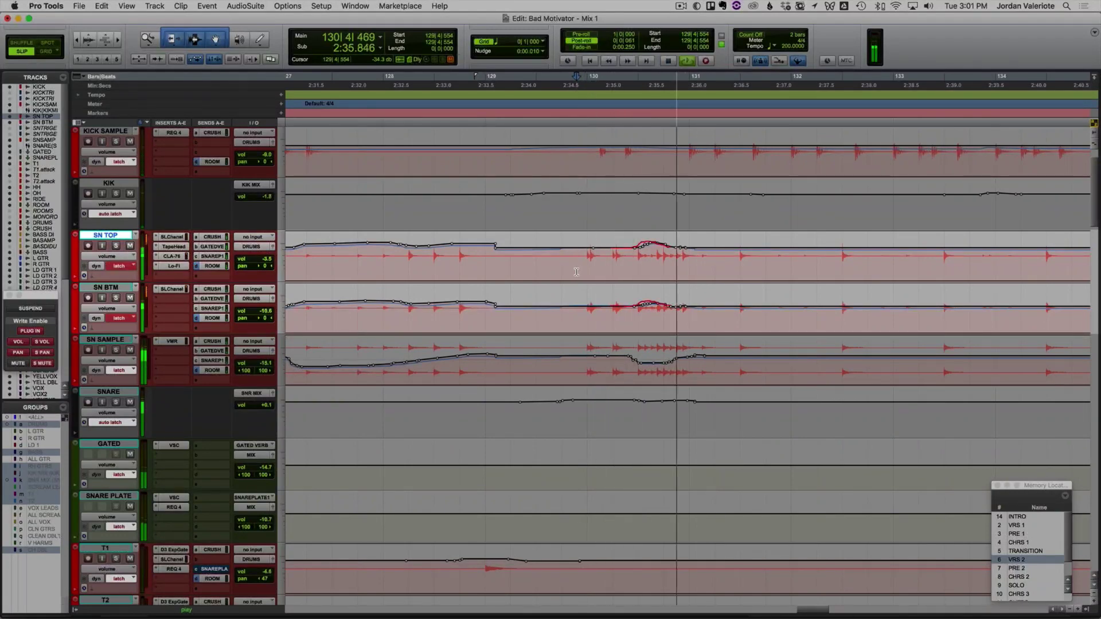
pyautogui.press('space')
pyautogui.press('space')
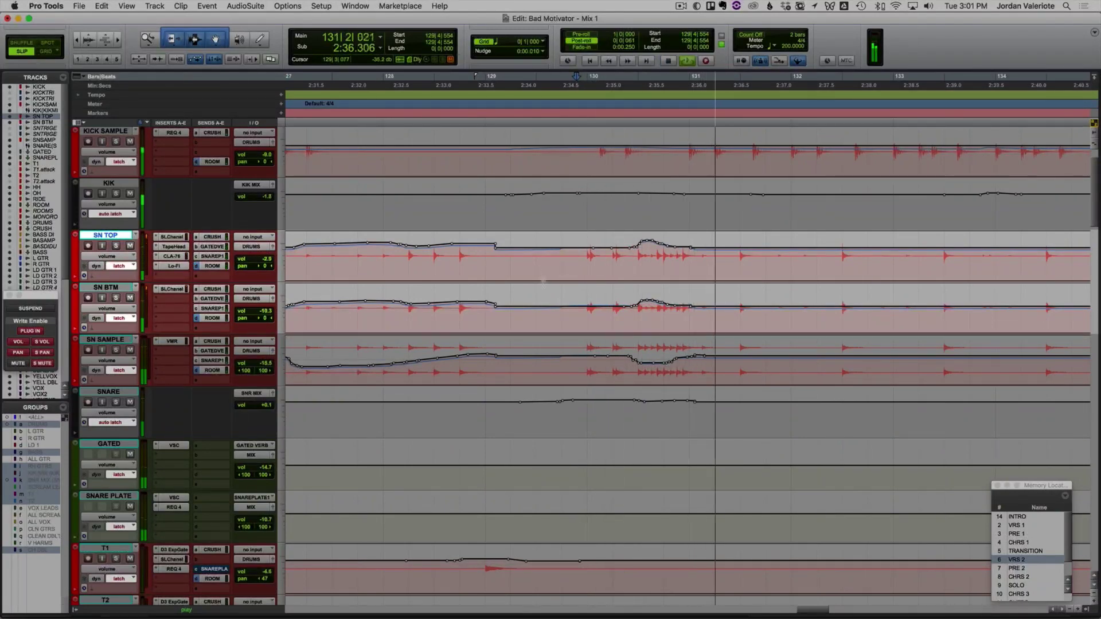
pyautogui.press('space')
pyautogui.press('space')
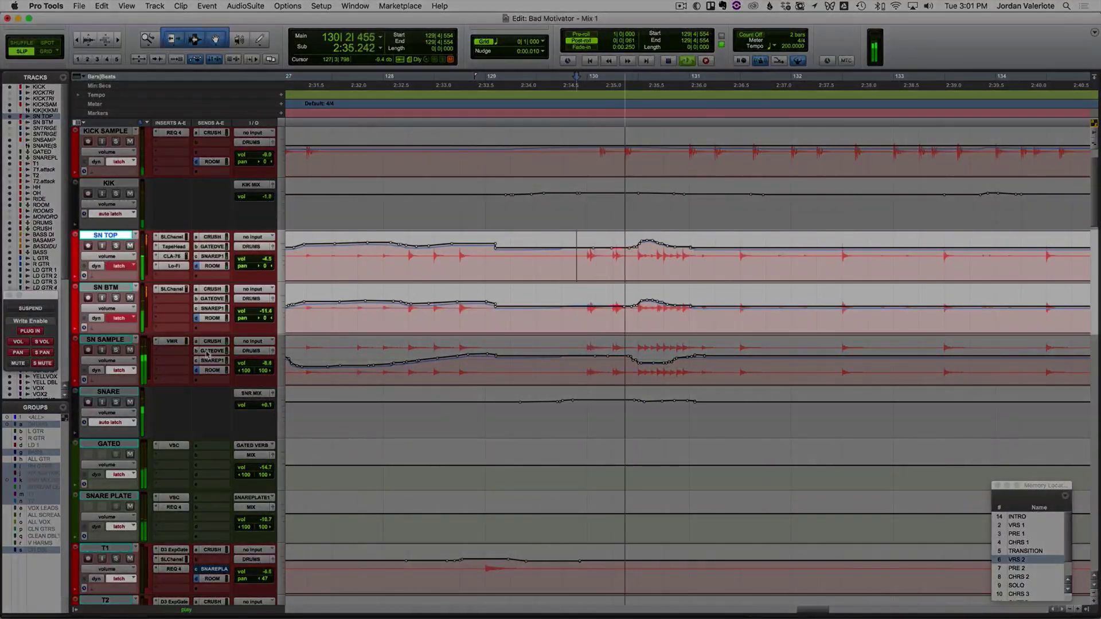
pyautogui.press('space')
pyautogui.press('space')
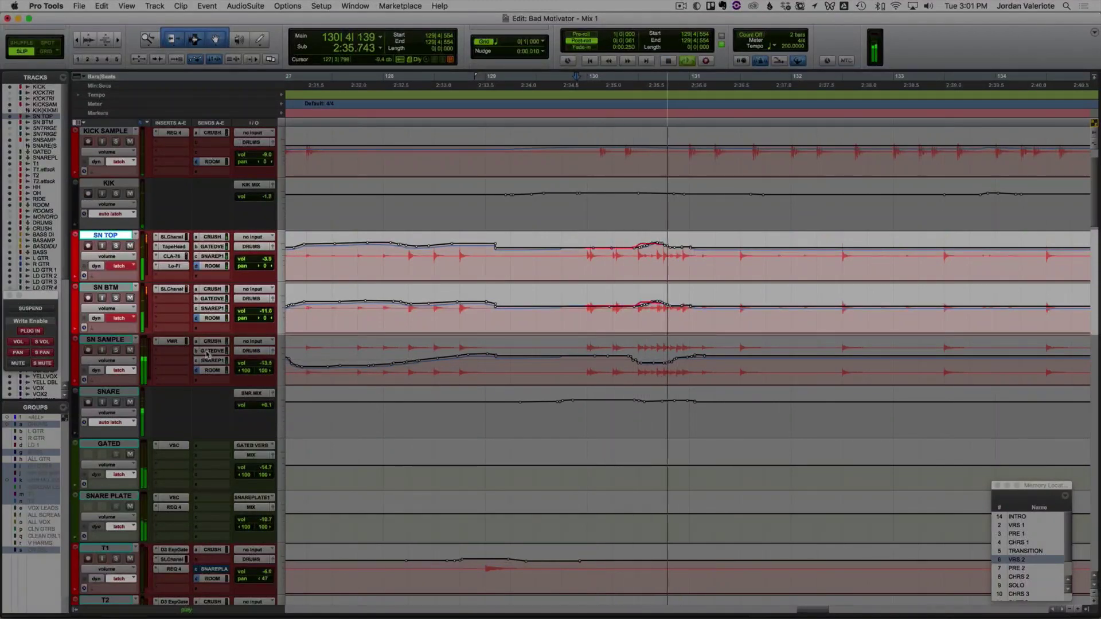
pyautogui.press('space')
pyautogui.press('space')
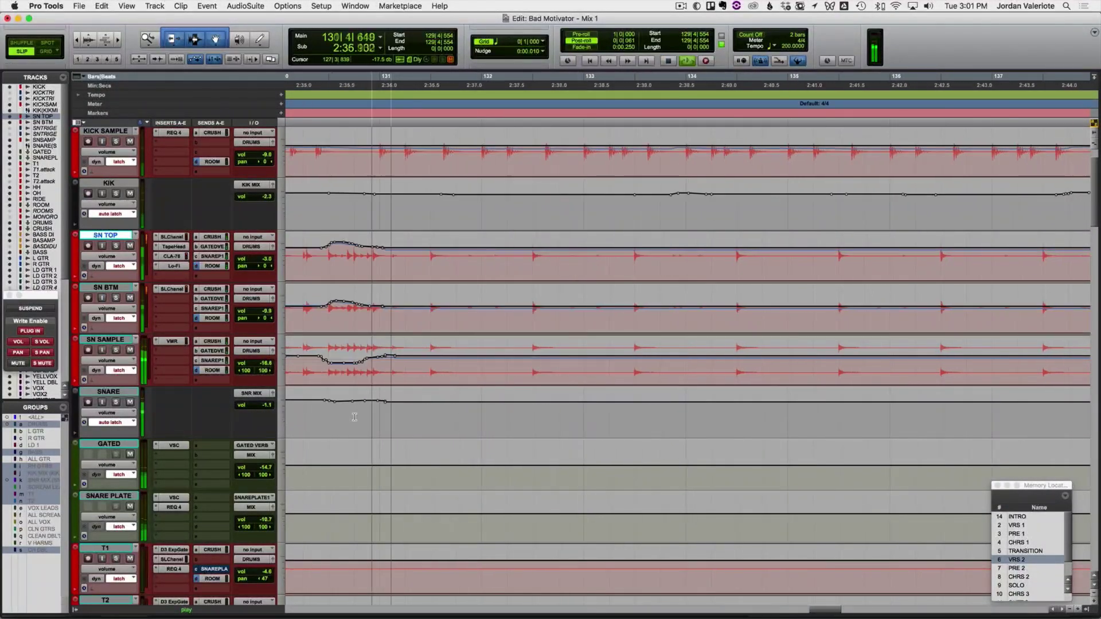
# Step: Write volume rides on the SNARE master from about bar 129 to bar 135 during playback
pyautogui.press('space')
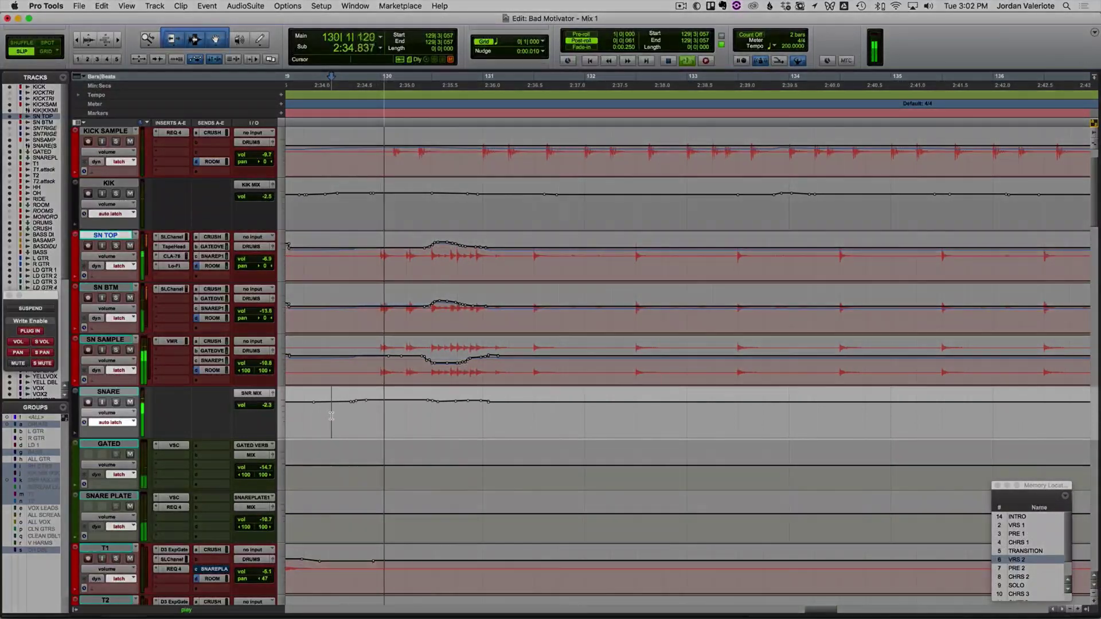
pyautogui.press('space')
pyautogui.press('space')
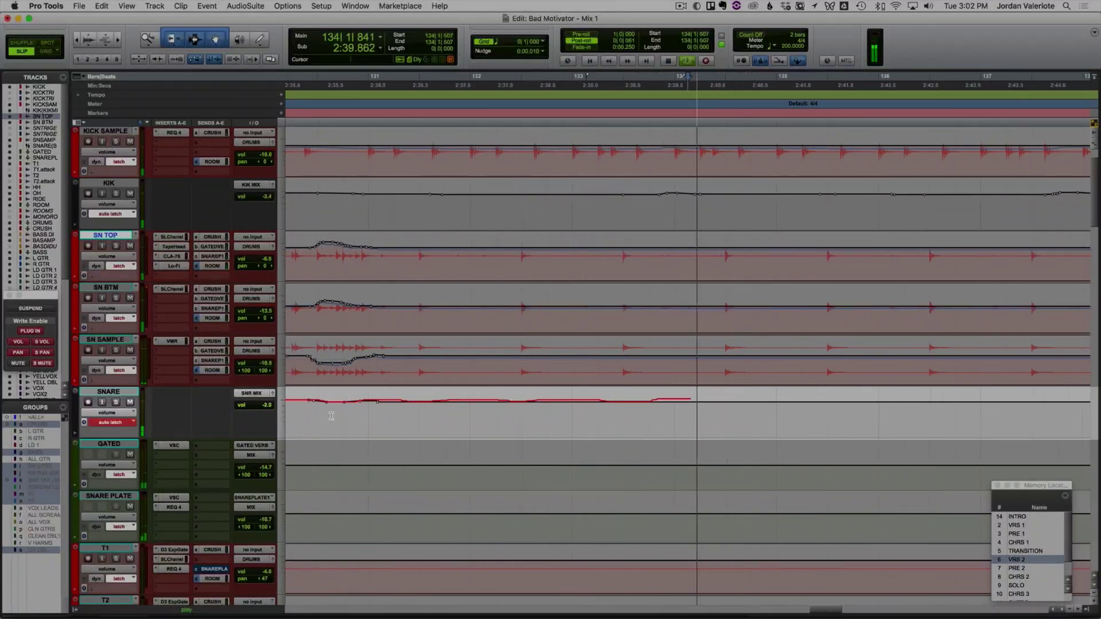
pyautogui.press('space')
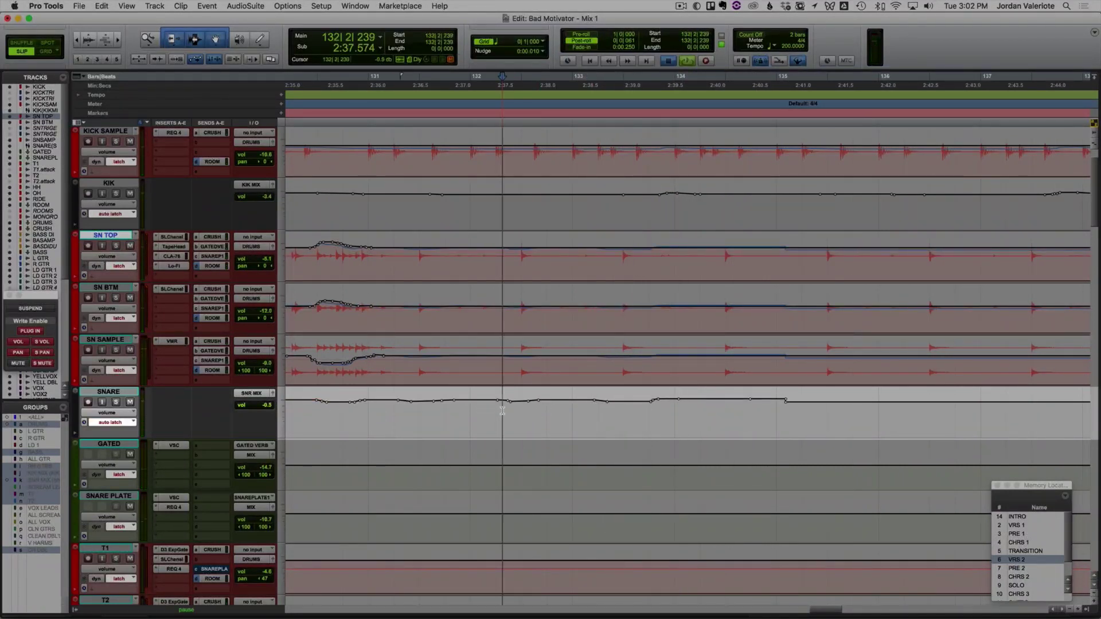
# Step: Continue the SNARE master volume rides up to bar 139, with another pass over the hits in bar 138
pyautogui.press('space')
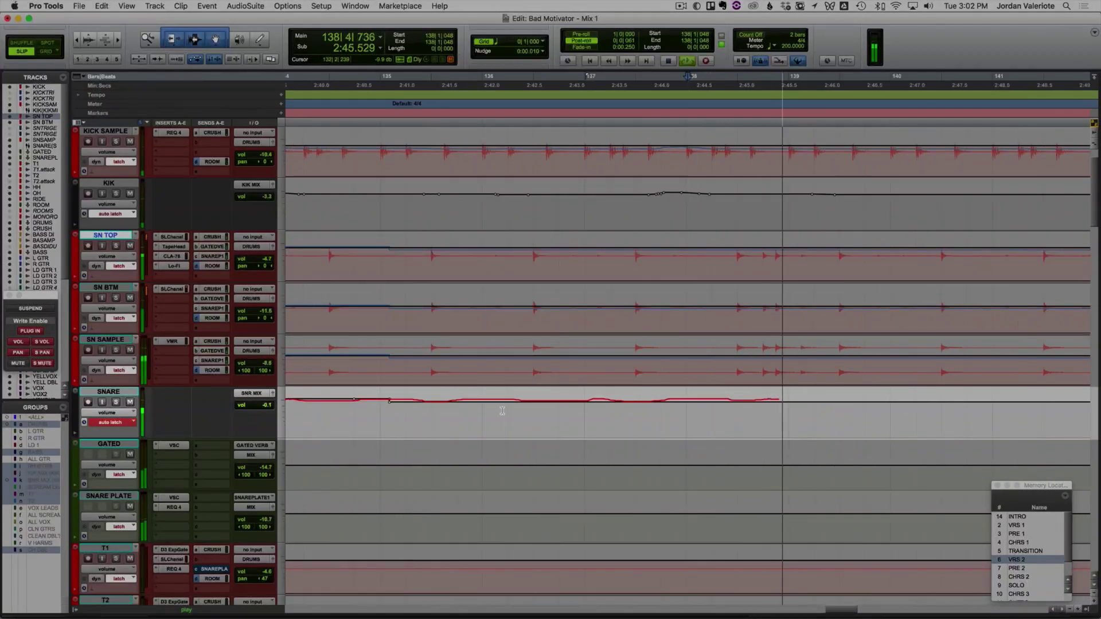
pyautogui.press('space')
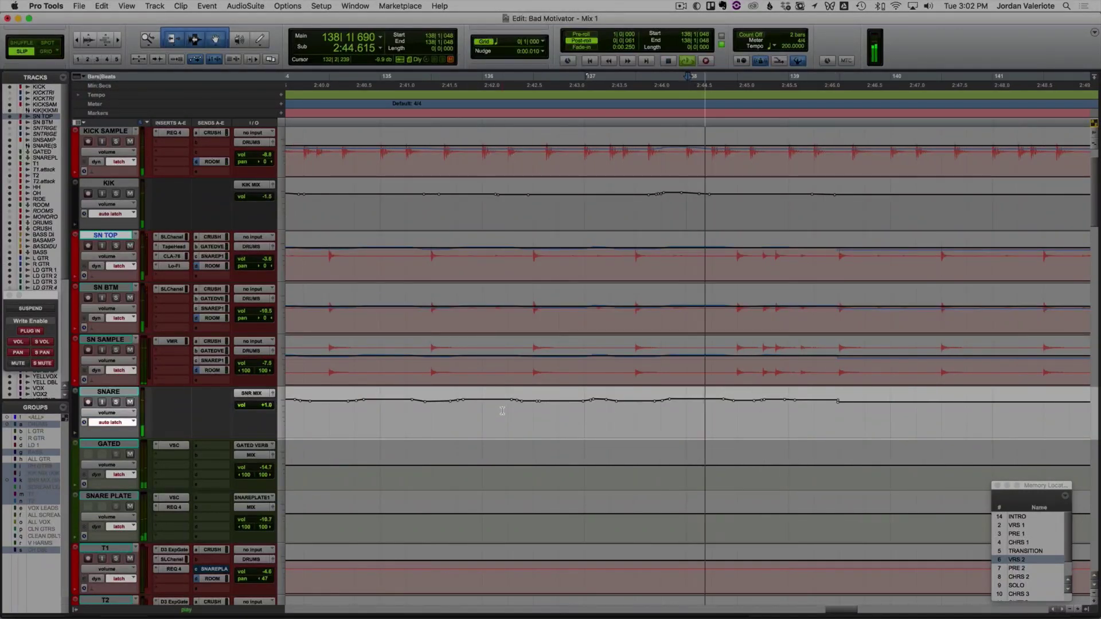
pyautogui.press('space')
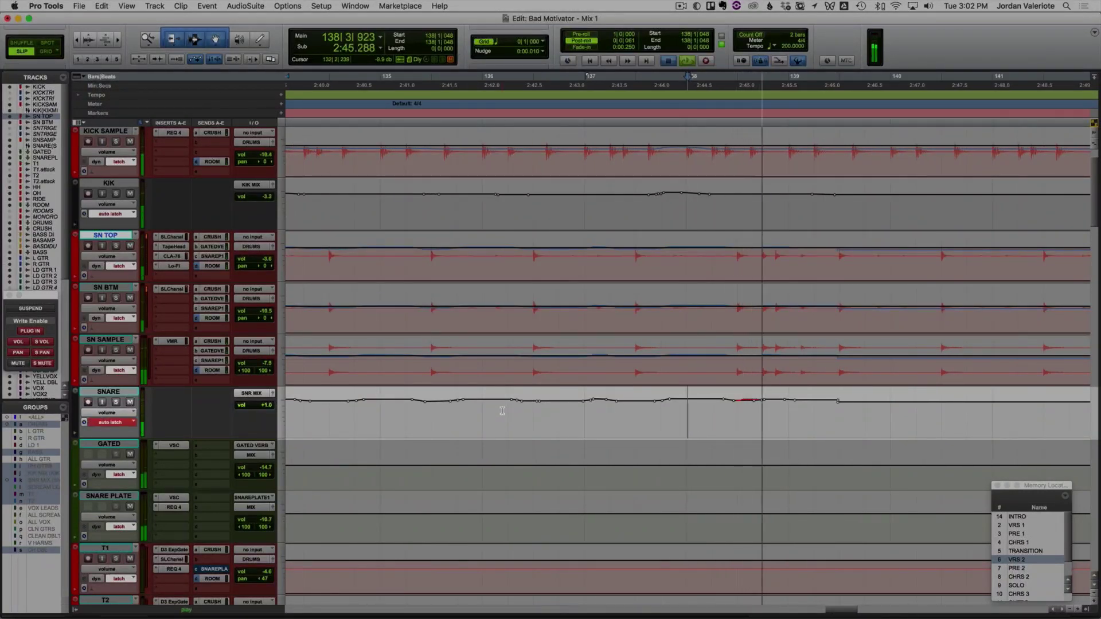
# Step: Write the SNARE master volume automation through the outro, riding up the last snare hits around bar 162 before the FADE OUT marker
pyautogui.press('space')
pyautogui.press('space')
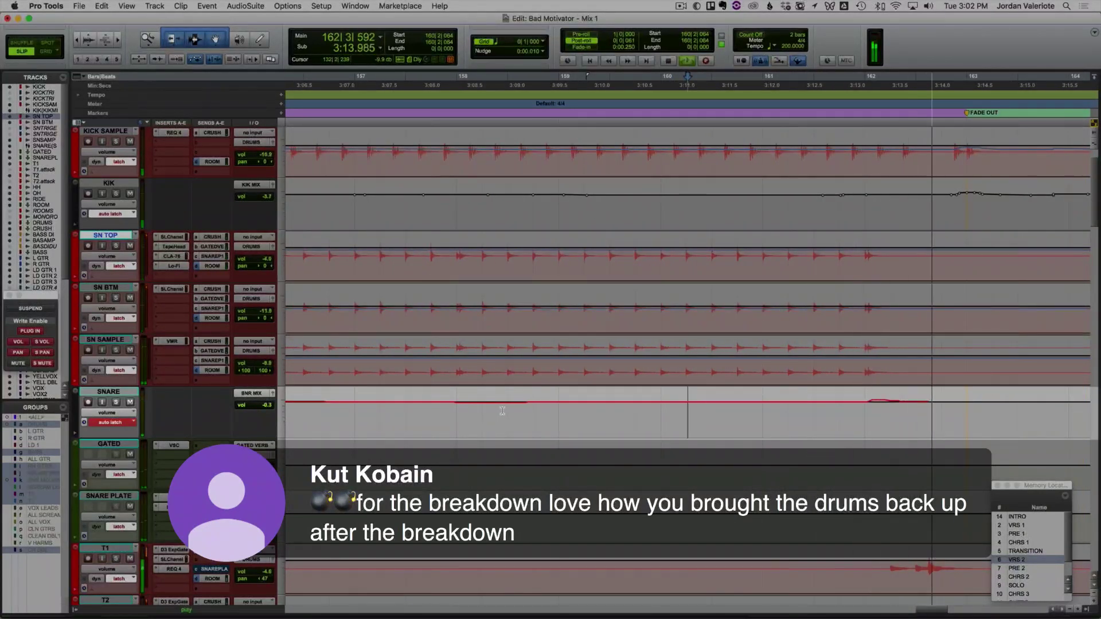
pyautogui.press('space')
pyautogui.press('space')
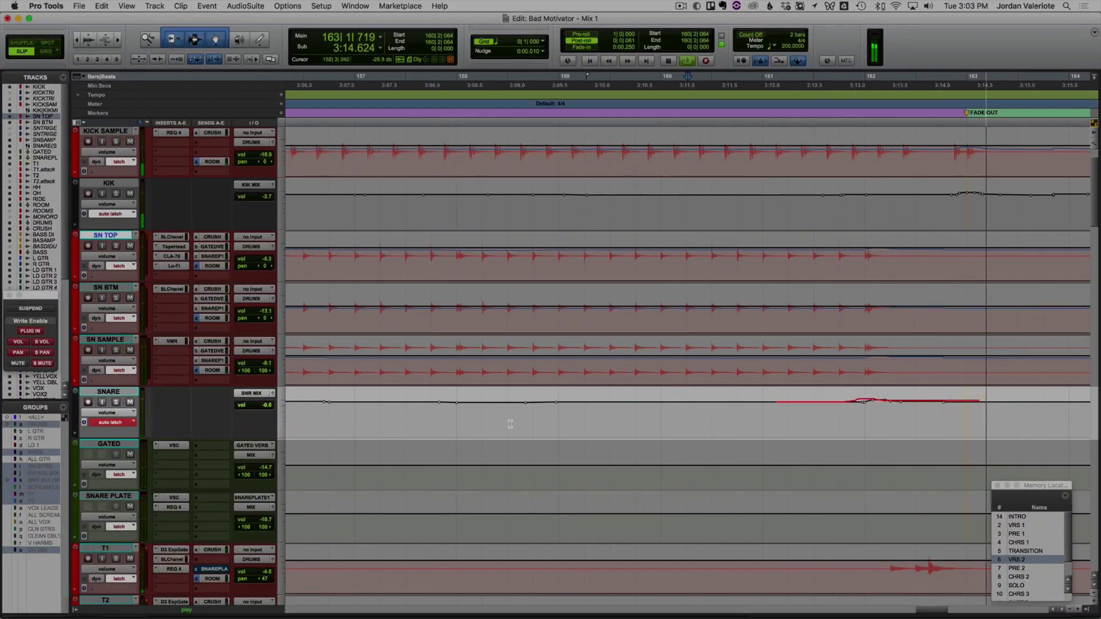
# Step: Write T1 volume automation from bar 141, boosting the two tom hits ahead of the OUTRO marker
pyautogui.press('t')
pyautogui.press('r')
pyautogui.press('r')
pyautogui.press('r')
pyautogui.press('r')
pyautogui.press('space')
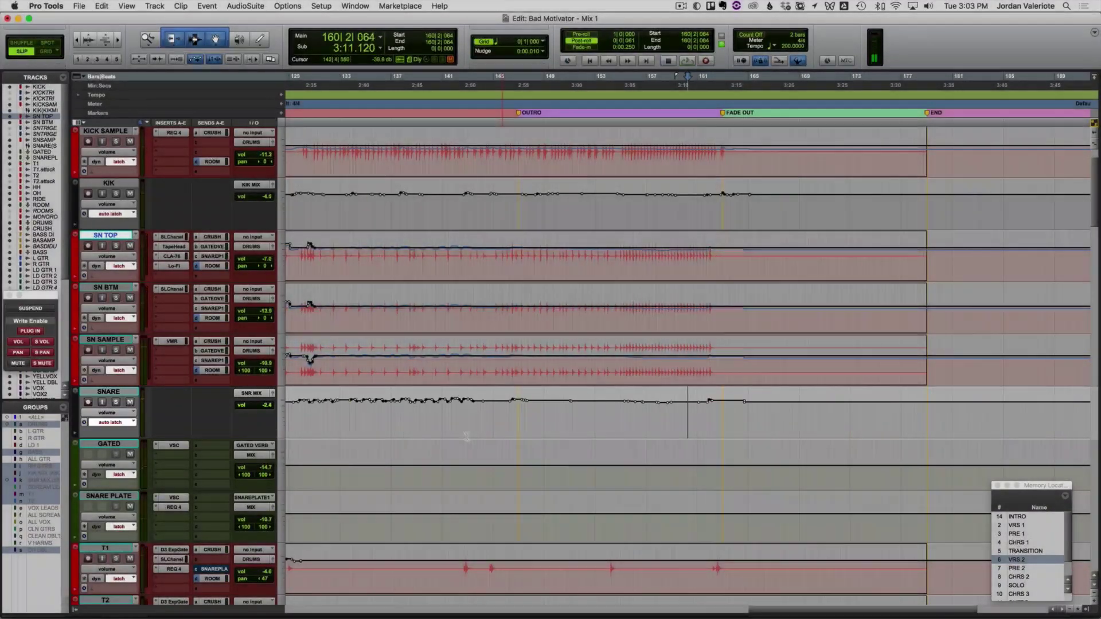
pyautogui.click(489, 429)
pyautogui.press('t')
pyautogui.press('t')
pyautogui.click(543, 435)
pyautogui.press('space')
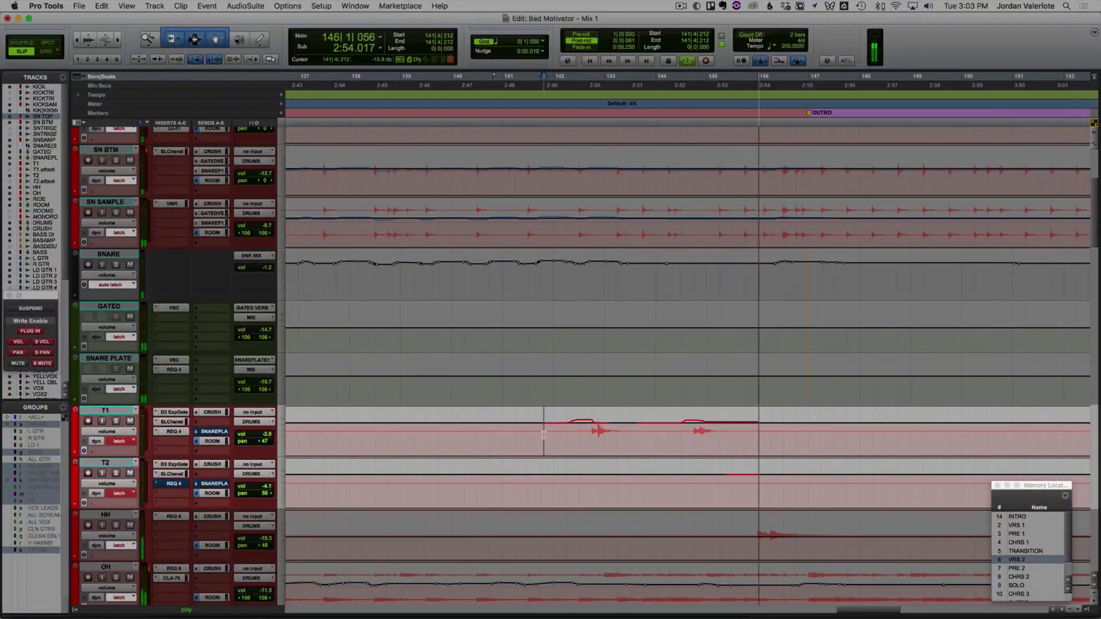
# Step: Write volume rides on T1 and T2 over the outro tom hits from bar 153 to bar 161
pyautogui.hscroll(10, 566, 429)
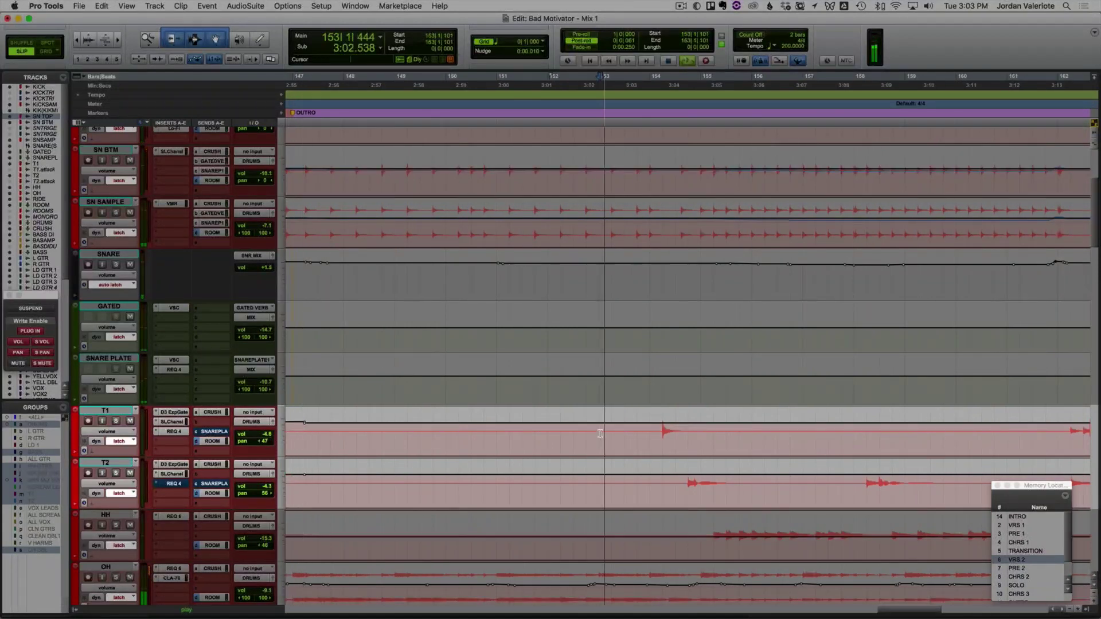
pyautogui.hscroll(4, 600, 433)
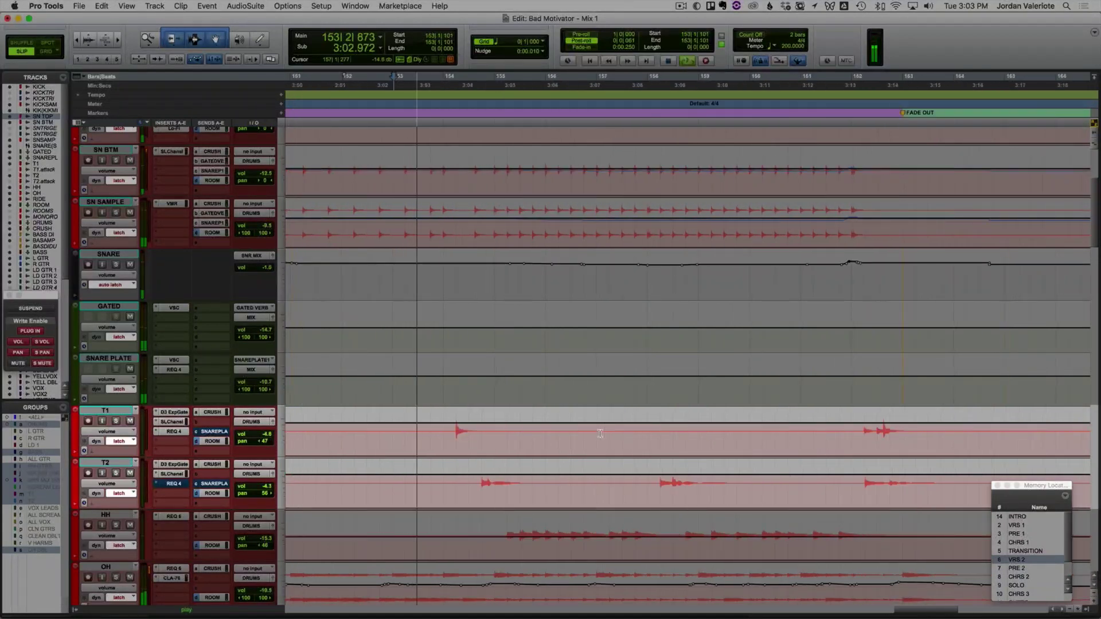
pyautogui.click(408, 433)
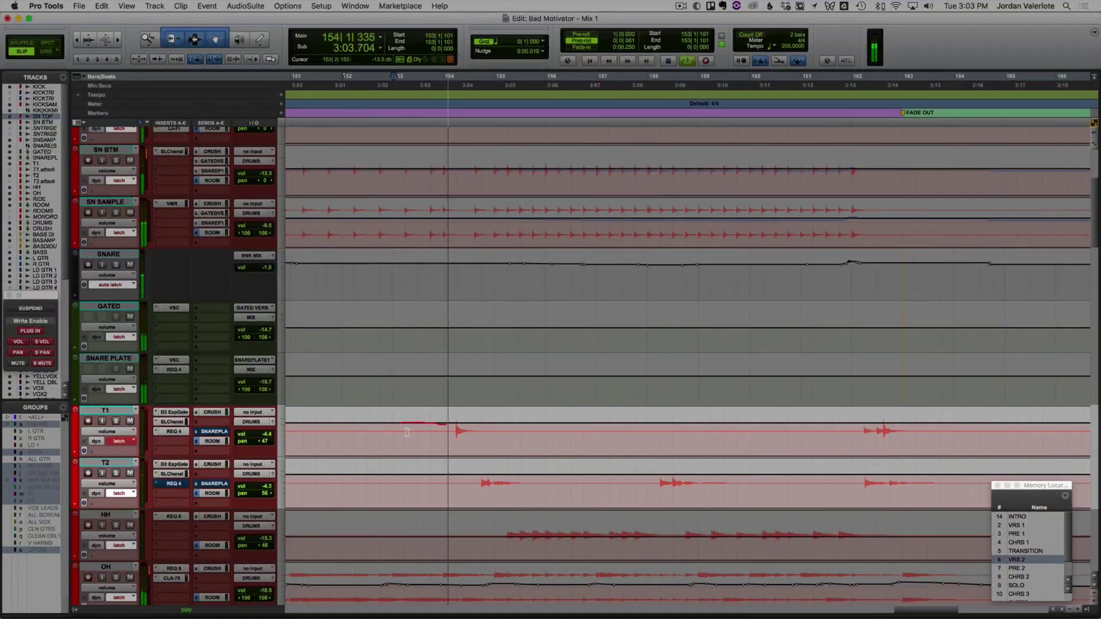
pyautogui.press('space')
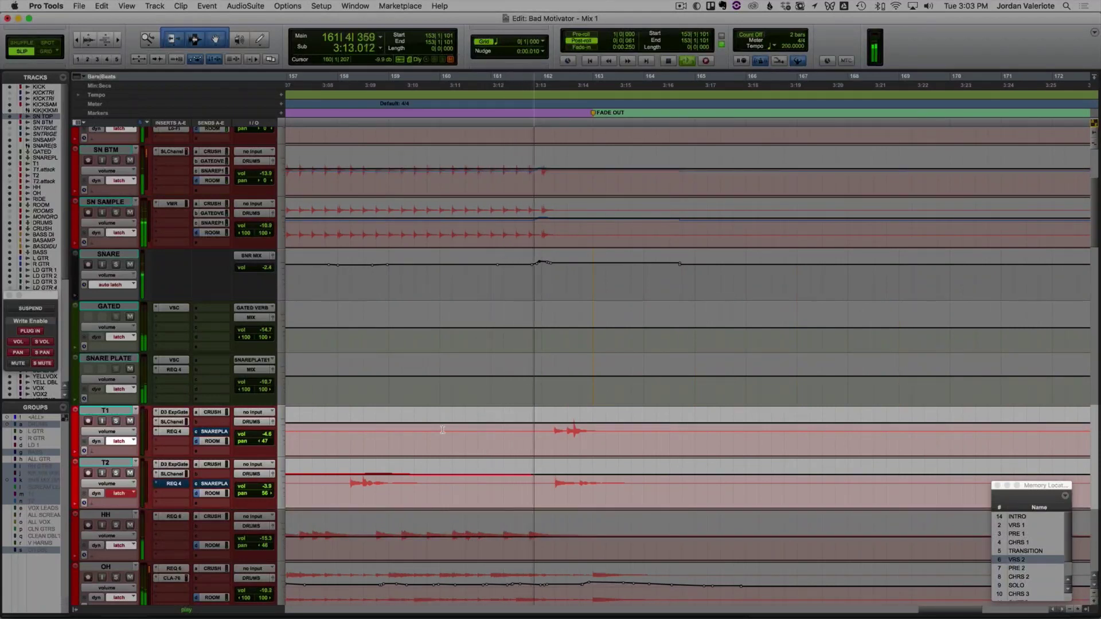
pyautogui.press('space')
# Step: Write T2 and T1 volume rides over the final tom fill from about bar 161 into the FADE OUT marker
pyautogui.click(510, 438)
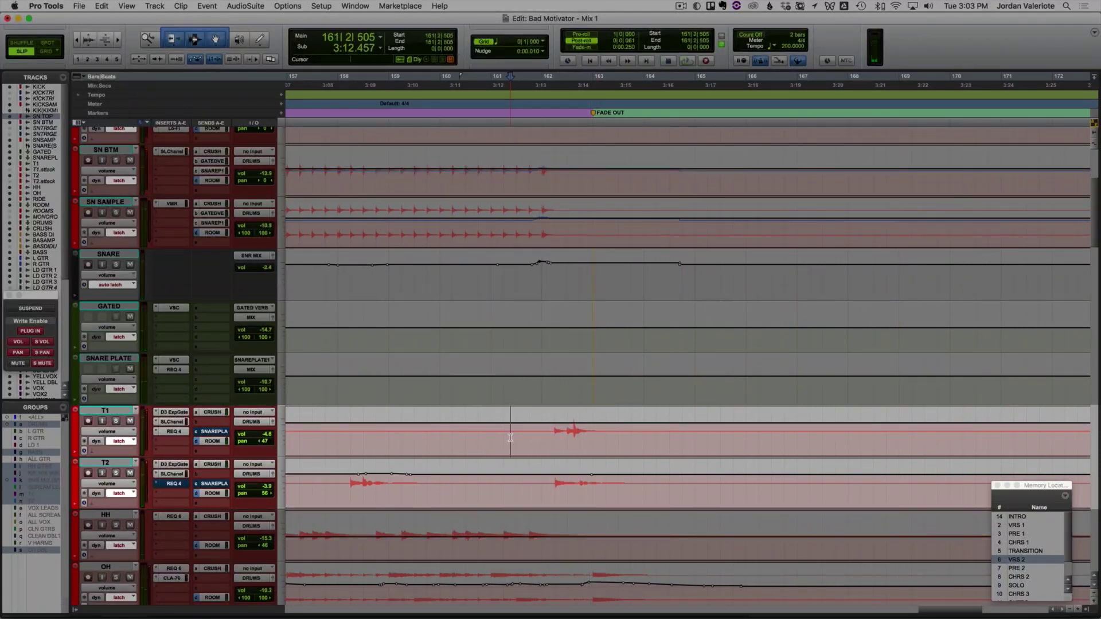
pyautogui.press('space')
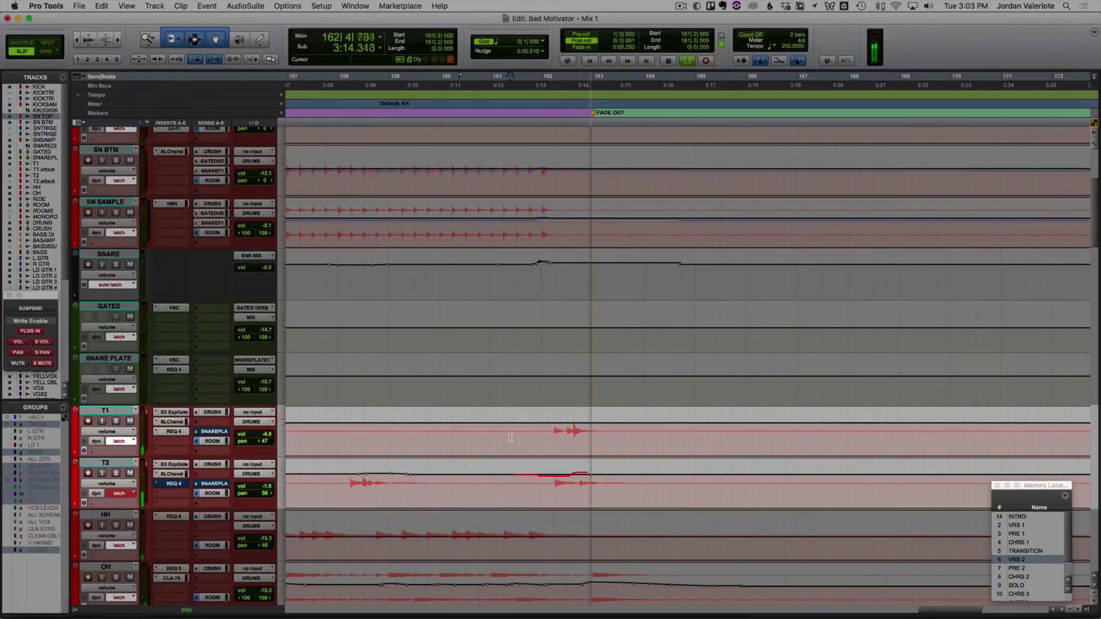
pyautogui.press('space')
pyautogui.press('space')
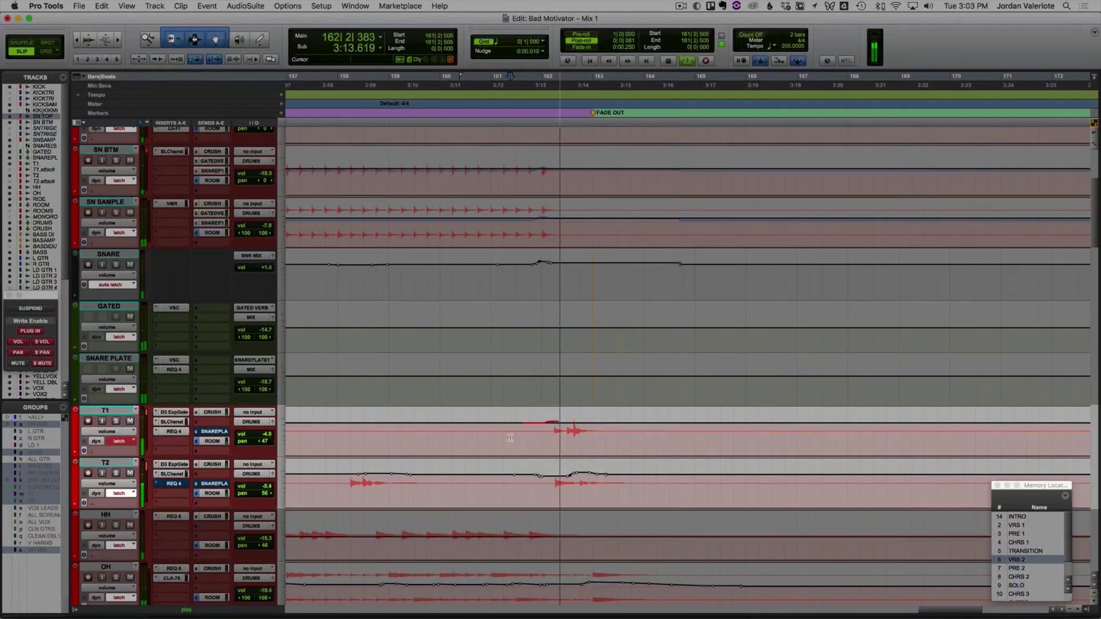
pyautogui.press('space')
pyautogui.press('space')
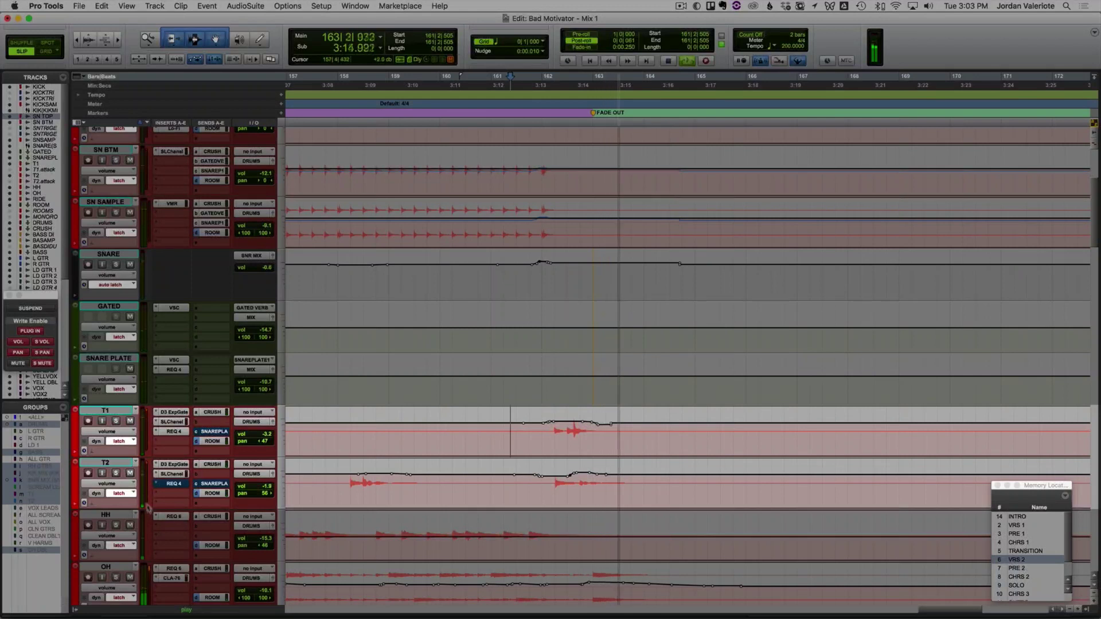
# Step: Audition the final tom fill and refine the T2 volume ride, dipping before bar 162's hit and rising into the FADE OUT marker
pyautogui.press('space')
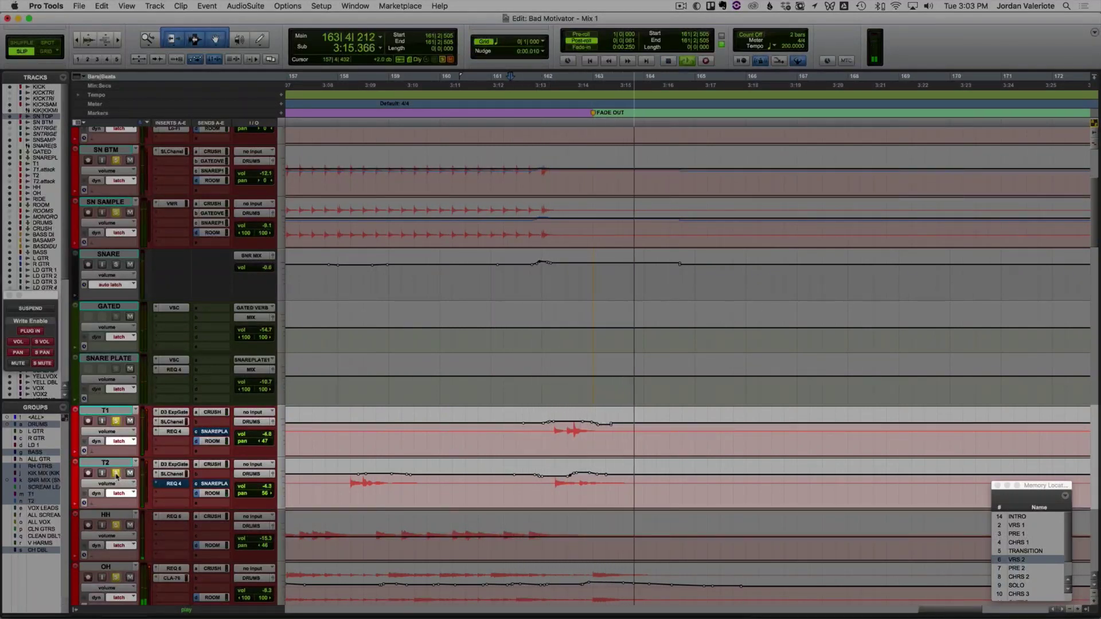
pyautogui.press('space')
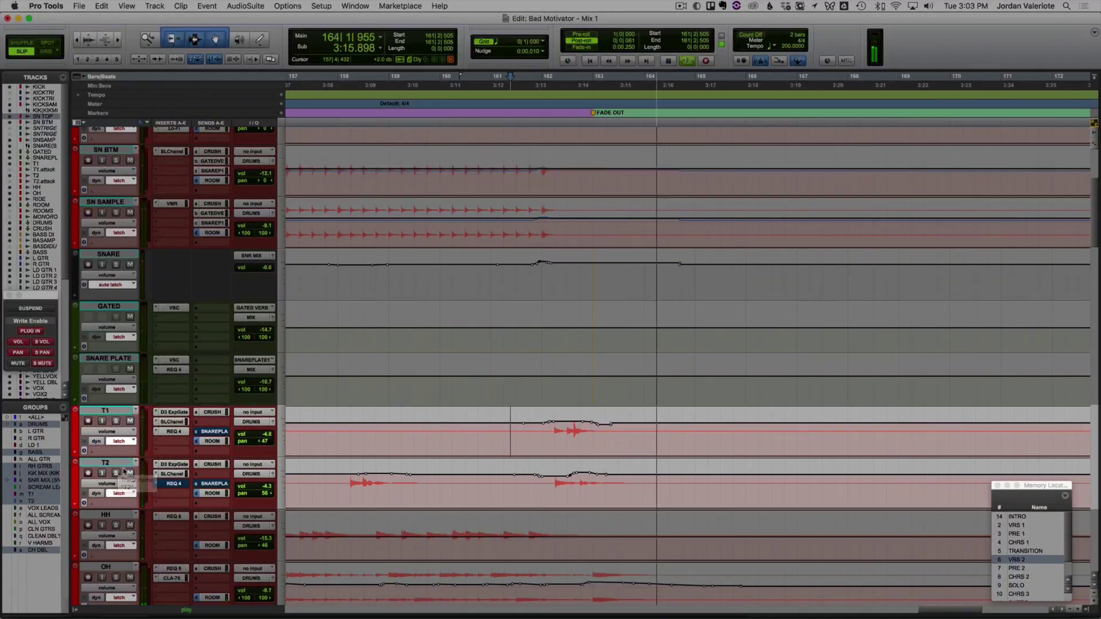
pyautogui.press('space')
pyautogui.press('space')
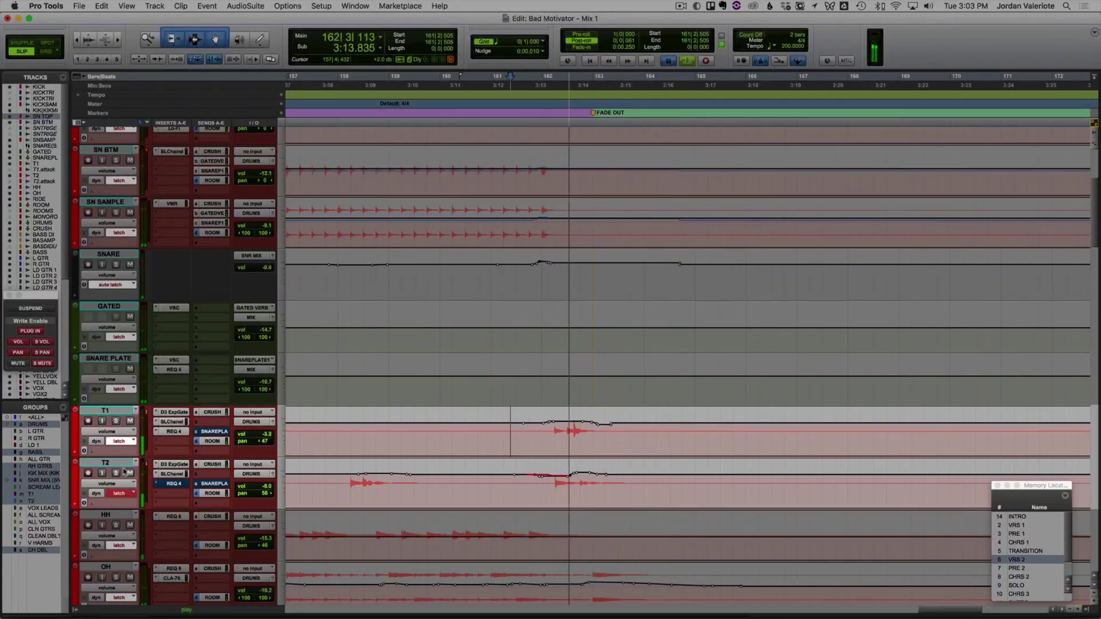
pyautogui.press('space')
pyautogui.press('space')
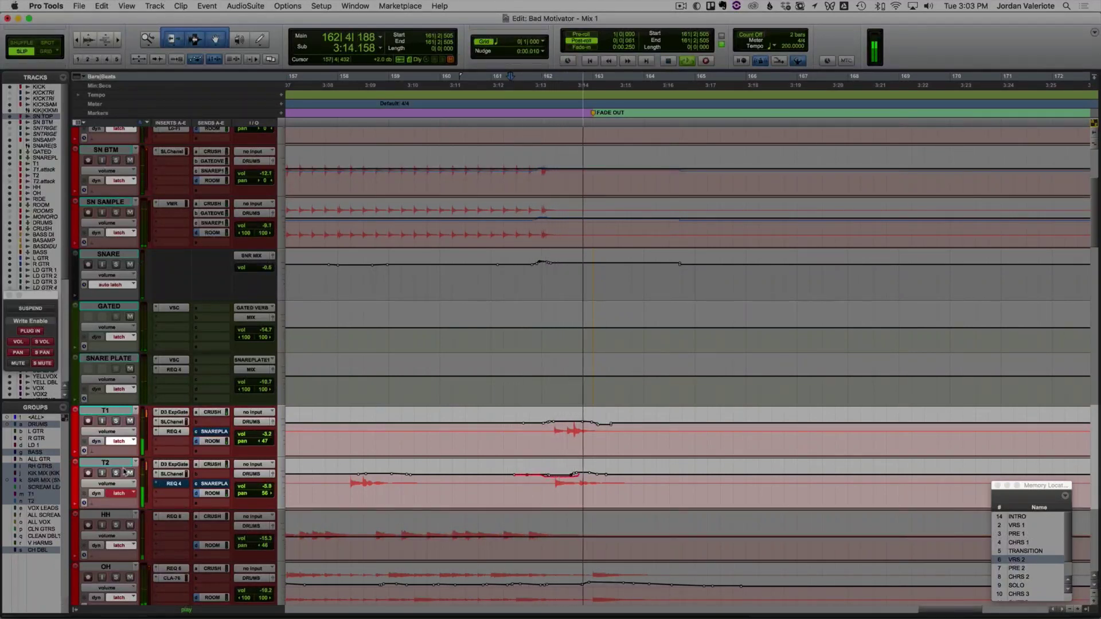
pyautogui.press('space')
pyautogui.press('space')
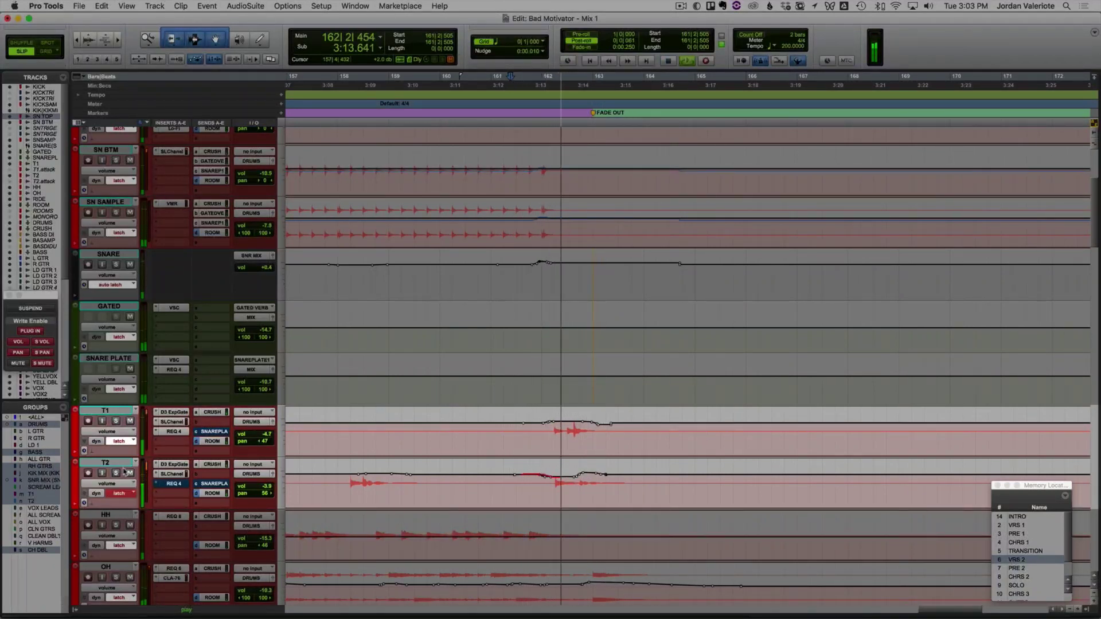
pyautogui.press('space')
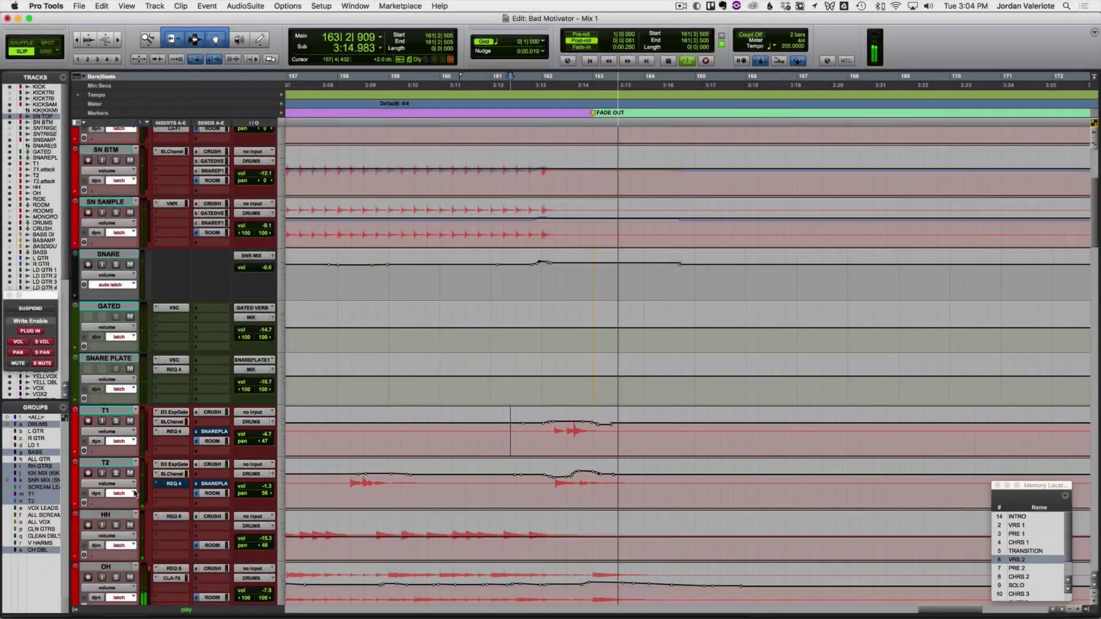
# Step: Raise the KIK master volume automation over the last kick hit at the FADE OUT marker and play back the ending
pyautogui.scroll(3, 582, 192)
pyautogui.press('space')
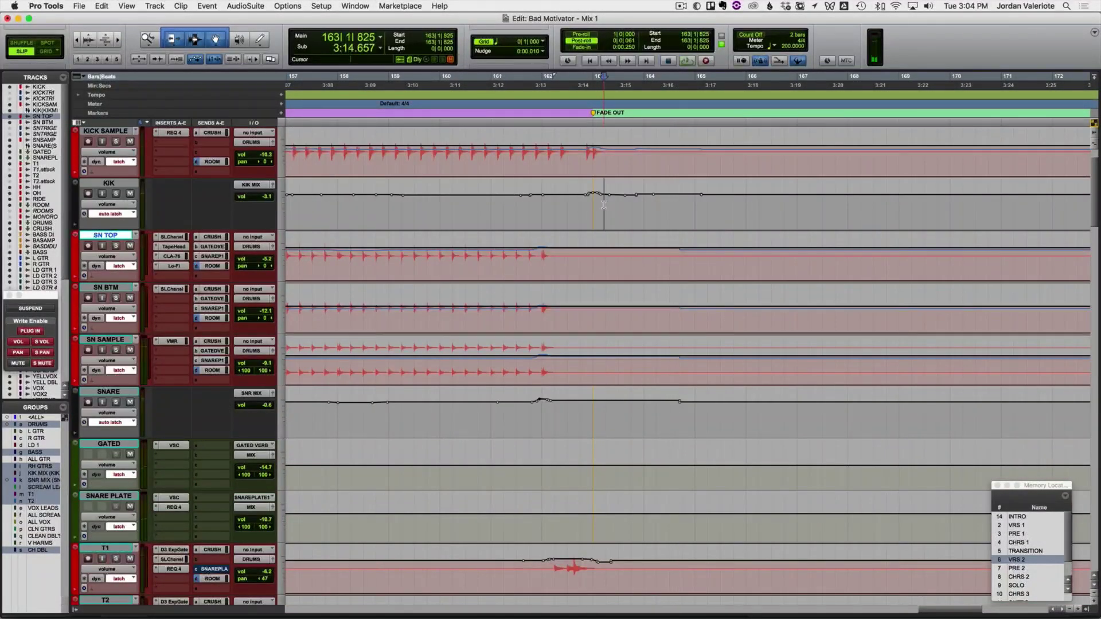
pyautogui.keyDown('alt'); pyautogui.scroll(3, 603, 205); pyautogui.keyUp('alt')
pyautogui.scroll(1, 619, 229)
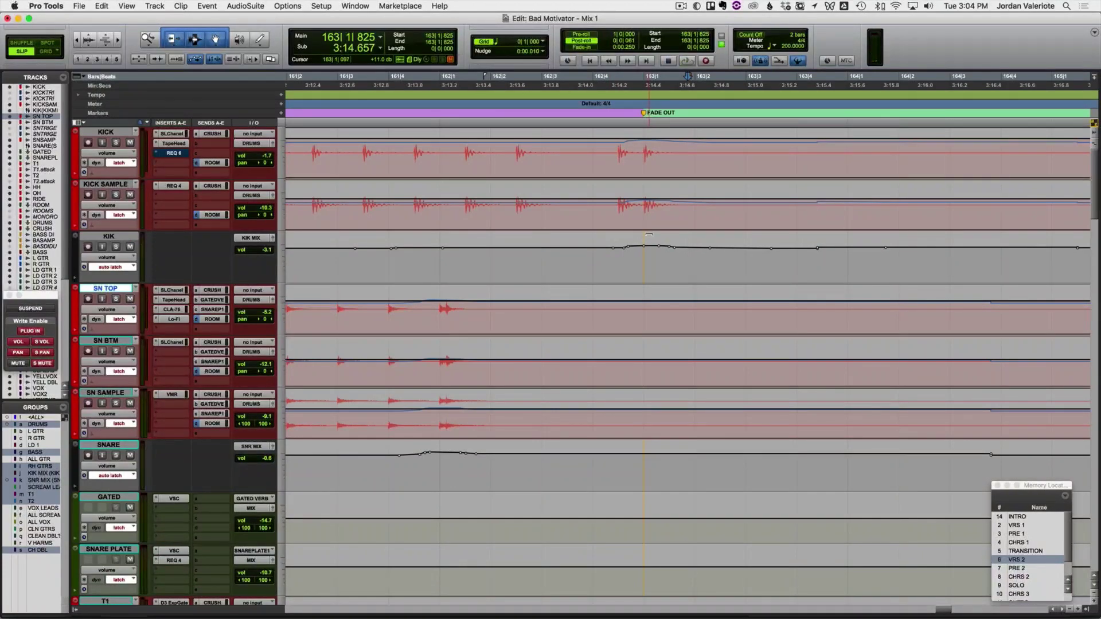
pyautogui.moveTo(641, 250); pyautogui.dragTo(648, 234)
pyautogui.press('super+z')
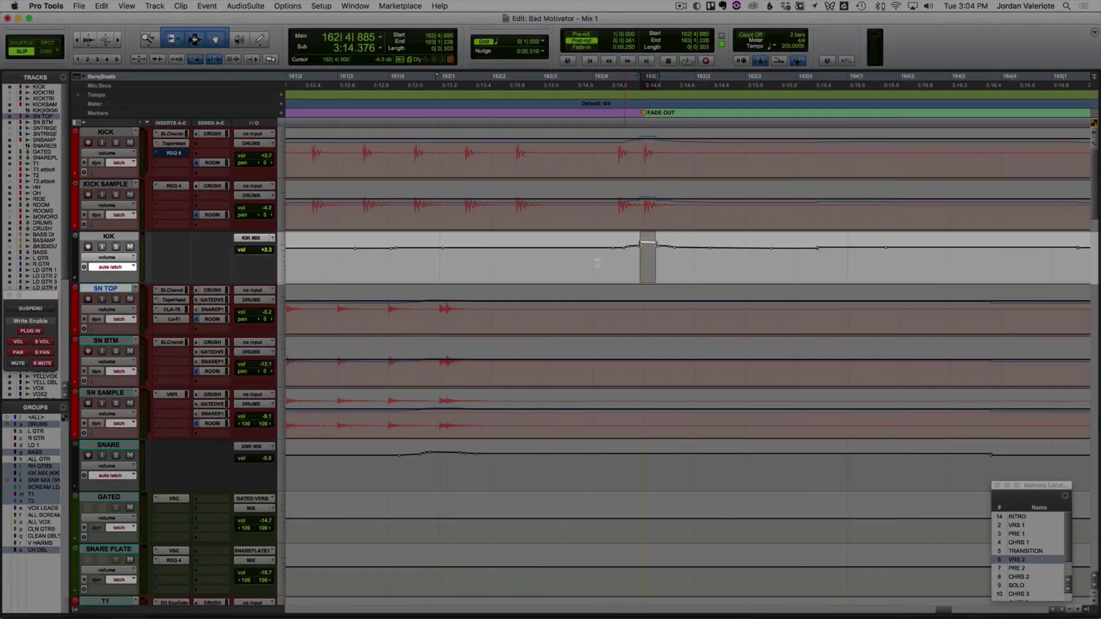
pyautogui.click(597, 262)
pyautogui.press('space')
pyautogui.click(403, 264)
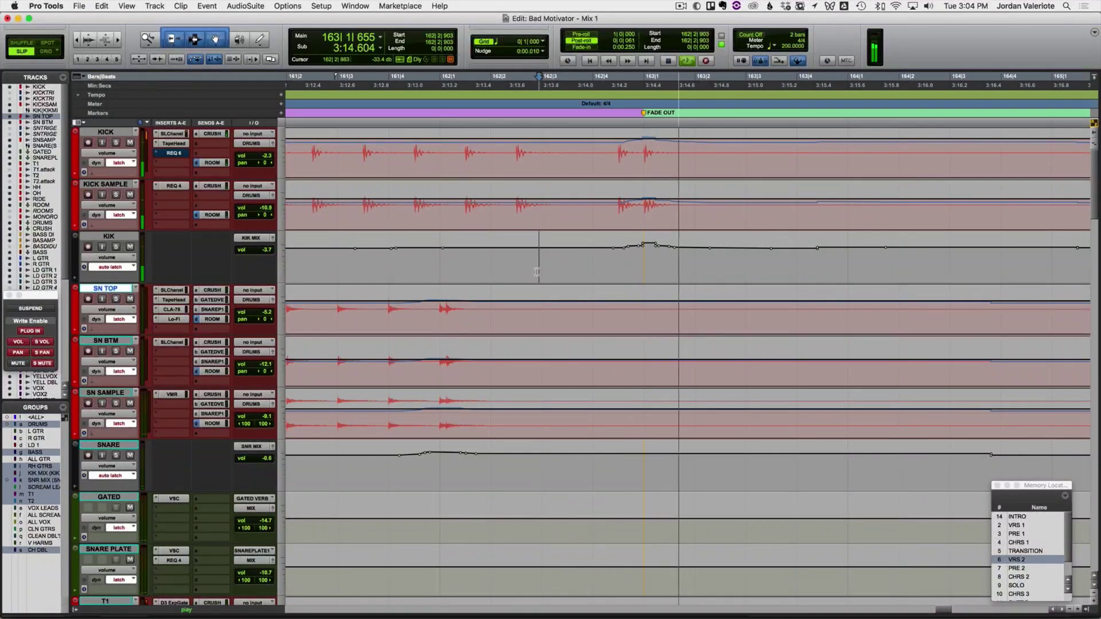
# Step: Zoom out the timeline to show the whole song from the intro to the END marker
pyautogui.press('r')
pyautogui.press('r')
pyautogui.press('r')
pyautogui.press('r')
pyautogui.press('r')
pyautogui.press('r')
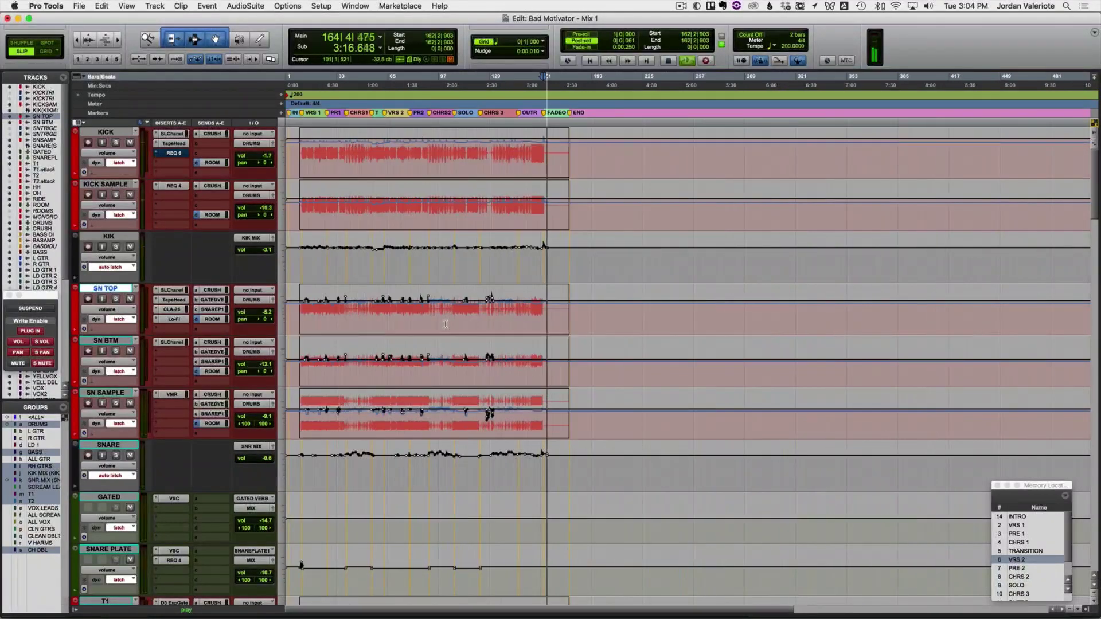
# Step: Bring the bass and guitar tracks into view, zoom the timeline in on VRS 1 and play it back
pyautogui.scroll(-10, 447, 324)
pyautogui.hscroll(-4, 441, 324)
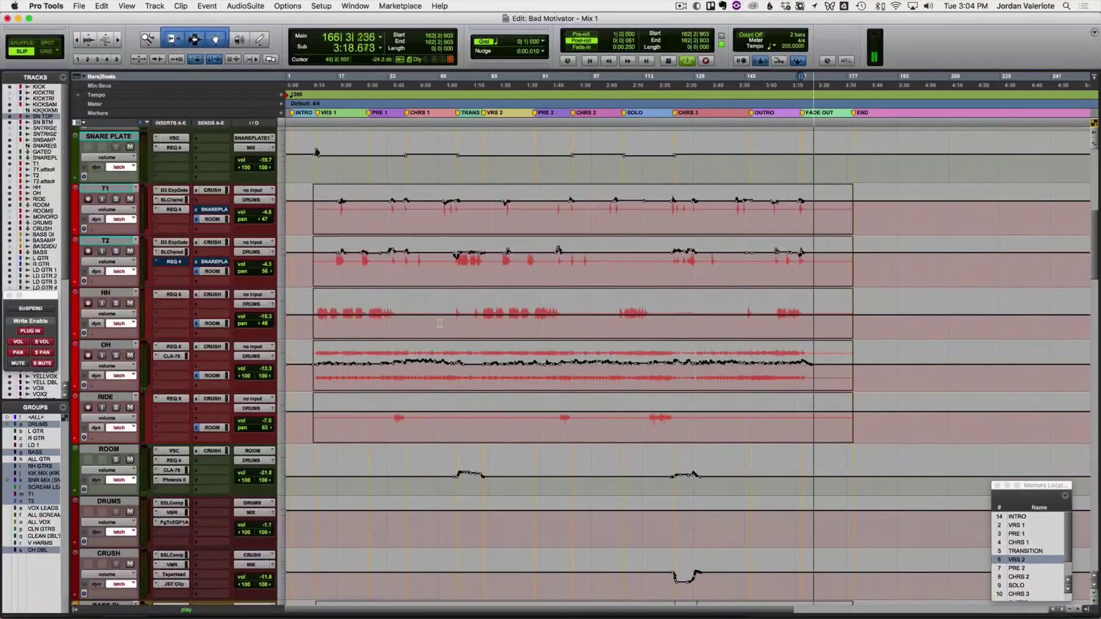
pyautogui.scroll(-7, 440, 324)
pyautogui.press('space')
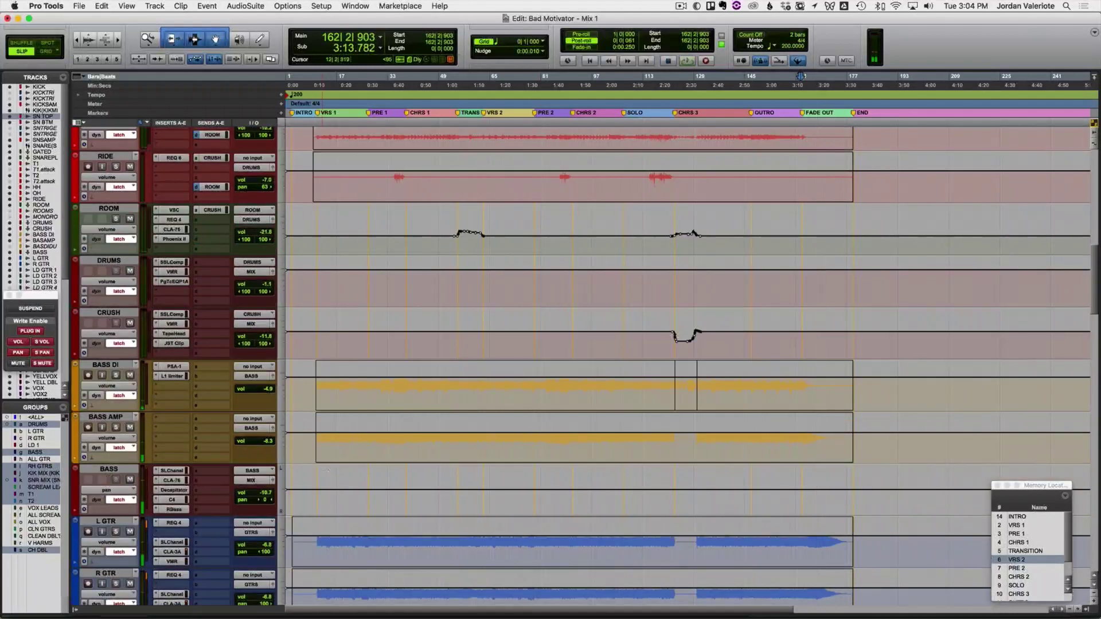
pyautogui.click(304, 496)
pyautogui.scroll(-3, 304, 497)
pyautogui.press('super+bracketright')
pyautogui.press('super+bracketright')
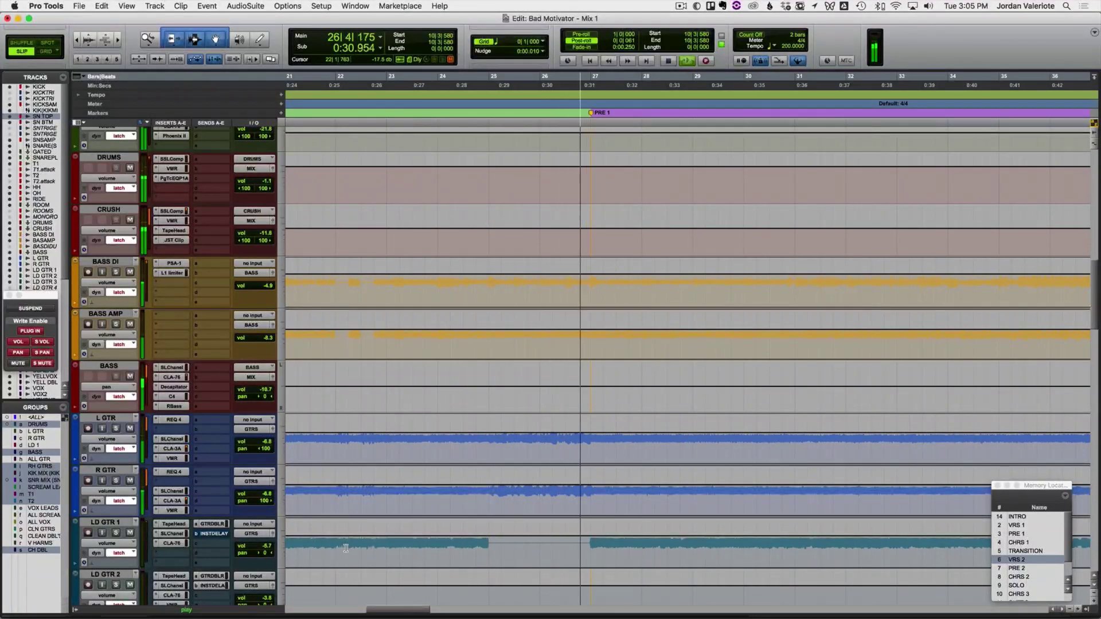
# Step: Write L GTR and R GTR volume rides over the LD GTR 1 gap leading into PRE 1
pyautogui.press('space')
pyautogui.click(357, 549)
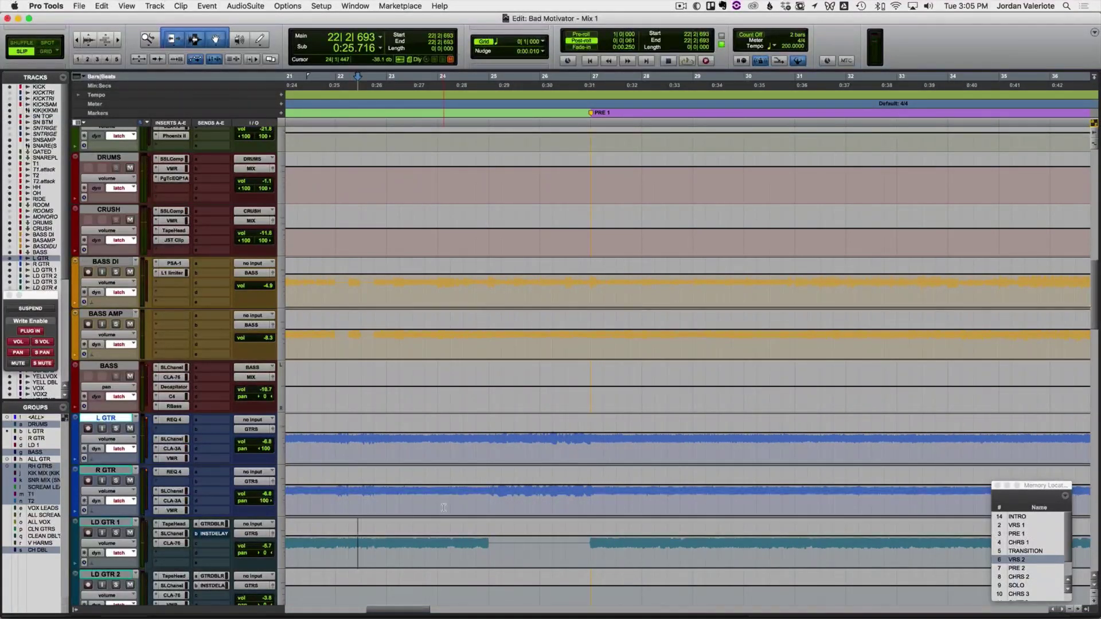
pyautogui.moveTo(487, 497); pyautogui.dragTo(604, 498)
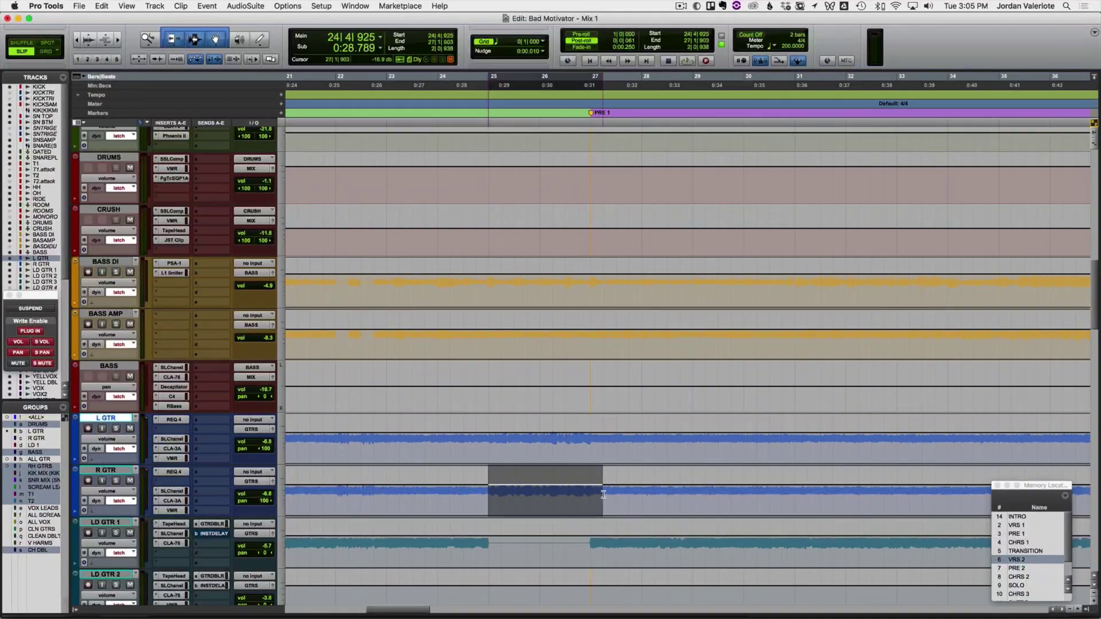
pyautogui.click(586, 498)
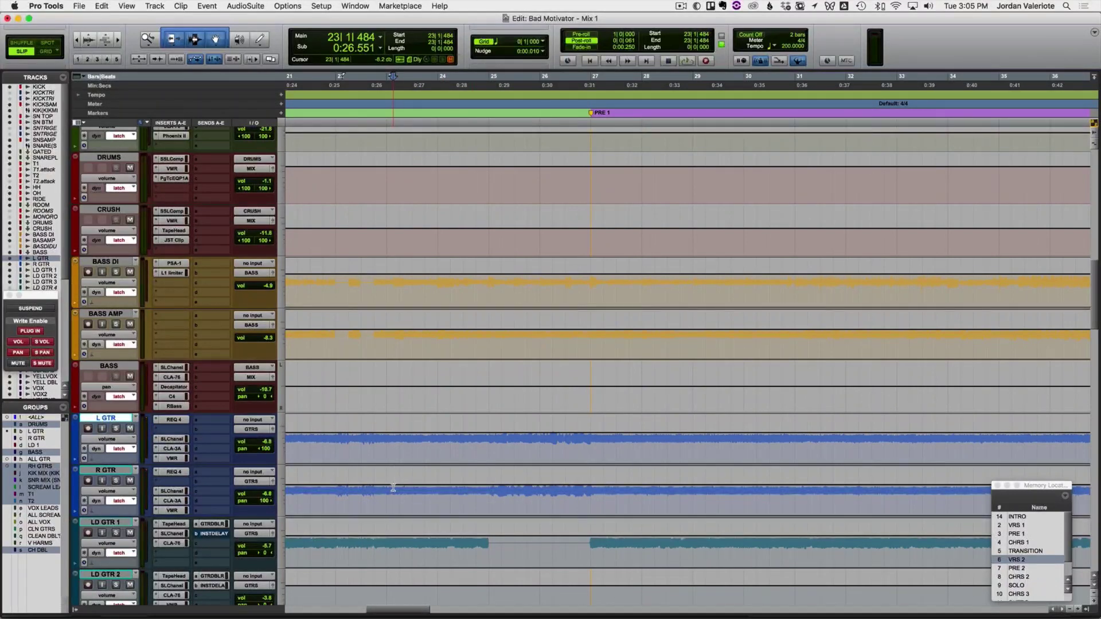
pyautogui.press('space')
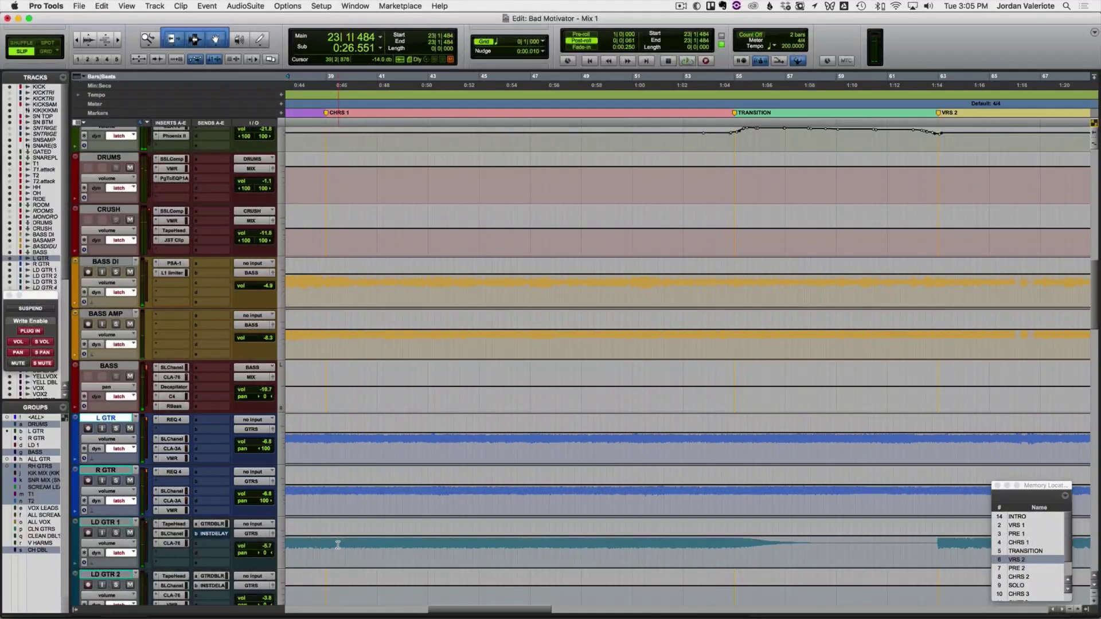
# Step: Write LD GTR 1 volume rides through CHRS 1 up to TRANSITION, boosting individual phrases, and replay from before the chorus
pyautogui.hscroll(-5, 338, 545)
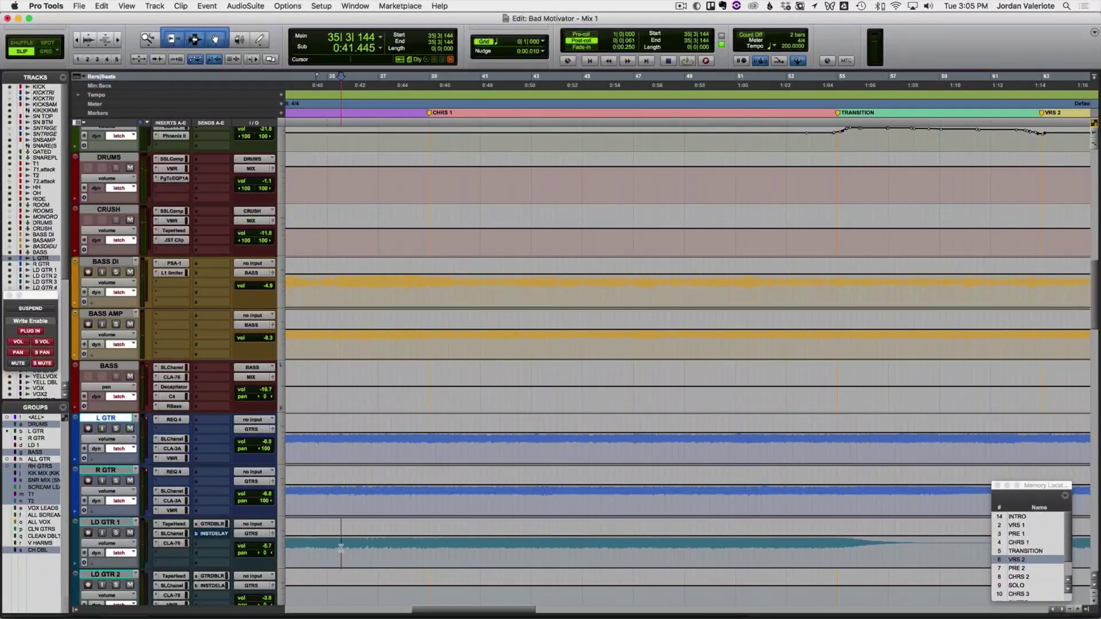
pyautogui.press('space')
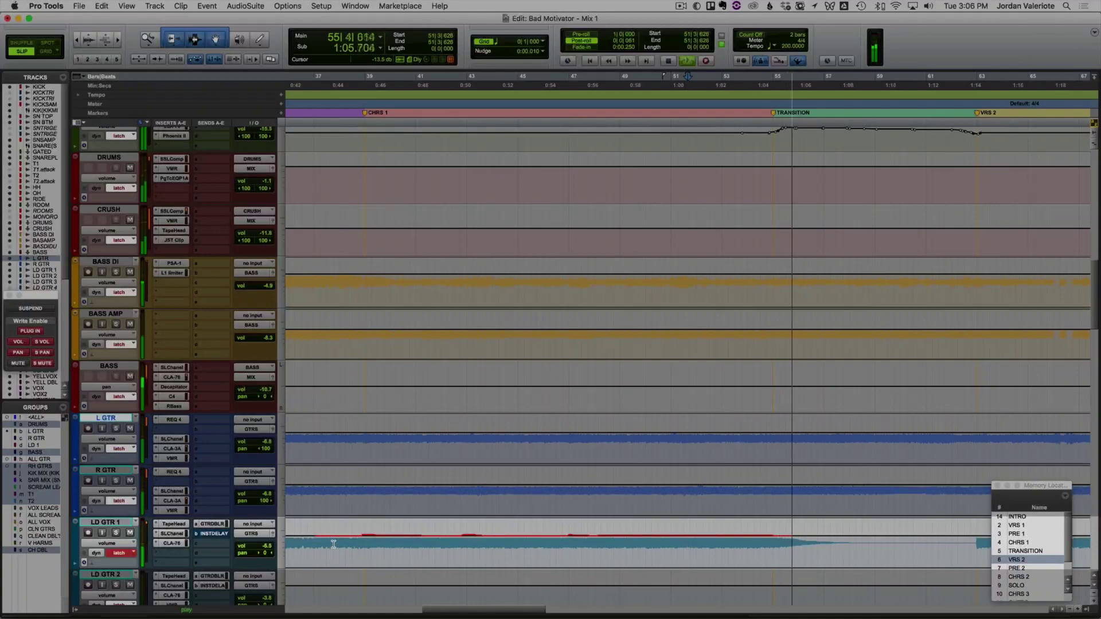
pyautogui.scroll(-2, 367, 530)
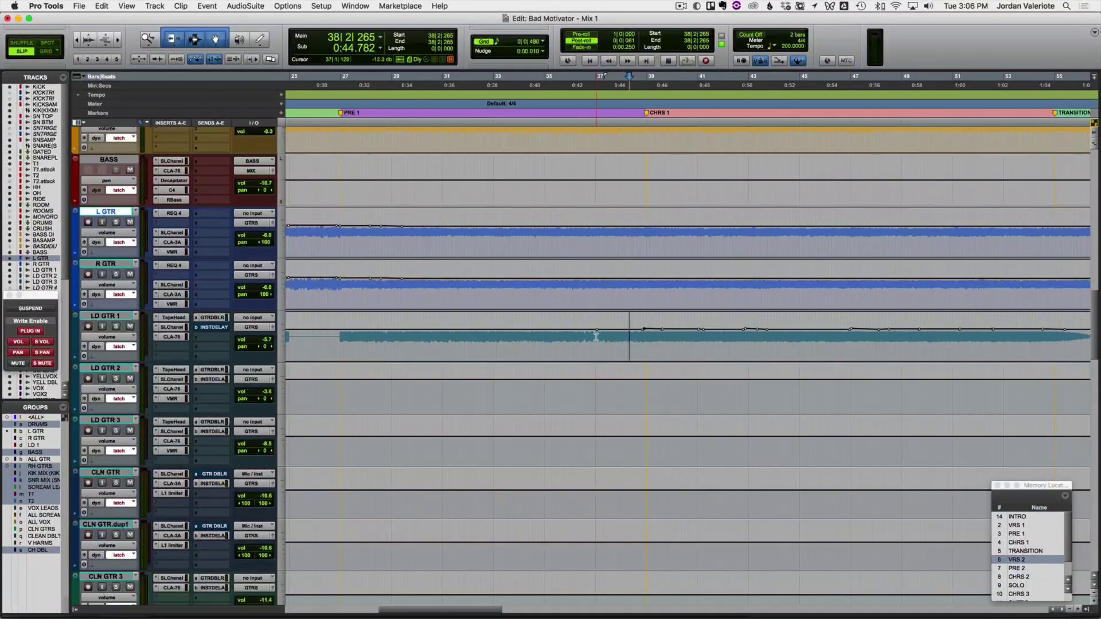
pyautogui.press('space')
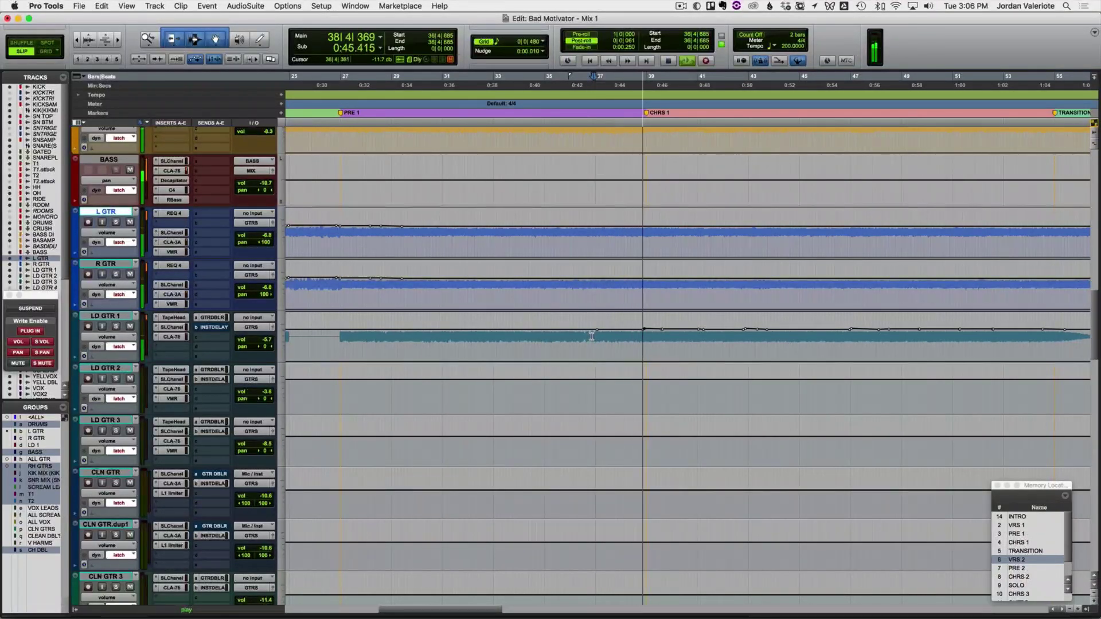
# Step: Write a BASS AMP volume ride that rises at TRANSITION and returns to its base level at VRS 2
pyautogui.hscroll(4, 710, 365)
pyautogui.hscroll(10, 710, 365)
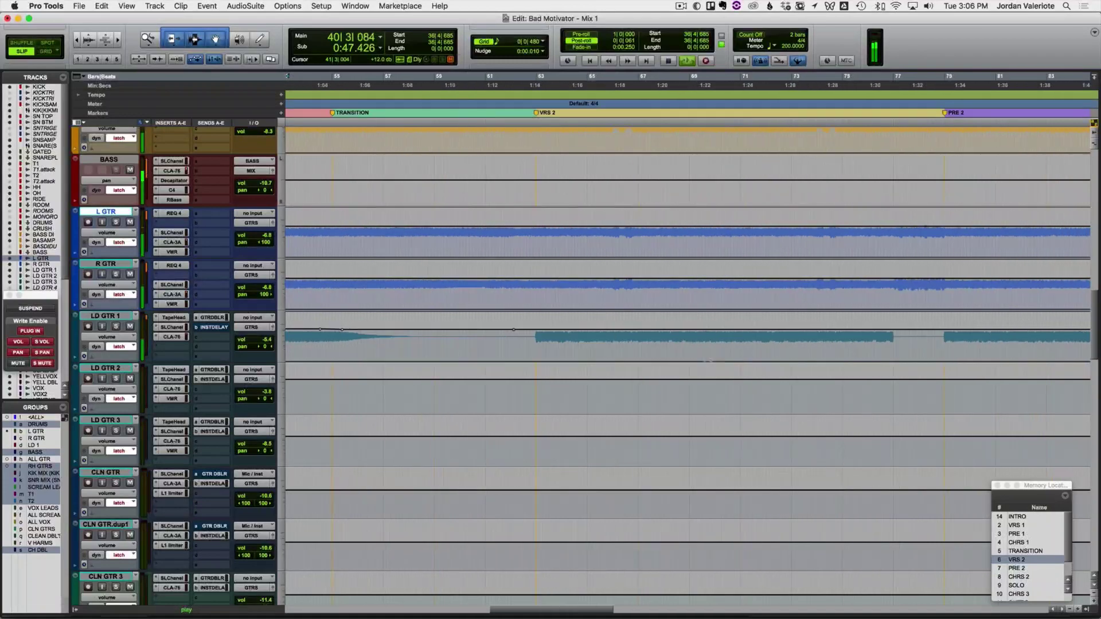
pyautogui.scroll(5, 327, 338)
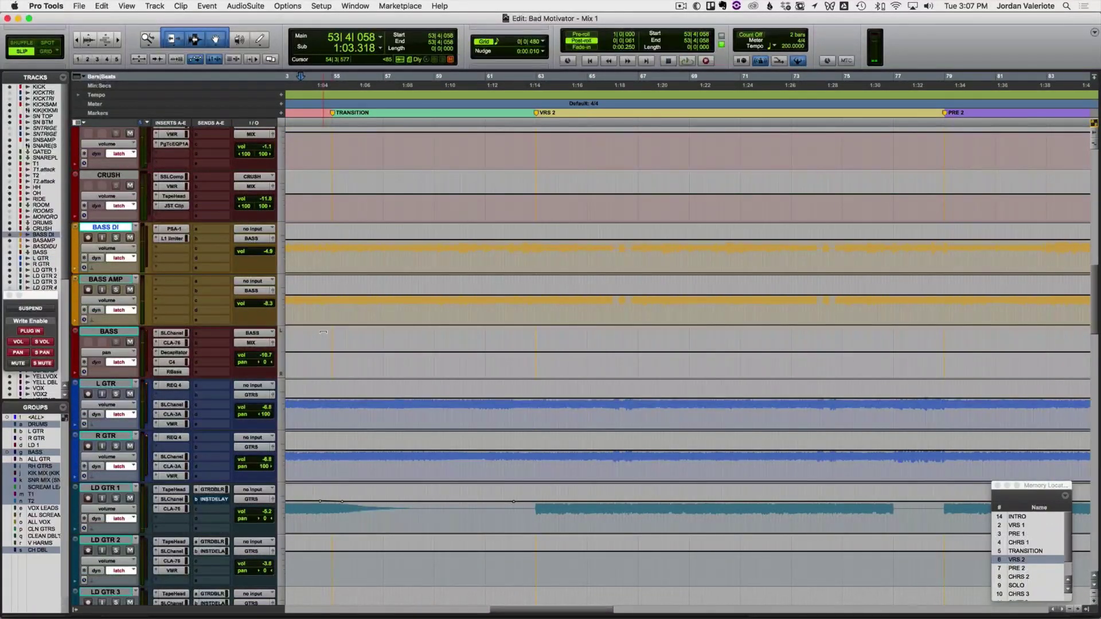
pyautogui.press('space')
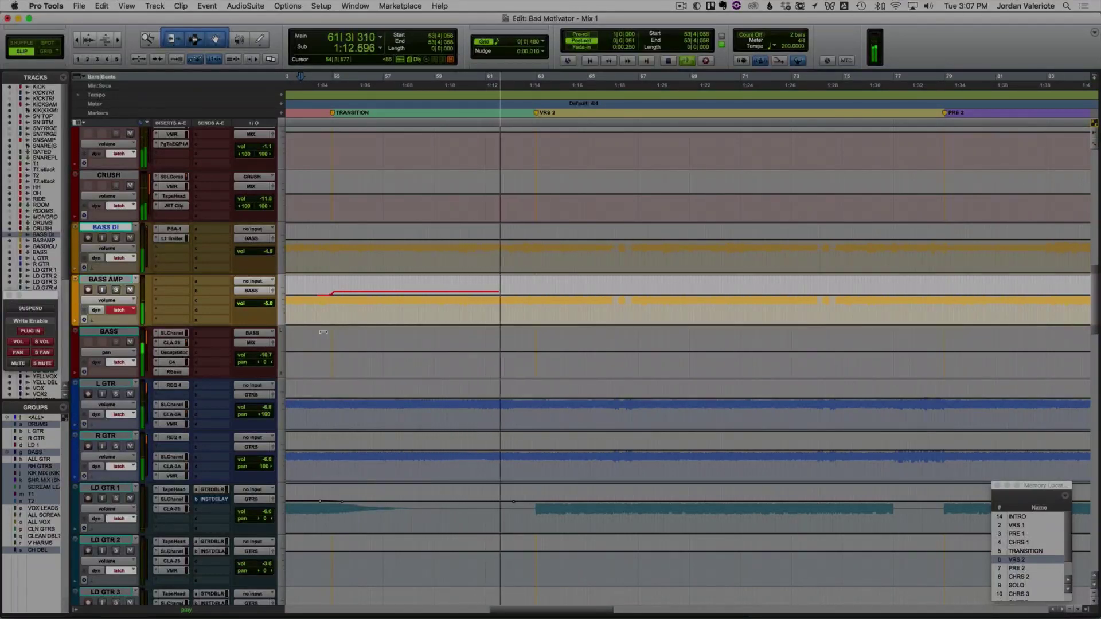
pyautogui.press('space')
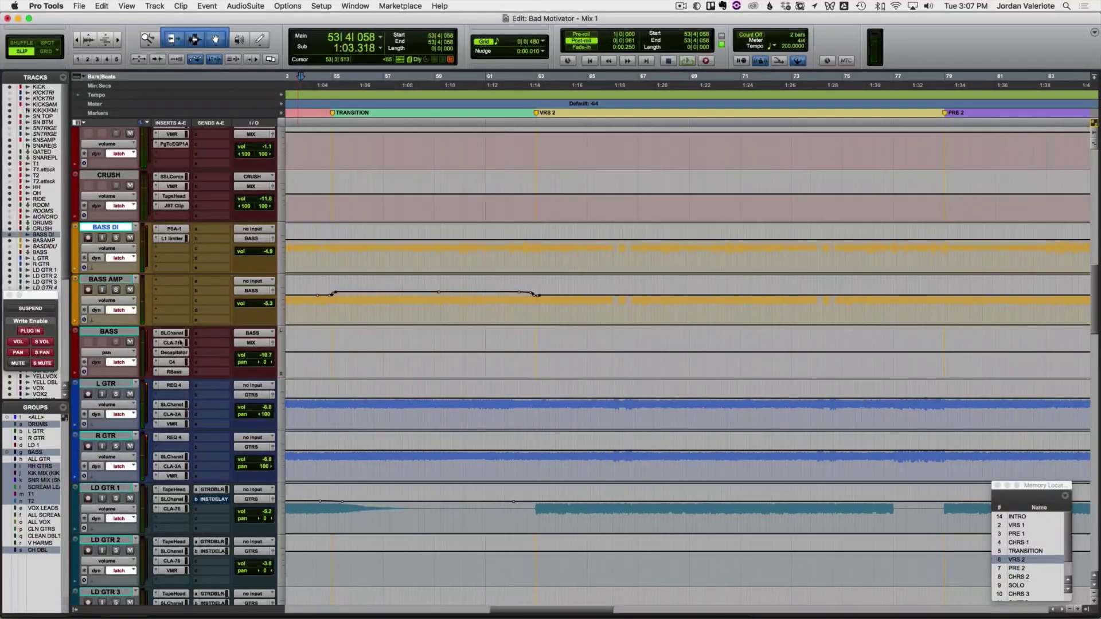
# Step: Enable HF Gain automation in the BASS track's SSLChannel and raise it across the TRANSITION section
pyautogui.click(175, 333)
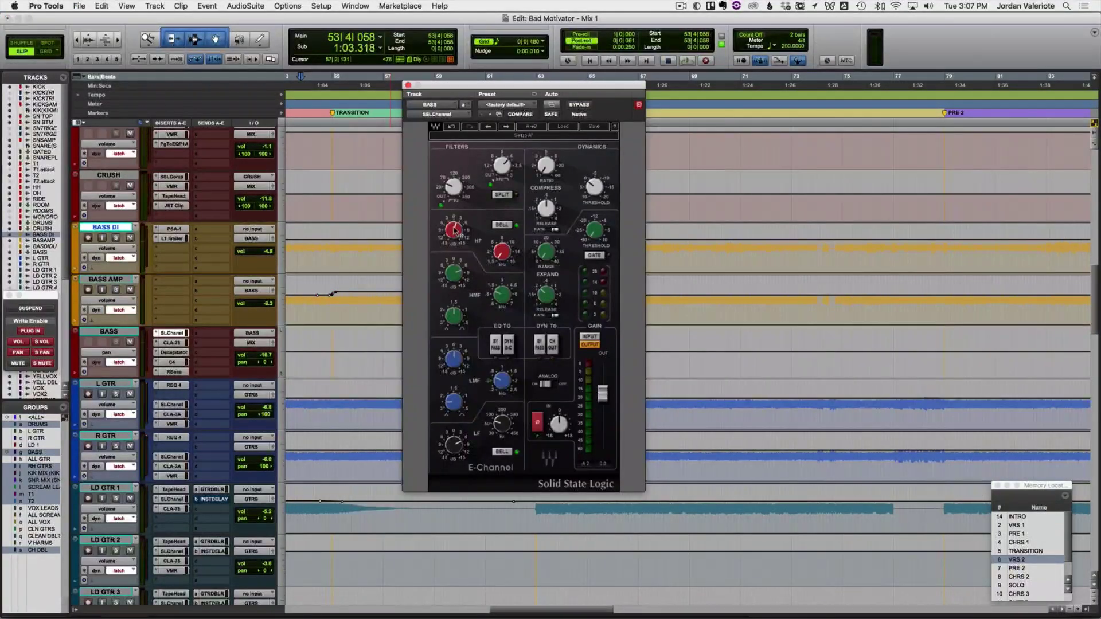
pyautogui.rightClick(455, 230)
pyautogui.click(477, 234)
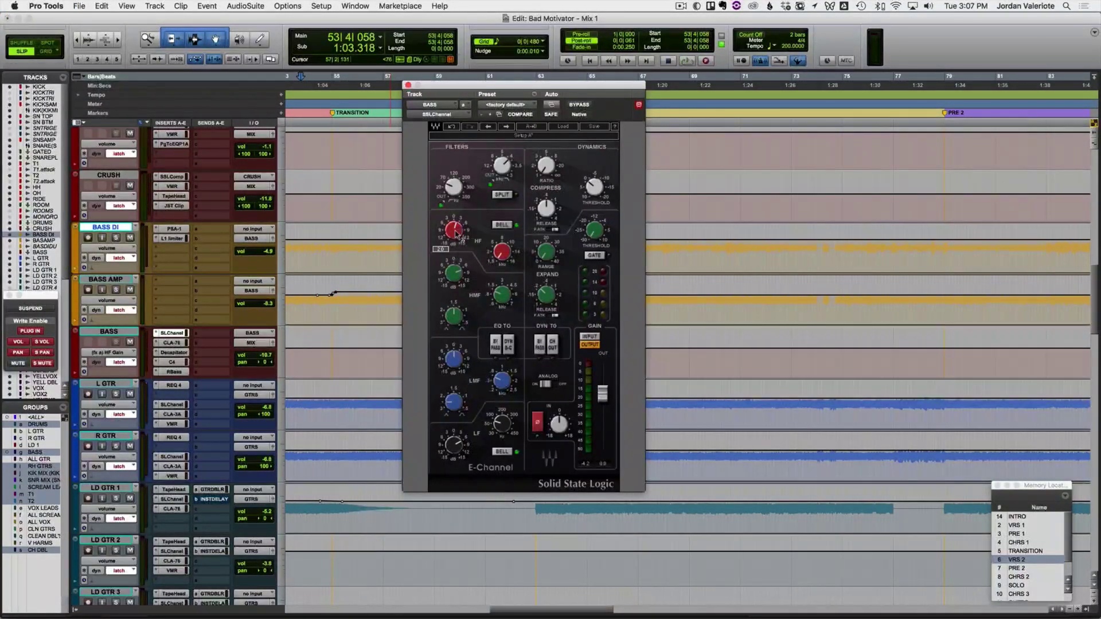
pyautogui.click(408, 86)
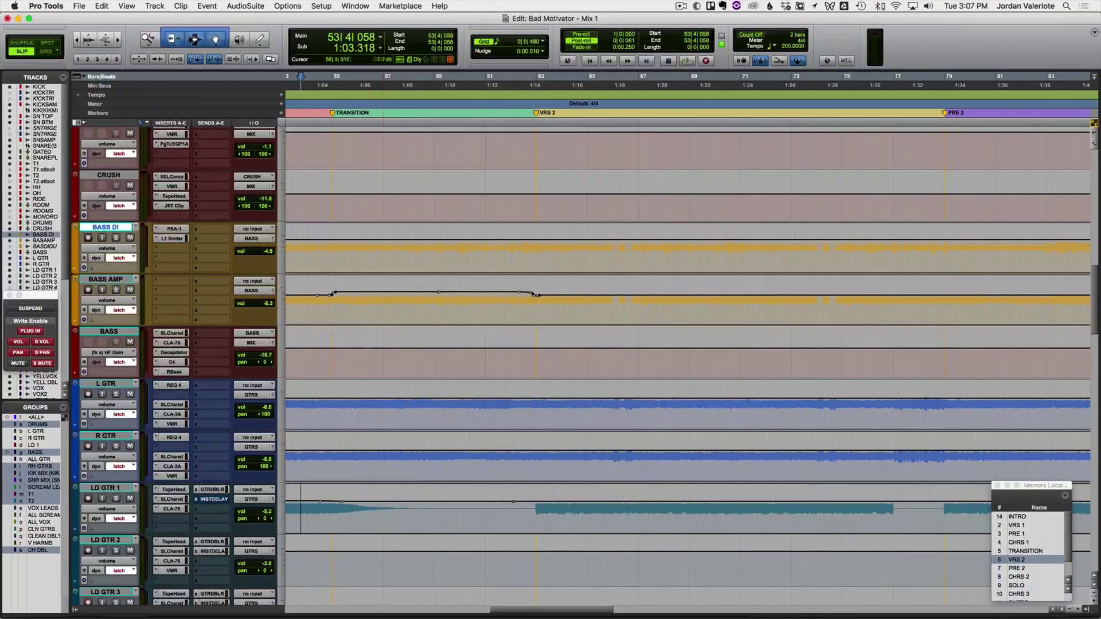
pyautogui.moveTo(334, 358); pyautogui.dragTo(523, 365)
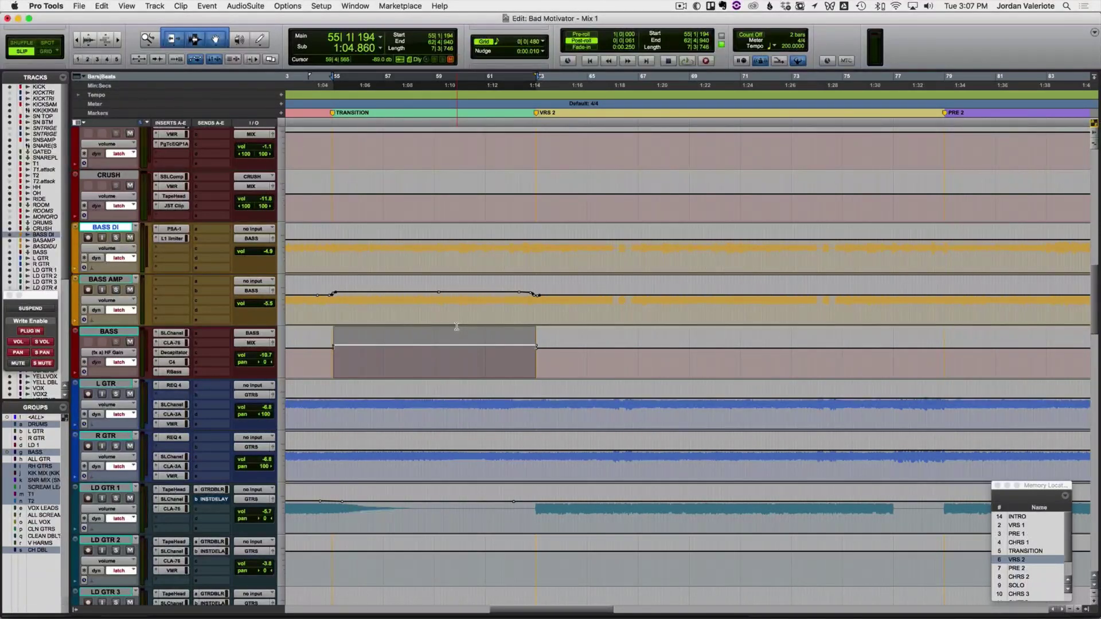
# Step: Audition the BASS HF Gain boost by playing into TRANSITION from the end of CHRS 1
pyautogui.click(334, 363)
pyautogui.moveTo(335, 362); pyautogui.dragTo(382, 362)
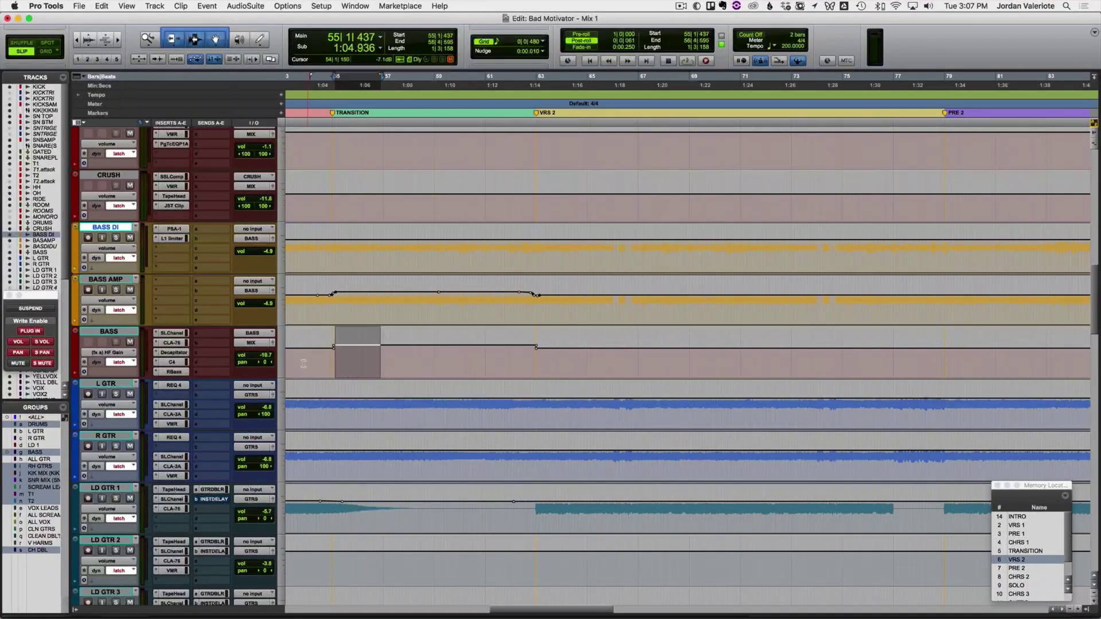
pyautogui.click(314, 362)
pyautogui.press('space')
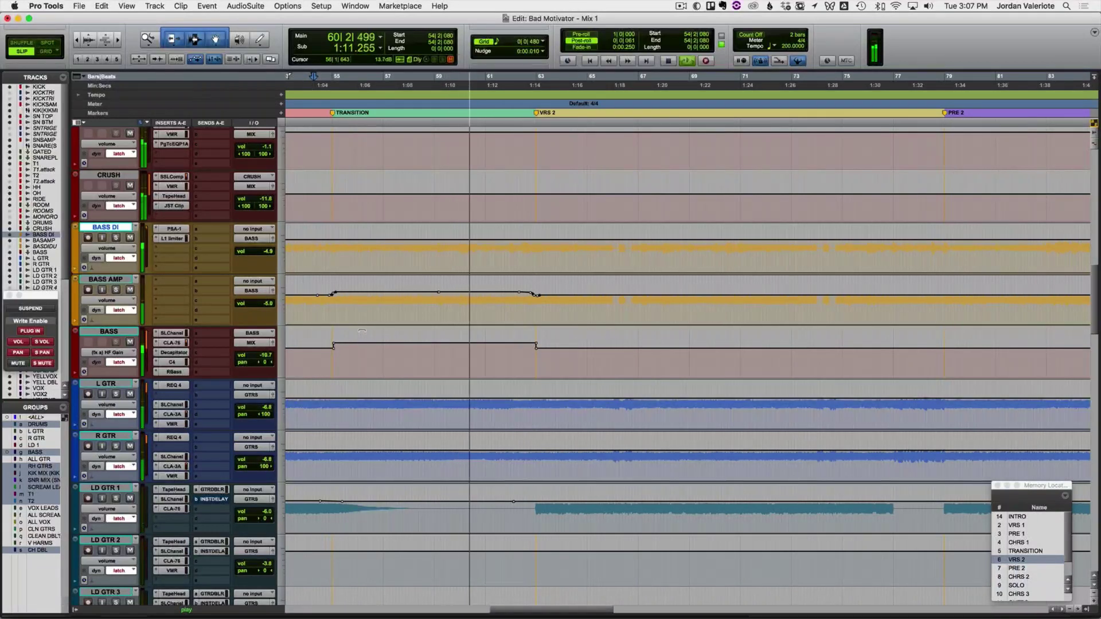
pyautogui.click(296, 359)
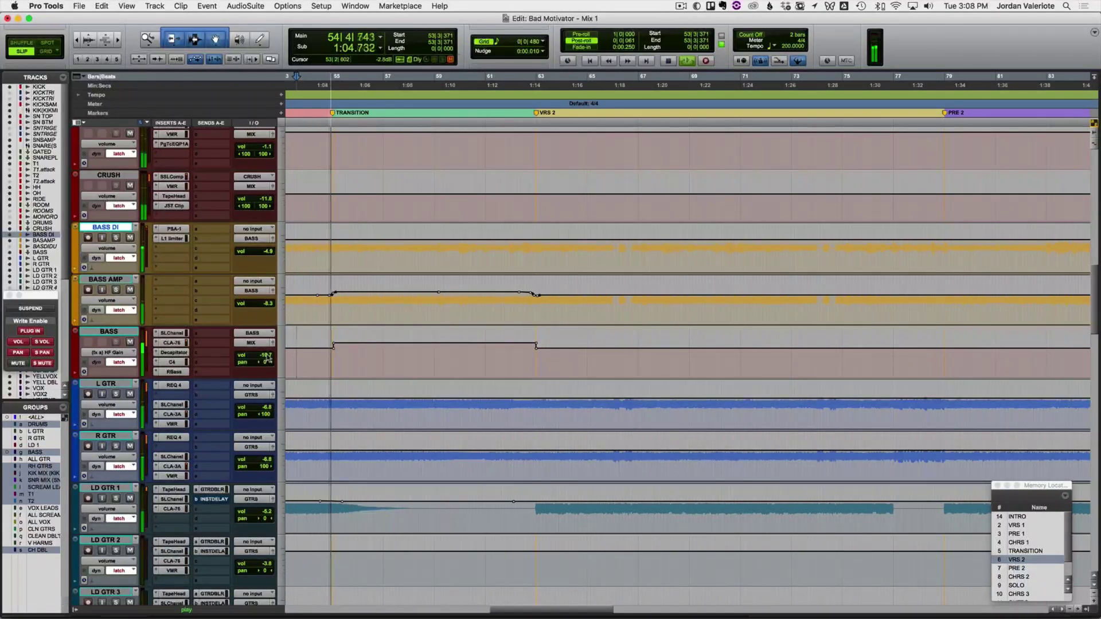
# Step: Show the BASS track's volume automation, save the session and write a volume ride over TRANSITION
pyautogui.keyDown('ctrl'); pyautogui.keyDown('super'); pyautogui.click(270, 357); pyautogui.keyUp('super'); pyautogui.keyUp('ctrl')
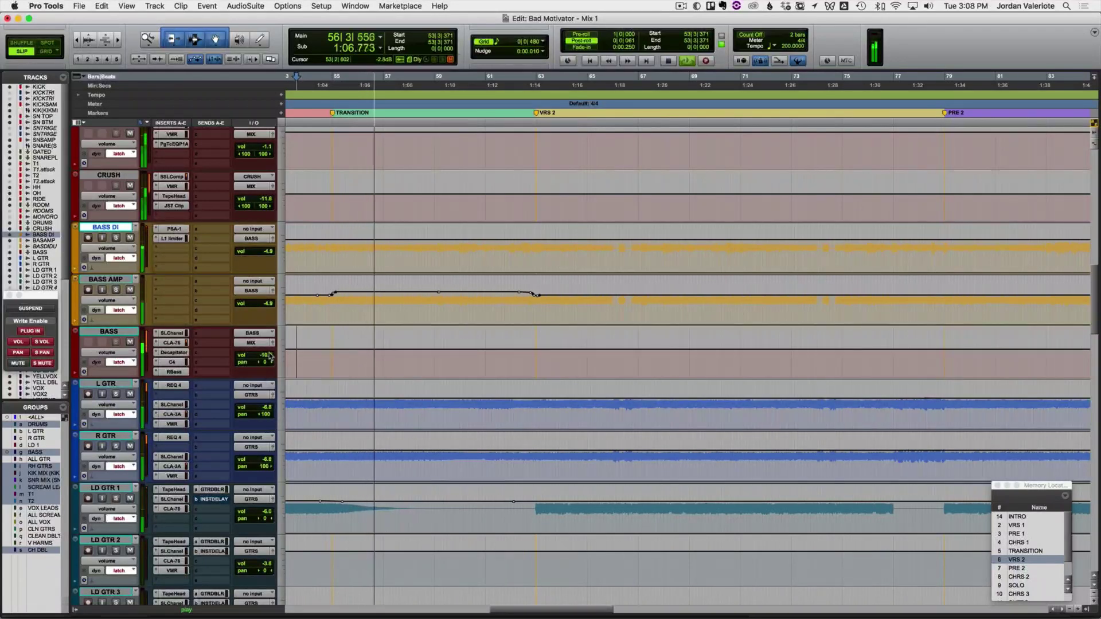
pyautogui.press('space')
pyautogui.press('super+s')
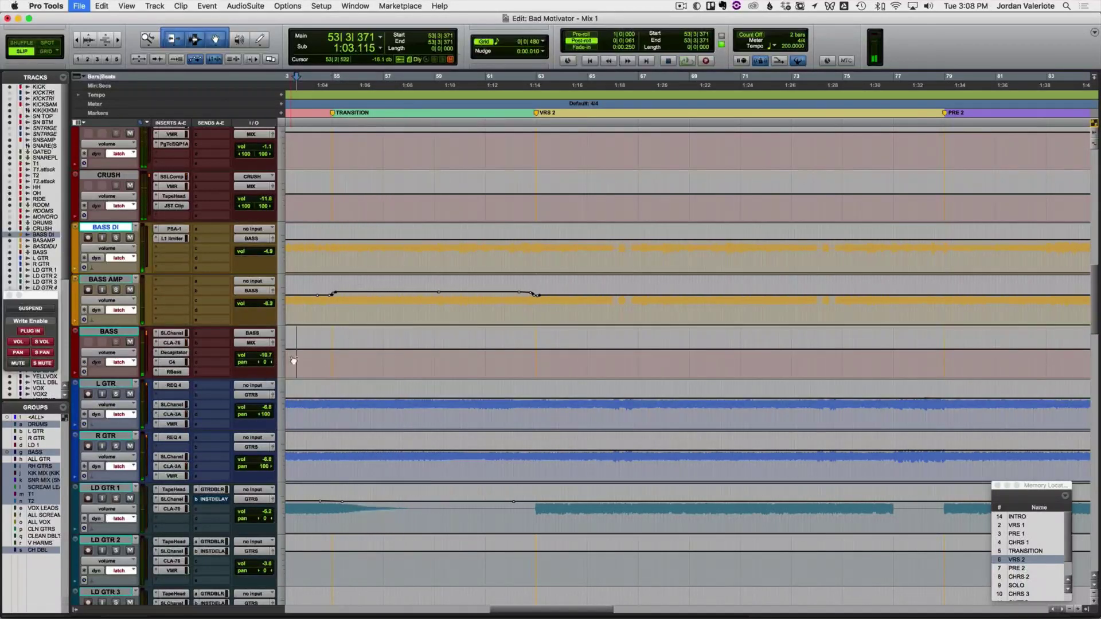
pyautogui.press('space')
pyautogui.press('space')
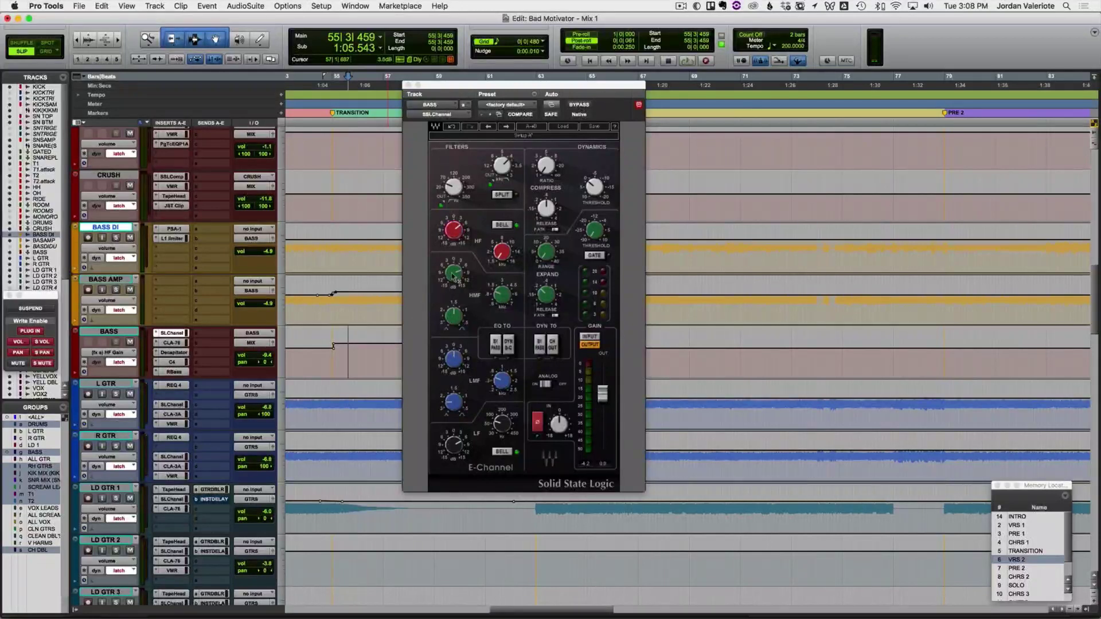
# Step: Enable HMF Gain automation in the BASS track's SSLChannel, select its TRANSITION section and play the passage back
pyautogui.click(454, 275)
pyautogui.keyDown('ctrl'); pyautogui.keyDown('super'); pyautogui.click(454, 274); pyautogui.keyUp('super'); pyautogui.keyUp('ctrl')
pyautogui.click(458, 277)
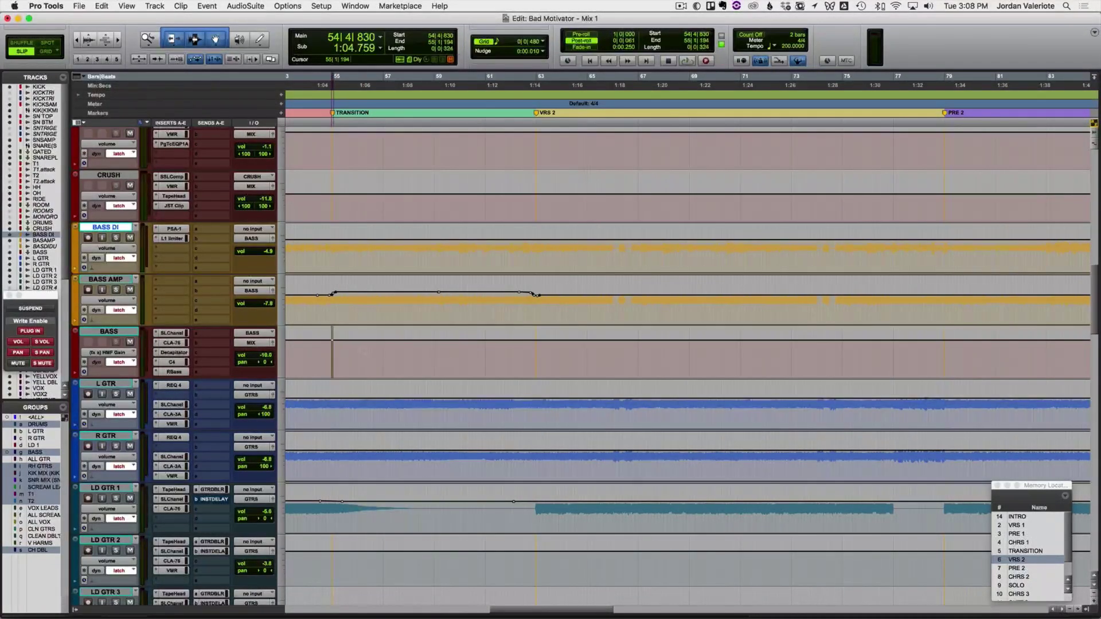
pyautogui.moveTo(332, 362); pyautogui.dragTo(524, 365)
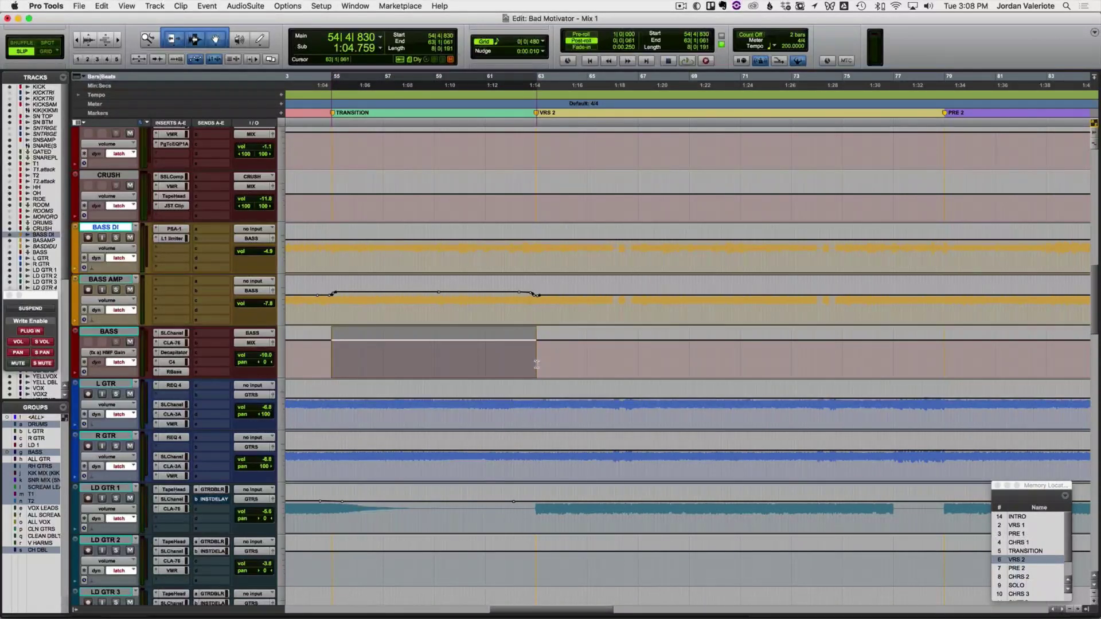
pyautogui.click(328, 348)
pyautogui.press('space')
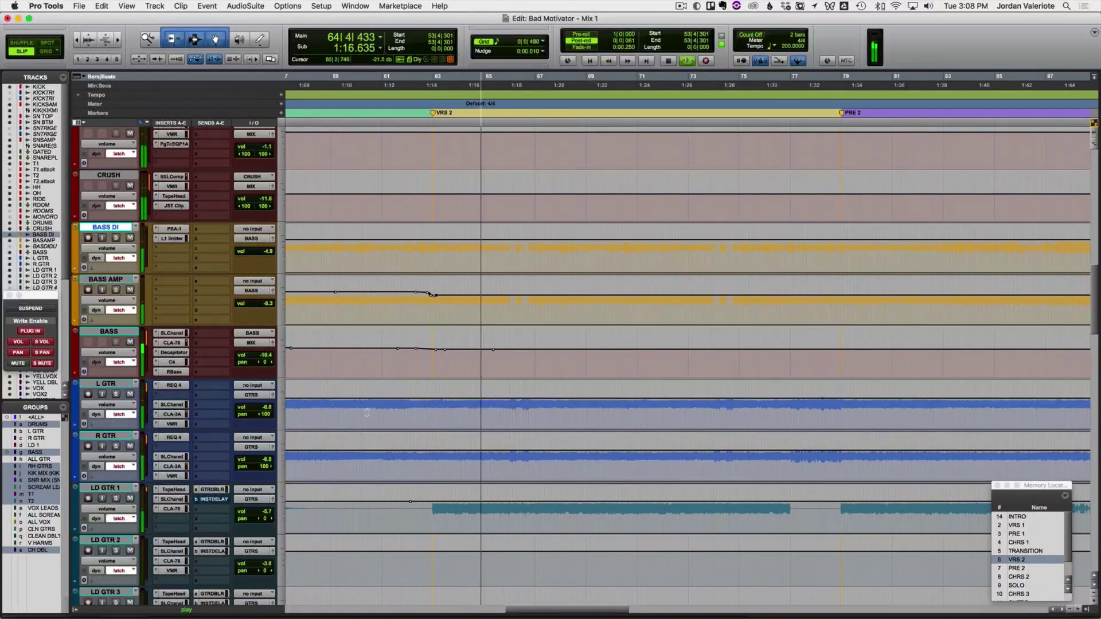
# Step: Write L GTR and R GTR volume rides from late TRANSITION, dipping before VRS 2 and rising at its start
pyautogui.press('space')
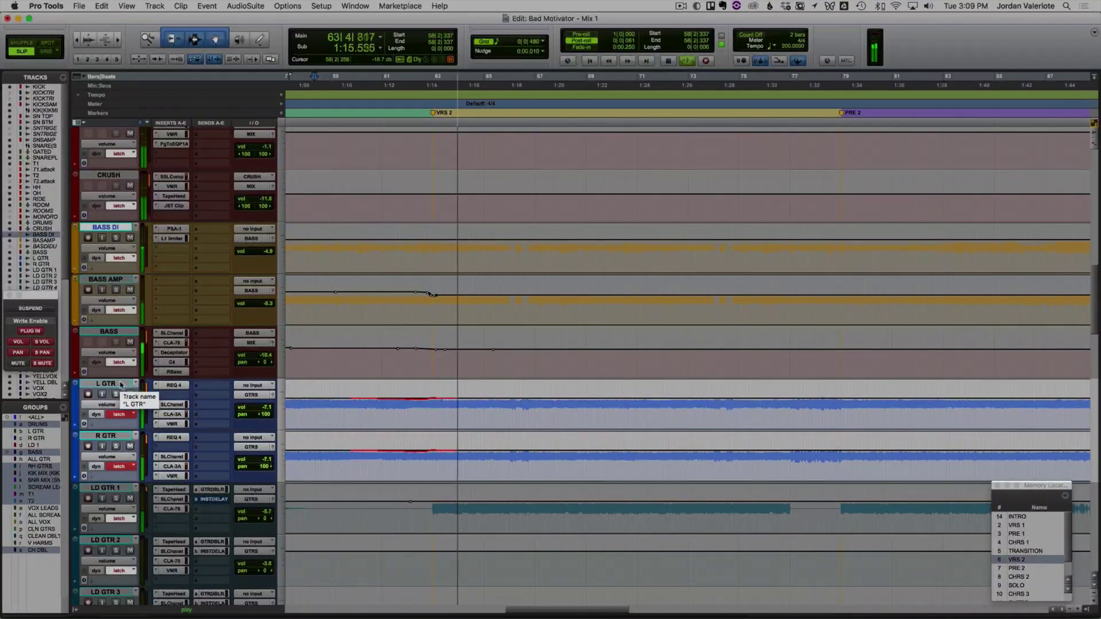
pyautogui.press('space')
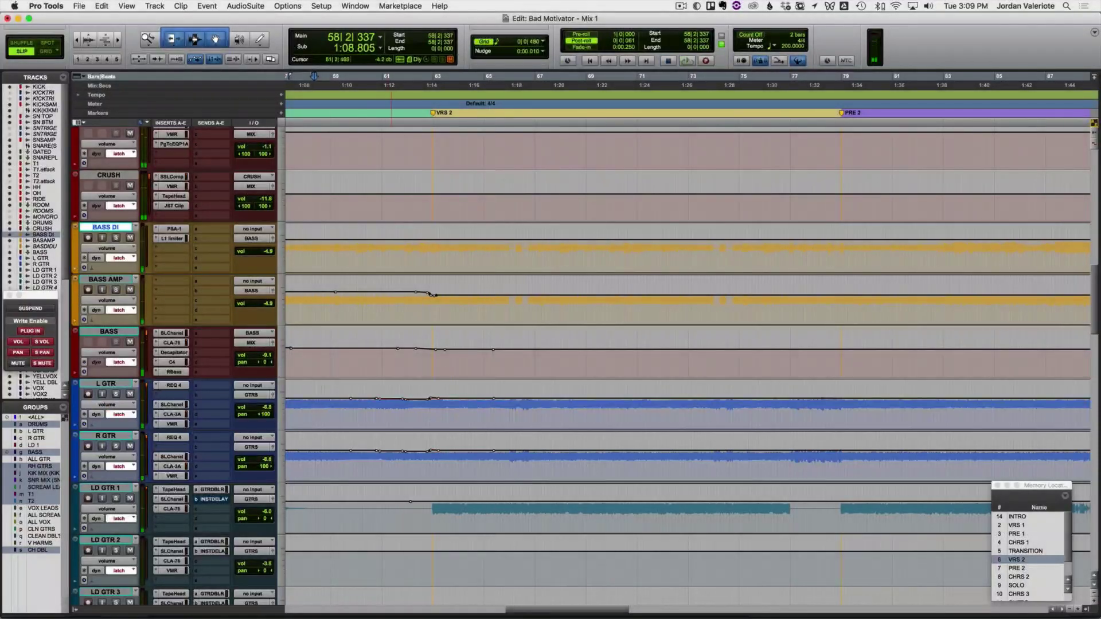
pyautogui.moveTo(424, 411); pyautogui.dragTo(460, 412)
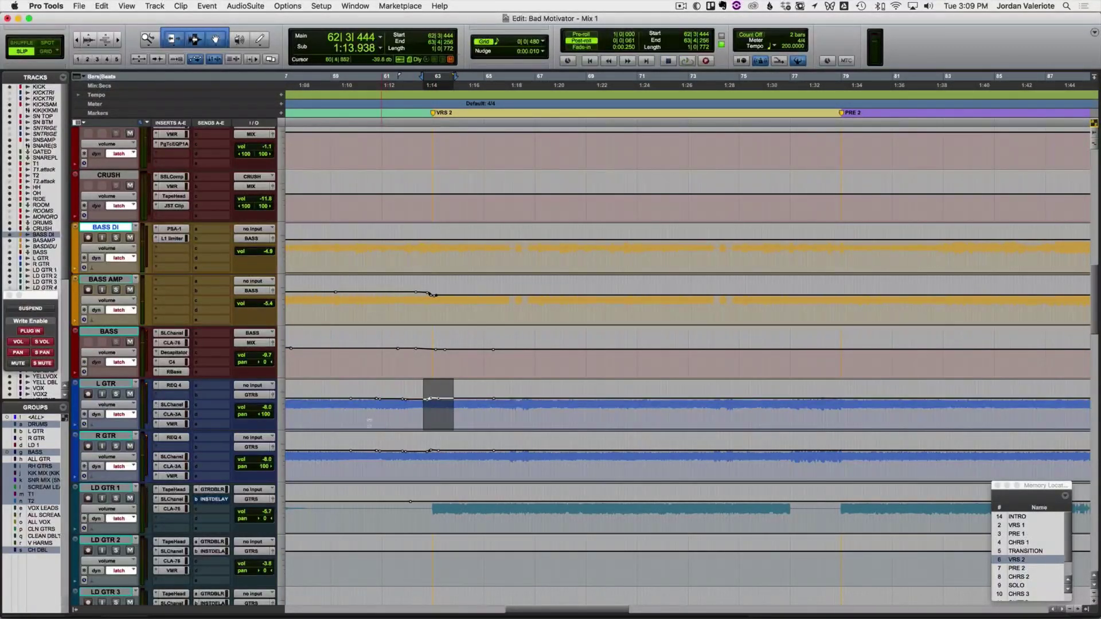
# Step: Rewrite the L GTR and R GTR volume rides from the start of TRANSITION, keeping them lower until VRS 2
pyautogui.hscroll(-3, 374, 422)
pyautogui.click(323, 408)
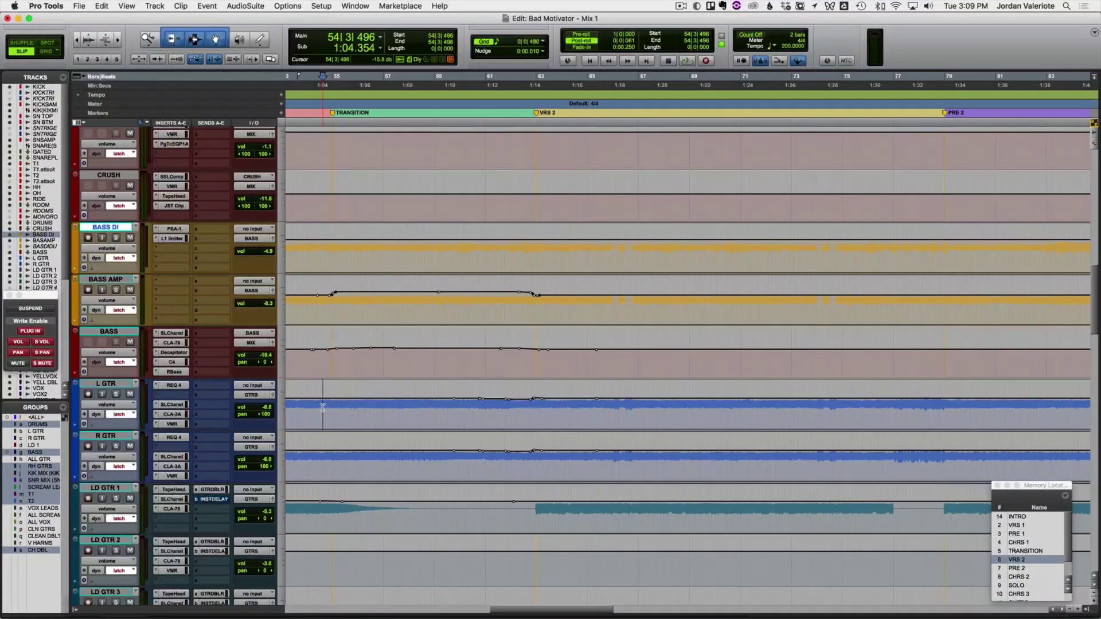
pyautogui.press('space')
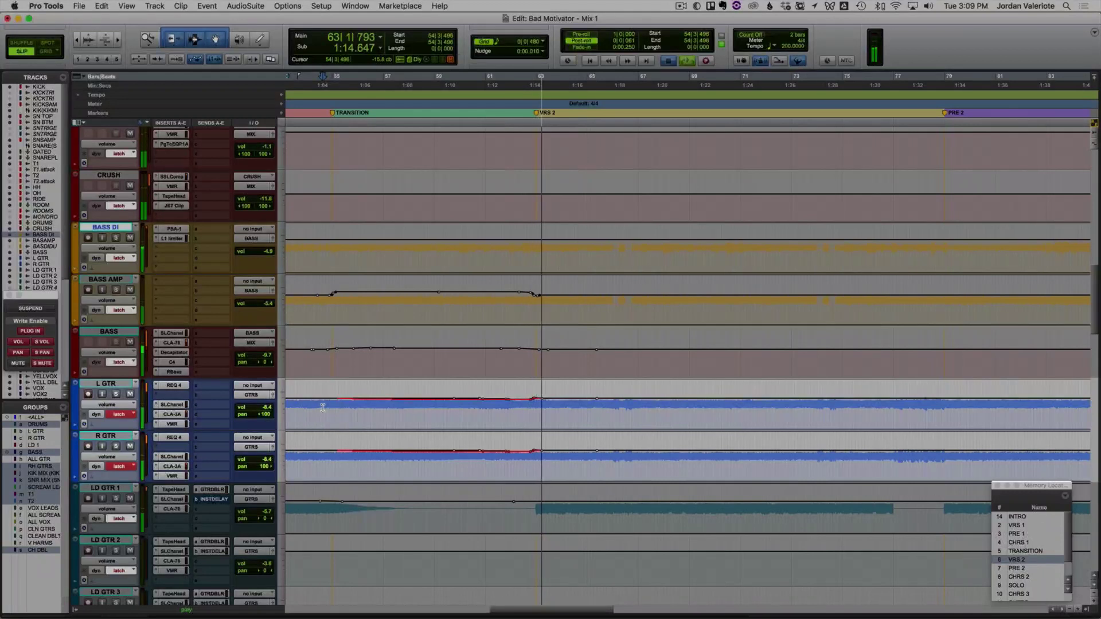
pyautogui.press('space')
# Step: Overwrite the L GTR and R GTR volume rides from about bar 60, raising them before VRS 2
pyautogui.click(409, 414)
pyautogui.press('space')
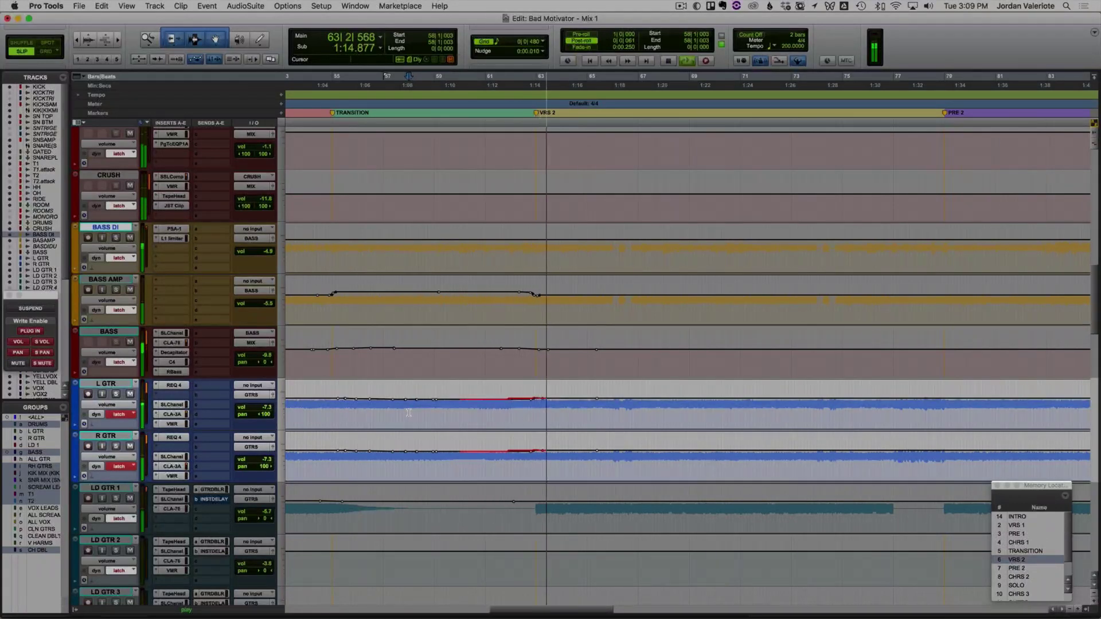
pyautogui.press('space')
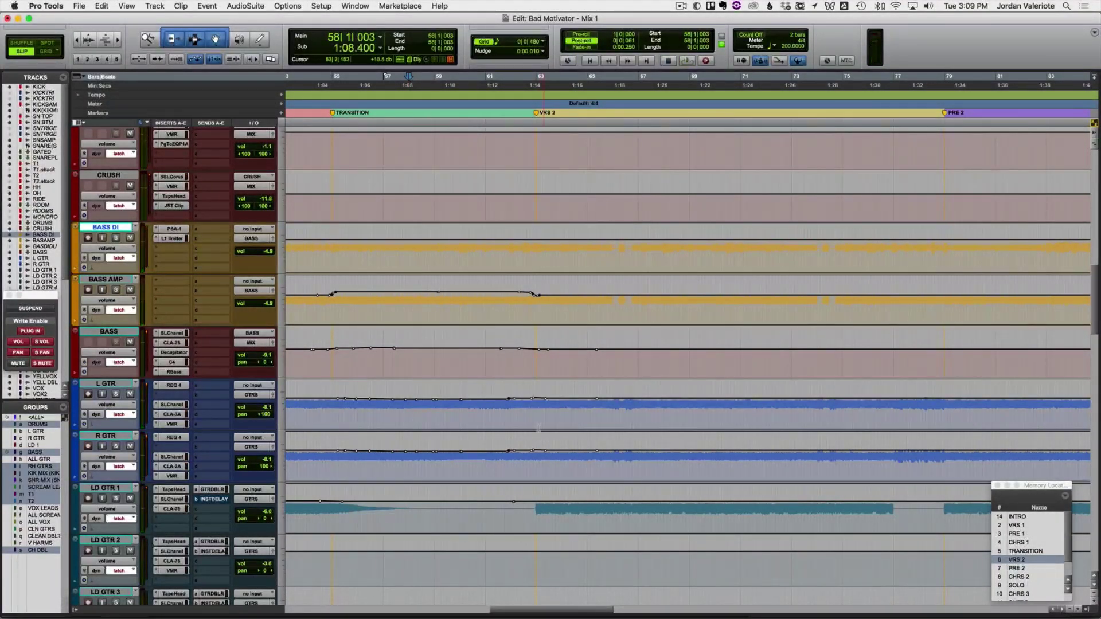
# Step: Write volume rides raising LD GTR 1 at the start of VRS 2, and L GTR and R GTR near its end
pyautogui.press('space')
pyautogui.hscroll(4, 523, 417)
pyautogui.click(404, 511)
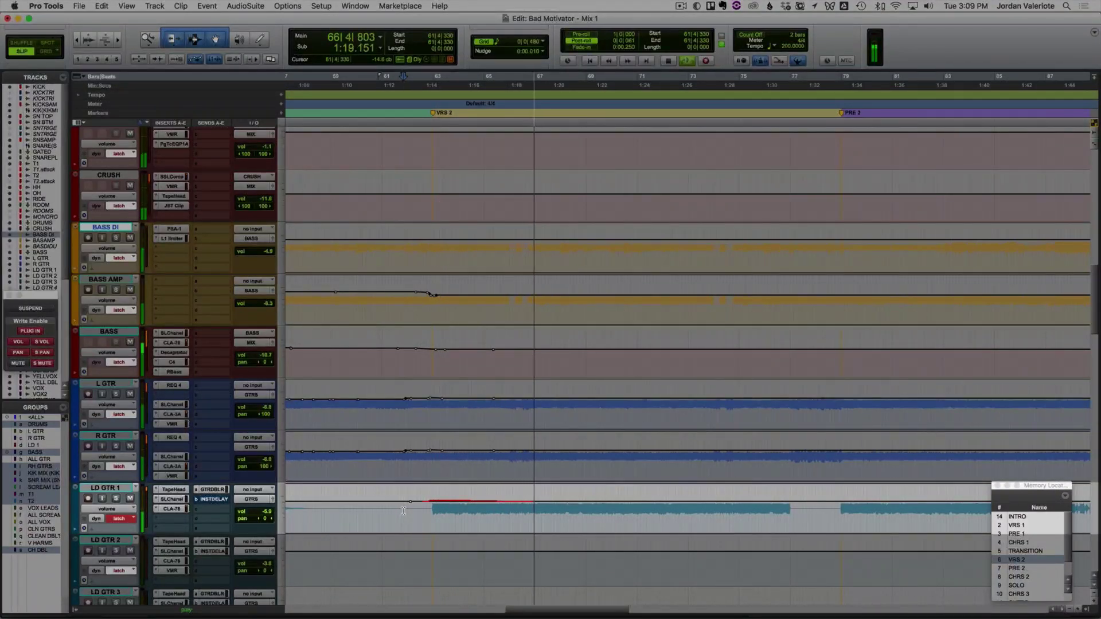
pyautogui.hscroll(4, 550, 504)
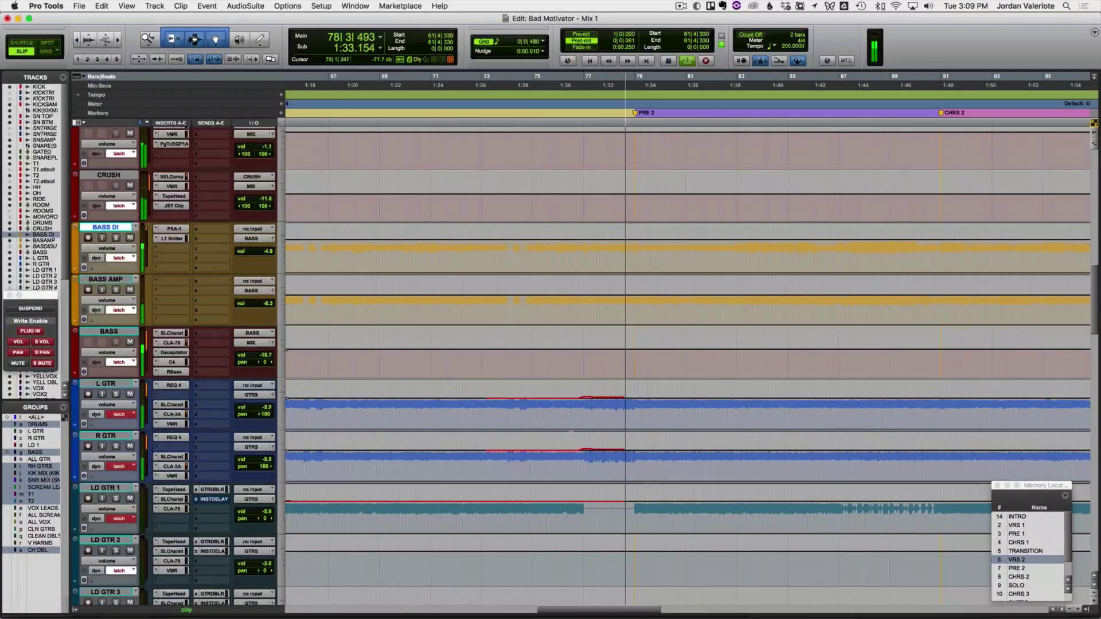
# Step: Write L GTR and R GTR volume rides from bar 75 into CHRS 2, raising LD GTR 1 just before CHRS 2
pyautogui.press('space')
pyautogui.press('space')
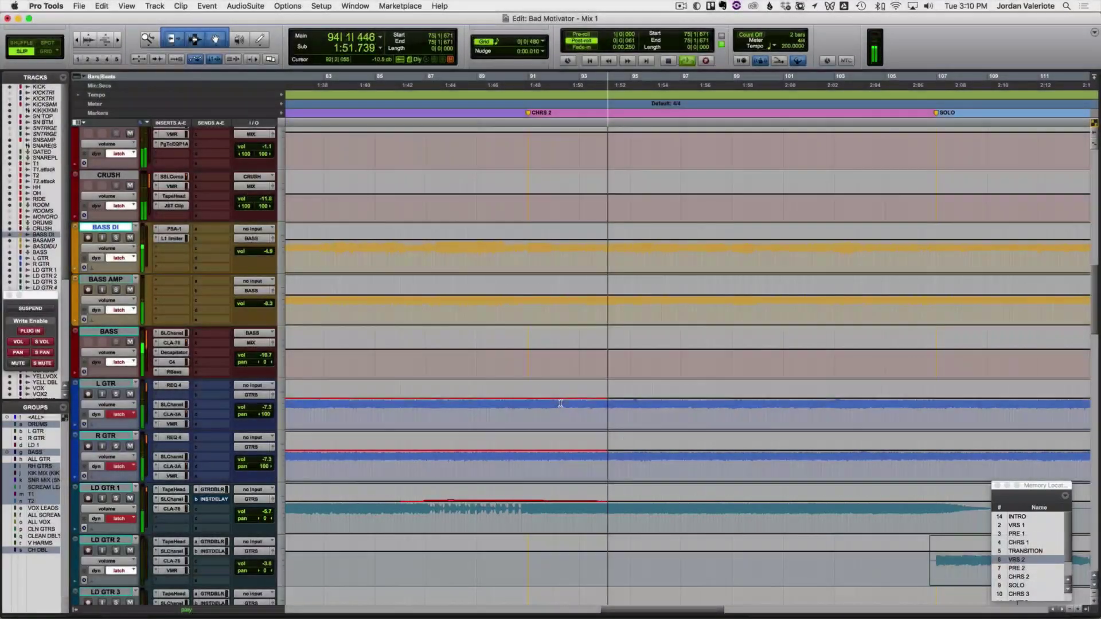
pyautogui.press('space')
# Step: Play from the LD GTR 1 run before CHRS 2 and write an LD GTR 2 volume boost at the start of SOLO
pyautogui.moveTo(437, 512); pyautogui.dragTo(524, 515)
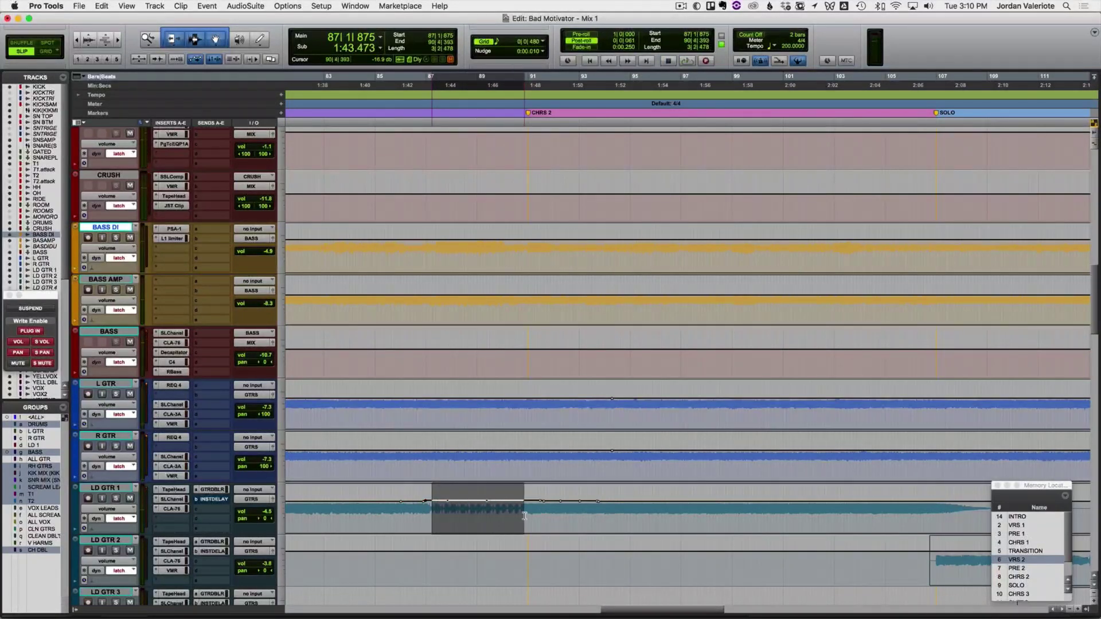
pyautogui.click(525, 514)
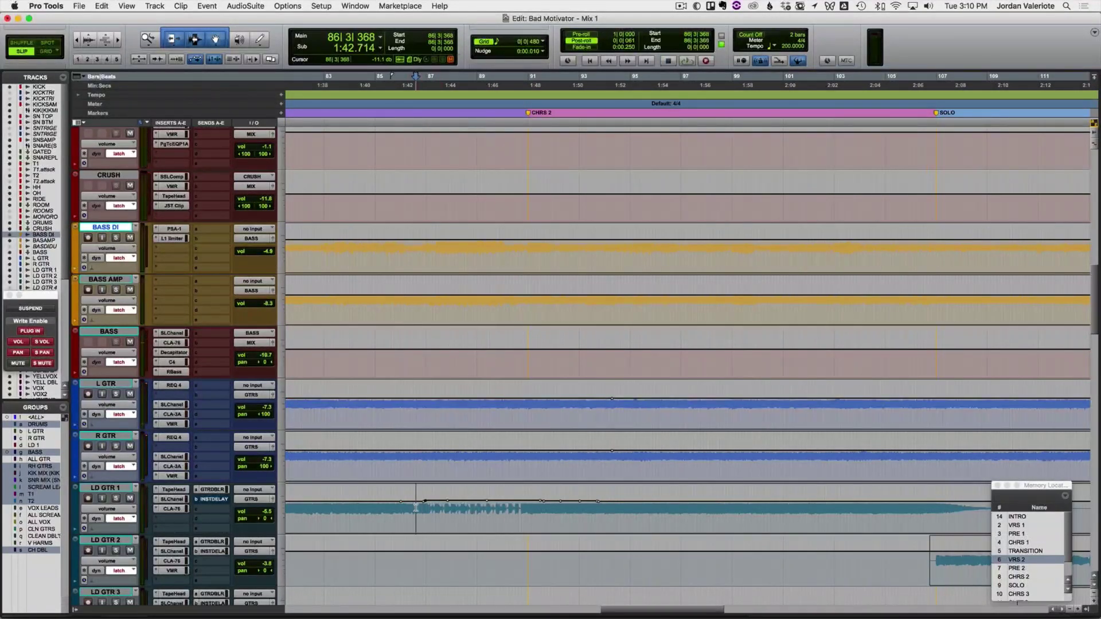
pyautogui.press('space')
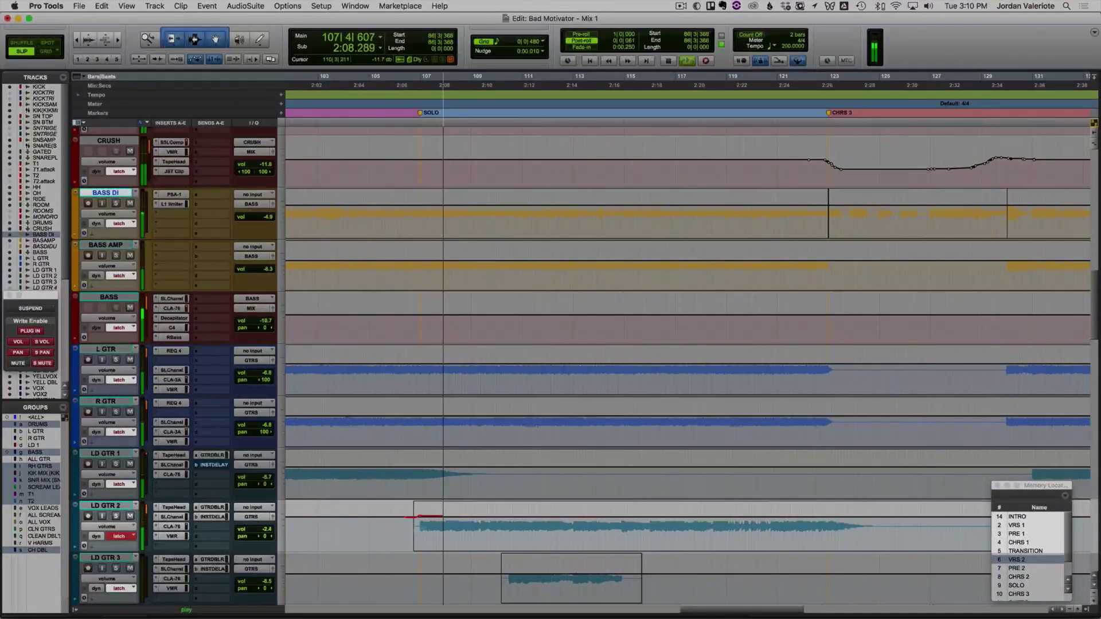
pyautogui.press('space')
# Step: Audition the CHRS 2 to SOLO changeover from bar 105, checking it with LD GTR 1 muted and unmuted
pyautogui.press('space')
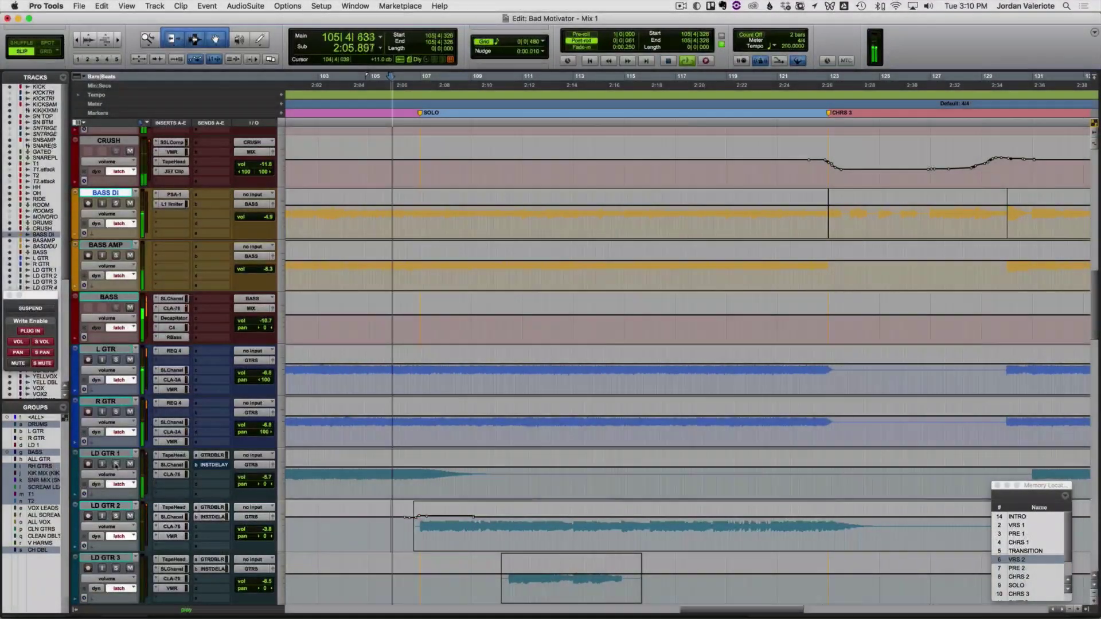
pyautogui.click(117, 465)
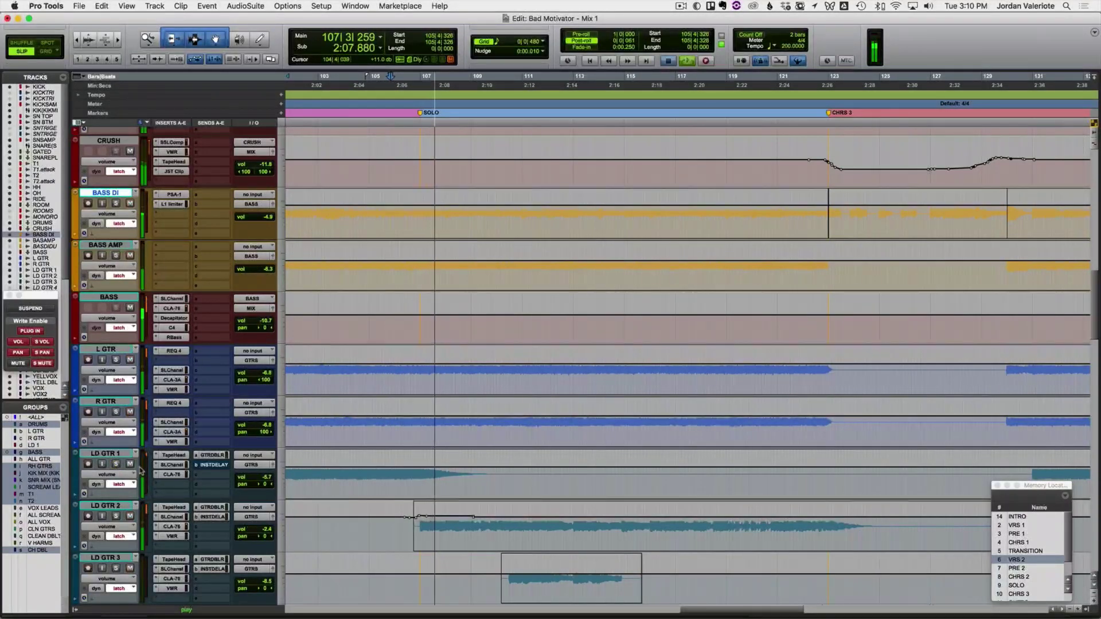
pyautogui.press('space')
pyautogui.press('space')
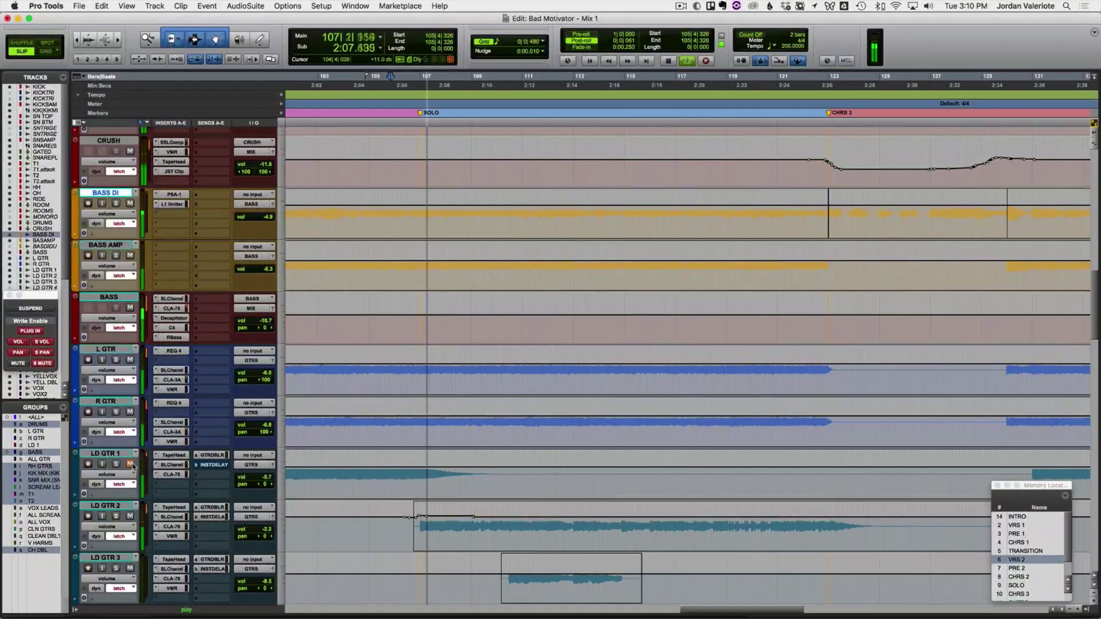
pyautogui.press('space')
pyautogui.press('space')
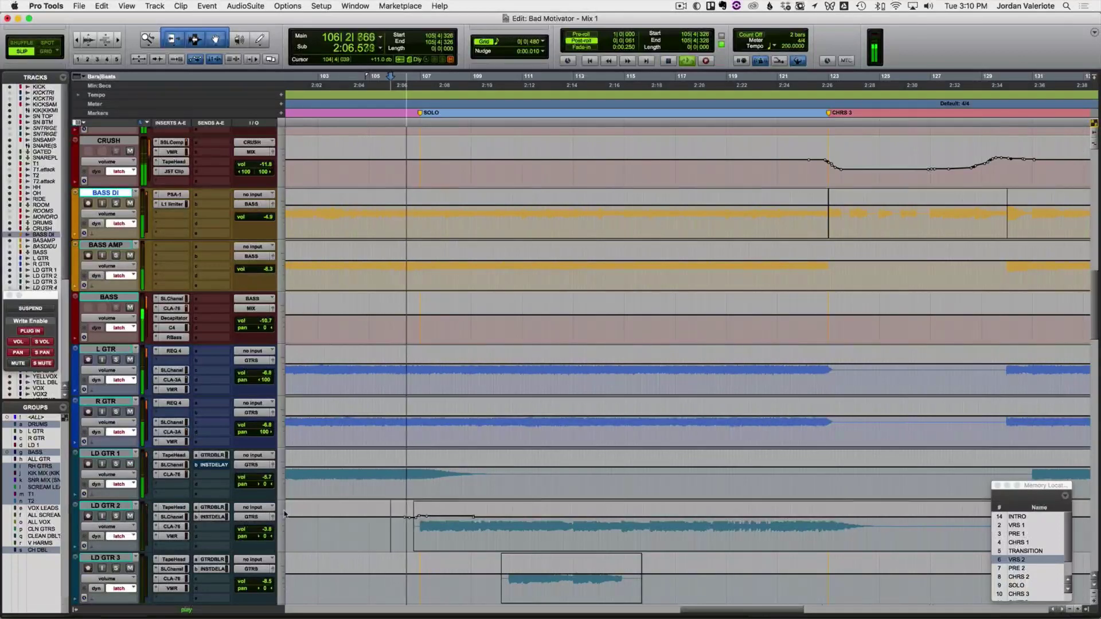
# Step: Write an LD GTR 1 volume ride that dips as its last note decays into the start of SOLO
pyautogui.press('space')
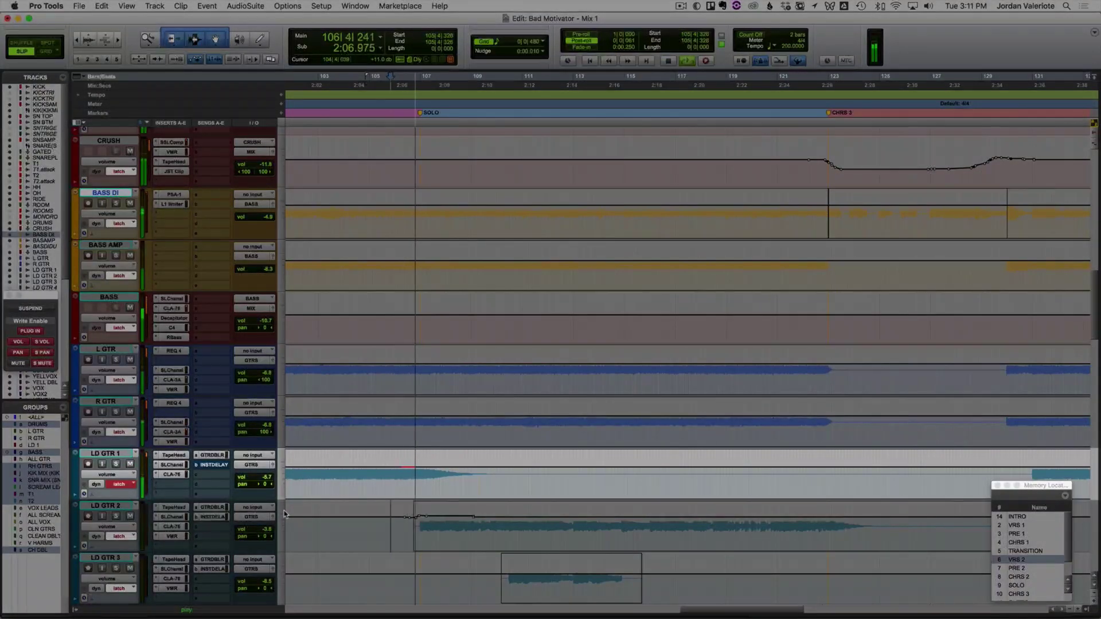
pyautogui.press('space')
pyautogui.press('space')
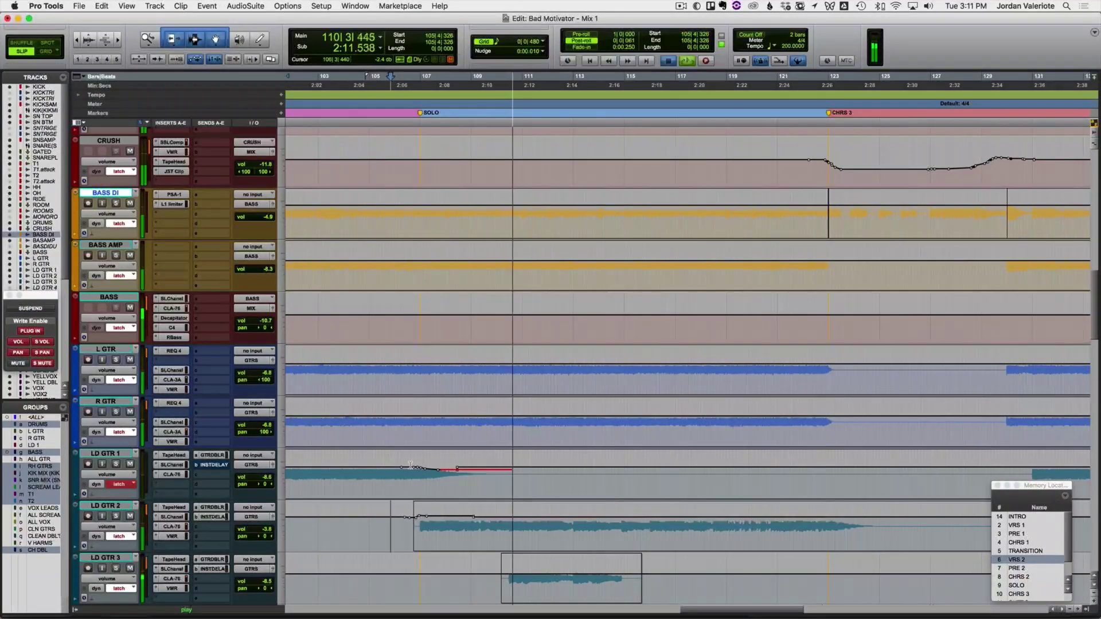
pyautogui.press('space')
# Step: Rewrite the LD GTR 2 volume ride from just before SOLO, starting lower and rising slightly through the first bars
pyautogui.press('space')
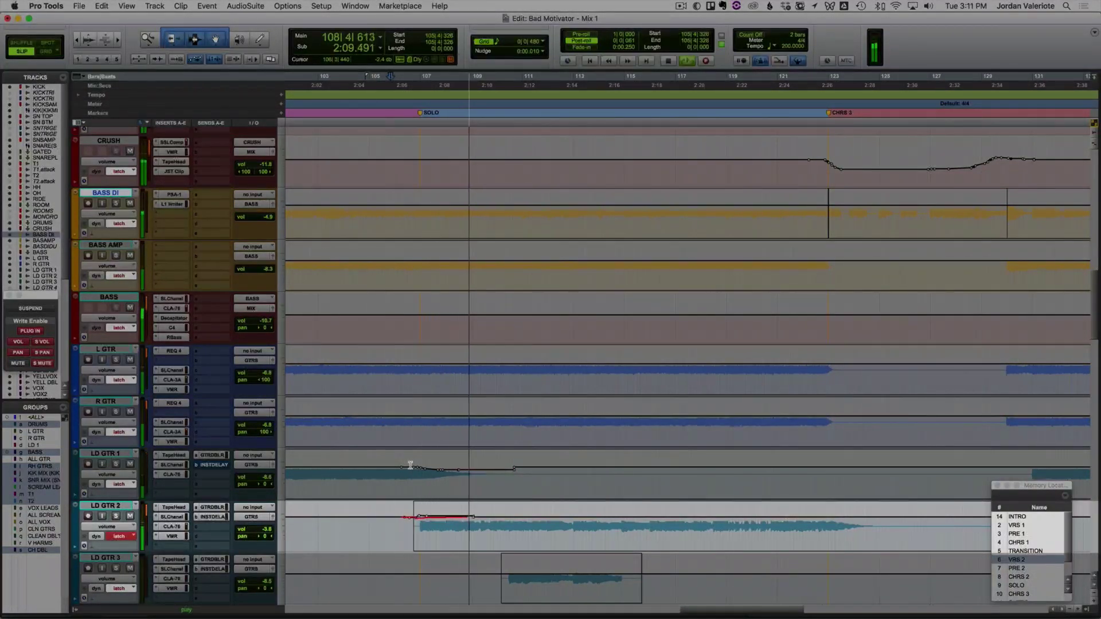
pyautogui.press('space')
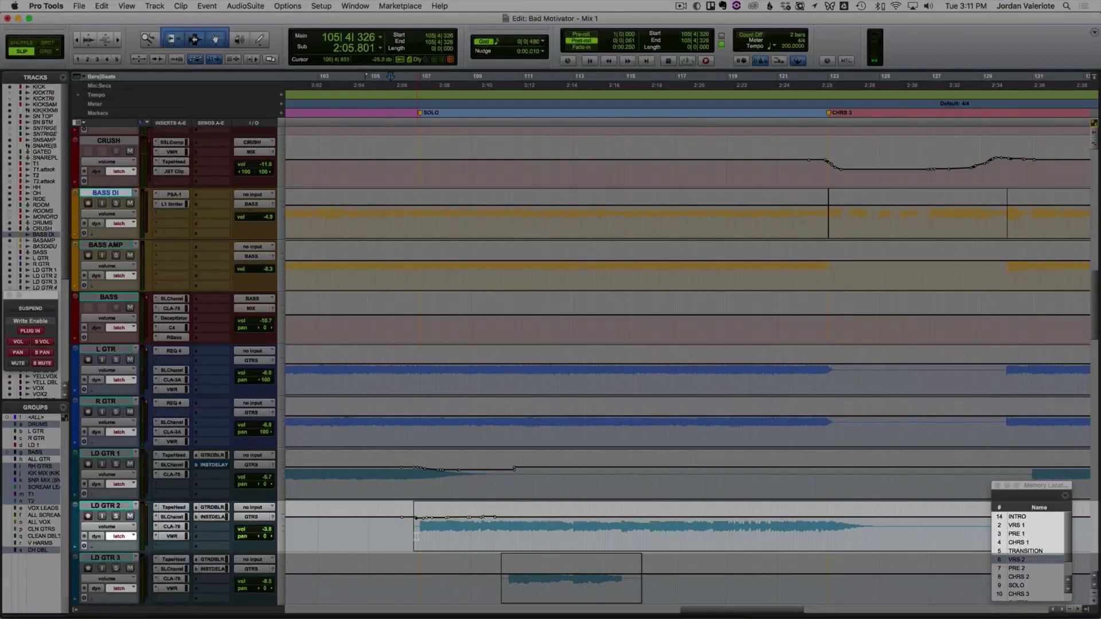
pyautogui.press('t')
pyautogui.scroll(-2, 521, 512)
pyautogui.hscroll(4, 521, 512)
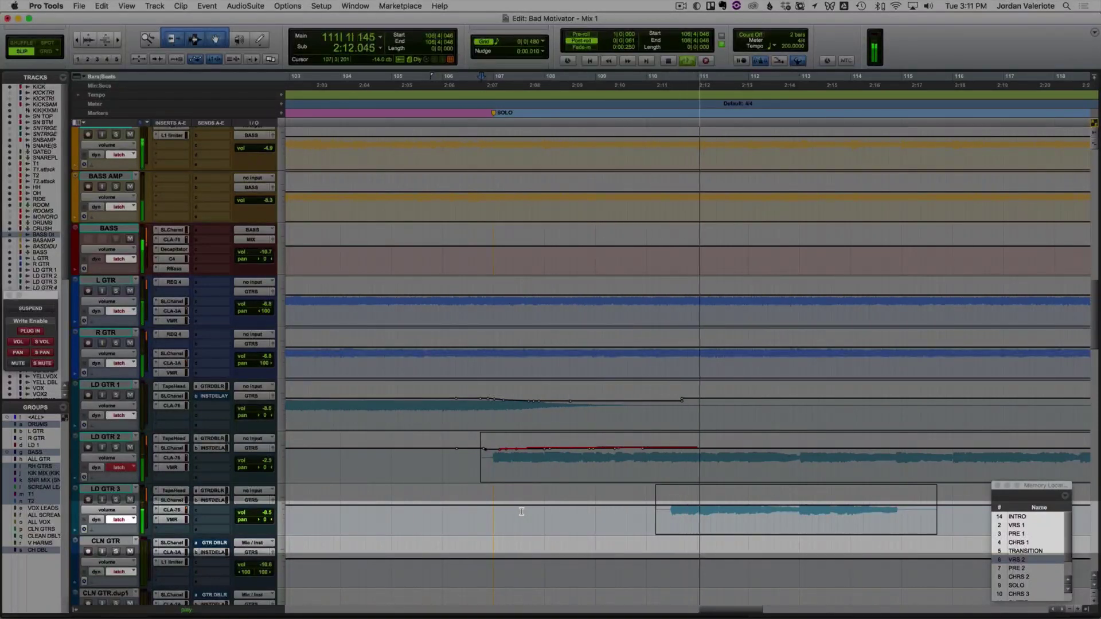
# Step: Continue the LD GTR 2 volume ride through the rest of SOLO until CHRS 3
pyautogui.press('space')
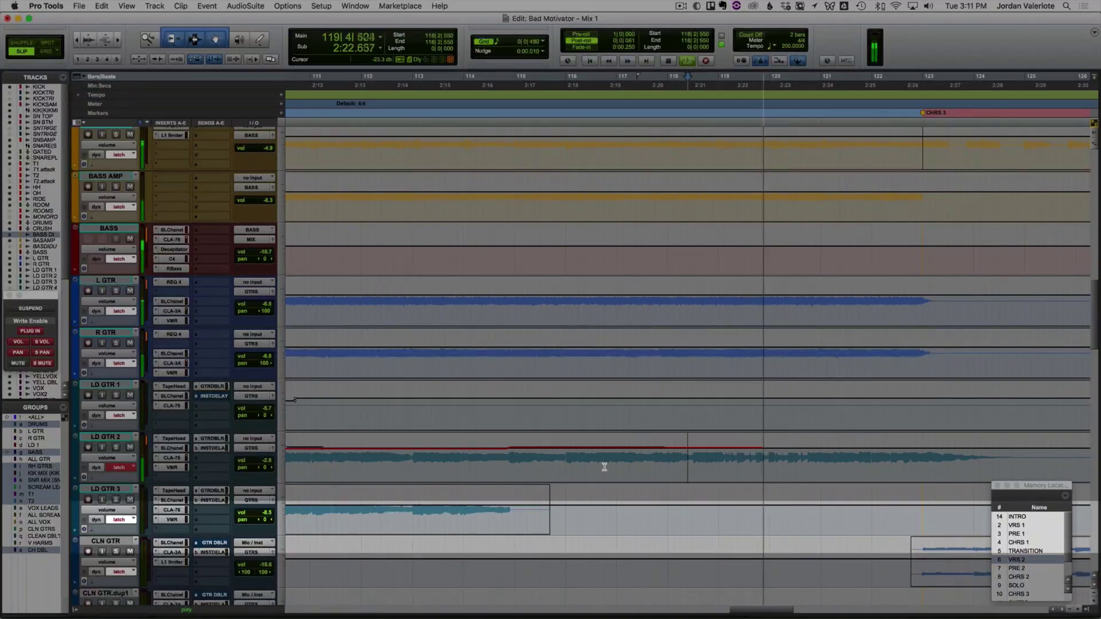
pyautogui.press('space')
pyautogui.press('space')
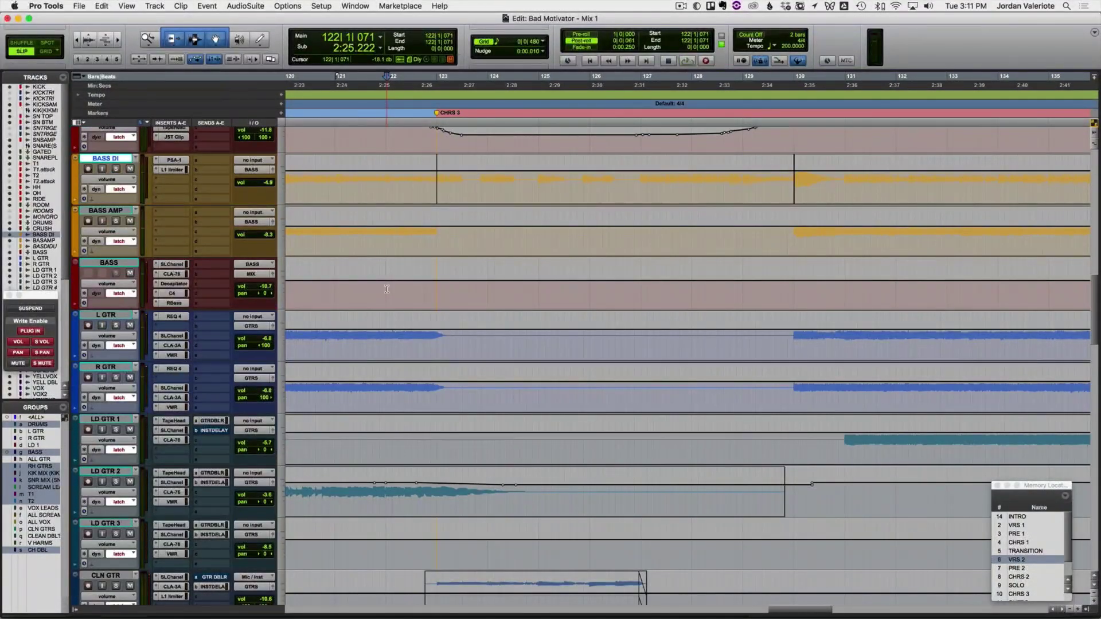
# Step: Write a BASS volume ride through the sparse opening of CHRS 3, raising it at bar 130 where the full band returns
pyautogui.press('space')
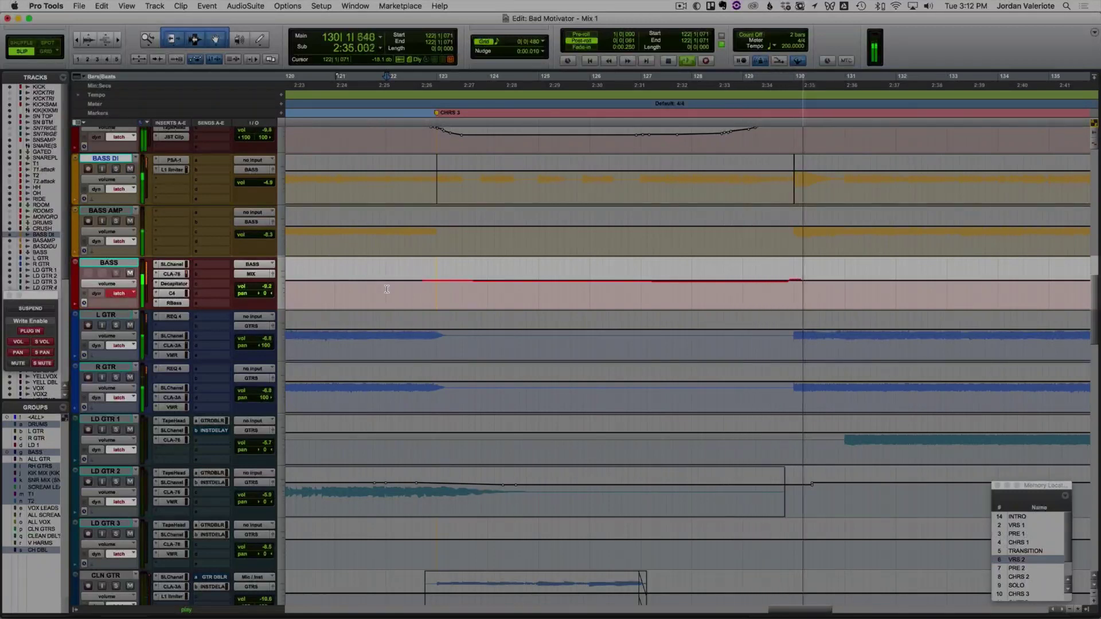
pyautogui.press('space')
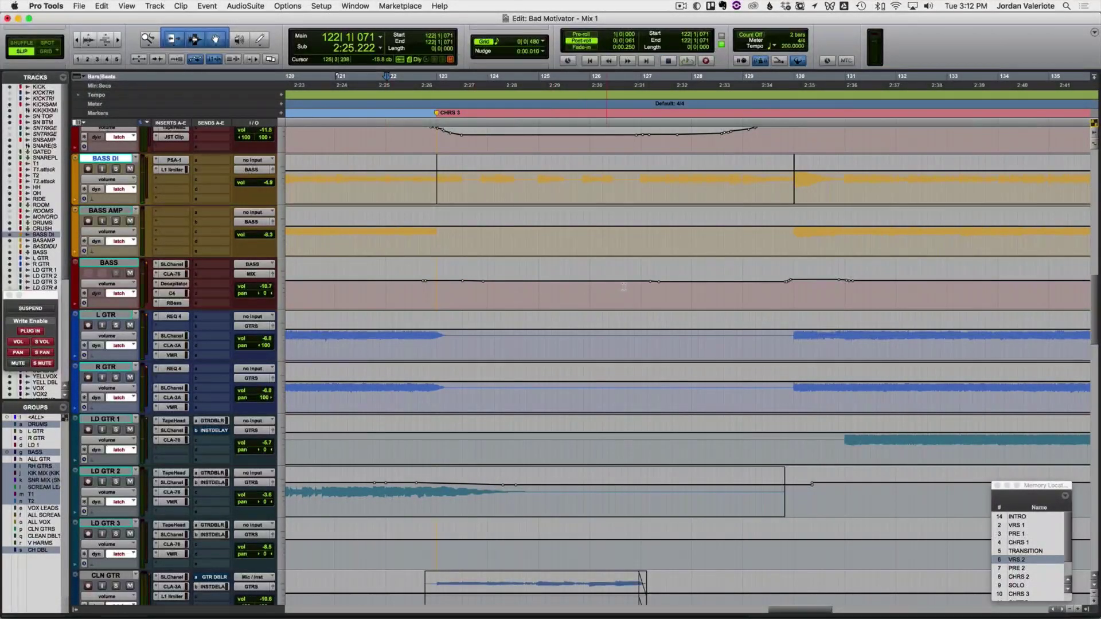
pyautogui.hscroll(5, 623, 286)
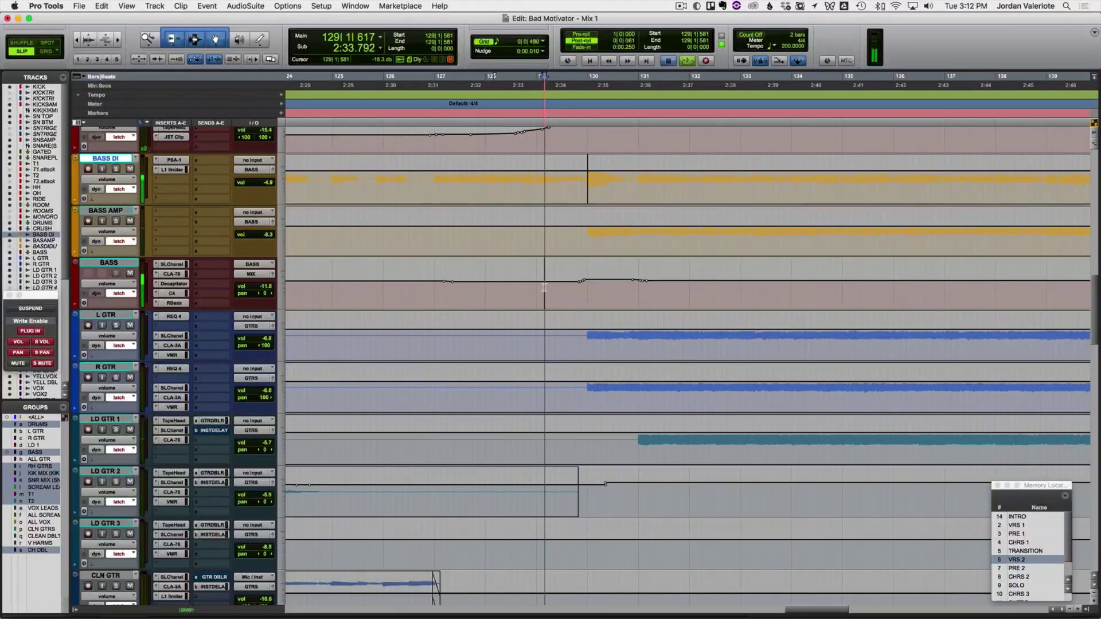
pyautogui.press('space')
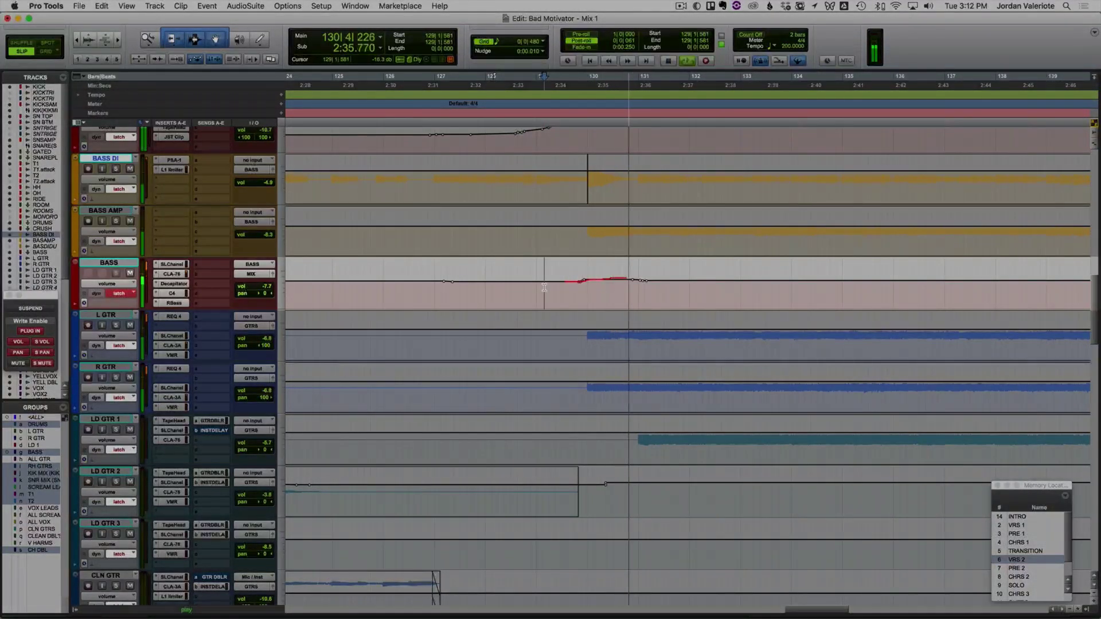
pyautogui.press('space')
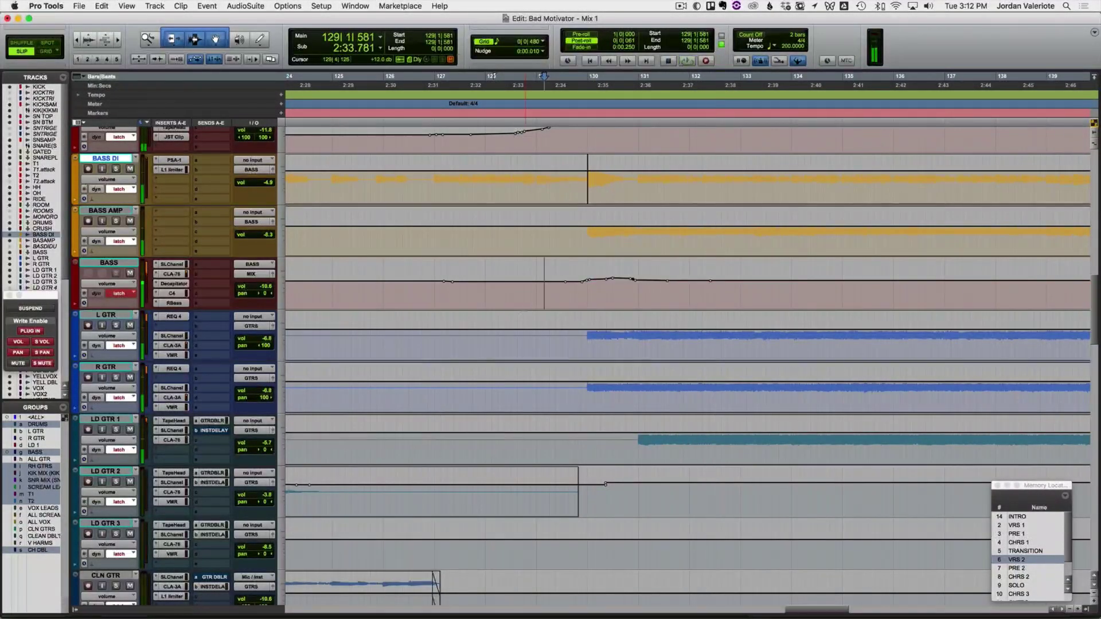
# Step: Write L GTR and R GTR volume rides from about bar 128 to 133, and raise LD GTR 1 around bar 130
pyautogui.press('space')
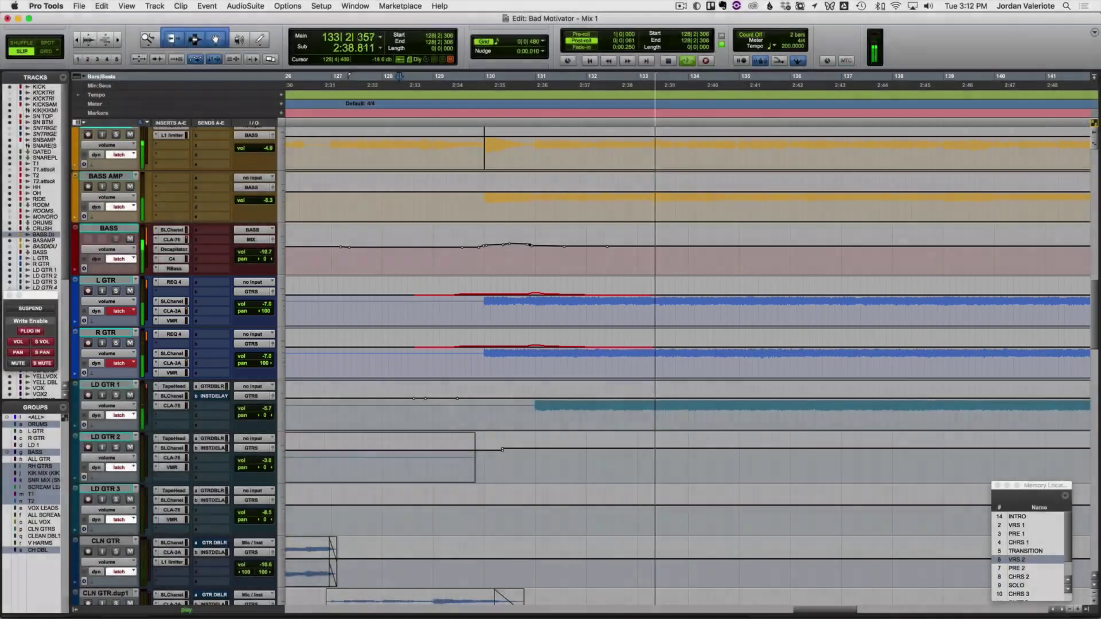
pyautogui.press('space')
pyautogui.click(472, 418)
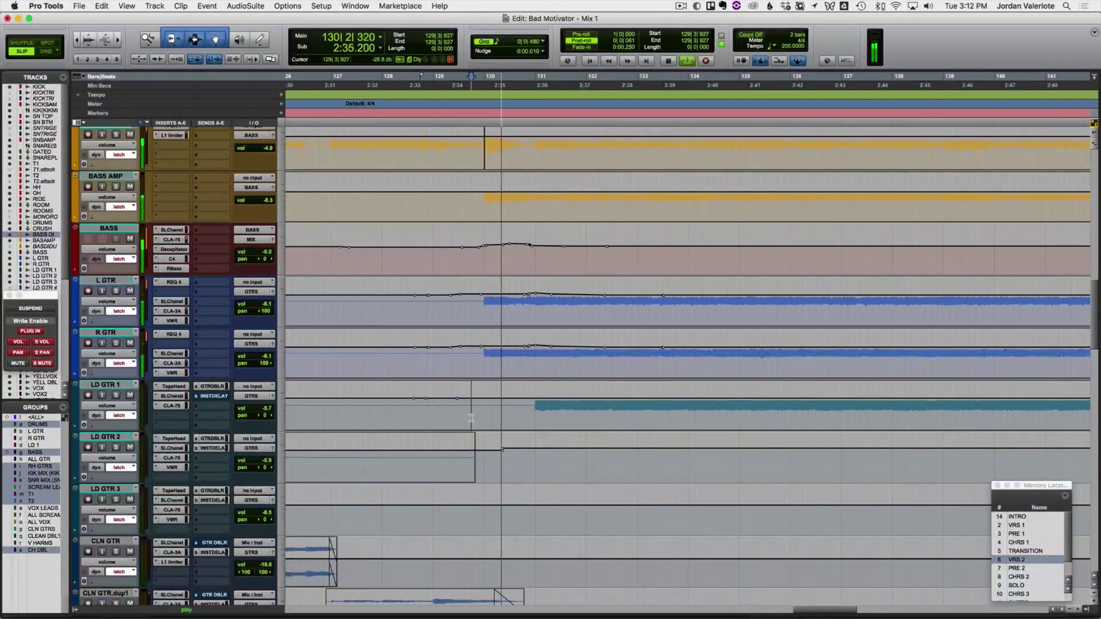
pyautogui.press('space')
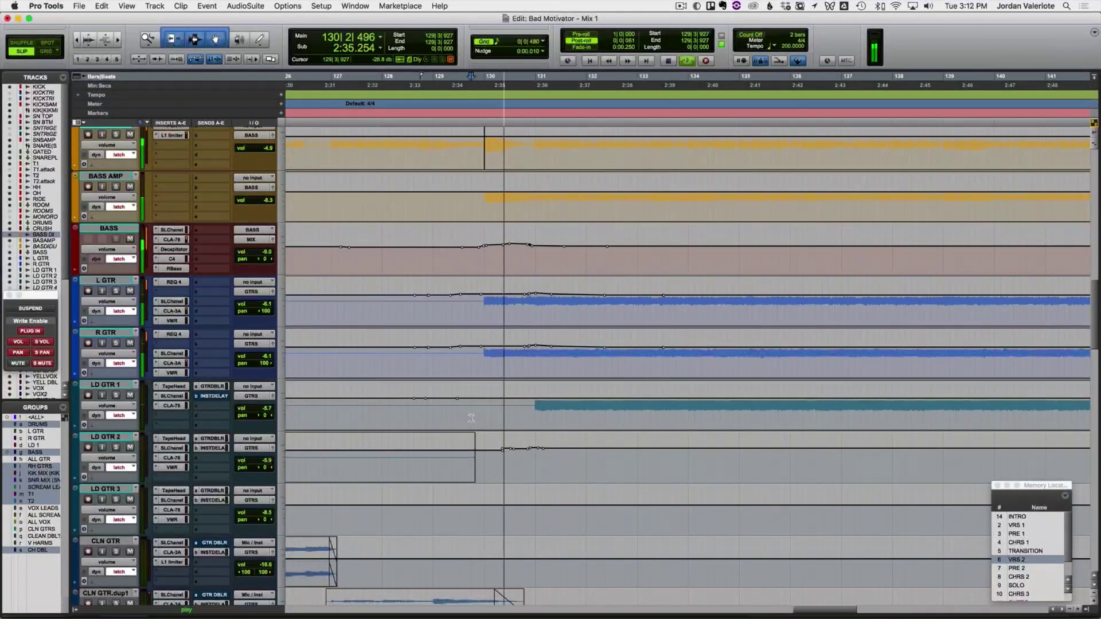
pyautogui.press('space')
pyautogui.press('space')
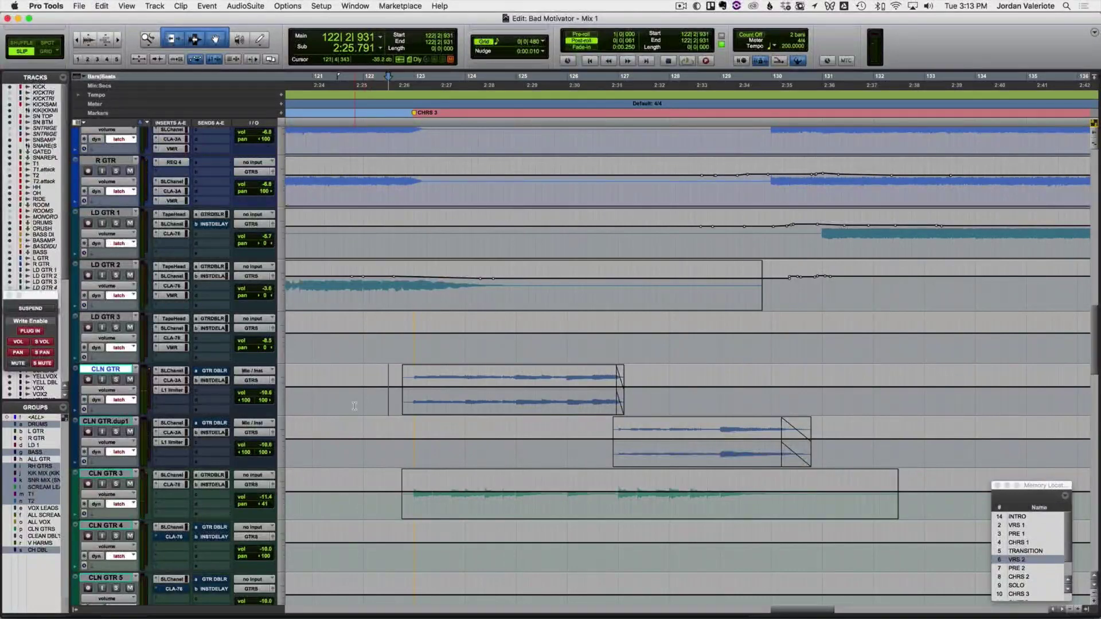
# Step: Write CLN GTR, CLN GTR.dup1 and CLN GTR 3 volume rides in CHRS 3, slightly raised at each clip's entry
pyautogui.click(354, 406)
pyautogui.press('space')
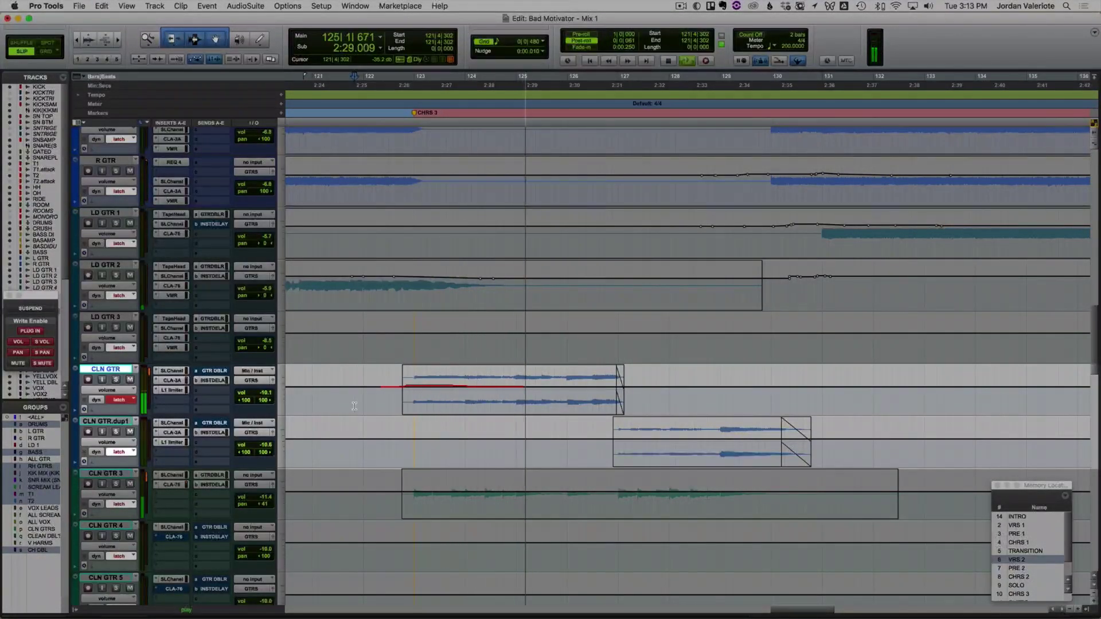
pyautogui.press('space')
pyautogui.press('space')
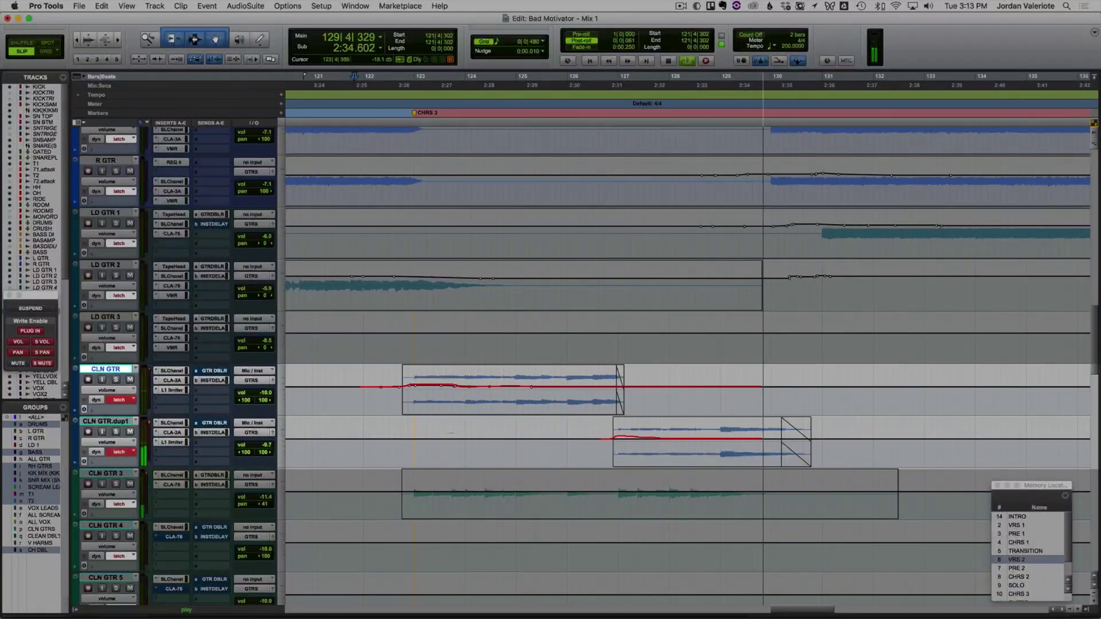
pyautogui.press('space')
pyautogui.press('space')
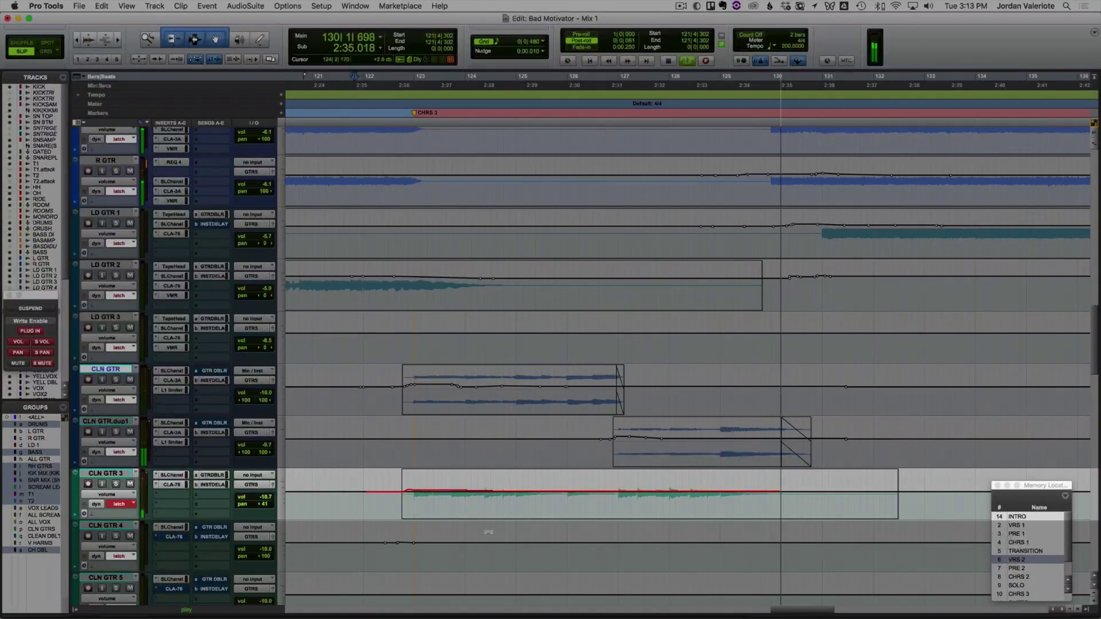
# Step: Select the BASS track and write a volume dip from about bar 129 up to the band's re-entry at bar 130
pyautogui.hscroll(5, 471, 531)
pyautogui.scroll(4, 488, 524)
pyautogui.scroll(2, 488, 525)
pyautogui.press('space')
pyautogui.click(111, 297)
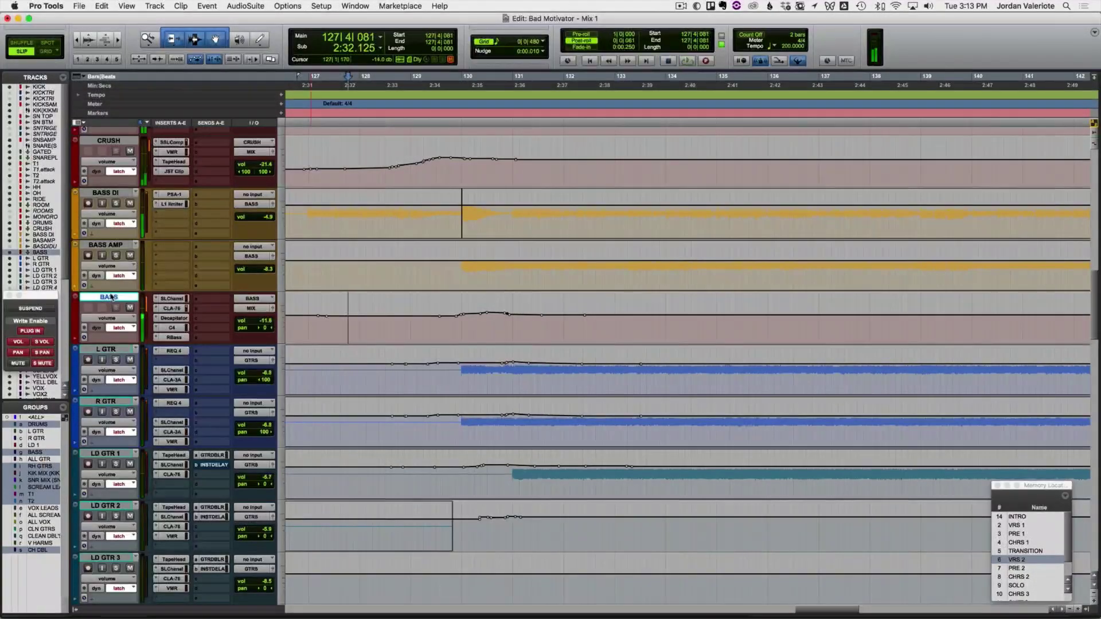
pyautogui.press('space')
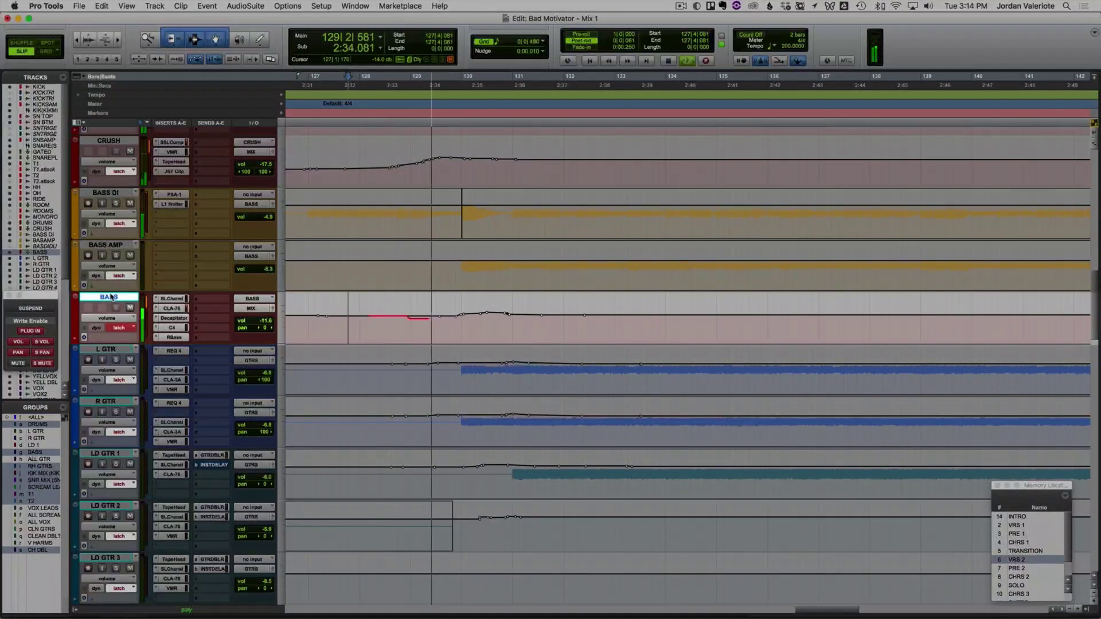
pyautogui.press('space')
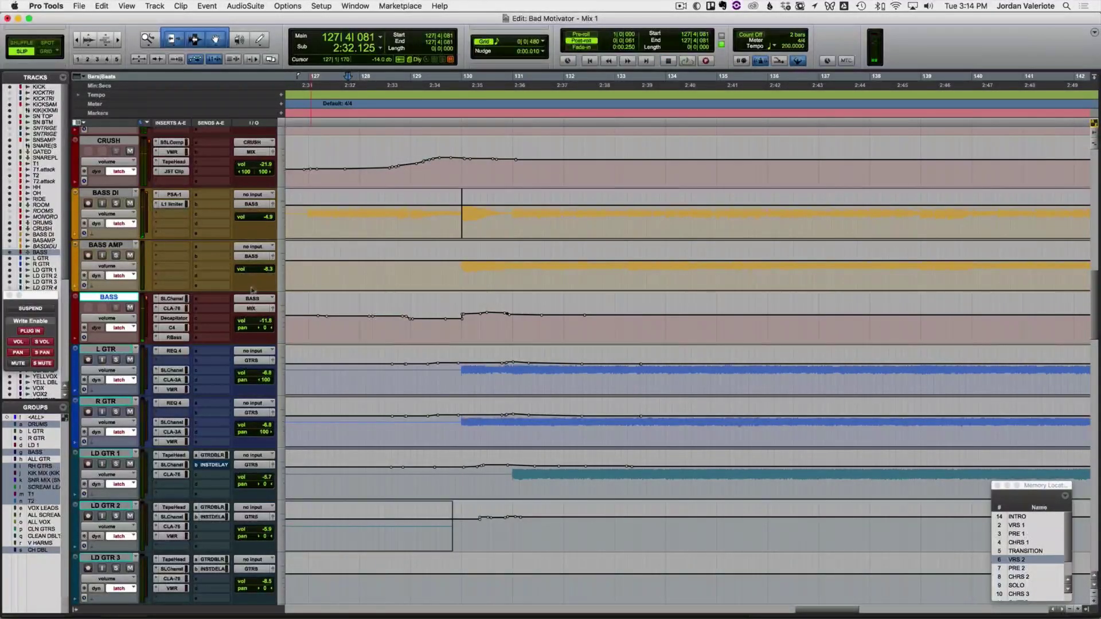
# Step: Play CHRS 3 back from bar 127 and check the bass and guitar volume rides across the re-entry at bar 130
pyautogui.moveTo(437, 213); pyautogui.dragTo(564, 221)
pyautogui.click(311, 215)
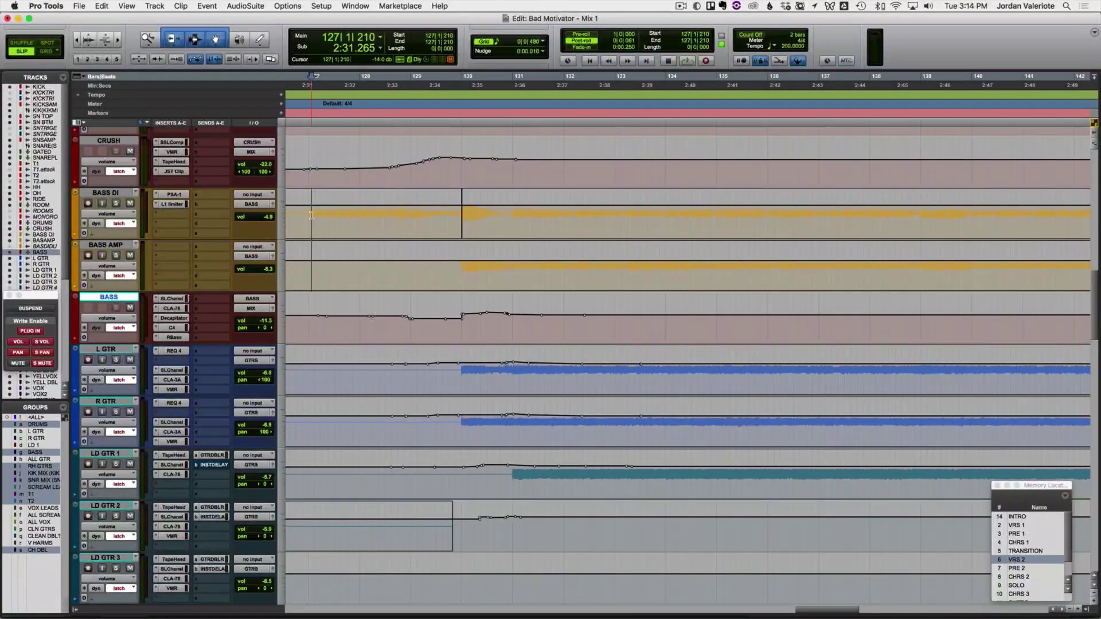
pyautogui.press('space')
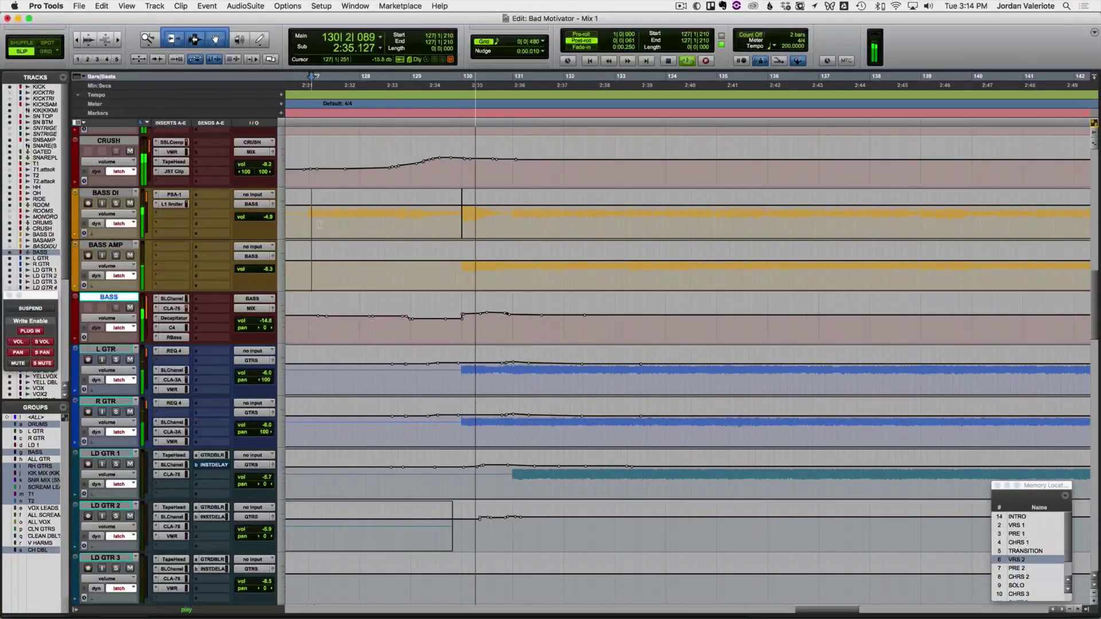
pyautogui.scroll(-2, 414, 322)
pyautogui.scroll(-10, 415, 321)
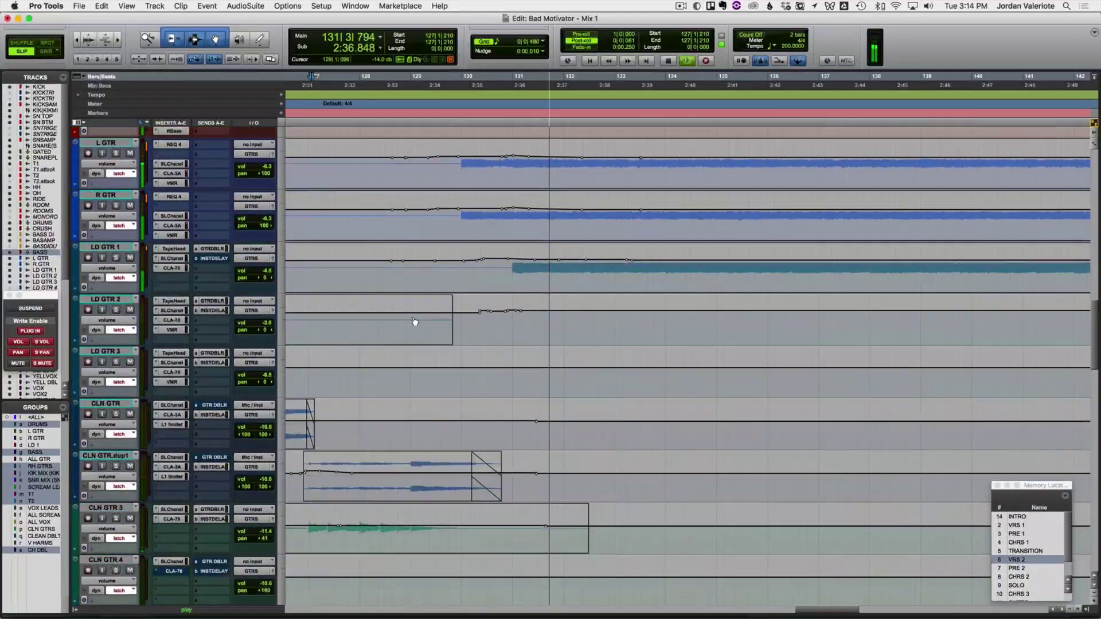
# Step: Place the edit point on CLN GTR.dup1 near bar 166 and play the FADE OUT section
pyautogui.press('r')
pyautogui.press('r')
pyautogui.scroll(-7, 578, 369)
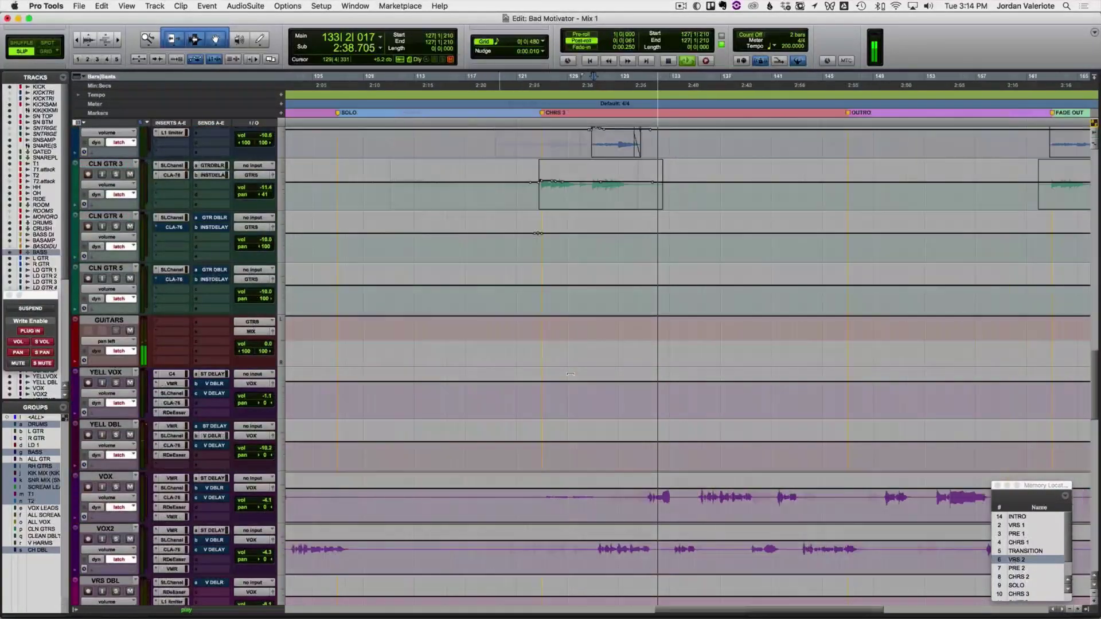
pyautogui.scroll(3, 577, 368)
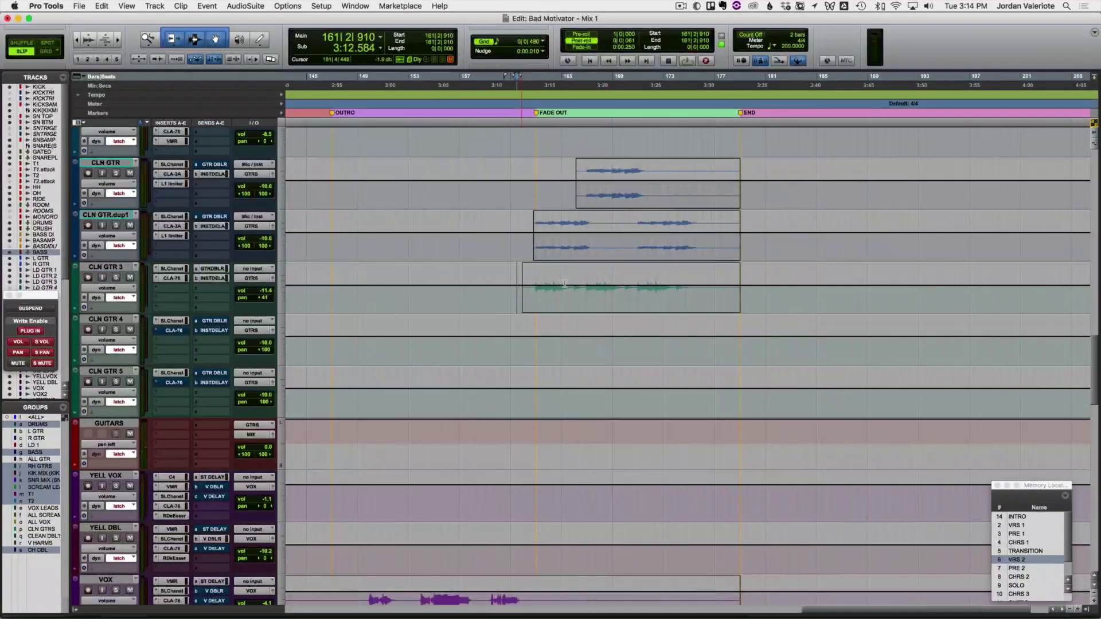
pyautogui.scroll(2, 572, 290)
pyautogui.hscroll(2, 572, 290)
pyautogui.click(499, 316)
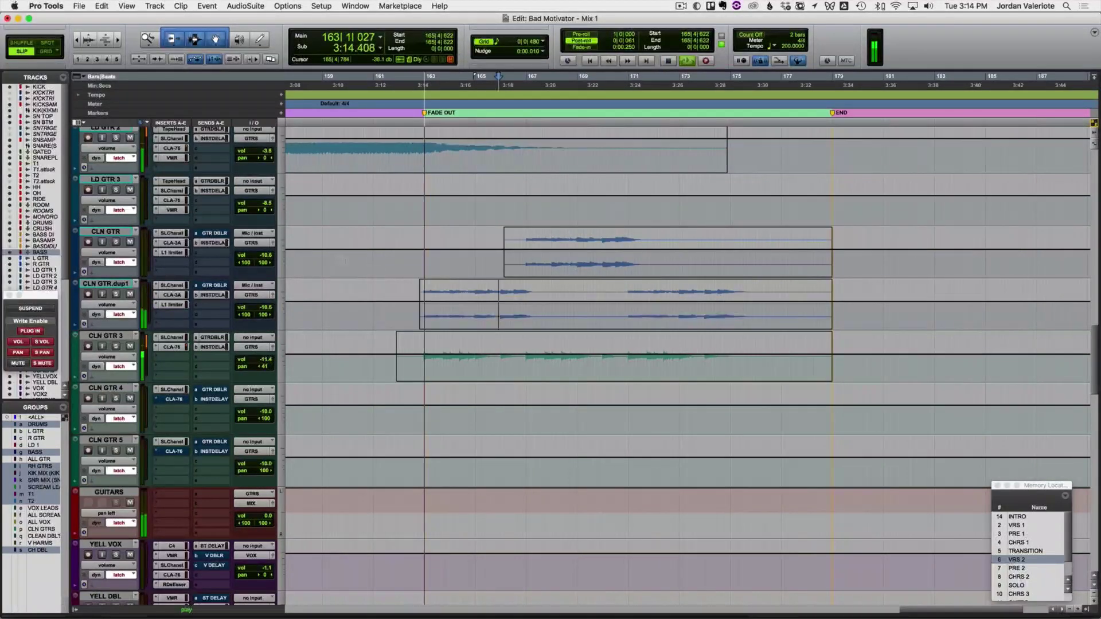
# Step: Write CLN GTR and CLN GTR.dup1 volume up to about -8.5 dB across the FADE OUT section
pyautogui.click(105, 232)
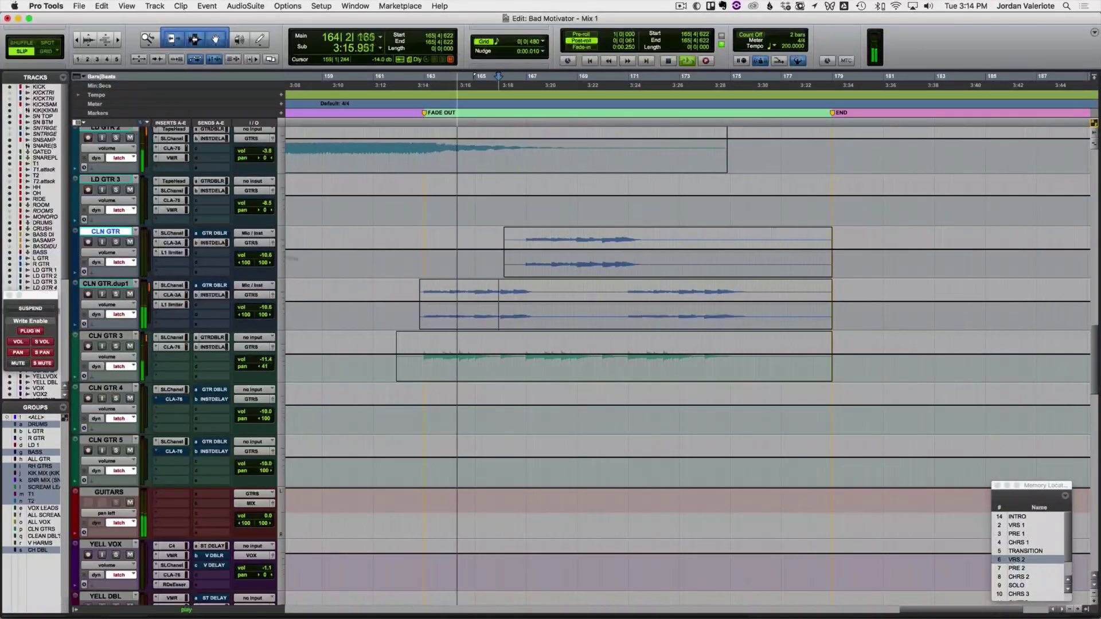
pyautogui.click(385, 307)
pyautogui.press('space')
pyautogui.press('space')
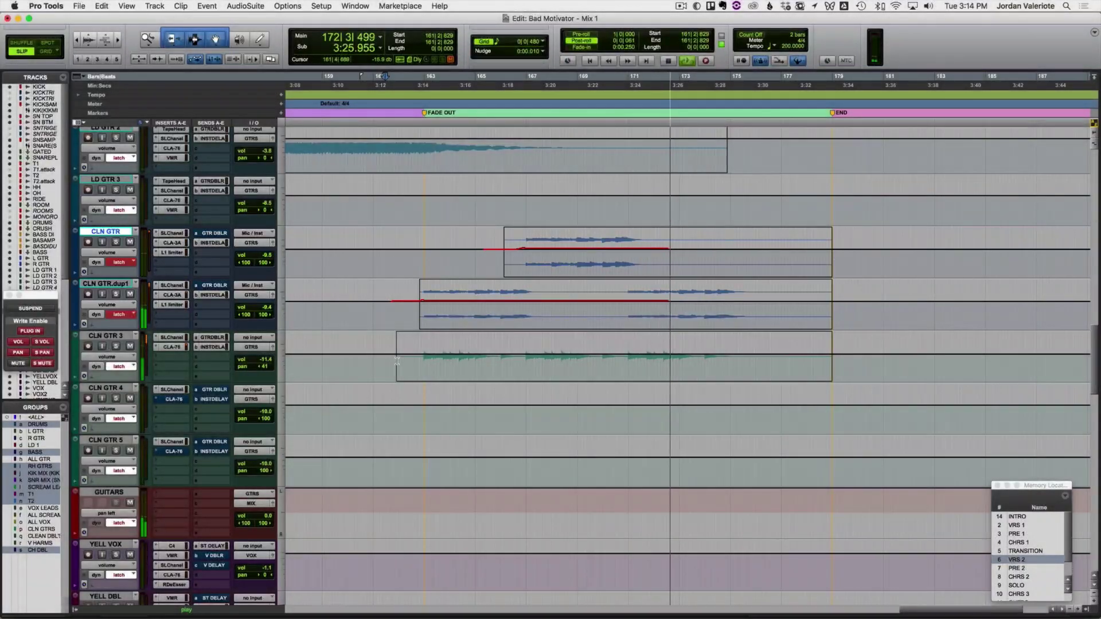
pyautogui.click(397, 360)
pyautogui.press('space')
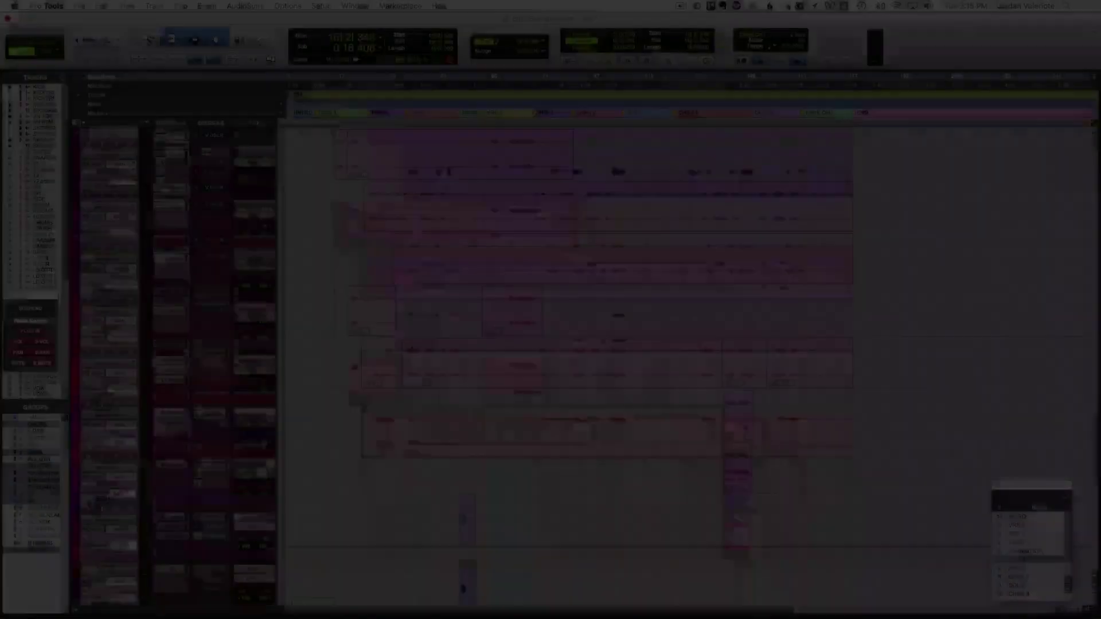
# Step: Set the playback start on YELL VOX just before its first VRS 1 clip, and check the vocal channels in the mixer
pyautogui.scroll(5, 304, 212)
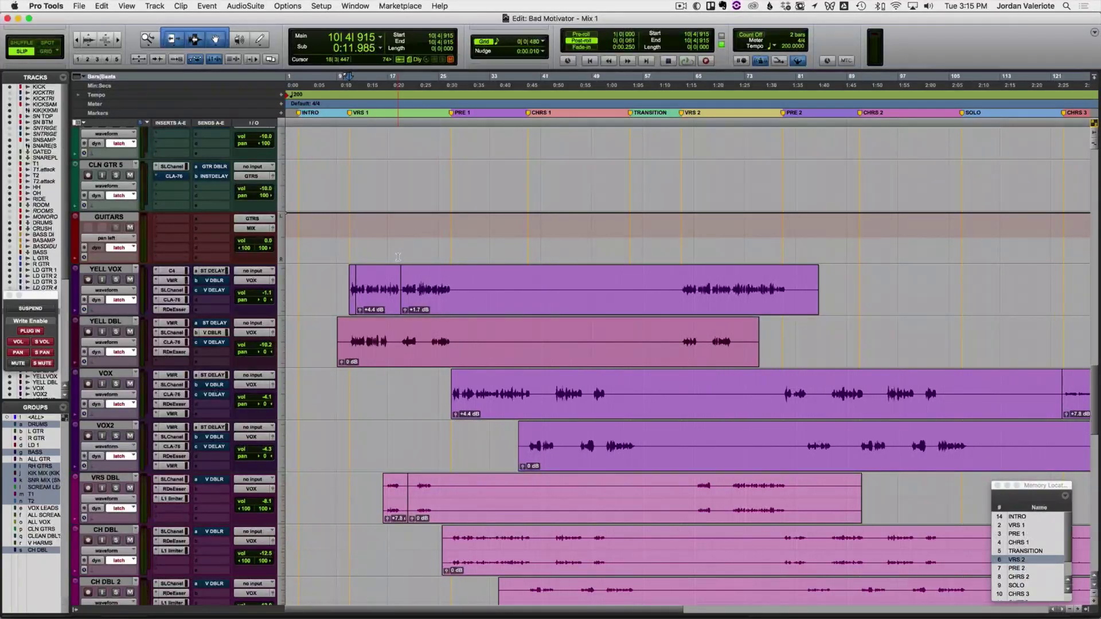
pyautogui.click(348, 296)
pyautogui.press('t')
pyautogui.press('t')
pyautogui.hscroll(5, 452, 281)
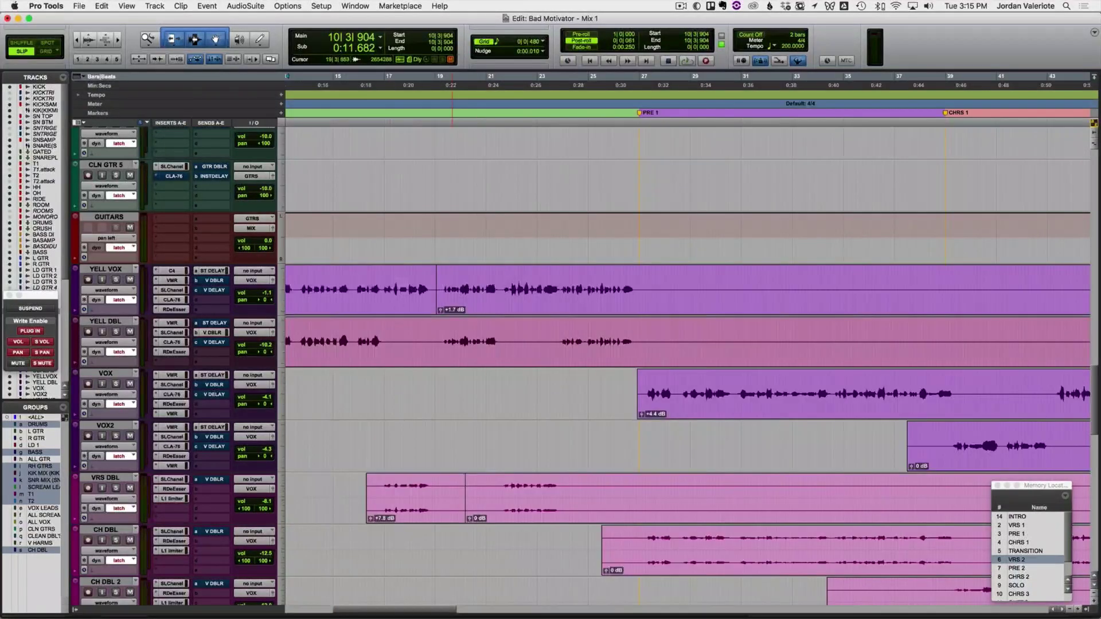
pyautogui.hscroll(-2, 402, 299)
pyautogui.click(317, 280)
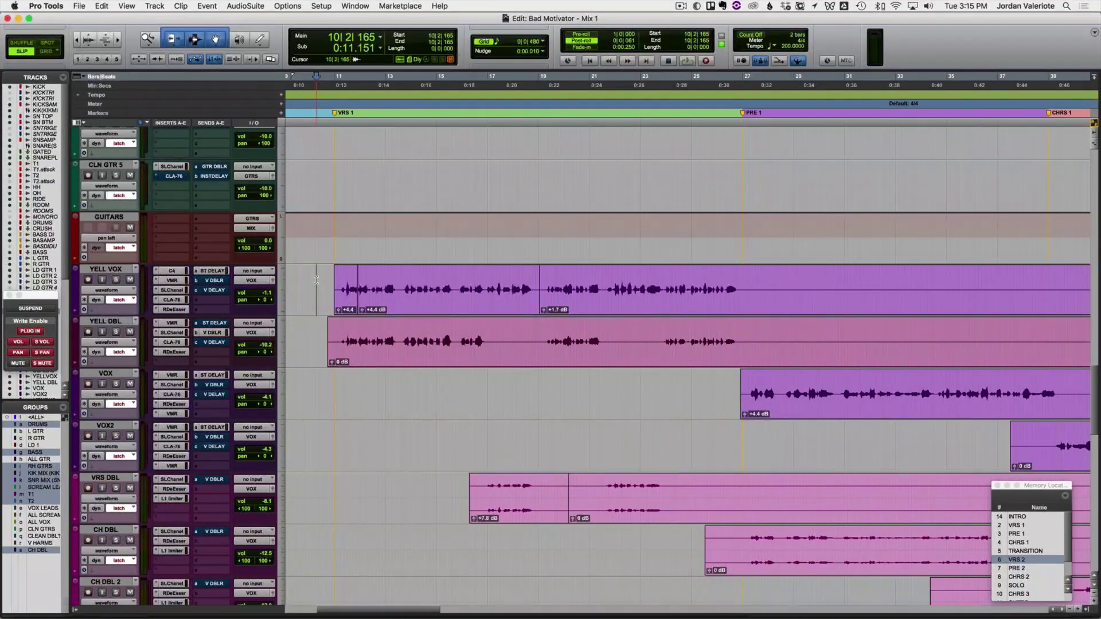
pyautogui.press('super+equal')
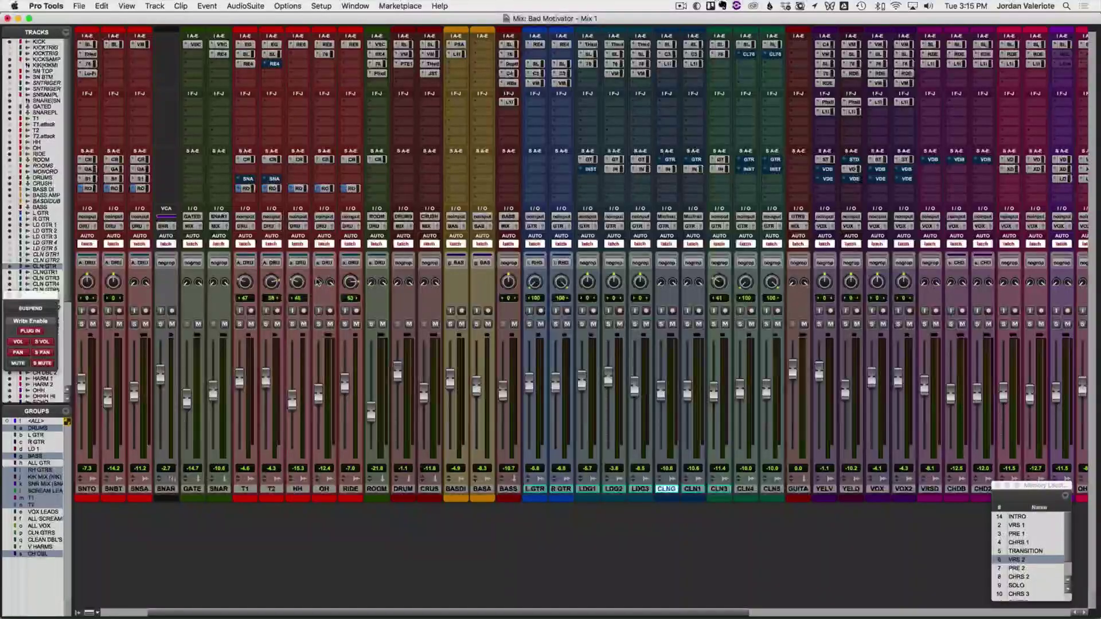
pyautogui.hscroll(10, 533, 341)
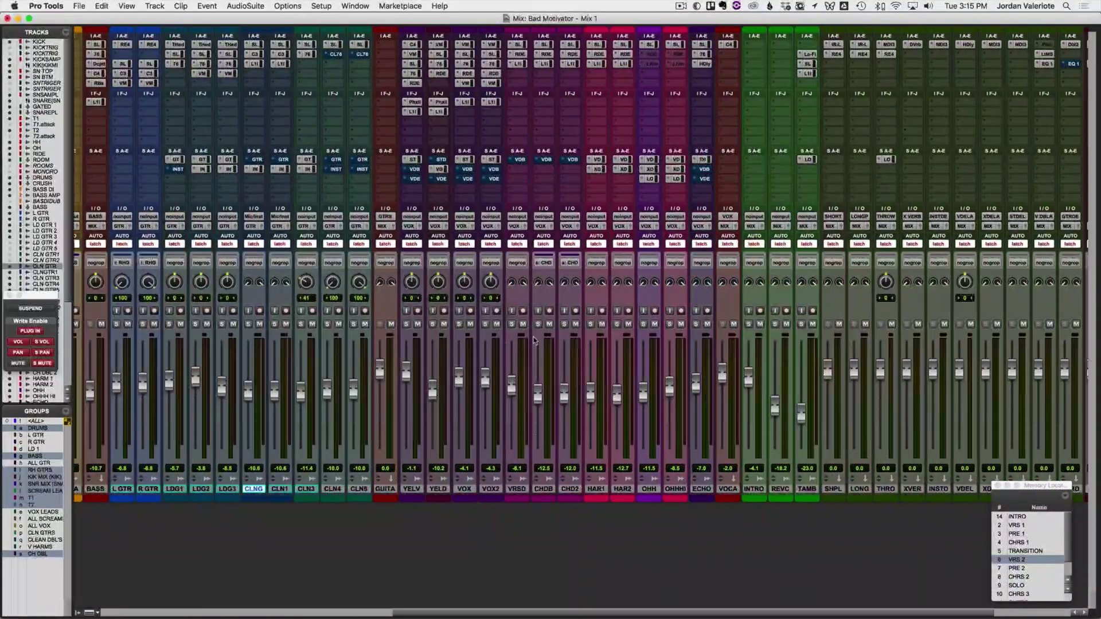
pyautogui.press('super+equal')
# Step: Try a YELL VOX volume ride over the opening bars of VRS 1, and undo it
pyautogui.press('space')
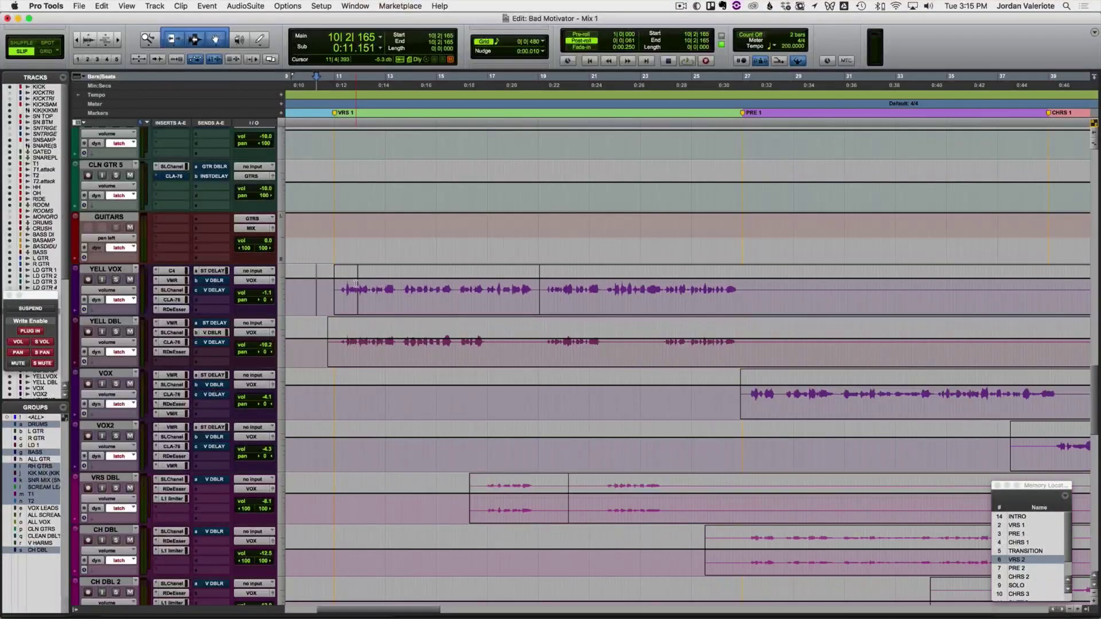
pyautogui.click(113, 269)
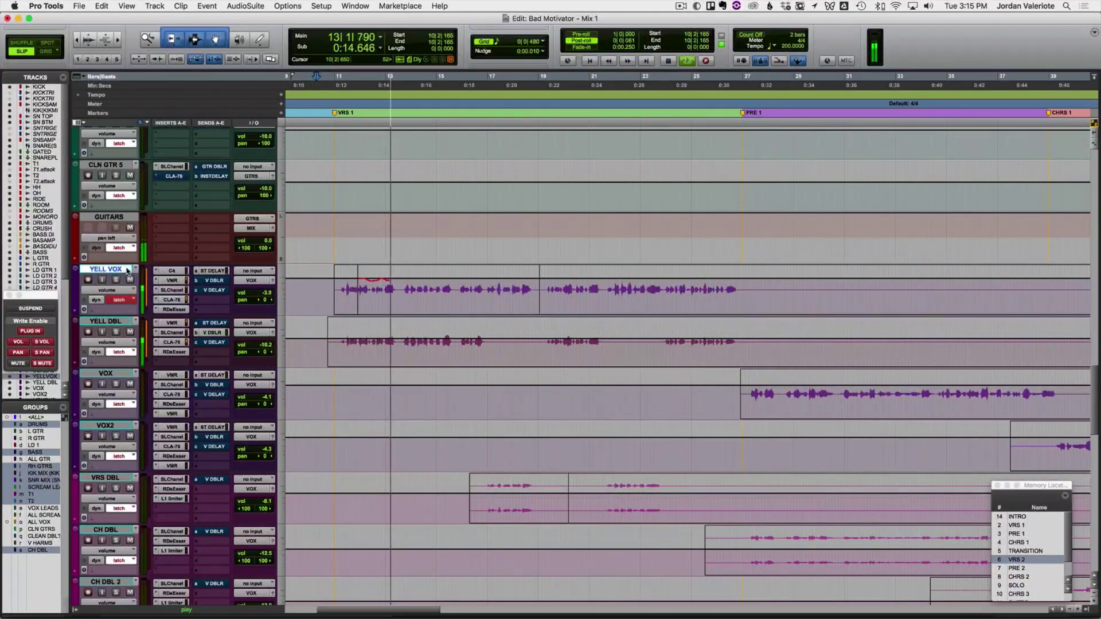
pyautogui.press('space')
pyautogui.press('super+z')
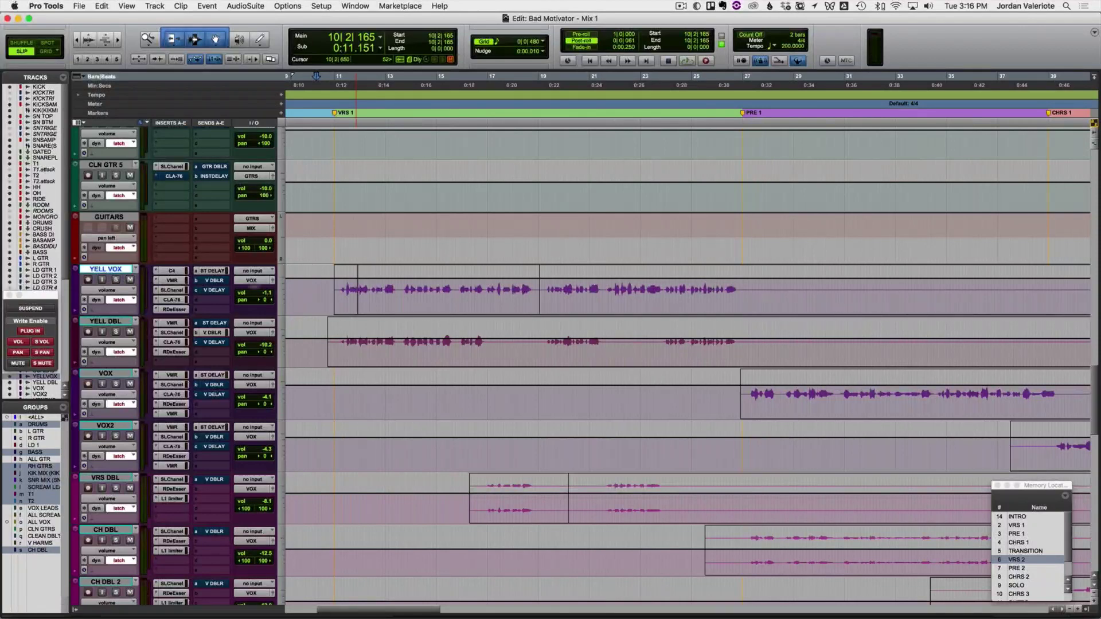
# Step: Restart from about bar 10 before the YELL VOX entry and write the YELL VOX volume ride from the mixer
pyautogui.moveTo(302, 291); pyautogui.dragTo(477, 290)
pyautogui.click(392, 290)
pyautogui.click(327, 291)
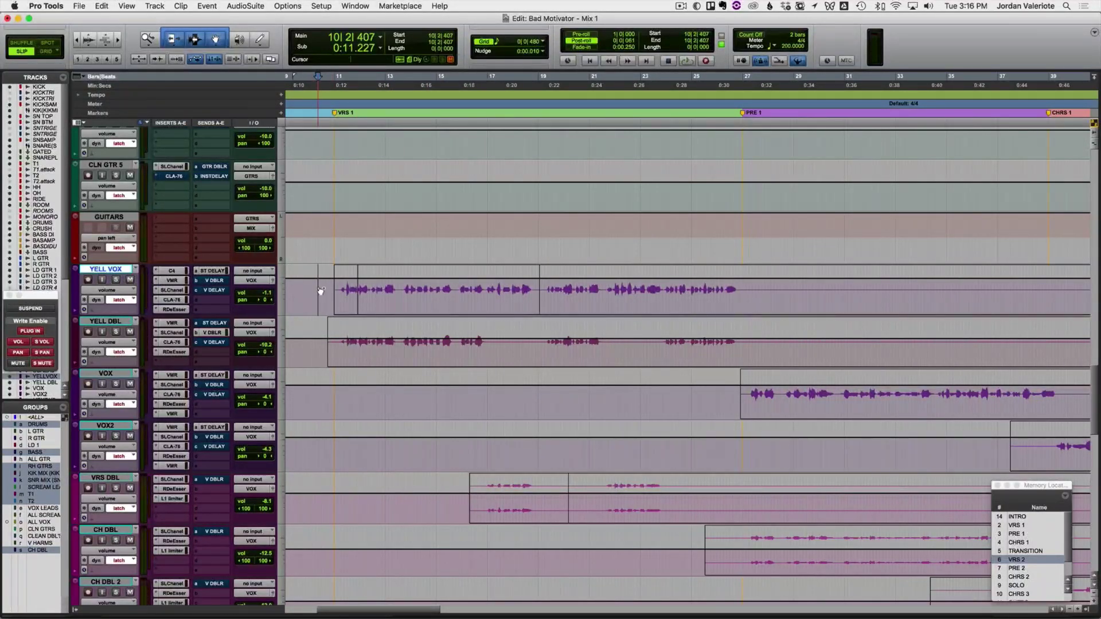
pyautogui.press('super+equal')
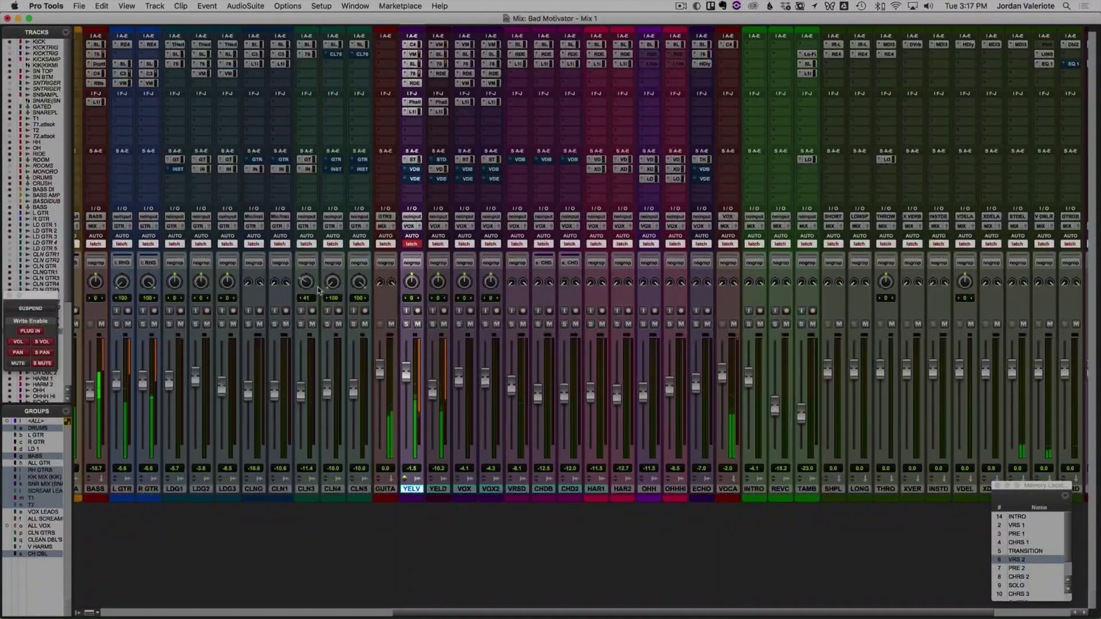
pyautogui.press('space')
pyautogui.press('space')
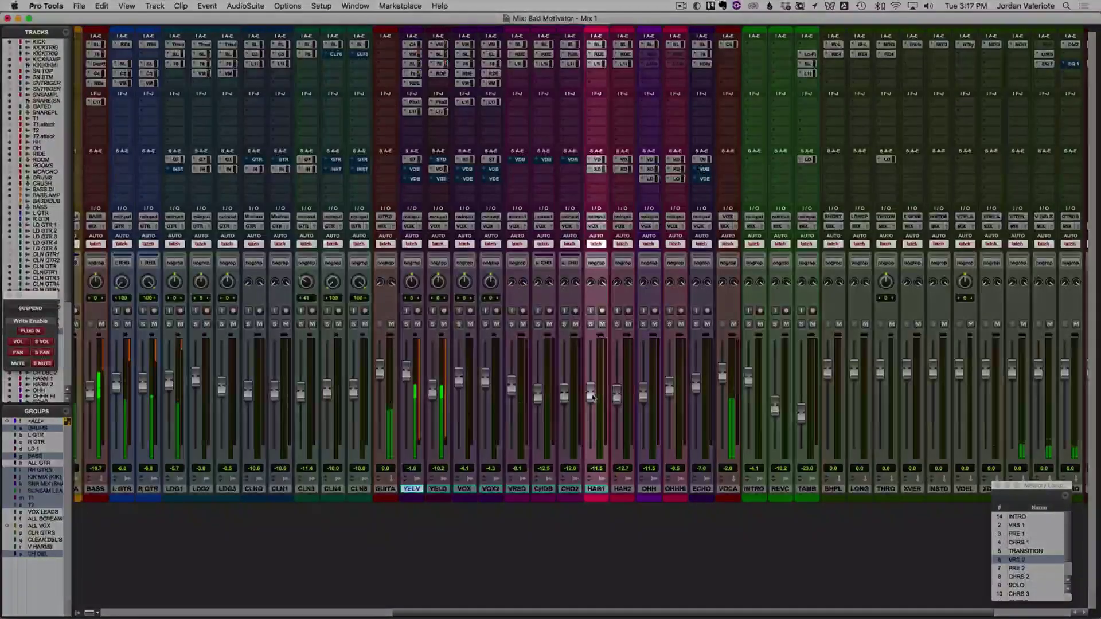
# Step: Write a HAR1 volume ride, lifting it to about -8.4 dB and bringing it back down
pyautogui.moveTo(591, 398); pyautogui.dragTo(592, 393)
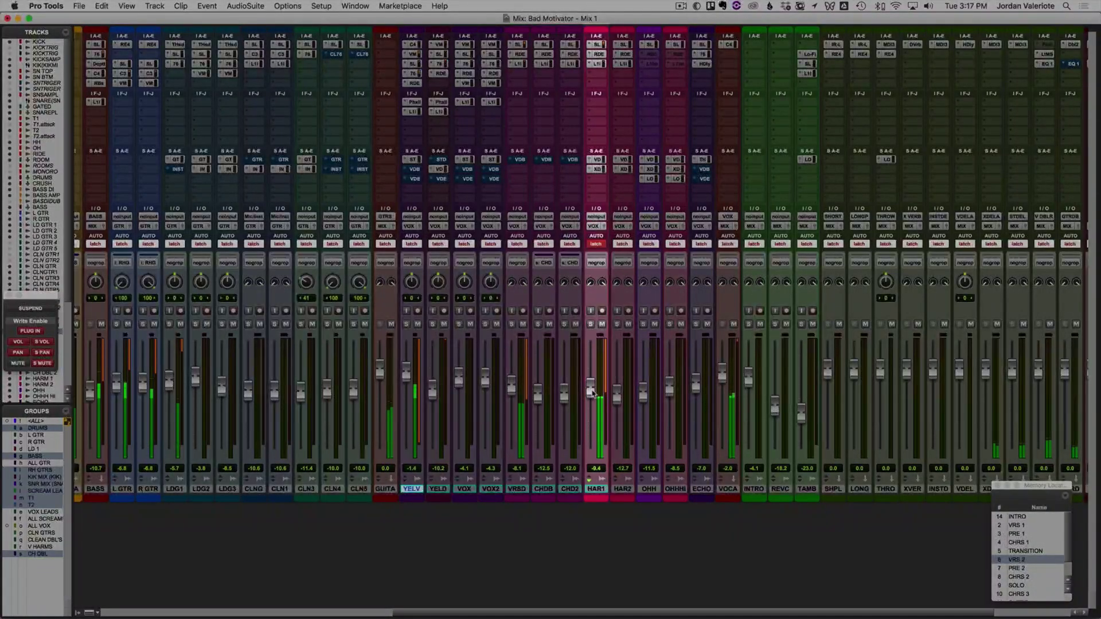
pyautogui.moveTo(593, 394); pyautogui.dragTo(594, 399)
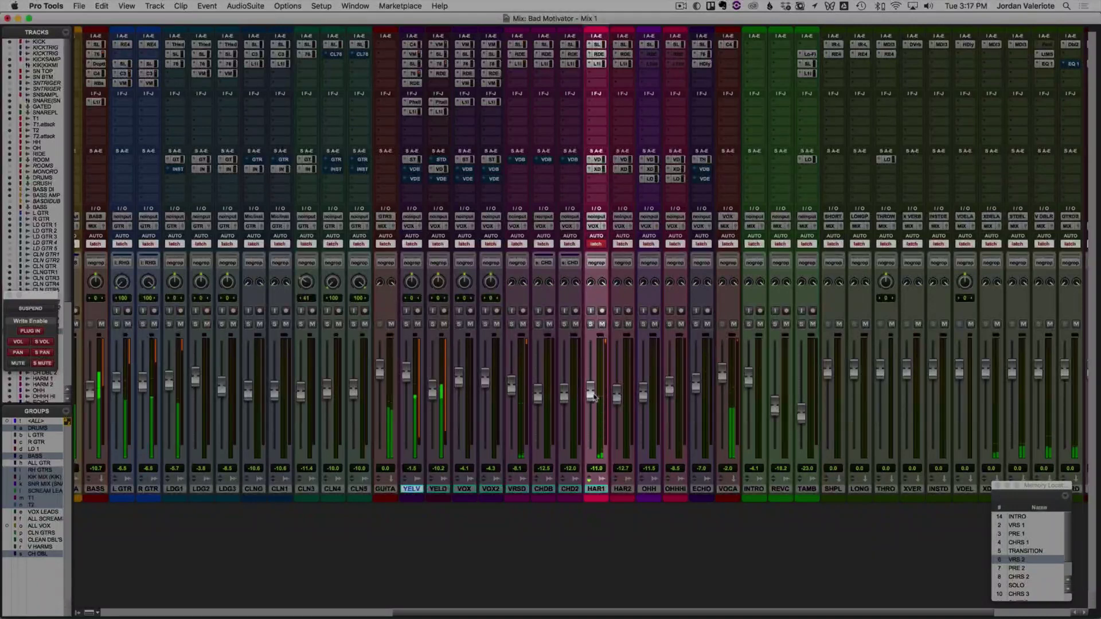
pyautogui.press('space')
# Step: Write volume rides on VOX and VOX2 during playback, and save the session
pyautogui.press('space')
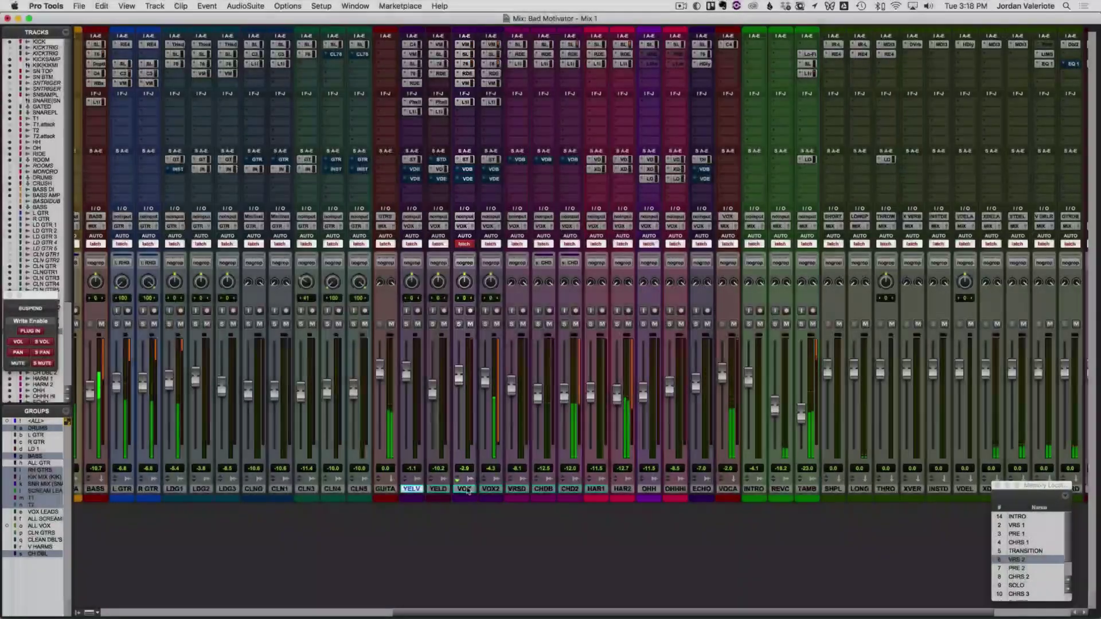
pyautogui.press('space')
pyautogui.press('space')
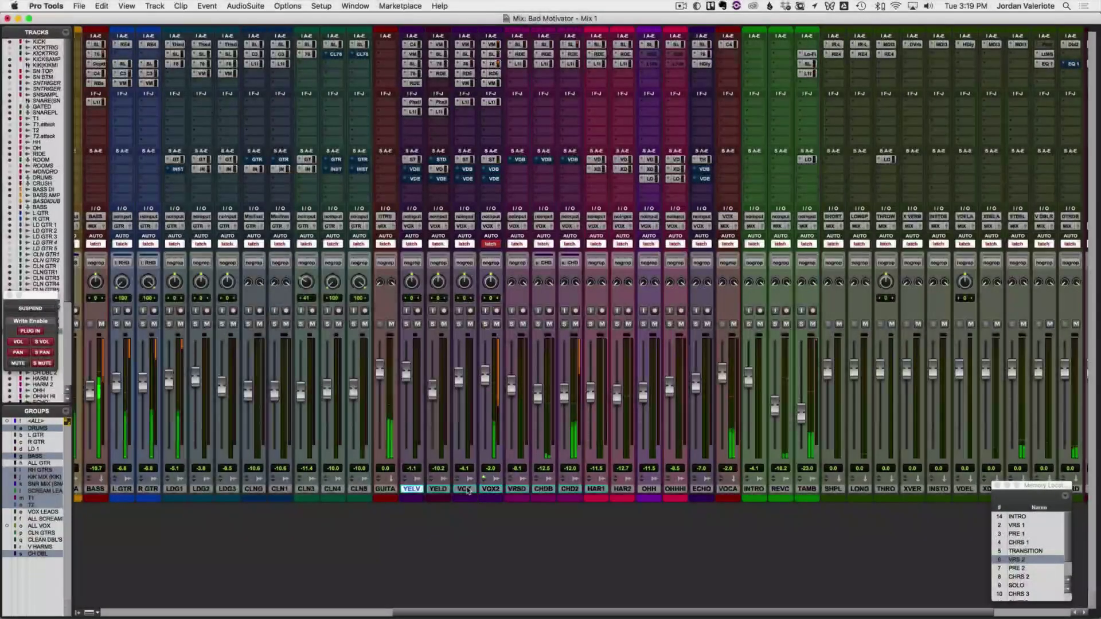
pyautogui.press('space')
pyautogui.press('super+s')
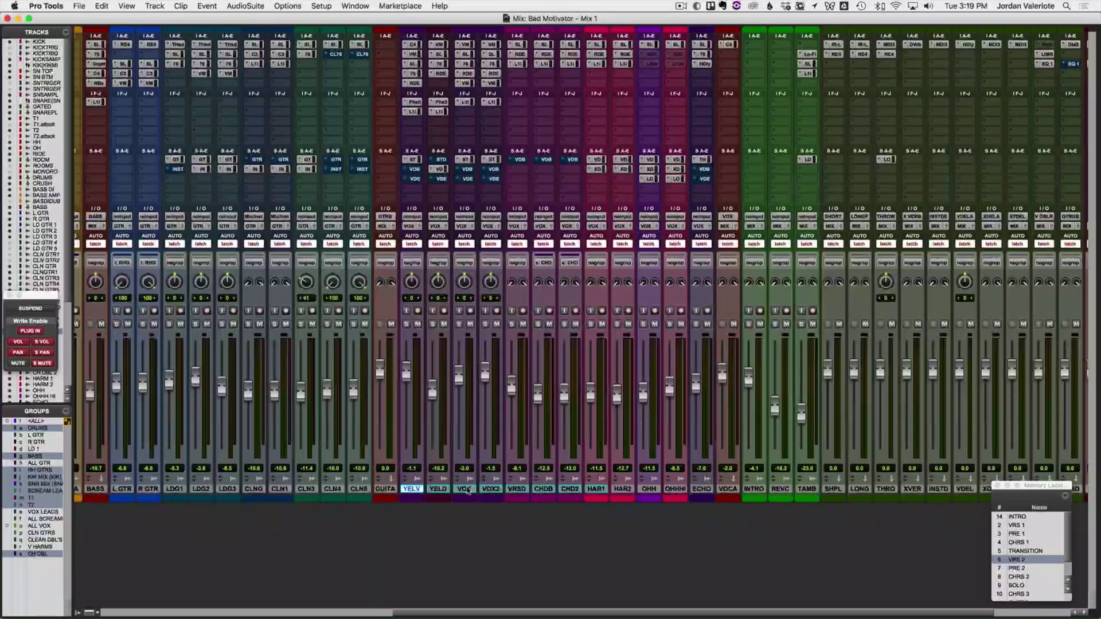
# Step: Replay the sung passage and refine the volume rides on VOX and VOX2
pyautogui.press('space')
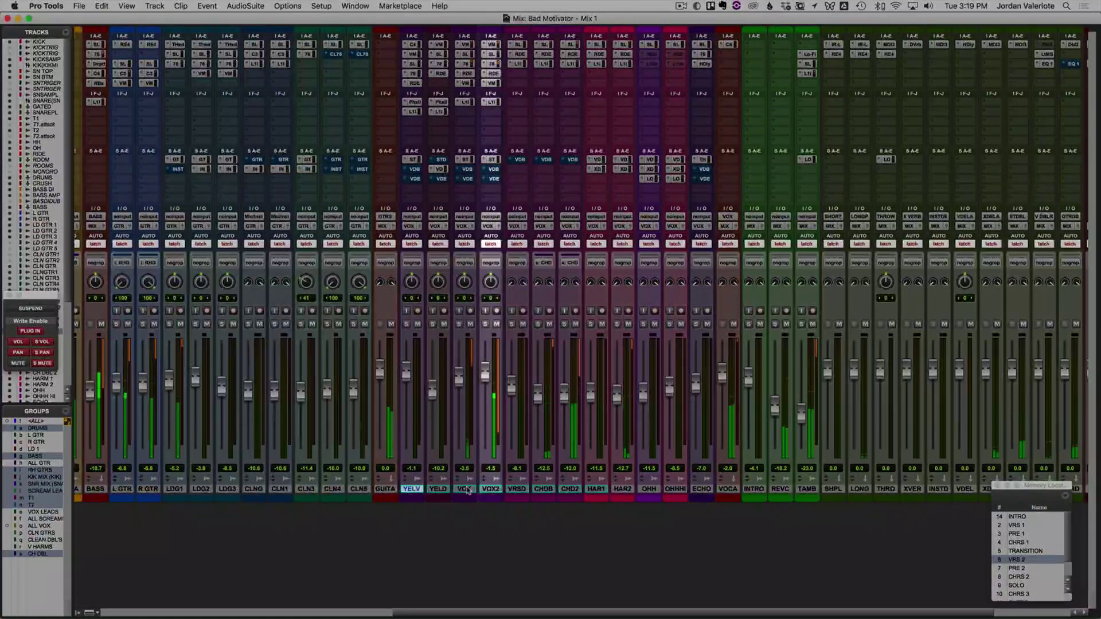
pyautogui.press('space')
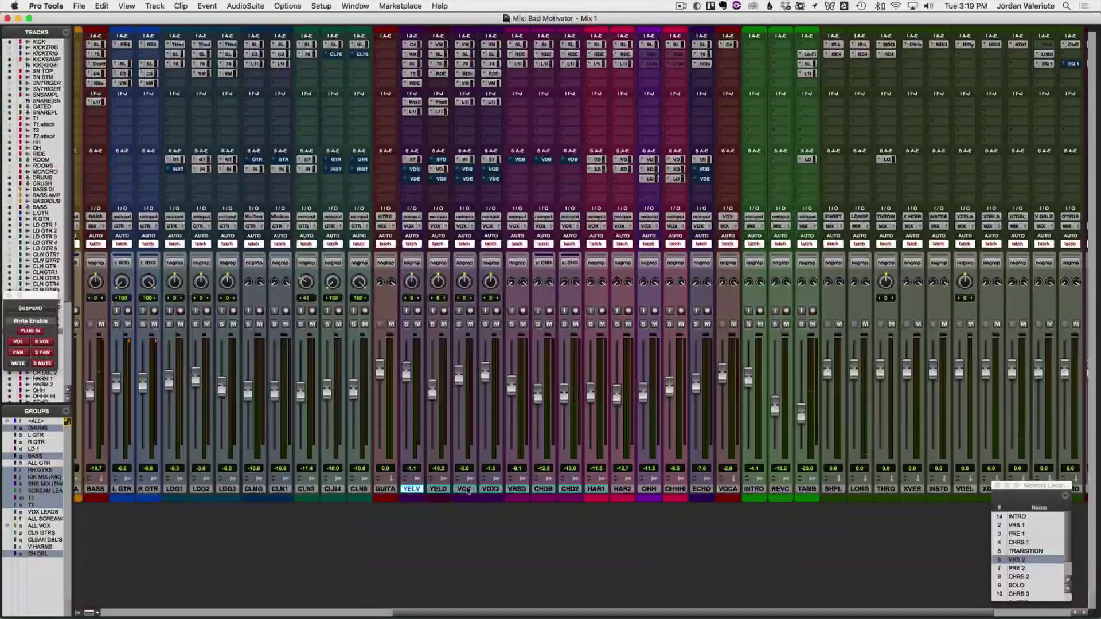
pyautogui.press('space')
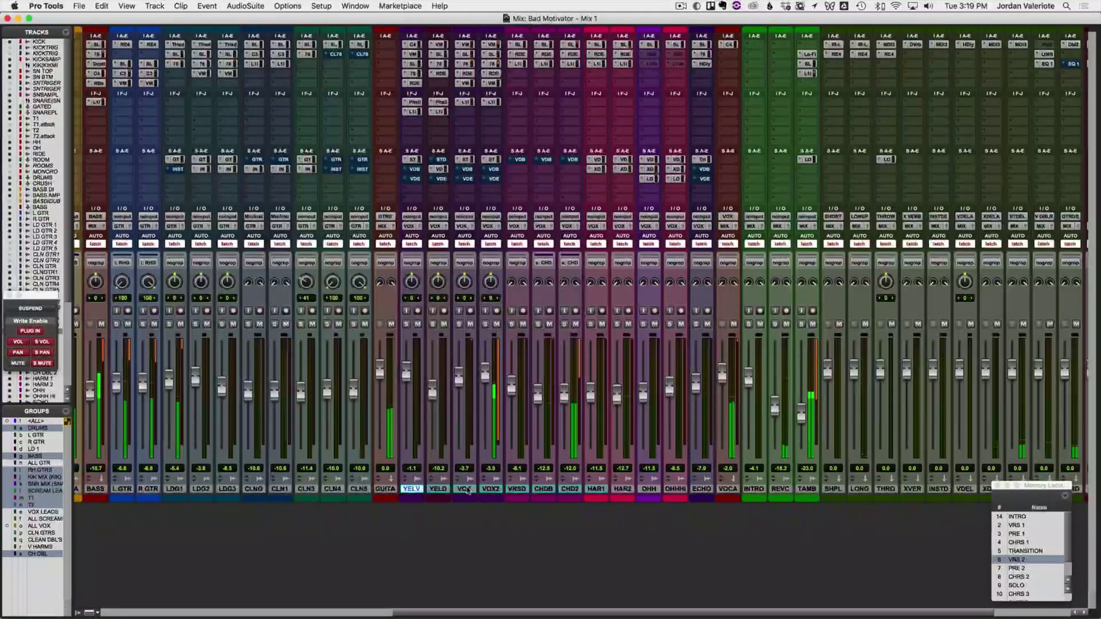
pyautogui.click(465, 489)
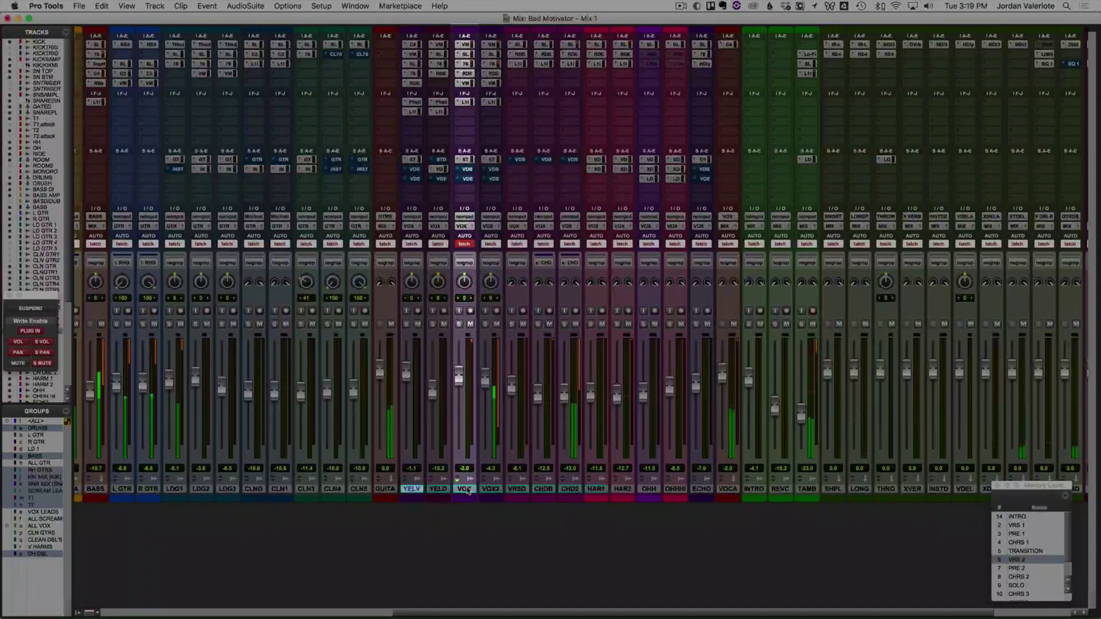
pyautogui.press('space')
pyautogui.press('space')
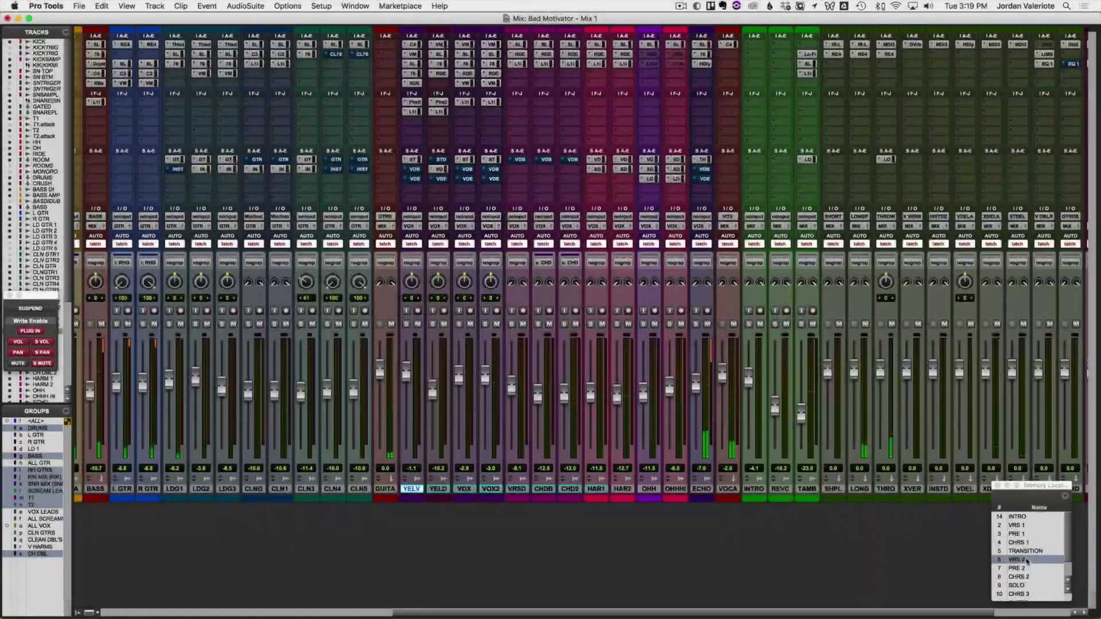
# Step: Recall the CHRS 1 marker and write volume rides on HAR1 and HAR2
pyautogui.click(1019, 543)
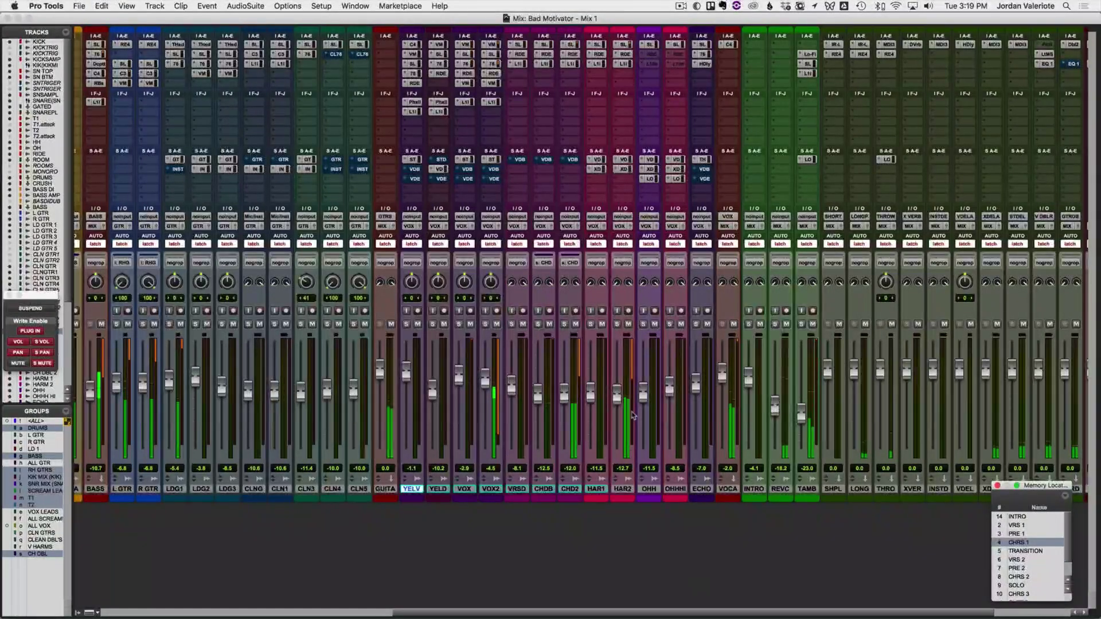
pyautogui.click(618, 395)
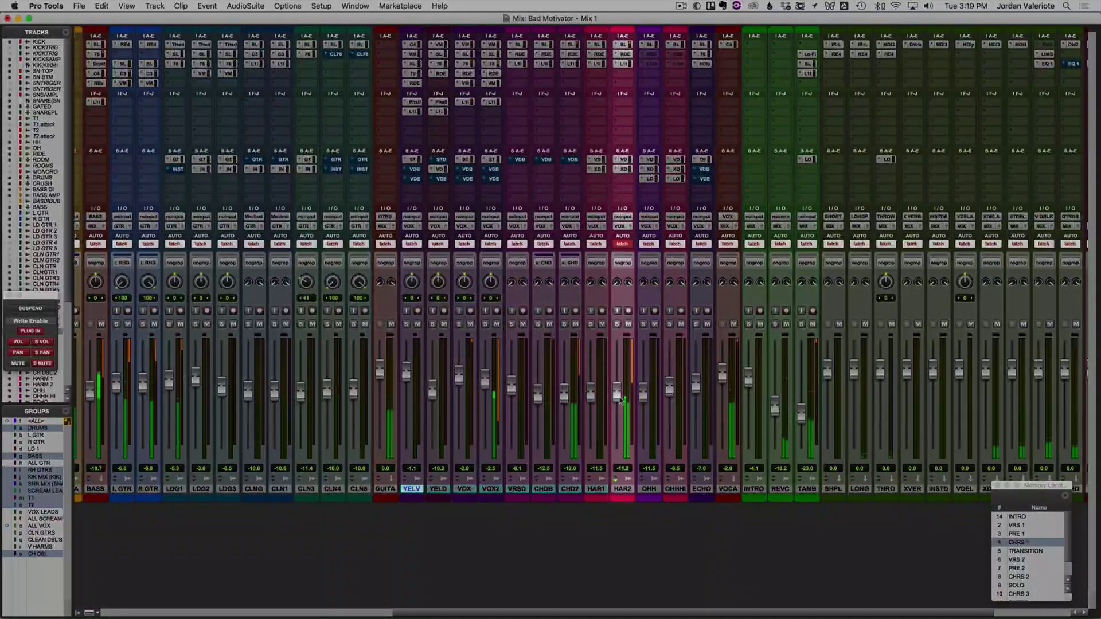
pyautogui.press('space')
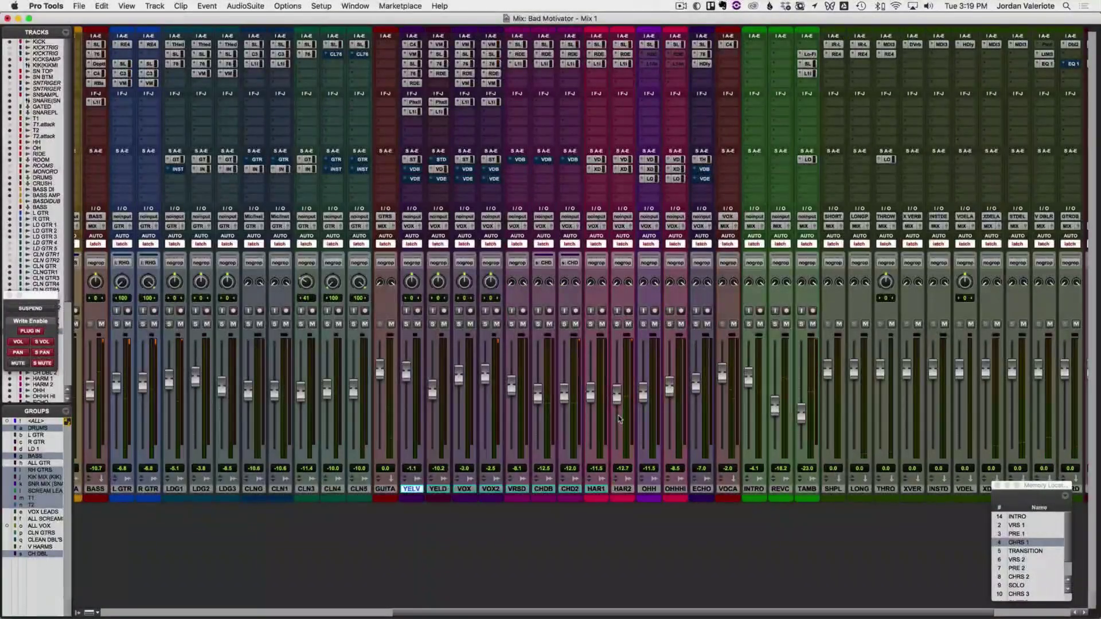
pyautogui.hscroll(5, 611, 347)
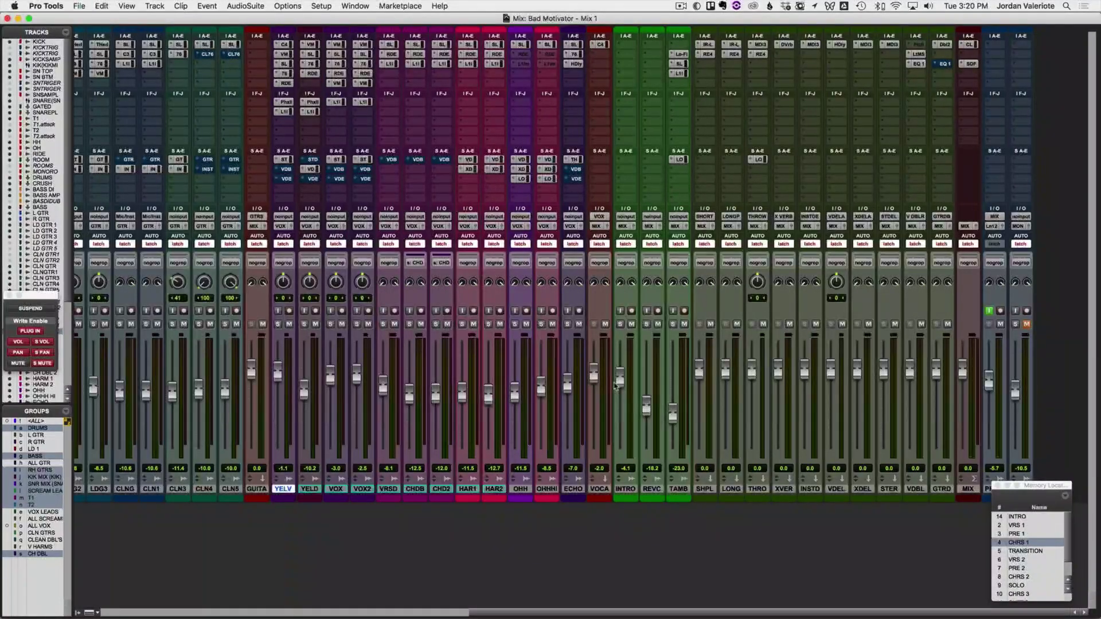
pyautogui.press('space')
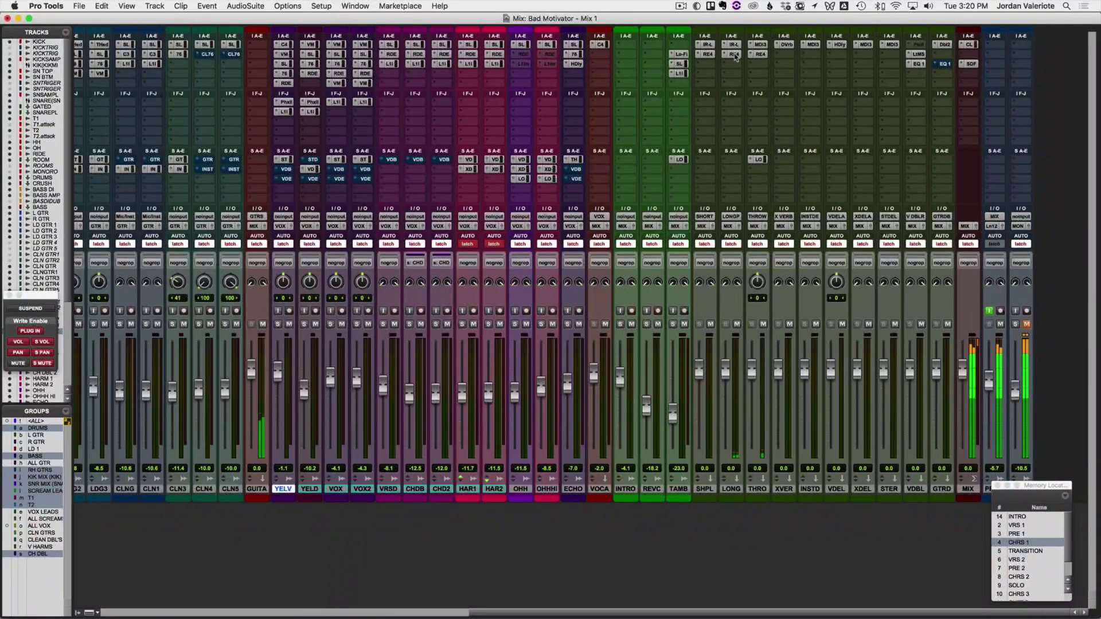
# Step: Inspect the THROW DELAY channel's Mod Delay III while replaying the passage, and save the session
pyautogui.click(757, 45)
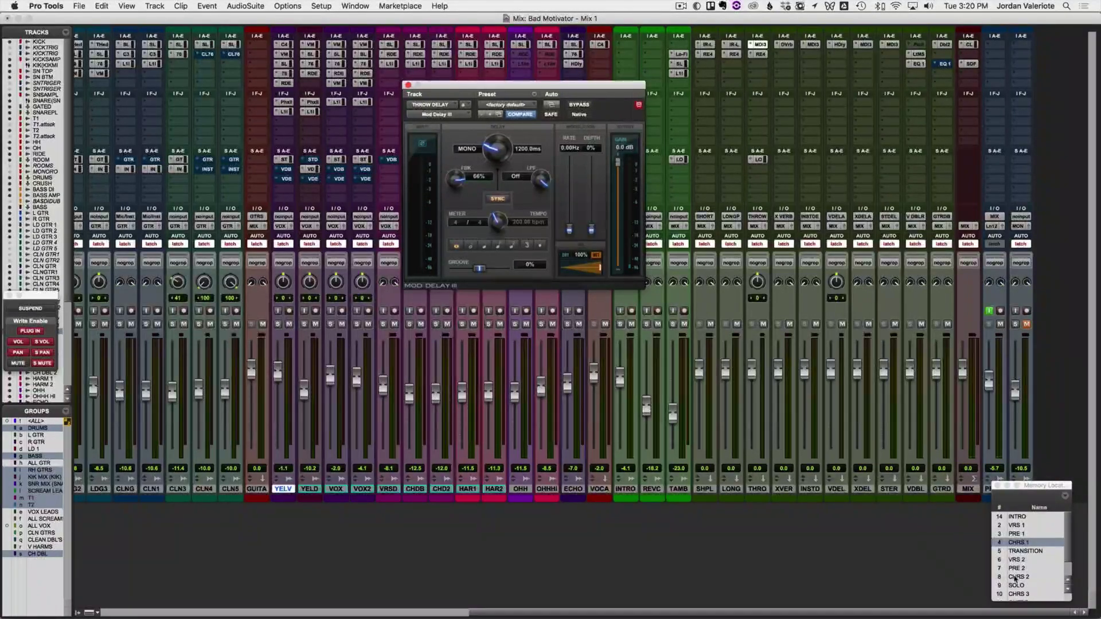
pyautogui.press('space')
pyautogui.press('space')
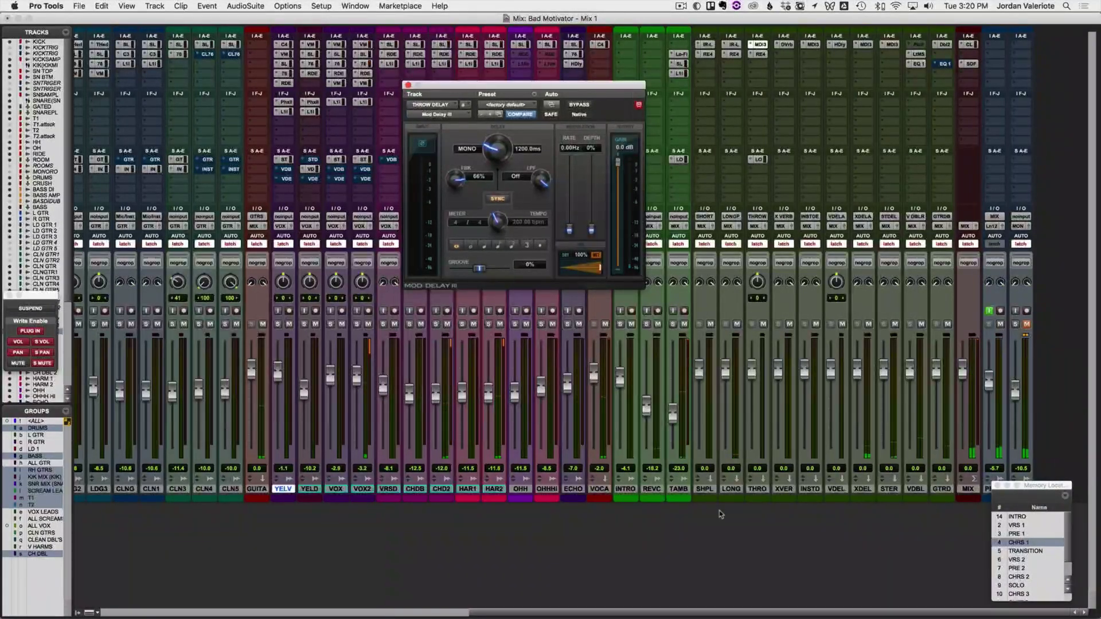
pyautogui.press('space')
pyautogui.press('super+s')
pyautogui.click(409, 84)
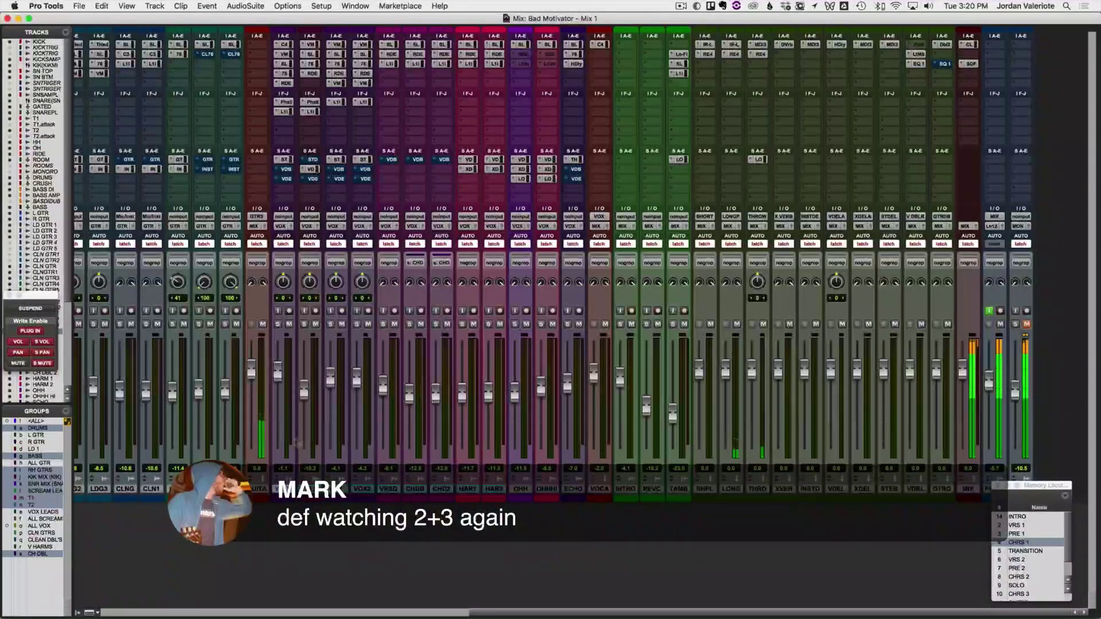
# Step: Select the YELV channel, recall the VRS 2 marker, and write volume rides on HAR1 during playback
pyautogui.click(283, 491)
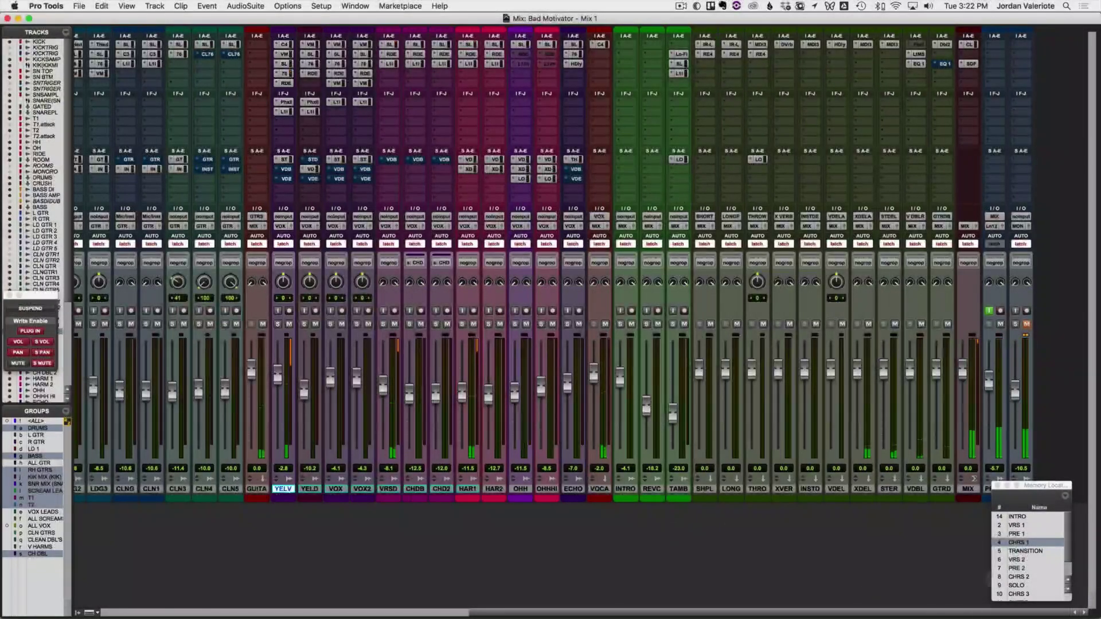
pyautogui.click(1027, 561)
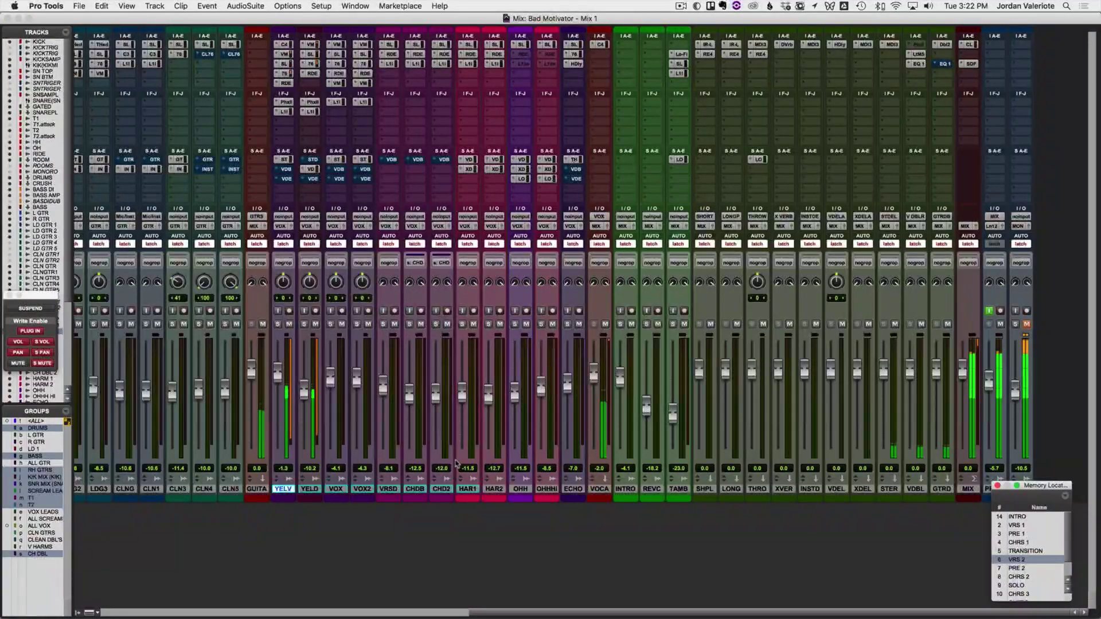
pyautogui.click(465, 396)
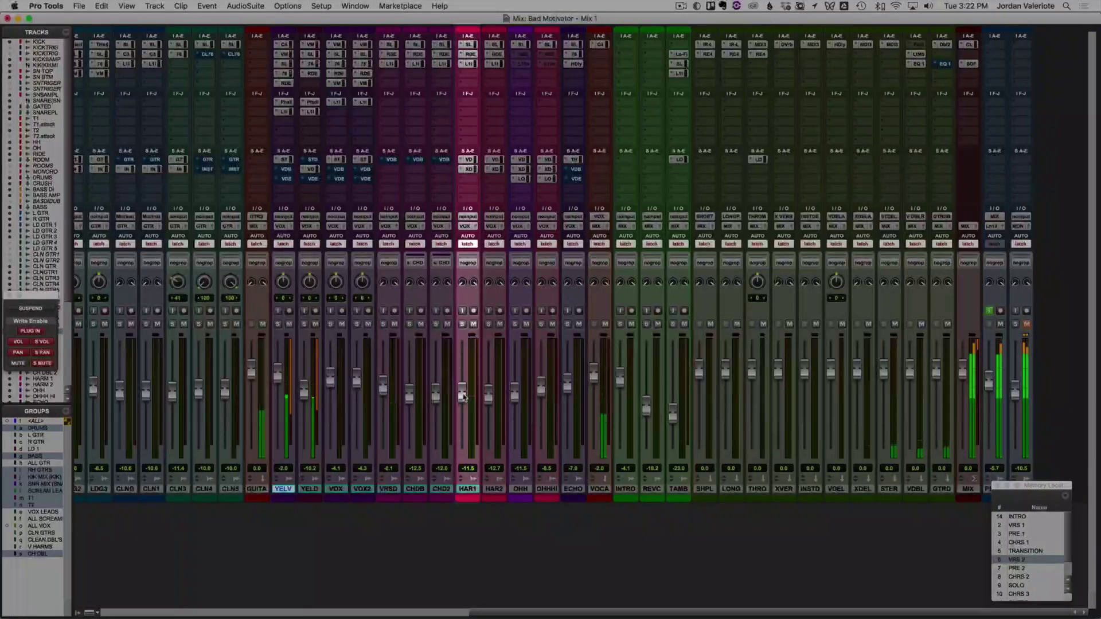
pyautogui.moveTo(464, 398); pyautogui.dragTo(464, 394)
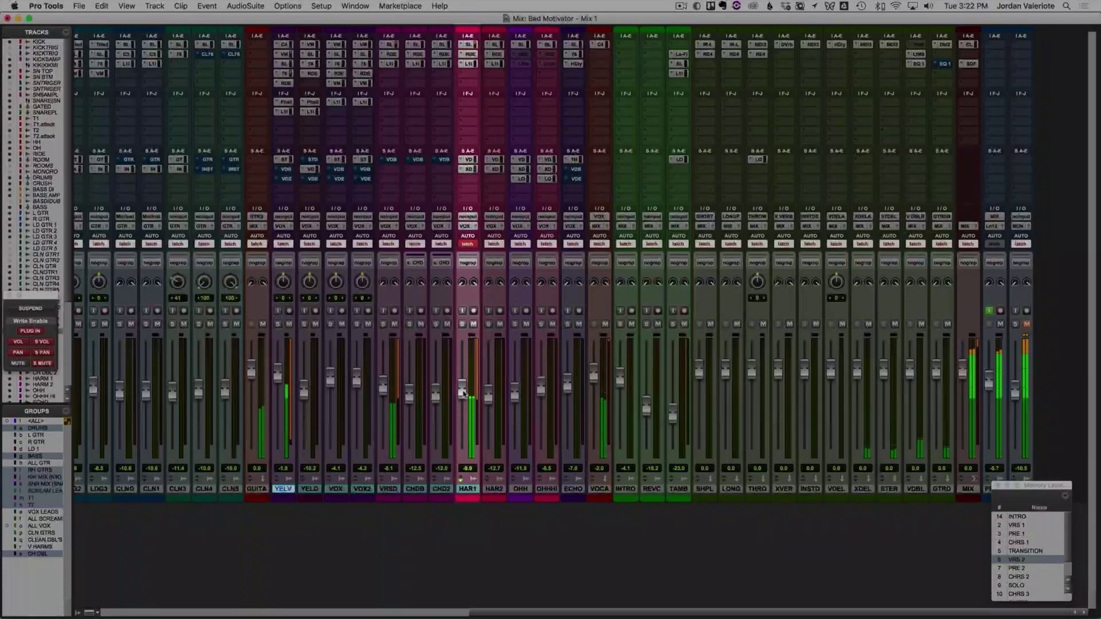
pyautogui.moveTo(464, 395); pyautogui.dragTo(464, 396)
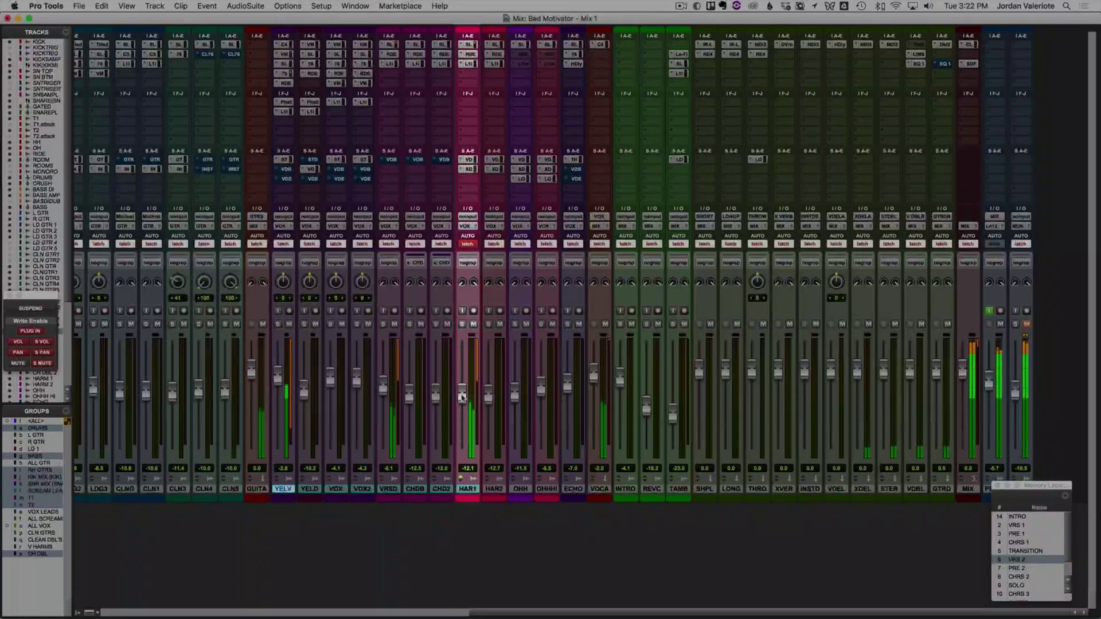
# Step: Replay from VRS 2 while writing volume rides on VOX and VOX2, and save the session
pyautogui.press('space')
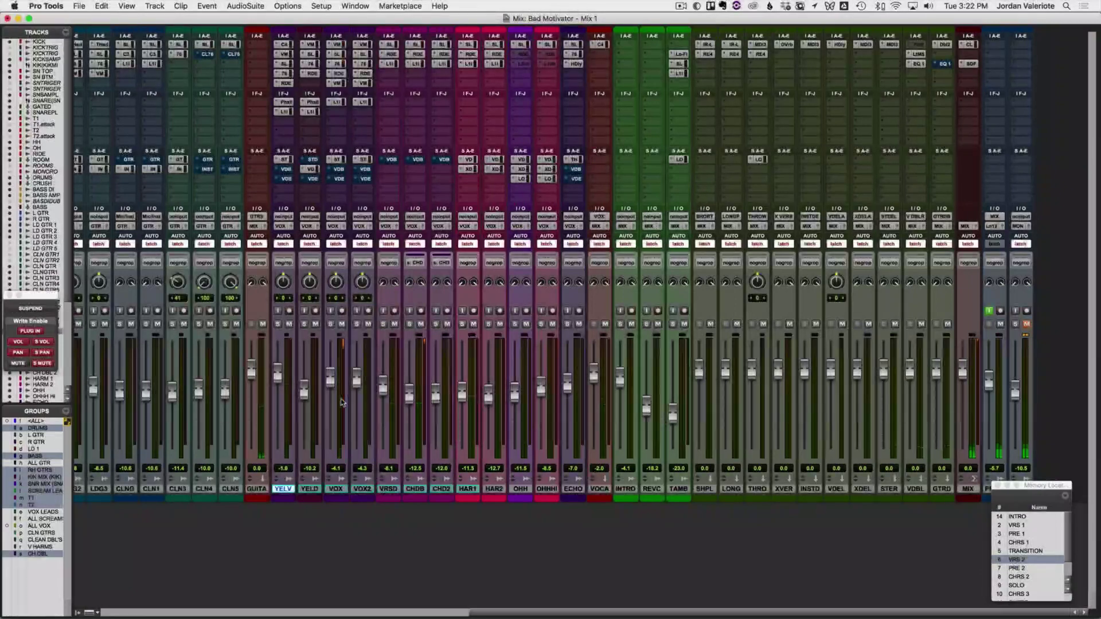
pyautogui.press('space')
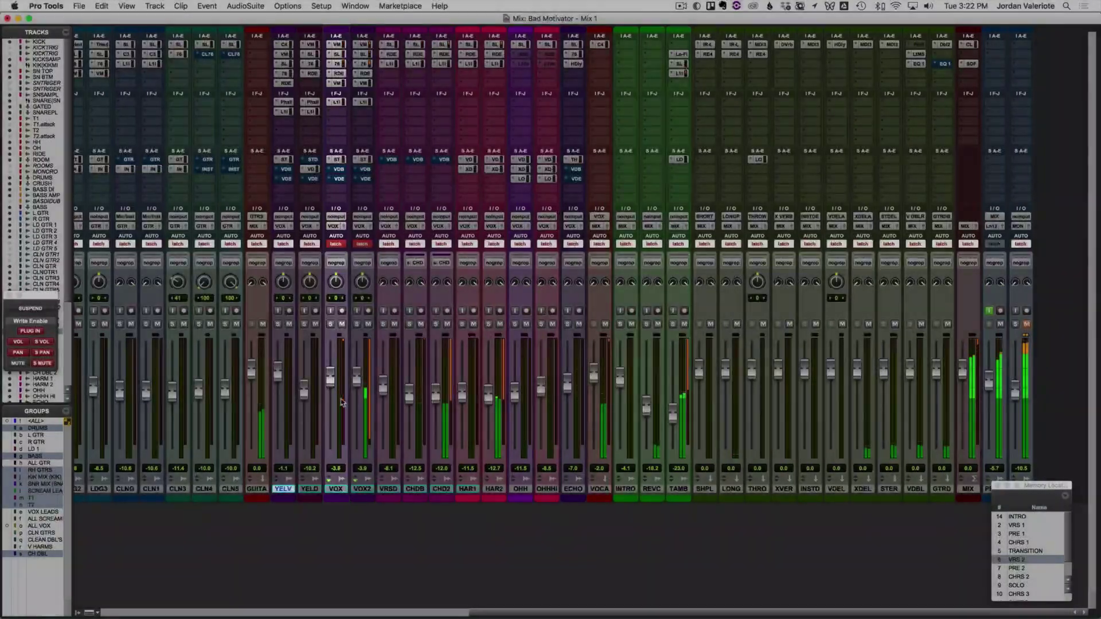
pyautogui.press('super+s')
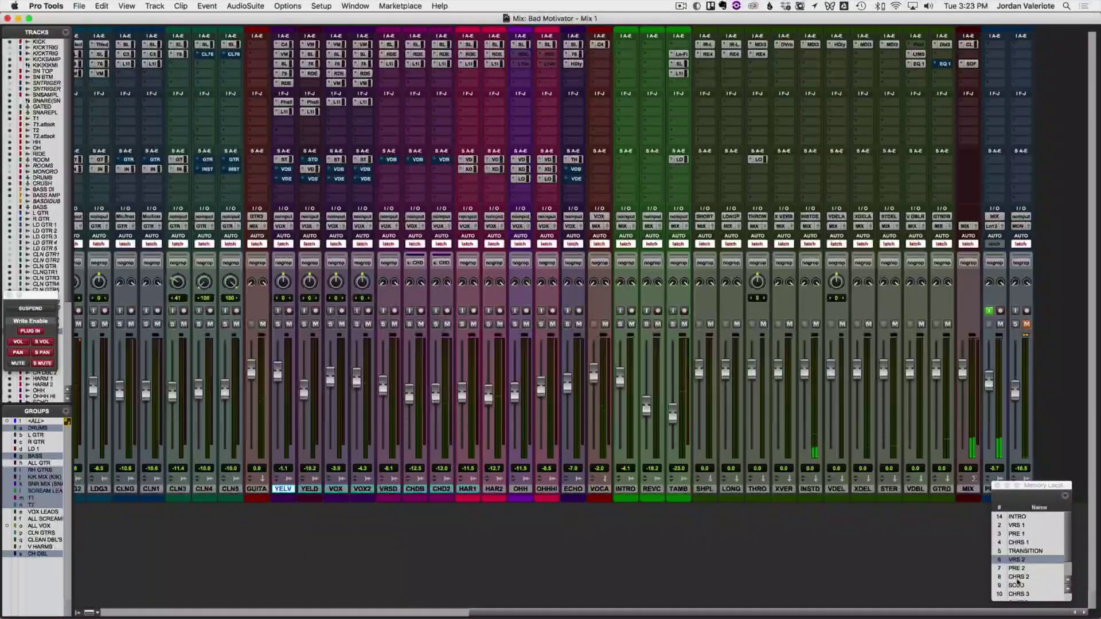
# Step: Recall the CHRS 2 marker for playback and bring up the VOX SSLChannel's LF Gain automation in the Edit window
pyautogui.click(1018, 577)
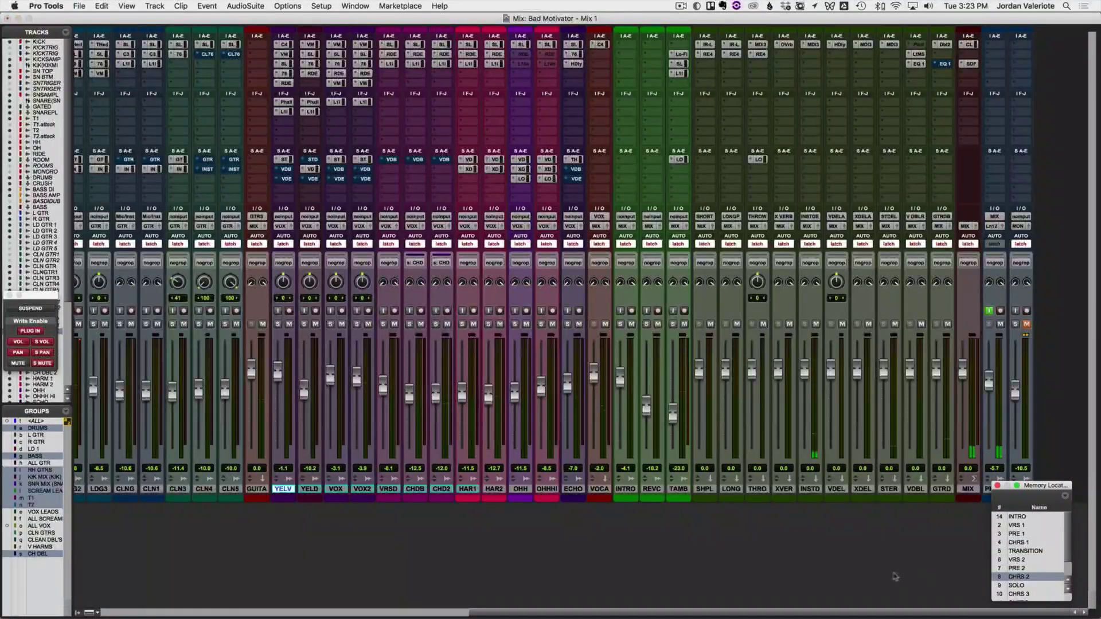
pyautogui.press('space')
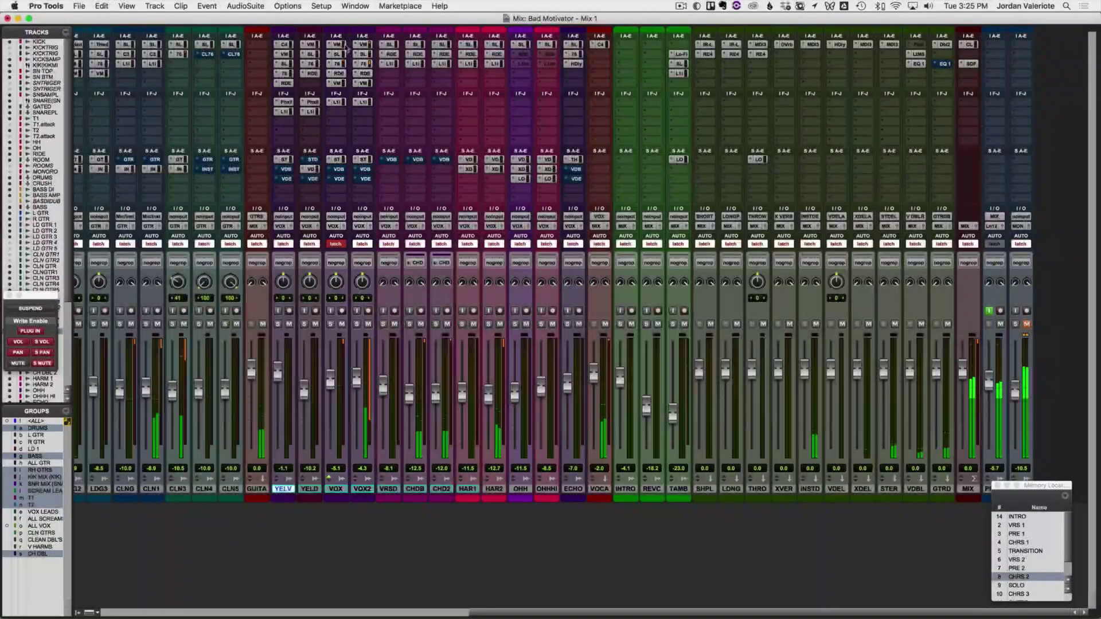
pyautogui.click(337, 54)
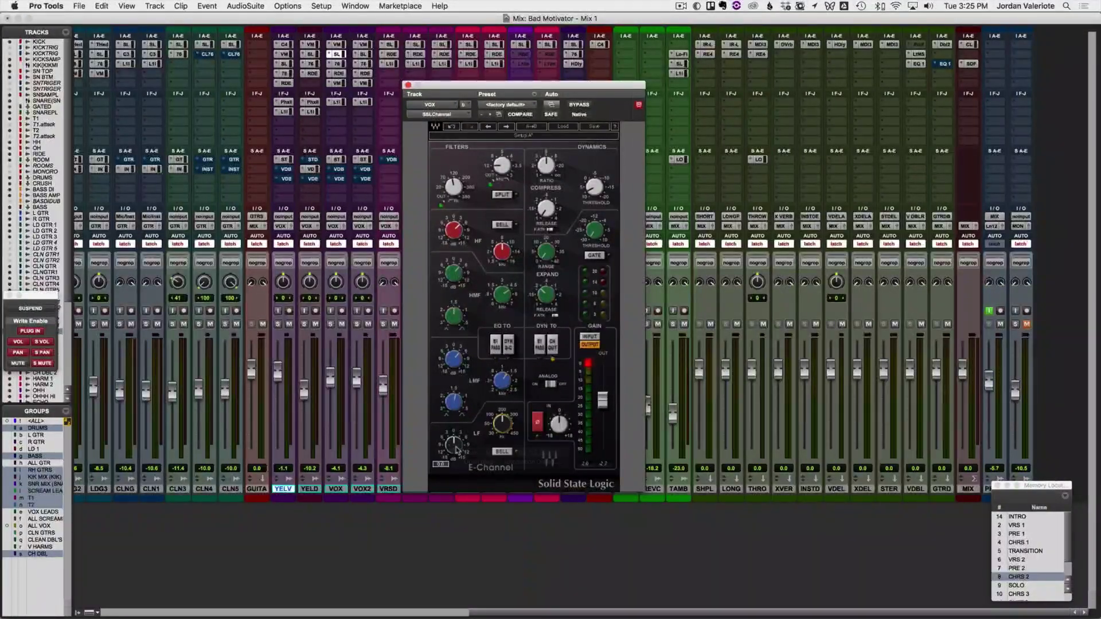
pyautogui.press('super+equal')
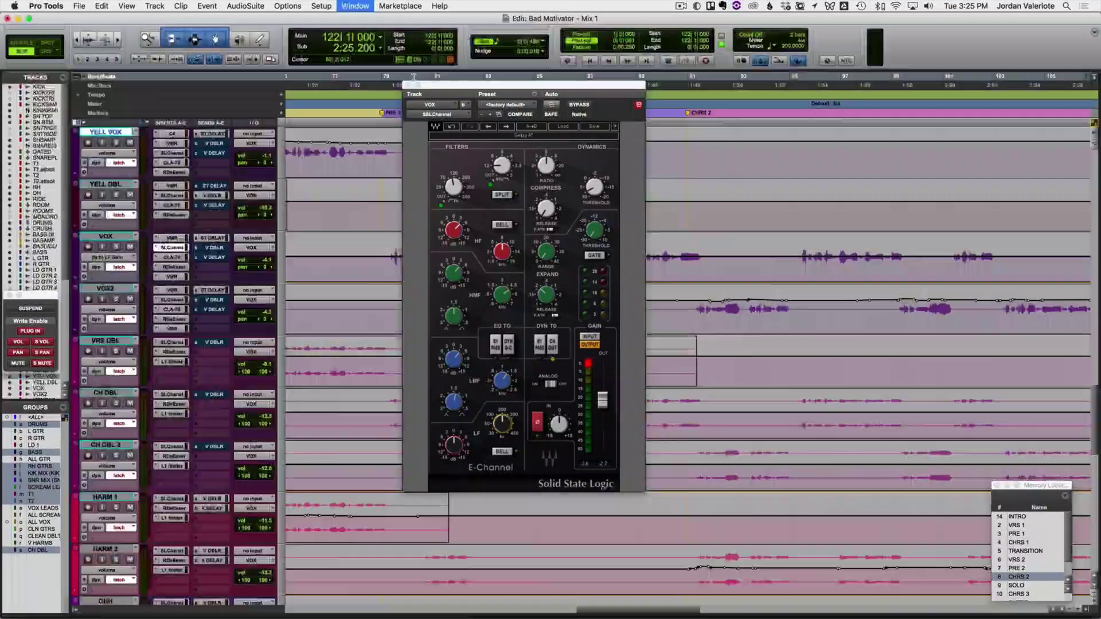
# Step: Lower the VOX SSLChannel's LF Gain automation across the quiet vocal phrase at the start of CHRS 3
pyautogui.hscroll(10, 609, 258)
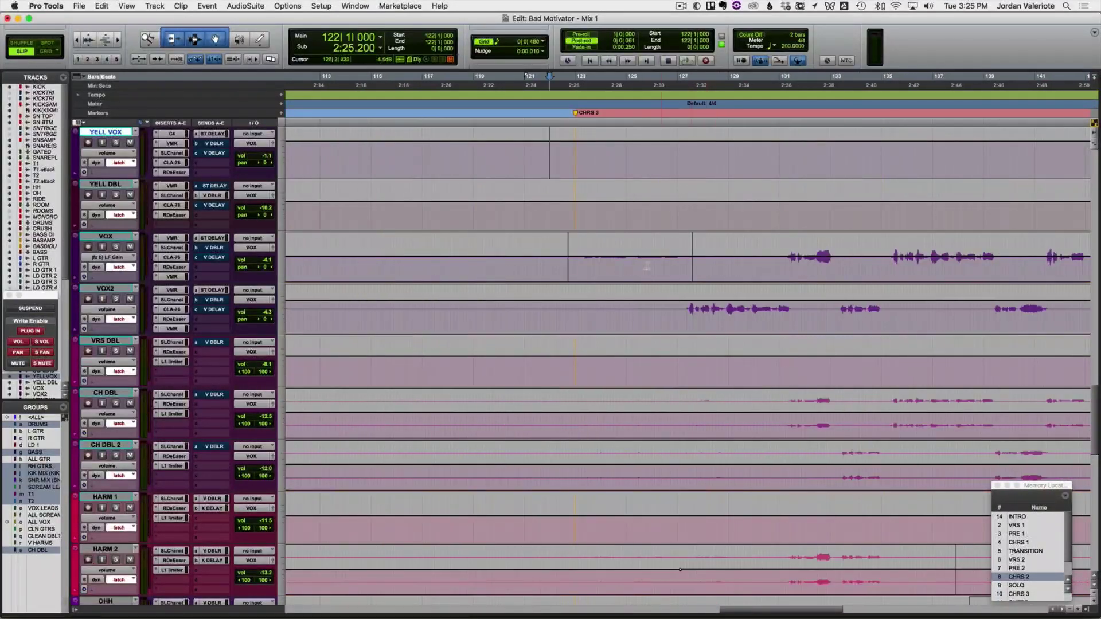
pyautogui.click(609, 259)
pyautogui.press('super+bracketright')
pyautogui.click(593, 264)
pyautogui.press('space')
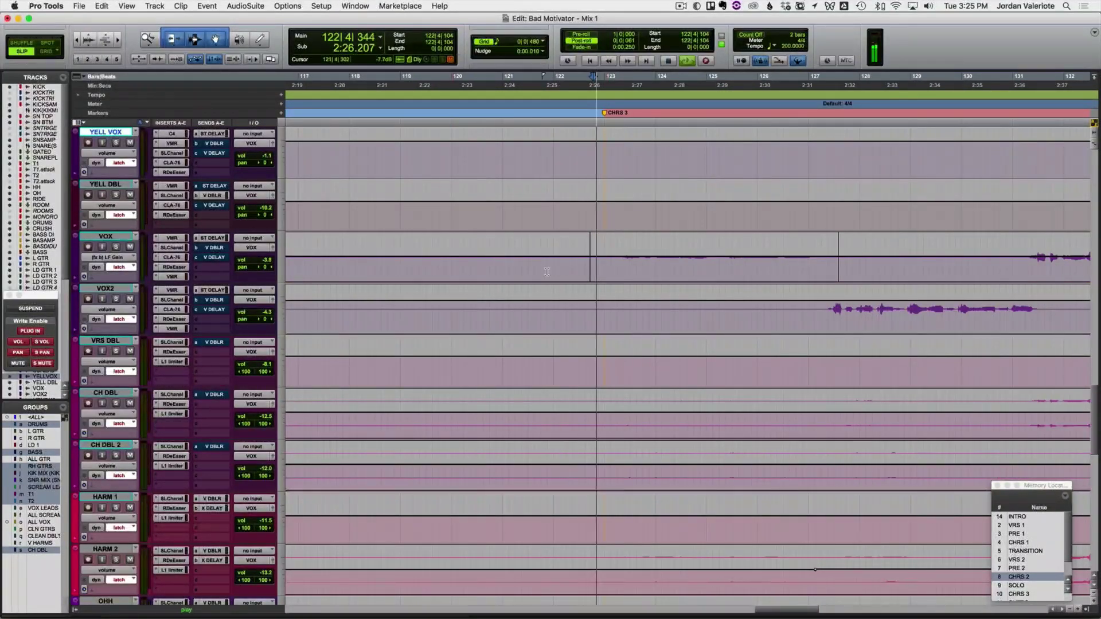
pyautogui.keyDown('shift'); pyautogui.click(838, 251); pyautogui.keyUp('shift')
pyautogui.moveTo(731, 242); pyautogui.dragTo(730, 246)
pyautogui.moveTo(639, 241); pyautogui.dragTo(637, 245)
pyautogui.press('space')
pyautogui.click(620, 257)
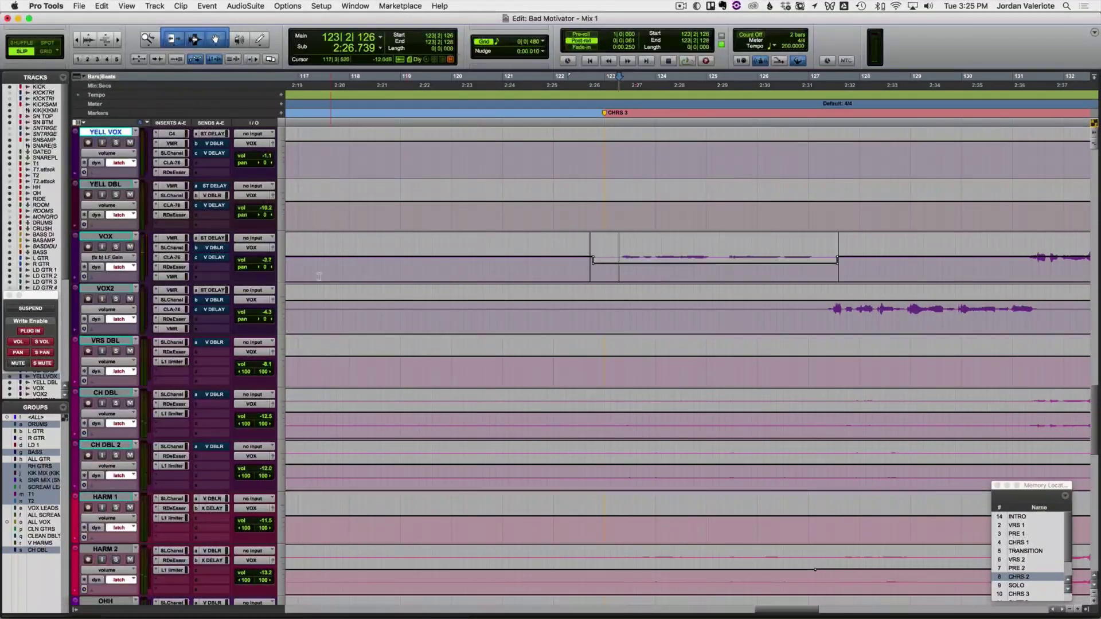
# Step: Check the VOX SSLChannel settings and replay the phrase leading into CHRS 3 with the edited LF Gain automation
pyautogui.click(172, 248)
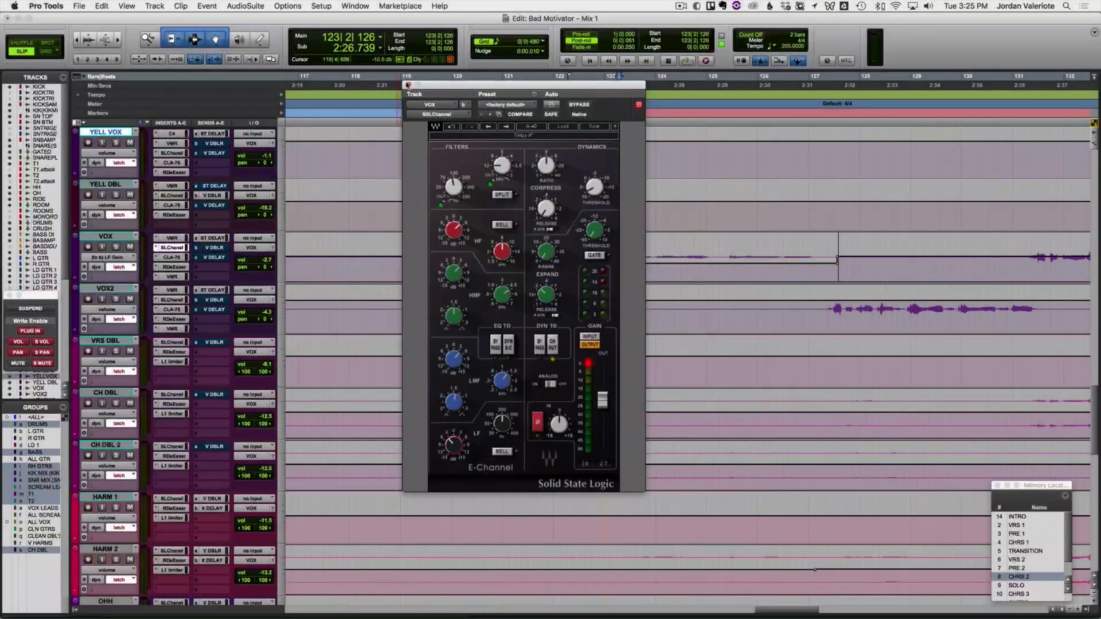
pyautogui.click(407, 83)
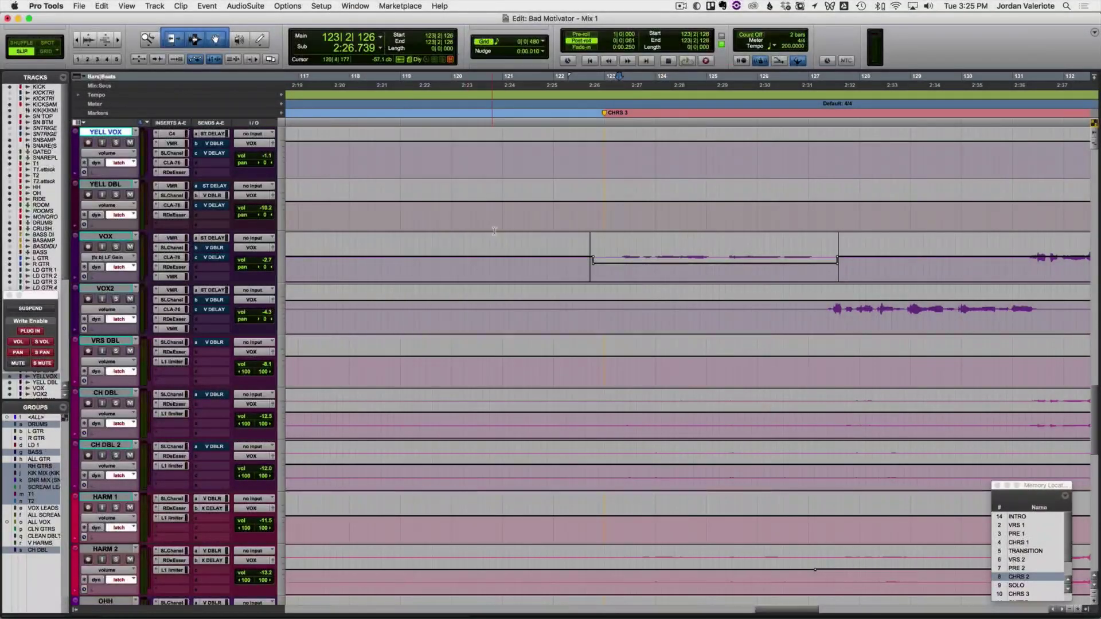
pyautogui.click(567, 262)
pyautogui.press('space')
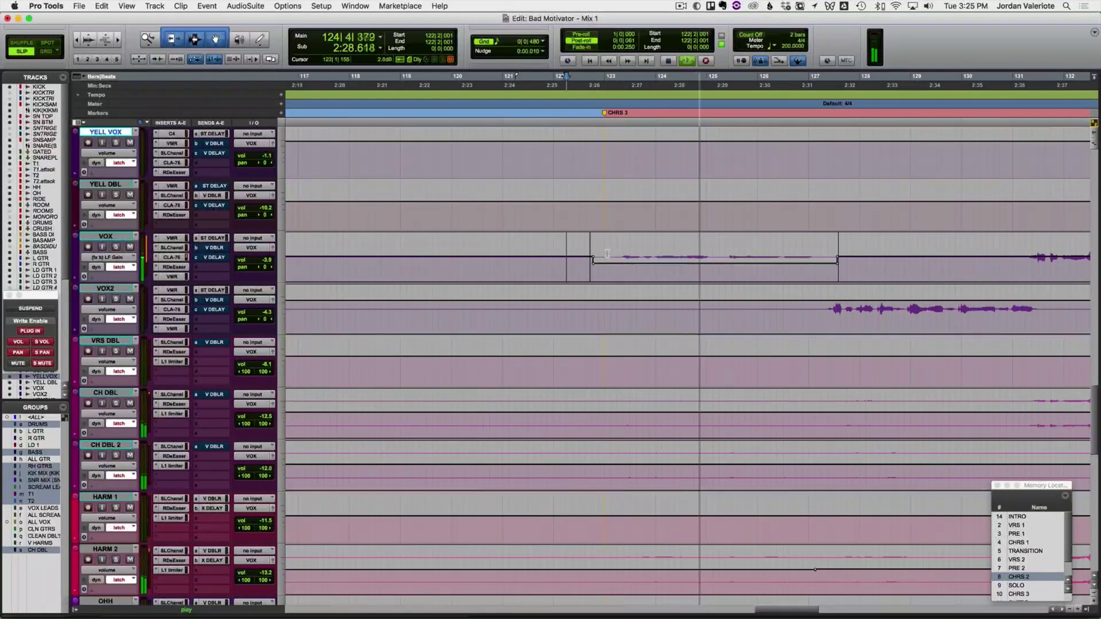
pyautogui.hscroll(4, 620, 258)
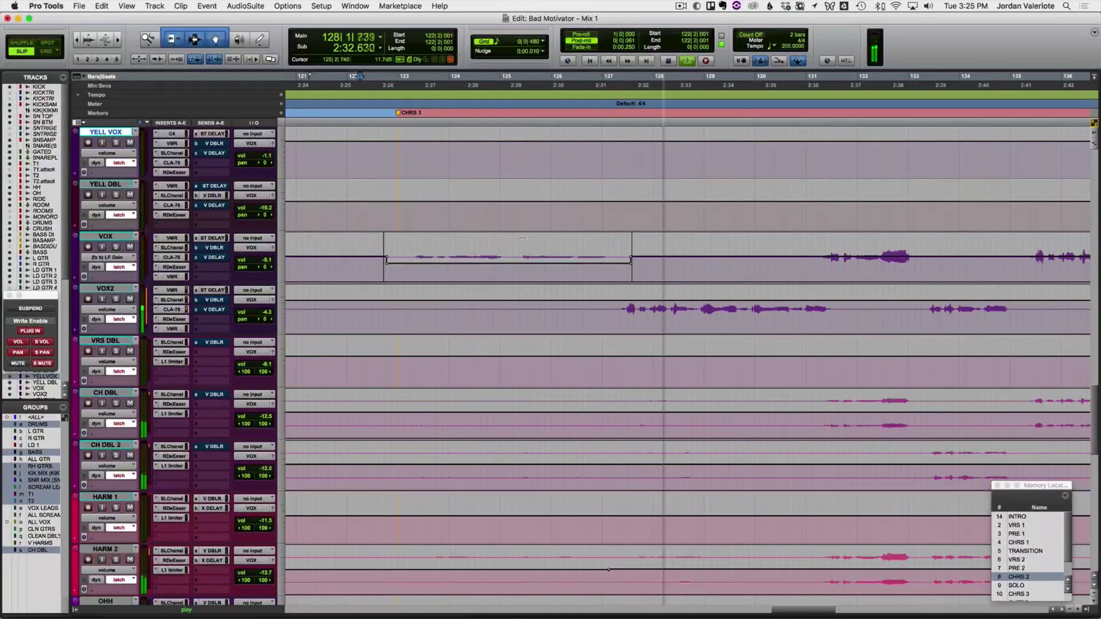
pyautogui.press('space')
pyautogui.press('space')
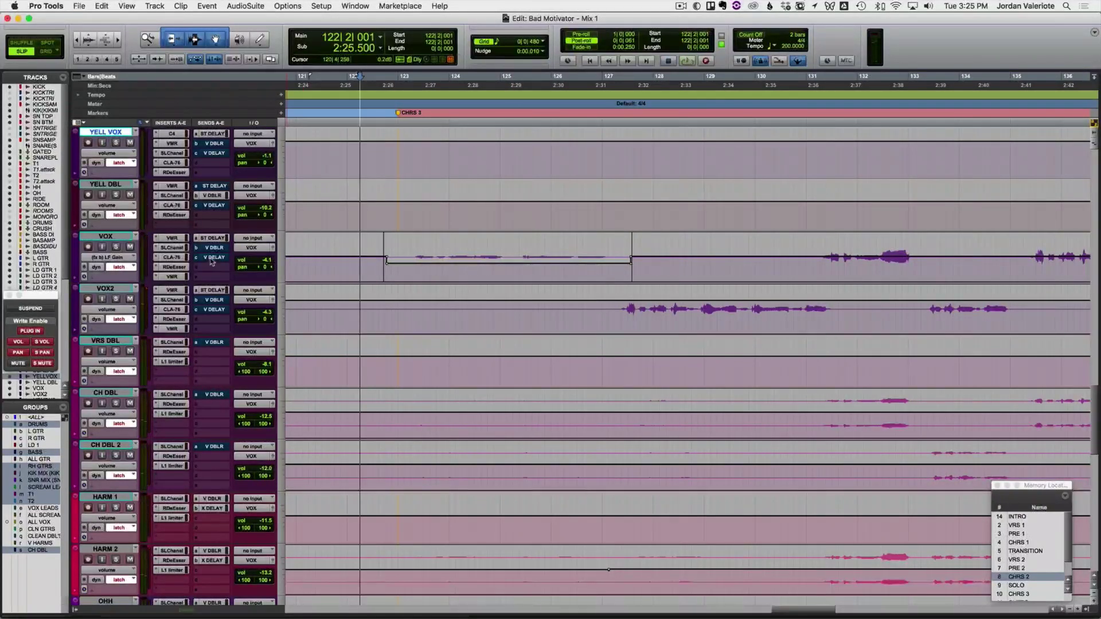
# Step: Switch the vocal tracks back to waveform view and return to the Mix window
pyautogui.hotkey('ctrl', 'alt', '-')
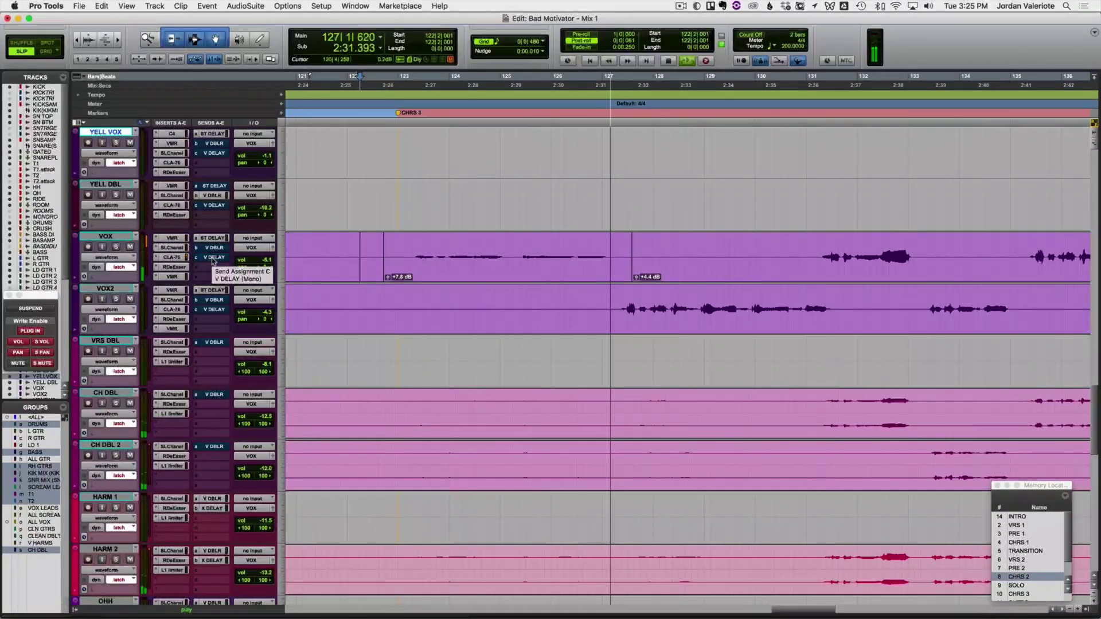
pyautogui.press('space')
pyautogui.click(214, 258)
pyautogui.click(223, 261)
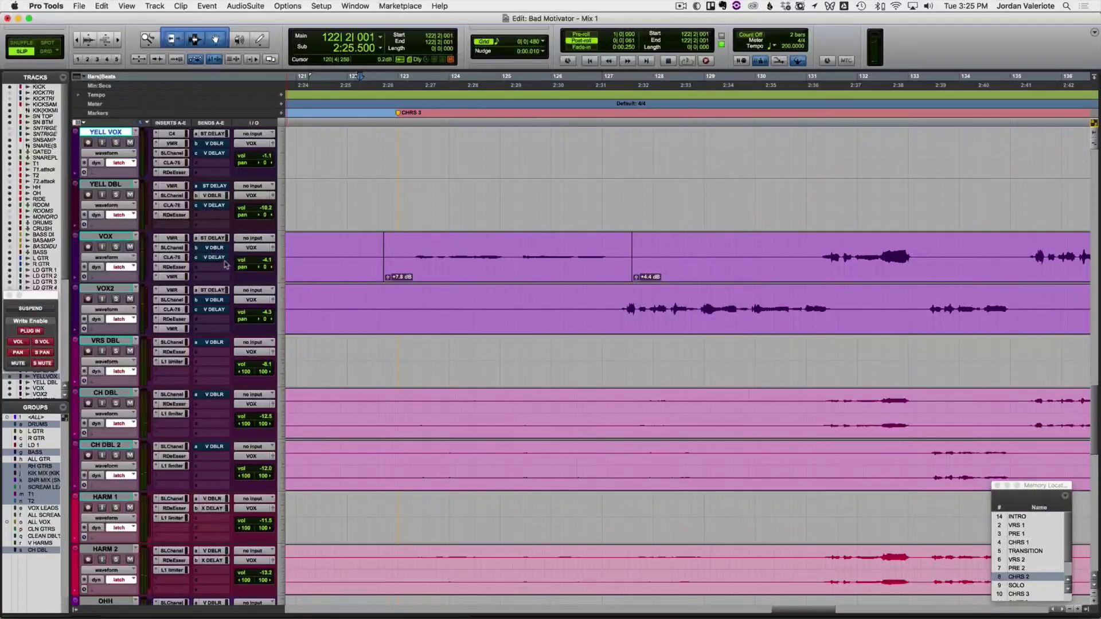
pyautogui.press('super+equal')
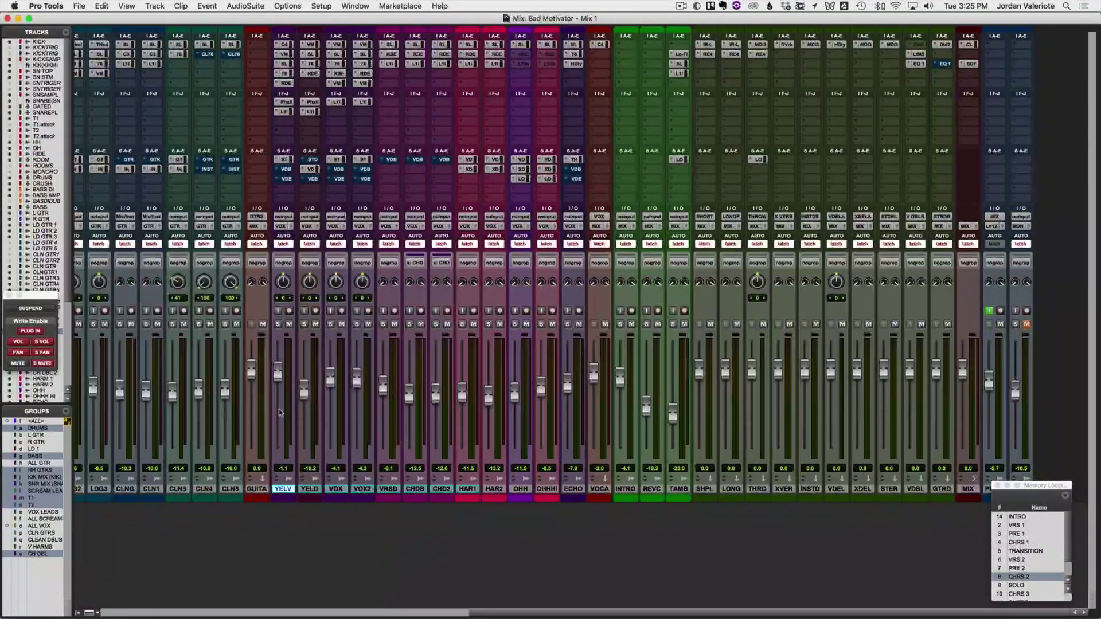
pyautogui.press('super+equal')
pyautogui.press('super+equal')
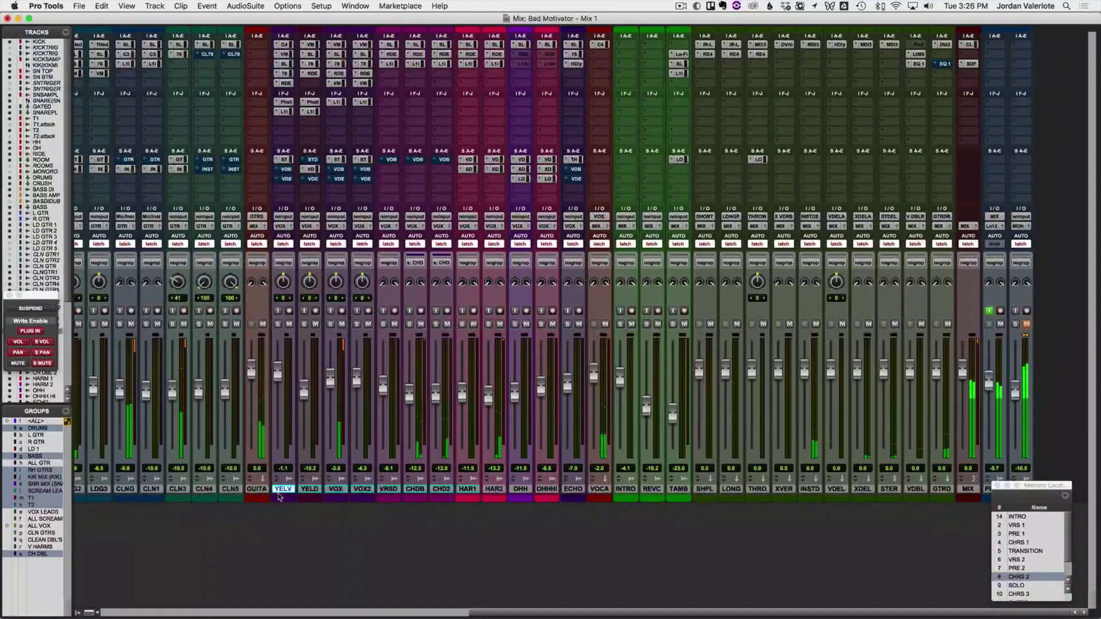
# Step: Write volume rides on HAR2 through the opening of CHRS 3, replaying the passage to refine the level
pyautogui.moveTo(488, 398); pyautogui.dragTo(491, 396)
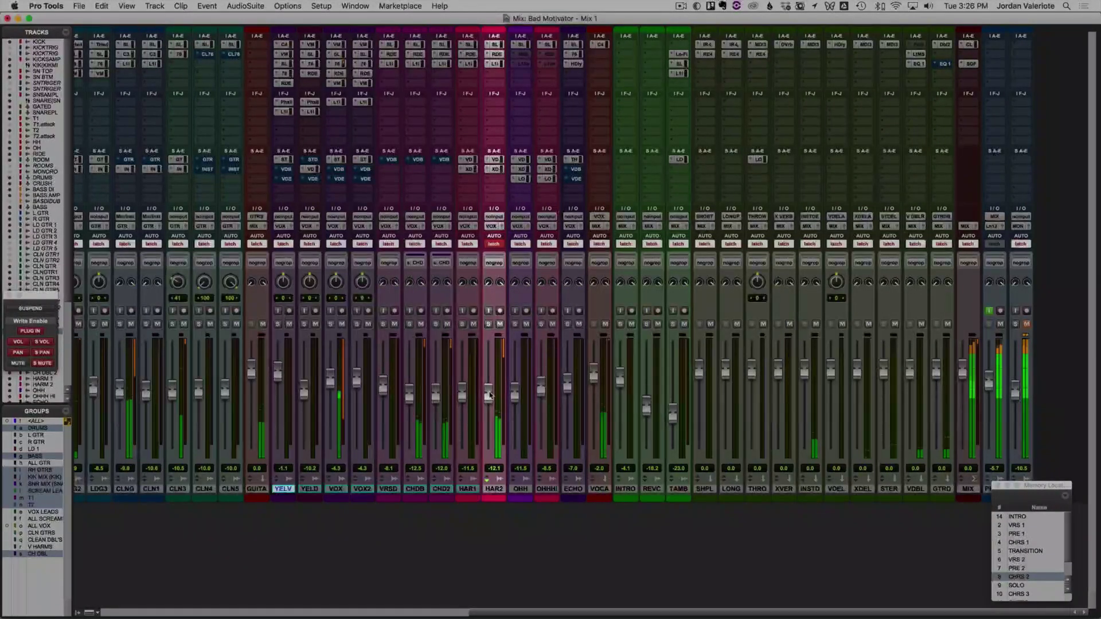
pyautogui.moveTo(490, 396); pyautogui.dragTo(490, 396)
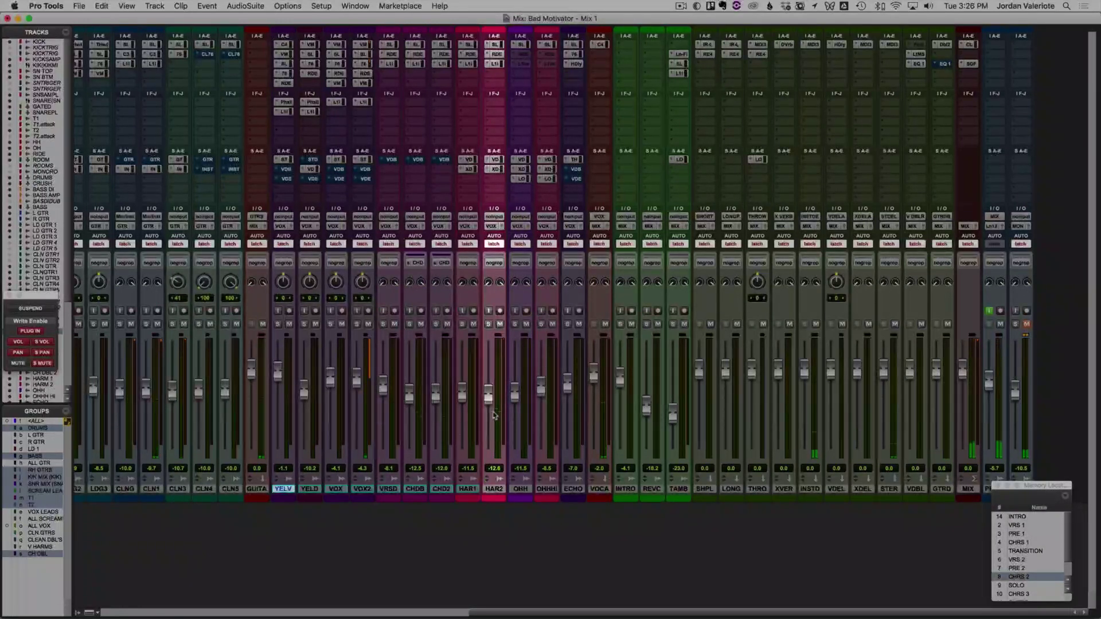
pyautogui.press('space')
pyautogui.press('space')
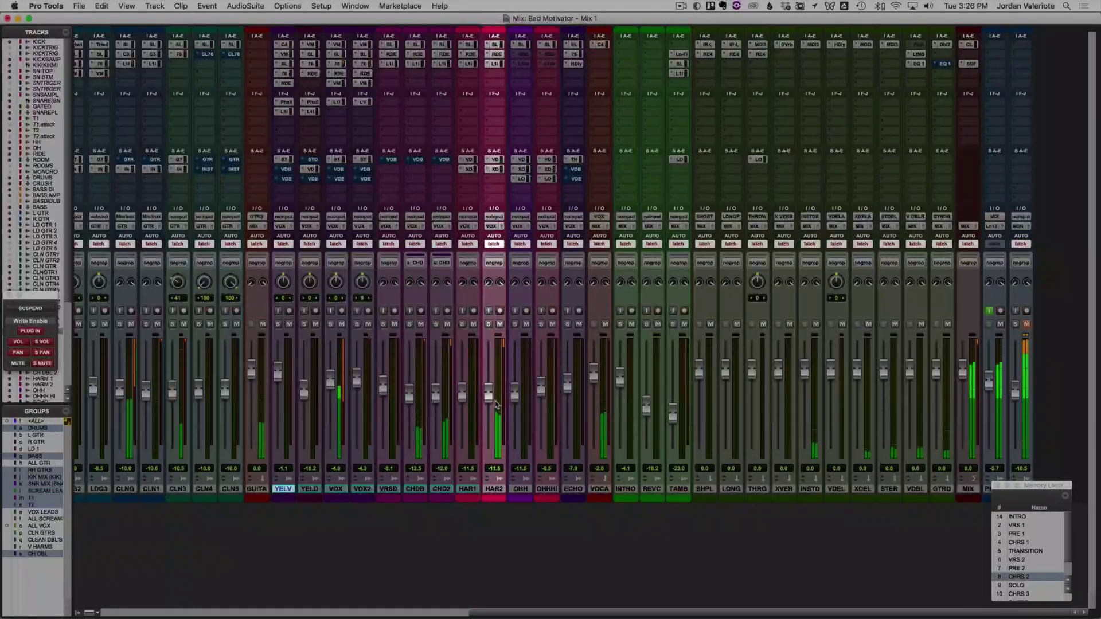
pyautogui.moveTo(492, 402); pyautogui.dragTo(490, 405)
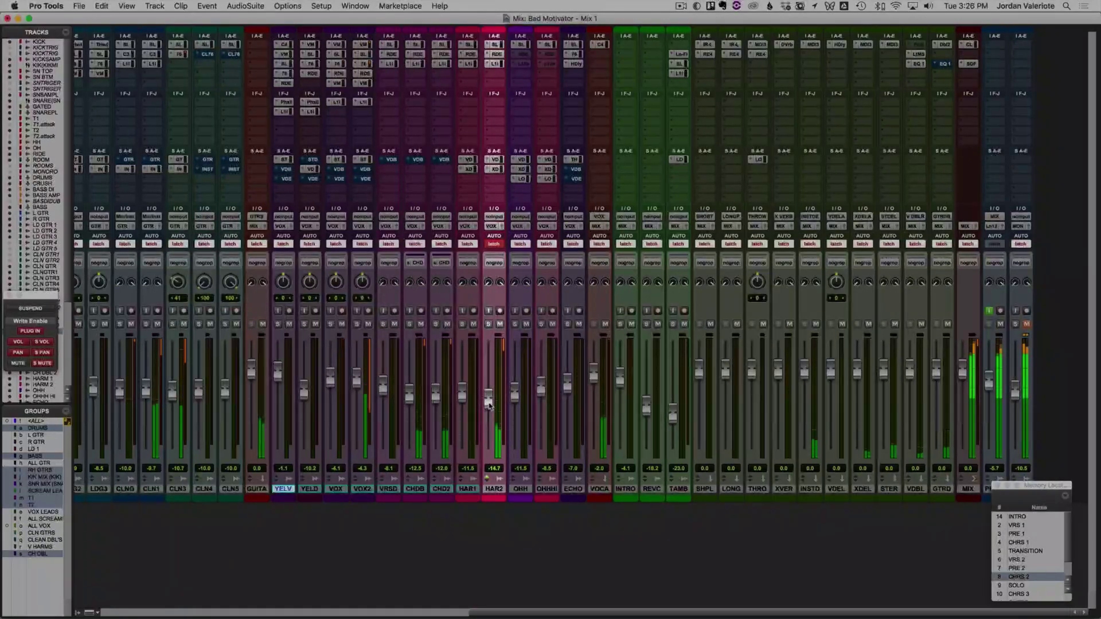
pyautogui.press('space')
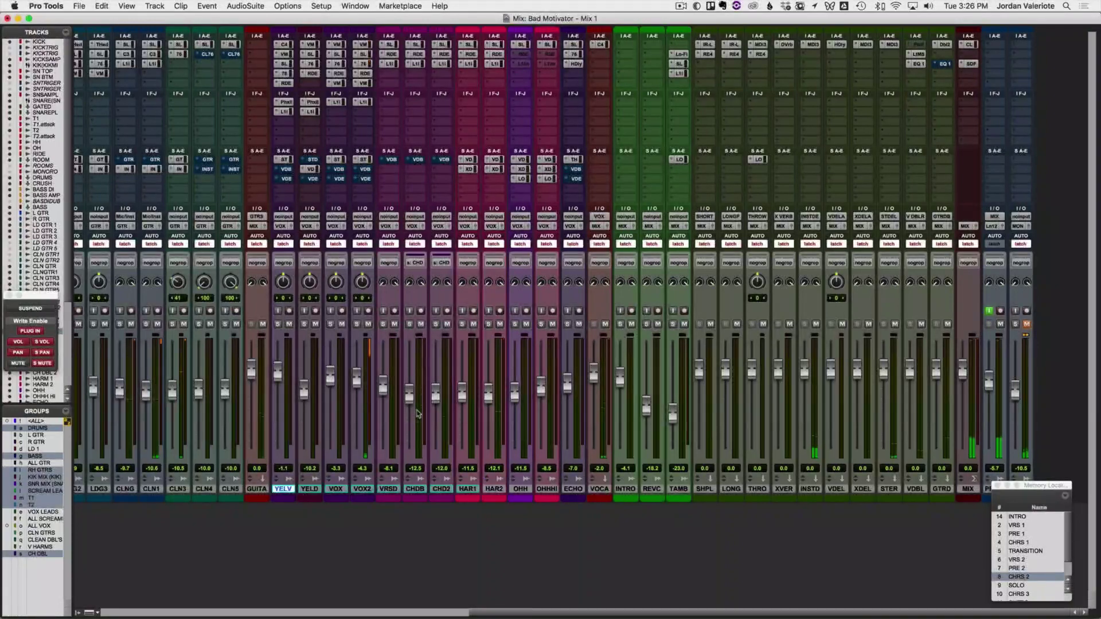
# Step: Continue the vocal pass with volume rides on VOX and VOX2, and save the session
pyautogui.press('space')
pyautogui.press('super+s')
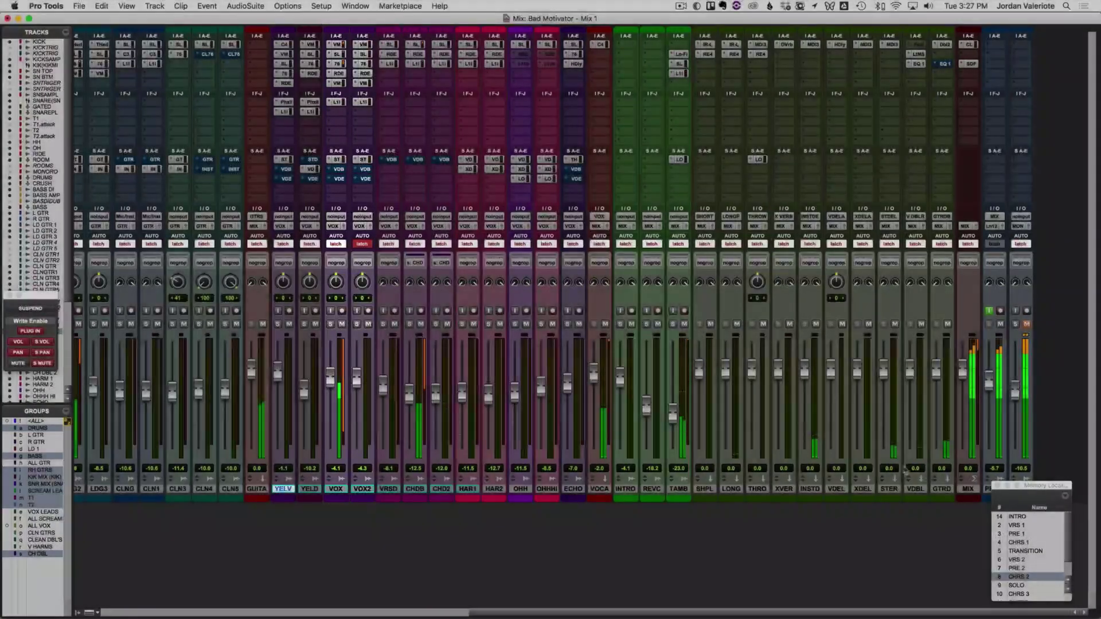
pyautogui.press('space')
# Step: Recall the CHRS 3 marker and start playback of the section
pyautogui.scroll(-3, 1026, 590)
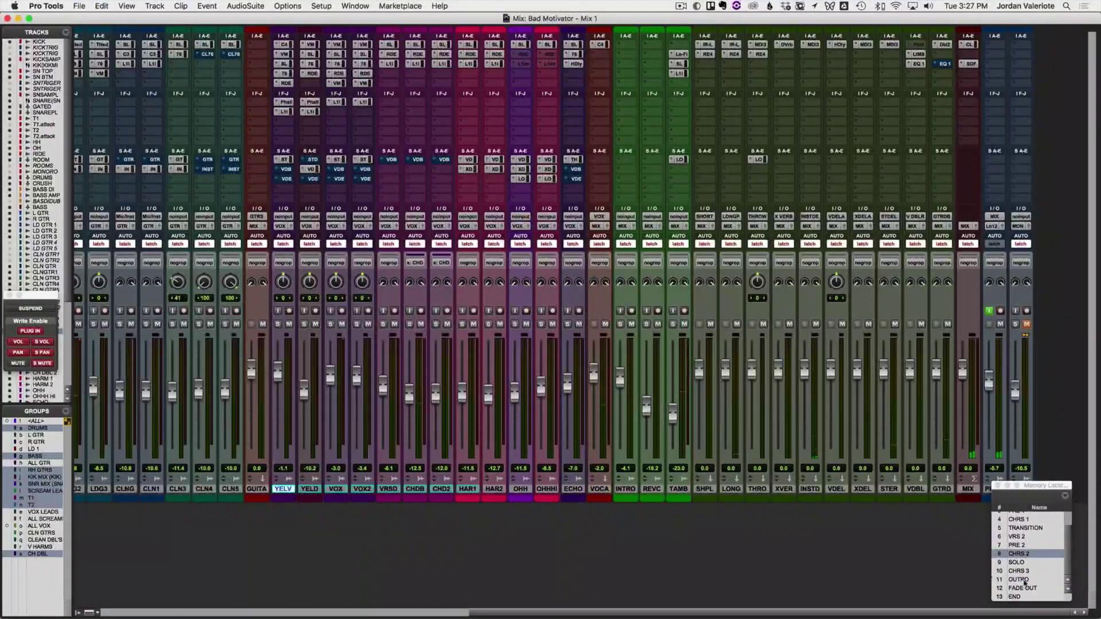
pyautogui.click(1021, 571)
pyautogui.press('space')
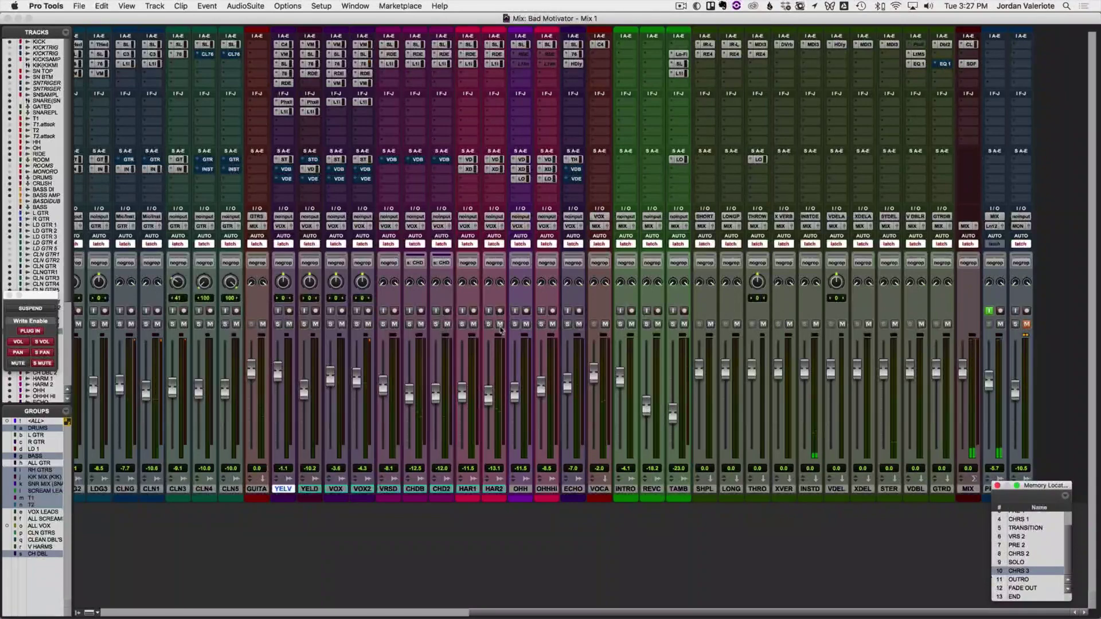
# Step: Separate the short, quiet HARM 2 phrase early in CHRS 3 into its own clip in the Edit window and mute it
pyautogui.press('super+equal')
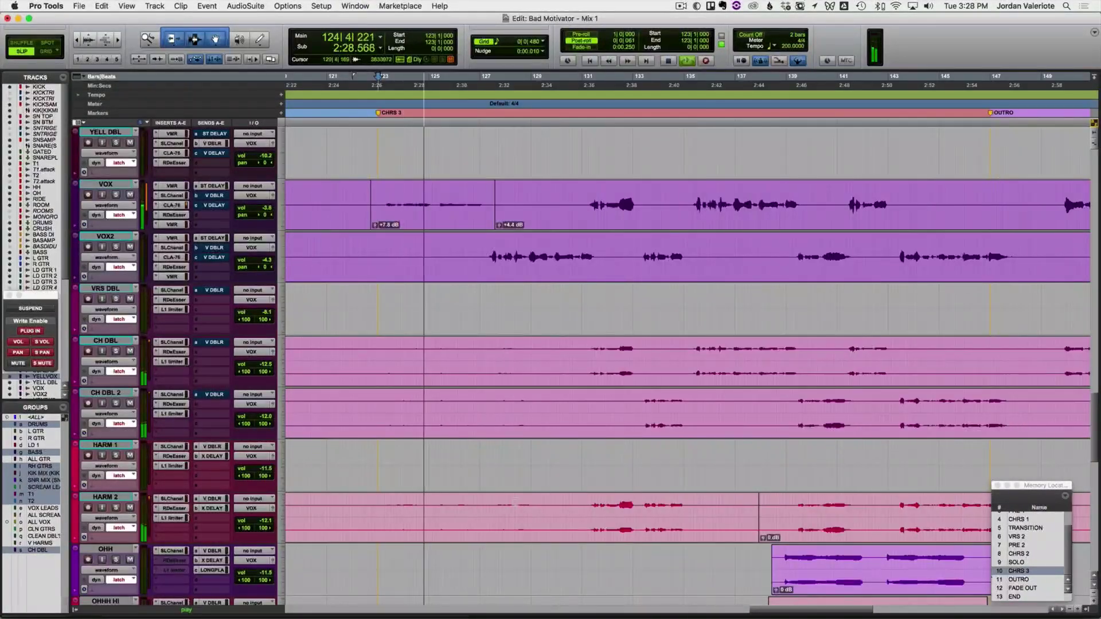
pyautogui.moveTo(488, 504); pyautogui.dragTo(565, 510)
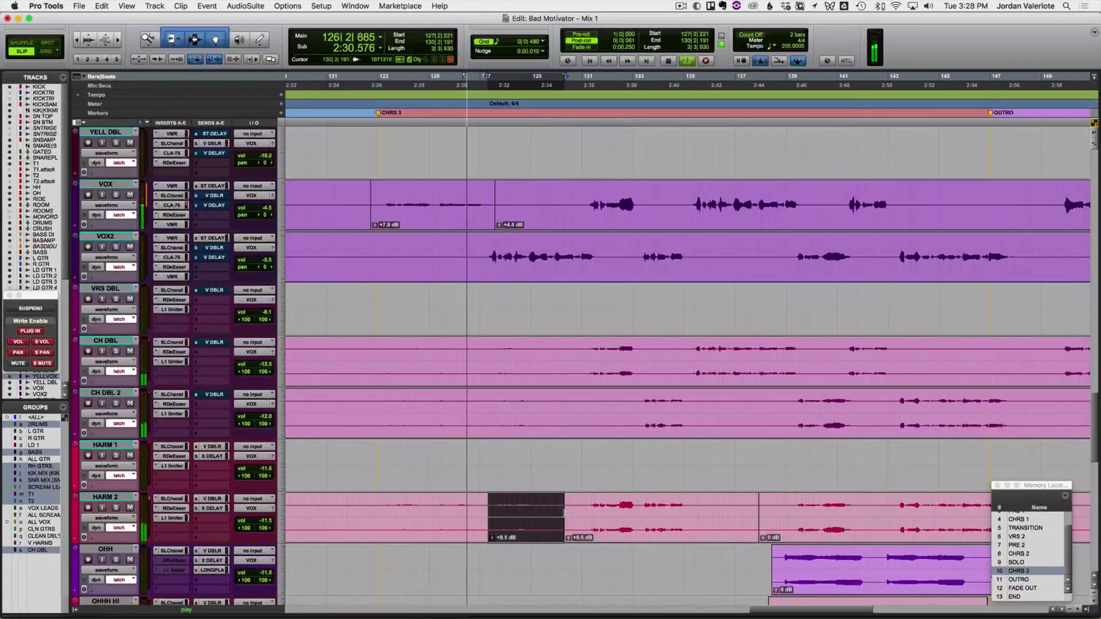
pyautogui.press('super+e')
pyautogui.click(532, 510)
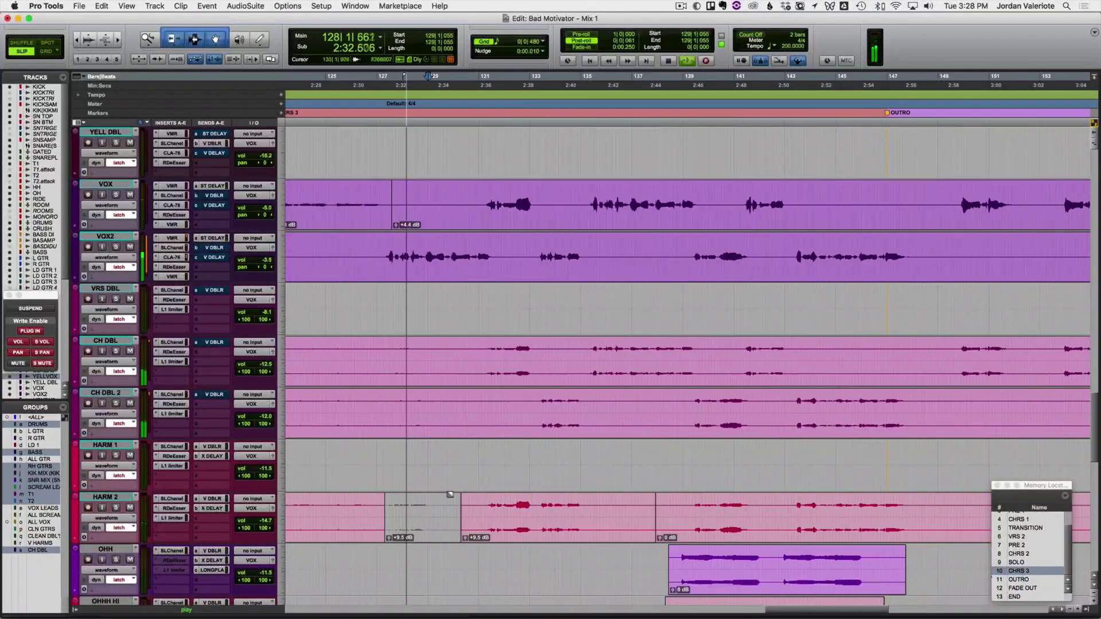
# Step: Separate the quiet early CHRS 3 phrase on CH DBL and CH DBL 2 into its own clips and mute them
pyautogui.press('space')
pyautogui.moveTo(380, 362); pyautogui.dragTo(456, 403)
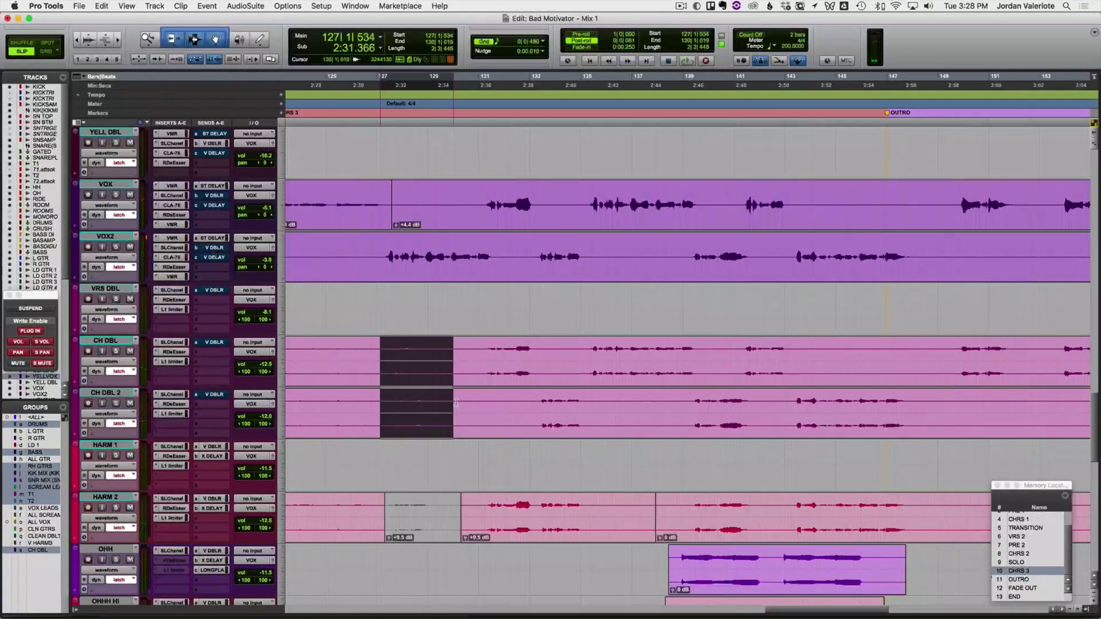
pyautogui.press('super+e')
pyautogui.click(321, 350)
pyautogui.press('space')
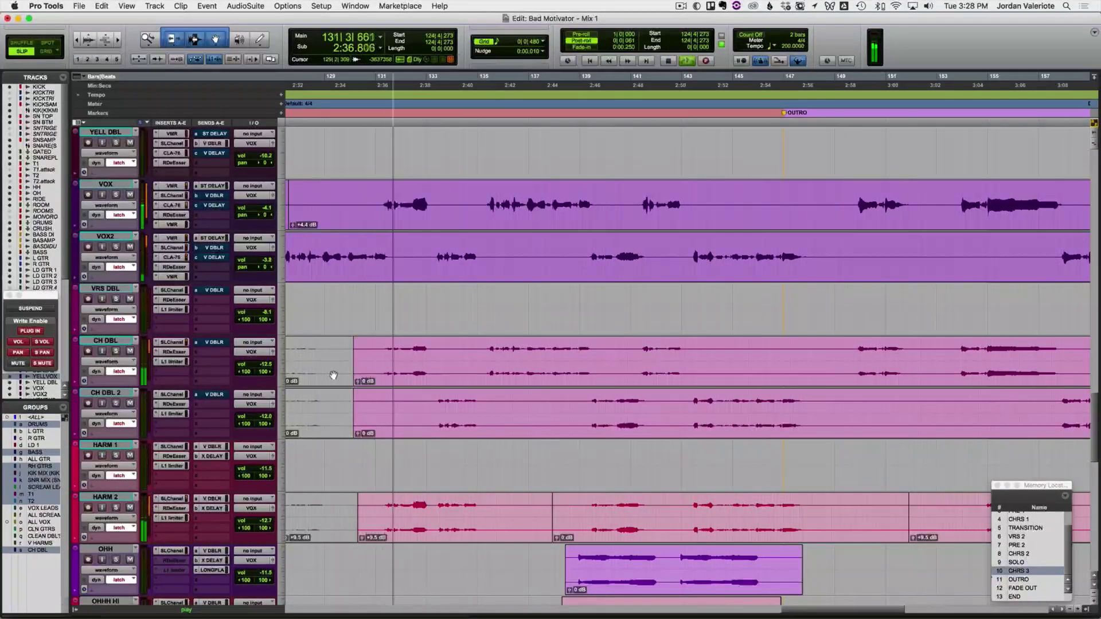
# Step: Write volume rides on HARM 2 through the middle of CHRS 3, replaying the passage to refine the level
pyautogui.click(332, 356)
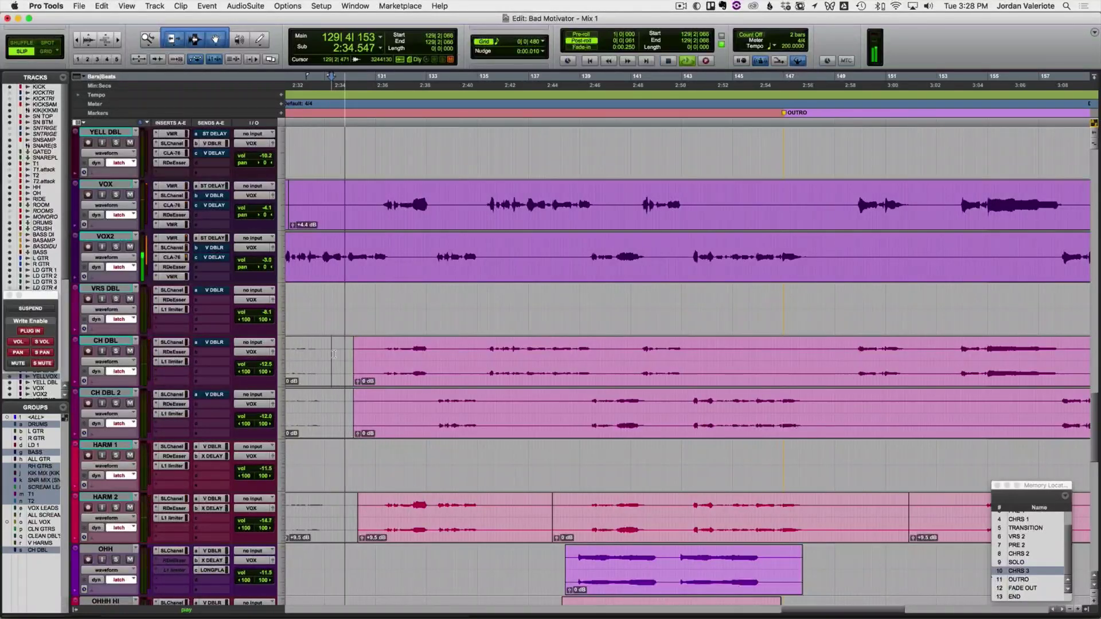
pyautogui.click(344, 508)
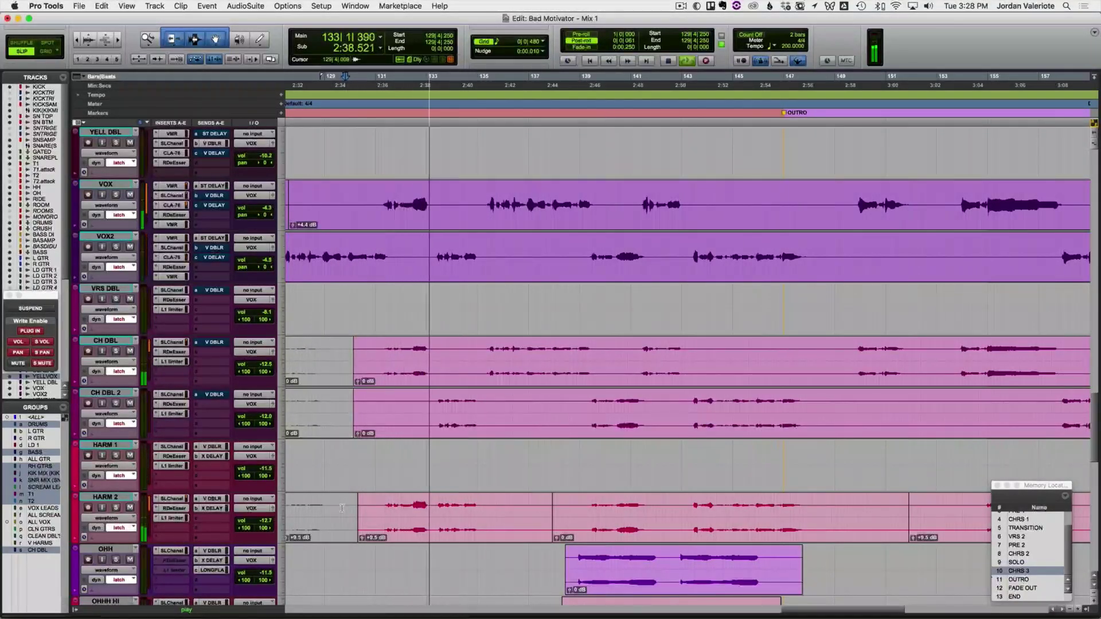
pyautogui.press('-')
pyautogui.press('space')
pyautogui.press('space')
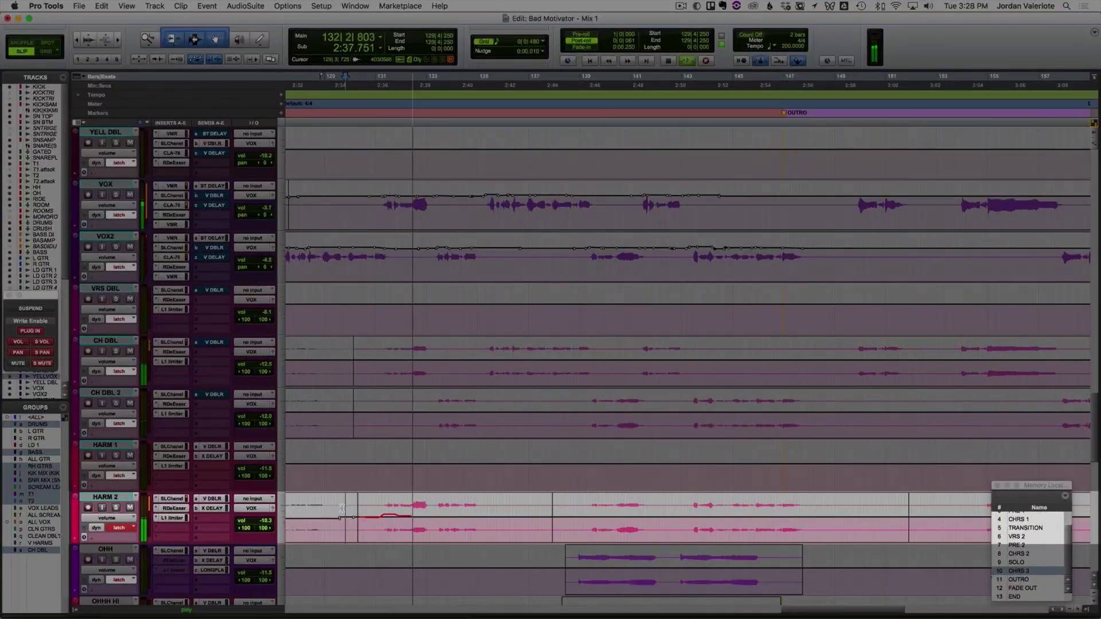
pyautogui.press('space')
pyautogui.press('space')
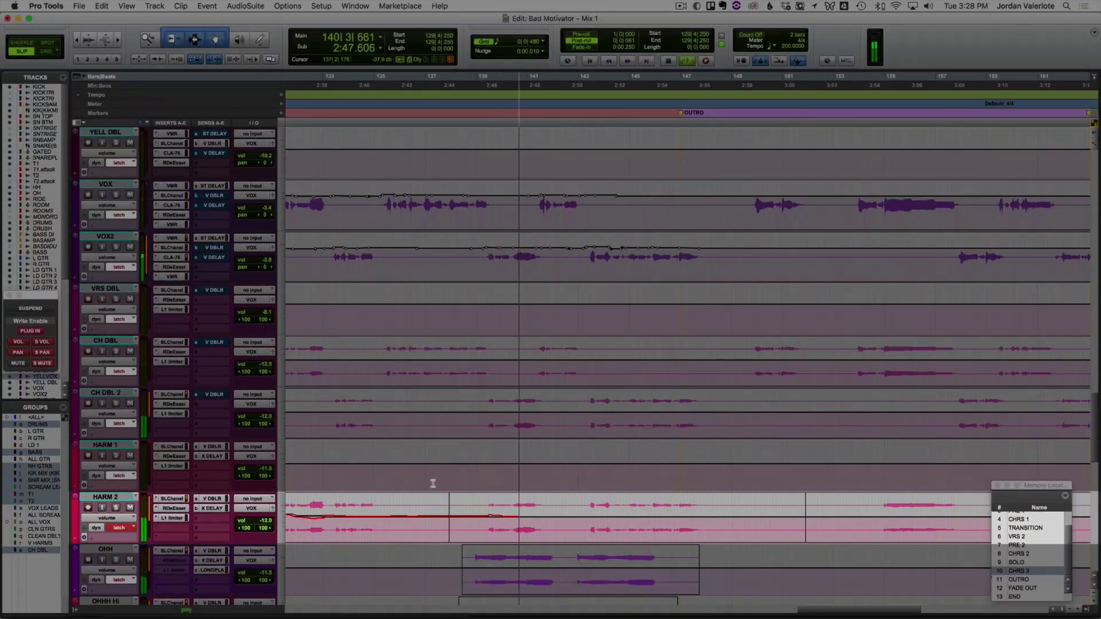
# Step: Write volume rides on OHH and OHHH HI across their clips at the end of CHRS 3, and save the session
pyautogui.press('space')
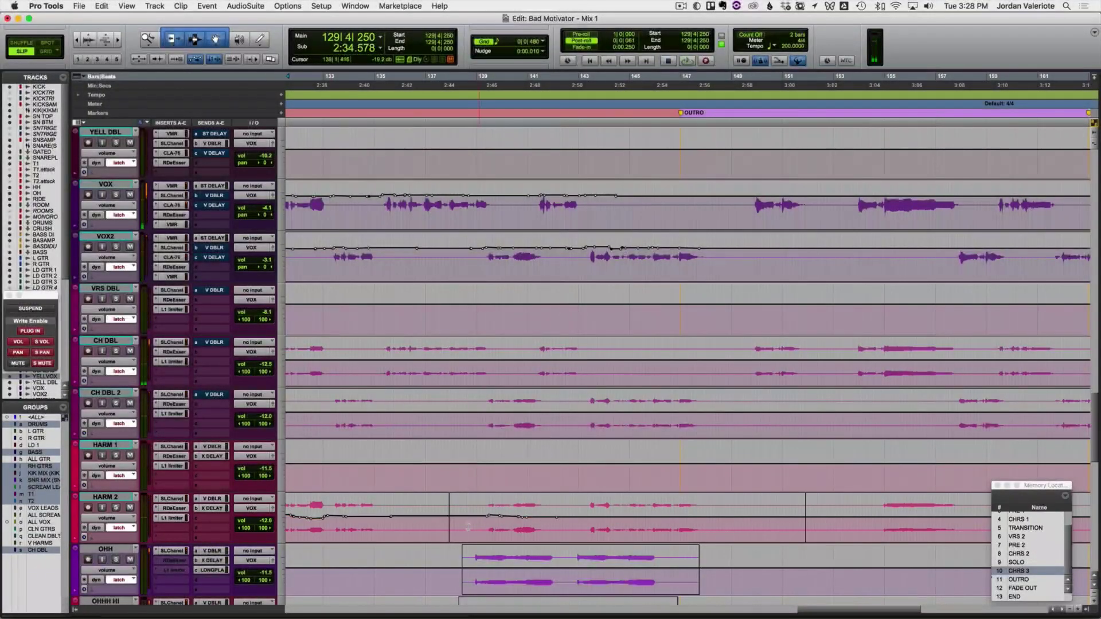
pyautogui.scroll(-2, 463, 535)
pyautogui.scroll(-2, 463, 534)
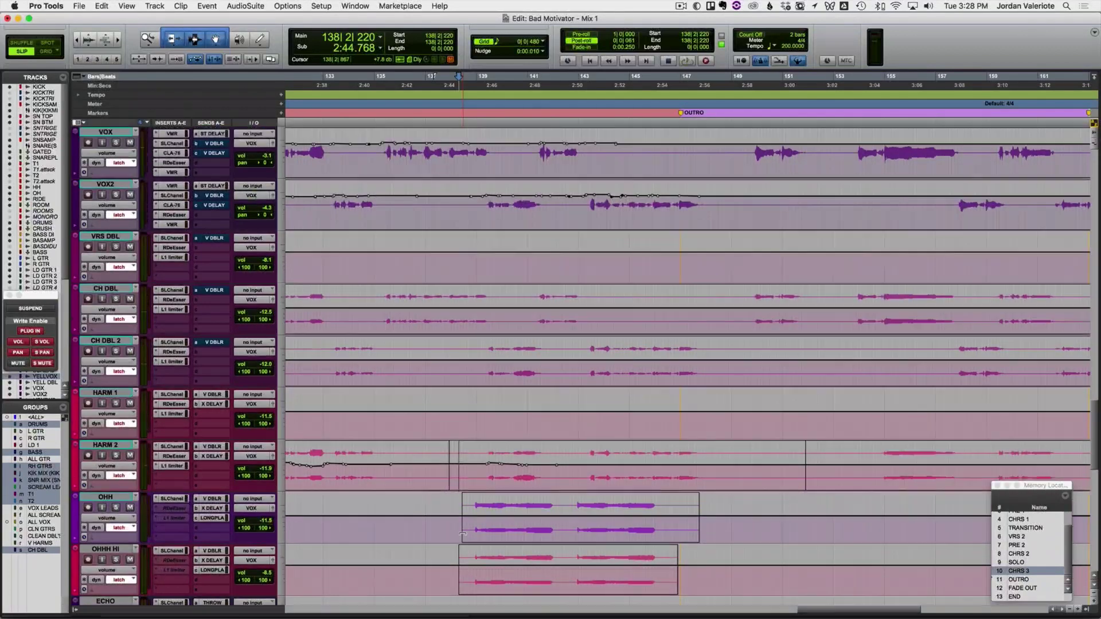
pyautogui.scroll(-3, 537, 502)
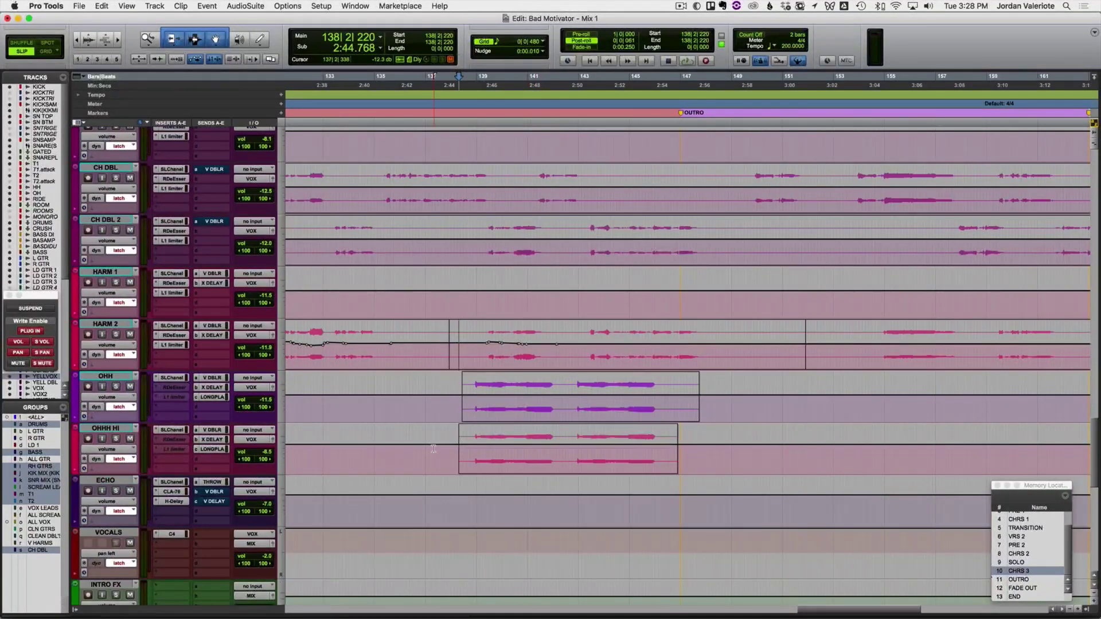
pyautogui.press('space')
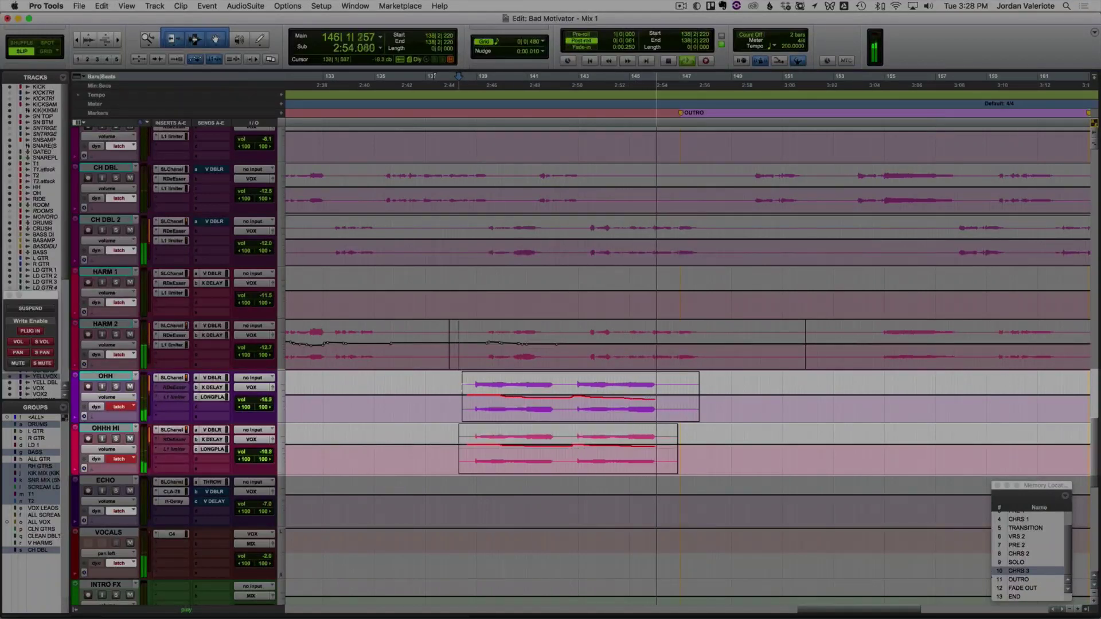
pyautogui.scroll(2, 480, 357)
pyautogui.press('space')
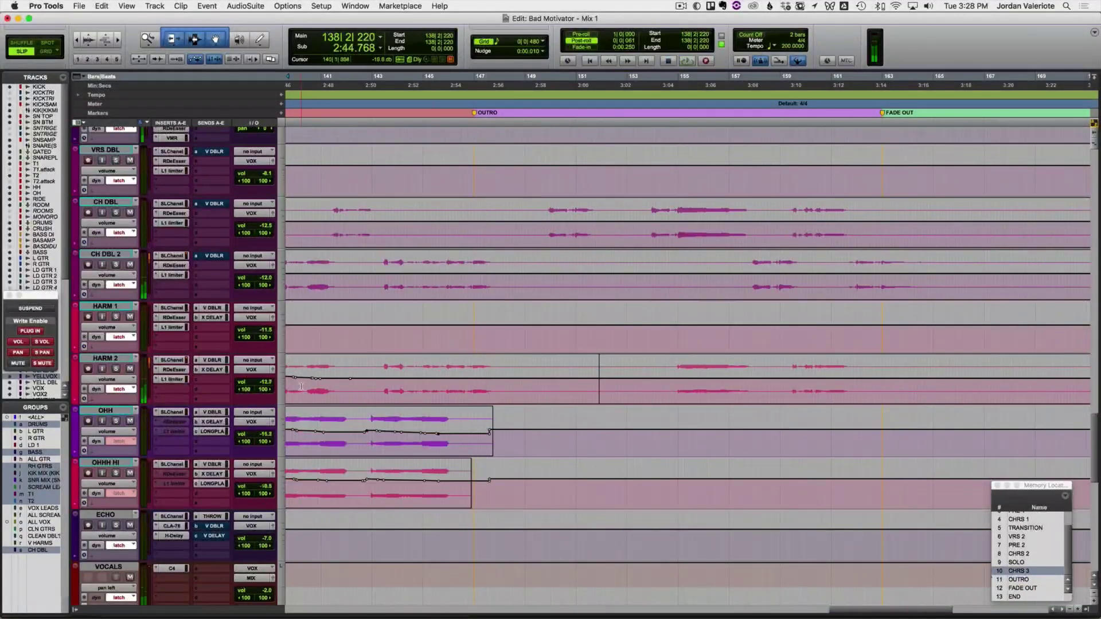
pyautogui.click(301, 385)
pyautogui.press('space')
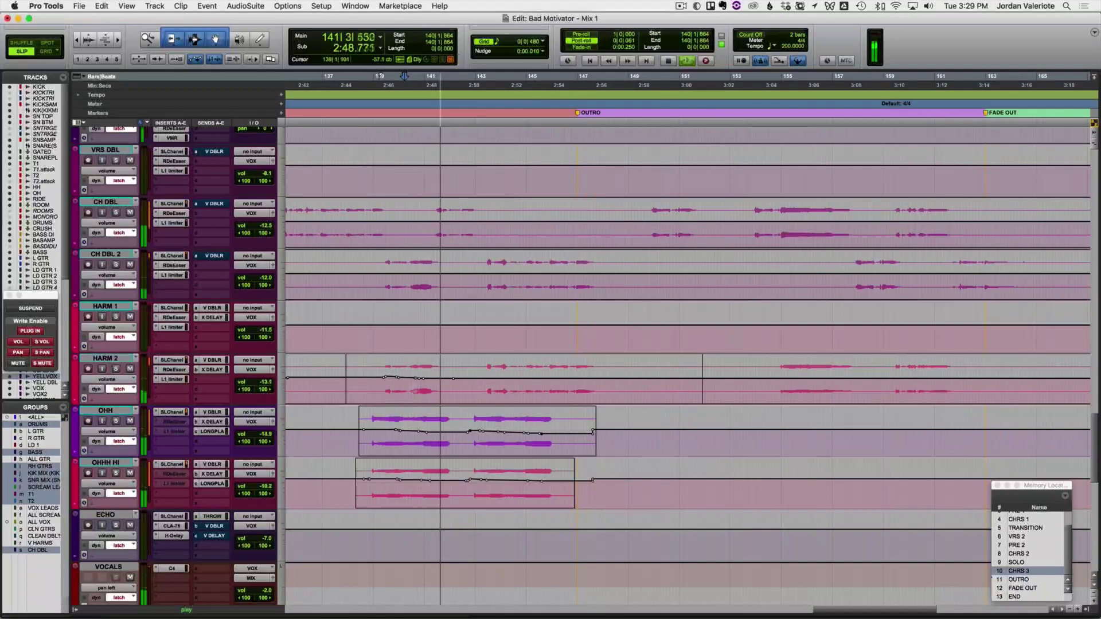
pyautogui.press('super+s')
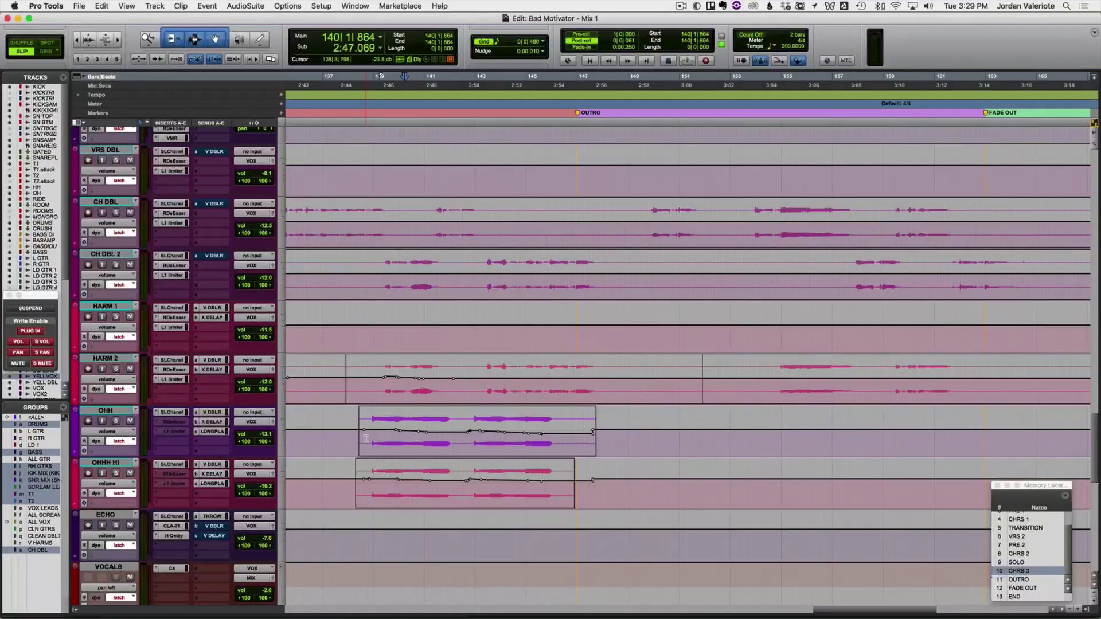
# Step: Audition the OHH and OHHH HI passage in solo and compare it with the chorus doubles
pyautogui.moveTo(369, 438); pyautogui.dragTo(373, 438)
pyautogui.moveTo(556, 518); pyautogui.dragTo(536, 488)
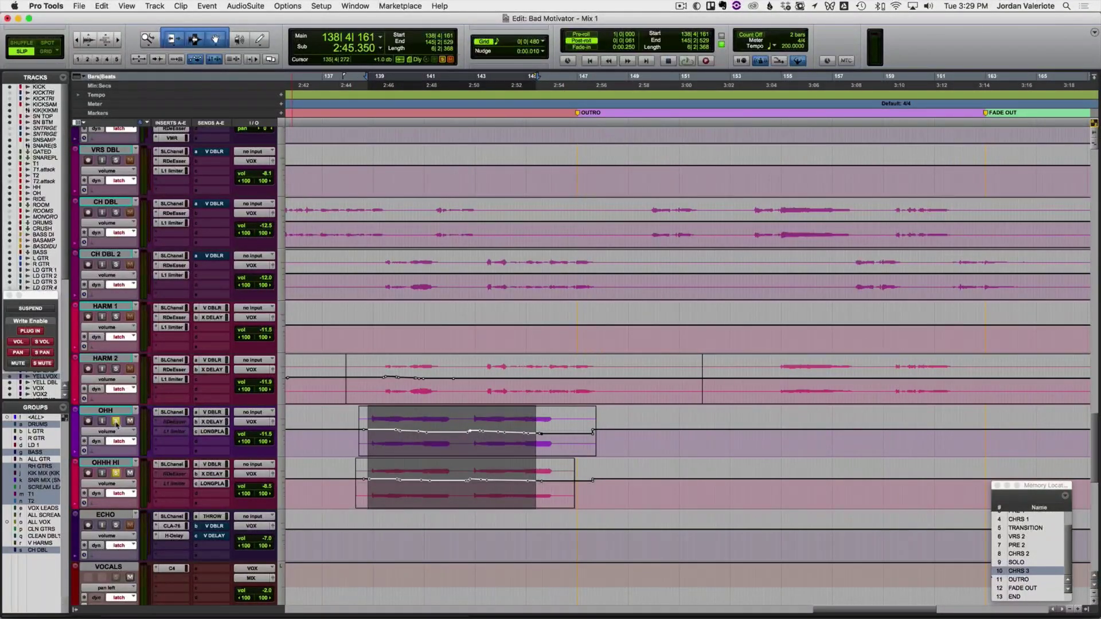
pyautogui.press('space')
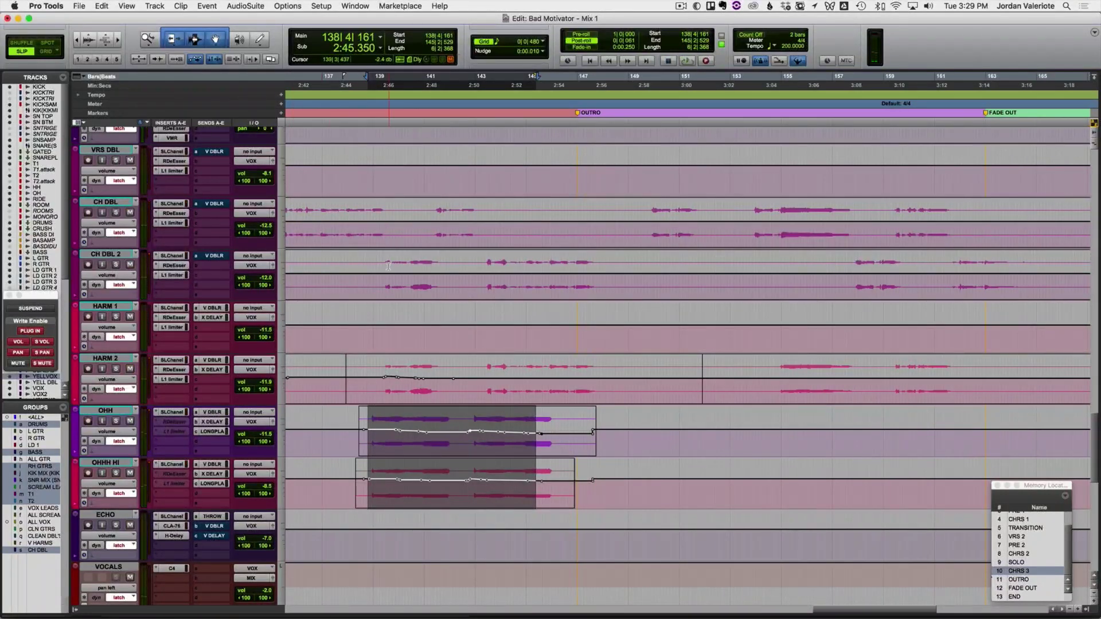
pyautogui.moveTo(385, 265); pyautogui.dragTo(519, 229)
pyautogui.click(459, 228)
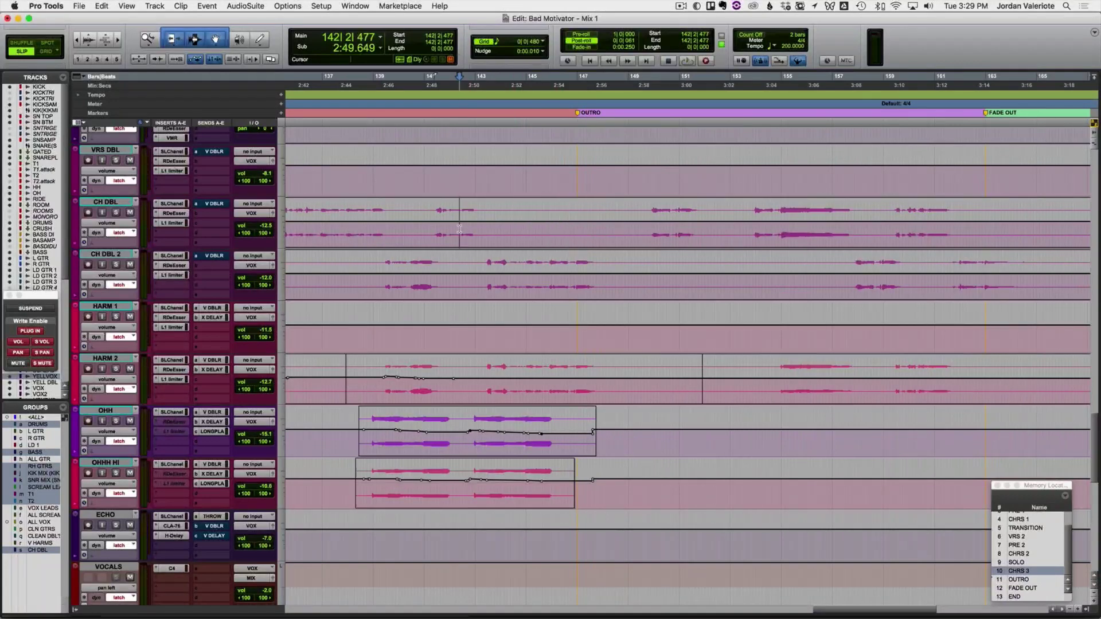
pyautogui.moveTo(396, 442); pyautogui.dragTo(523, 496)
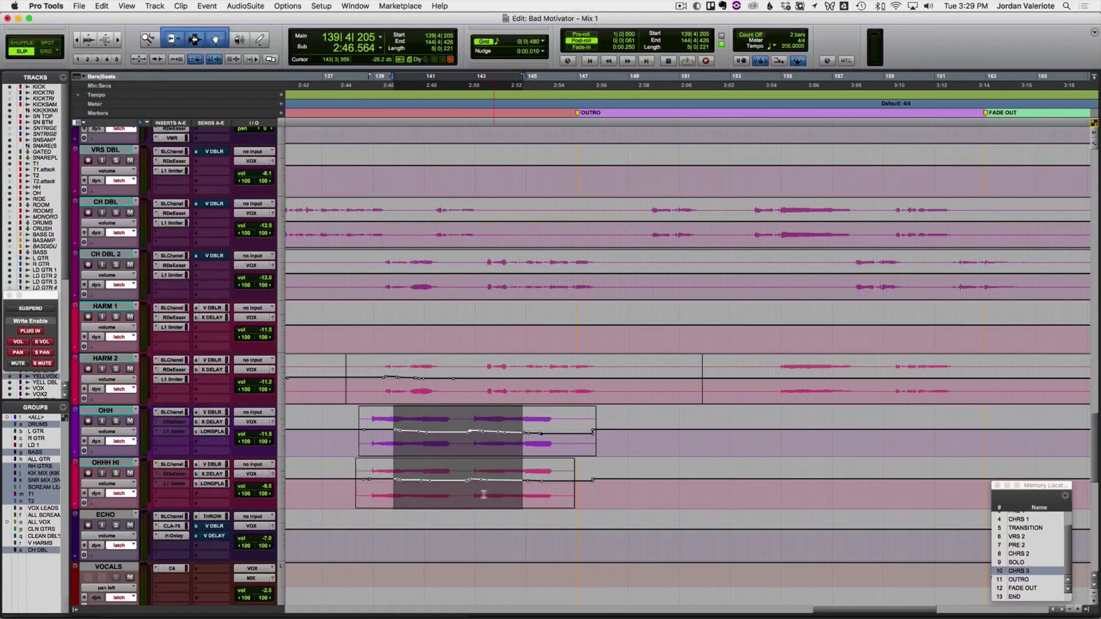
pyautogui.click(481, 495)
# Step: Write a volume ride on HARM 2 through its last CHRS 3 phrase leading into the OUTRO
pyautogui.click(375, 378)
pyautogui.press('space')
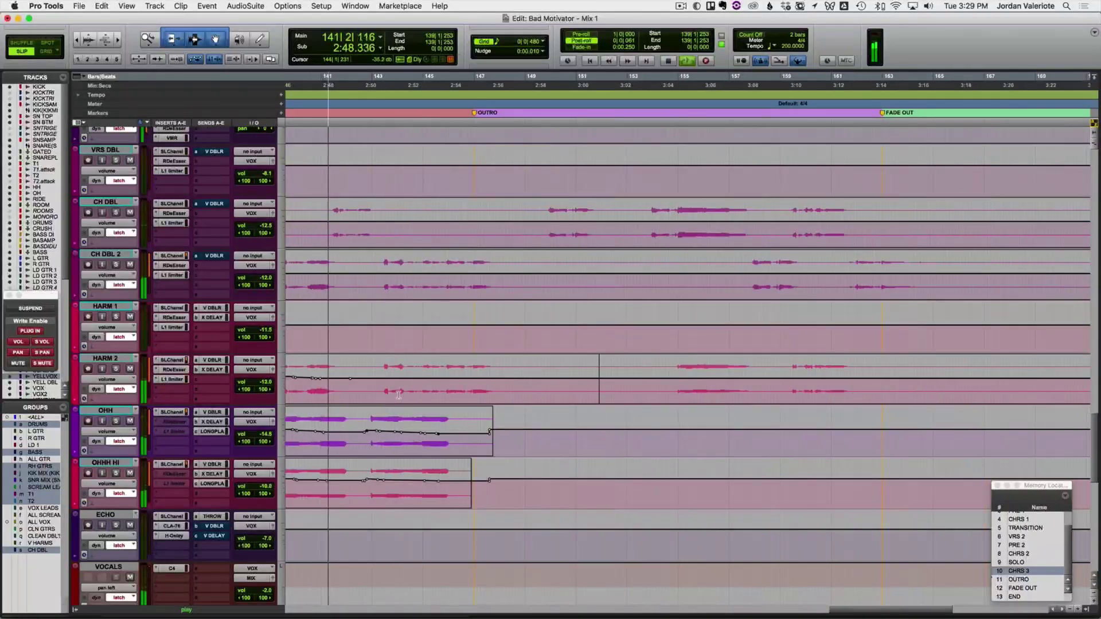
pyautogui.click(367, 389)
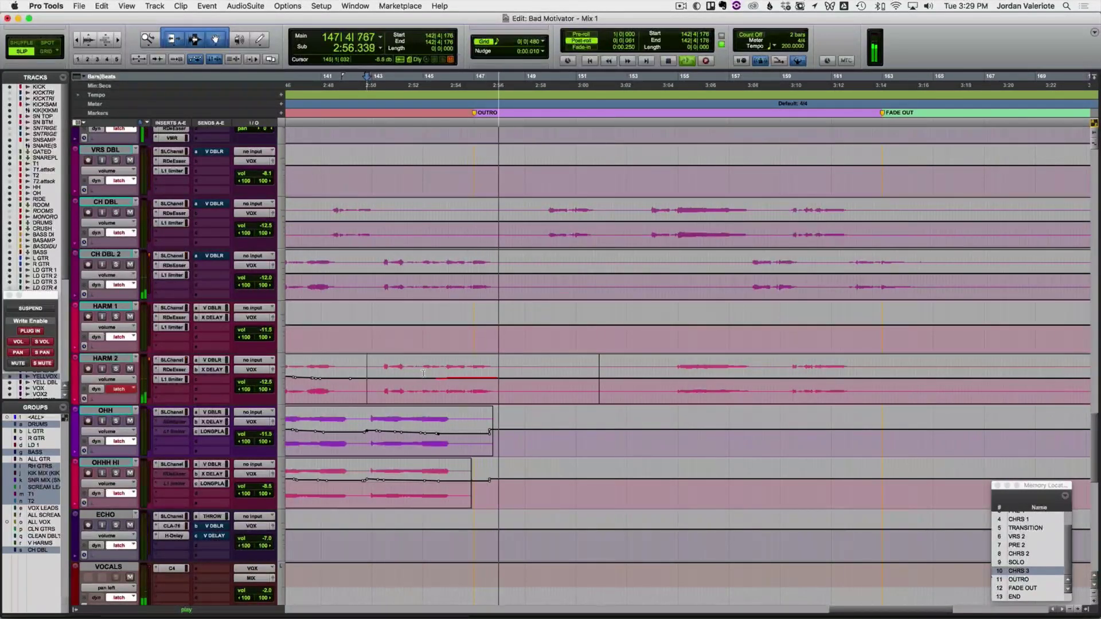
# Step: Write volume rides on VOX over its first two OUTRO phrases, replaying each phrase to refine the level
pyautogui.scroll(3, 378, 357)
pyautogui.scroll(3, 378, 357)
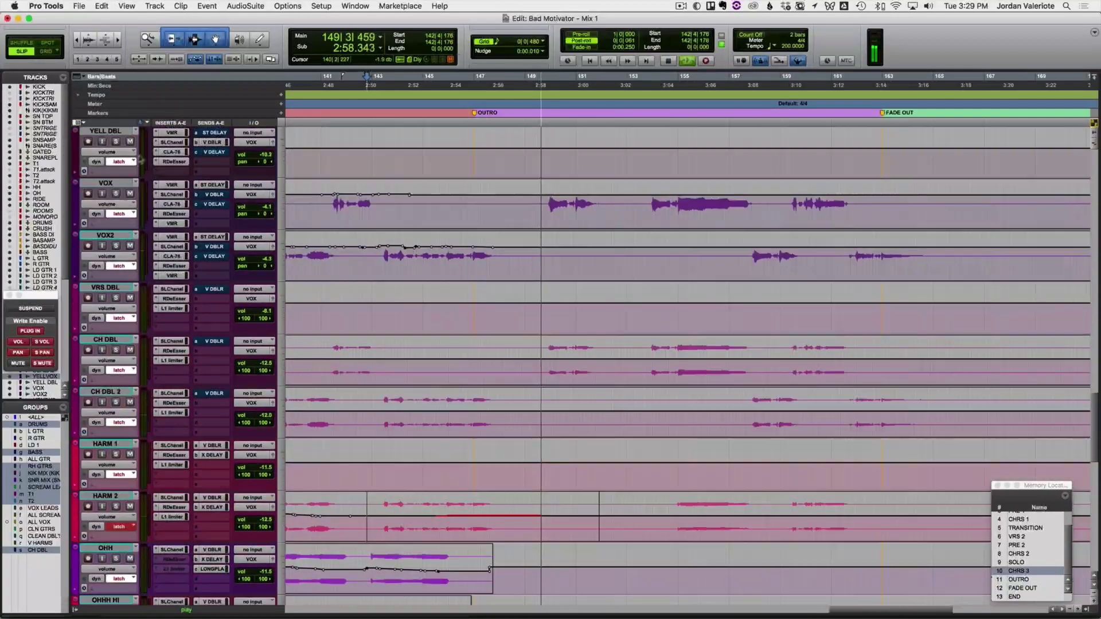
pyautogui.click(484, 206)
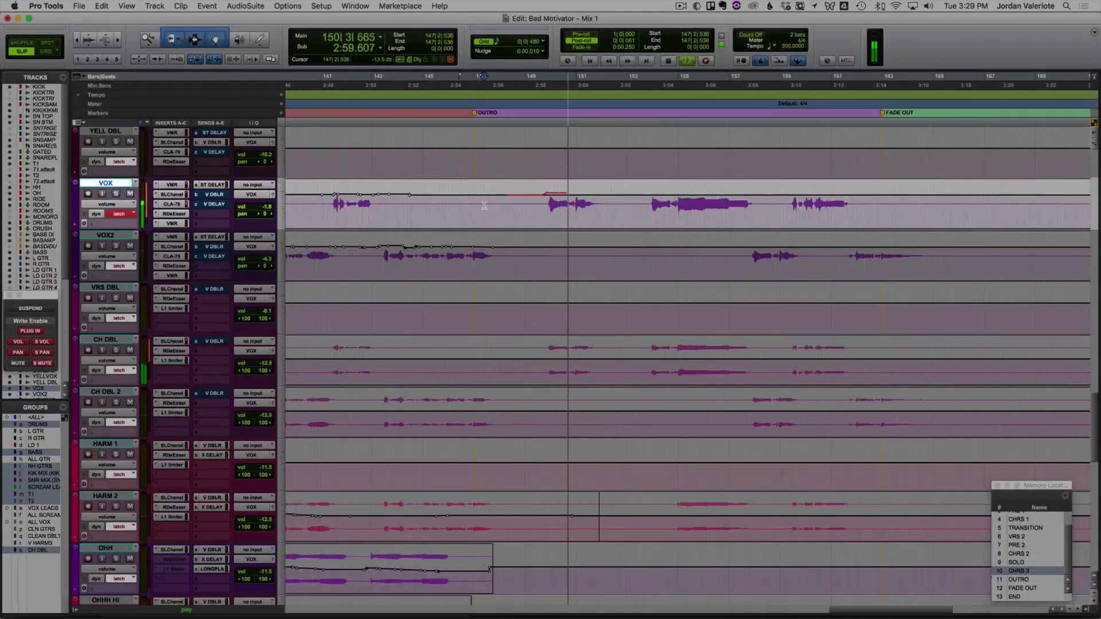
pyautogui.click(525, 202)
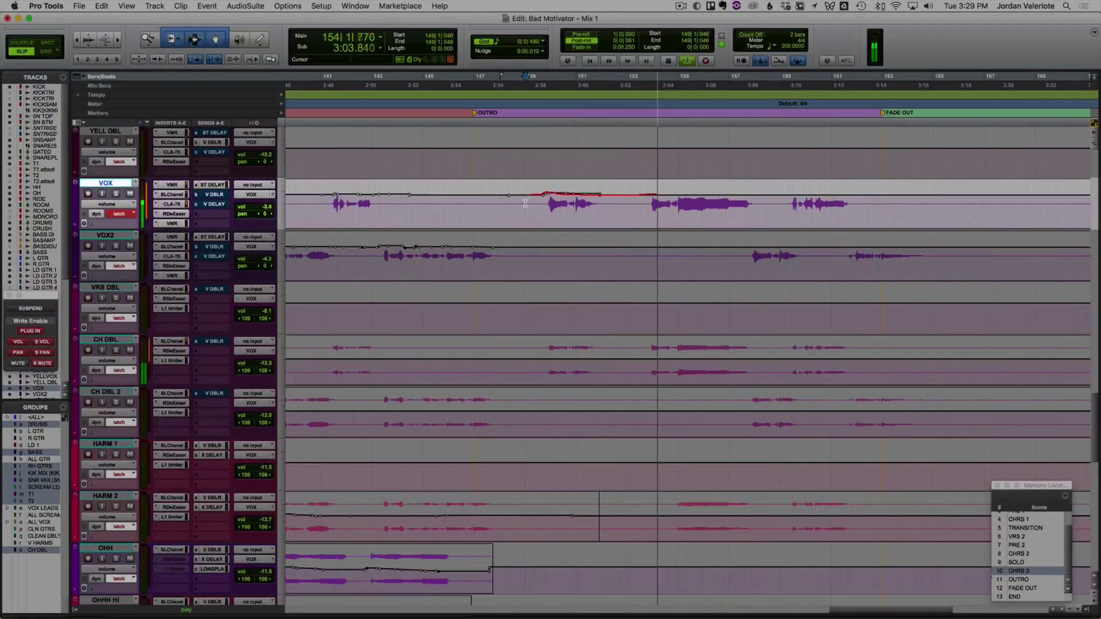
pyautogui.click(633, 209)
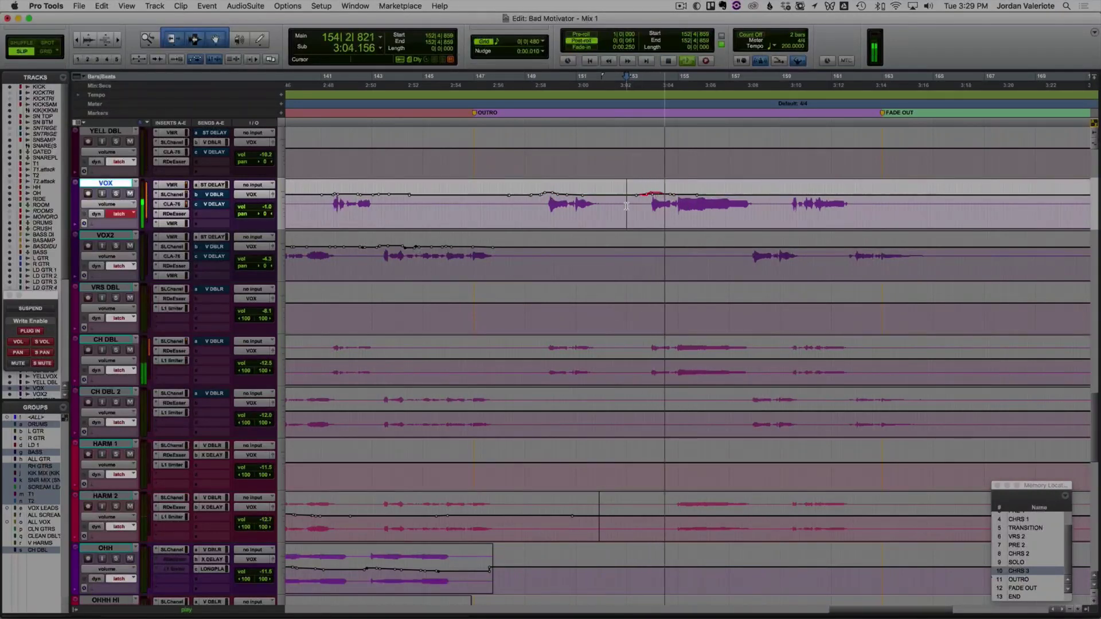
pyautogui.click(627, 206)
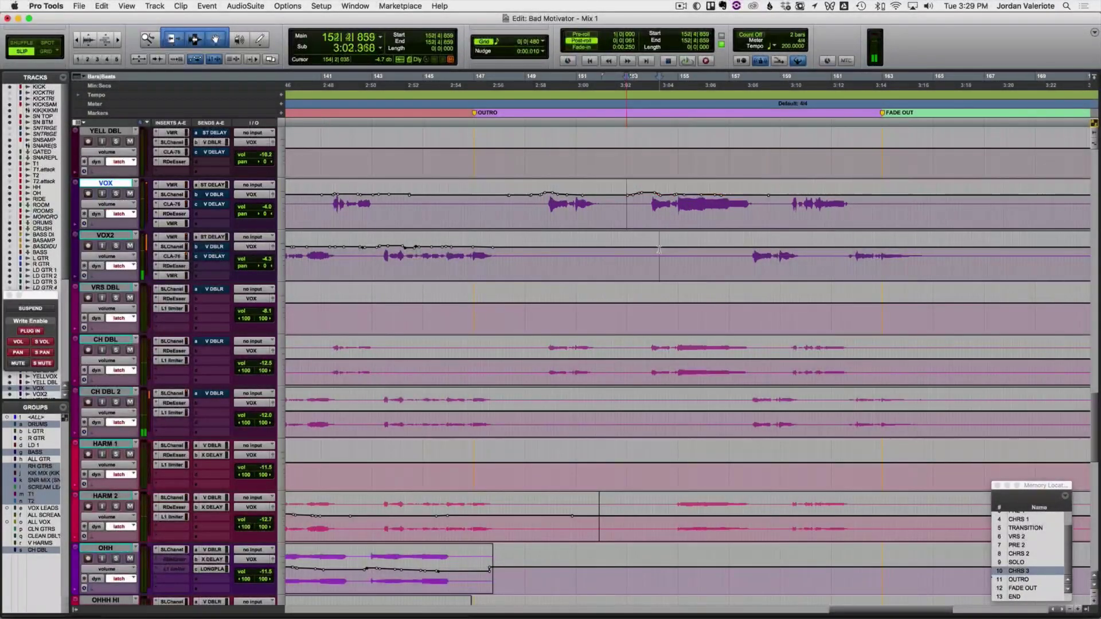
# Step: Write volume rides on VOX2's first OUTRO phrase and on VOX's final phrase before FADE OUT
pyautogui.click(659, 249)
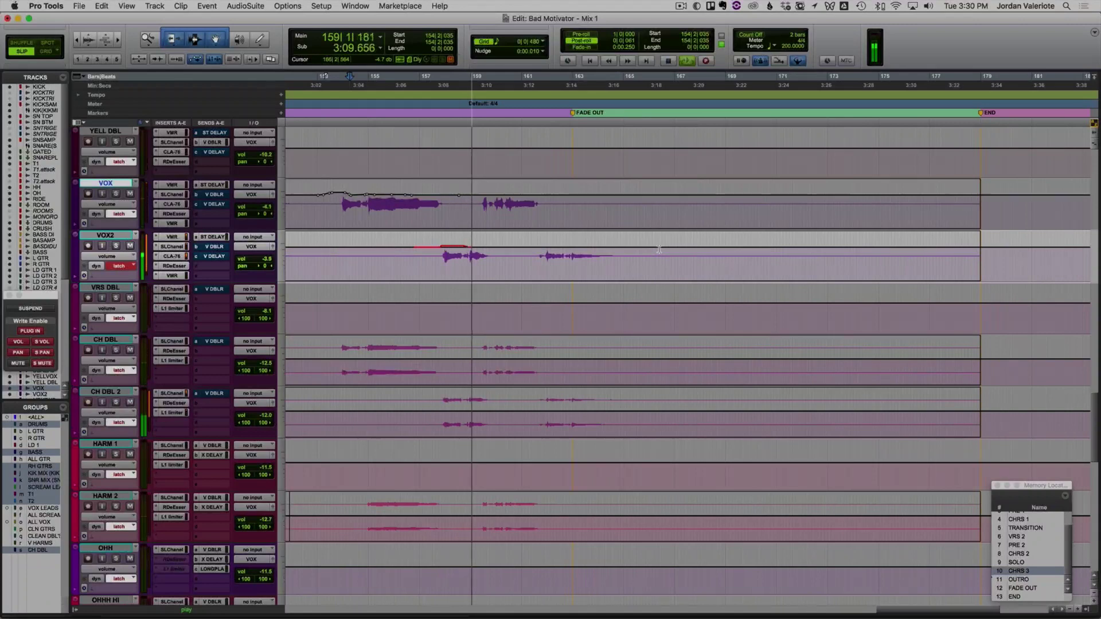
pyautogui.press('space')
pyautogui.click(429, 258)
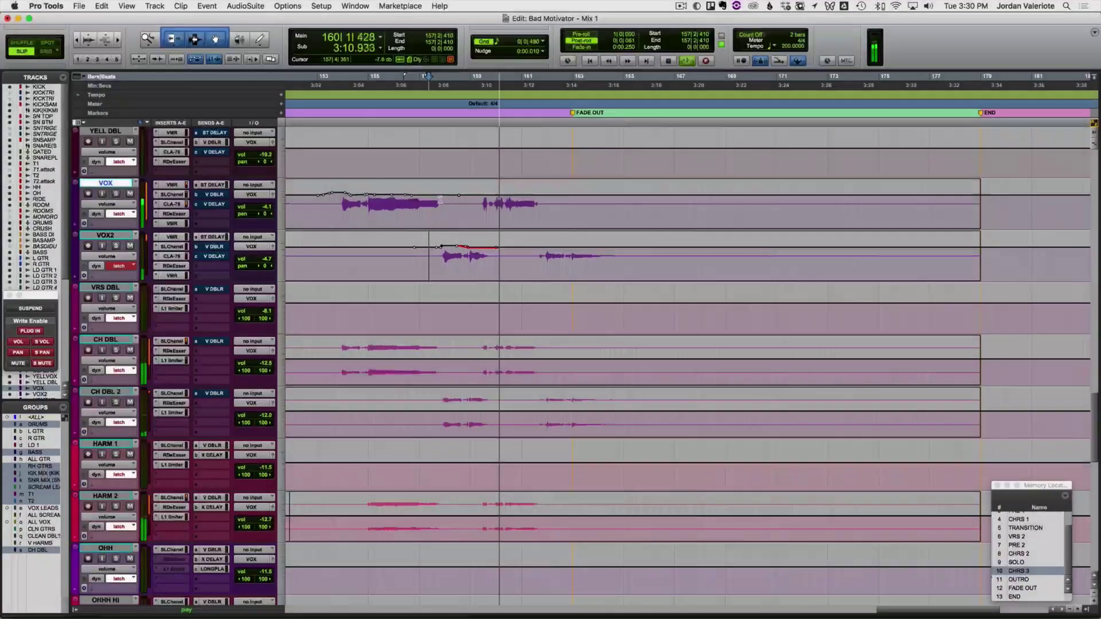
pyautogui.press('space')
pyautogui.click(440, 200)
pyautogui.press('space')
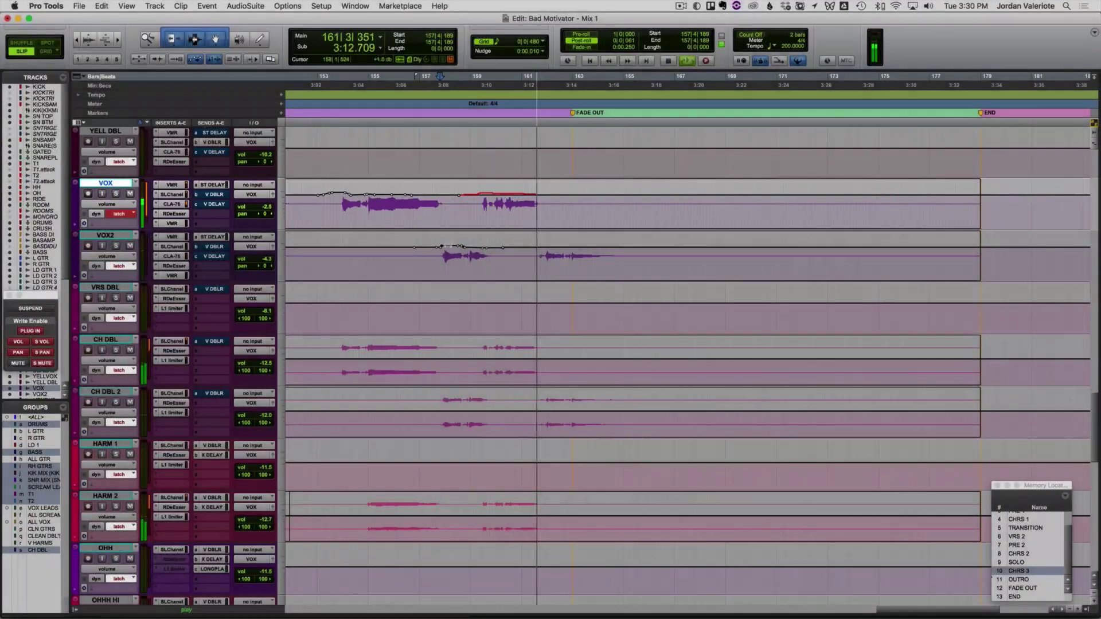
# Step: Refine the late OUTRO rides, dipping VOX2 between its two phrases and lifting VOX's final phrase
pyautogui.press('space')
pyautogui.click(442, 258)
pyautogui.press('space')
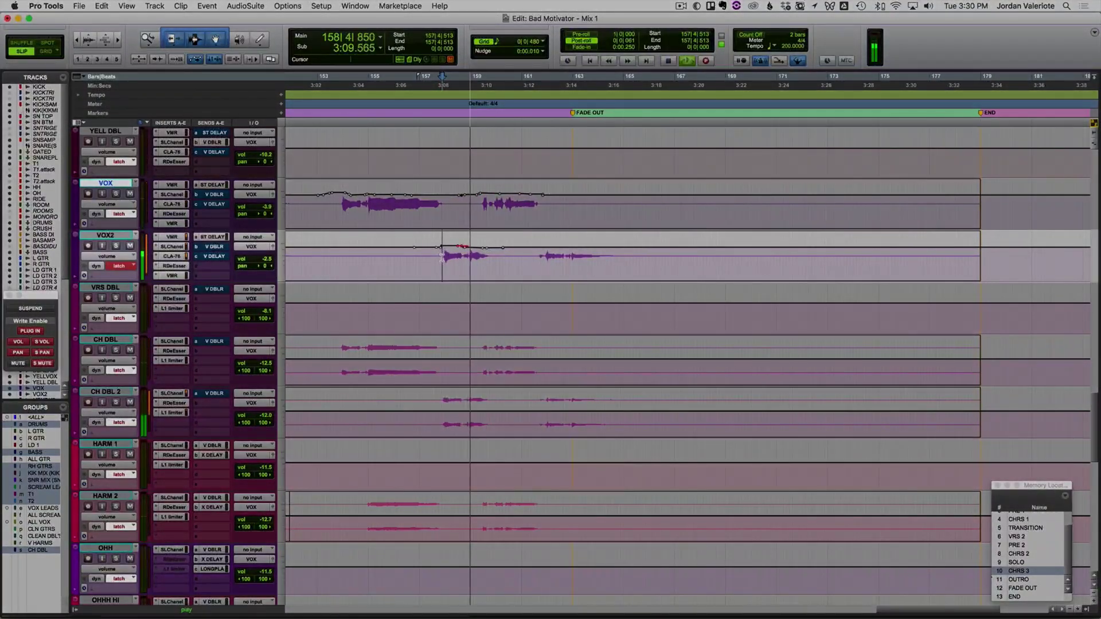
pyautogui.press('space')
pyautogui.press('space')
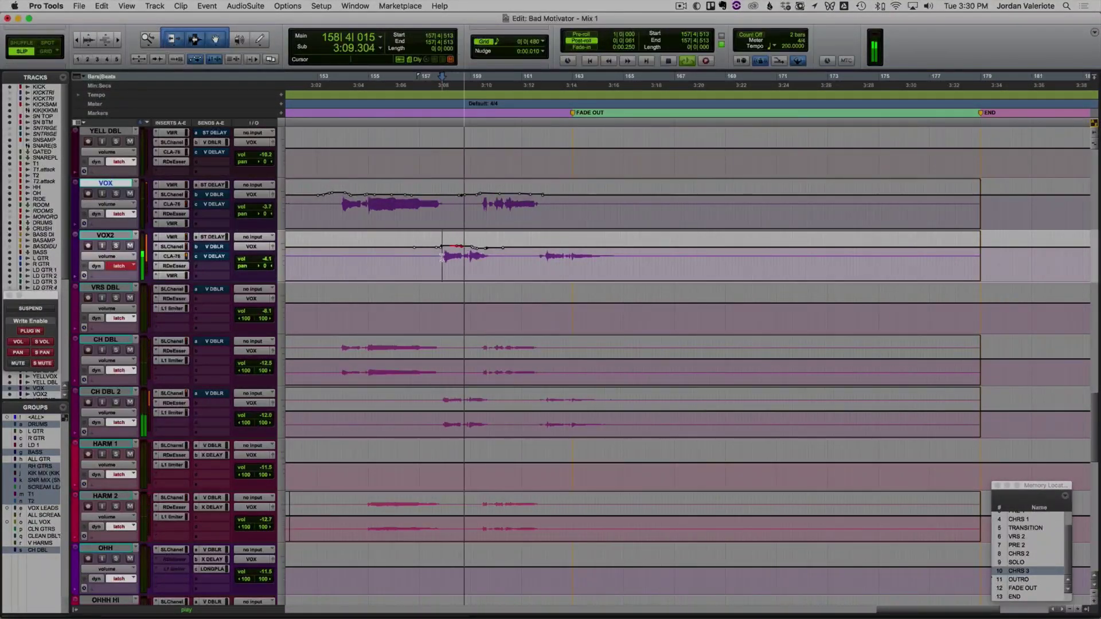
pyautogui.press('space')
pyautogui.press('space')
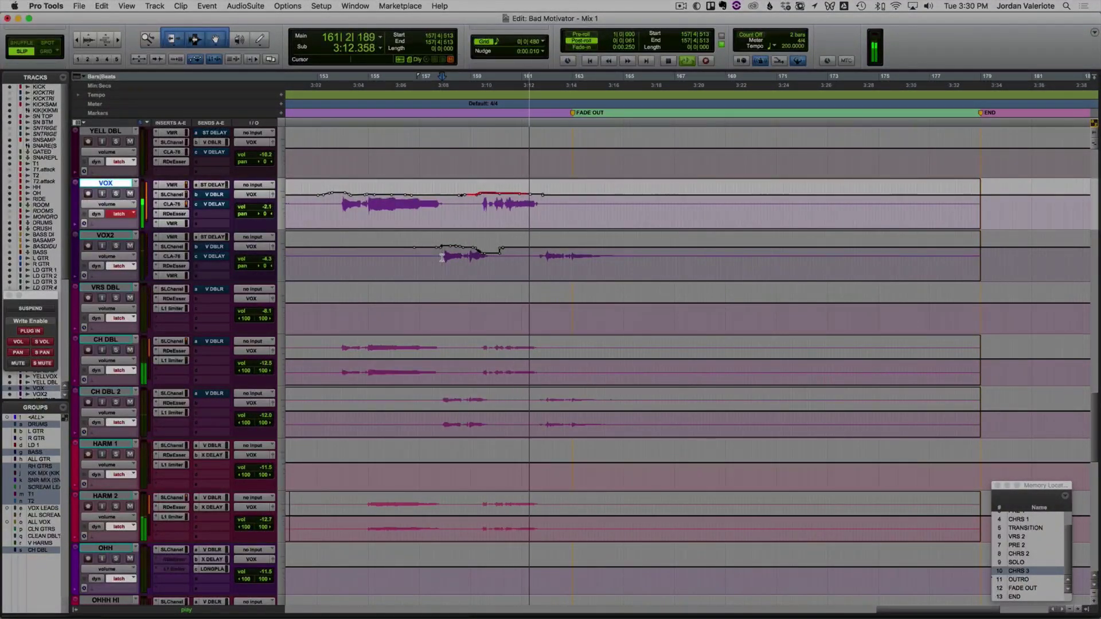
pyautogui.press('space')
pyautogui.press('space')
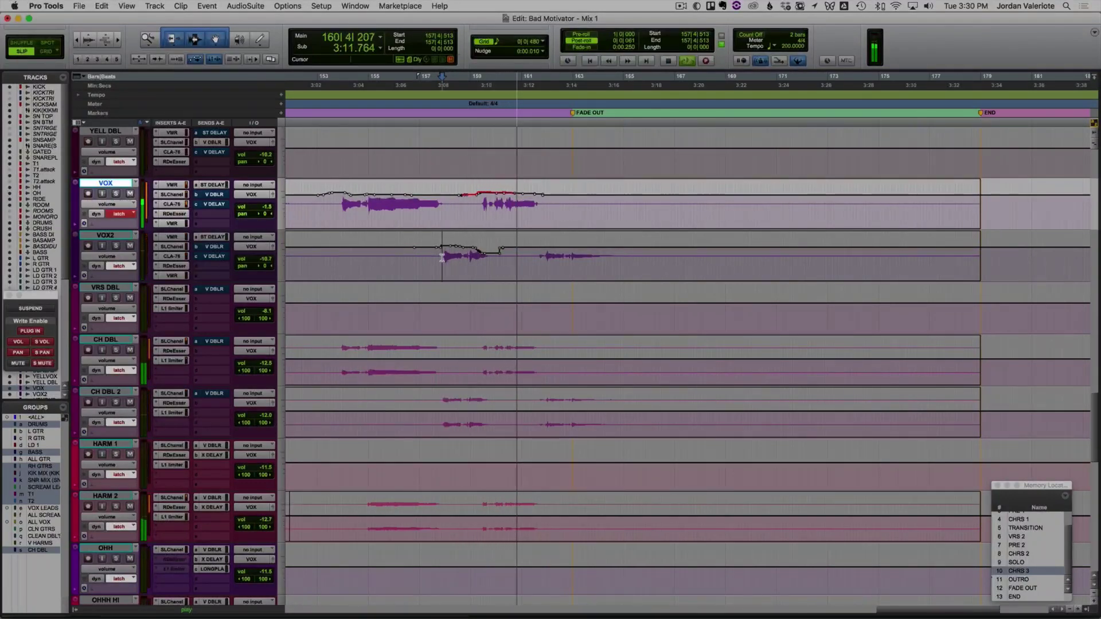
pyautogui.press('space')
# Step: Write volume rides on VOX2's final phrase into FADE OUT, and replay the late OUTRO passage
pyautogui.click(496, 271)
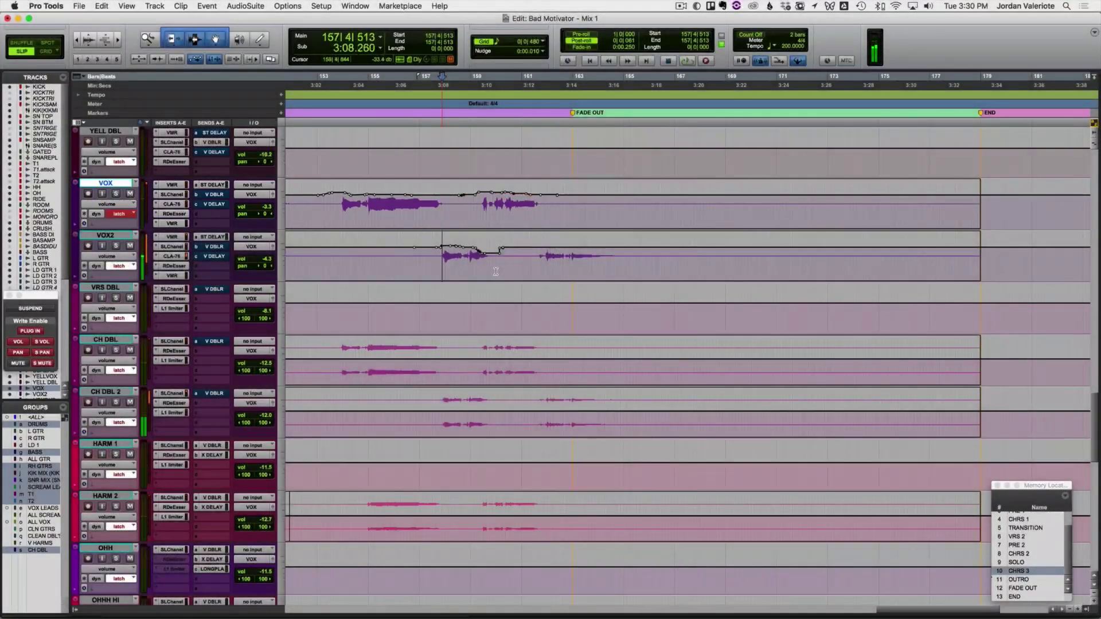
pyautogui.press('space')
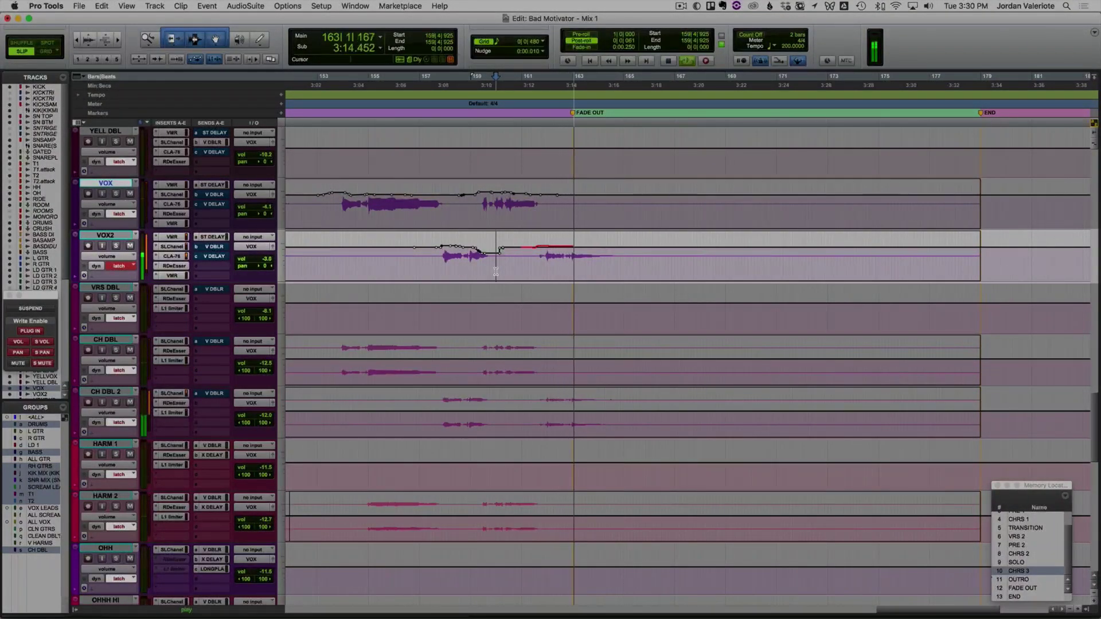
pyautogui.press('space')
pyautogui.click(507, 264)
pyautogui.press('space')
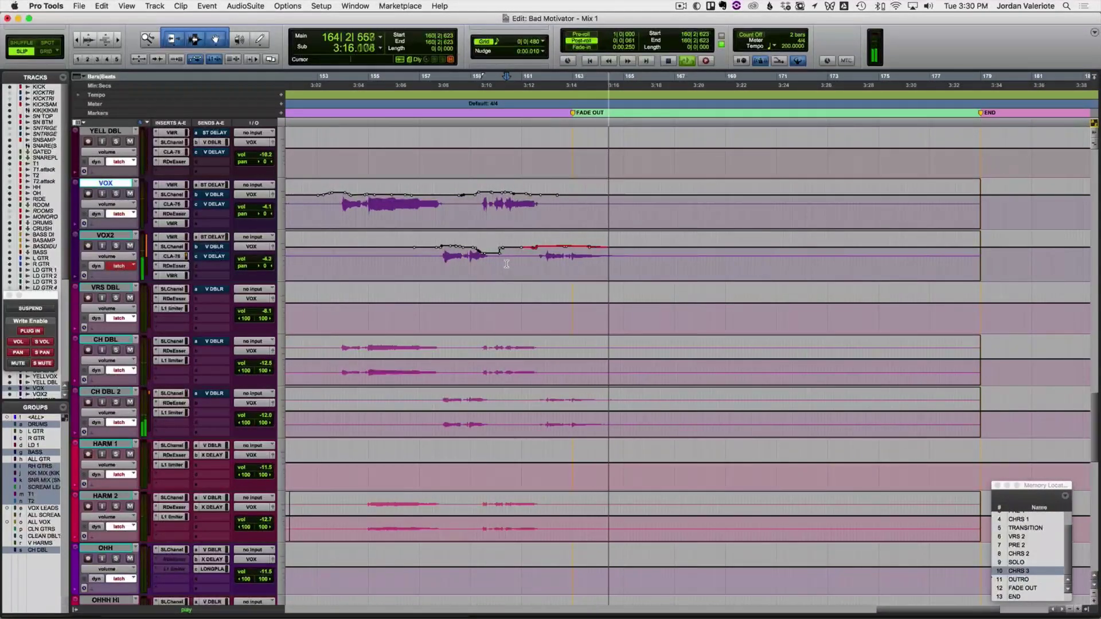
pyautogui.press('space')
pyautogui.click(450, 354)
pyautogui.press('space')
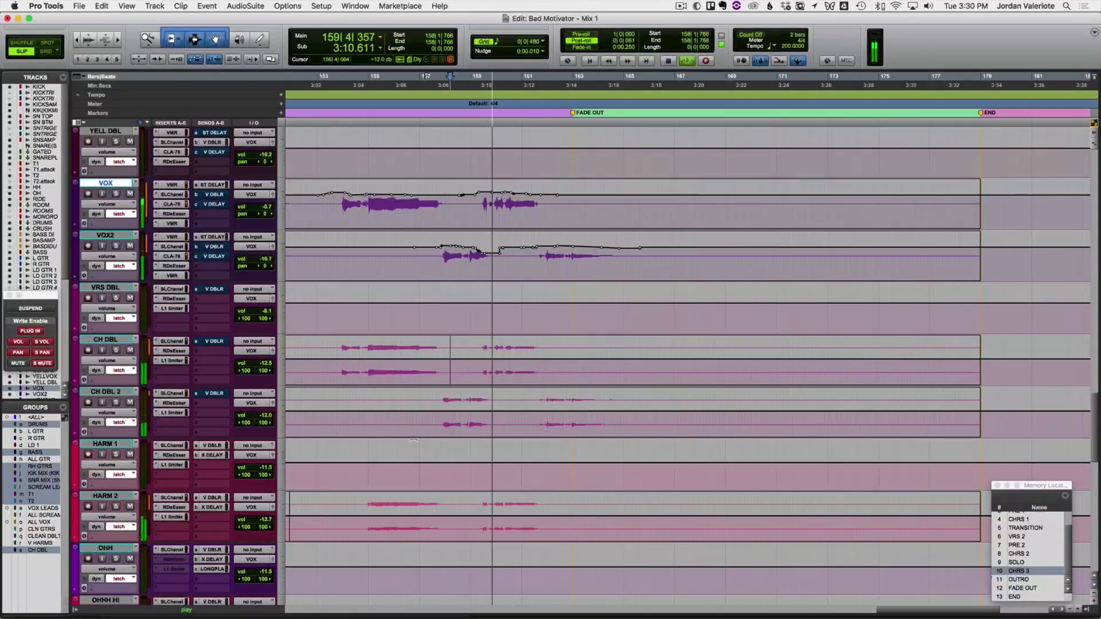
# Step: Write a volume ride on HARM 2 over its last OUTRO phrases into FADE OUT
pyautogui.press('space')
pyautogui.press('space')
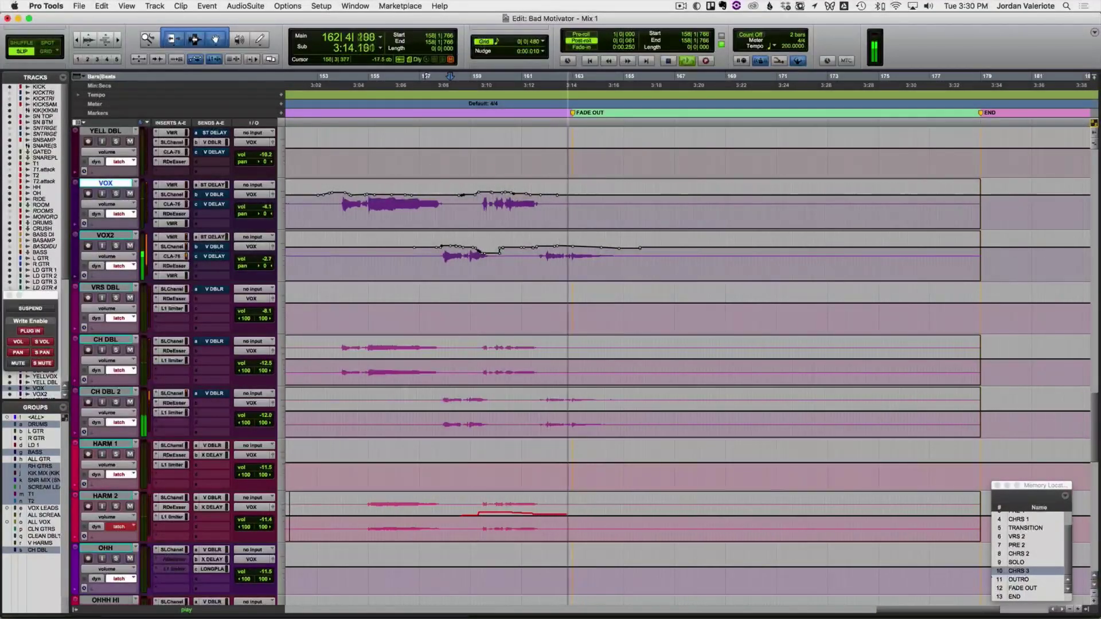
pyautogui.press('r')
pyautogui.press('r')
pyautogui.press('r')
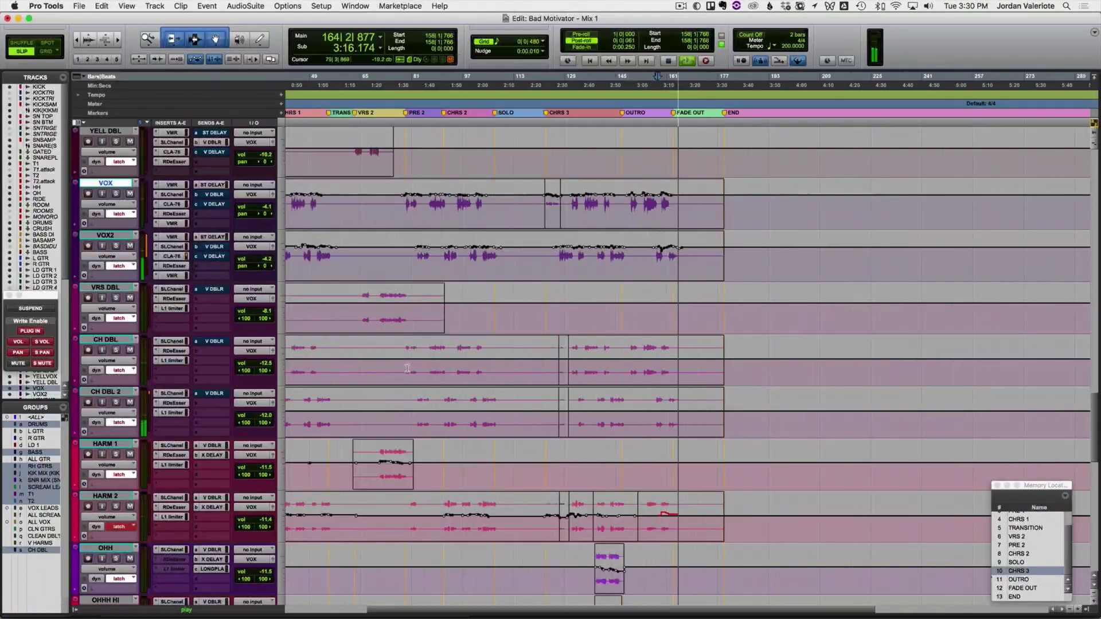
pyautogui.scroll(-2, 405, 369)
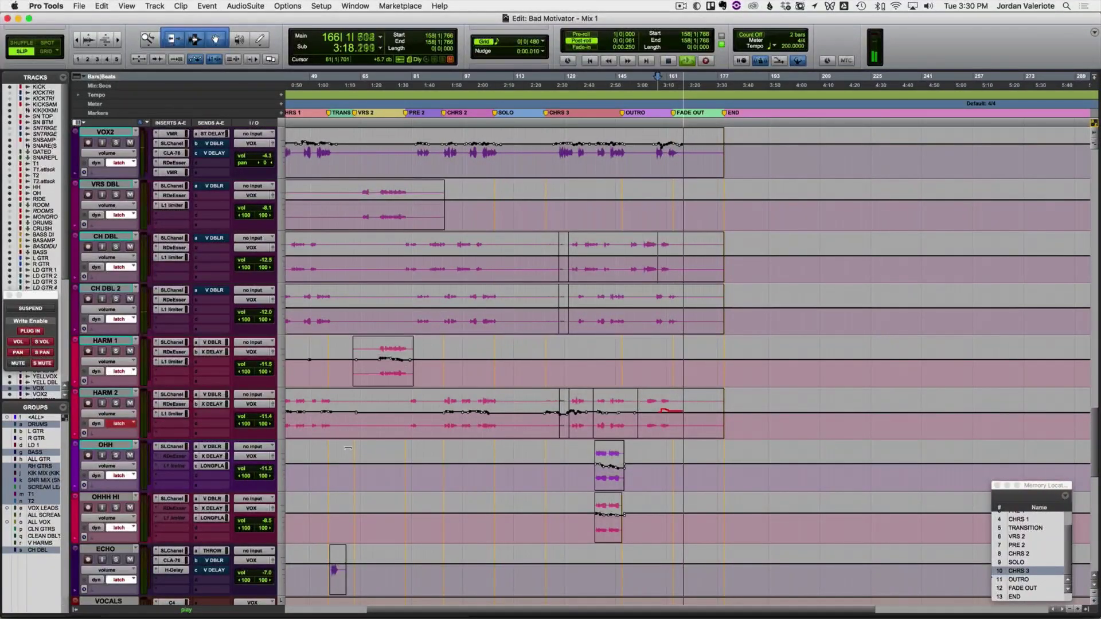
pyautogui.press('space')
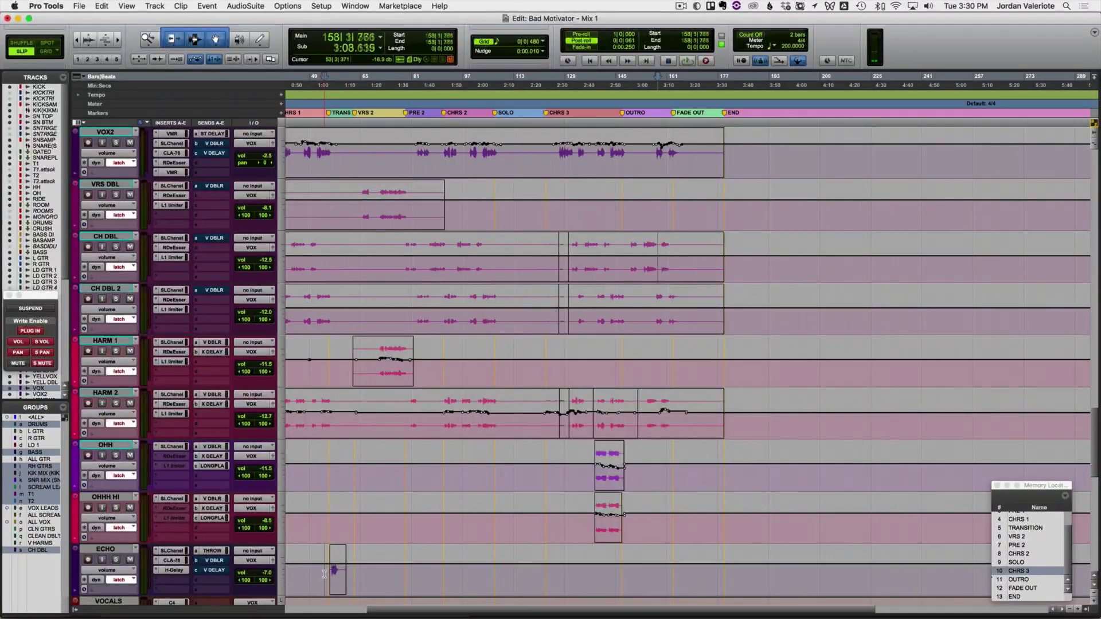
# Step: Write a volume ride on ECHO over its clip at TRANSITION
pyautogui.click(325, 574)
pyautogui.press('t')
pyautogui.press('t')
pyautogui.hscroll(5, 402, 568)
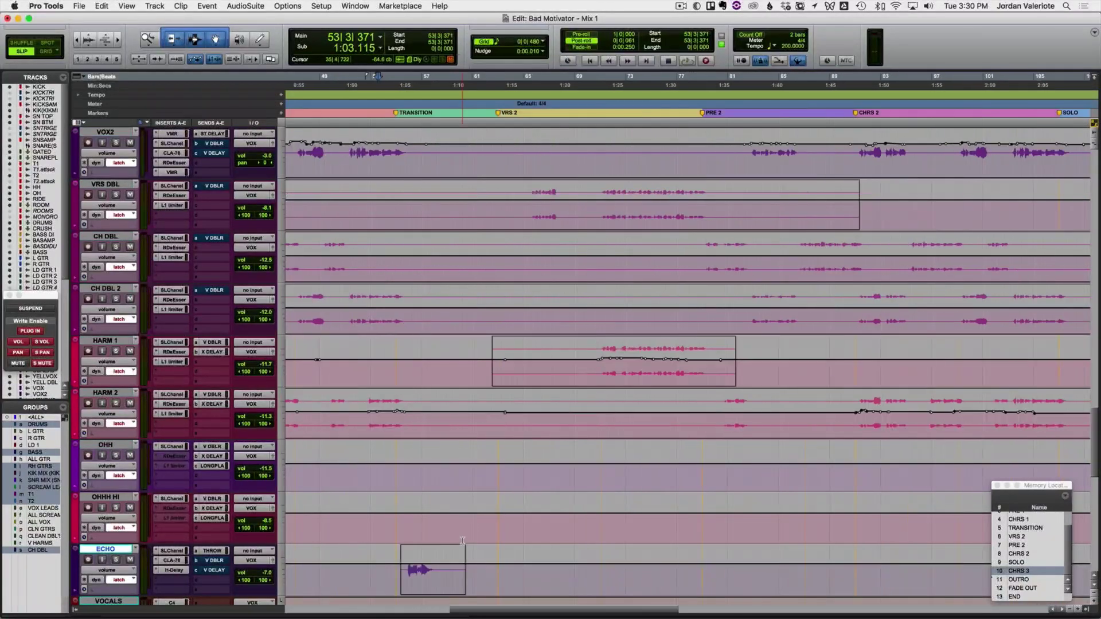
pyautogui.press('space')
pyautogui.click(425, 572)
pyautogui.press('t')
pyautogui.press('t')
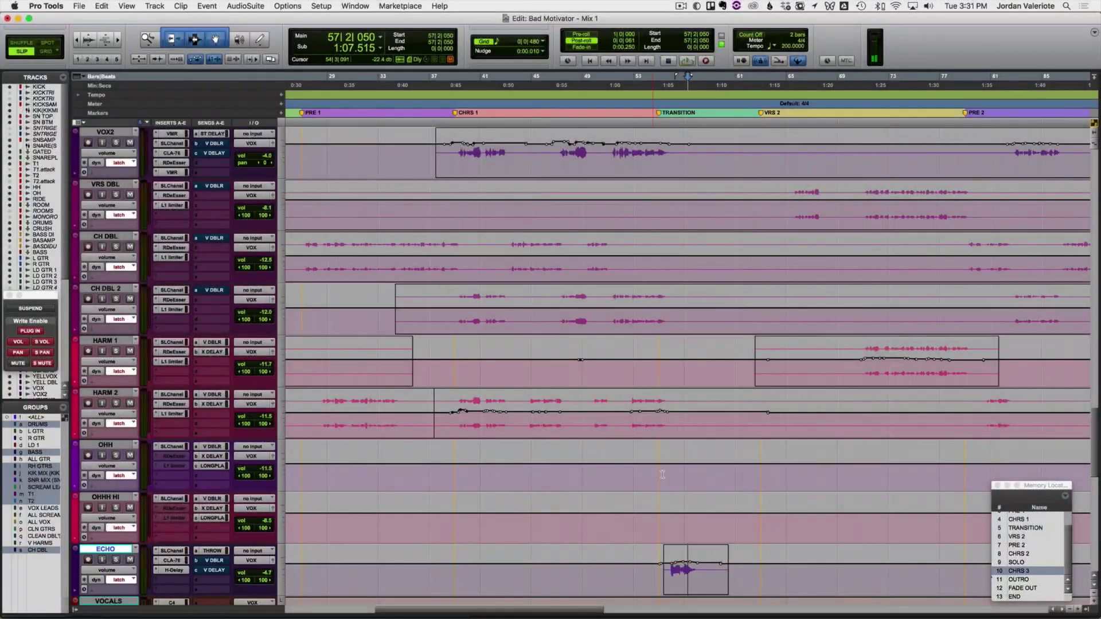
# Step: Locate the start of VOX2's first phrase at CHRS 1 and set all tracks' automation mode to read
pyautogui.scroll(3, 666, 474)
pyautogui.scroll(2, 665, 474)
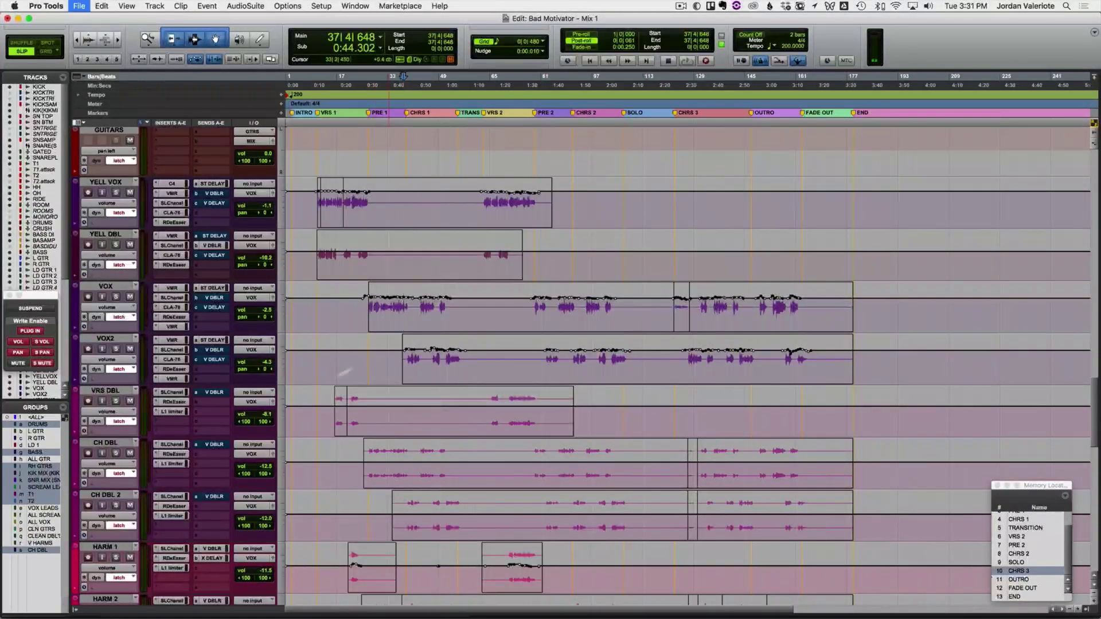
pyautogui.click(427, 316)
pyautogui.press('t')
pyautogui.press('t')
pyautogui.press('t')
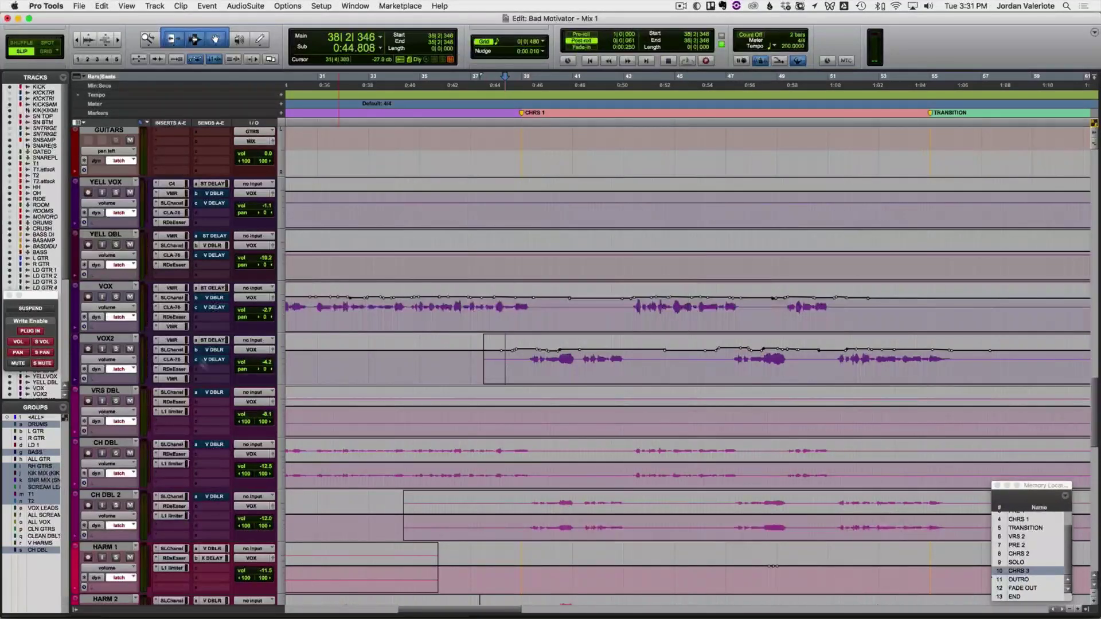
pyautogui.click(120, 370)
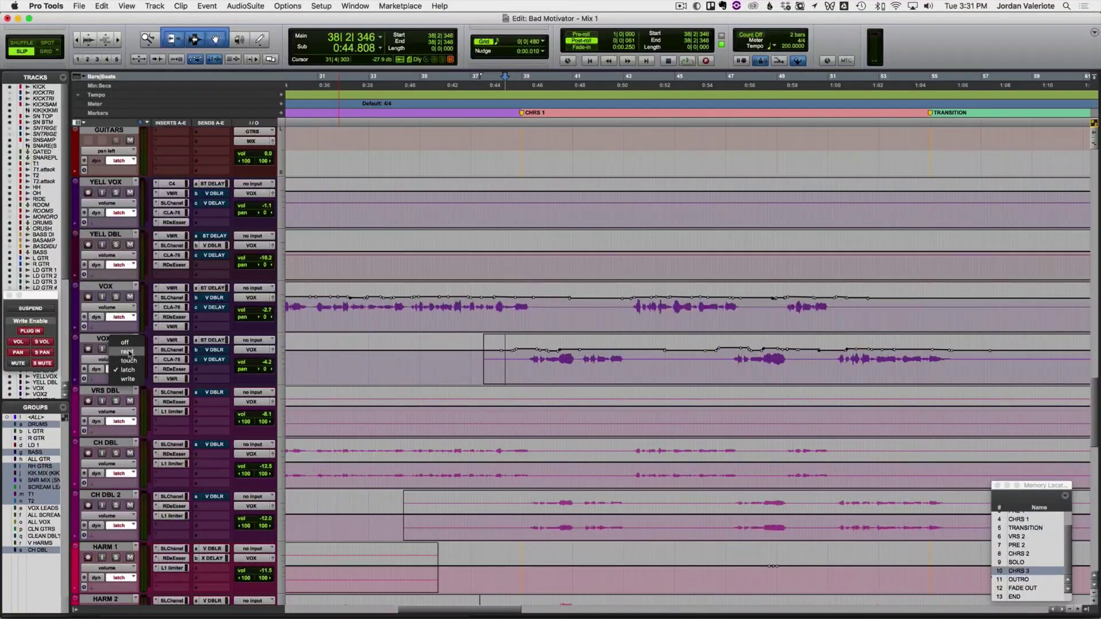
pyautogui.keyDown('alt'); pyautogui.click(127, 352); pyautogui.keyUp('alt')
# Step: Open VOX2's V DELAY send and adjust the low-pass filter in the V DELAY track's H-Delay
pyautogui.click(212, 360)
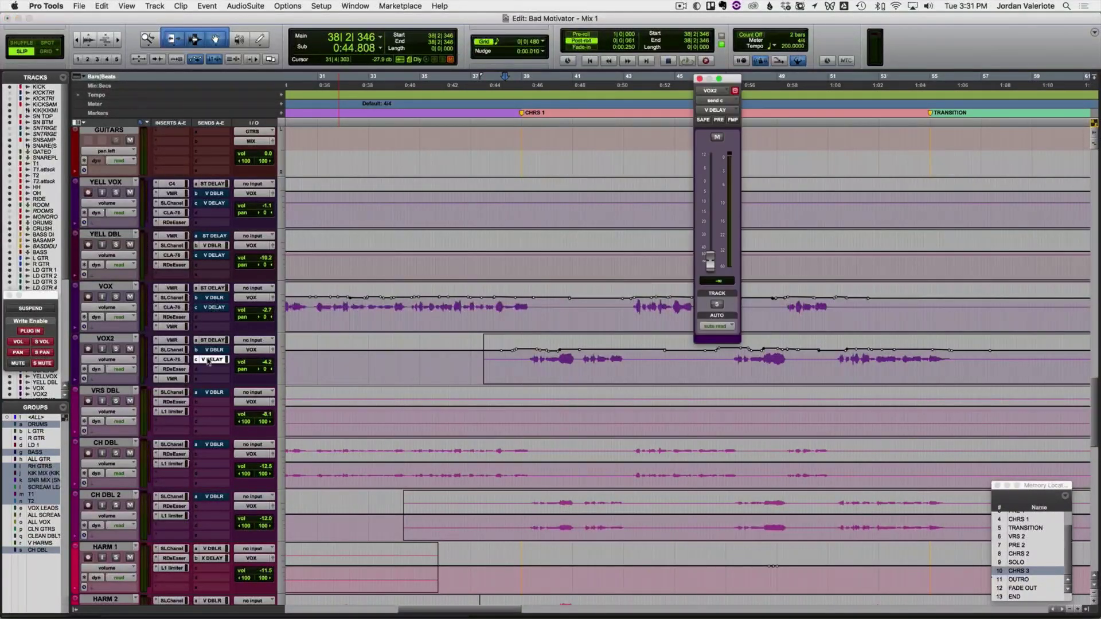
pyautogui.press('super+equal')
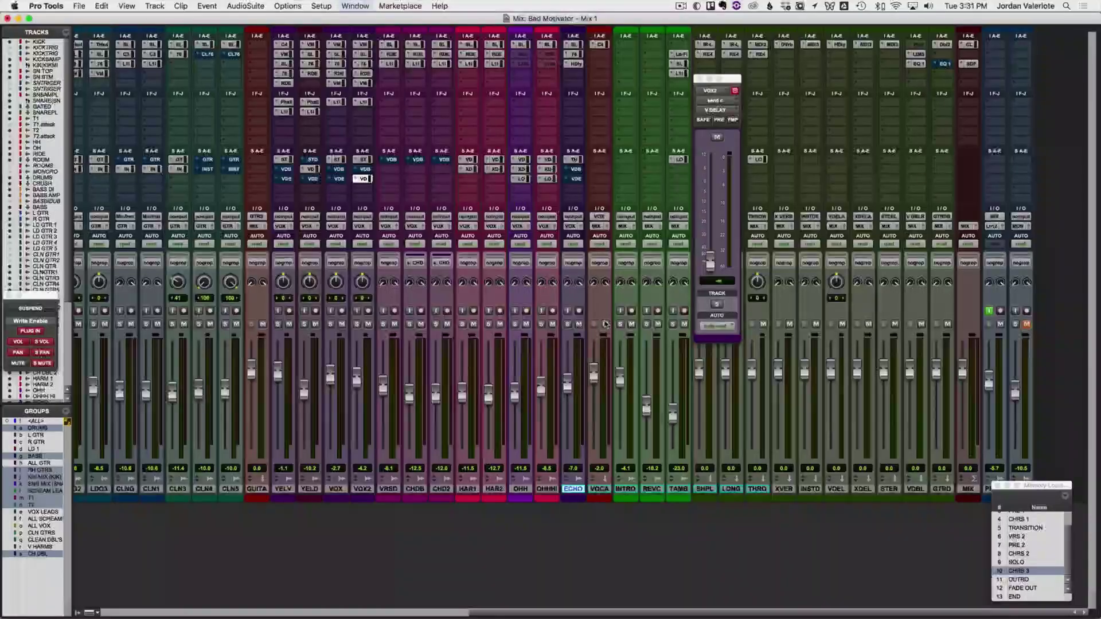
pyautogui.click(836, 489)
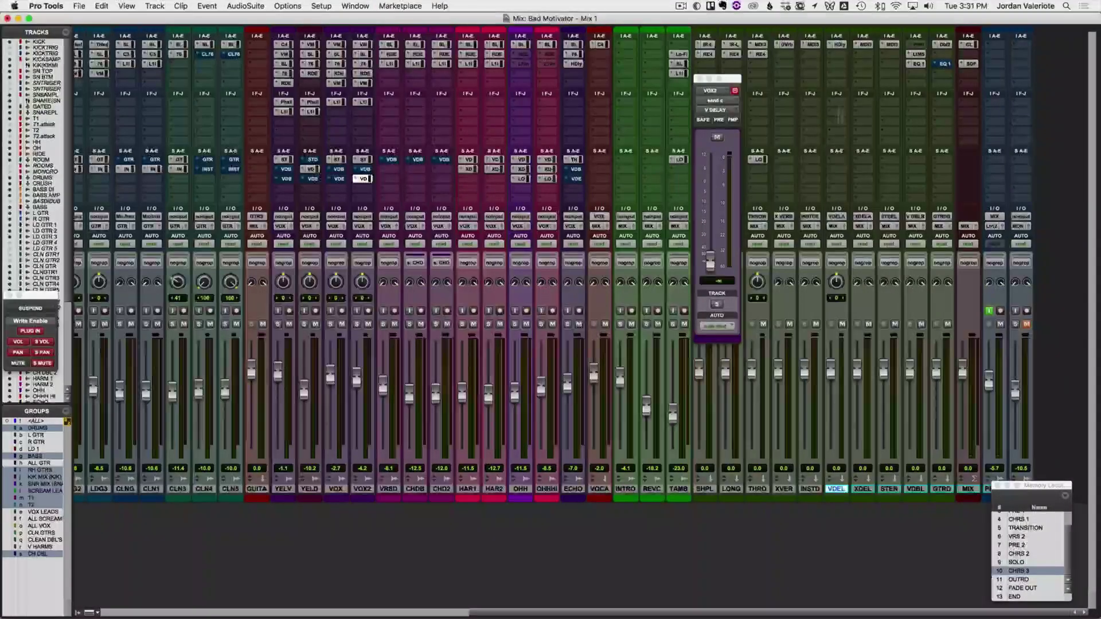
pyautogui.click(840, 45)
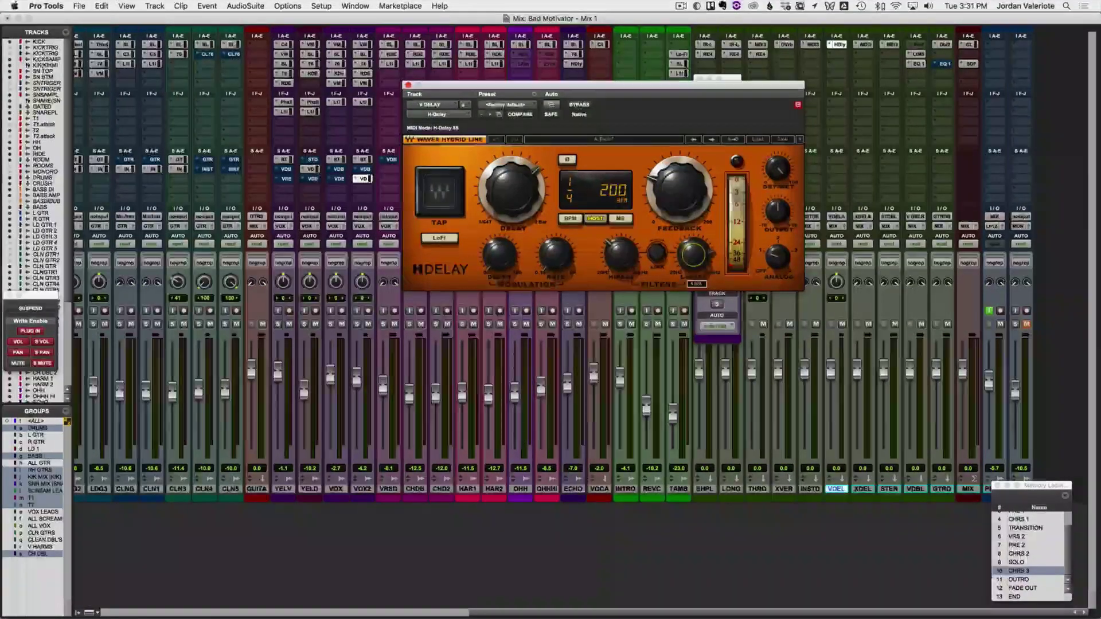
pyautogui.moveTo(693, 255); pyautogui.dragTo(693, 265)
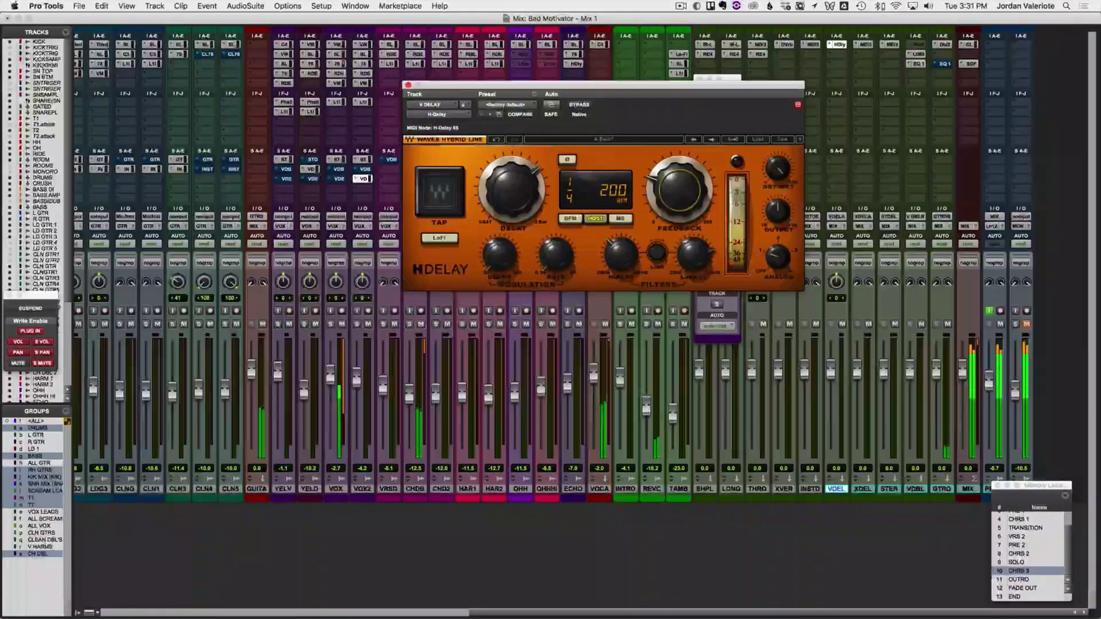
# Step: Set VOX2's V DELAY send to -17.7 with the track soloed, and compare the send muted and unmuted
pyautogui.click(357, 325)
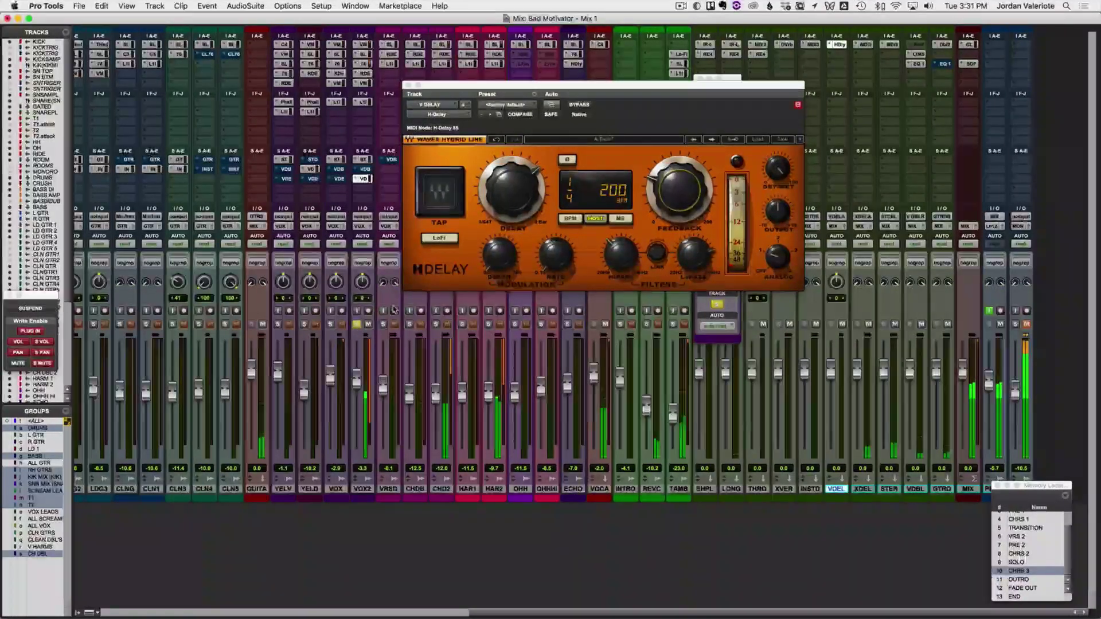
pyautogui.moveTo(490, 86); pyautogui.dragTo(334, 51)
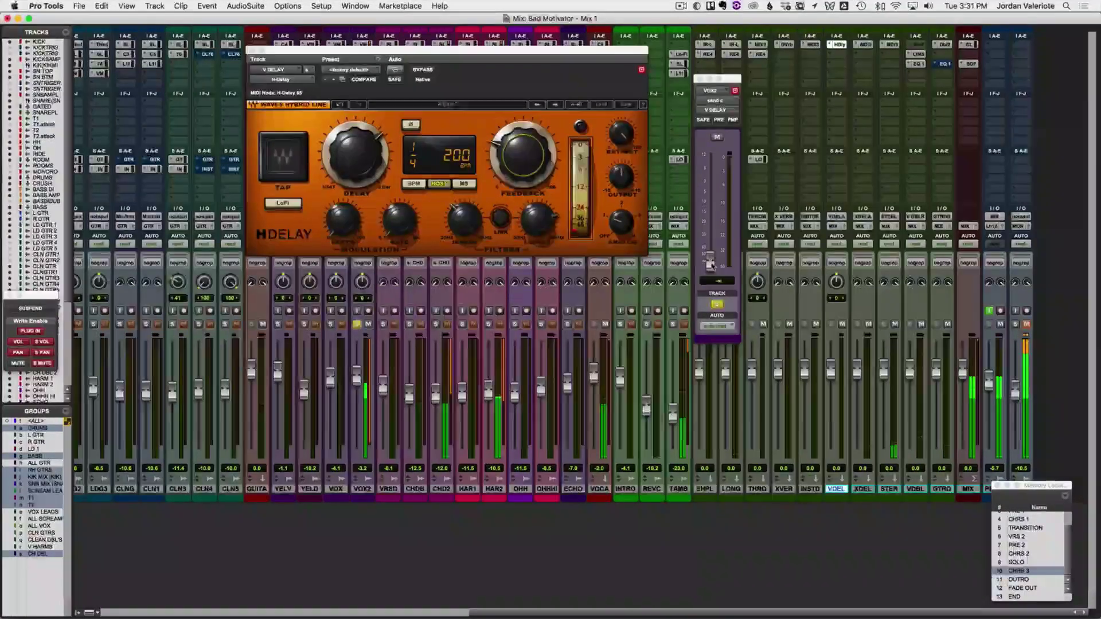
pyautogui.moveTo(710, 198); pyautogui.dragTo(710, 222)
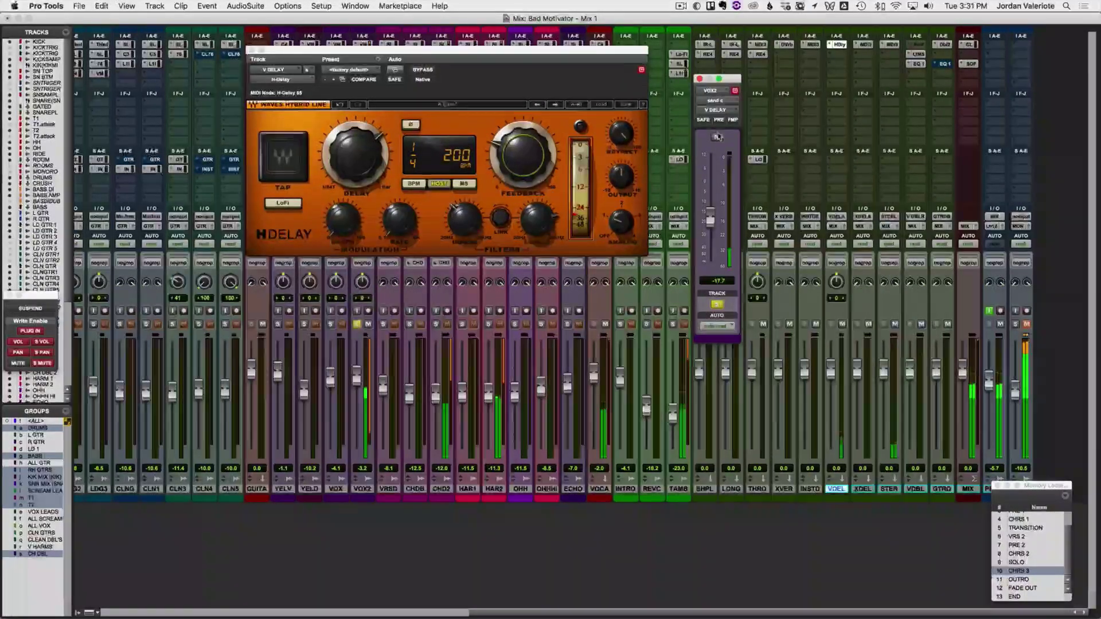
pyautogui.moveTo(540, 62); pyautogui.dragTo(527, 284)
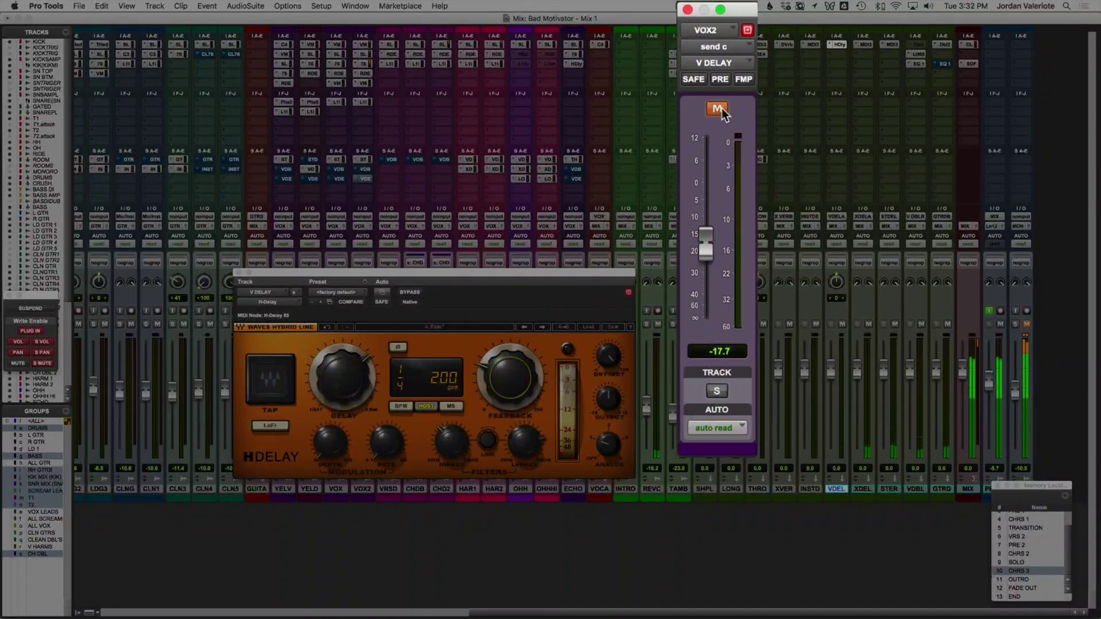
pyautogui.click(718, 109)
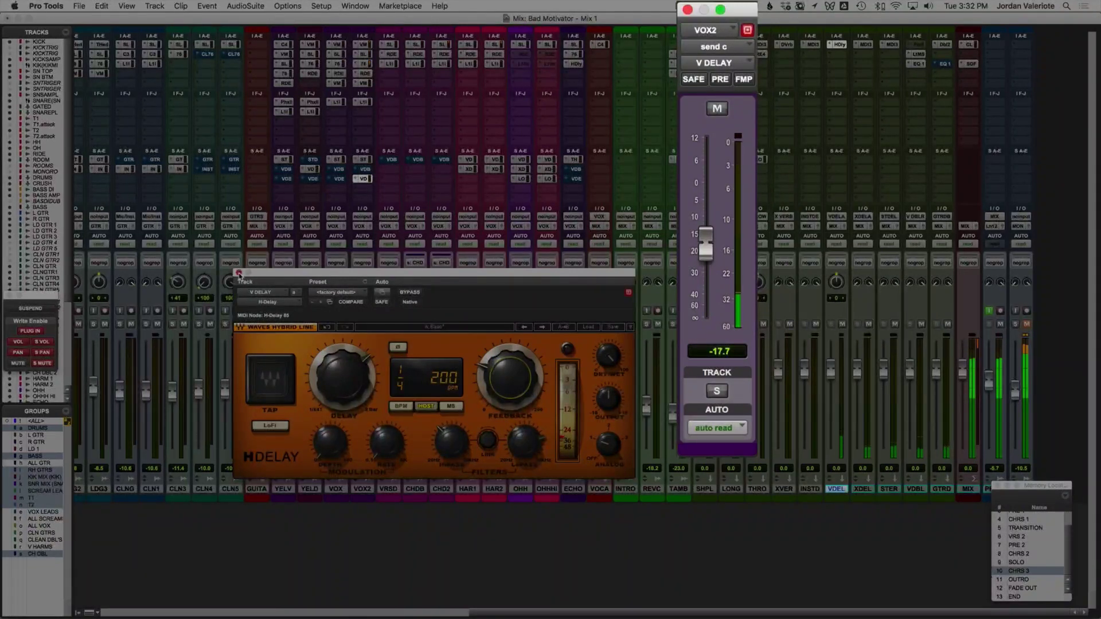
# Step: Close H-Delay, show VOX2's V DELAY send mute automation, and return to the Edit window with the send closed
pyautogui.click(239, 274)
pyautogui.click(363, 179)
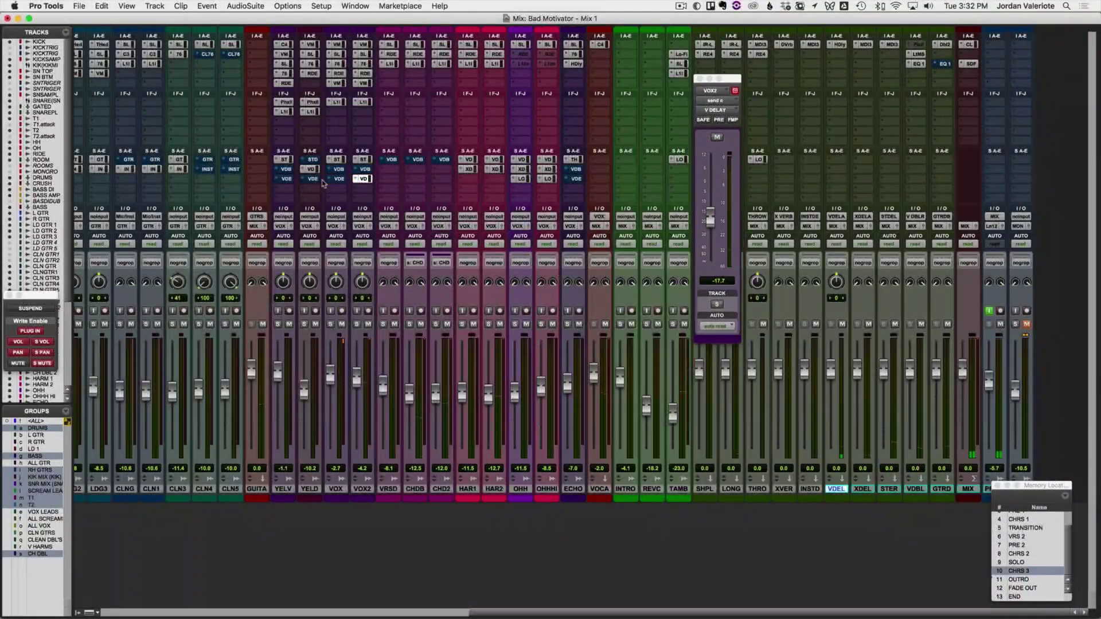
pyautogui.press('super+equal')
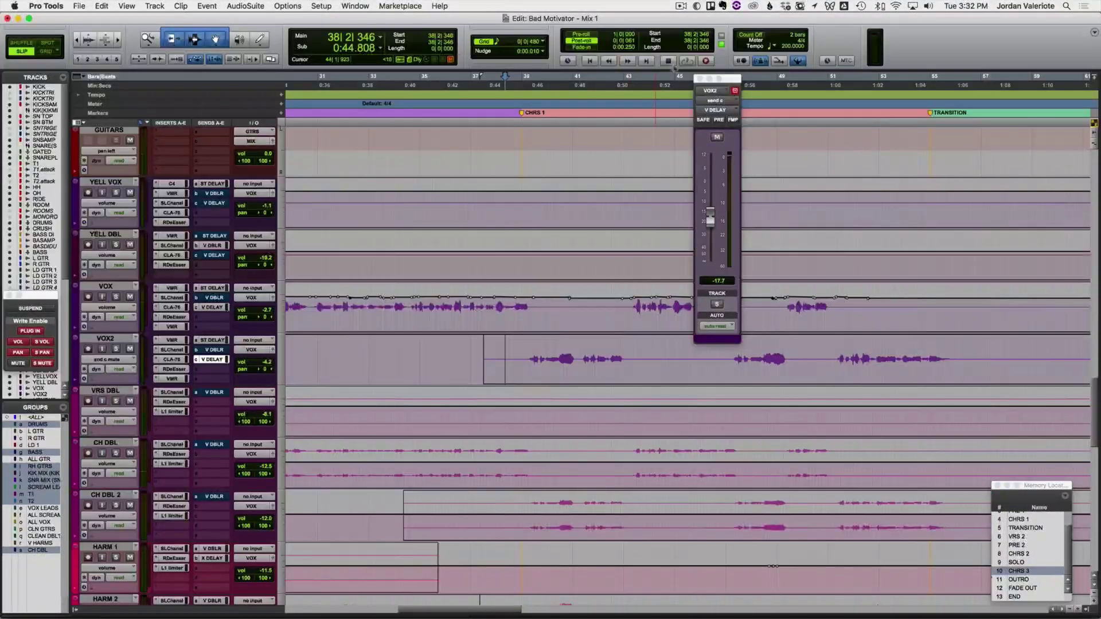
pyautogui.click(699, 78)
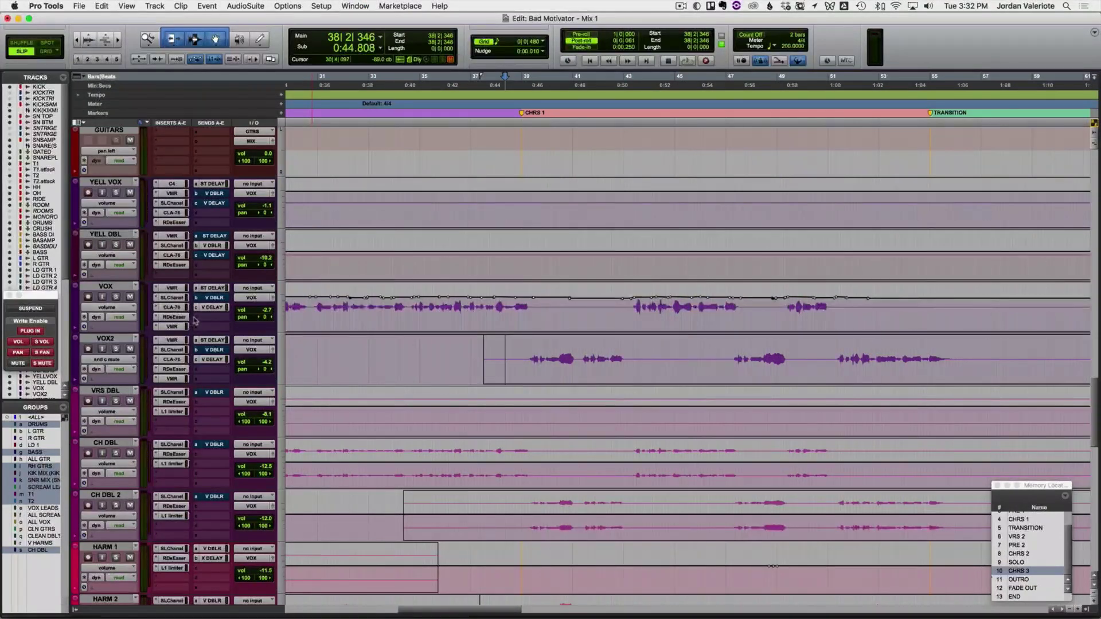
# Step: Display the V DELAY send mute automation on YELL VOX, YELL DBL and VOX as well
pyautogui.keyDown('shift'); pyautogui.click(648, 359); pyautogui.keyUp('shift')
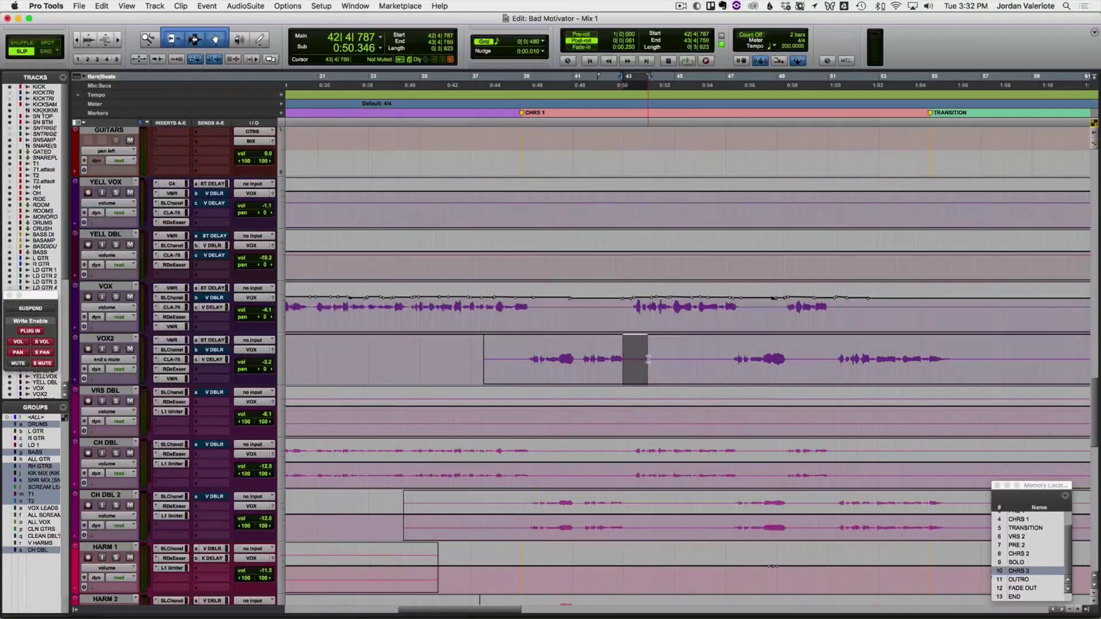
pyautogui.click(127, 308)
pyautogui.moveTo(144, 355)
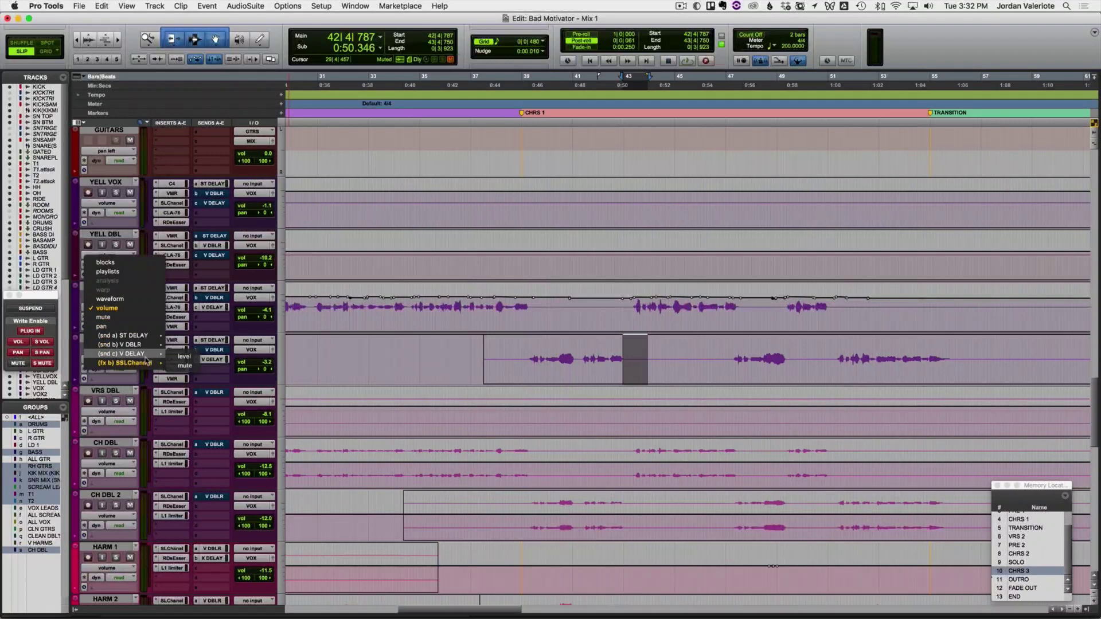
pyautogui.click(182, 366)
# Step: Unmute the V DELAY send across VOX2's CHRS 1 phrases and VOX's two CHRS 1 phrases during playback
pyautogui.click(511, 359)
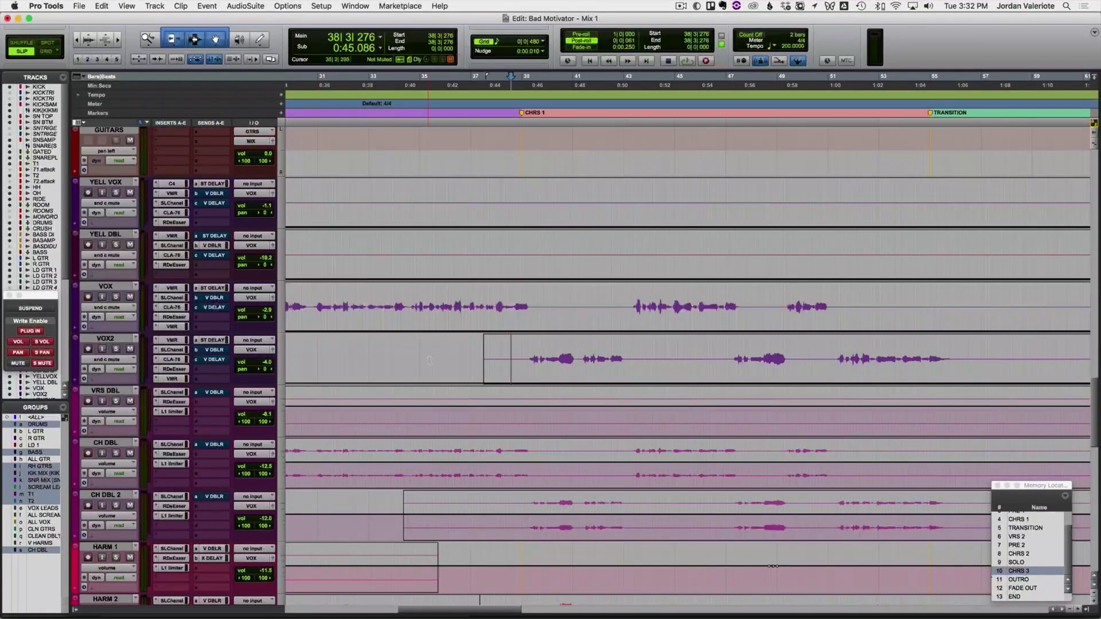
pyautogui.moveTo(499, 369); pyautogui.dragTo(1024, 347)
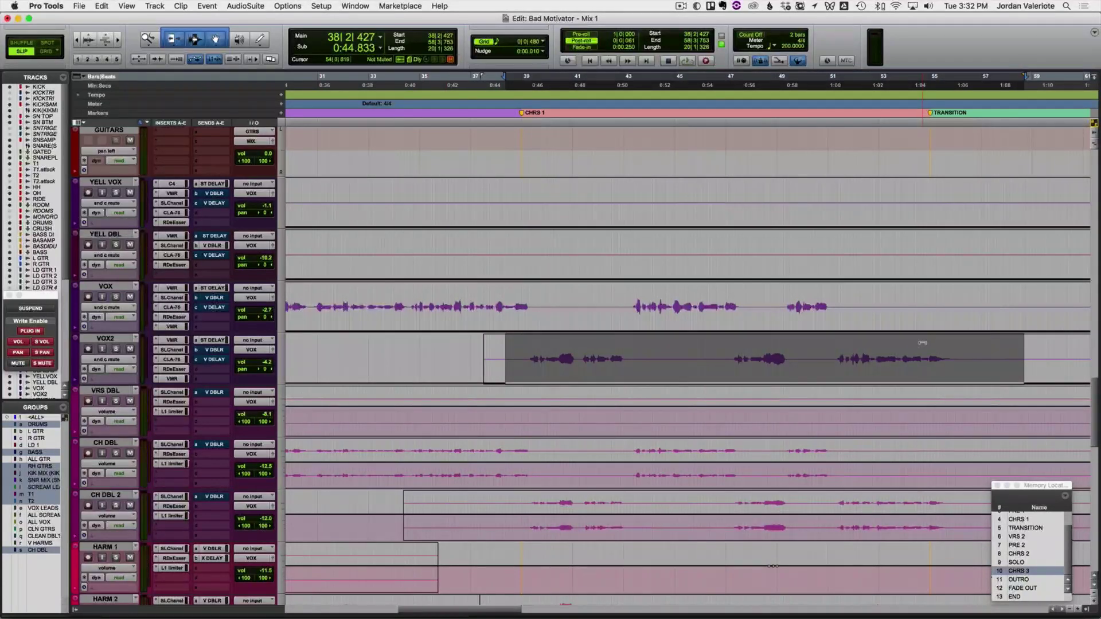
pyautogui.click(607, 307)
pyautogui.press('space')
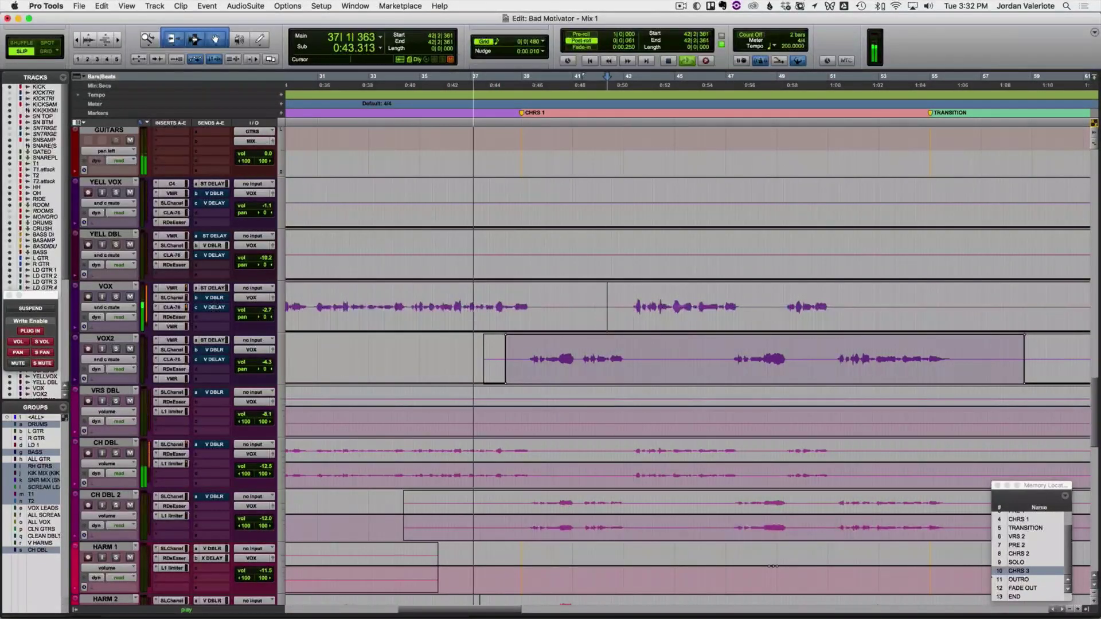
pyautogui.moveTo(607, 307); pyautogui.dragTo(851, 293)
pyautogui.moveTo(804, 251); pyautogui.dragTo(804, 253)
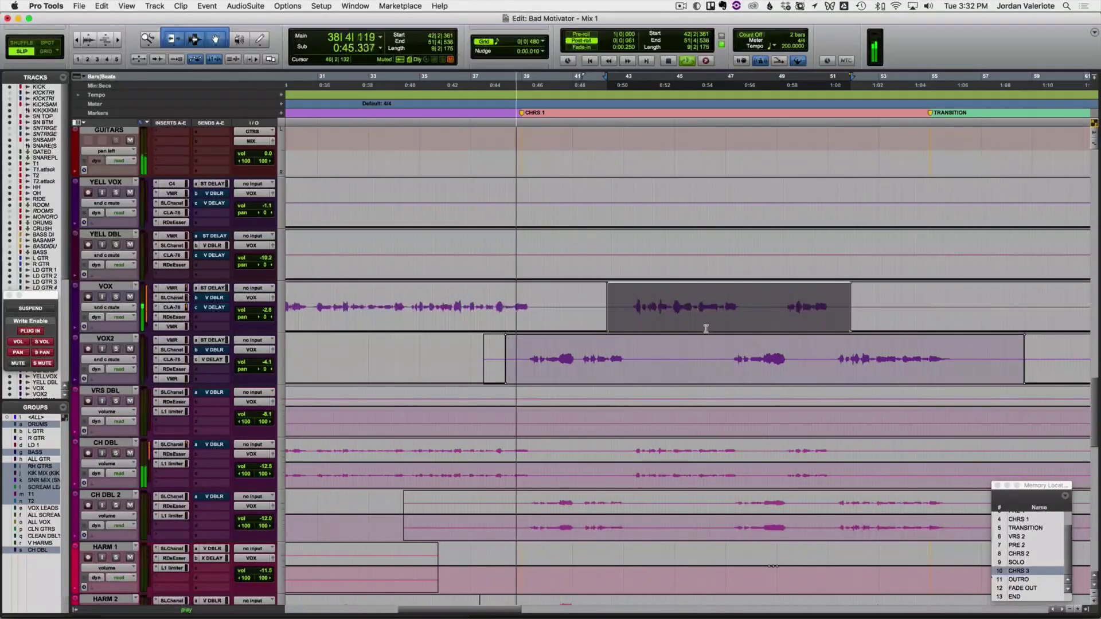
pyautogui.click(661, 353)
# Step: Unmute the V DELAY send across VOX2's CHRS 2 phrases and VOX's two CHRS 2 phrases
pyautogui.hscroll(3, 625, 356)
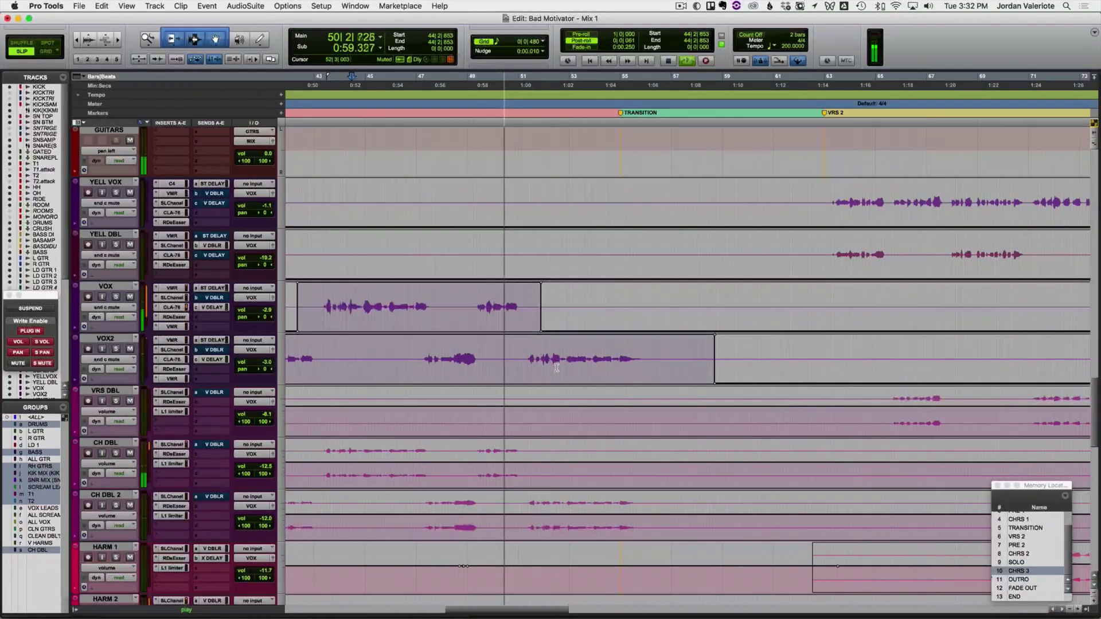
pyautogui.hscroll(10, 566, 370)
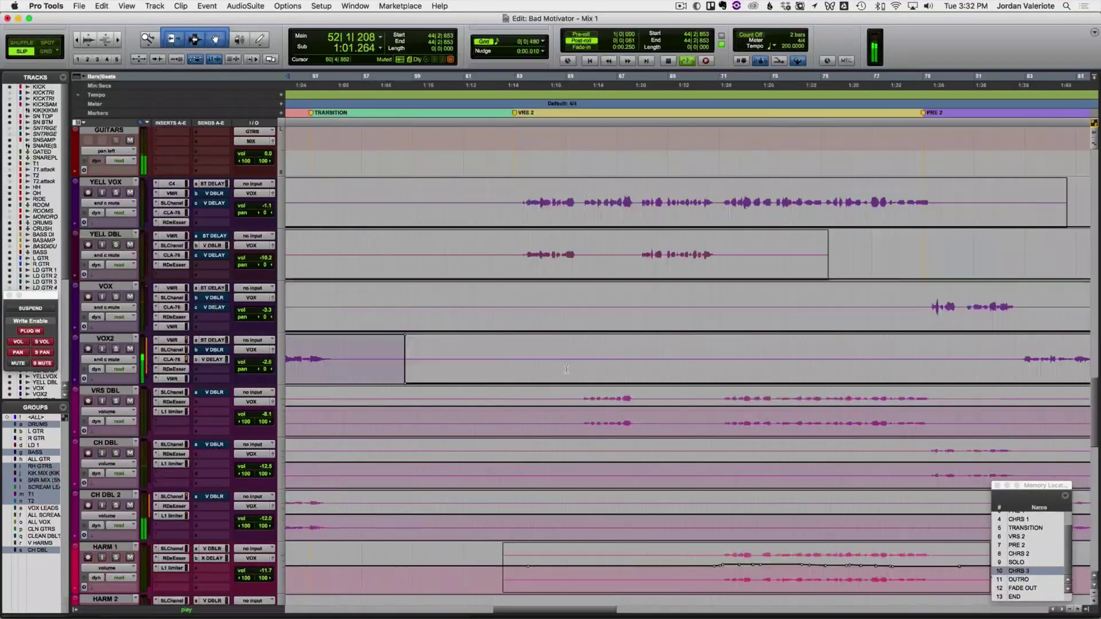
pyautogui.hscroll(3, 585, 360)
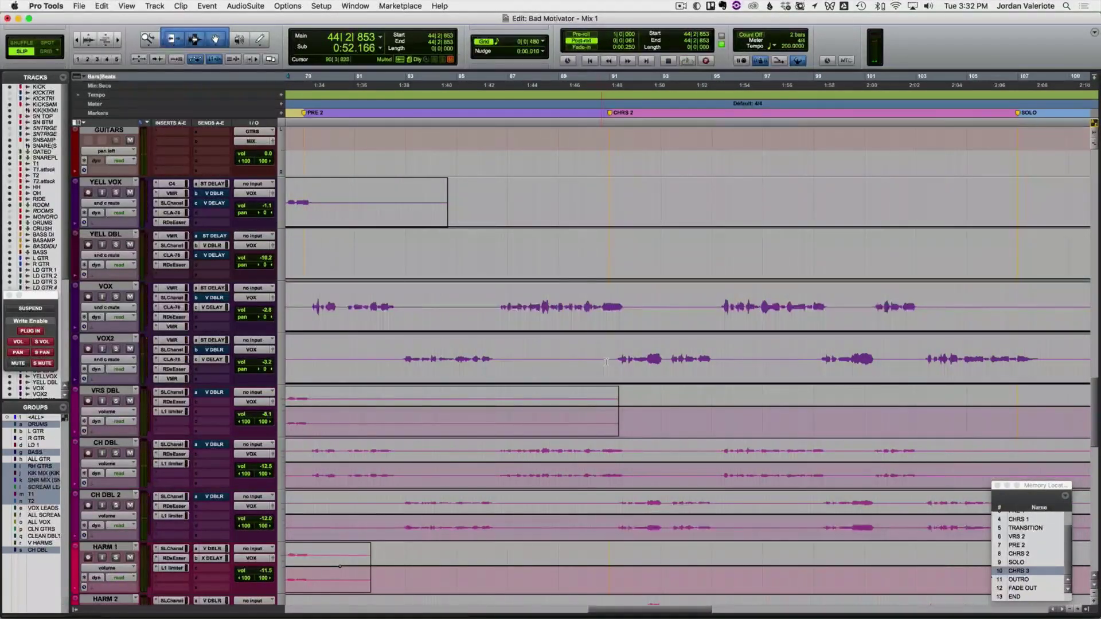
pyautogui.hscroll(5, 674, 372)
pyautogui.keyDown('shift'); pyautogui.click(756, 355); pyautogui.keyUp('shift')
pyautogui.click(684, 351)
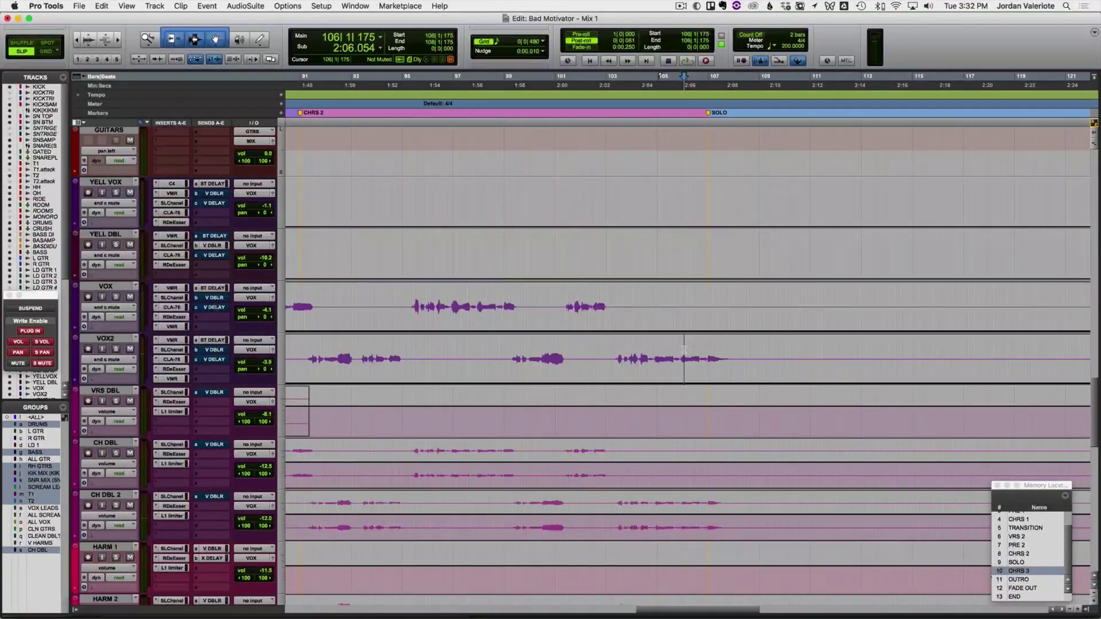
pyautogui.press('r')
pyautogui.moveTo(722, 351); pyautogui.dragTo(493, 351)
pyautogui.moveTo(510, 343); pyautogui.dragTo(510, 335)
pyautogui.moveTo(535, 297); pyautogui.dragTo(635, 285)
# Step: Unmute the V DELAY send over VOX's quiet opening phrases in CHRS 3 and audition them with VOX soloed
pyautogui.hscroll(4, 693, 309)
pyautogui.moveTo(695, 307); pyautogui.dragTo(738, 281)
pyautogui.click(698, 313)
pyautogui.press('t')
pyautogui.press('t')
pyautogui.press('space')
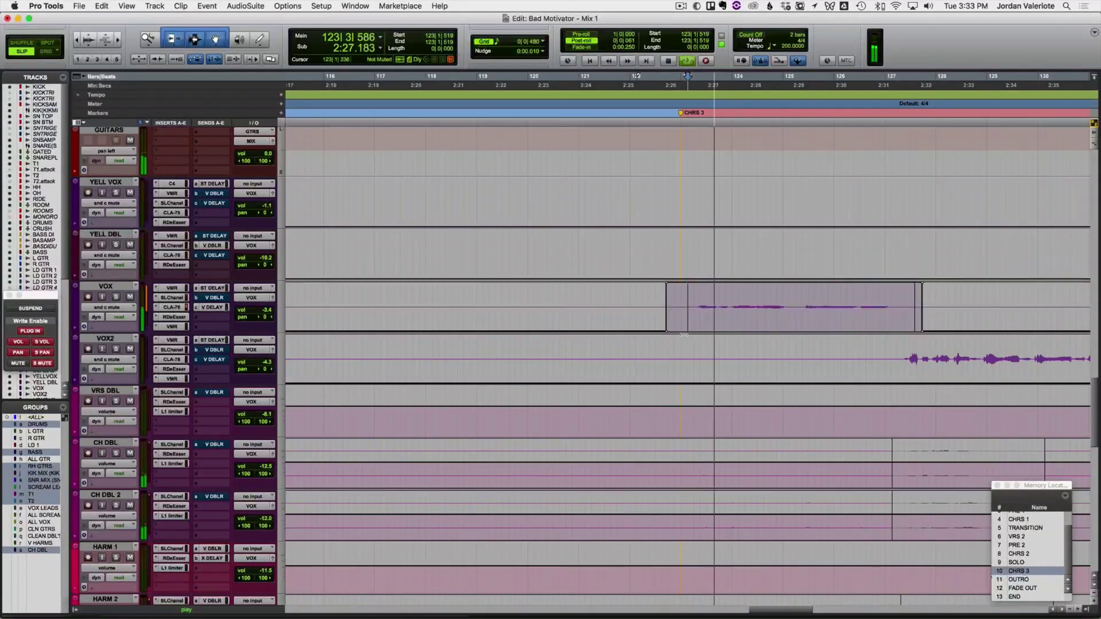
pyautogui.hscroll(4, 590, 321)
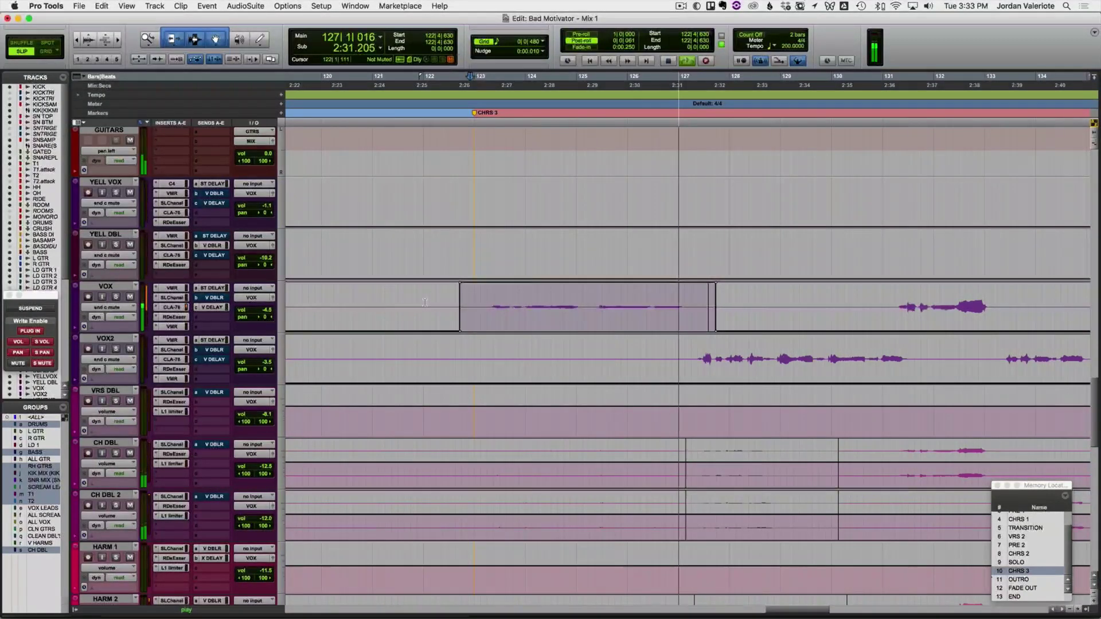
pyautogui.press('space')
pyautogui.click(116, 296)
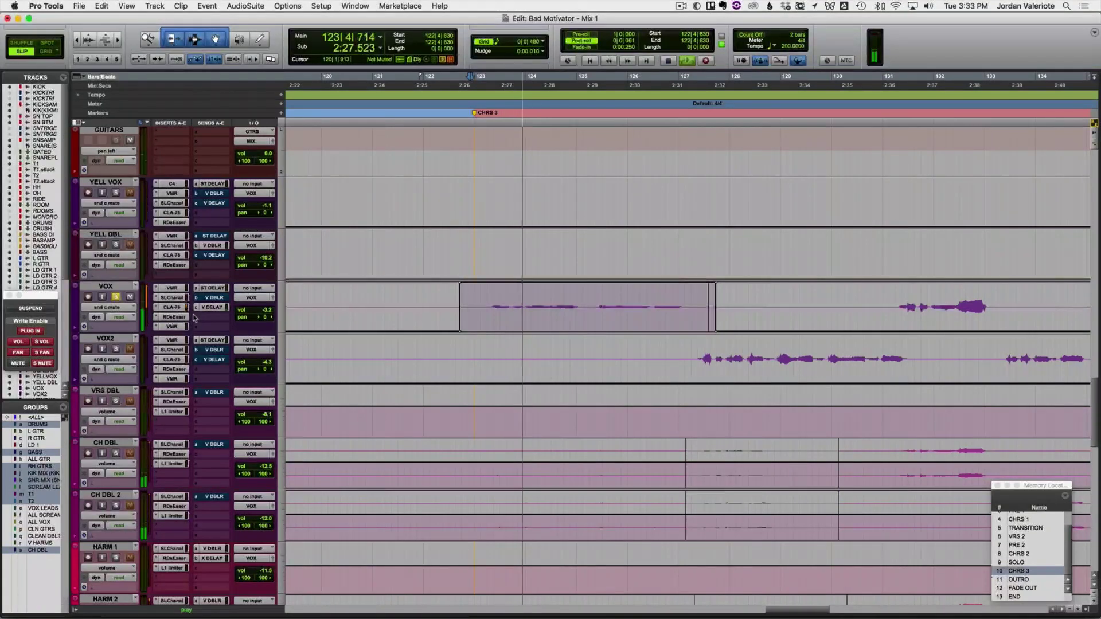
# Step: Unsolo VOX, unmute the V DELAY send over VOX2's first CHRS 3 phrase from bar 127 to 131, and audition it
pyautogui.click(120, 297)
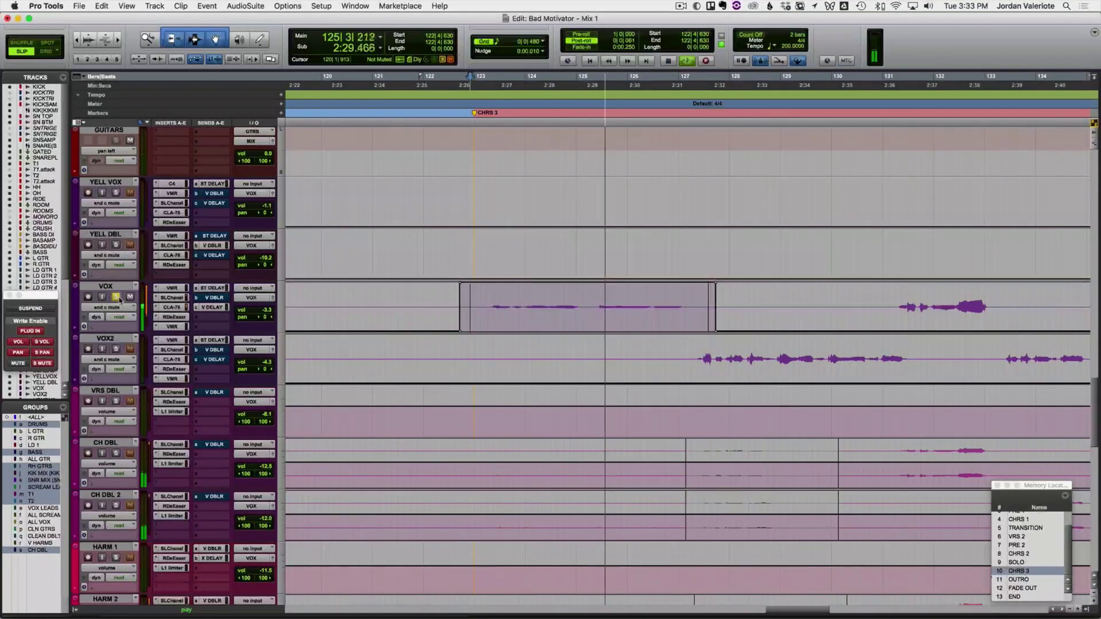
pyautogui.press('space')
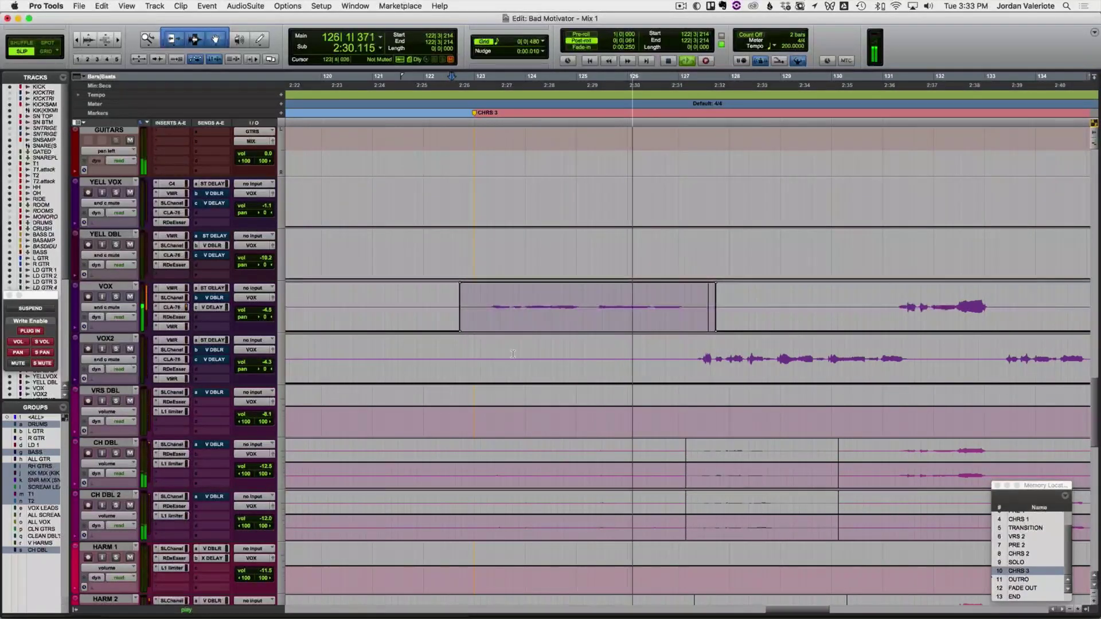
pyautogui.hscroll(4, 506, 353)
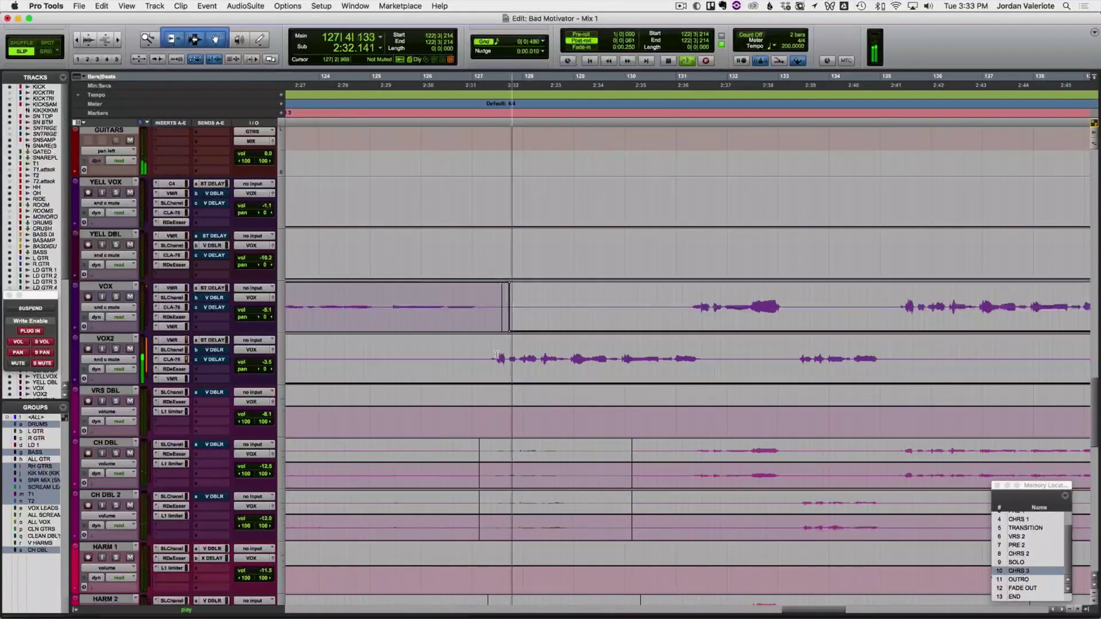
pyautogui.hscroll(2, 468, 352)
pyautogui.moveTo(370, 358); pyautogui.dragTo(465, 363)
pyautogui.moveTo(544, 370); pyautogui.dragTo(597, 363)
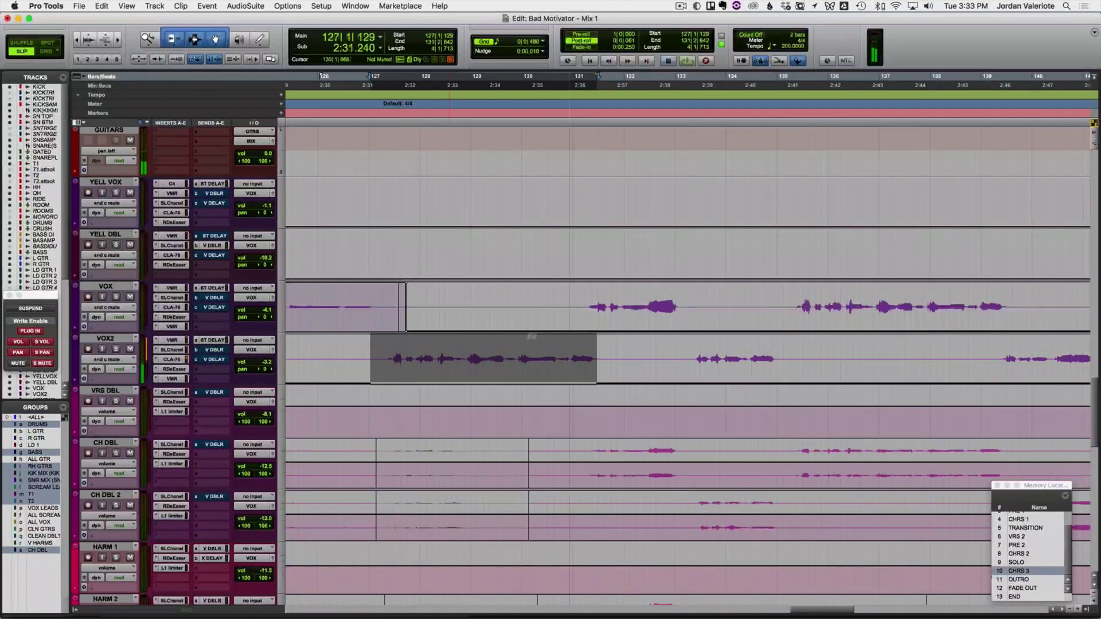
pyautogui.press('b')
pyautogui.click(360, 358)
pyautogui.press('space')
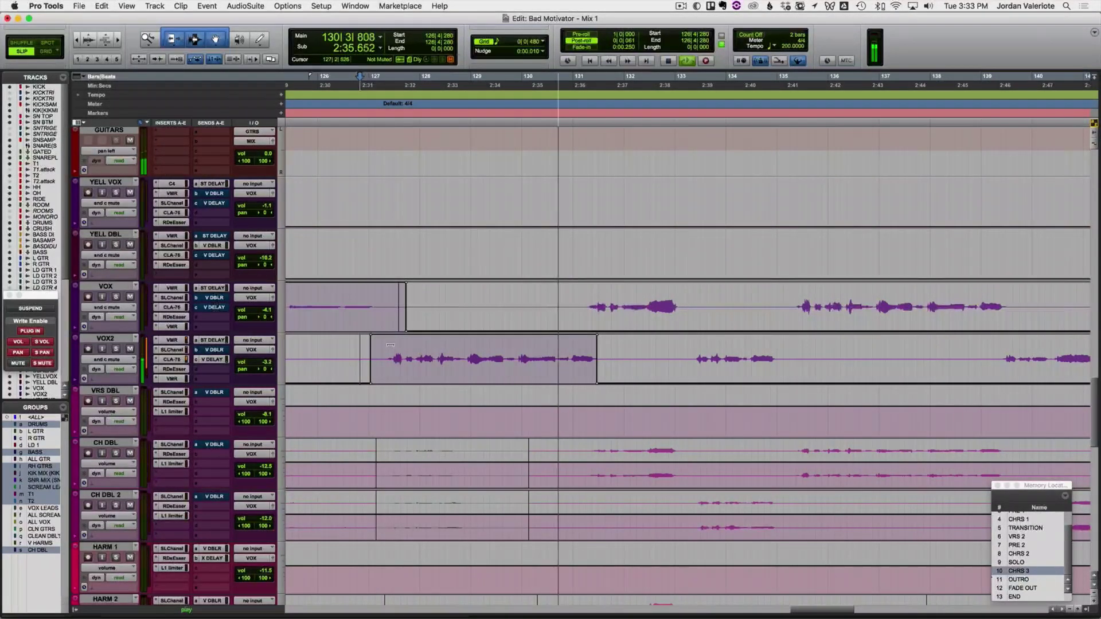
pyautogui.press('space')
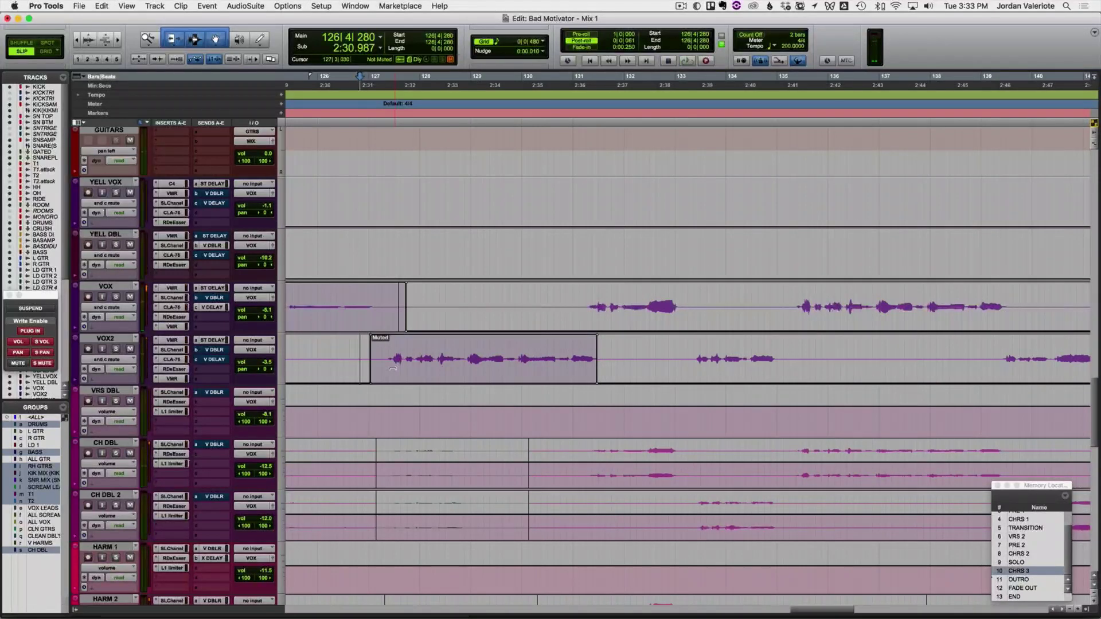
pyautogui.press('space')
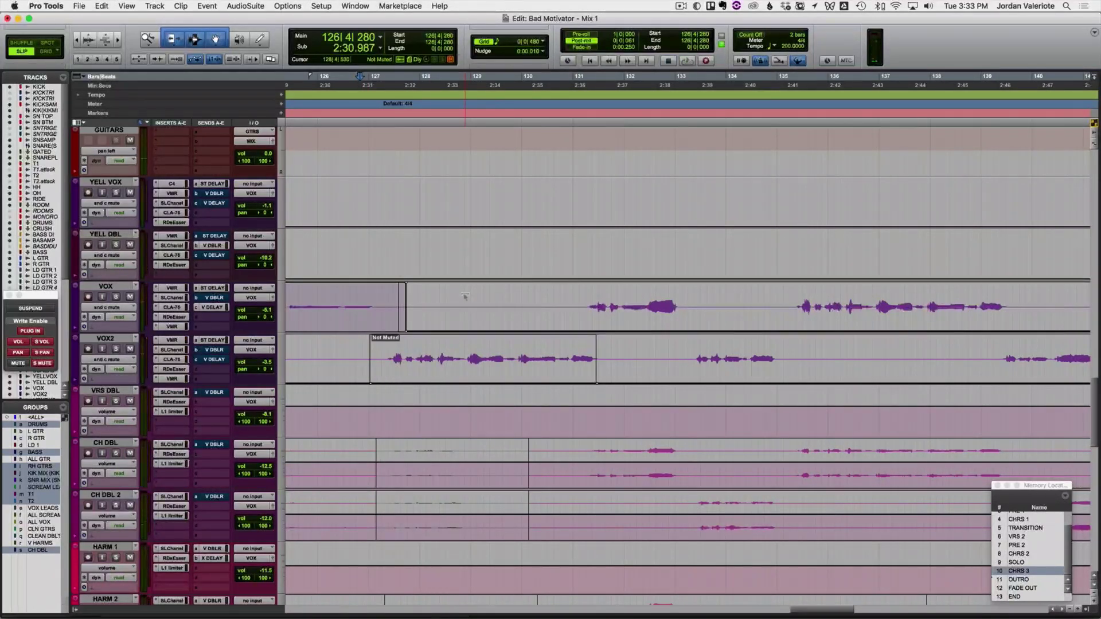
# Step: Ride VOX2's V DELAY send level down to about -21.0 dB in latch mode over its first CHRS 3 phrase, and redisplay the send mute
pyautogui.press('space')
pyautogui.click(214, 359)
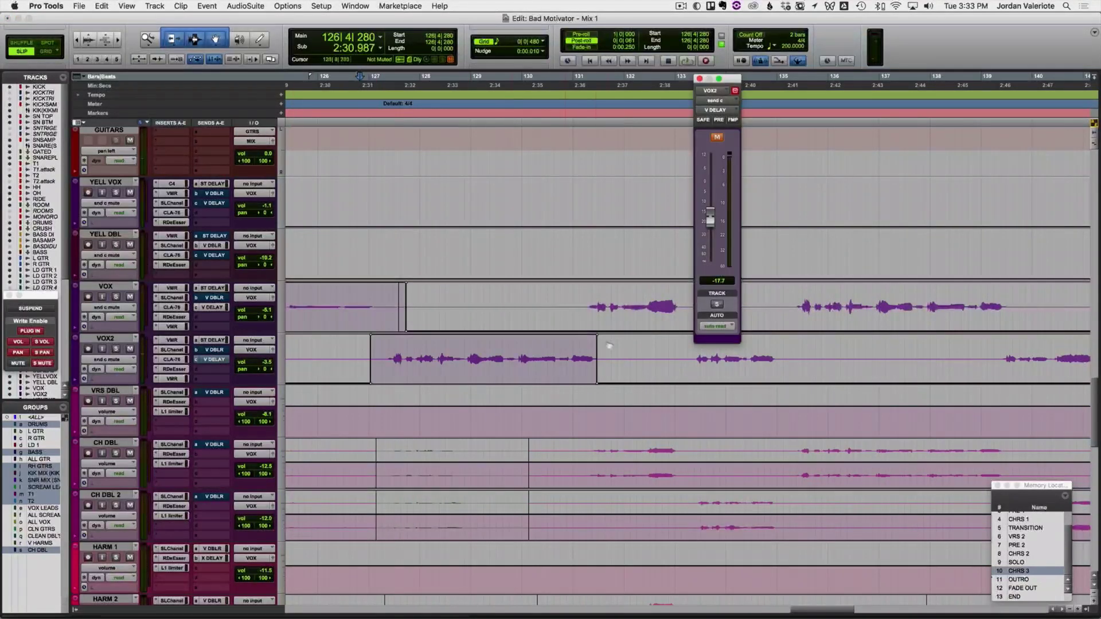
pyautogui.keyDown('ctrl'); pyautogui.keyDown('super'); pyautogui.click(712, 220); pyautogui.keyUp('super'); pyautogui.keyUp('ctrl')
pyautogui.press('KP_1')
pyautogui.press('space')
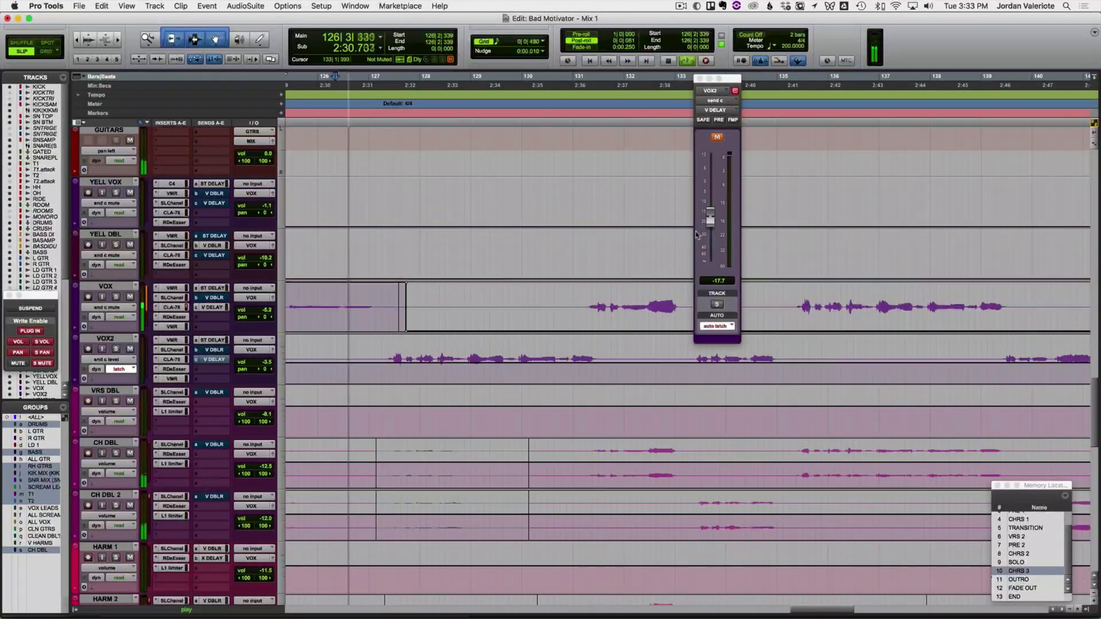
pyautogui.moveTo(712, 221); pyautogui.dragTo(713, 227)
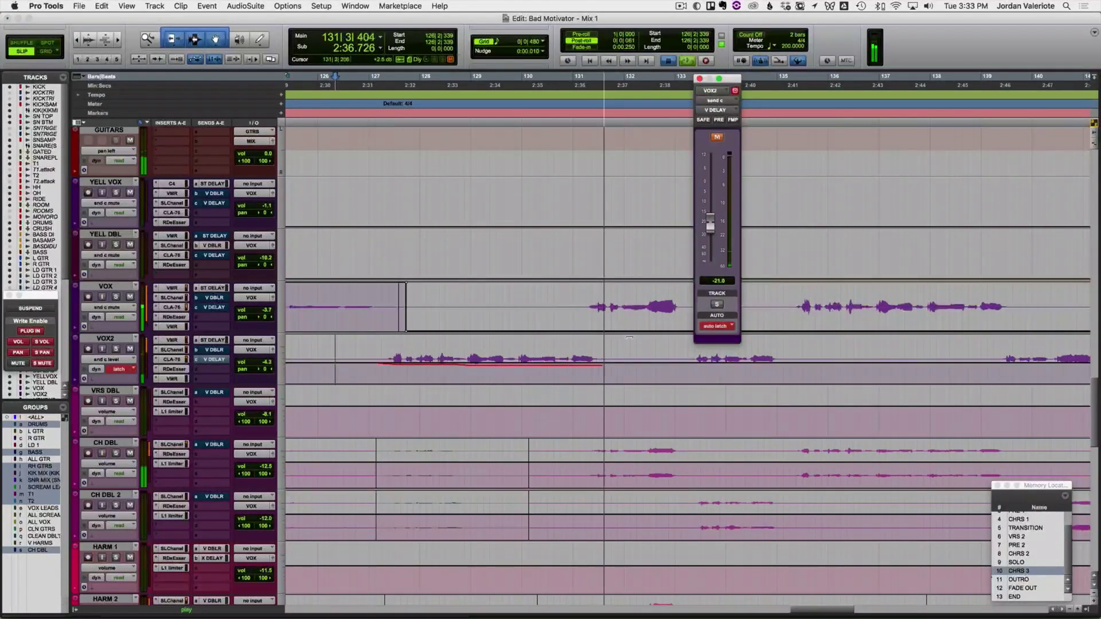
pyautogui.press('space')
pyautogui.keyDown('ctrl'); pyautogui.keyDown('super'); pyautogui.click(717, 138); pyautogui.keyUp('super'); pyautogui.keyUp('ctrl')
pyautogui.press('super+w')
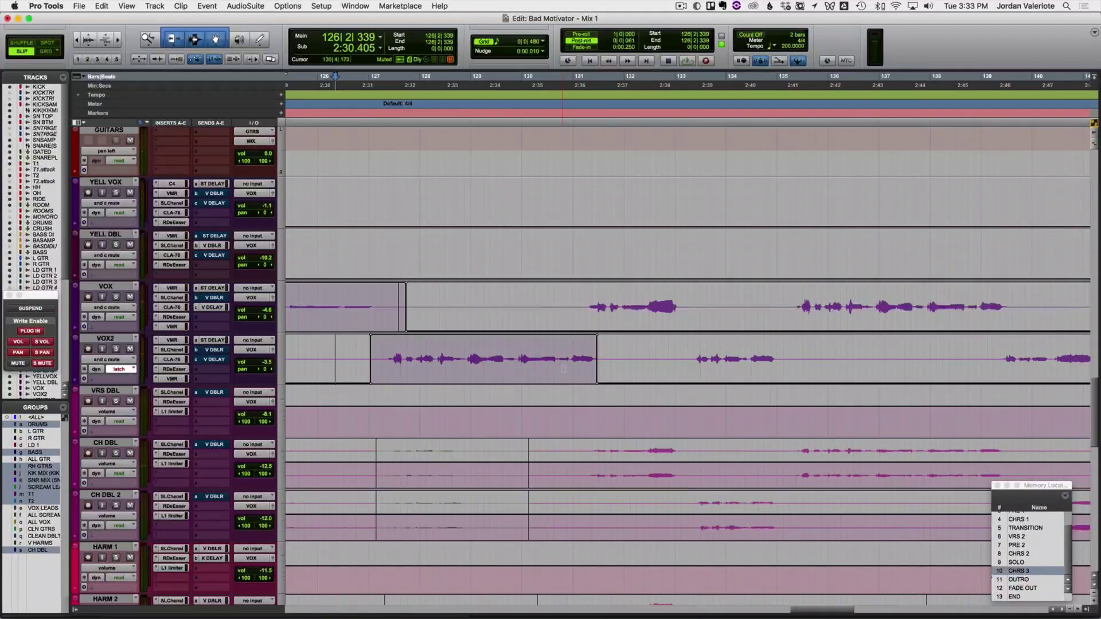
# Step: Keep the V DELAY send unmuted on VOX2 through the end and on VOX from bar 131 past the OUTRO phrases, and audition
pyautogui.click(597, 340)
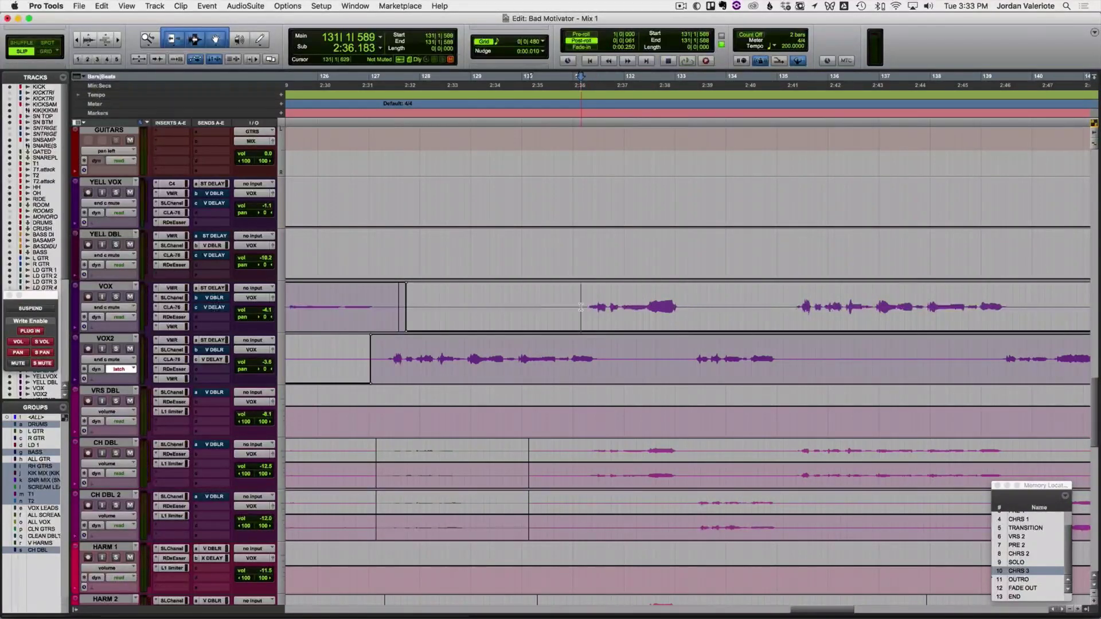
pyautogui.press('r')
pyautogui.press('r')
pyautogui.press('r')
pyautogui.keyDown('shift'); pyautogui.click(888, 305); pyautogui.keyUp('shift')
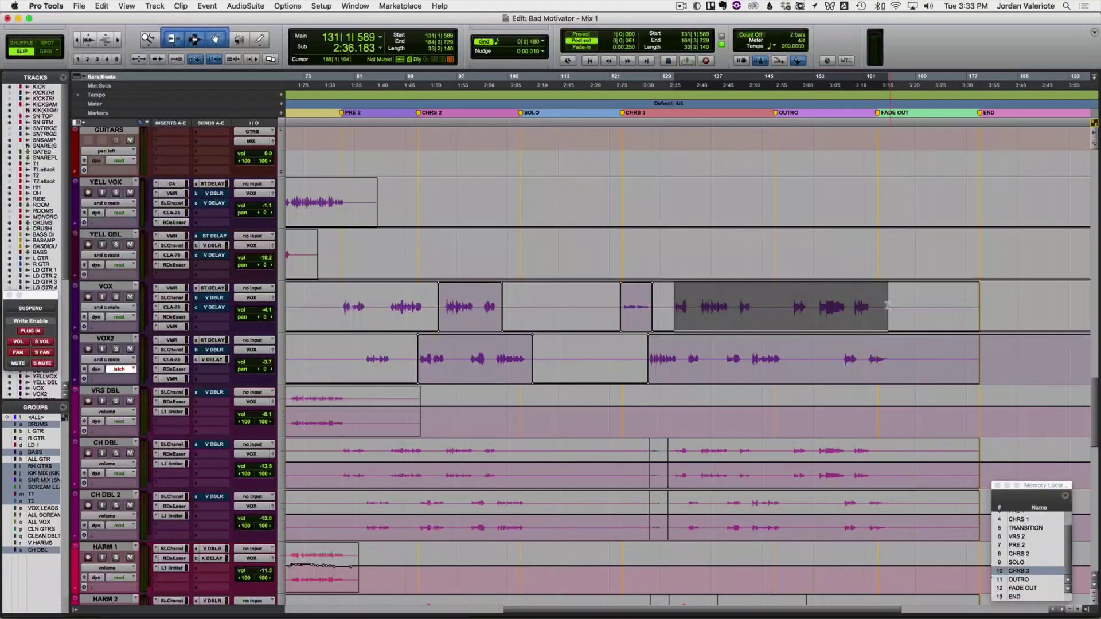
pyautogui.moveTo(859, 292); pyautogui.dragTo(859, 286)
pyautogui.press('space')
pyautogui.click(856, 356)
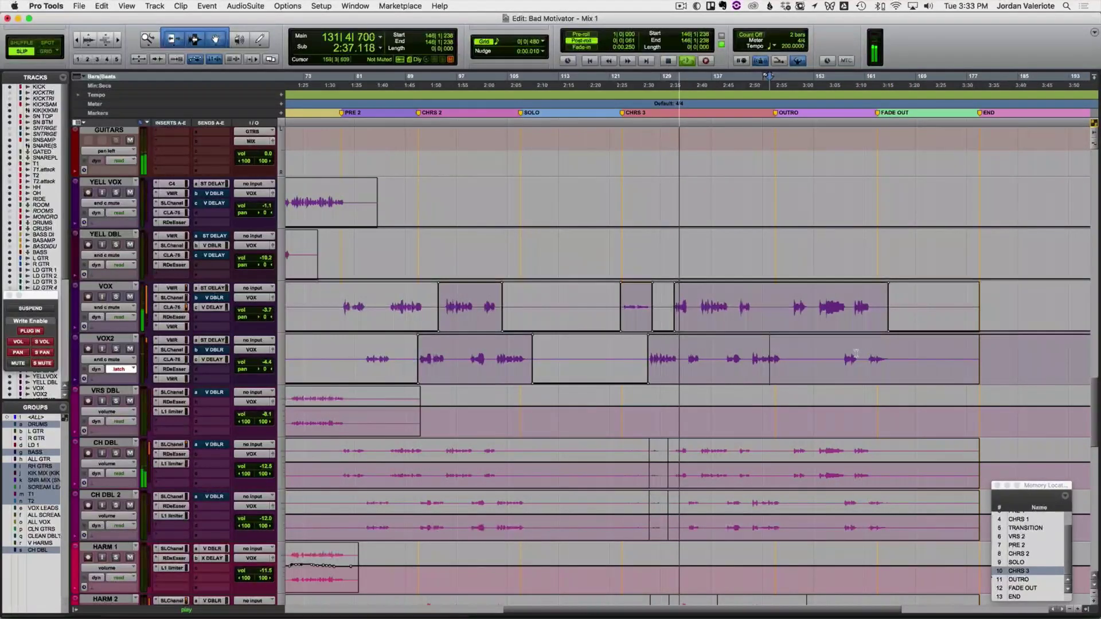
pyautogui.press('t')
pyautogui.press('r')
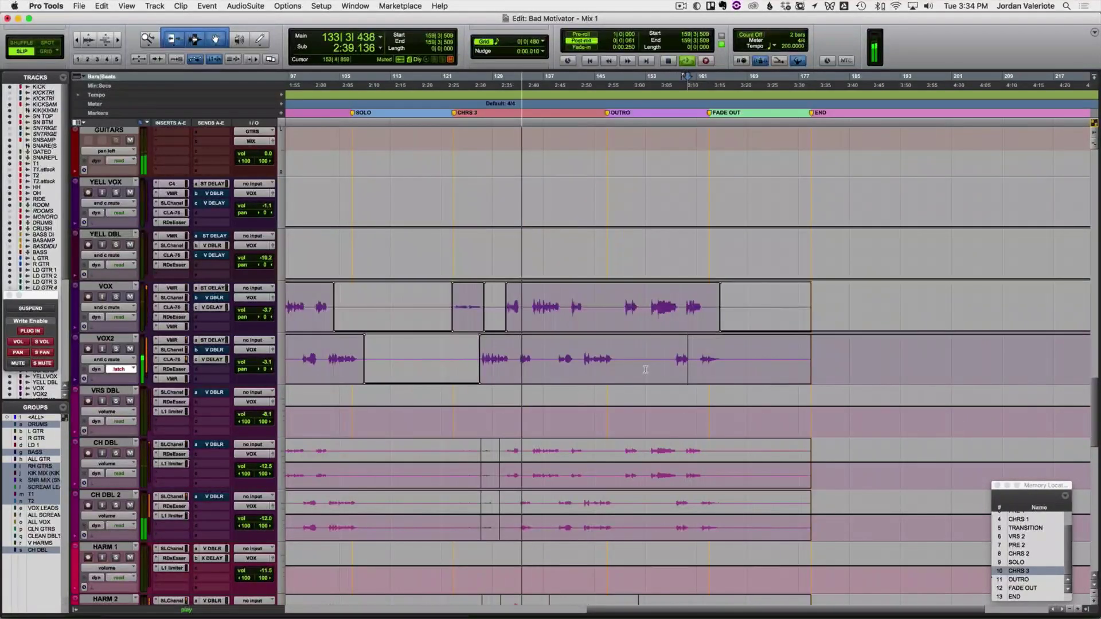
pyautogui.click(583, 360)
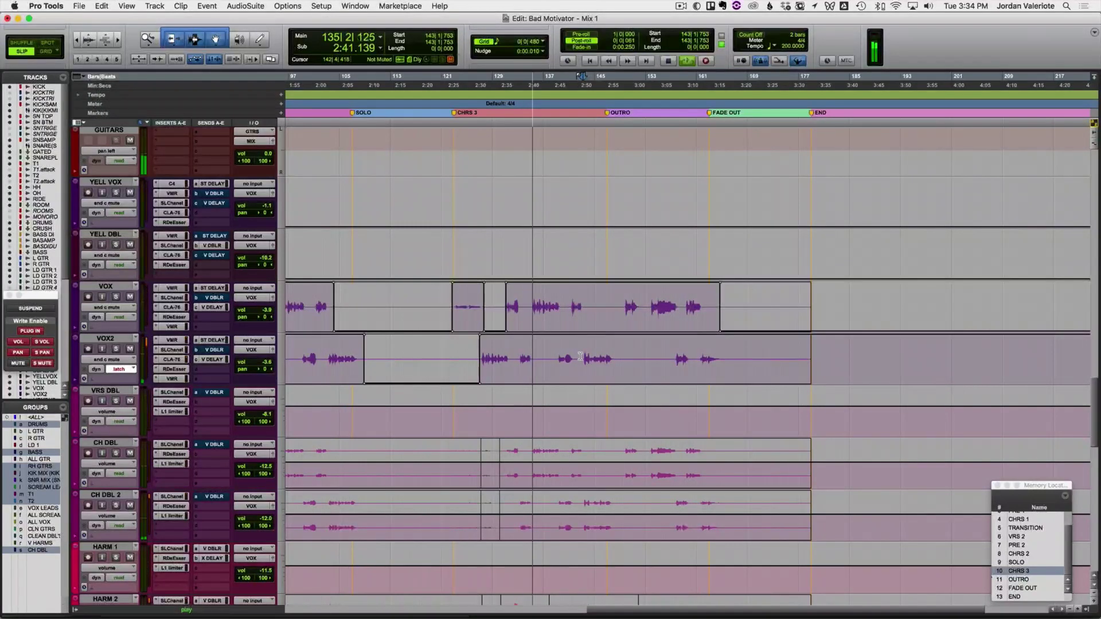
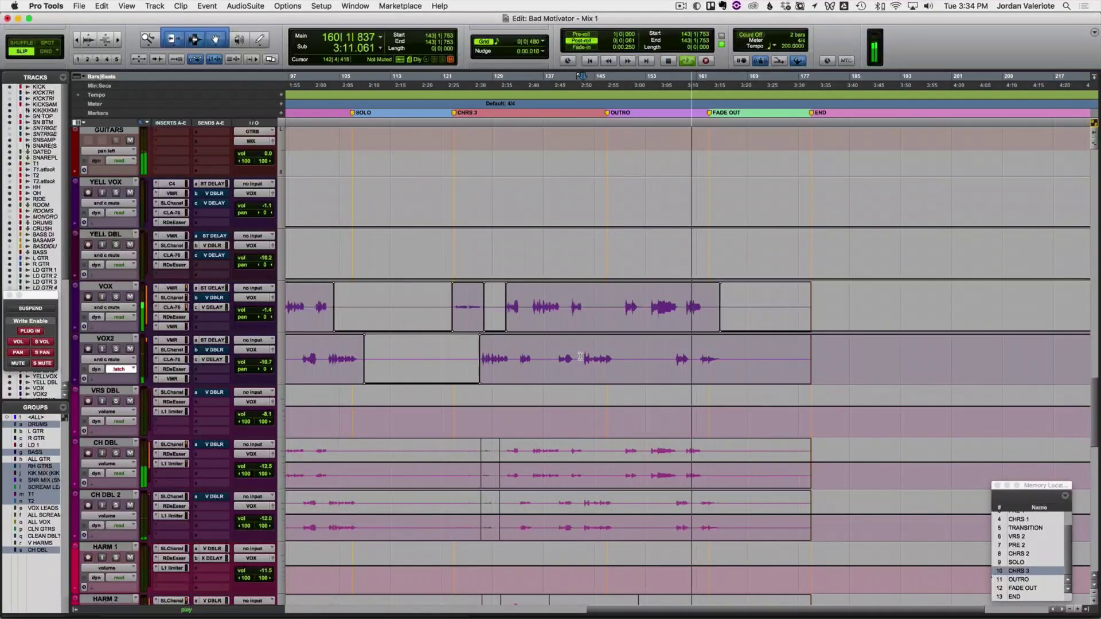
# Step: Display the track volume automation, set all tracks to latch, and ride VOX's volume over its last OUTRO phrase
pyautogui.hotkey('ctrl', 'alt', '-')
pyautogui.hotkey('ctrl', 'alt', '-')
pyautogui.click(691, 302)
pyautogui.press('super+bracketright')
pyautogui.press('super+bracketright')
pyautogui.press('super+bracketright')
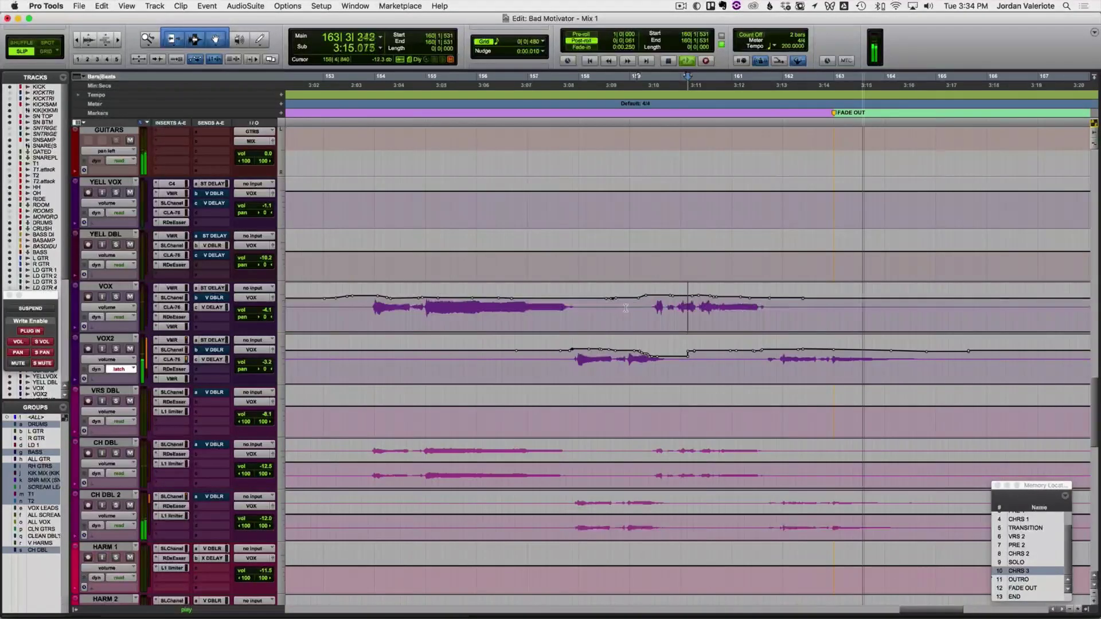
pyautogui.press('space')
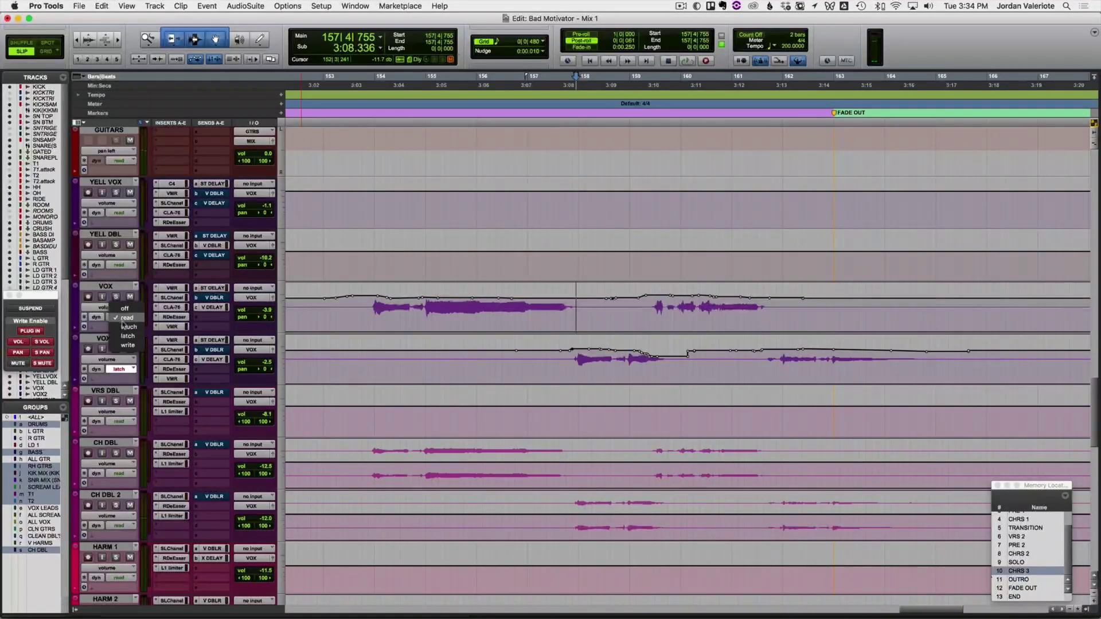
pyautogui.keyDown('alt'); pyautogui.click(127, 336); pyautogui.keyUp('alt')
pyautogui.press('space')
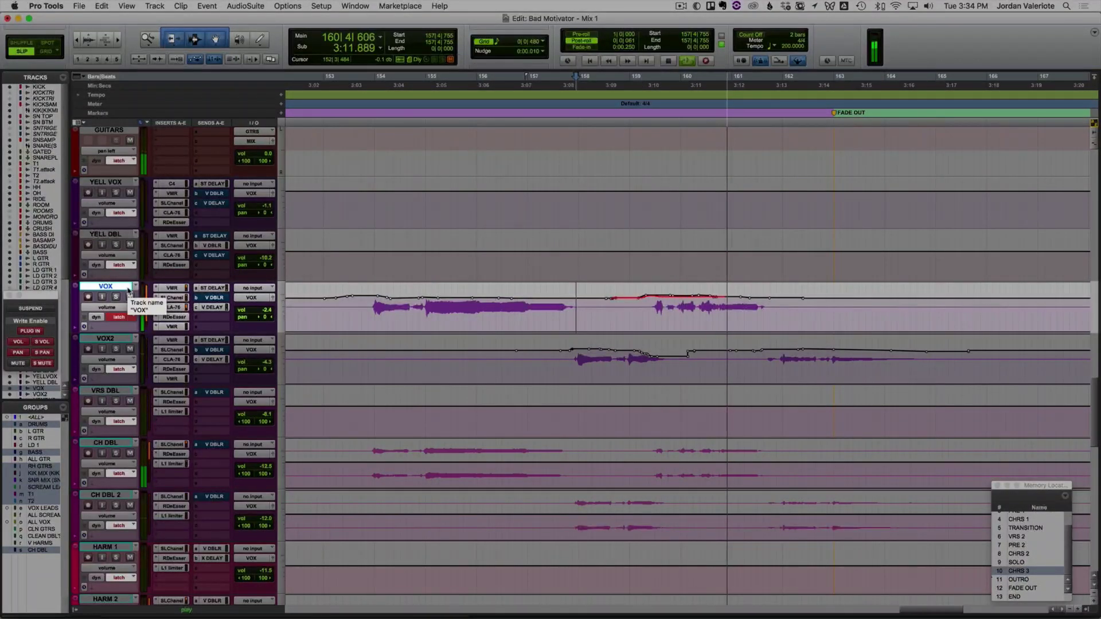
pyautogui.press('space')
pyautogui.press('space')
# Step: Overwrite the MIX track's linear fade with a latch-mode volume ride down to silence from the FADE OUT marker
pyautogui.press('super+bracketleft')
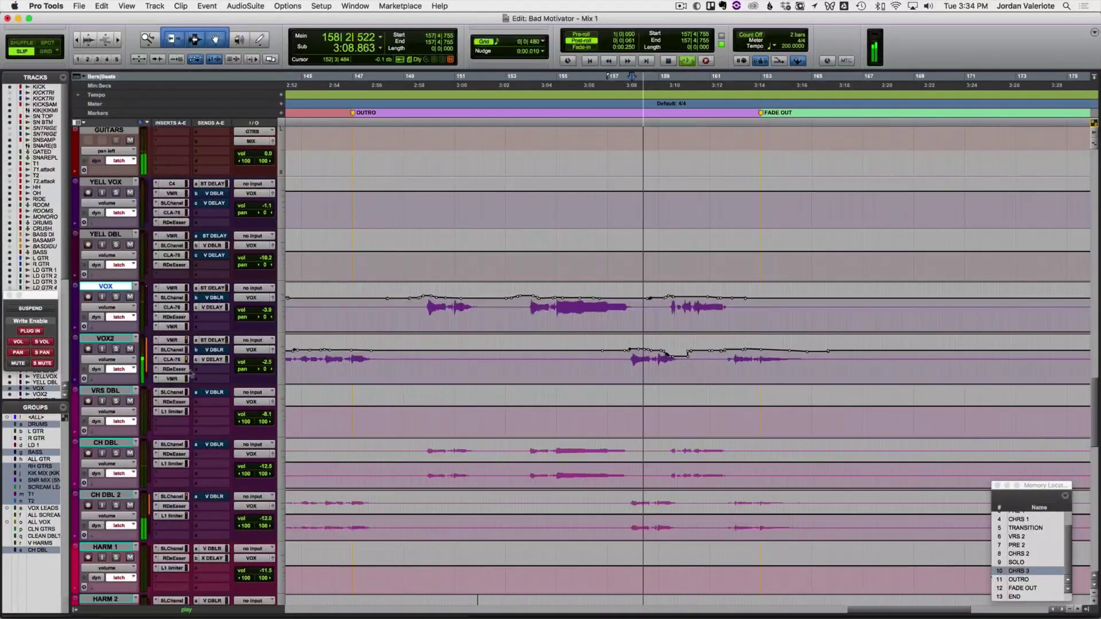
pyautogui.press('super+bracketleft')
pyautogui.press('super+bracketleft')
pyautogui.scroll(-15, 301, 435)
pyautogui.press('space')
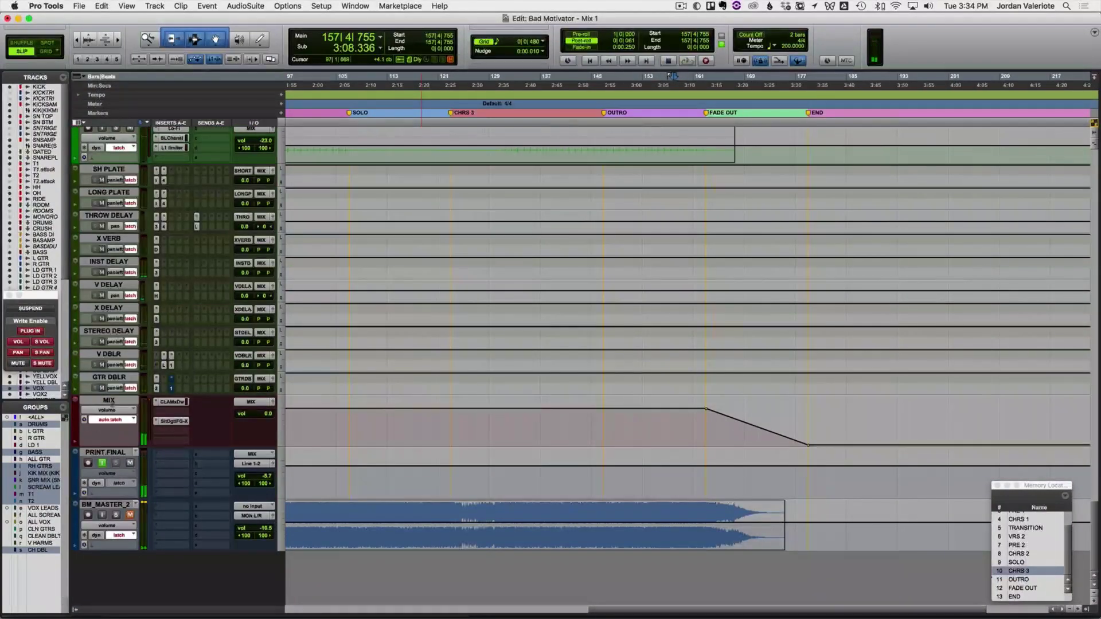
pyautogui.press('space')
pyautogui.press('super+bracketright')
pyautogui.press('super+bracketright')
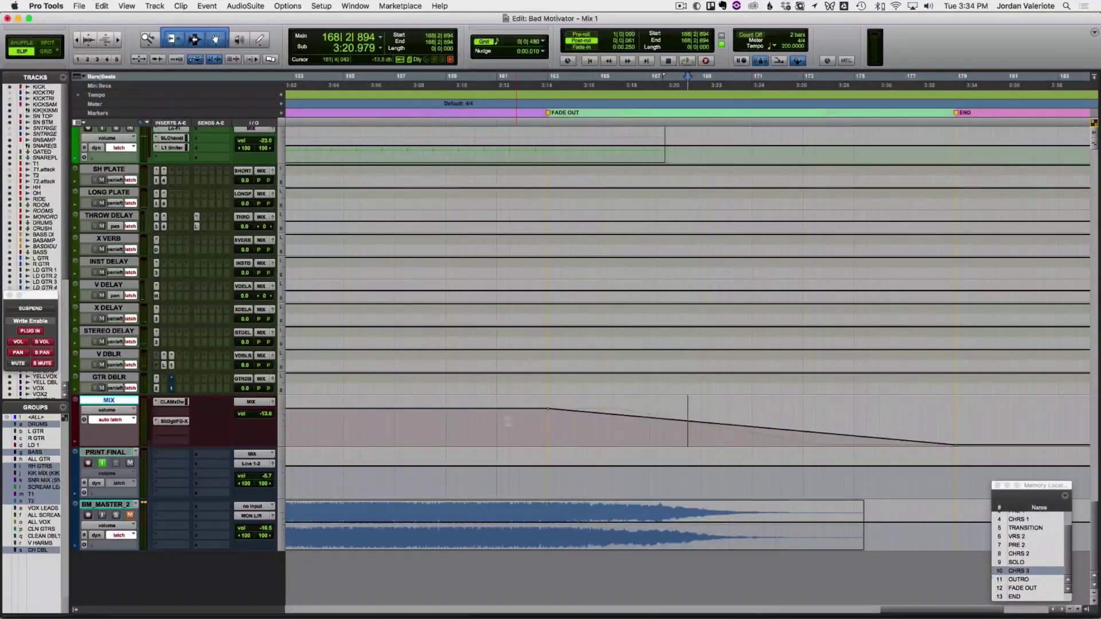
pyautogui.press('space')
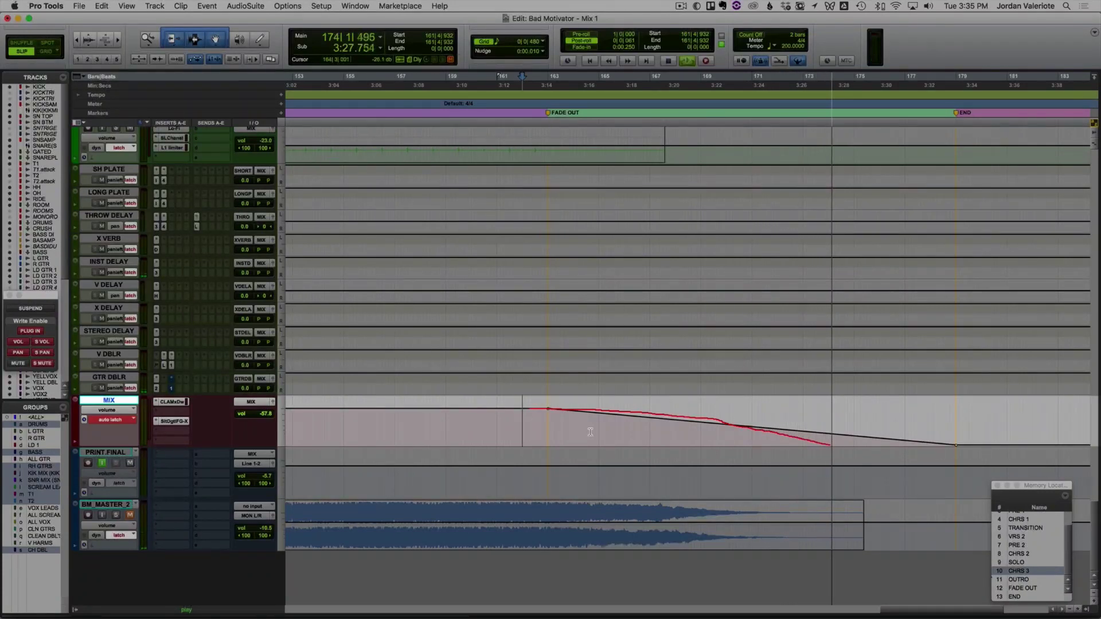
pyautogui.press('space')
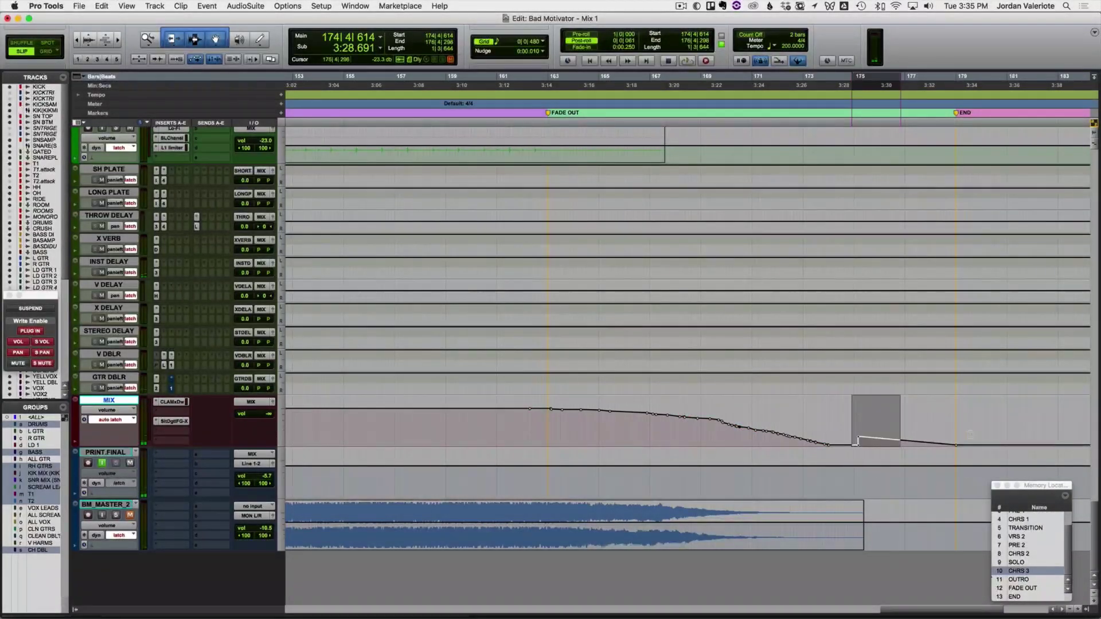
# Step: Clear the old automation left behind MIX's new fade-out and check the curve around the FADE OUT marker
pyautogui.moveTo(545, 428); pyautogui.dragTo(640, 430)
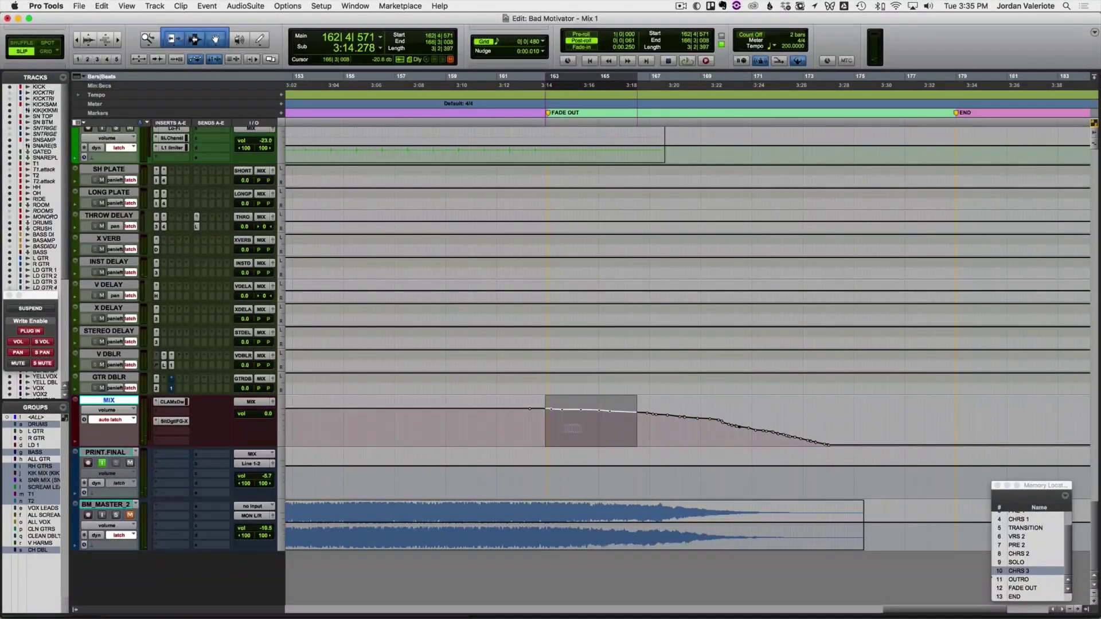
pyautogui.press('super+bracketleft')
pyautogui.press('super+bracketleft')
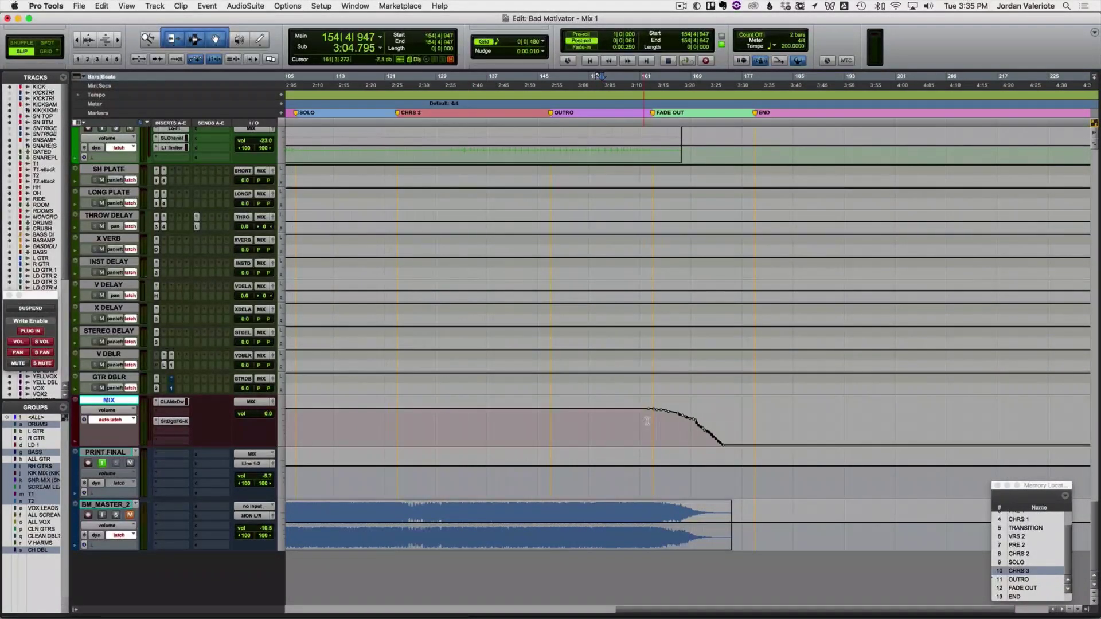
pyautogui.click(661, 423)
pyautogui.press('super+bracketright')
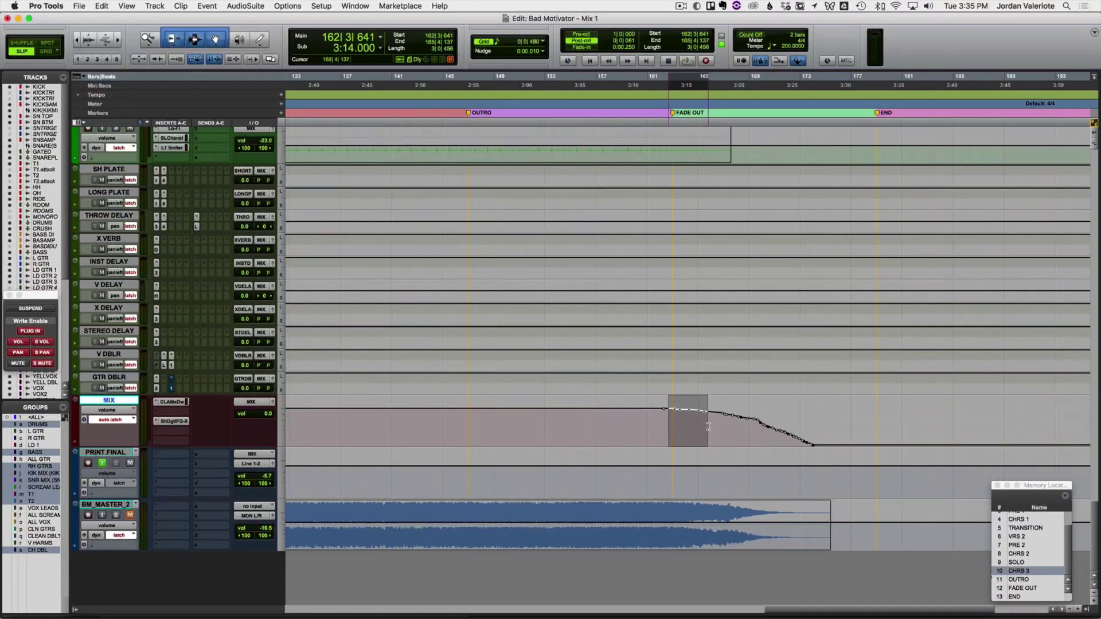
pyautogui.moveTo(785, 445); pyautogui.dragTo(809, 436)
pyautogui.click(684, 437)
pyautogui.click(671, 439)
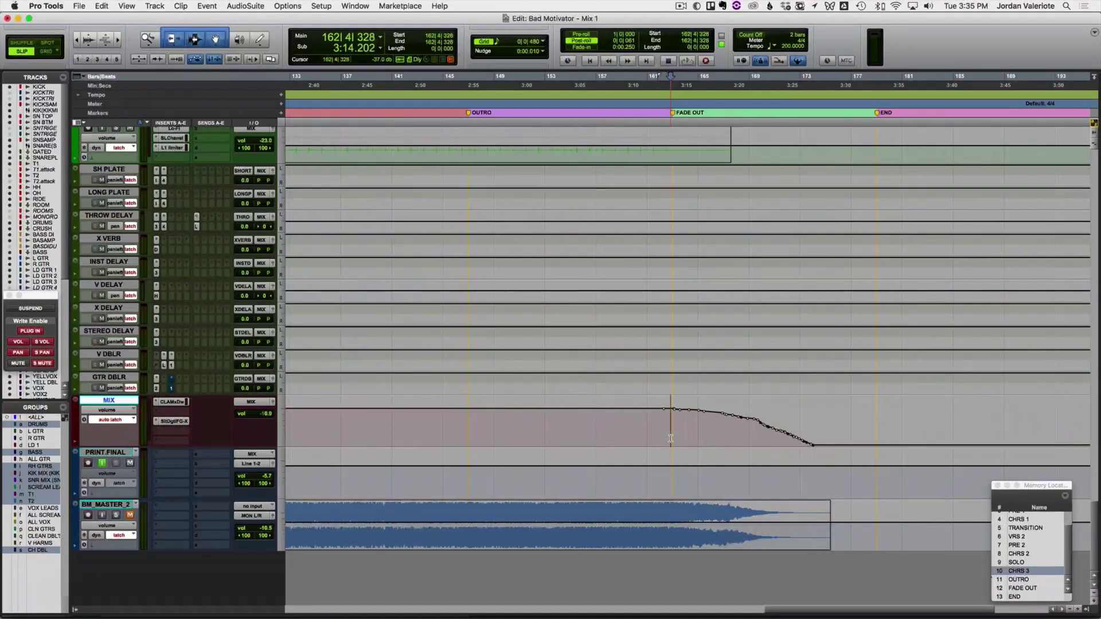
# Step: Enable automation of the low-pass frequency (LP Frq) in VOX's SSLChannel plug-in at the start of CHRS 3
pyautogui.scroll(15, 671, 438)
pyautogui.scroll(10, 671, 439)
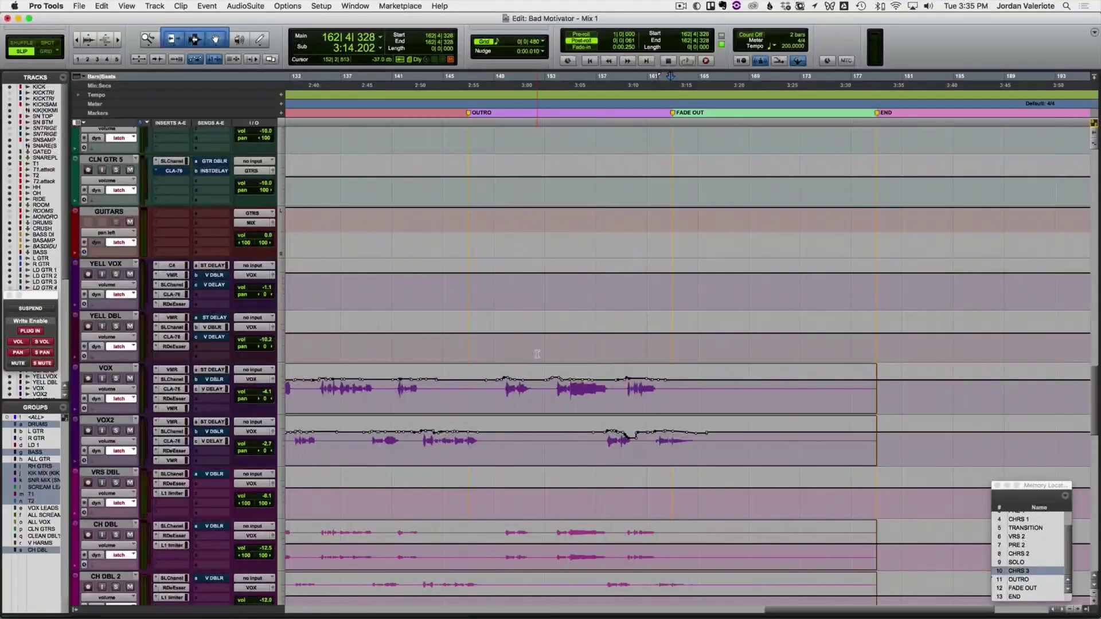
pyautogui.hscroll(-10, 422, 395)
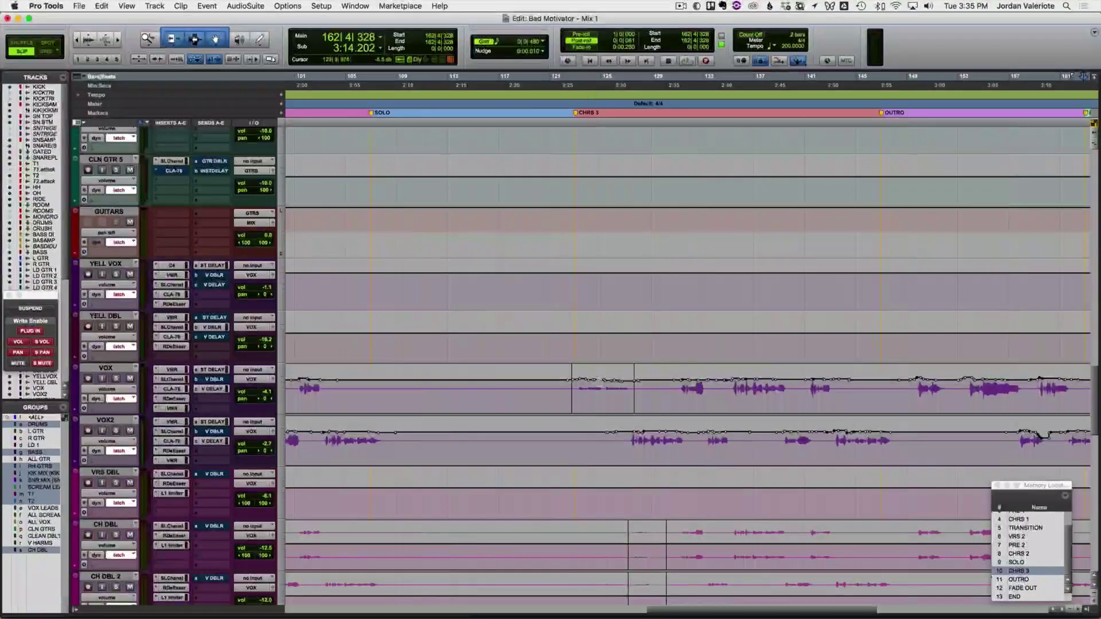
pyautogui.click(603, 388)
pyautogui.press('t')
pyautogui.press('t')
pyautogui.press('space')
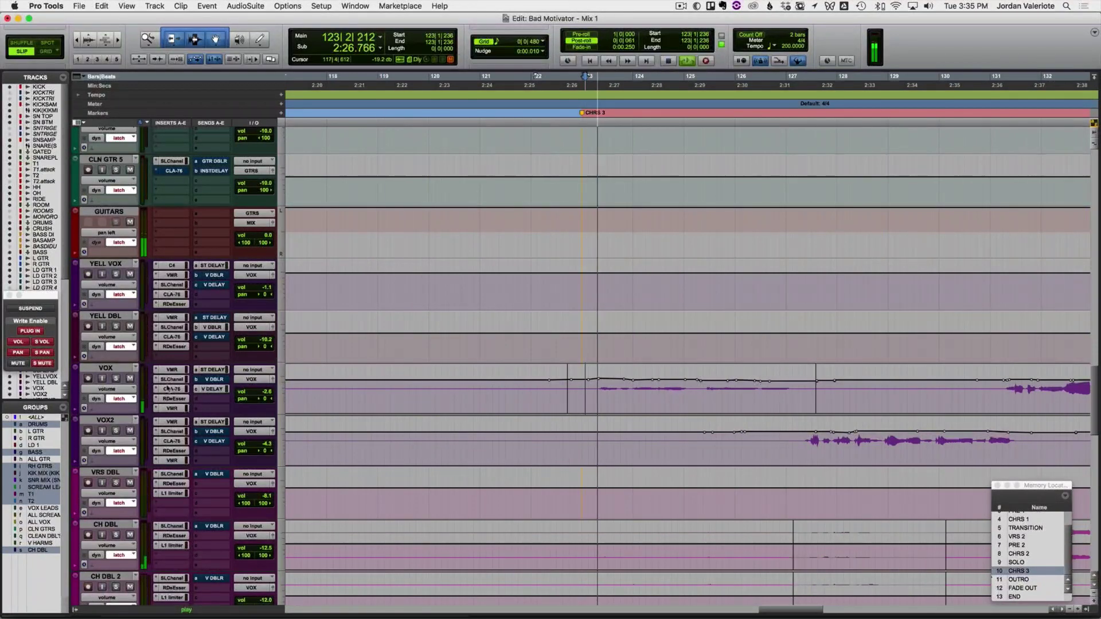
pyautogui.click(171, 379)
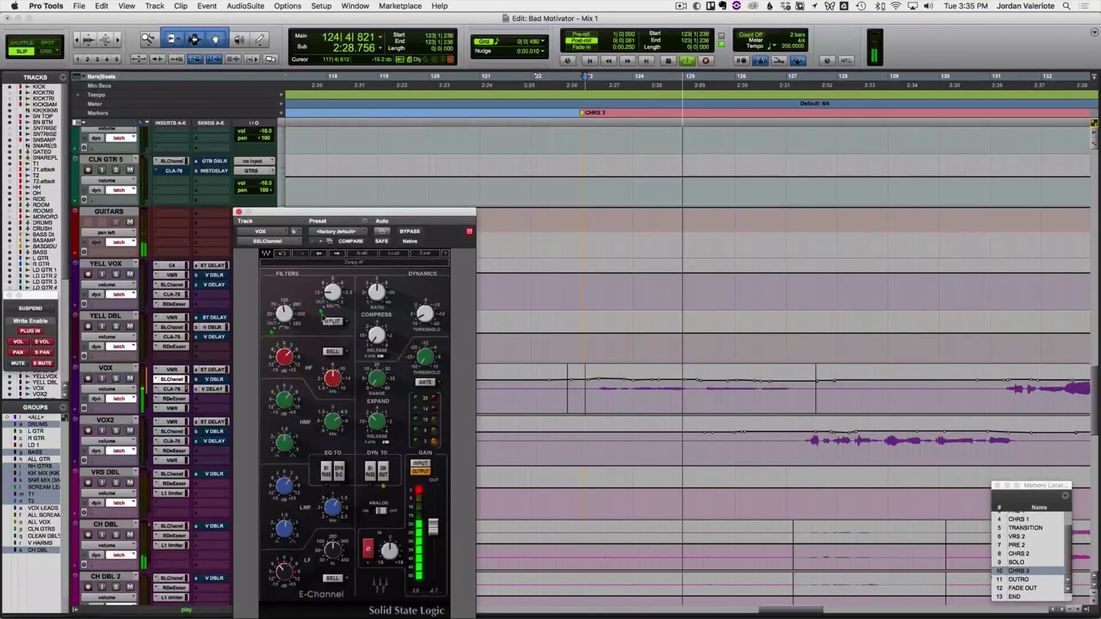
pyautogui.rightClick(340, 296)
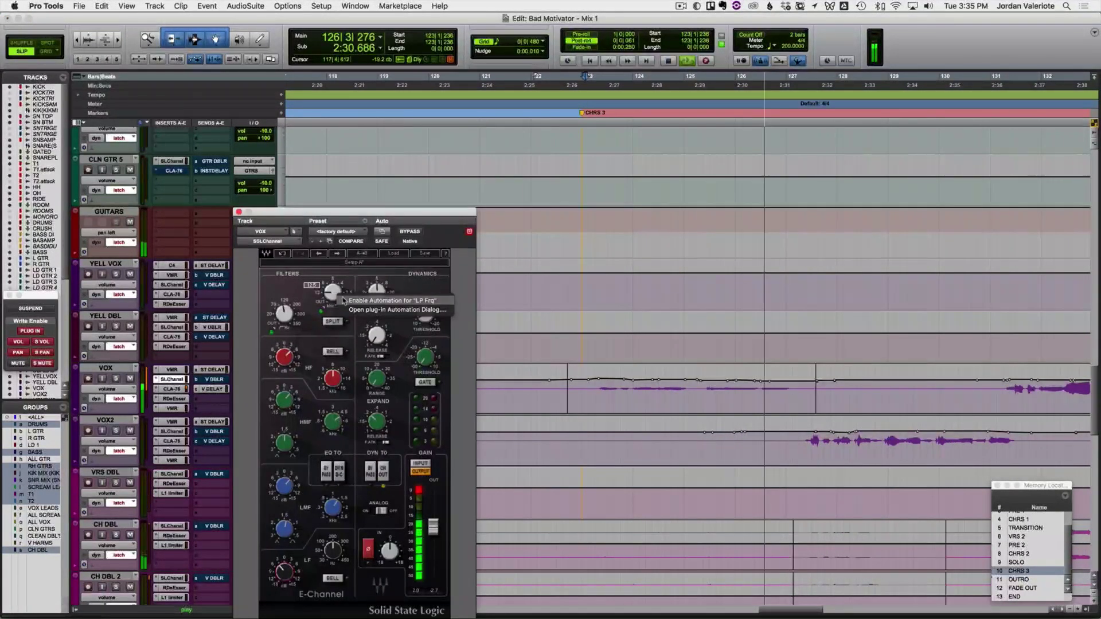
pyautogui.click(392, 301)
pyautogui.press('space')
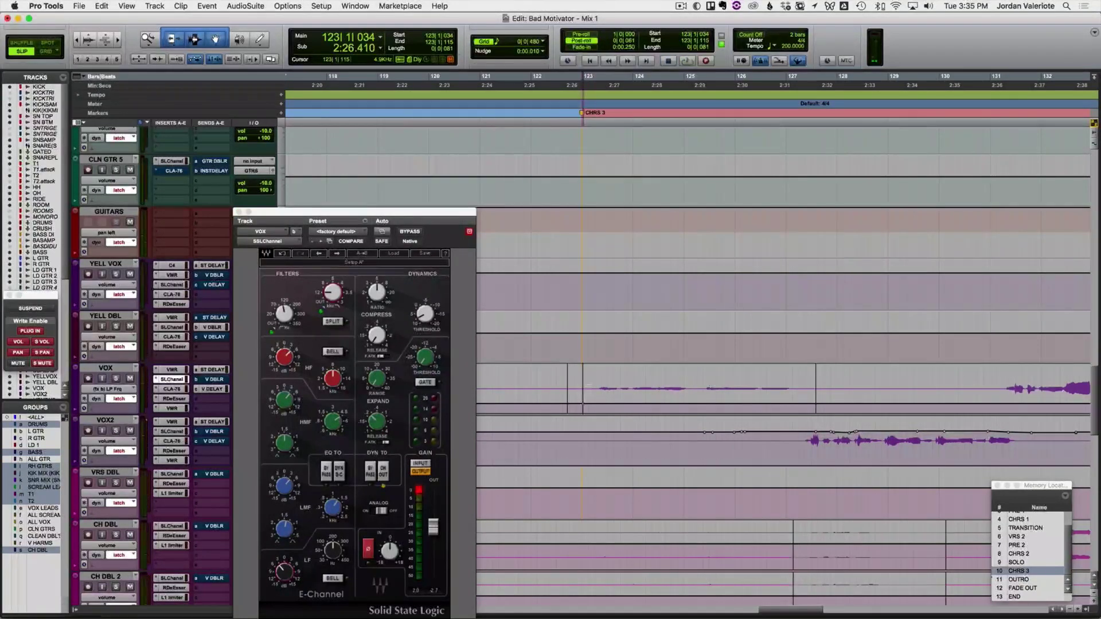
# Step: Raise VOX's automated low-pass frequency over the first phrase of CHRS 3 and audition it from just before the marker
pyautogui.moveTo(583, 390); pyautogui.dragTo(816, 390)
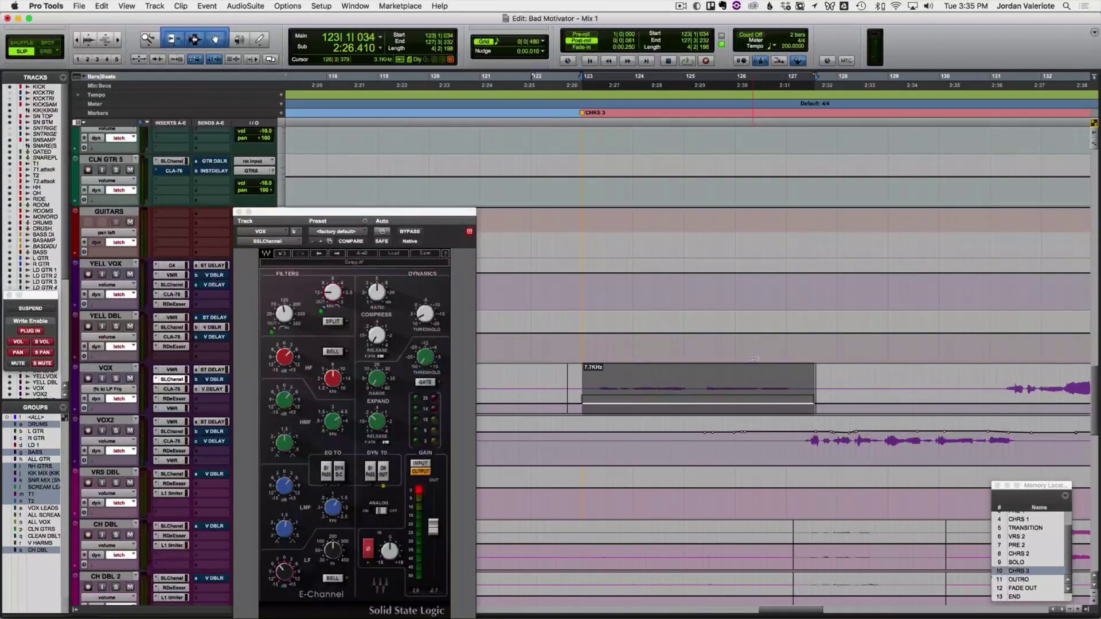
pyautogui.moveTo(754, 360); pyautogui.dragTo(754, 361)
pyautogui.click(580, 382)
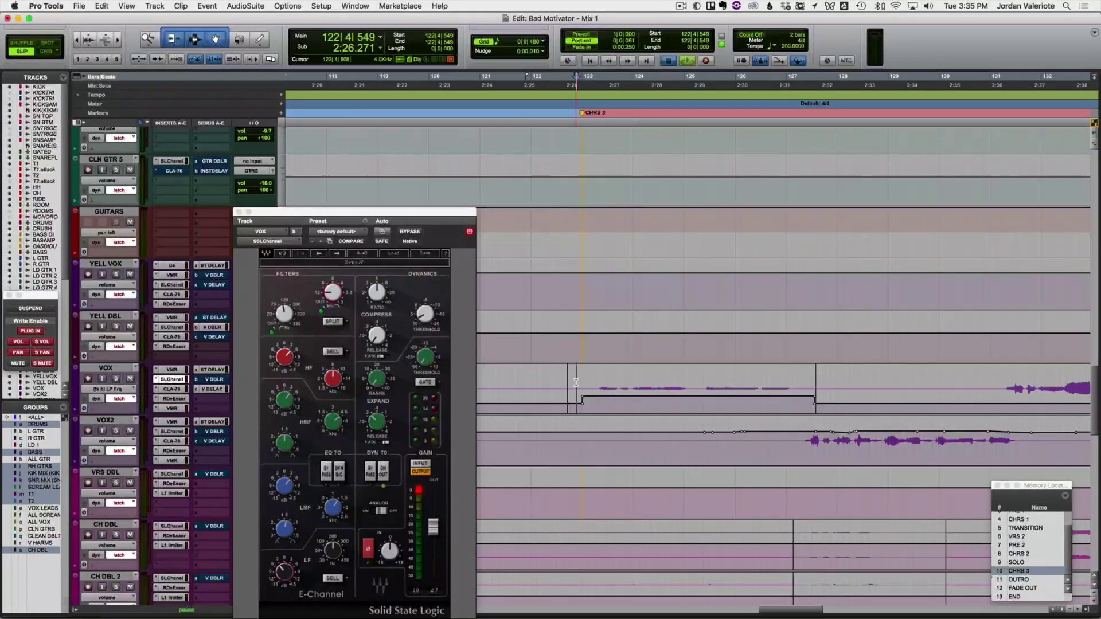
pyautogui.press('space')
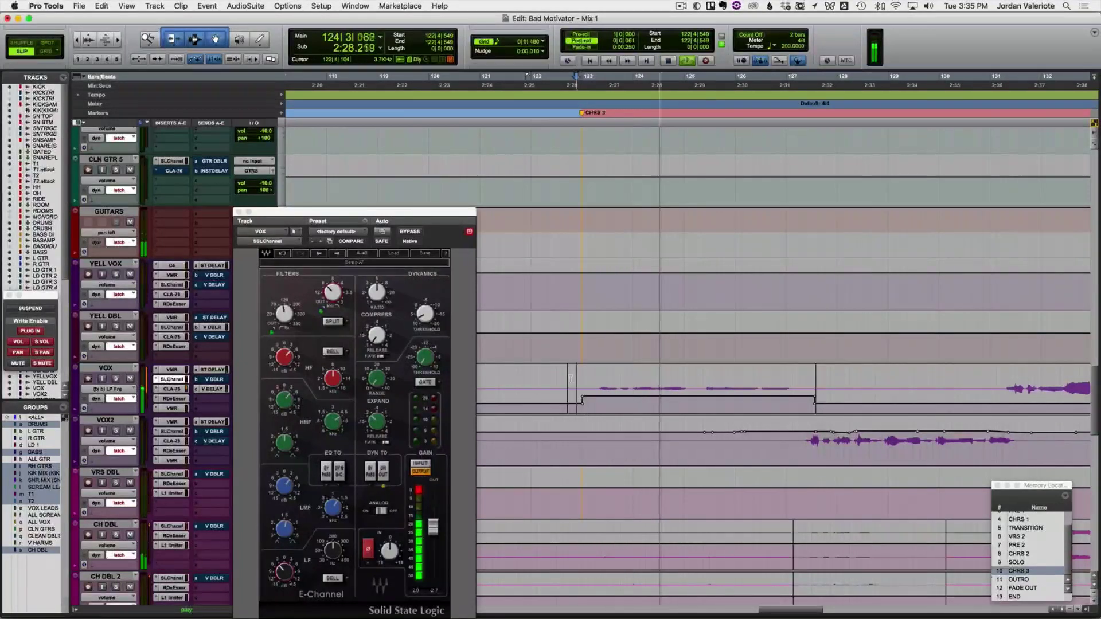
# Step: Fine-tune VOX's low-pass frequency over that phrase during playback, undoing the overly low setting and settling at about 10.2 kHz
pyautogui.moveTo(608, 371); pyautogui.dragTo(608, 373)
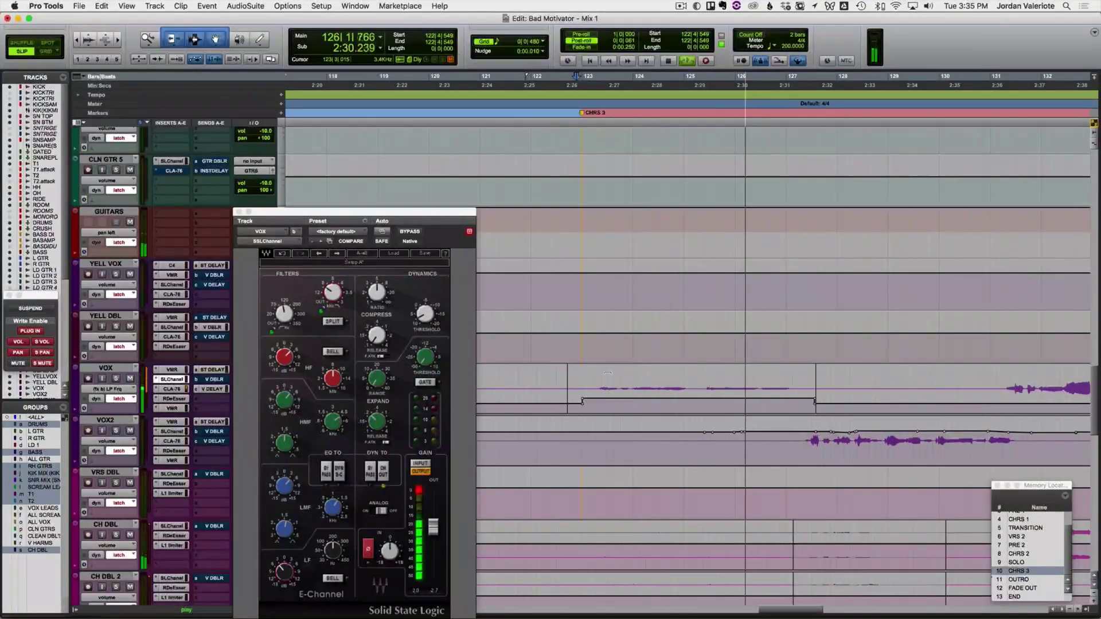
pyautogui.press('space')
pyautogui.click(563, 379)
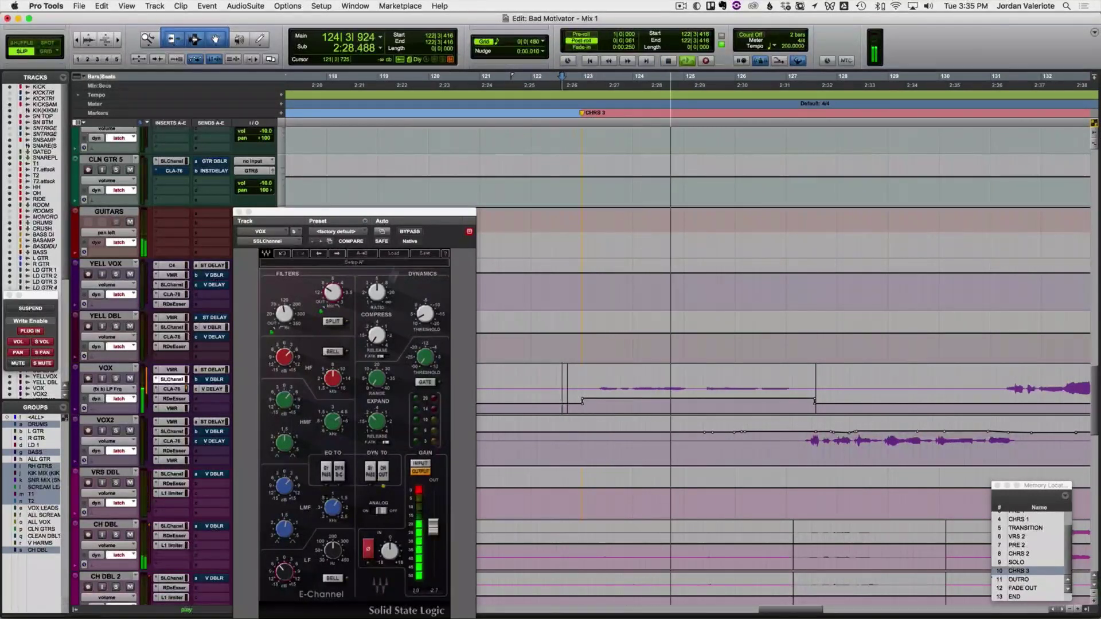
pyautogui.moveTo(632, 367); pyautogui.dragTo(628, 391)
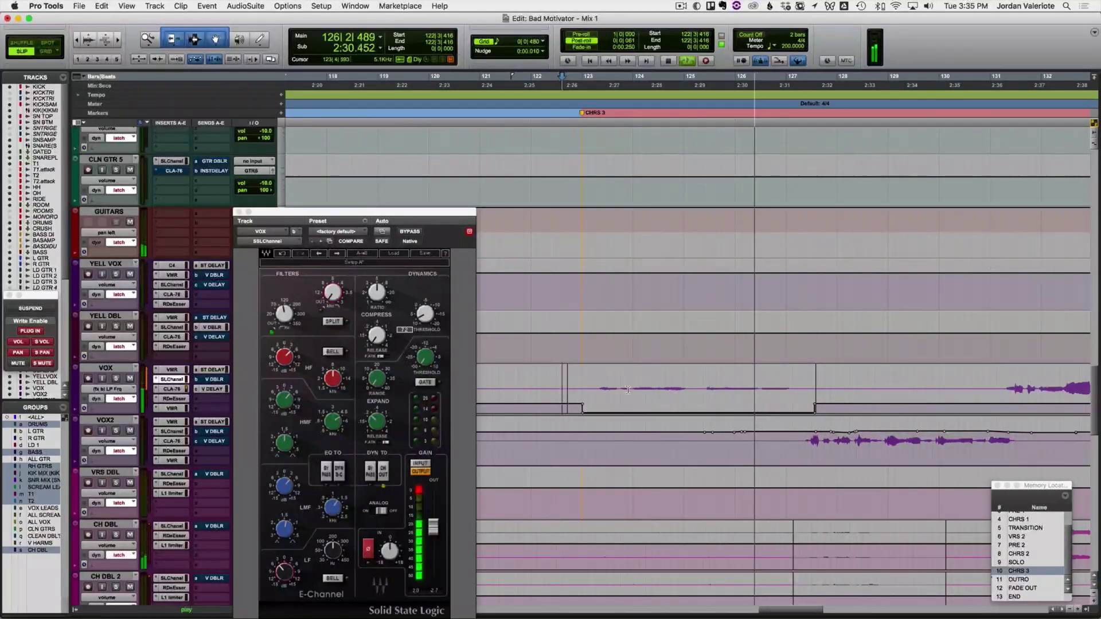
pyautogui.press('super+z')
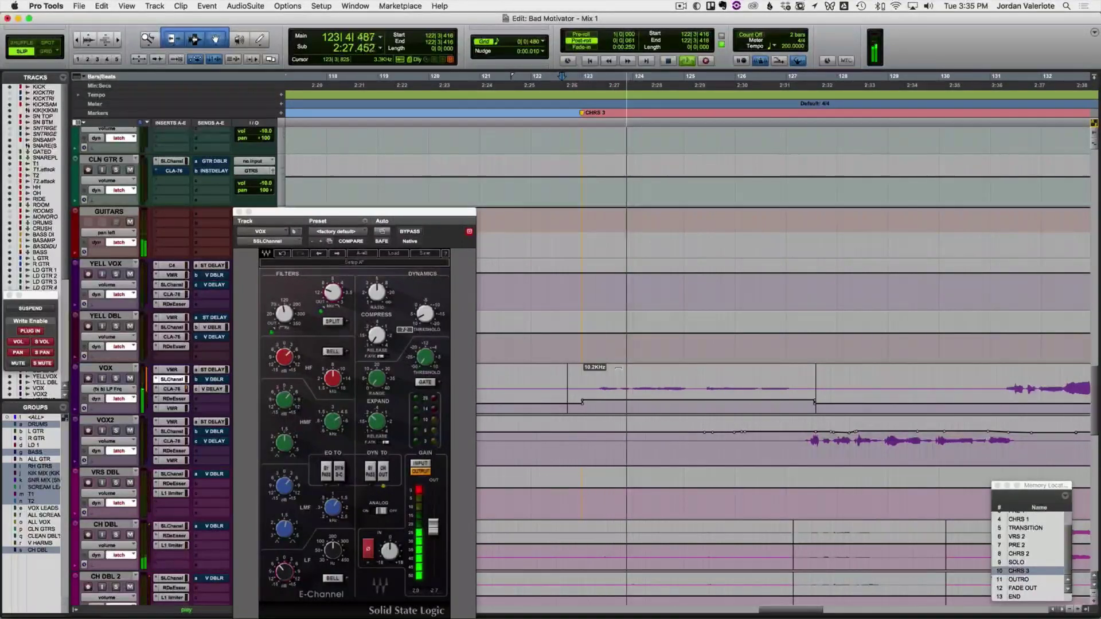
# Step: Close the SSLChannel plug-in, display VOX's LF Gain automation, and adjust its level over the first CHRS 3 phrase while auditioning
pyautogui.click(237, 212)
pyautogui.press('super+bracketleft')
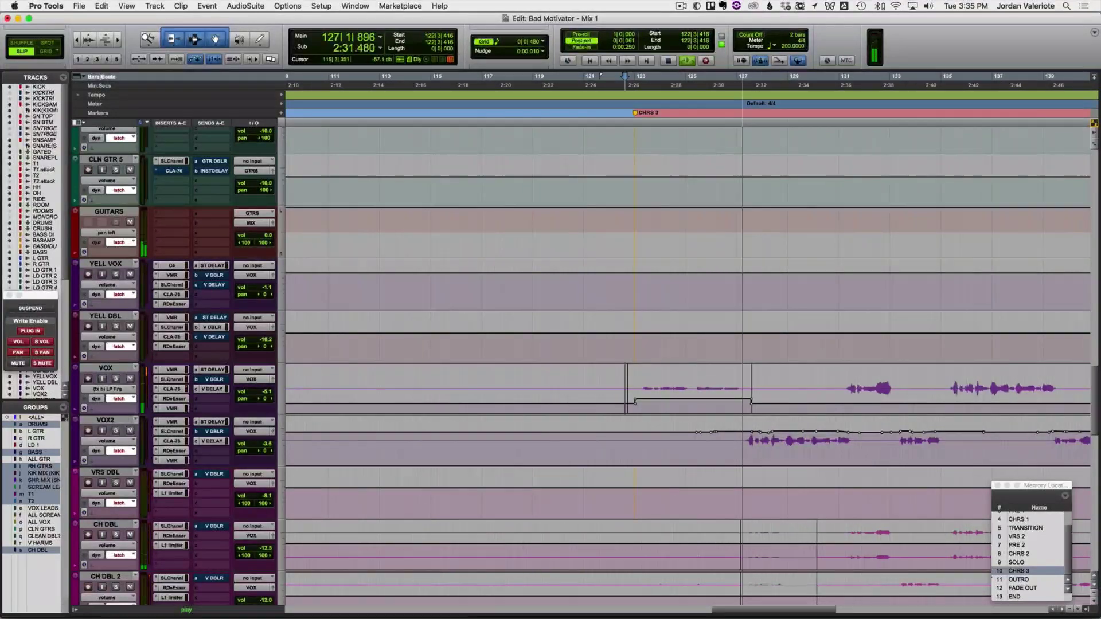
pyautogui.click(107, 388)
pyautogui.moveTo(137, 391)
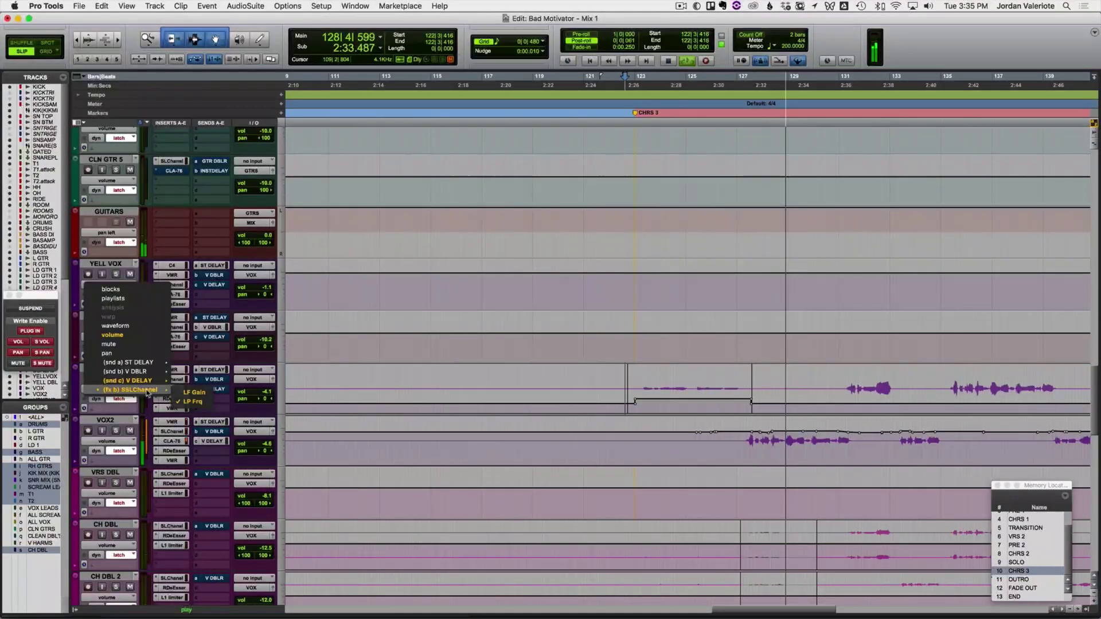
pyautogui.click(193, 393)
pyautogui.press('space')
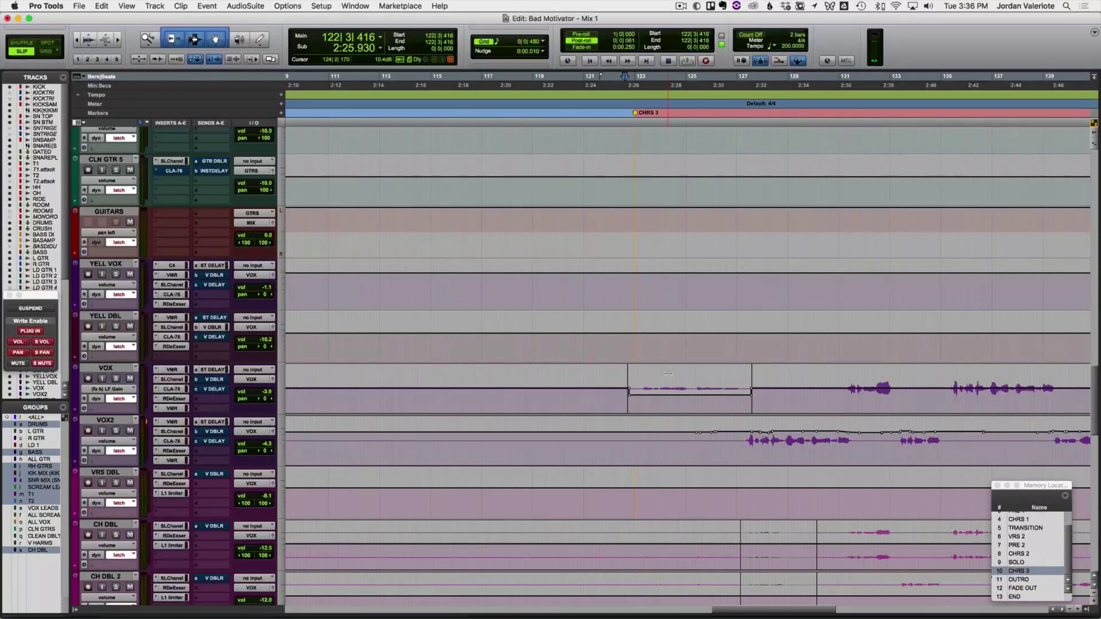
pyautogui.press('space')
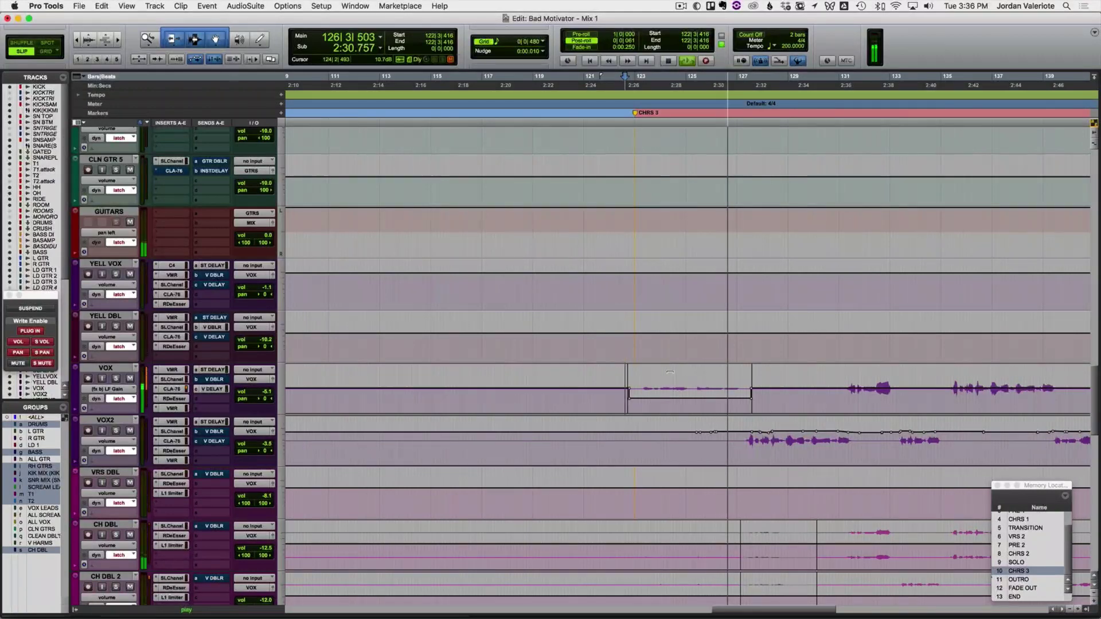
pyautogui.press('space')
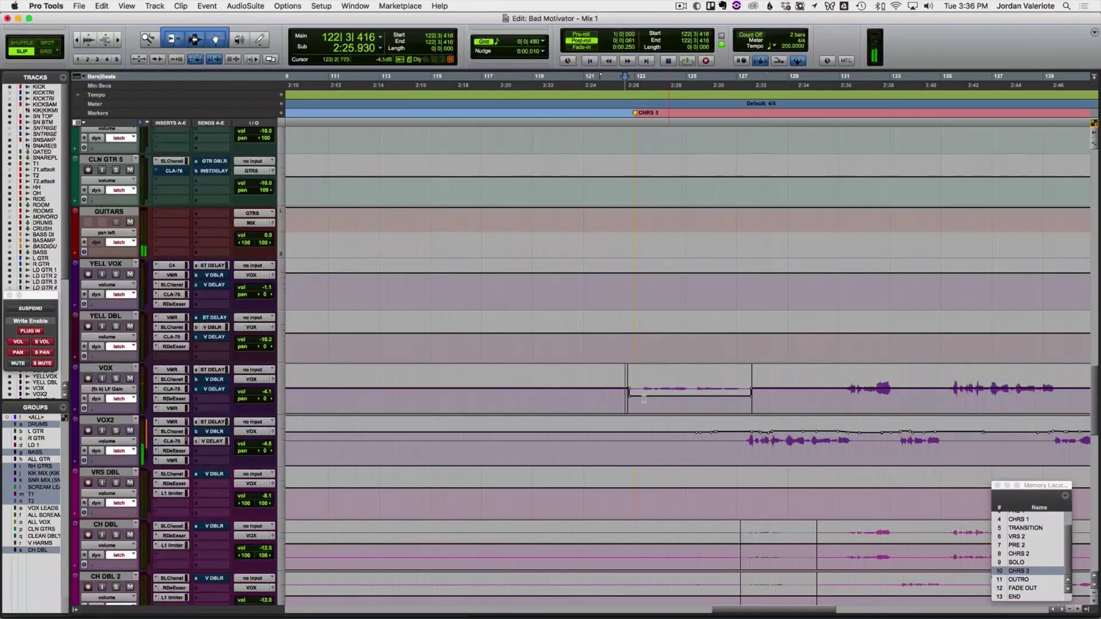
# Step: Return all tracks to read mode and show the whole song in the timeline
pyautogui.press('r')
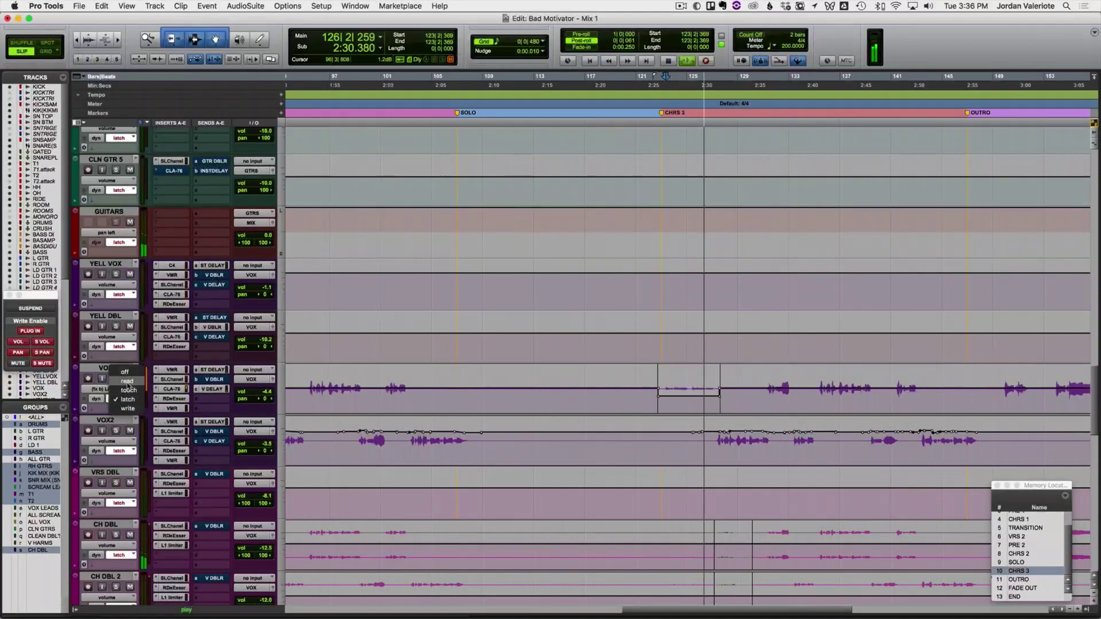
pyautogui.keyDown('alt'); pyautogui.click(127, 381); pyautogui.keyUp('alt')
pyautogui.press('r')
pyautogui.press('r')
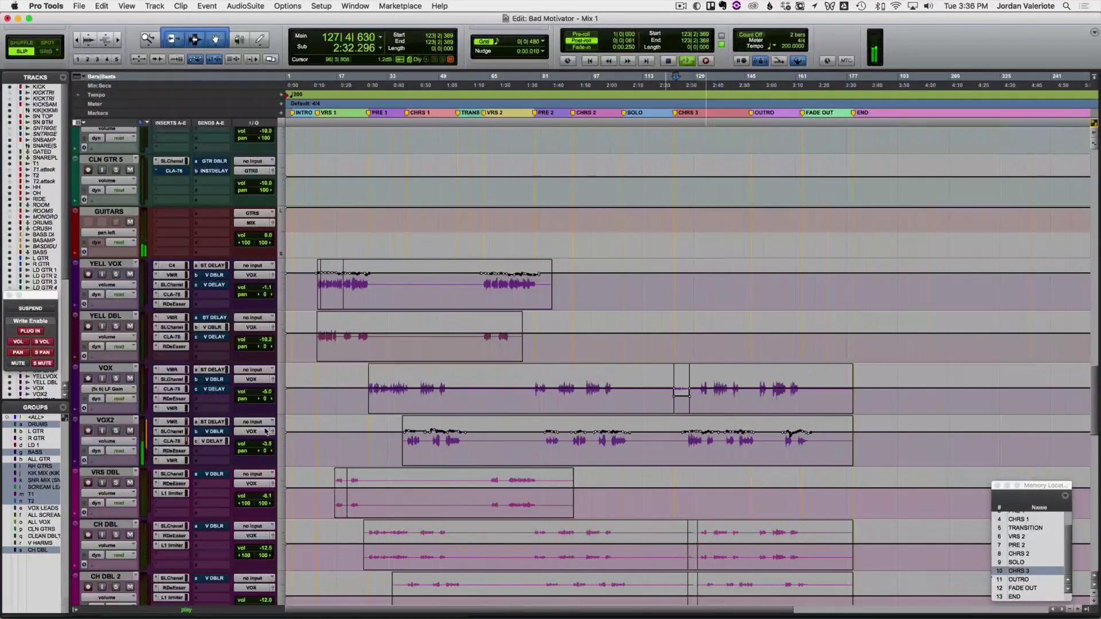
# Step: Find the drum tracks, open the Mix window, and reassign send C on T1 and T2 to the SNARE PLATE (1) stereo bus
pyautogui.scroll(-12, 370, 425)
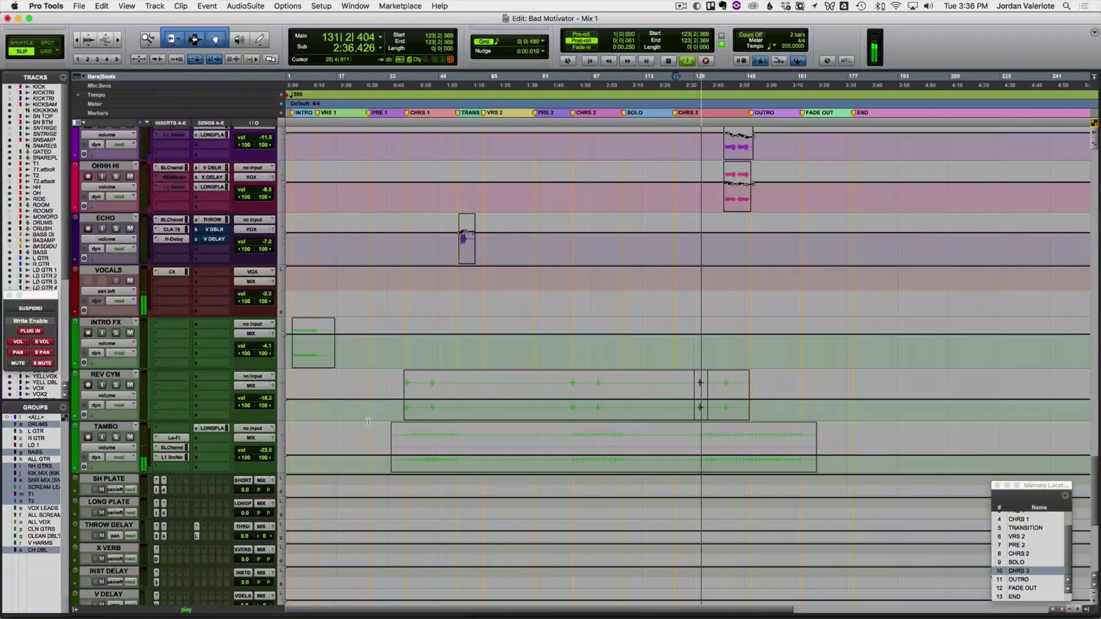
pyautogui.scroll(15, 368, 422)
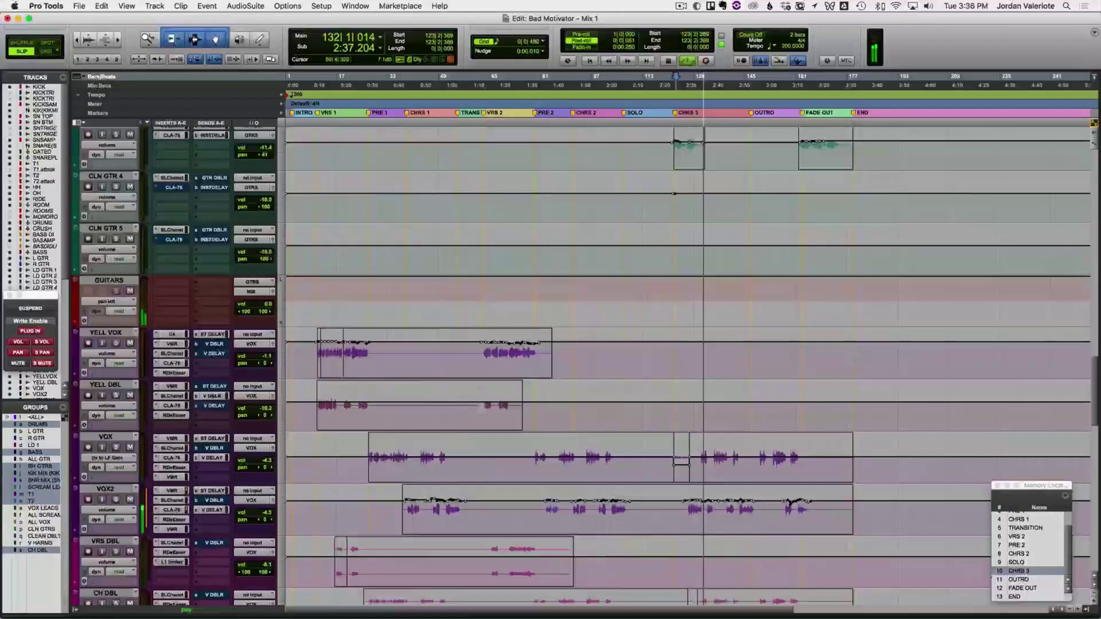
pyautogui.scroll(20, 623, 361)
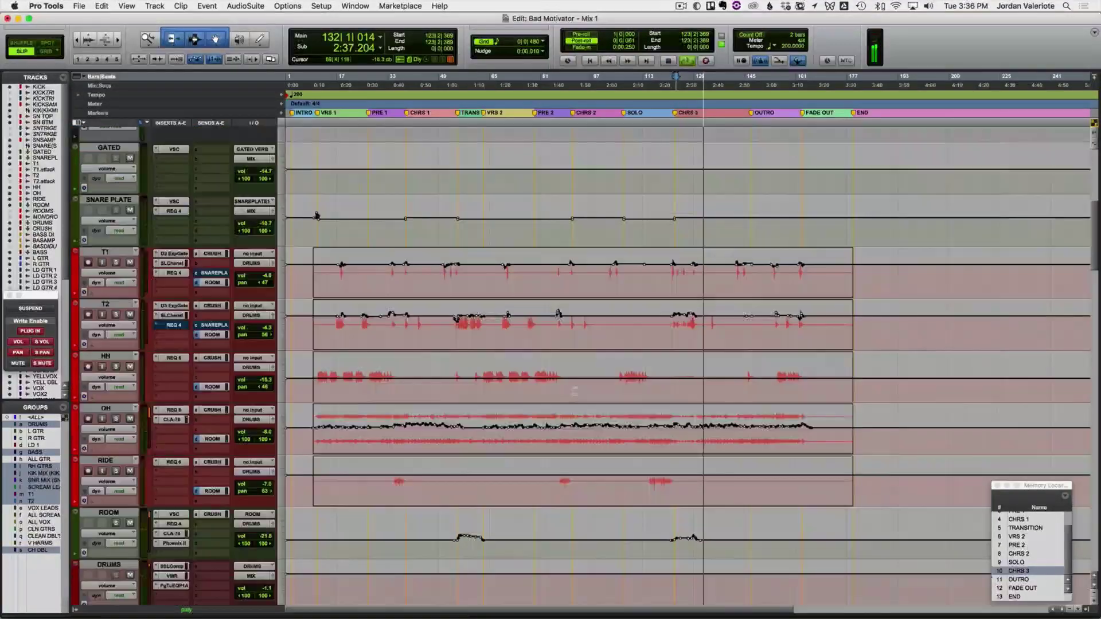
pyautogui.scroll(4, 624, 360)
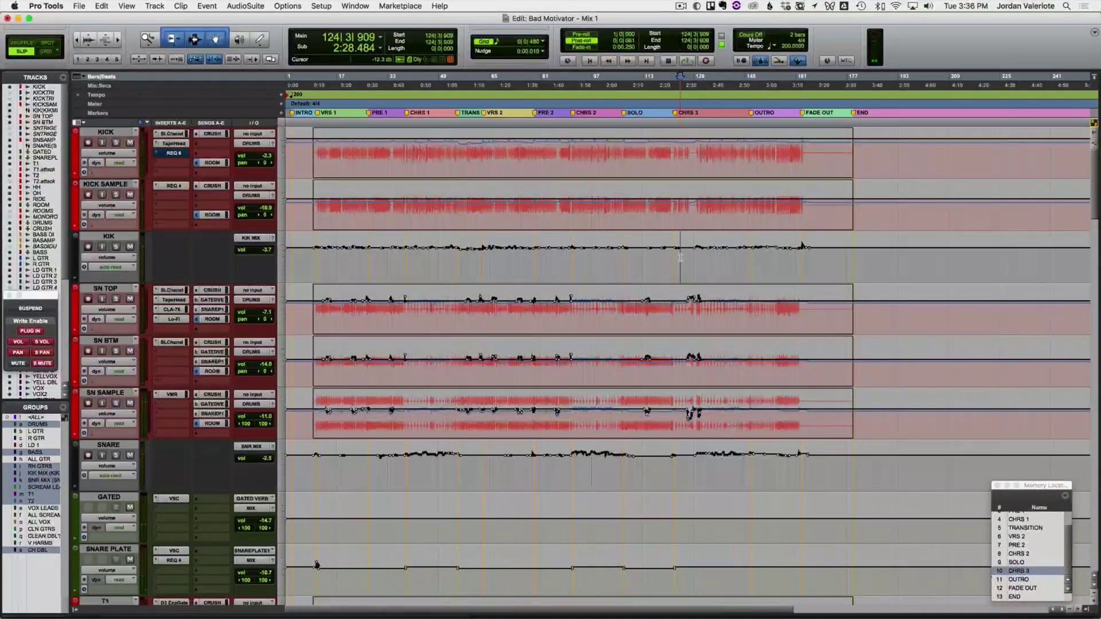
pyautogui.press('super+equal')
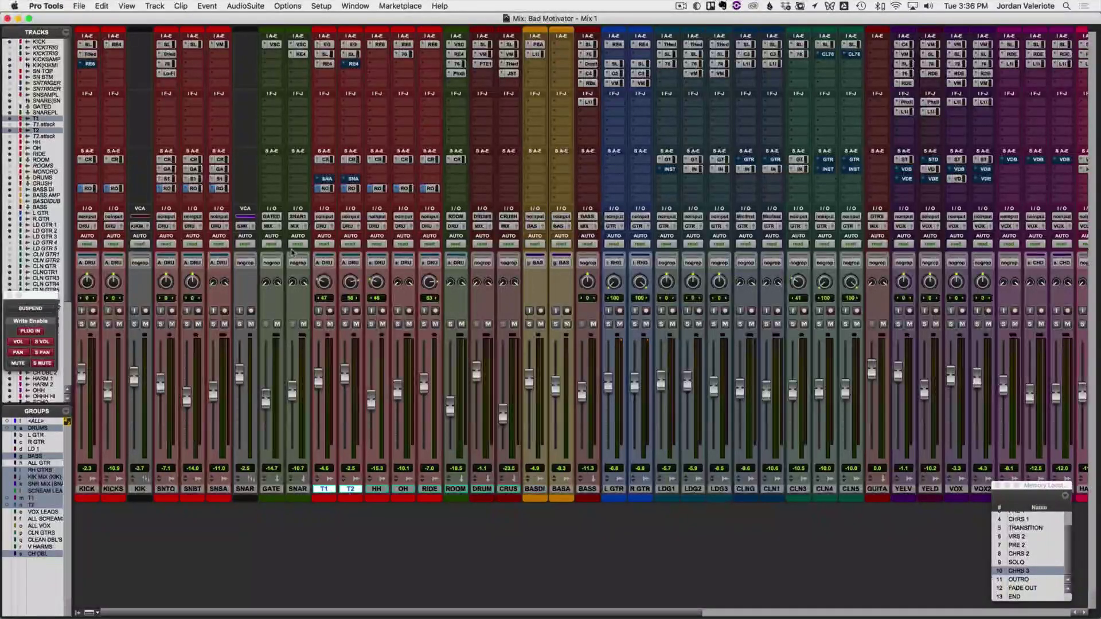
pyautogui.click(319, 182)
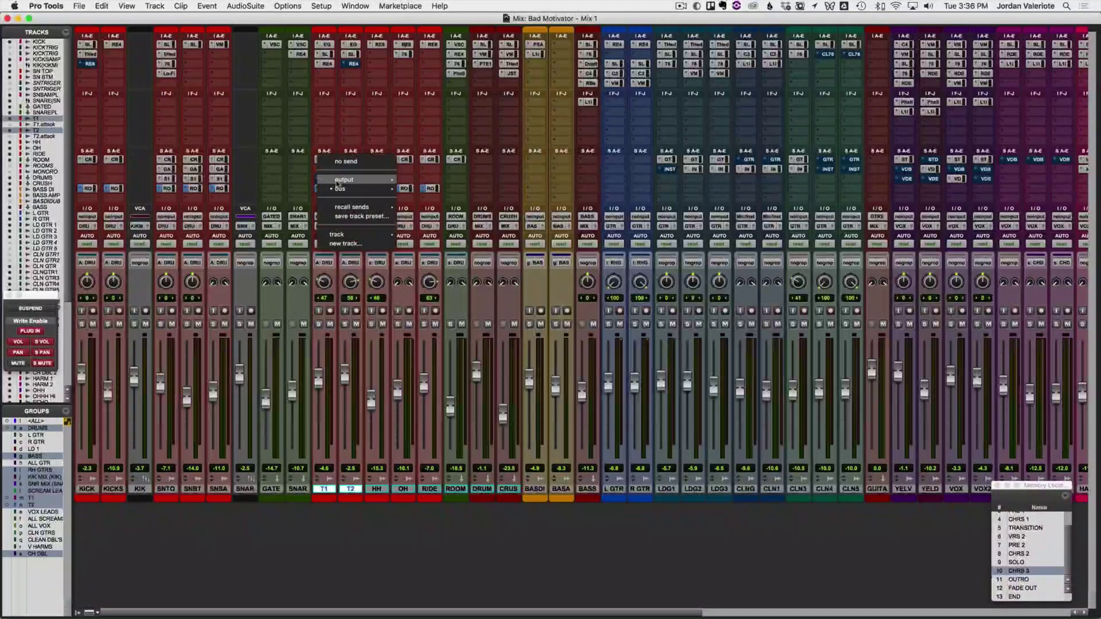
pyautogui.moveTo(344, 189)
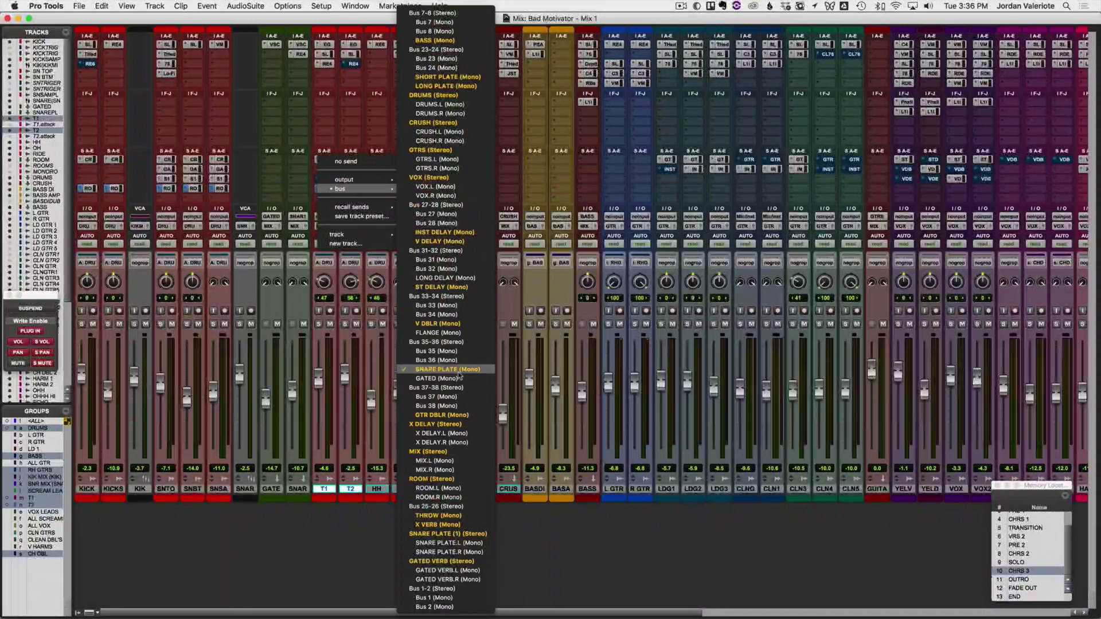
pyautogui.click(447, 534)
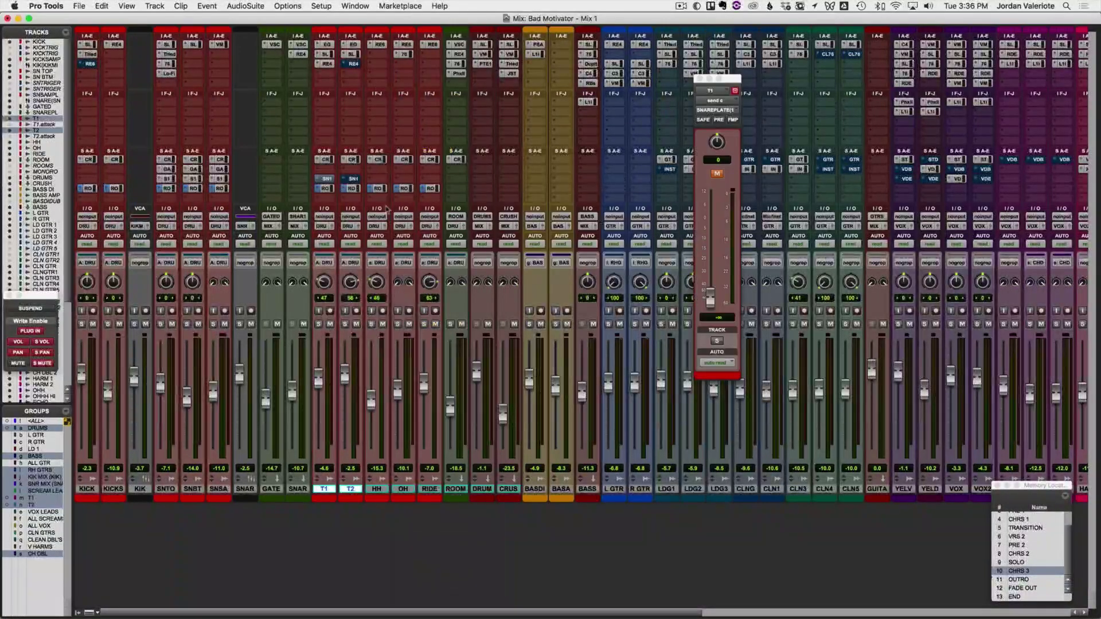
# Step: Solo the drum tracks and play them in the Edit window from the start of CHRS 3
pyautogui.click(319, 324)
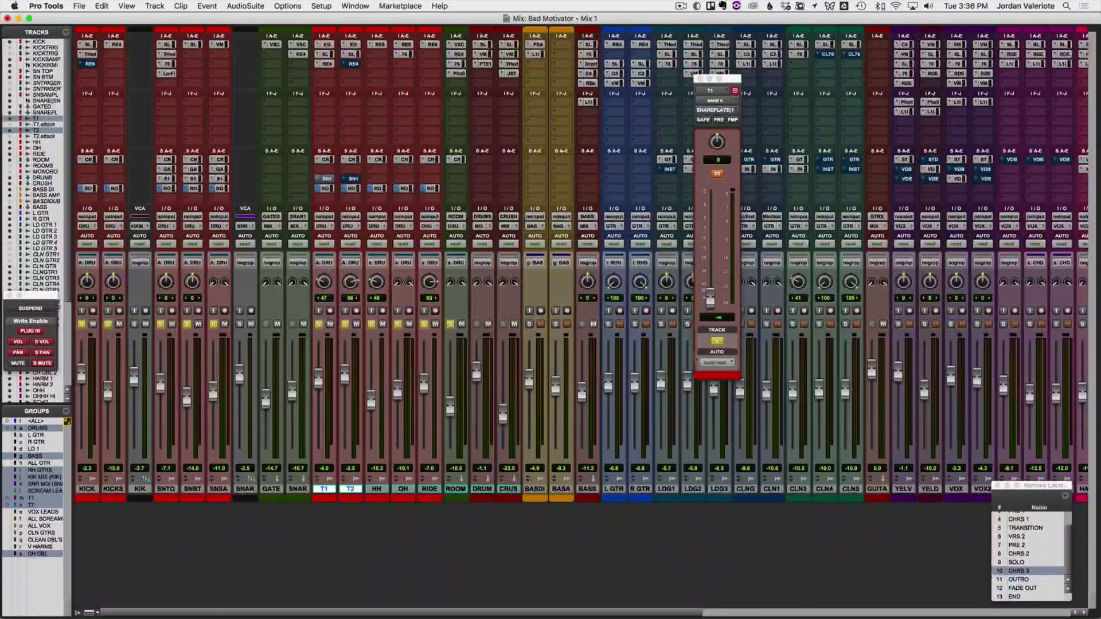
pyautogui.press('space')
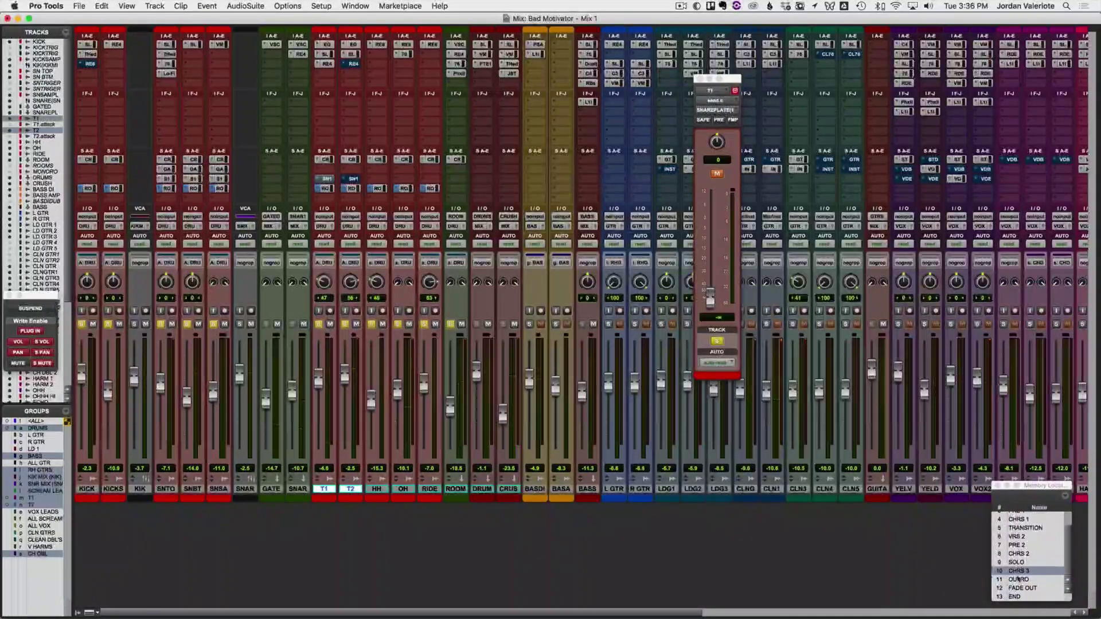
pyautogui.press('super+equal')
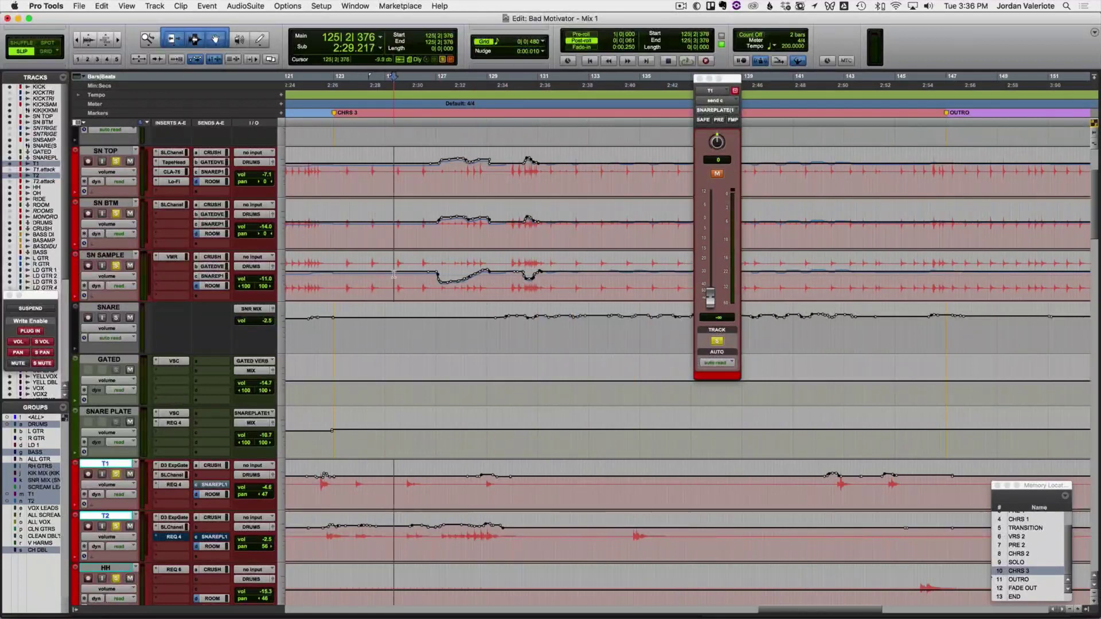
pyautogui.press('t')
pyautogui.hscroll(4, 559, 277)
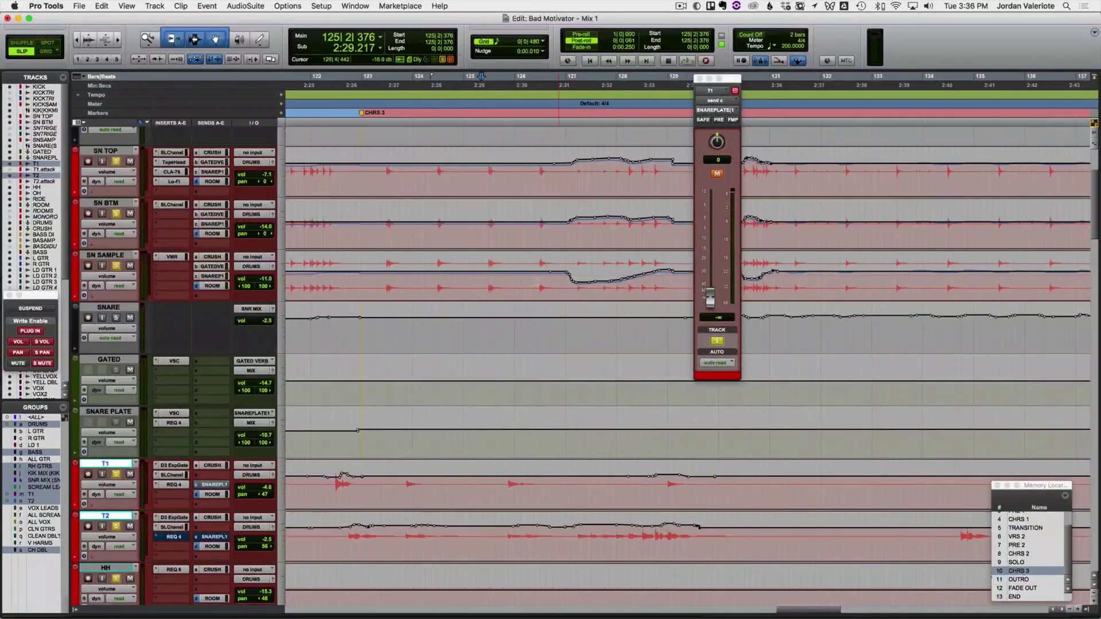
pyautogui.click(367, 290)
pyautogui.press('space')
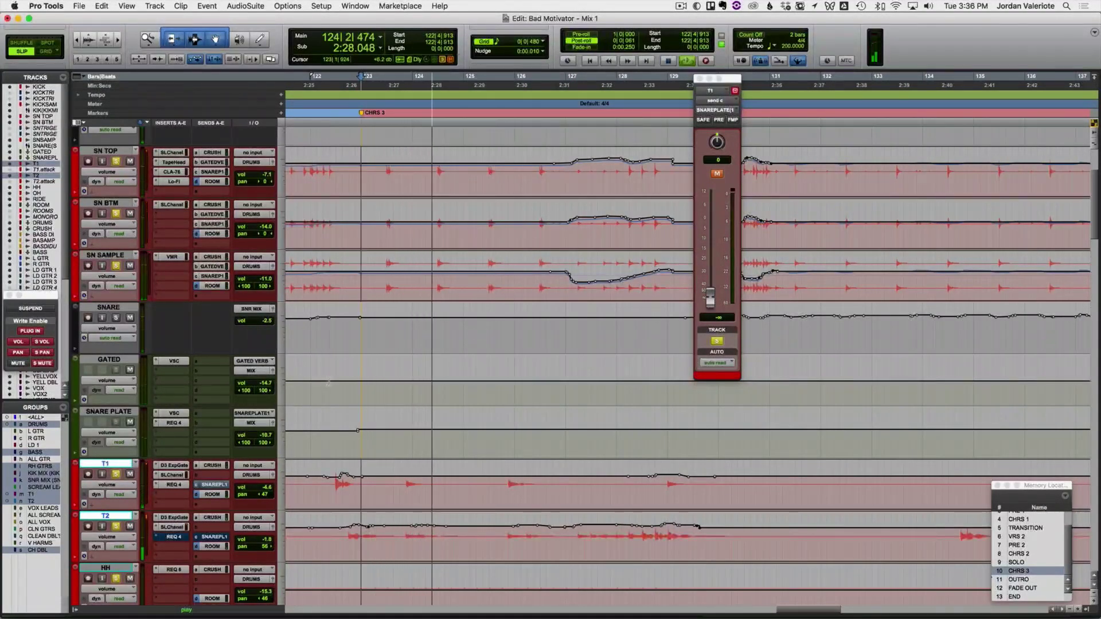
# Step: Display the send C mute automation on T1 and T2 and unmute both sends over the tom hits from bar 123 to 129
pyautogui.keyDown('ctrl'); pyautogui.keyDown('super'); pyautogui.click(718, 175); pyautogui.keyUp('super'); pyautogui.keyUp('ctrl')
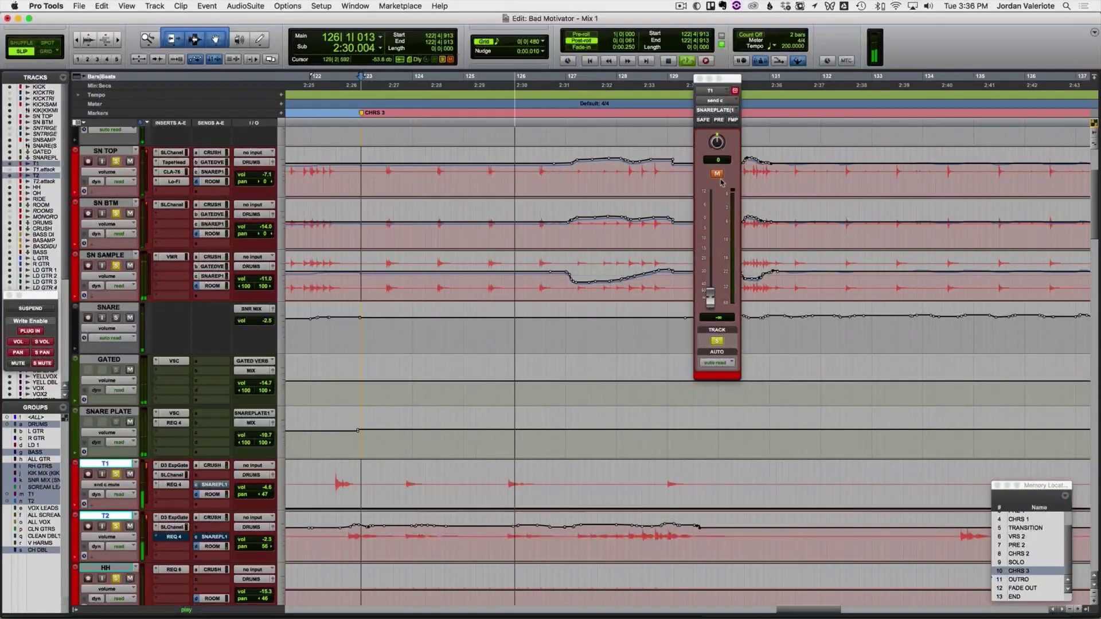
pyautogui.press('space')
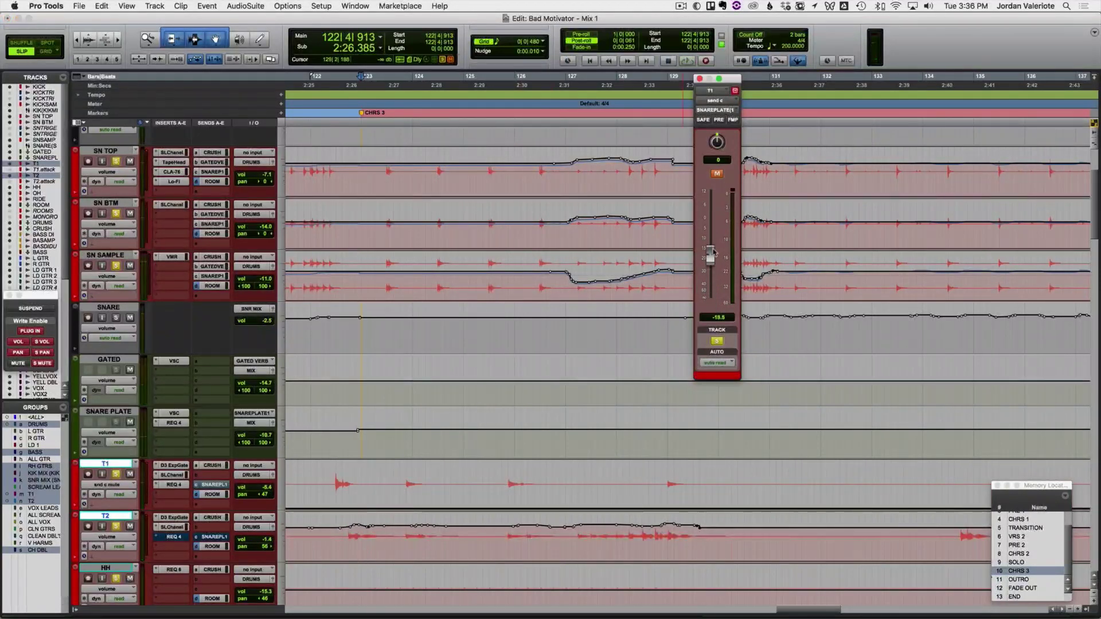
pyautogui.moveTo(389, 470); pyautogui.dragTo(709, 470)
pyautogui.moveTo(651, 410); pyautogui.dragTo(650, 410)
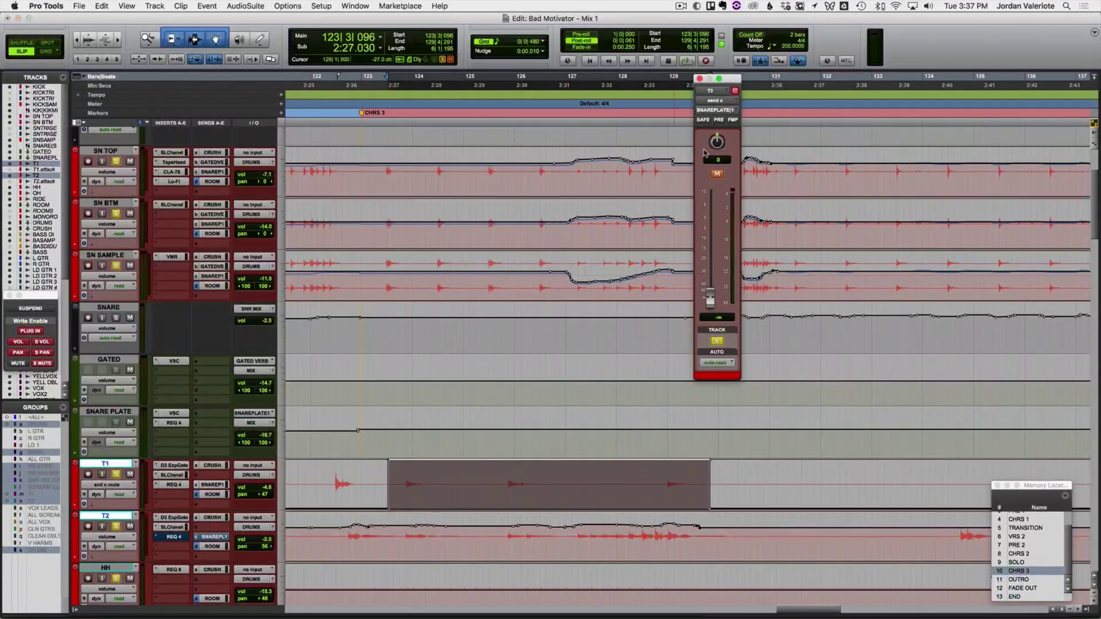
pyautogui.click(716, 173)
pyautogui.press(';')
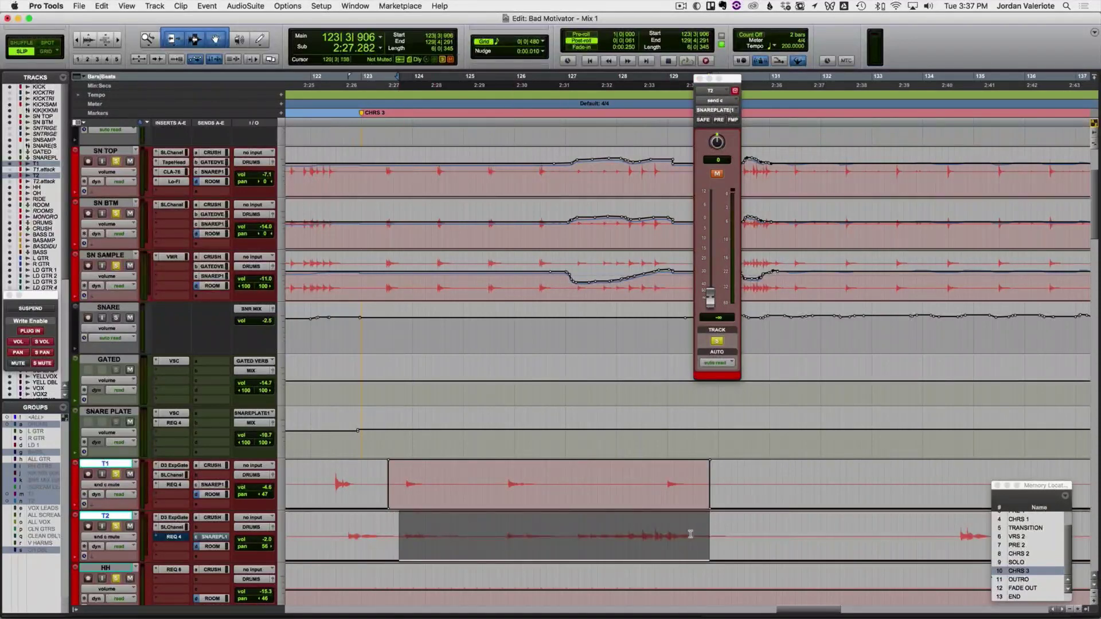
pyautogui.moveTo(671, 468); pyautogui.dragTo(671, 467)
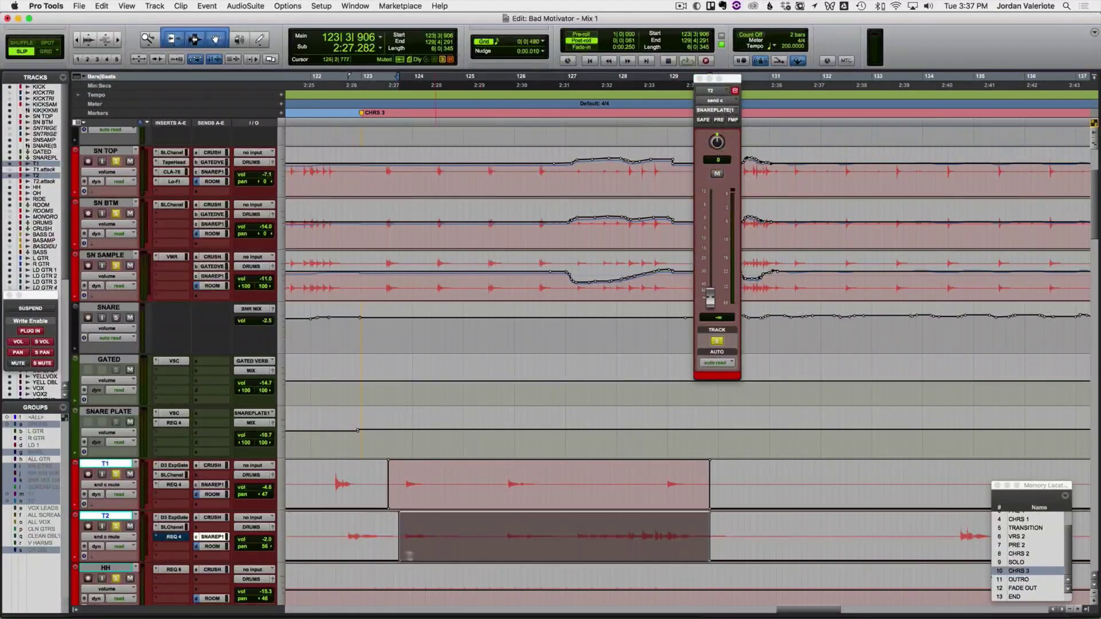
# Step: Play the soloed drums from the start of CHRS 3 and set all tracks to latch mode
pyautogui.click(365, 533)
pyautogui.press('space')
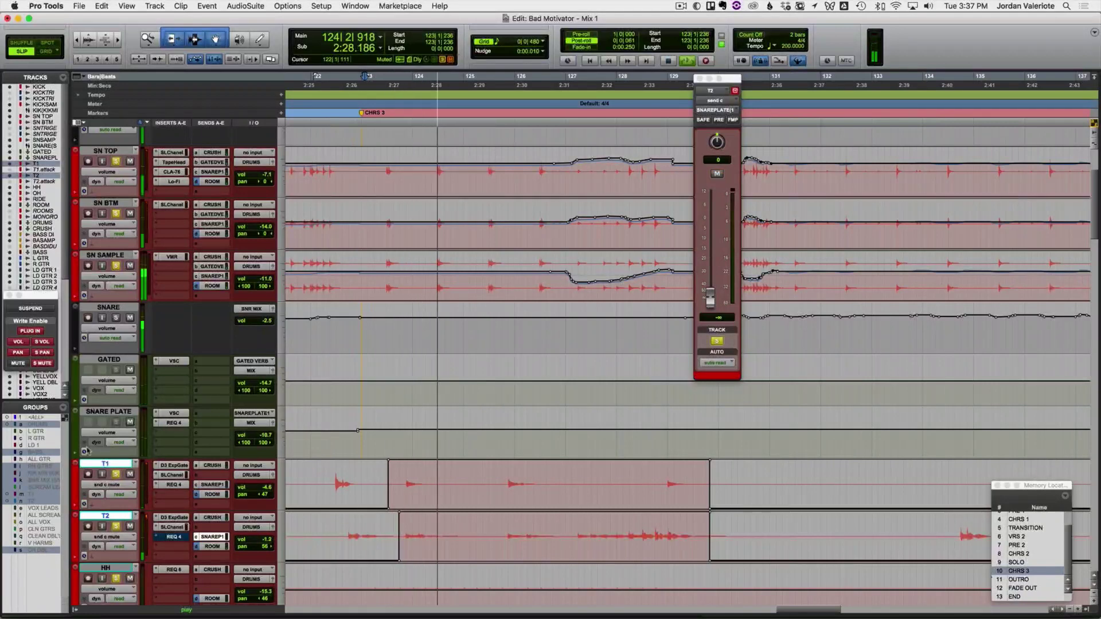
pyautogui.click(119, 495)
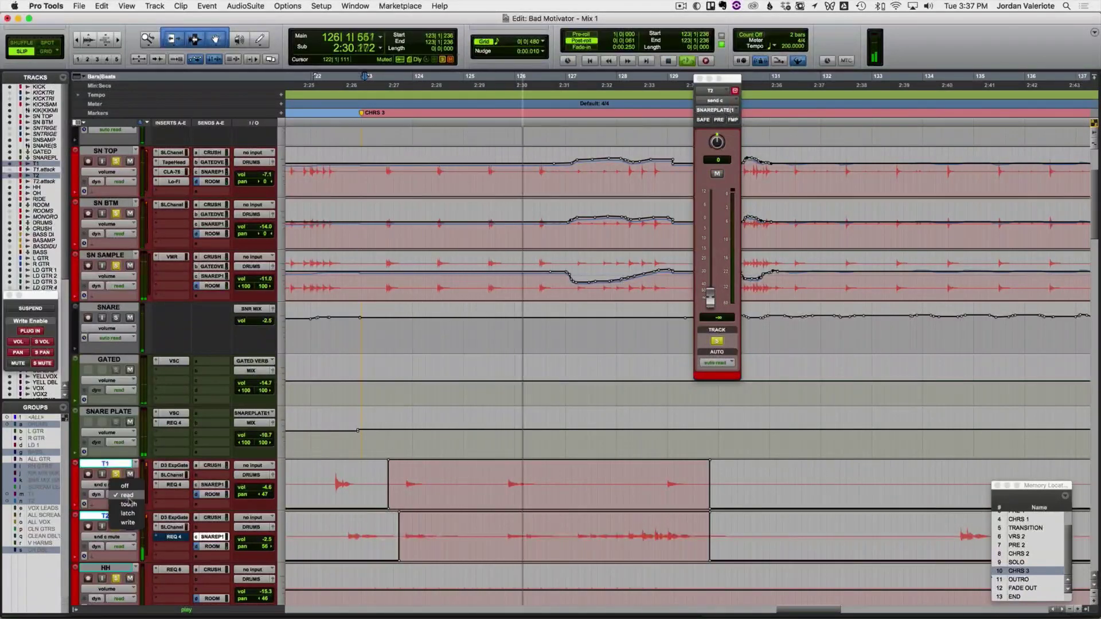
pyautogui.keyDown('alt'); pyautogui.click(127, 514); pyautogui.keyUp('alt')
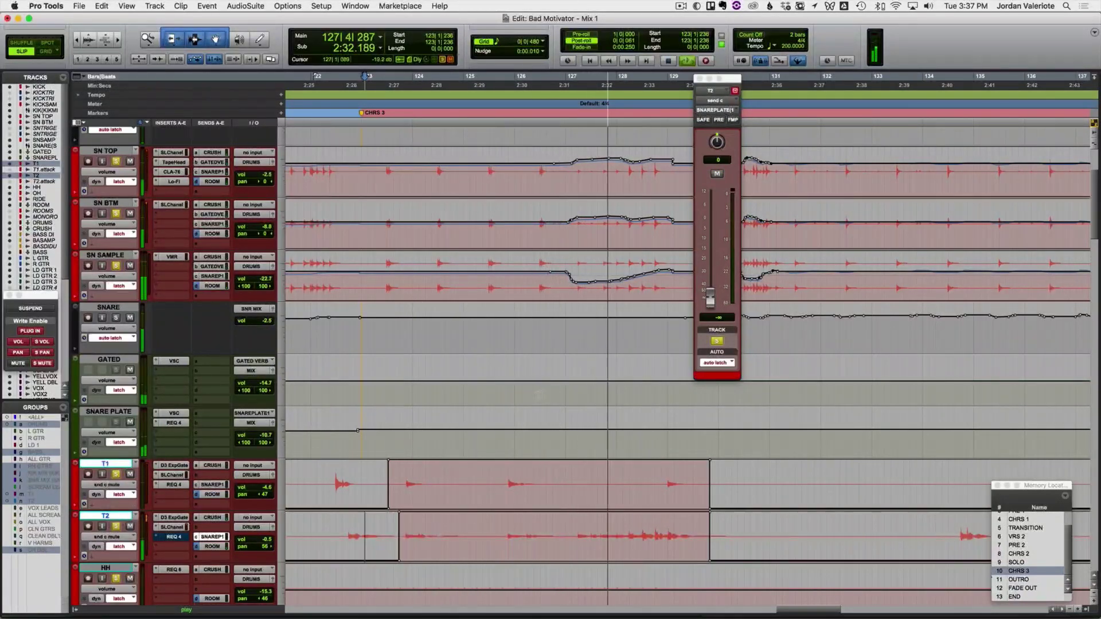
# Step: Stop playback and set the automation mode of all tracks to read
pyautogui.press('space')
pyautogui.click(119, 495)
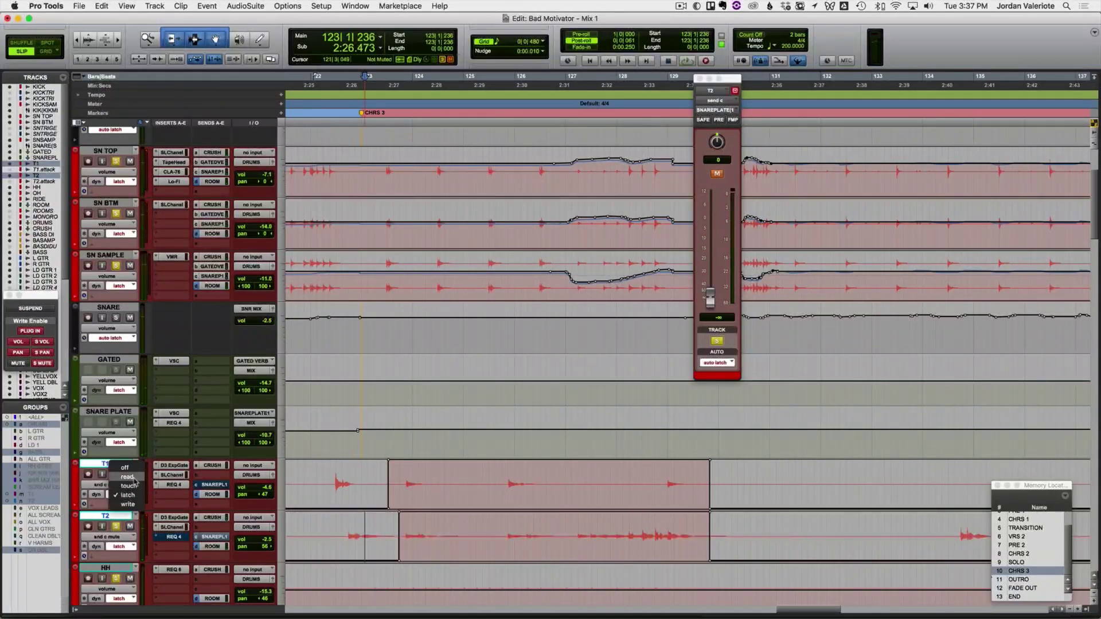
pyautogui.keyDown('alt'); pyautogui.click(134, 479); pyautogui.keyUp('alt')
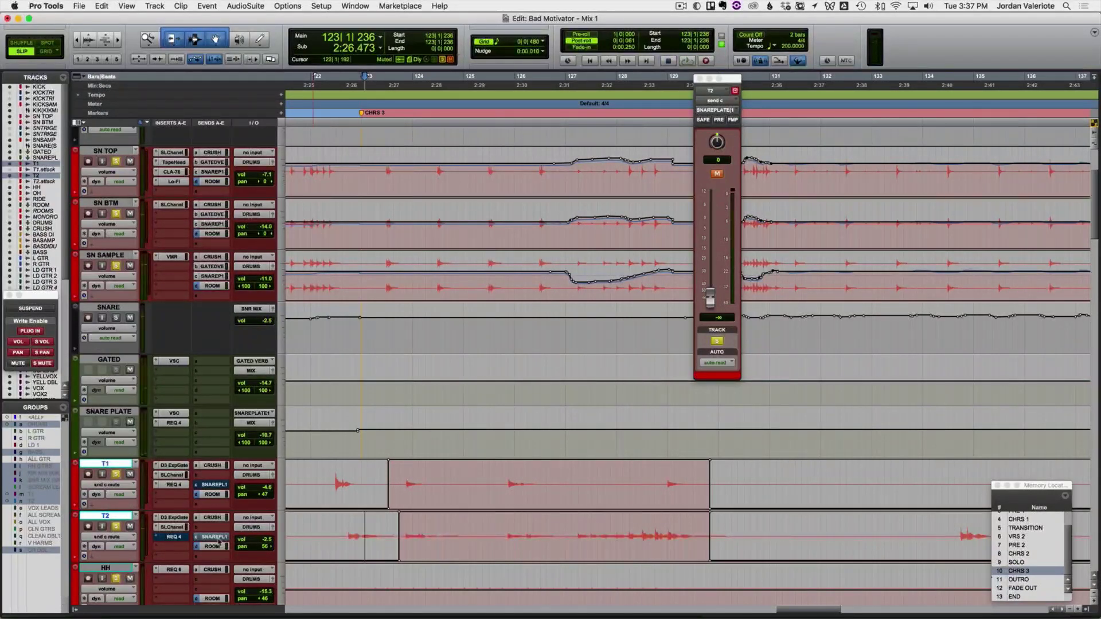
# Step: Raise the SNARE PLATE send C levels on T2 and T1, with T1 at -7.8 dB, while playing the soloed drums from CHRS 3
pyautogui.click(215, 537)
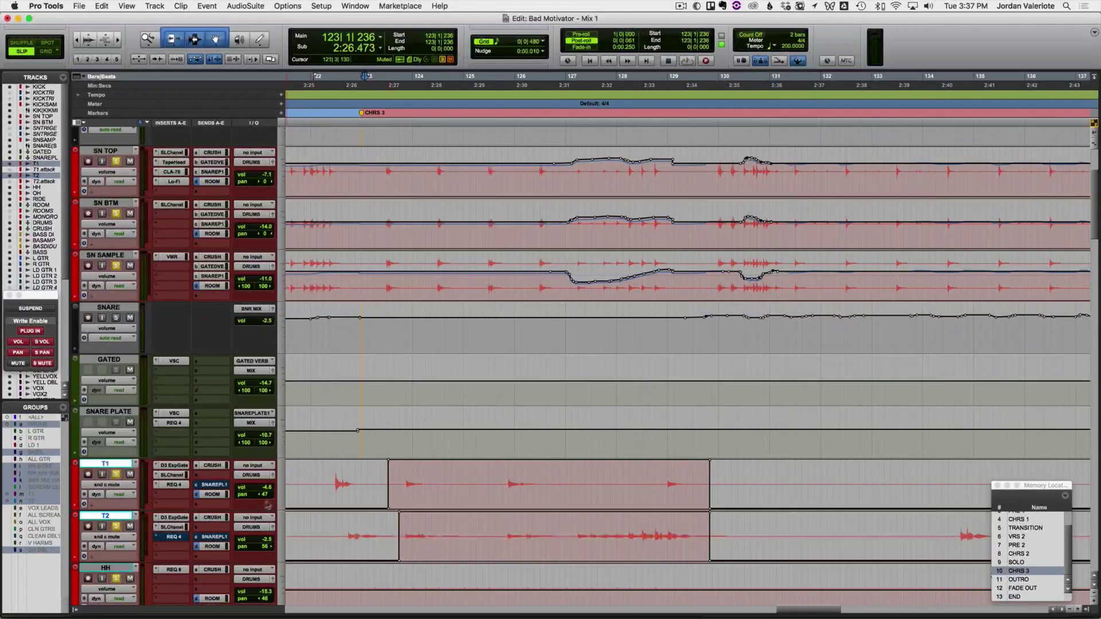
pyautogui.click(223, 487)
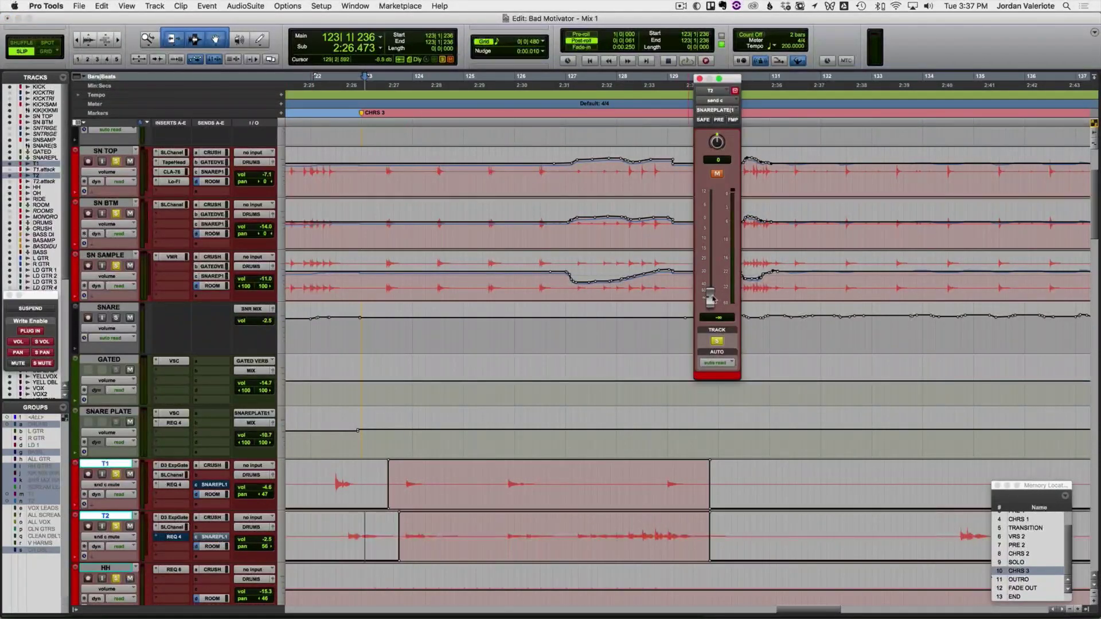
pyautogui.press('space')
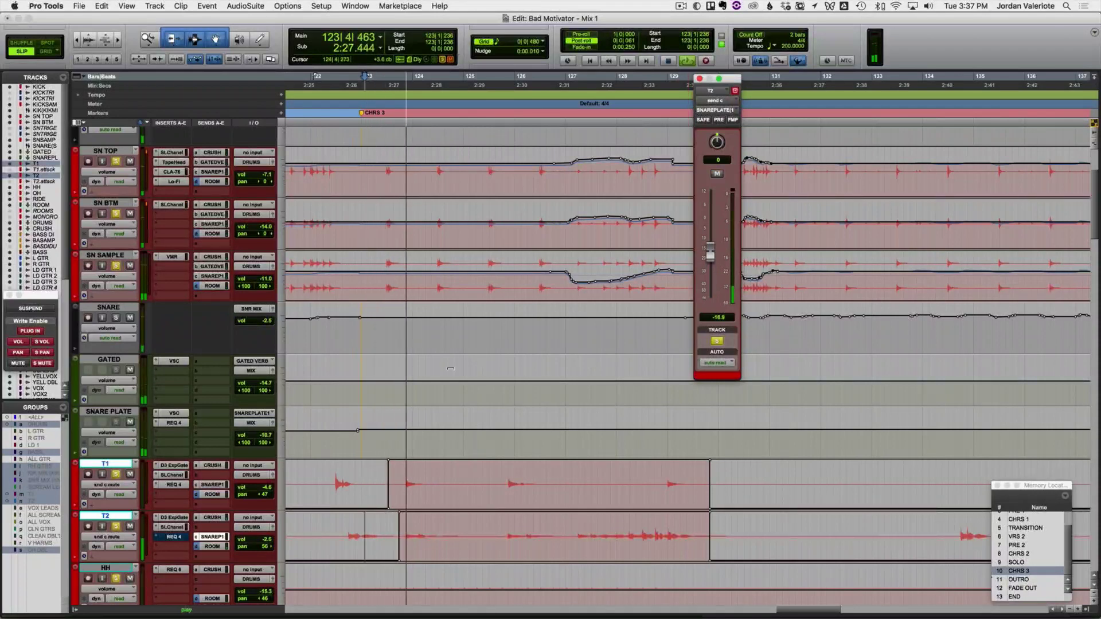
pyautogui.click(211, 485)
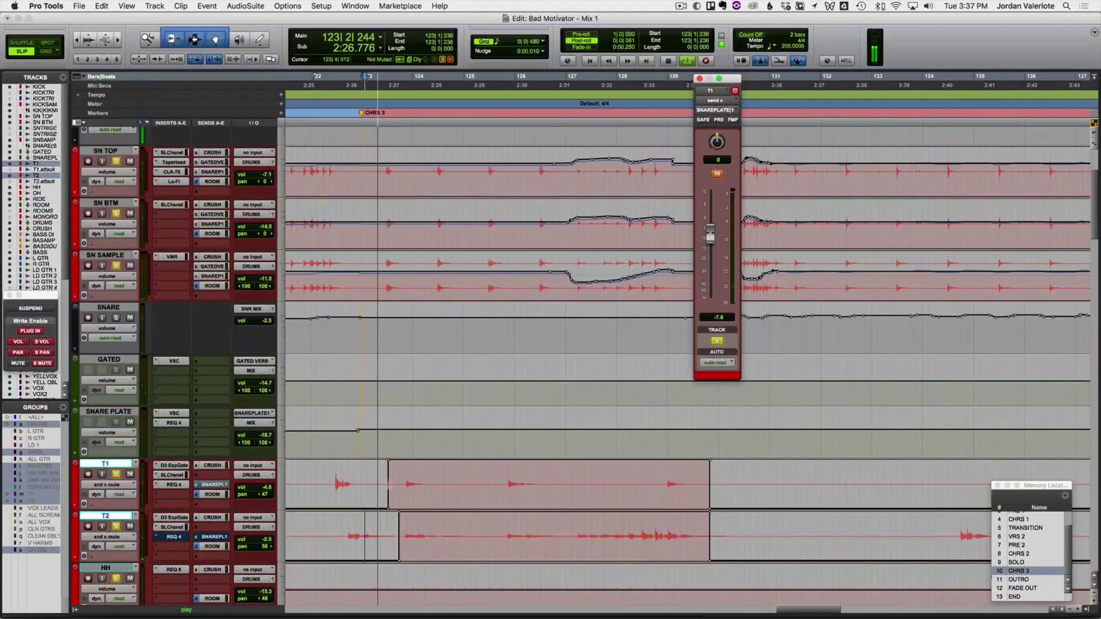
pyautogui.press('space')
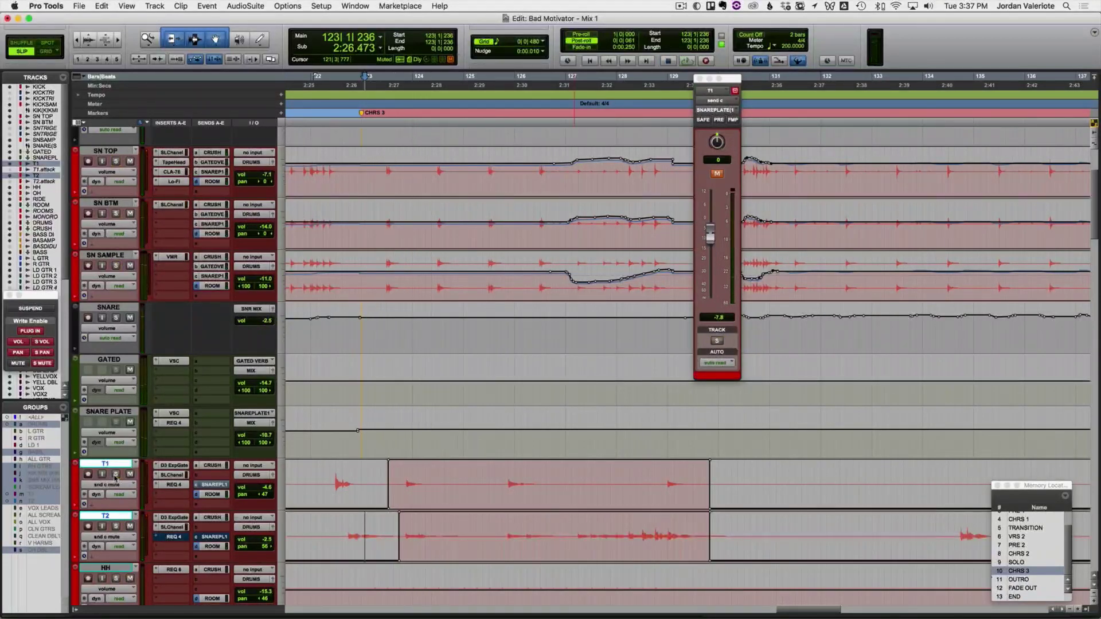
# Step: Solo the T1 track and adjust its snare plate send level during playback
pyautogui.click(115, 475)
pyautogui.press('space')
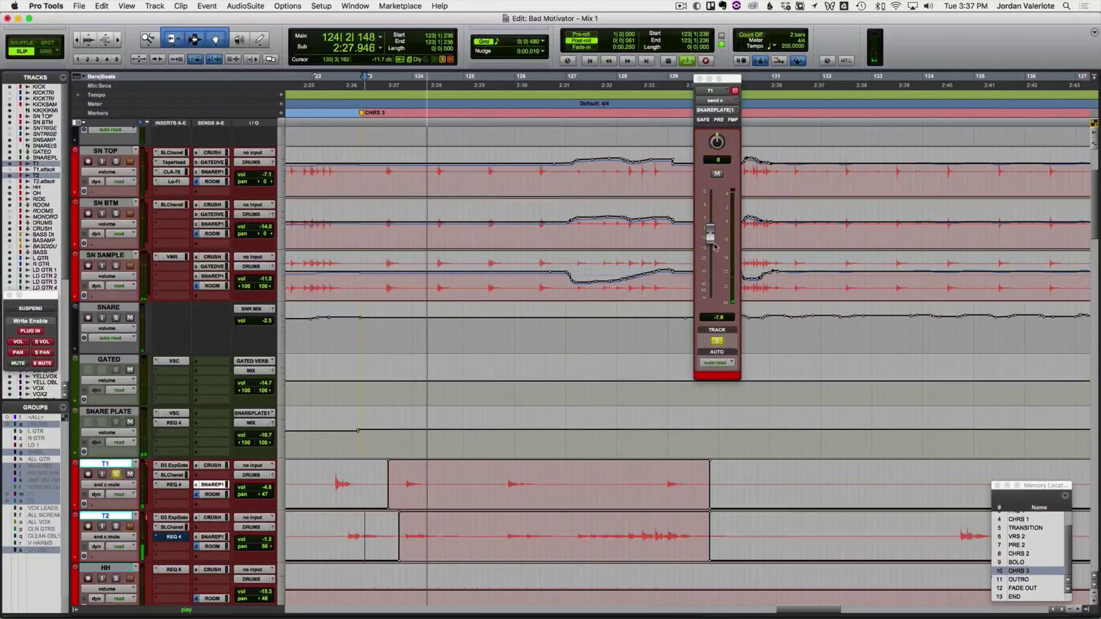
pyautogui.moveTo(714, 247); pyautogui.dragTo(714, 221)
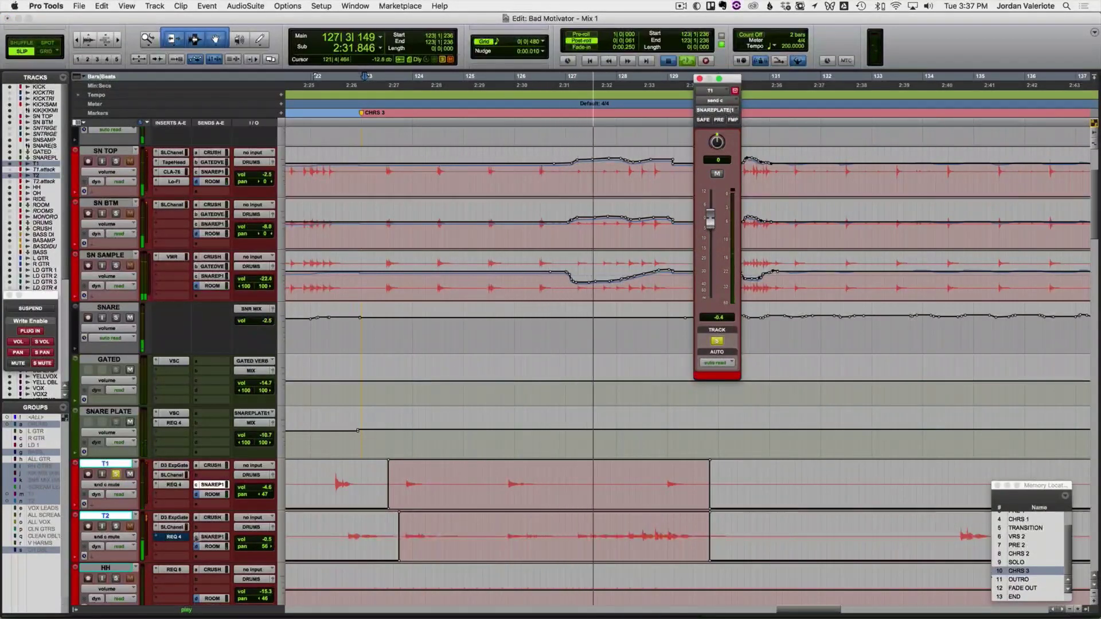
pyautogui.press('space')
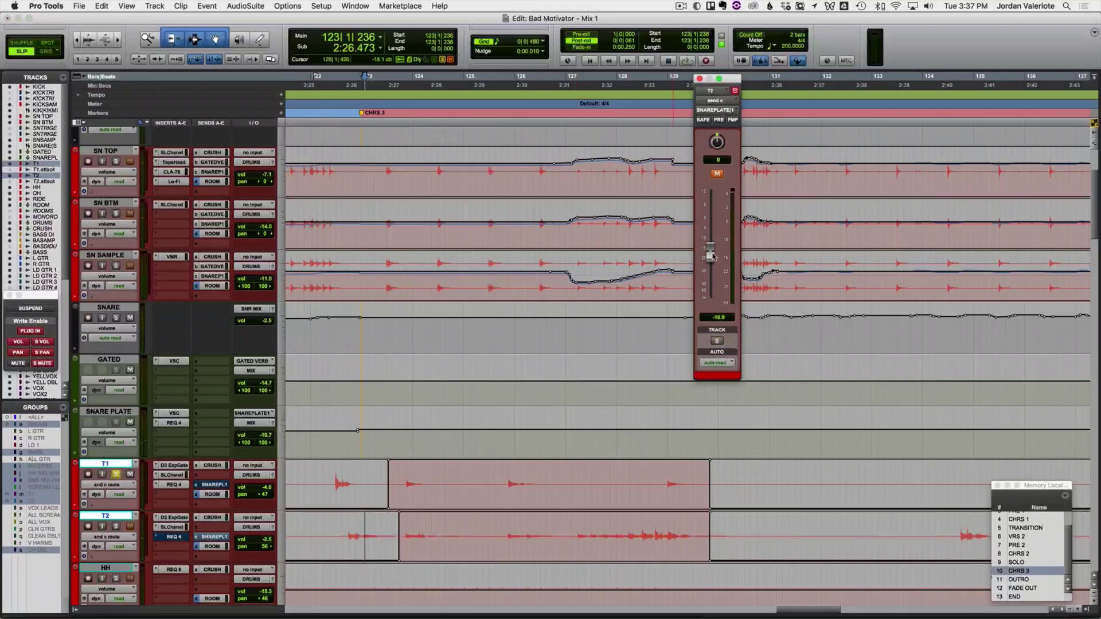
# Step: Audition T2 soloed together with T1, clearing both solos and closing the send window
pyautogui.press('space')
pyautogui.click(116, 527)
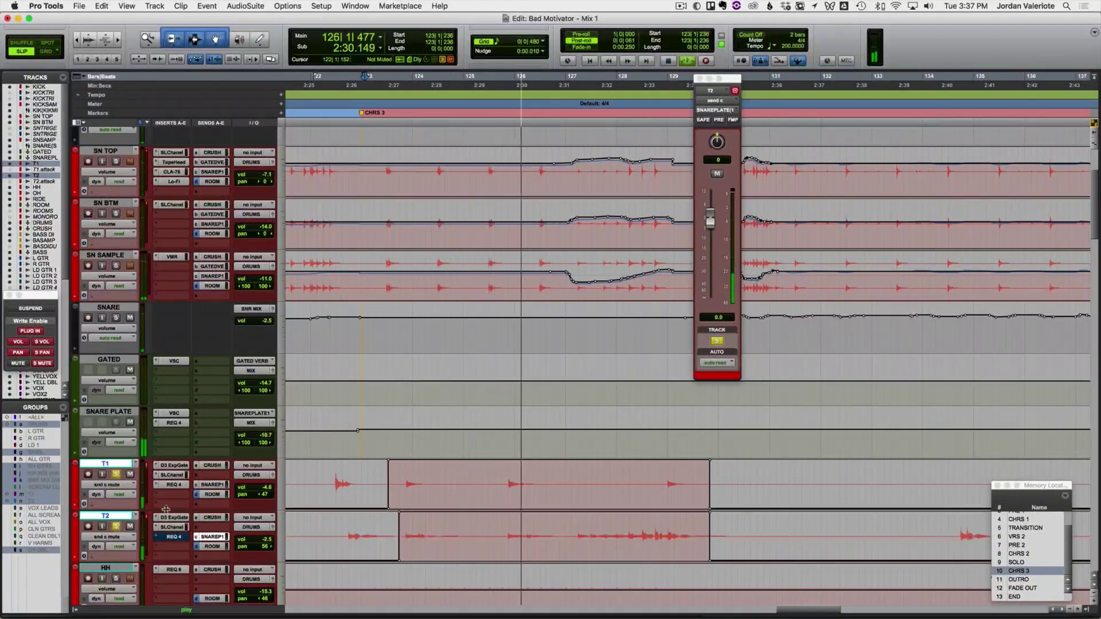
pyautogui.click(116, 474)
pyautogui.click(116, 526)
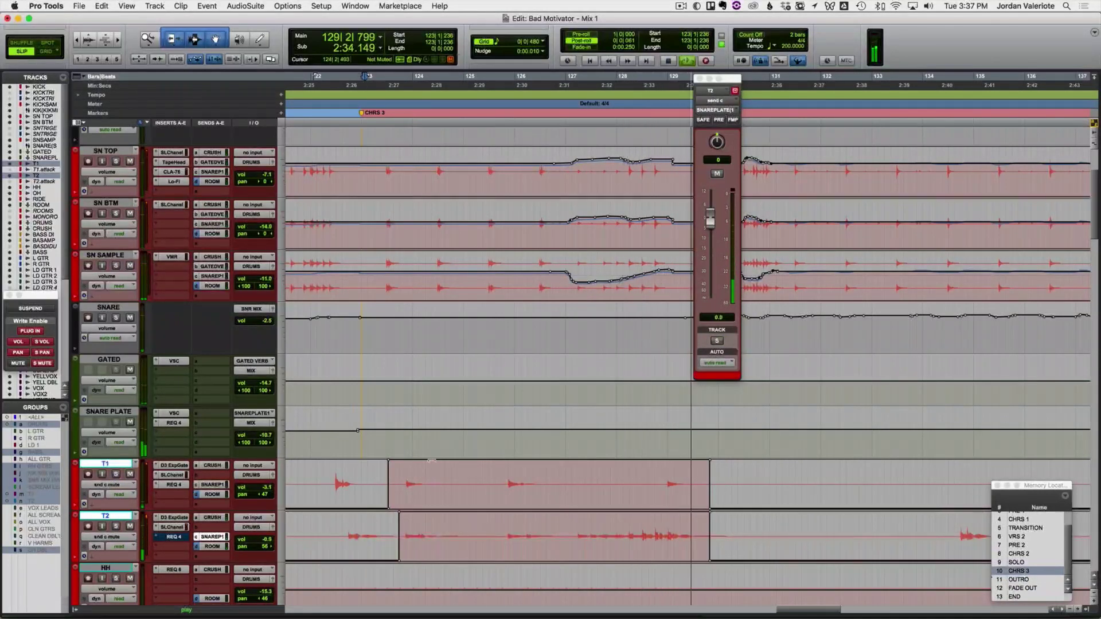
pyautogui.click(700, 79)
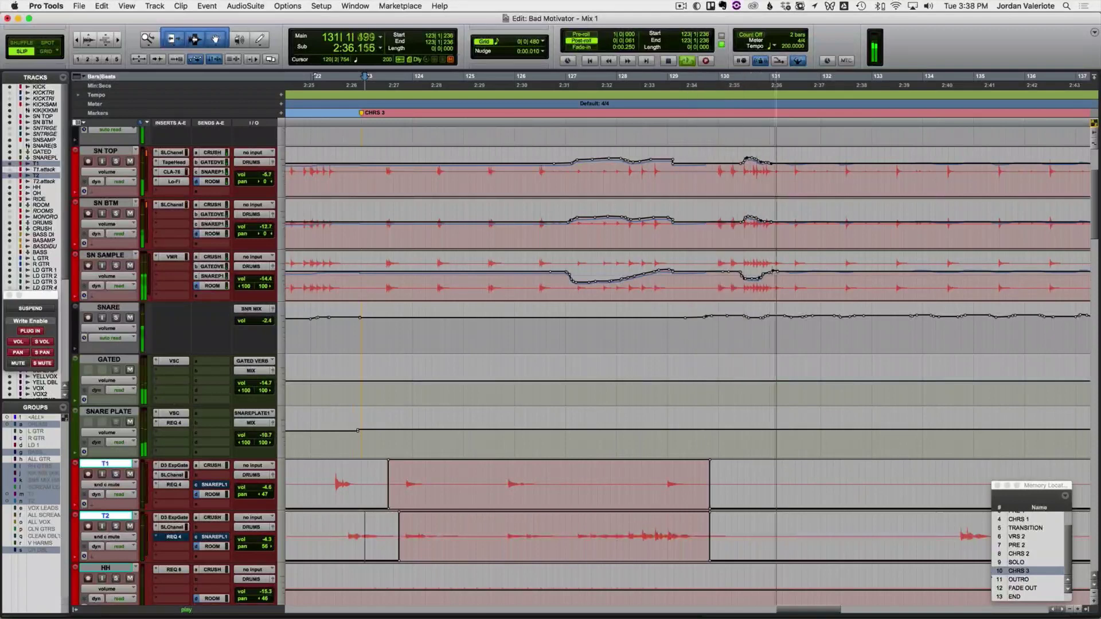
# Step: Enable Master Bypass automation for the Expander/Gate on T1 and show it in the track's lane
pyautogui.click(662, 485)
pyautogui.press('space')
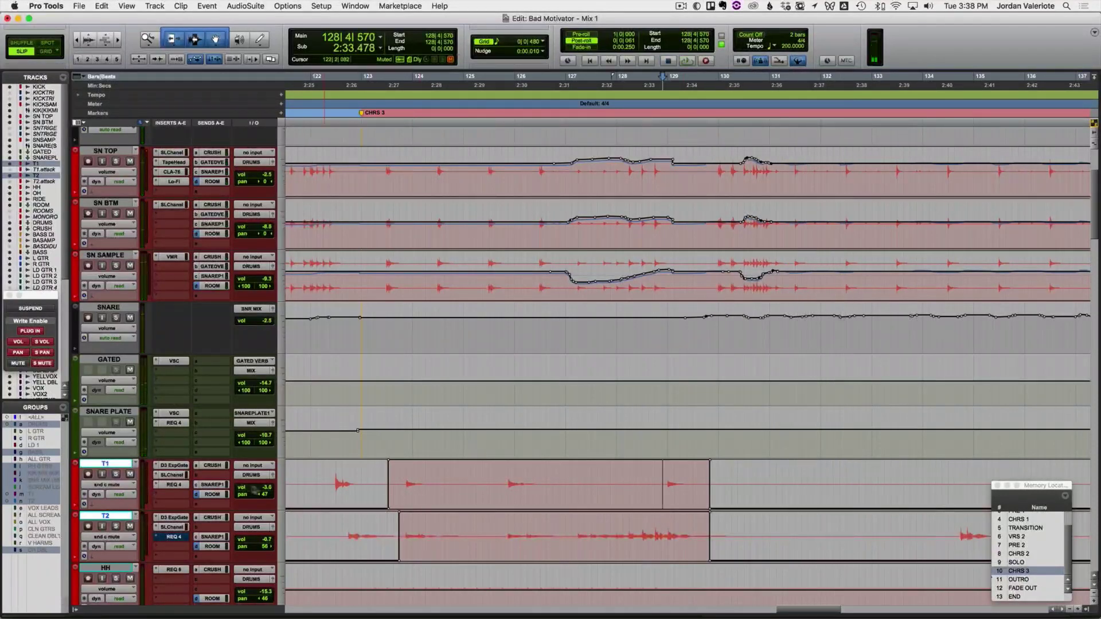
pyautogui.click(174, 466)
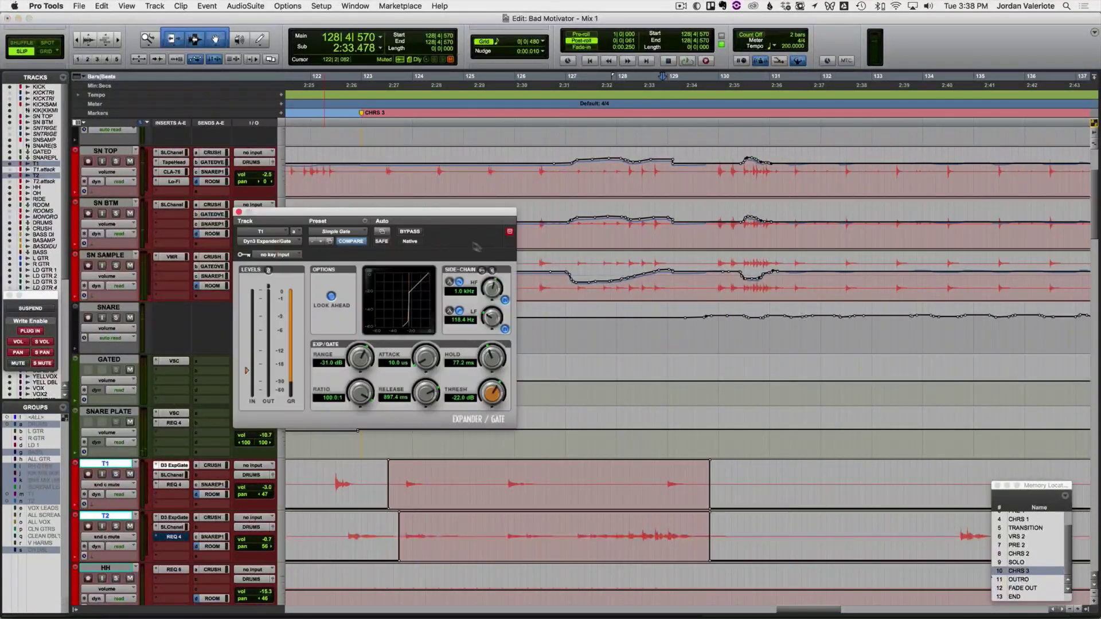
pyautogui.keyDown('ctrl'); pyautogui.keyDown('super'); pyautogui.click(412, 234); pyautogui.keyUp('super'); pyautogui.keyUp('ctrl')
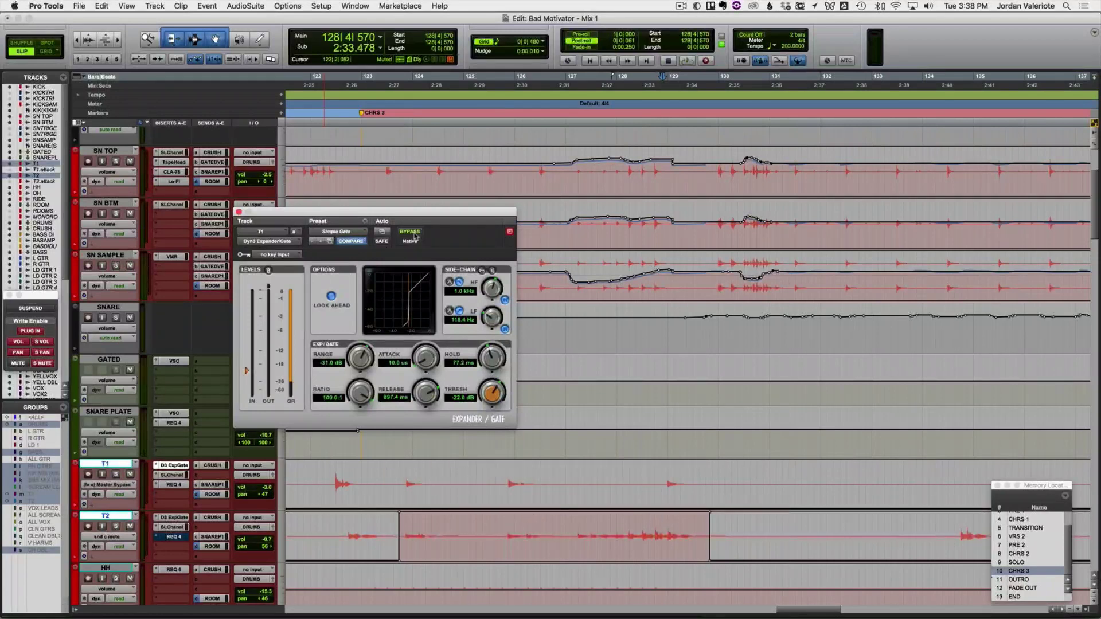
# Step: Play from 128|1 and bypass T1's Expander/Gate to compare the tom sound with and without gating
pyautogui.click(622, 485)
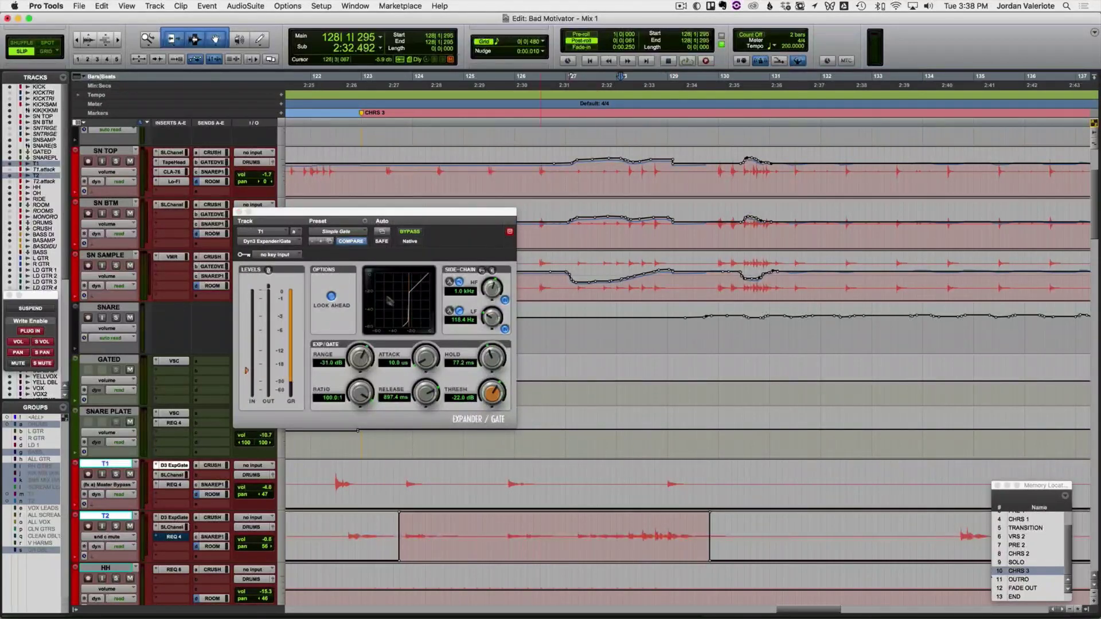
pyautogui.press('space')
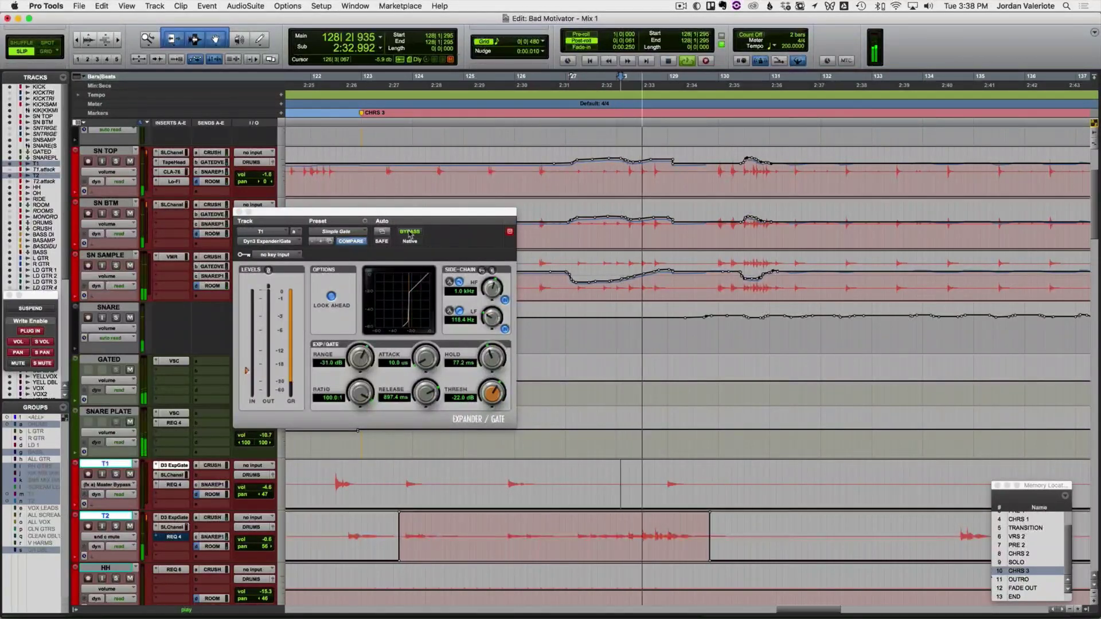
pyautogui.click(410, 233)
pyautogui.click(410, 232)
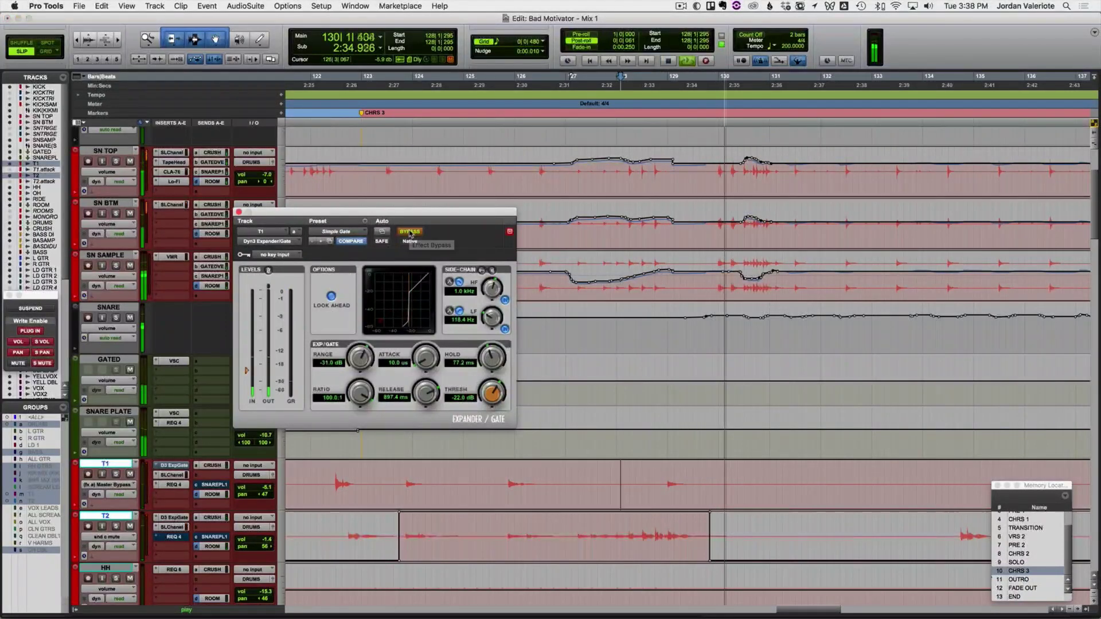
pyautogui.press('space')
# Step: Enable Master Bypass automation for the Expander/Gate on T2
pyautogui.click(175, 518)
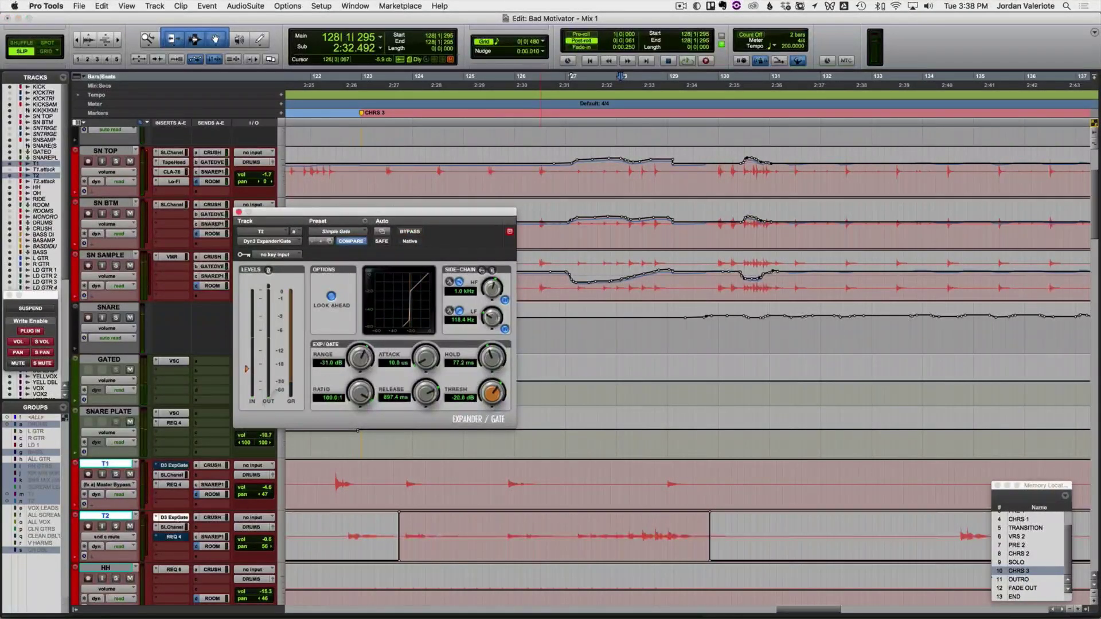
pyautogui.rightClick(410, 233)
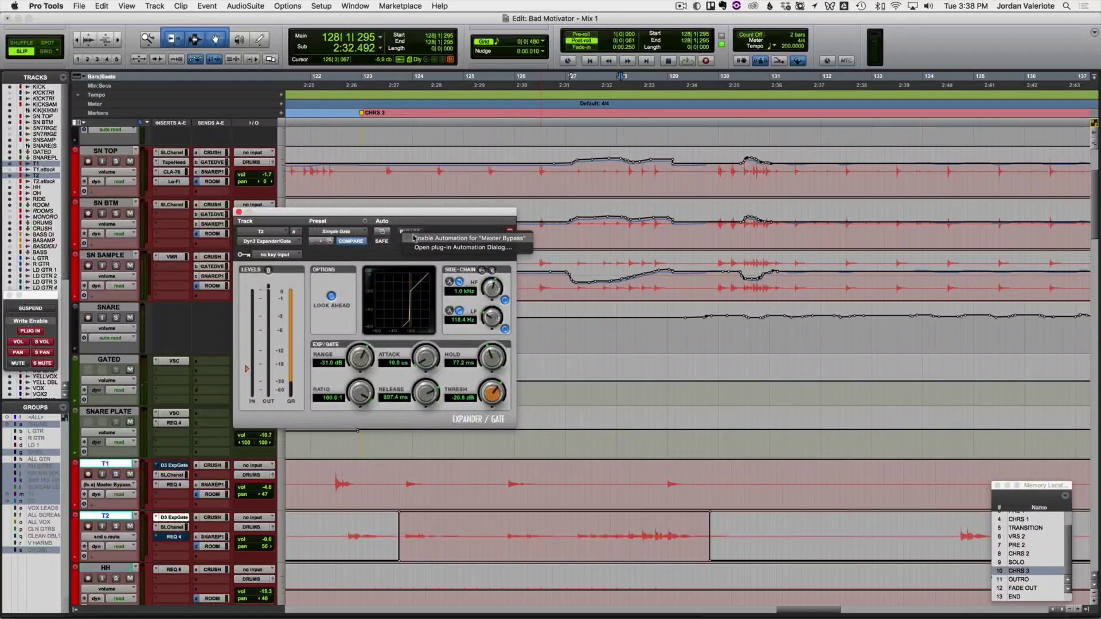
pyautogui.click(414, 238)
# Step: Play from 127|1 and bypass T2's Expander/Gate to hear the tom fill ungated
pyautogui.click(627, 545)
pyautogui.click(577, 541)
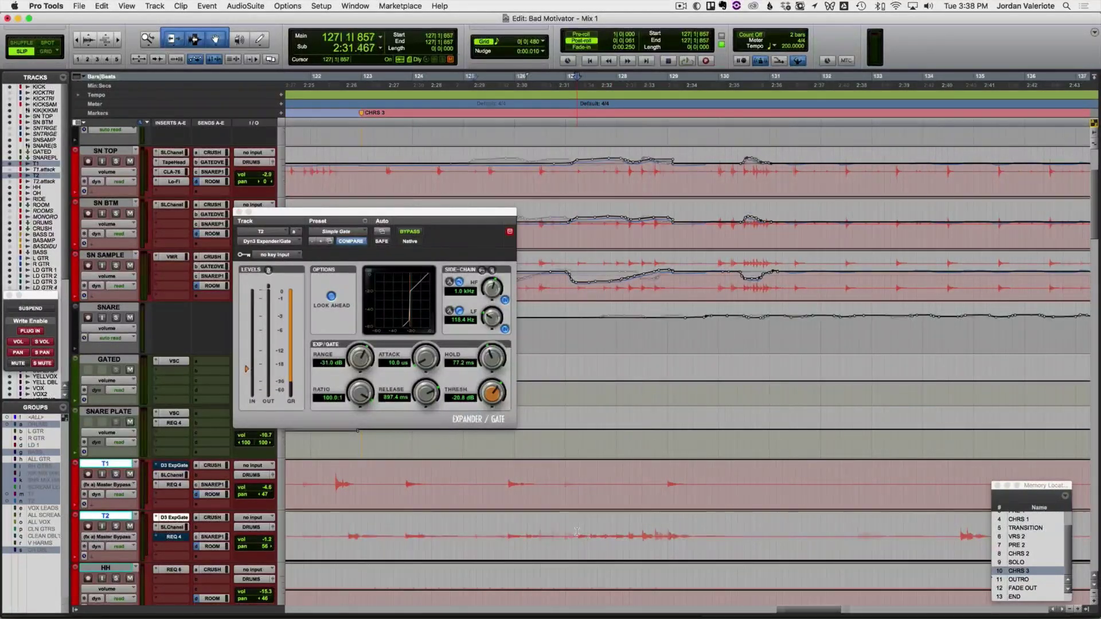
pyautogui.hscroll(4, 576, 540)
pyautogui.press('space')
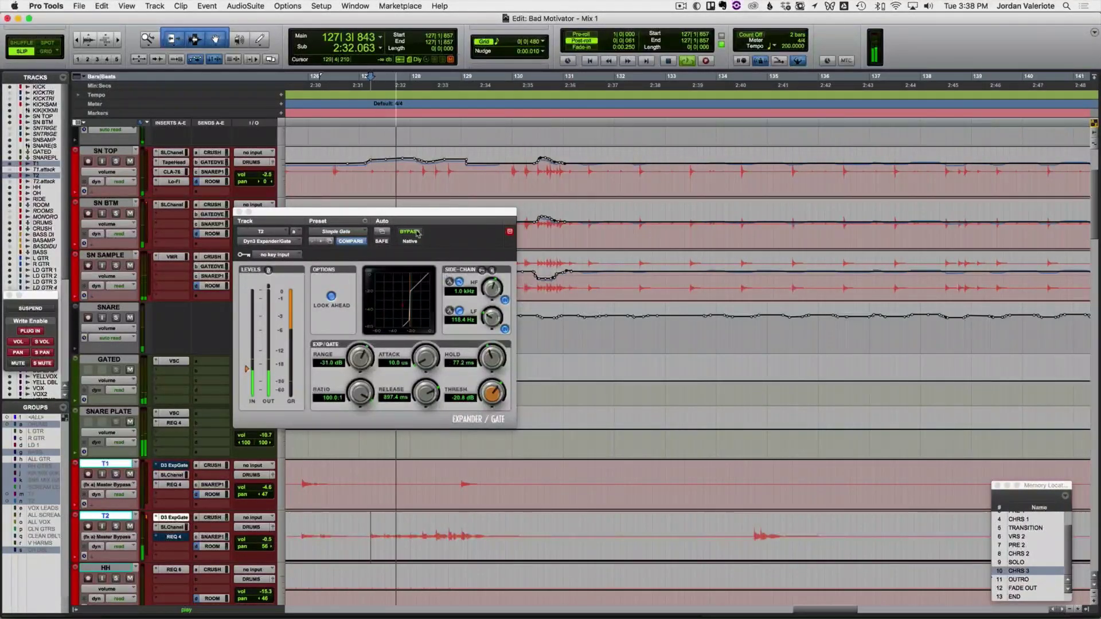
pyautogui.click(411, 232)
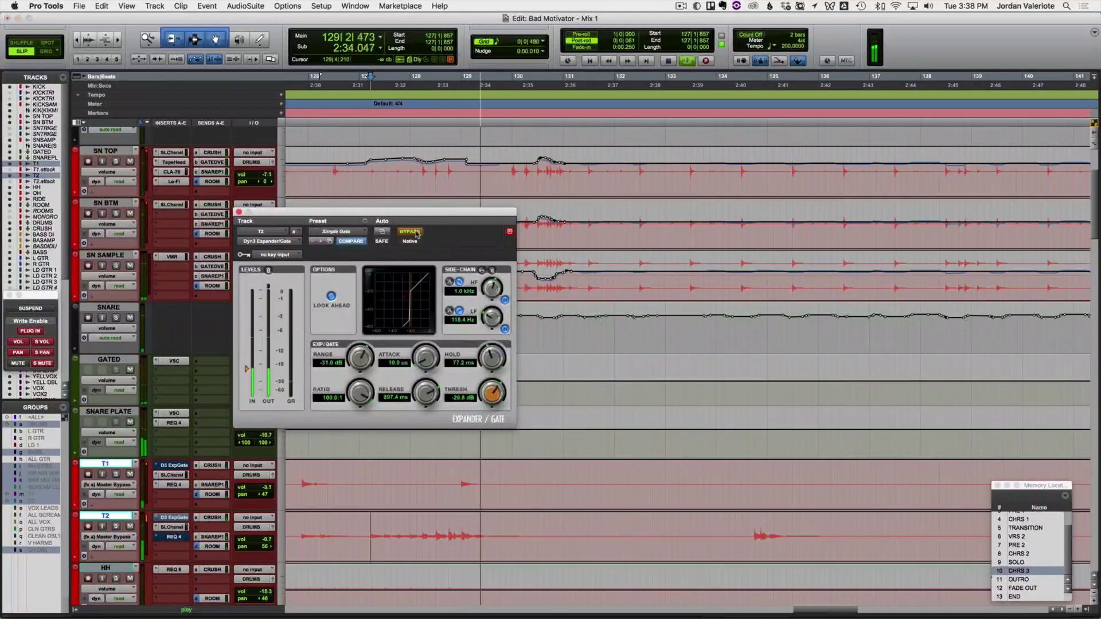
pyautogui.press('space')
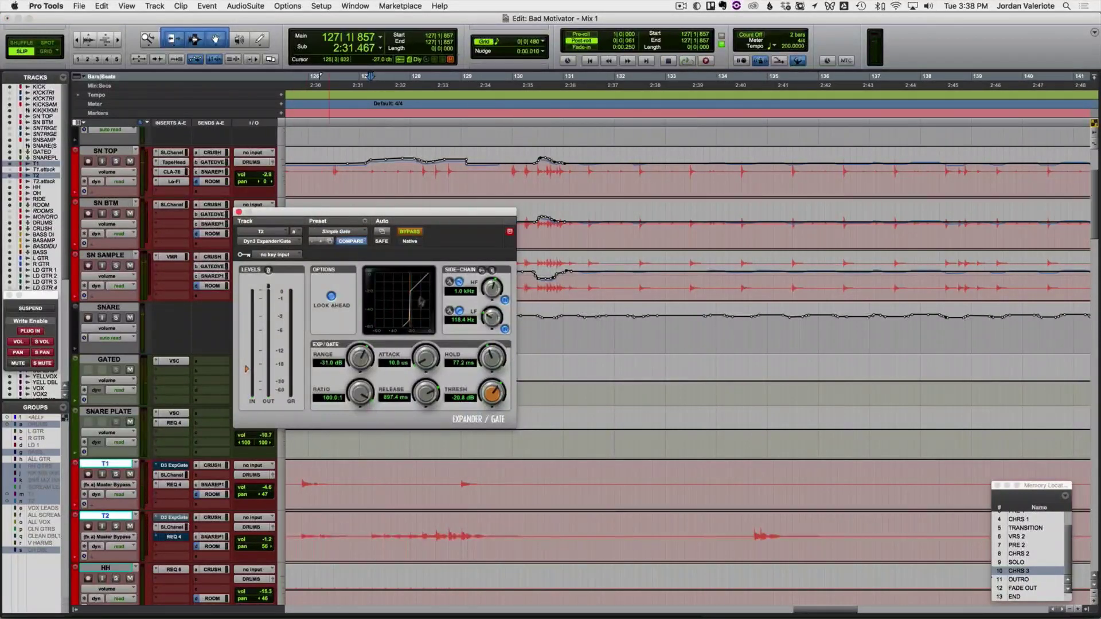
# Step: Take the Expander/Gate plug-ins on T2 and T1 out of bypass for the whole song
pyautogui.press('super+bracketleft')
pyautogui.press('super+bracketleft')
pyautogui.press('super+bracketleft')
pyautogui.press('super+bracketleft')
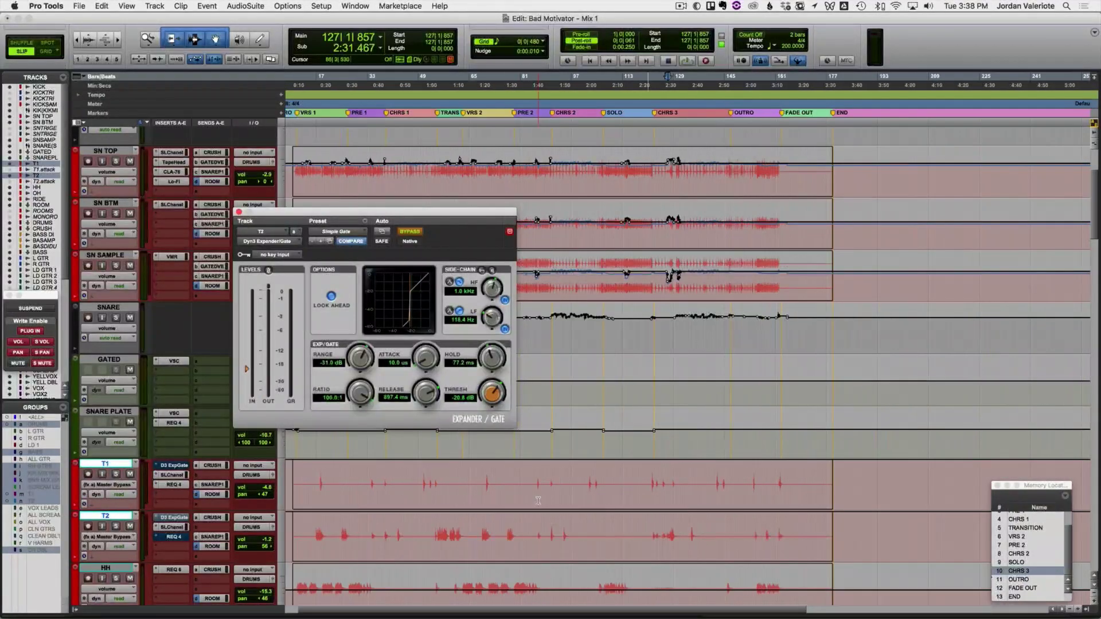
pyautogui.click(411, 232)
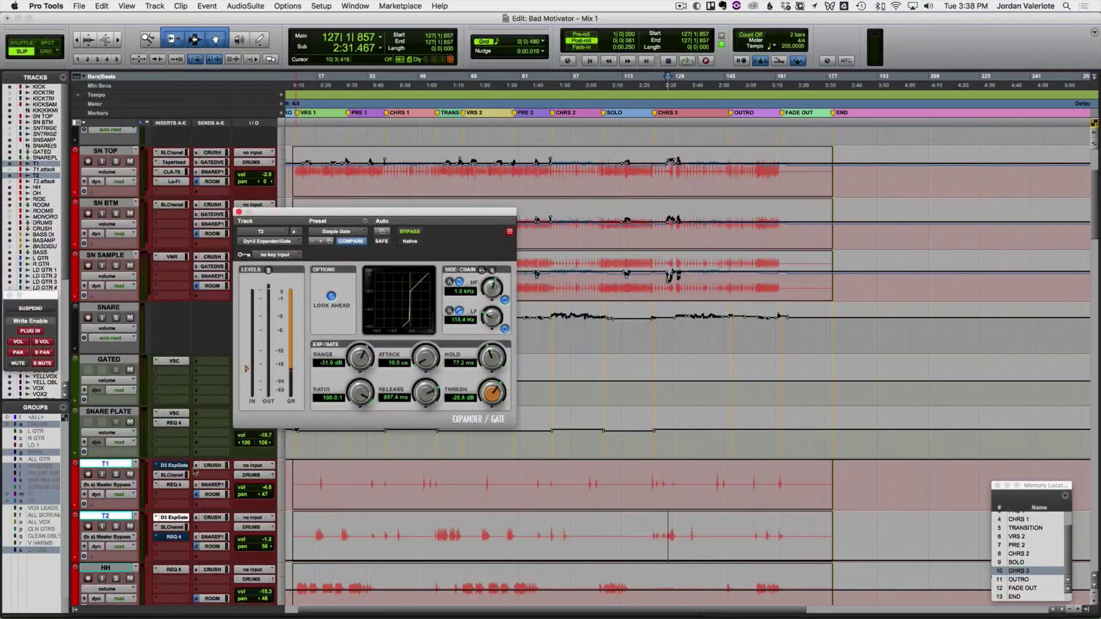
pyautogui.click(175, 466)
pyautogui.click(408, 232)
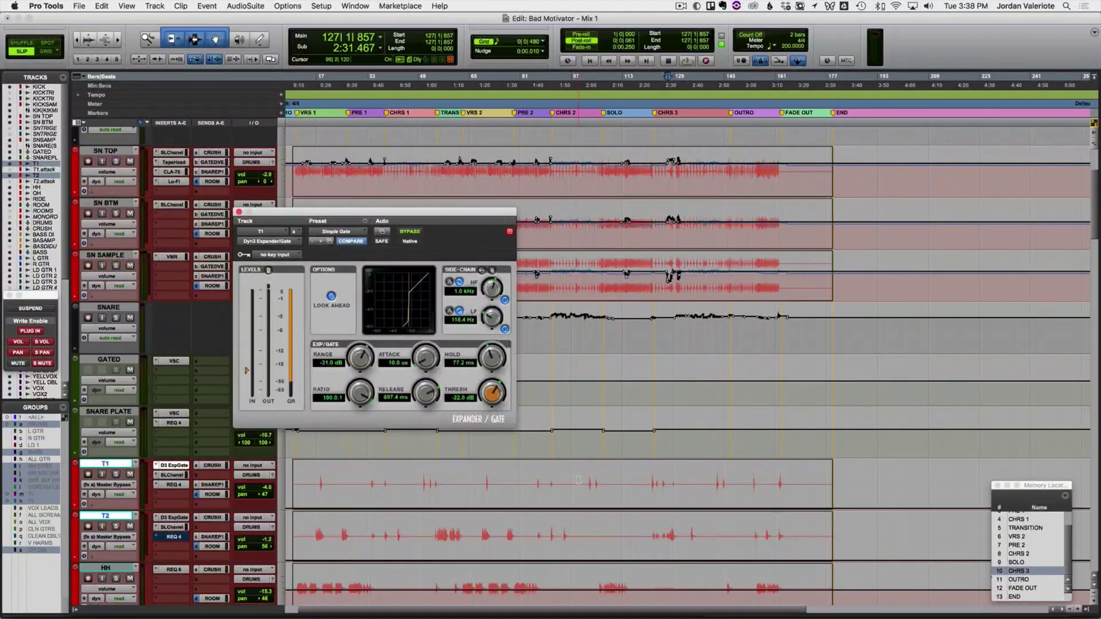
# Step: Automate T1's gate to be bypassed over the tom hit at bar 129, from about 128|4 to 129|4
pyautogui.press('t')
pyautogui.press('t')
pyautogui.press('t')
pyautogui.press('t')
pyautogui.press('t')
pyautogui.click(875, 483)
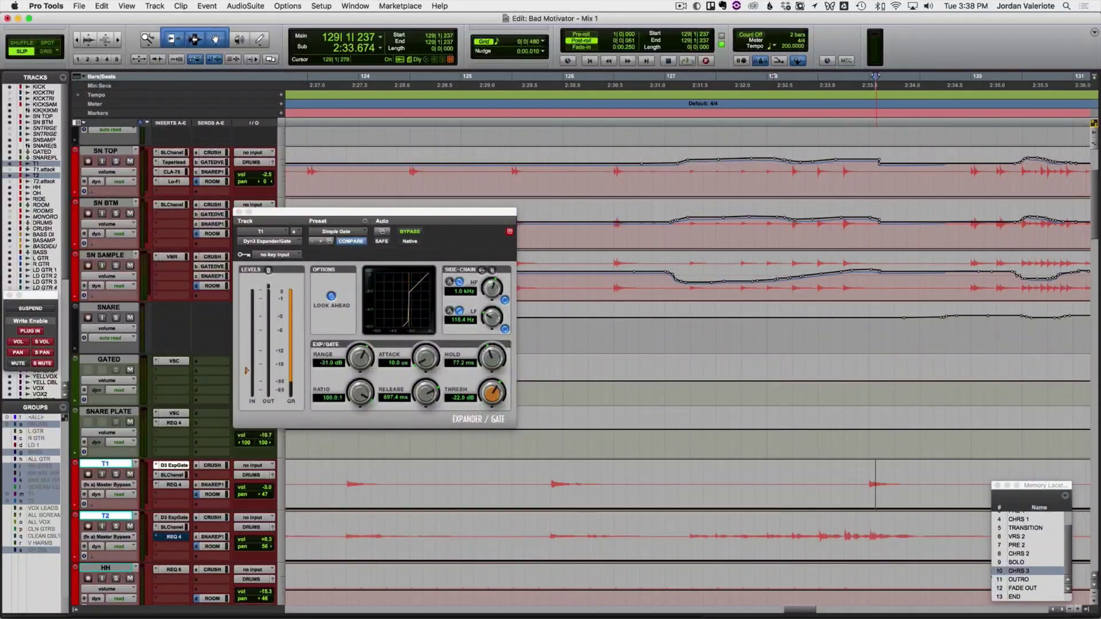
pyautogui.press('t')
pyautogui.press('t')
pyautogui.moveTo(644, 483); pyautogui.dragTo(713, 472)
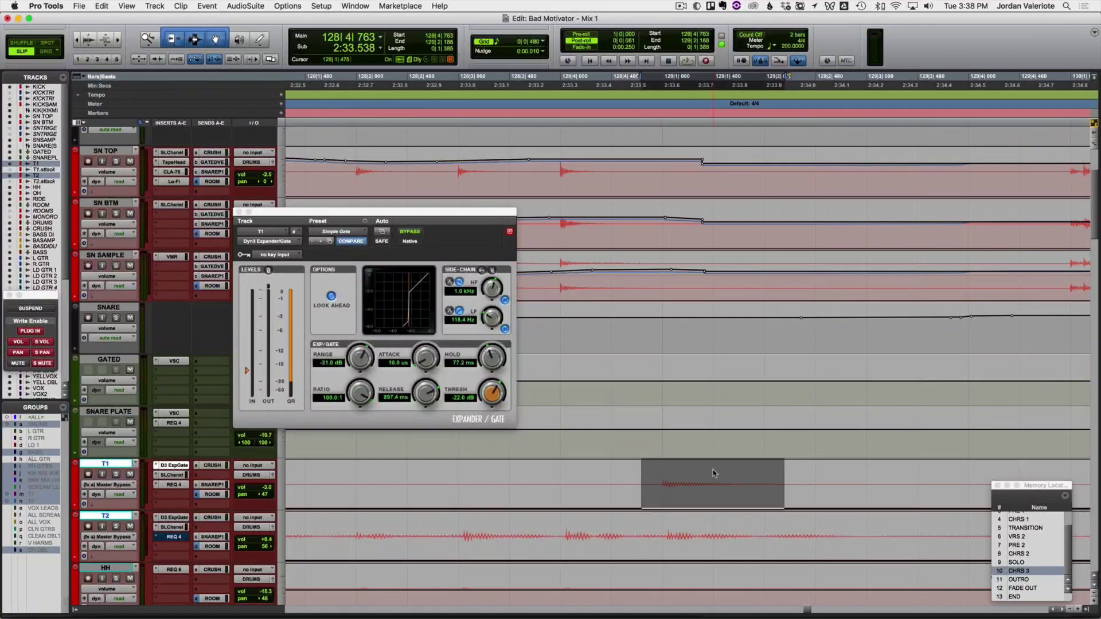
pyautogui.press('r')
pyautogui.keyDown('shift'); pyautogui.click(863, 486); pyautogui.keyUp('shift')
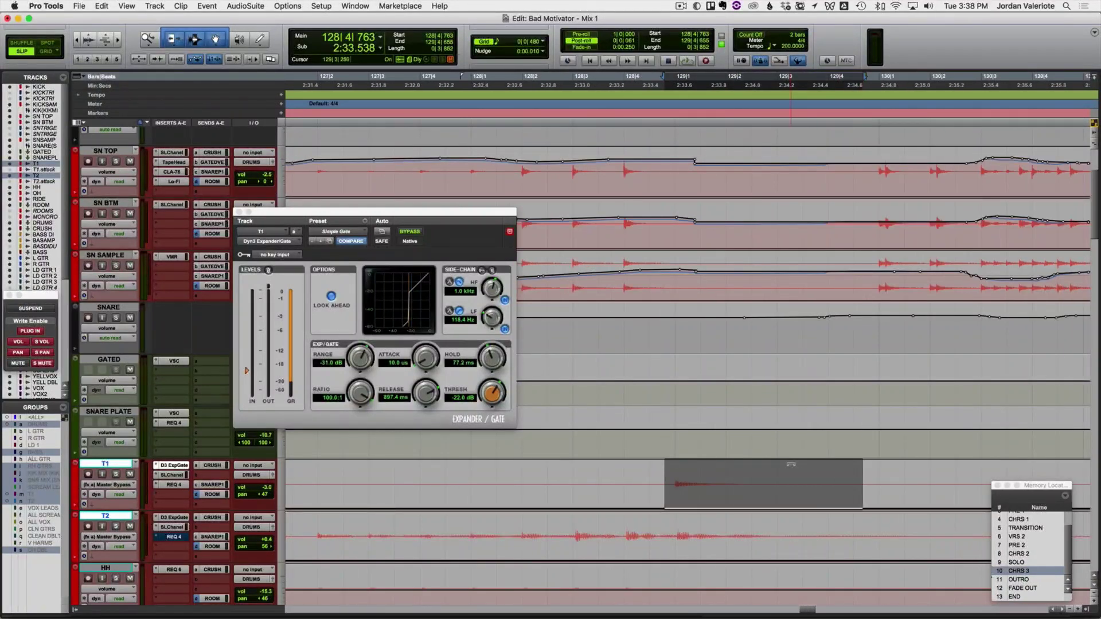
pyautogui.moveTo(802, 414); pyautogui.dragTo(801, 413)
# Step: Automate T2's gate to be bypassed from about 128|4 to 130|1 and play the fill from 127|3
pyautogui.moveTo(672, 527); pyautogui.dragTo(925, 525)
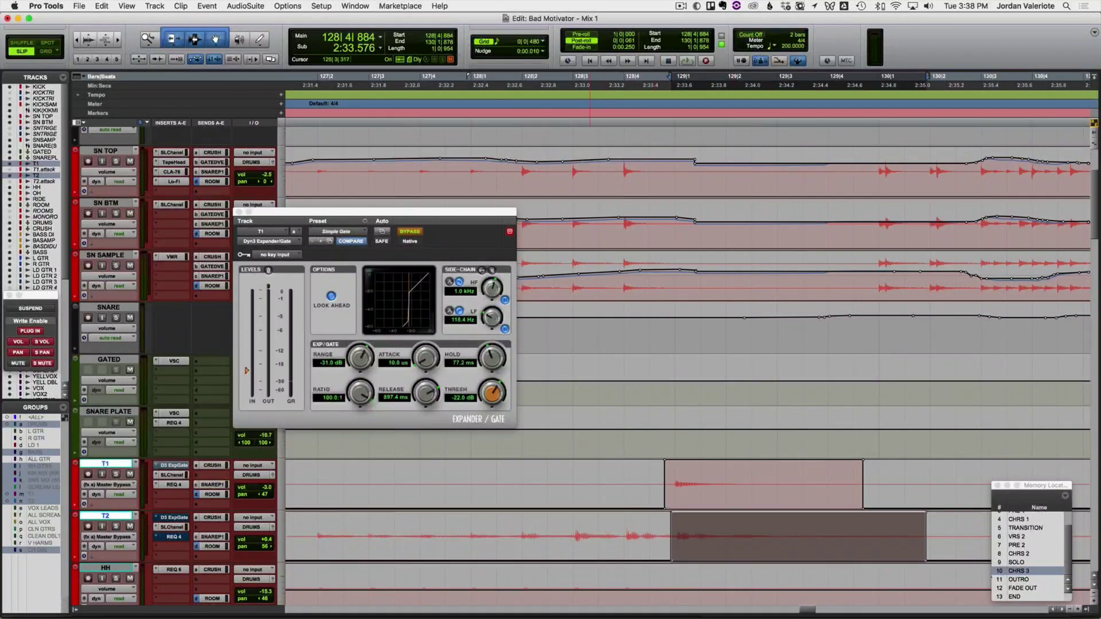
pyautogui.press('space')
pyautogui.click(372, 533)
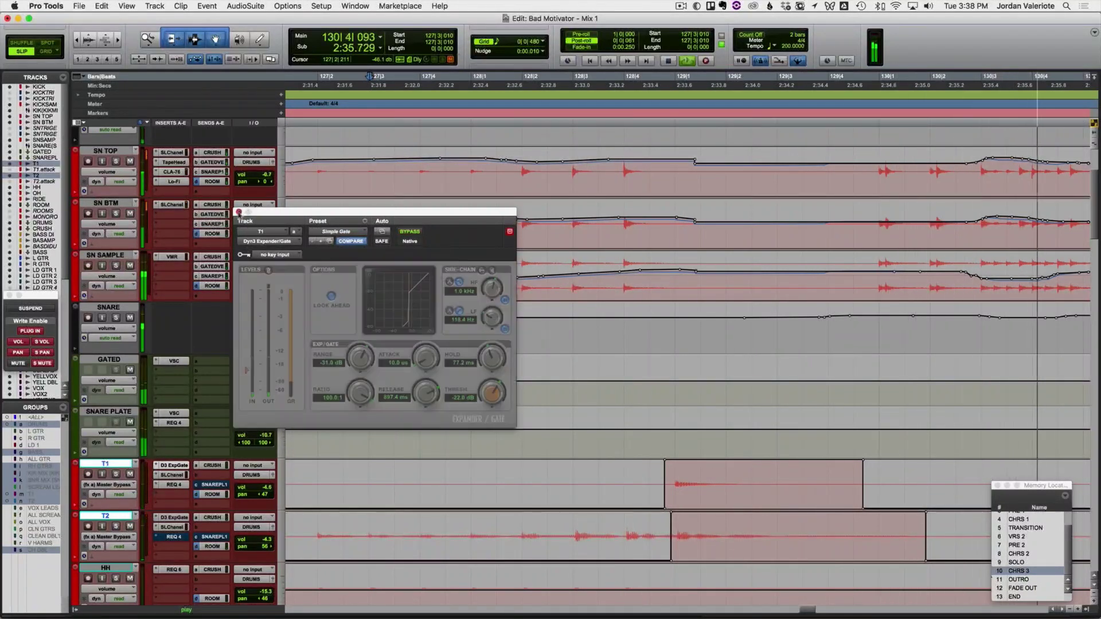
# Step: Close the gate plug-in window and audition the T1 and T2 toms soloed from 127|3
pyautogui.click(240, 210)
pyautogui.press('space')
pyautogui.press('space')
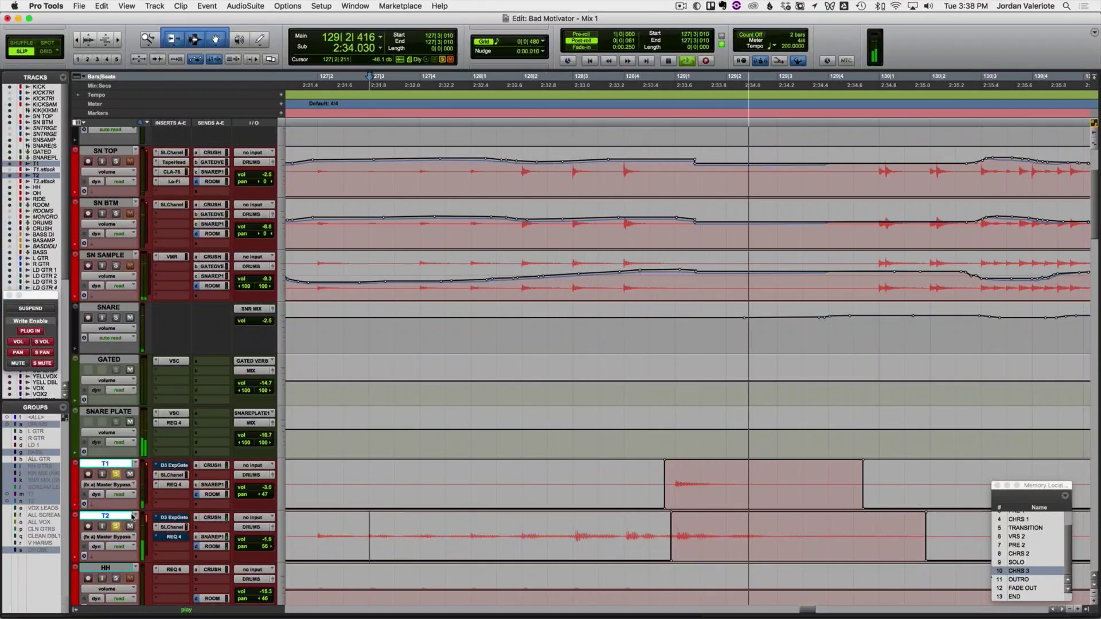
pyautogui.press('super+bracketleft')
pyautogui.press('super+bracketleft')
pyautogui.press('space')
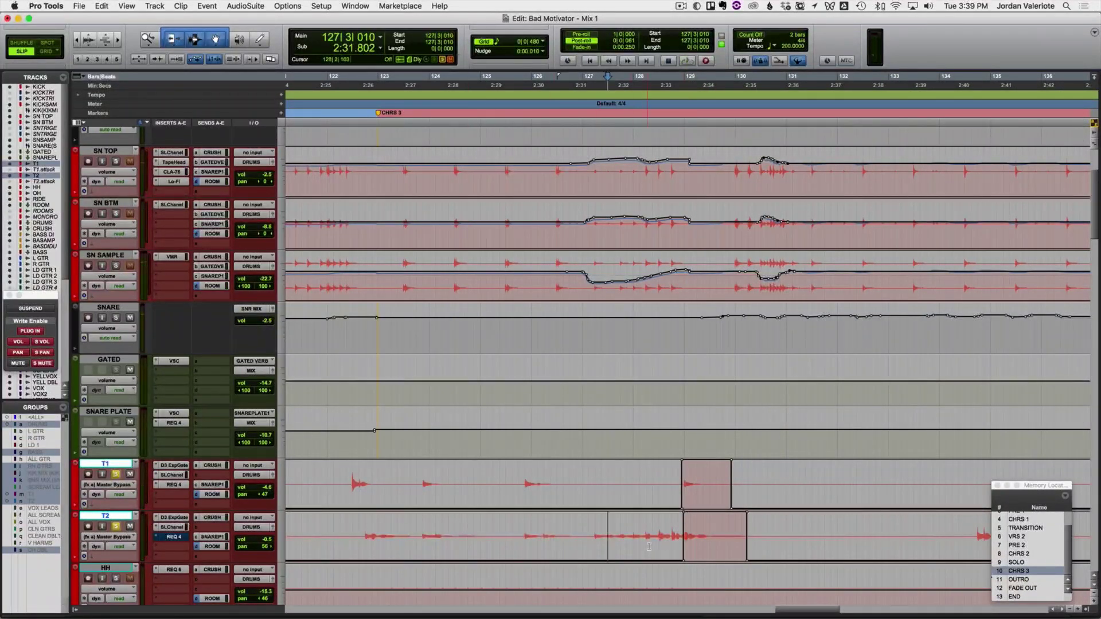
# Step: Set the nudge value to 1 second and nudge the start of T2's gate bypass back to about bar 123
pyautogui.moveTo(666, 535); pyautogui.dragTo(696, 534)
pyautogui.press('super+alt+KP_Add')
pyautogui.press('super+alt+KP_Add')
pyautogui.press('super+alt+KP_Add')
pyautogui.press('KP_Subtract')
pyautogui.press('KP_Subtract')
pyautogui.press('KP_Subtract')
pyautogui.press('KP_Subtract')
pyautogui.press('KP_Subtract')
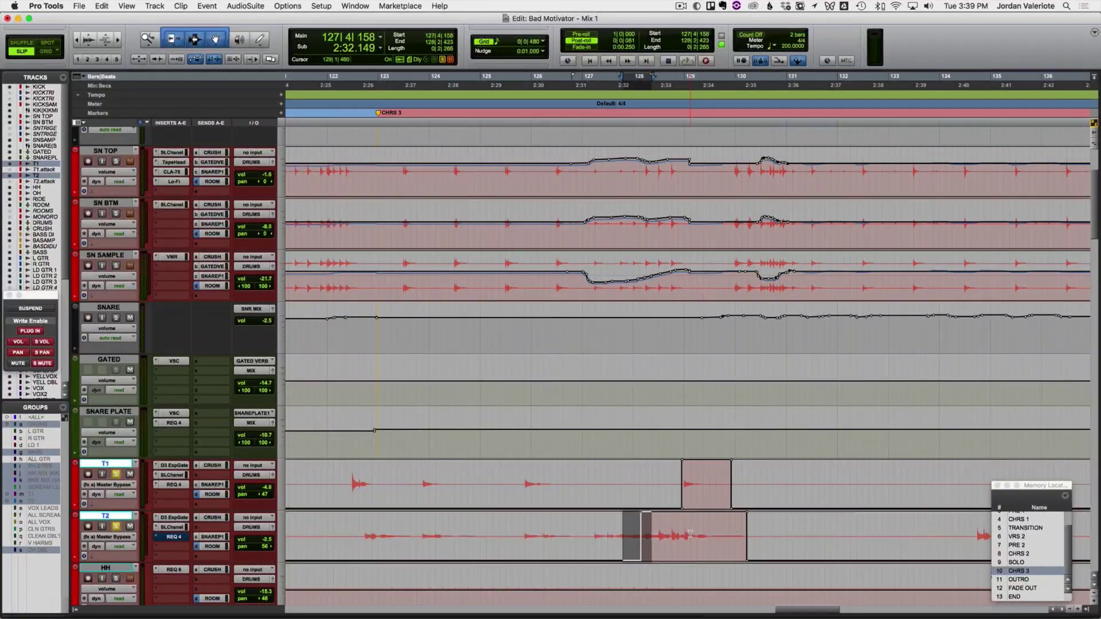
pyautogui.press('KP_Subtract')
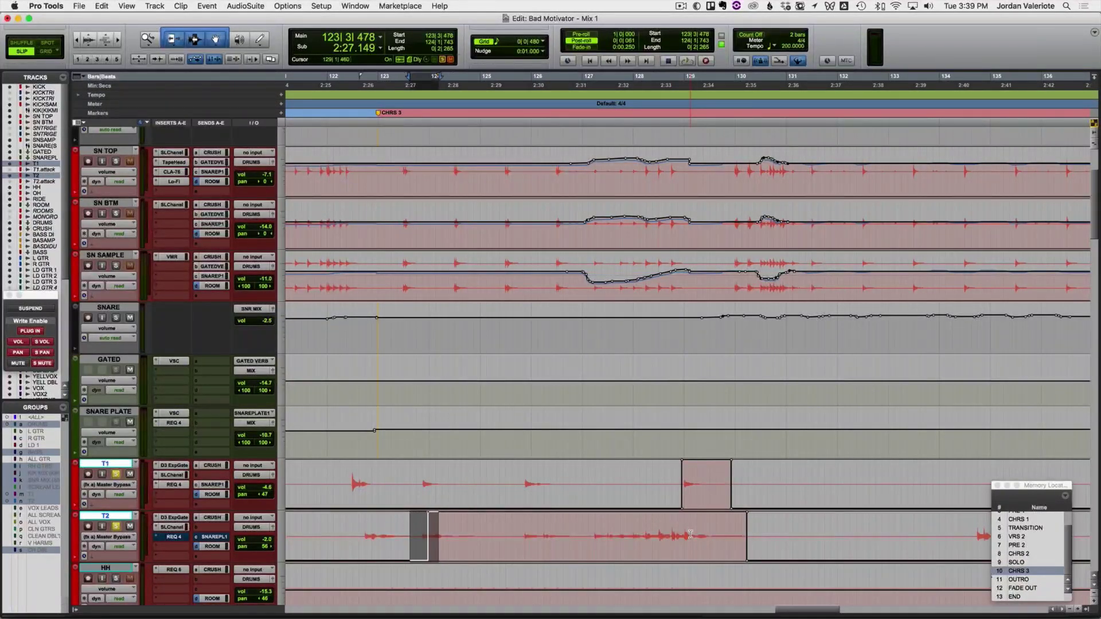
pyautogui.press('KP_Subtract')
# Step: Play the soloed toms from 122|1 and select the start of T2's gate bypass near bar 123
pyautogui.click(339, 541)
pyautogui.press('space')
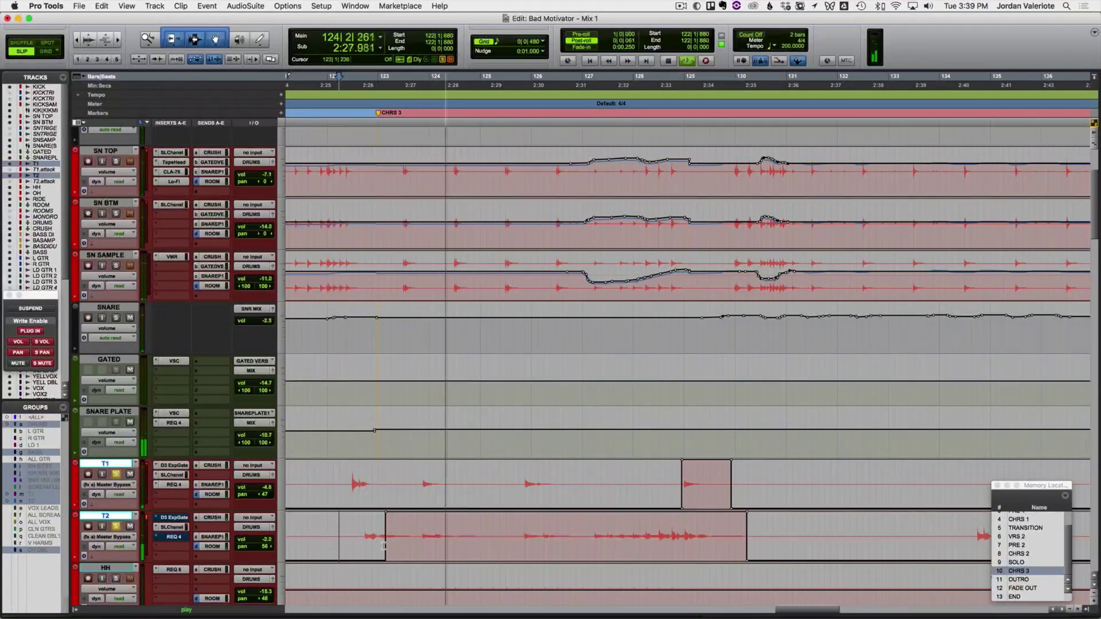
pyautogui.moveTo(385, 534); pyautogui.dragTo(405, 533)
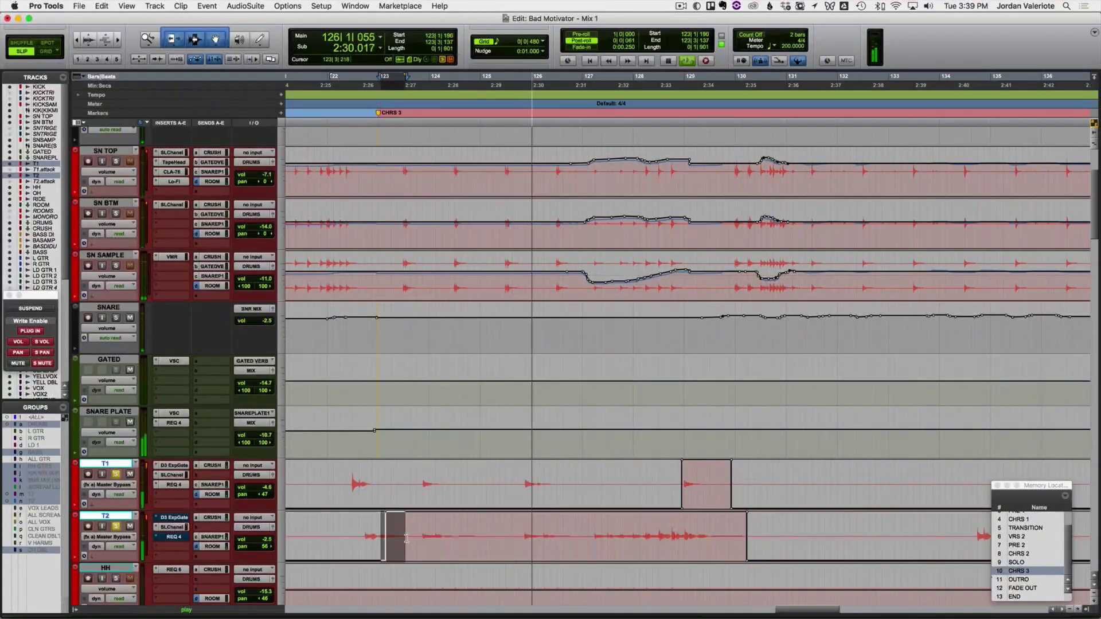
# Step: Nudge the start of T1's gate bypass back in 1-second steps from bar 129 to about bar 123
pyautogui.moveTo(674, 484); pyautogui.dragTo(702, 484)
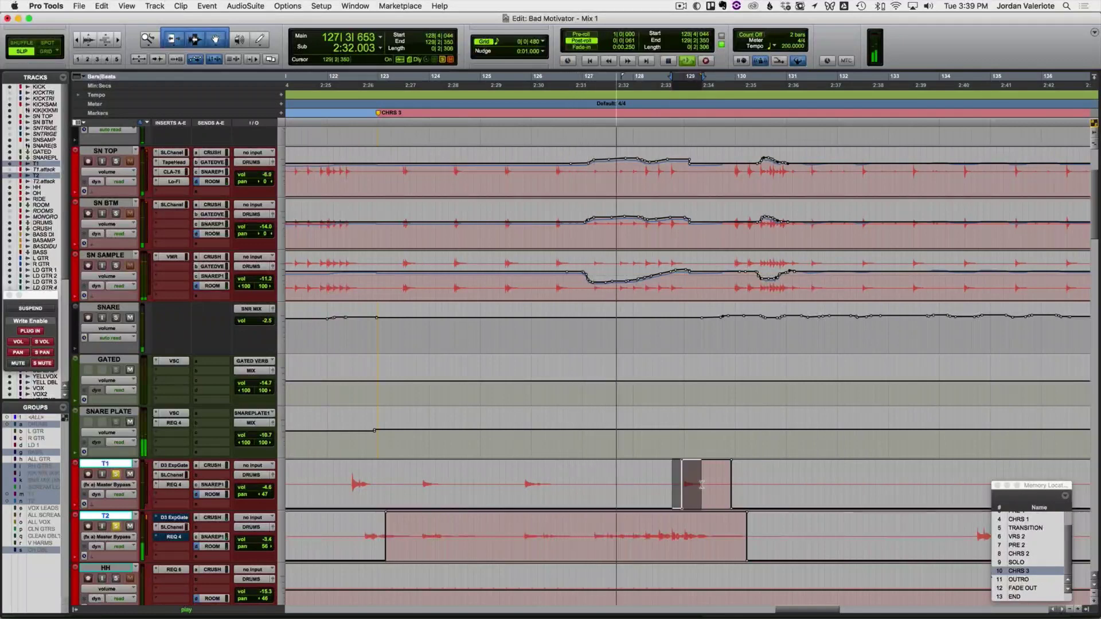
pyautogui.press(',')
pyautogui.press(',')
pyautogui.press(',')
pyautogui.press(',')
pyautogui.press(',')
pyautogui.press(',')
pyautogui.press(',')
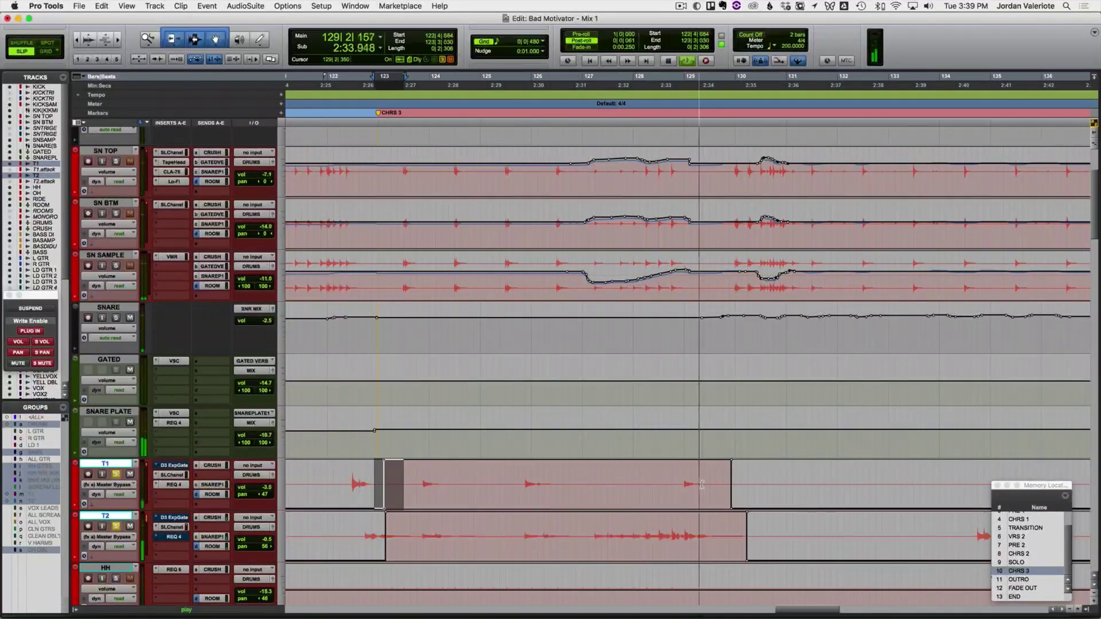
# Step: Nudge the start of T2's gate bypass later, to about 123|3, in 0.5 and 0.1 second steps and audition from 122|1
pyautogui.press('space')
pyautogui.moveTo(374, 542); pyautogui.dragTo(396, 542)
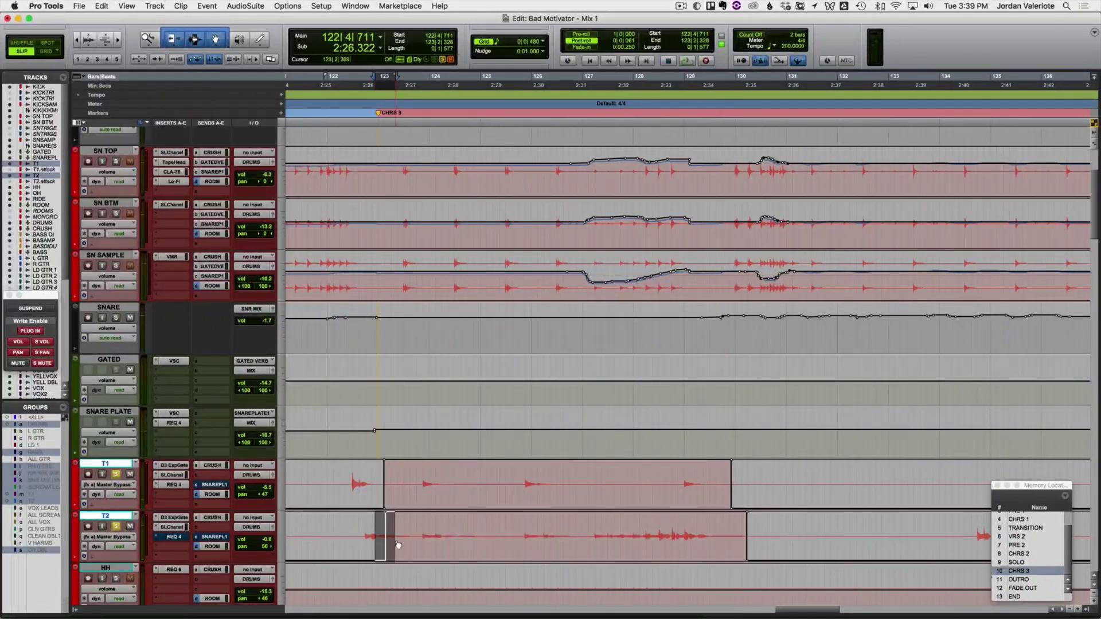
pyautogui.press('.')
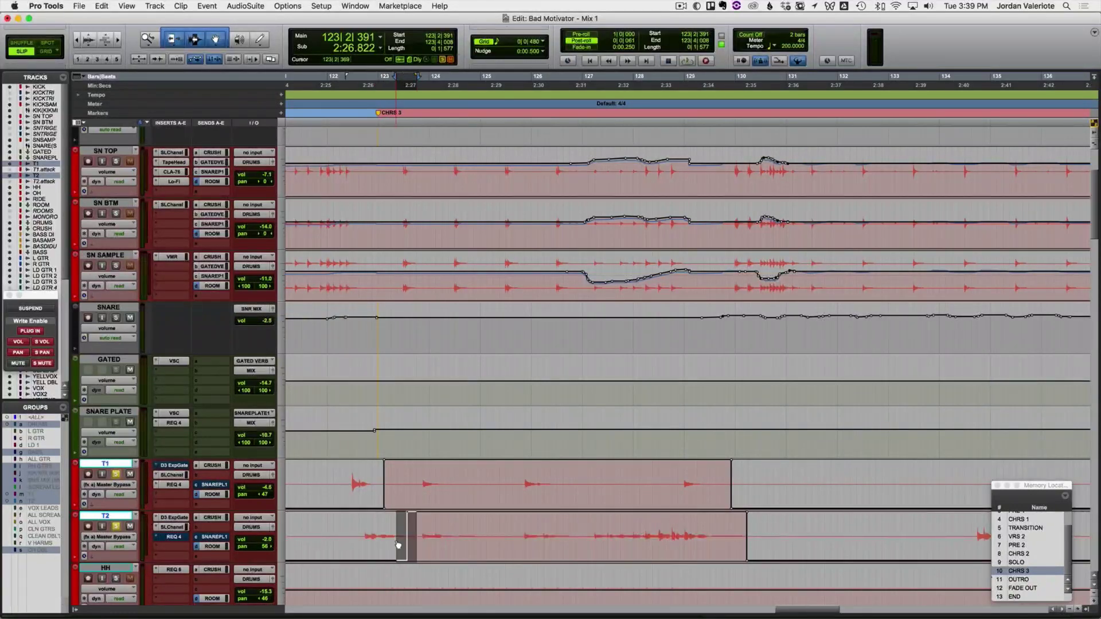
pyautogui.click(336, 536)
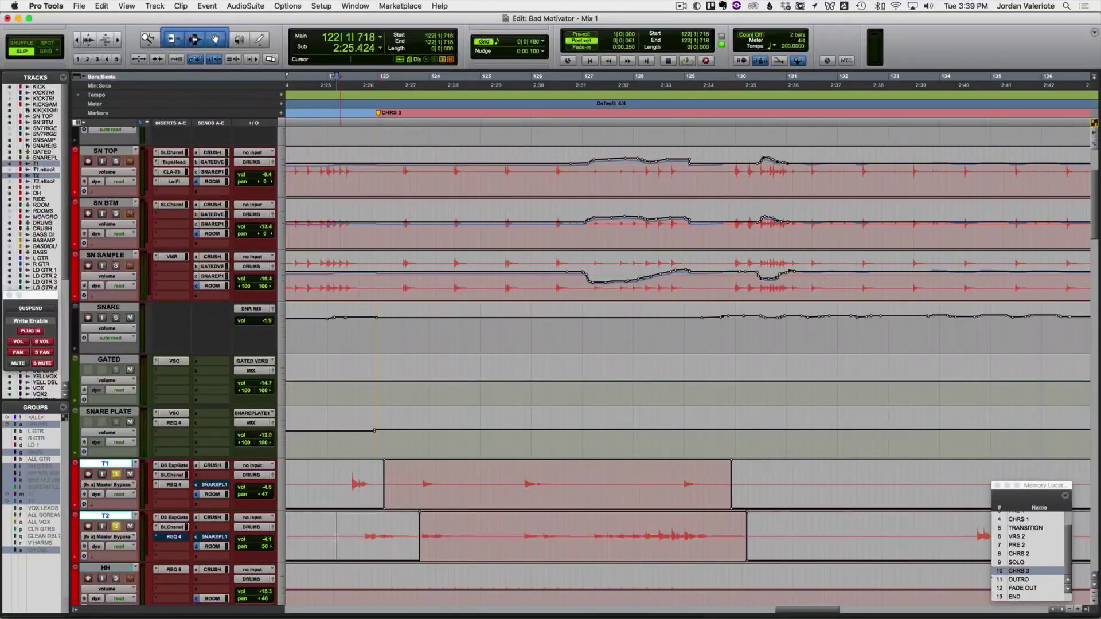
pyautogui.press('space')
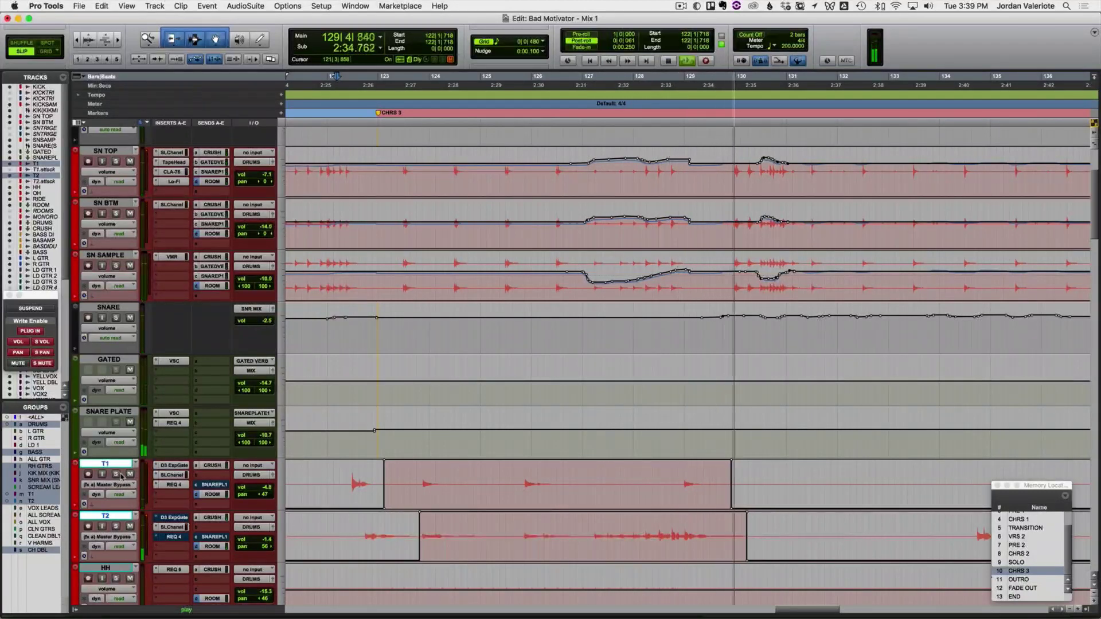
# Step: Unsolo the T1 and T2 toms and switch the snare and tom tracks back to waveform view
pyautogui.press('r')
pyautogui.press('r')
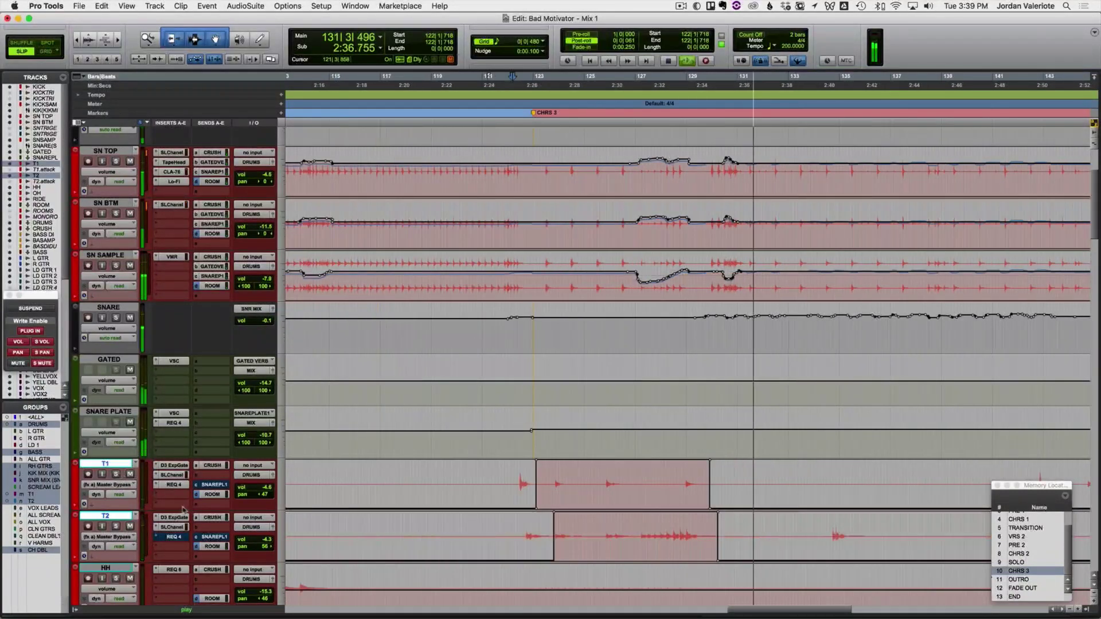
pyautogui.press('r')
pyautogui.press('space')
pyautogui.hotkey('ctrl', '-')
pyautogui.hotkey('ctrl', '-')
pyautogui.hotkey('ctrl', '-')
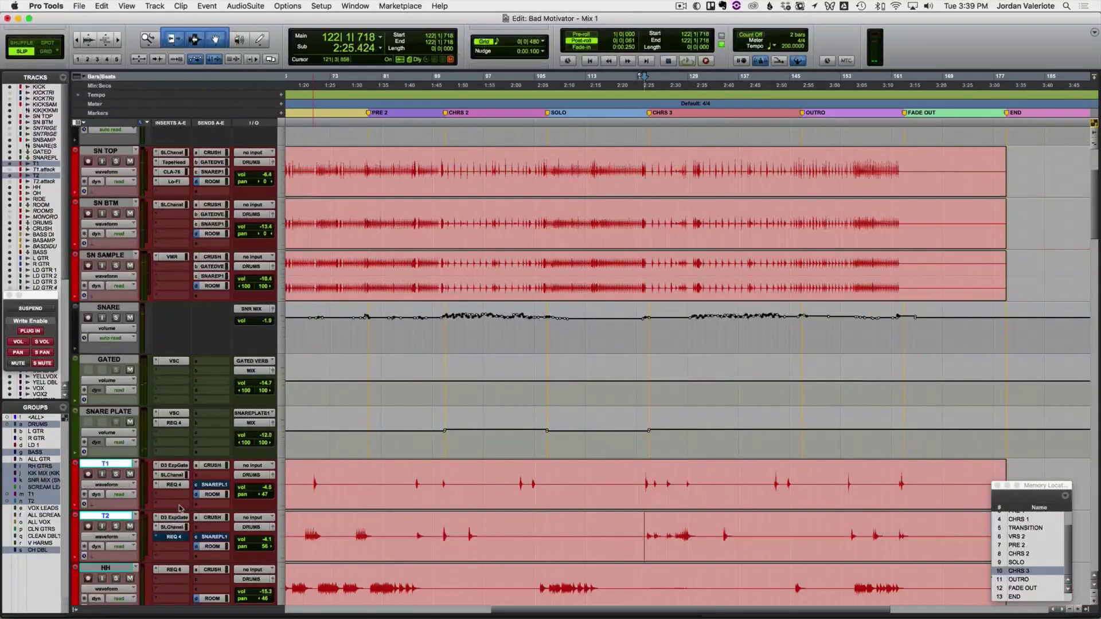
pyautogui.press('r')
pyautogui.press('r')
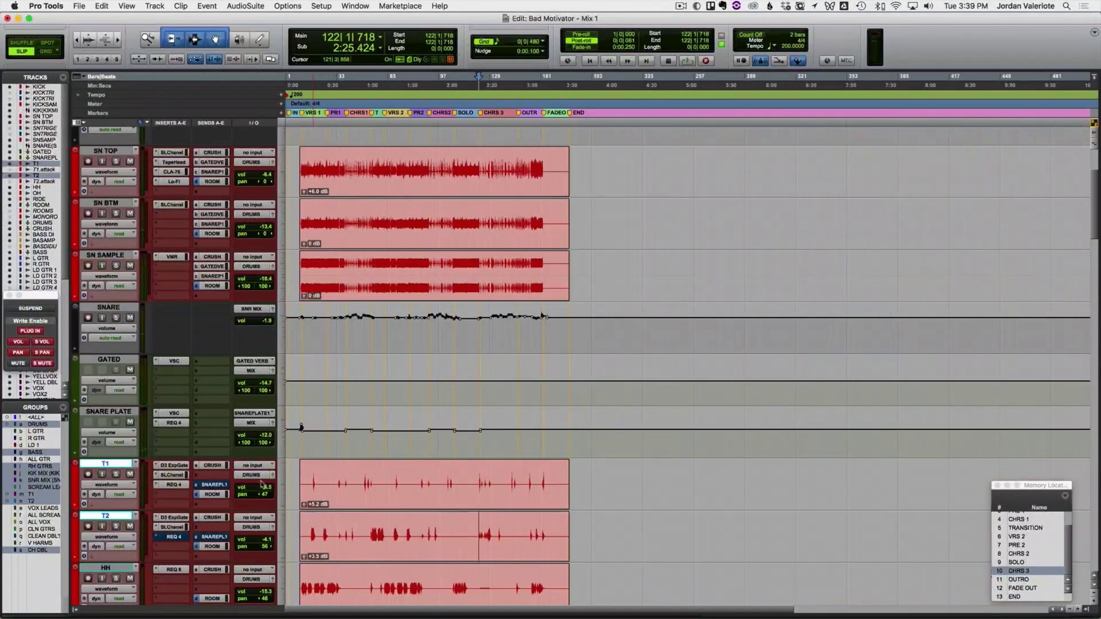
# Step: Select the INTRO FX clip at the INTRO marker and raise the INTRO FX track's volume to -3.5 dB
pyautogui.scroll(-10, 253, 476)
pyautogui.scroll(-15, 261, 483)
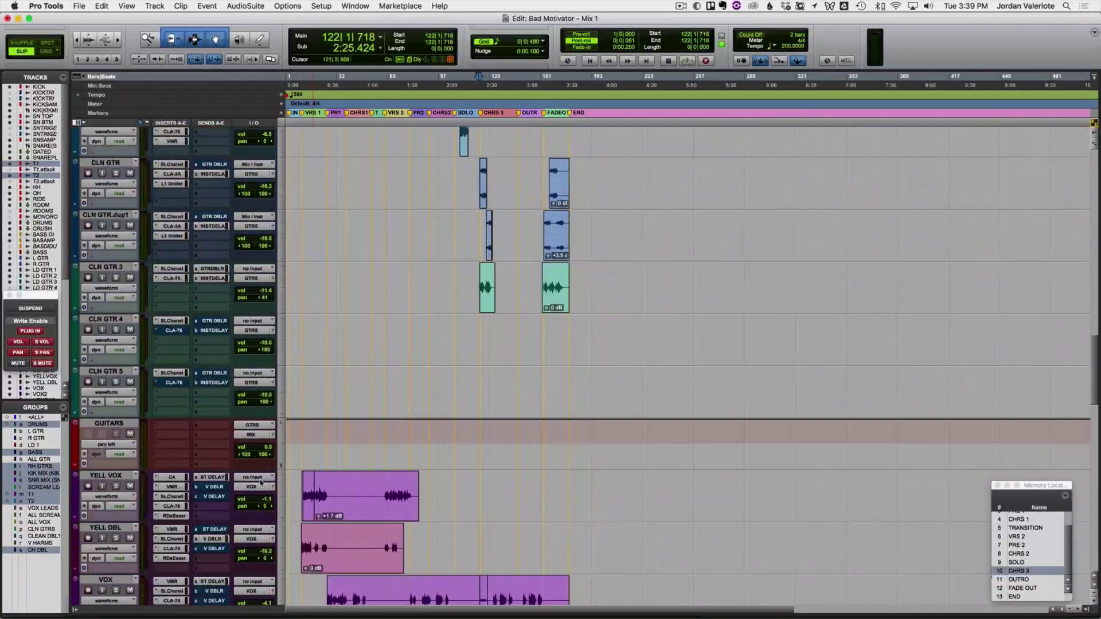
pyautogui.press('t')
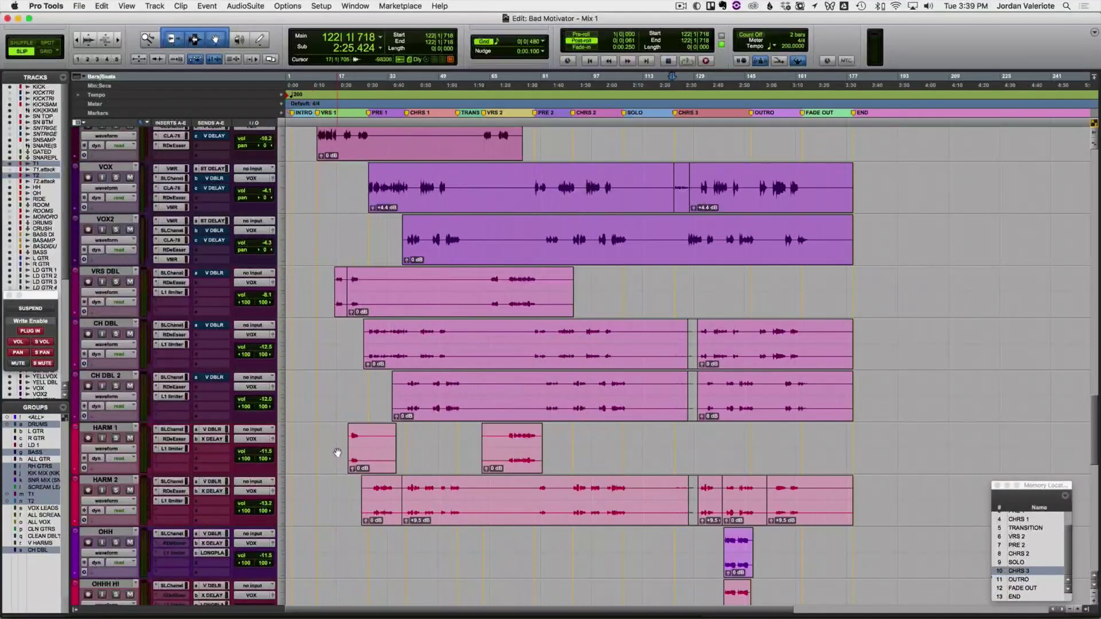
pyautogui.press('super+equal')
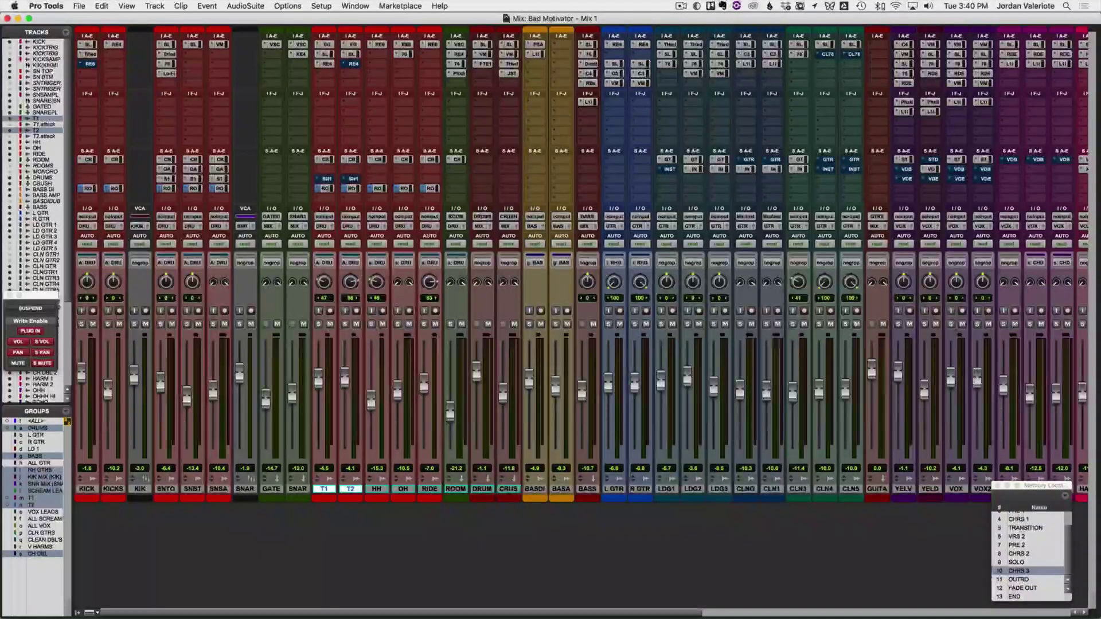
pyautogui.press('super+equal')
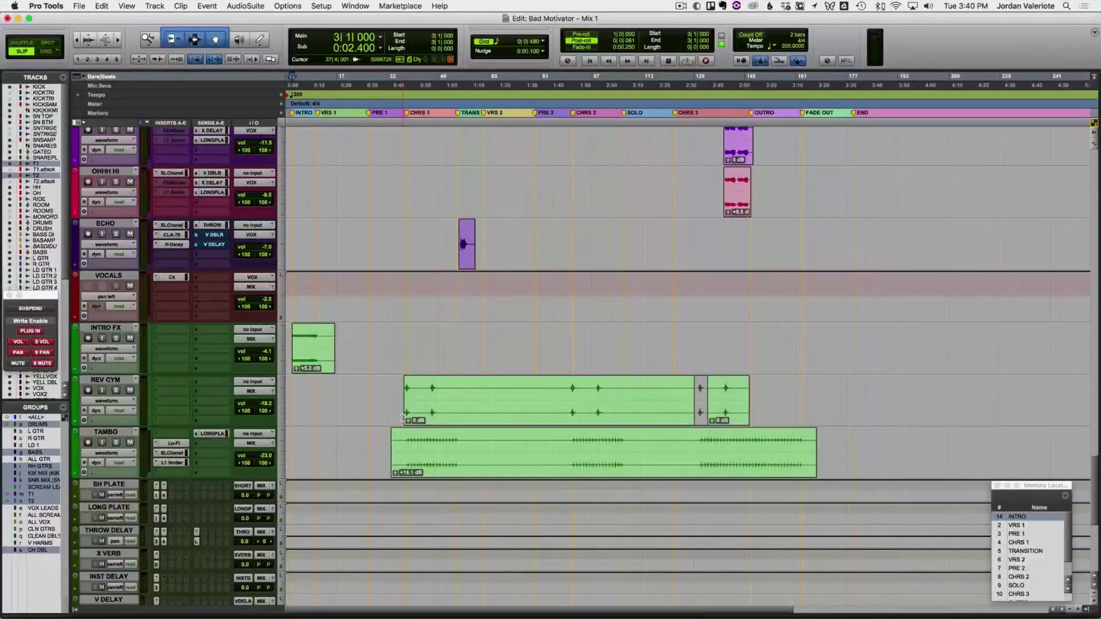
pyautogui.click(312, 356)
pyautogui.press('t')
pyautogui.press('t')
pyautogui.press('t')
pyautogui.scroll(-5, 390, 386)
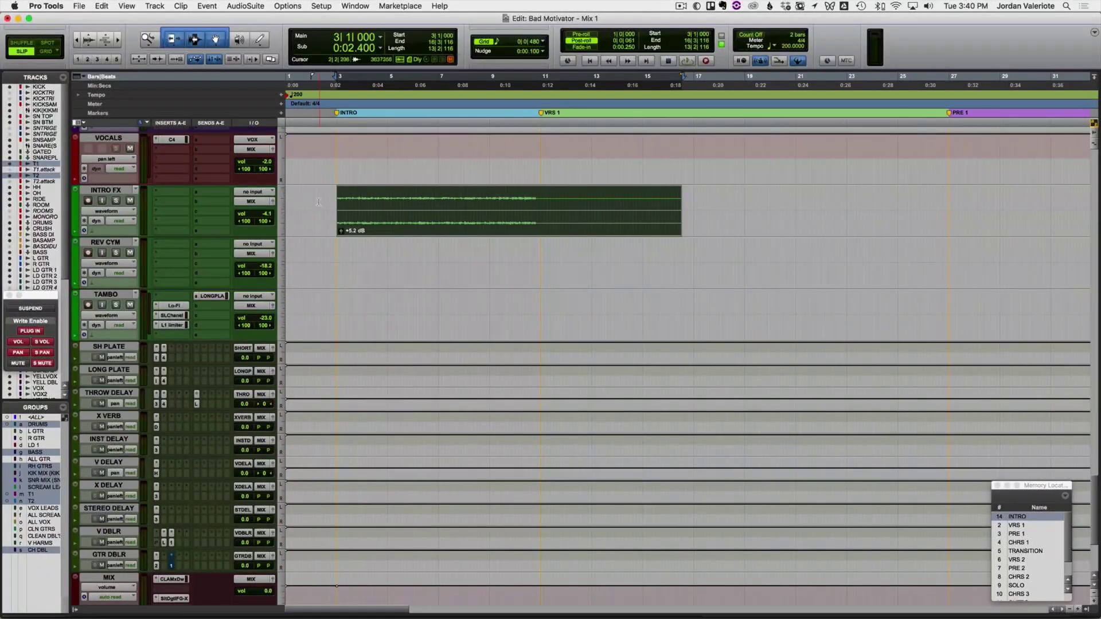
pyautogui.press('Down')
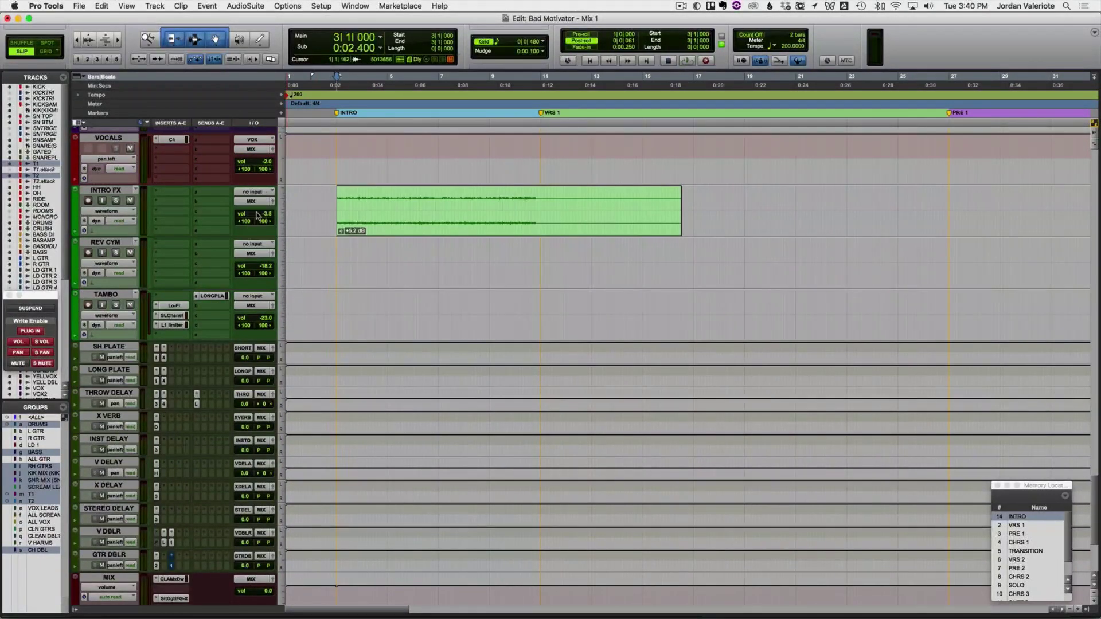
# Step: Play the intro from 3|1 and compare the mix with the BM_MASTER_2 reference track
pyautogui.press('space')
pyautogui.scroll(-3, 156, 597)
pyautogui.scroll(-5, 156, 597)
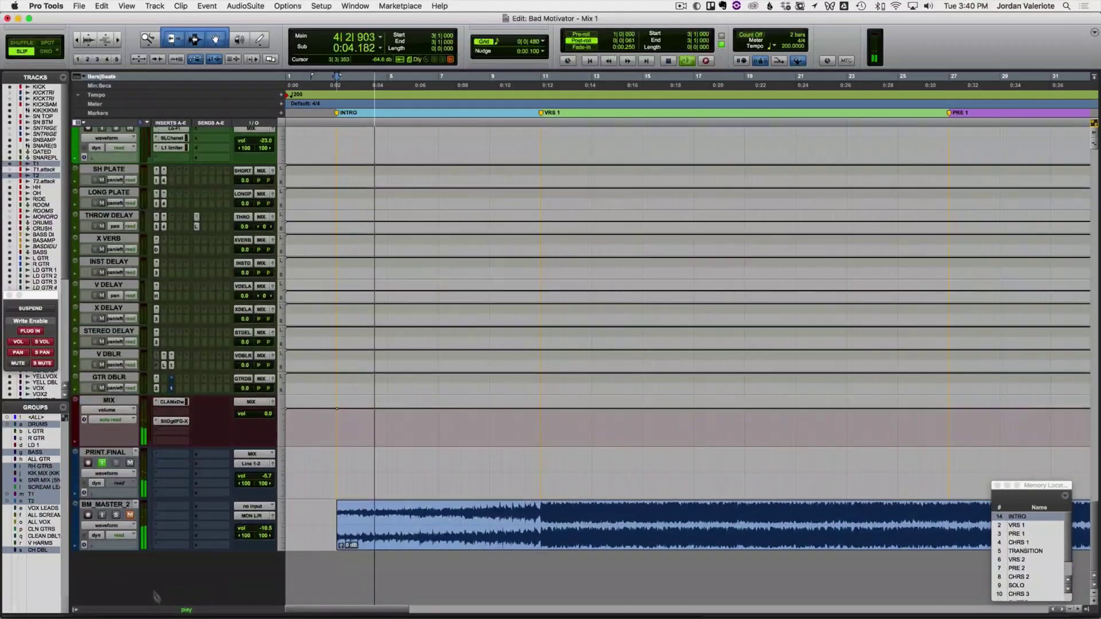
pyautogui.press('space')
pyautogui.press('space')
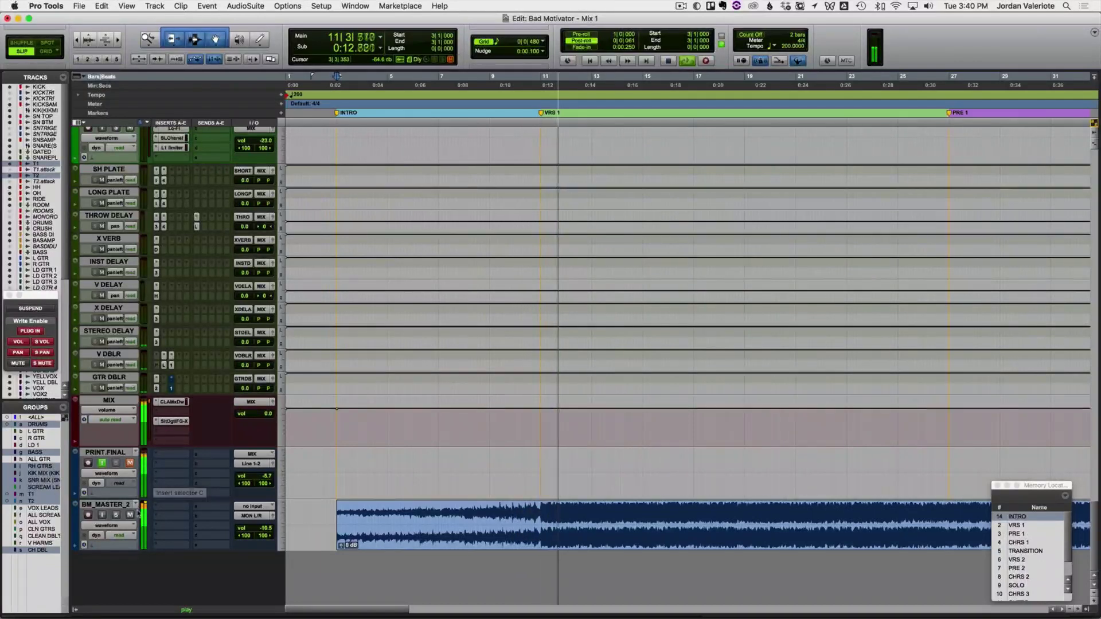
pyautogui.press('space')
pyautogui.press('space')
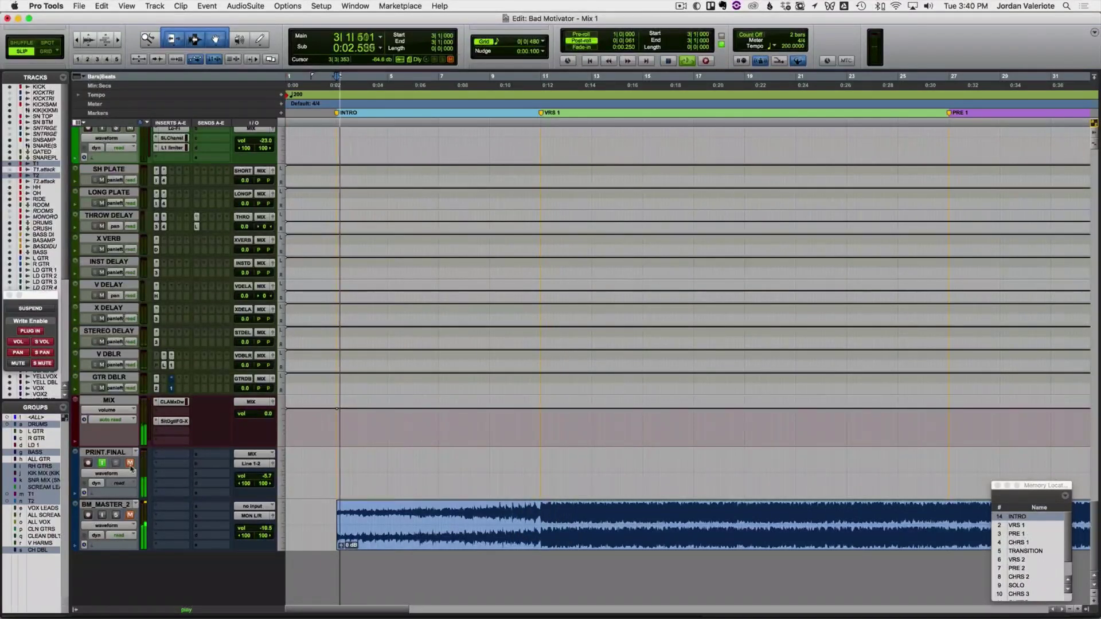
# Step: Trim the INTRO FX clip's end to 11|1 and insert AIR Kill EQ on its track with the 13 Sweep Narrow Band preset
pyautogui.scroll(6, 345, 492)
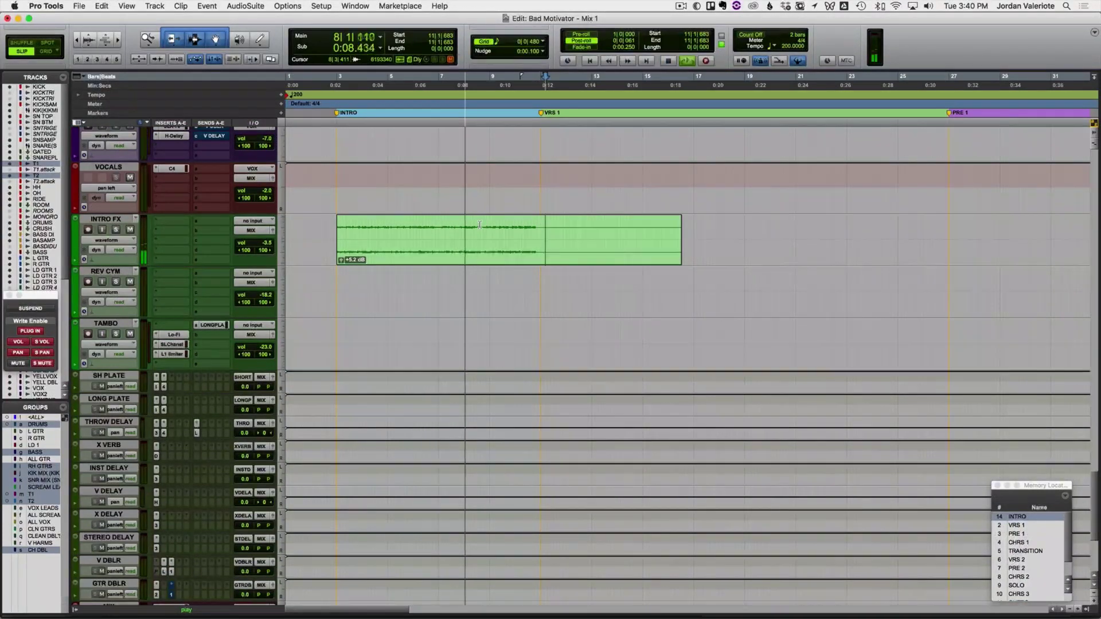
pyautogui.press('s')
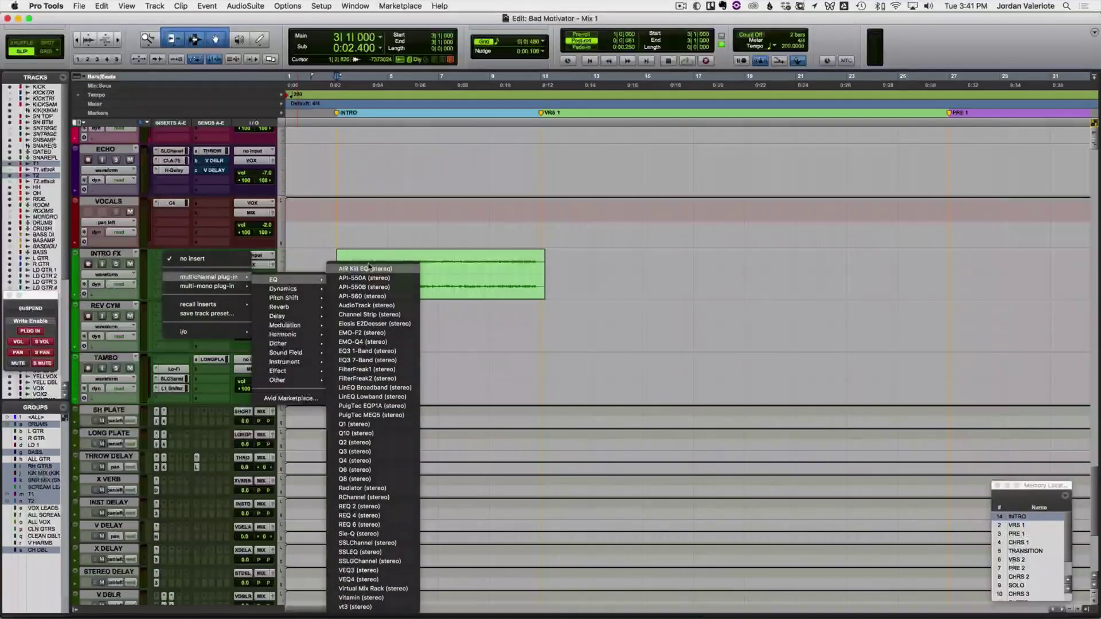
pyautogui.click(426, 246)
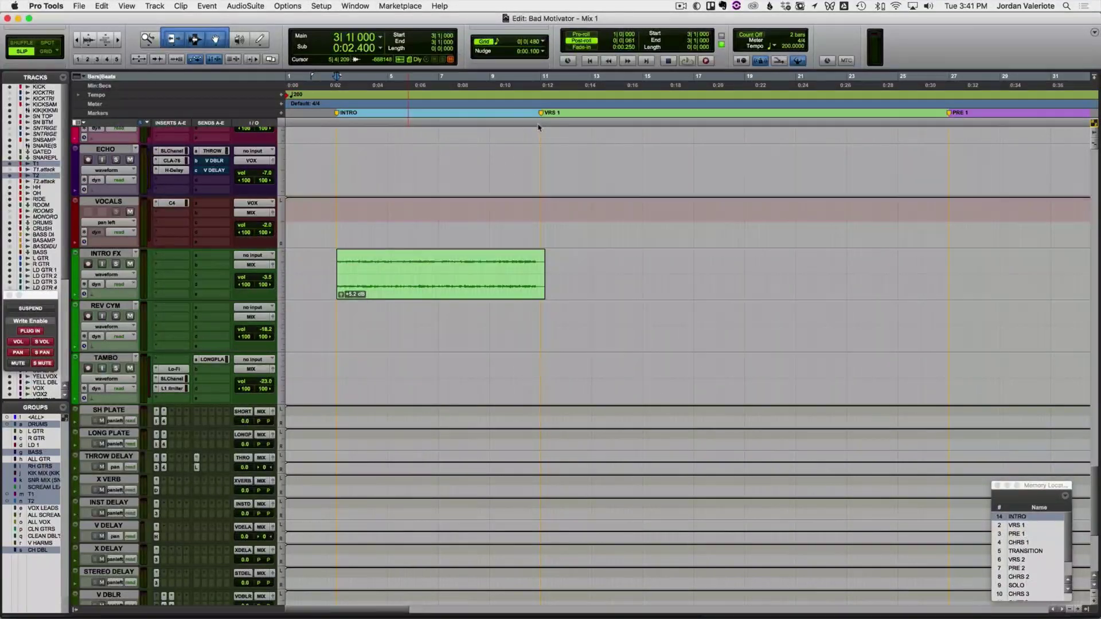
pyautogui.click(356, 233)
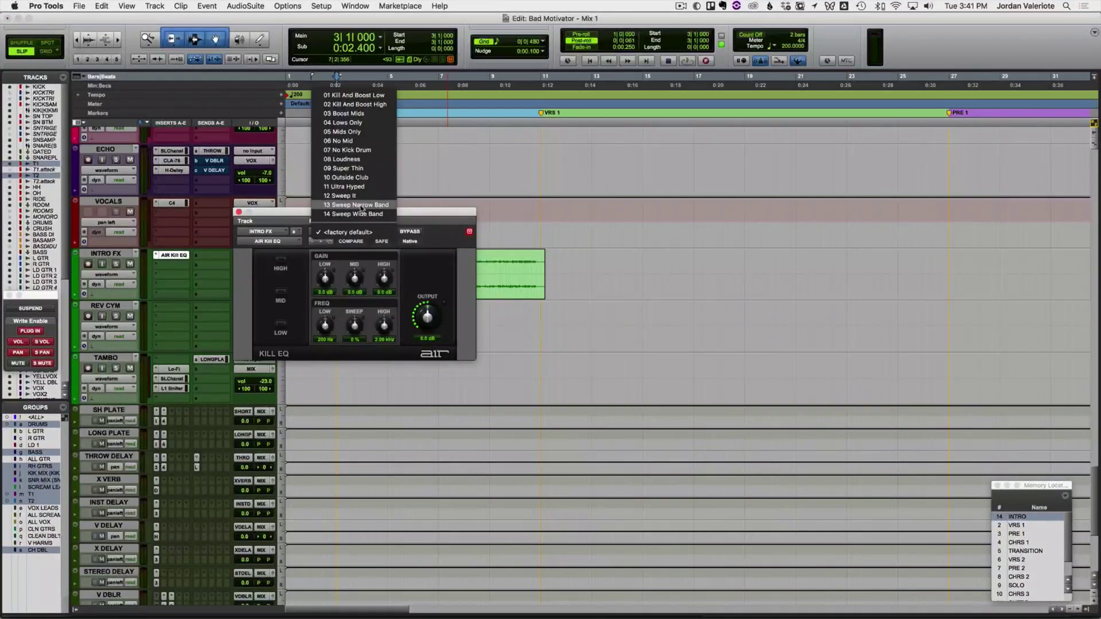
pyautogui.click(361, 205)
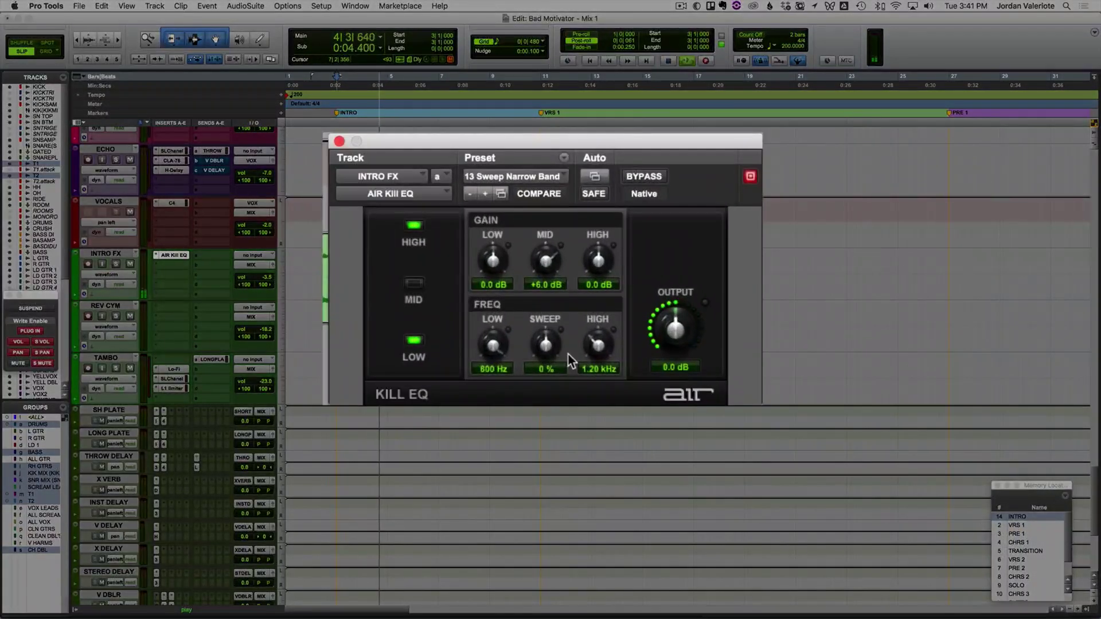
pyautogui.moveTo(569, 355); pyautogui.dragTo(556, 353)
pyautogui.click(427, 198)
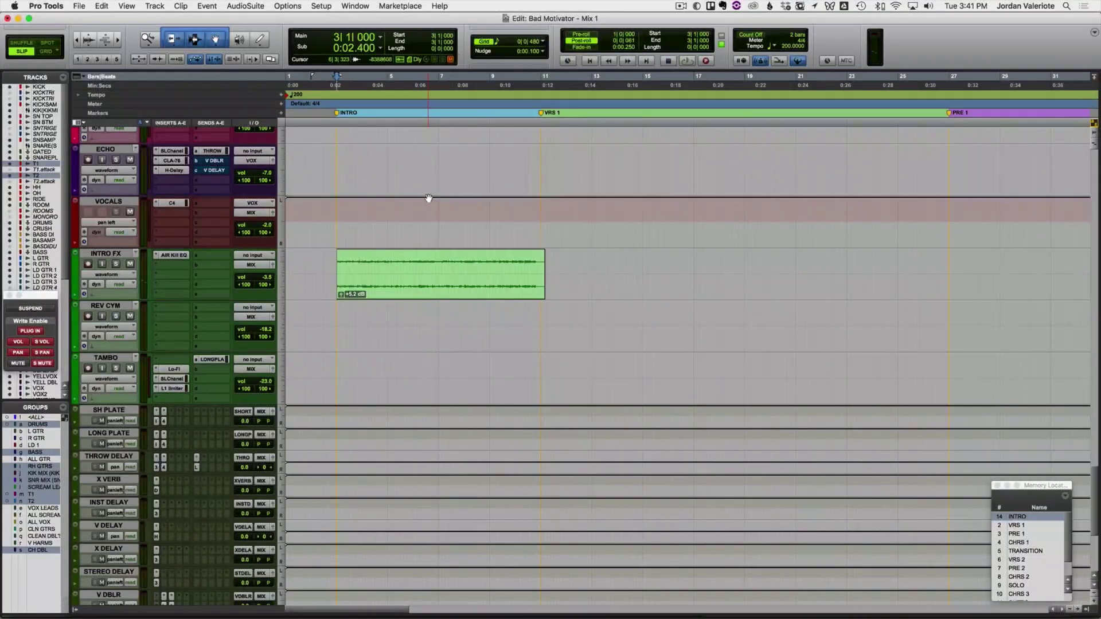
# Step: Mute the INTRO FX clip and audition the transition into verse 1 from 10|2
pyautogui.click(440, 290)
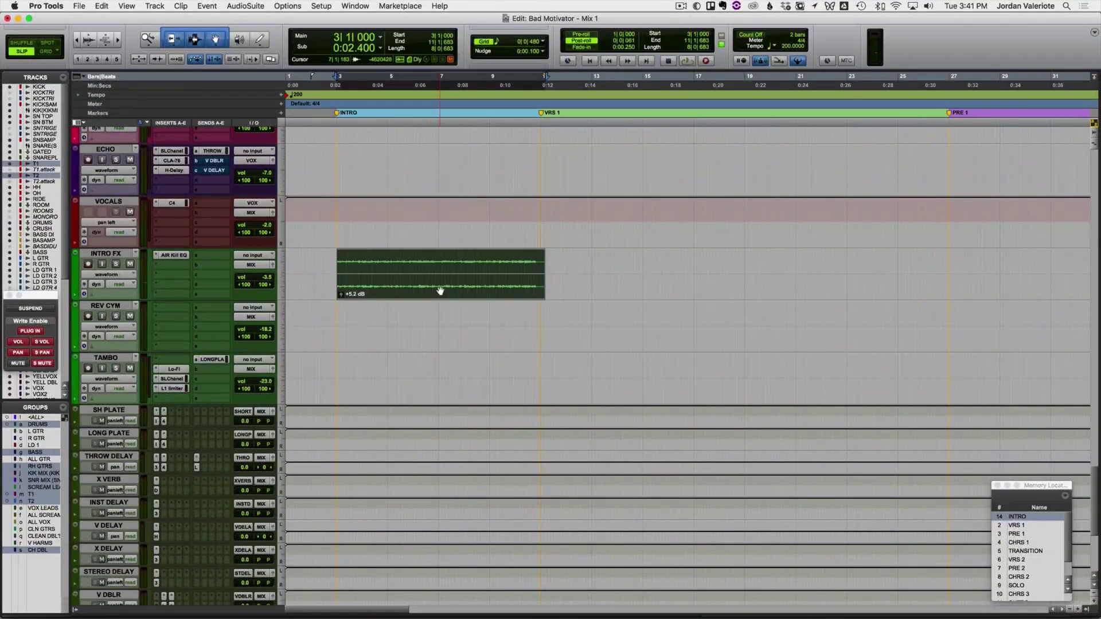
pyautogui.click(527, 221)
pyautogui.press('space')
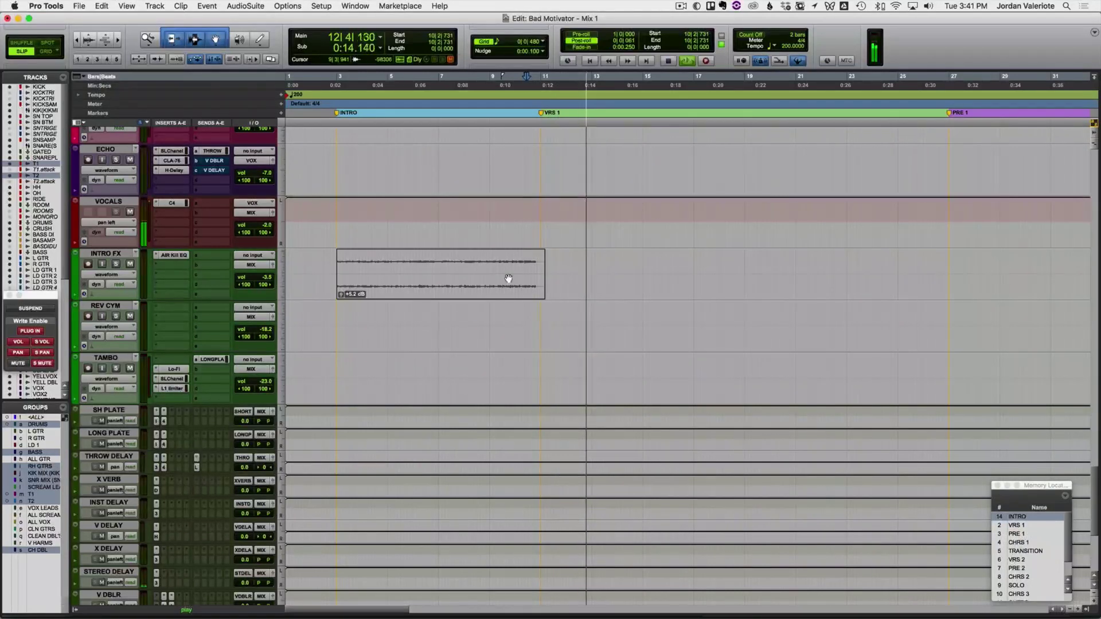
pyautogui.press('space')
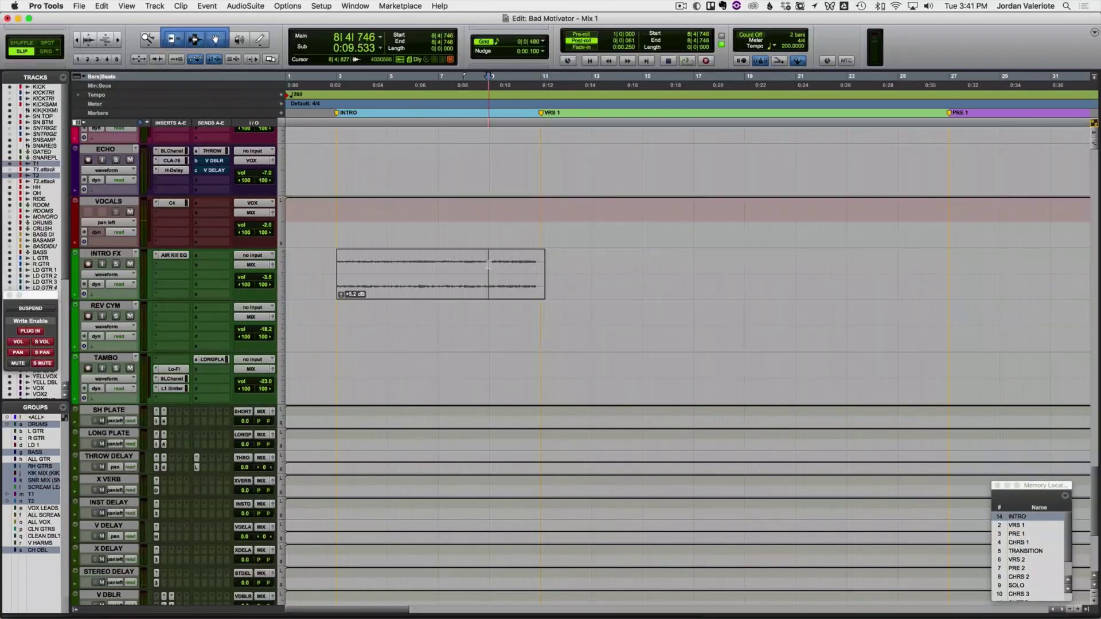
# Step: Unmute the INTRO FX clip, bypass its AIR Kill EQ and play from 9|1
pyautogui.click(489, 285)
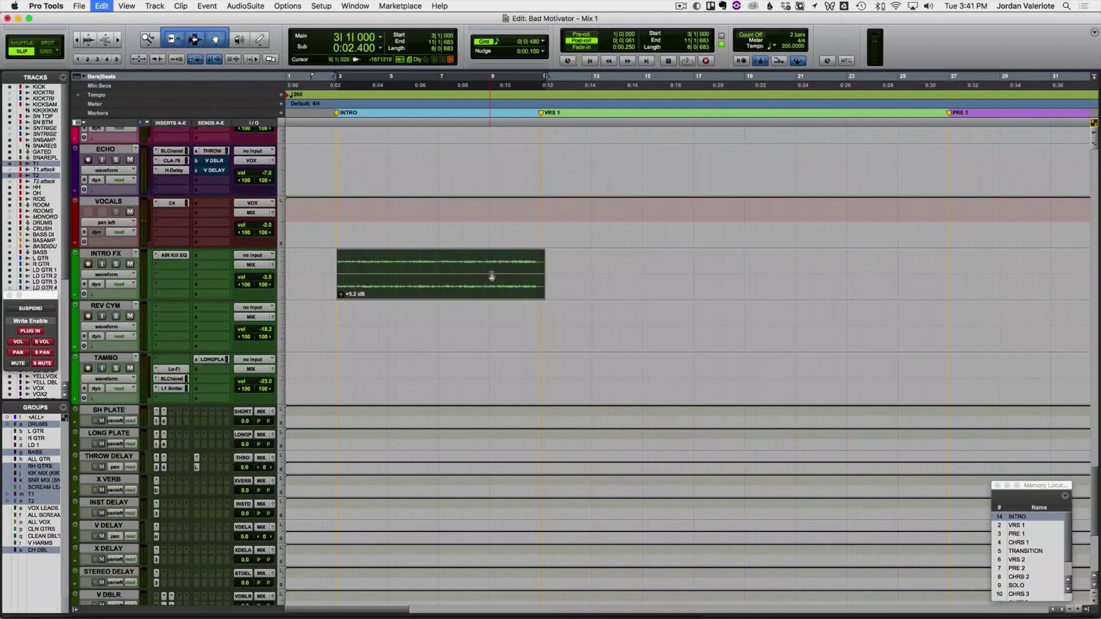
pyautogui.click(491, 276)
pyautogui.press('space')
pyautogui.press('space')
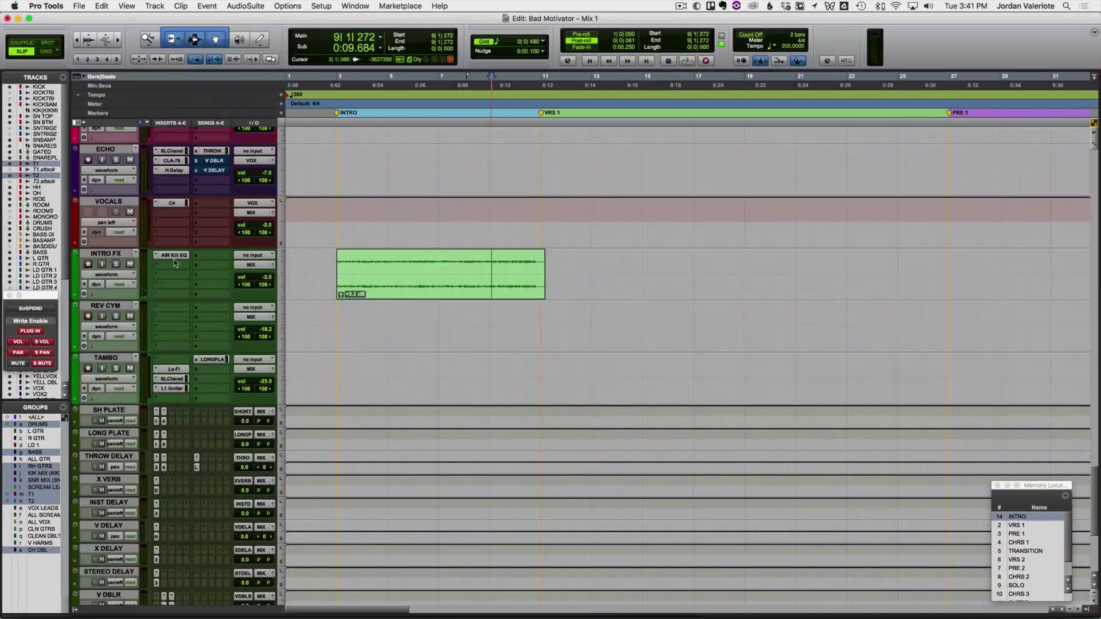
pyautogui.press('space')
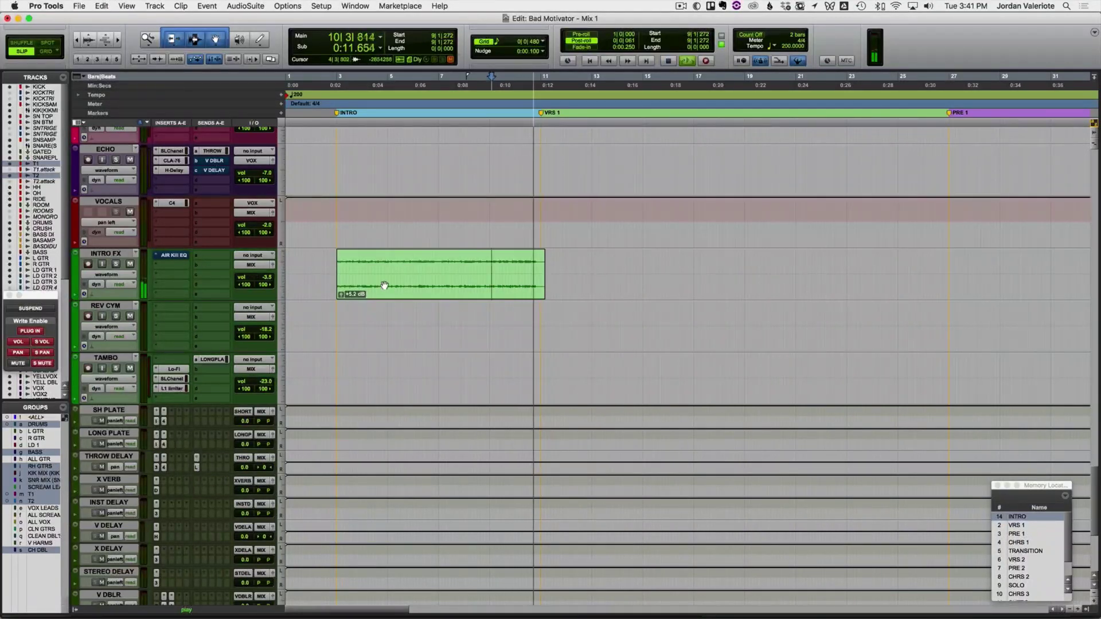
# Step: Replay the INTRO FX from 3|1 and mute its clip again
pyautogui.click(468, 287)
pyautogui.press('space')
pyautogui.press('super+c')
pyautogui.click(325, 269)
pyautogui.press('space')
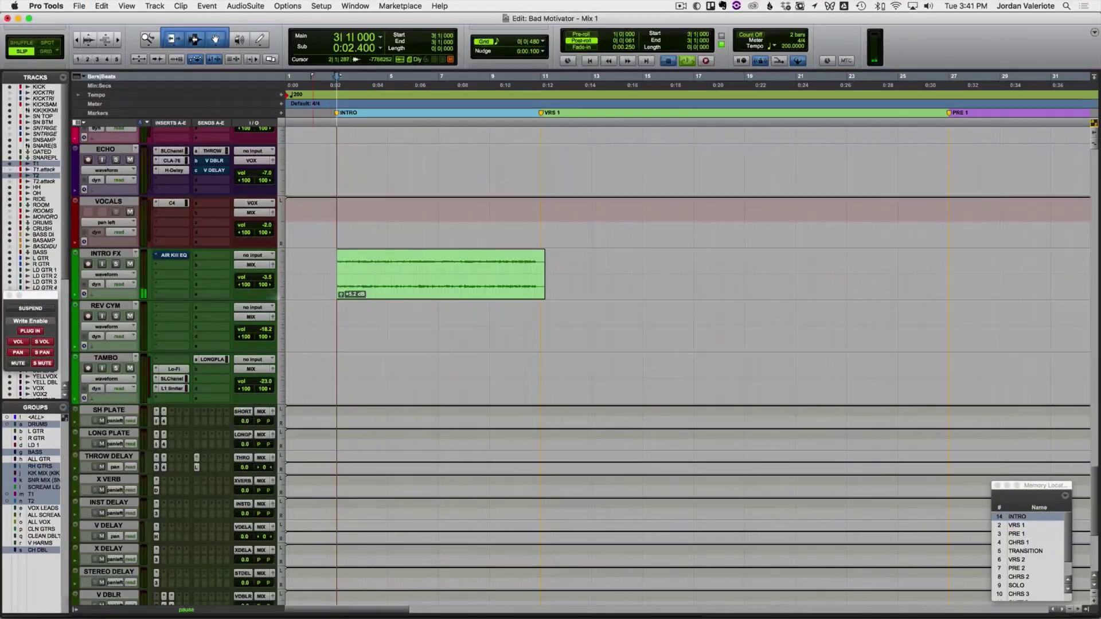
pyautogui.click(398, 295)
pyautogui.press('space')
pyautogui.click(546, 255)
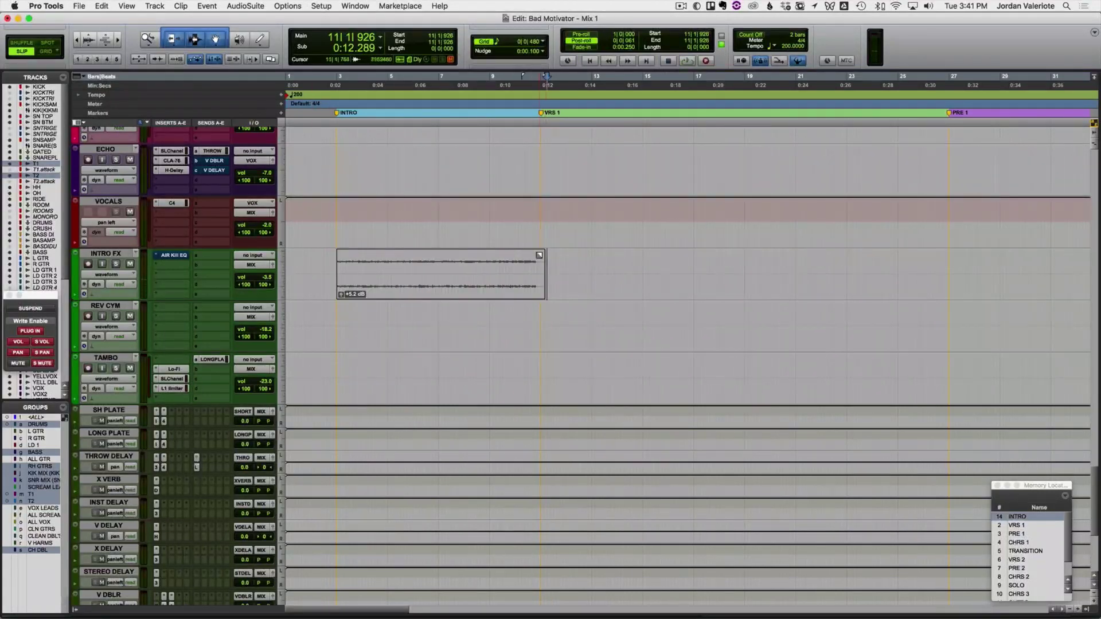
# Step: Play the verse 1 entrance from 9|4 and solo the SNARE track to check its first hits
pyautogui.press('t')
pyautogui.hscroll(5, 548, 265)
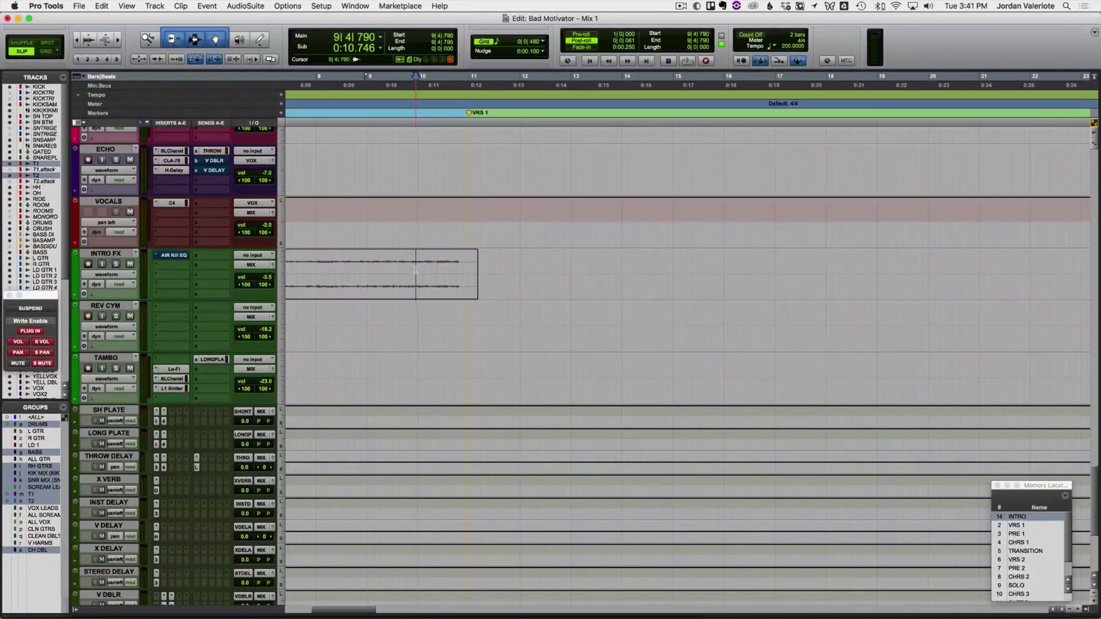
pyautogui.press('space')
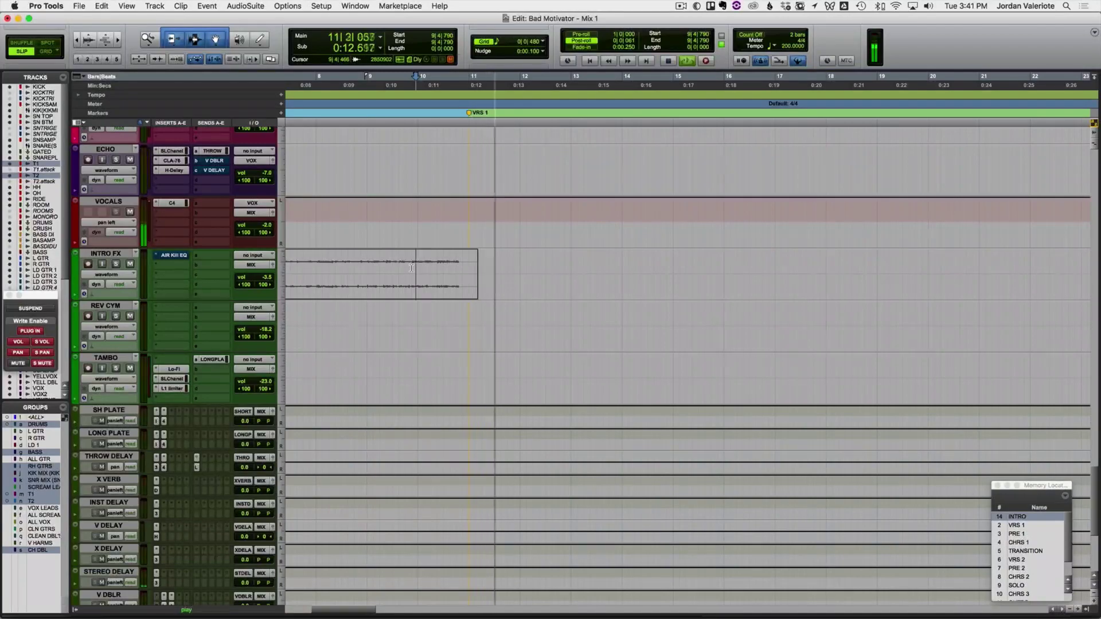
pyautogui.scroll(10, 511, 256)
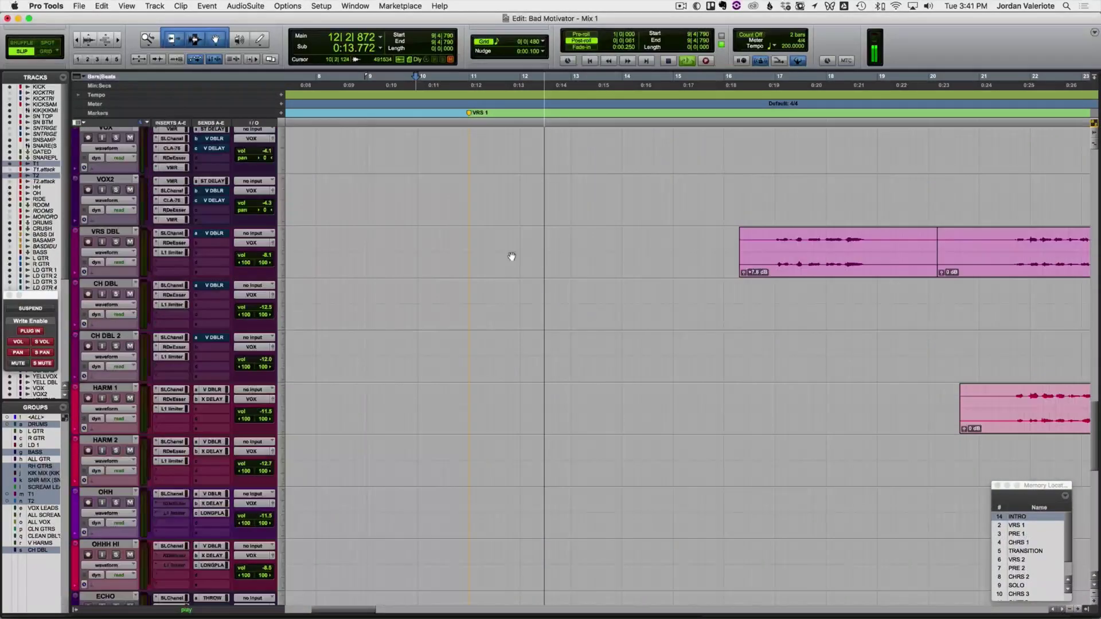
pyautogui.scroll(15, 512, 257)
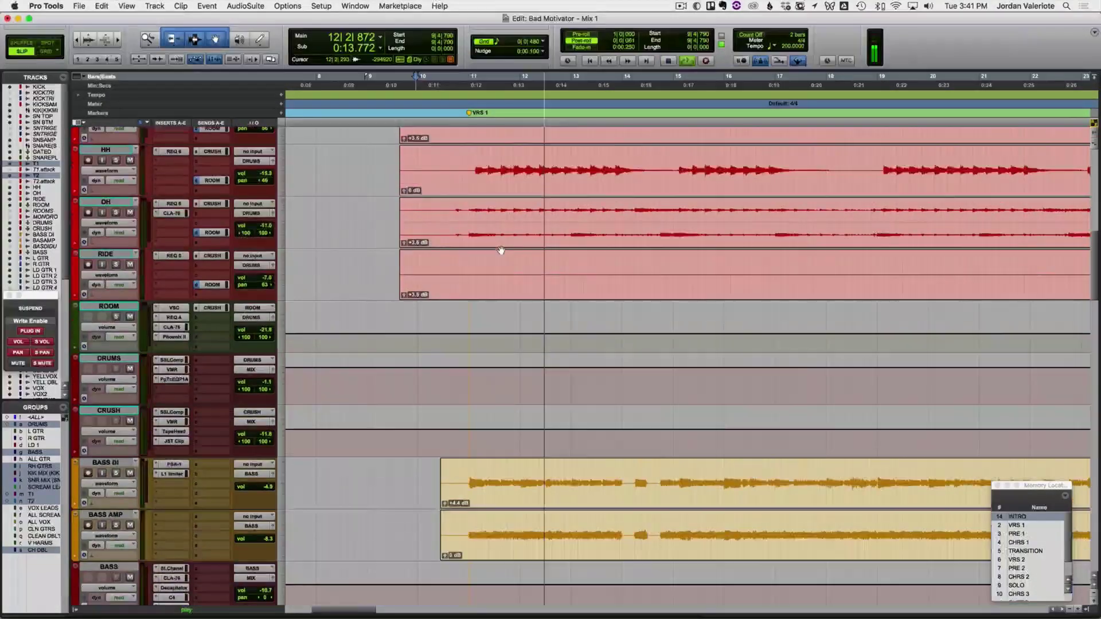
pyautogui.scroll(10, 501, 251)
pyautogui.press('space')
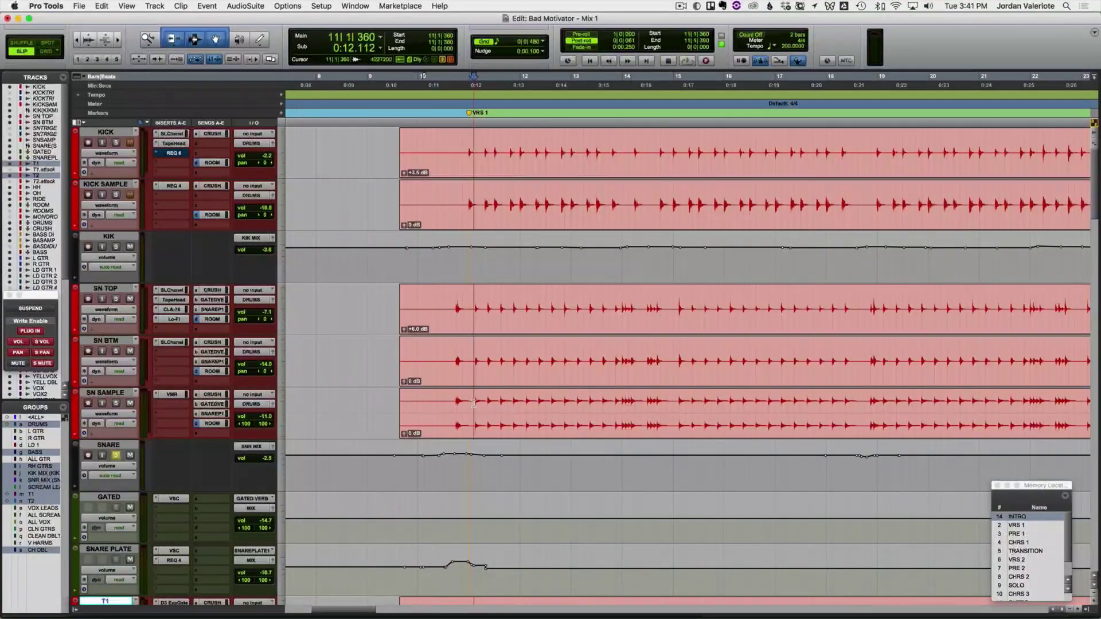
# Step: Mute the drum clips from 11|1|360 for the first verse 1 bars, and record the soloed snare onto PRINT FINAL from 10|2|893
pyautogui.moveTo(474, 403); pyautogui.dragTo(618, 377)
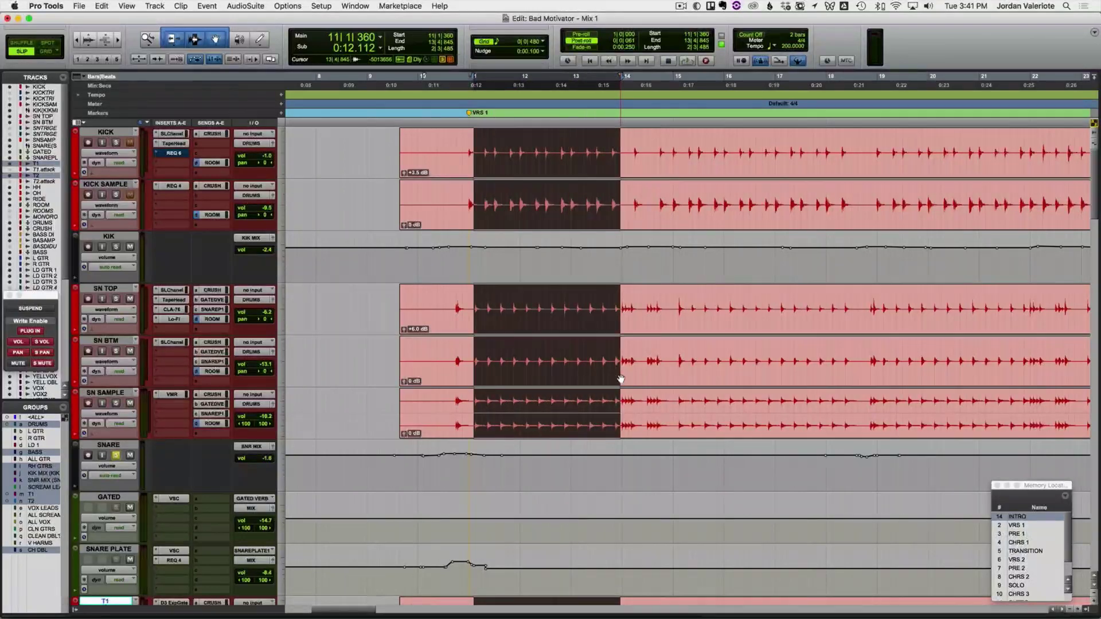
pyautogui.scroll(-15, 435, 367)
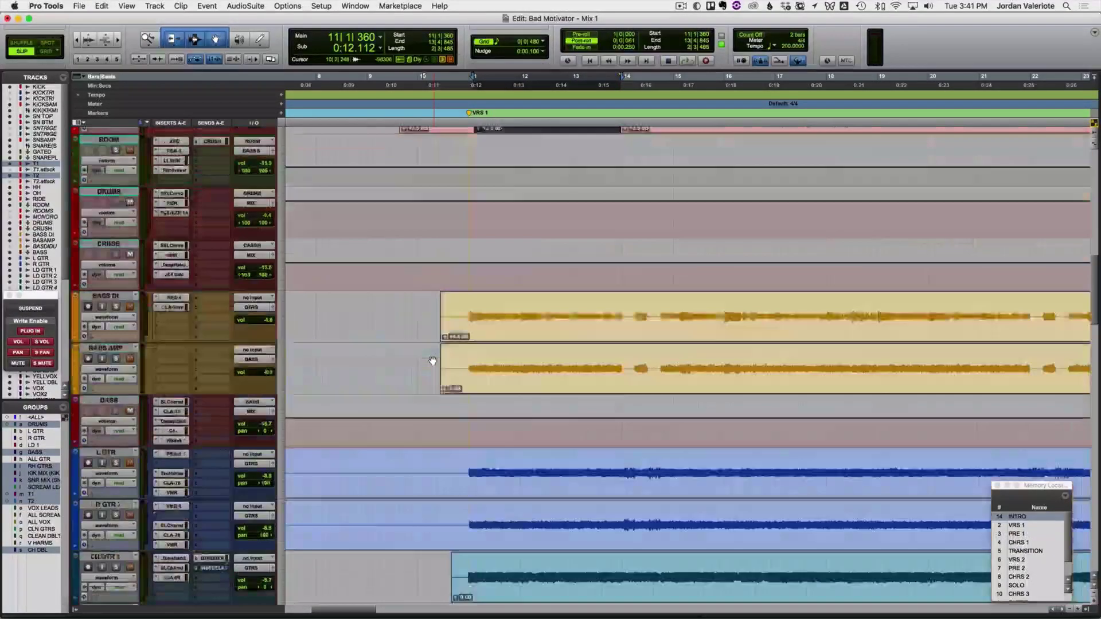
pyautogui.scroll(-10, 435, 382)
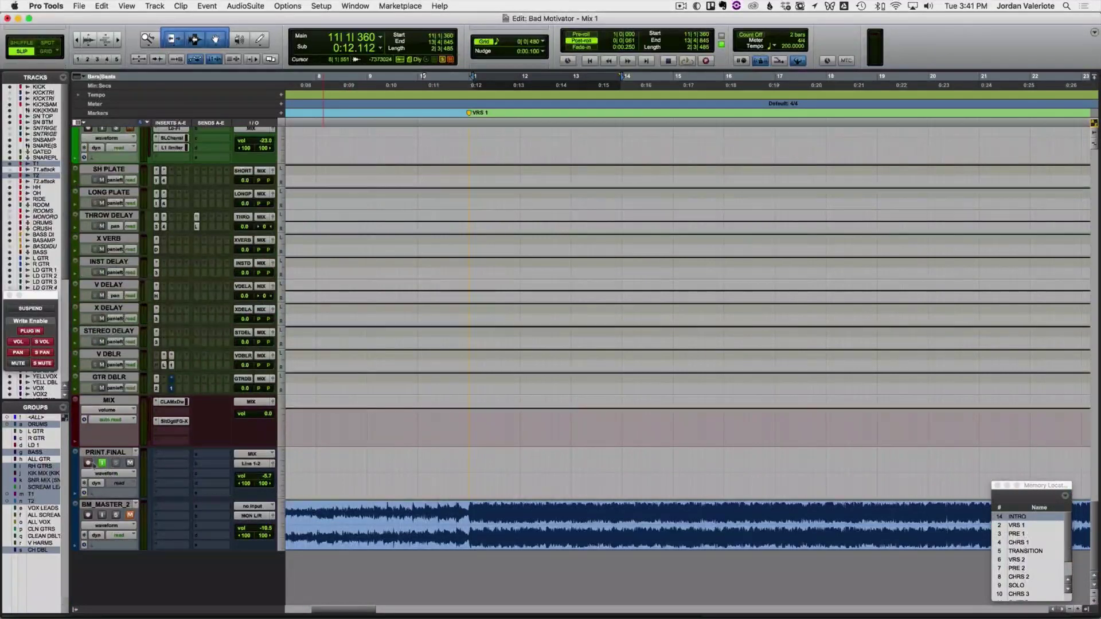
pyautogui.click(442, 454)
pyautogui.press('super+space')
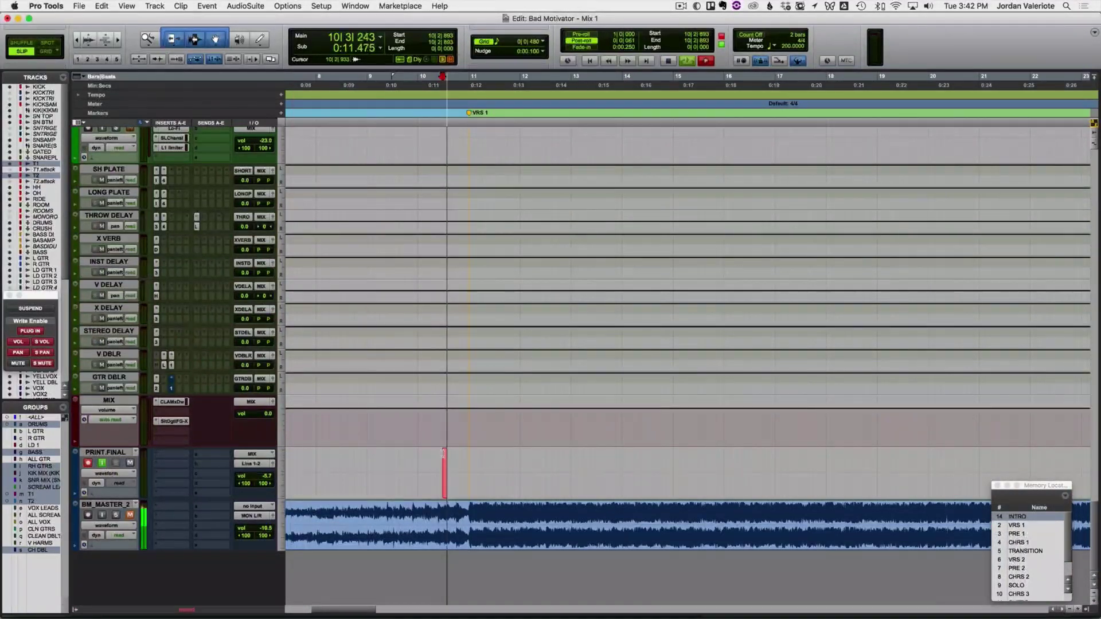
pyautogui.press('space')
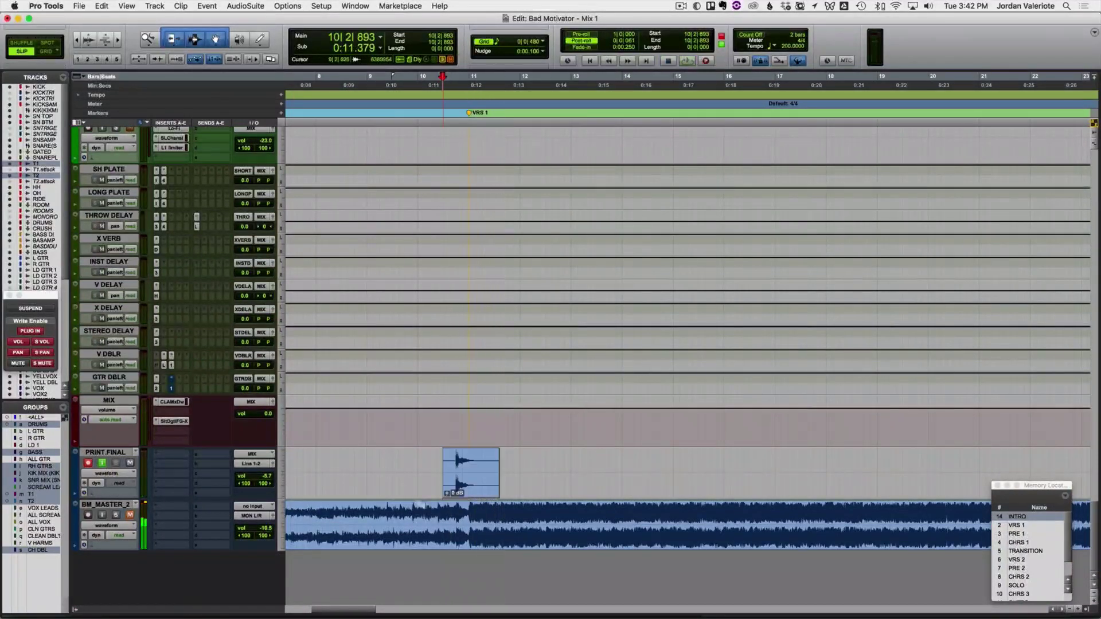
# Step: Reverse the newly recorded snare clip on PRINT FINAL with the AudioSuite Reverse process
pyautogui.click(469, 495)
pyautogui.rightClick(469, 494)
pyautogui.click(468, 485)
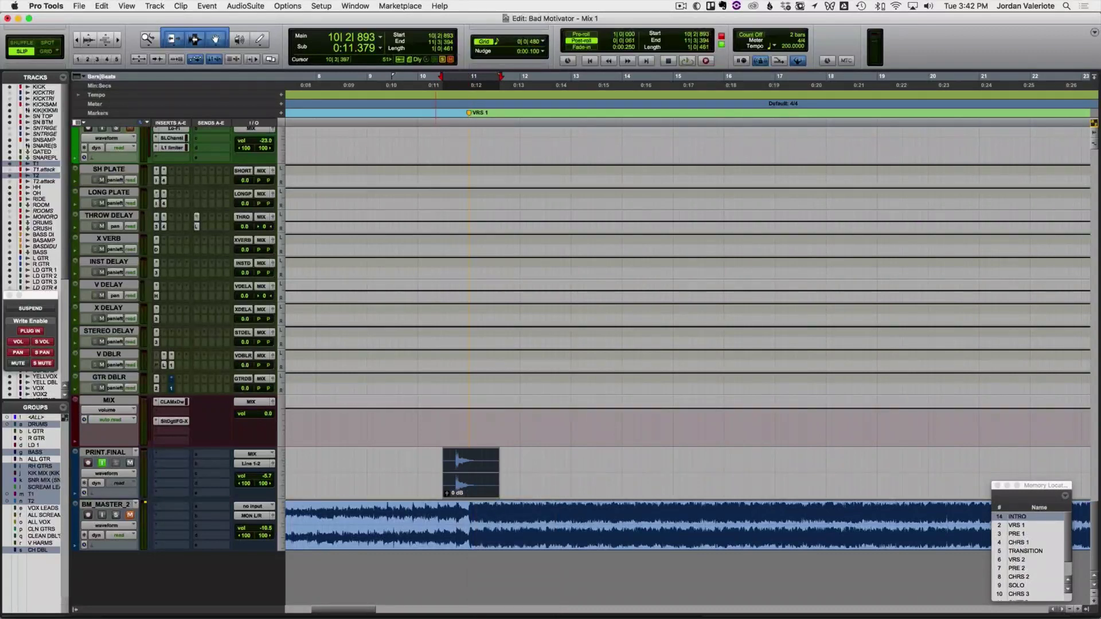
pyautogui.click(264, 5)
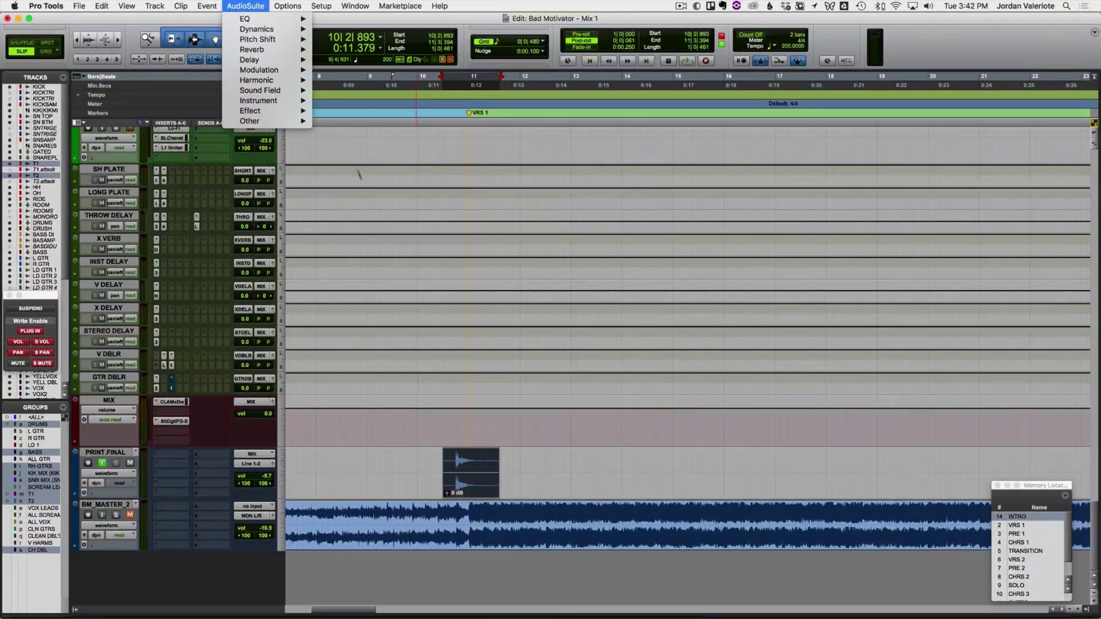
pyautogui.moveTo(253, 121)
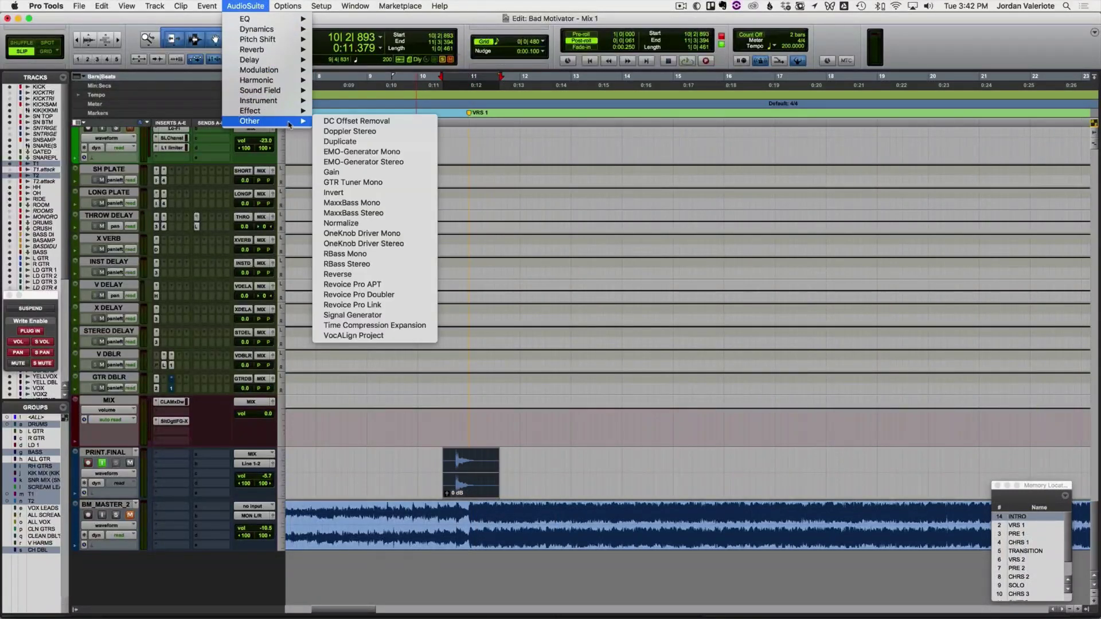
pyautogui.click(374, 274)
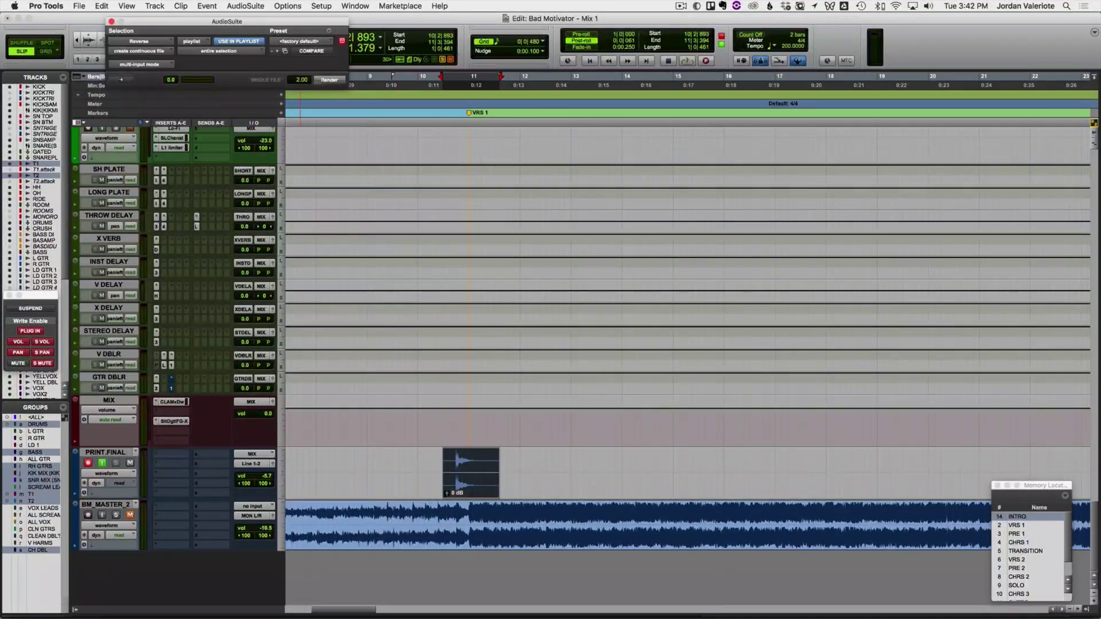
# Step: Trim the silence after the hit from the reversed snare clip and move it earlier to end just before 10|4
pyautogui.moveTo(475, 487); pyautogui.dragTo(461, 486)
pyautogui.click(463, 464)
pyautogui.press('t')
pyautogui.press('t')
pyautogui.press('t')
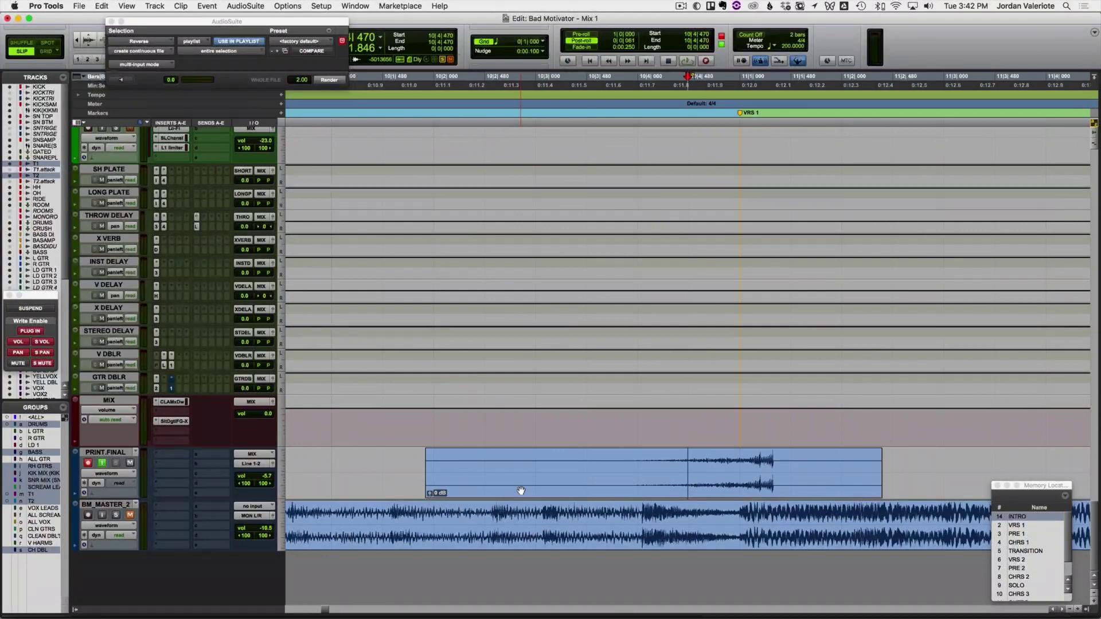
pyautogui.moveTo(742, 484); pyautogui.dragTo(612, 486)
pyautogui.click(676, 461)
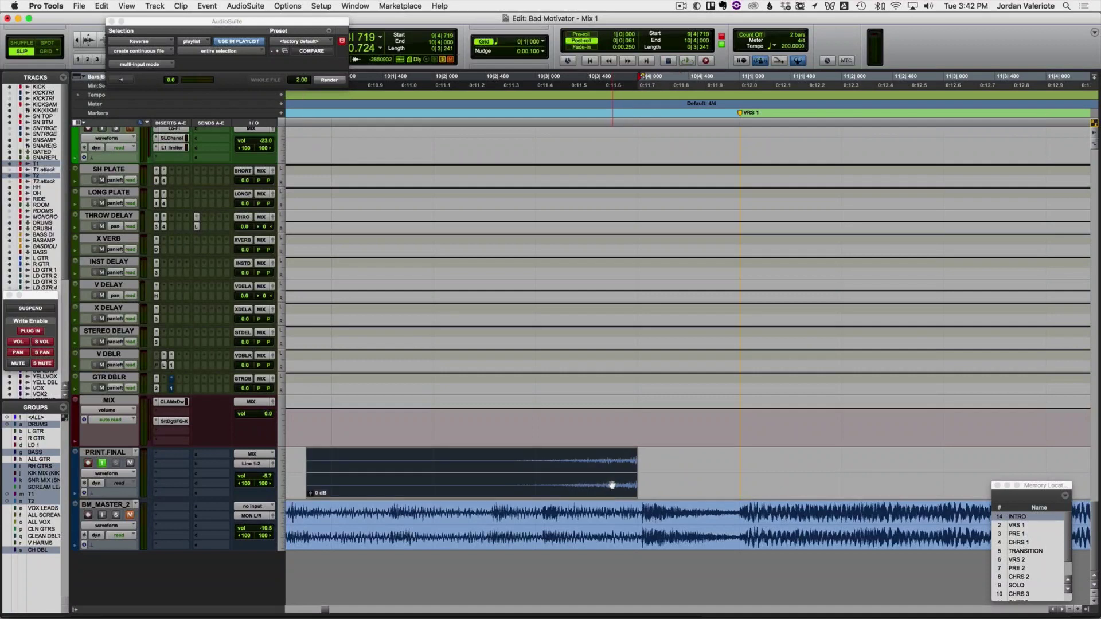
# Step: Play the reversed snare clip on PRINT FINAL against the start of verse 1
pyautogui.click(350, 457)
pyautogui.click(103, 463)
pyautogui.press('space')
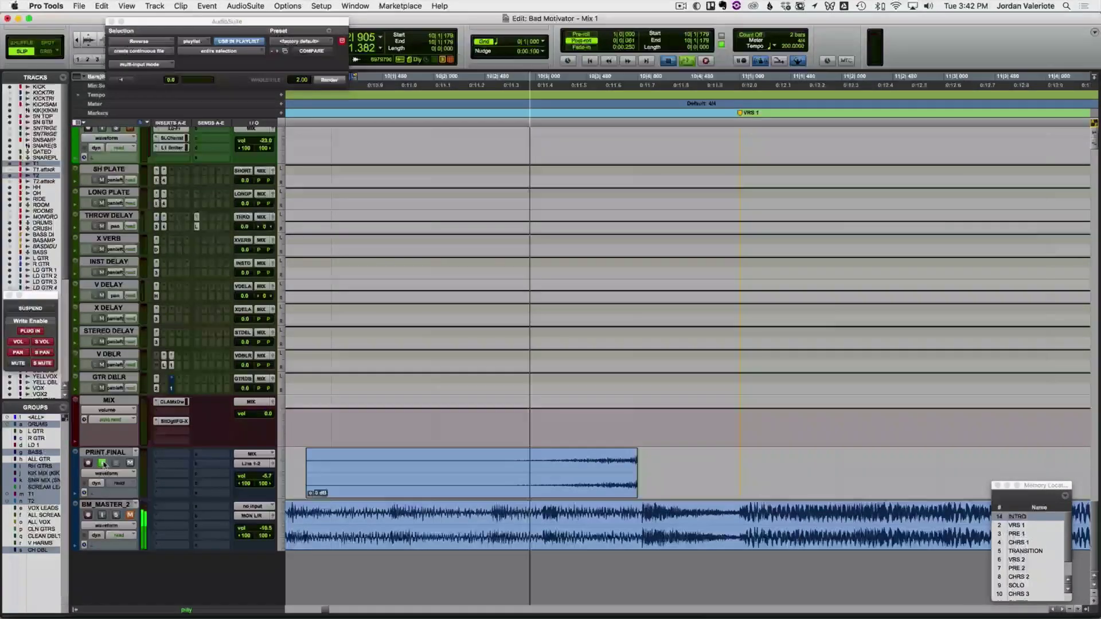
pyautogui.press('space')
# Step: Cut the reversed snare clip from PRINT FINAL and paste it onto the INTRO FX track at 9|4|719
pyautogui.press('r')
pyautogui.press('r')
pyautogui.press('r')
pyautogui.click(661, 481)
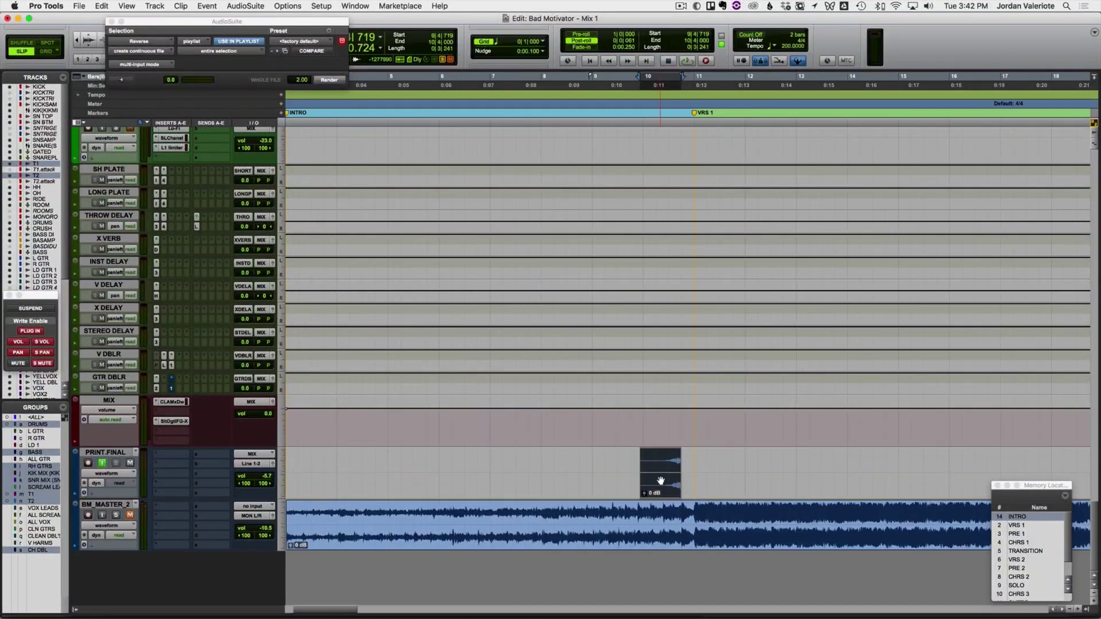
pyautogui.press('Delete')
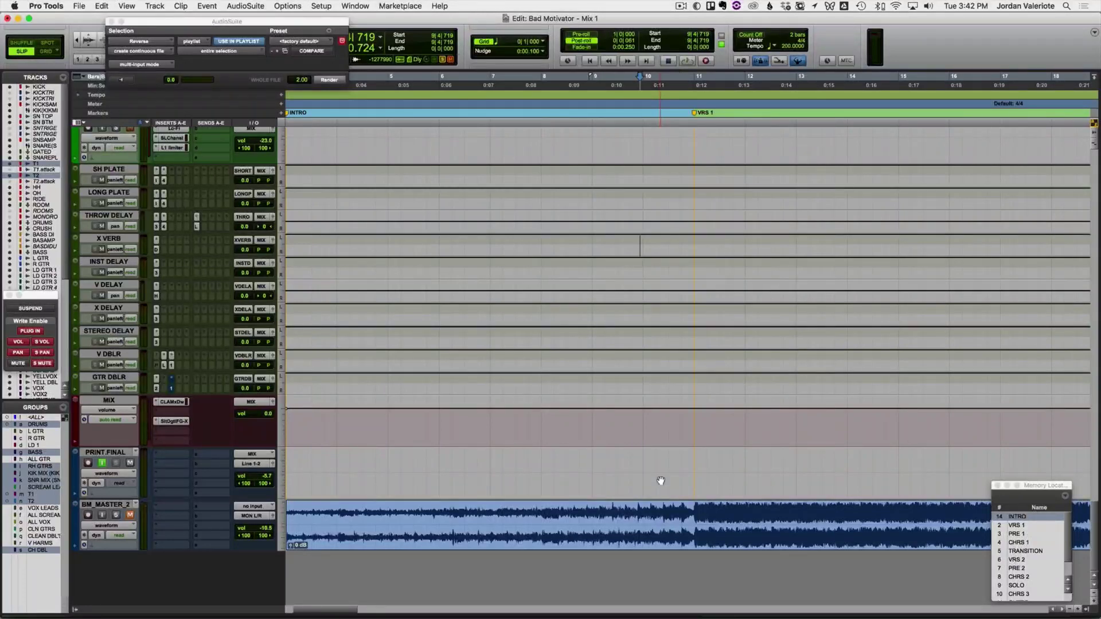
pyautogui.scroll(10, 661, 480)
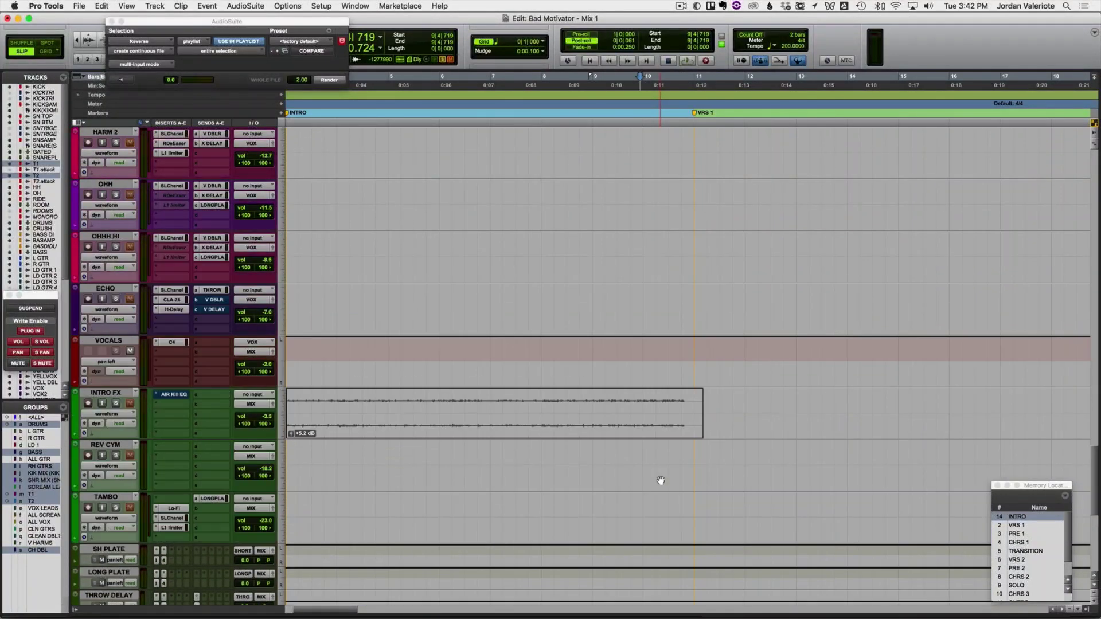
pyautogui.press(';')
pyautogui.press('super+v')
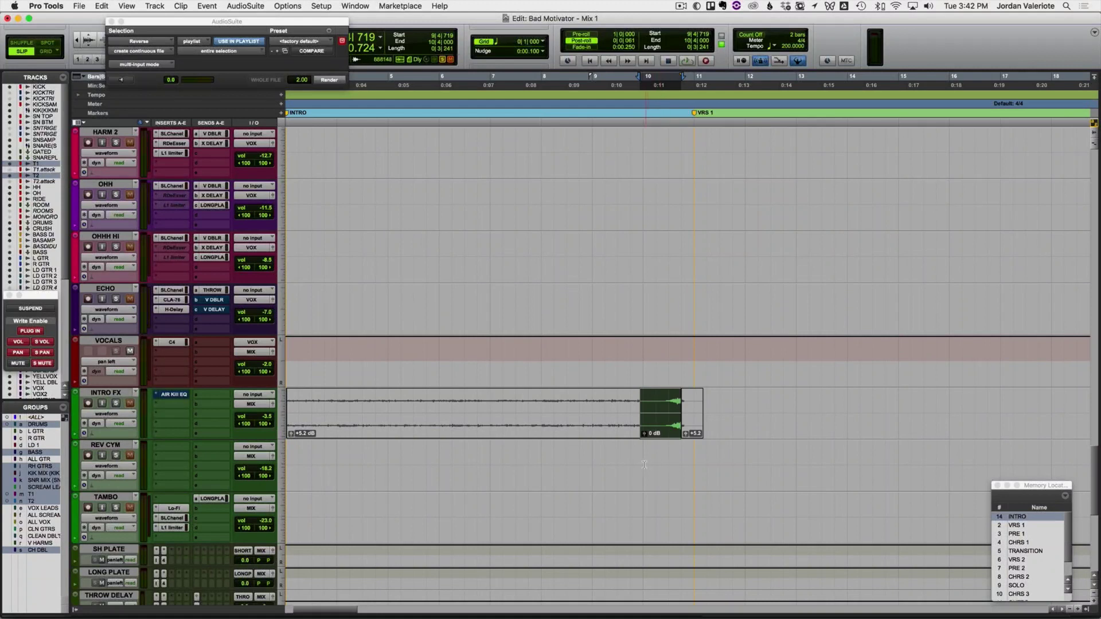
# Step: Play the transition from 9|4|426 to hear the reversed snare on INTRO FX
pyautogui.click(636, 465)
pyautogui.press('t')
pyautogui.press('t')
pyautogui.press('space')
pyautogui.hscroll(4, 636, 465)
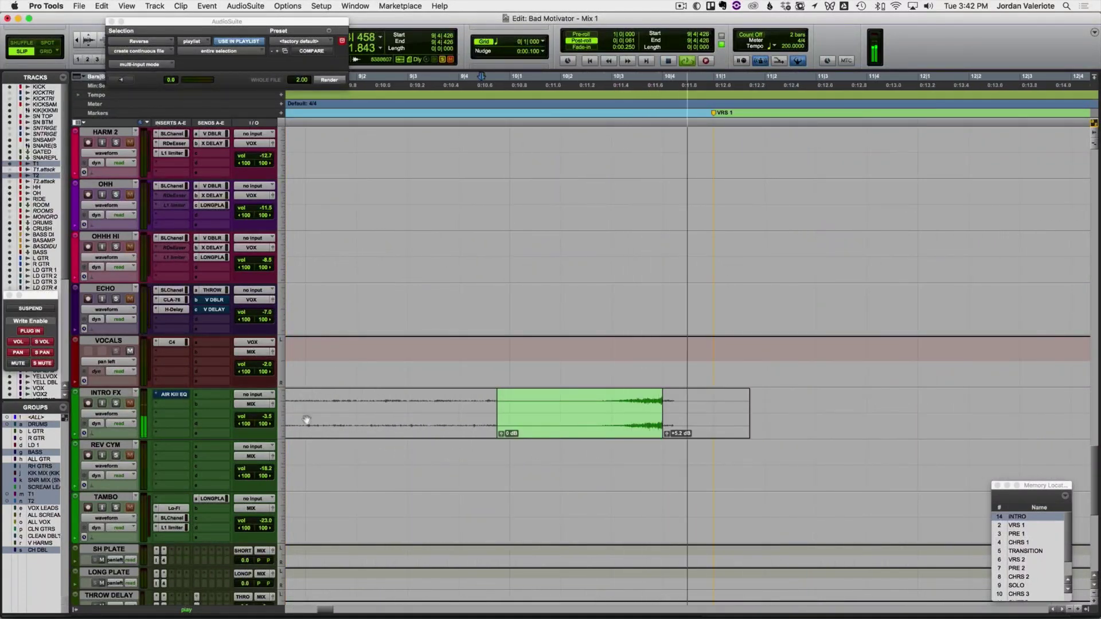
pyautogui.press('space')
pyautogui.press('space')
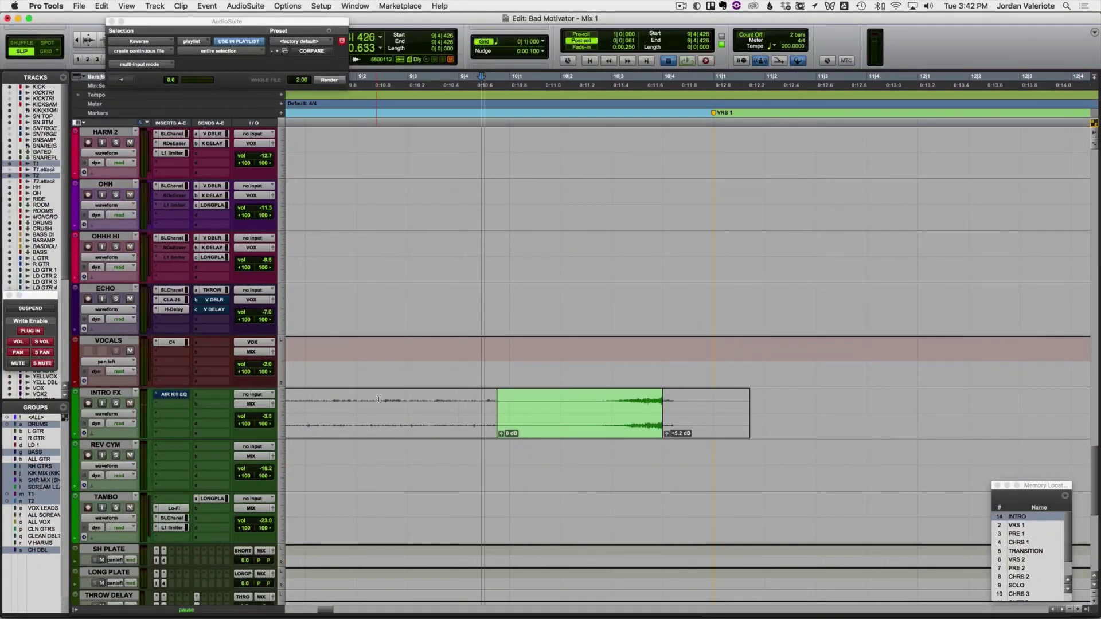
# Step: Unmute the drum clips at the start of verse 1 and heal their separations
pyautogui.scroll(20, 467, 351)
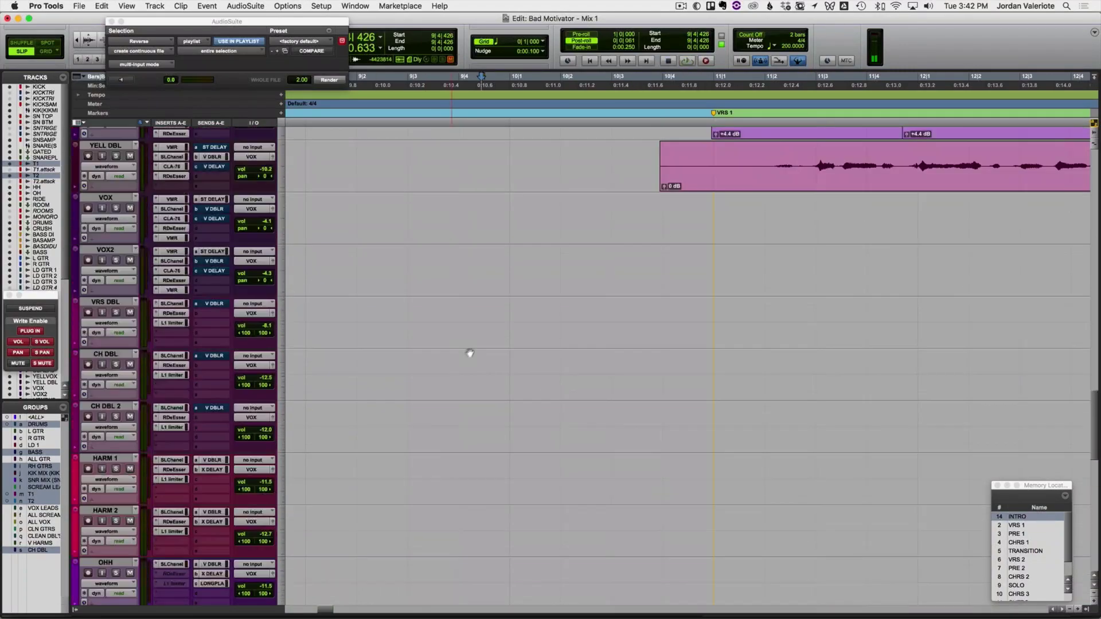
pyautogui.scroll(10, 626, 260)
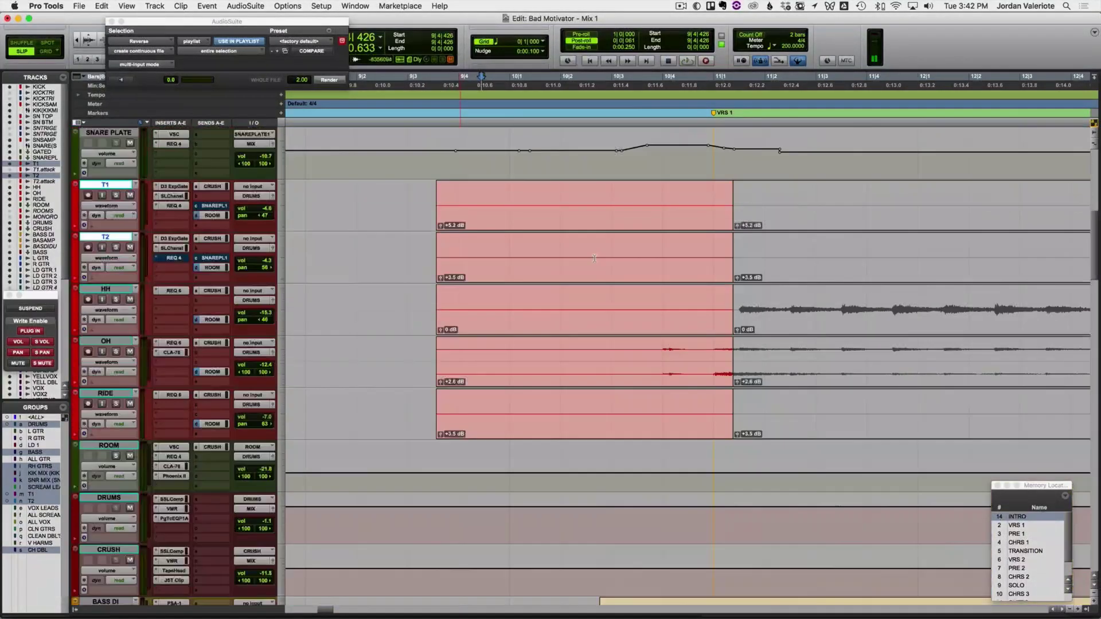
pyautogui.press('super+bracketleft')
pyautogui.press('super+bracketleft')
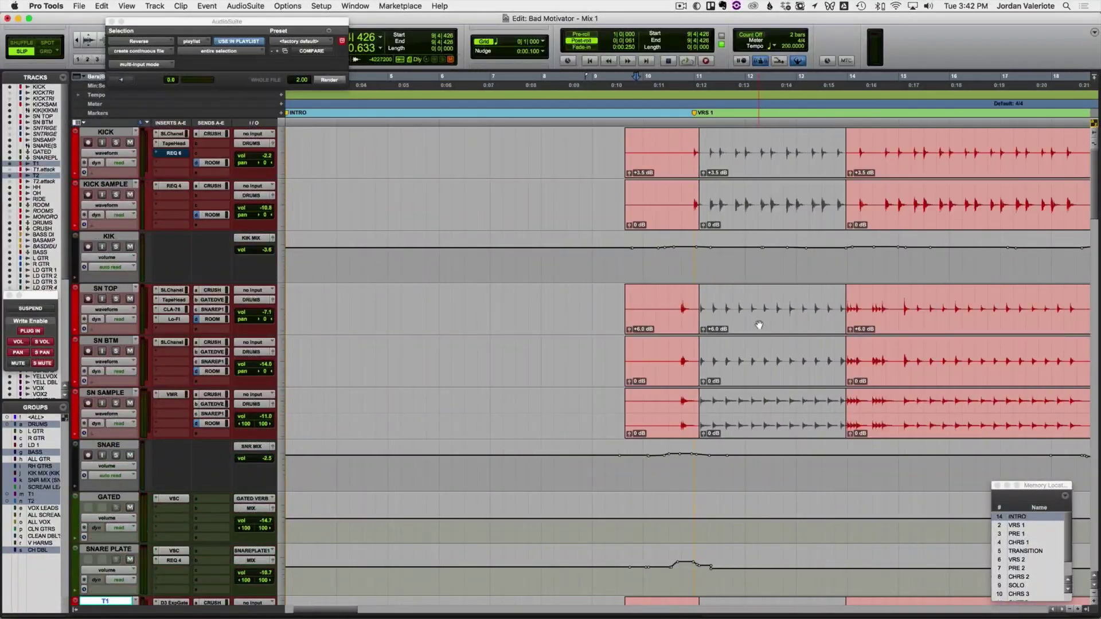
pyautogui.click(758, 326)
pyautogui.moveTo(679, 309); pyautogui.dragTo(880, 311)
pyautogui.press('super+h')
# Step: Trim the start of the reversed snare clip on INTRO FX to 10|2|163 and add a fade-in across most of it
pyautogui.scroll(-10, 653, 294)
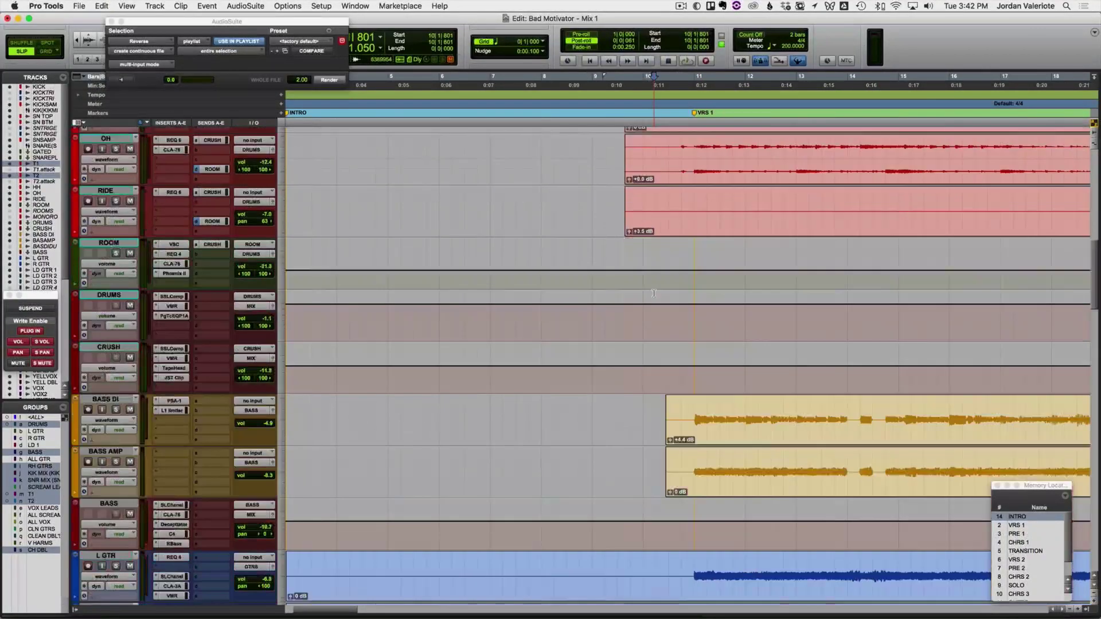
pyautogui.click(653, 294)
pyautogui.scroll(-3, 665, 293)
pyautogui.scroll(1, 677, 294)
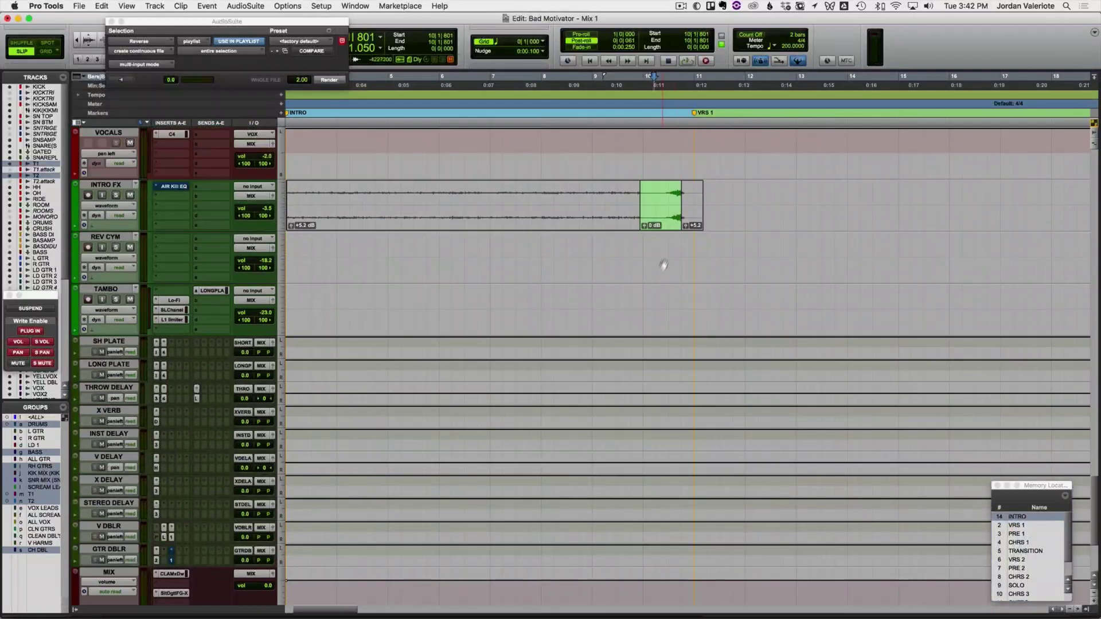
pyautogui.click(672, 258)
pyautogui.press('super+bracketright')
pyautogui.press('super+bracketright')
pyautogui.click(628, 208)
pyautogui.press('a')
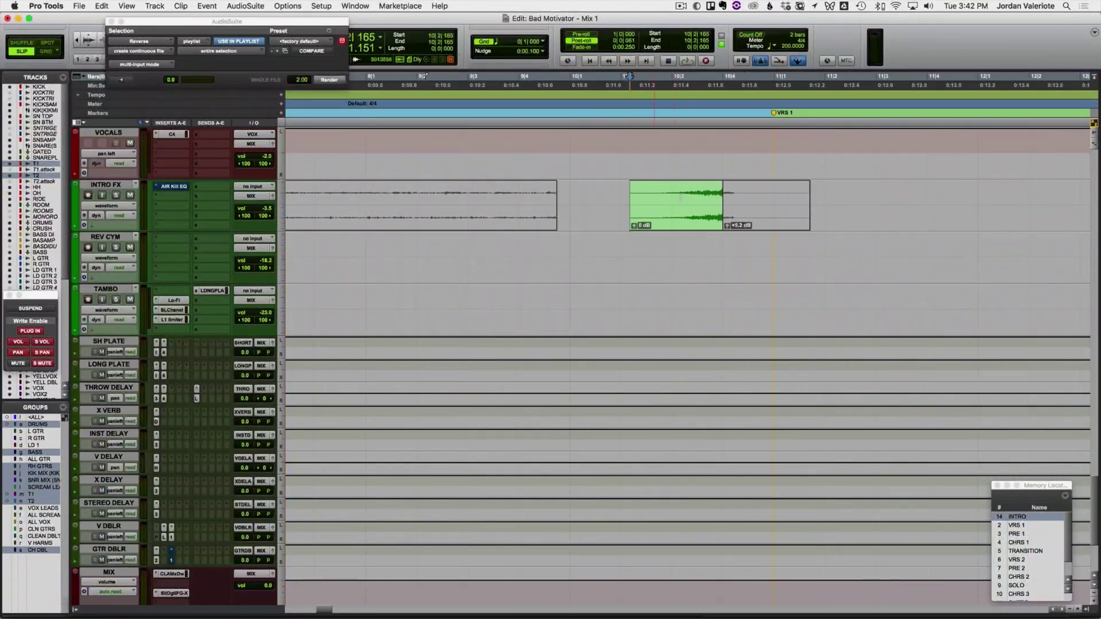
pyautogui.press('space')
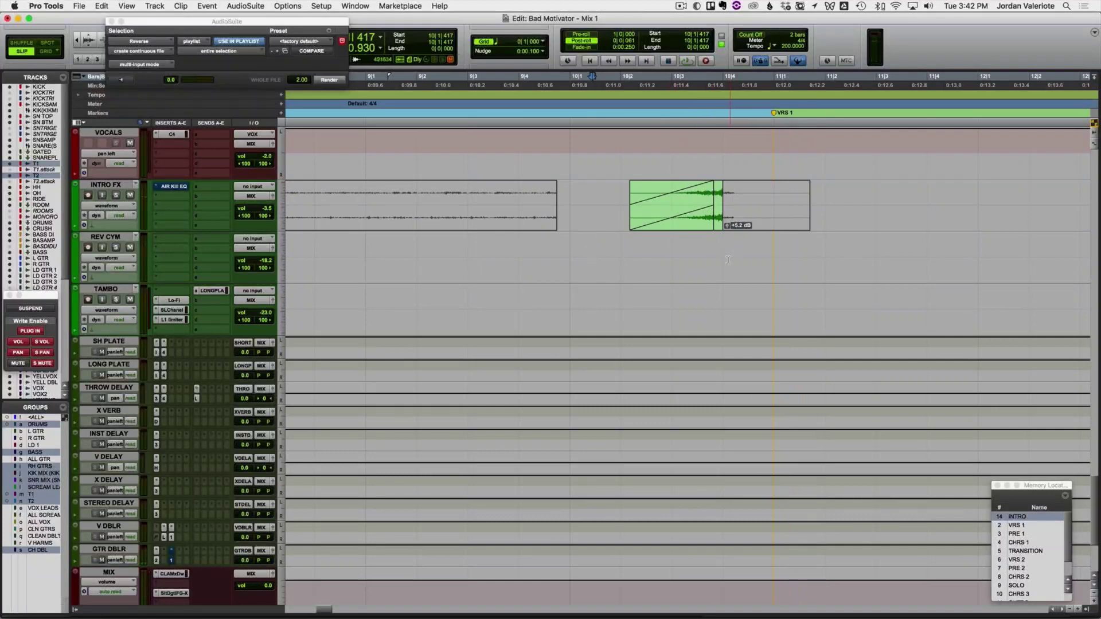
# Step: Trim the end of the reversed snare clip to 10|3|876 and move it later to meet the following INTRO FX clip
pyautogui.click(723, 238)
pyautogui.press('super+bracketright')
pyautogui.press('super+bracketright')
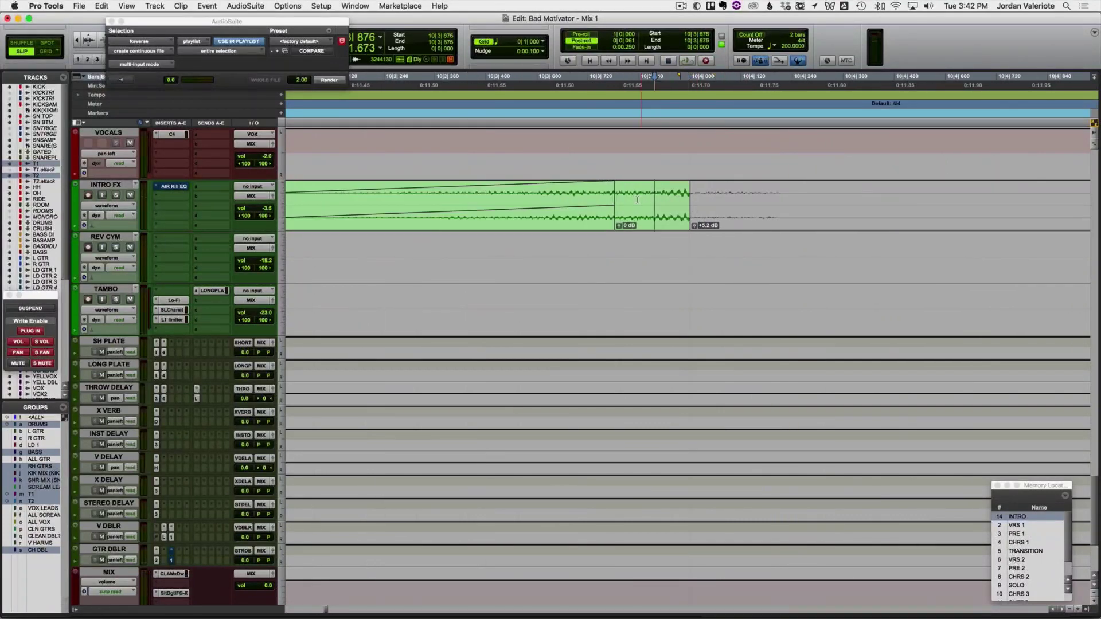
pyautogui.press('s')
pyautogui.moveTo(633, 215); pyautogui.dragTo(672, 214)
pyautogui.press('r')
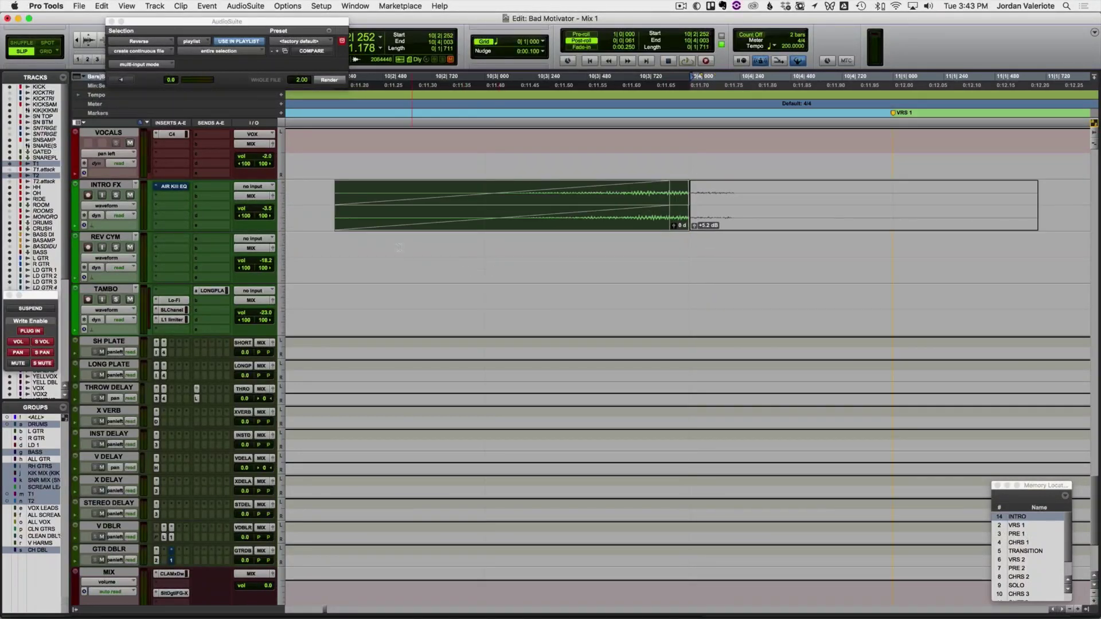
# Step: Audition the reversed snare and change its fade-in from linear to the preset curve that rises slowly at first
pyautogui.click(321, 236)
pyautogui.press('space')
pyautogui.press('space')
pyautogui.doubleClick(621, 224)
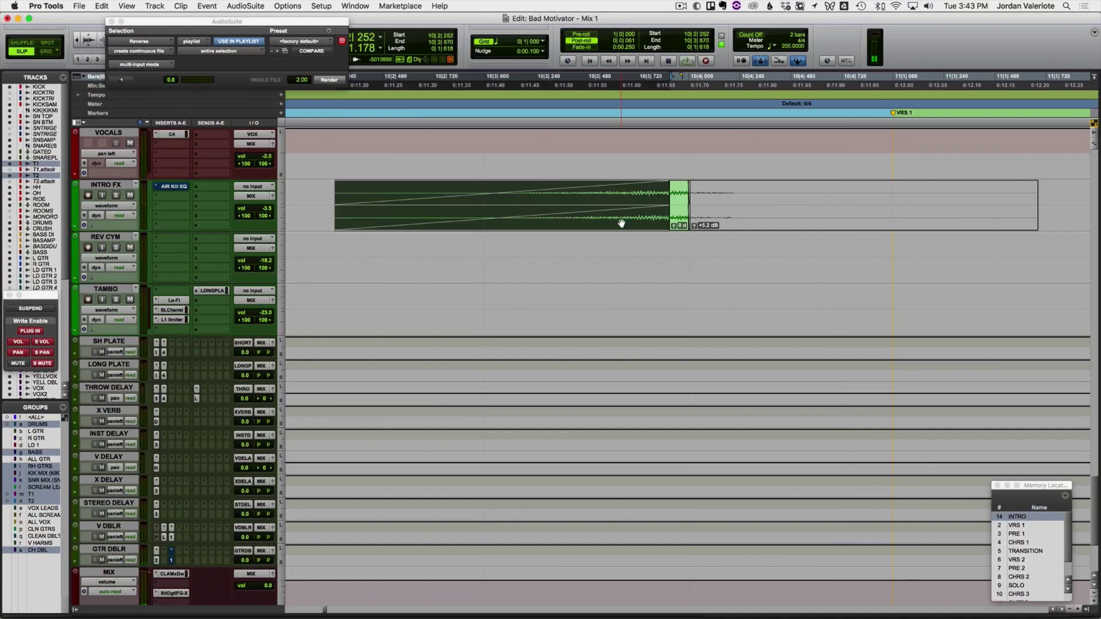
pyautogui.click(467, 325)
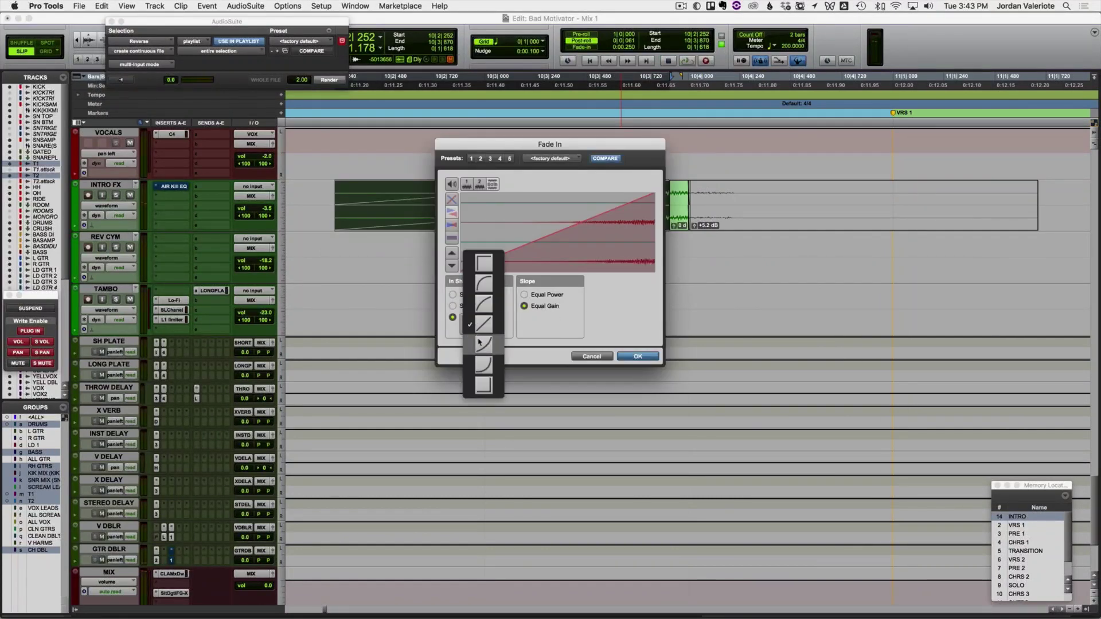
pyautogui.click(481, 344)
pyautogui.click(641, 357)
# Step: Play the curved fade-in and the snare hit, starting from 10|2|251 and from 10|1|381
pyautogui.click(336, 243)
pyautogui.press('space')
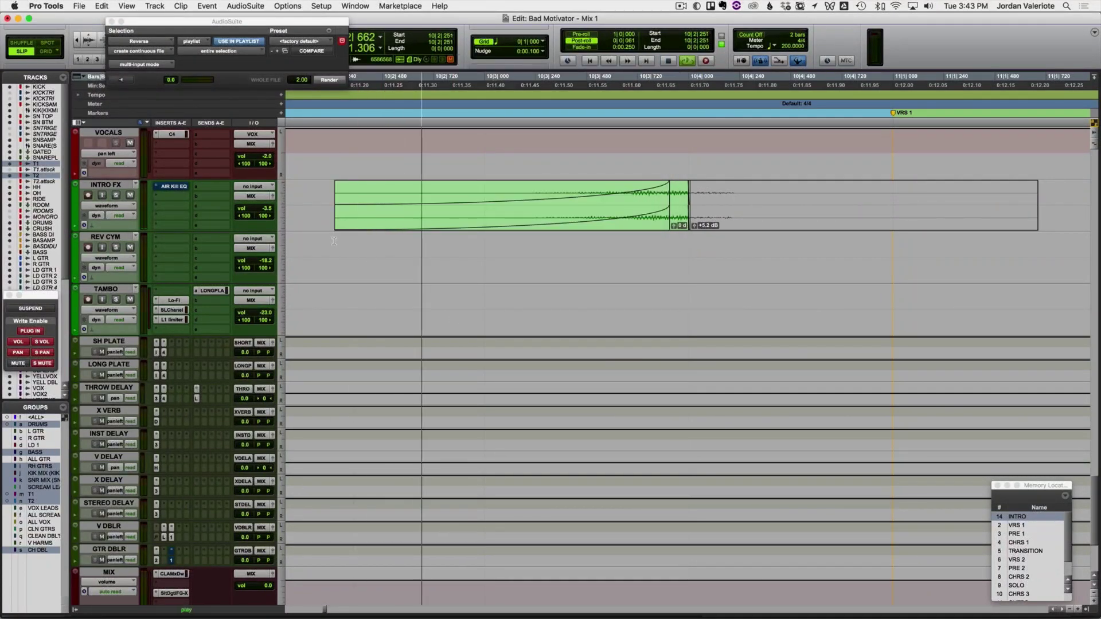
pyautogui.press('r')
pyautogui.press('space')
pyautogui.press('space')
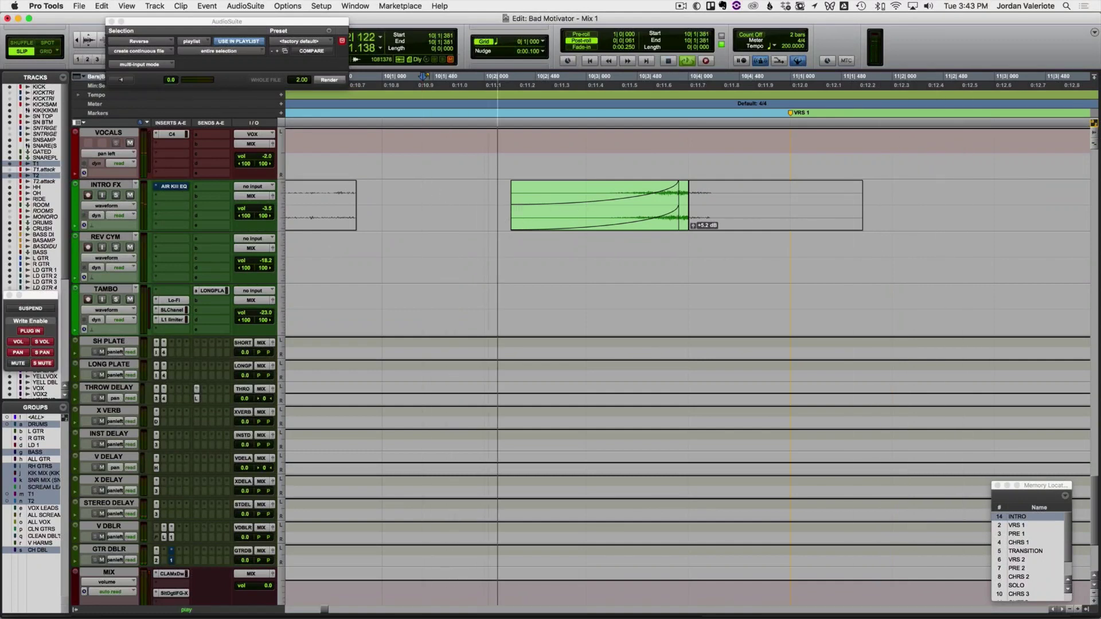
pyautogui.press('space')
# Step: Trim the start of the reversed snare clip to 10|2|817 and play the transition from 10|1|477
pyautogui.click(571, 187)
pyautogui.press('a')
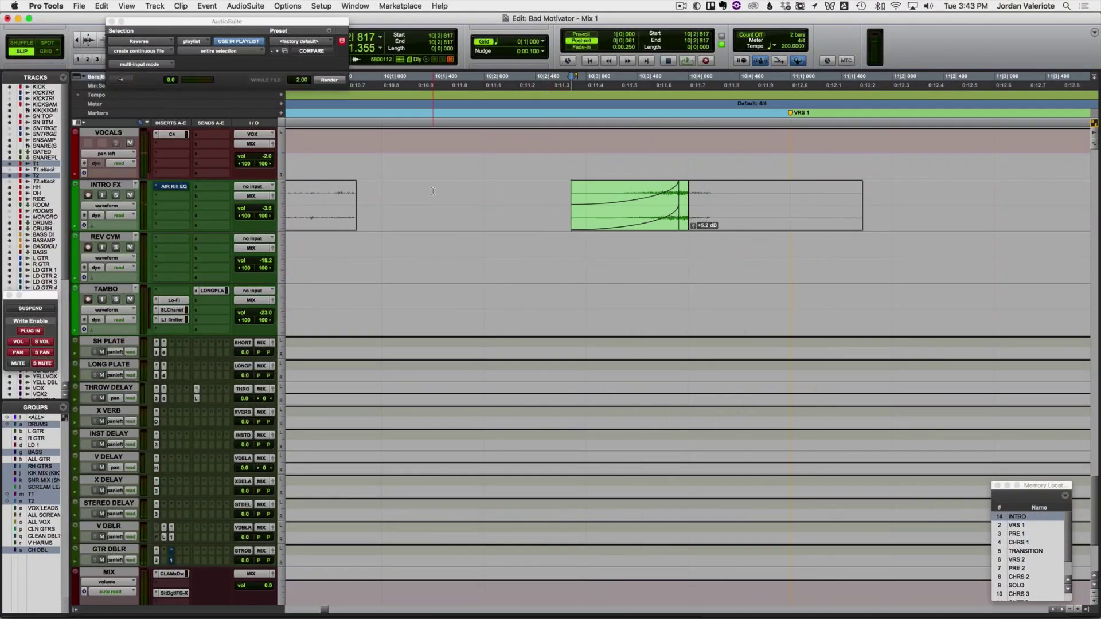
pyautogui.click(433, 189)
pyautogui.press('space')
pyautogui.press('space')
pyautogui.press('r')
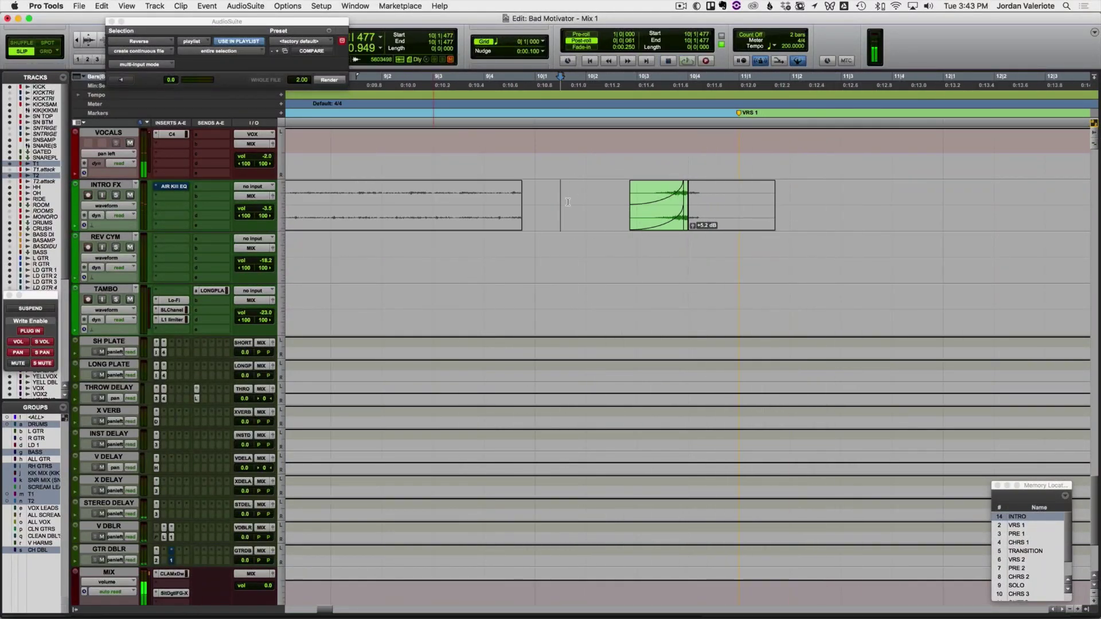
# Step: Lower the INTRO FX track volume to -10.1 dB while auditioning the transition from 10|1|477
pyautogui.press('space')
pyautogui.moveTo(257, 211); pyautogui.dragTo(260, 214)
pyautogui.press('space')
pyautogui.press('space')
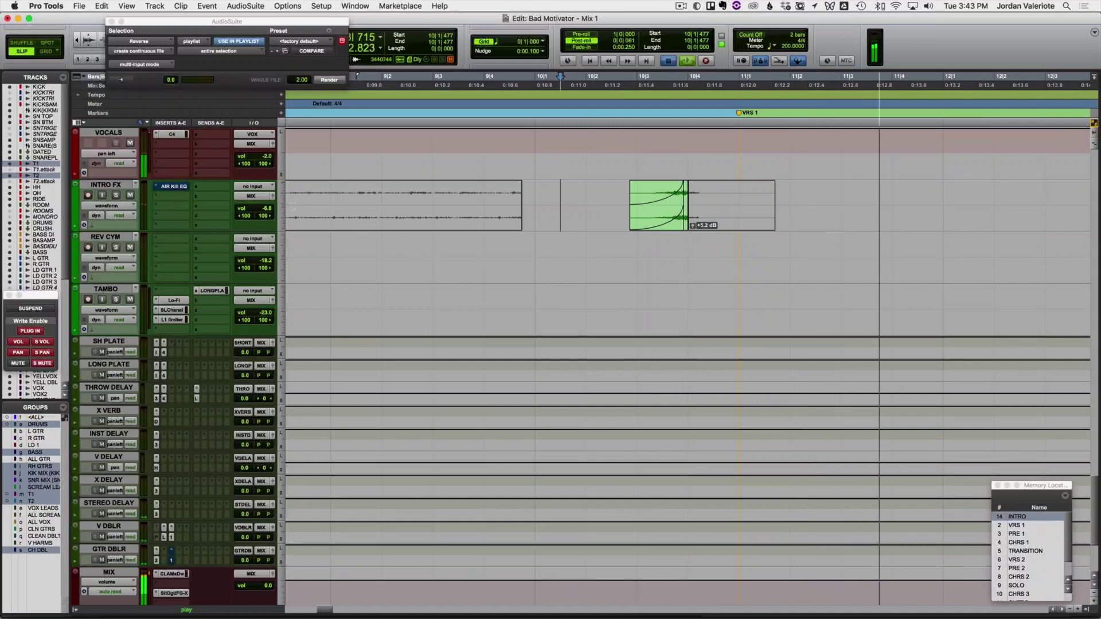
pyautogui.press('space')
pyautogui.moveTo(272, 213); pyautogui.dragTo(272, 216)
pyautogui.press('space')
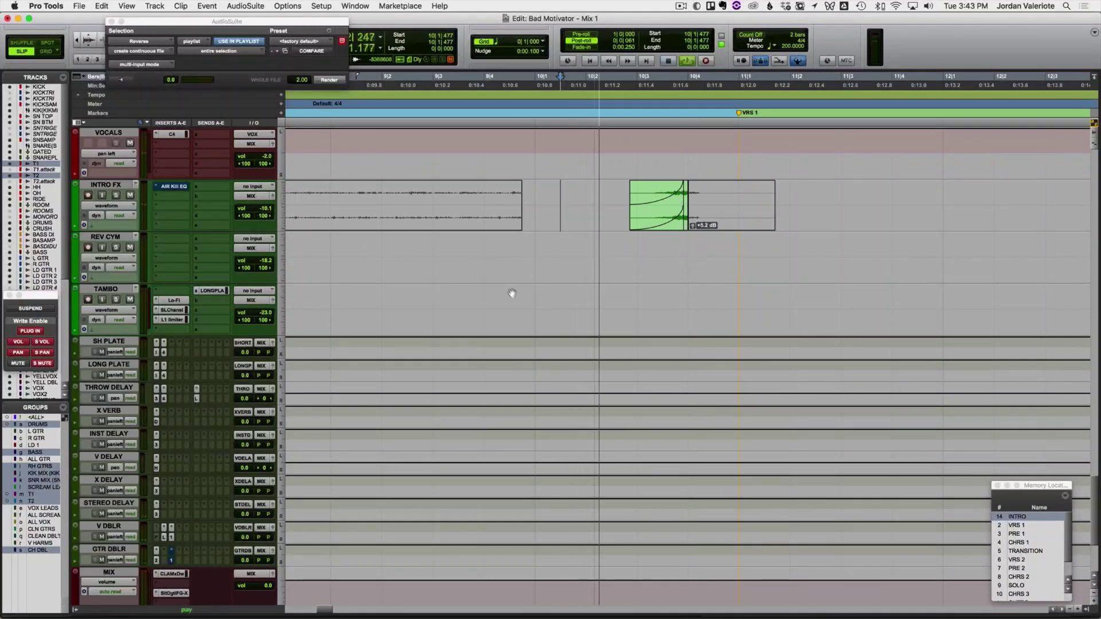
# Step: Trim the start of the reversed snare clip slightly further in and add a marker named New Start at 10|2|873
pyautogui.press('space')
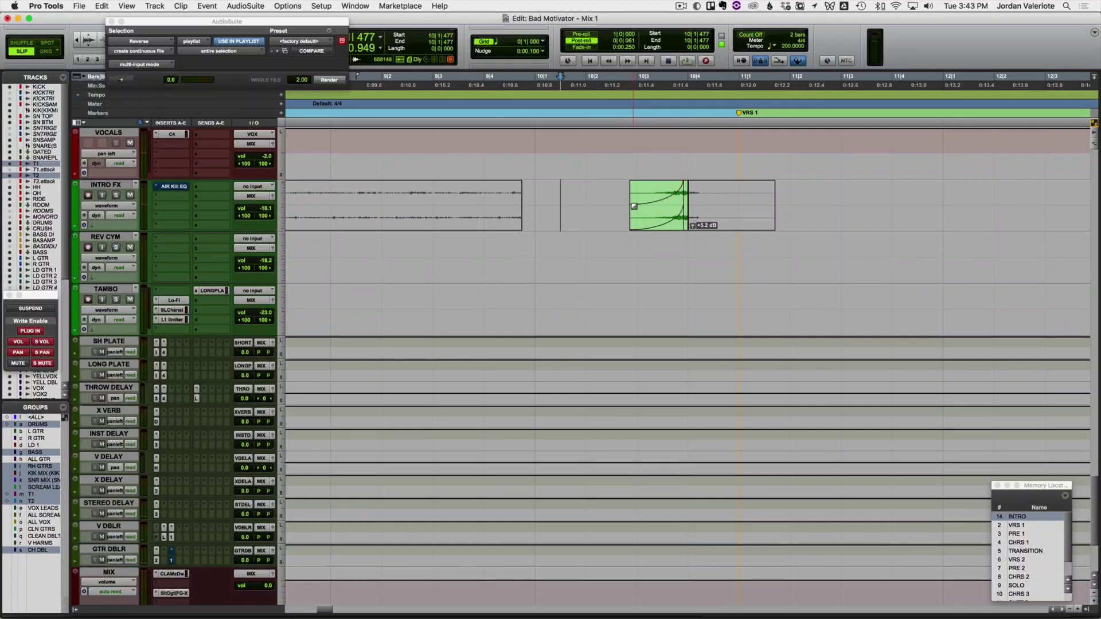
pyautogui.click(628, 196)
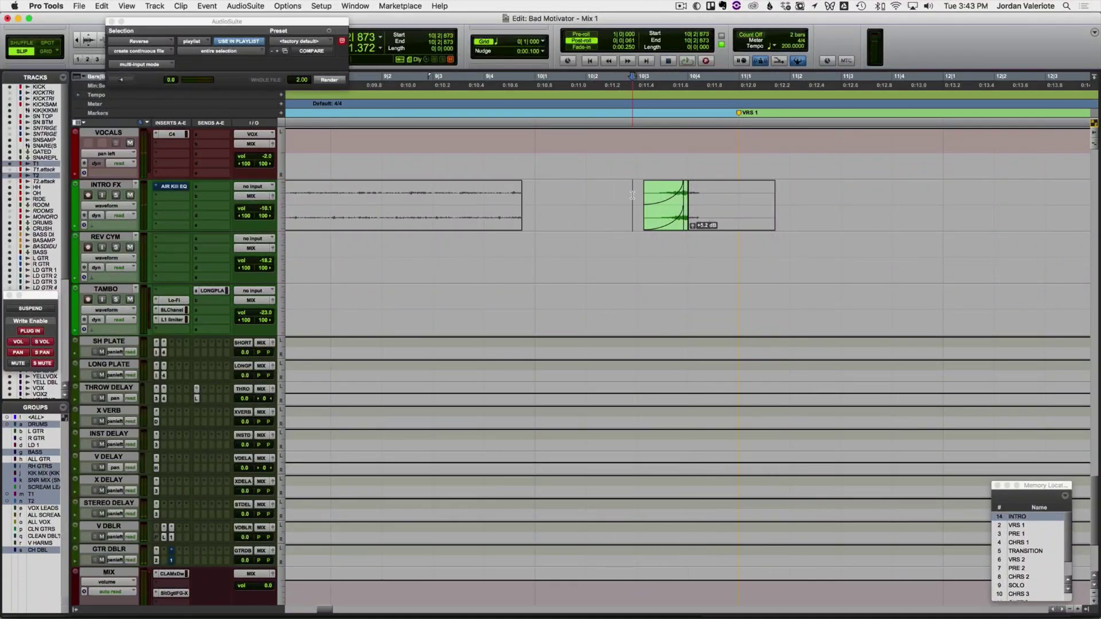
pyautogui.press('KP_Enter')
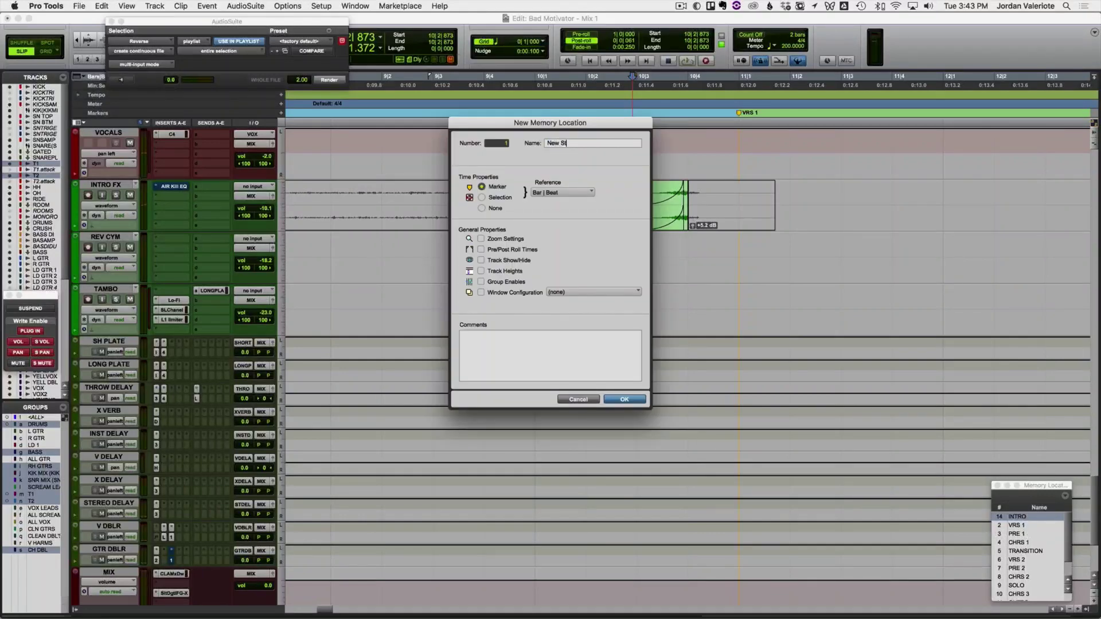
pyautogui.press('Return')
# Step: Play briefly from the New Start marker and delete the INTRO memory location
pyautogui.press('space')
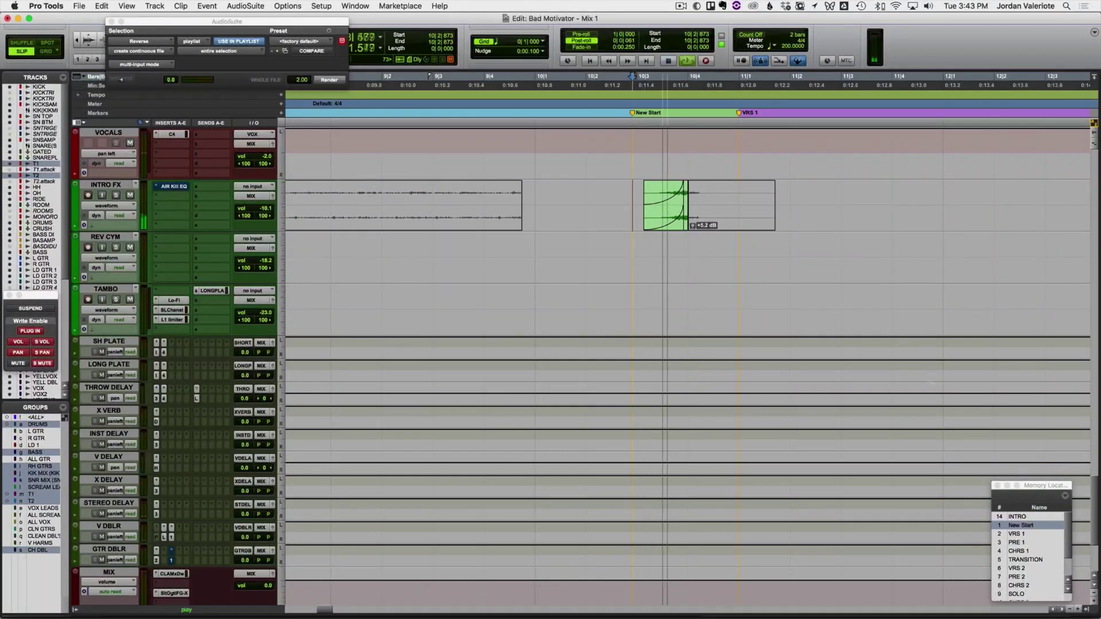
pyautogui.keyDown('alt'); pyautogui.click(1014, 518); pyautogui.keyUp('alt')
pyautogui.press('space')
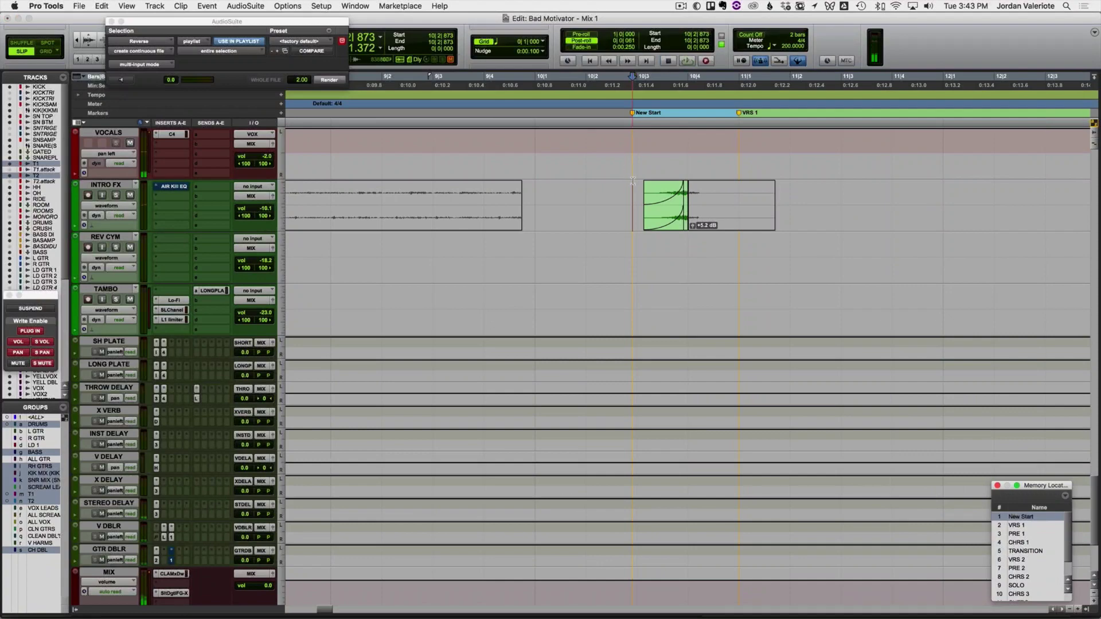
# Step: Play the reversed snare swell and the entry into verse 1 from the New Start marker at 10|2|873
pyautogui.press('space')
pyautogui.press('r')
pyautogui.press('r')
pyautogui.press('r')
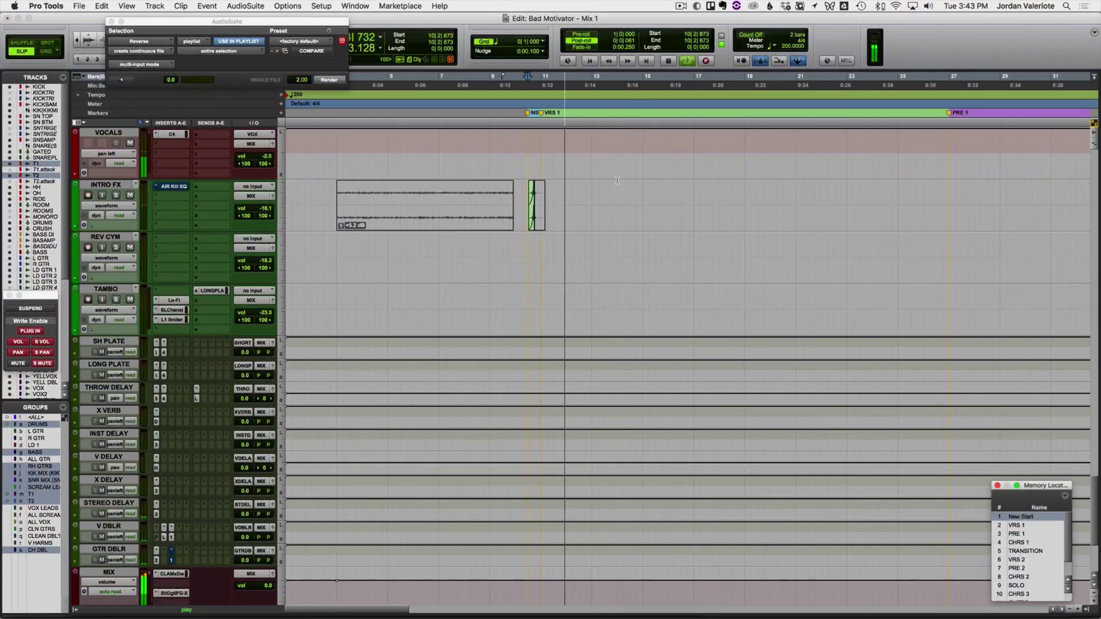
pyautogui.press('space')
pyautogui.press('space')
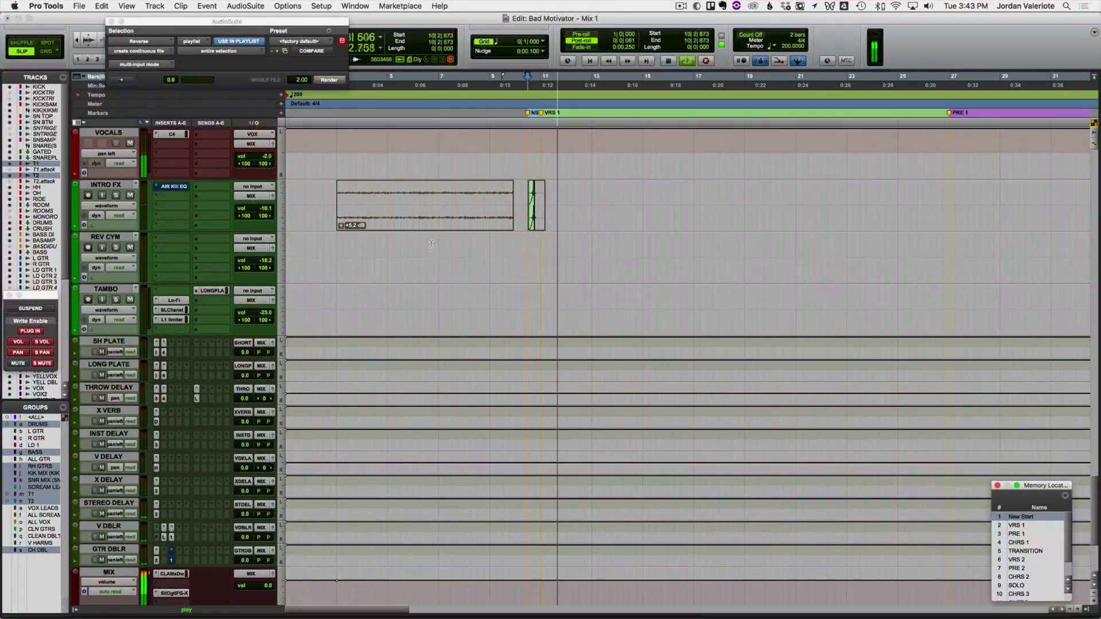
# Step: Find the drum tracks around the start of verse 1 and switch the tracks' automation mode to latch
pyautogui.scroll(5, 458, 234)
pyautogui.scroll(-20, 493, 218)
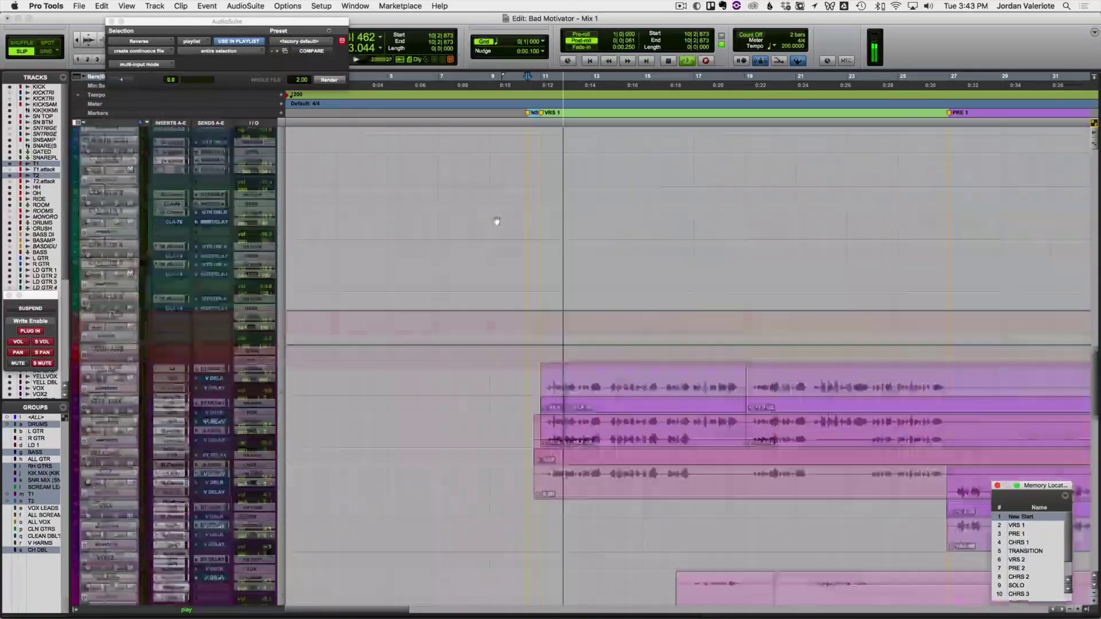
pyautogui.scroll(20, 492, 217)
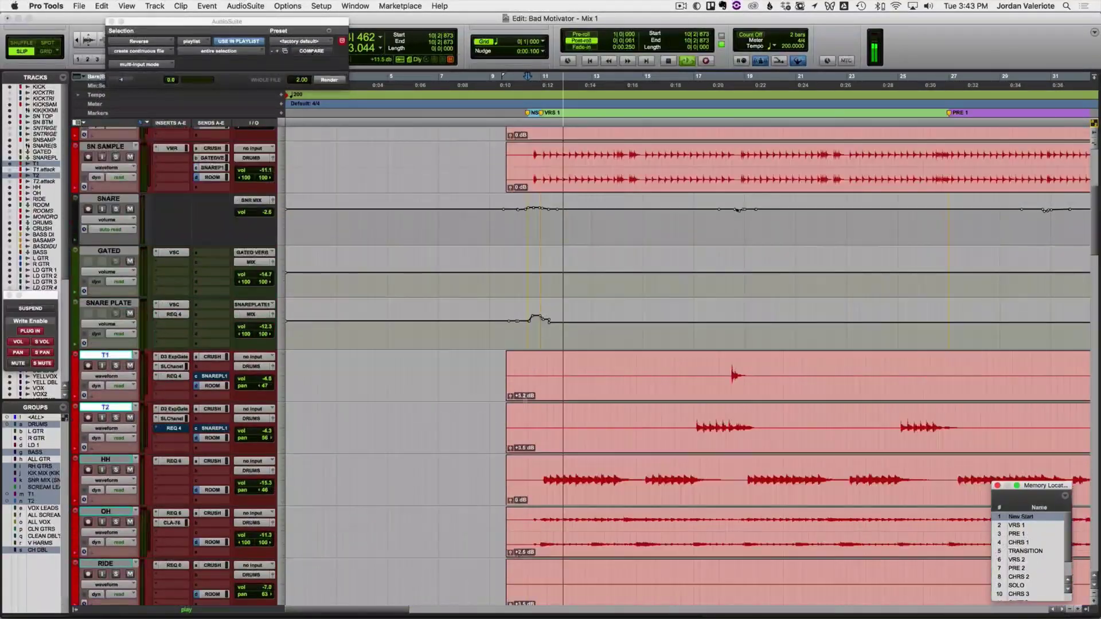
pyautogui.press('space')
pyautogui.scroll(-8, 522, 519)
pyautogui.click(544, 494)
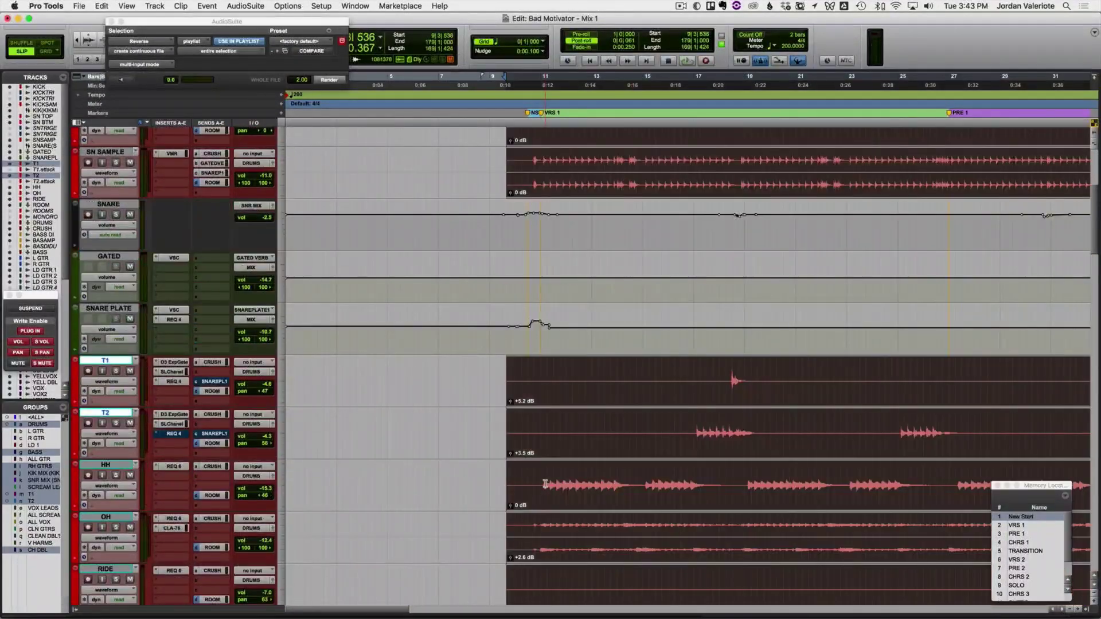
pyautogui.click(545, 479)
pyautogui.press('t')
pyautogui.press('t')
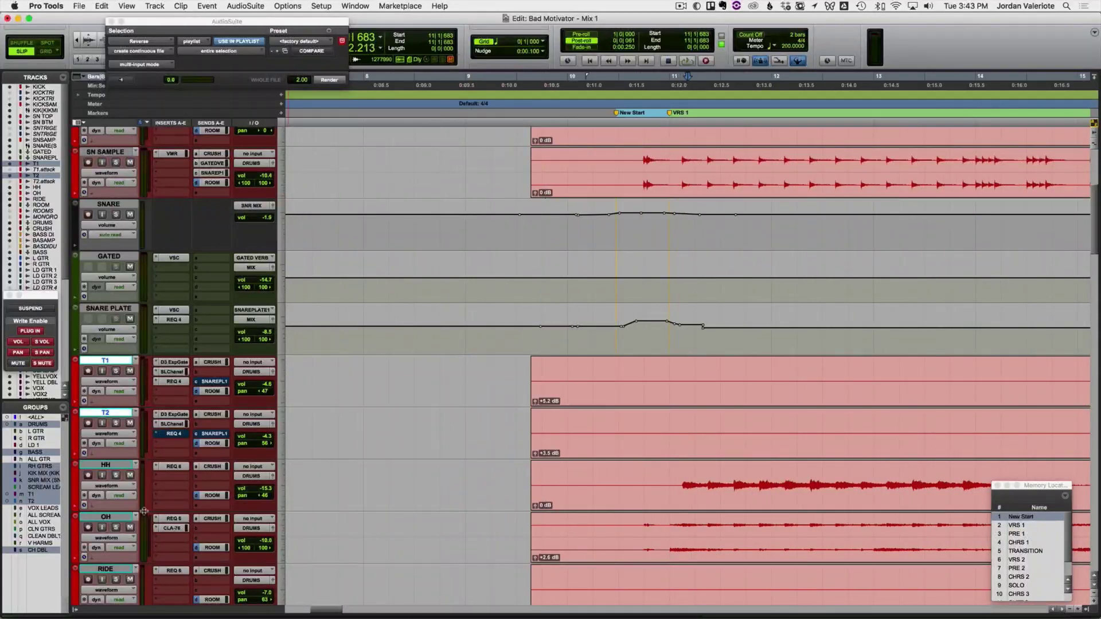
pyautogui.click(124, 549)
pyautogui.keyDown('alt'); pyautogui.click(127, 567); pyautogui.keyUp('alt')
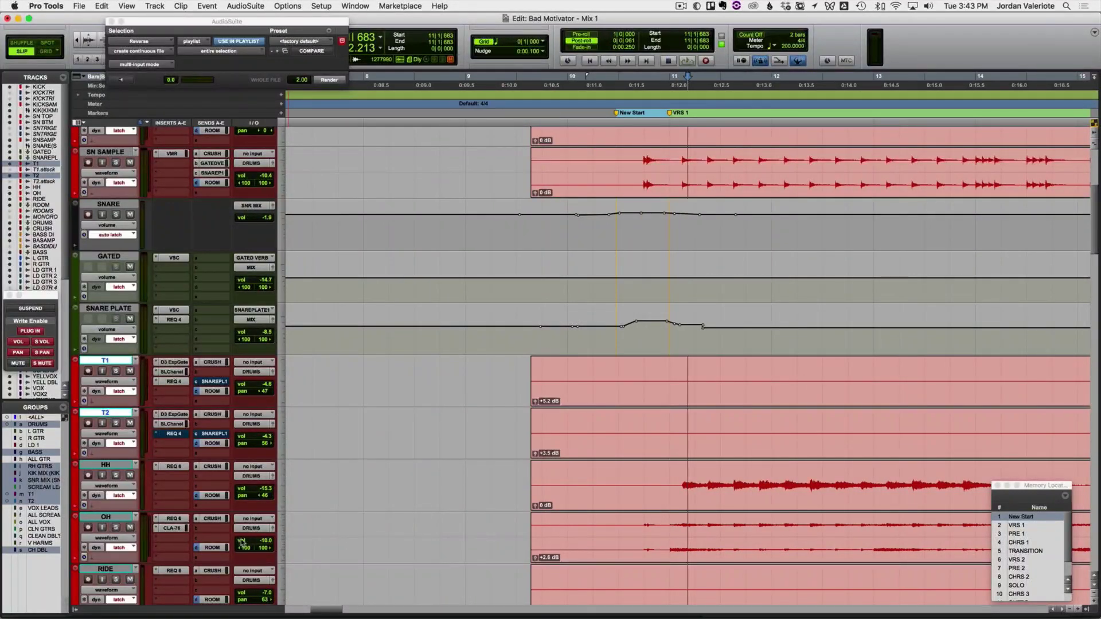
# Step: Show the OH track's volume automation and write a volume pass through the verse 1 entry, starting from 9|2|849
pyautogui.hscroll(5, 627, 515)
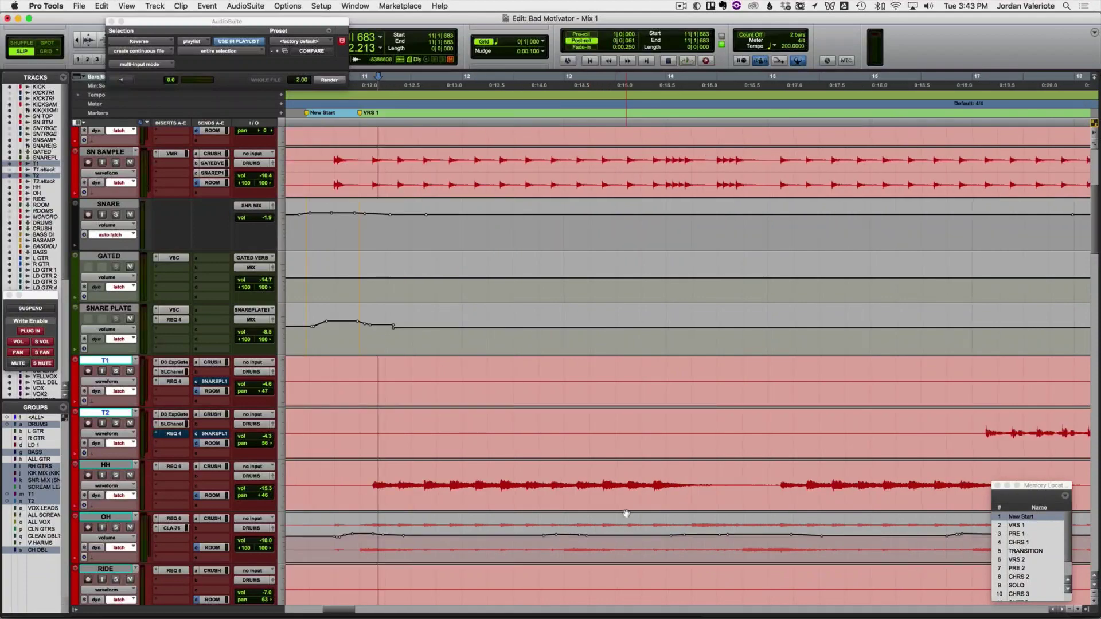
pyautogui.click(100, 519)
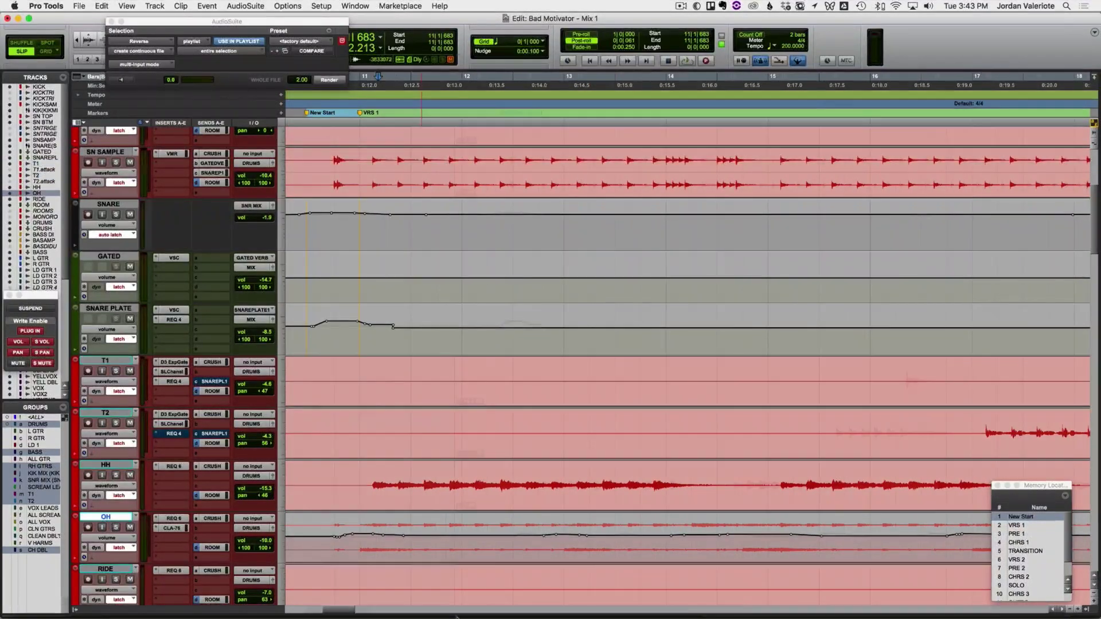
pyautogui.press('r')
pyautogui.click(445, 540)
pyautogui.press('space')
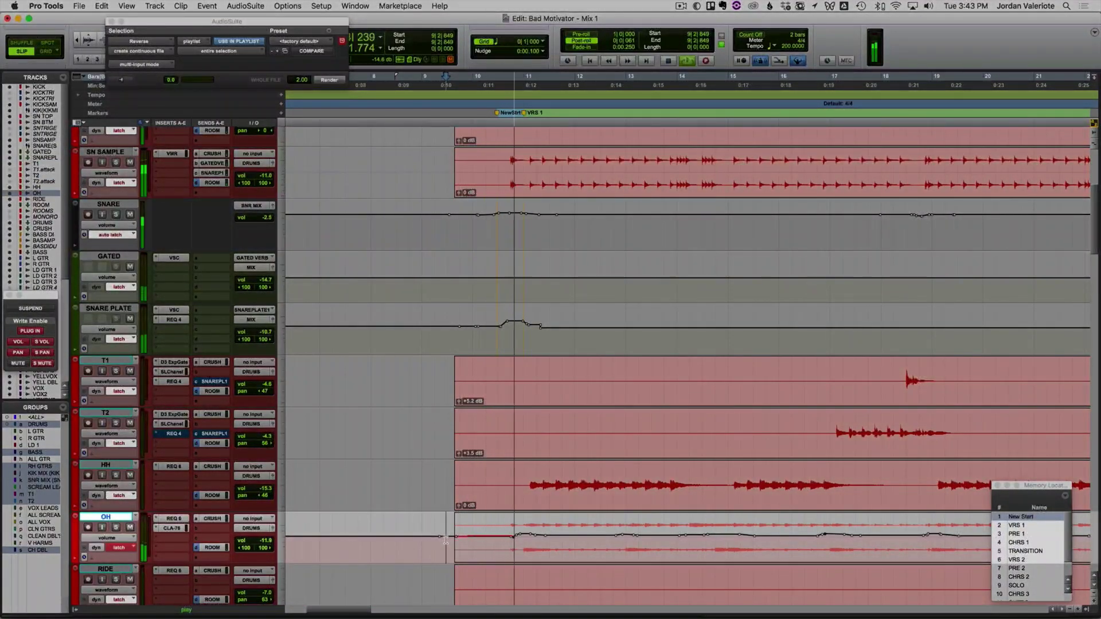
pyautogui.press('space')
# Step: Play back the OH volume automation and write another pass into verse 1, starting from 9|3|132
pyautogui.press('space')
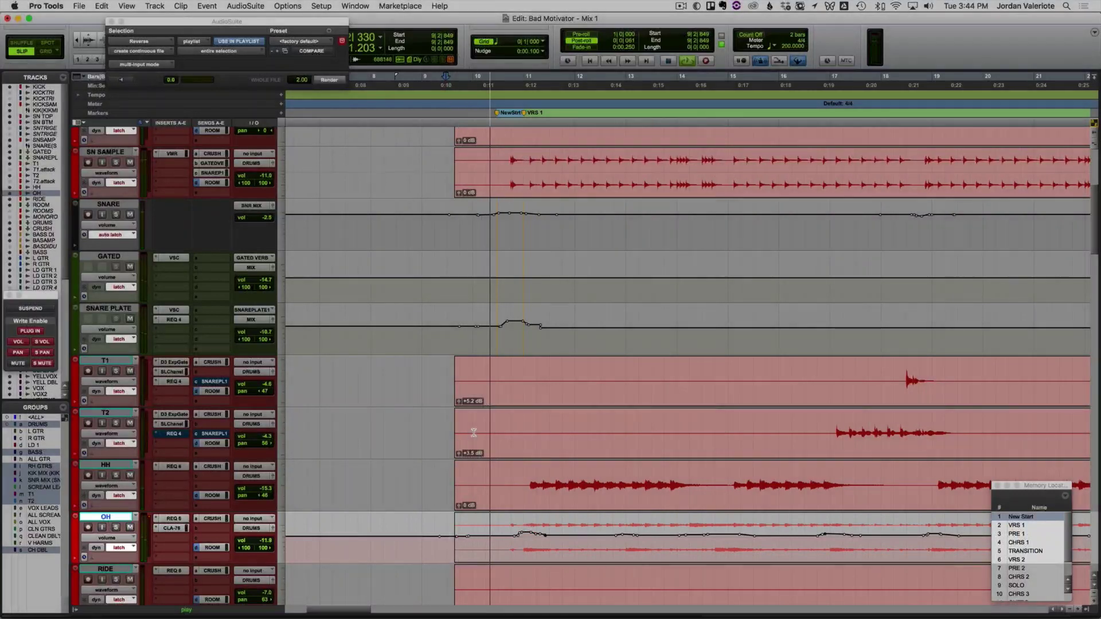
pyautogui.press('r')
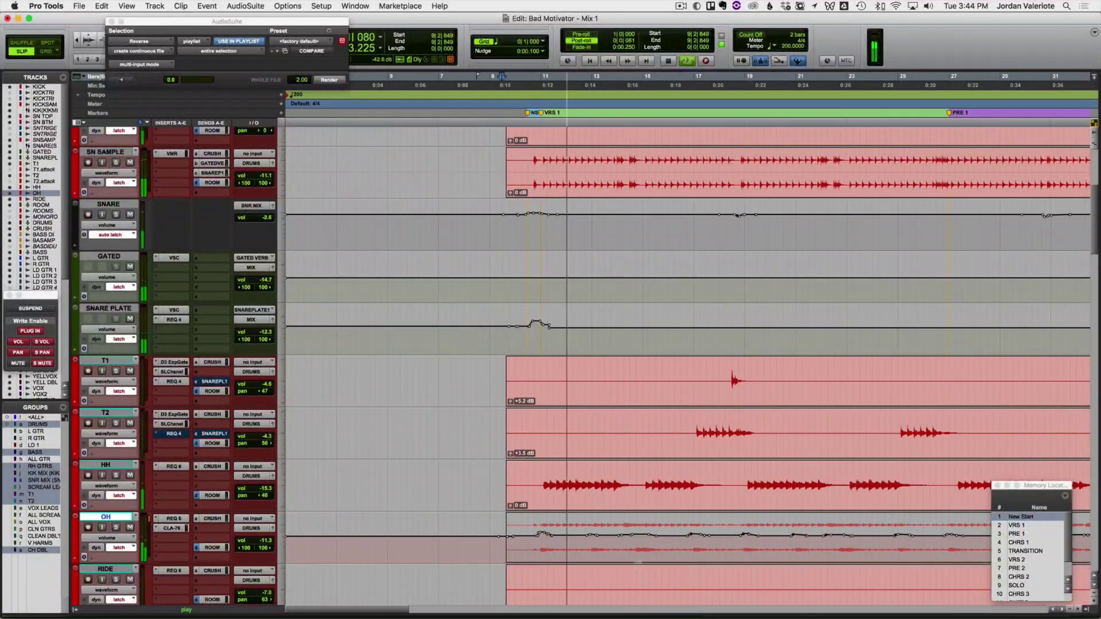
pyautogui.click(545, 554)
pyautogui.press('t')
pyautogui.press('t')
pyautogui.press('space')
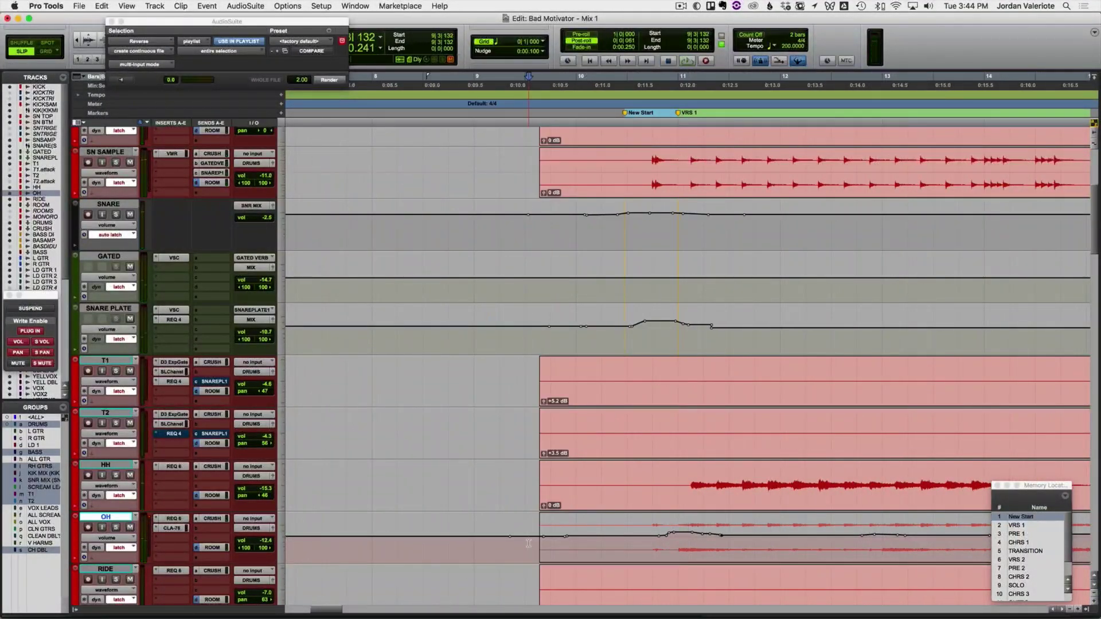
pyautogui.press('space')
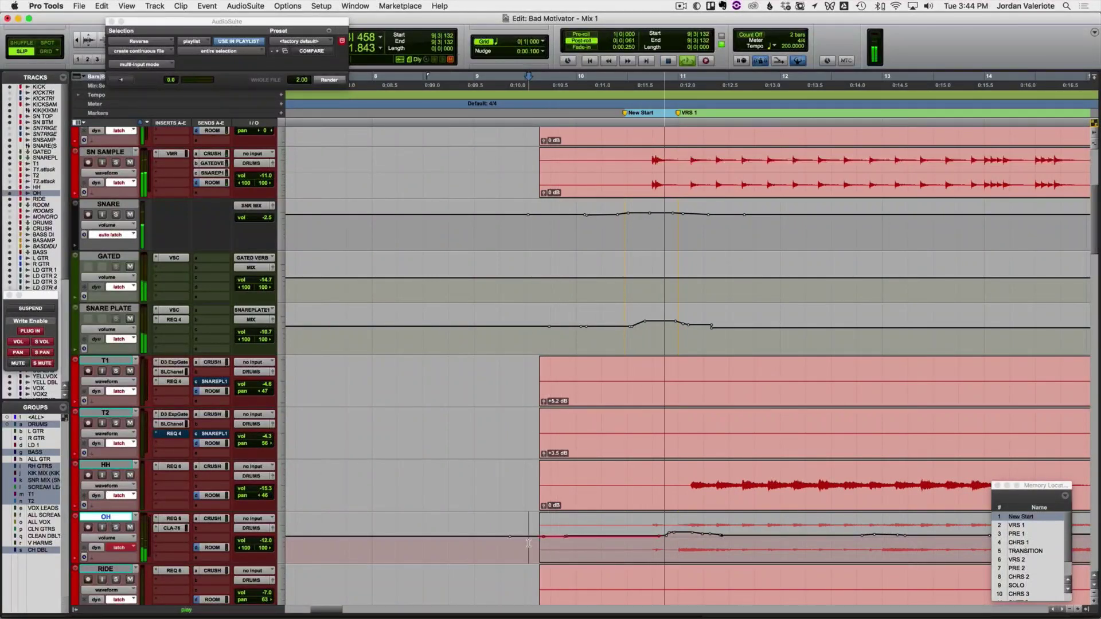
# Step: Look over the full song arrangement from the drum tracks down to BM_MASTER_2 and back up to the vocal tracks
pyautogui.press('r')
pyautogui.press('r')
pyautogui.press('r')
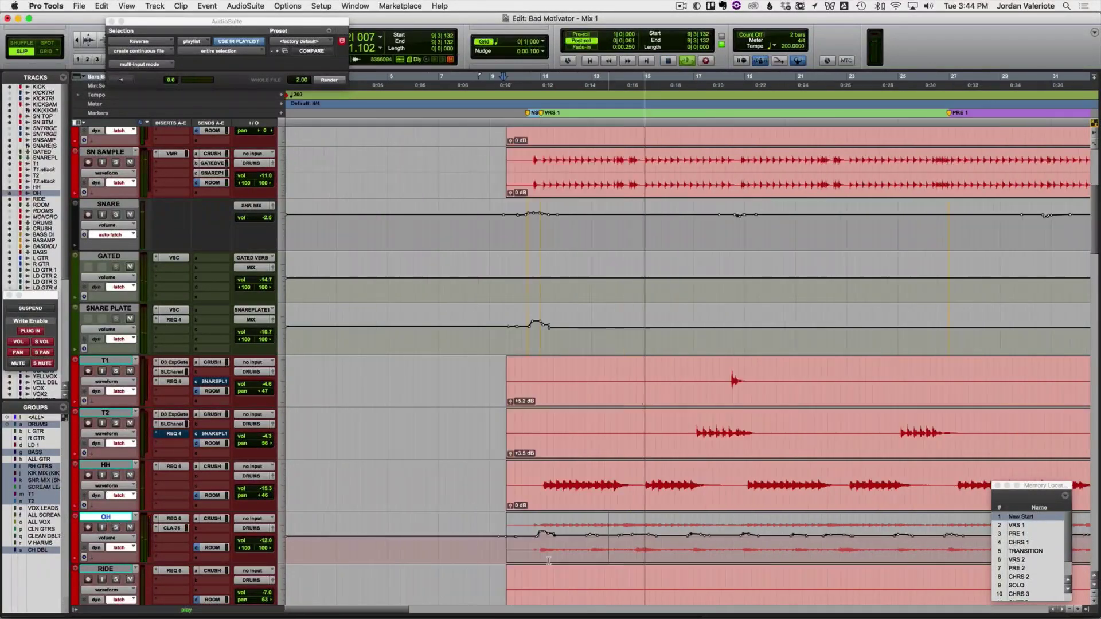
pyautogui.press('r')
pyautogui.press('r')
pyautogui.scroll(-10, 495, 466)
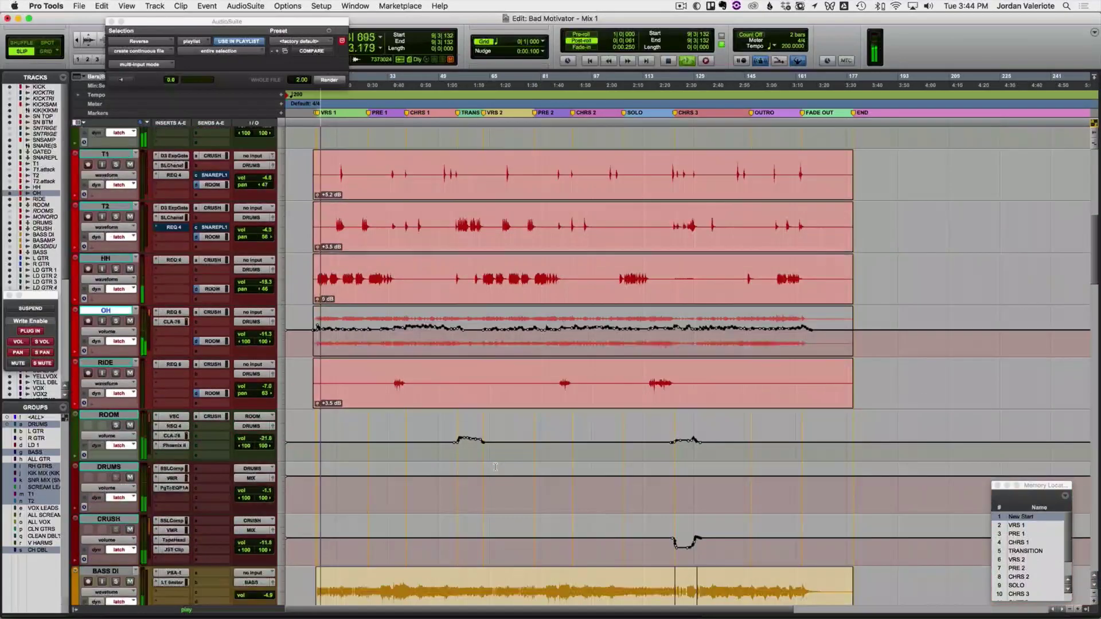
pyautogui.scroll(-4, 495, 467)
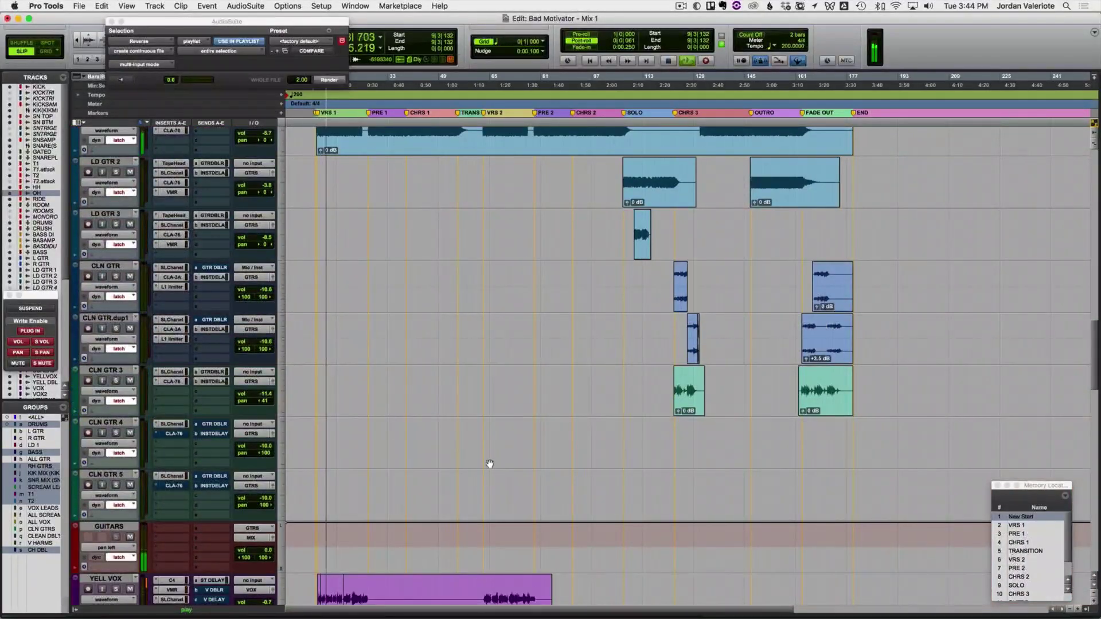
pyautogui.scroll(2, 493, 467)
pyautogui.scroll(-12, 493, 467)
pyautogui.scroll(-8, 539, 488)
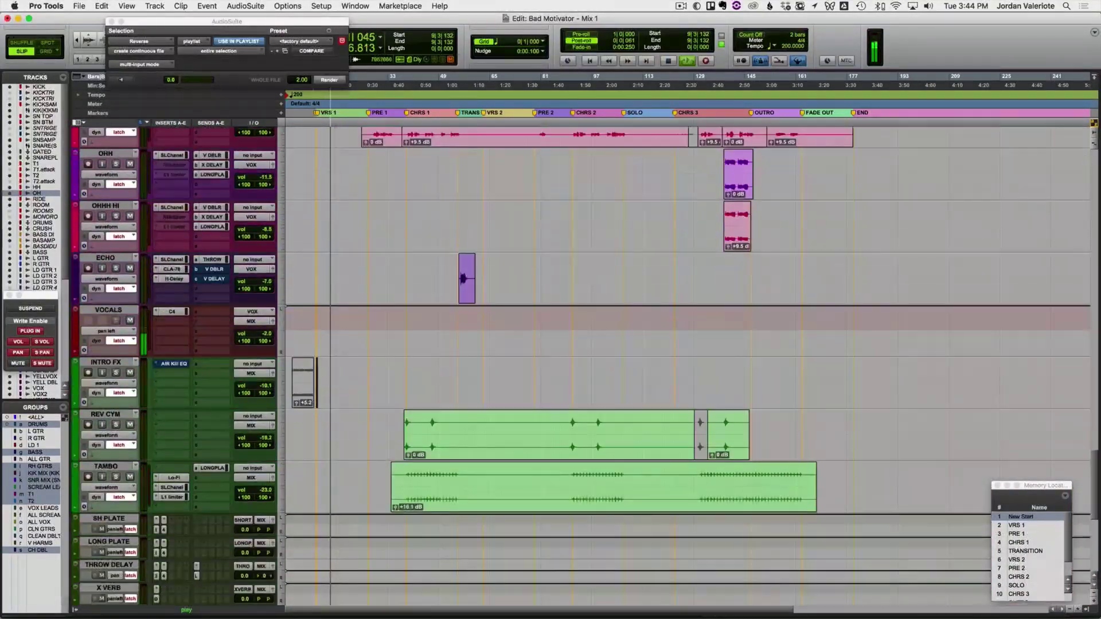
pyautogui.scroll(-8, 322, 427)
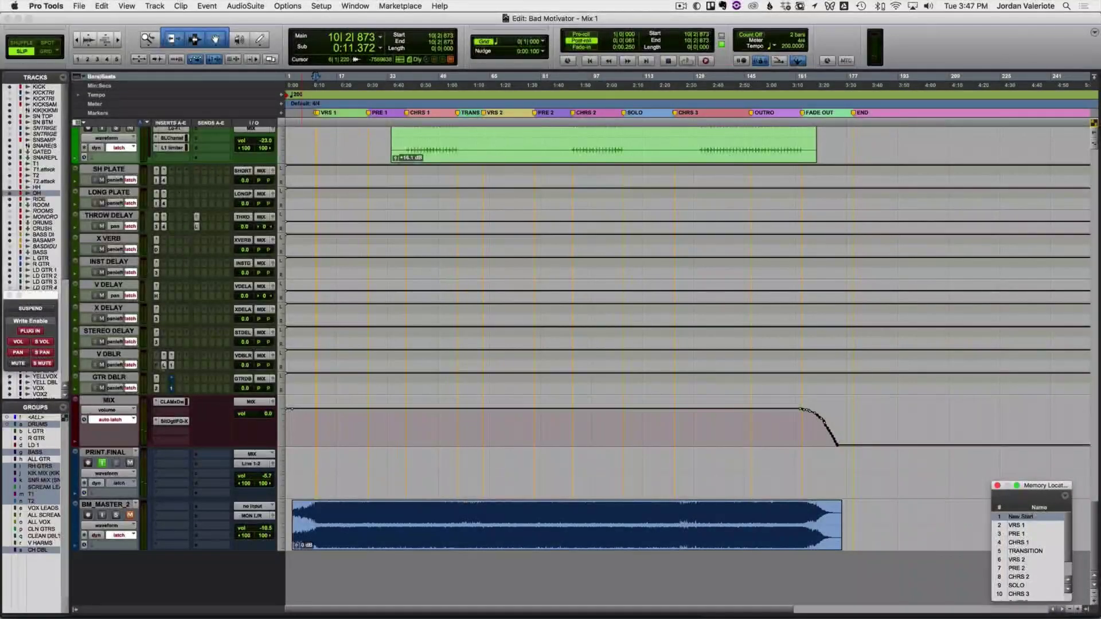
pyautogui.scroll(15, 601, 396)
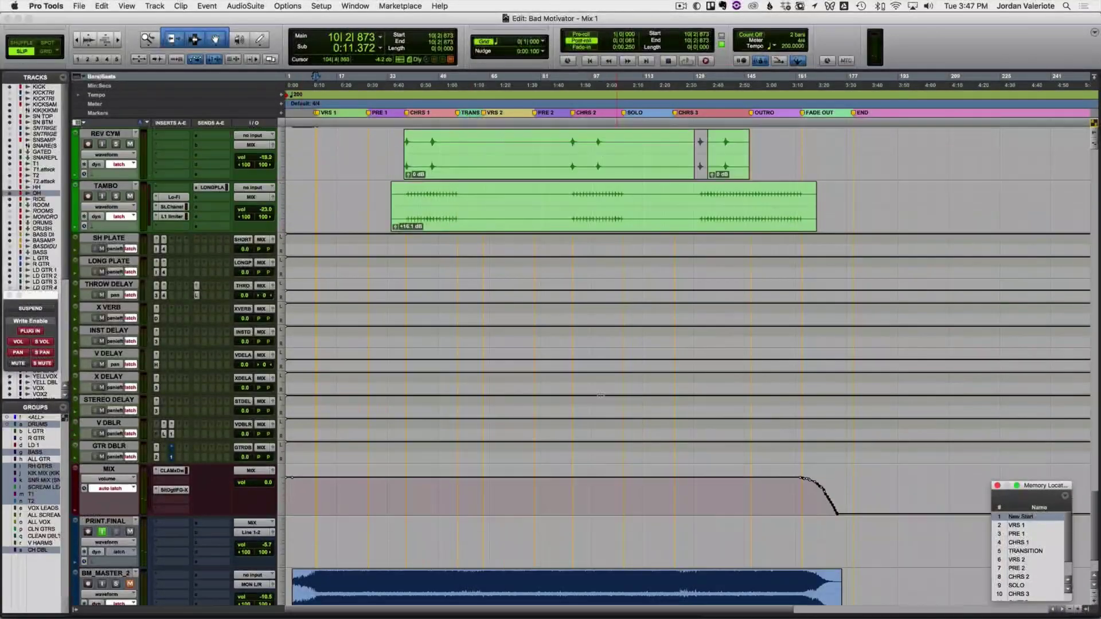
pyautogui.scroll(6, 558, 304)
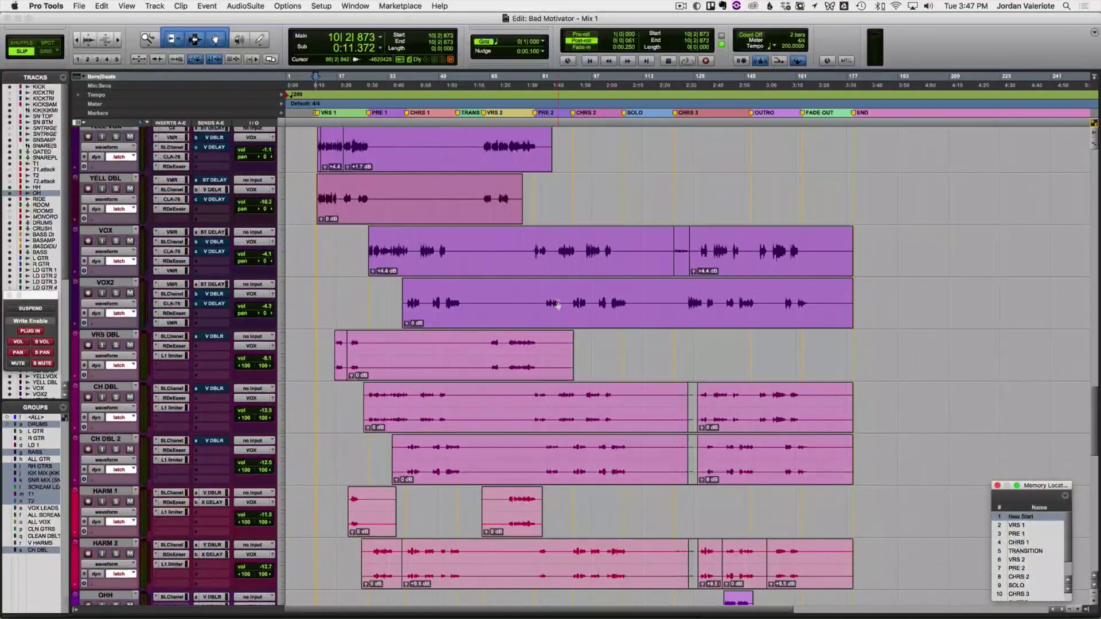
pyautogui.click(565, 251)
pyautogui.scroll(2, 565, 251)
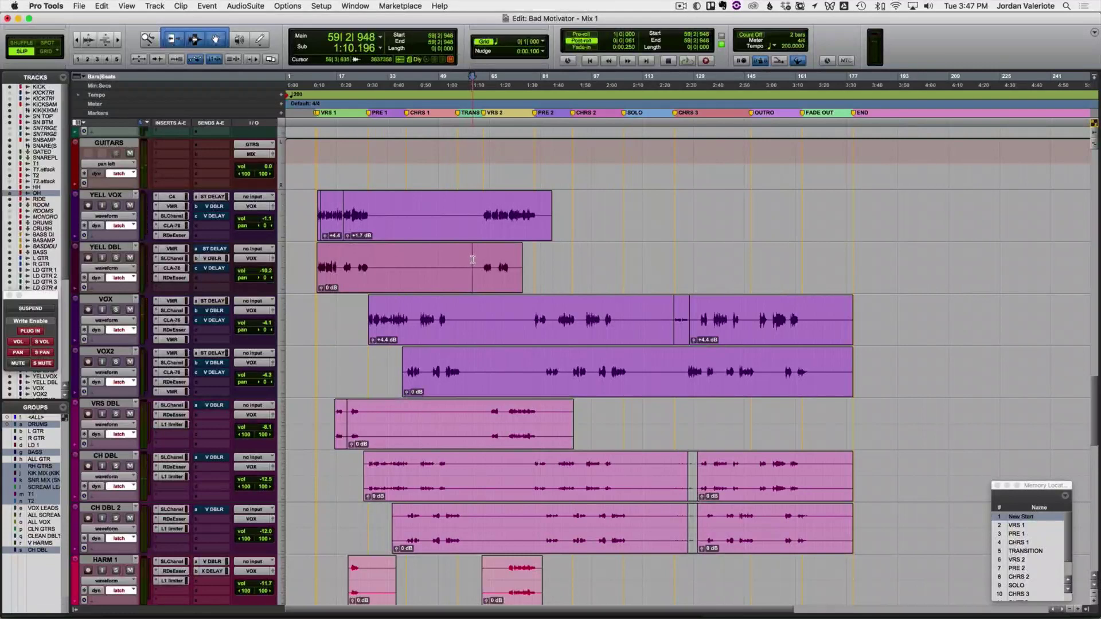
pyautogui.scroll(3, 475, 259)
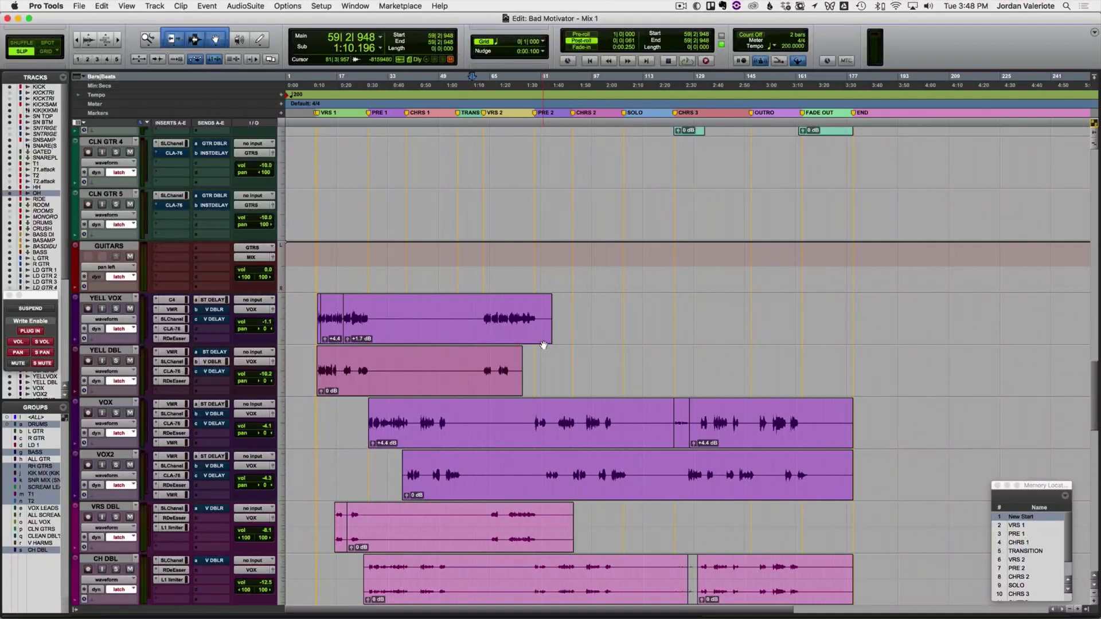
# Step: Write a volume automation pass on the BASS track through the OUTRO section, starting from 146|1|238
pyautogui.hscroll(5, 583, 369)
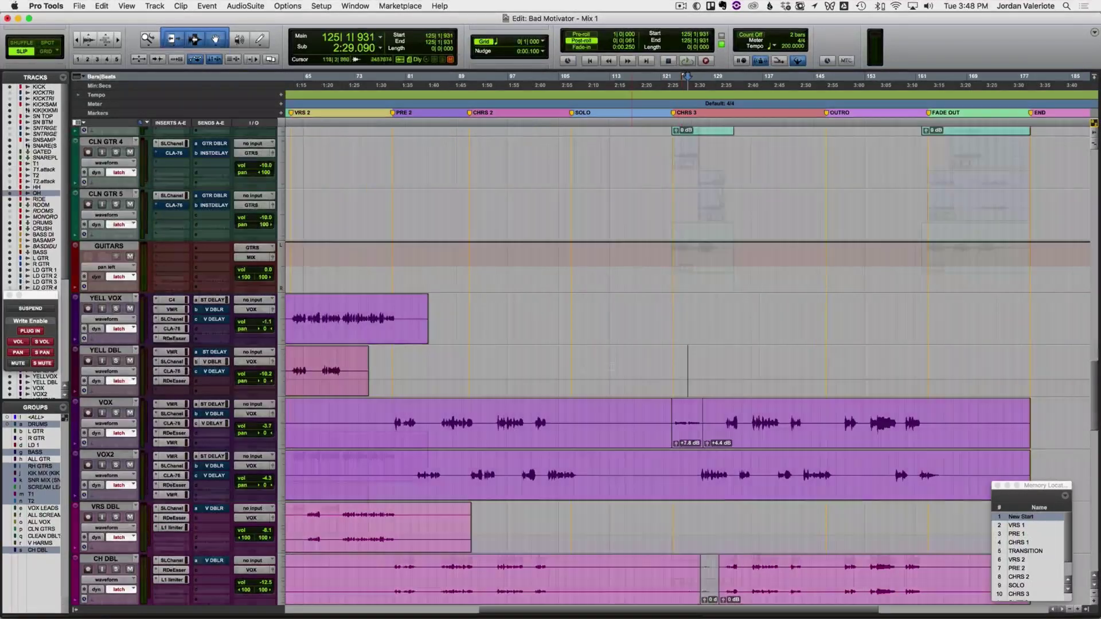
pyautogui.scroll(10, 583, 369)
pyautogui.scroll(2, 583, 369)
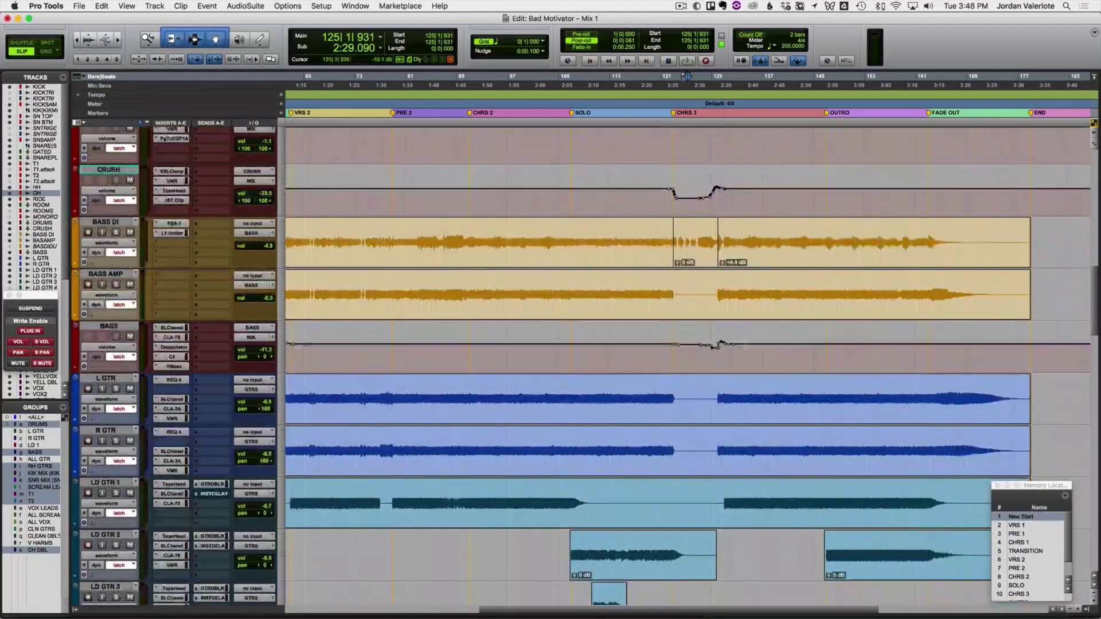
pyautogui.click(775, 359)
pyautogui.press('t')
pyautogui.press('t')
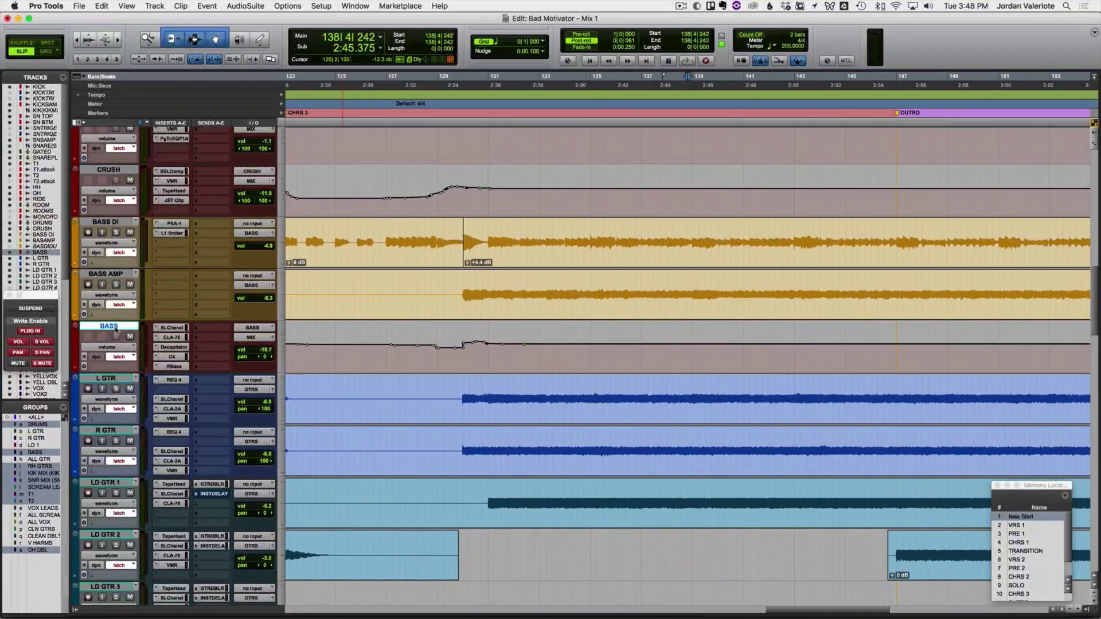
pyautogui.hscroll(5, 701, 472)
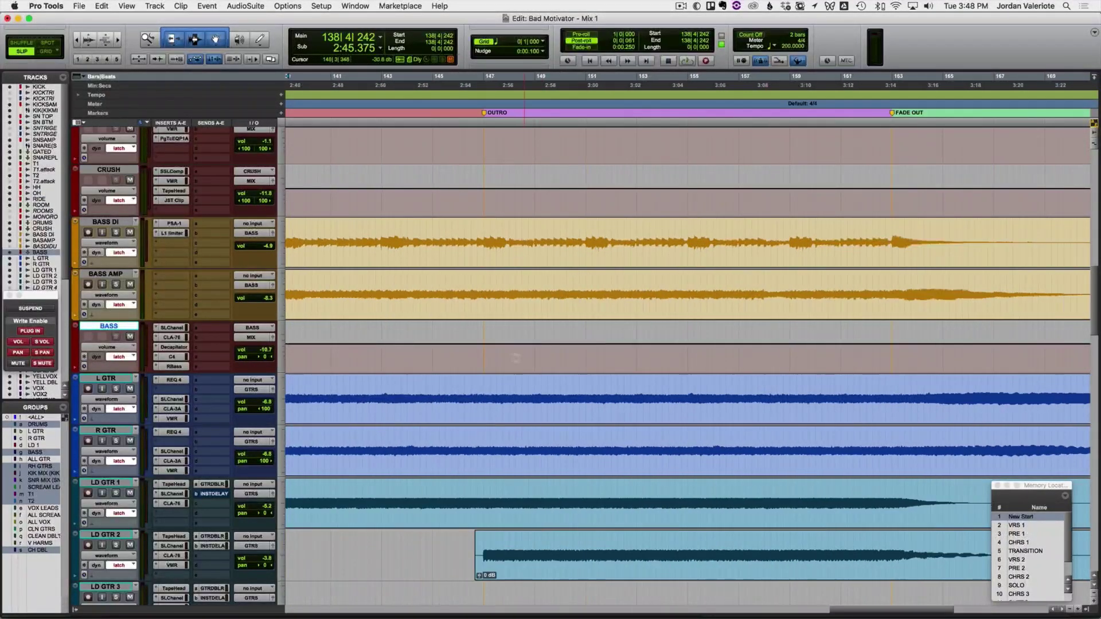
pyautogui.press('space')
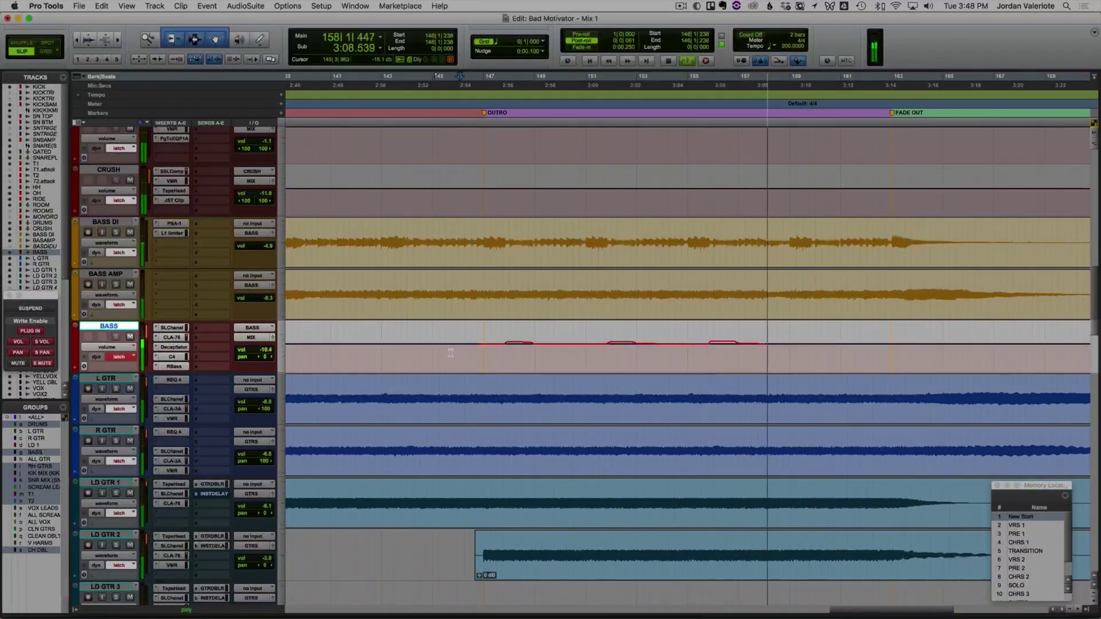
pyautogui.press('space')
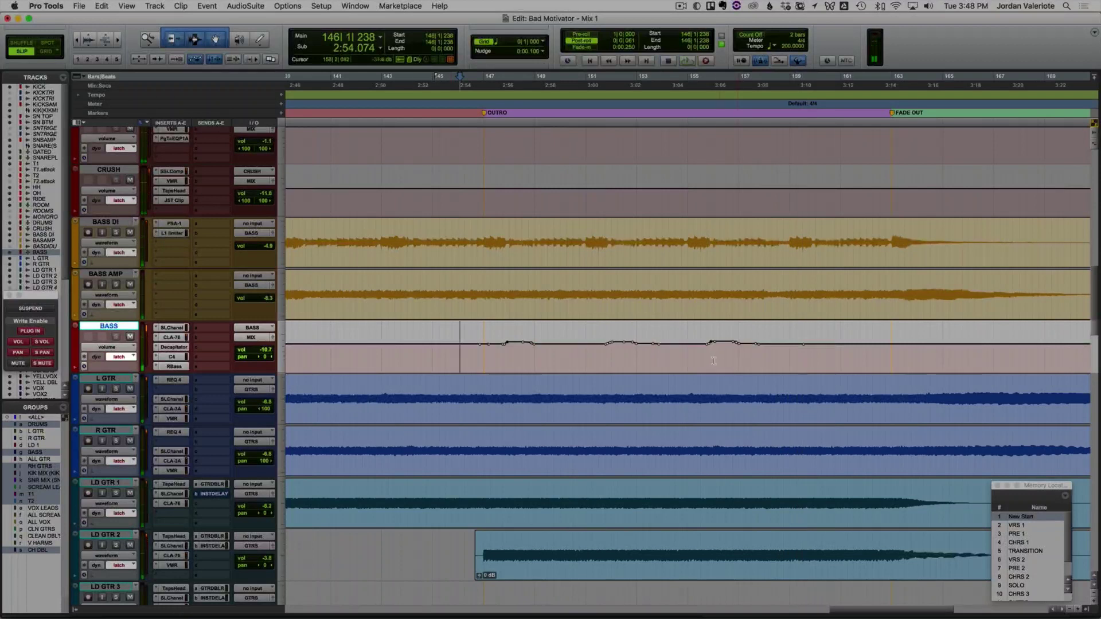
# Step: Write further BASS volume passes over the late OUTRO and into FADE OUT, starting the last one from 161|2|667
pyautogui.press('space')
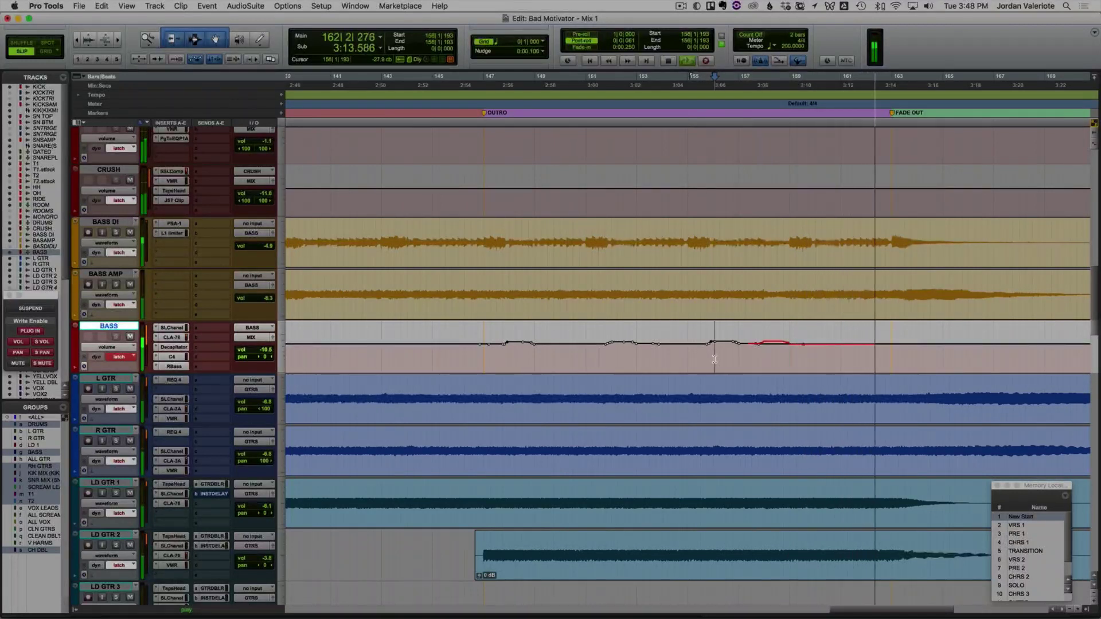
pyautogui.press('space')
pyautogui.click(852, 350)
pyautogui.press('space')
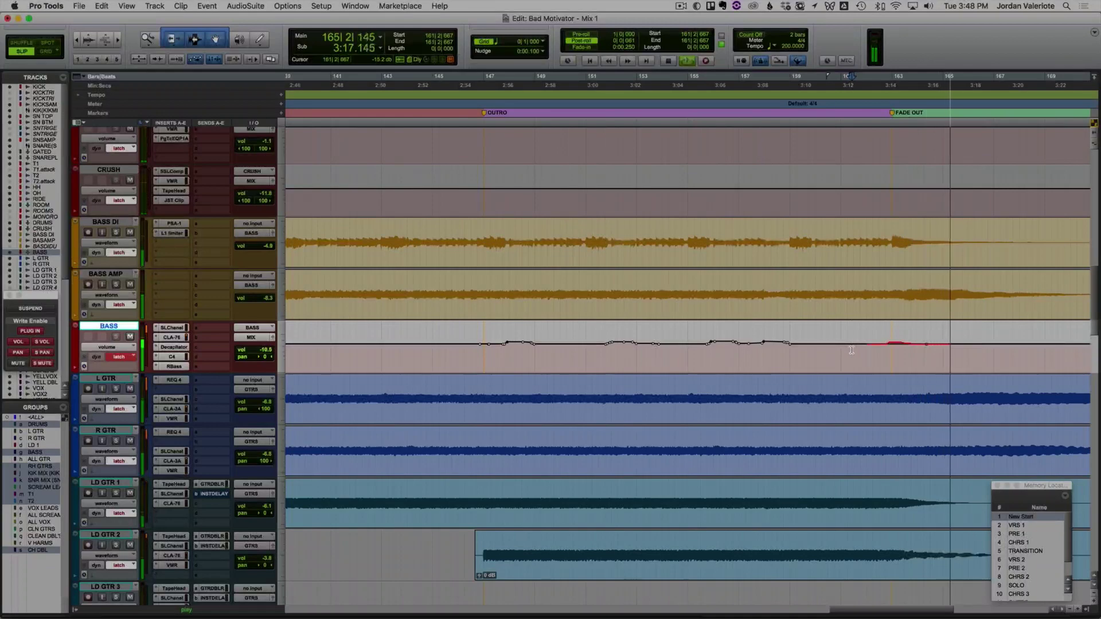
pyautogui.press('space')
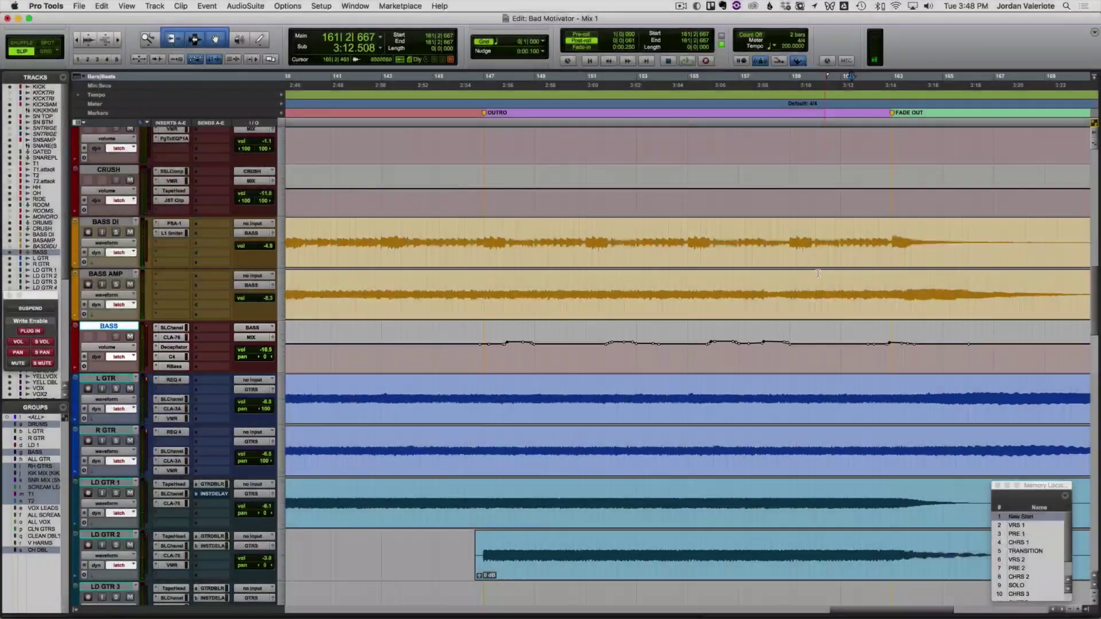
# Step: Play the drum tracks into the TRANSITION section from 54|3|091 and save the session
pyautogui.press('r')
pyautogui.press('r')
pyautogui.press('r')
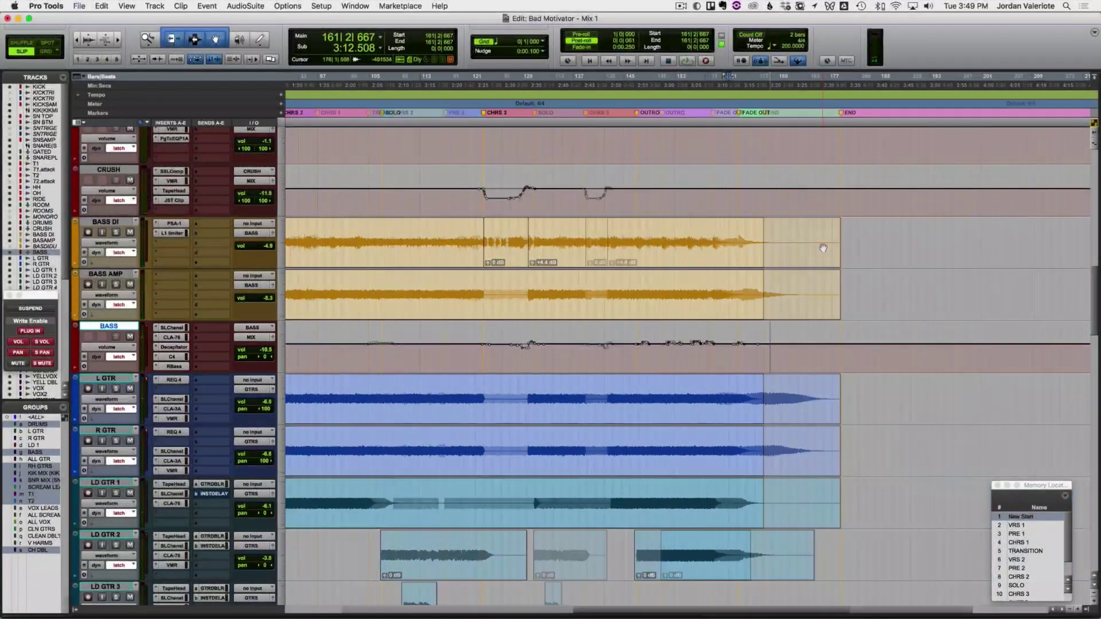
pyautogui.scroll(10, 415, 264)
pyautogui.hscroll(-3, 420, 262)
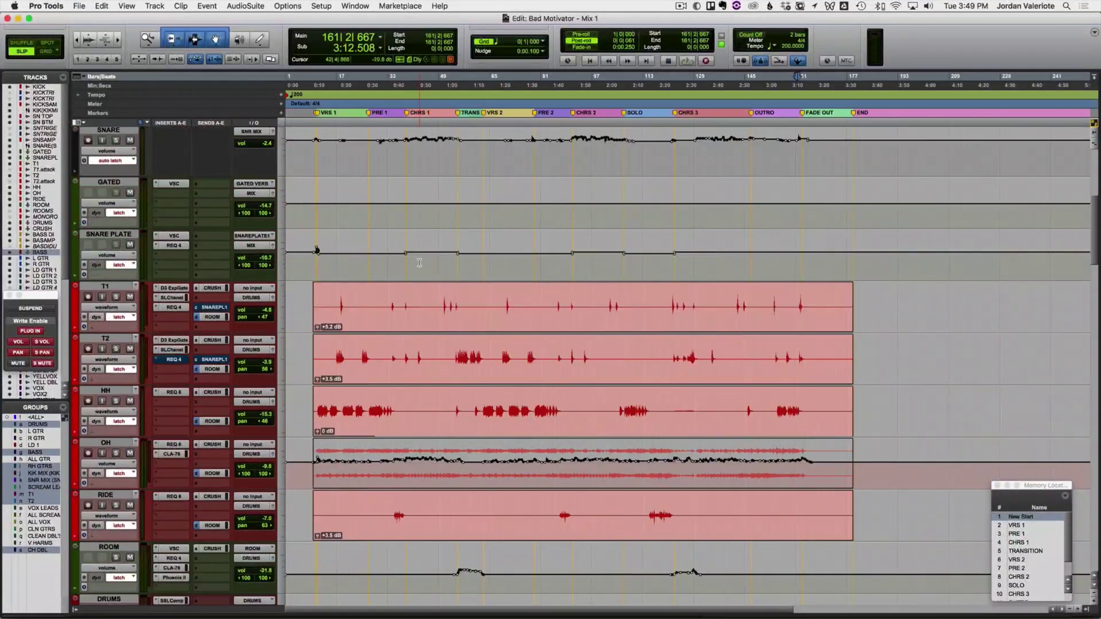
pyautogui.press('t')
pyautogui.press('t')
pyautogui.press('t')
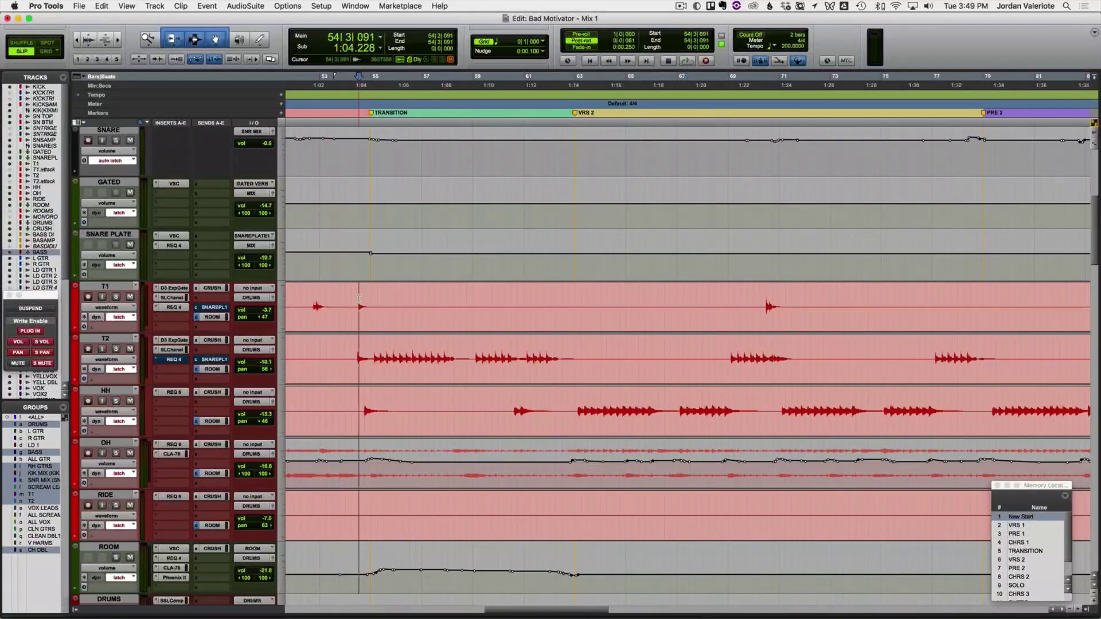
pyautogui.press('space')
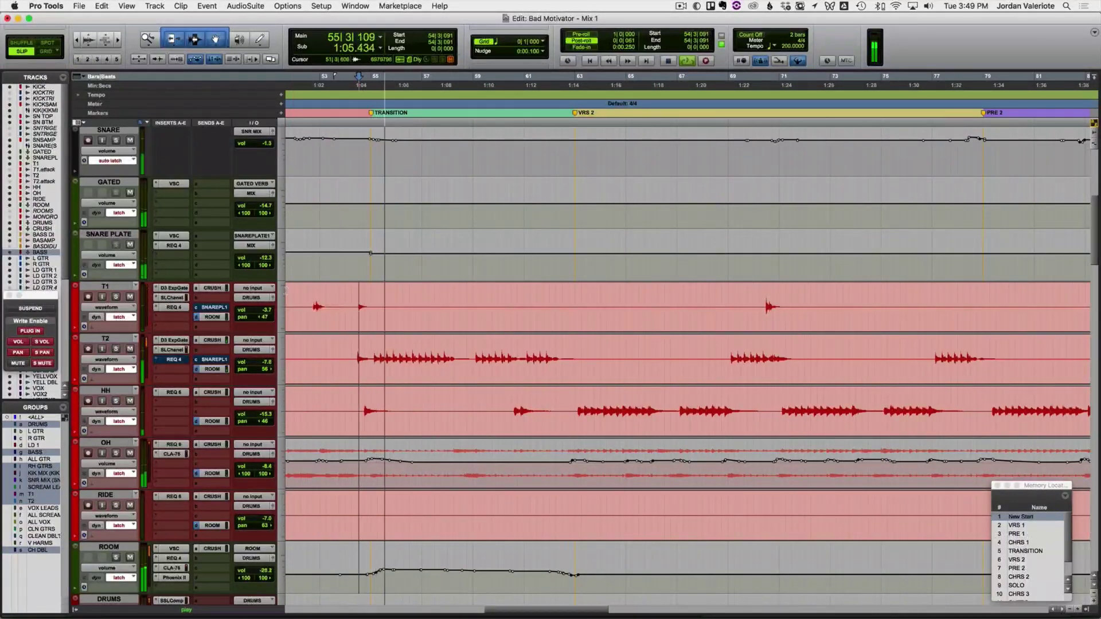
pyautogui.scroll(3, 354, 304)
pyautogui.scroll(2, 354, 304)
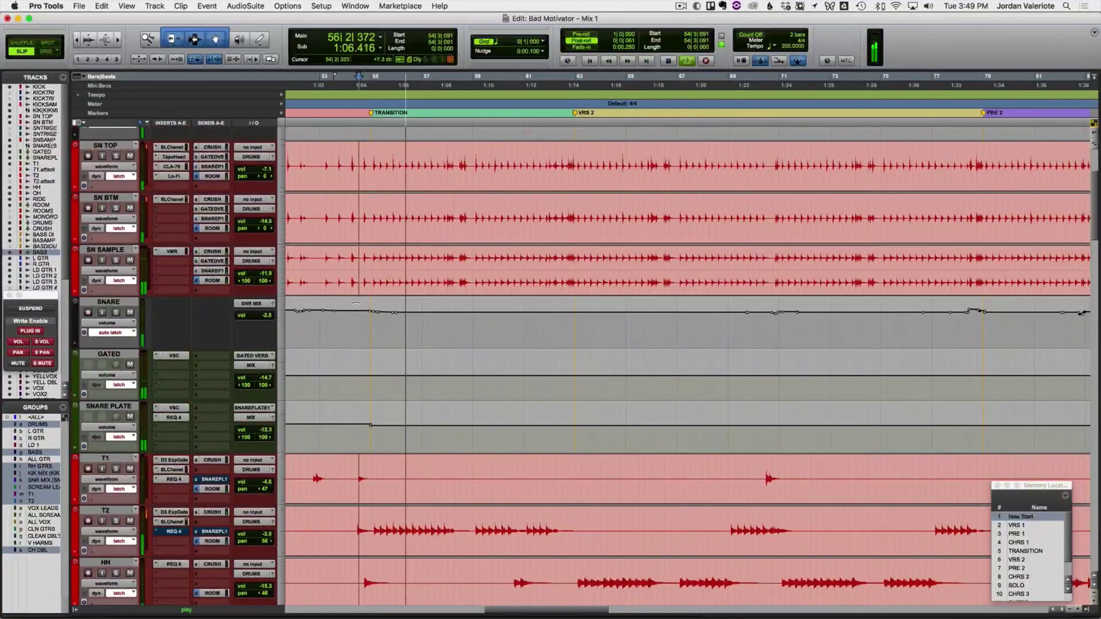
pyautogui.press('space')
pyautogui.press('super+s')
# Step: Open the Virtual Mix Rack plug-in on SN SAMPLE and enable automation for its bypass
pyautogui.click(177, 254)
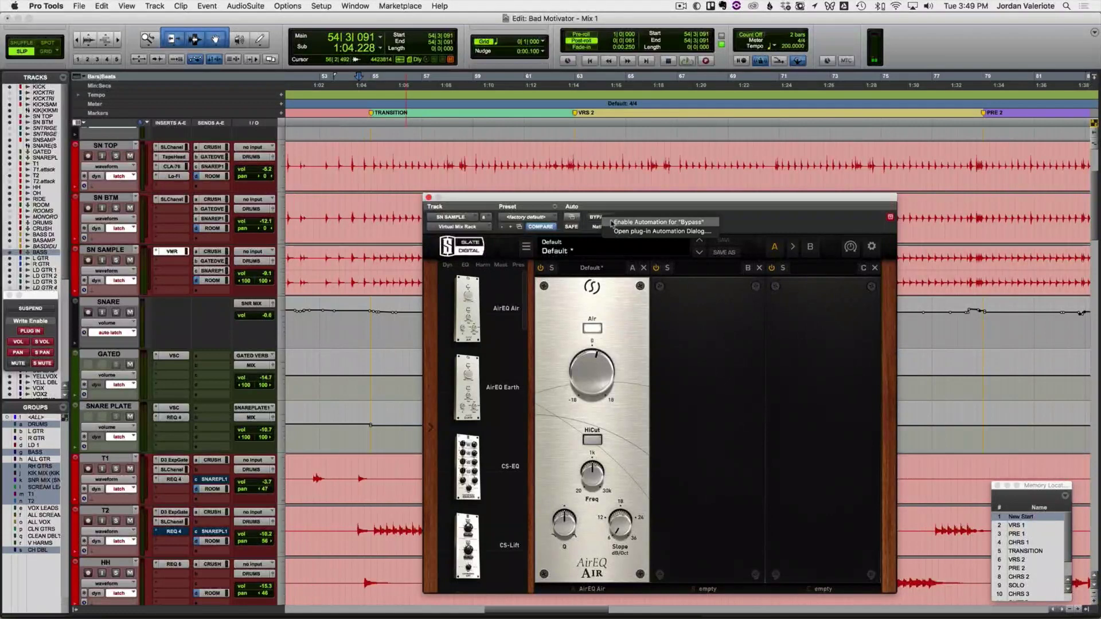
pyautogui.click(613, 222)
pyautogui.press('space')
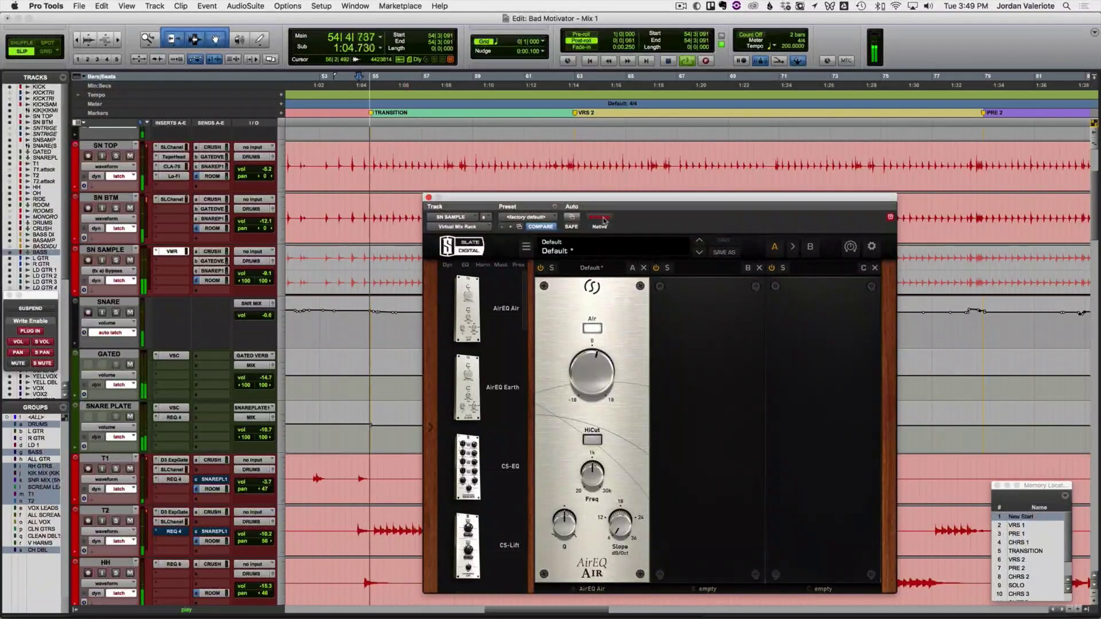
pyautogui.press('space')
# Step: Write bypass automation for the SN SAMPLE plug-in, bypassing it at the TRANSITION start and re-enabling it at VRS 2
pyautogui.click(337, 256)
pyautogui.press('space')
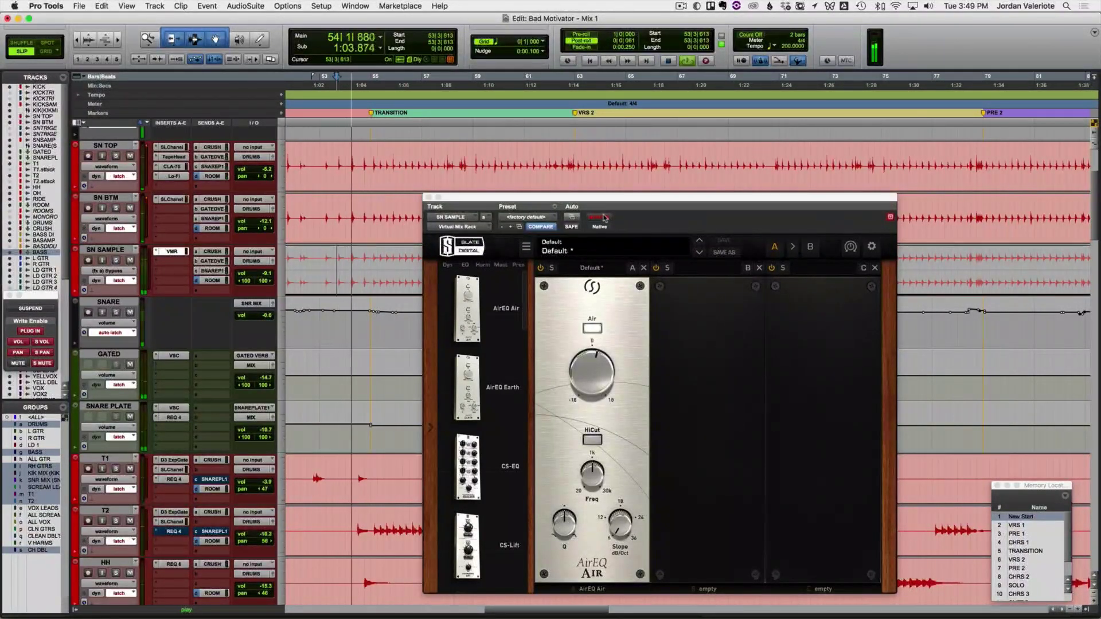
pyautogui.click(601, 217)
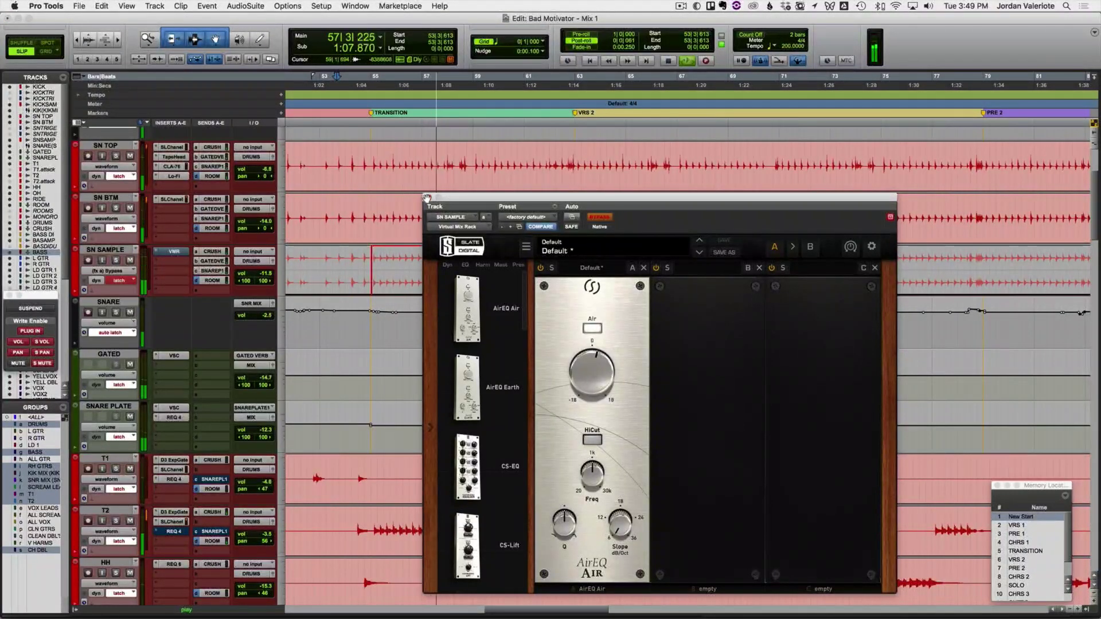
pyautogui.moveTo(468, 199); pyautogui.dragTo(466, 313)
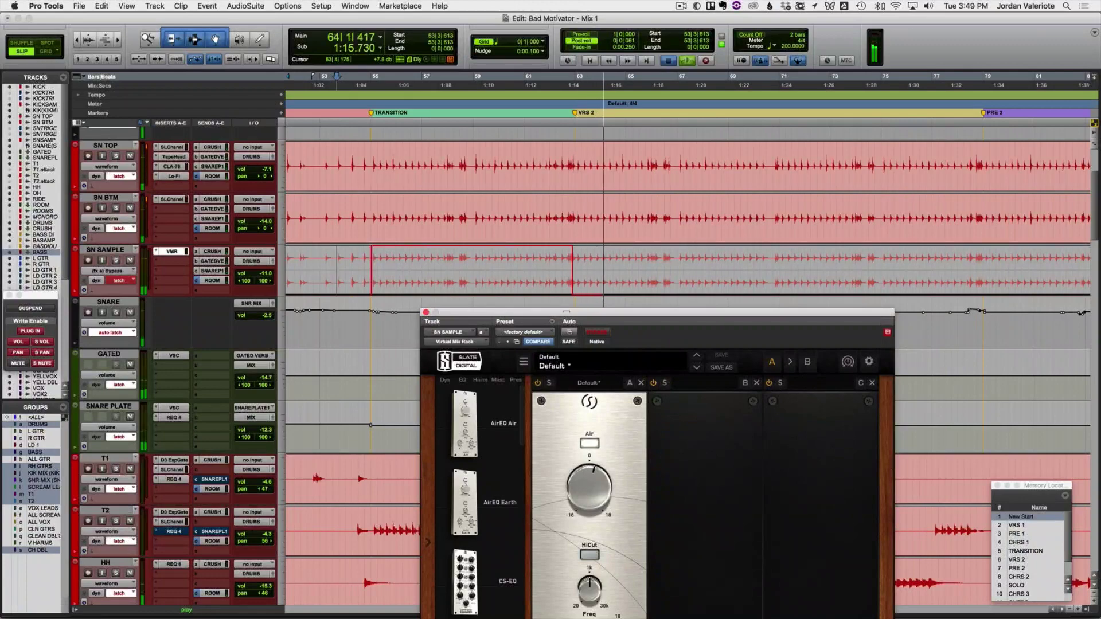
pyautogui.press('space')
# Step: Move the end of the SN SAMPLE bypass automation to just after the VRS 2 marker and close the plug-in window
pyautogui.click(552, 281)
pyautogui.scroll(3, 581, 271)
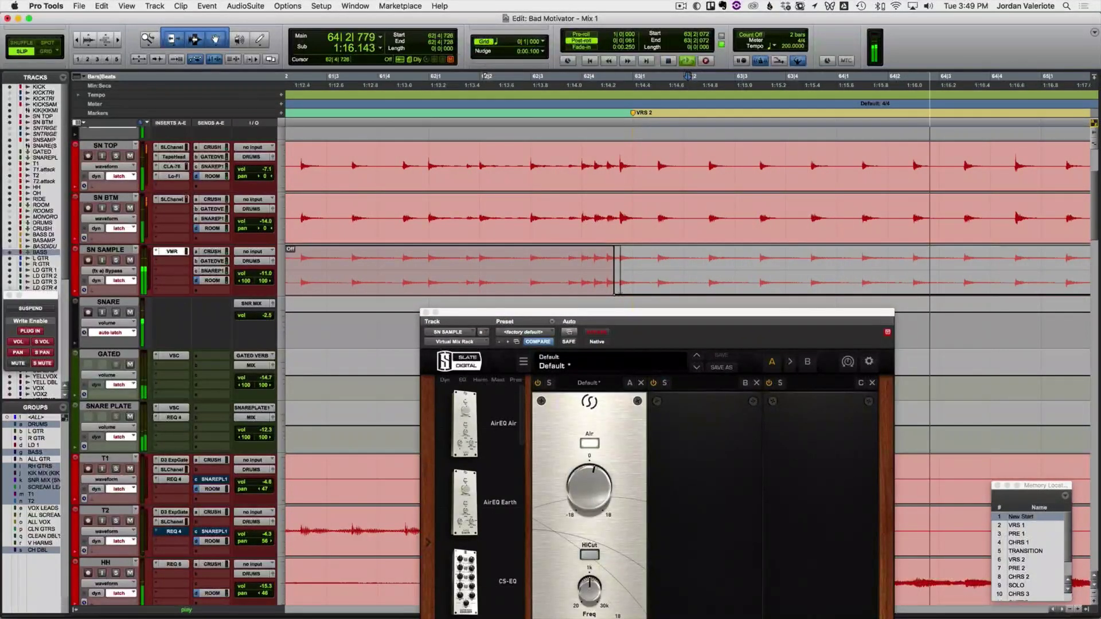
pyautogui.moveTo(621, 292); pyautogui.dragTo(650, 292)
pyautogui.press('space')
pyautogui.click(426, 312)
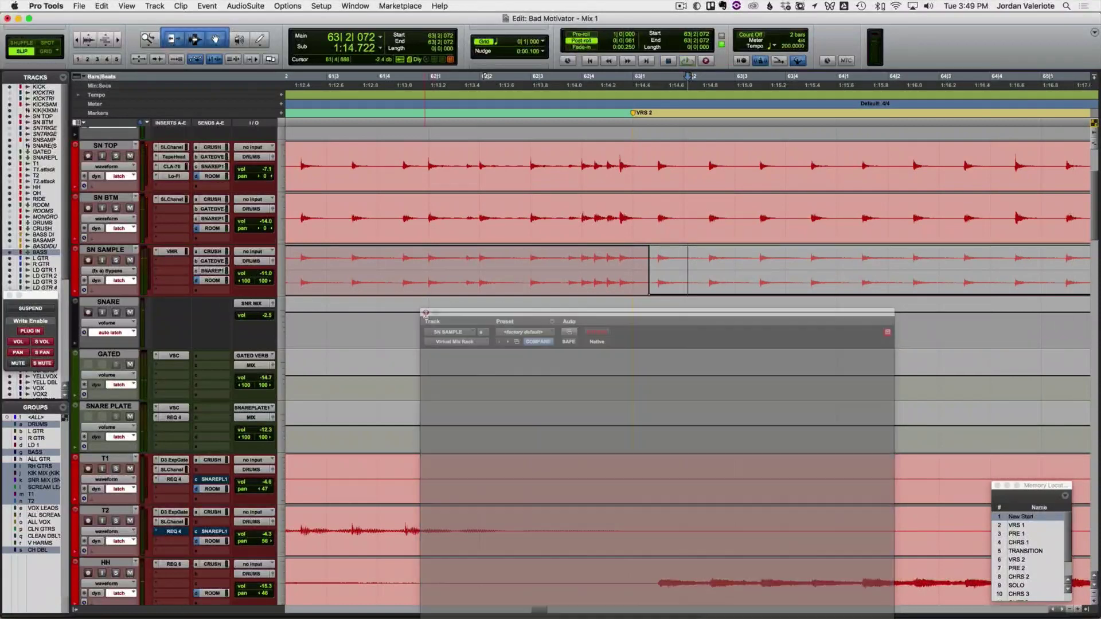
# Step: Play back the TRANSITION section to check the snare with the SN SAMPLE bypass automation, restarting from 54|2|647
pyautogui.scroll(-3, 425, 312)
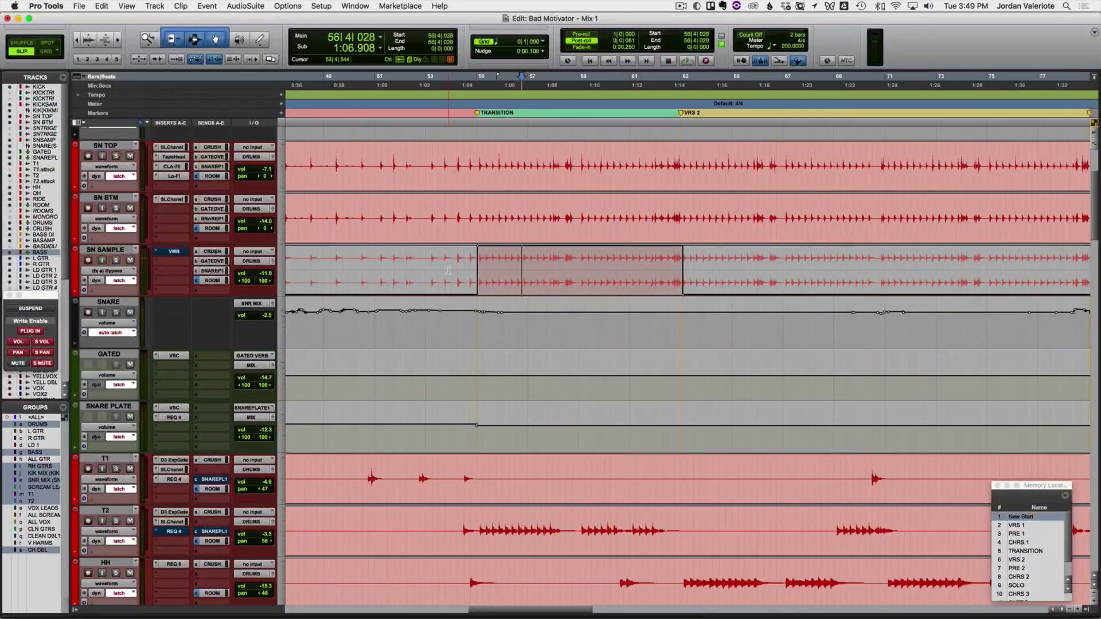
pyautogui.press('space')
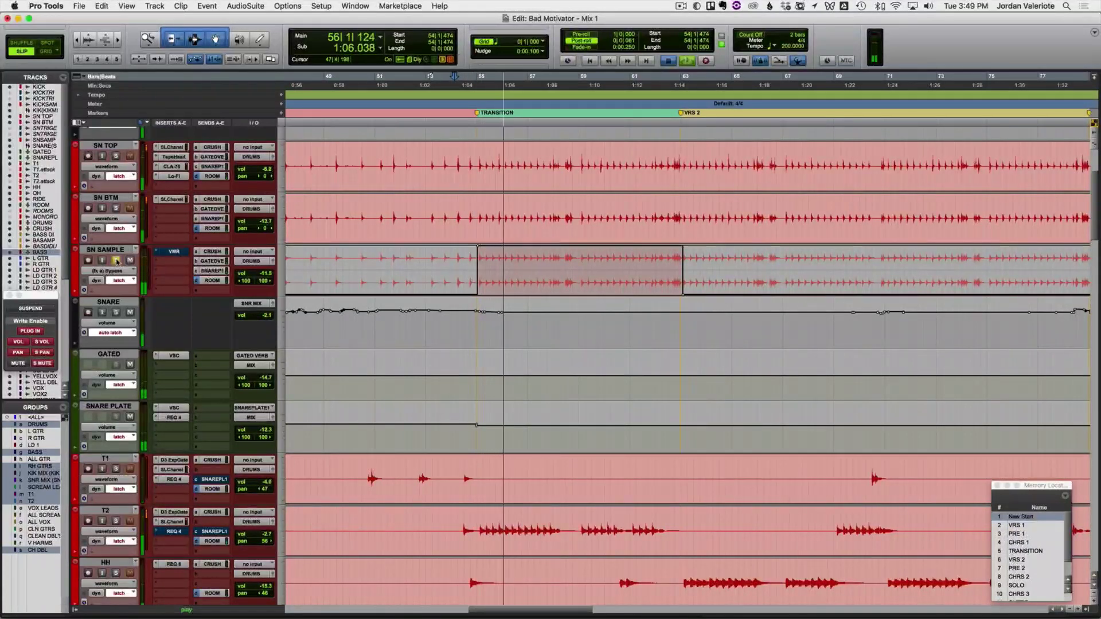
pyautogui.press('space')
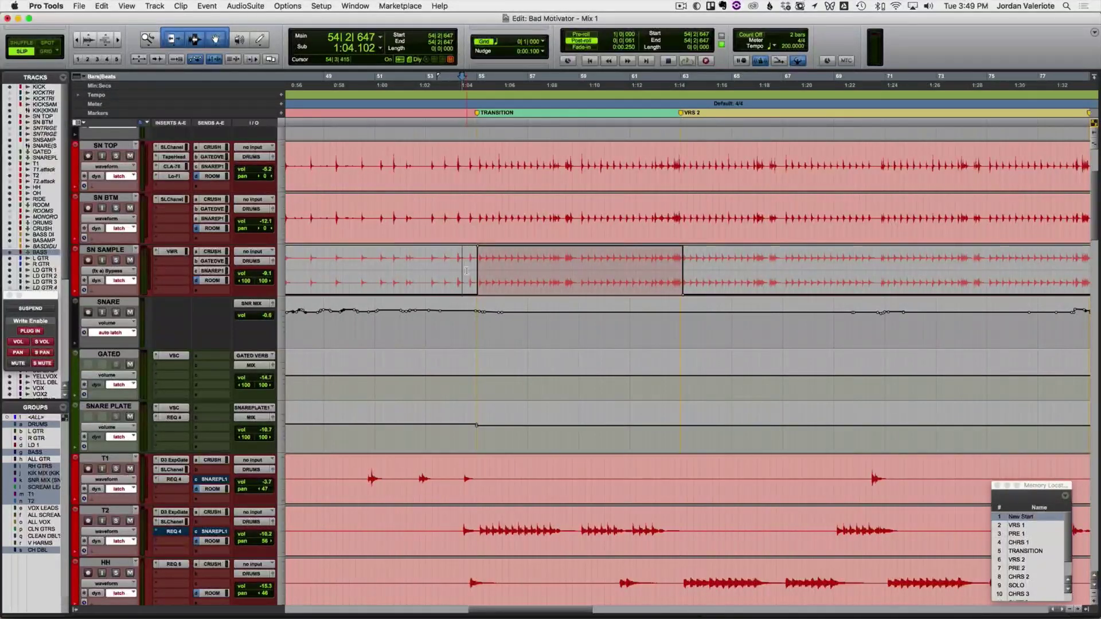
pyautogui.press('space')
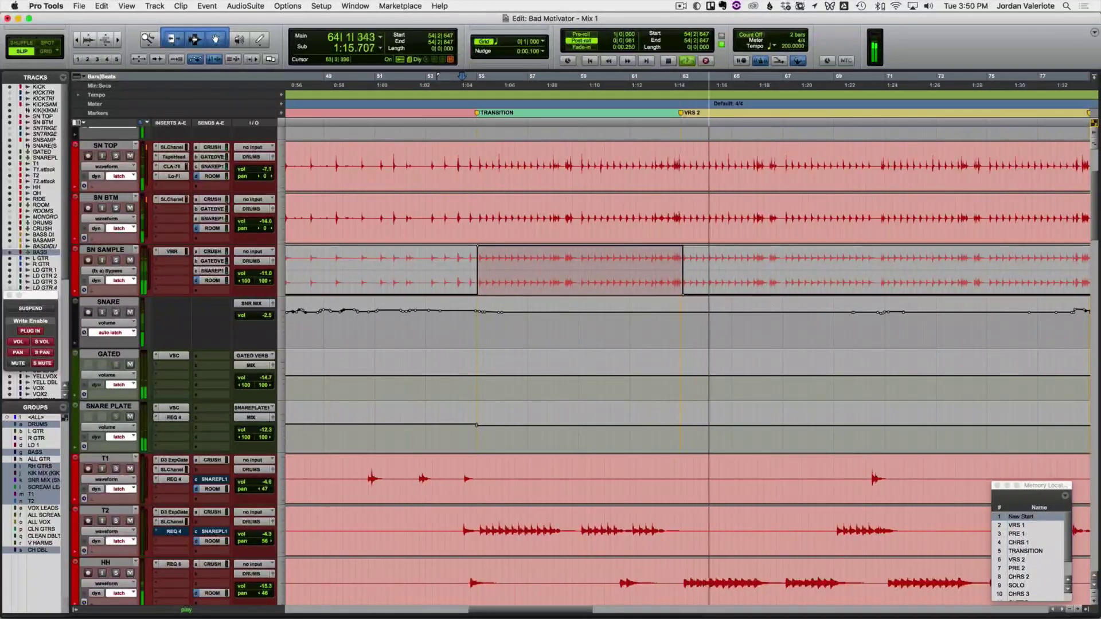
pyautogui.hscroll(6, 728, 297)
pyautogui.press('space')
# Step: Write Virtual Mix Rack bypass automation on SN SAMPLE from the BR marker to about bar 129, starting playback from 121|4|707
pyautogui.hscroll(2, 728, 297)
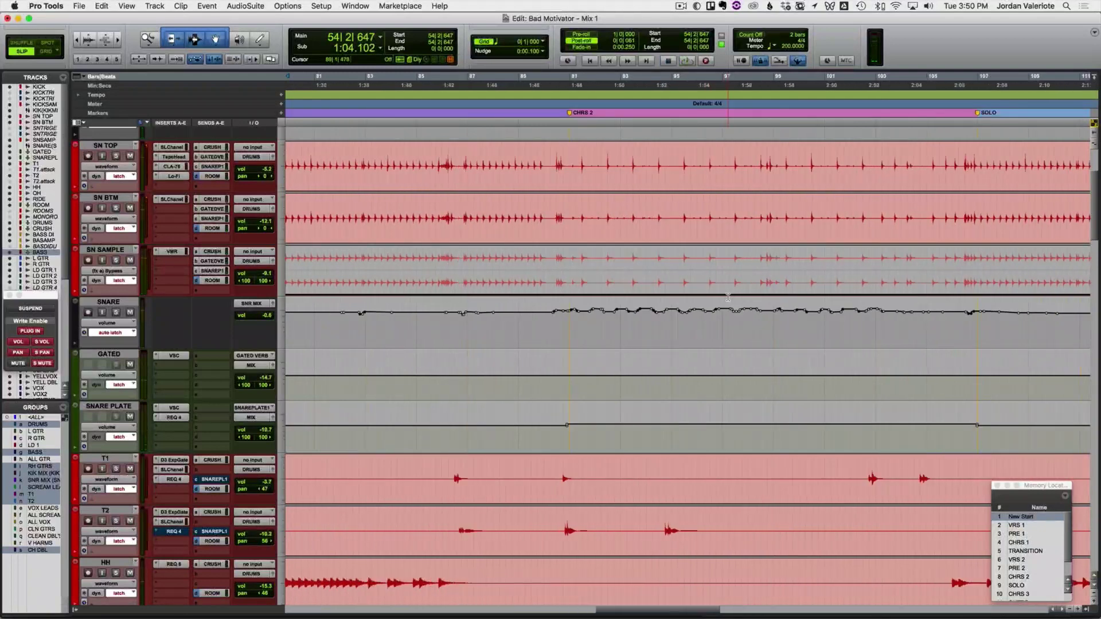
pyautogui.hscroll(10, 728, 297)
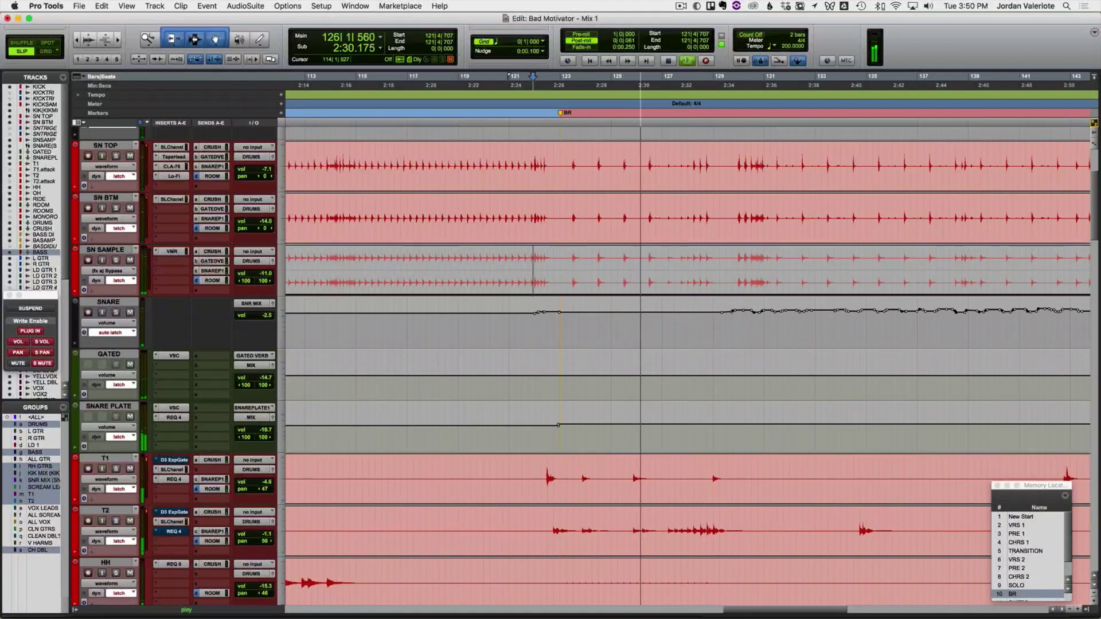
pyautogui.click(174, 253)
pyautogui.press('space')
pyautogui.moveTo(600, 240); pyautogui.dragTo(754, 362)
pyautogui.press('space')
pyautogui.click(752, 359)
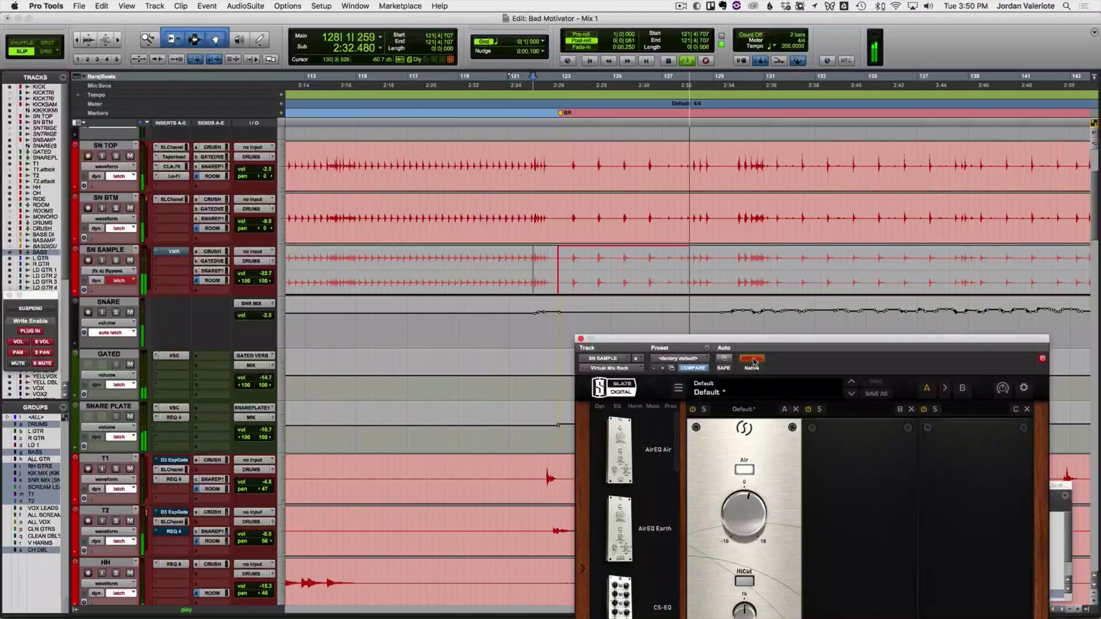
pyautogui.click(754, 360)
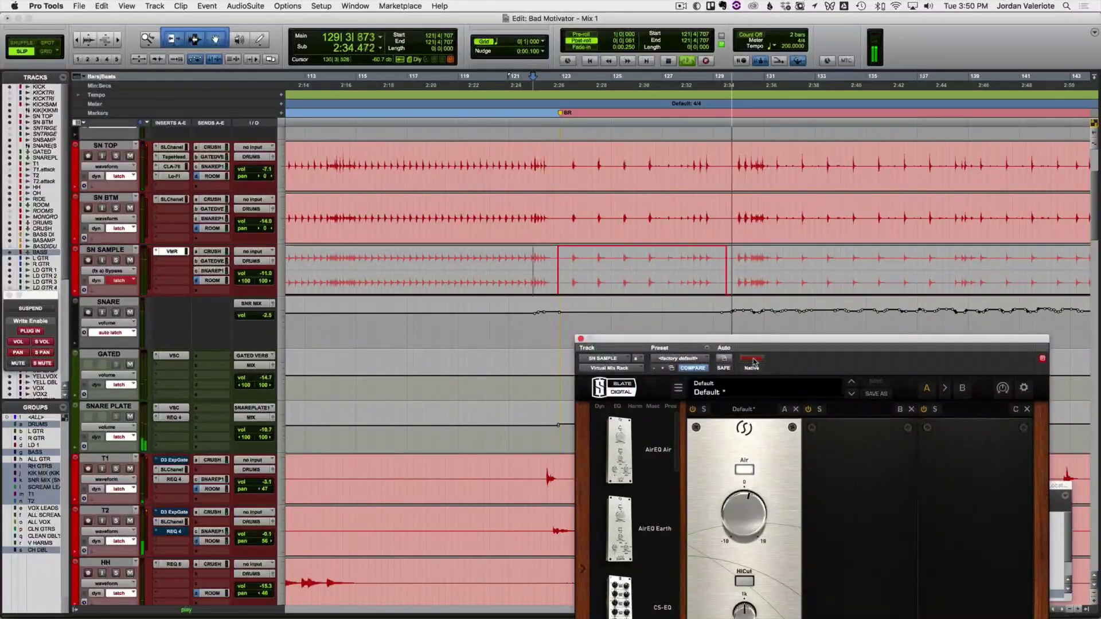
pyautogui.click(581, 340)
pyautogui.press('space')
# Step: Play back the BR section and show the volume automation of the snare and tom tracks around bars 125 to 132
pyautogui.press('space')
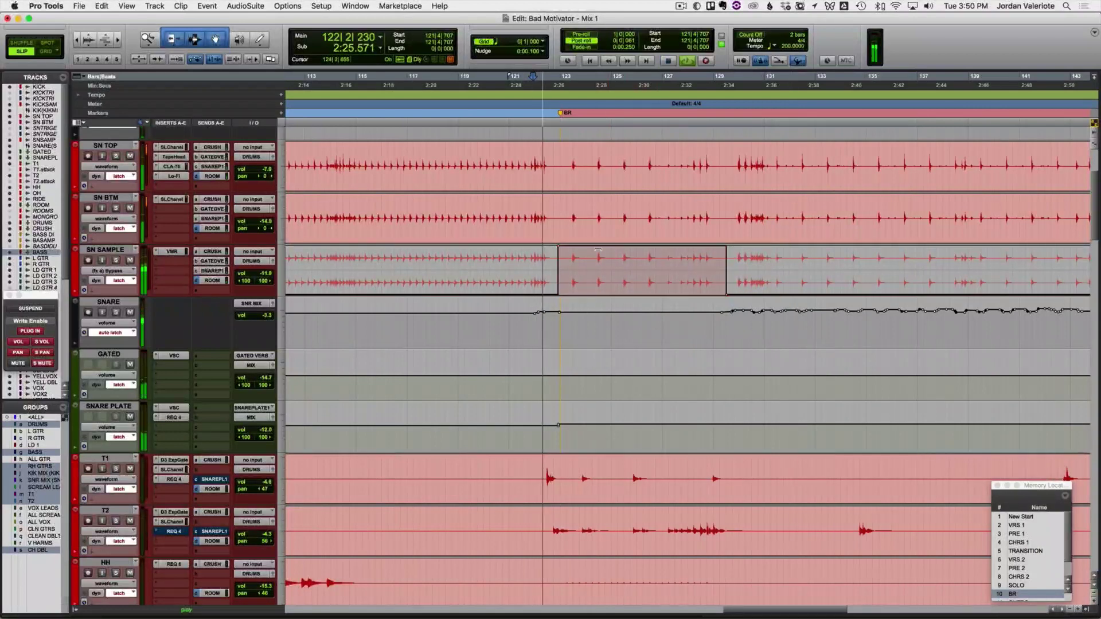
pyautogui.click(596, 269)
pyautogui.press('t')
pyautogui.press('t')
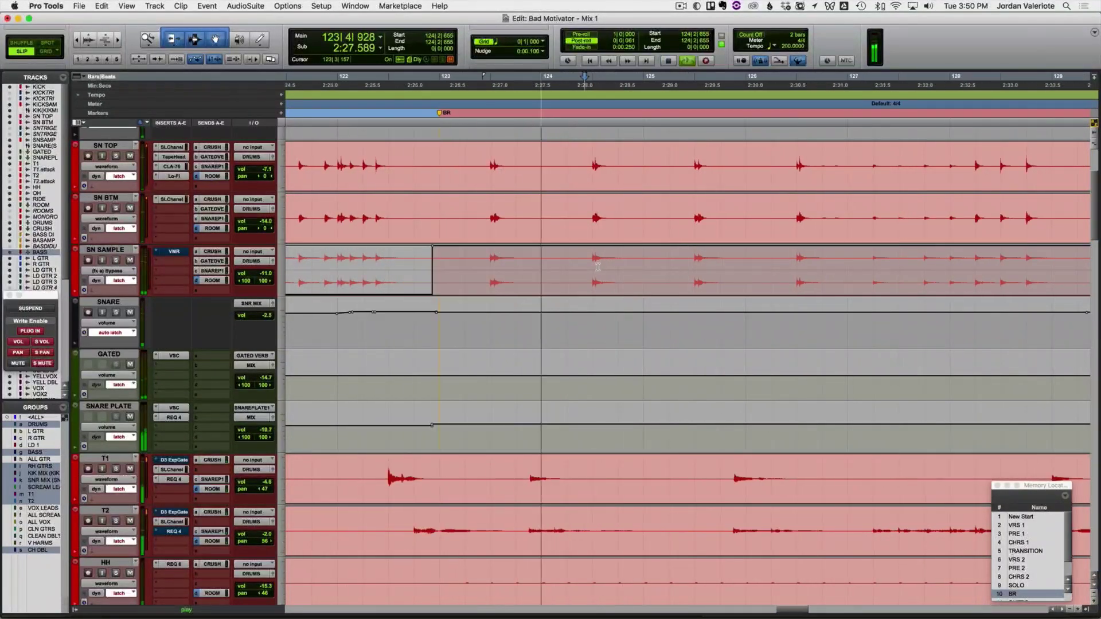
pyautogui.hotkey('ctrl', '-')
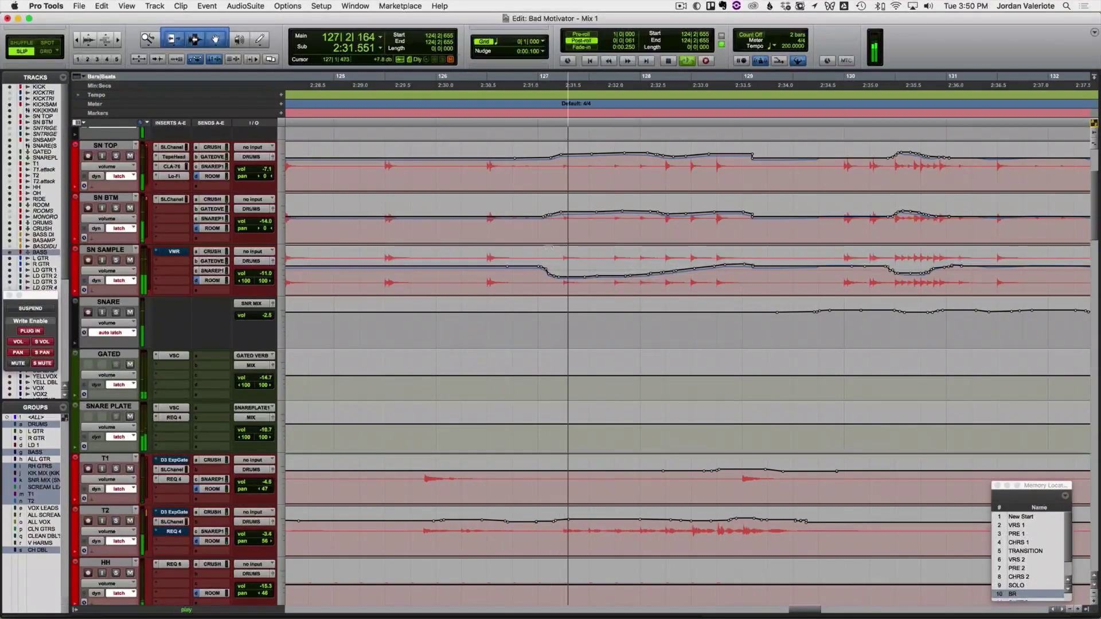
pyautogui.press('space')
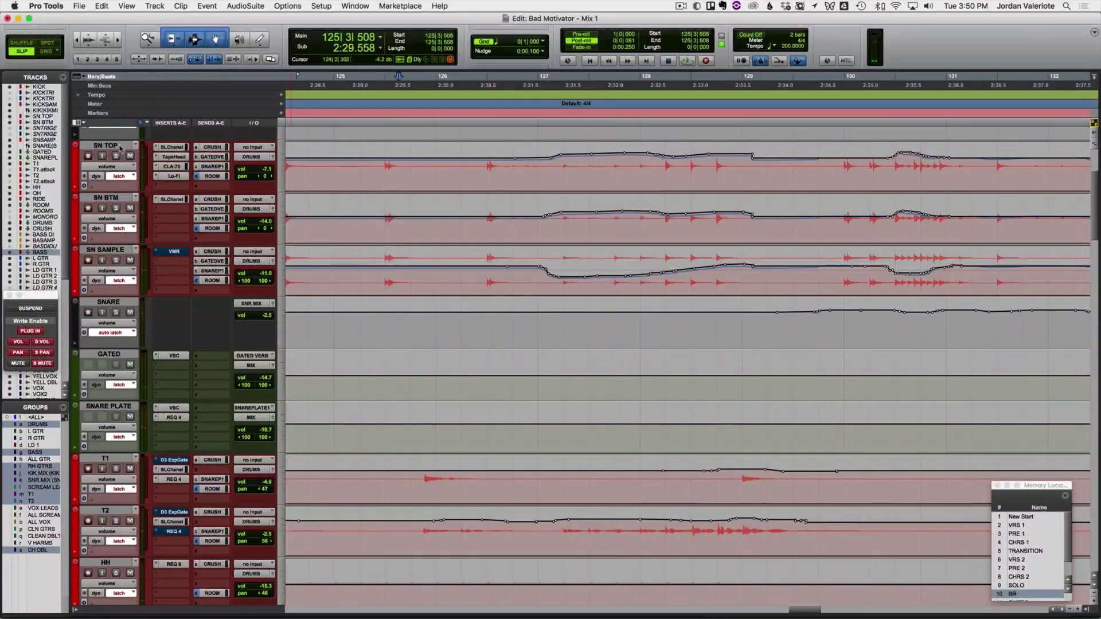
# Step: Write a volume boost on SN TOP and SN BTM just before bar 127, playing from 125|3|508
pyautogui.click(121, 148)
pyautogui.press('space')
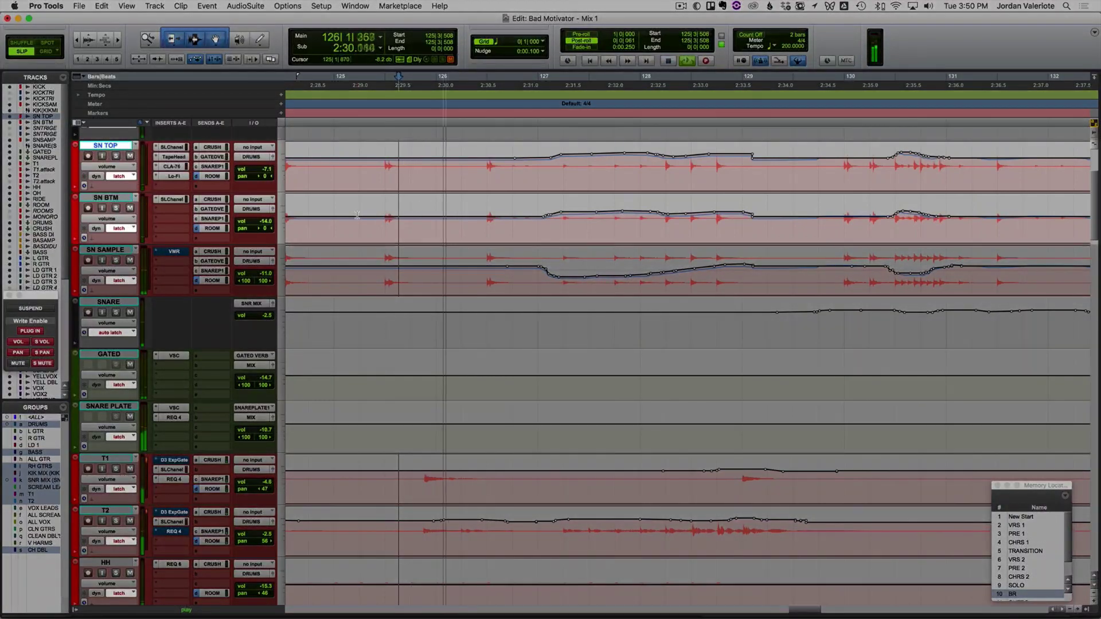
pyautogui.press('space')
pyautogui.press('space')
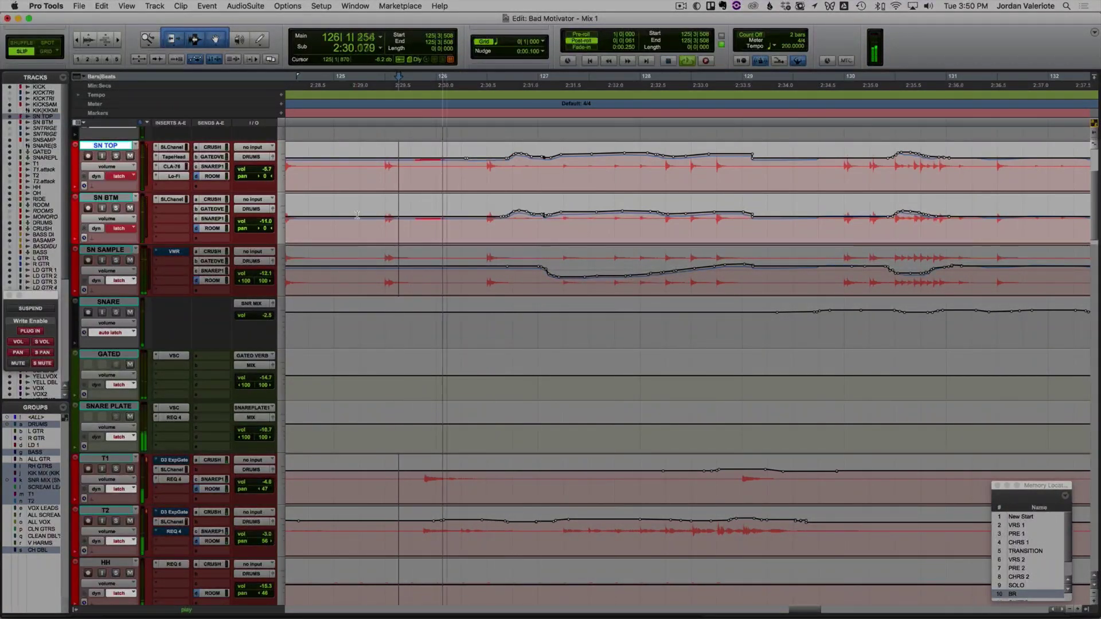
pyautogui.press('space')
pyautogui.press('space')
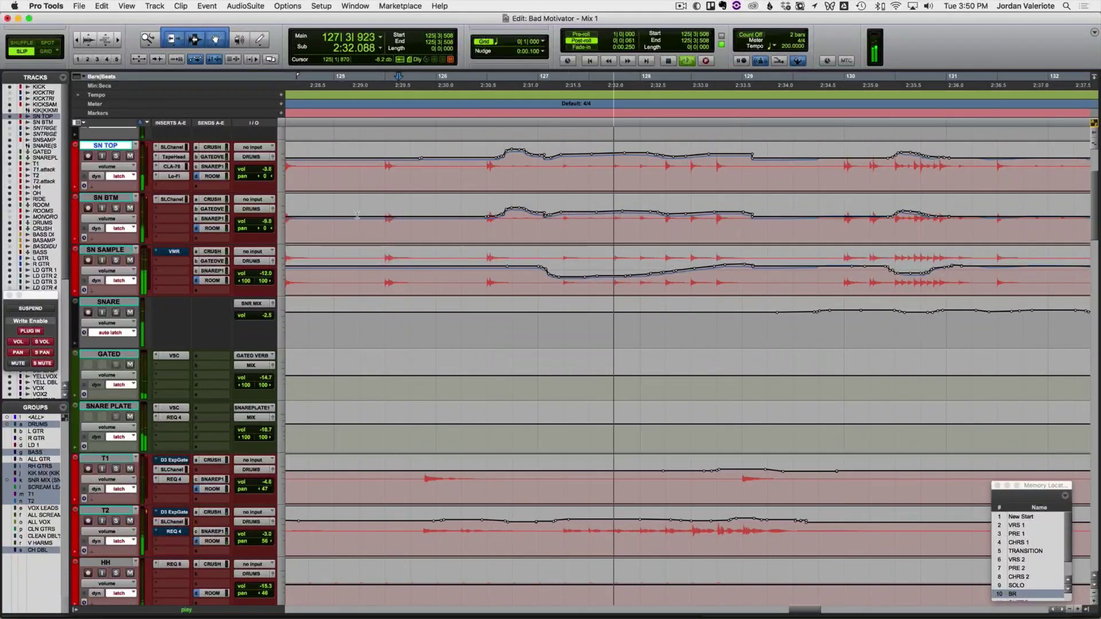
# Step: Play back the BR section through about bar 132 to check the snare volume rides
pyautogui.press('r')
pyautogui.press('r')
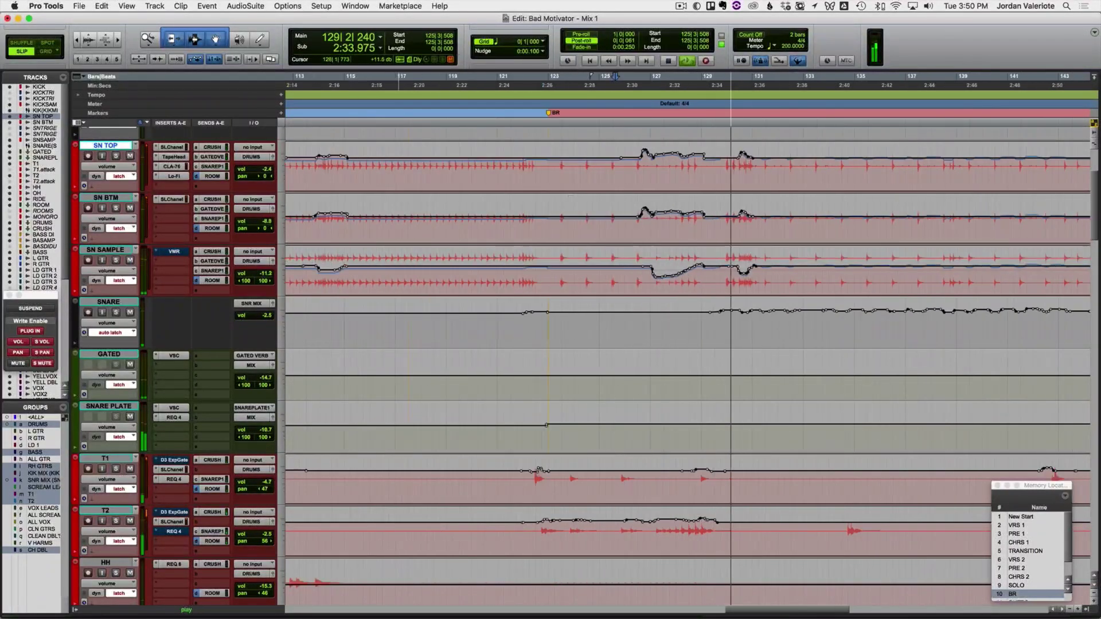
pyautogui.click(732, 293)
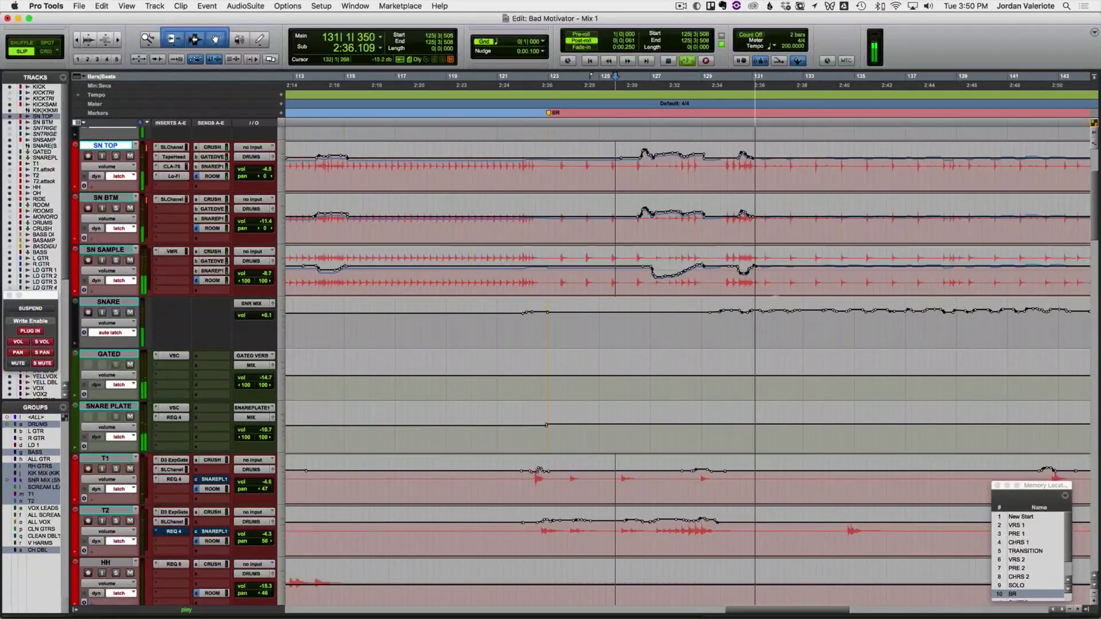
pyautogui.press('r')
pyautogui.press('r')
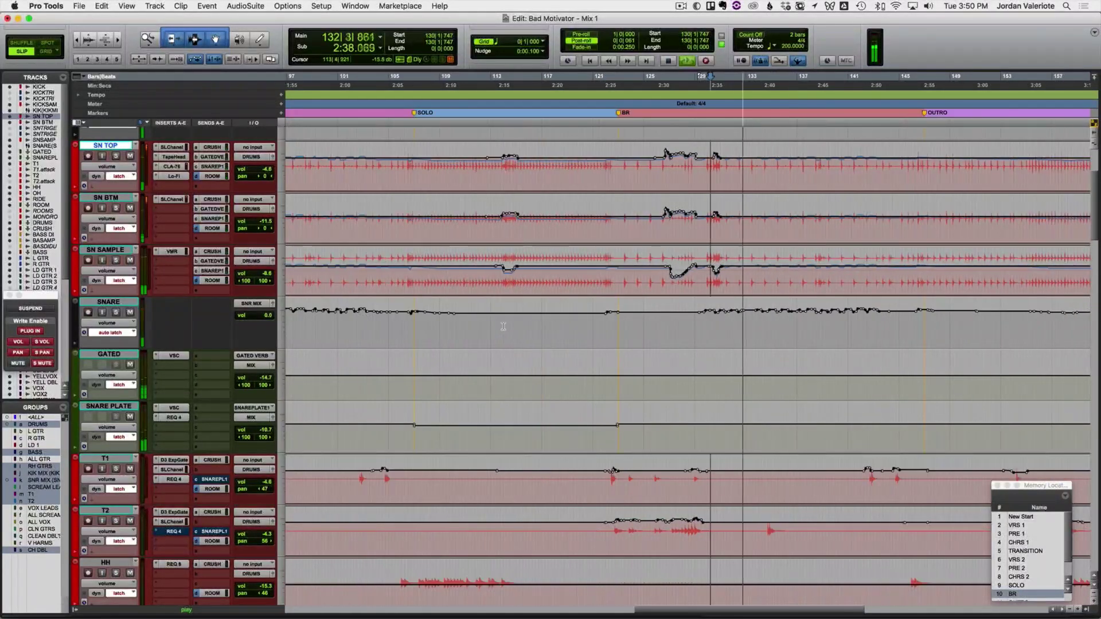
pyautogui.press('space')
# Step: Write a SNARE PLATE volume boost around bars 128 to 129, starting playback from 127|1|331
pyautogui.click(697, 442)
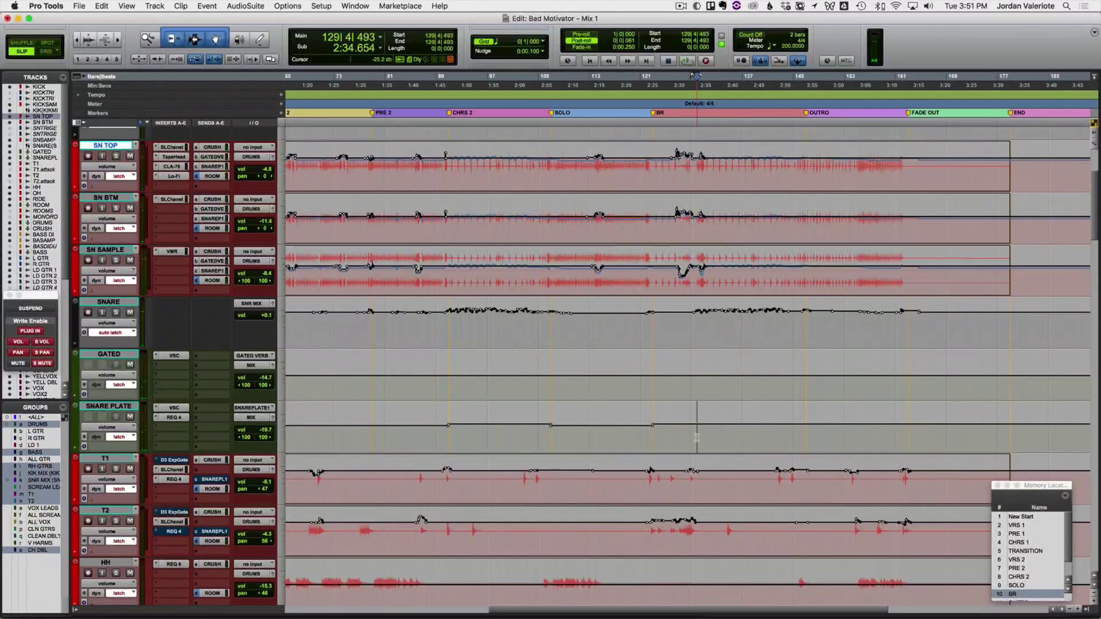
pyautogui.press('t')
pyautogui.press('t')
pyautogui.press('t')
pyautogui.click(545, 444)
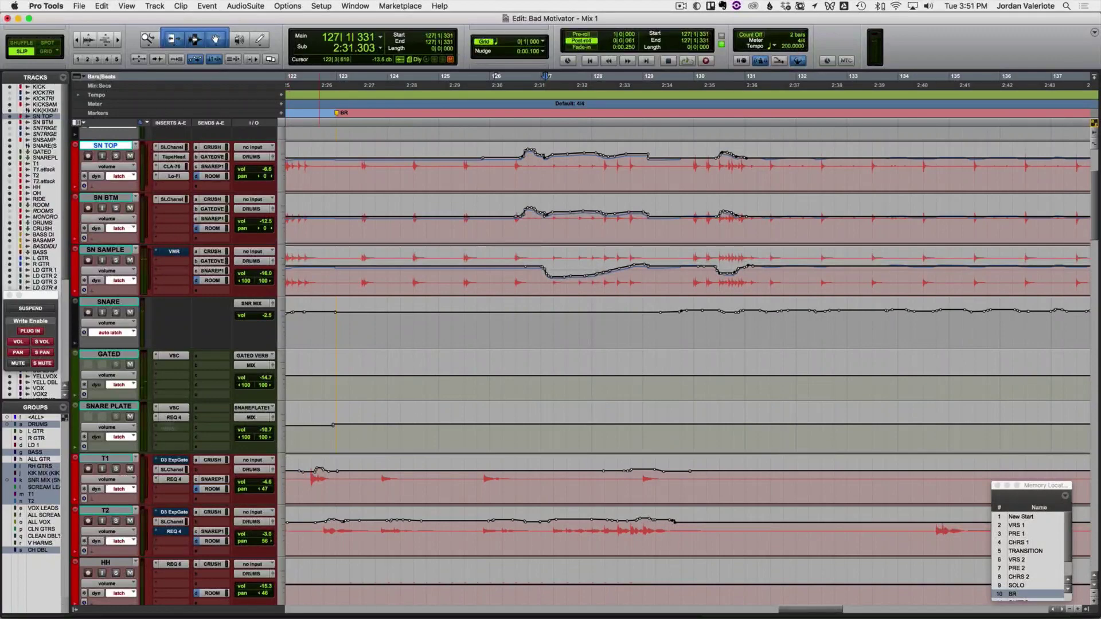
pyautogui.press('space')
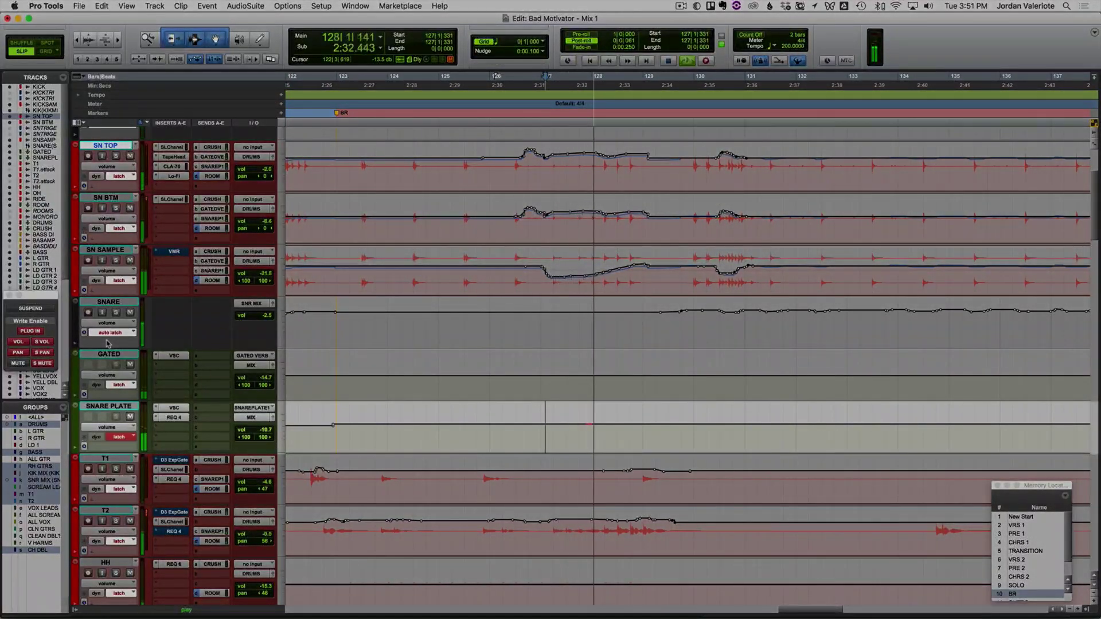
pyautogui.press('space')
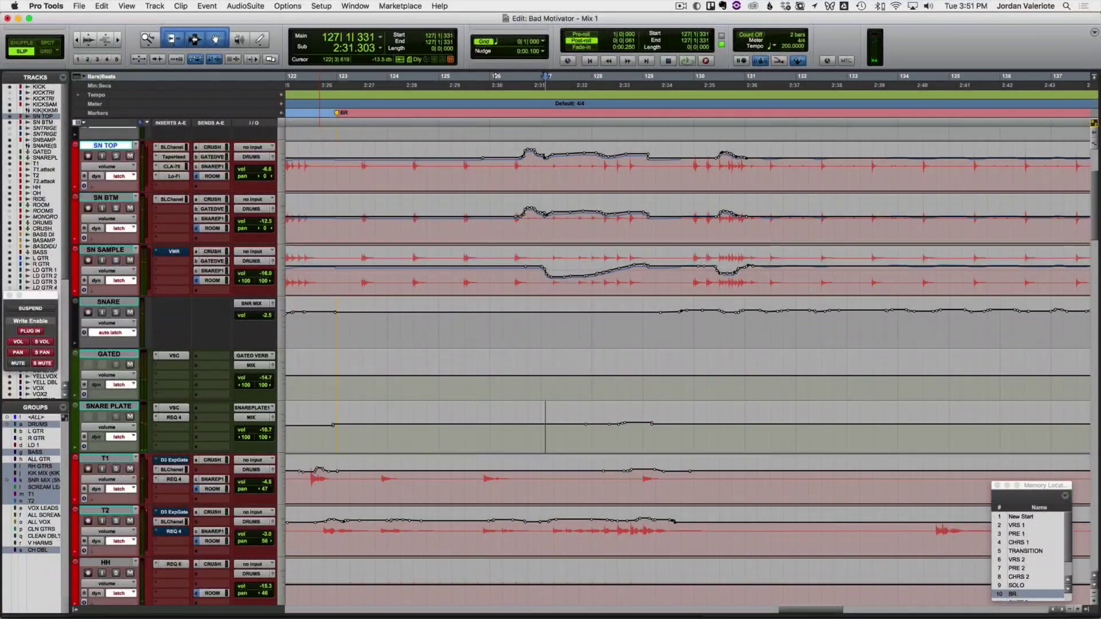
# Step: Rewrite the SNARE PLATE volume automation from the BR marker through about bar 131, starting at 121|4|545, and check it from 130|1|180
pyautogui.click(384, 440)
pyautogui.press('space')
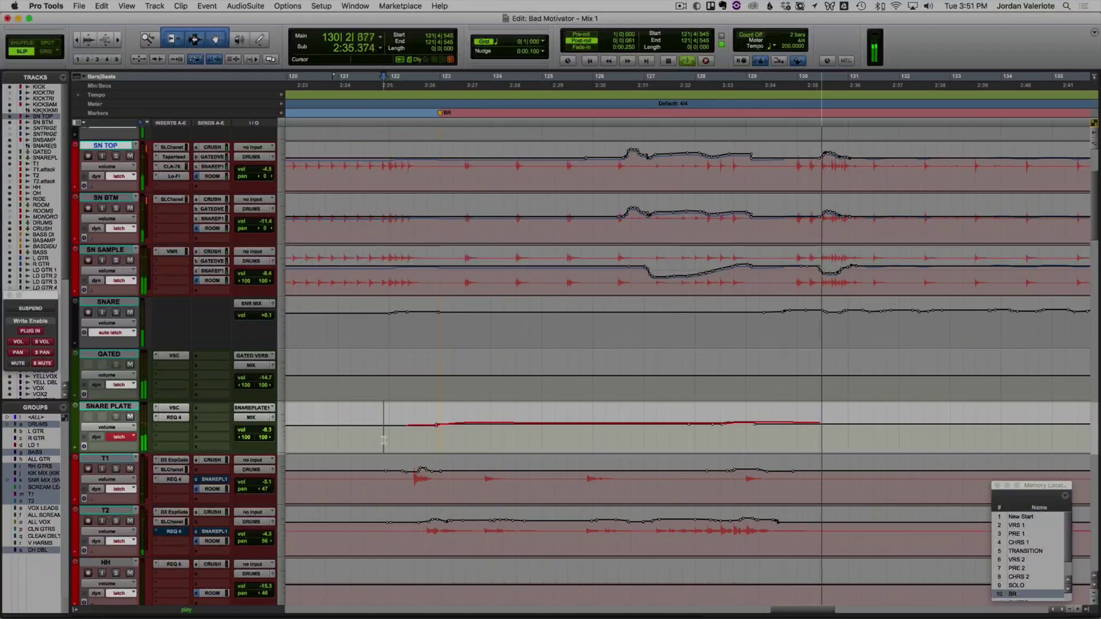
pyautogui.press('space')
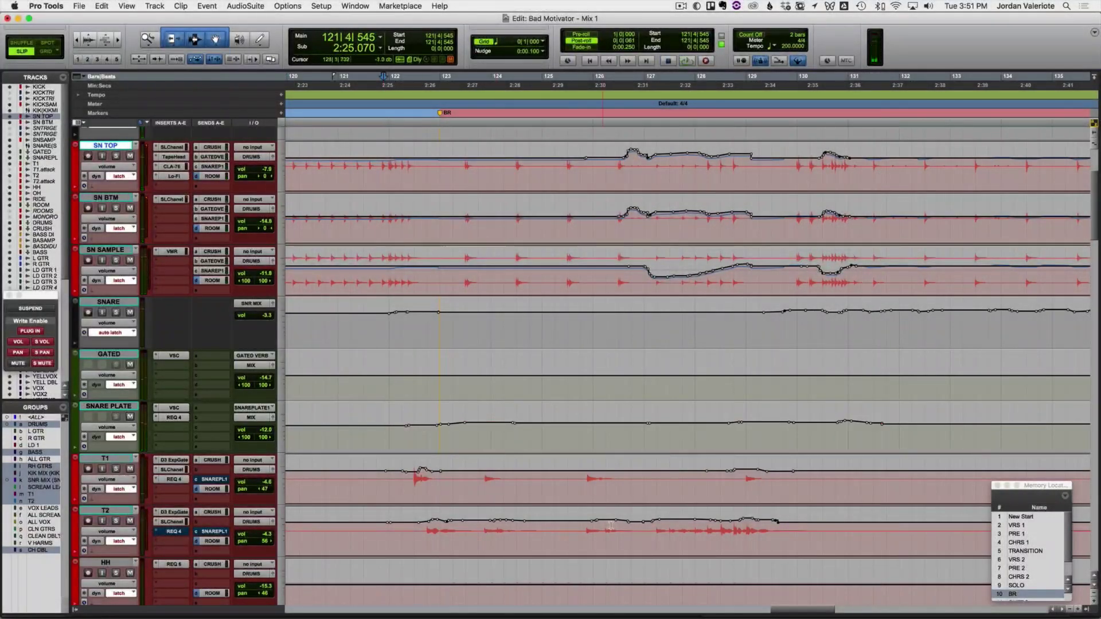
pyautogui.click(696, 430)
pyautogui.press('space')
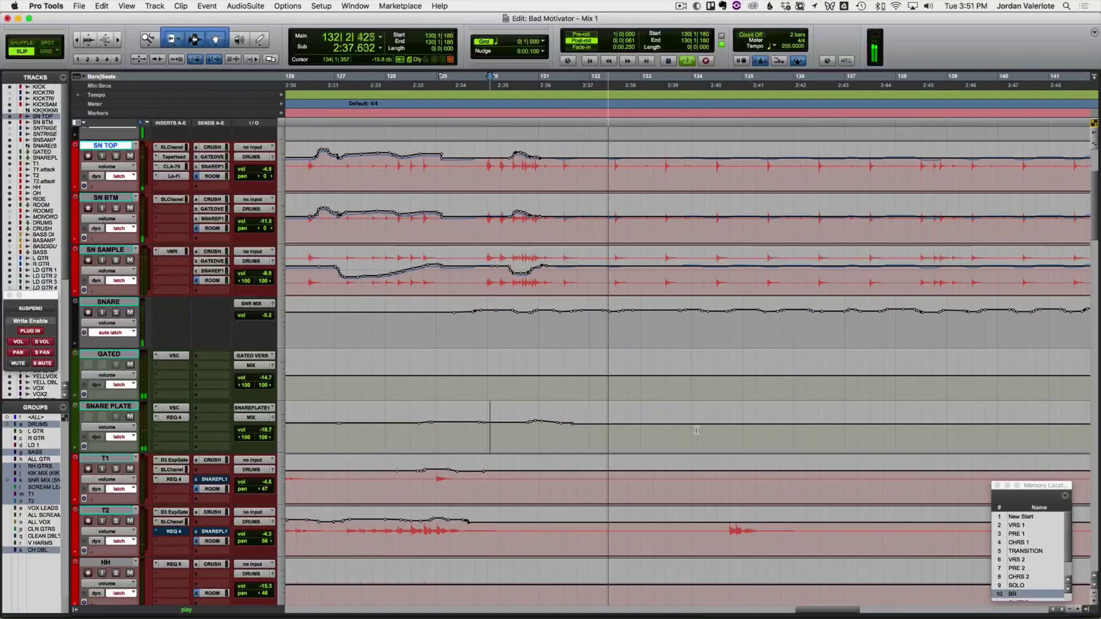
pyautogui.press('space')
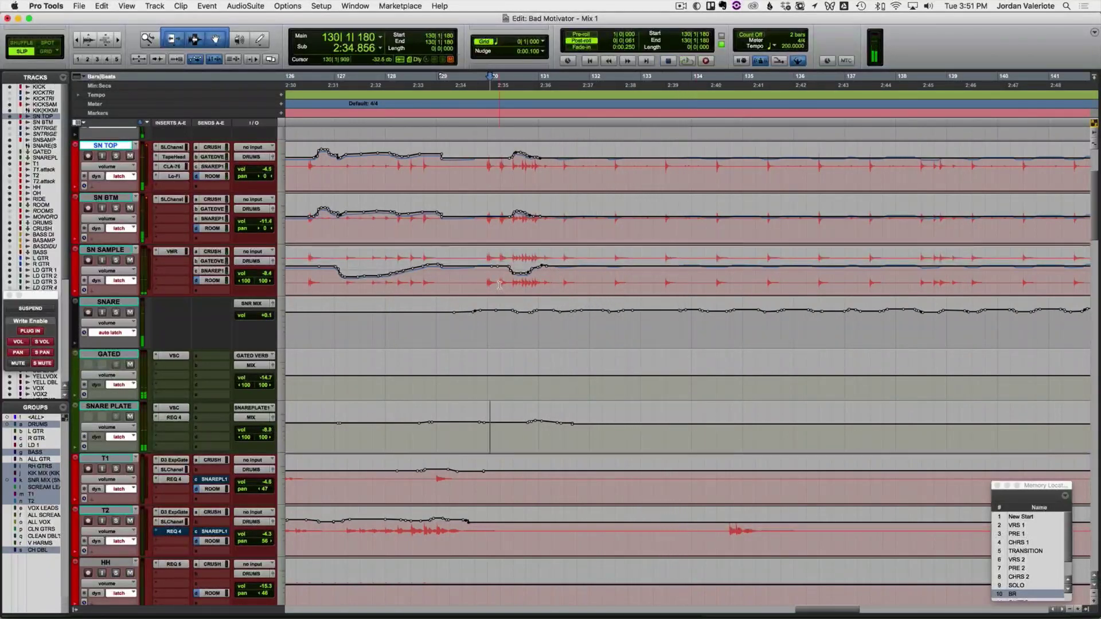
# Step: Write volume automation on the SNARE track leading into the bar 130 fill, in repeated passes from about bar 129
pyautogui.click(446, 330)
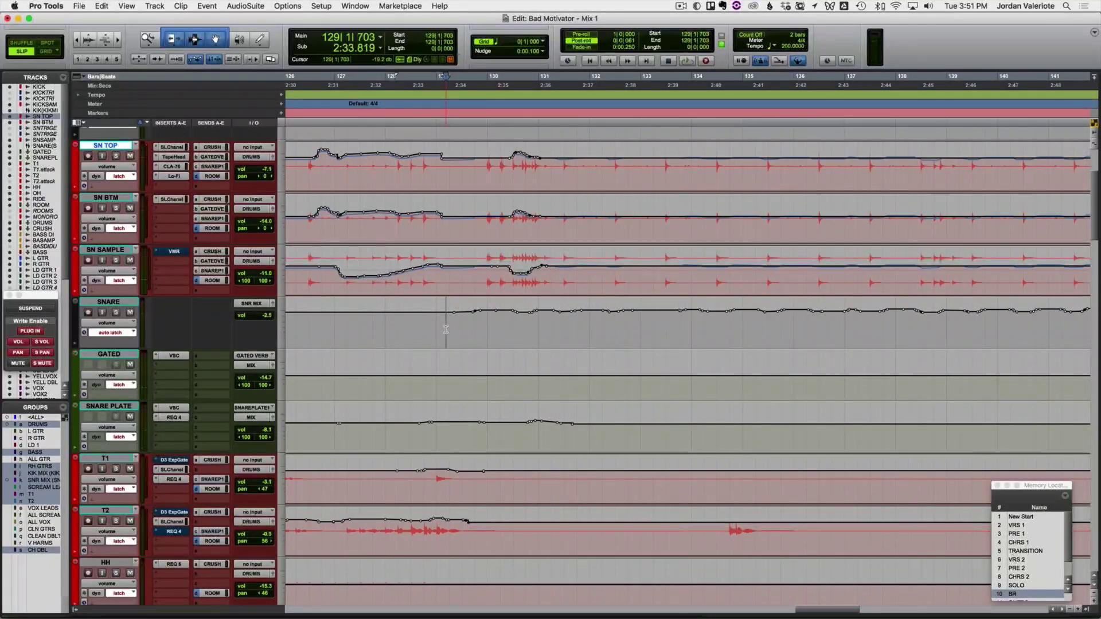
pyautogui.press('space')
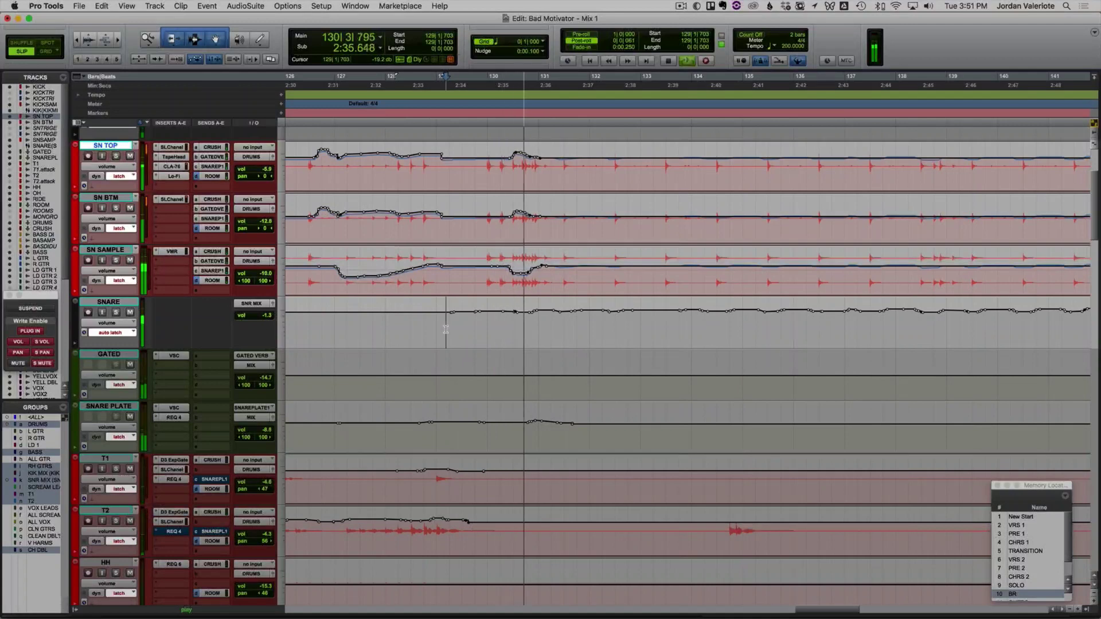
pyautogui.press('space')
pyautogui.press('space')
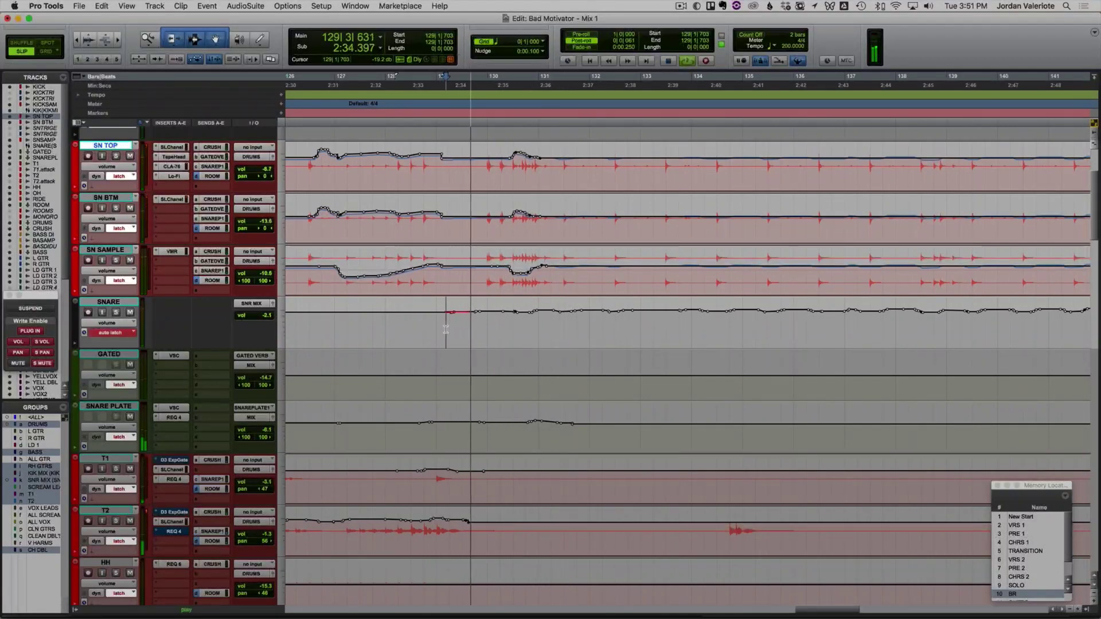
pyautogui.press('space')
pyautogui.press('space')
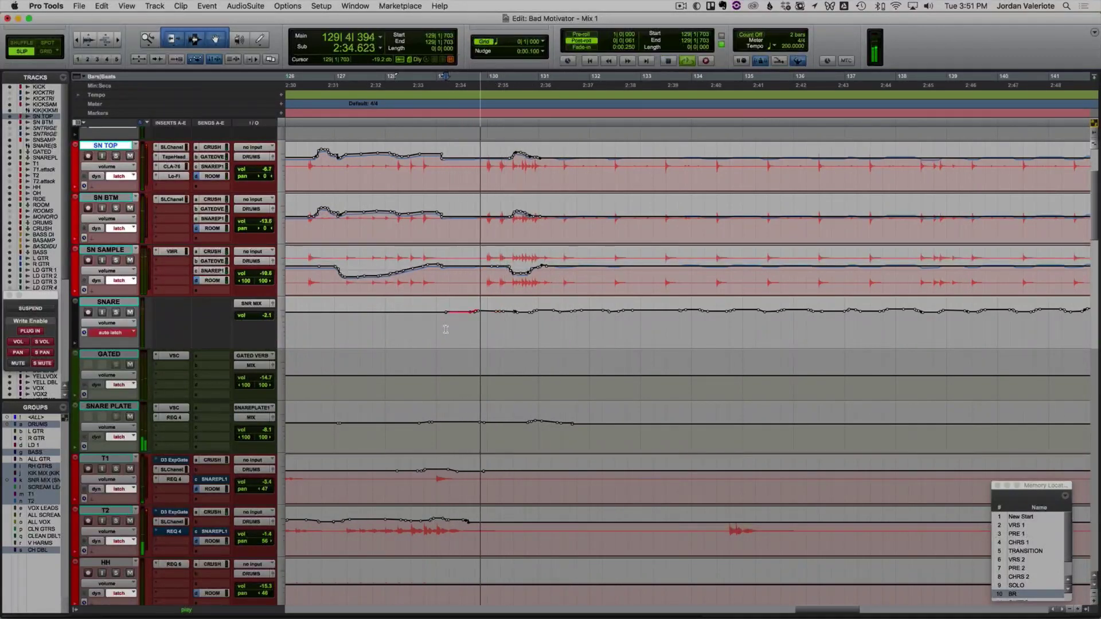
pyautogui.press('space')
# Step: Show the whole song down to the MIX and print tracks, stop playback and save the session
pyautogui.press('super+bracketleft')
pyautogui.press('super+bracketleft')
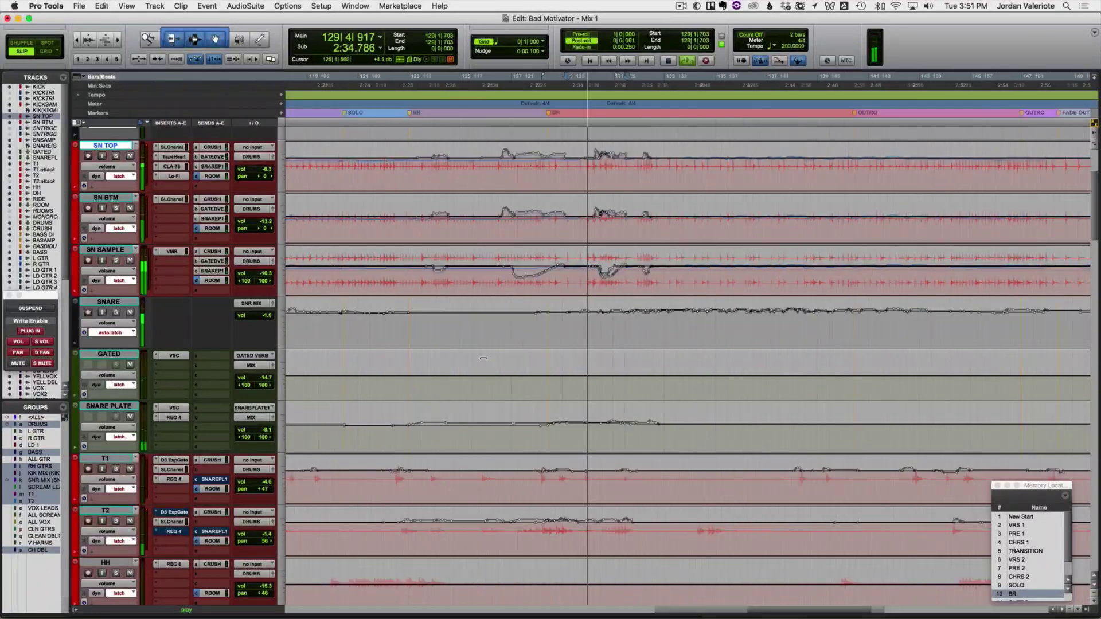
pyautogui.press('super+bracketleft')
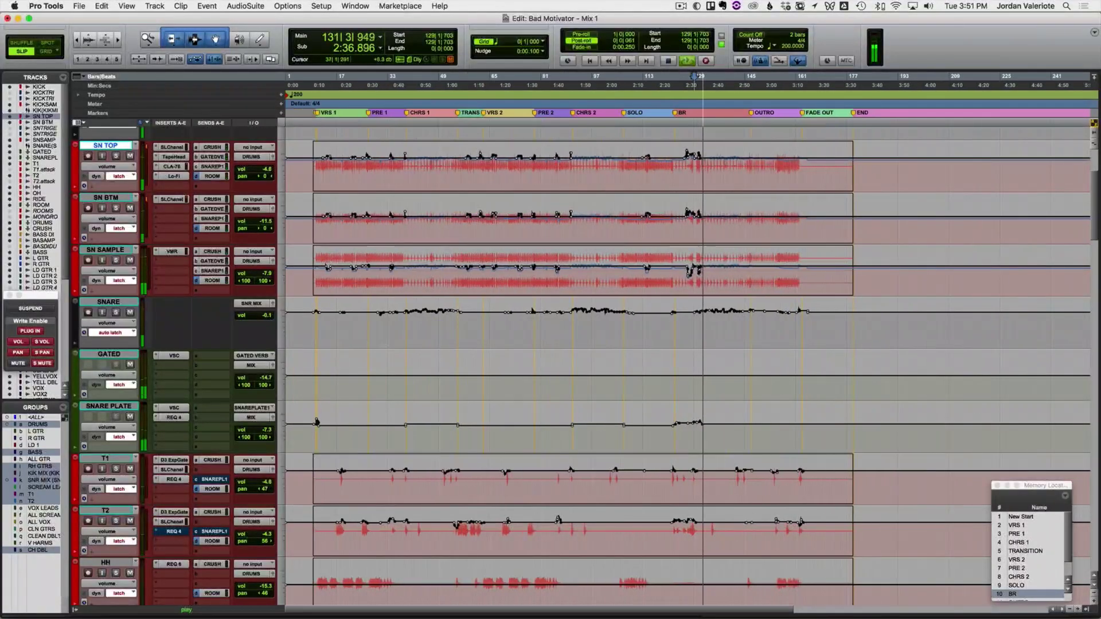
pyautogui.scroll(-20, 378, 344)
pyautogui.scroll(-15, 372, 337)
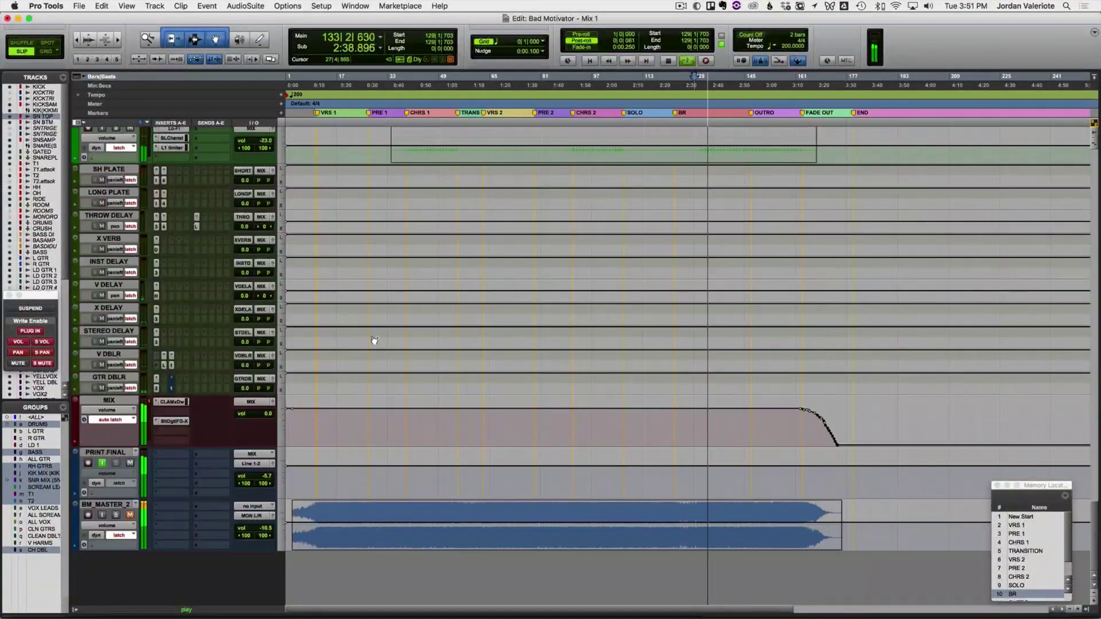
pyautogui.press('space')
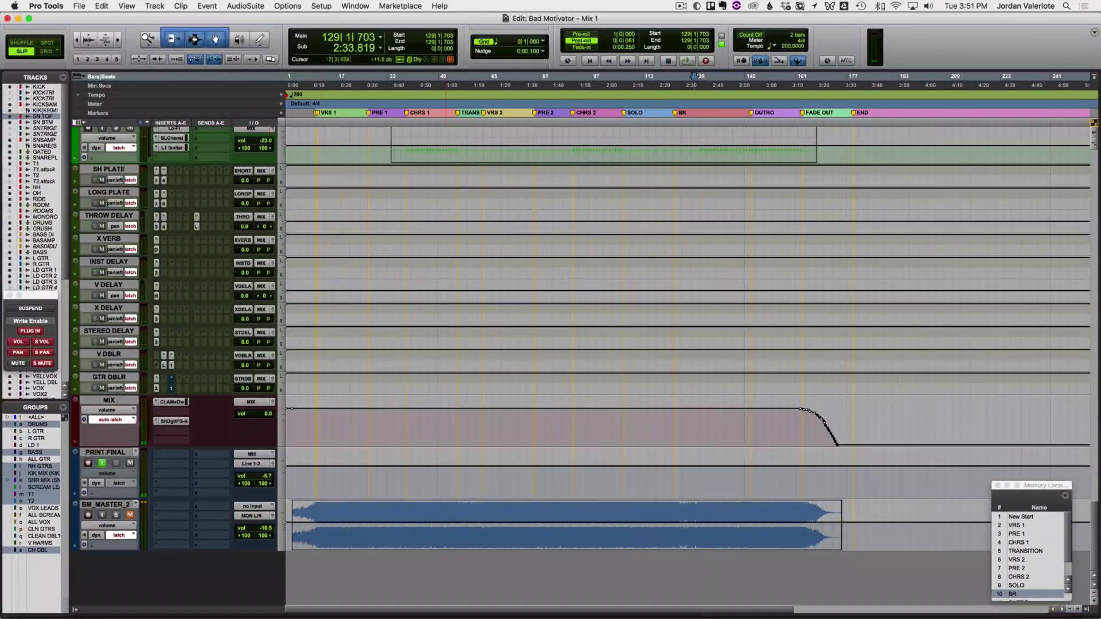
pyautogui.press('super+s')
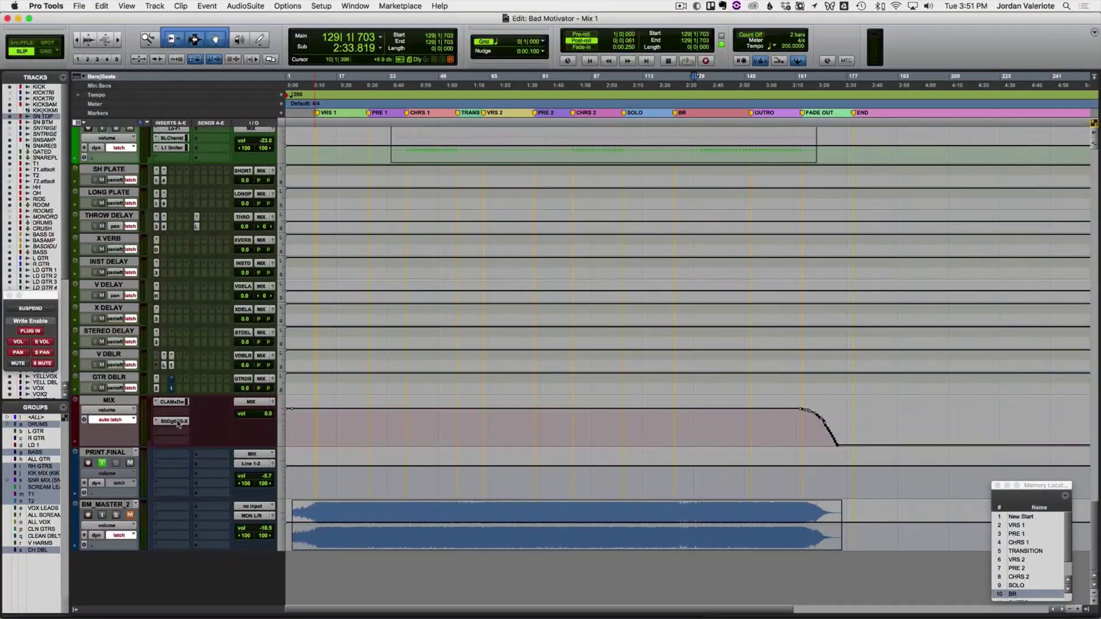
# Step: Switch the MIX track's FG-X plug-in to setting B and raise the FG Level gain to about 9 during playback
pyautogui.click(175, 422)
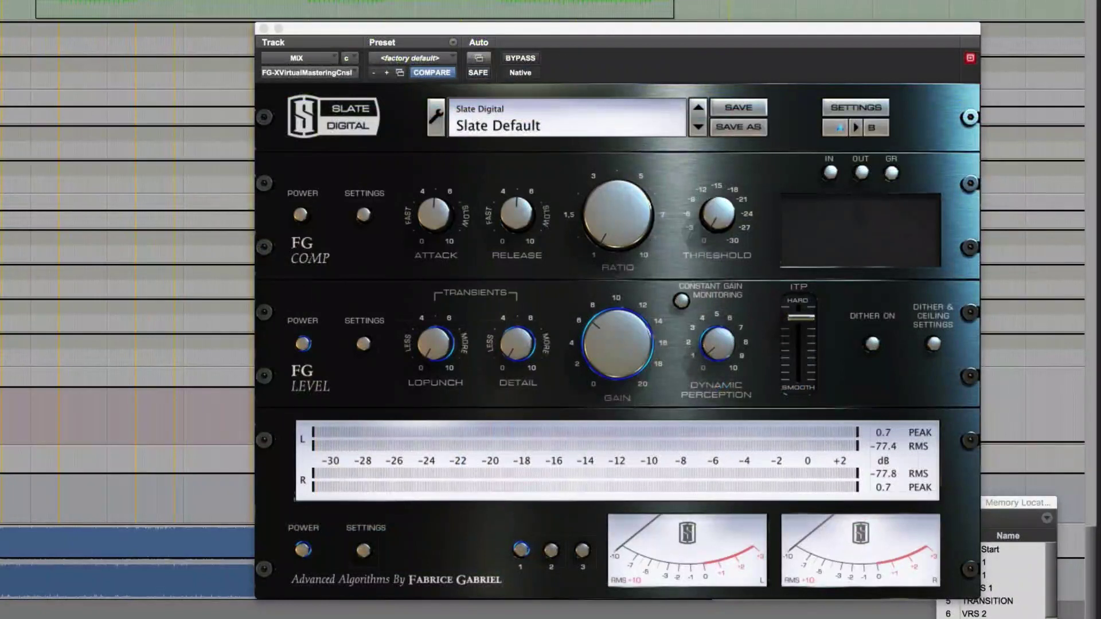
pyautogui.click(854, 127)
pyautogui.click(858, 127)
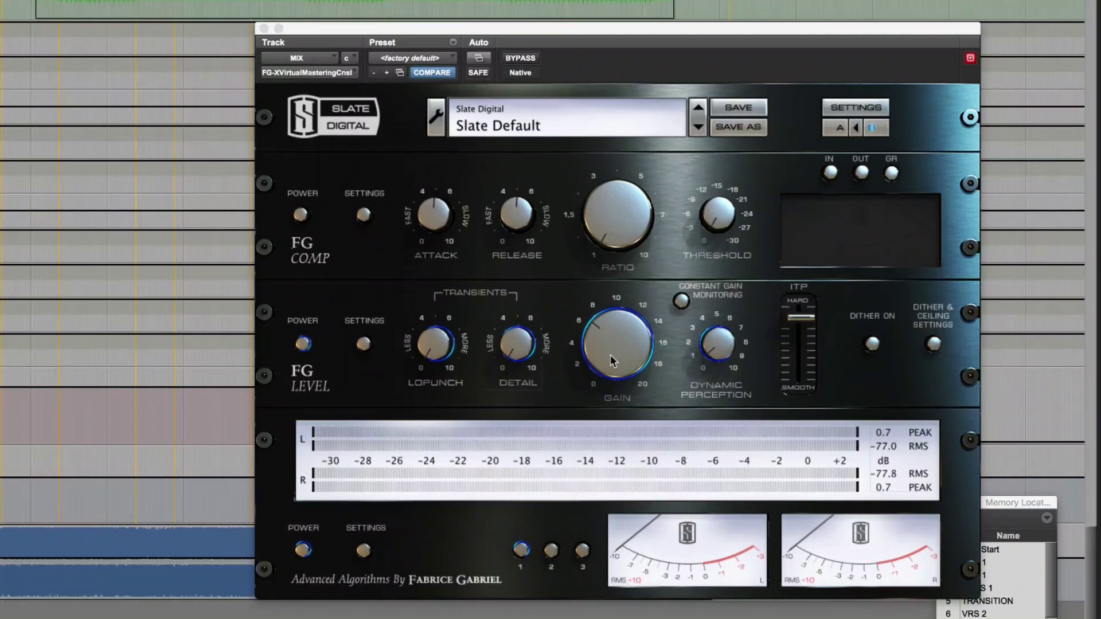
pyautogui.press('space')
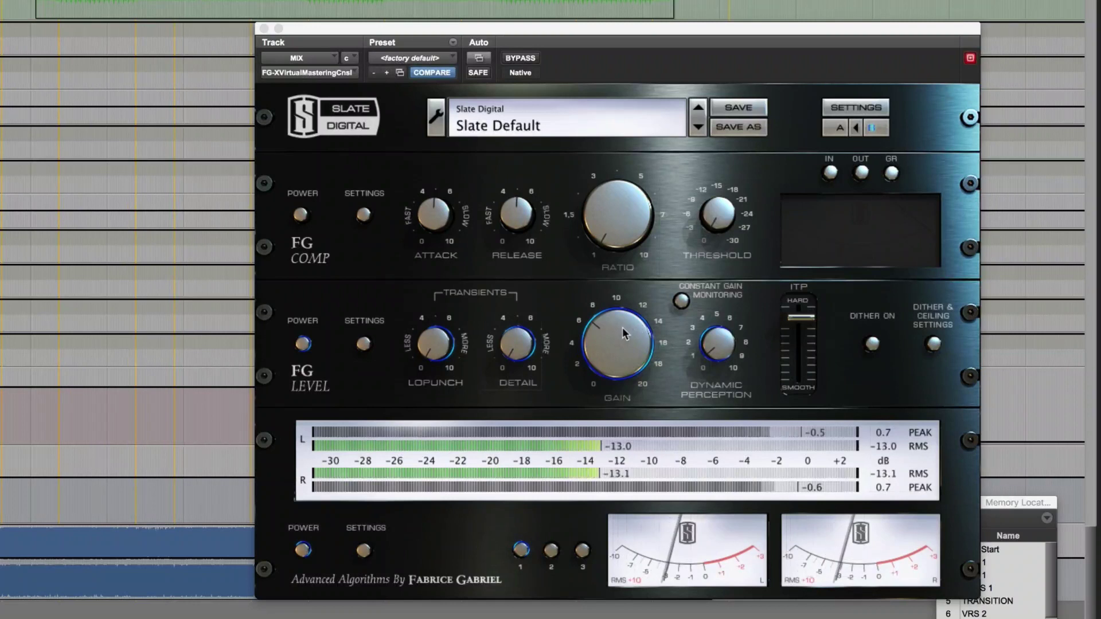
pyautogui.moveTo(621, 329); pyautogui.dragTo(622, 305)
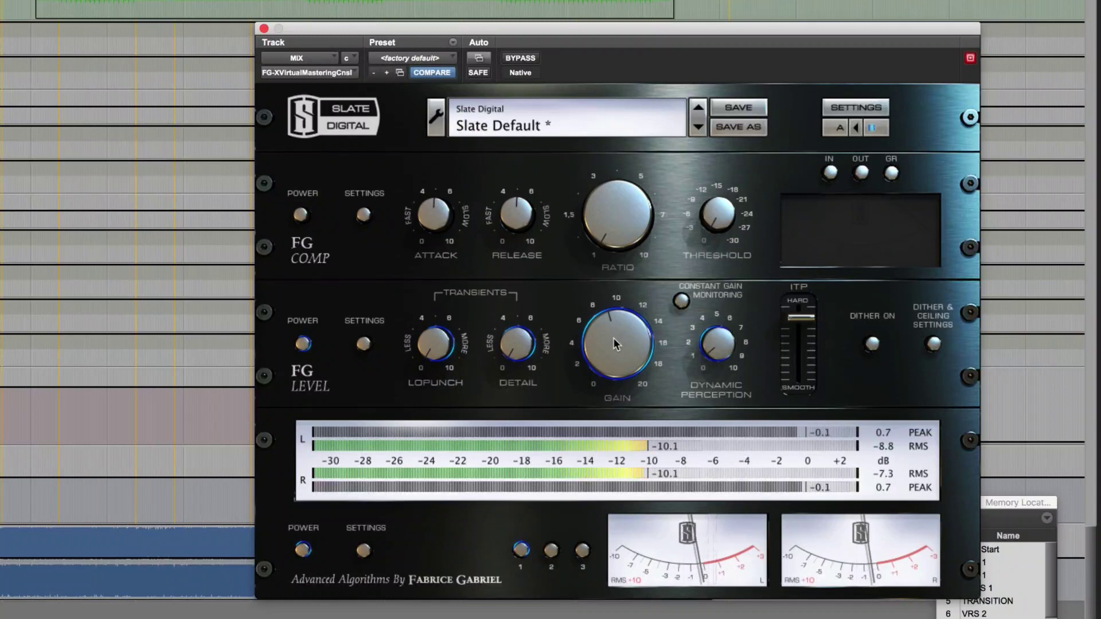
# Step: Compare the FG-X settings A and B during playback, then stop the transport
pyautogui.click(882, 129)
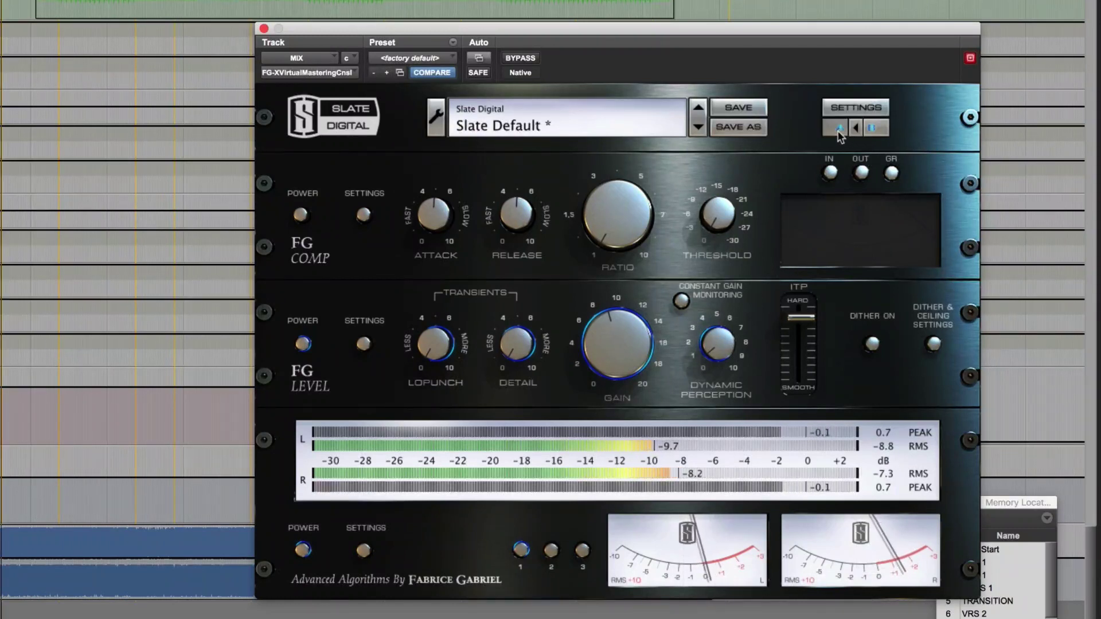
pyautogui.click(882, 129)
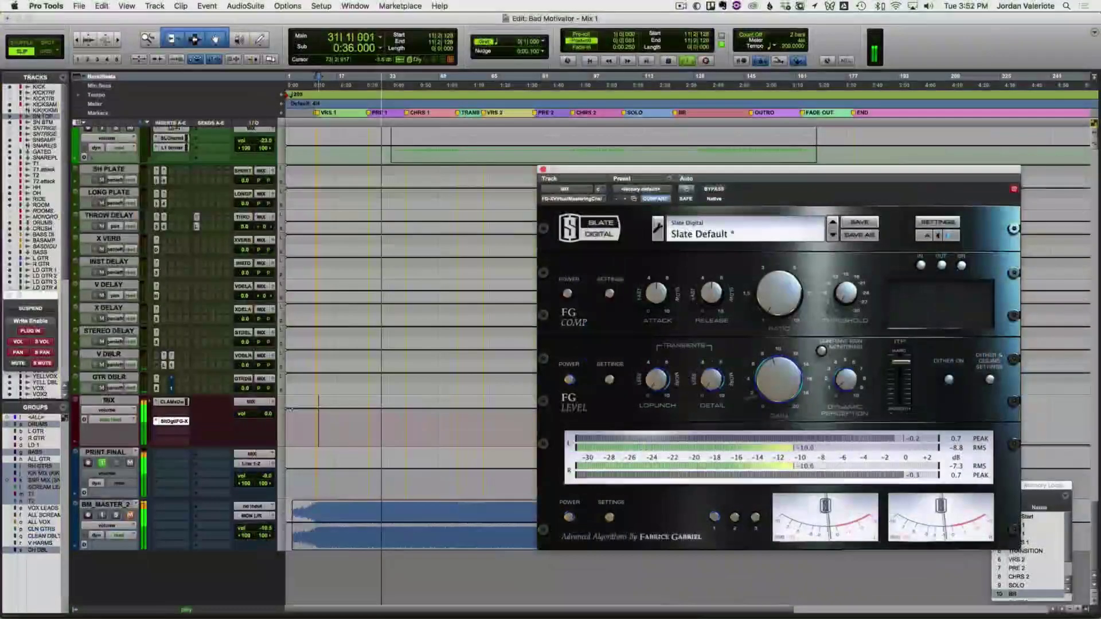
pyautogui.press('space')
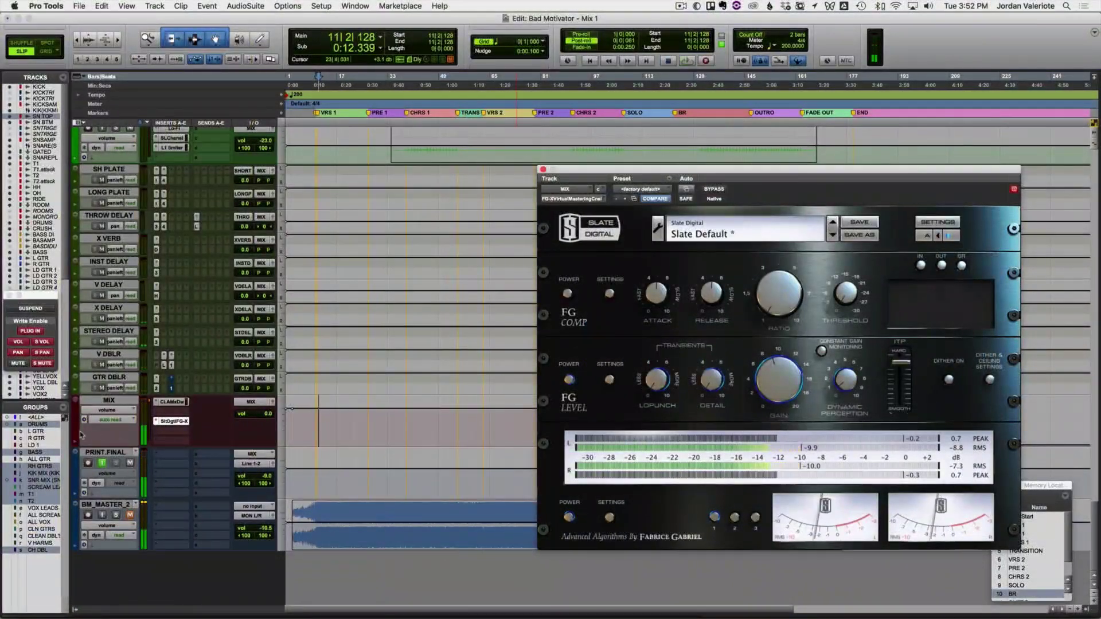
# Step: Return the MIX track's FG-X plug-in to setting A and close its window
pyautogui.click(173, 421)
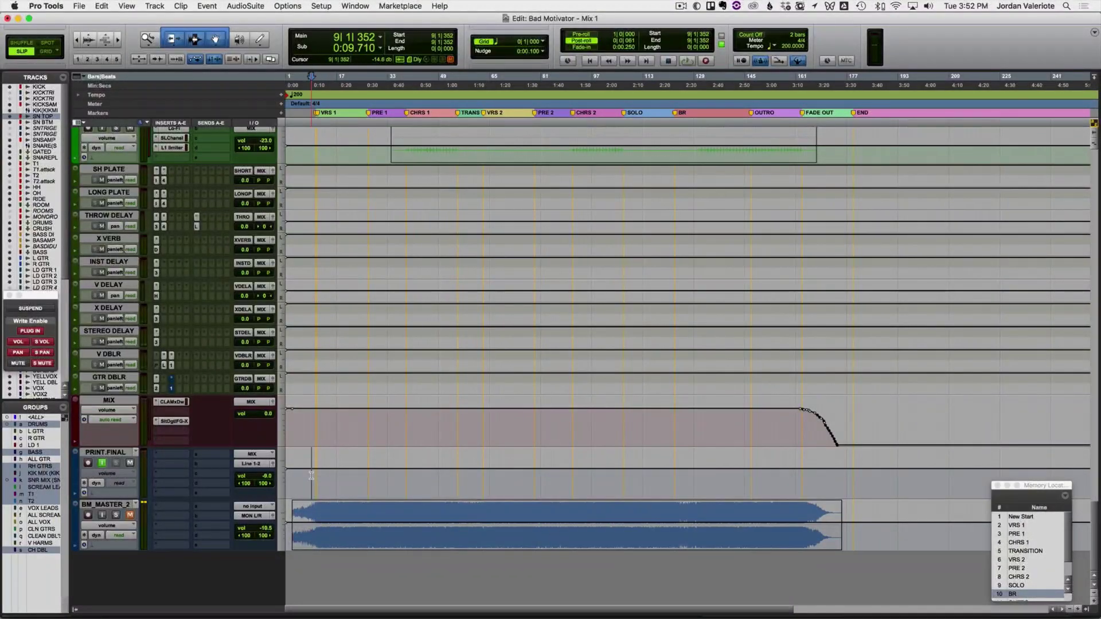
pyautogui.press('super+]')
pyautogui.press('super+]')
pyautogui.press('super+]')
pyautogui.click(182, 423)
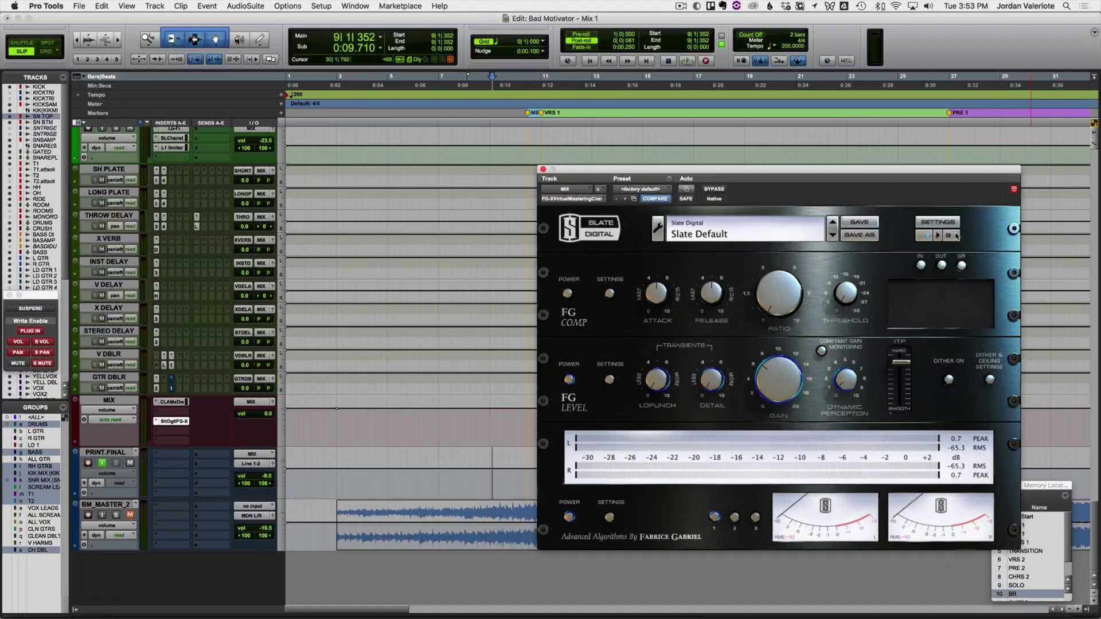
pyautogui.click(543, 169)
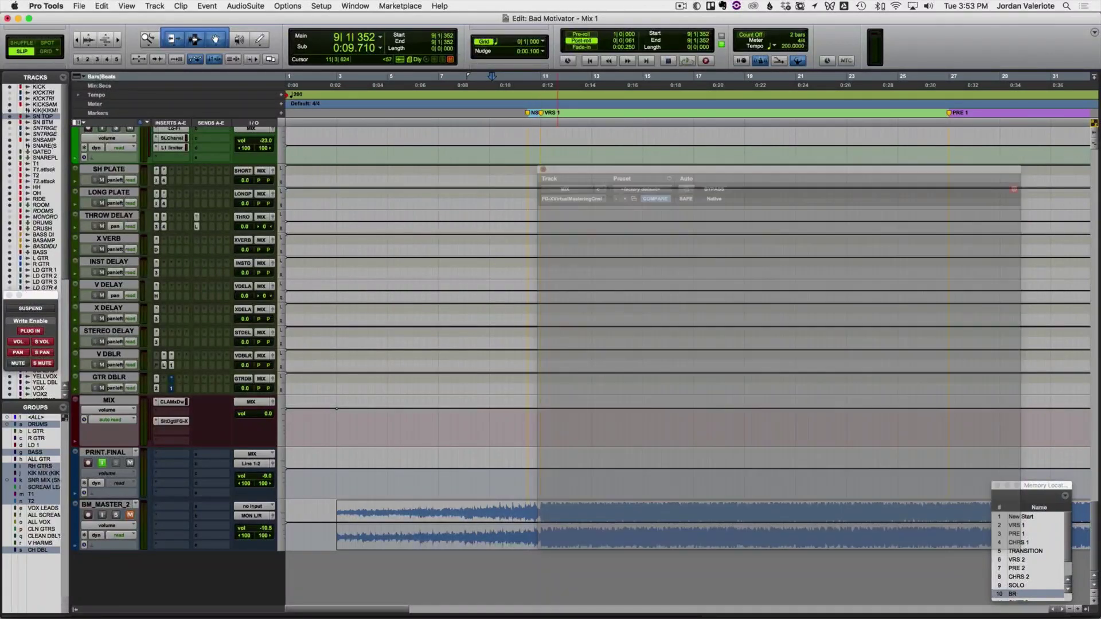
# Step: Recall the New Start marker and switch the PRINT.FINAL and BM_MASTER_2 tracks to waveform view
pyautogui.click(1031, 520)
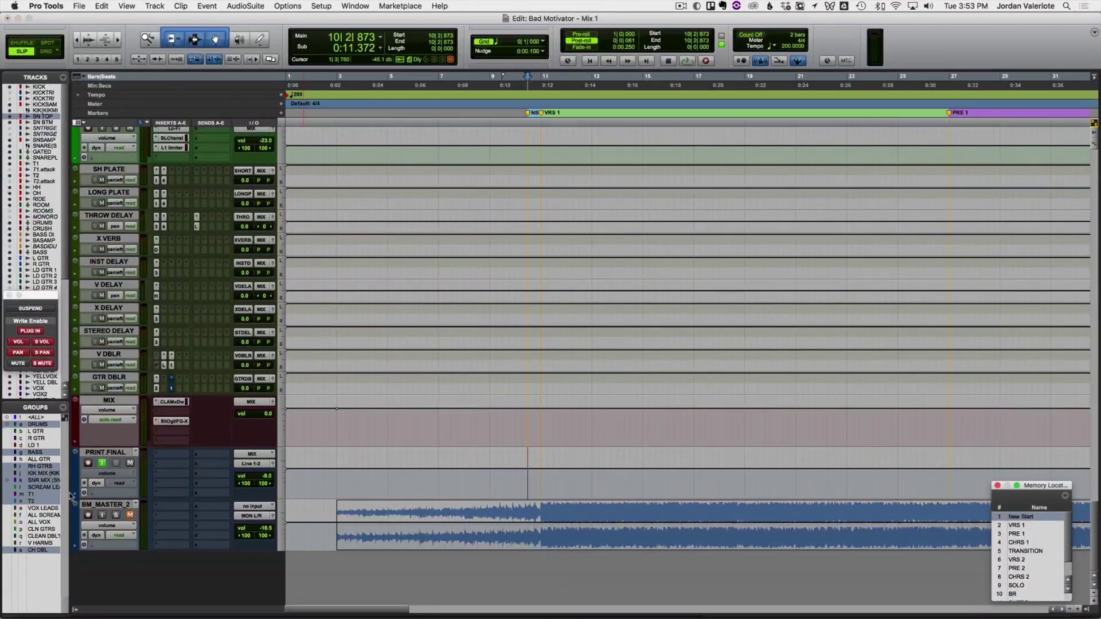
pyautogui.hotkey('ctrl', '-')
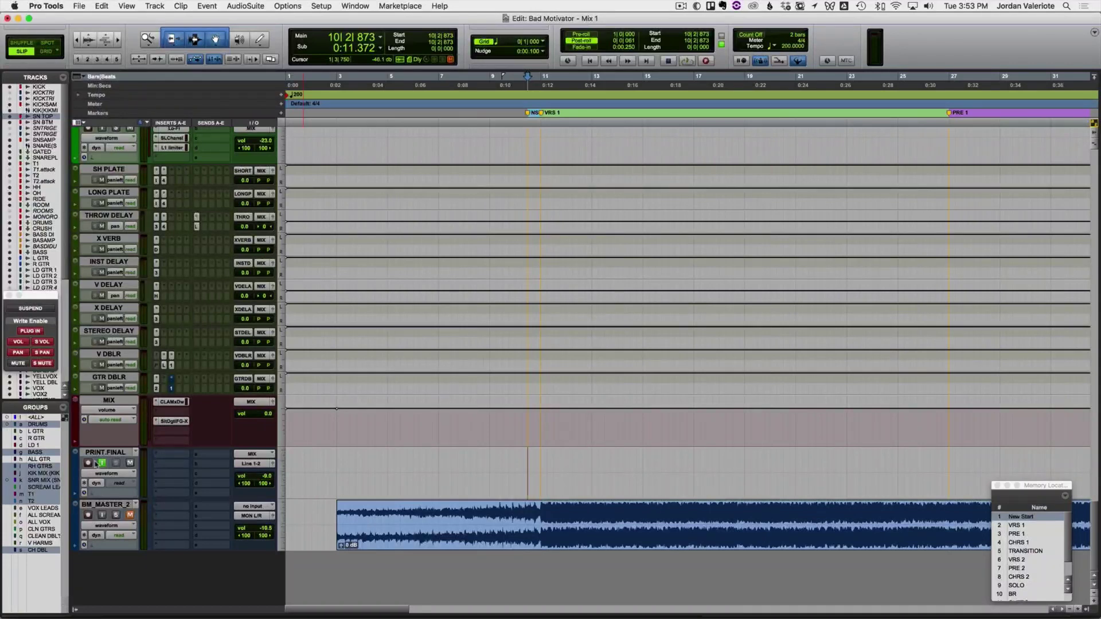
# Step: Turn off input monitoring on the PRINT.FINAL track and start recording the final mix from the New Start marker
pyautogui.click(101, 464)
pyautogui.press('r')
pyautogui.press('r')
pyautogui.press('r')
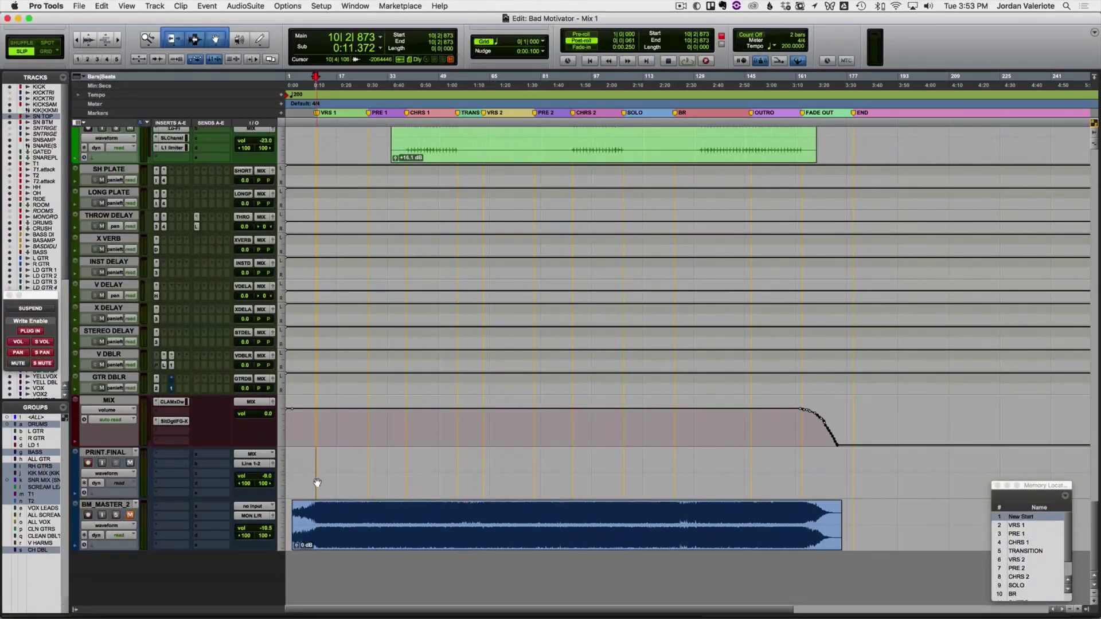
pyautogui.press('super+space')
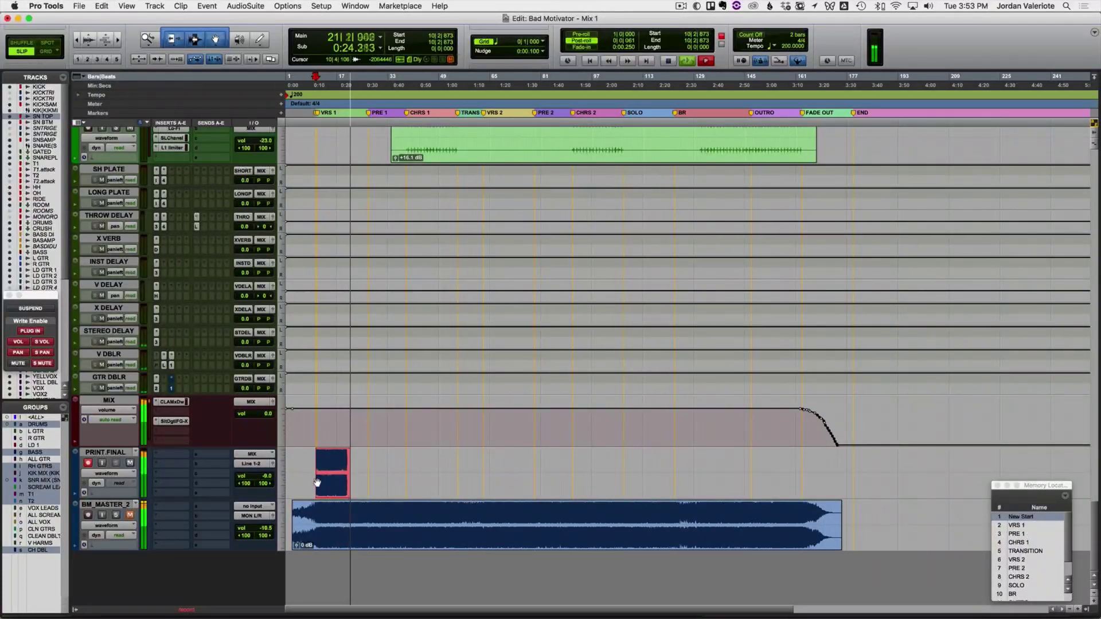
# Step: Raise the headphone volume while the final mix is being recorded
pyautogui.press('XF86AudioLowerVolume')
pyautogui.press('XF86AudioRaiseVolume')
pyautogui.press('XF86AudioRaiseVolume')
pyautogui.press('XF86AudioRaiseVolume')
pyautogui.press('XF86AudioRaiseVolume')
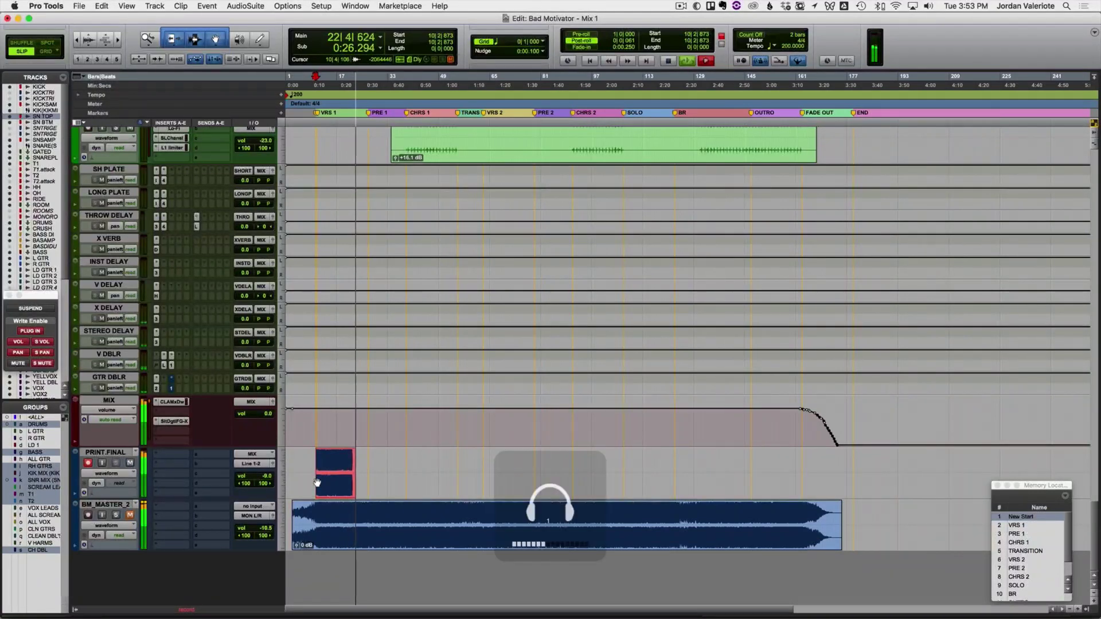
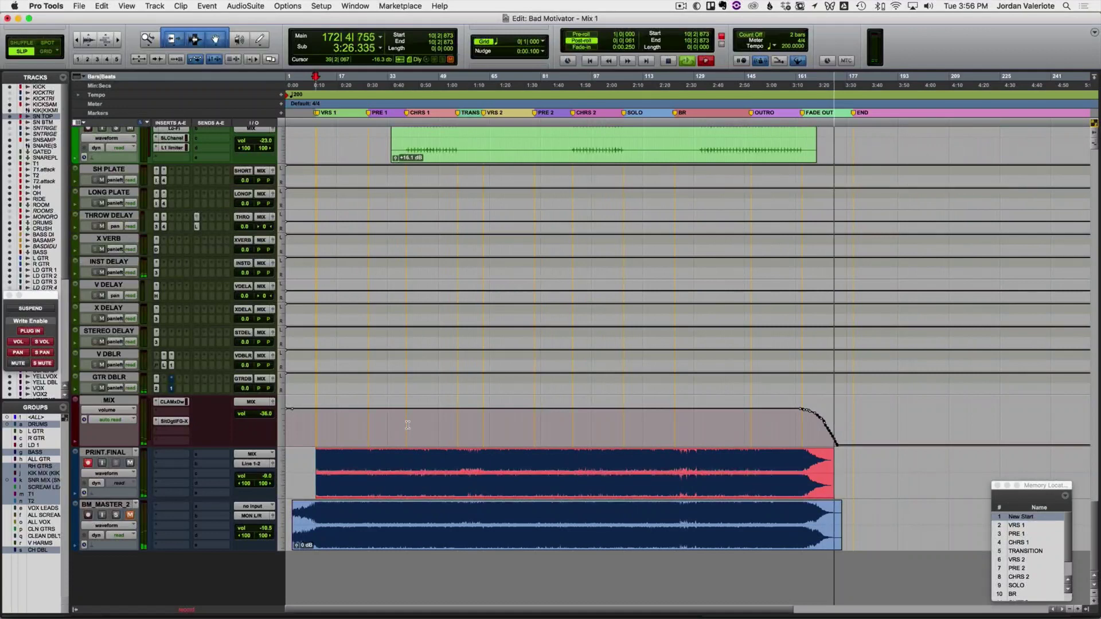
# Step: Stop the recording after the fade-out and take the PRINT.FINAL track out of record-ready
pyautogui.press('space')
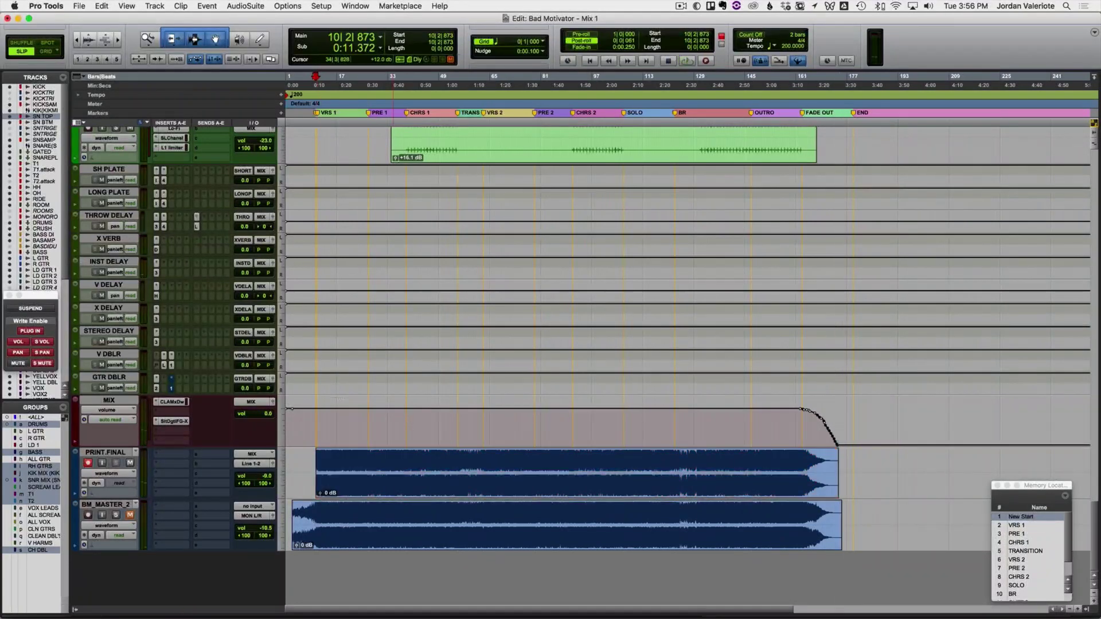
pyautogui.click(88, 464)
pyautogui.doubleClick(433, 487)
pyautogui.press('Return')
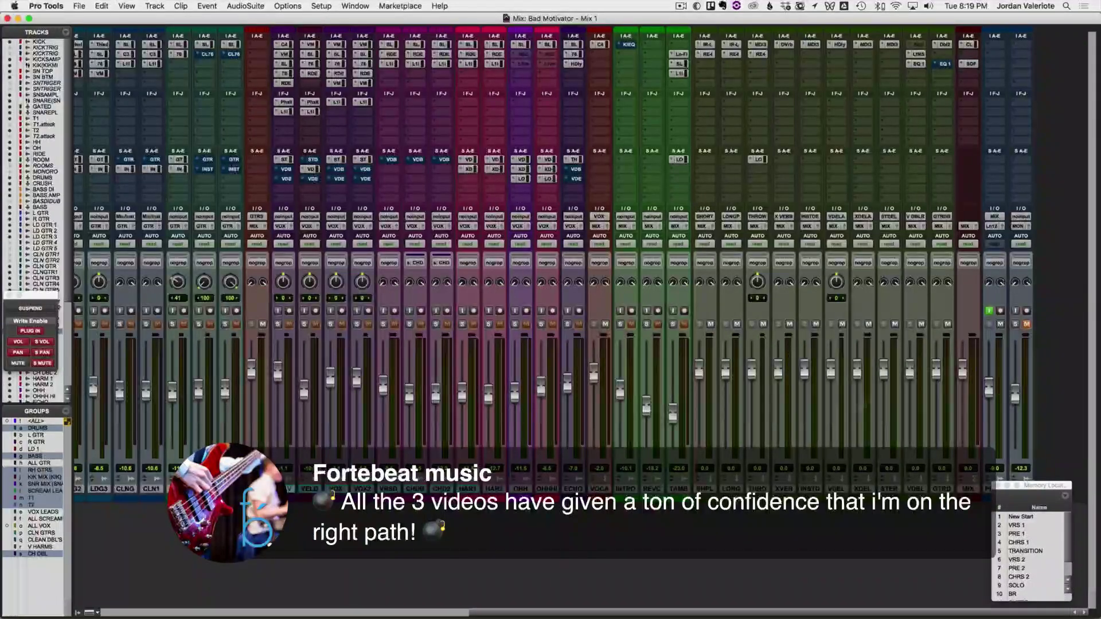
# Step: Open the KICK track's SSLChannel from the mixer and slightly adjust its LF gain during playback
pyautogui.hscroll(-10, 659, 344)
pyautogui.hscroll(-5, 658, 344)
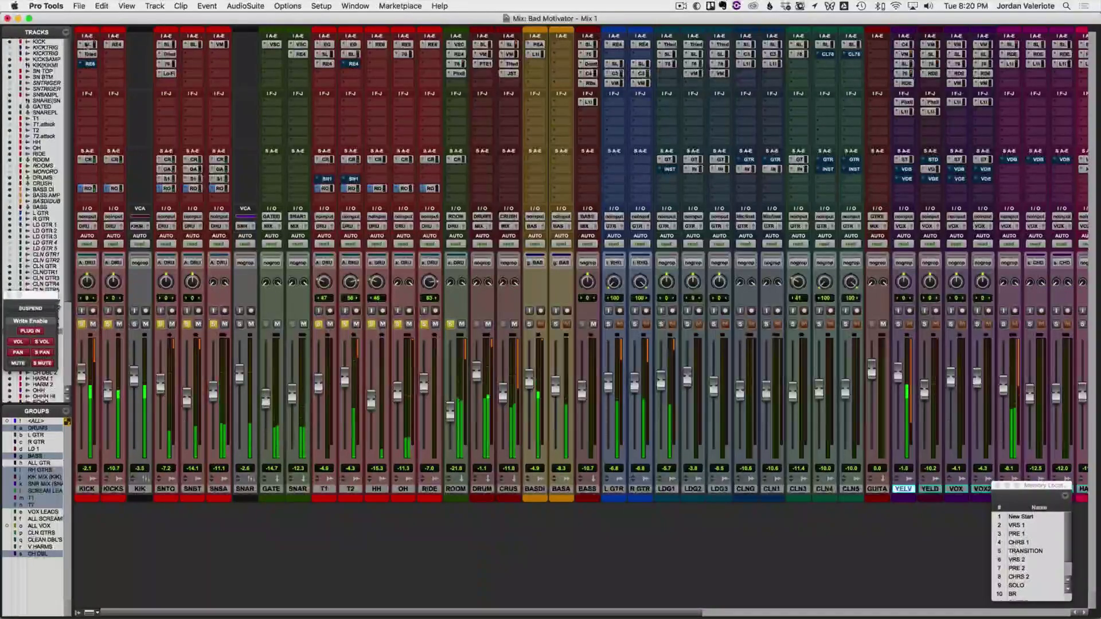
pyautogui.click(88, 45)
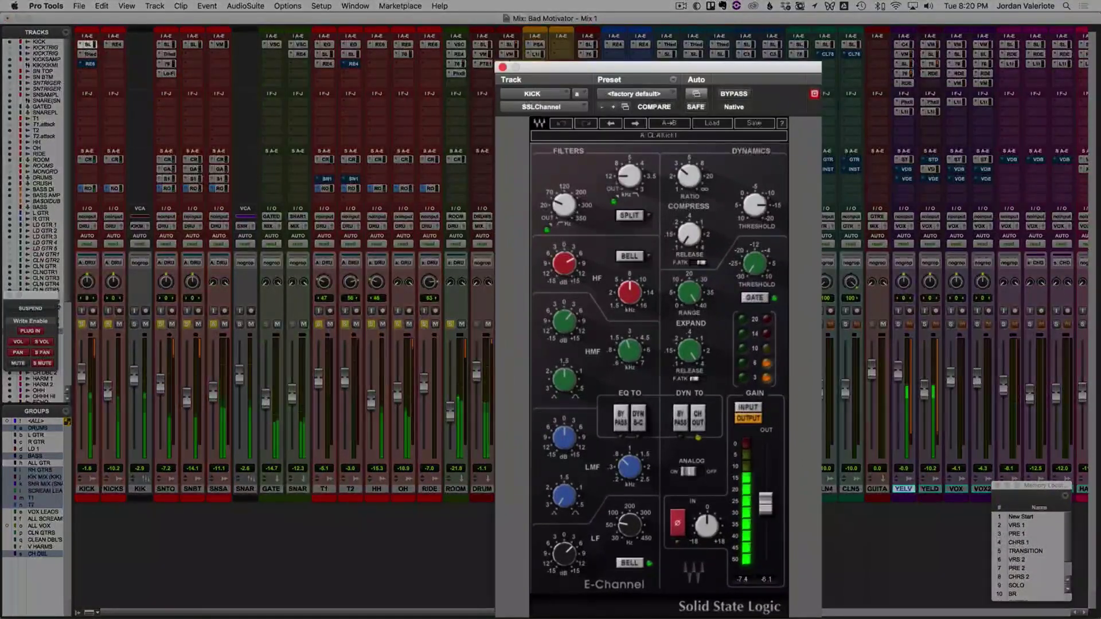
pyautogui.click(571, 558)
pyautogui.moveTo(571, 559); pyautogui.dragTo(572, 557)
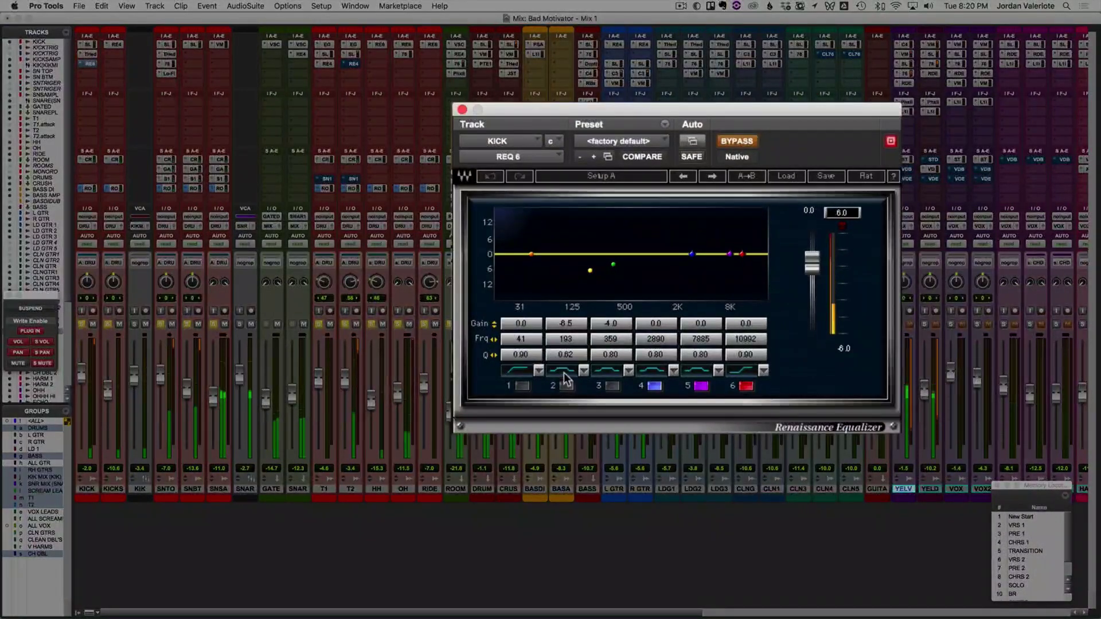
# Step: Activate the KICK track's REQ 6 and set band 2 to about -1.2 gain at 144 Hz with a Q of 1.60
pyautogui.click(566, 386)
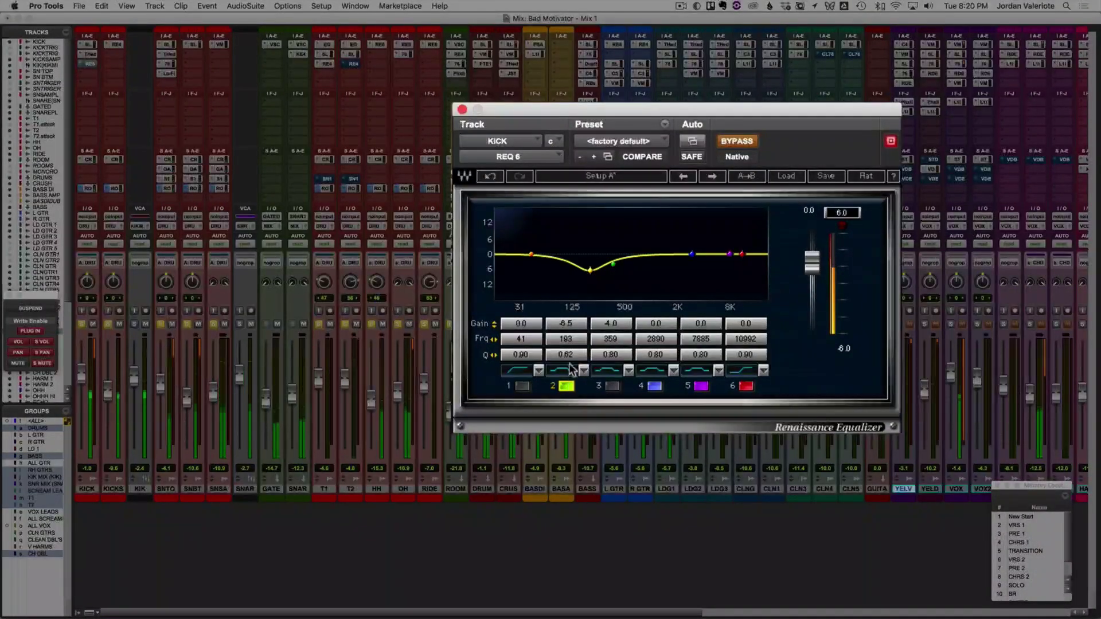
pyautogui.click(737, 142)
pyautogui.keyDown('alt'); pyautogui.click(572, 324); pyautogui.keyUp('alt')
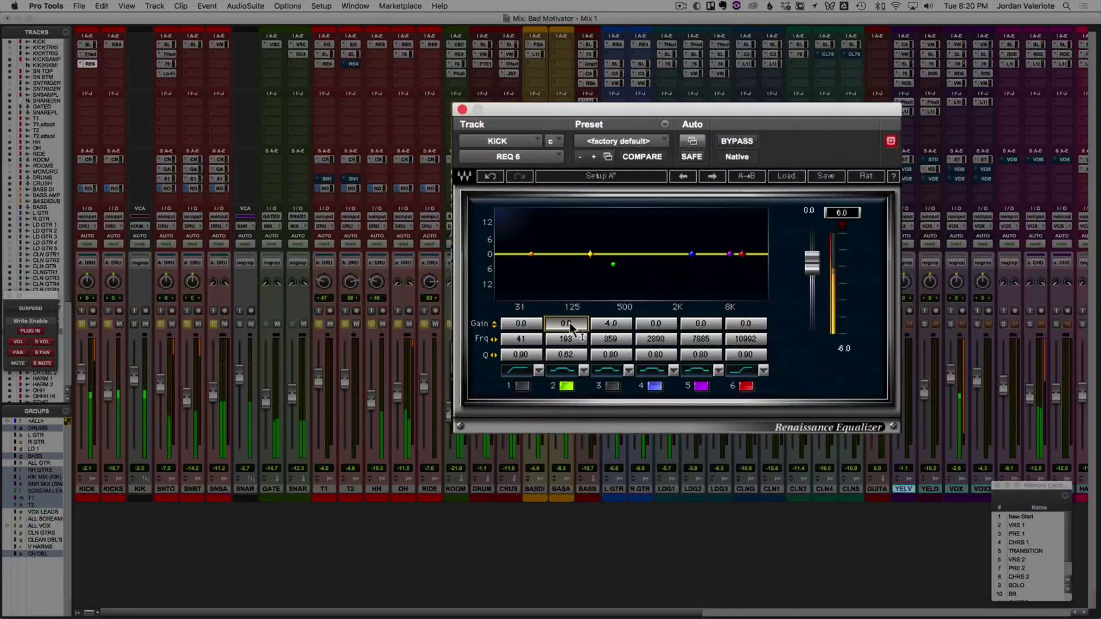
pyautogui.moveTo(572, 324); pyautogui.dragTo(572, 300)
pyautogui.moveTo(569, 355)
pyautogui.mouseDown()
pyautogui.moveTo(584, 355)
pyautogui.moveTo(568, 362)
pyautogui.moveTo(566, 344)
pyautogui.moveTo(566, 364)
pyautogui.moveTo(569, 326)
pyautogui.moveTo(568, 344)
pyautogui.mouseUp()
pyautogui.click(566, 388)
pyautogui.click(566, 388)
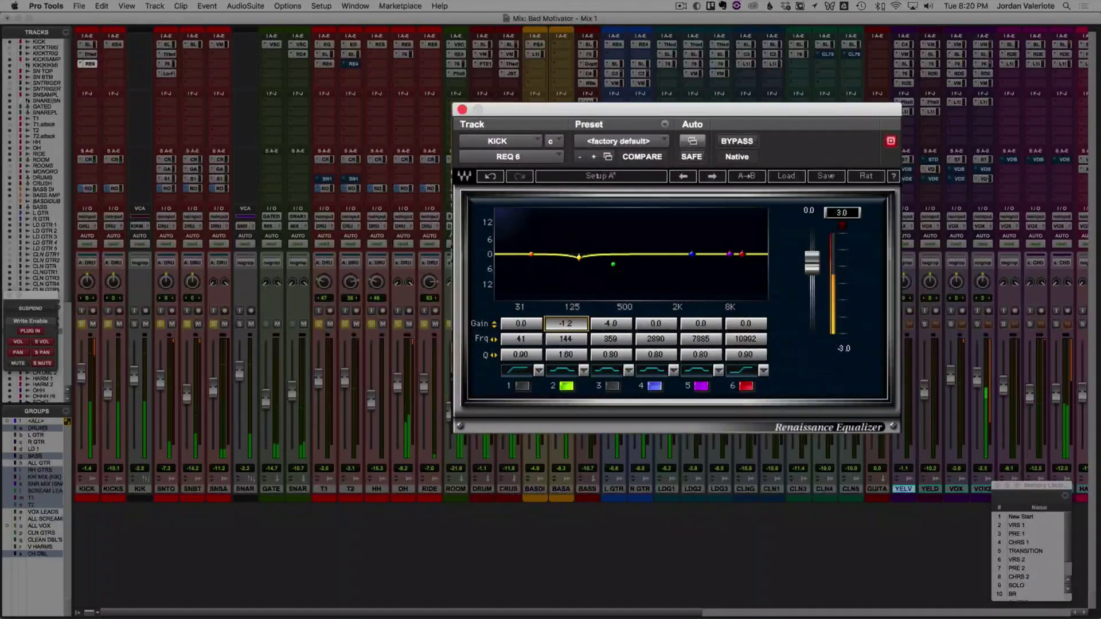
# Step: Fine-tune band 2 of KICK's REQ 6 to -1.5 gain and a Q of 1.59, and adjust band 2's gain in KICK SAMPLE's REQ 4
pyautogui.click(739, 142)
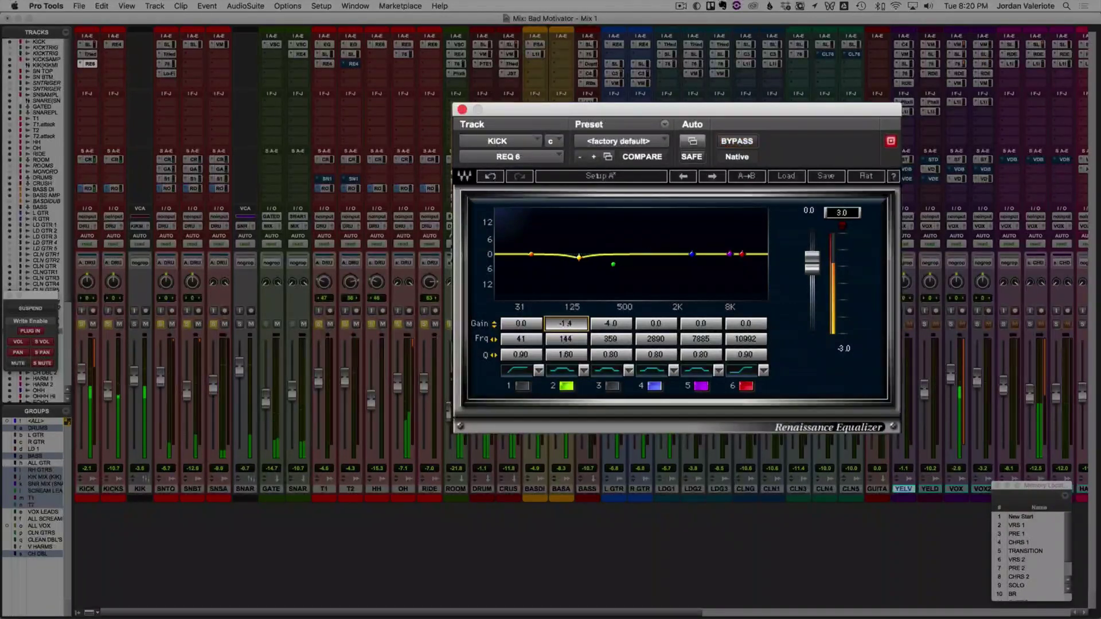
pyautogui.click(568, 355)
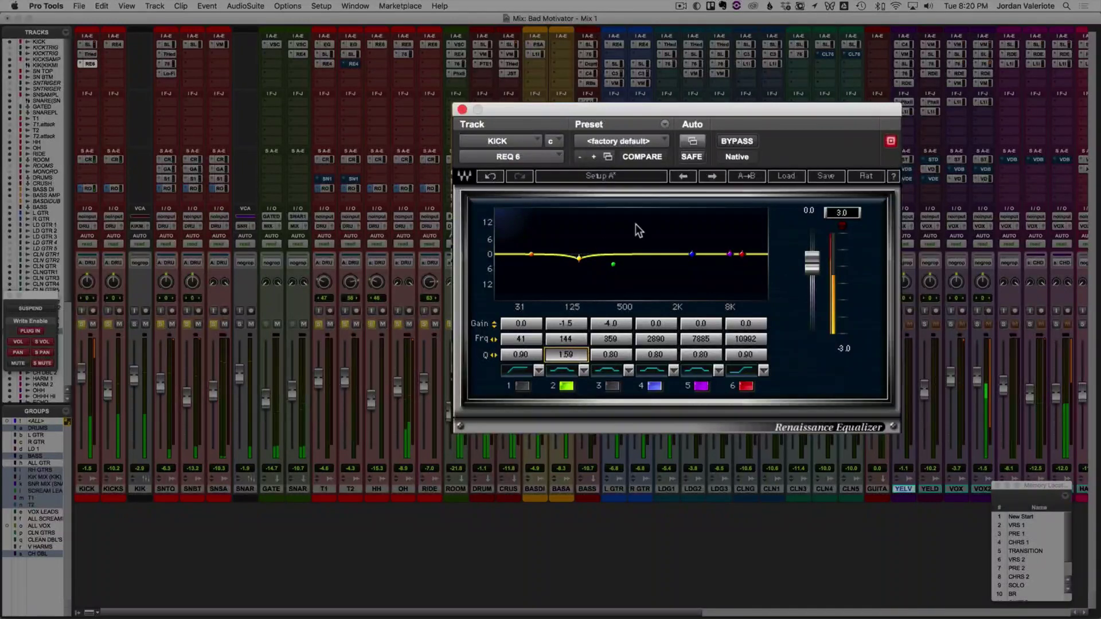
pyautogui.click(733, 140)
pyautogui.click(116, 44)
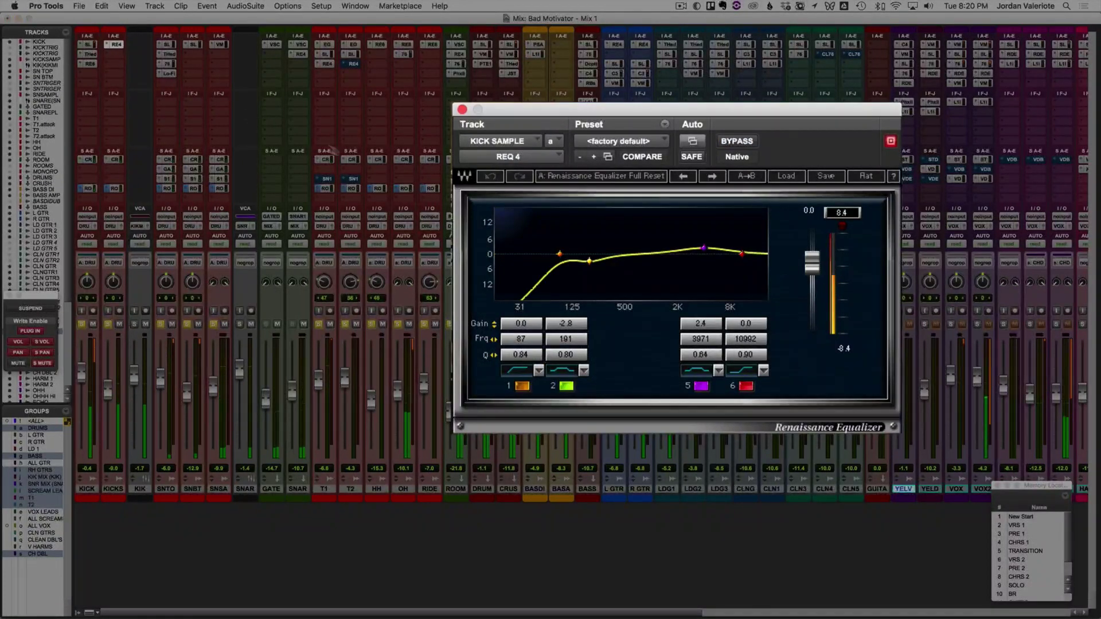
pyautogui.moveTo(583, 328); pyautogui.dragTo(582, 331)
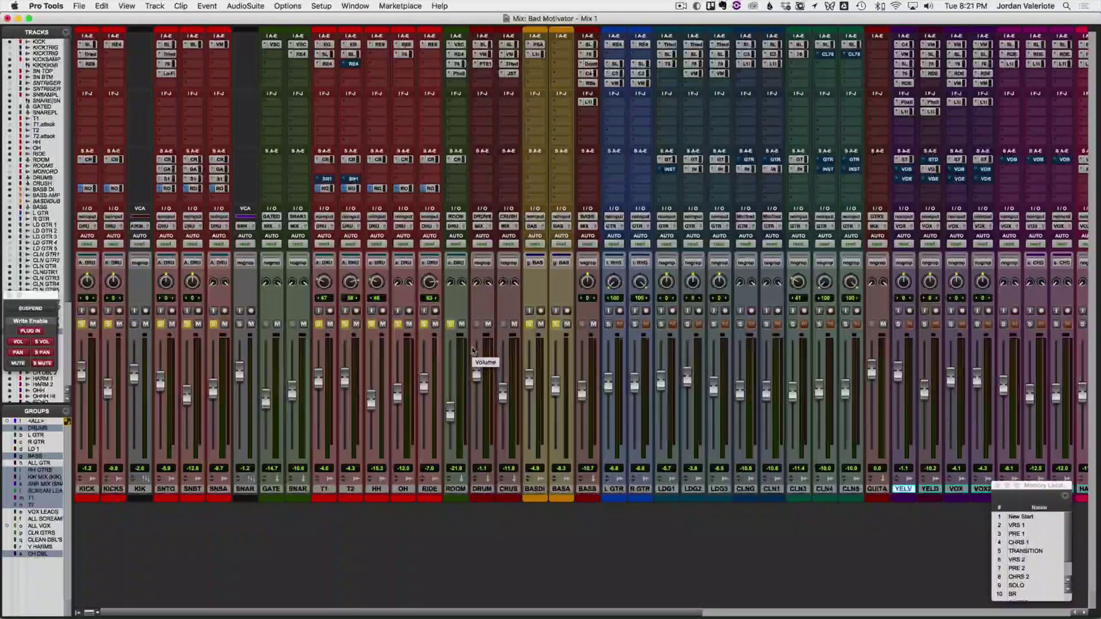
# Step: Adjust the headphone volume for checking the drums during playback
pyautogui.press('XF86AudioRaiseVolume')
pyautogui.press('XF86AudioRaiseVolume')
pyautogui.press('XF86AudioRaiseVolume')
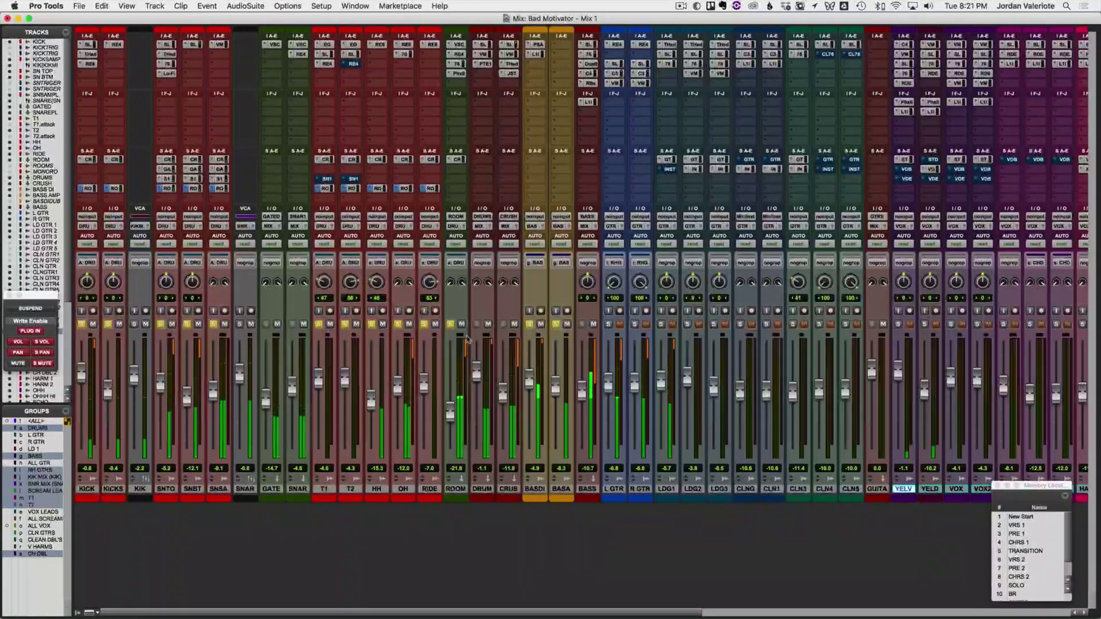
pyautogui.press('XF86AudioLowerVolume')
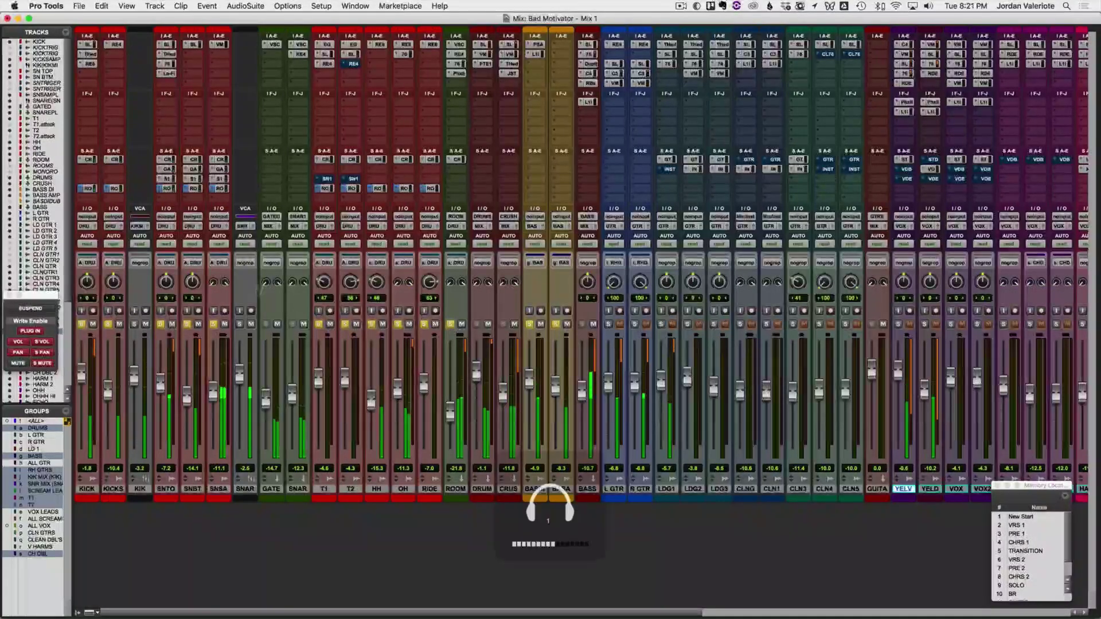
# Step: Cut band 2 of the KICK track's REQ 6 to -2.6, compare it off and on, lower its Q and close the plug-in
pyautogui.click(91, 64)
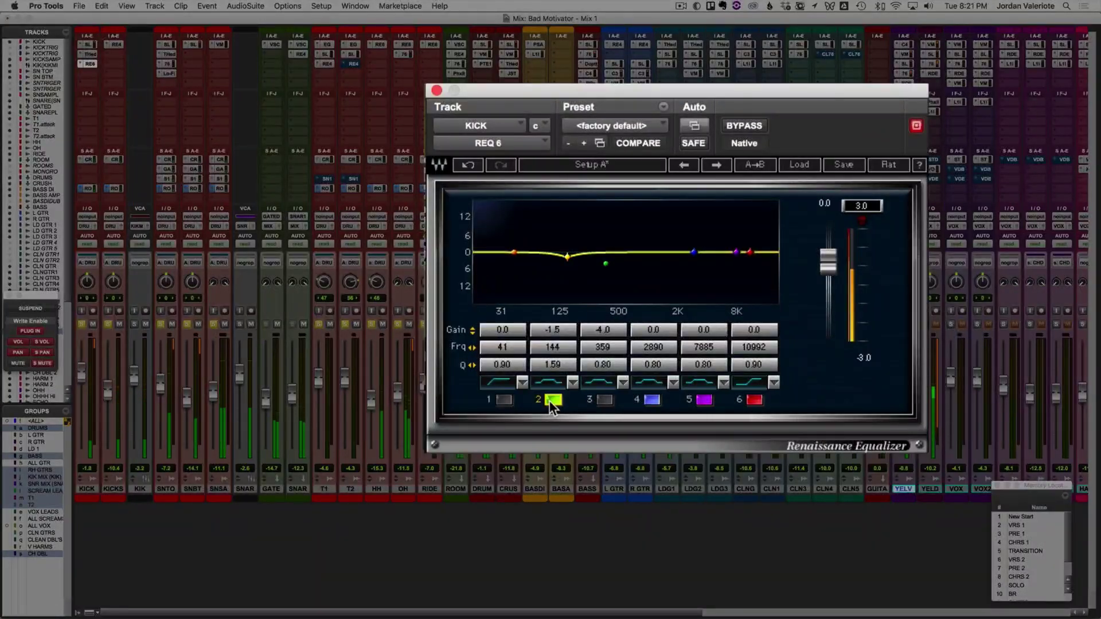
pyautogui.moveTo(553, 330); pyautogui.dragTo(553, 340)
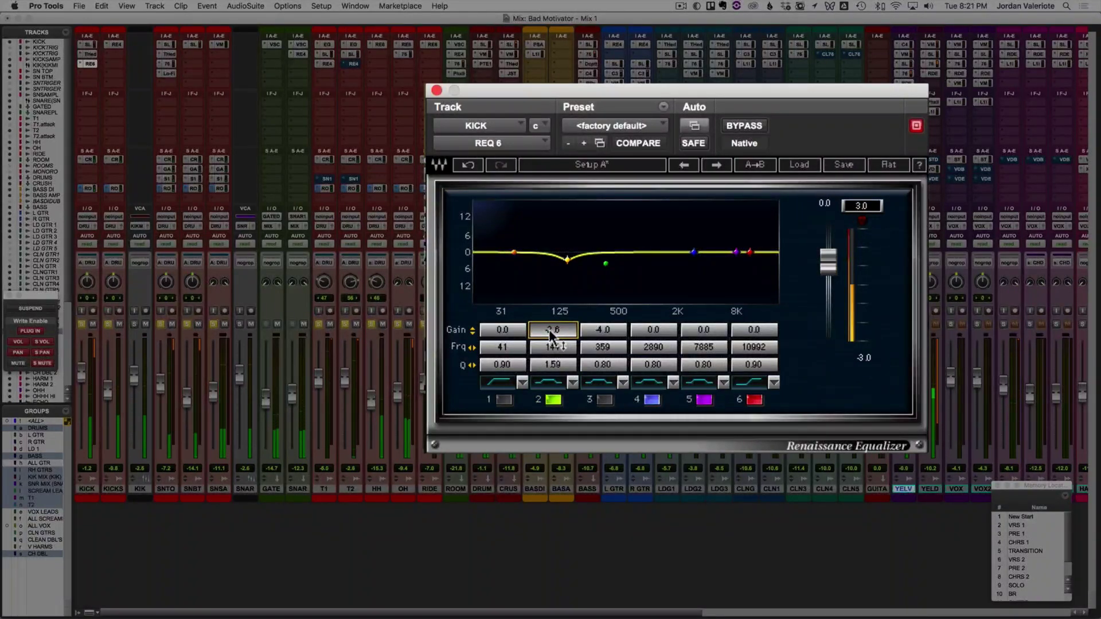
pyautogui.click(553, 400)
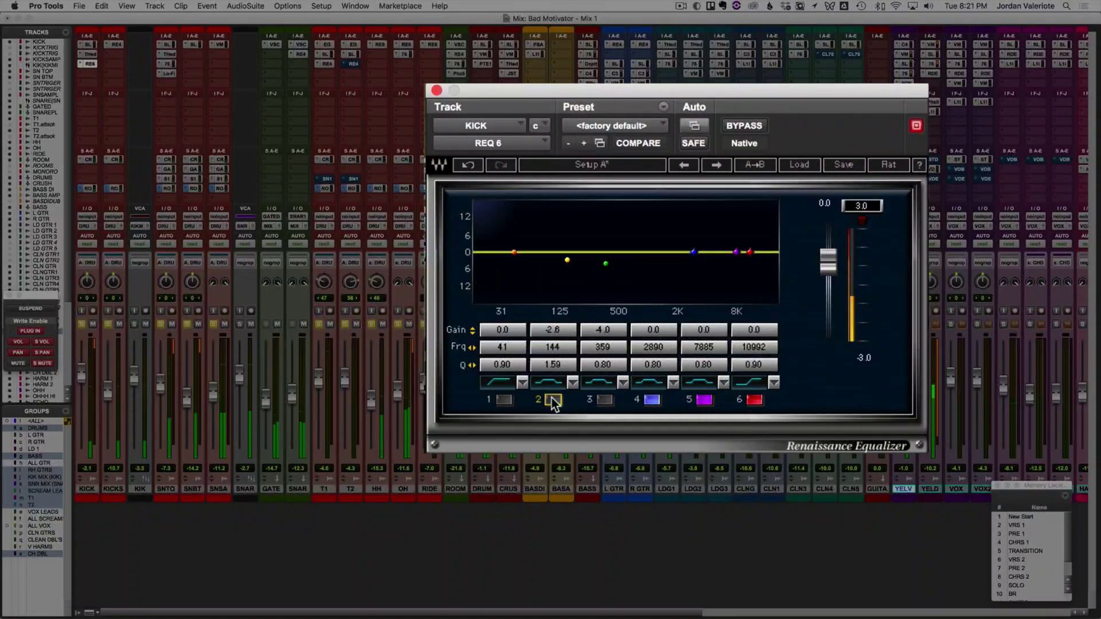
pyautogui.click(553, 400)
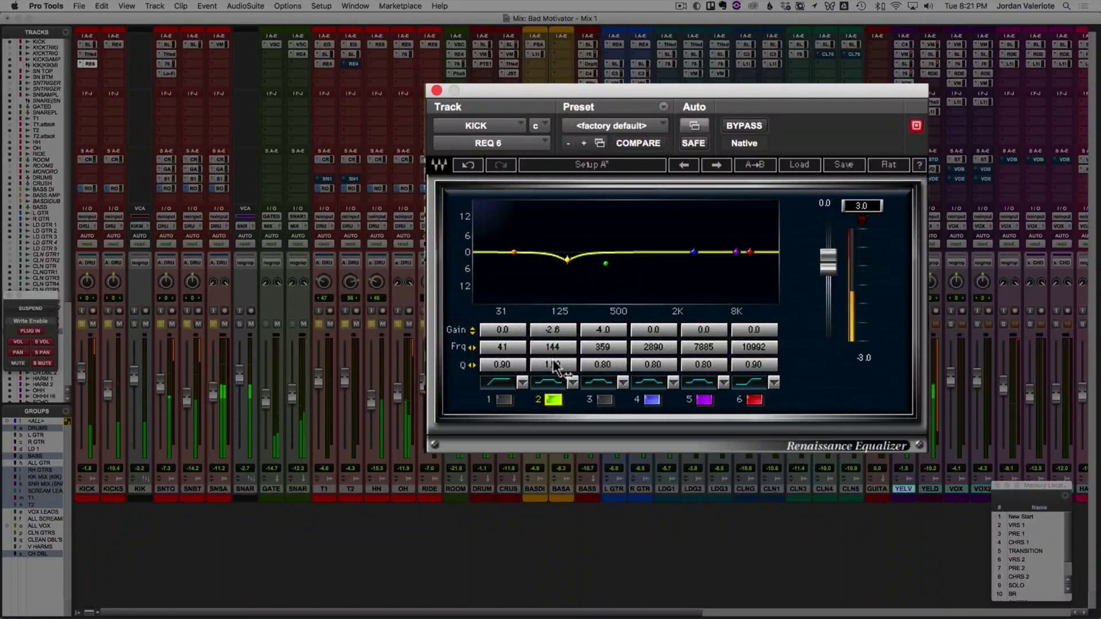
pyautogui.moveTo(552, 365); pyautogui.dragTo(552, 376)
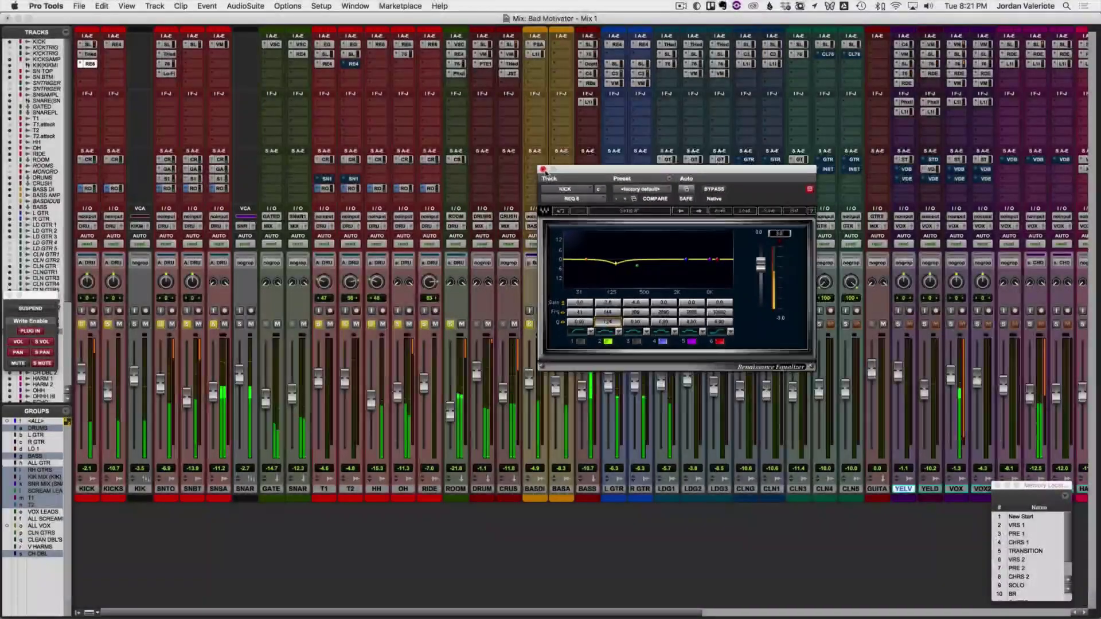
pyautogui.click(544, 170)
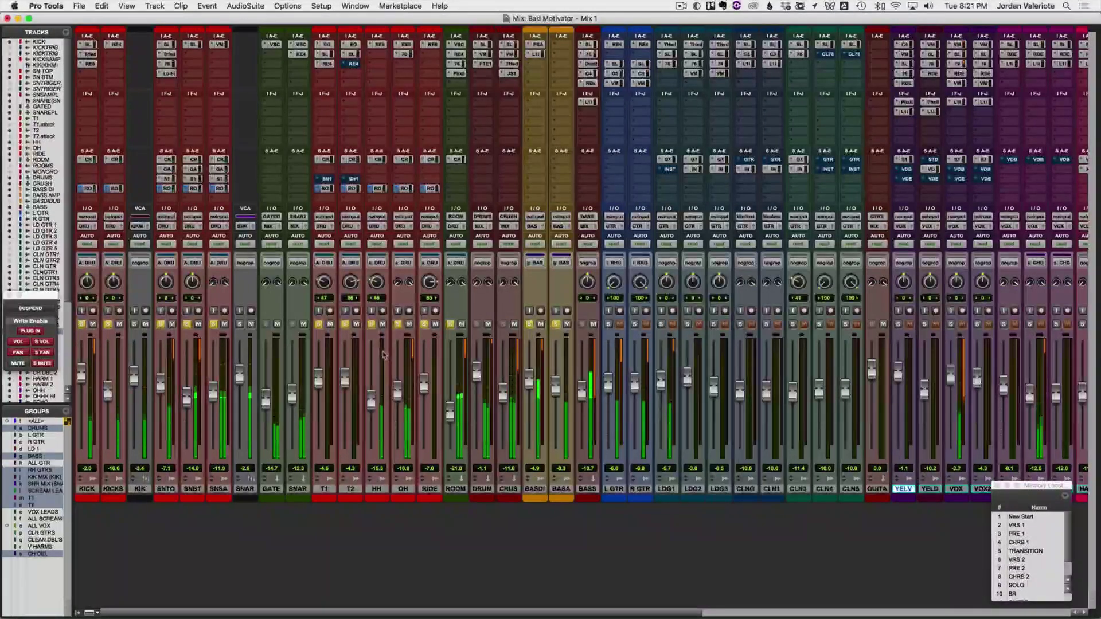
# Step: Check the OH track's REQ 6 equalizer curve and close its window
pyautogui.click(405, 45)
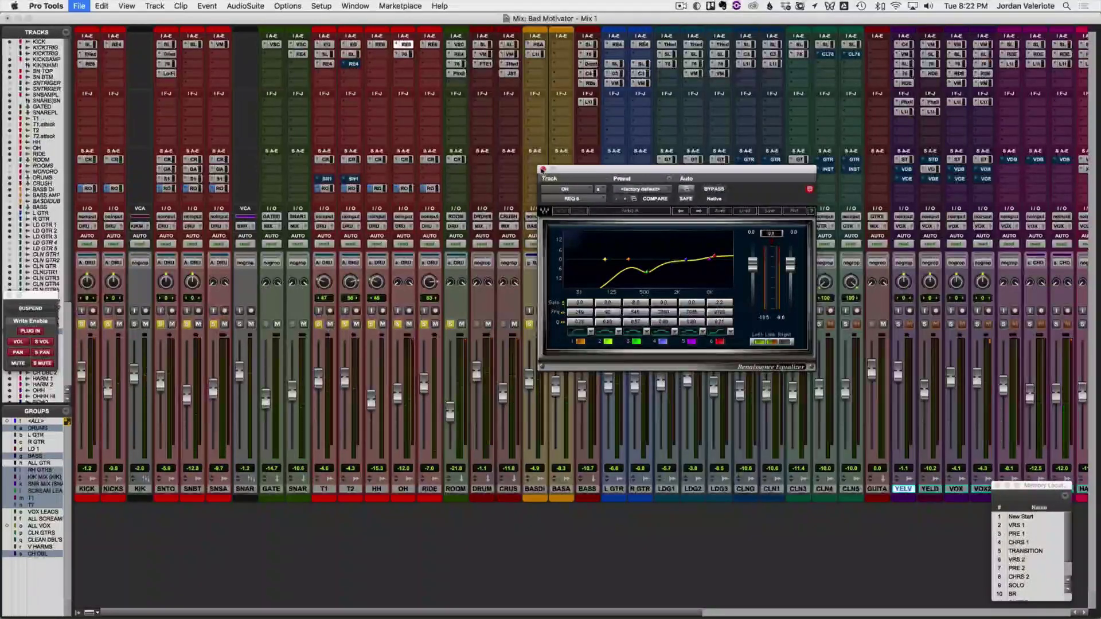
pyautogui.click(542, 170)
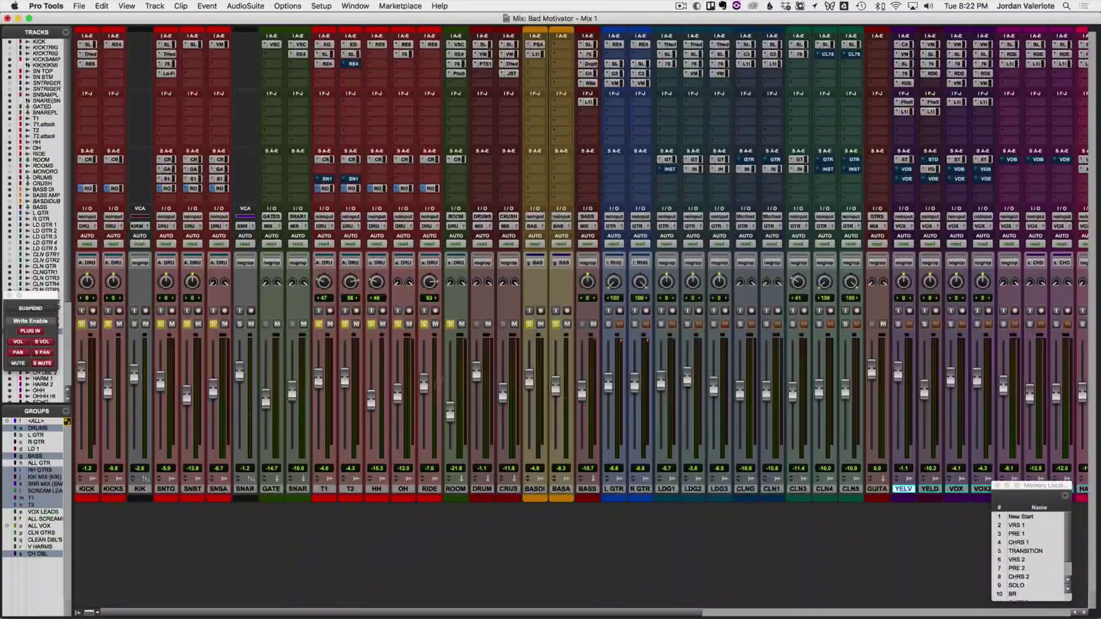
# Step: Select the T1 track in the mixer and bring the tom tracks into view in the Edit window
pyautogui.moveTo(324, 488); pyautogui.dragTo(351, 492)
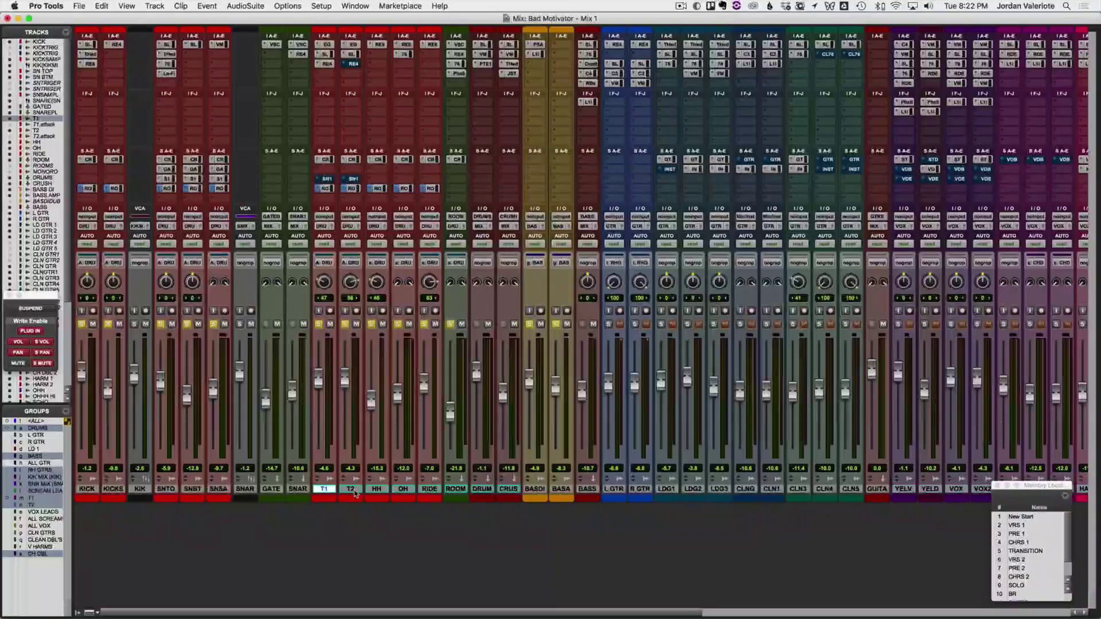
pyautogui.press('super+equal')
pyautogui.scroll(-10, 351, 353)
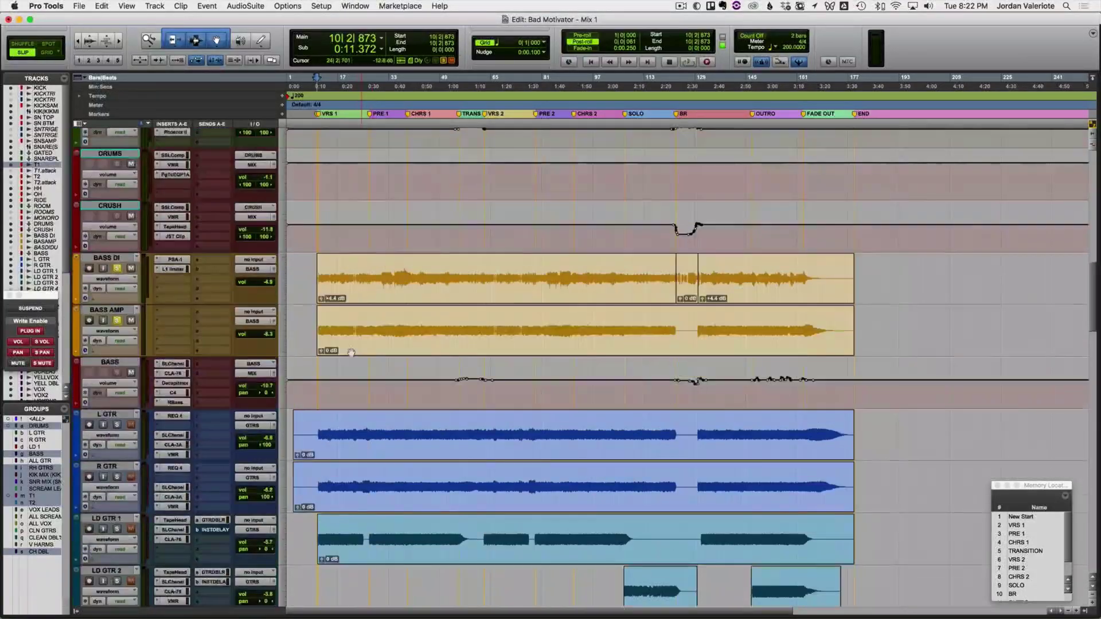
pyautogui.scroll(10, 351, 352)
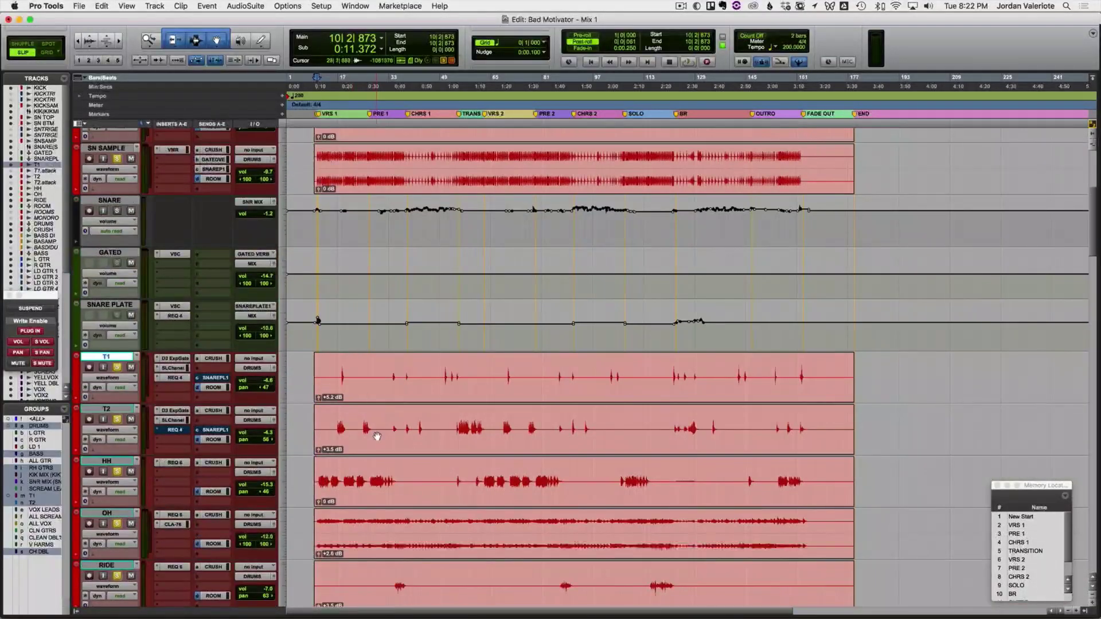
# Step: Zoom in on the tom hits at the start of CHRS 1 and play a selection spanning them on T1 and T2
pyautogui.click(405, 420)
pyautogui.press('t')
pyautogui.press('t')
pyautogui.press('t')
pyautogui.press('t')
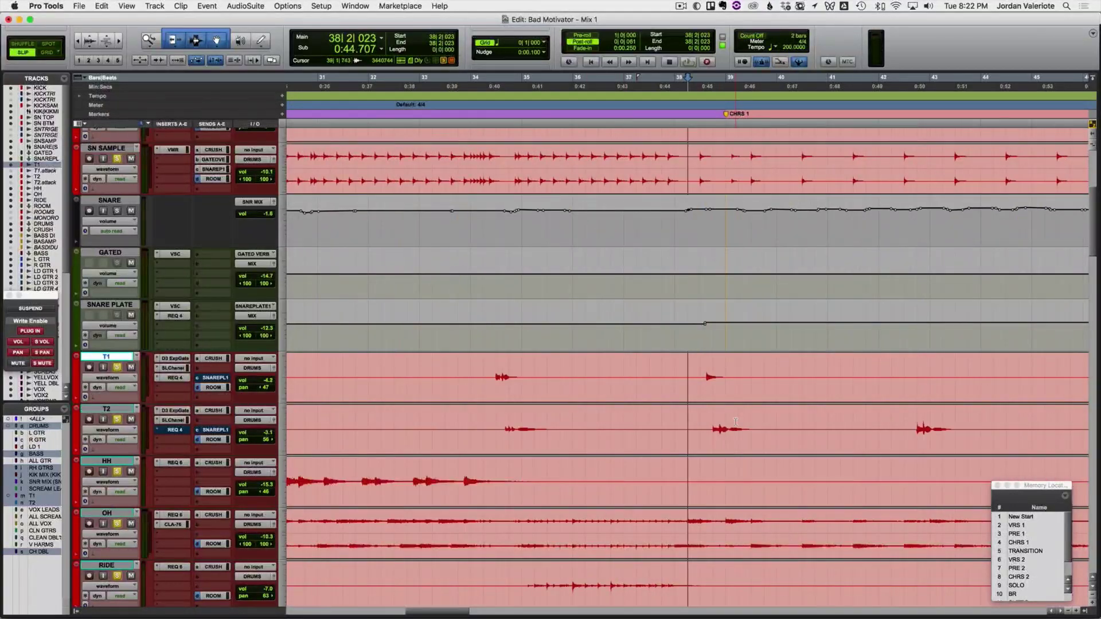
pyautogui.press('space')
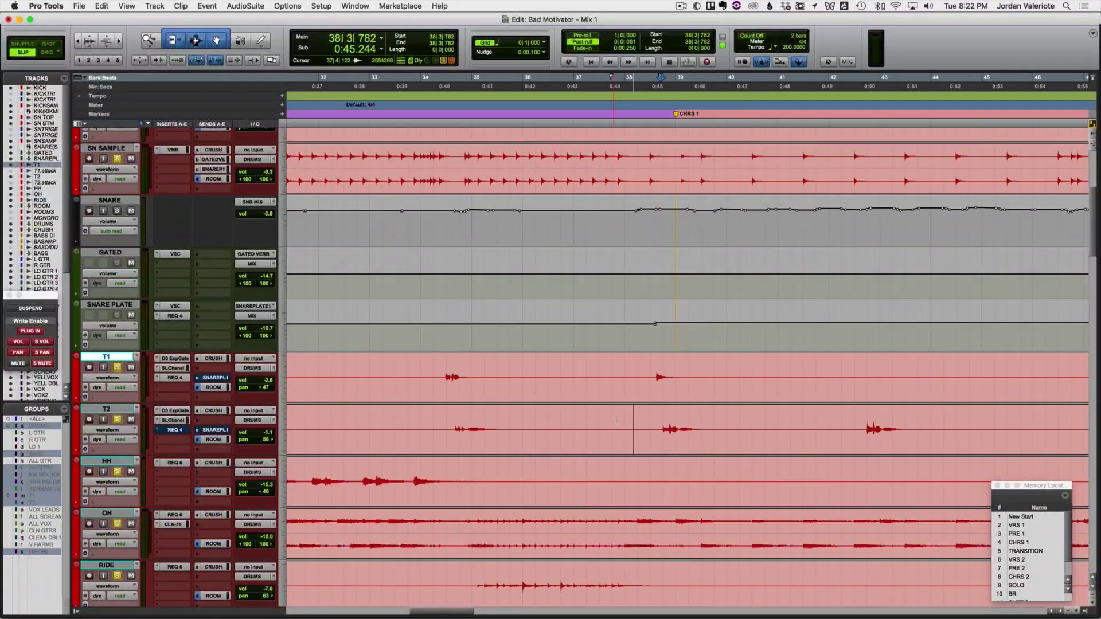
pyautogui.moveTo(641, 427); pyautogui.dragTo(717, 376)
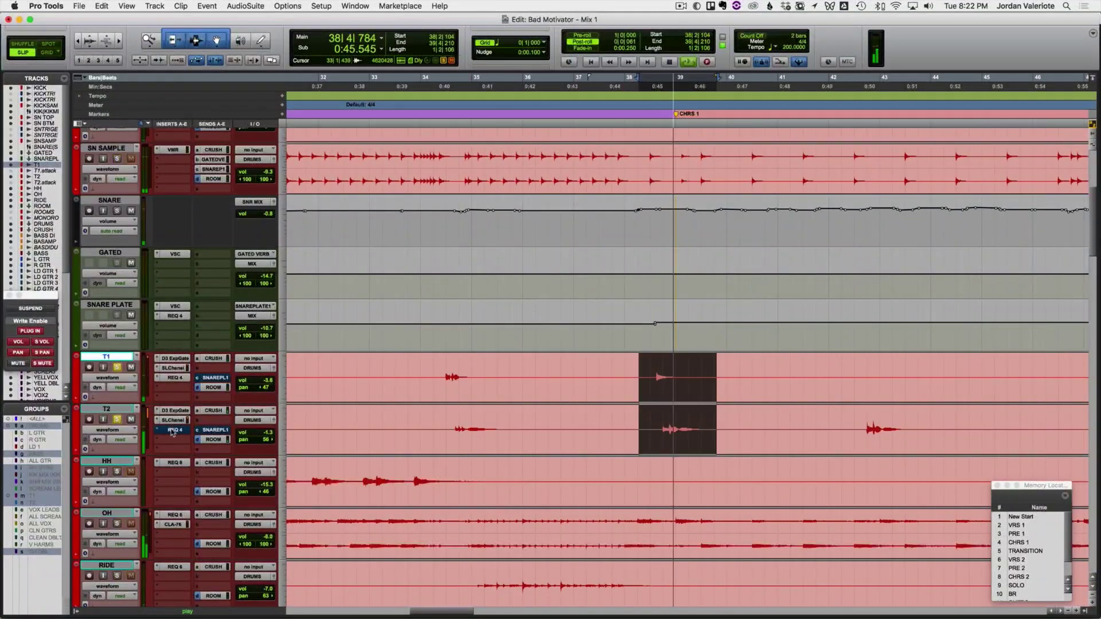
# Step: Trim the LF gain in the T2 track's SSLChannel and do the same in the T1 track's SSLChannel during playback
pyautogui.click(173, 420)
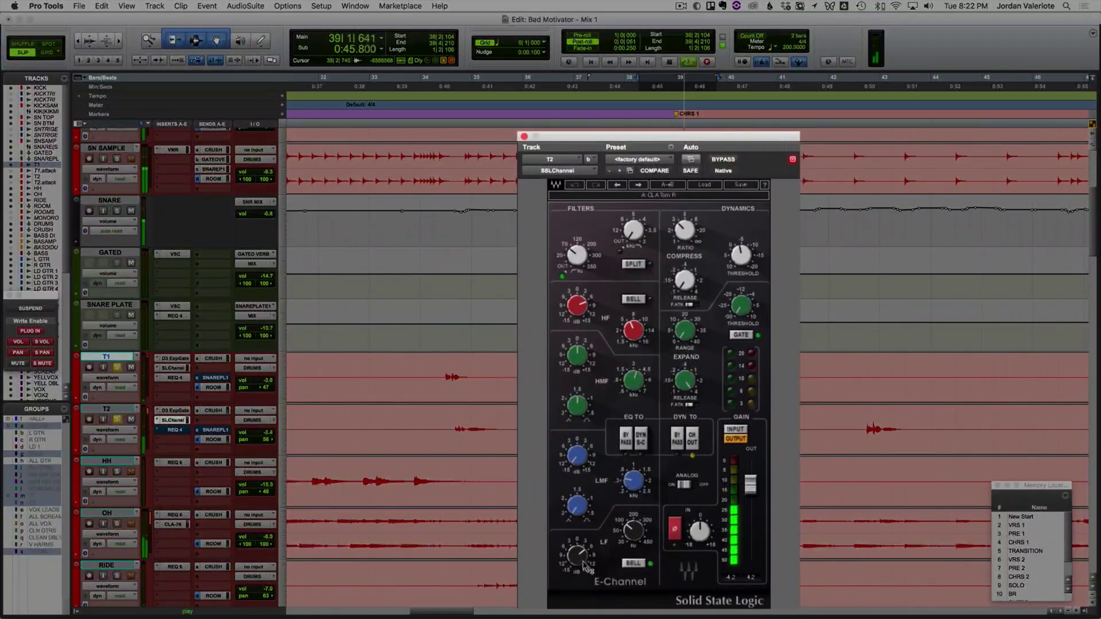
pyautogui.moveTo(589, 529)
pyautogui.moveTo(577, 555); pyautogui.dragTo(576, 561)
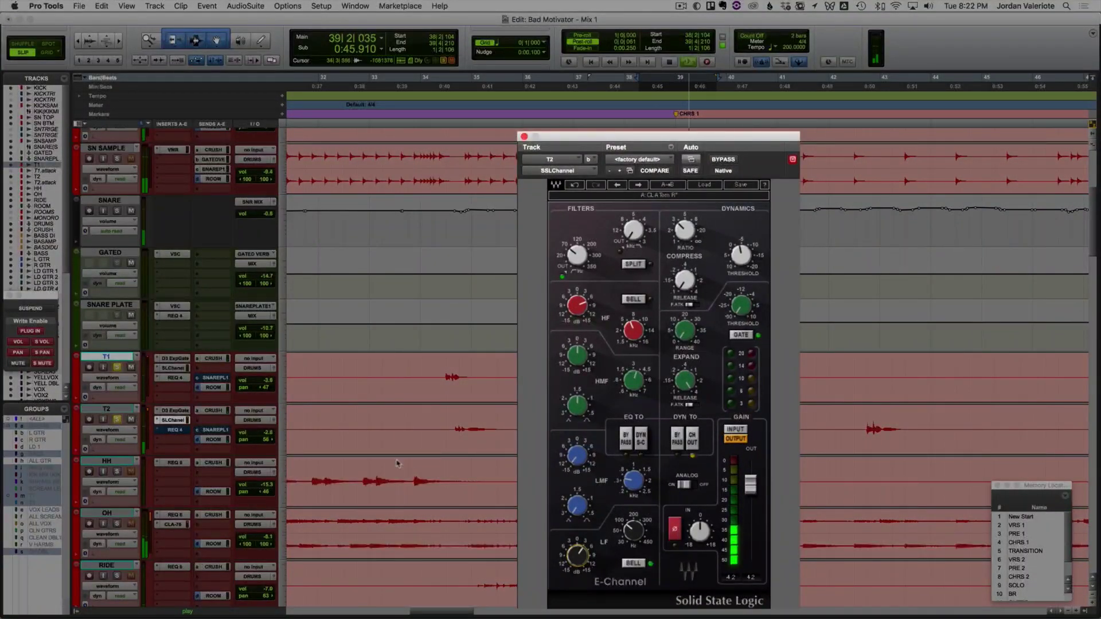
pyautogui.click(181, 369)
pyautogui.moveTo(585, 560)
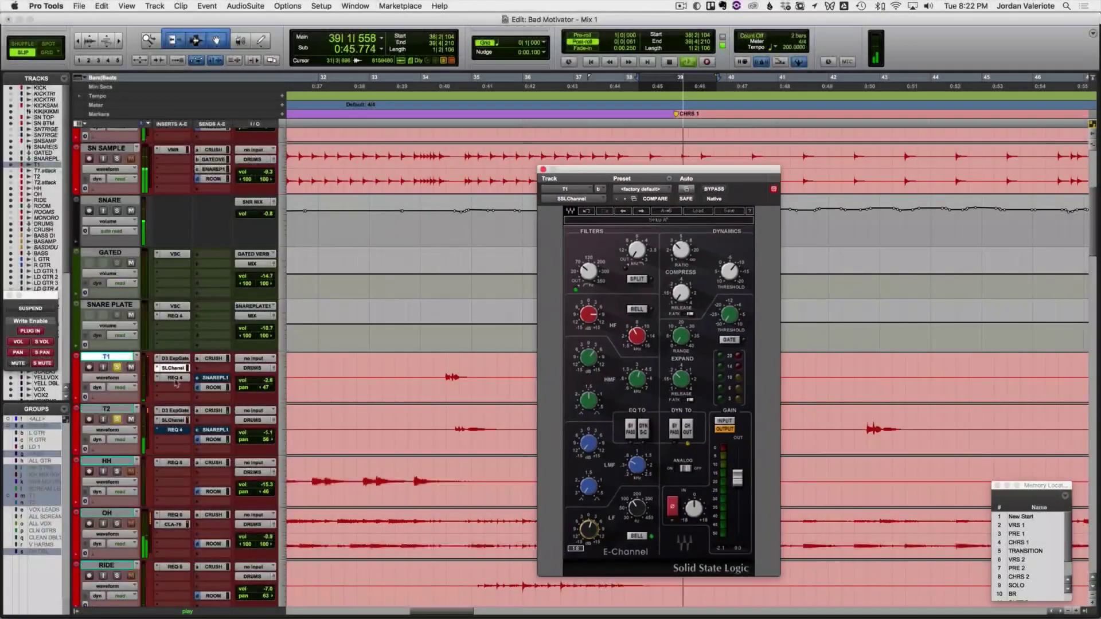
# Step: Cut band 1 of the T1 track's REQ 4 by 3.5 dB at 251 Hz during playback
pyautogui.click(174, 378)
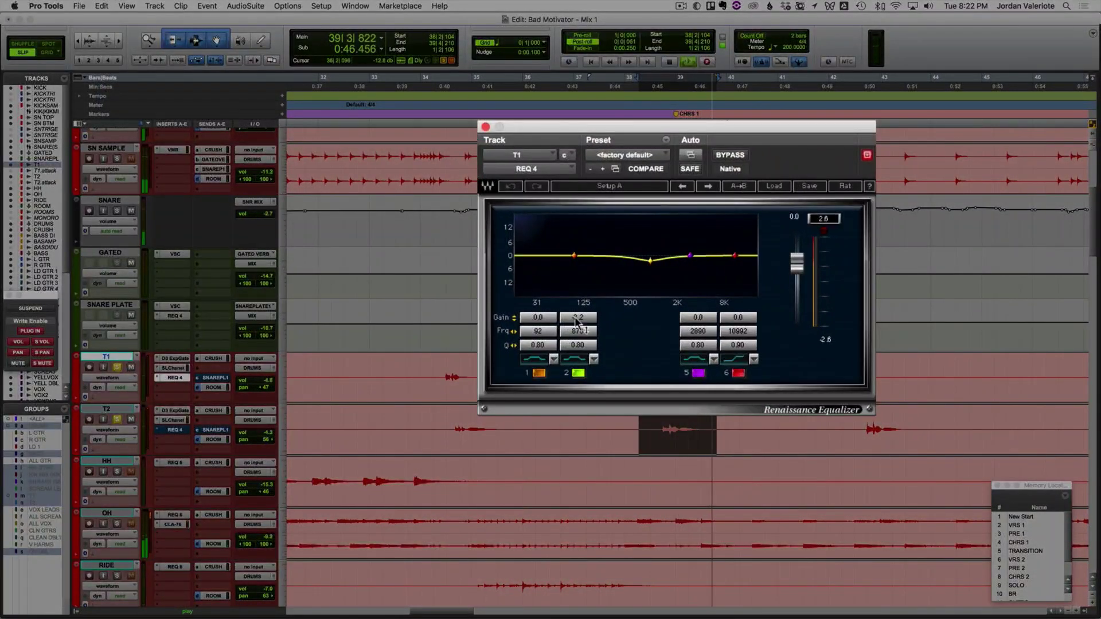
pyautogui.moveTo(607, 304); pyautogui.dragTo(604, 304)
pyautogui.click(538, 319)
pyautogui.moveTo(539, 332); pyautogui.dragTo(538, 328)
pyautogui.moveTo(538, 332)
pyautogui.mouseDown()
pyautogui.moveTo(565, 331)
pyautogui.moveTo(538, 345)
pyautogui.mouseUp()
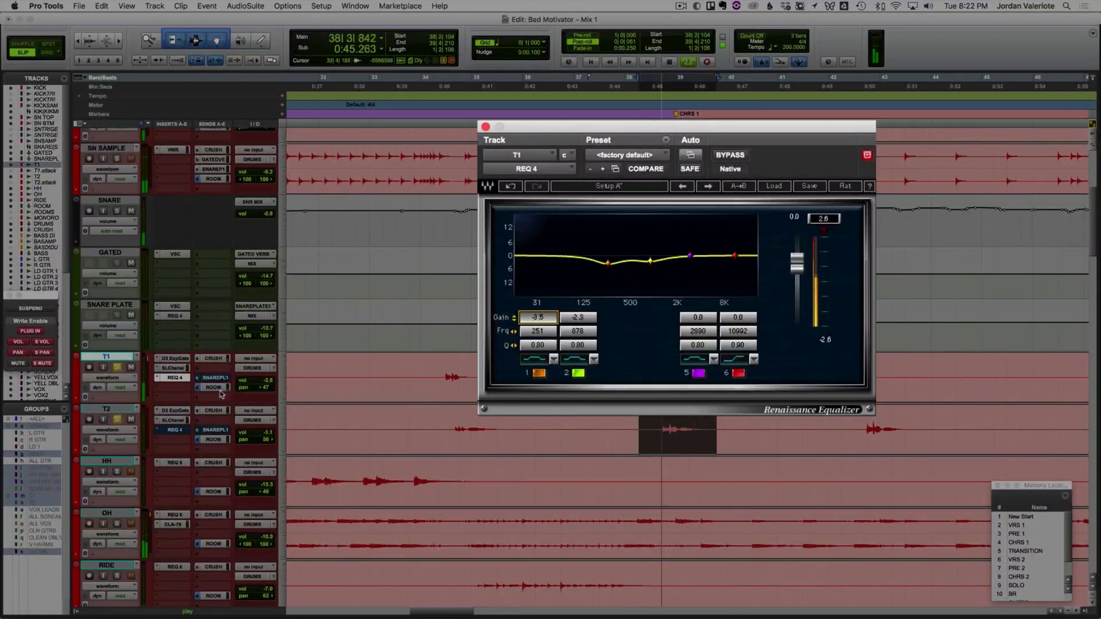
# Step: In the T2 track's REQ 4, enable only band 1 and shape it to -4.7 dB near 189 Hz with a Q of 0.51
pyautogui.click(174, 431)
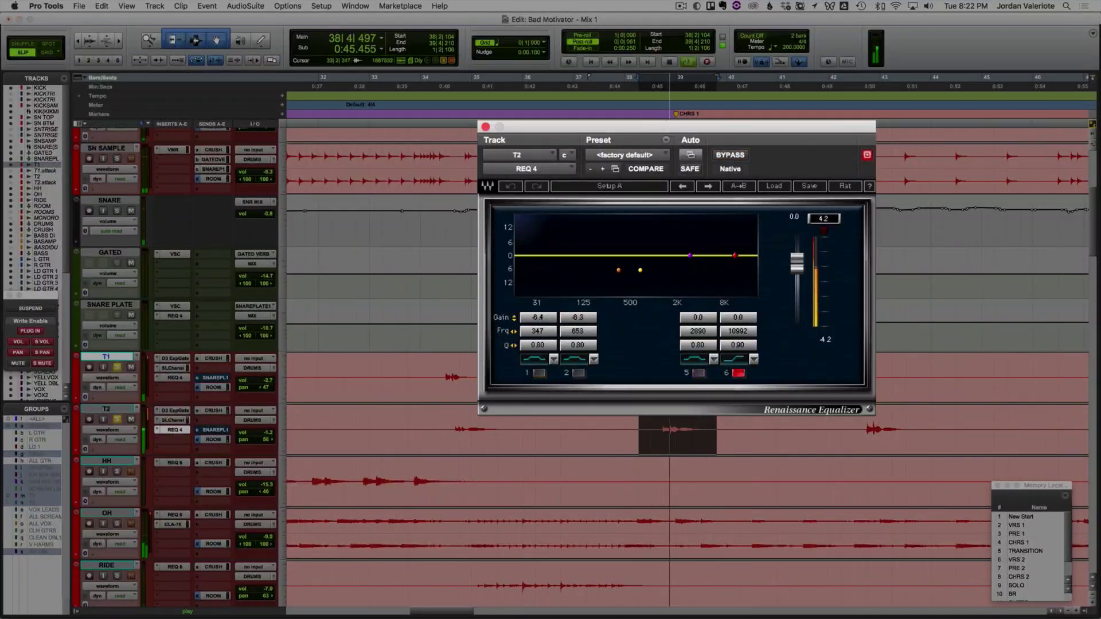
pyautogui.click(578, 373)
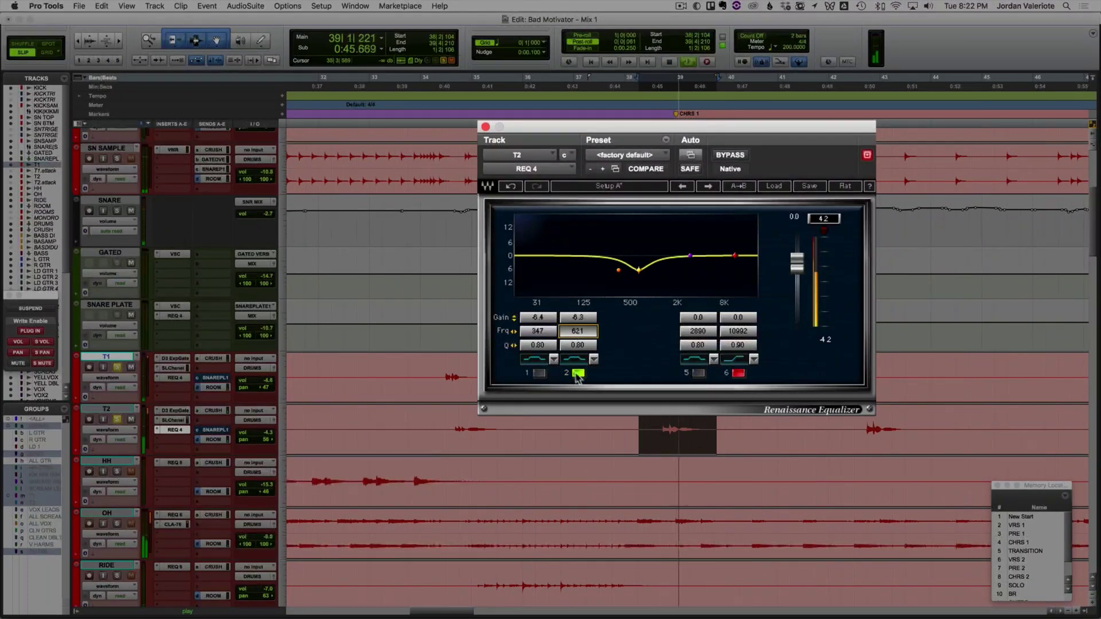
pyautogui.click(579, 373)
pyautogui.moveTo(533, 325); pyautogui.dragTo(532, 328)
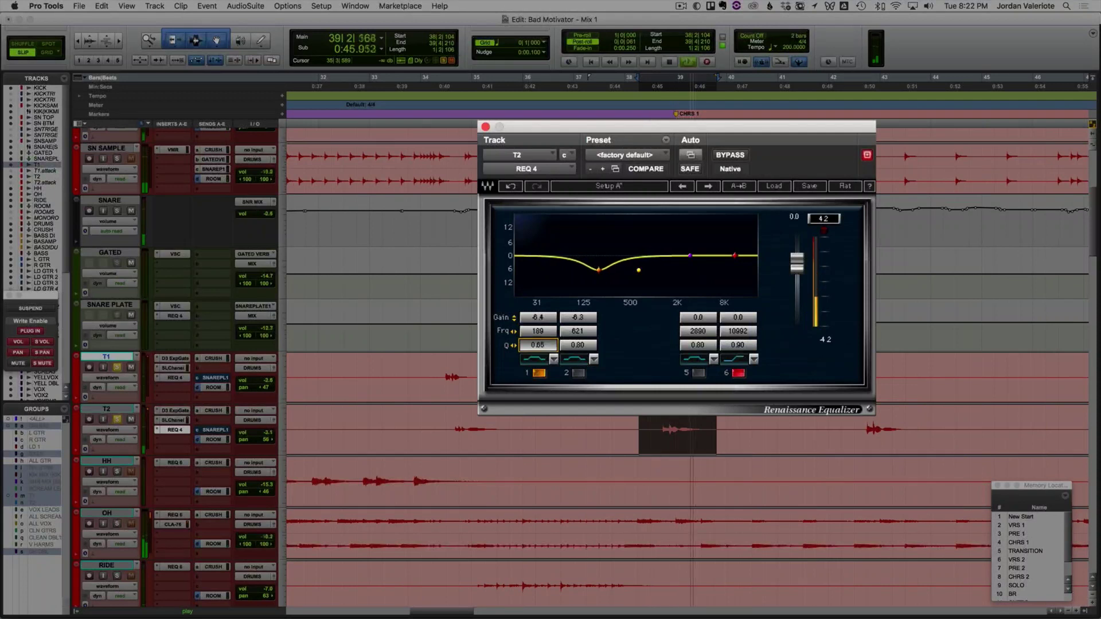
pyautogui.moveTo(536, 319); pyautogui.dragTo(536, 307)
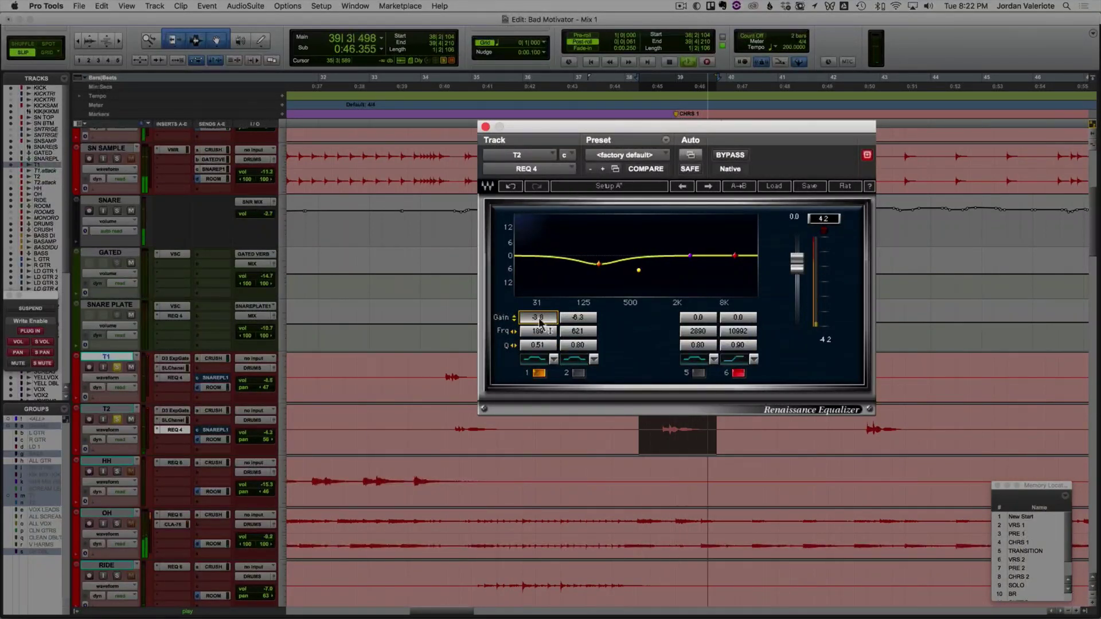
pyautogui.click(724, 160)
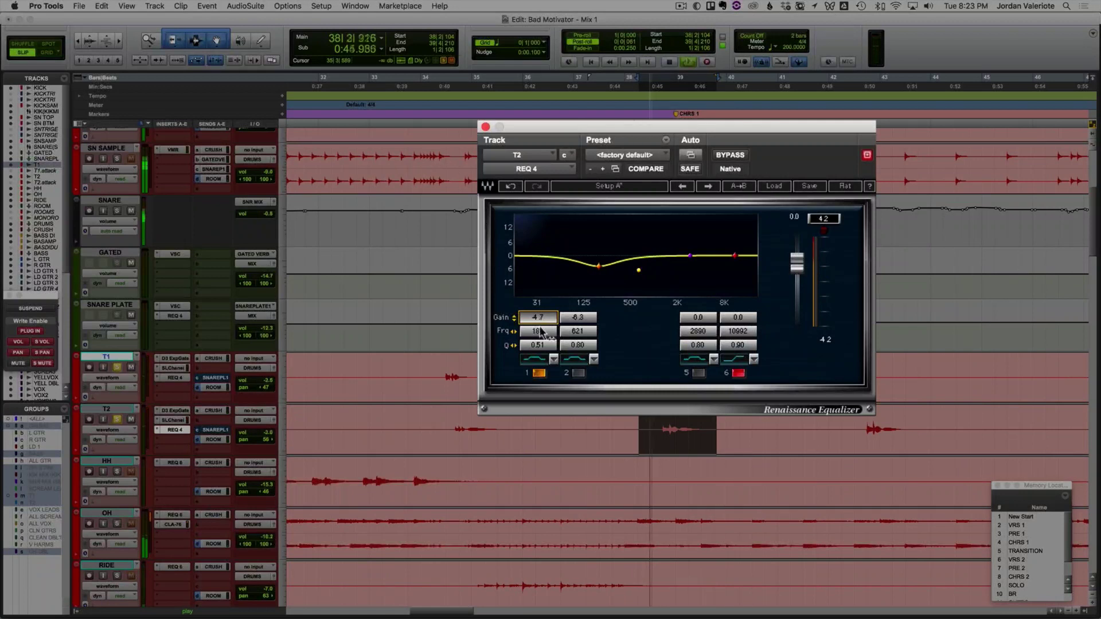
pyautogui.moveTo(541, 331); pyautogui.dragTo(539, 331)
# Step: Retune band 1 of the T1 track's REQ 4 to 205 Hz, add T2 to the track selection and stop playback
pyautogui.click(175, 379)
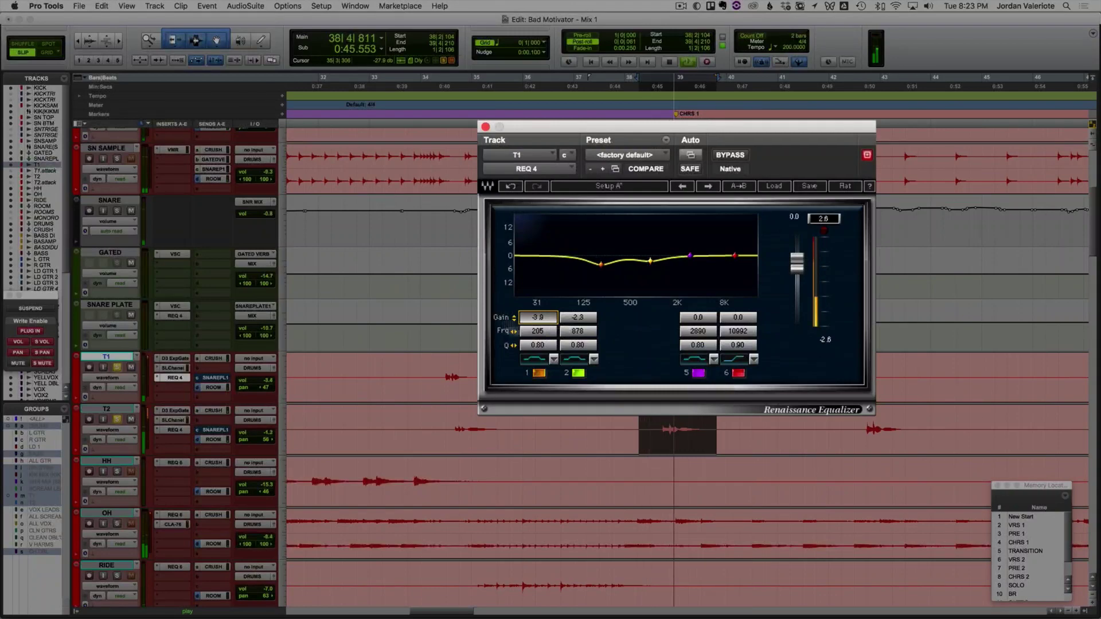
pyautogui.keyDown('shift'); pyautogui.click(107, 412); pyautogui.keyUp('shift')
pyautogui.press('space')
# Step: Play the T2 hit at the start of CHRS 1 and set its Dyn3 Expander/Gate release to 698.4 ms
pyautogui.click(175, 411)
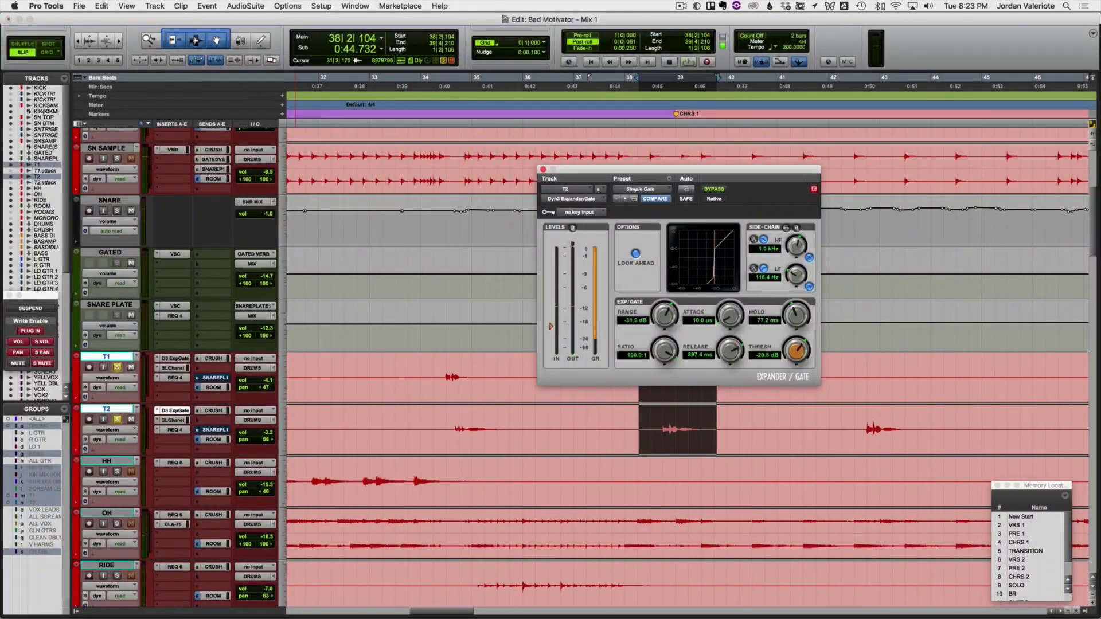
pyautogui.click(656, 418)
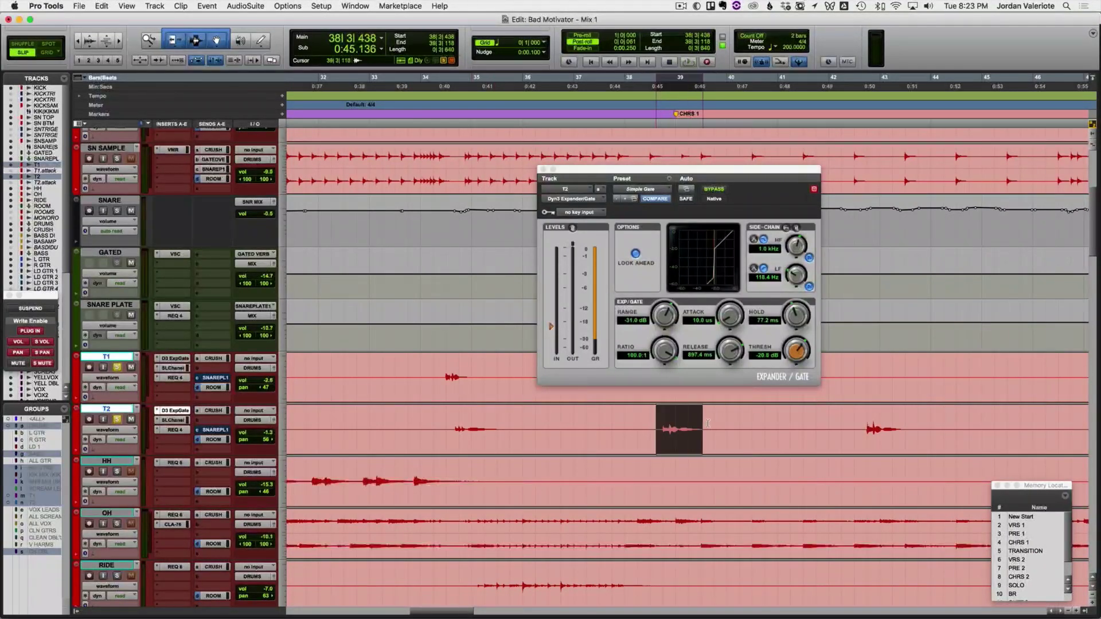
pyautogui.press('space')
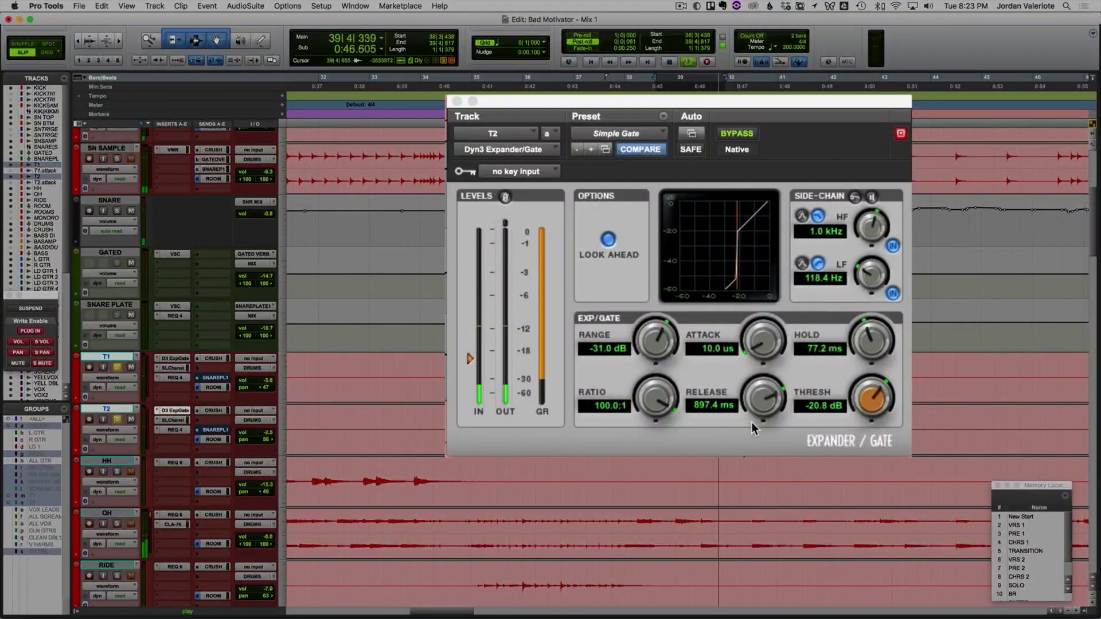
pyautogui.moveTo(763, 399); pyautogui.dragTo(763, 421)
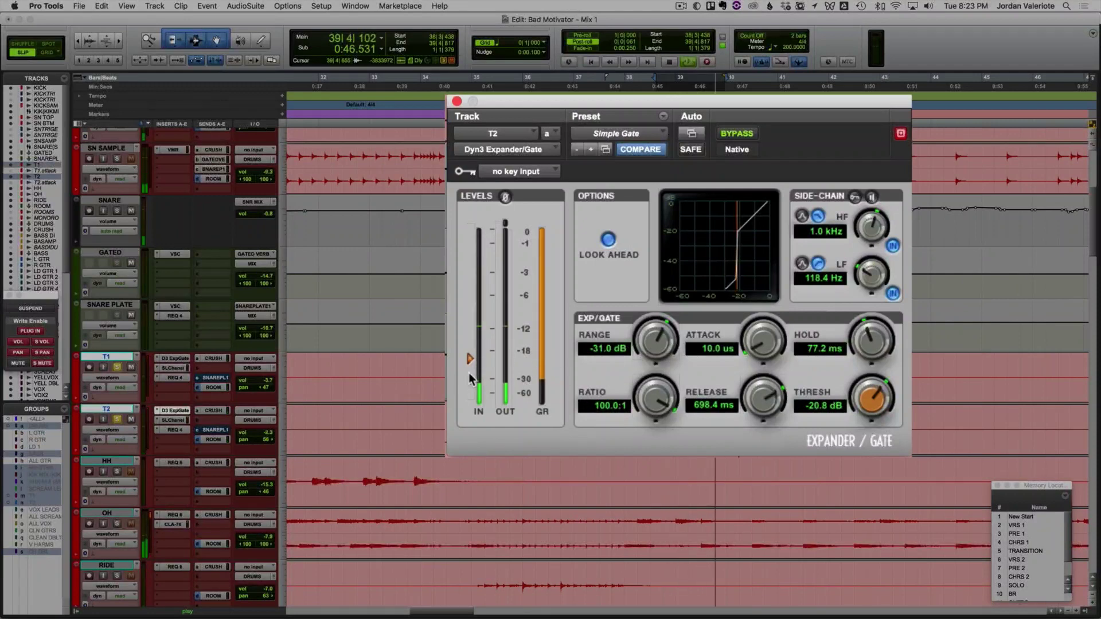
# Step: Play the T2 hit from bar 34 and set the Expander/Gate range to -37.0 dB
pyautogui.click(446, 421)
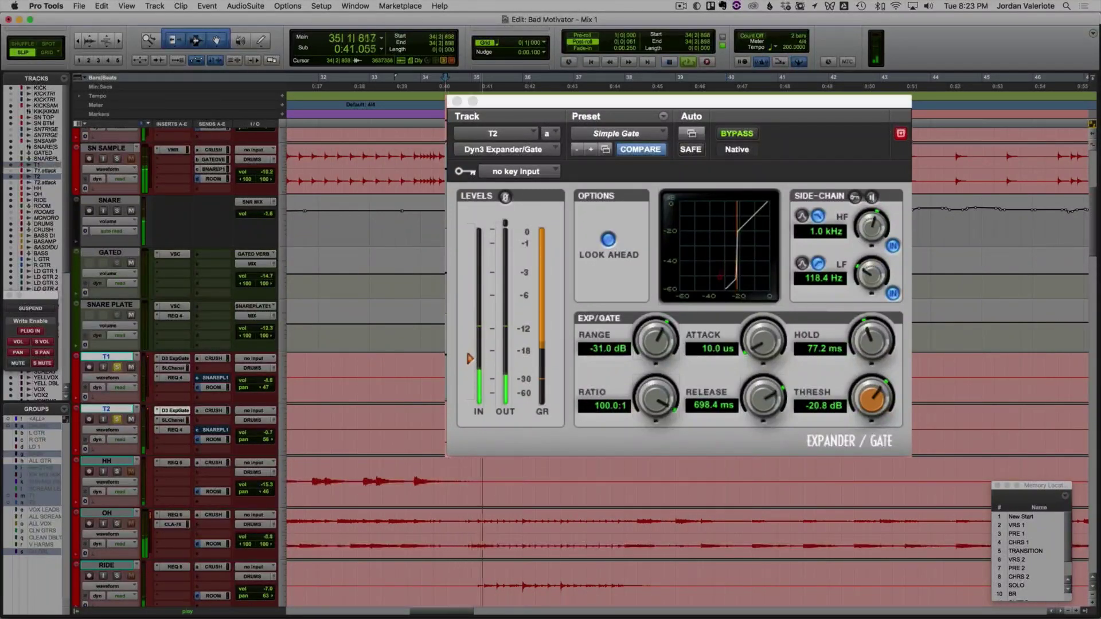
pyautogui.press('space')
pyautogui.click(664, 352)
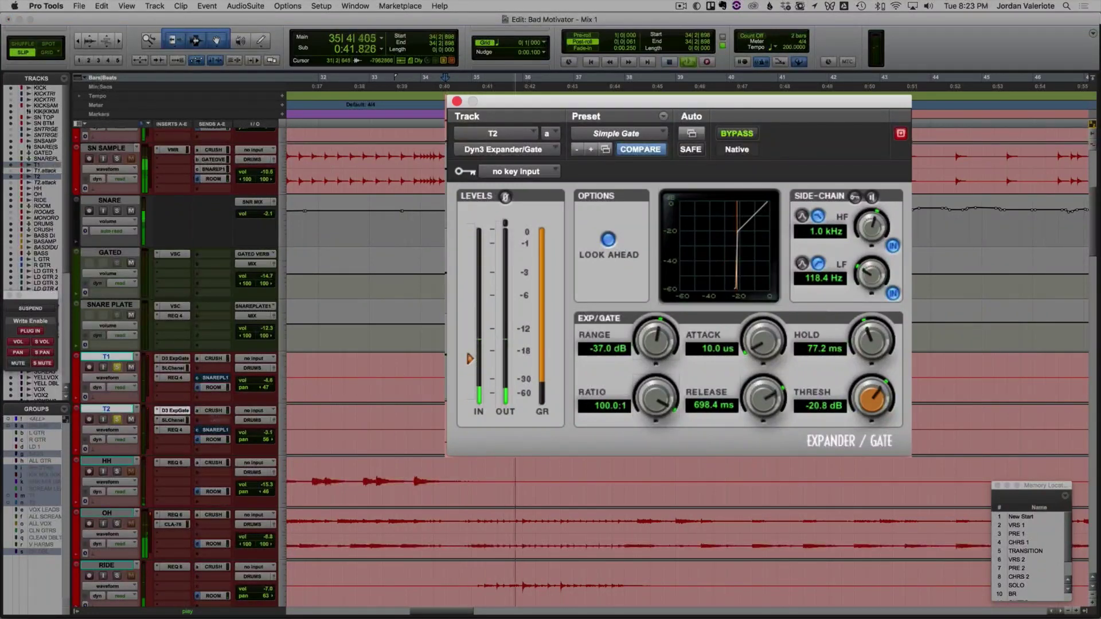
# Step: Solo the drum tracks, audition the gated toms into CHRS 1 and close the T2 gate window
pyautogui.click(118, 368)
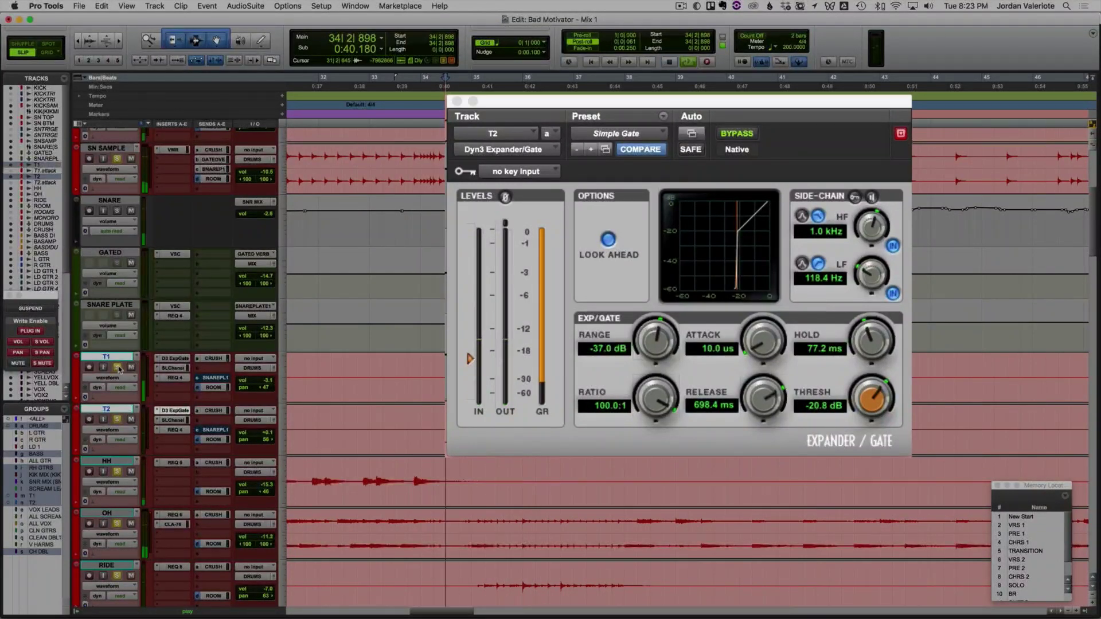
pyautogui.press('space')
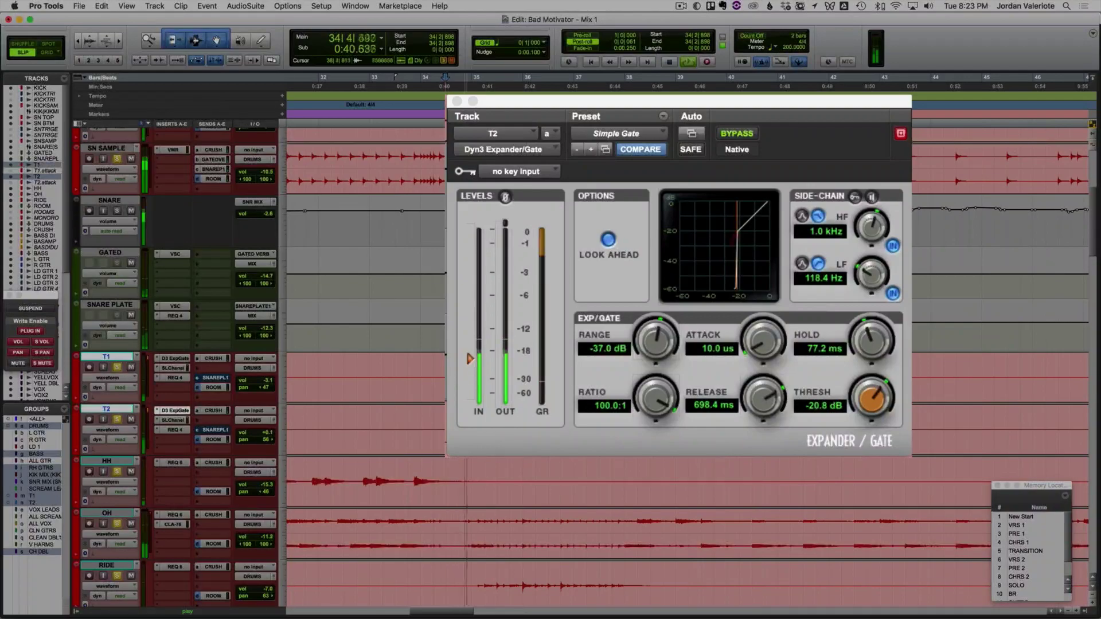
pyautogui.click(649, 82)
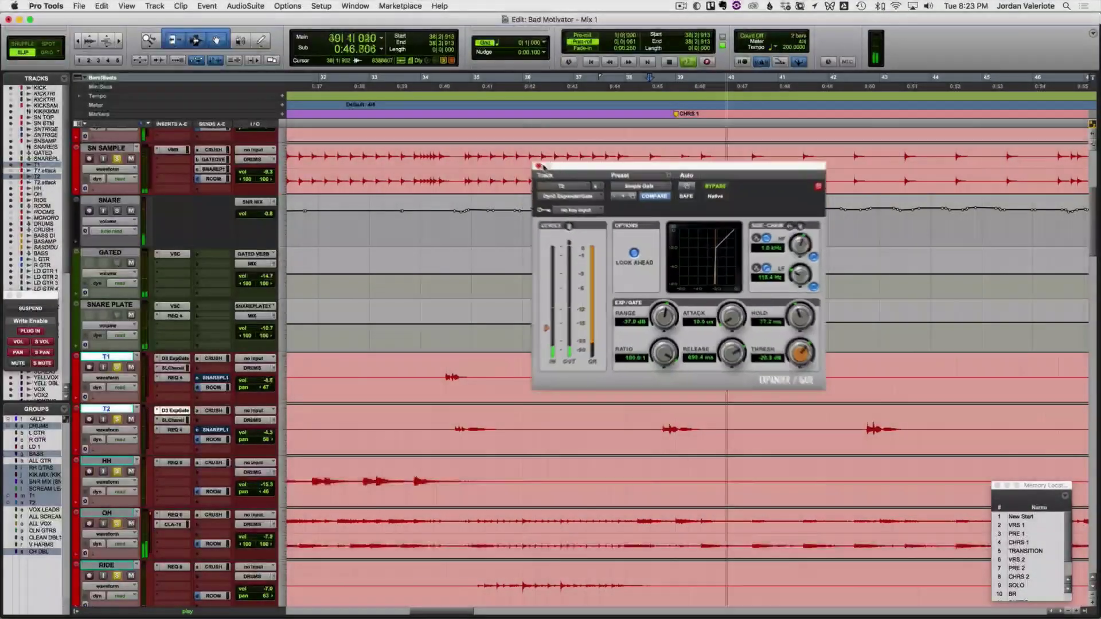
pyautogui.click(541, 166)
# Step: Examine the KICK track's SSLChannel settings while the drums play, stop playback and close the plug-in window
pyautogui.press('r')
pyautogui.press('r')
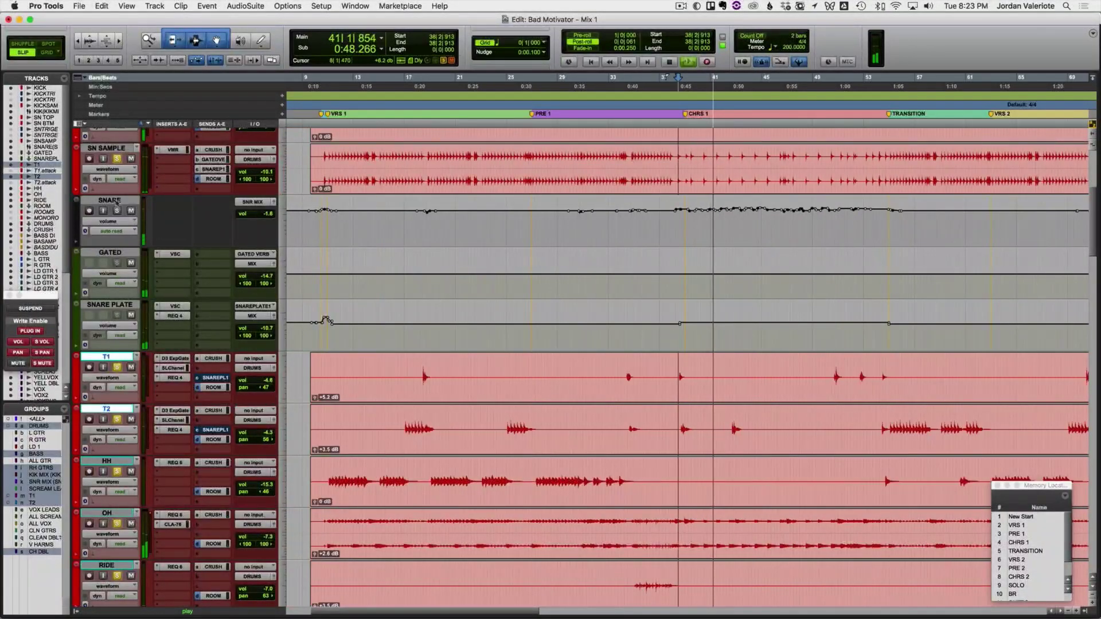
pyautogui.scroll(5, 117, 202)
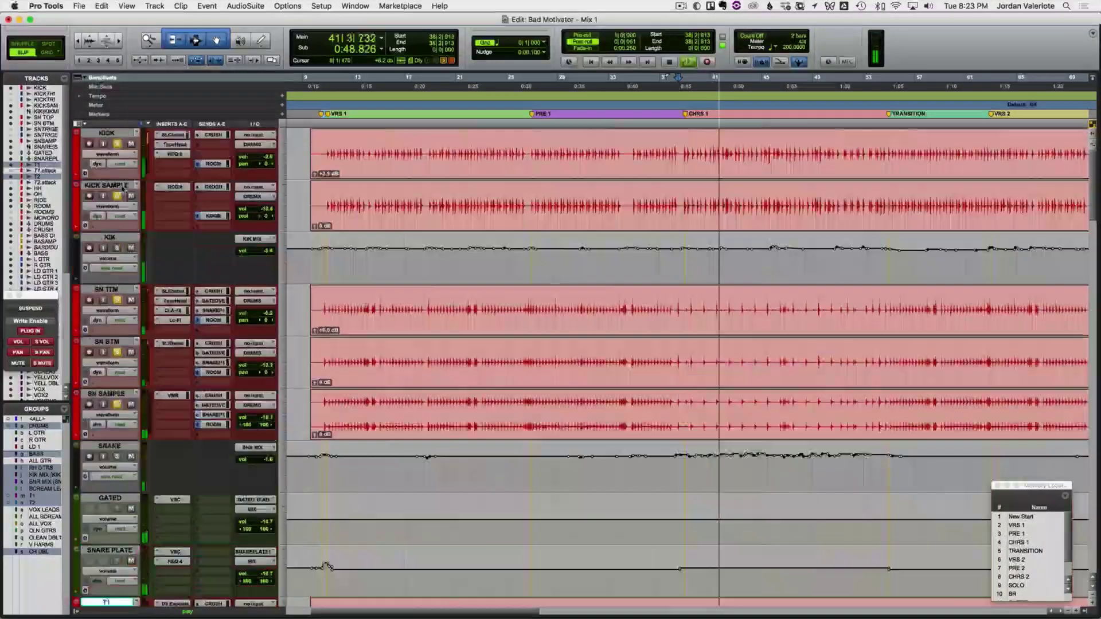
pyautogui.click(188, 135)
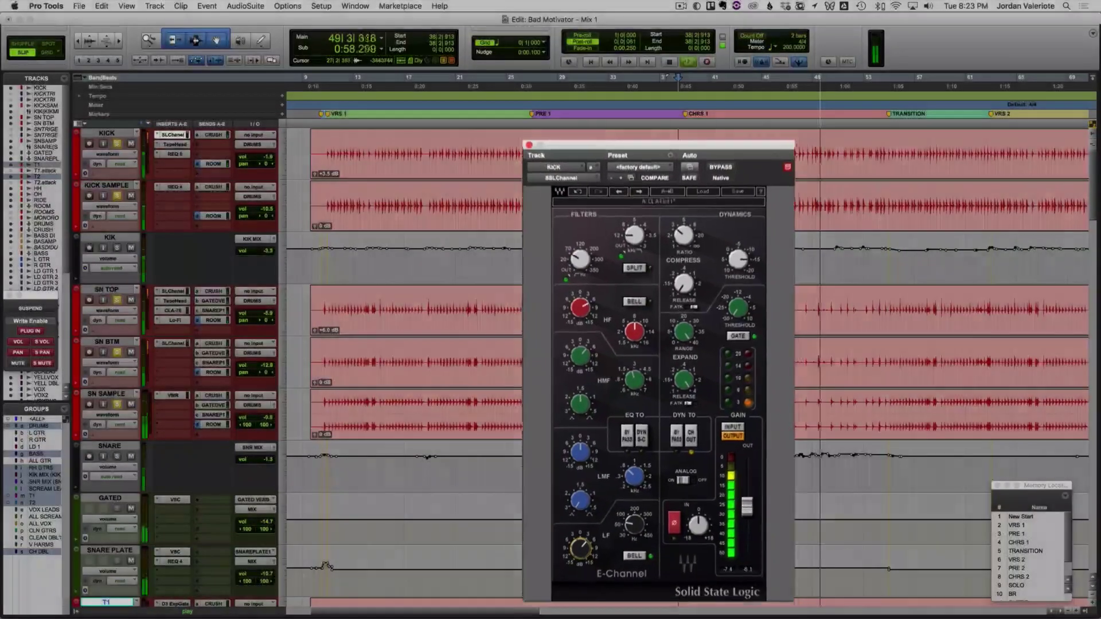
pyautogui.press('space')
pyautogui.click(543, 171)
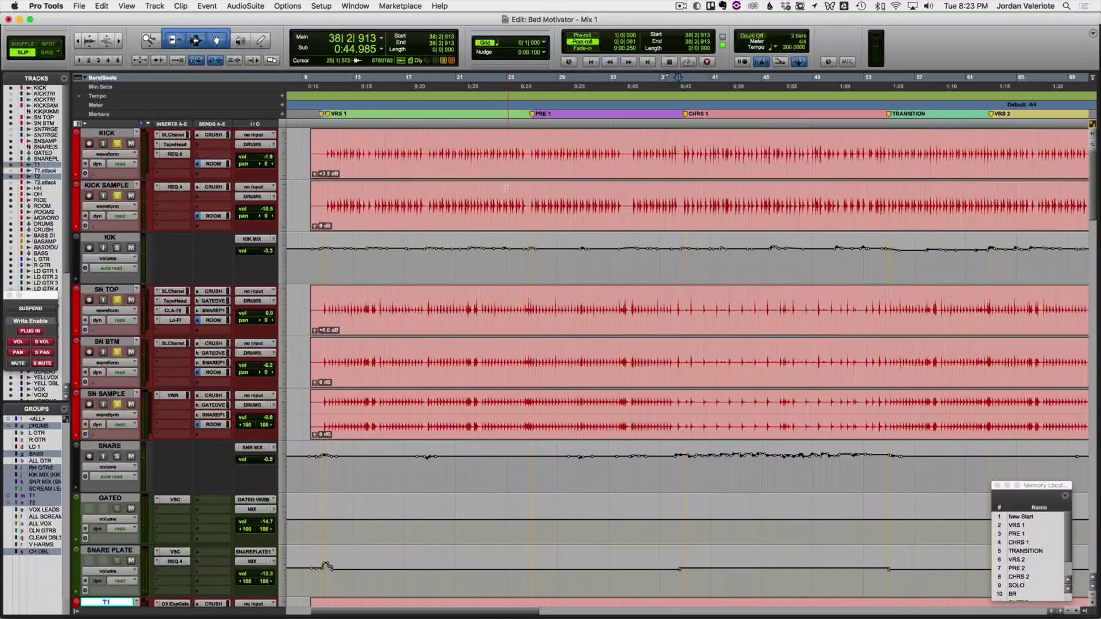
# Step: Play the mix from the start of CHRS 1 with the drums unsoloed, adjusting the listening volume and following the tom and OH tracks
pyautogui.press('XF86AudioRaiseVolume')
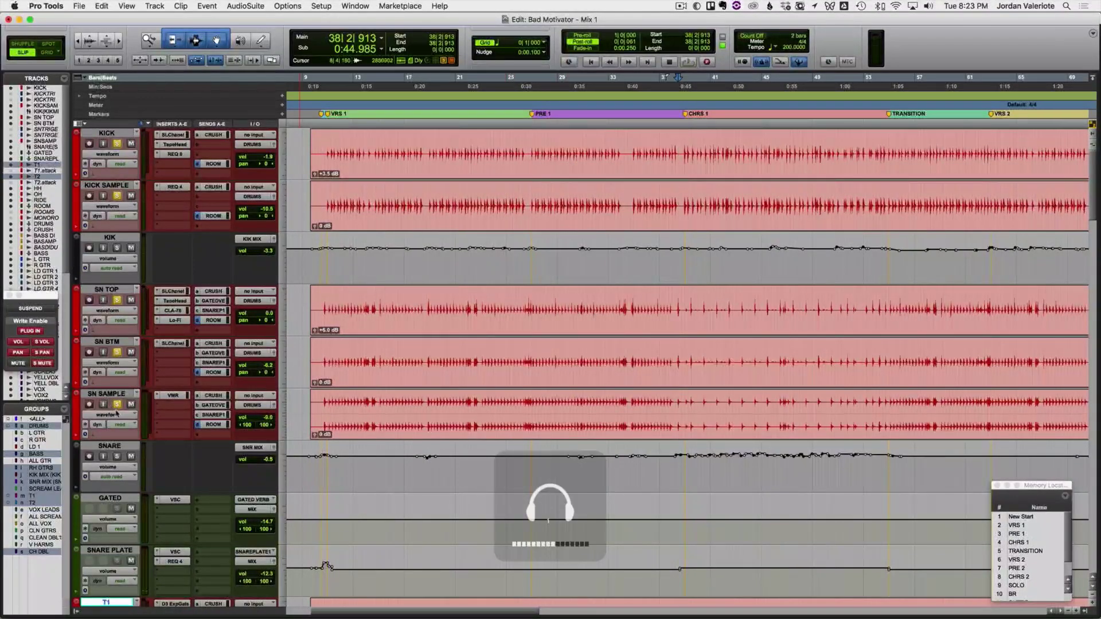
pyautogui.press('space')
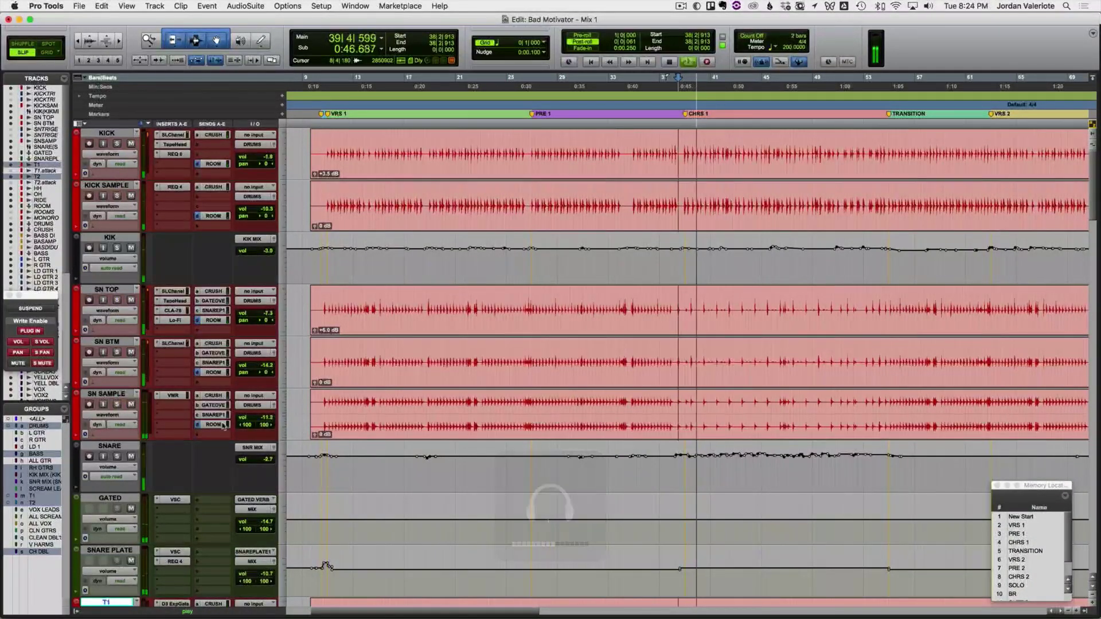
pyautogui.scroll(-10, 224, 425)
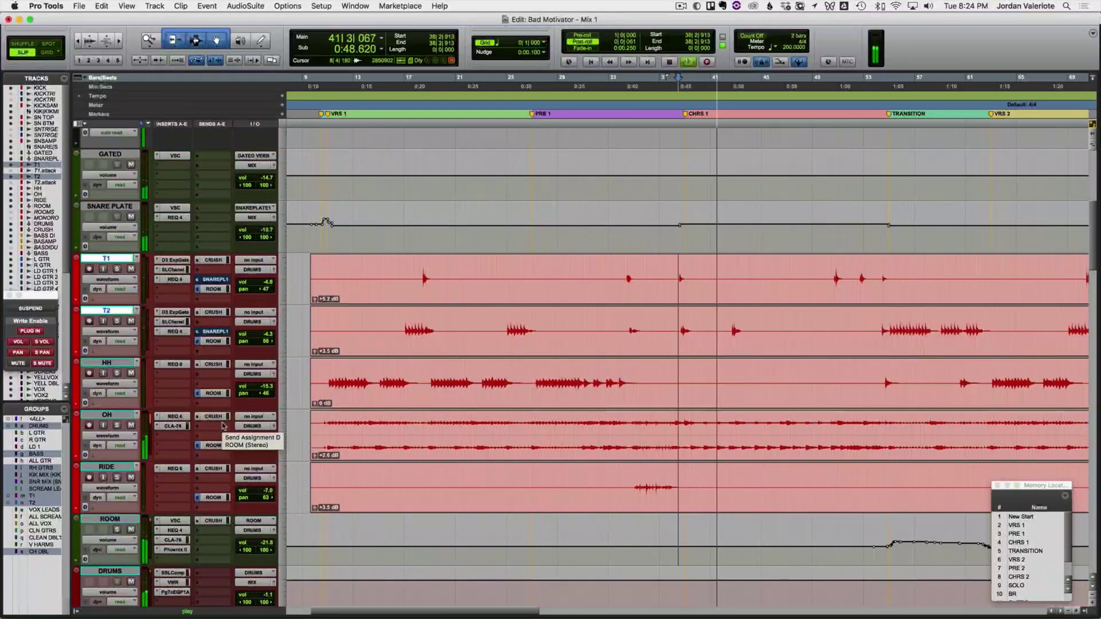
pyautogui.press('XF86AudioLowerVolume')
pyautogui.press('XF86AudioLowerVolume')
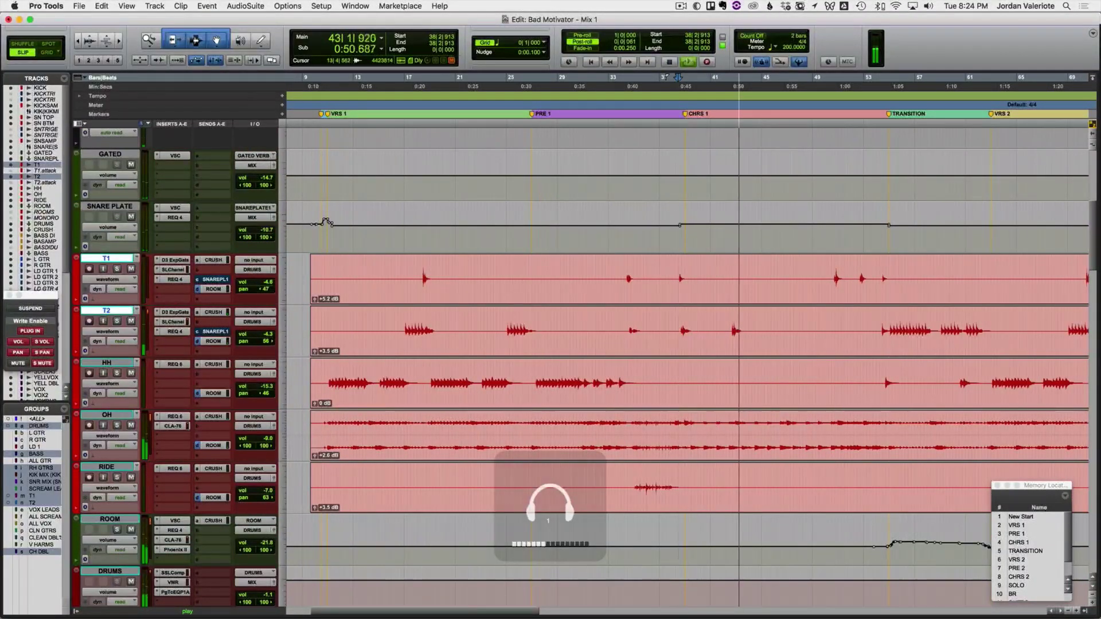
pyautogui.hscroll(5, 293, 439)
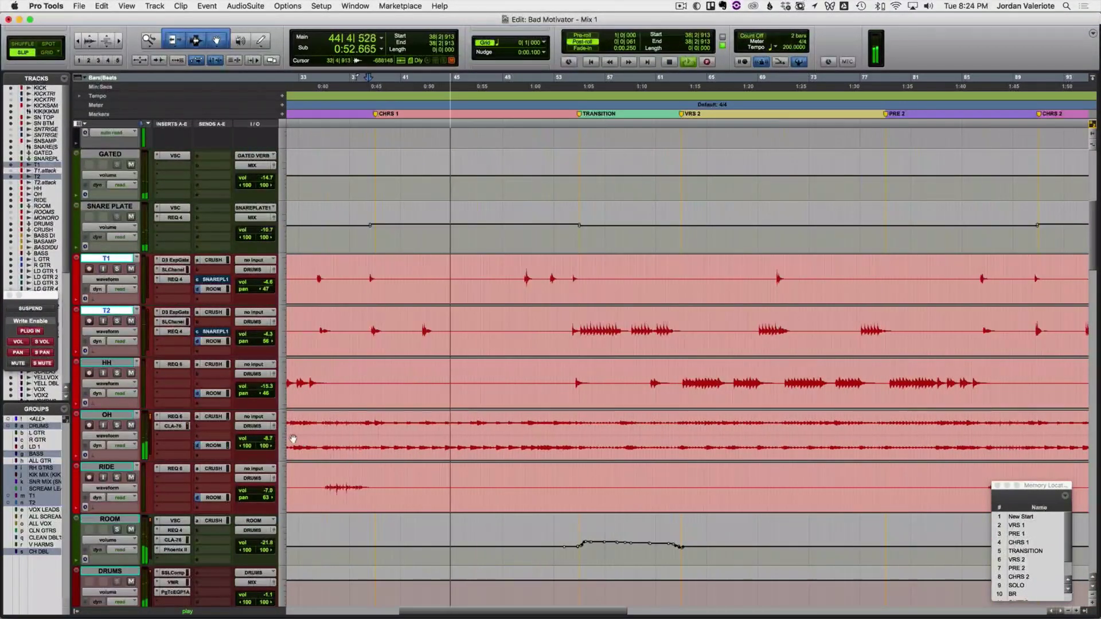
# Step: Solo the OH track and set band 4 of its REQ 6 to -1.3 dB at 2538 Hz with a Q of 1.32
pyautogui.click(117, 426)
pyautogui.click(175, 416)
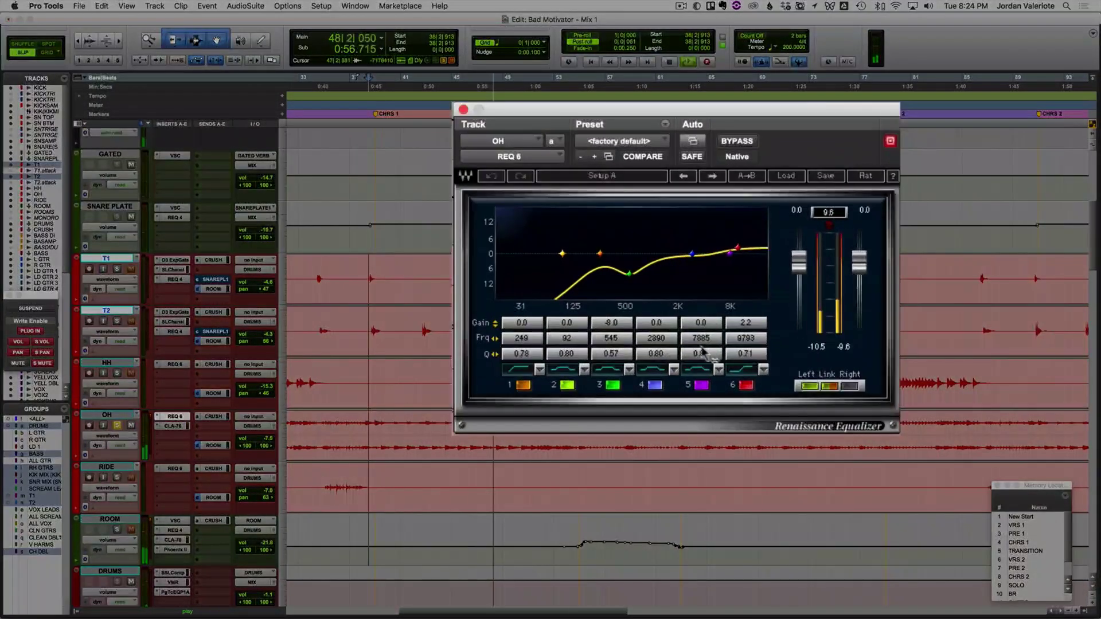
pyautogui.moveTo(660, 336); pyautogui.dragTo(656, 344)
pyautogui.click(655, 385)
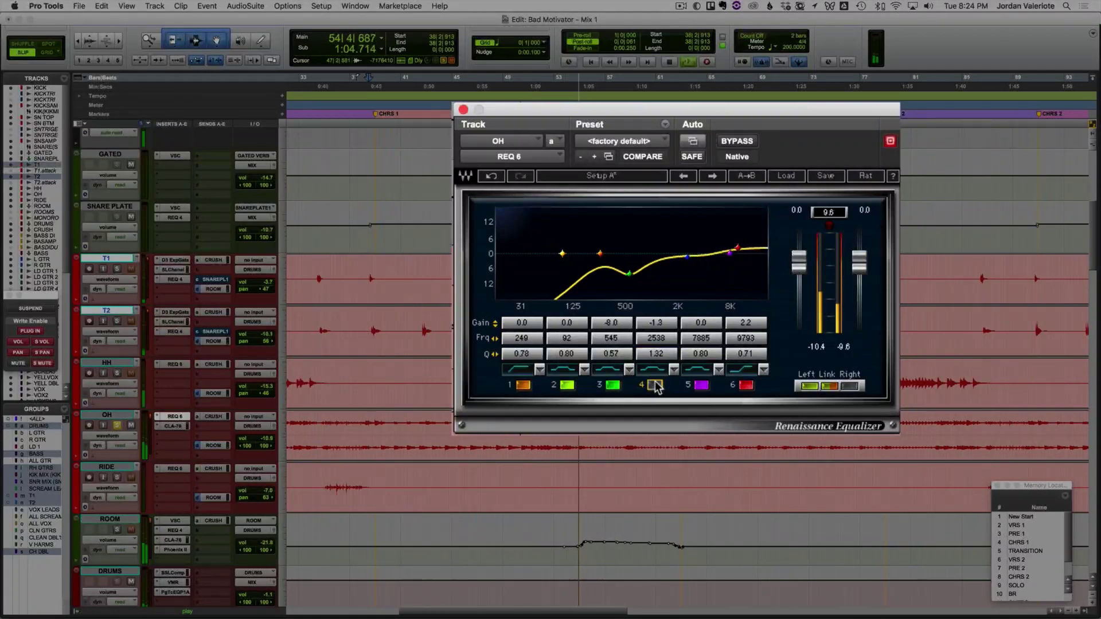
pyautogui.click(656, 384)
pyautogui.press('space')
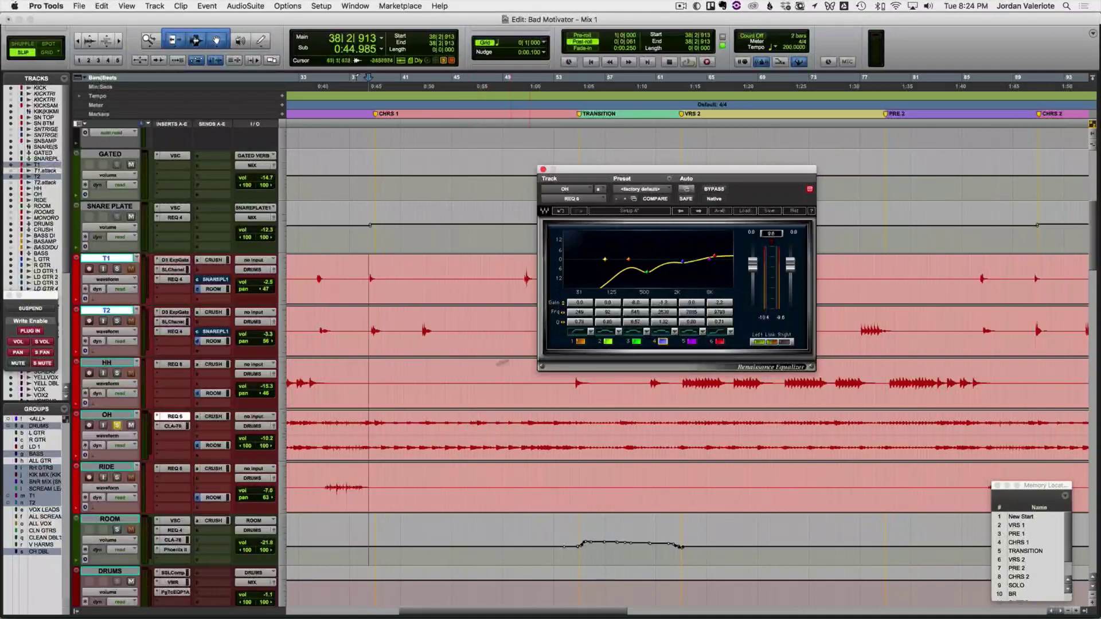
# Step: Play the OH track from just before CHRS 1 and compare REQ 6 band 4 off and on
pyautogui.click(351, 433)
pyautogui.press('space')
pyautogui.press('XF86AudioRaiseVolume')
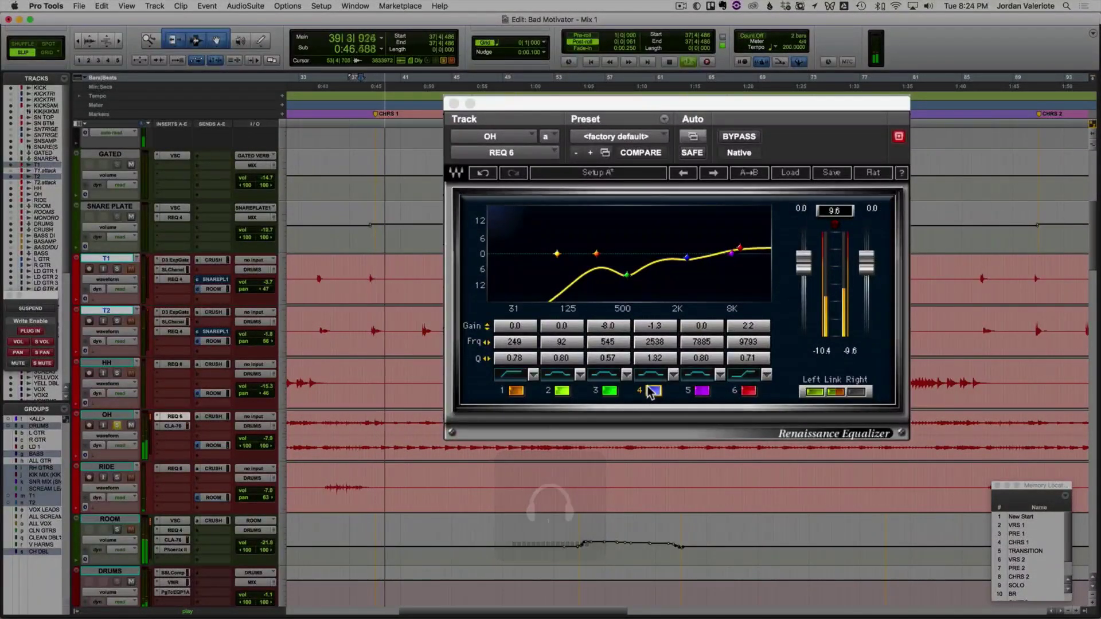
pyautogui.click(652, 392)
pyautogui.click(653, 392)
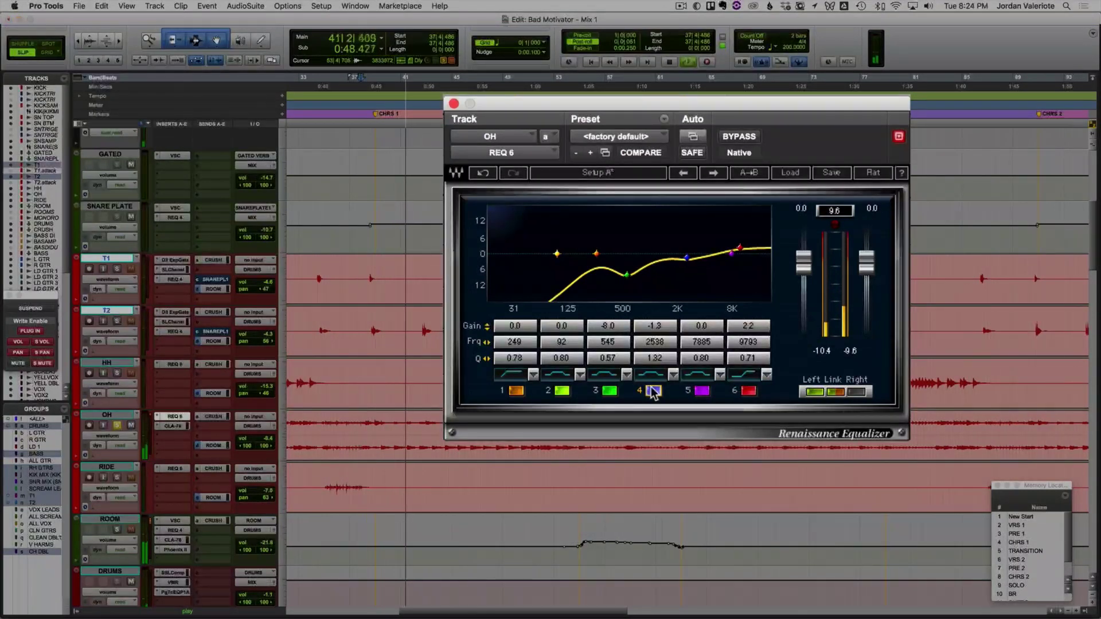
# Step: Compare the OH band 4 cut off and on within the drums, clear the solo and close the REQ 6 window
pyautogui.click(117, 425)
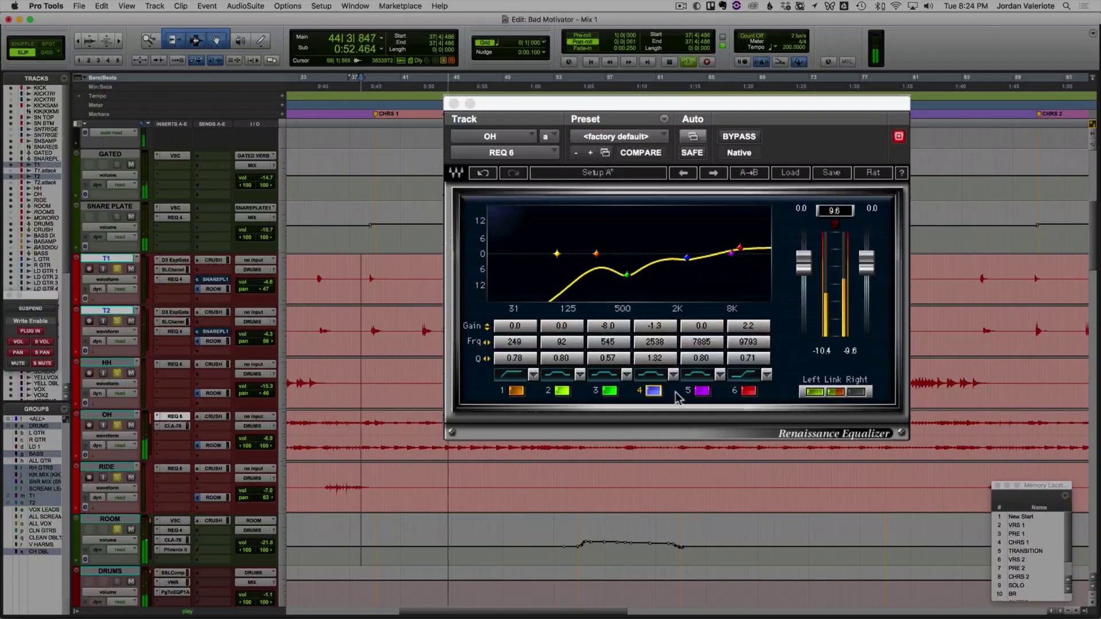
pyautogui.click(654, 392)
pyautogui.click(654, 391)
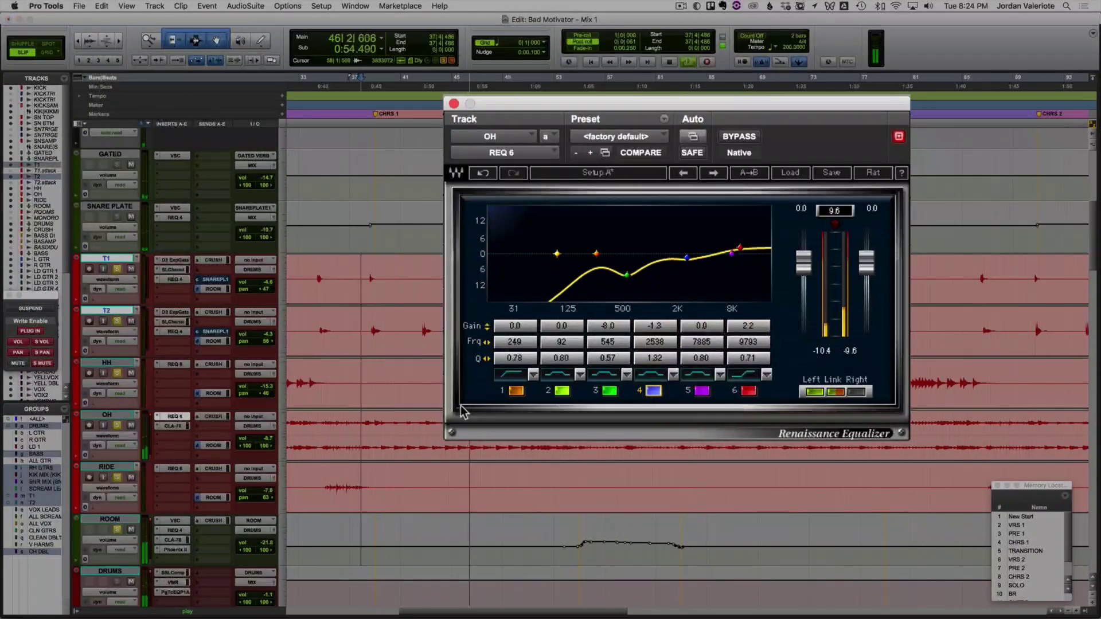
pyautogui.click(118, 426)
pyautogui.click(174, 417)
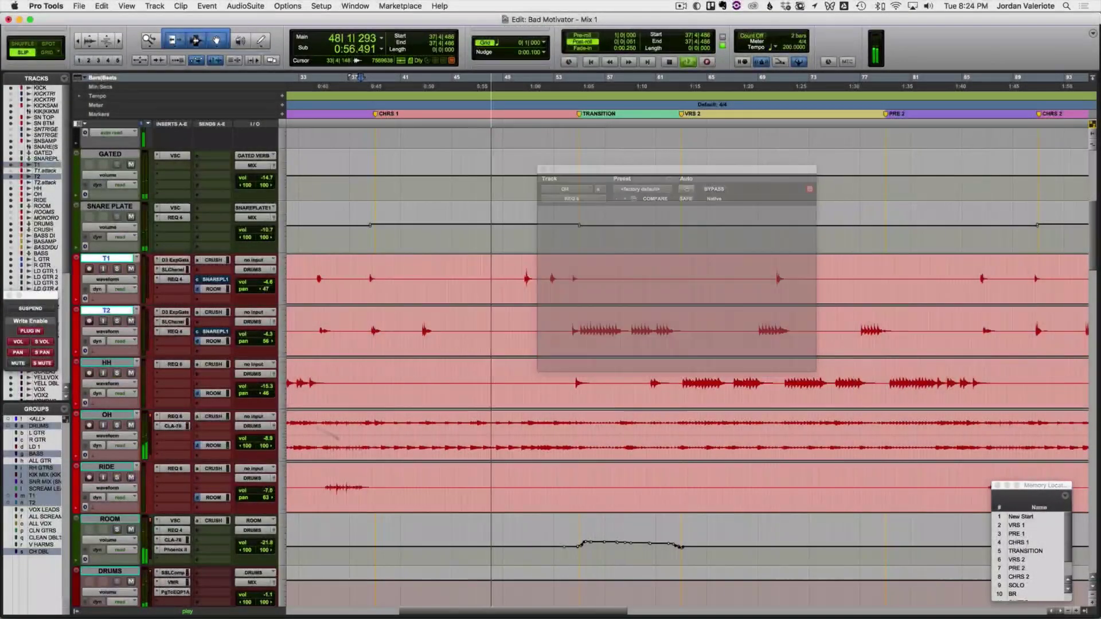
# Step: Inspect the SSLChannel settings on the VOX track and on VOX2, closing each plug-in window
pyautogui.press('r')
pyautogui.press('r')
pyautogui.scroll(-15, 402, 367)
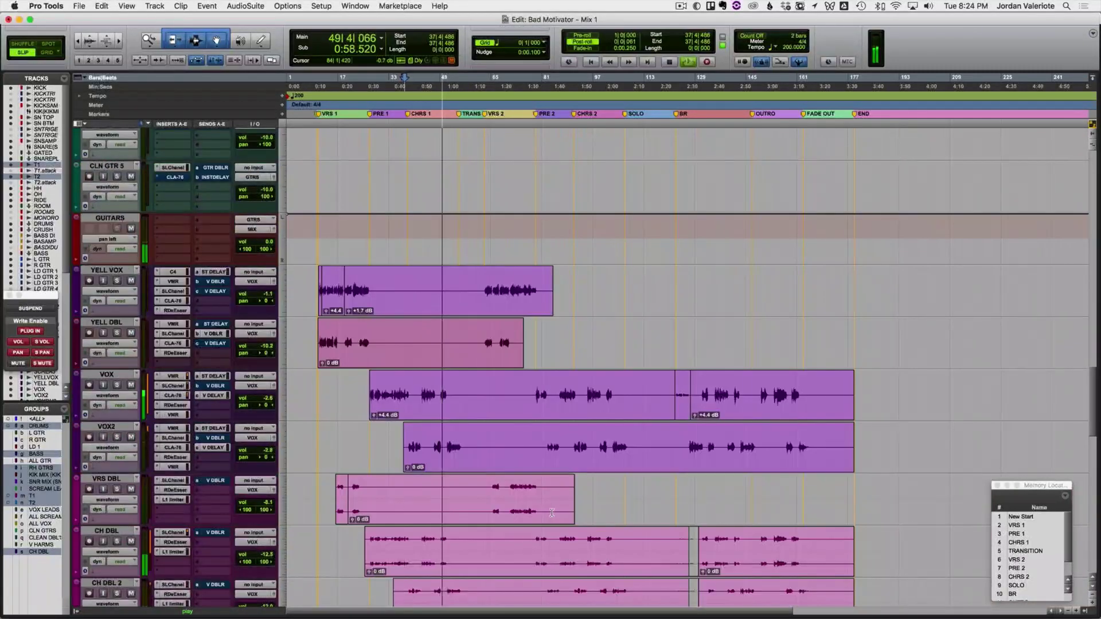
pyautogui.click(183, 387)
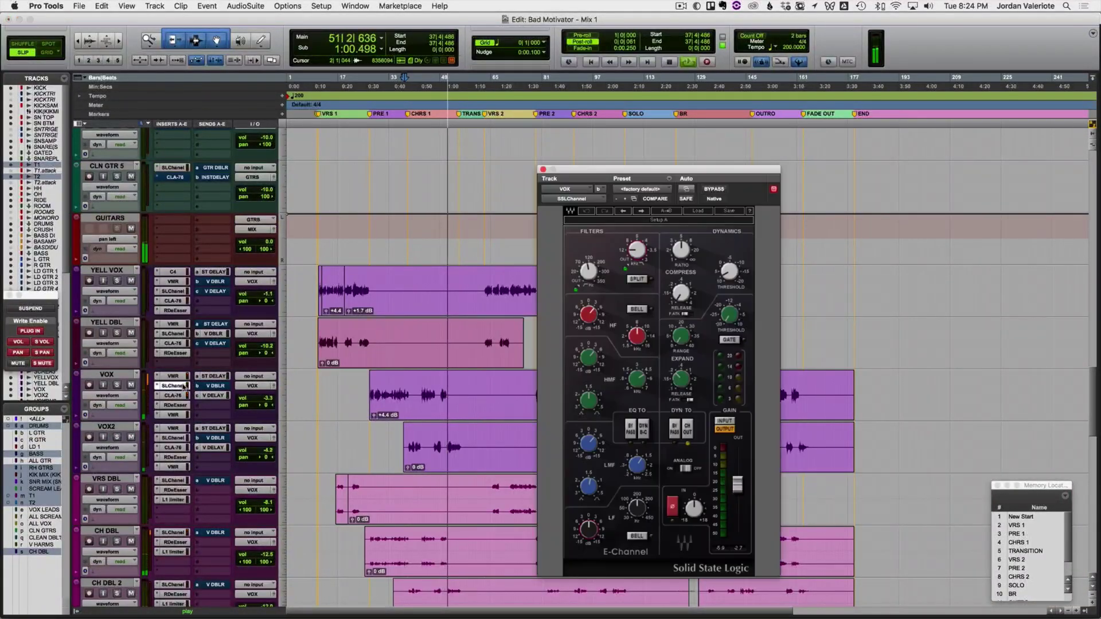
pyautogui.click(182, 386)
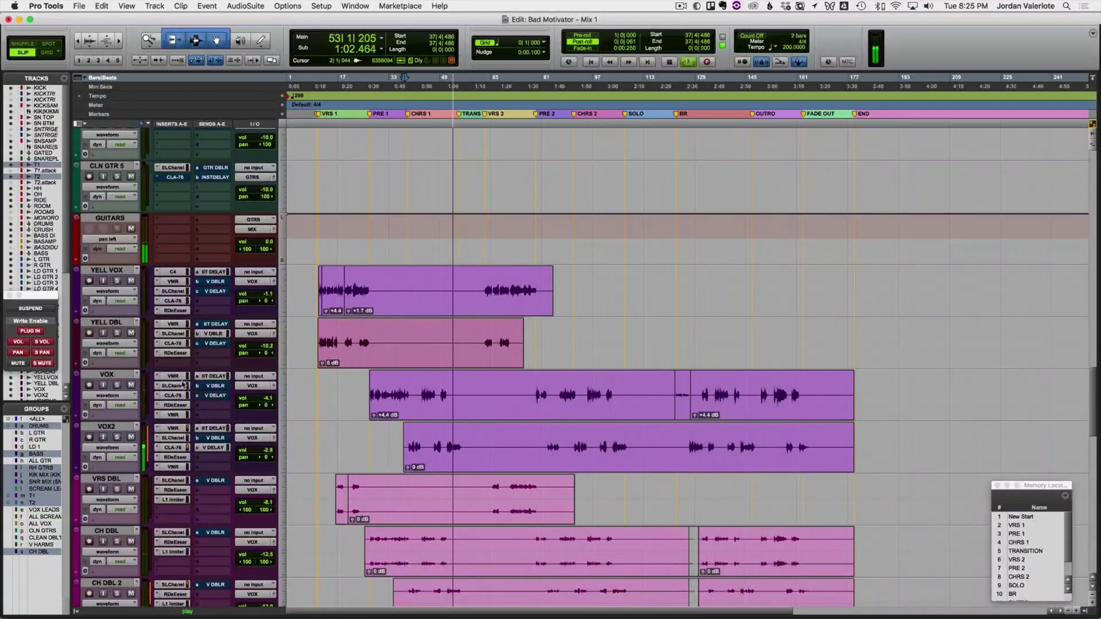
pyautogui.click(173, 439)
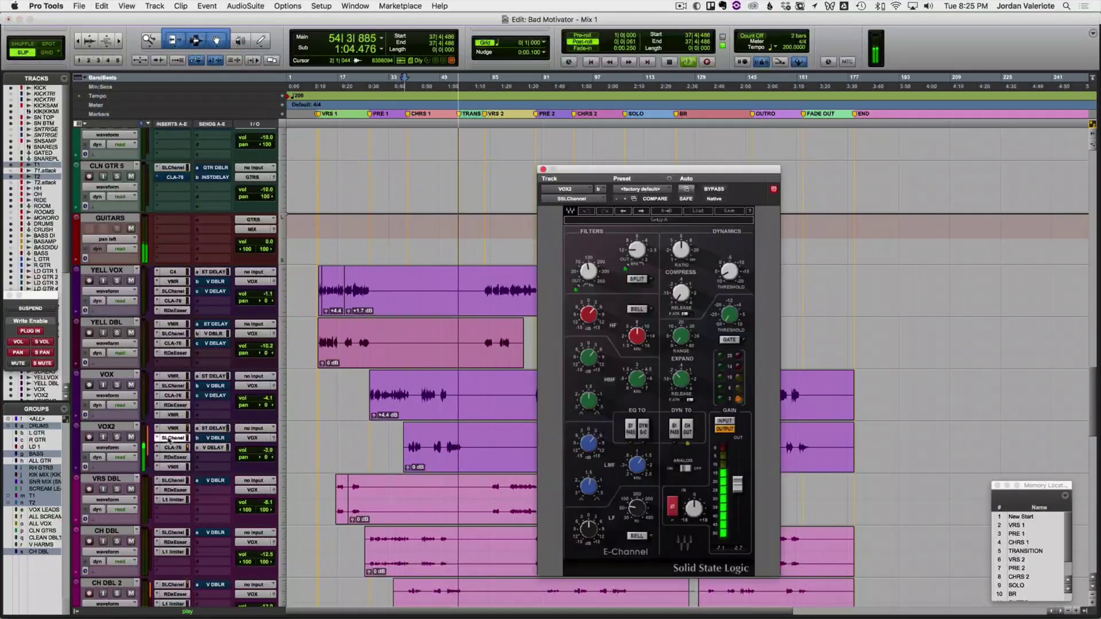
pyautogui.click(173, 438)
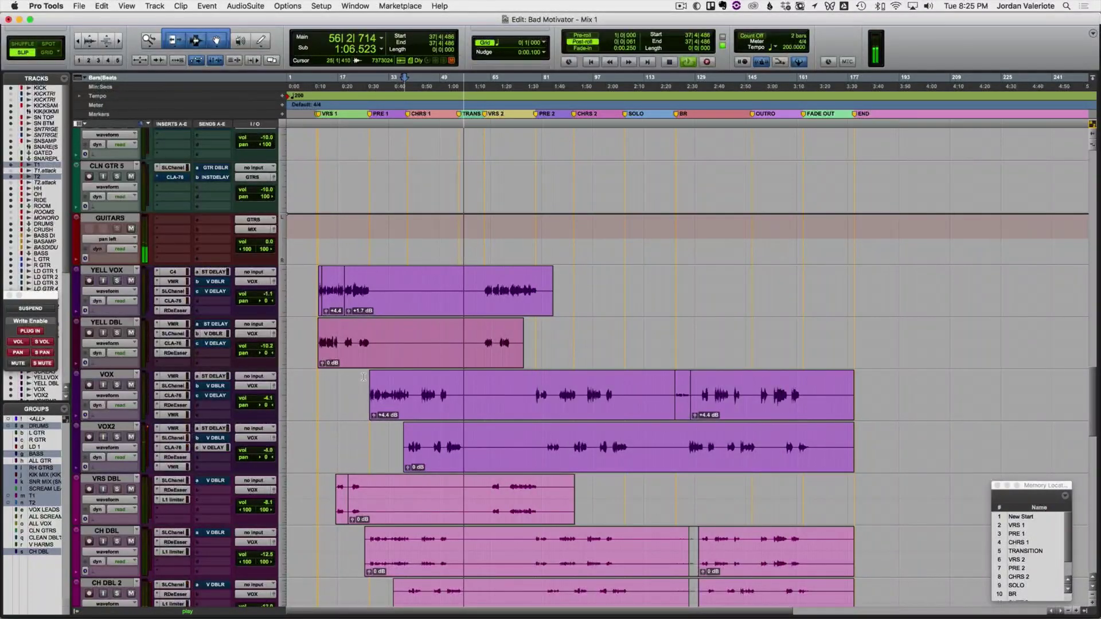
# Step: Loop bars 57 to 62 before VRS 2 on PRINT.FINAL and compare the printed mix with the live mix using input monitoring
pyautogui.scroll(-15, 379, 367)
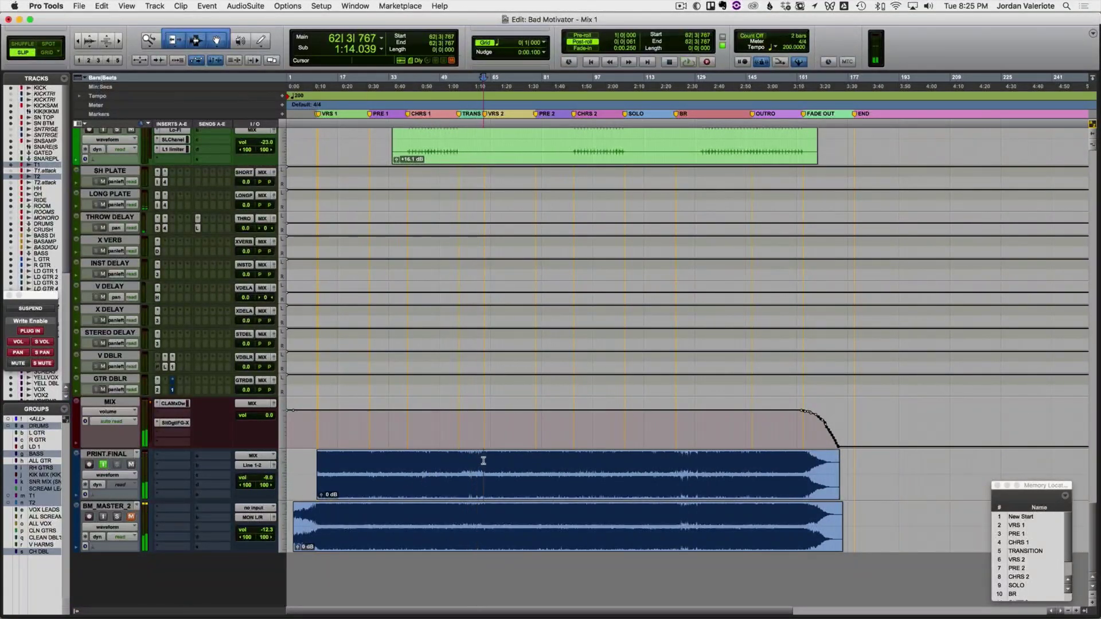
pyautogui.press('super+bracketright')
pyautogui.press('super+bracketright')
pyautogui.press('super+bracketright')
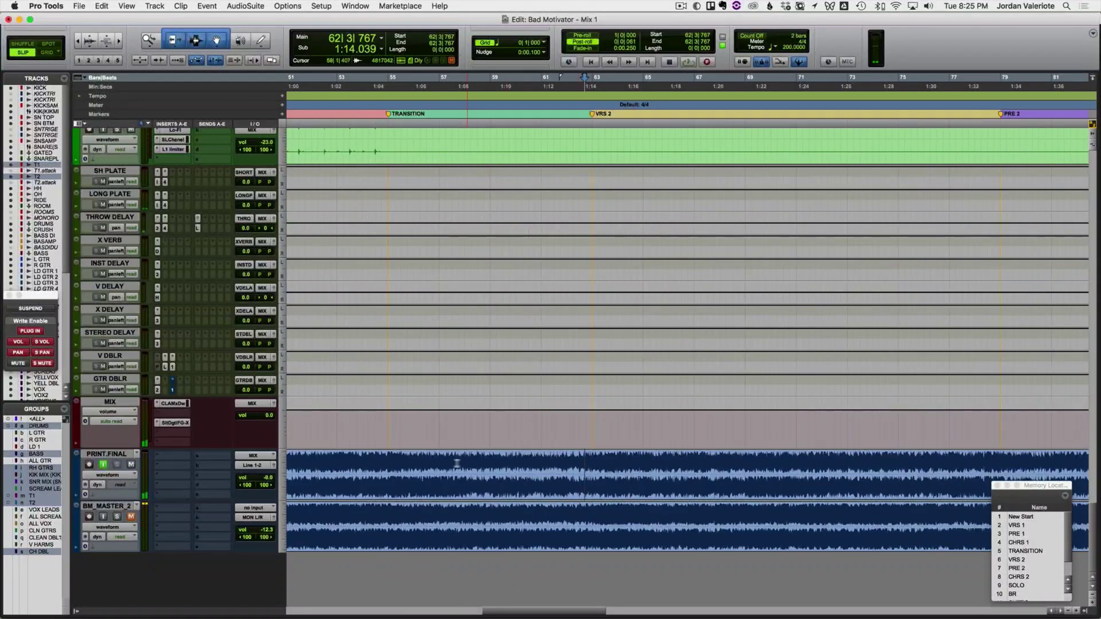
pyautogui.moveTo(446, 464); pyautogui.dragTo(587, 466)
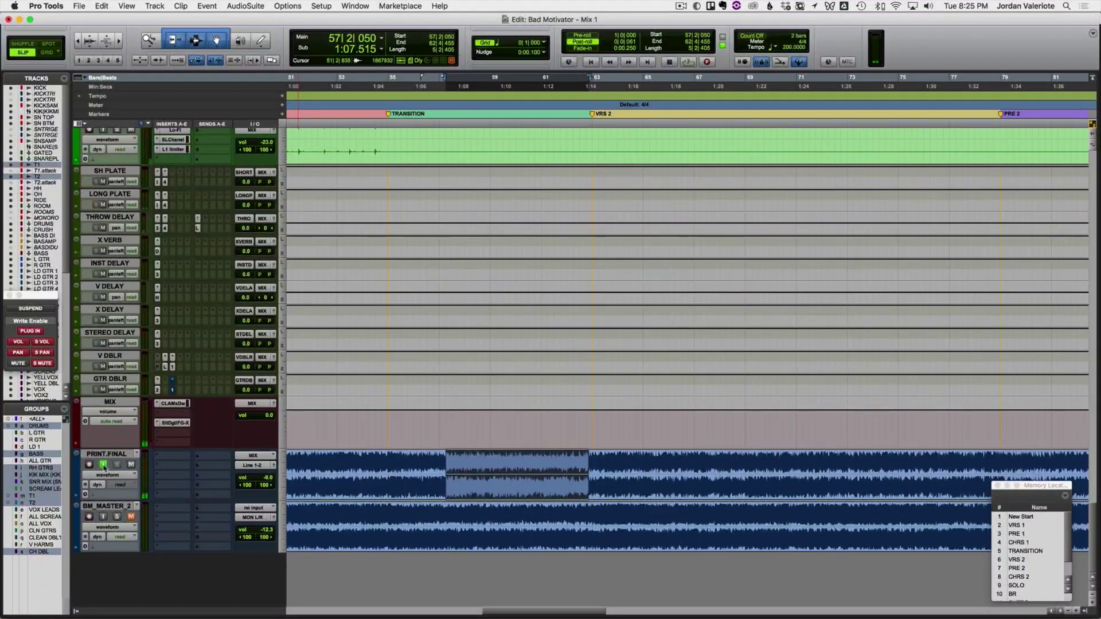
pyautogui.press('space')
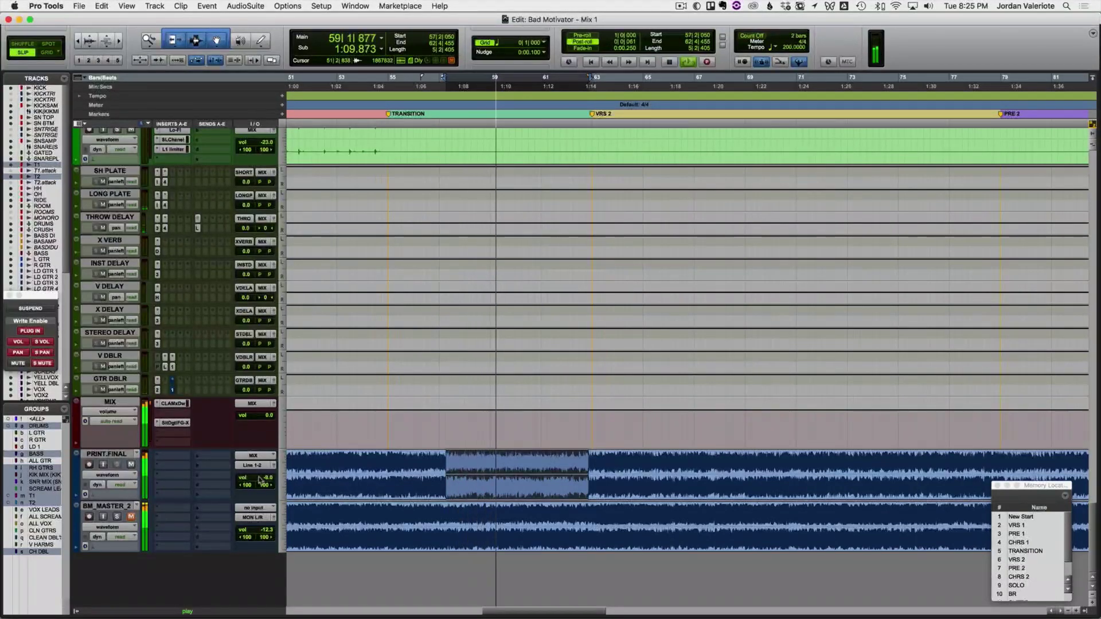
pyautogui.click(104, 464)
pyautogui.press('space')
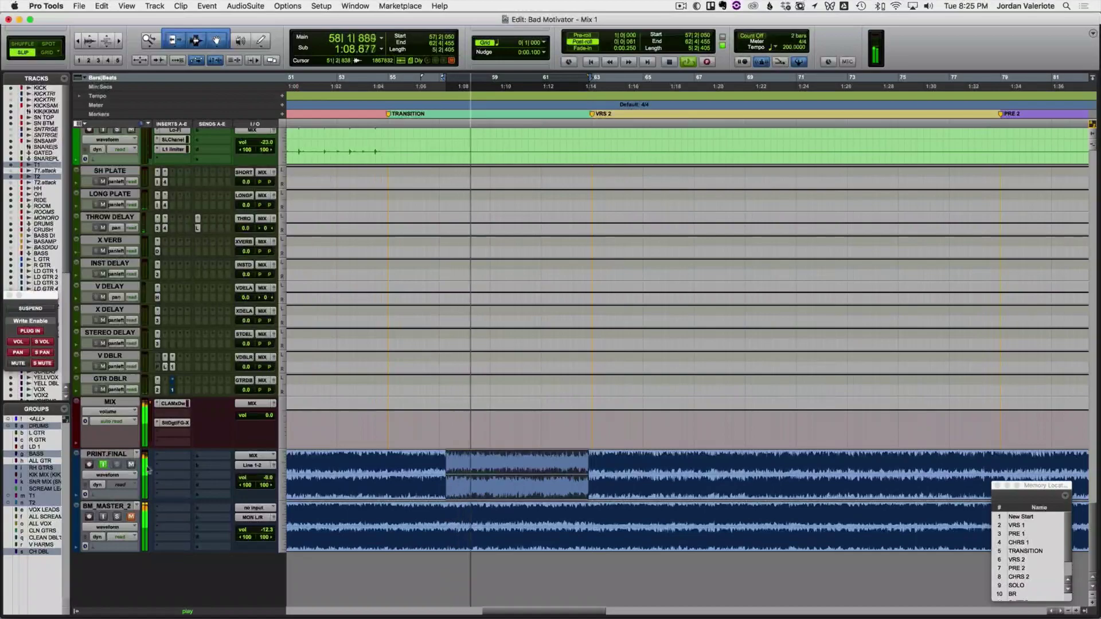
# Step: Return to the drum tracks and play the tom hits from bar 50 and from bar 38 just before CHRS 1
pyautogui.click(534, 455)
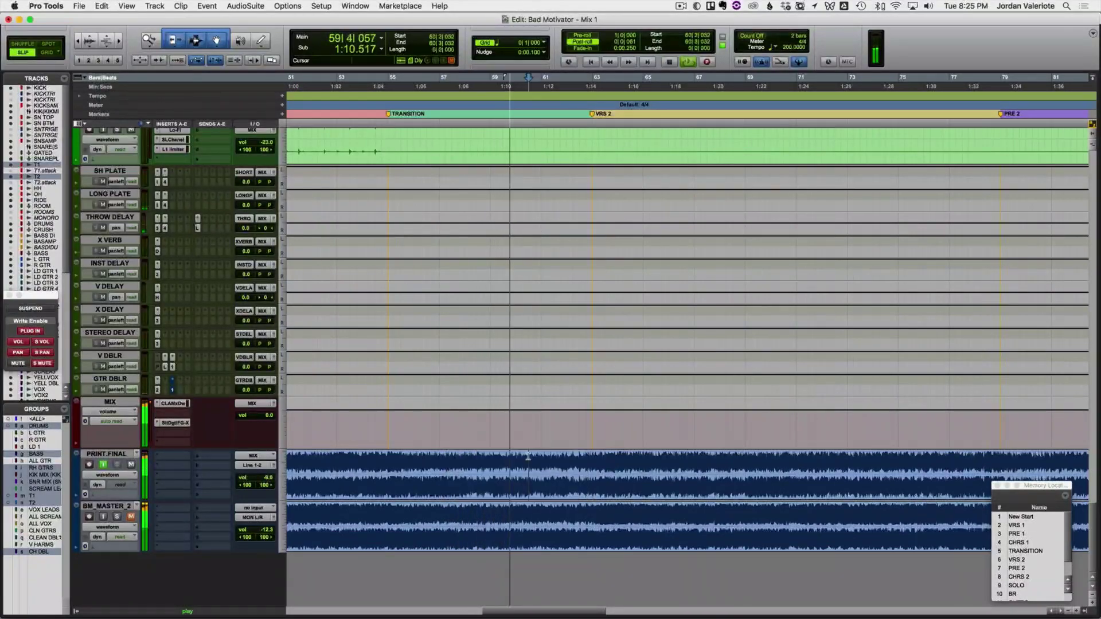
pyautogui.scroll(2, 534, 455)
pyautogui.scroll(15, 536, 450)
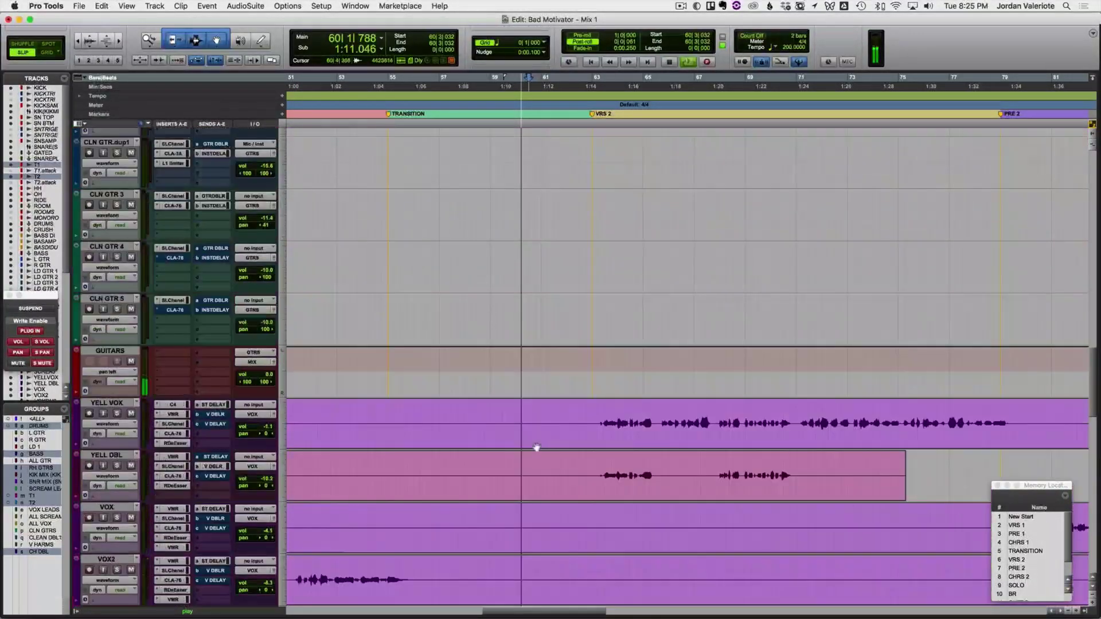
pyautogui.scroll(15, 537, 448)
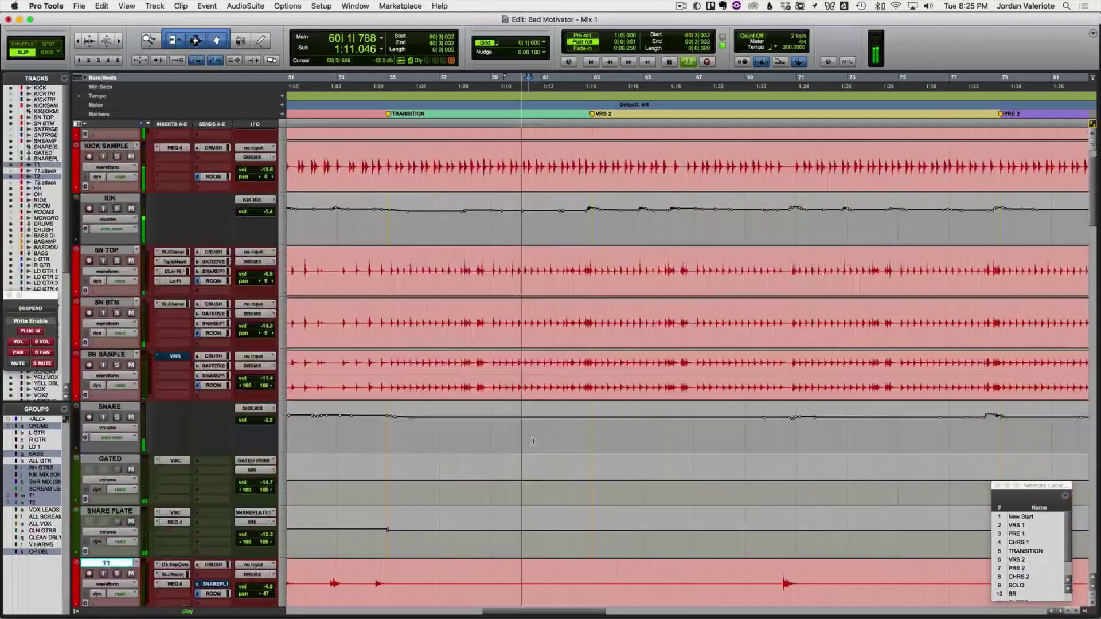
pyautogui.press('space')
pyautogui.scroll(-5, 553, 442)
pyautogui.press('r')
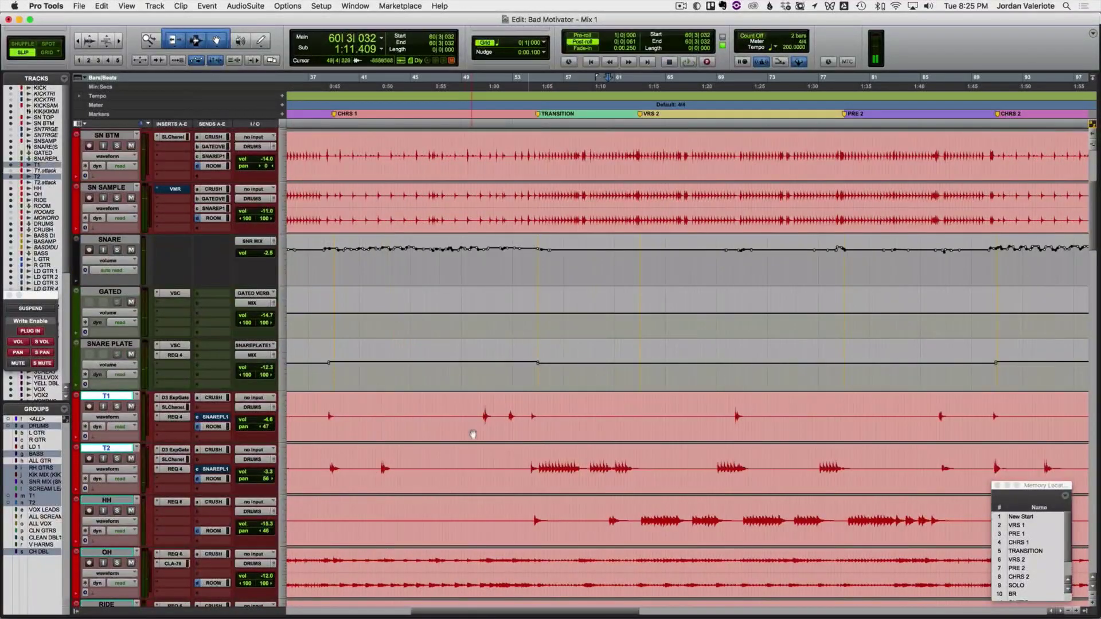
pyautogui.click(475, 402)
pyautogui.press('space')
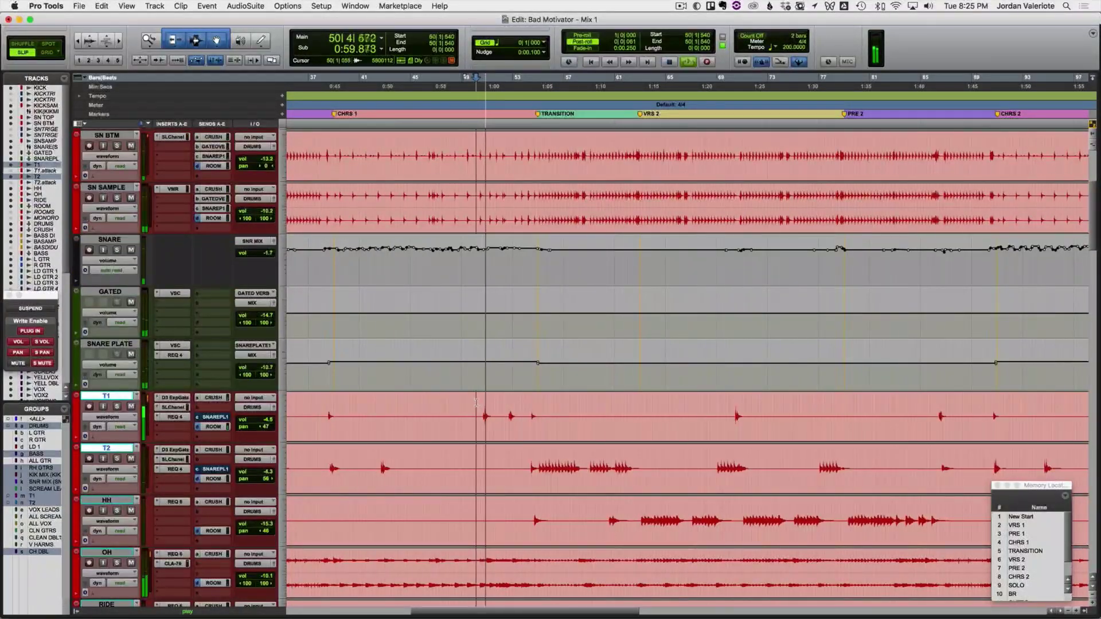
pyautogui.click(323, 410)
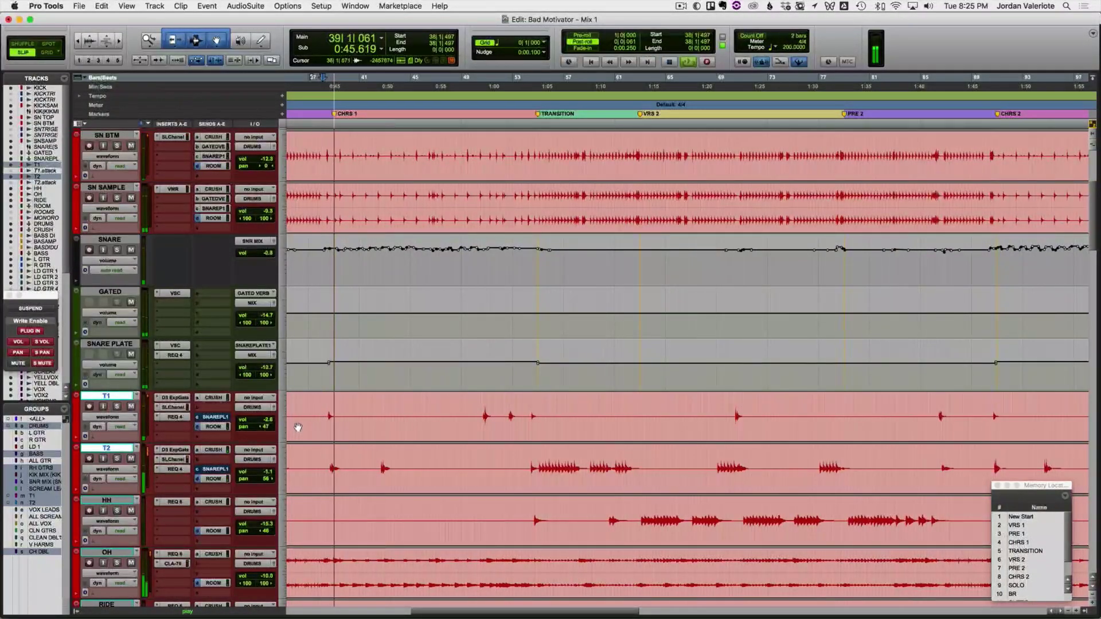
# Step: Play the tom fills from bar 17 in VRS 1 and from bar 34 ahead of CHRS 1
pyautogui.press('r')
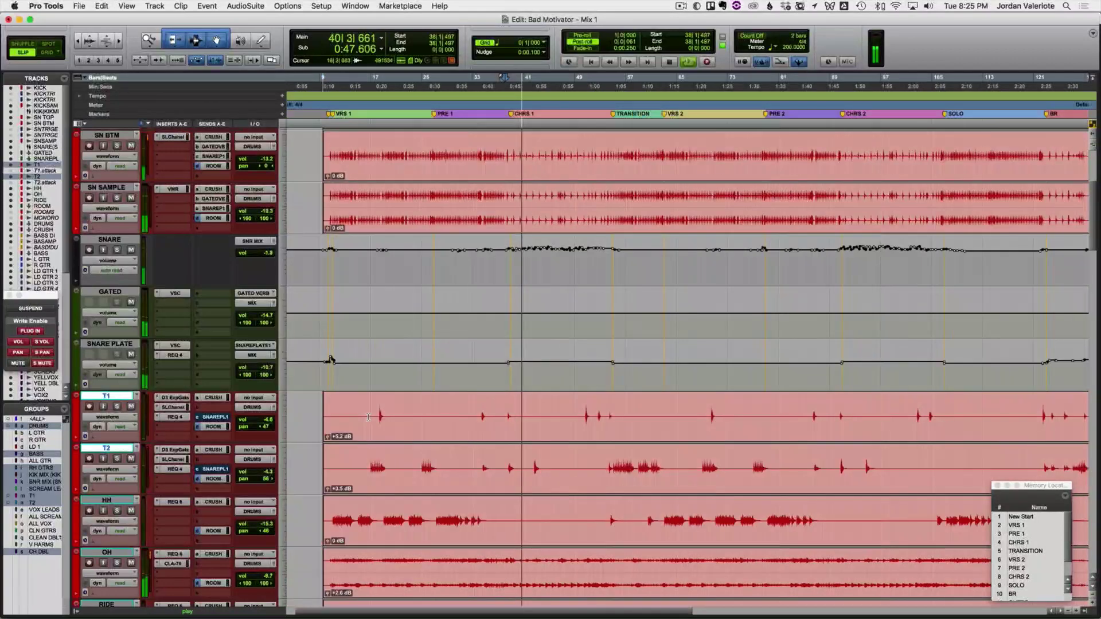
pyautogui.click(371, 414)
pyautogui.press('space')
pyautogui.press('t')
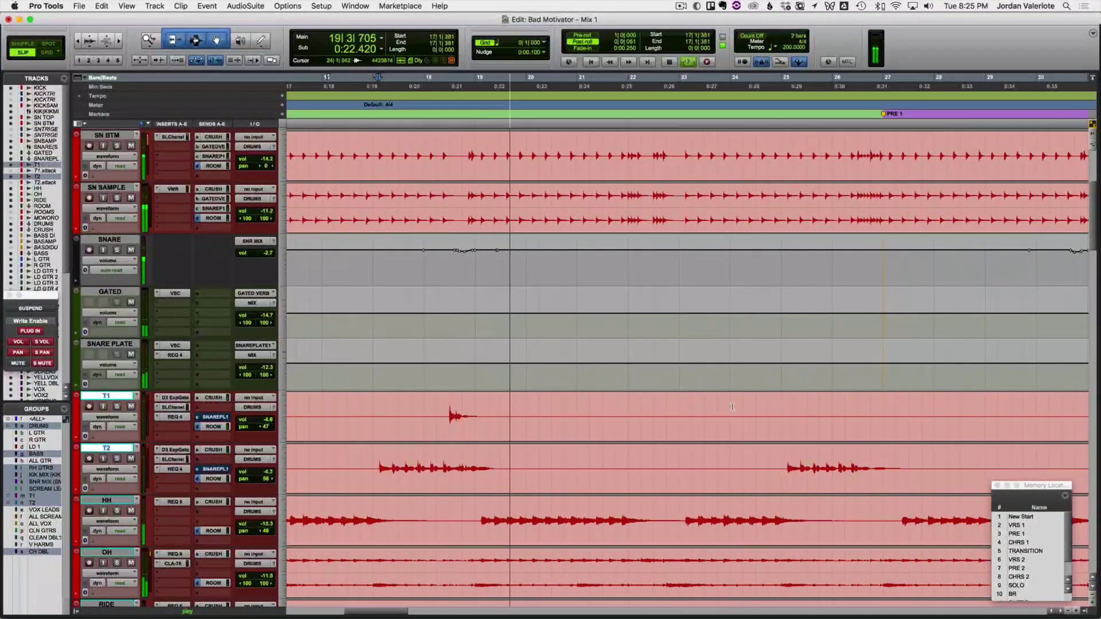
pyautogui.hscroll(5, 729, 405)
pyautogui.press('space')
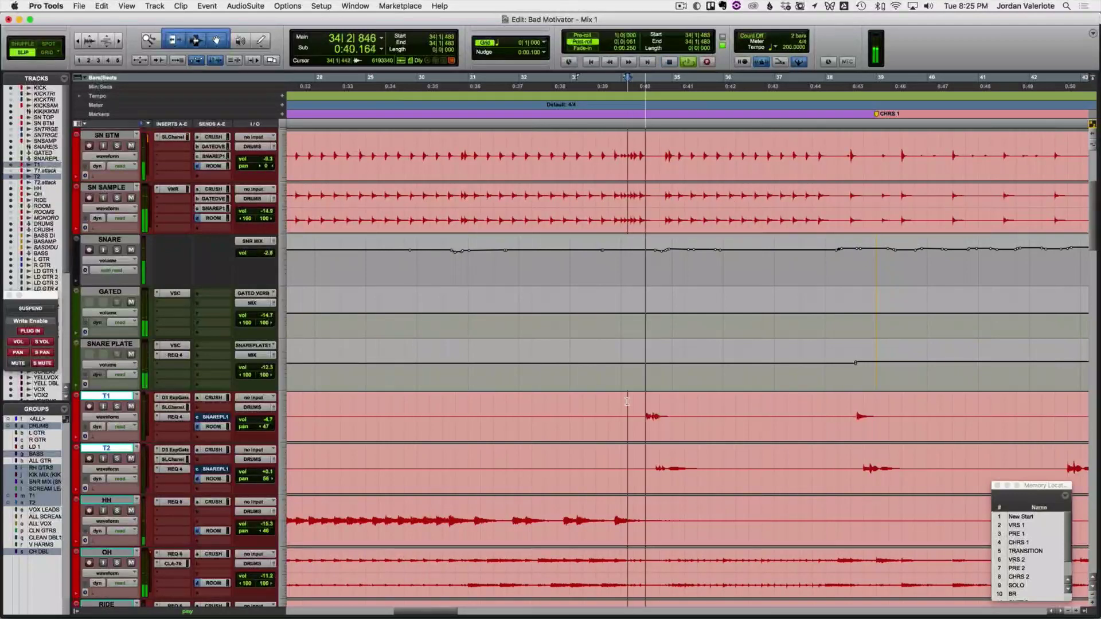
# Step: Show the tracks' volume automation and set the automation mode to latch across the session
pyautogui.hotkey('ctrl', '-')
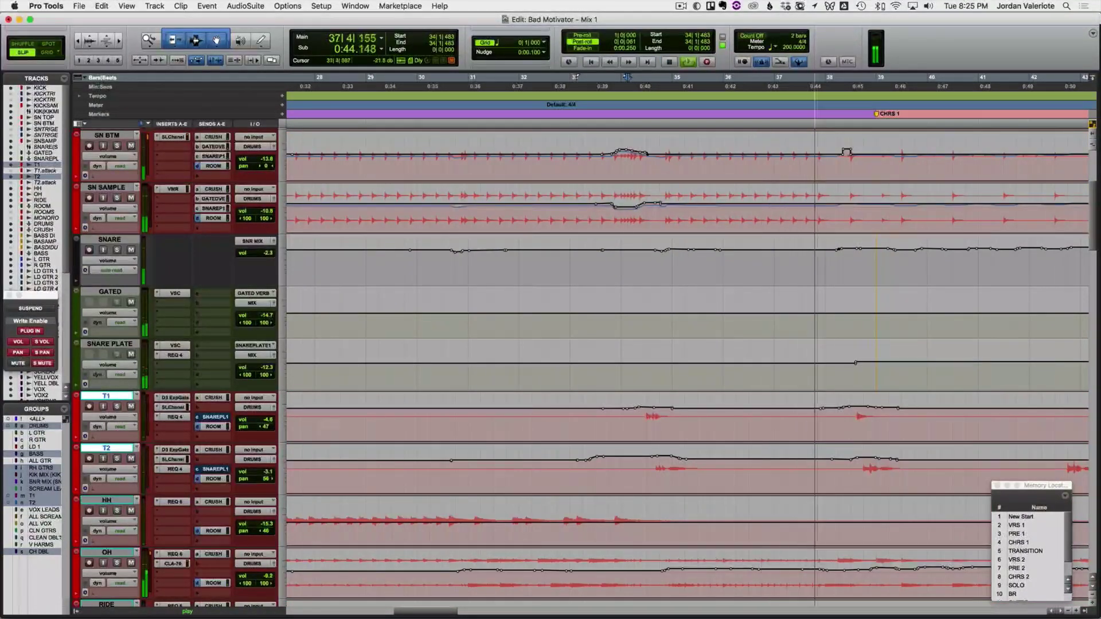
pyautogui.click(120, 426)
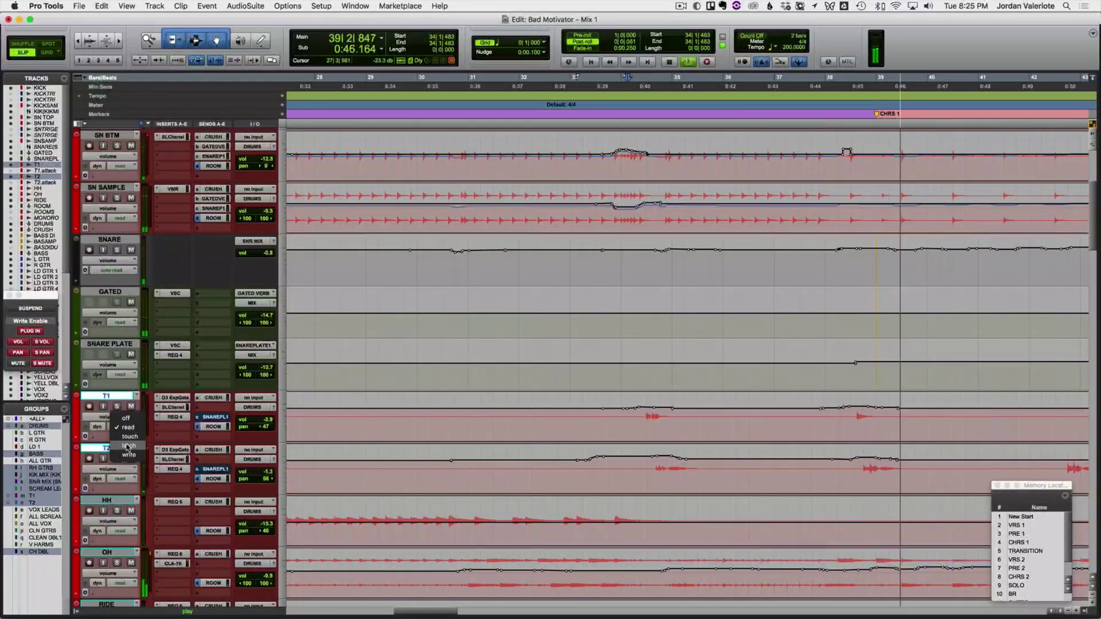
pyautogui.click(129, 445)
# Step: Write T1 volume automation over the tom fill at bar 34 before CHRS 1, raising it to about -2.9 dB in repeated passes
pyautogui.press('space')
pyautogui.press('space')
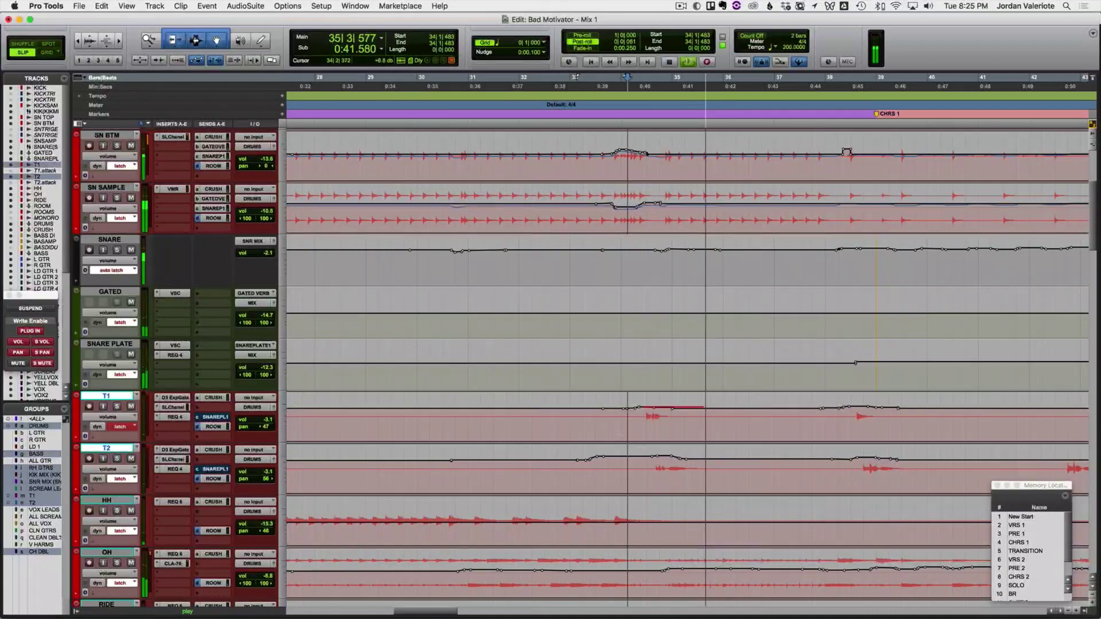
pyautogui.click(571, 416)
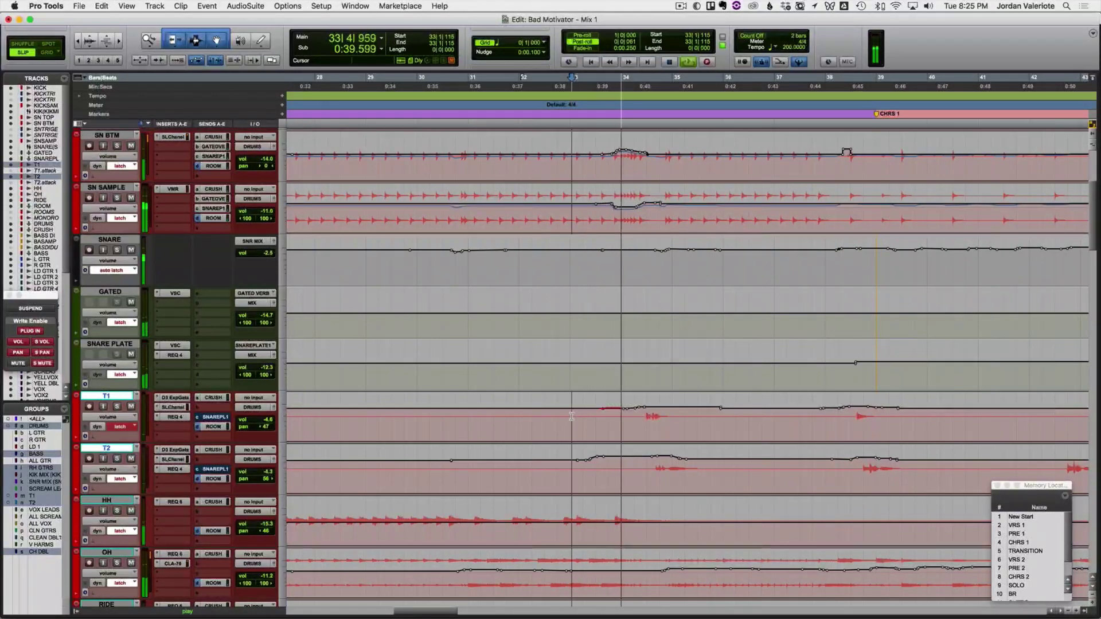
pyautogui.click(571, 417)
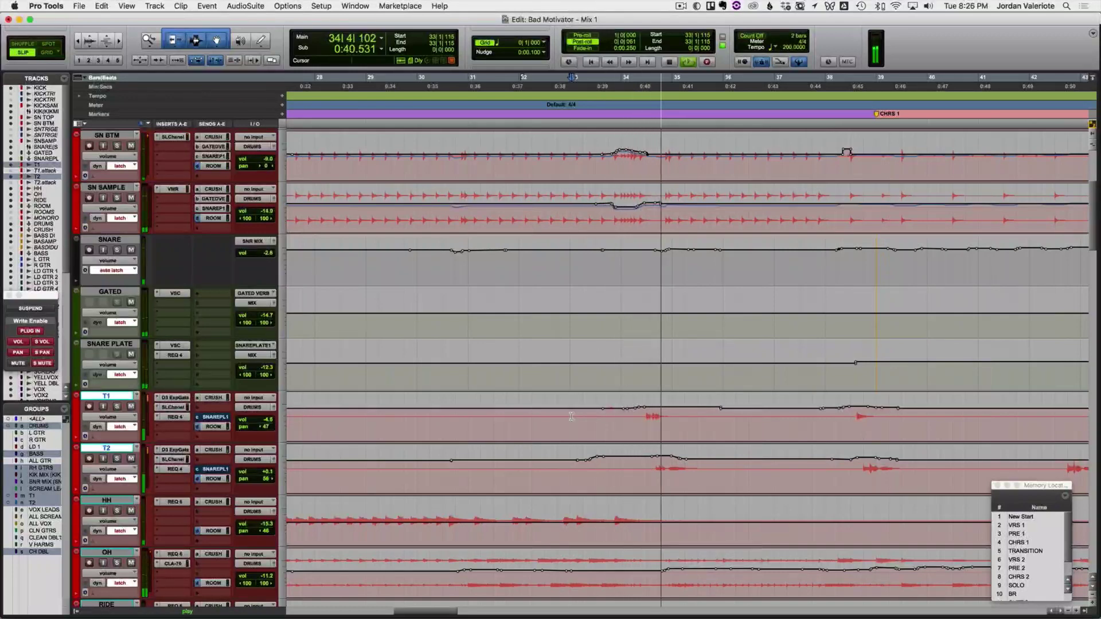
pyautogui.click(572, 417)
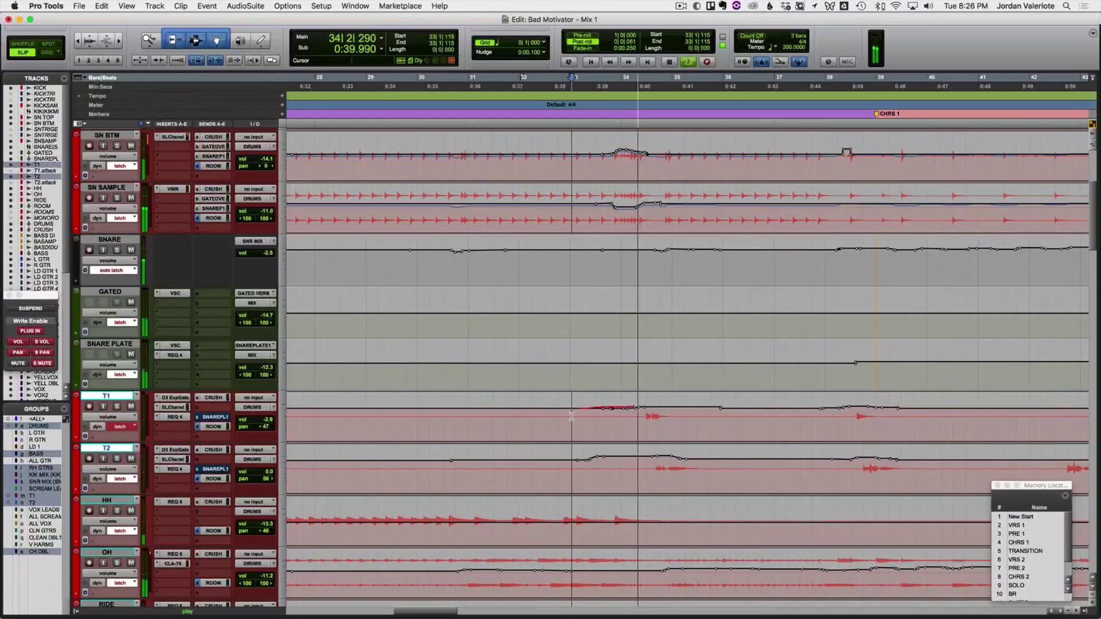
# Step: Rewrite the T1 volume automation over the tom hits at the end of CHRS 1, playing from bar 50
pyautogui.click(829, 428)
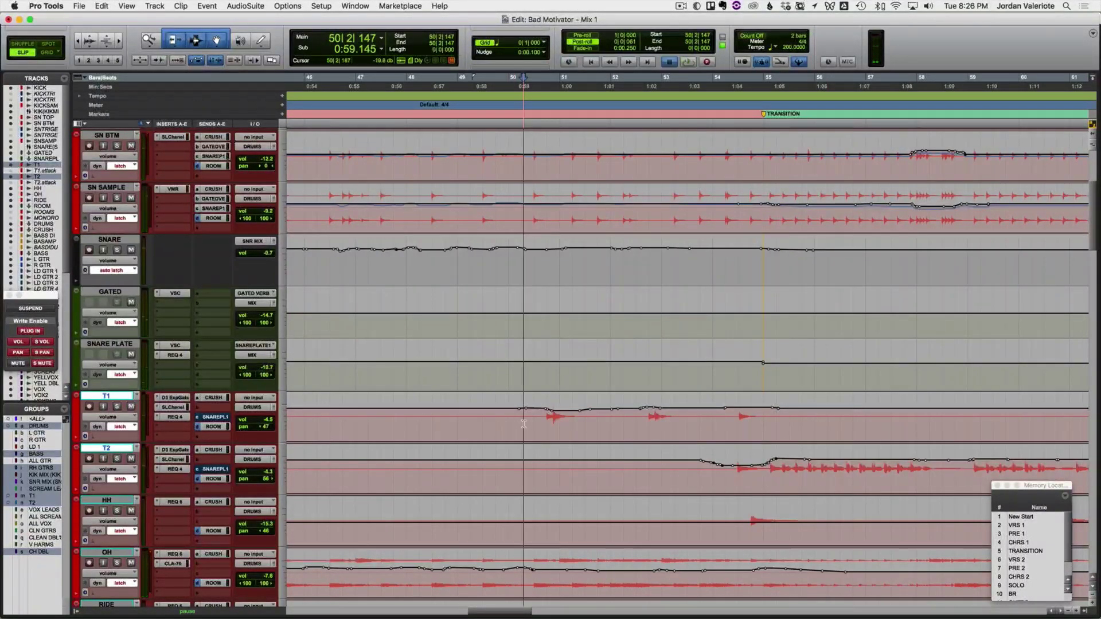
pyautogui.press('space')
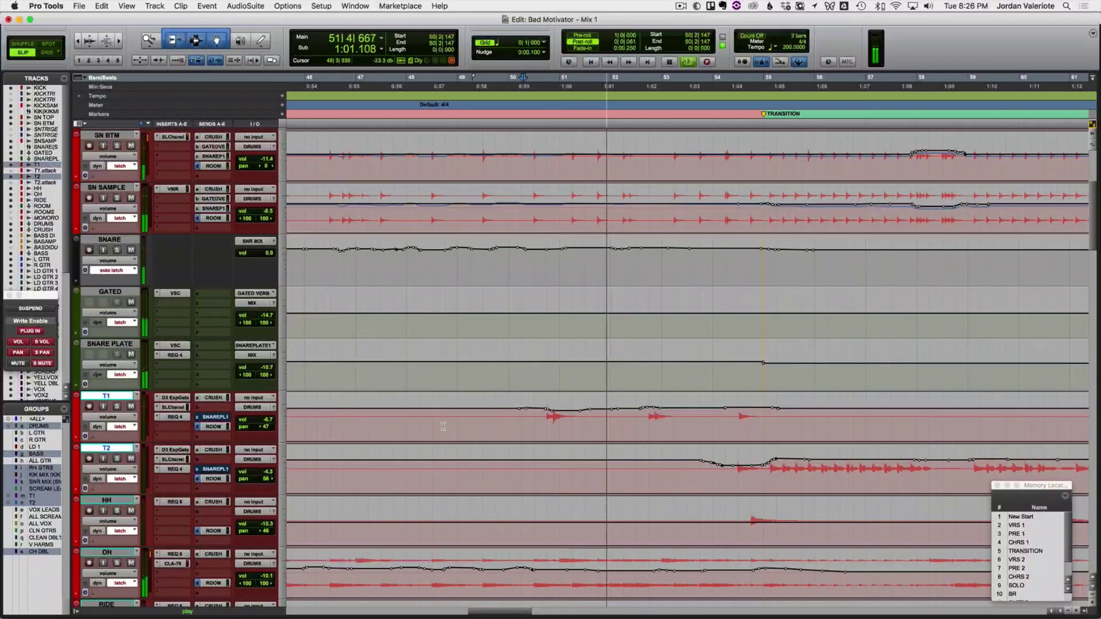
pyautogui.click(467, 425)
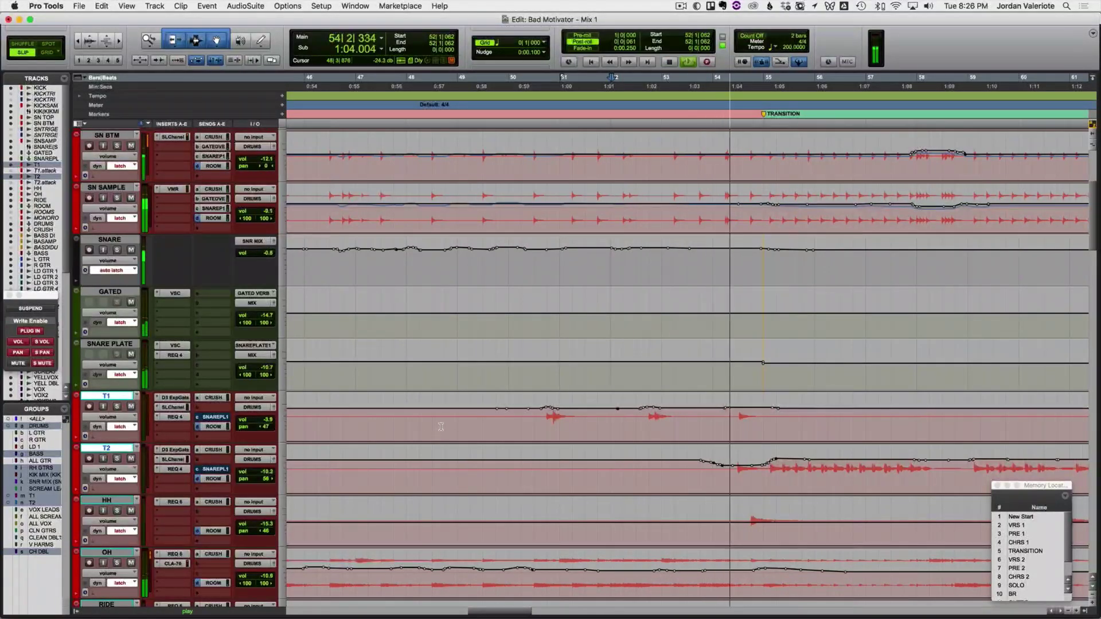
# Step: Play the tom fills from bar 70 in VRS 2 and from bar 85 in PRE 2 to check their volume rides
pyautogui.press('super+bracketleft')
pyautogui.press('super+bracketleft')
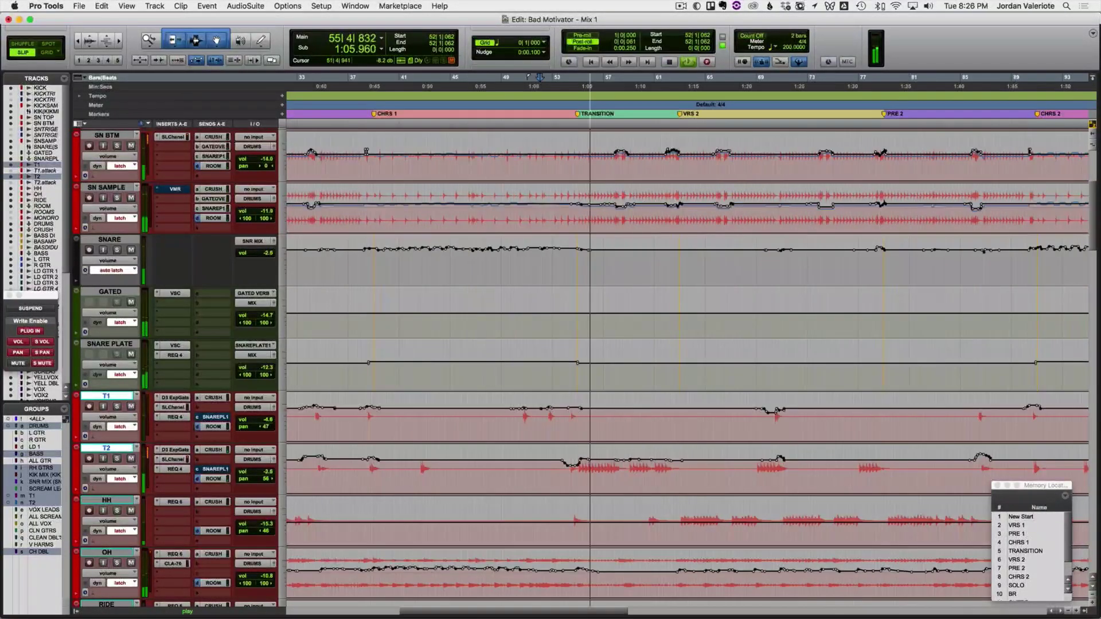
pyautogui.click(769, 469)
pyautogui.press('super+bracketright')
pyautogui.press('super+bracketright')
pyautogui.press('space')
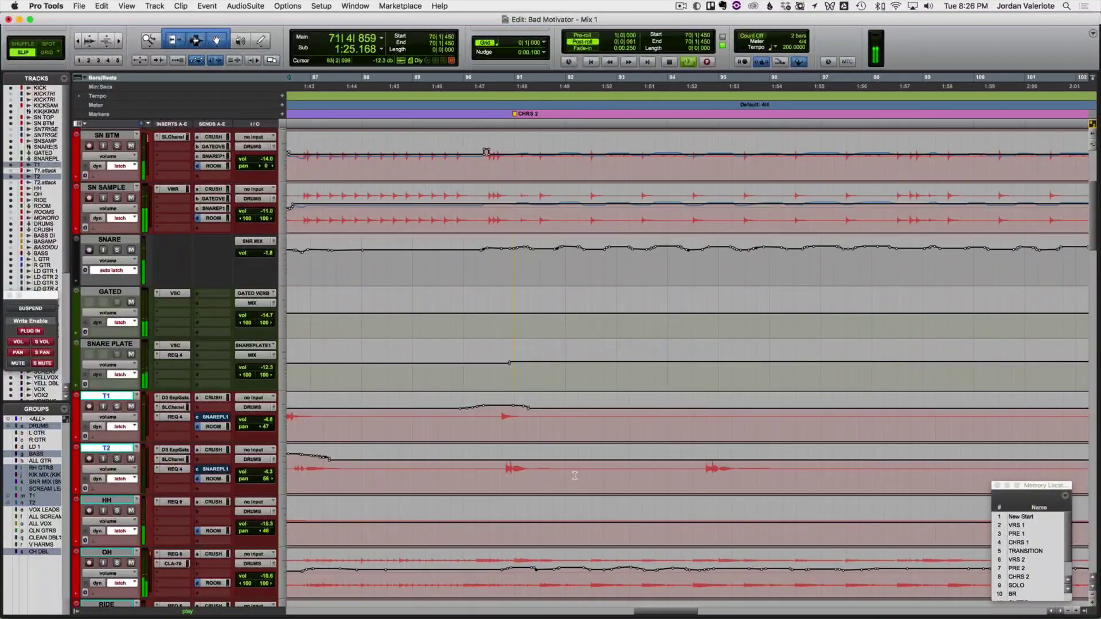
pyautogui.press('super+bracketleft')
pyautogui.click(462, 472)
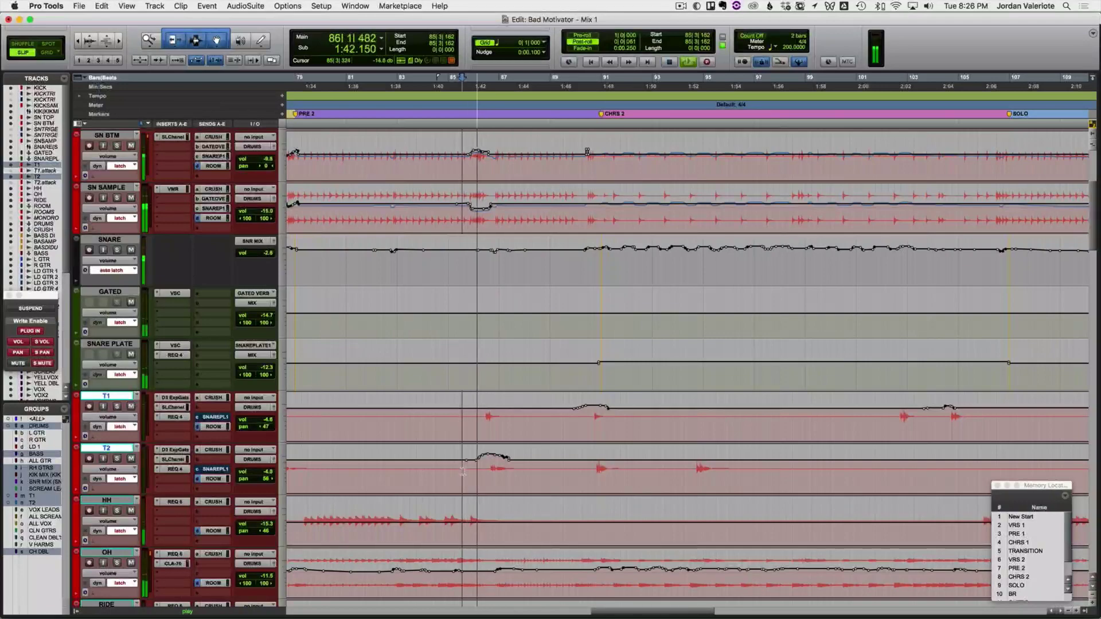
# Step: Look over the volume automation from SOLO to END, from the tom tracks down to the vocal tracks
pyautogui.hscroll(10, 573, 482)
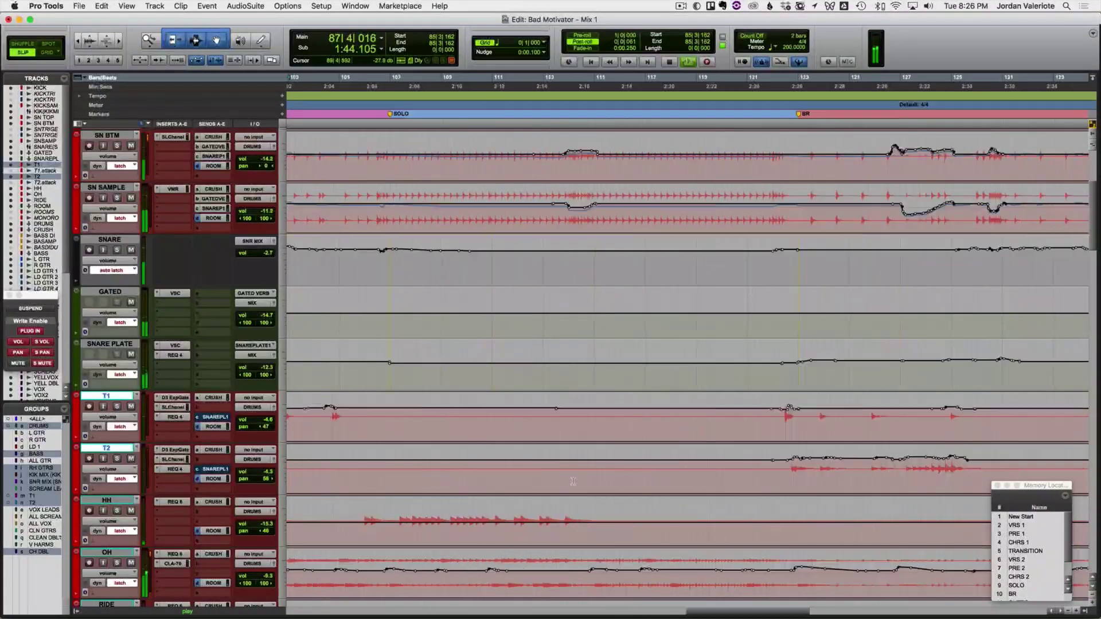
pyautogui.hscroll(7, 573, 482)
pyautogui.press('super+bracketleft')
pyautogui.press('super+bracketleft')
pyautogui.scroll(-4, 596, 392)
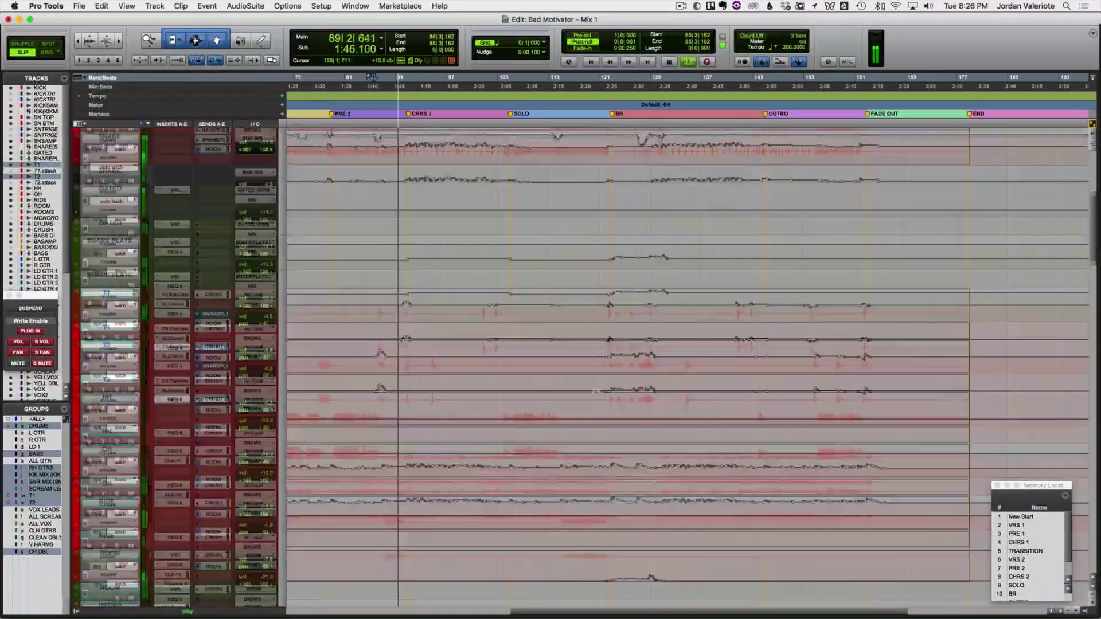
pyautogui.scroll(-3, 596, 392)
pyautogui.scroll(-3, 516, 384)
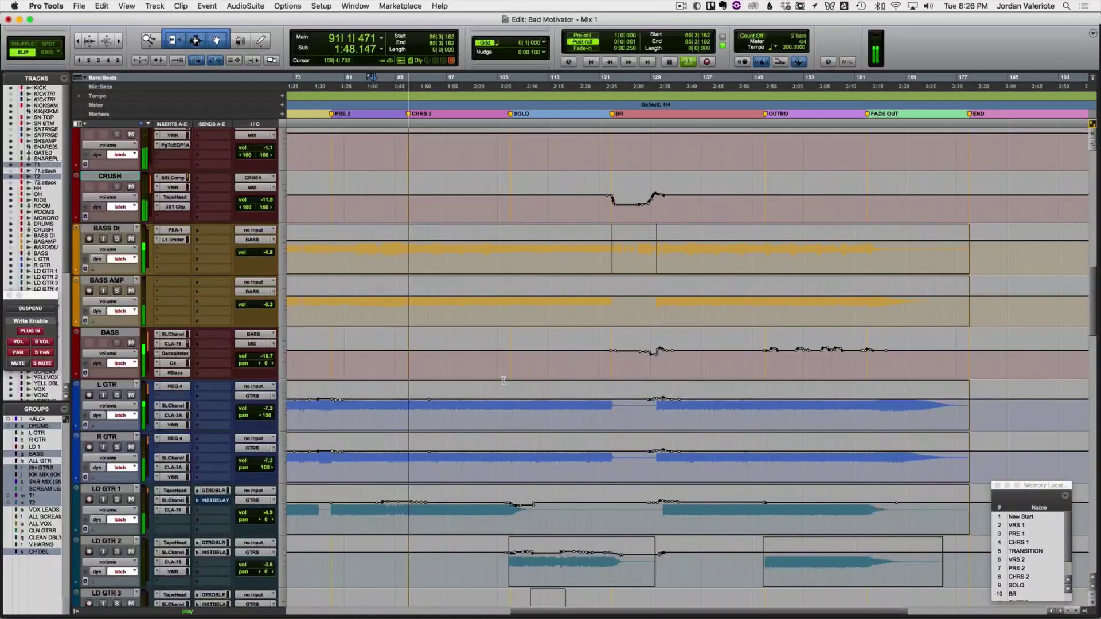
pyautogui.scroll(-3, 504, 380)
pyautogui.scroll(-7, 504, 381)
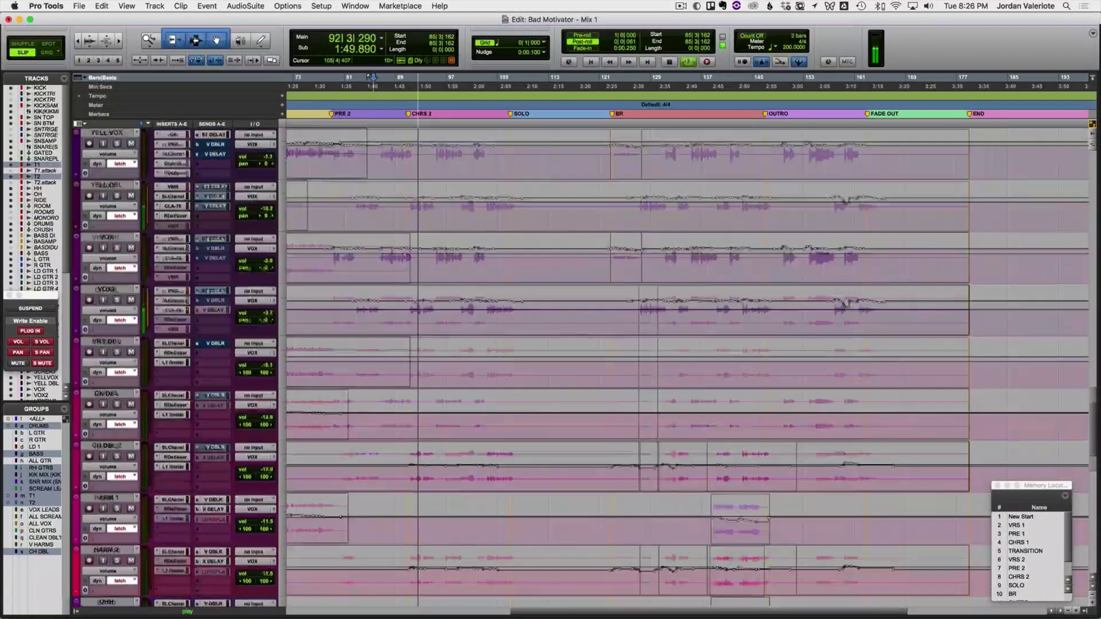
# Step: Stop playback and mute the REV CYM track below the vocals
pyautogui.scroll(-10, 483, 422)
pyautogui.press('space')
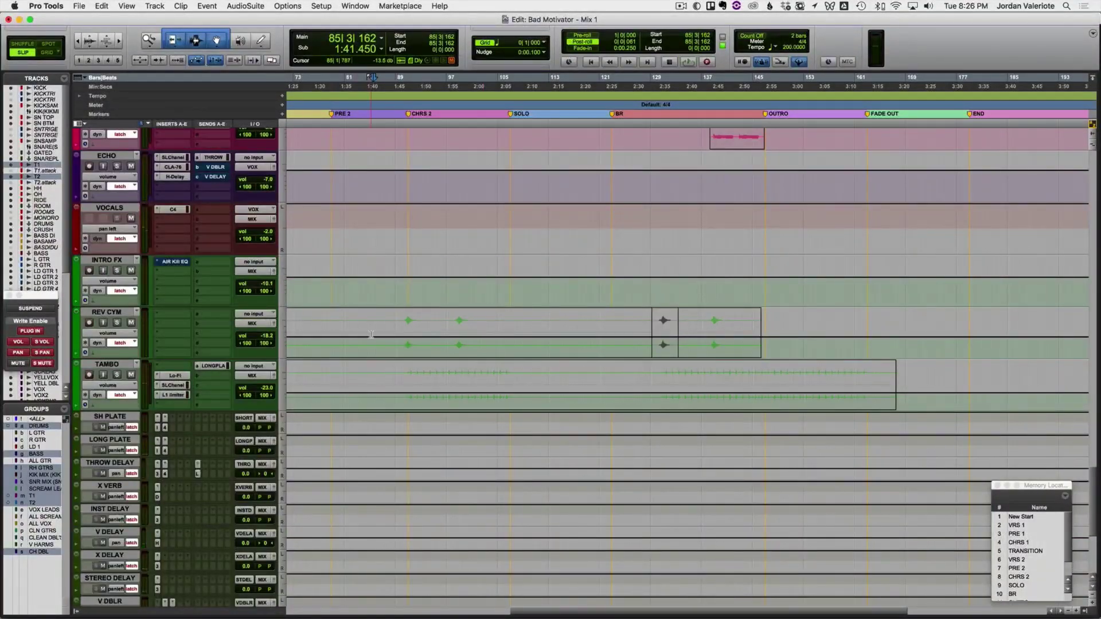
pyautogui.press('r')
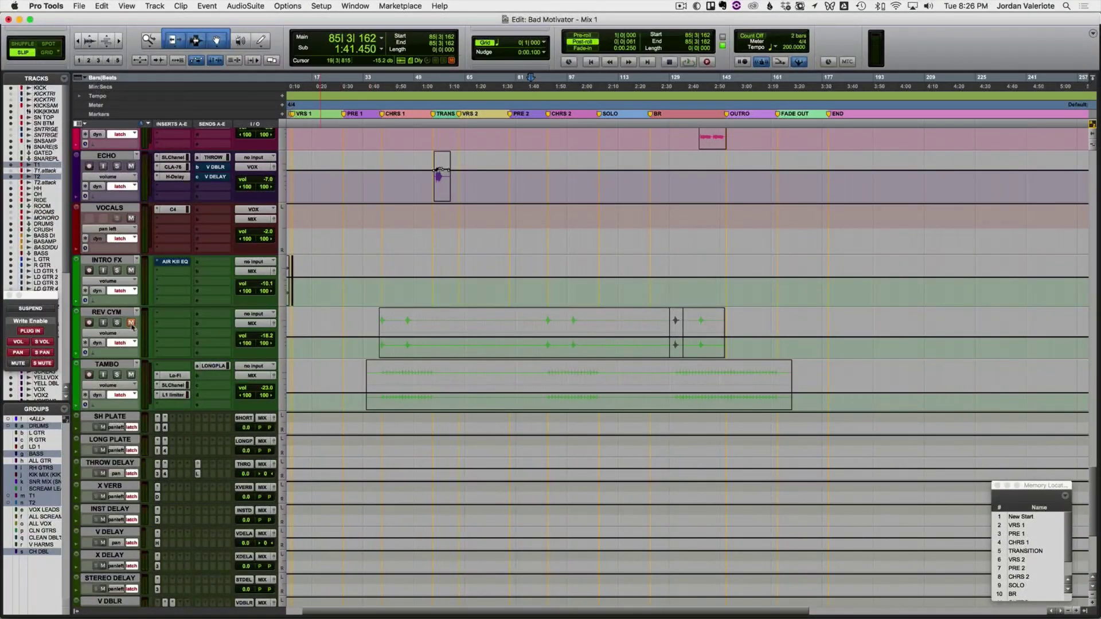
pyautogui.press('space')
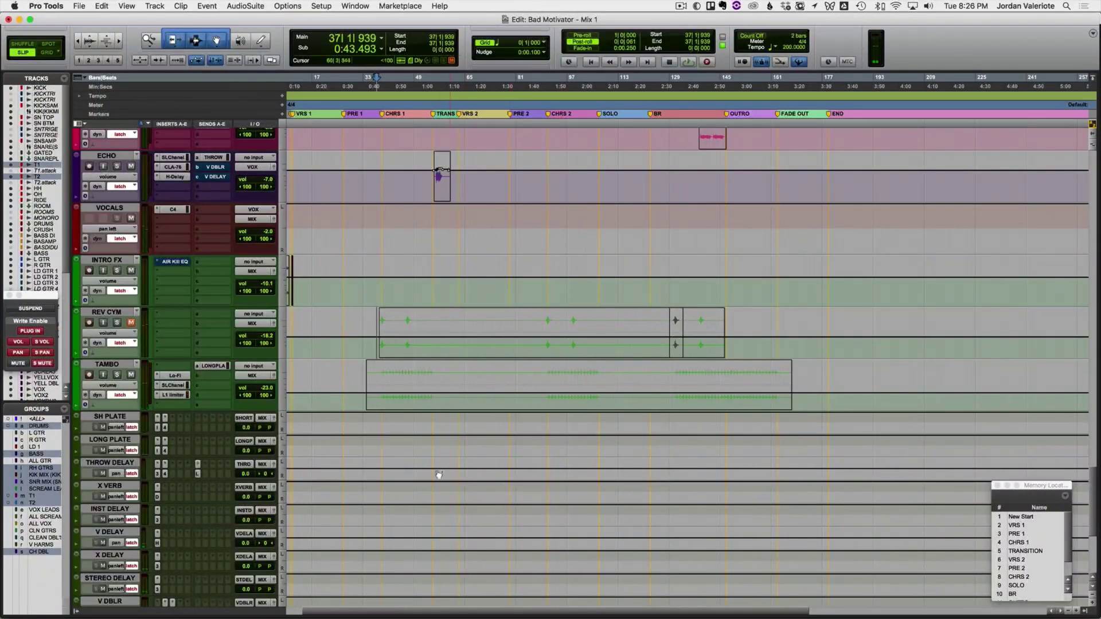
# Step: Play CHRS 1 from bar 37 and lower the gain of the highest band in the OH track's REQ 6 equalizer
pyautogui.scroll(10, 439, 475)
pyautogui.press('space')
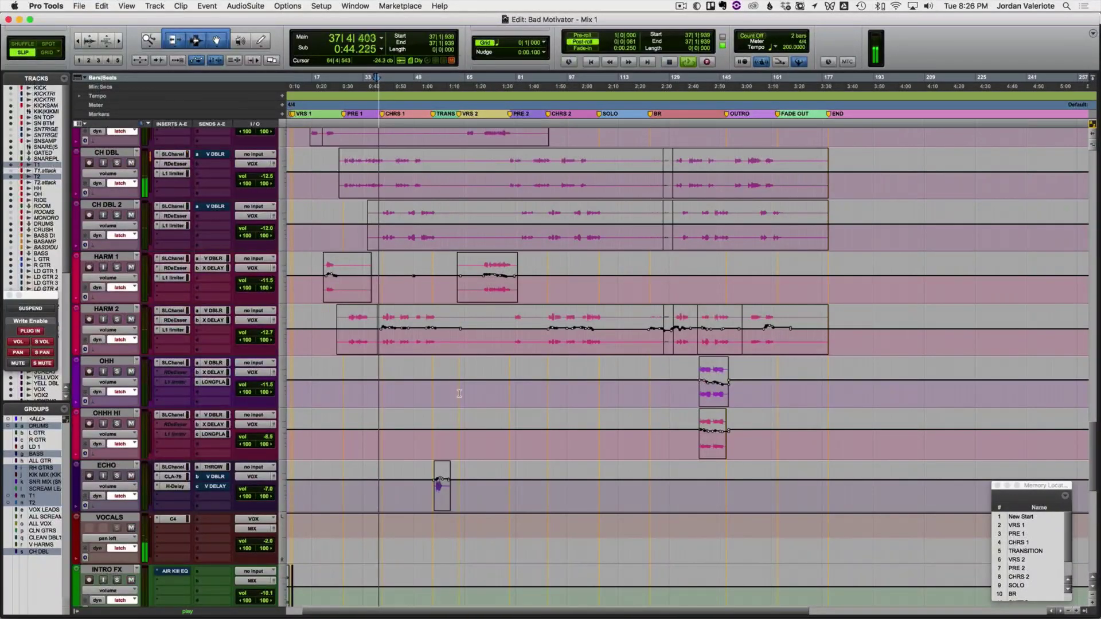
pyautogui.scroll(-4, 458, 393)
pyautogui.scroll(7, 360, 377)
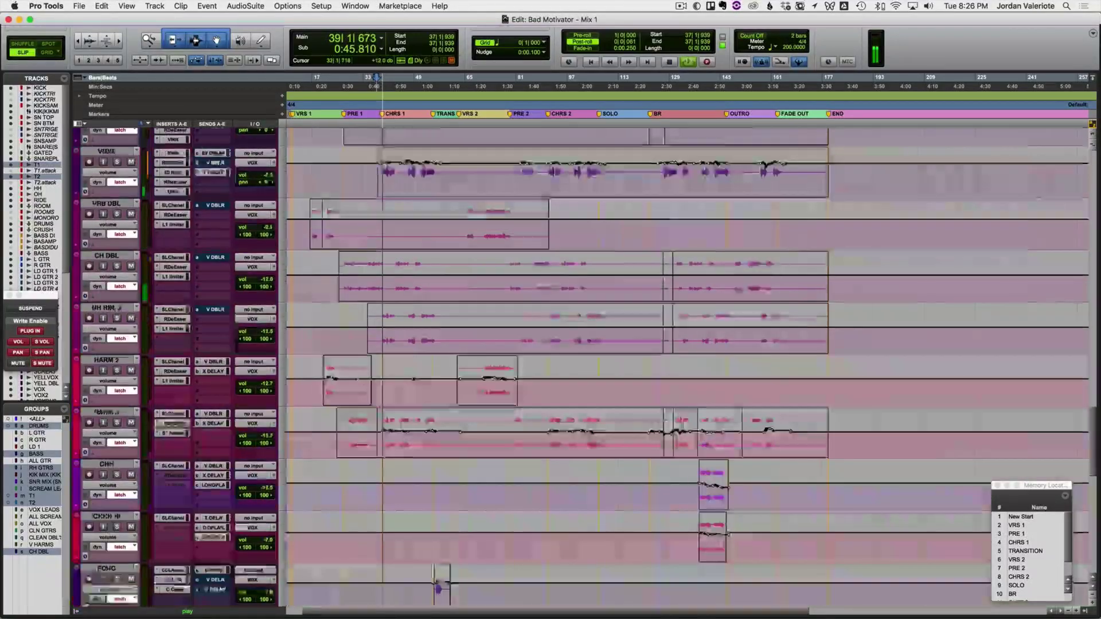
pyautogui.scroll(20, 348, 381)
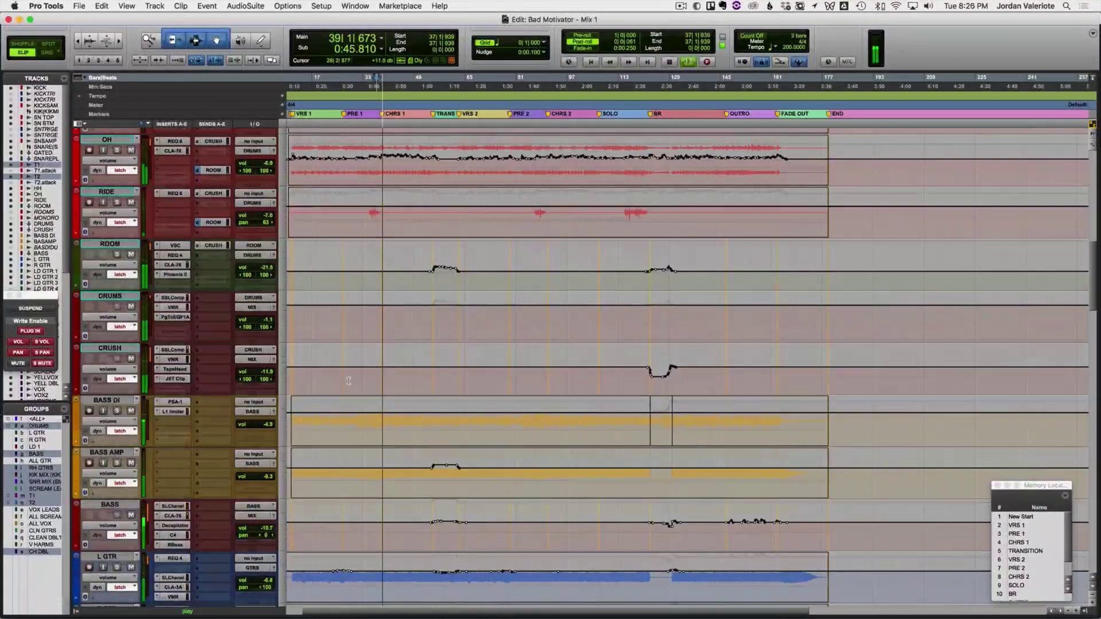
pyautogui.scroll(10, 348, 381)
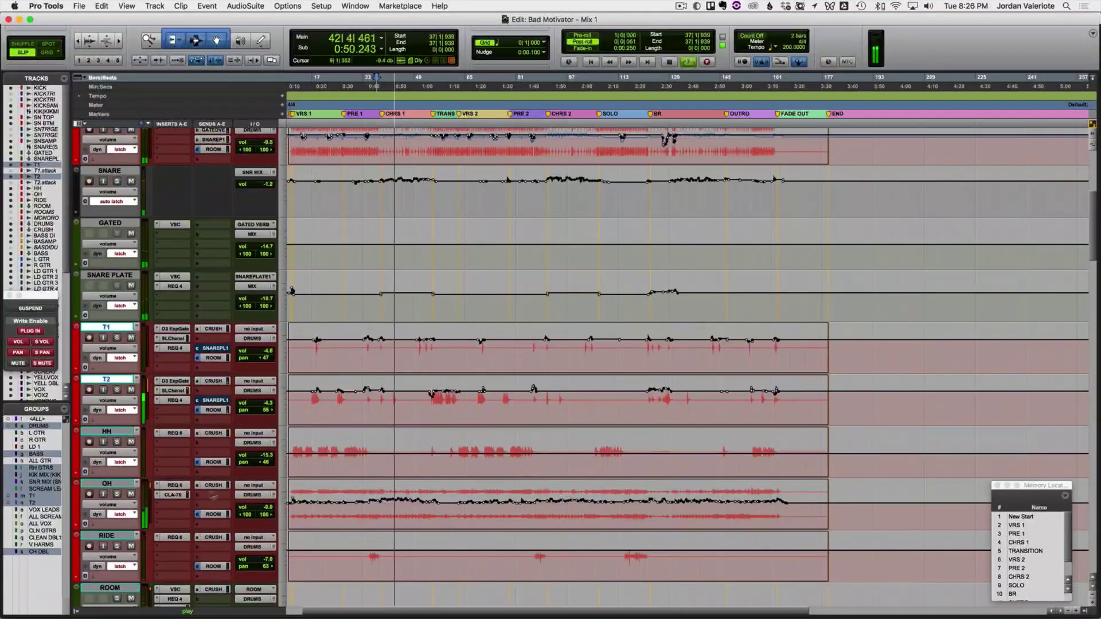
pyautogui.click(175, 485)
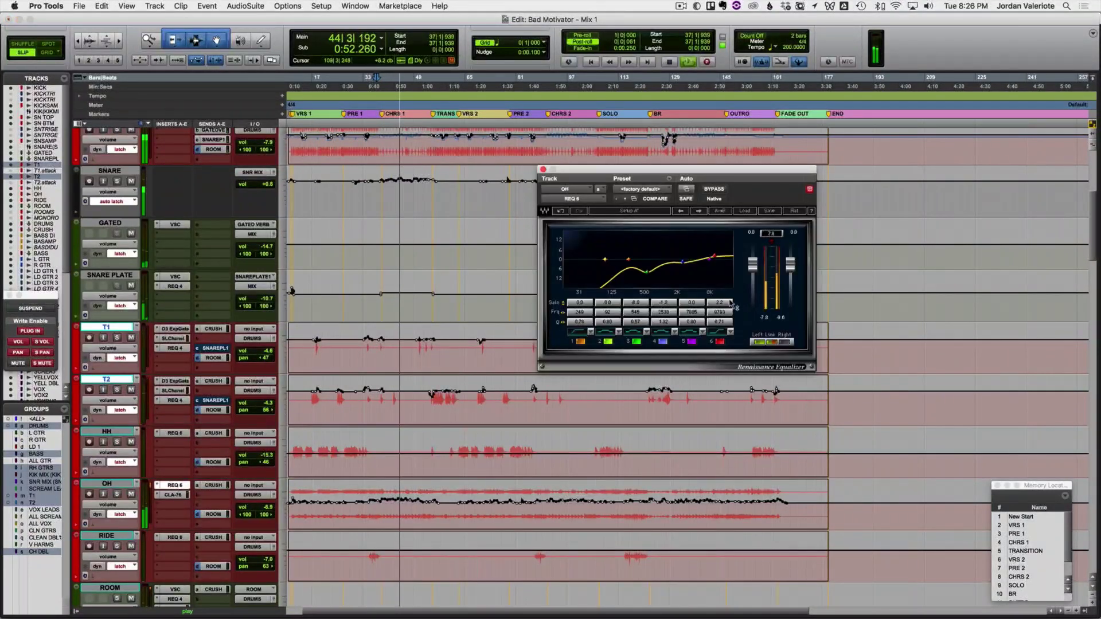
pyautogui.moveTo(730, 302); pyautogui.dragTo(729, 303)
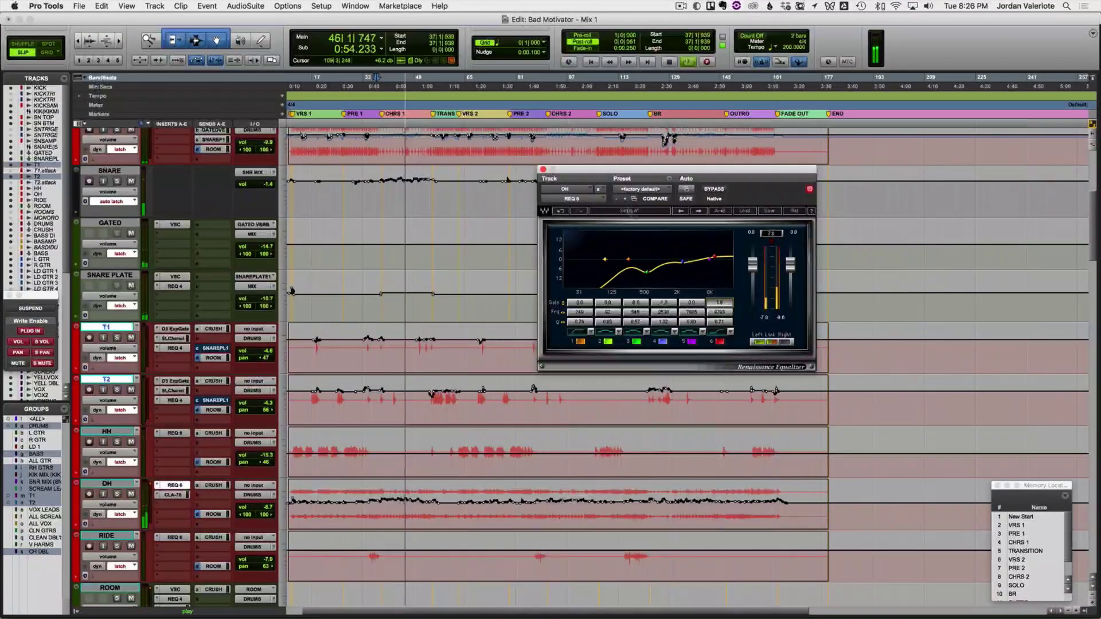
pyautogui.click(543, 169)
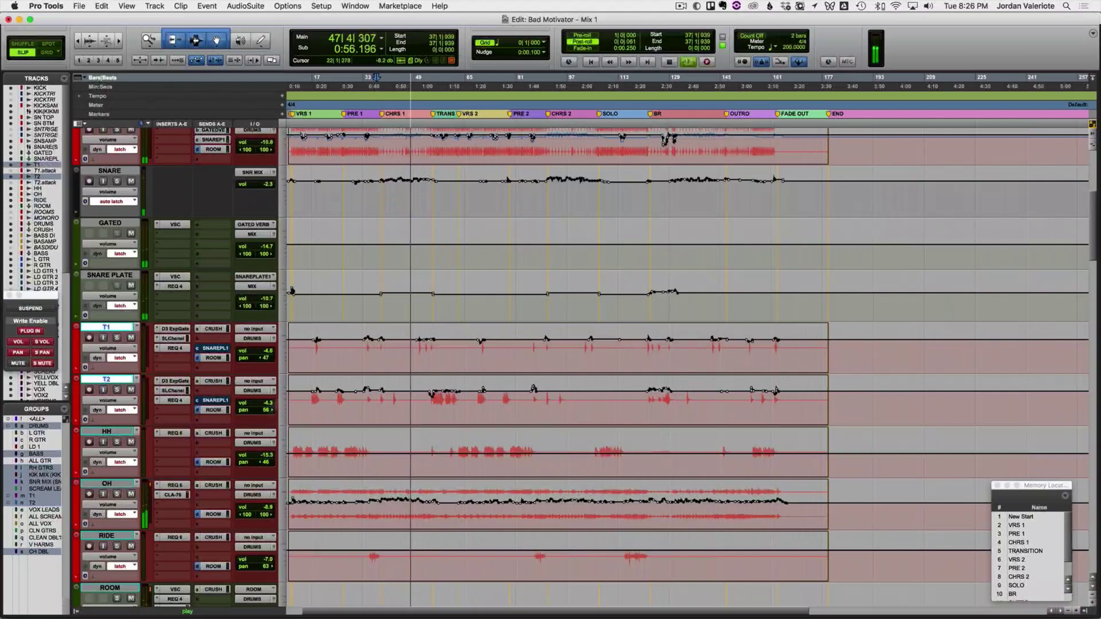
# Step: Save the session and compare the live mix with the earlier print by toggling input monitoring on the print track in the mixer
pyautogui.press('super+equal')
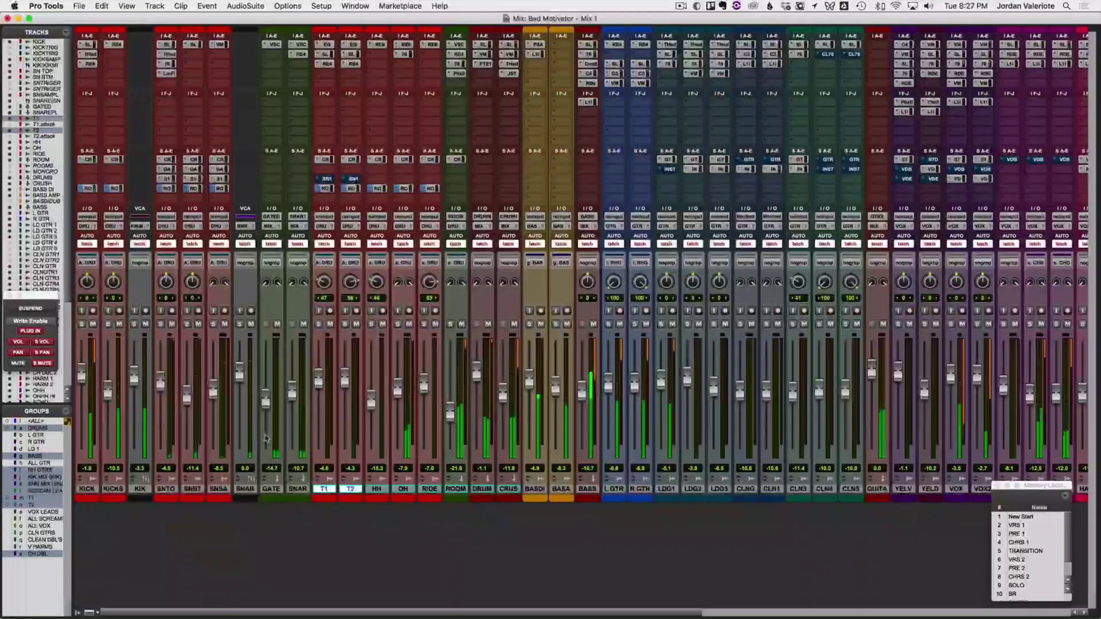
pyautogui.press('super+s')
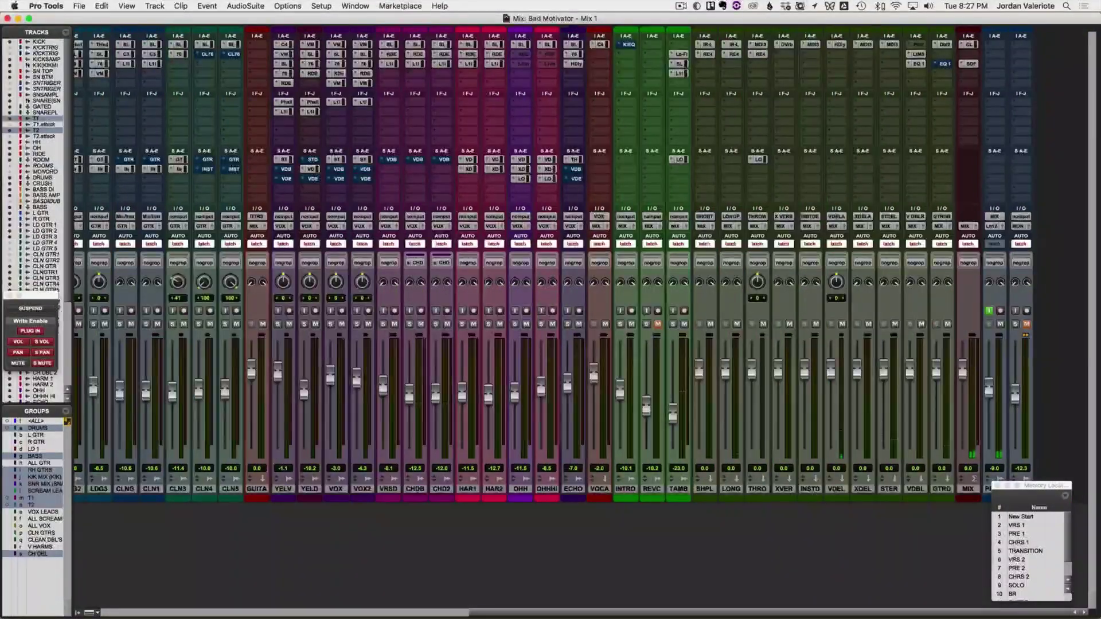
pyautogui.click(990, 311)
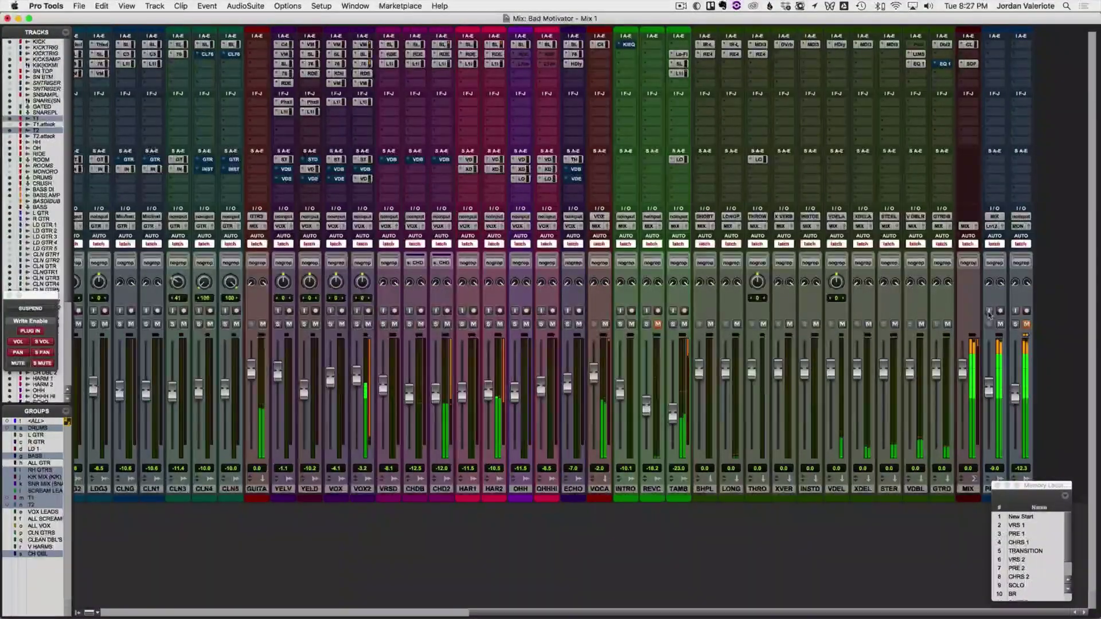
pyautogui.click(989, 311)
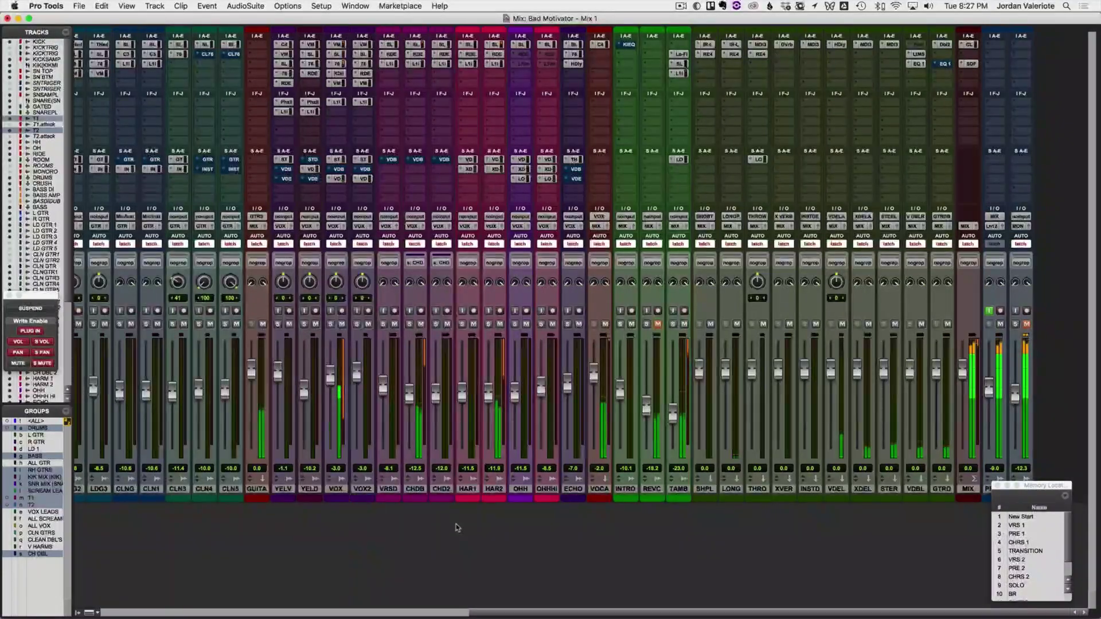
# Step: Listen to L GTR and R GTR in solo, and set the New York saturation in L GTR's Virtual Mix Rack to about 3.54
pyautogui.hscroll(-8, 455, 524)
pyautogui.click(194, 324)
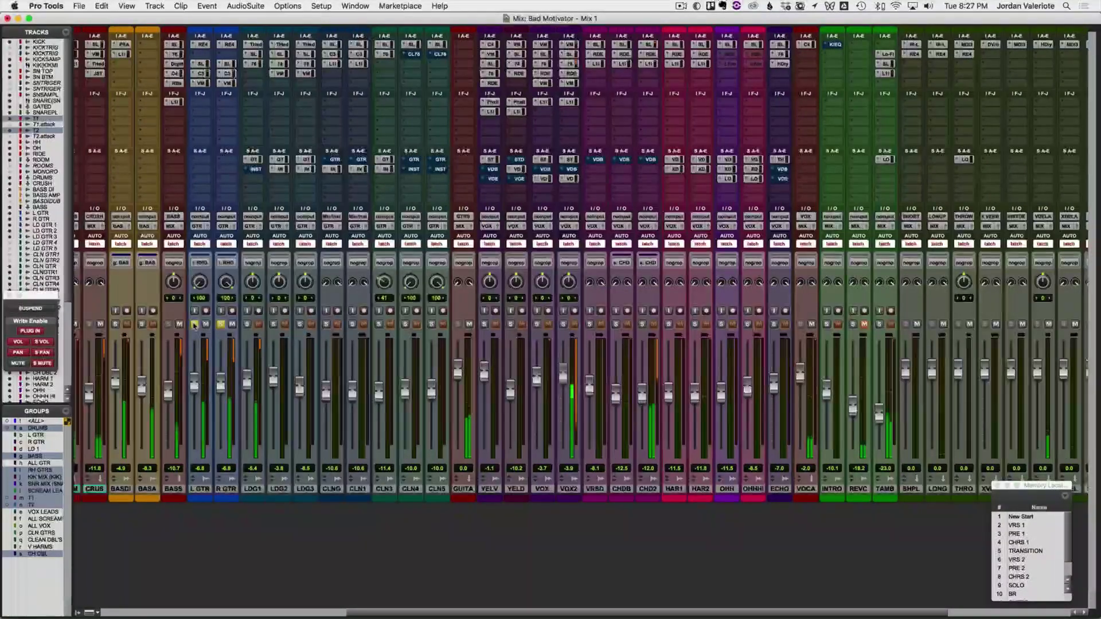
pyautogui.click(194, 325)
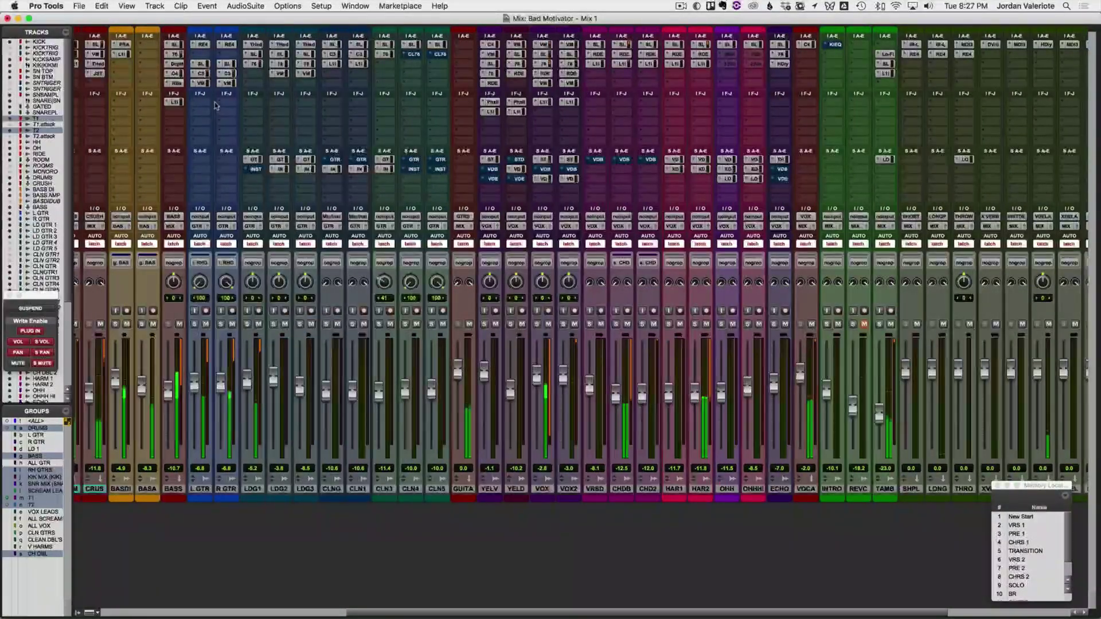
pyautogui.click(200, 83)
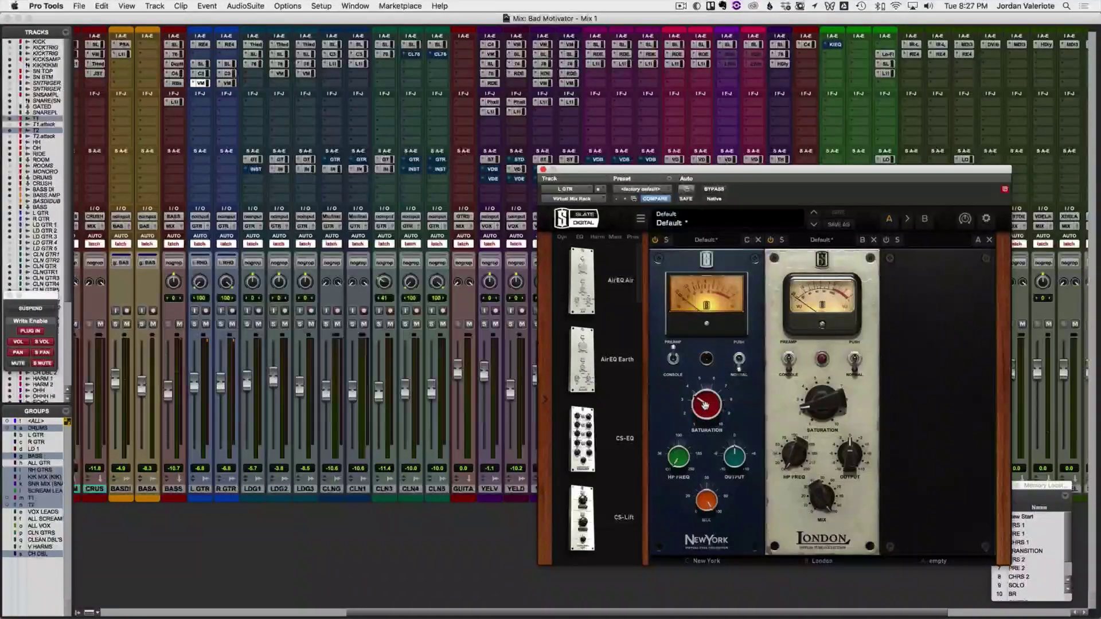
pyautogui.moveTo(706, 406); pyautogui.dragTo(704, 407)
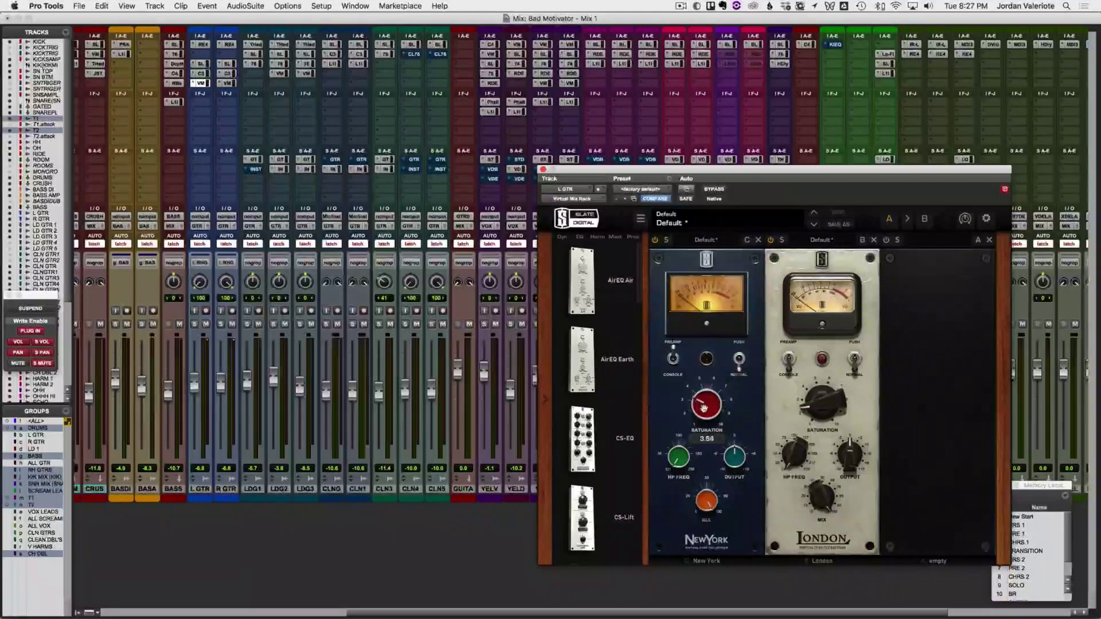
# Step: Review the New York and London saturation settings in the Virtual Mix Rack on the L GTR and R GTR tracks
pyautogui.moveTo(832, 409)
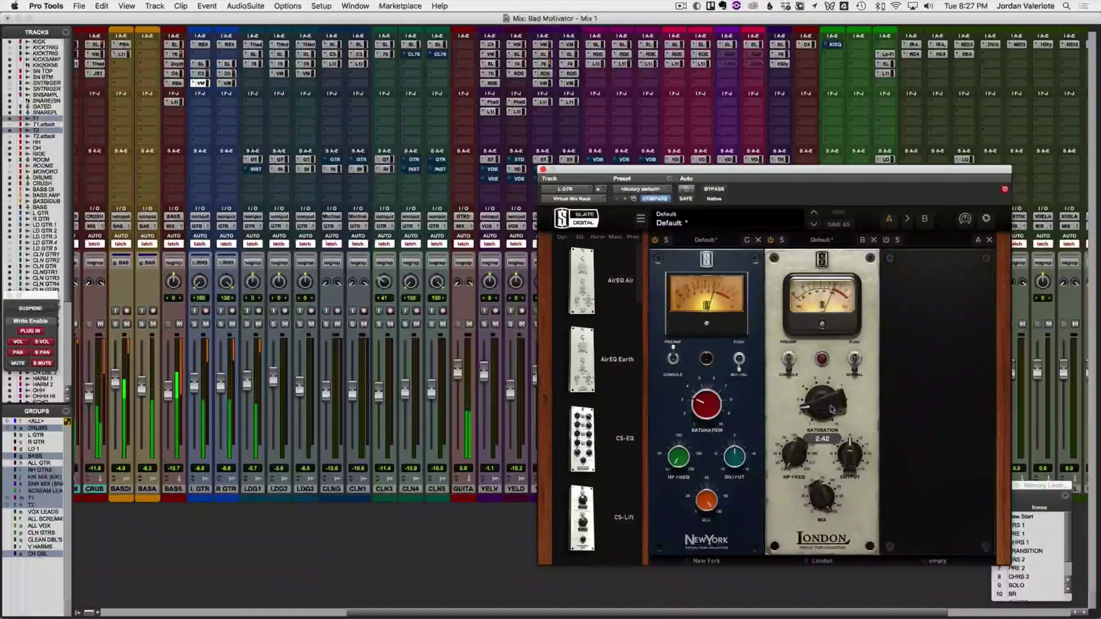
pyautogui.moveTo(708, 407); pyautogui.dragTo(707, 409)
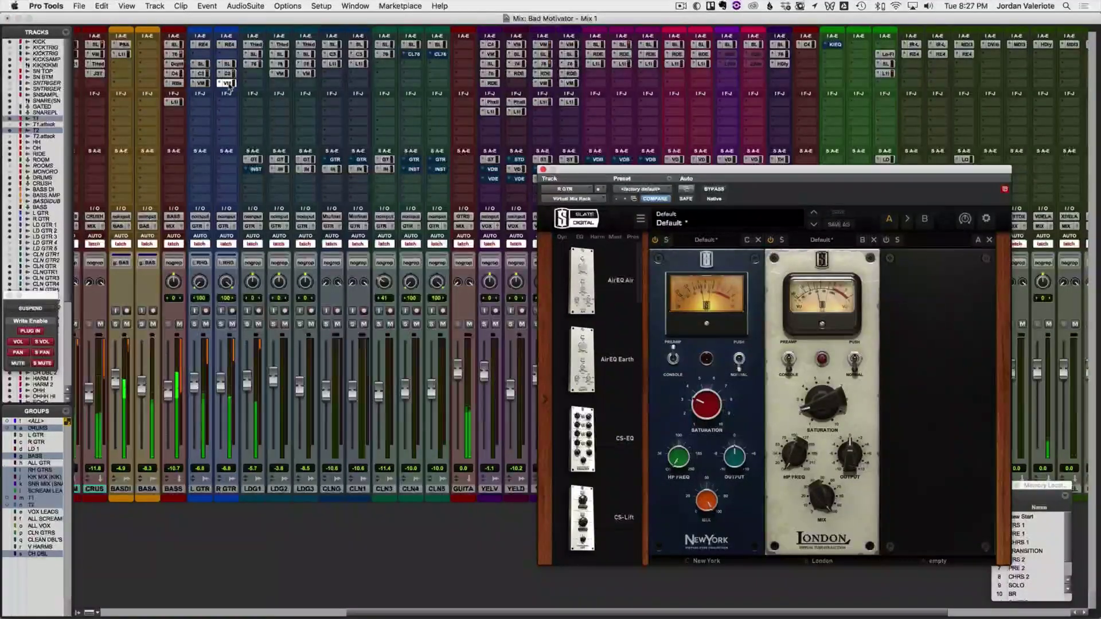
pyautogui.click(227, 85)
pyautogui.click(227, 85)
# Step: Toggle input monitoring on the PRINT.FINAL track during playback to compare the live mix with the printed mix
pyautogui.hscroll(5, 967, 315)
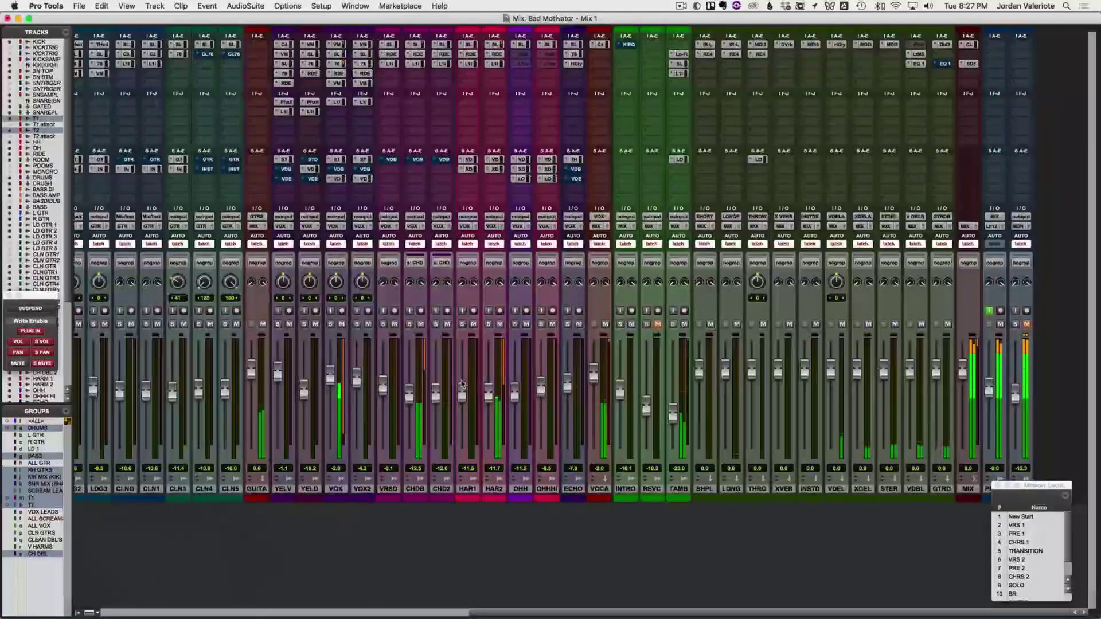
pyautogui.click(990, 311)
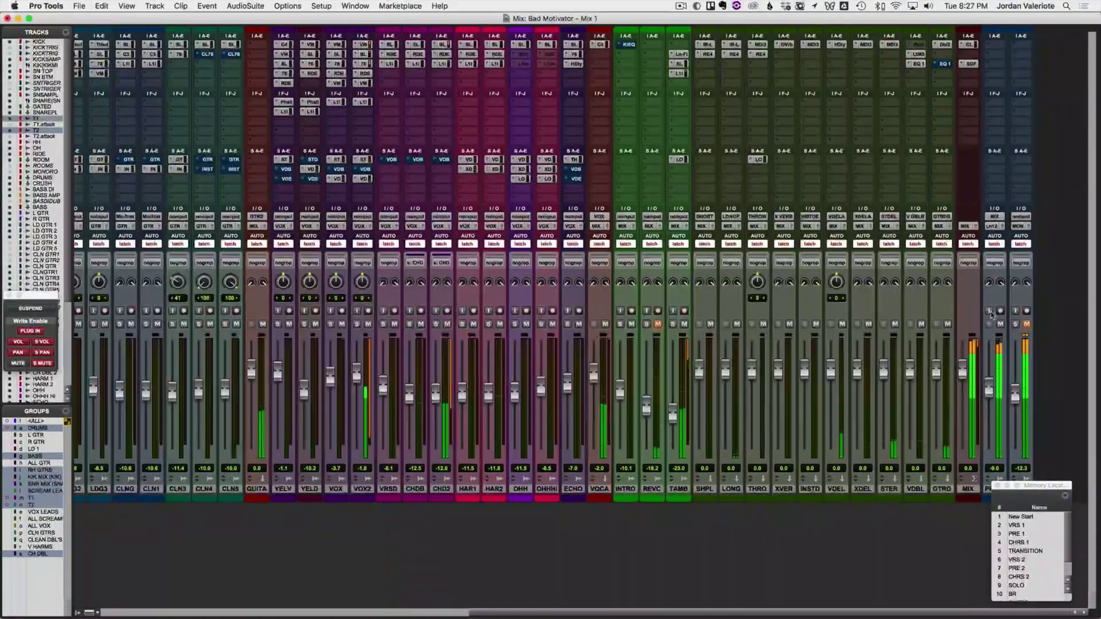
pyautogui.click(990, 311)
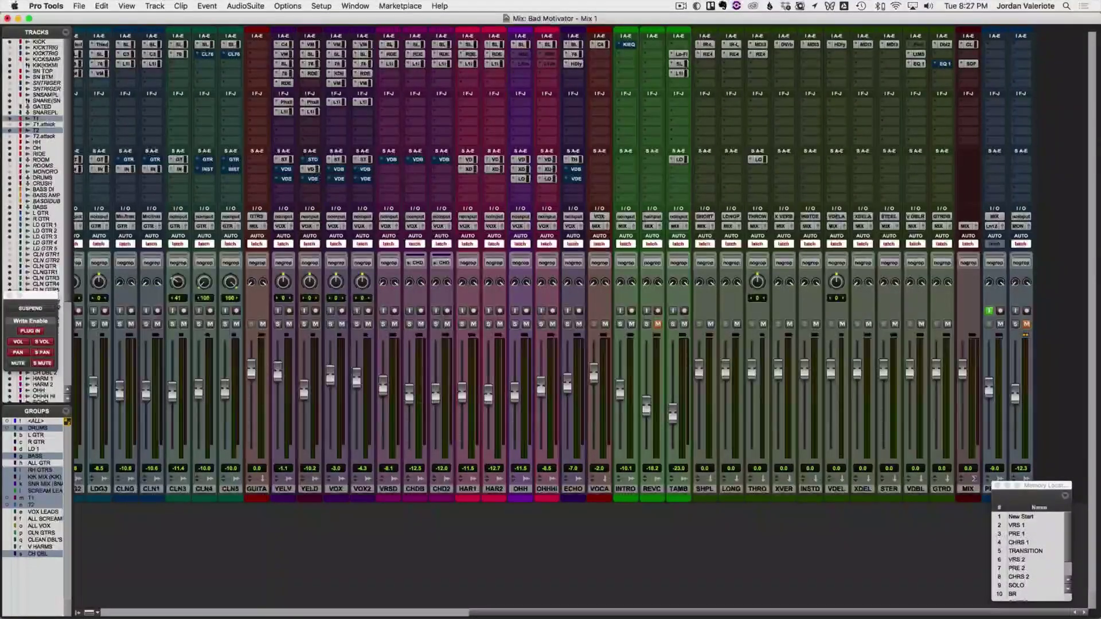
pyautogui.click(990, 311)
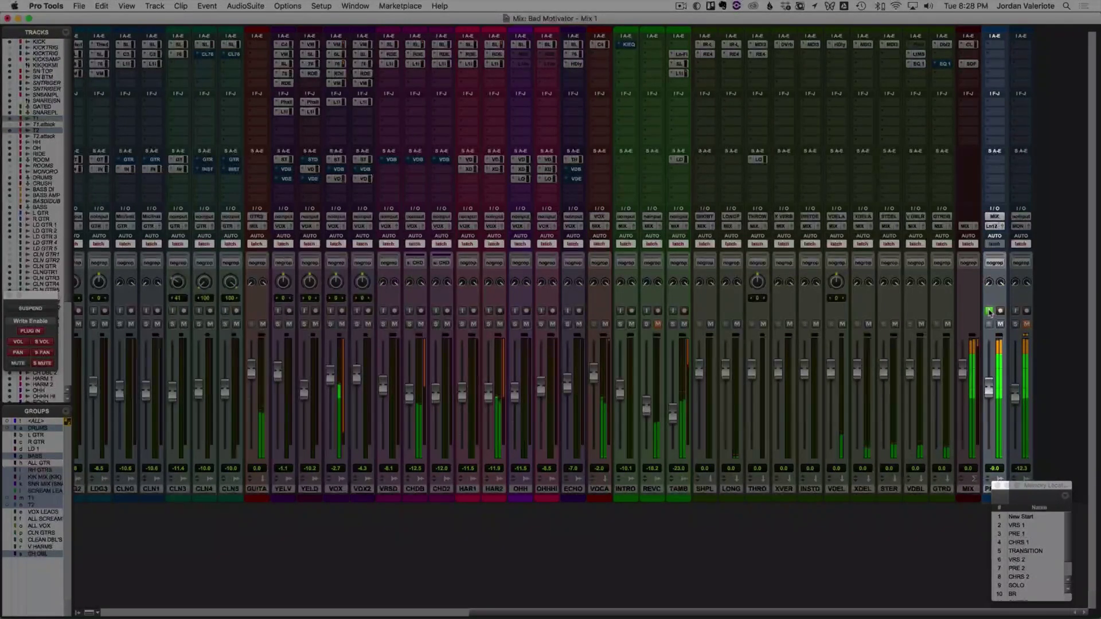
pyautogui.click(989, 311)
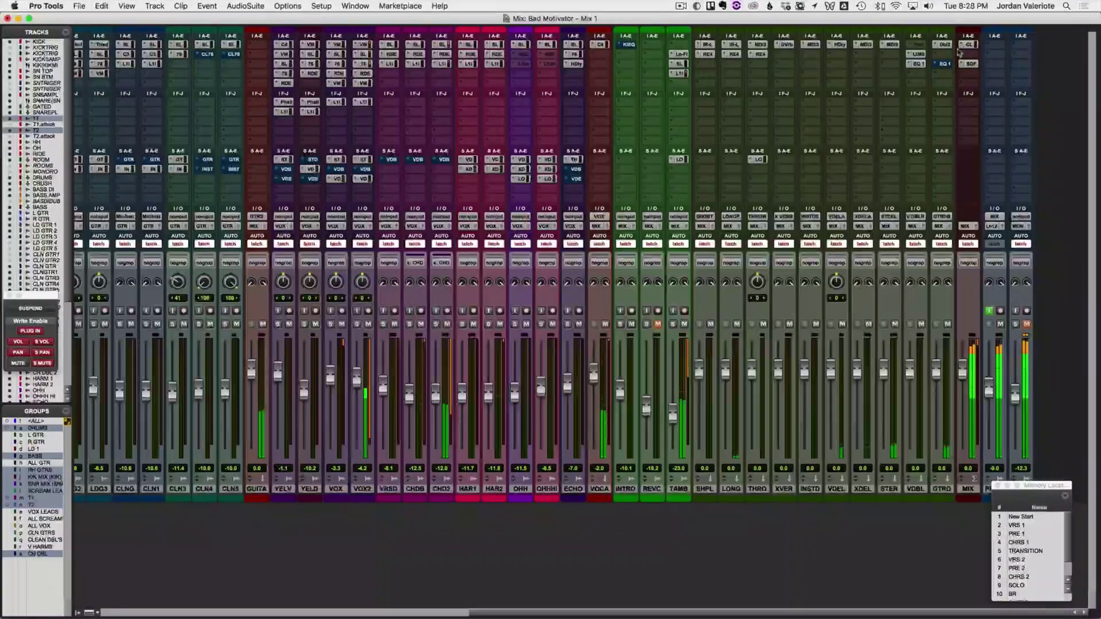
# Step: Play the song and compare the MIX track with its CLA MixDown plug-in bypassed and active
pyautogui.click(961, 46)
pyautogui.click(953, 33)
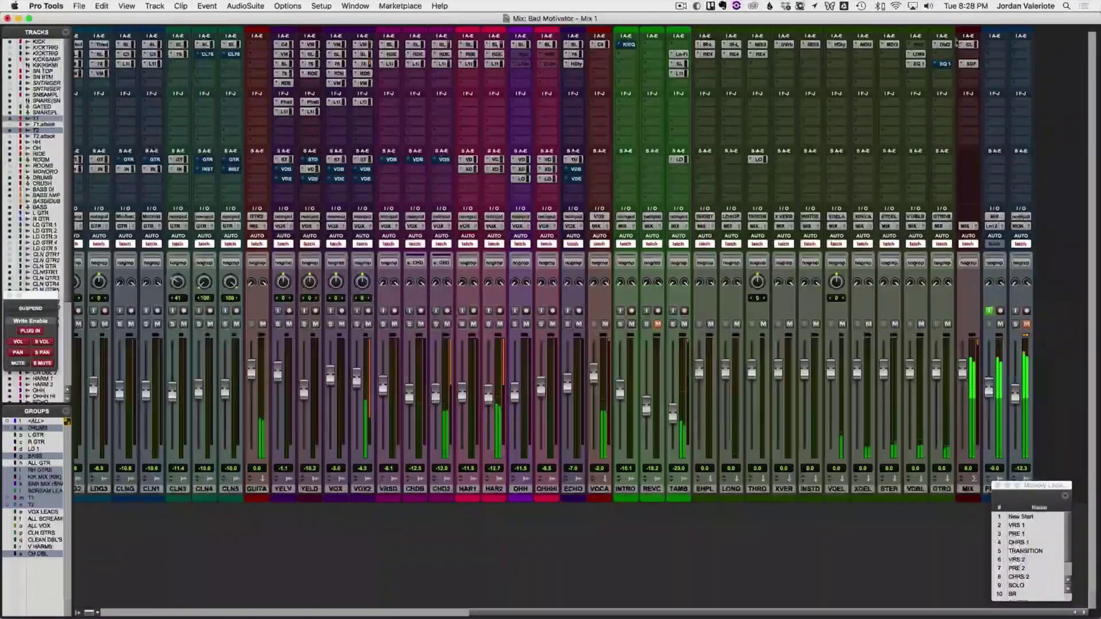
pyautogui.press('space')
pyautogui.click(972, 44)
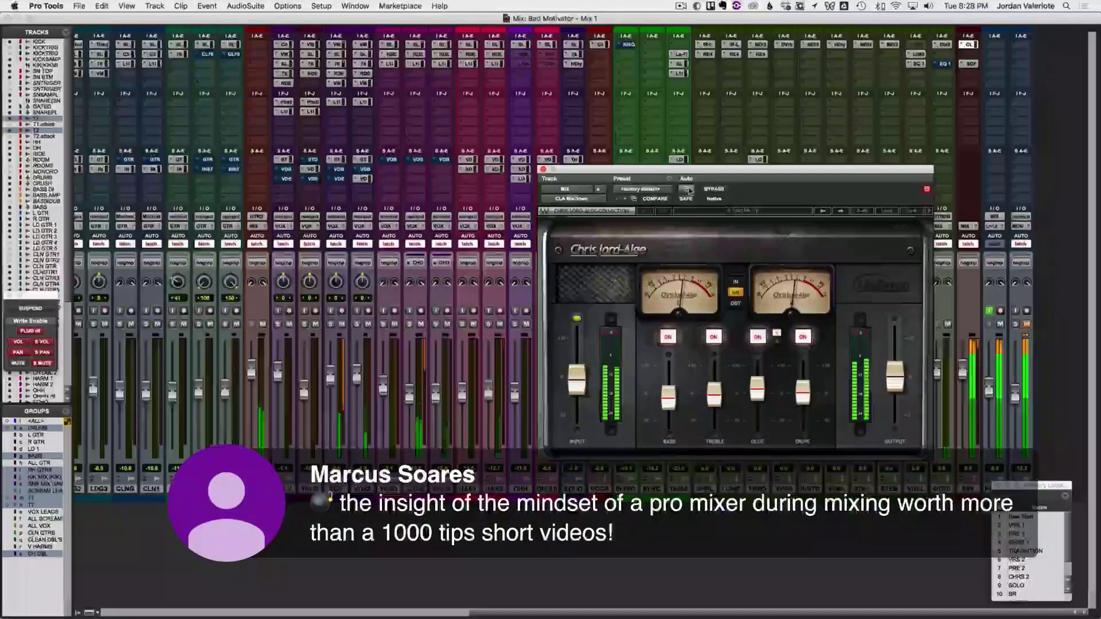
pyautogui.click(715, 189)
pyautogui.click(715, 190)
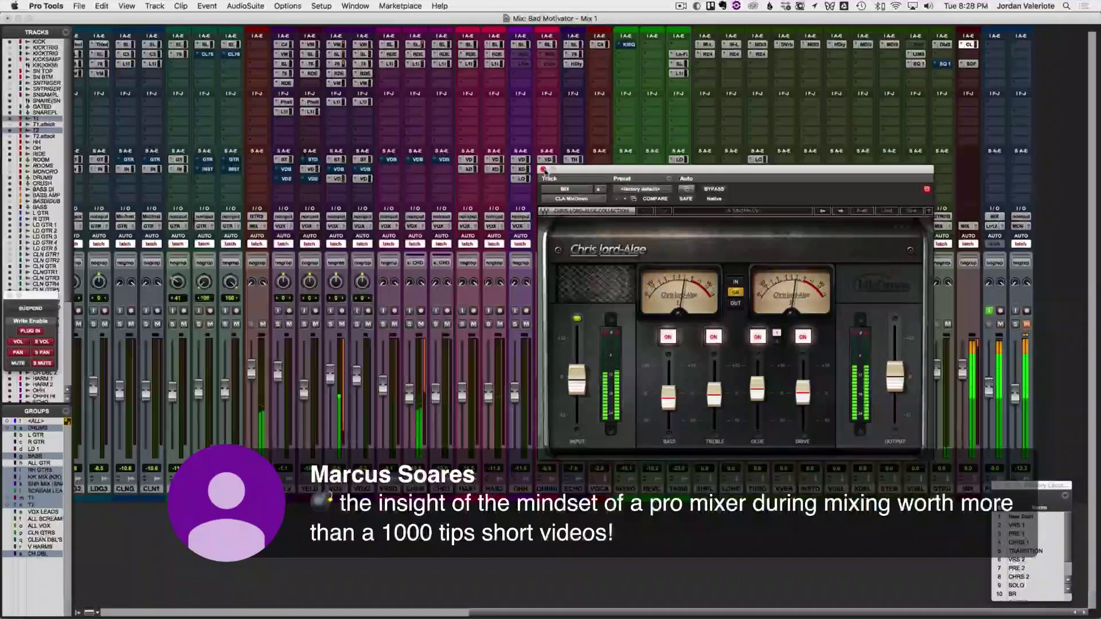
pyautogui.click(543, 170)
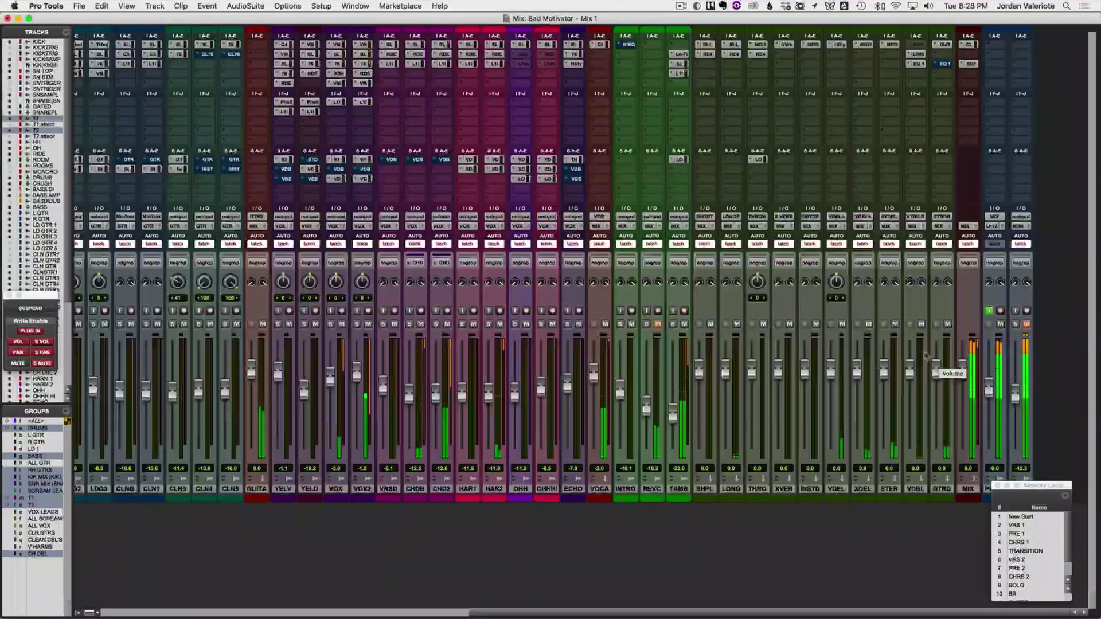
# Step: Switch the print track's input monitoring off and back on to check the printed version against the mix again
pyautogui.click(989, 311)
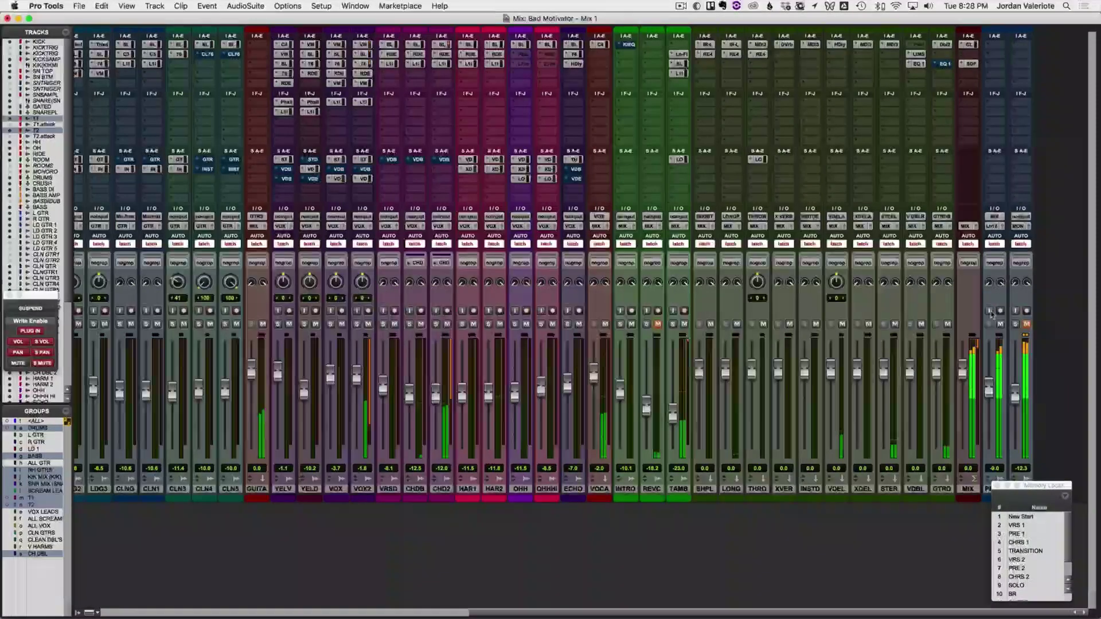
pyautogui.click(989, 311)
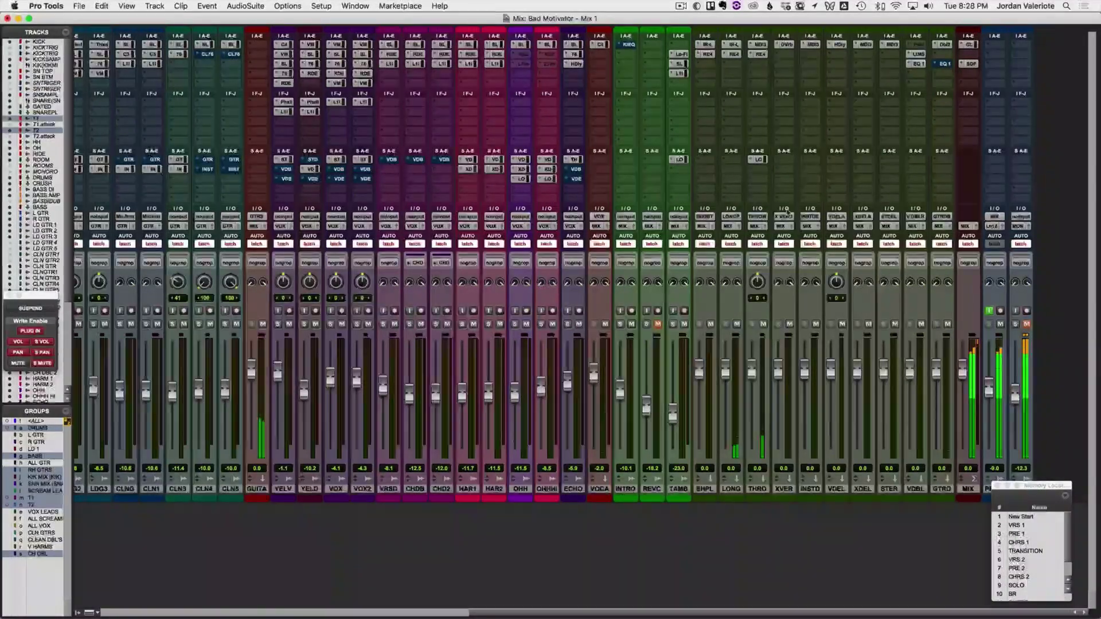
# Step: Switch to the Edit window, show the bass and guitar tracks, and restart playback from the PRE 1 section
pyautogui.hscroll(-10, 677, 314)
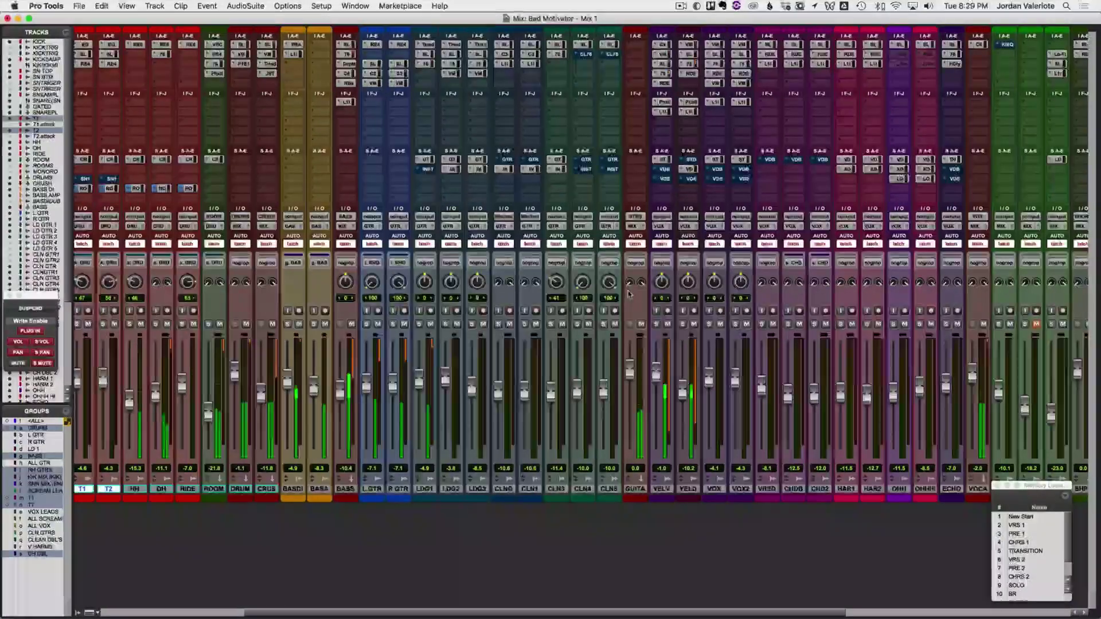
pyautogui.press('super+equal')
pyautogui.hscroll(-2, 497, 209)
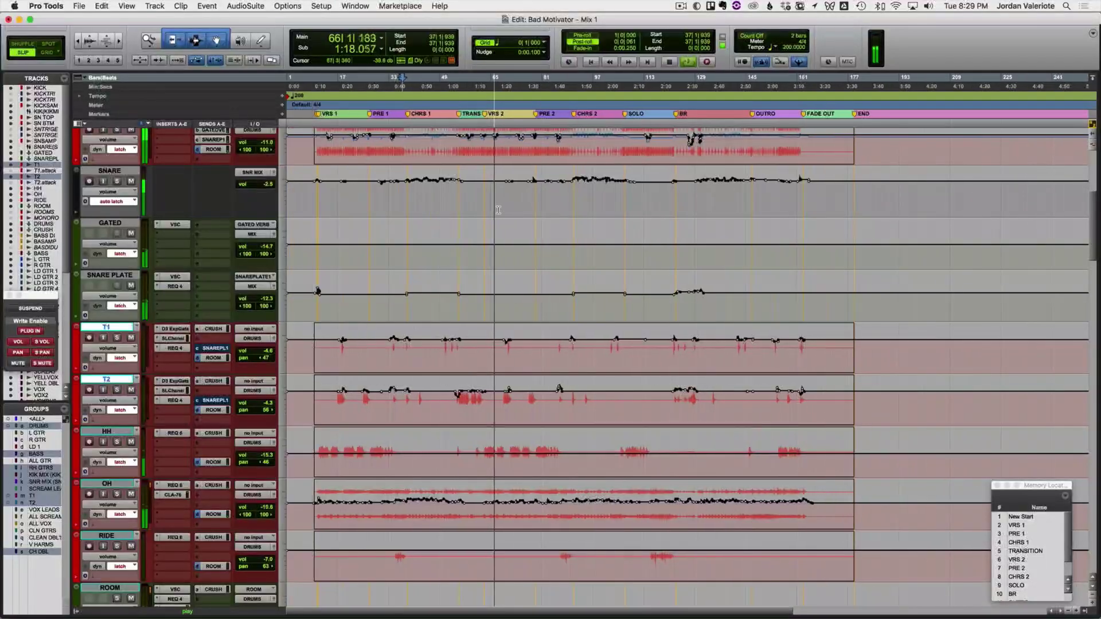
pyautogui.scroll(4, 497, 208)
pyautogui.scroll(-15, 497, 208)
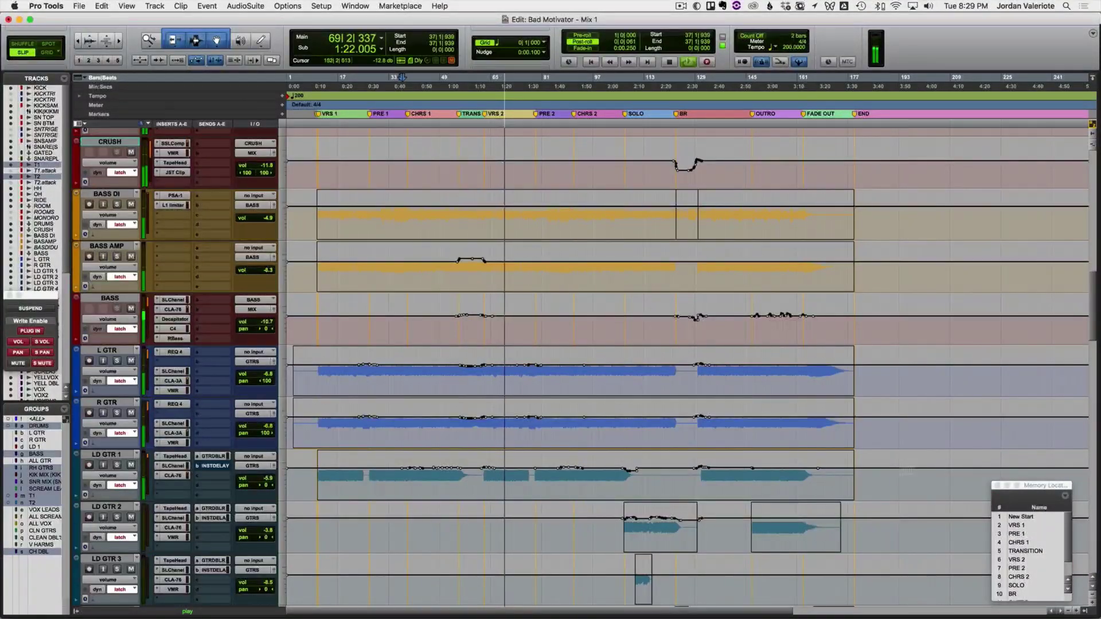
pyautogui.press('space')
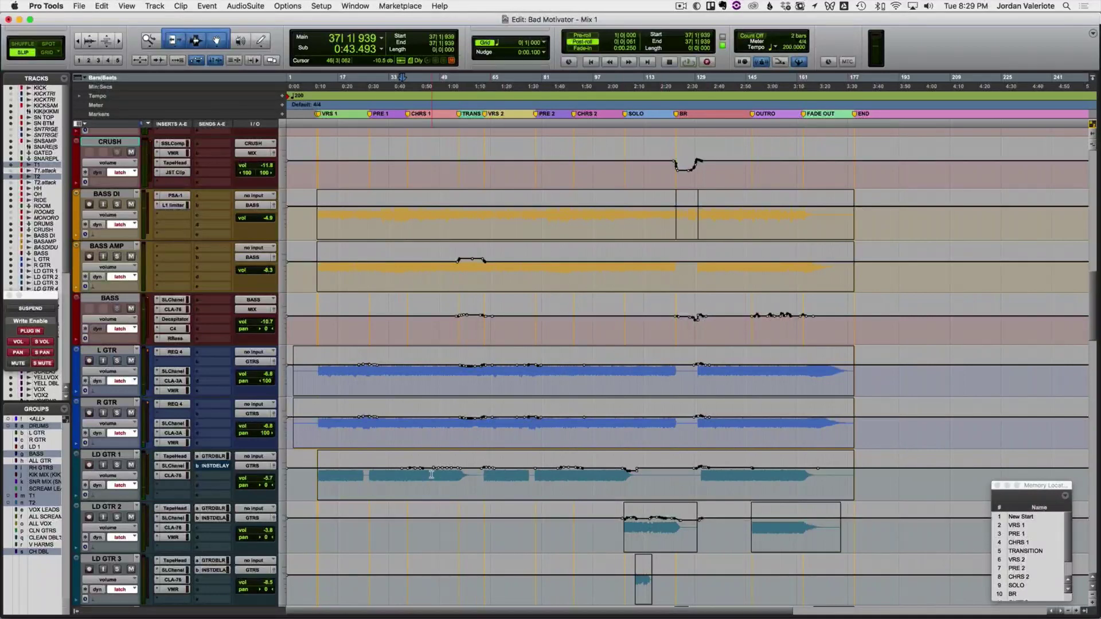
pyautogui.press('super+e')
pyautogui.press('space')
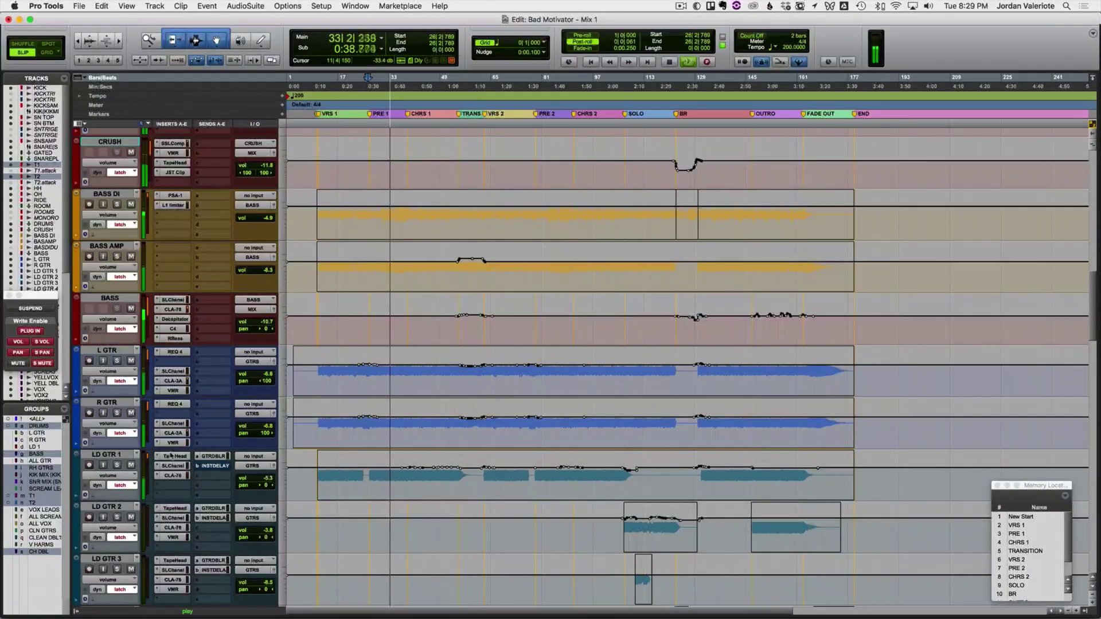
# Step: Examine the SSLChannel EQ settings on the LD GTR 1 track while the song plays
pyautogui.click(173, 466)
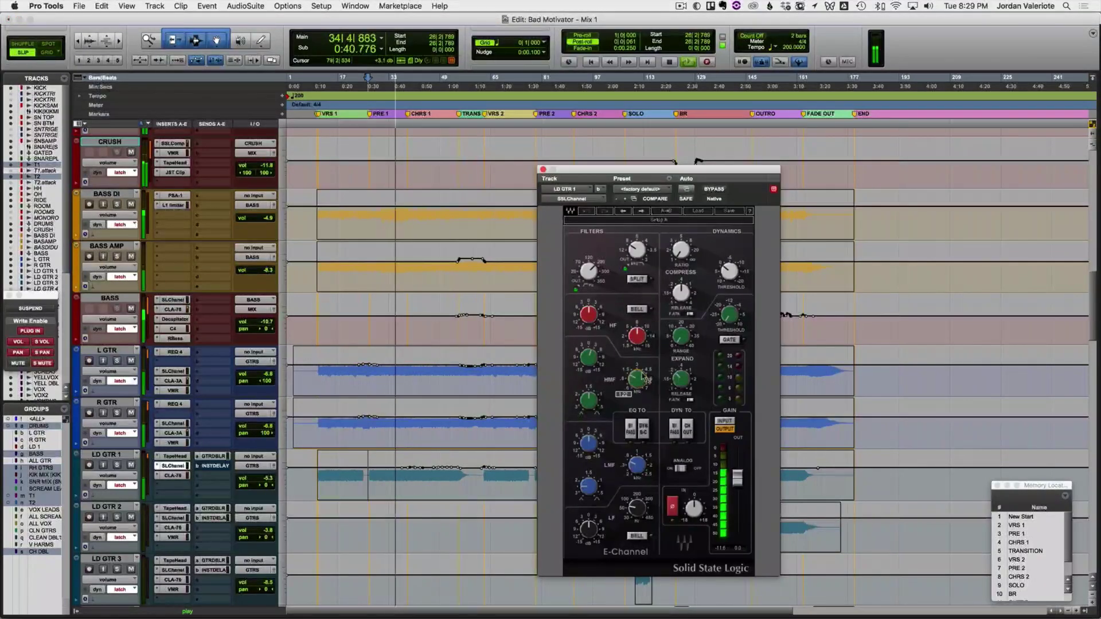
pyautogui.moveTo(592, 361)
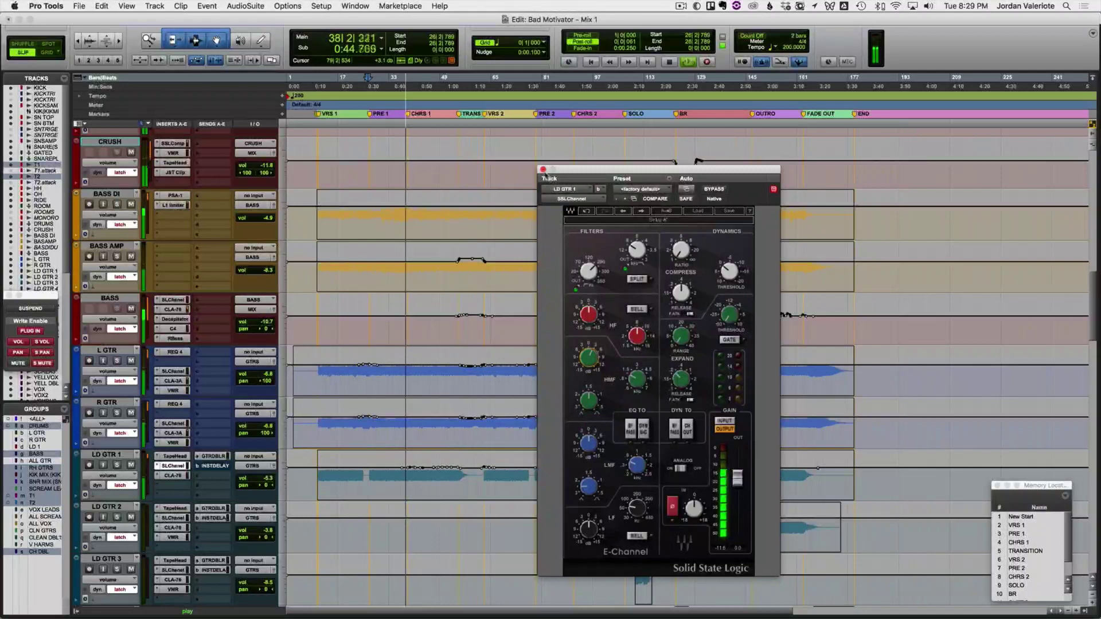
pyautogui.click(543, 169)
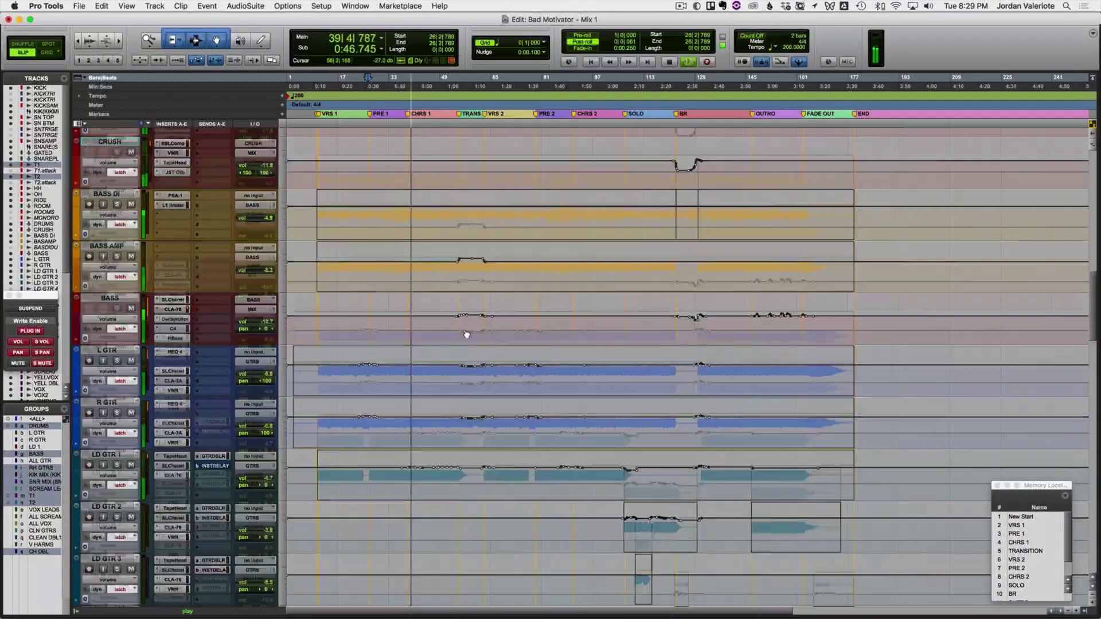
# Step: Compare the chorus of the live mix with the PRINT.FINAL recording by toggling that track's input monitoring
pyautogui.scroll(-15, 467, 334)
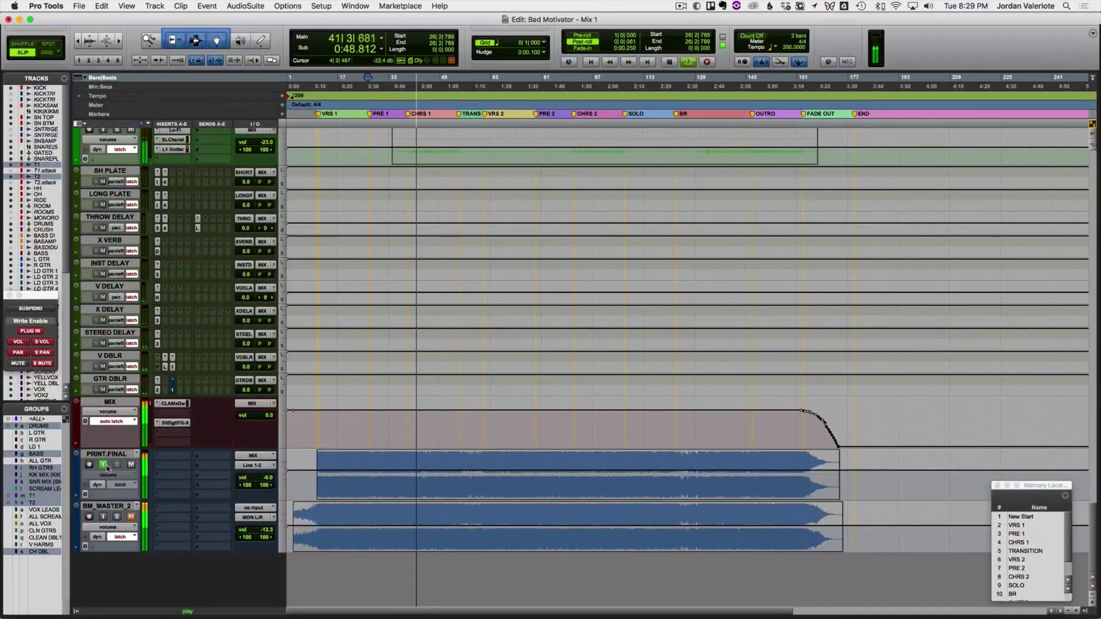
pyautogui.click(105, 466)
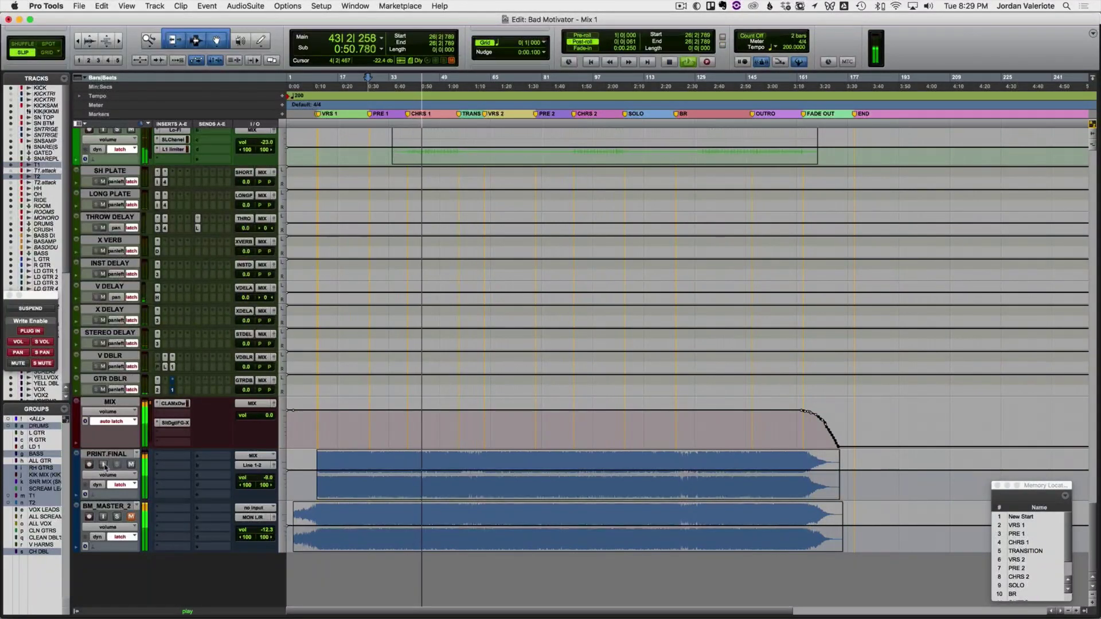
pyautogui.click(104, 465)
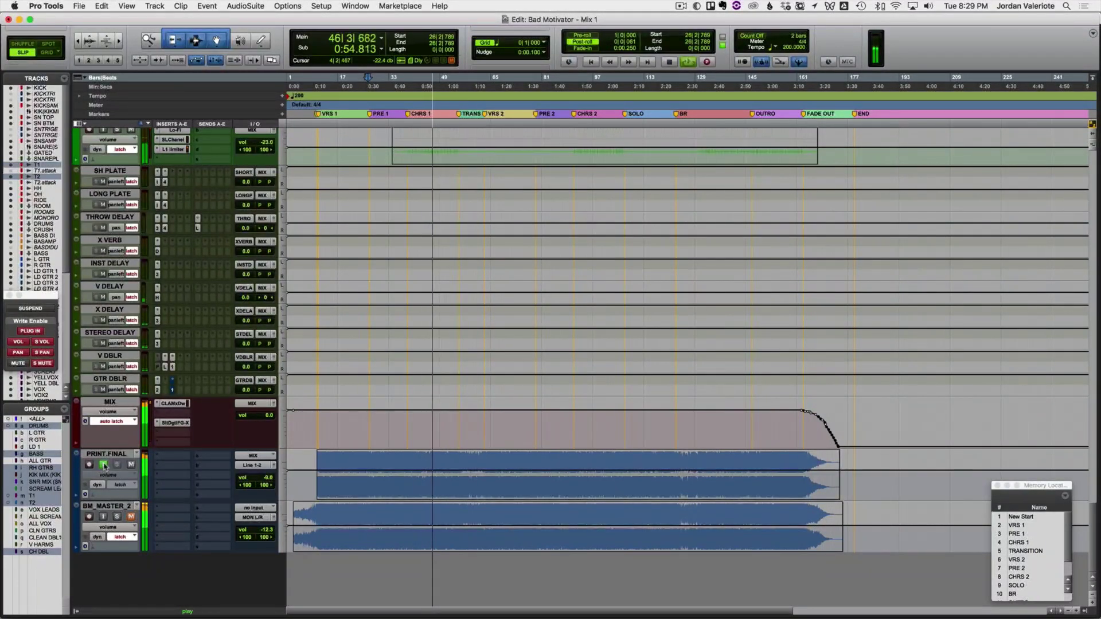
# Step: Bring up the SSLChannel plug-in of the tom tracks, stop playback, and solo the grouped drum tracks
pyautogui.scroll(15, 277, 451)
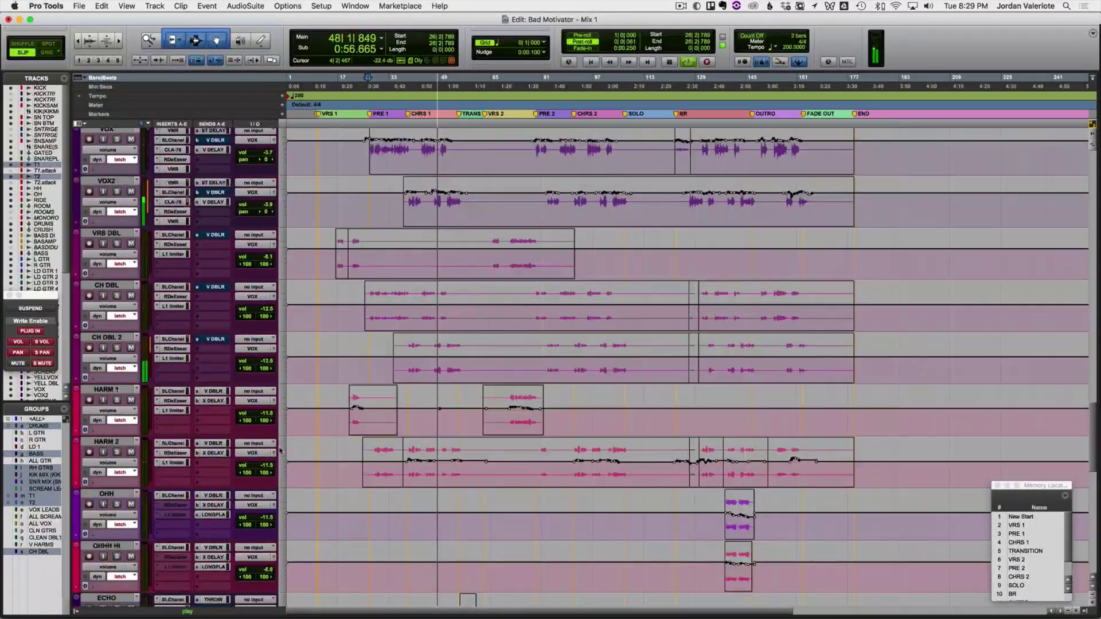
pyautogui.scroll(15, 277, 452)
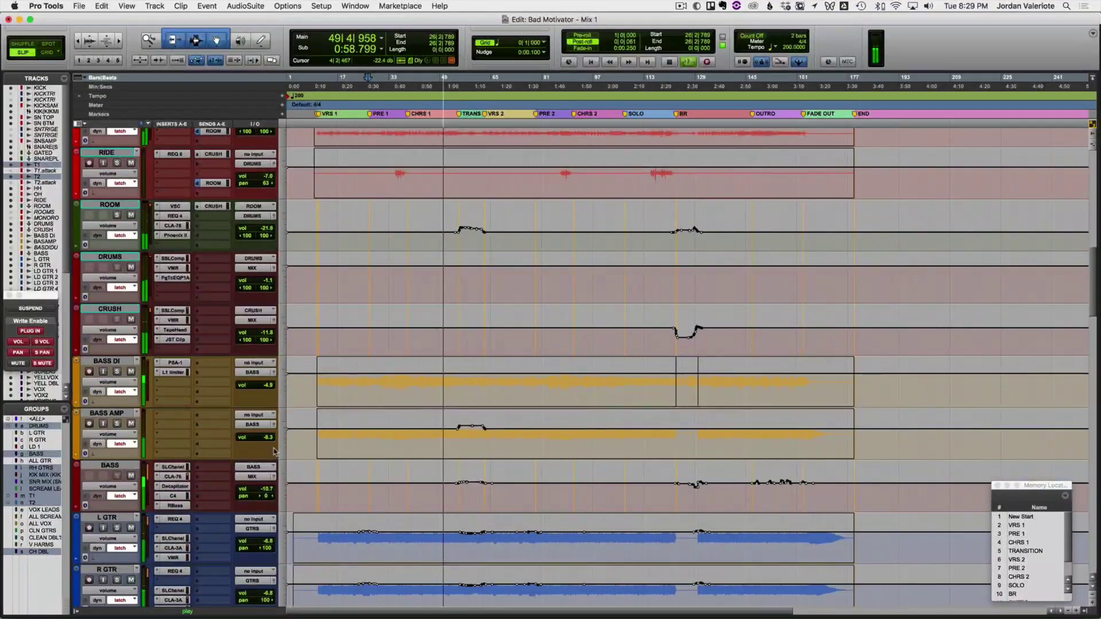
pyautogui.scroll(3, 274, 451)
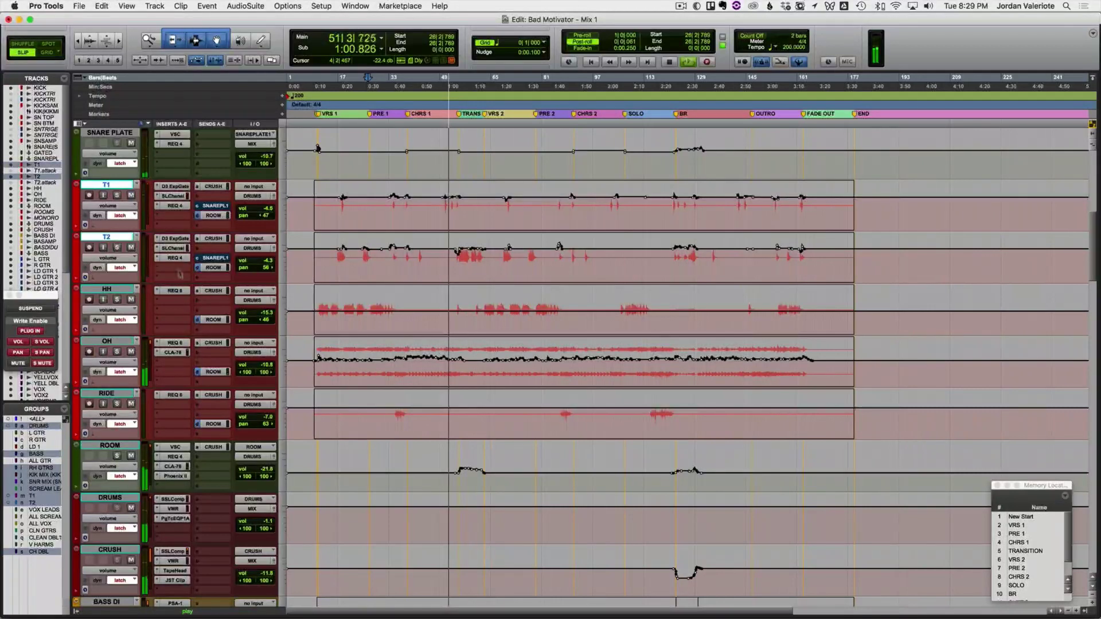
pyautogui.click(178, 248)
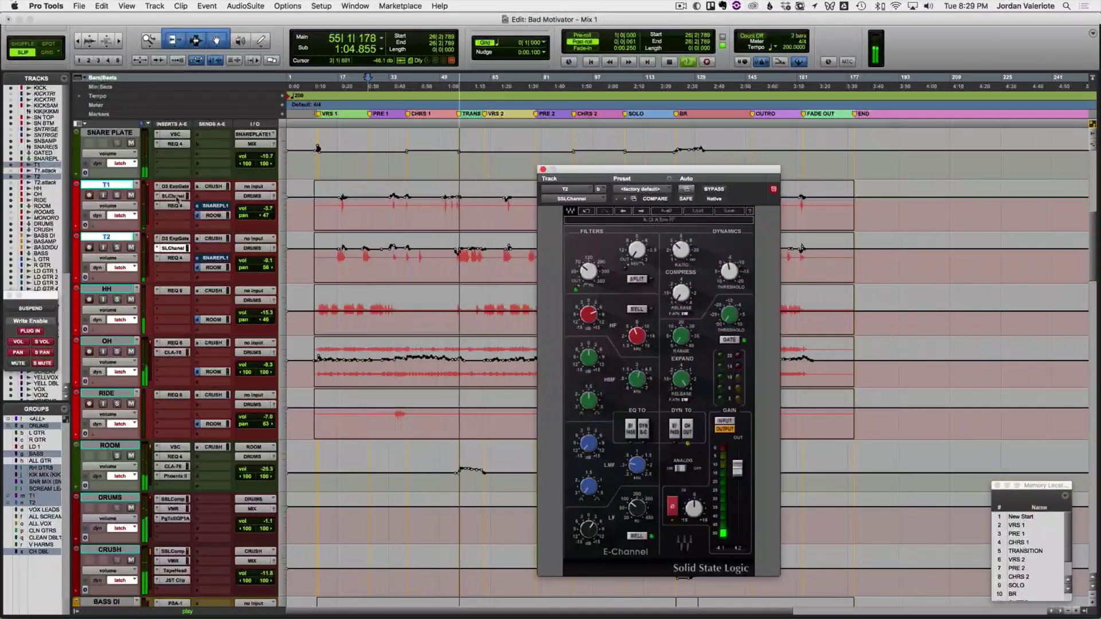
pyautogui.press('space')
pyautogui.click(117, 195)
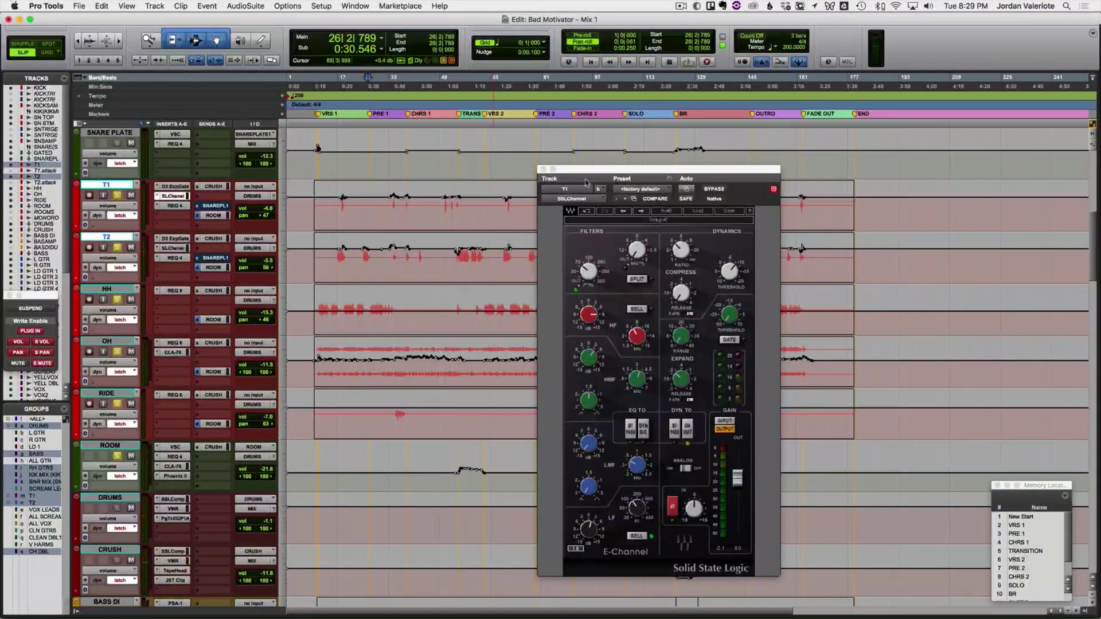
# Step: Select the tom fill at the start of CHRS 1 and audition it with the T2 track's SSLChannel open
pyautogui.click(182, 249)
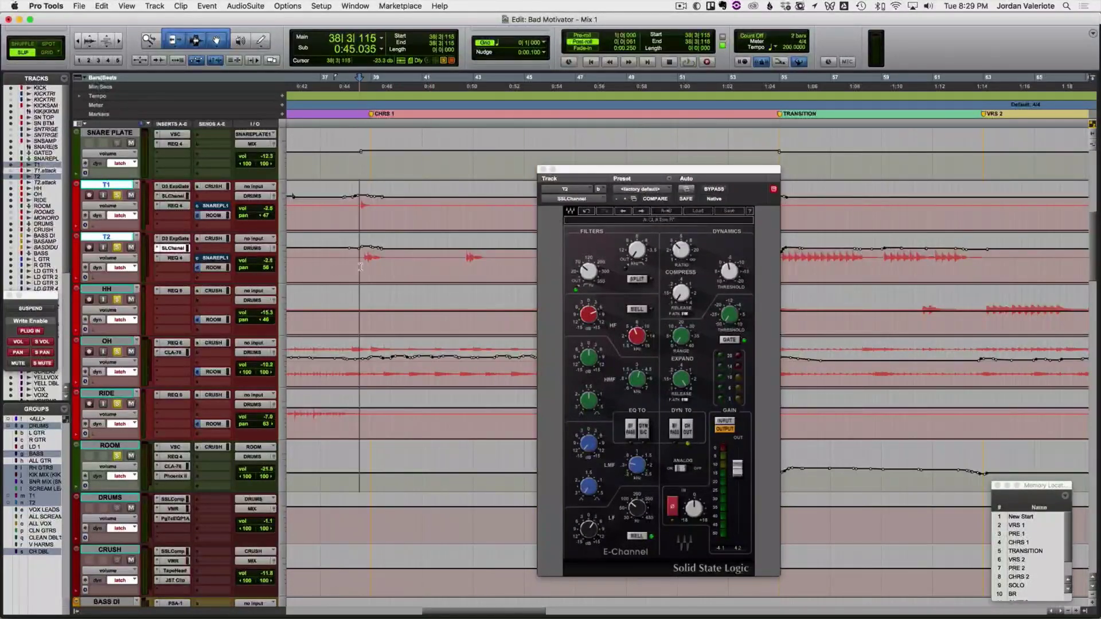
pyautogui.moveTo(360, 267); pyautogui.dragTo(391, 266)
pyautogui.click(684, 314)
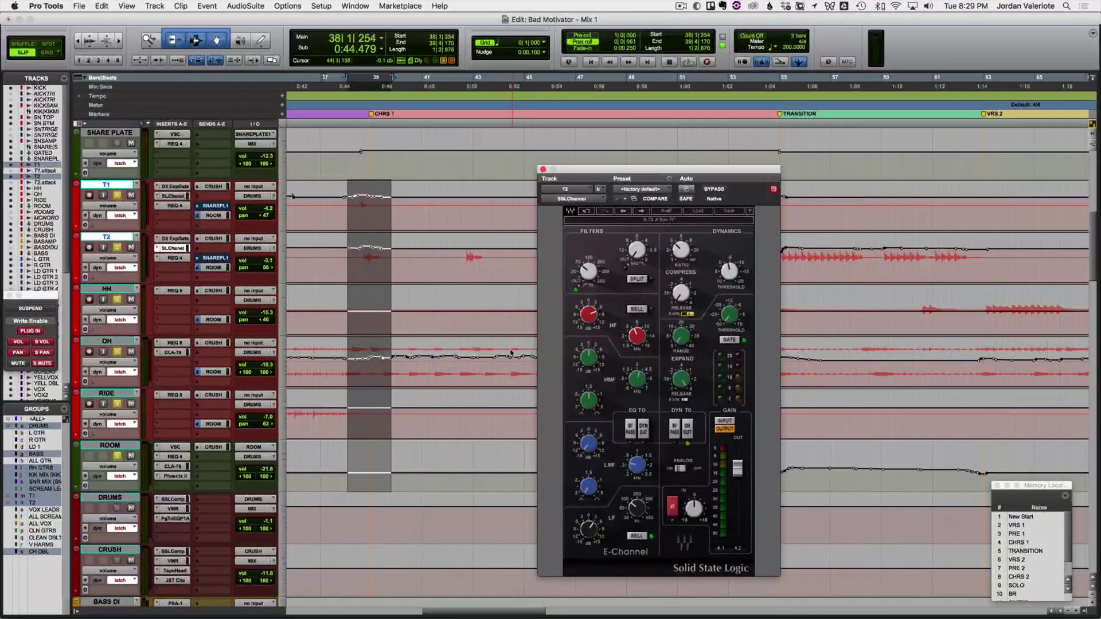
pyautogui.scroll(2, 243, 266)
pyautogui.press('space')
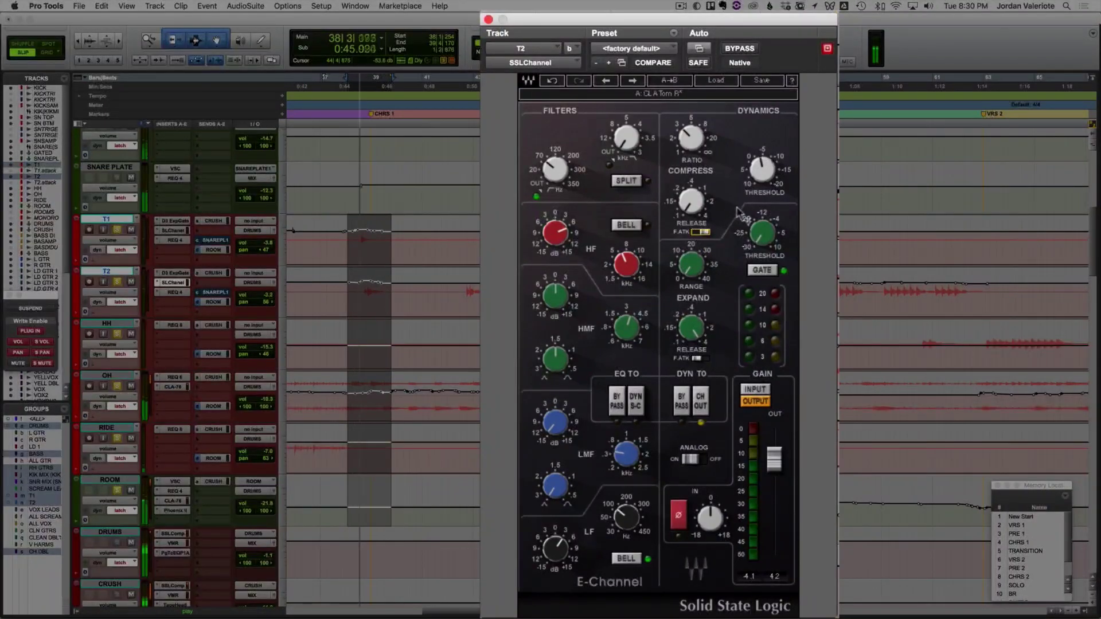
pyautogui.press('space')
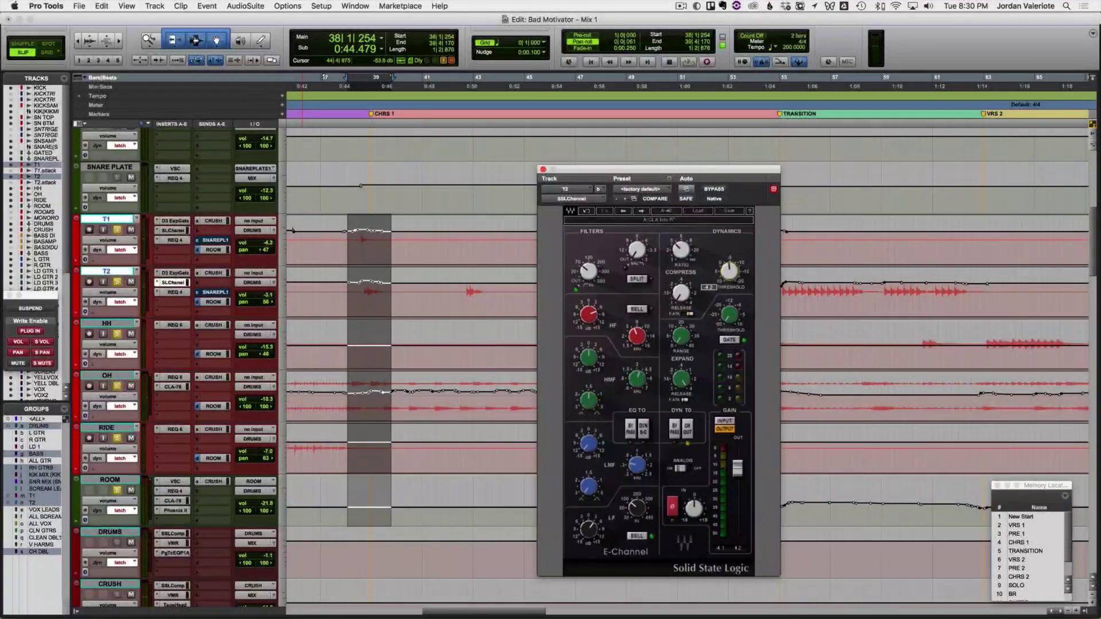
# Step: Open the T1 track's SSLChannel and play the selected tom fill while examining its settings
pyautogui.click(173, 230)
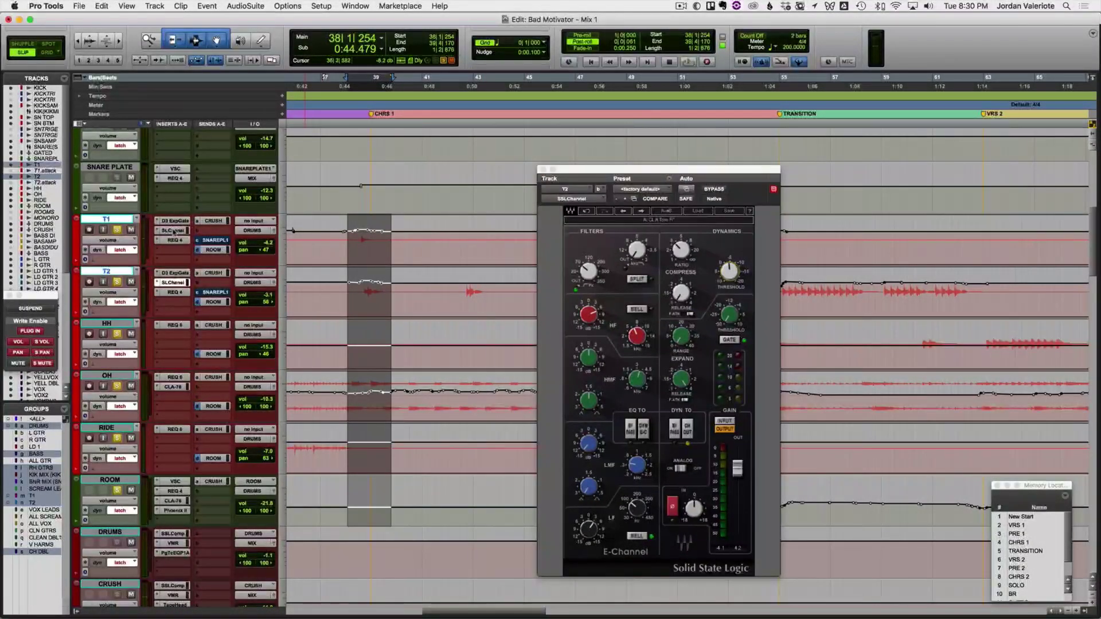
pyautogui.press('space')
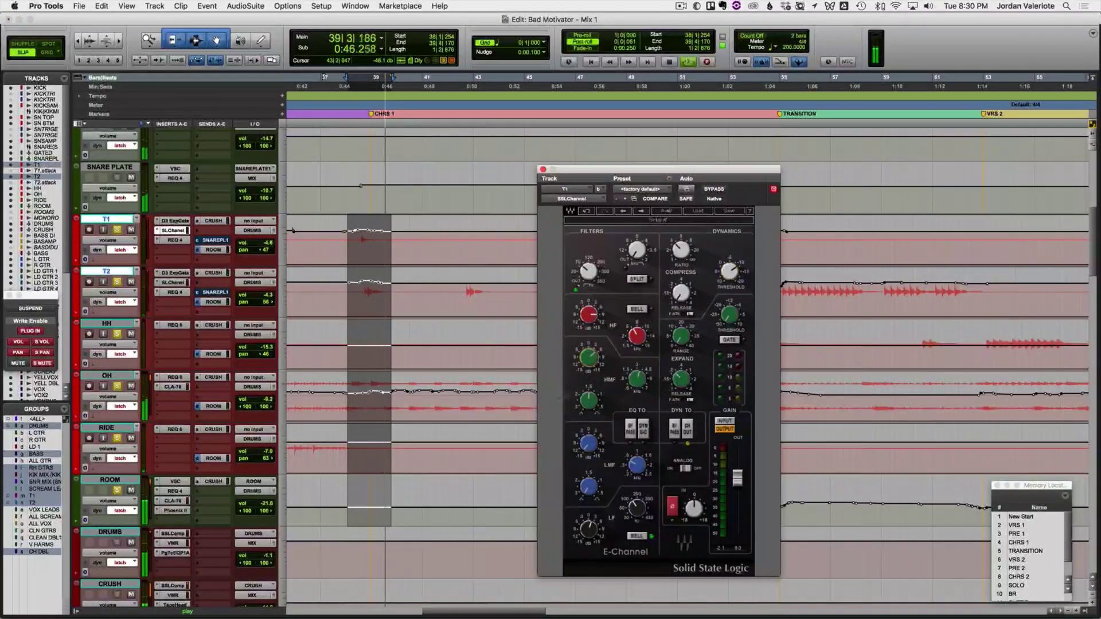
# Step: Lower the band 1 gain in the T1 track's REQ 4 to -5.2 while the selected tom fill plays, then close the plug-in
pyautogui.click(173, 240)
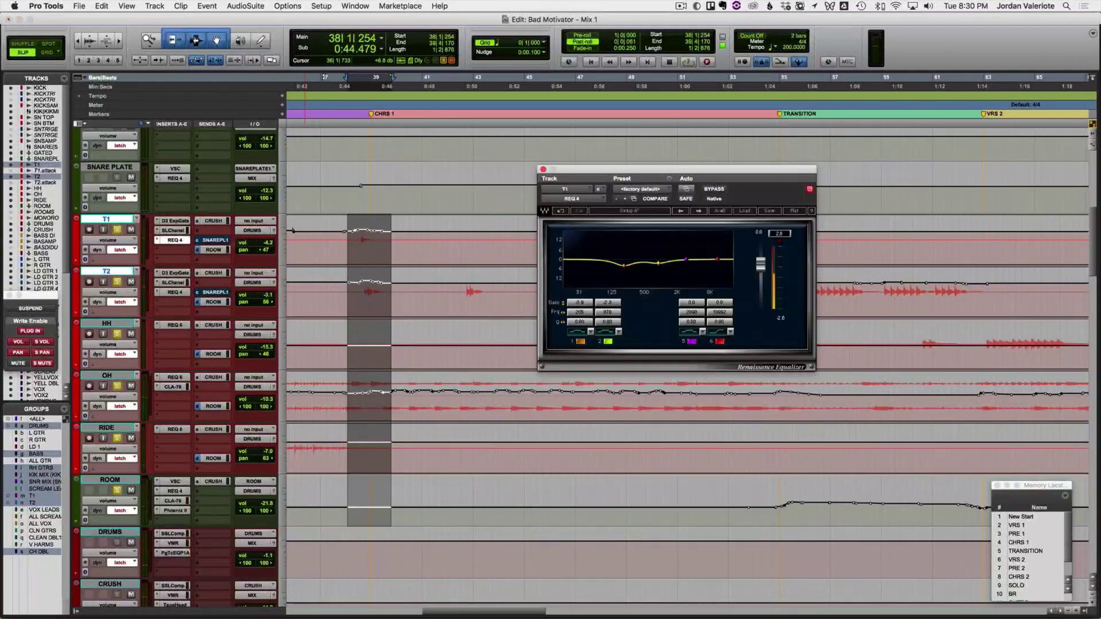
pyautogui.press('space')
pyautogui.moveTo(580, 322); pyautogui.dragTo(576, 322)
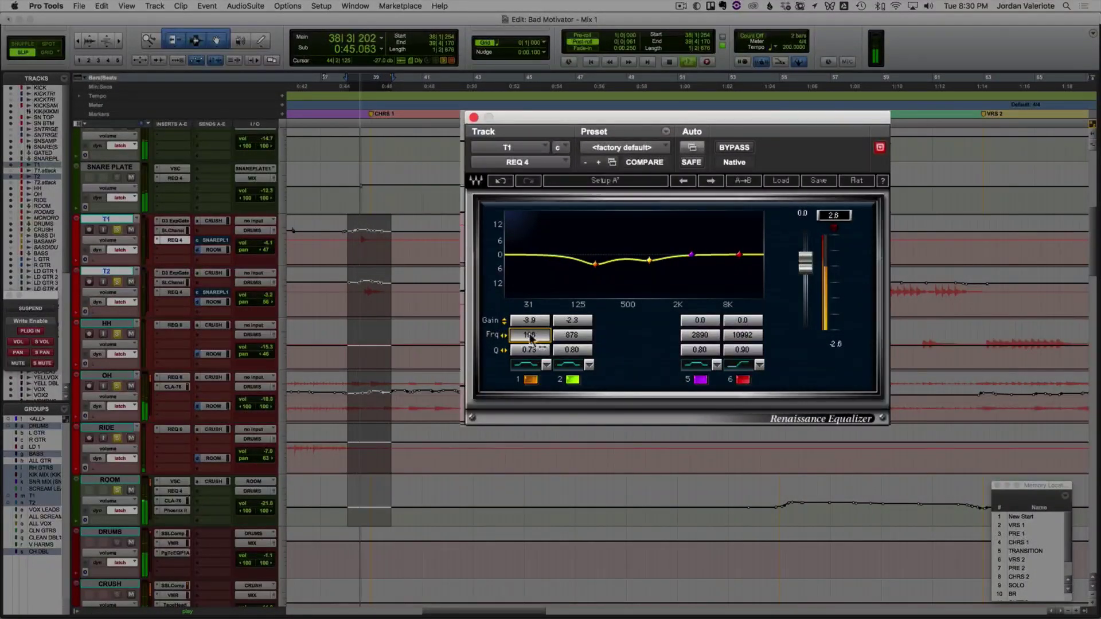
pyautogui.moveTo(530, 323); pyautogui.dragTo(530, 333)
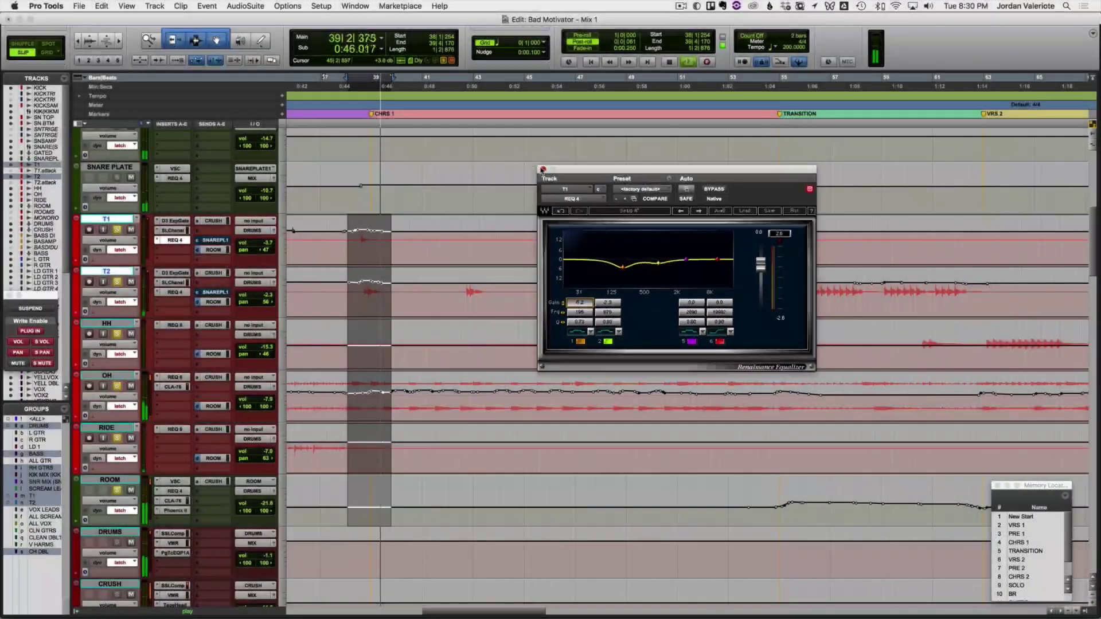
pyautogui.click(543, 171)
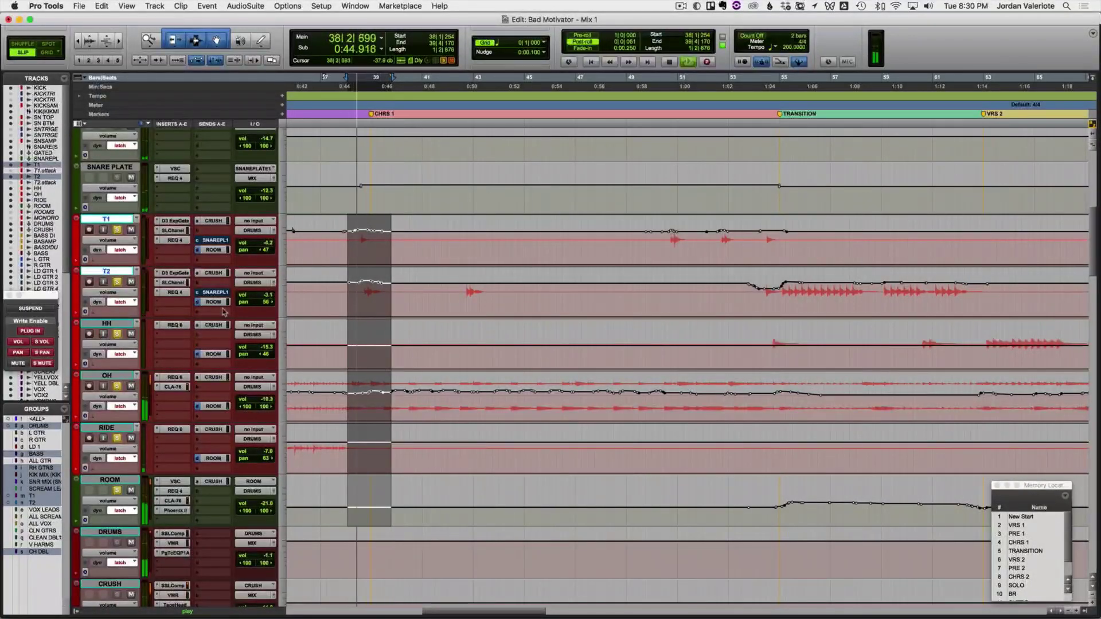
# Step: Clear the drum track solos and audition the tom fills before PRE 1, within PRE 1 and leading into CHRS 1
pyautogui.press('r')
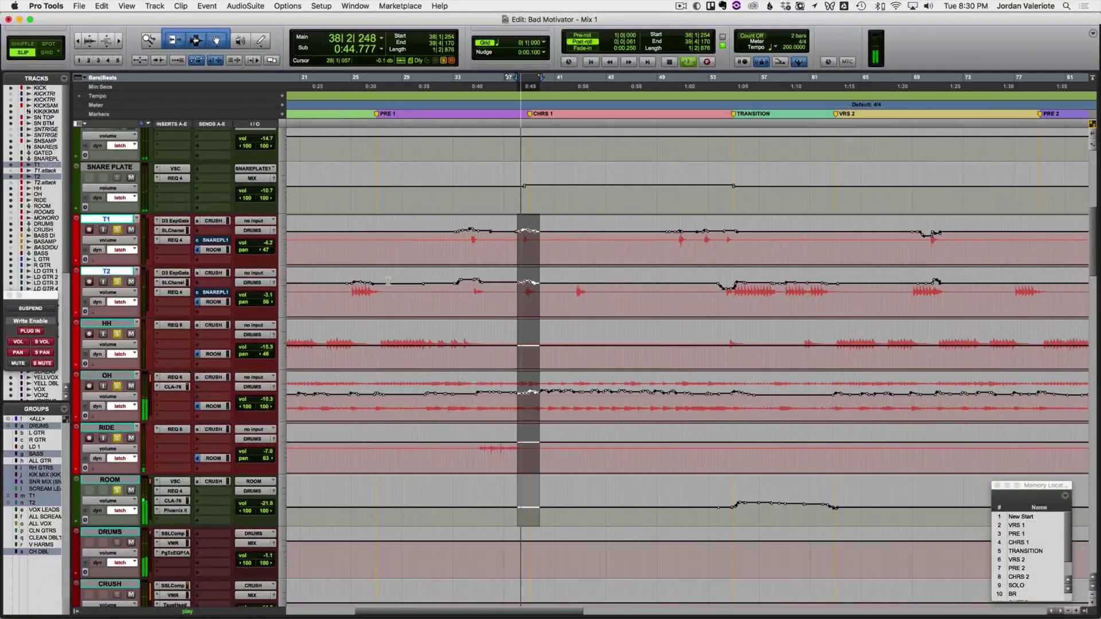
pyautogui.click(344, 293)
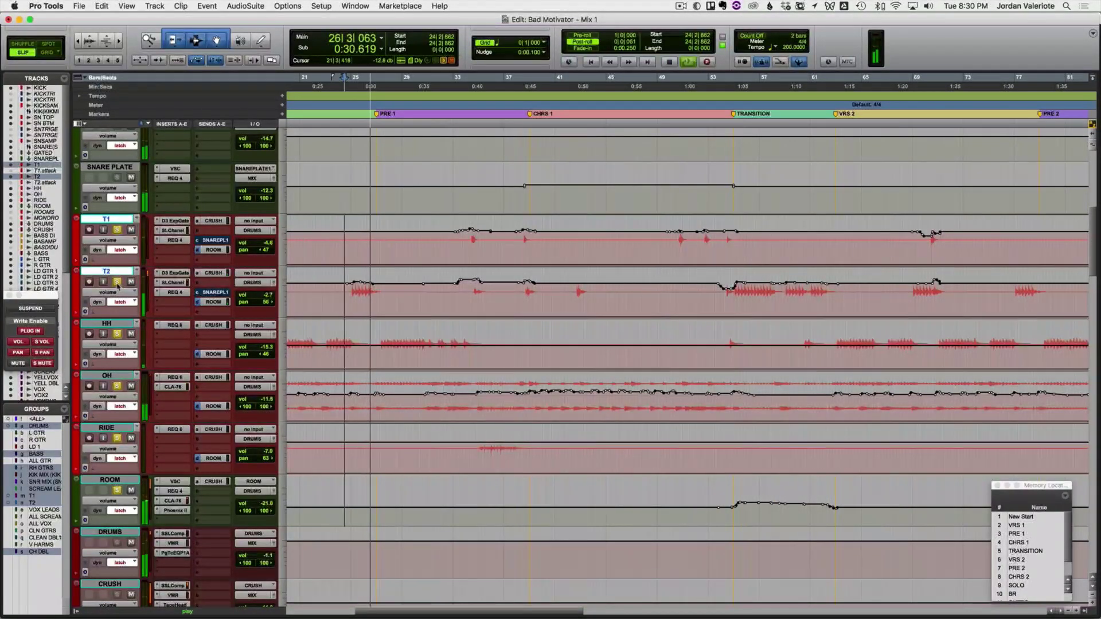
pyautogui.press('space')
pyautogui.press('space')
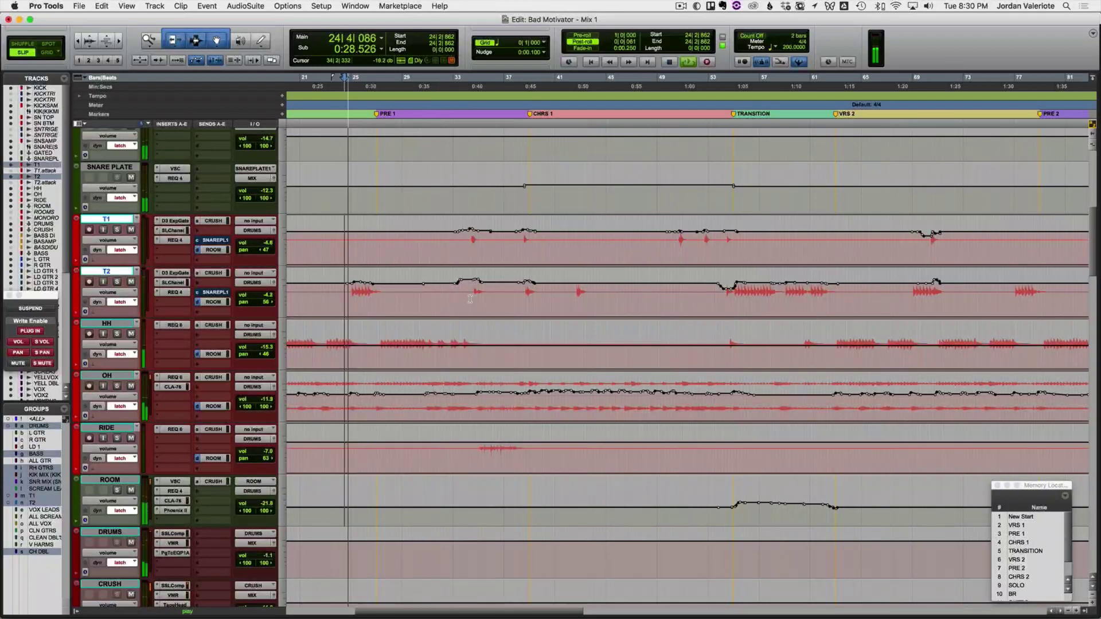
pyautogui.click(471, 296)
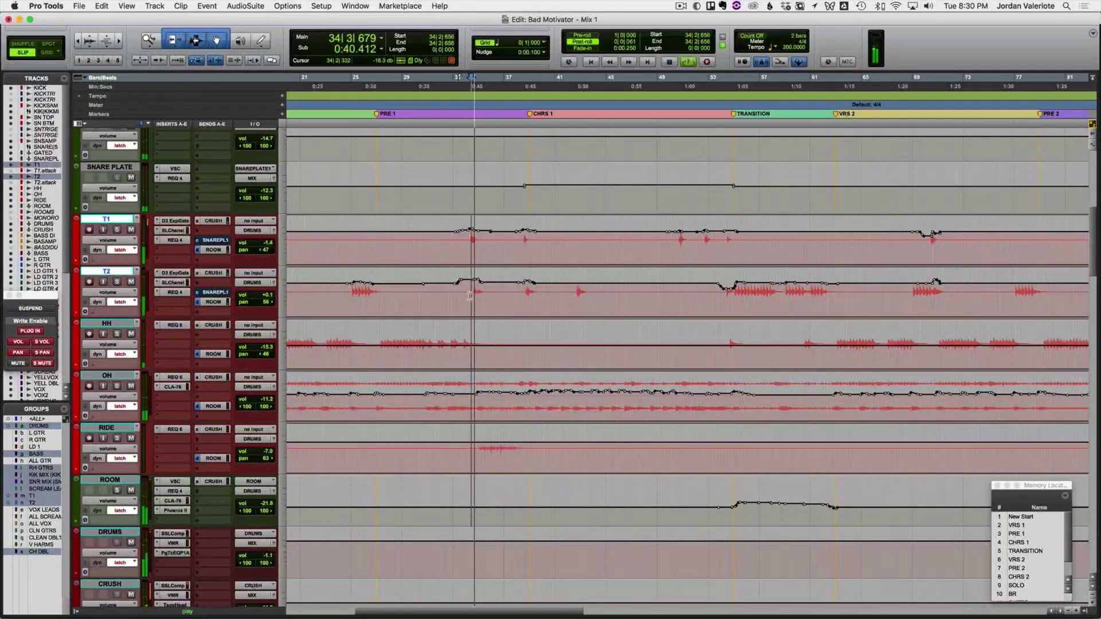
pyautogui.click(512, 296)
pyautogui.press('space')
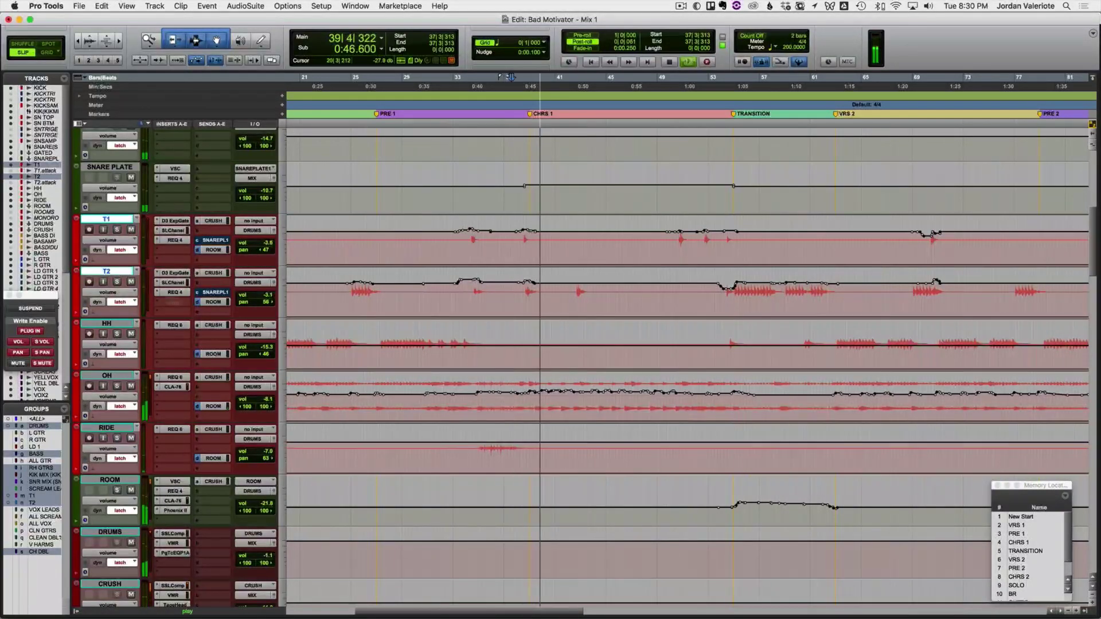
# Step: Open the T2 track's SSLChannel, move its window aside, and play from the end of CHRS 1 through TRANSITION
pyautogui.click(172, 282)
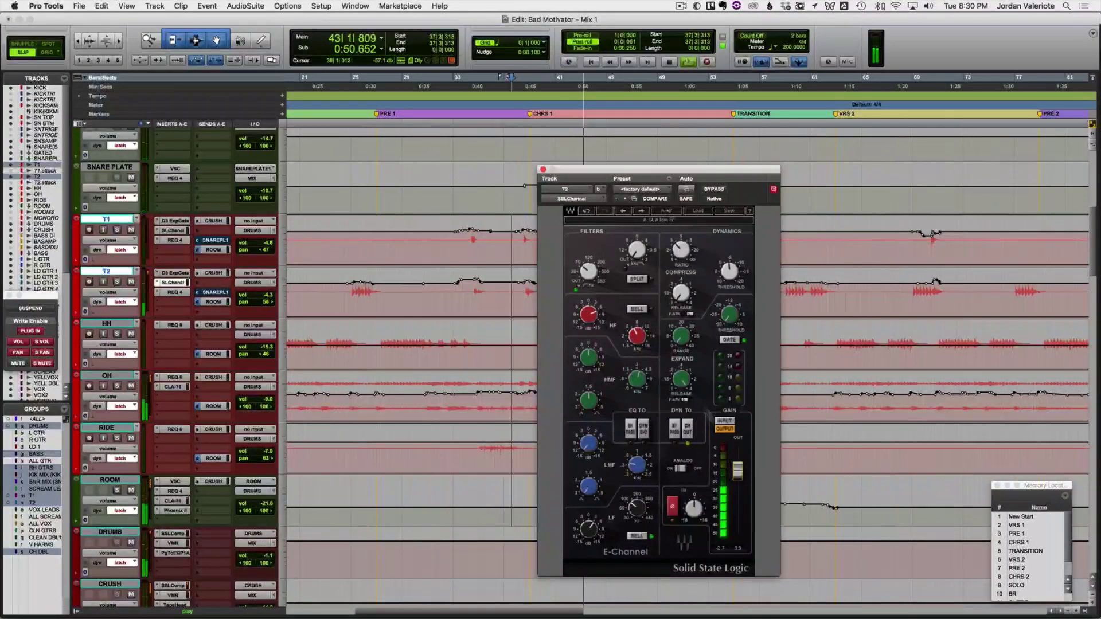
pyautogui.moveTo(613, 166); pyautogui.dragTo(352, 118)
pyautogui.click(673, 291)
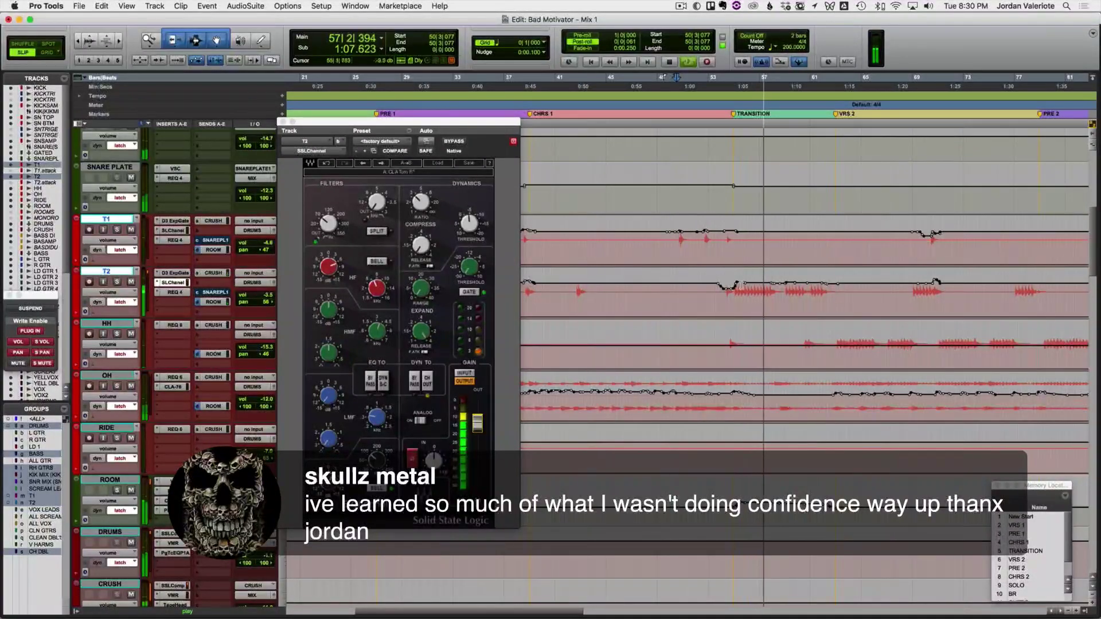
pyautogui.hscroll(5, 710, 291)
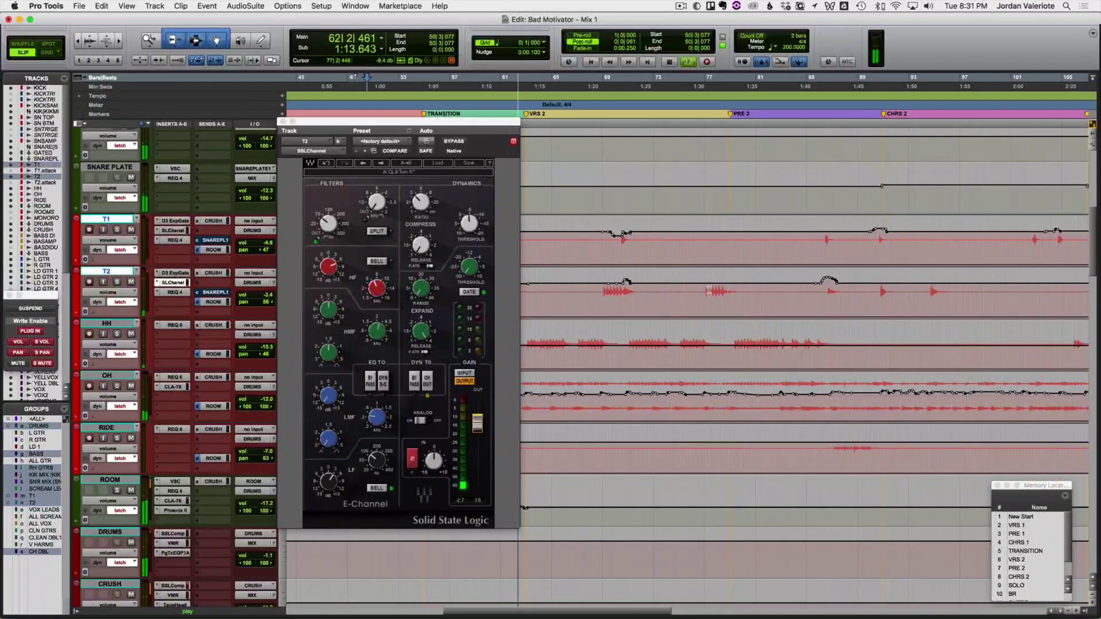
pyautogui.hscroll(-2, 709, 291)
pyautogui.hscroll(1, 704, 292)
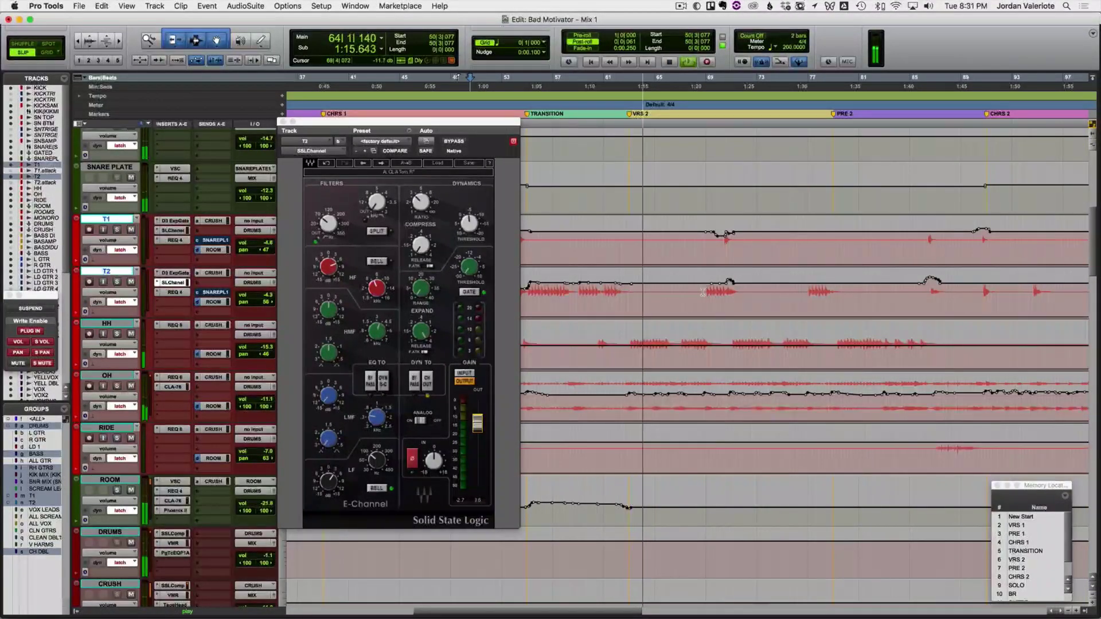
# Step: Audition the tom fills in the middle and at the end of VRS 2 with the T2 SSLChannel open
pyautogui.click(697, 293)
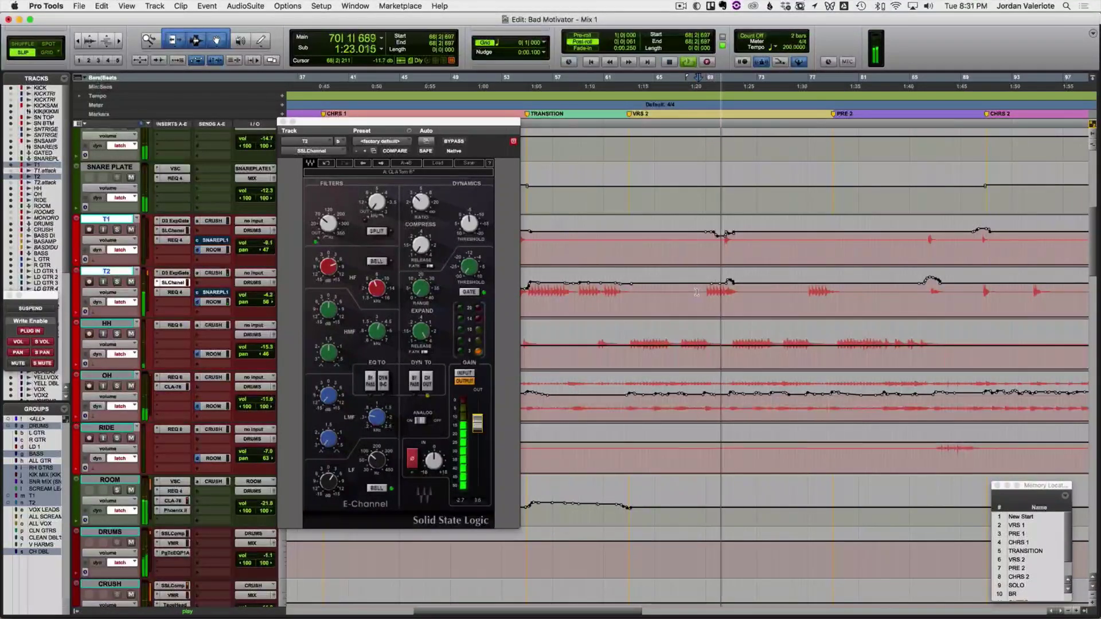
pyautogui.press('space')
pyautogui.click(800, 291)
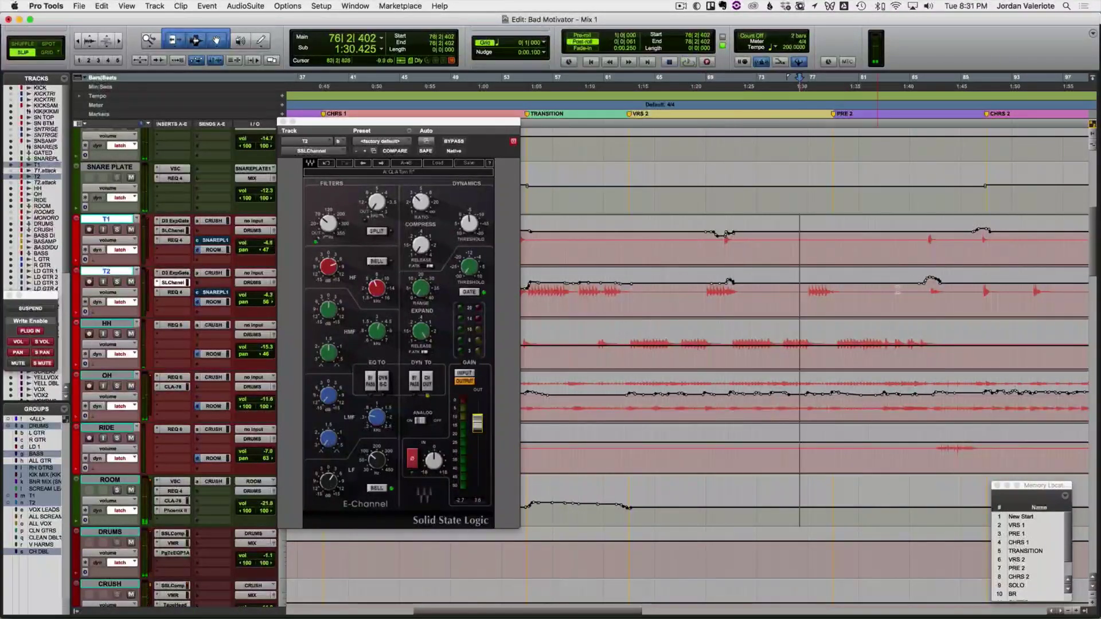
pyautogui.press('space')
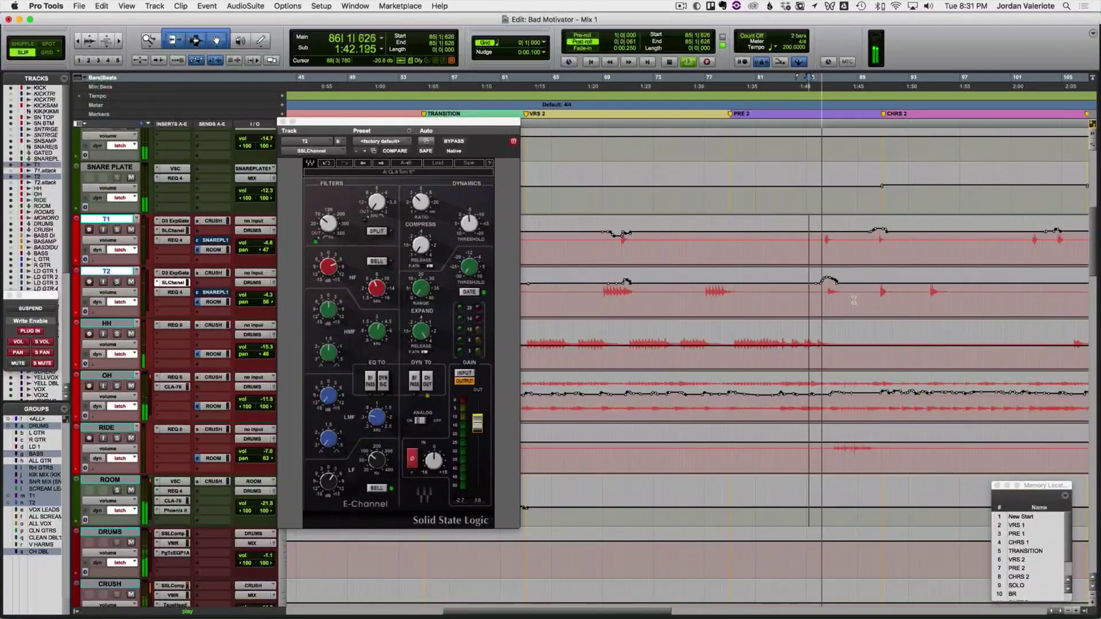
# Step: Play the tom fill leading into CHRS 2 and fine-tune the output fader of the T2 track's SSLChannel
pyautogui.click(871, 295)
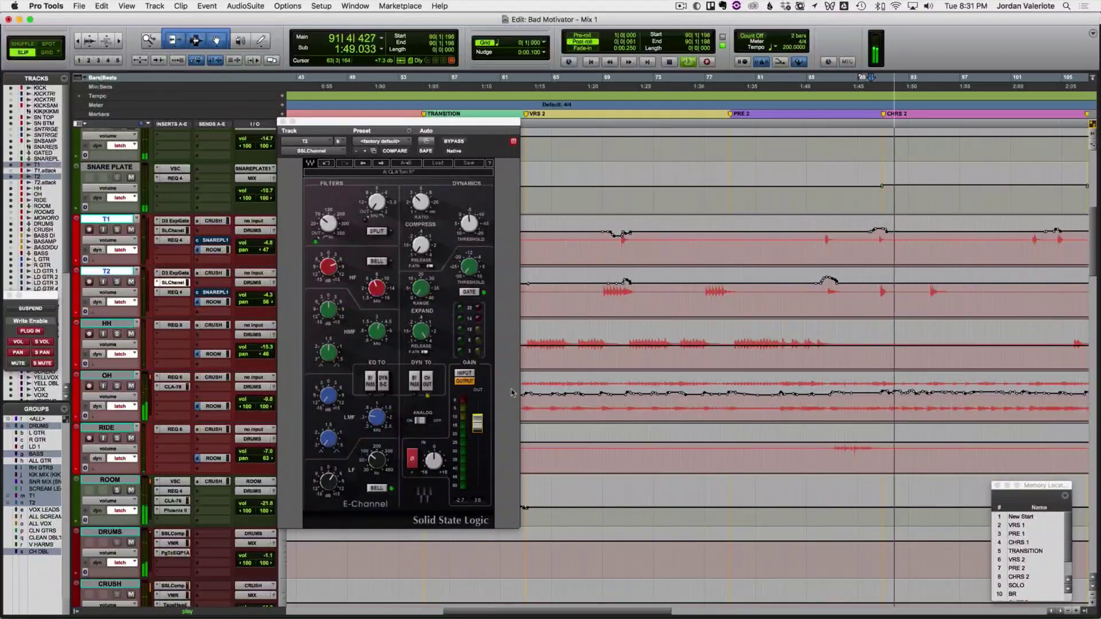
pyautogui.press('space')
pyautogui.click(479, 427)
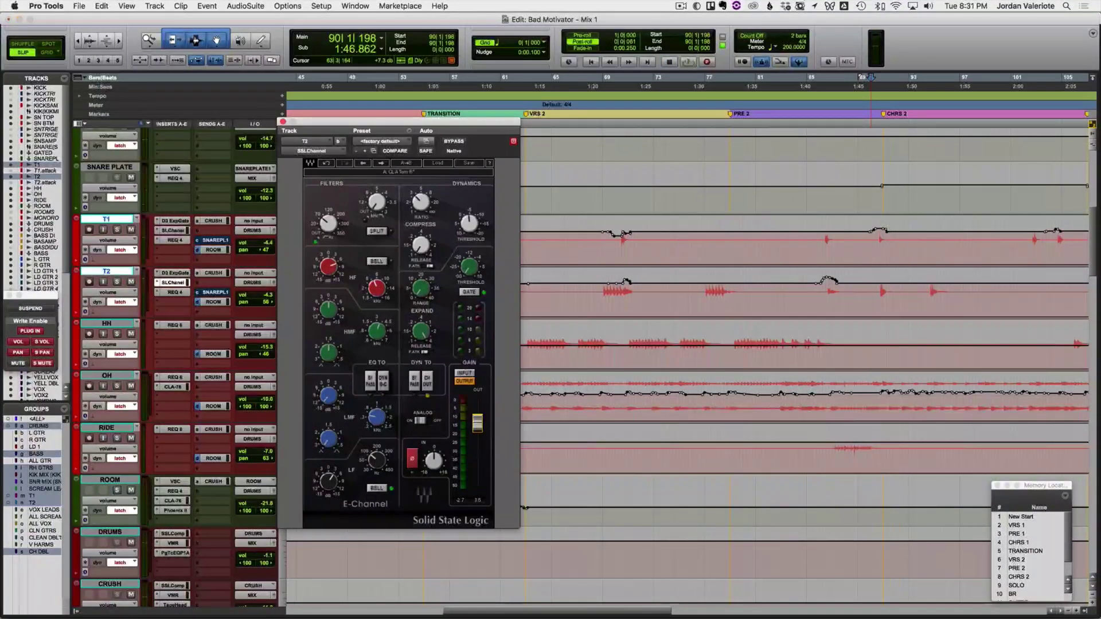
pyautogui.press('space')
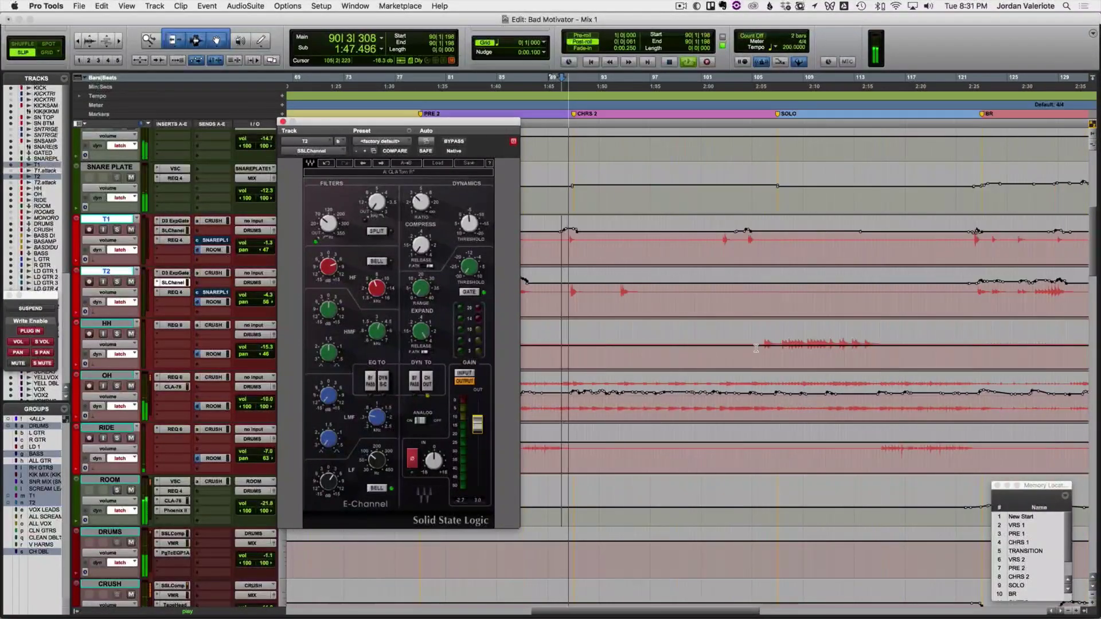
# Step: Audition the tom hits in CHRS 2 and at the start of BR, and close the T2 SSLChannel
pyautogui.click(609, 296)
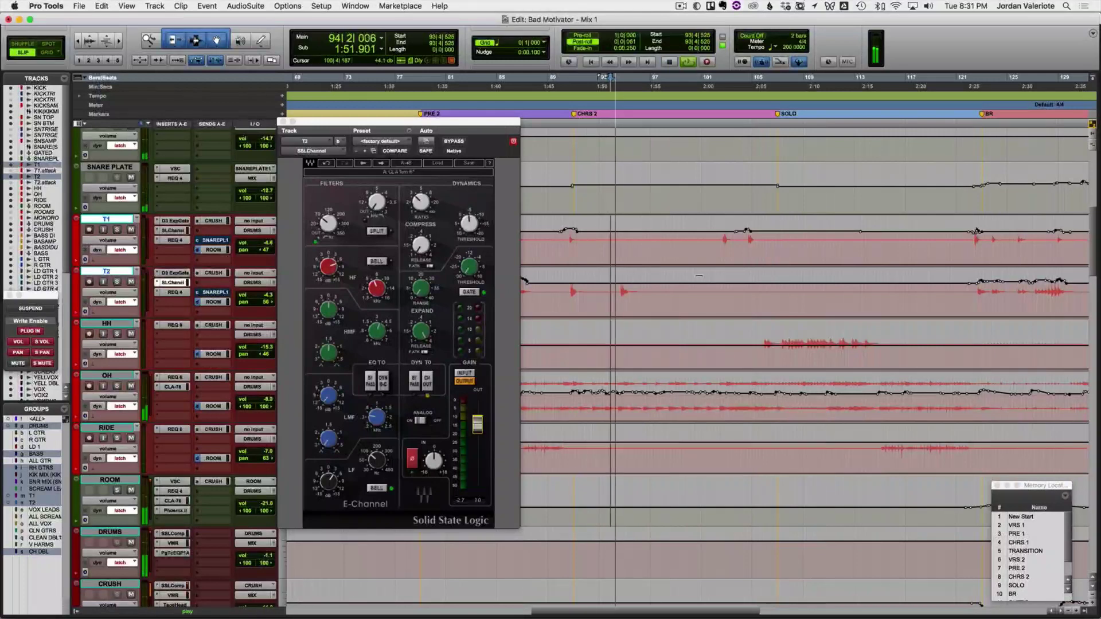
pyautogui.press('space')
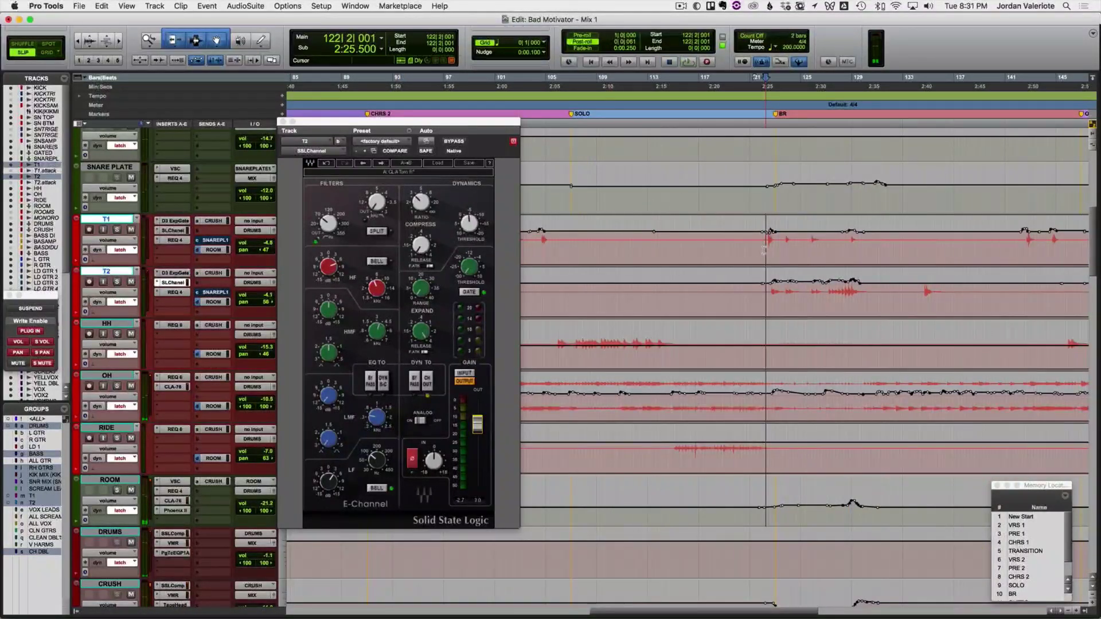
pyautogui.press('space')
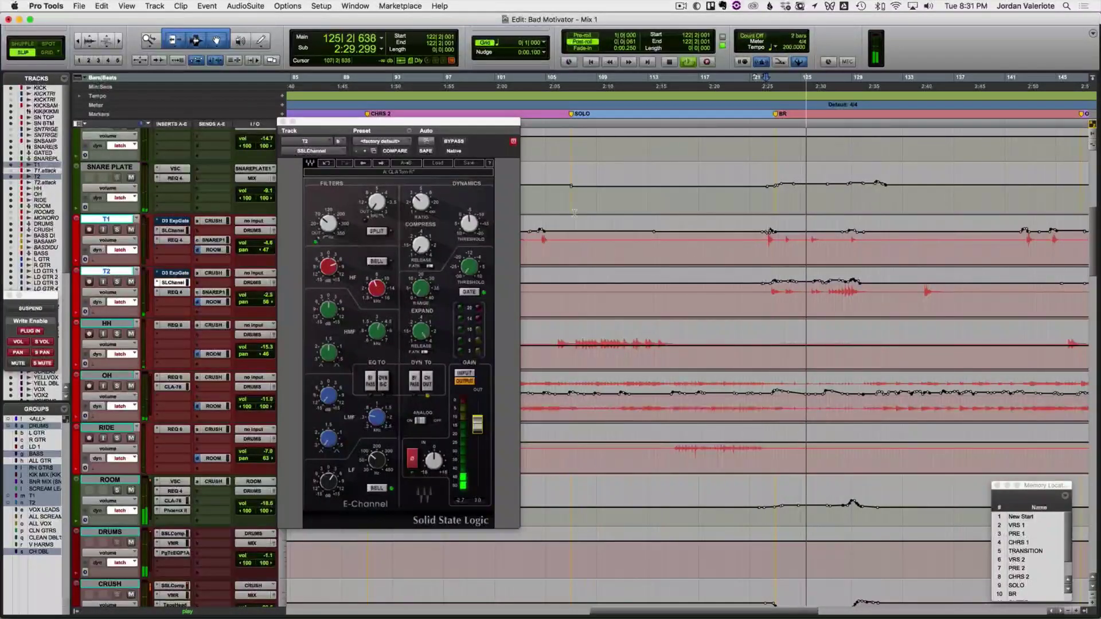
pyautogui.press('super+w')
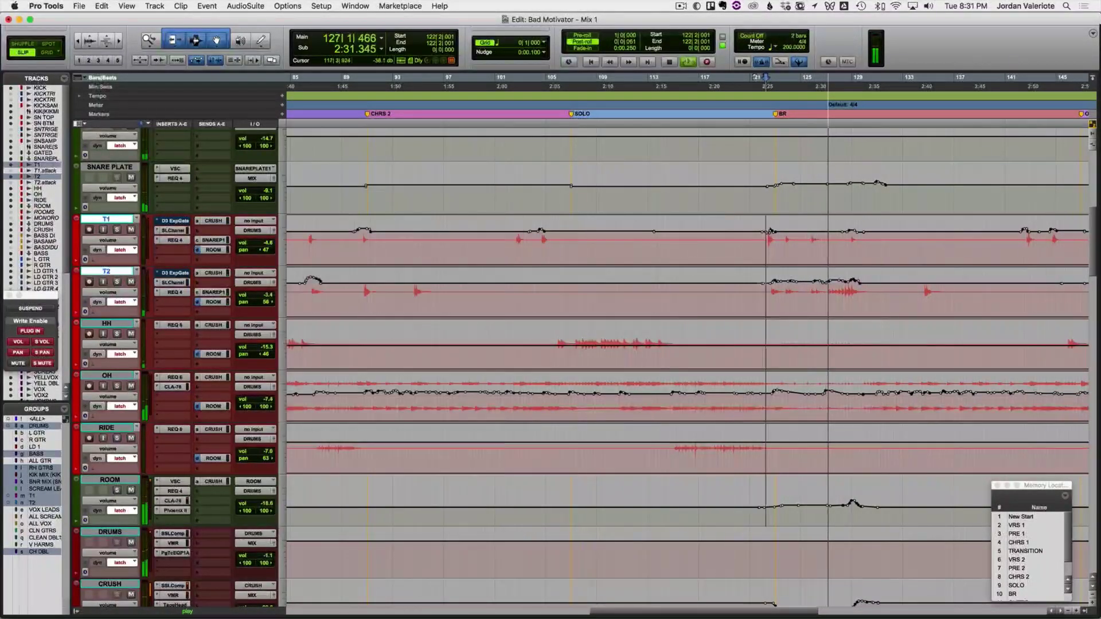
# Step: Compare the start of BR in the live mix with the PRINT.FINAL recording by toggling that track's input monitoring
pyautogui.scroll(-3, 755, 295)
pyautogui.scroll(-6, 755, 296)
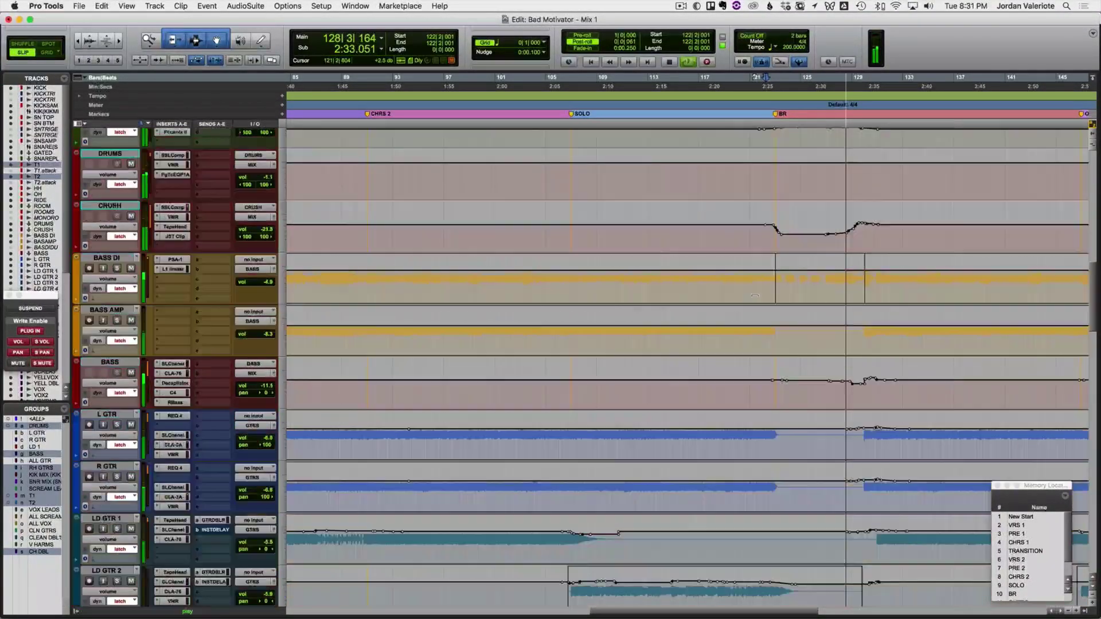
pyautogui.scroll(-10, 755, 295)
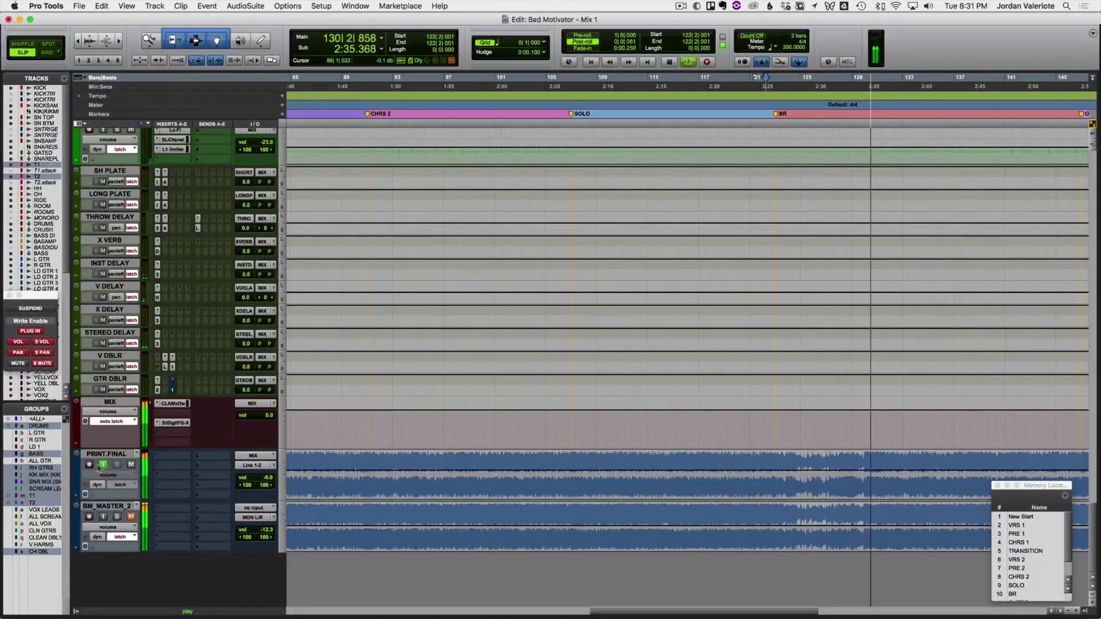
pyautogui.click(103, 465)
pyautogui.press('space')
pyautogui.press('space')
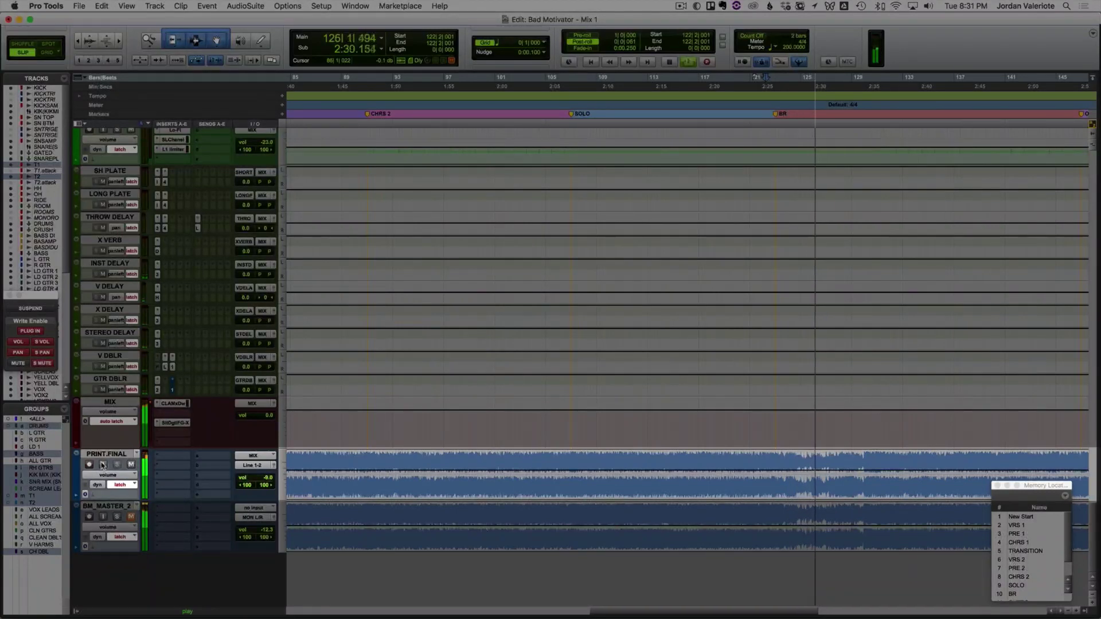
pyautogui.click(103, 465)
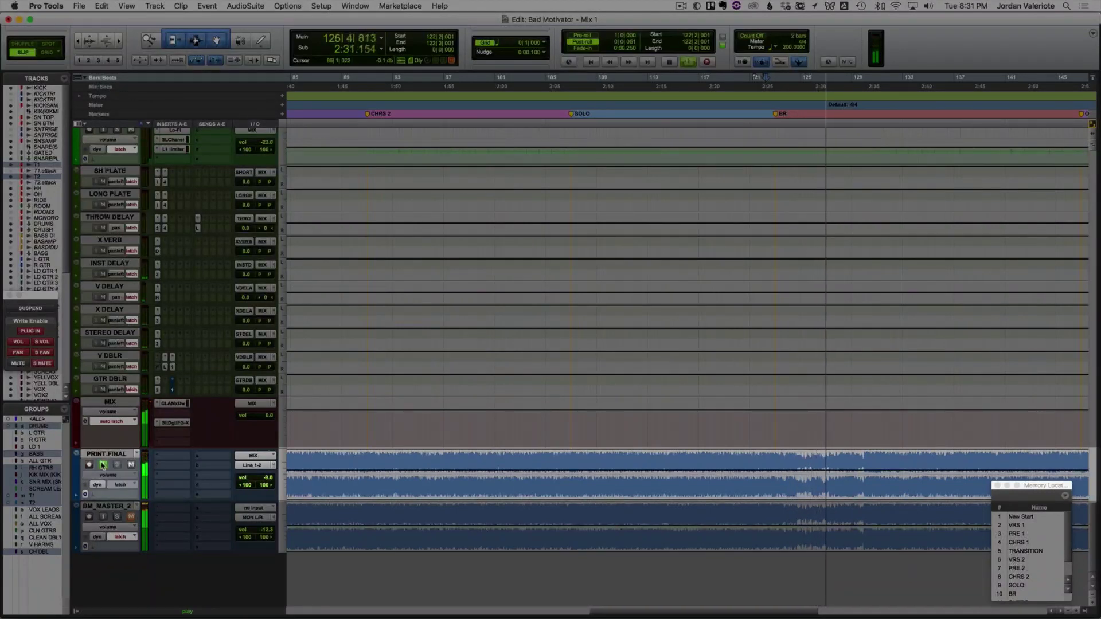
# Step: Play on from bar 123 with the tracks in waveform view and the whole song visible, toggling PRINT.FINAL's input monitoring to compare
pyautogui.click(776, 463)
pyautogui.press('space')
pyautogui.hotkey('ctrl', '-')
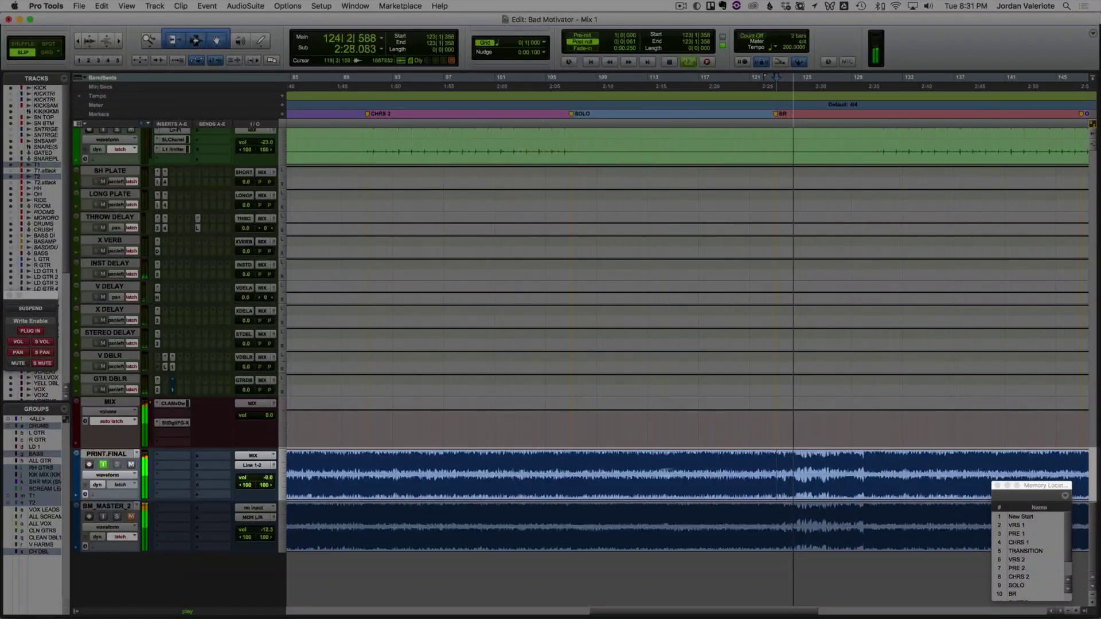
pyautogui.hotkey('ctrl', '[')
pyautogui.hotkey('ctrl', '[')
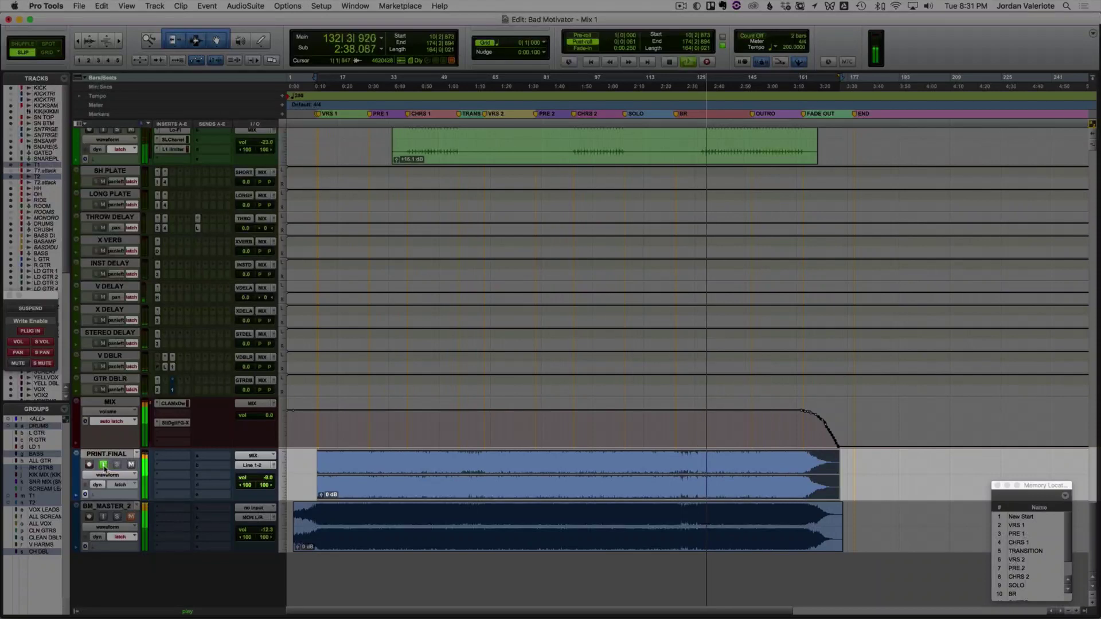
pyautogui.click(104, 466)
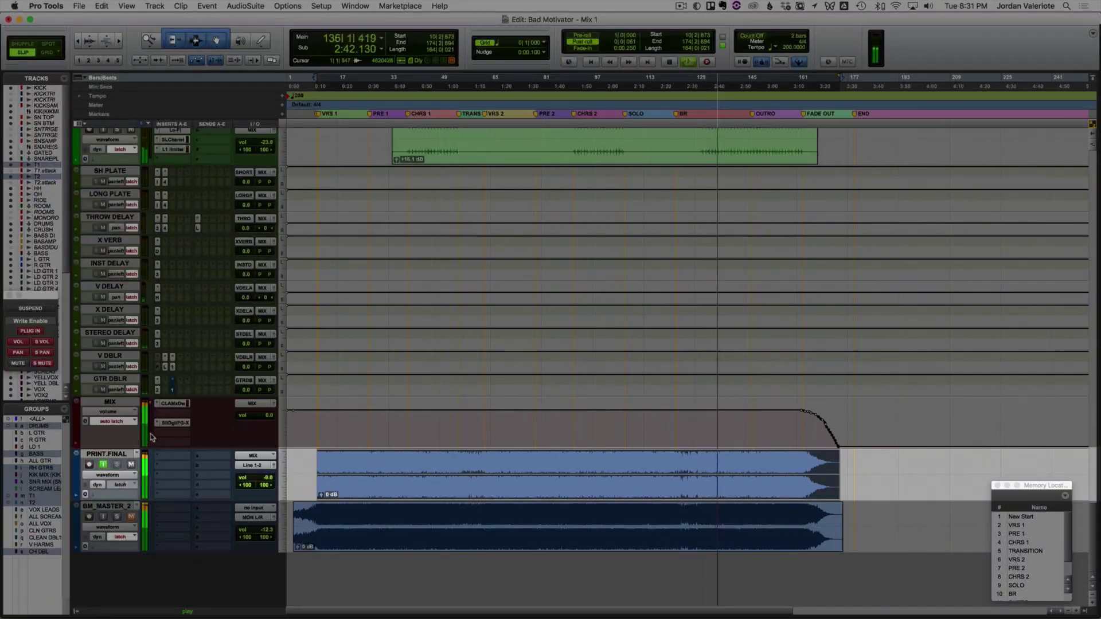
# Step: Look over the session's tracks from the prints up to KICK and back, then stop playback and save the session
pyautogui.scroll(10, 332, 321)
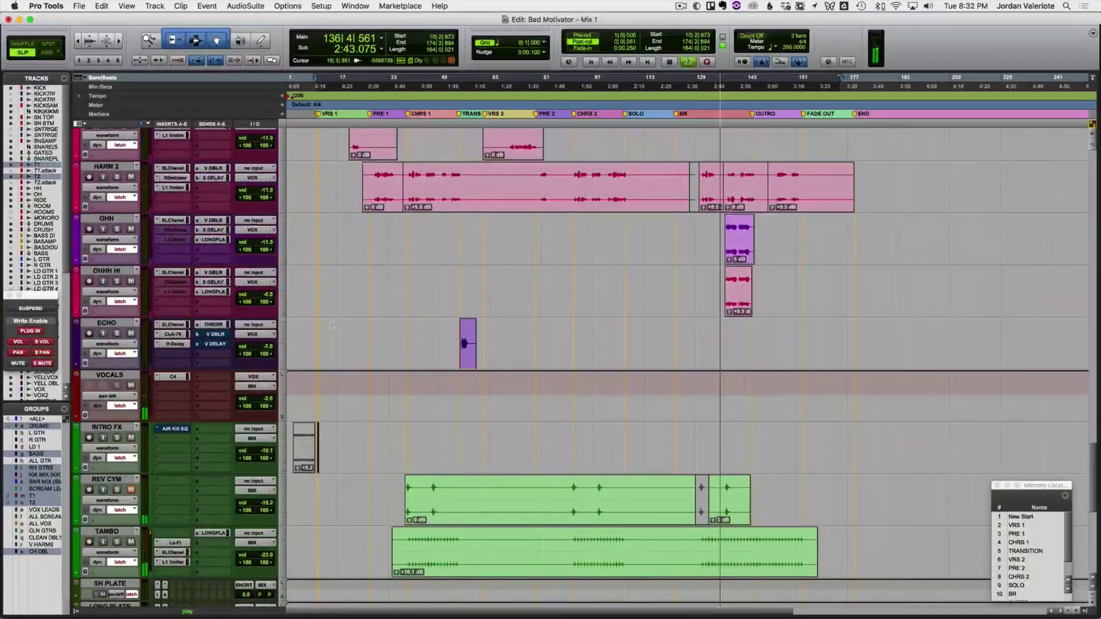
pyautogui.scroll(15, 331, 325)
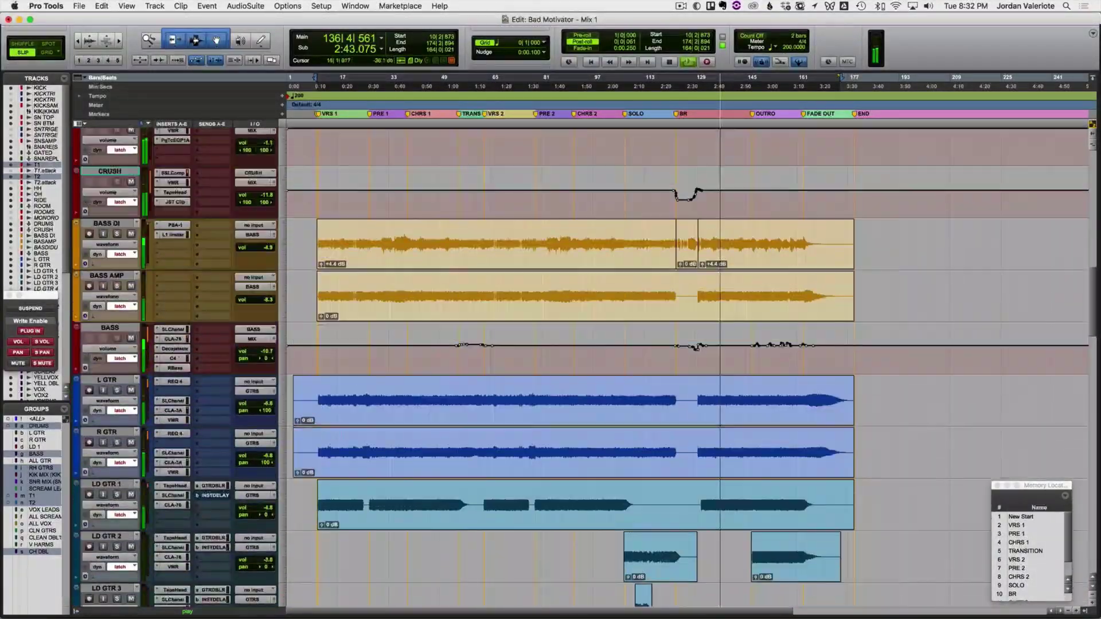
pyautogui.scroll(15, 332, 325)
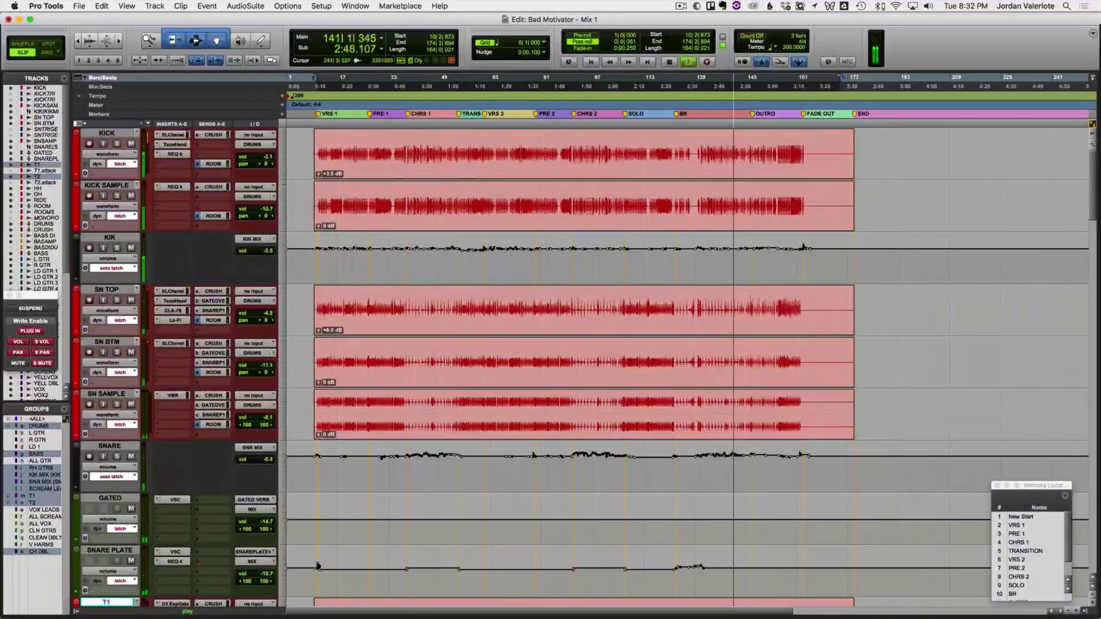
pyautogui.scroll(-20, 332, 326)
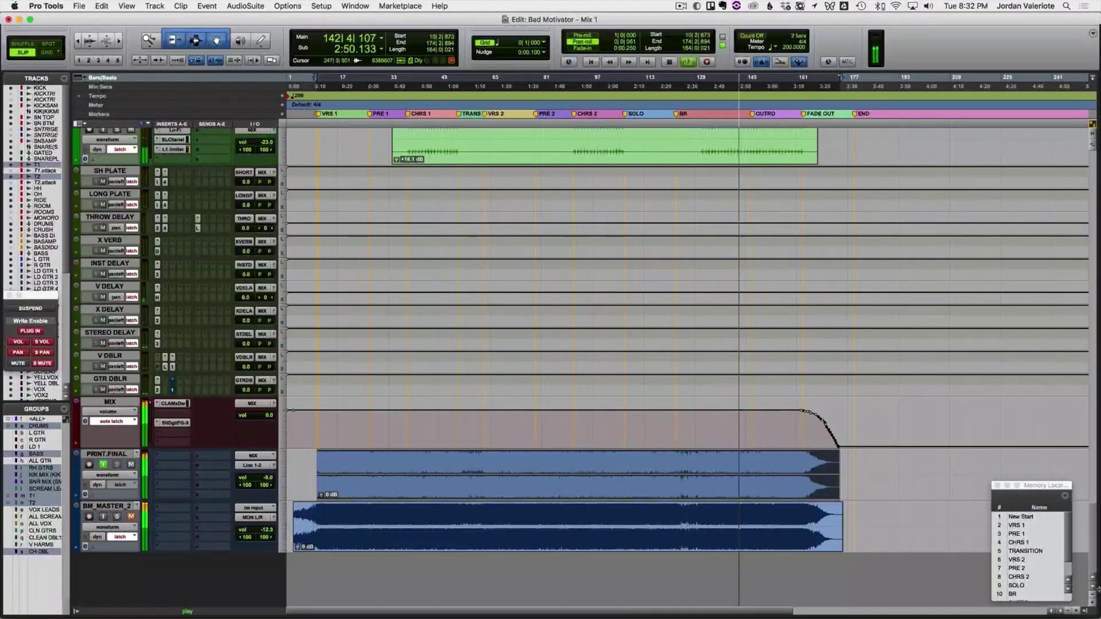
pyautogui.press('space')
pyautogui.press('super+s')
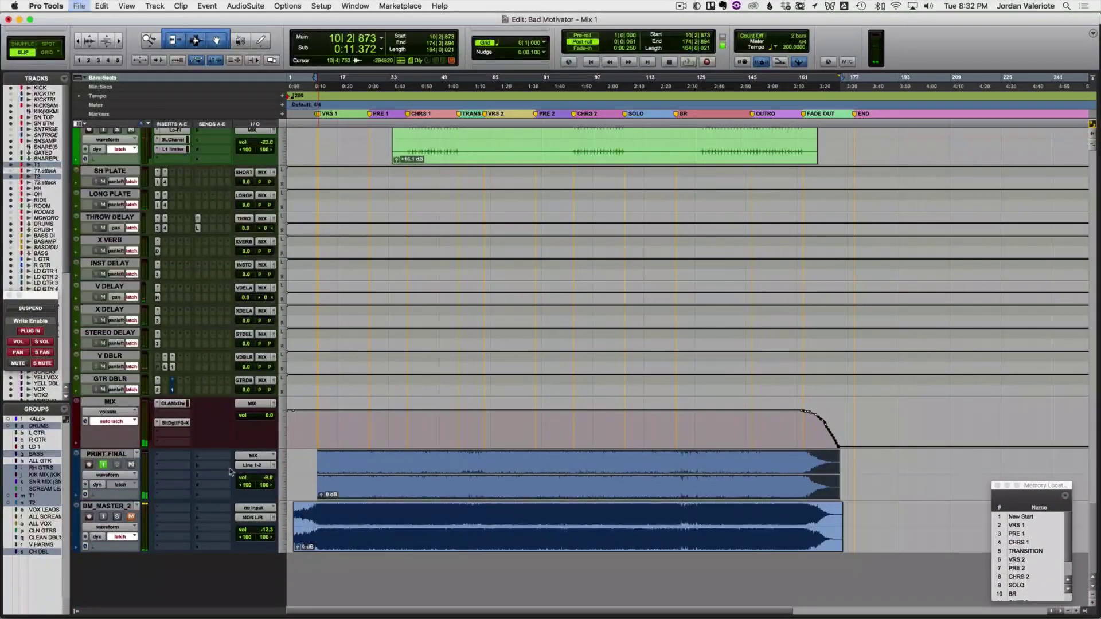
# Step: Switch the automation mode of all tracks from latch to read
pyautogui.doubleClick(364, 474)
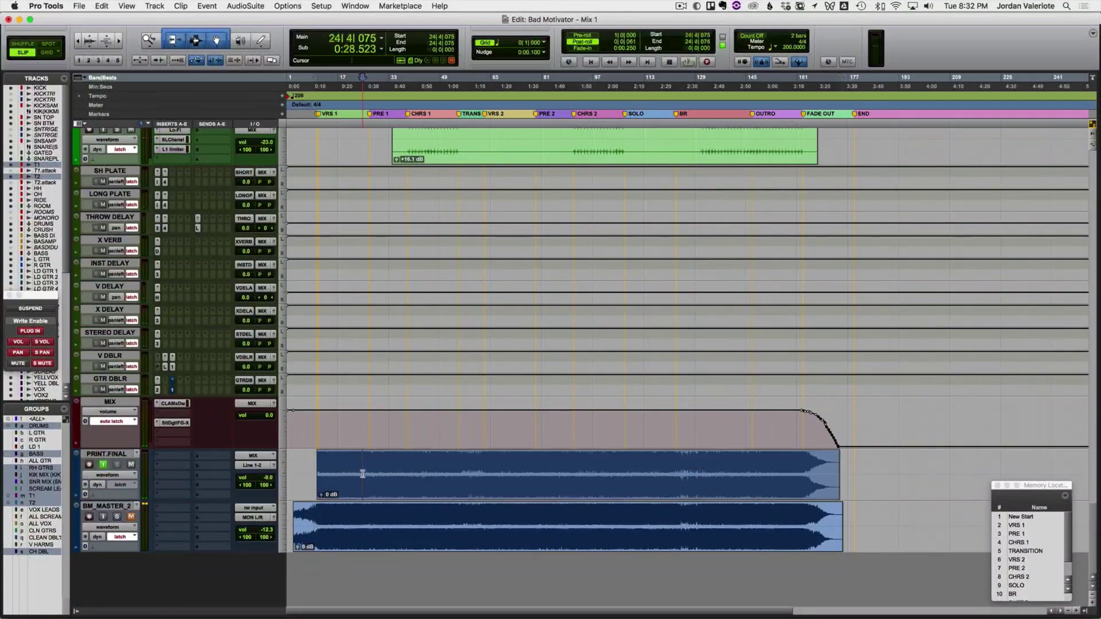
pyautogui.click(130, 427)
pyautogui.keyDown('alt'); pyautogui.click(112, 398); pyautogui.keyUp('alt')
# Step: Select the whole PRINT.FINAL clip and open the MIX track's FG-X plug-in
pyautogui.click(383, 469)
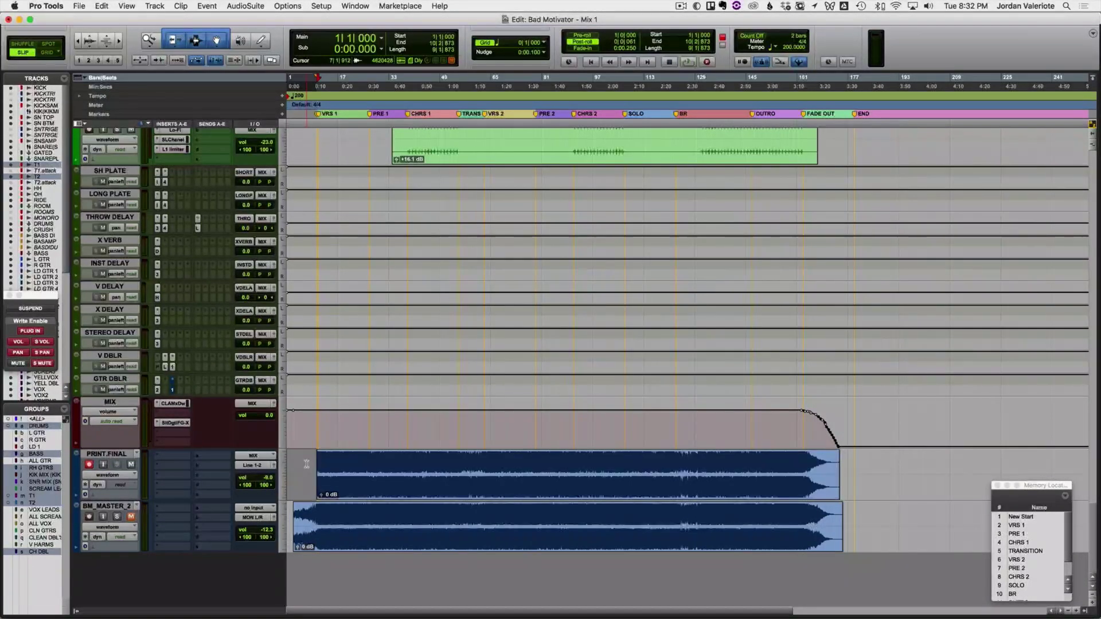
pyautogui.doubleClick(383, 469)
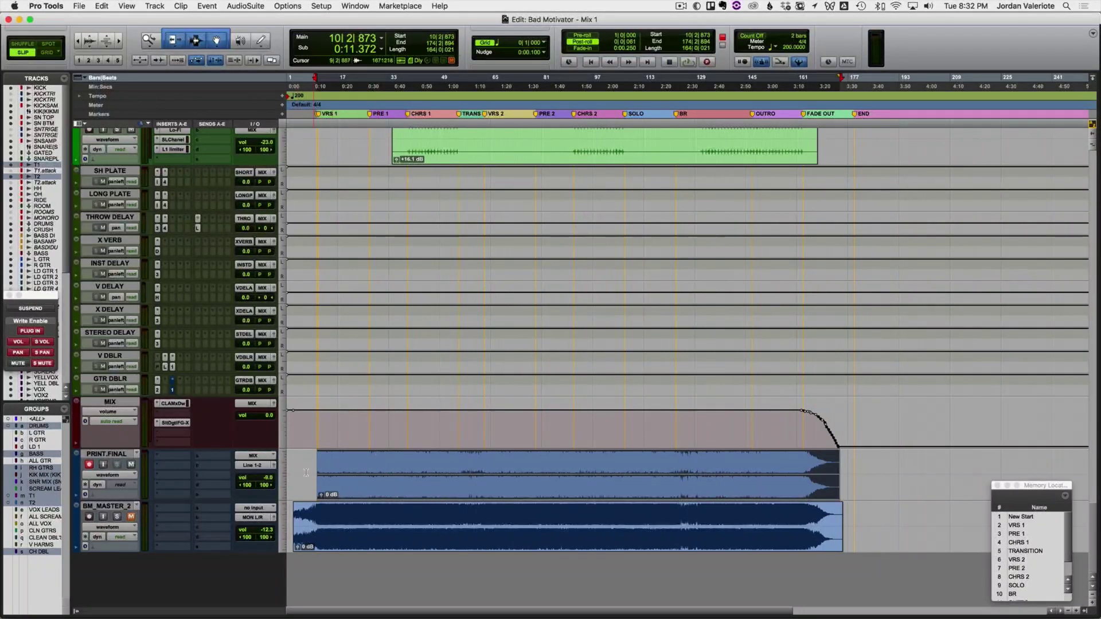
pyautogui.click(172, 423)
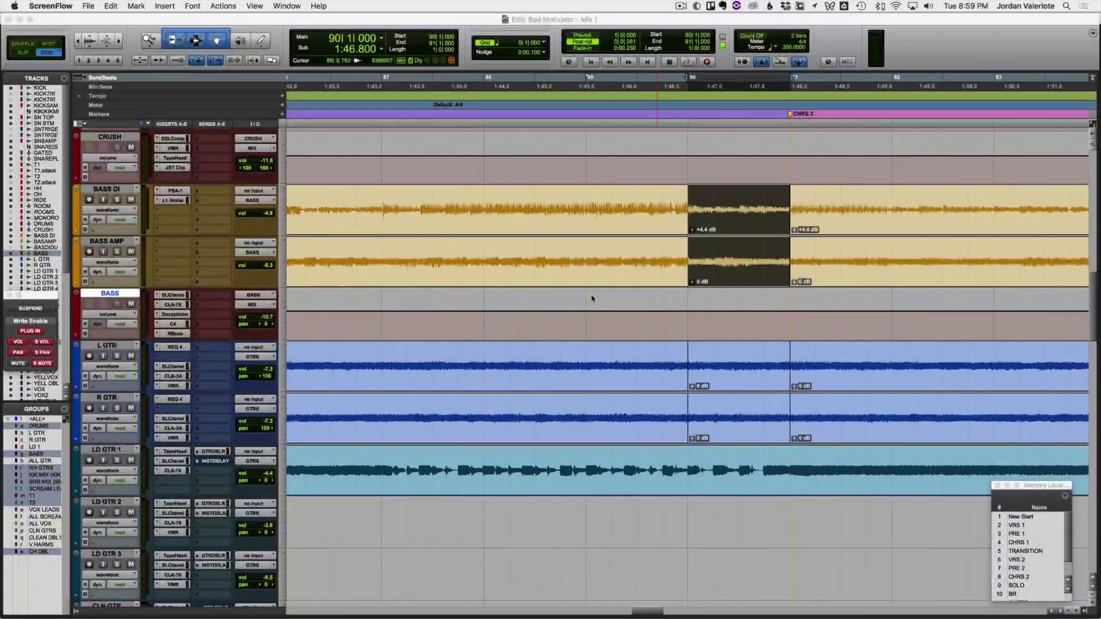
# Step: Audition the lead-in to CHRS 2 from bar 87 beat 3 and again from bar 89
pyautogui.click(480, 362)
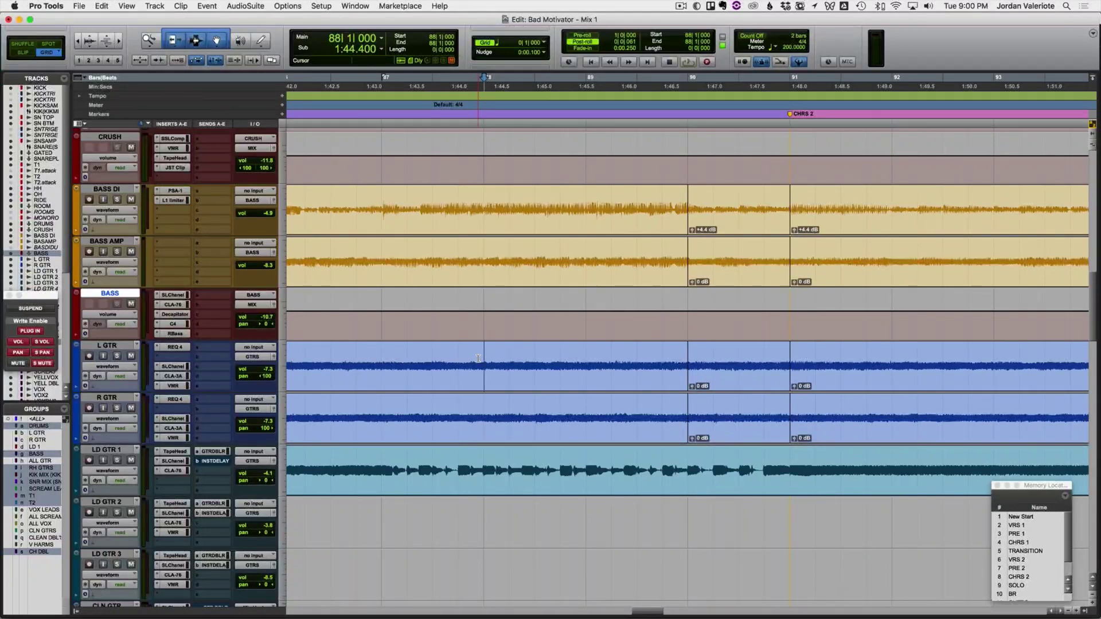
pyautogui.click(550, 362)
pyautogui.press('super+bracketleft')
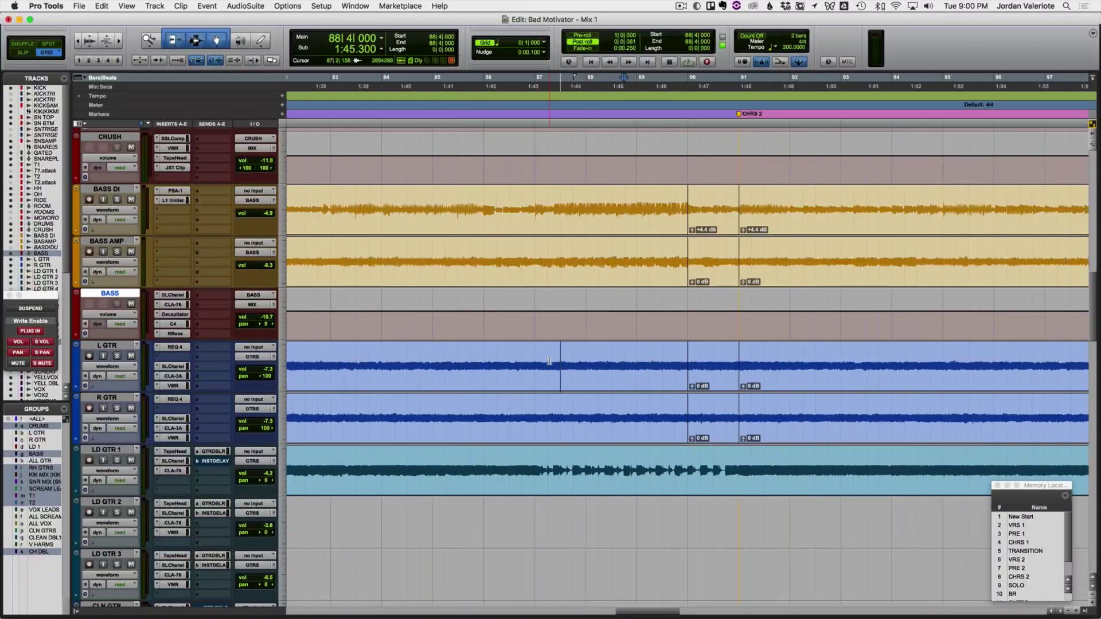
pyautogui.press('space')
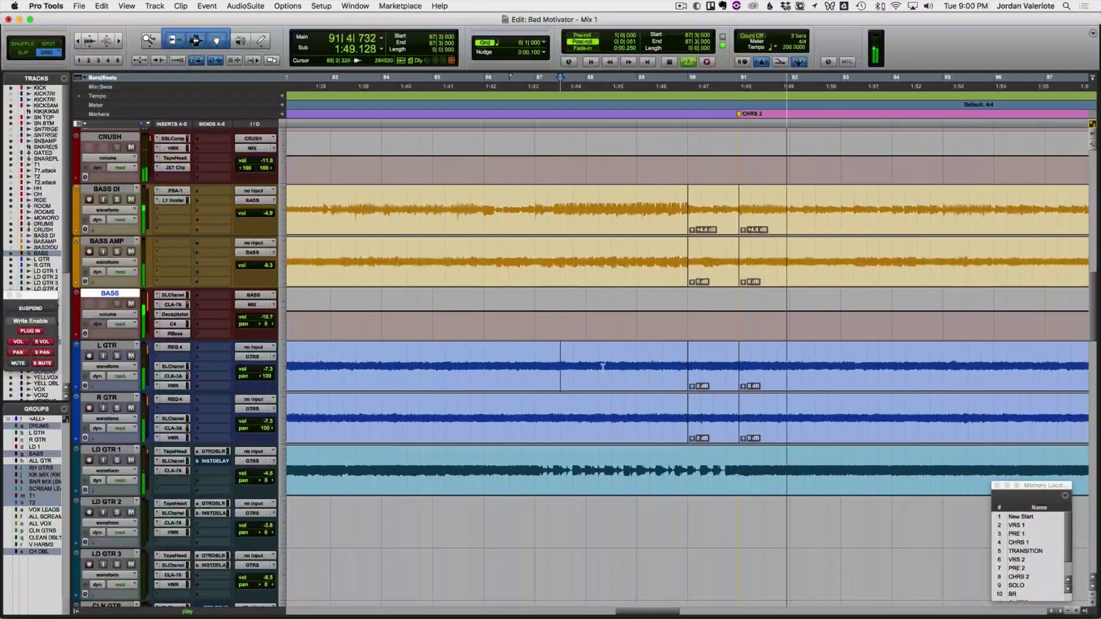
pyautogui.press('space')
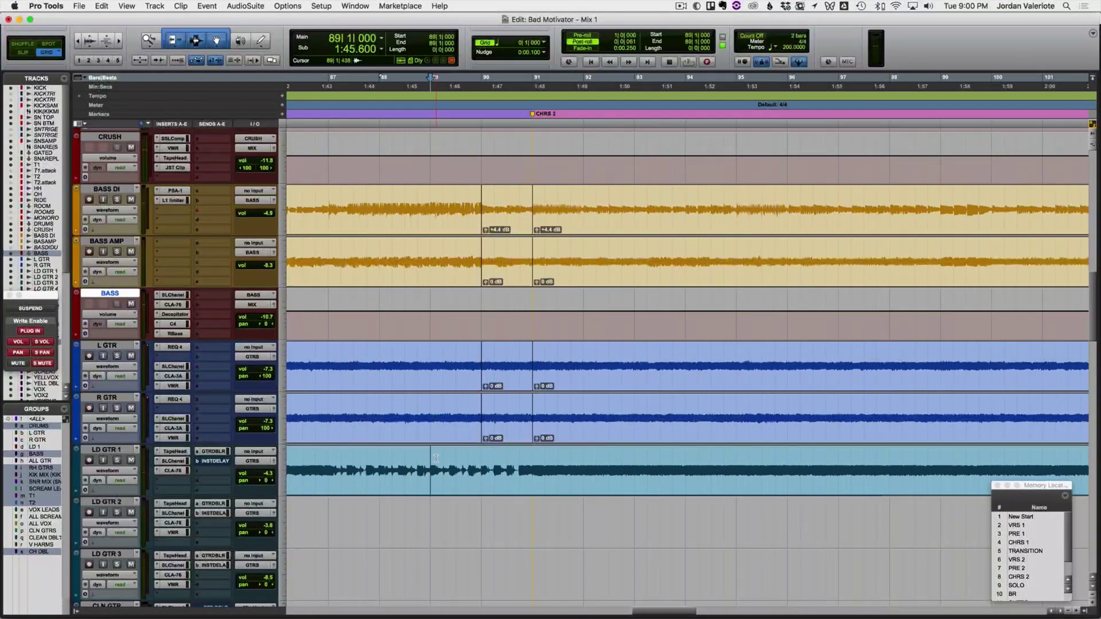
pyautogui.press('space')
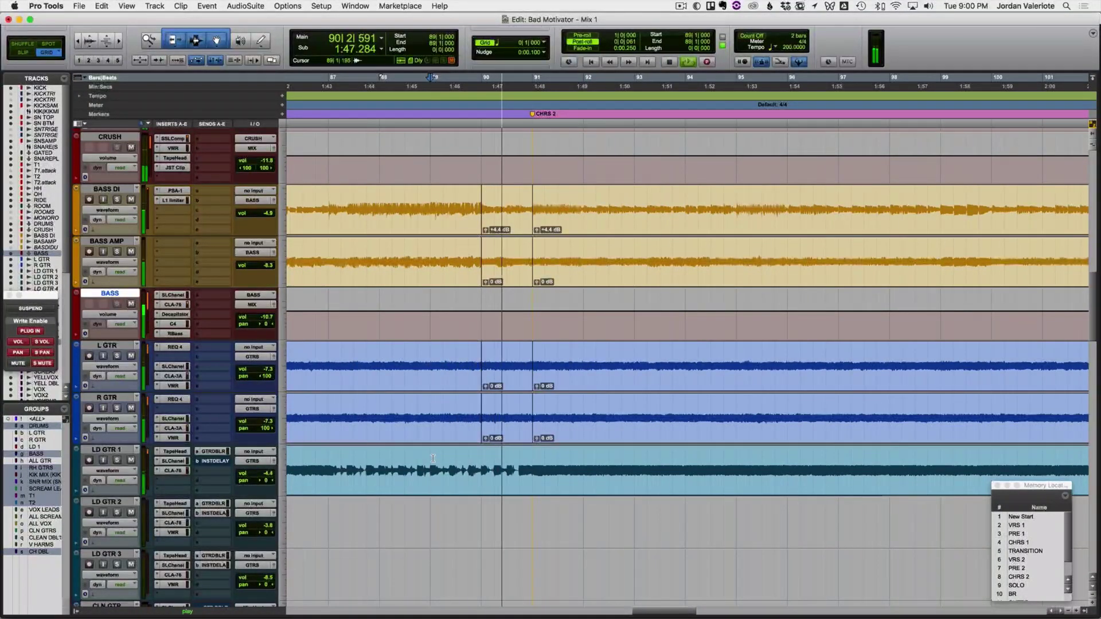
pyautogui.click(432, 459)
# Step: Mute the bar 90 clips on R GTR, L GTR, BASS DI and BASS AMP, and audition the break from bar 89
pyautogui.click(503, 433)
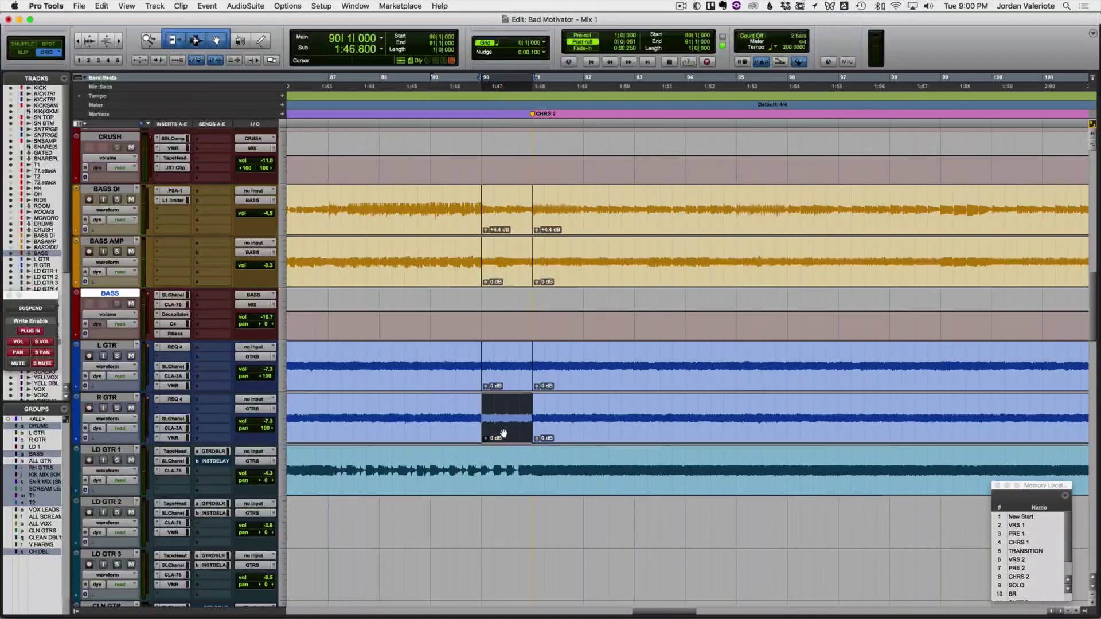
pyautogui.click(508, 362)
pyautogui.click(520, 225)
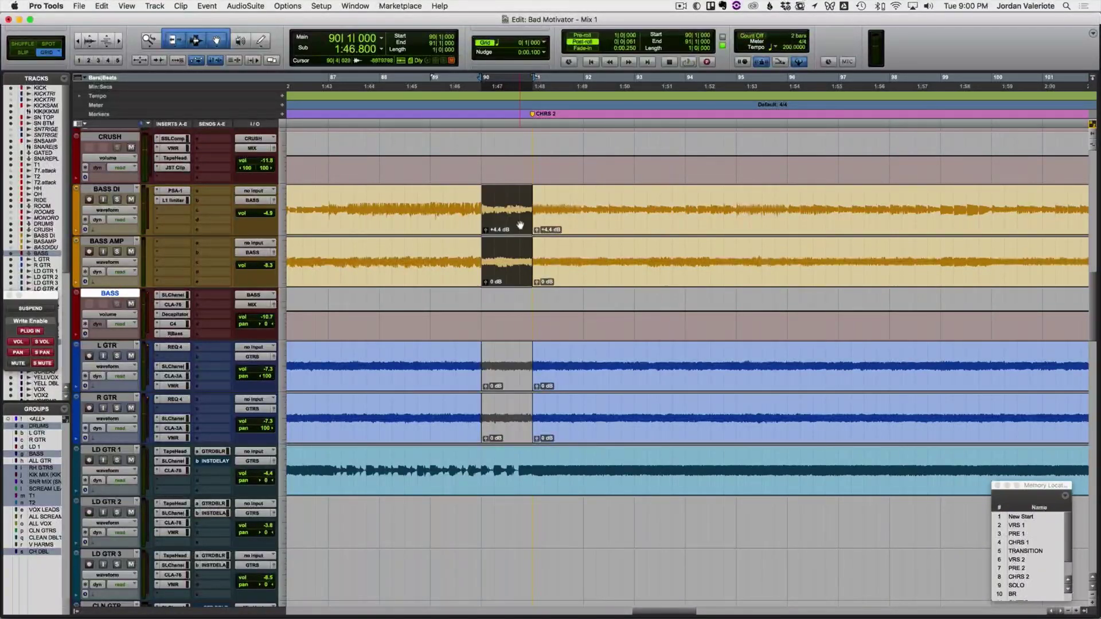
pyautogui.click(444, 197)
pyautogui.press('space')
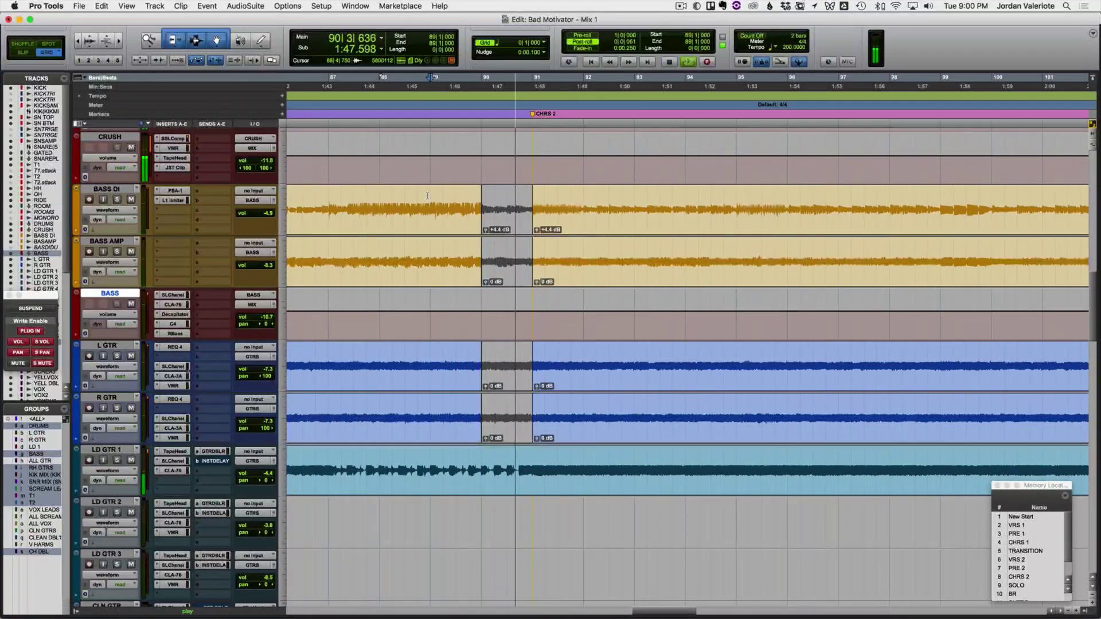
pyautogui.press('space')
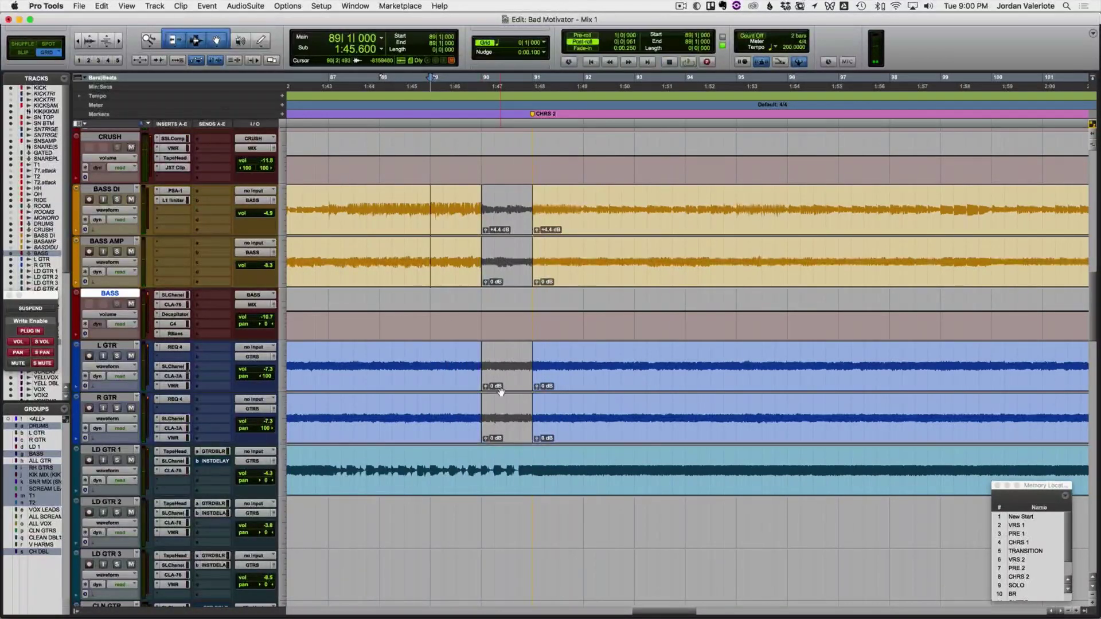
# Step: Show LD GTR 1's pan automation with breakpoints at both ends of bar 90, and audition the passage
pyautogui.press('super+bracketright')
pyautogui.press('super+bracketright')
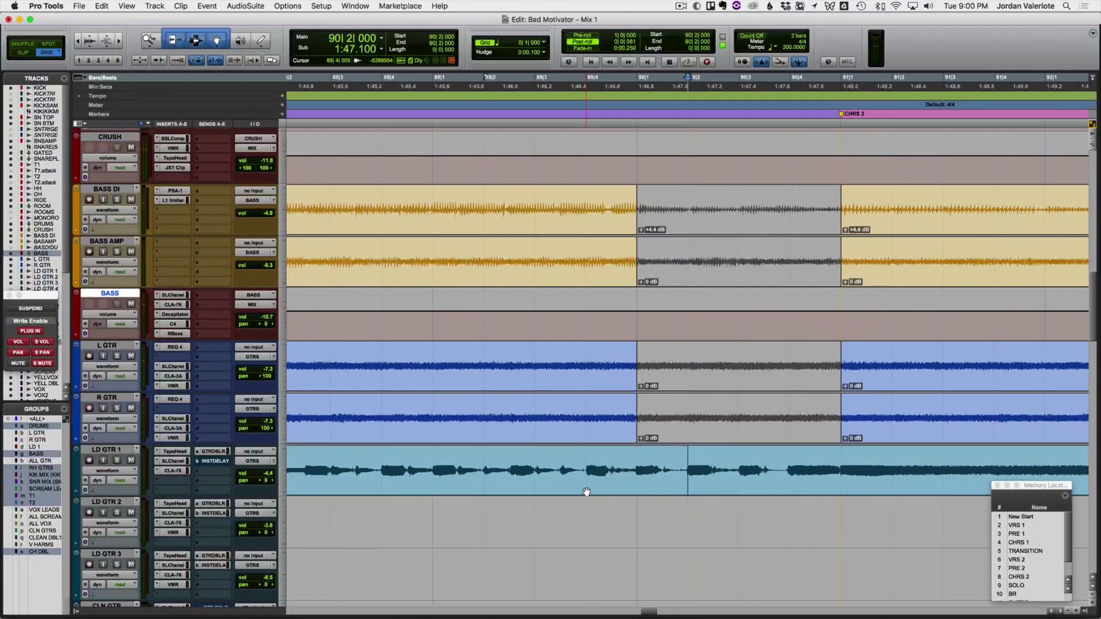
pyautogui.hotkey('ctrl', '-')
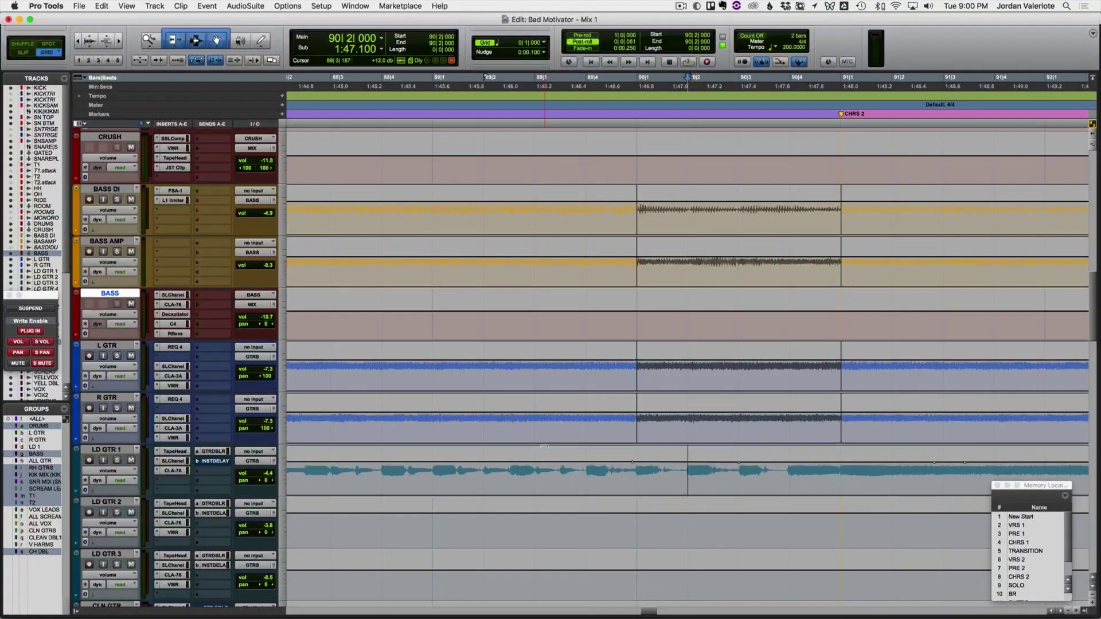
pyautogui.keyDown('ctrl'); pyautogui.keyDown('super'); pyautogui.click(249, 480); pyautogui.keyUp('super'); pyautogui.keyUp('ctrl')
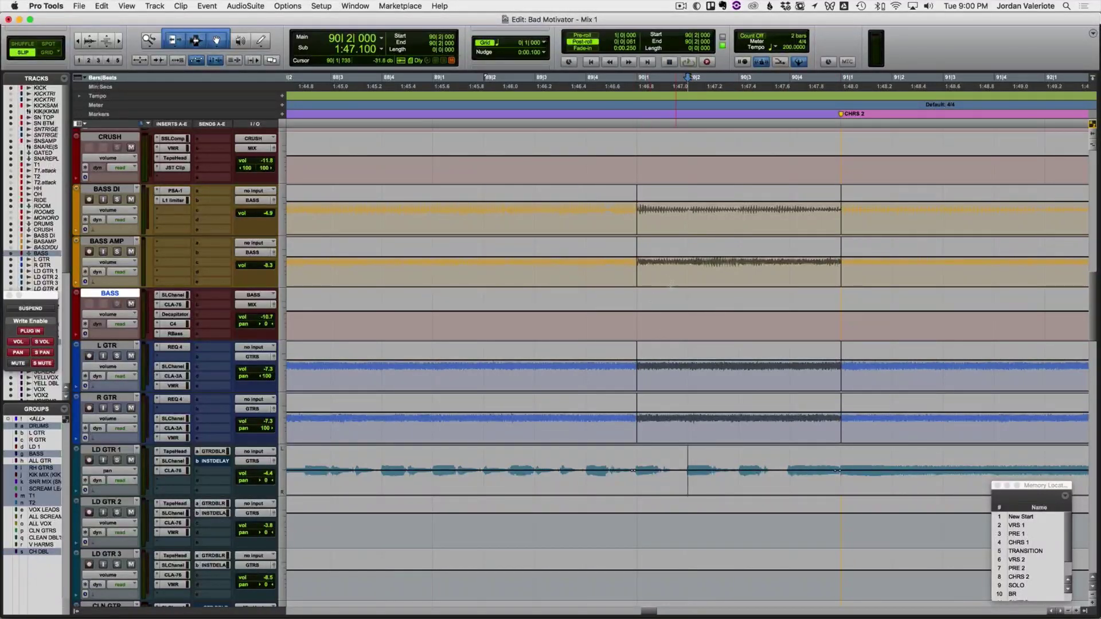
pyautogui.click(545, 420)
pyautogui.press('space')
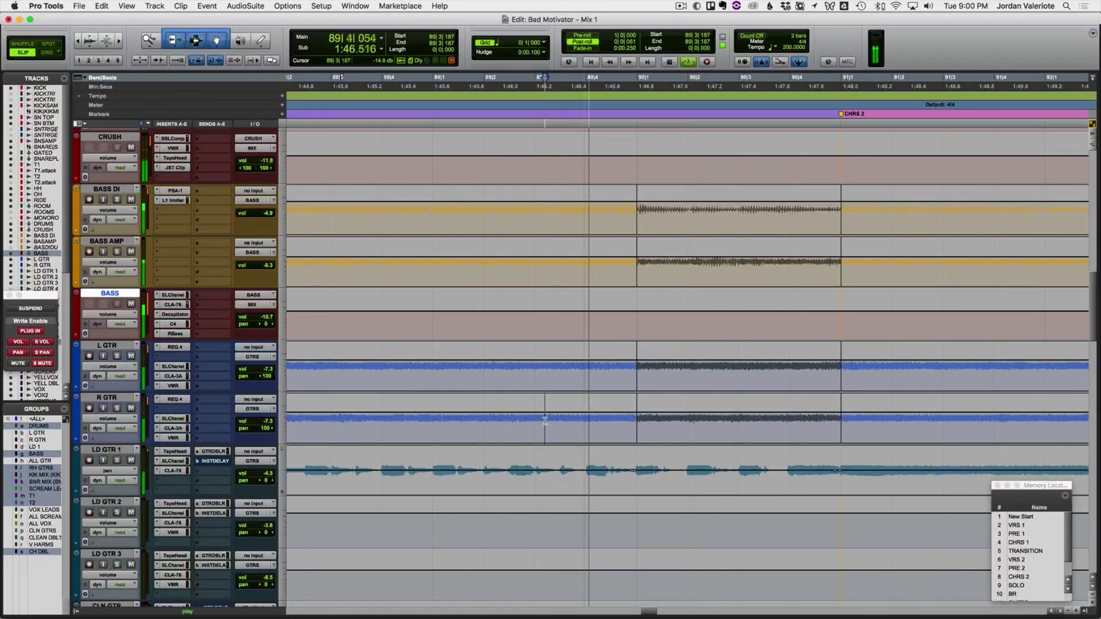
pyautogui.press('space')
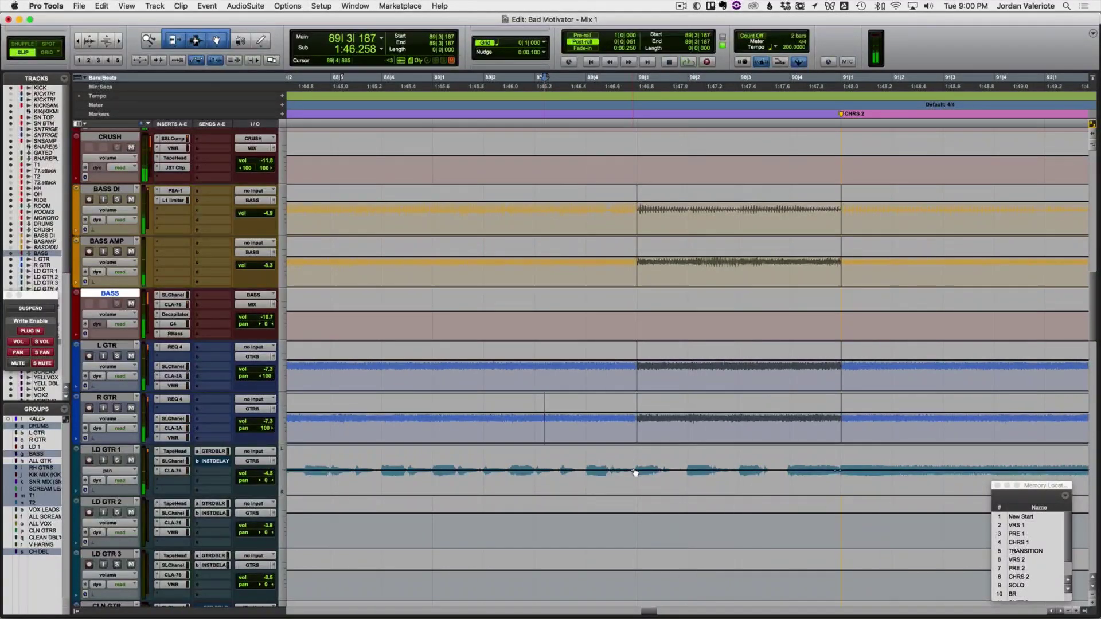
# Step: Shape LD GTR 1's pan automation into a left-to-right sweep across bar 90 and audition it
pyautogui.moveTo(634, 466); pyautogui.dragTo(636, 460)
pyautogui.press('super+z')
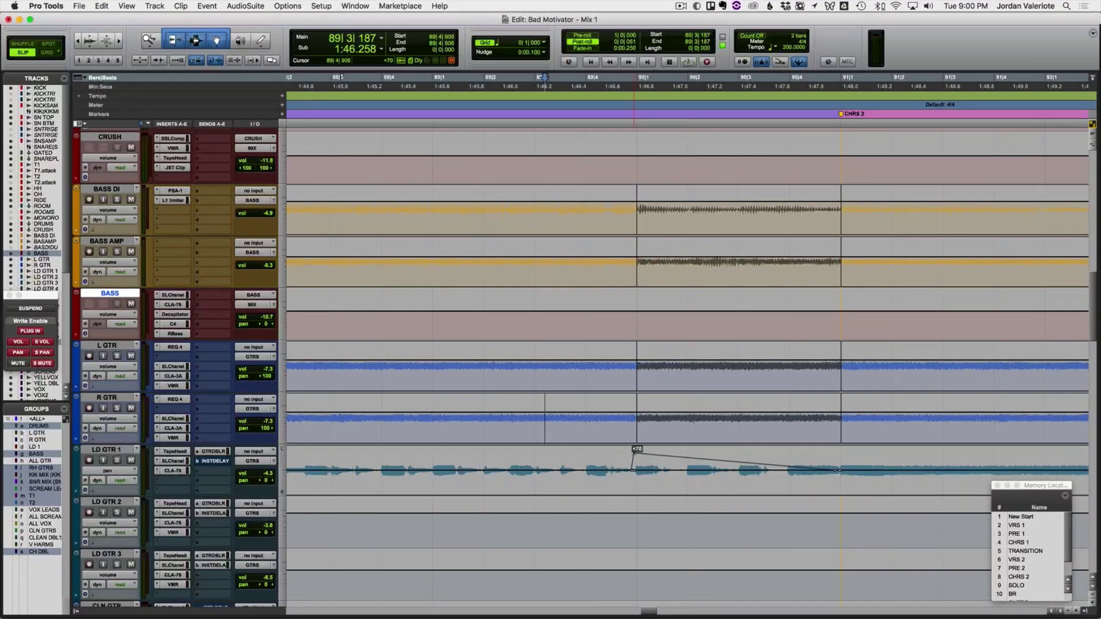
pyautogui.moveTo(634, 454); pyautogui.dragTo(633, 455)
pyautogui.moveTo(838, 475); pyautogui.dragTo(840, 489)
pyautogui.press('space')
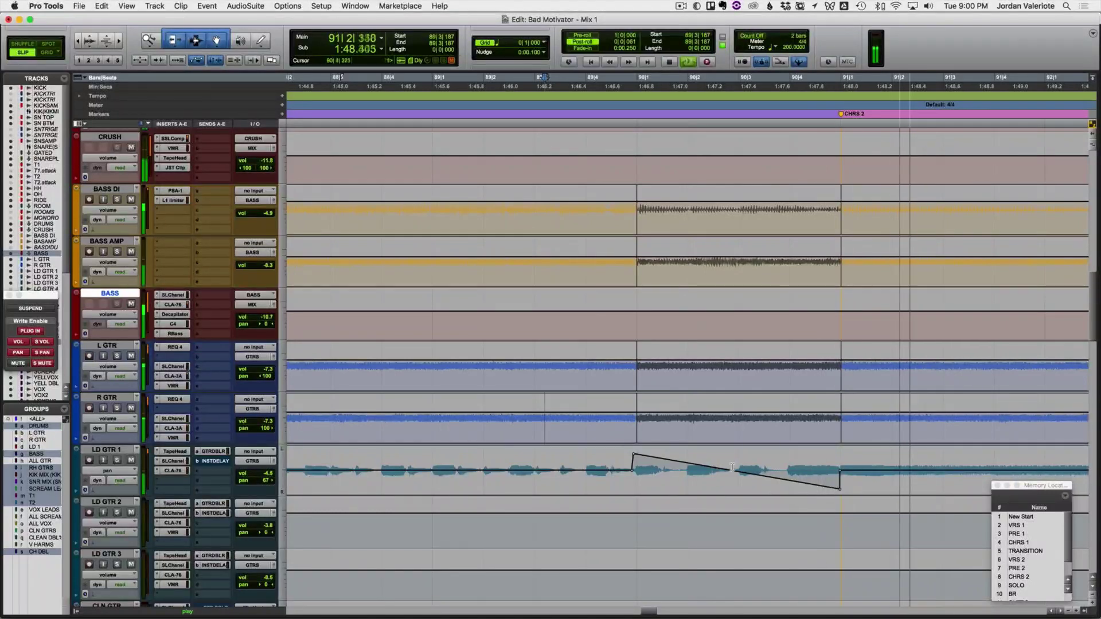
pyautogui.press('space')
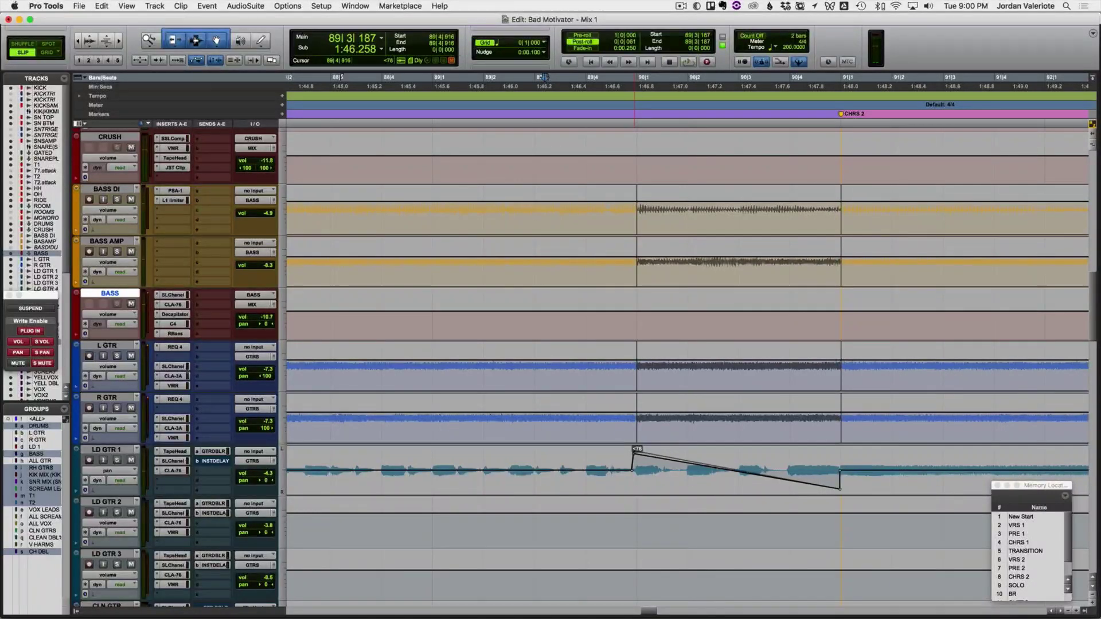
# Step: Push the sweep's starting breakpoint slightly further left and audition it from bar 89
pyautogui.click(523, 461)
pyautogui.press('space')
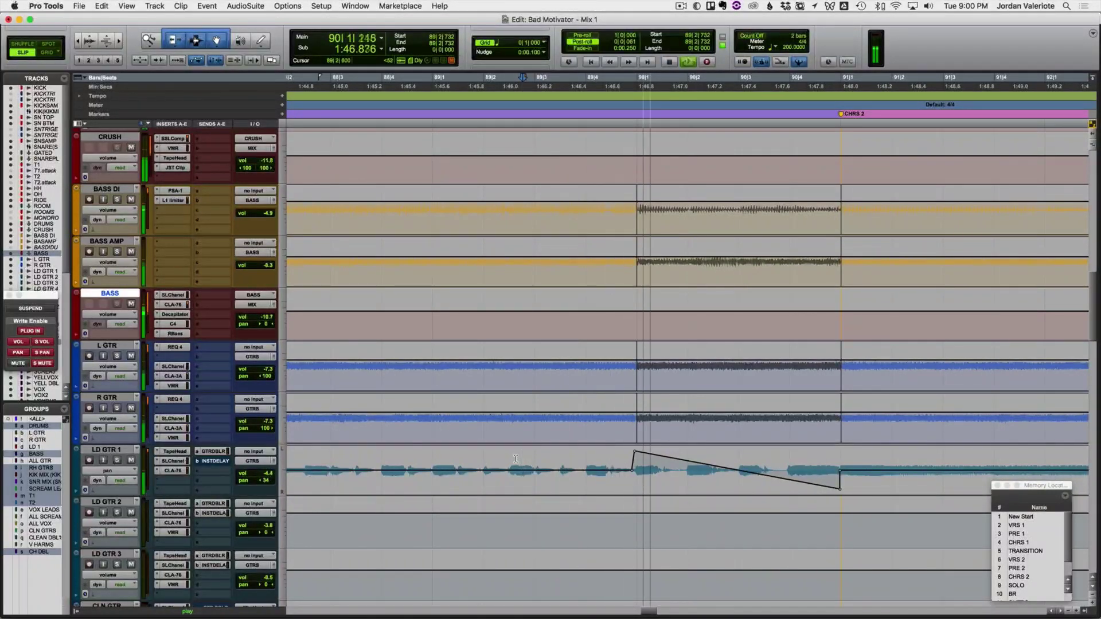
pyautogui.press('space')
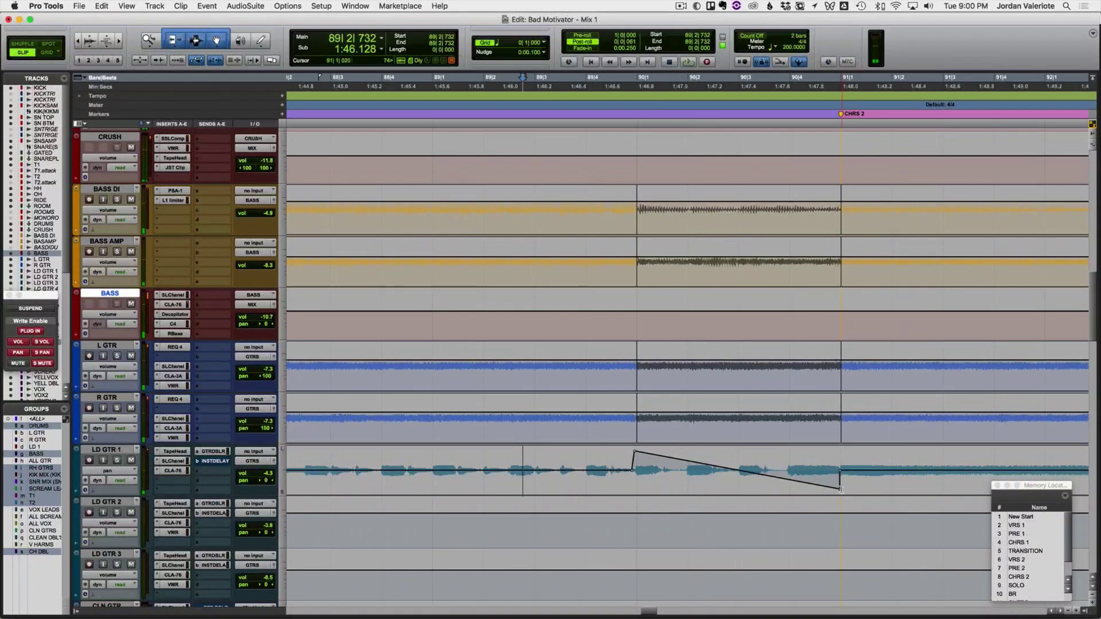
# Step: Move the sweep's rightmost-panned breakpoint to just before CHRS 2, auditioning the return to centre
pyautogui.press('space')
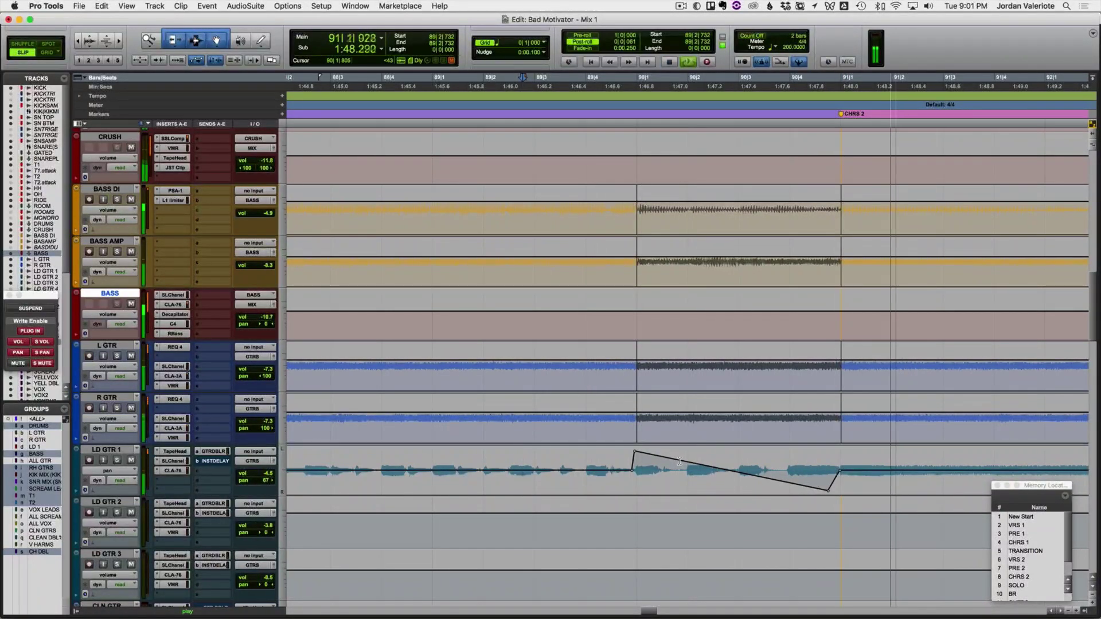
pyautogui.press('space')
pyautogui.press('space')
pyautogui.press('space')
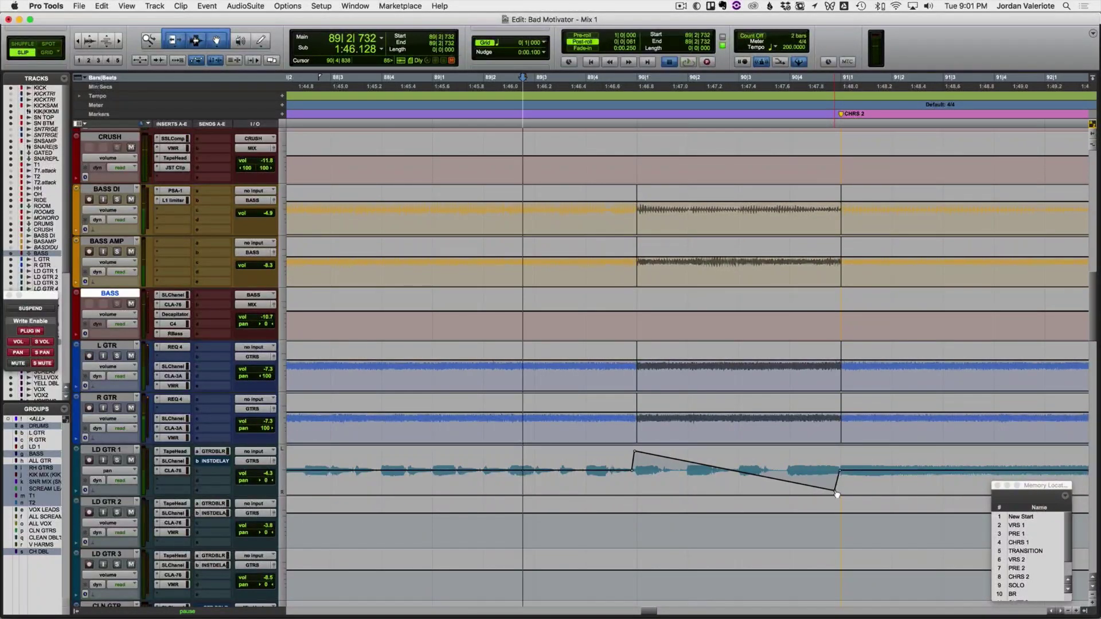
pyautogui.press('space')
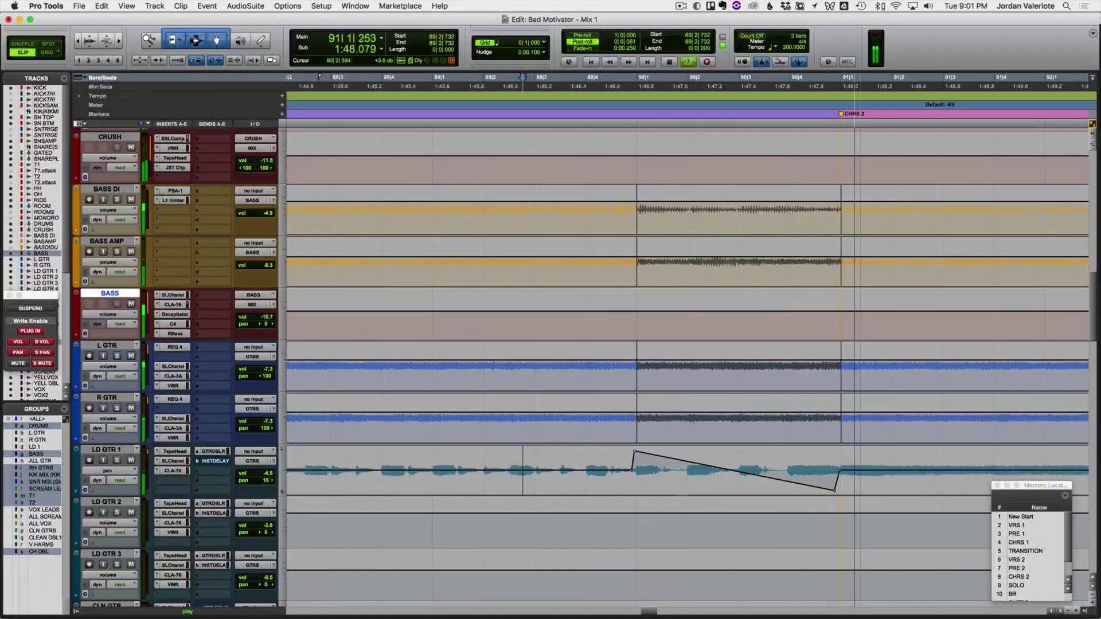
pyautogui.press('space')
# Step: Insert a mono MetaFlanger after the CLA-76 on LD GTR 1 and audition its default sound
pyautogui.click(173, 481)
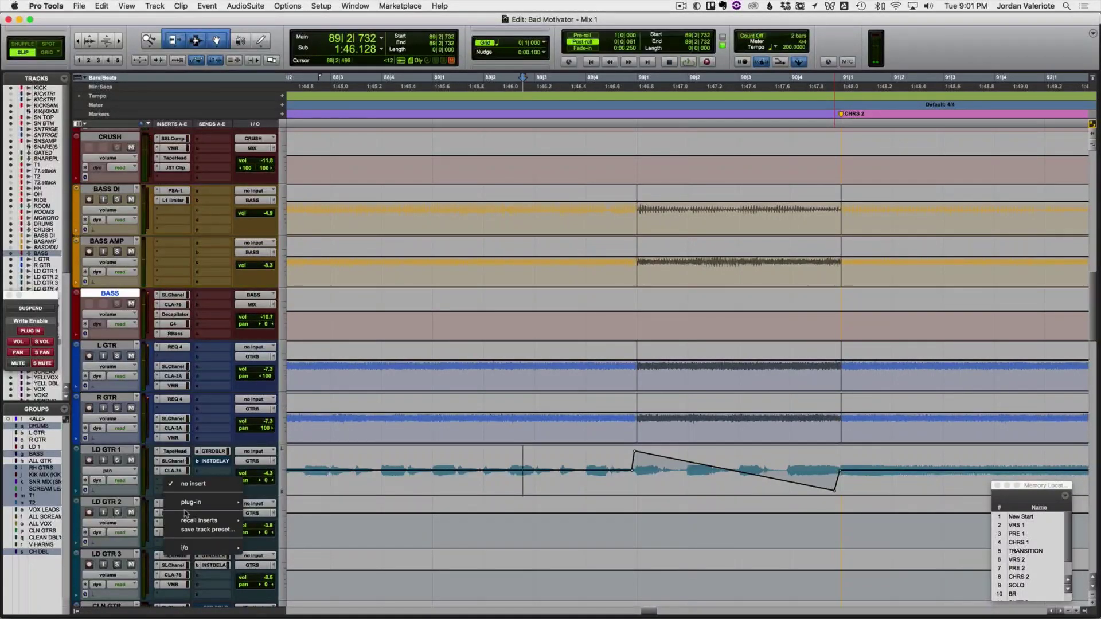
pyautogui.moveTo(192, 503)
pyautogui.moveTo(277, 534)
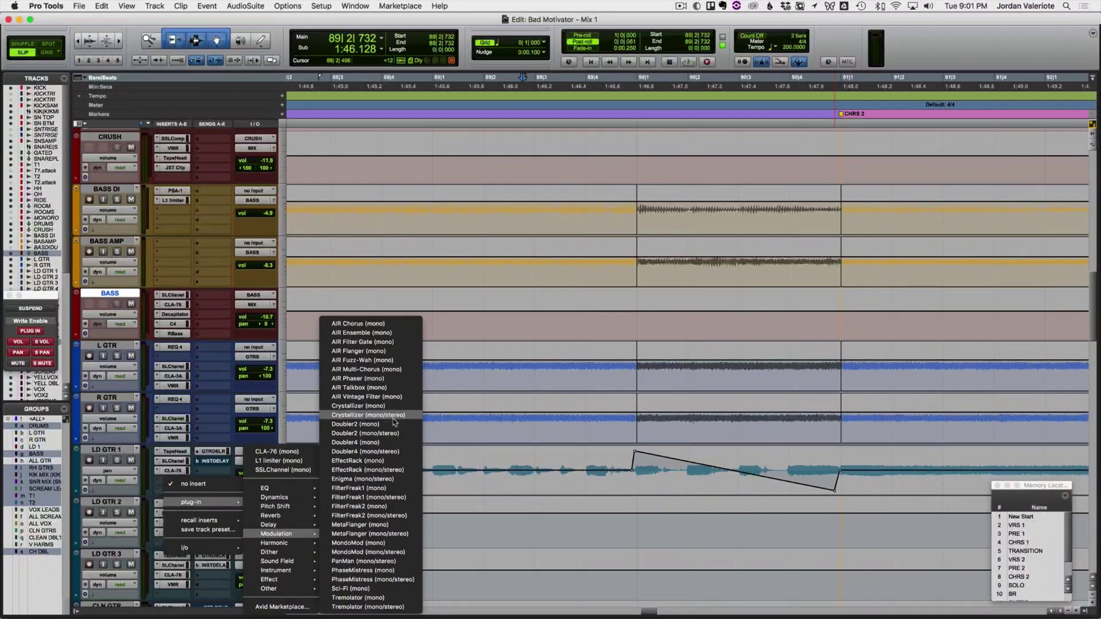
pyautogui.click(401, 524)
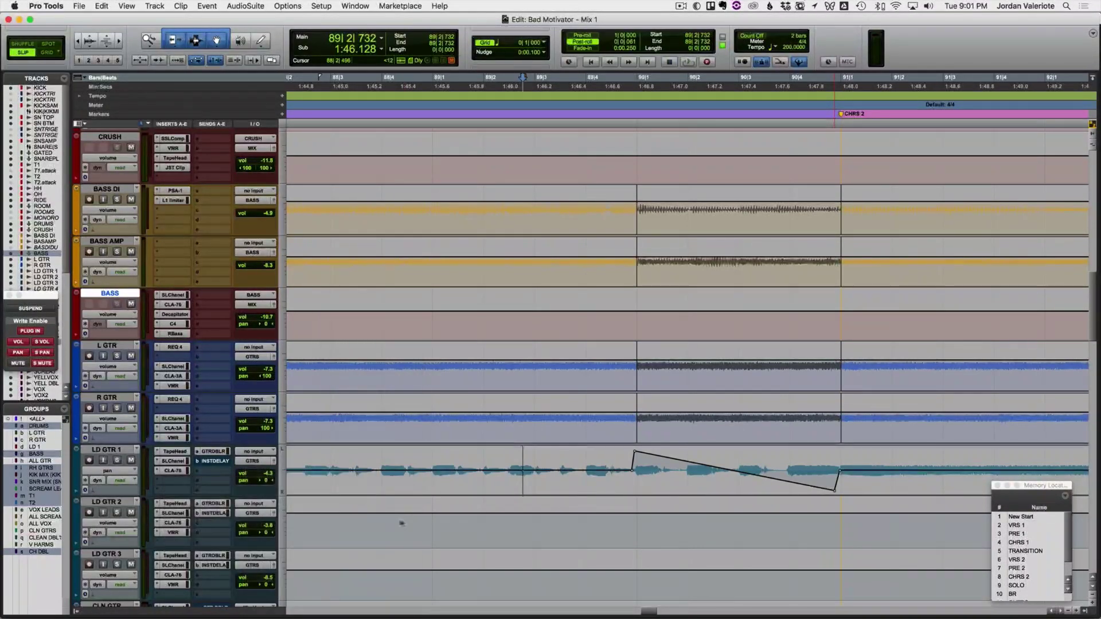
pyautogui.press('space')
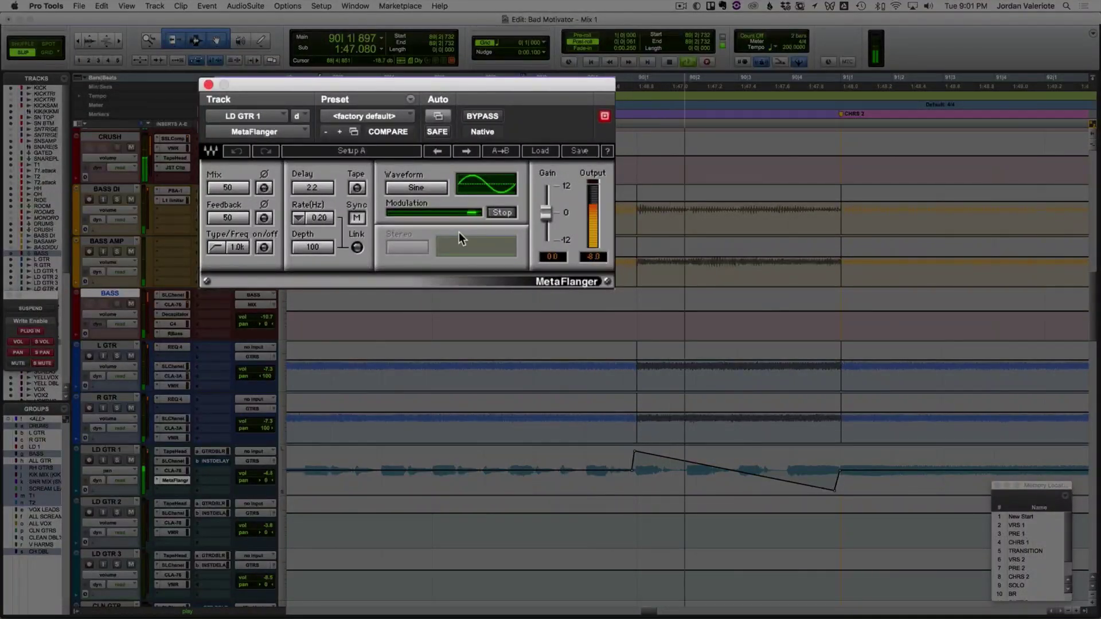
pyautogui.press('space')
# Step: Try a MetaFlanger Mix of 25, reload the MetaFlanger Full Reset preset, and audition it
pyautogui.moveTo(242, 190); pyautogui.dragTo(242, 205)
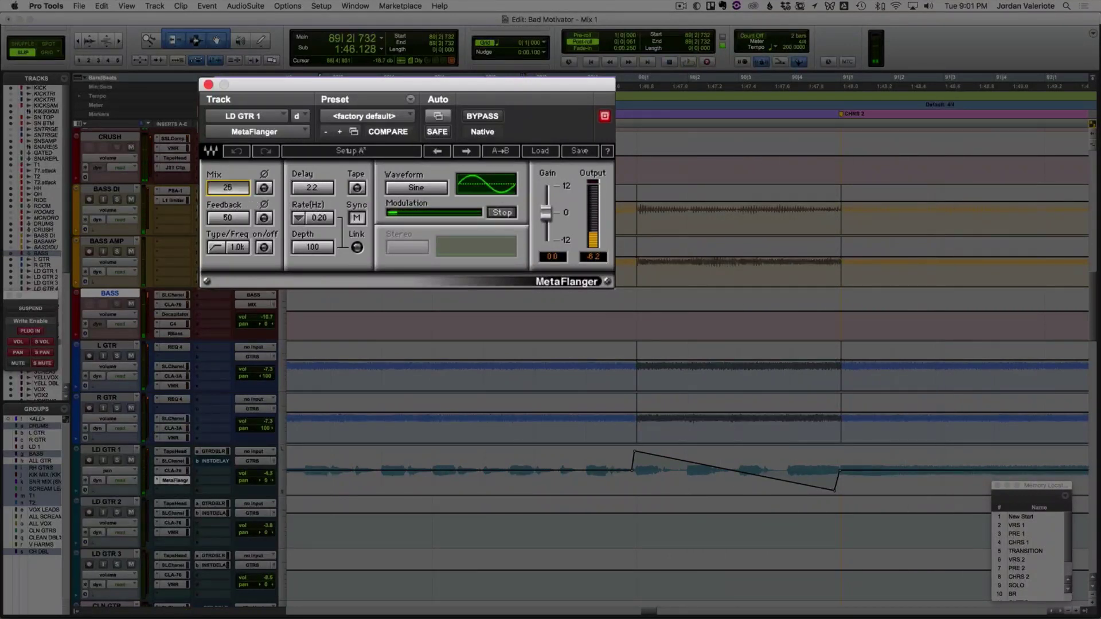
pyautogui.press('space')
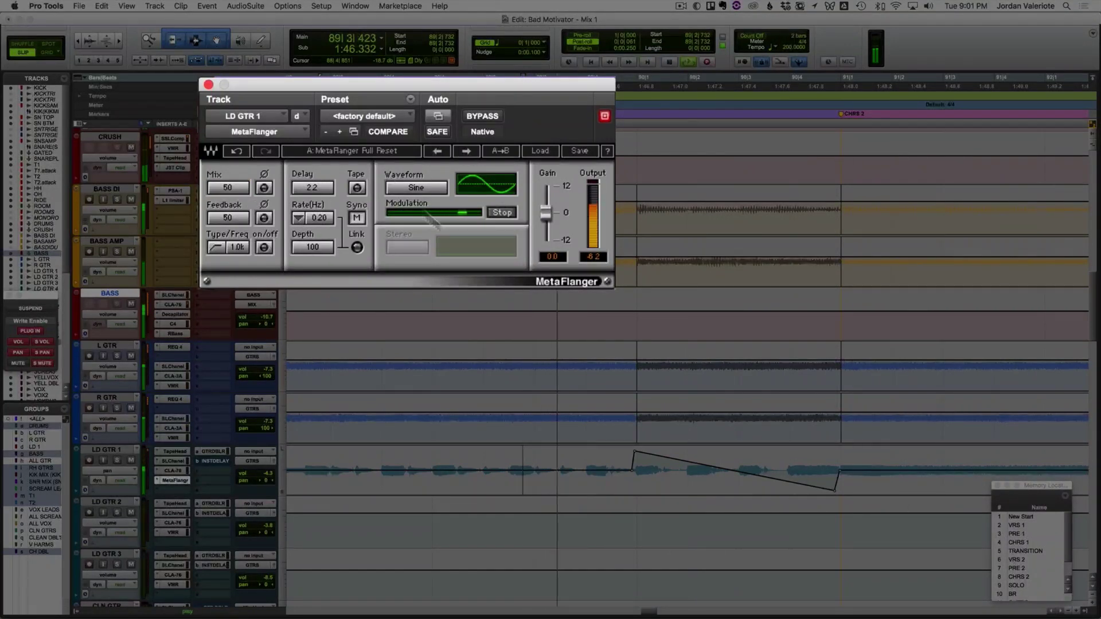
pyautogui.press('space')
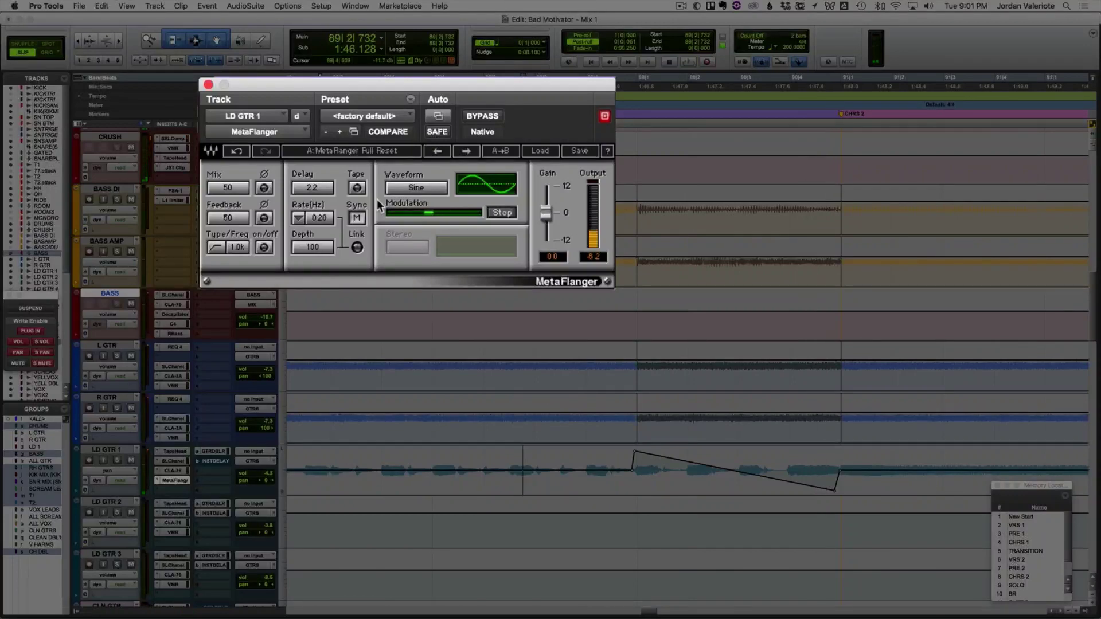
# Step: Load the Classic phaser preset in the MetaFlanger and audition it on the bar 90 break
pyautogui.click(462, 150)
pyautogui.press('space')
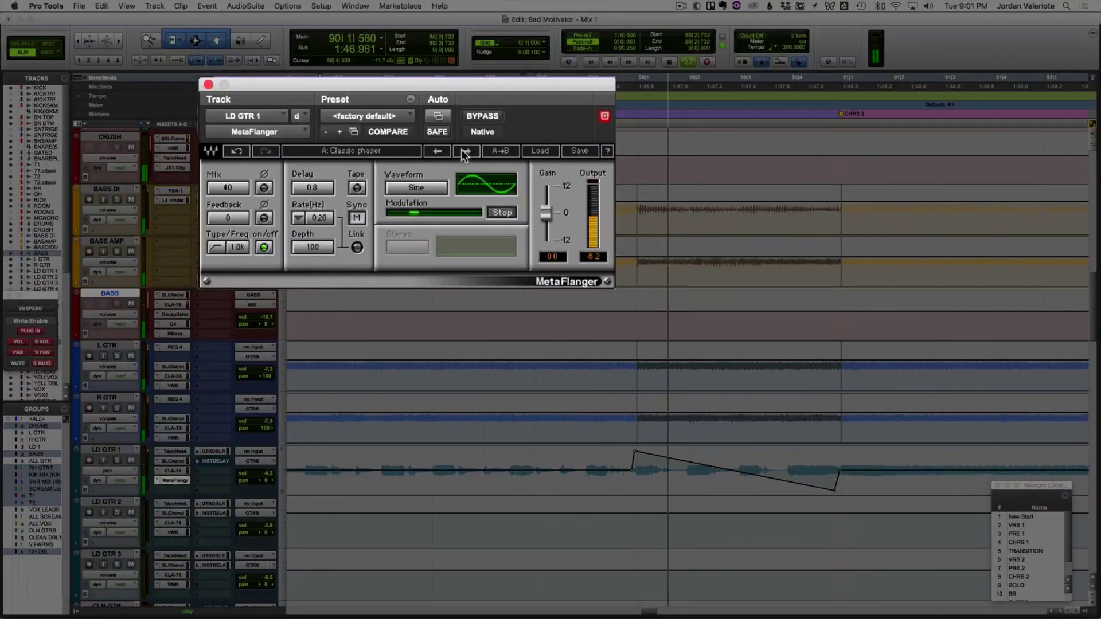
pyautogui.press('space')
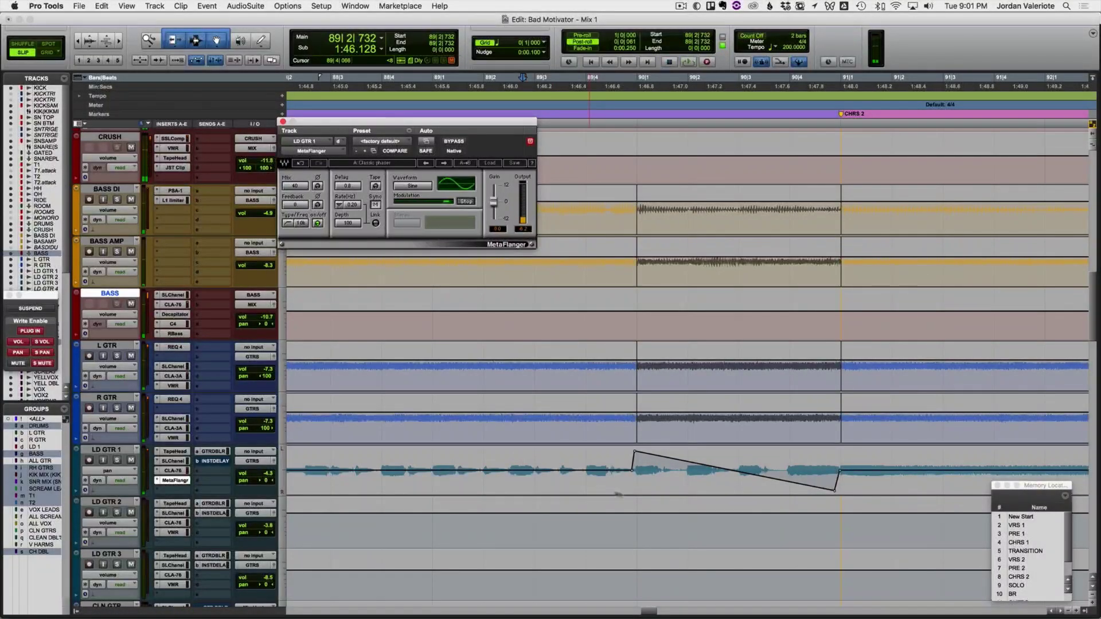
# Step: Automate the MetaFlanger's bypass on LD GTR 1 so the effect is active only during the bar 90 break, and audition it
pyautogui.click(455, 141)
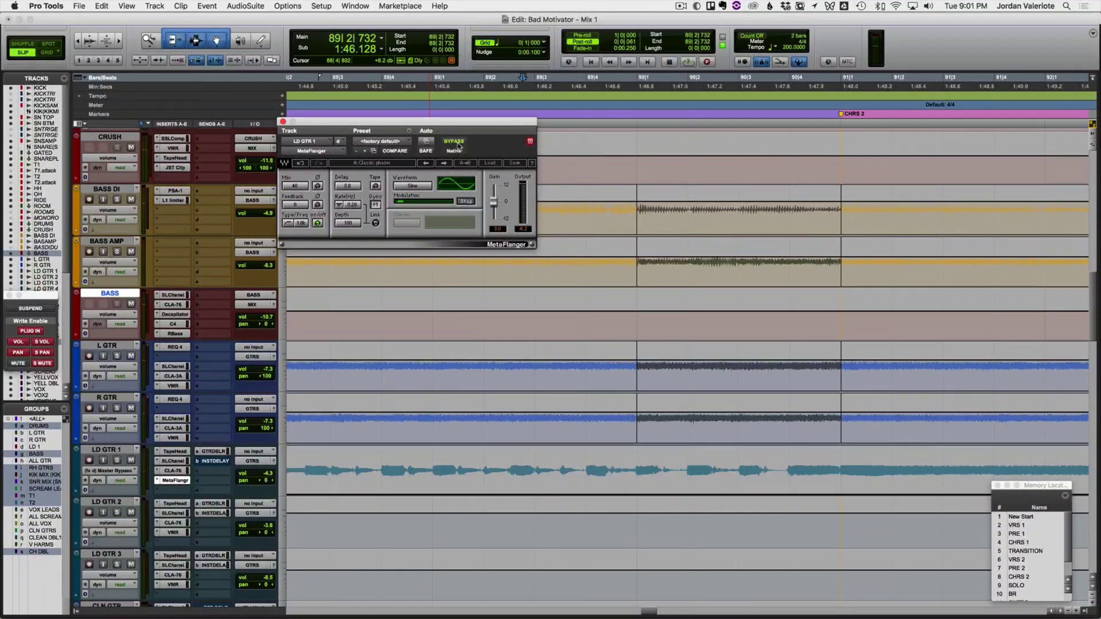
pyautogui.click(634, 465)
pyautogui.moveTo(635, 464); pyautogui.dragTo(790, 500)
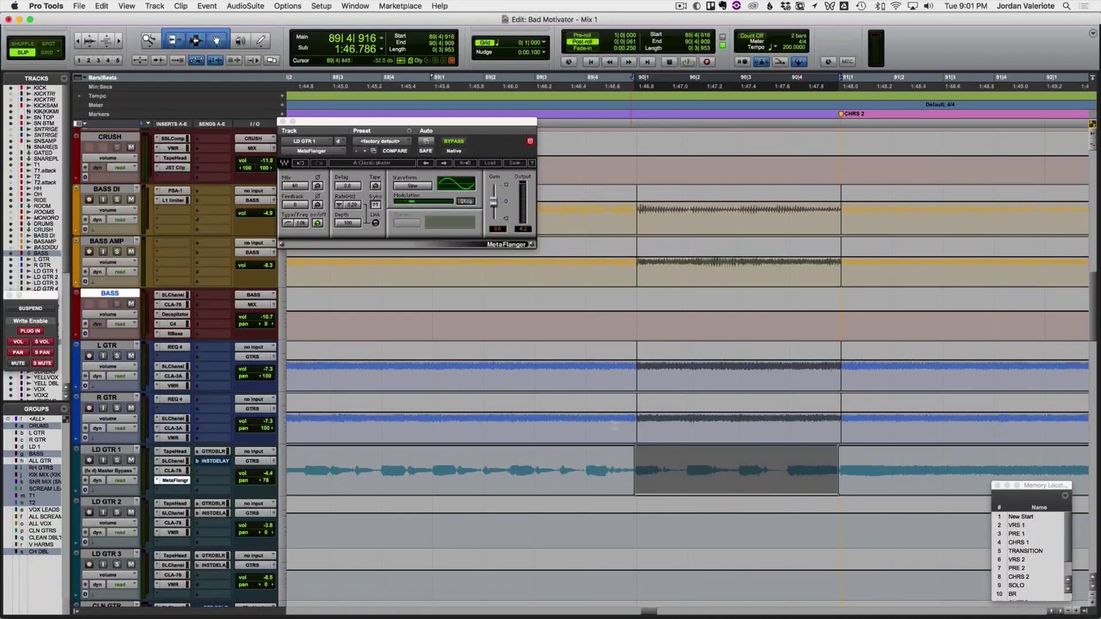
pyautogui.click(515, 471)
pyautogui.press('space')
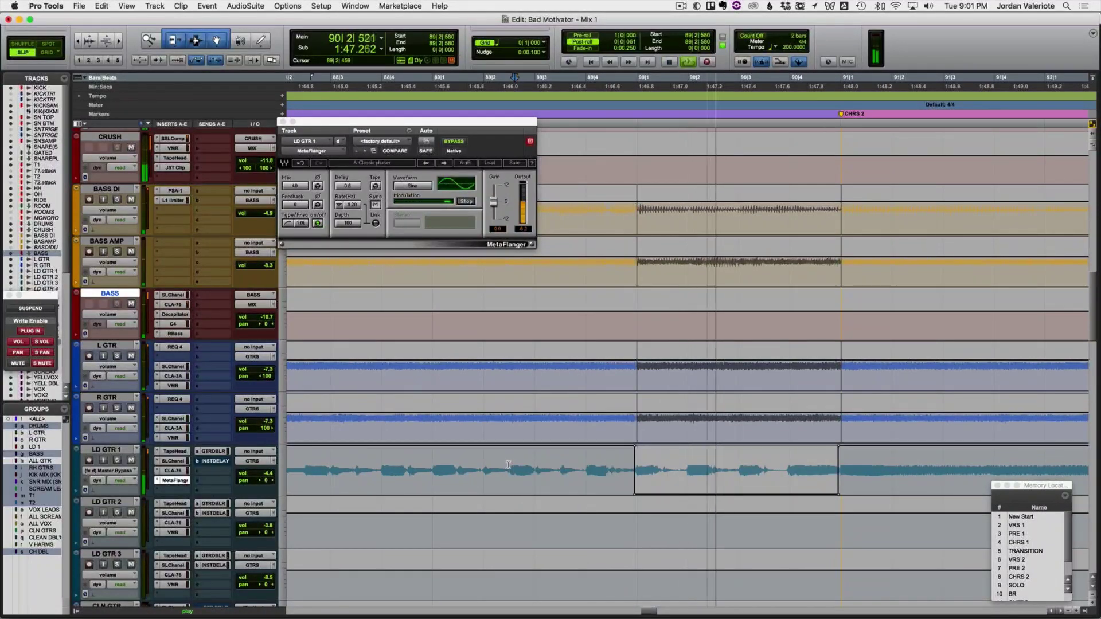
pyautogui.click(361, 456)
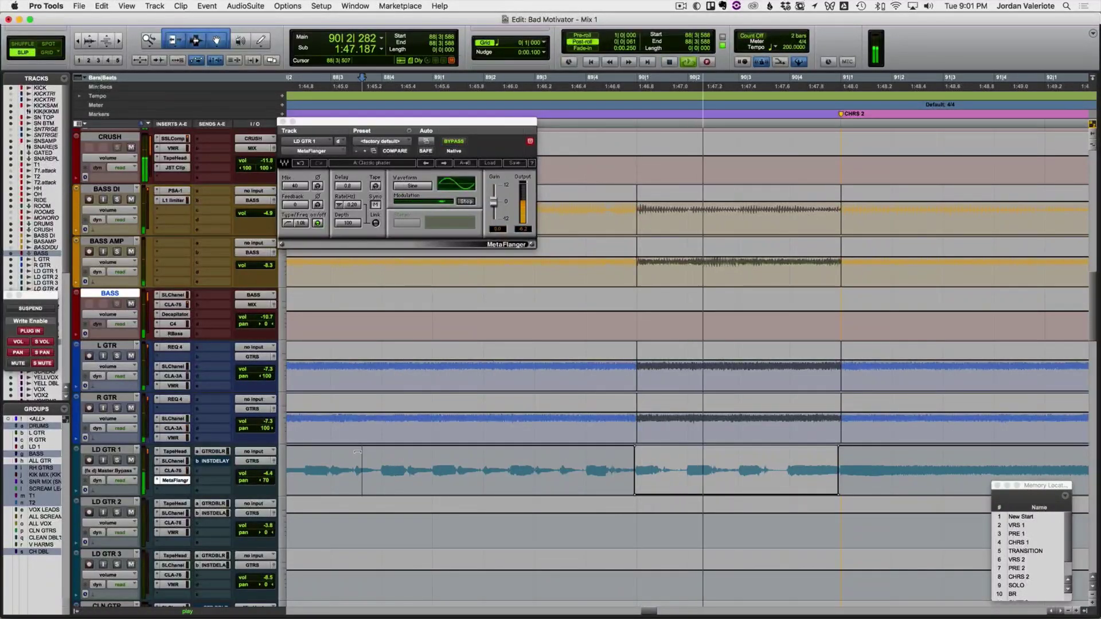
pyautogui.press('space')
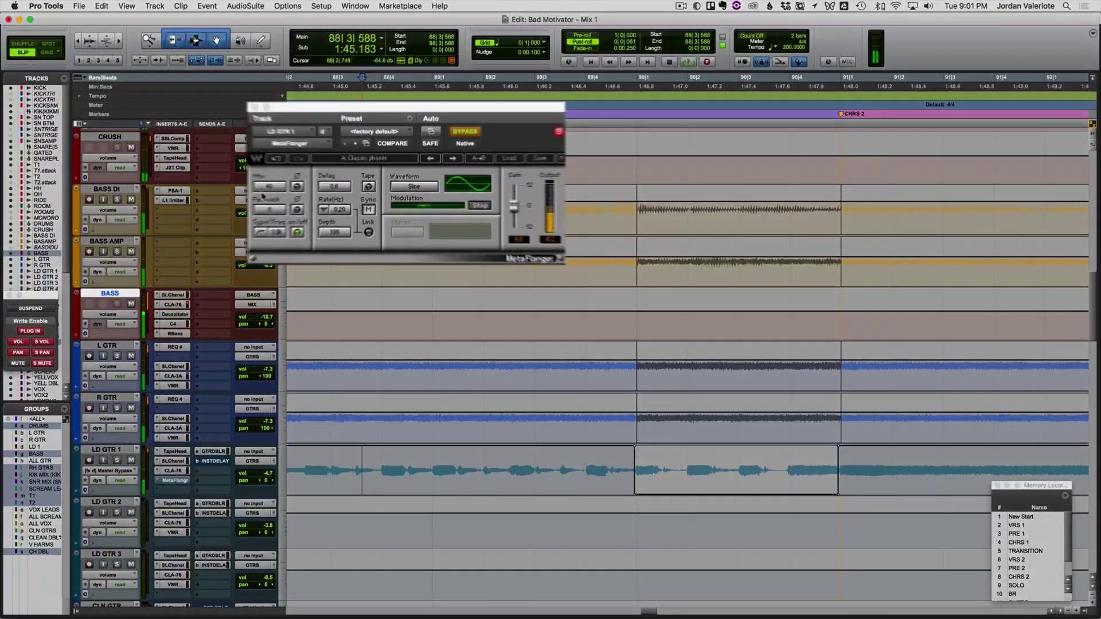
# Step: Set the MetaFlanger Rate to 0.48 Hz and its Mix to 61, auditioning the stronger phasing on the break
pyautogui.click(211, 189)
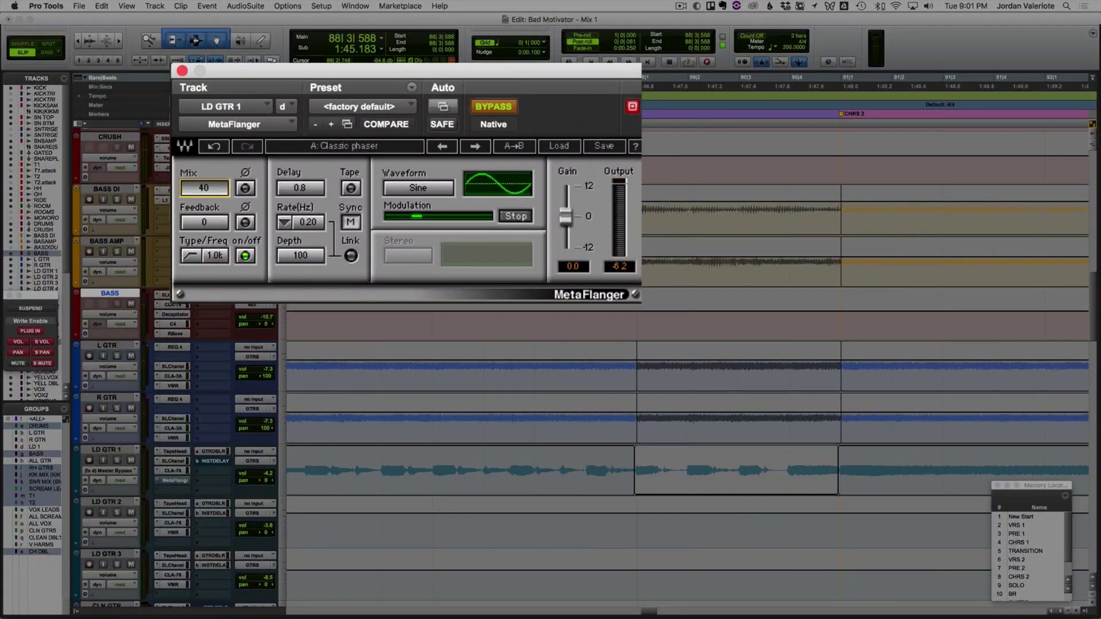
pyautogui.moveTo(308, 224); pyautogui.dragTo(312, 222)
pyautogui.press('space')
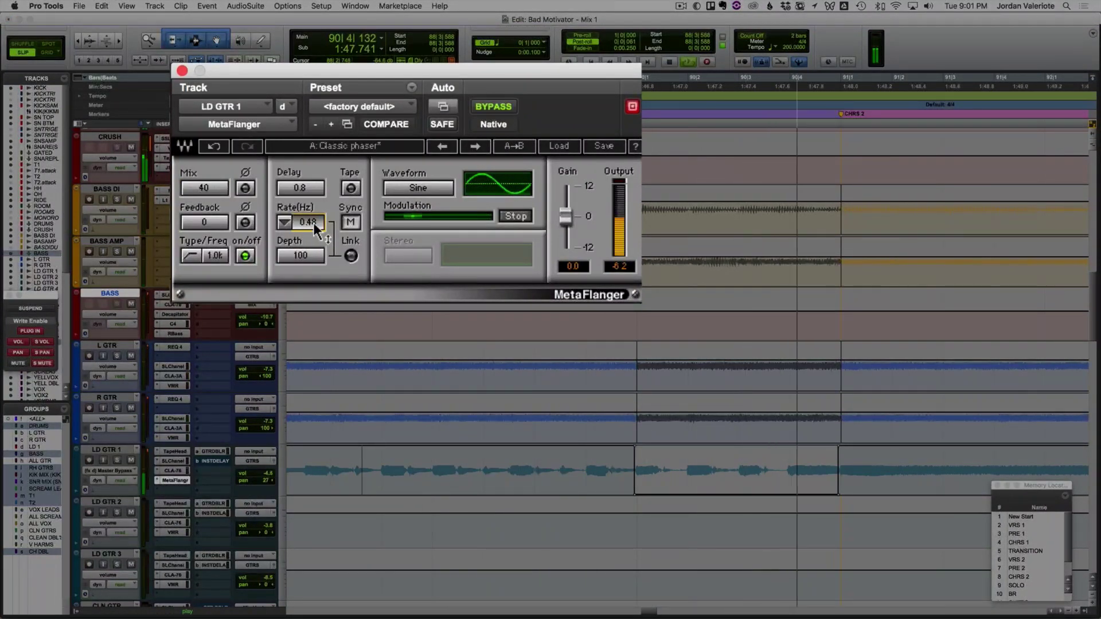
pyautogui.press('space')
pyautogui.moveTo(213, 188); pyautogui.dragTo(213, 175)
pyautogui.press('space')
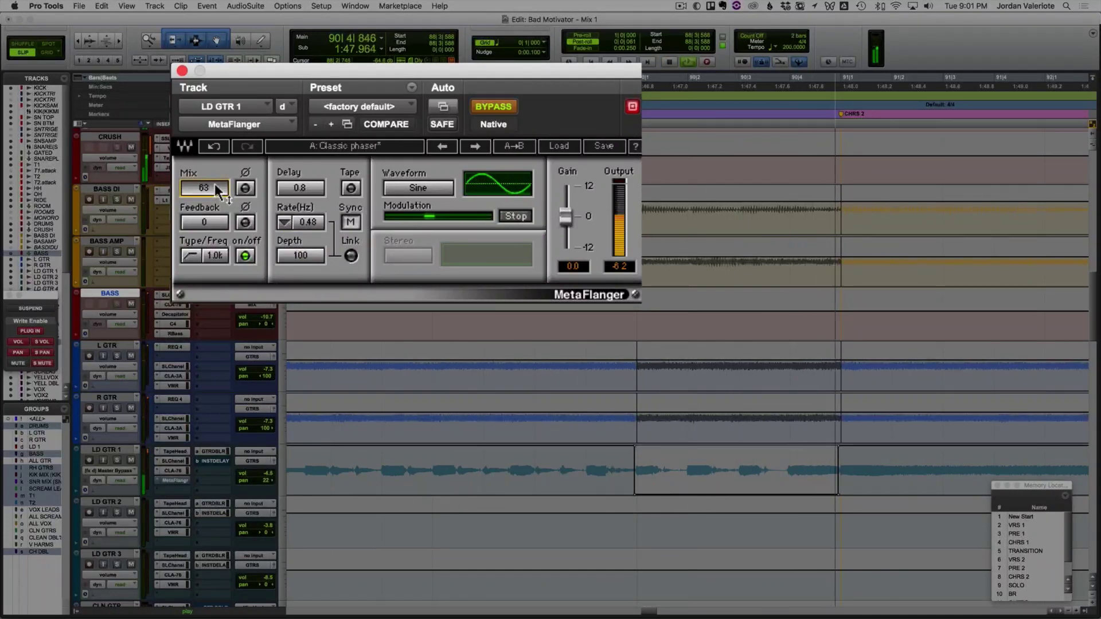
pyautogui.moveTo(214, 188); pyautogui.dragTo(215, 188)
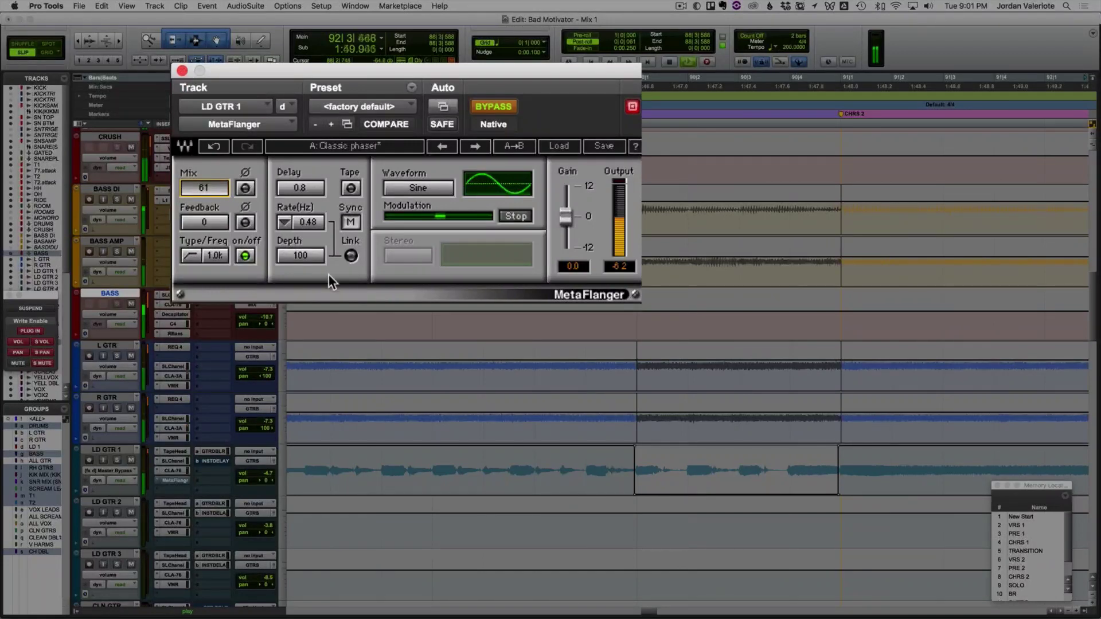
# Step: Set the MetaFlanger Rate to 0.72 Hz, lower its Mix slightly while auditioning, and close the plug-in
pyautogui.moveTo(311, 225)
pyautogui.mouseDown()
pyautogui.moveTo(310, 215)
pyautogui.moveTo(311, 229)
pyautogui.mouseUp()
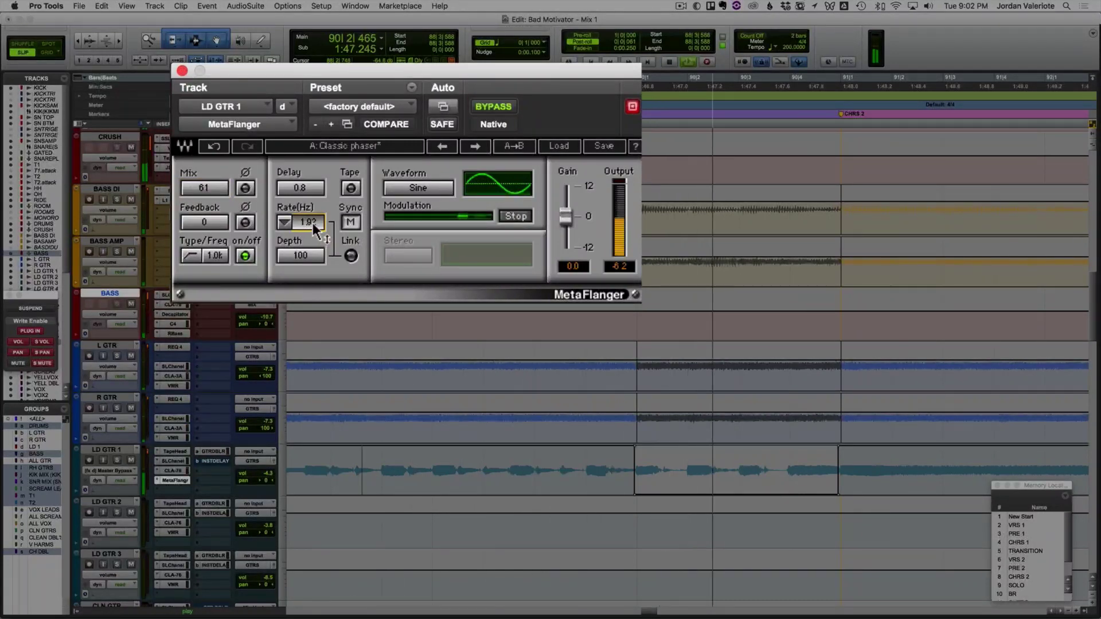
pyautogui.moveTo(314, 230); pyautogui.dragTo(314, 247)
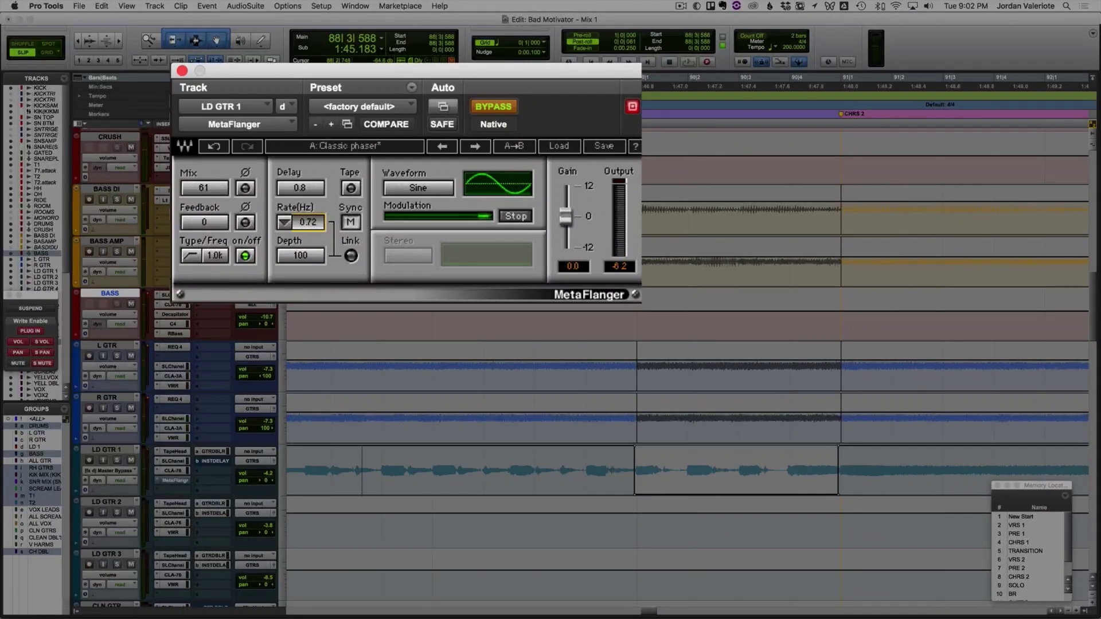
pyautogui.press('space')
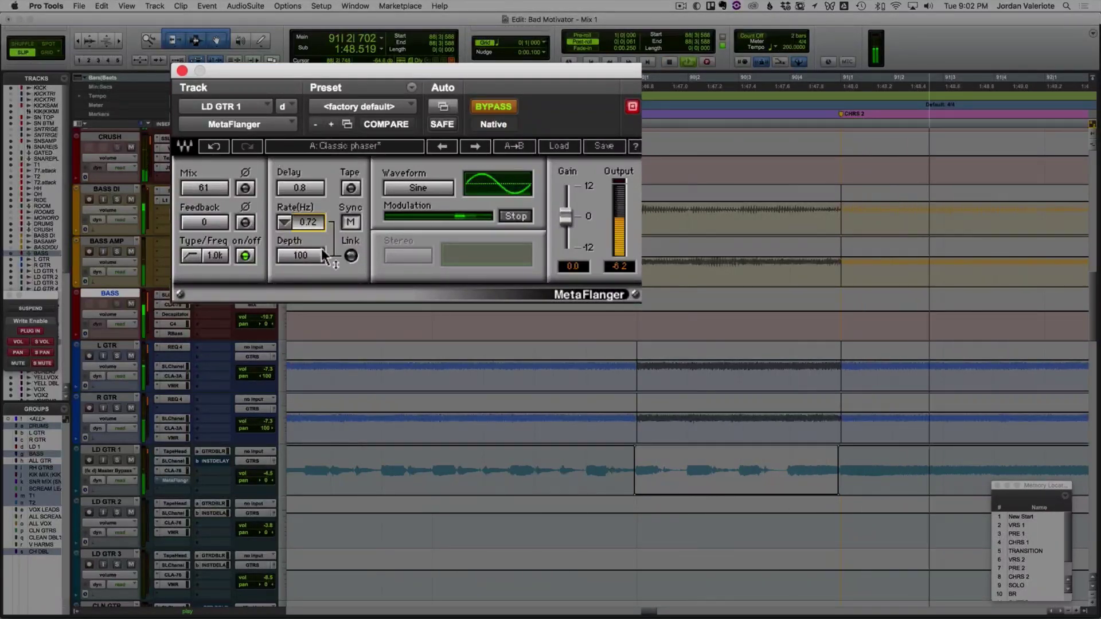
pyautogui.press('space')
pyautogui.click(236, 187)
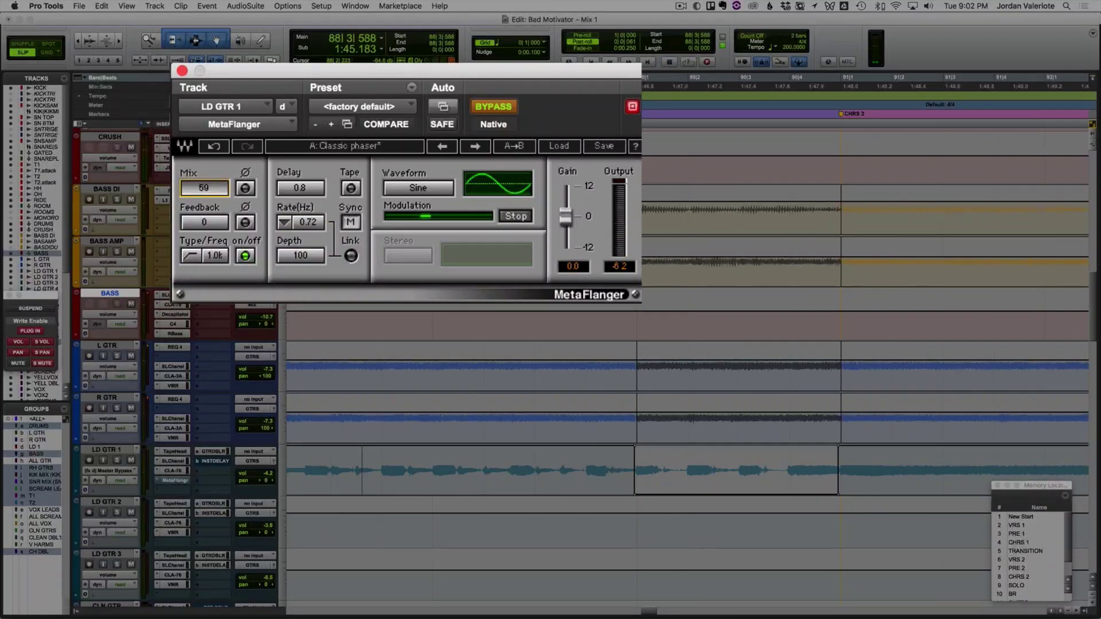
pyautogui.press('space')
pyautogui.press('Down')
pyautogui.press('Down')
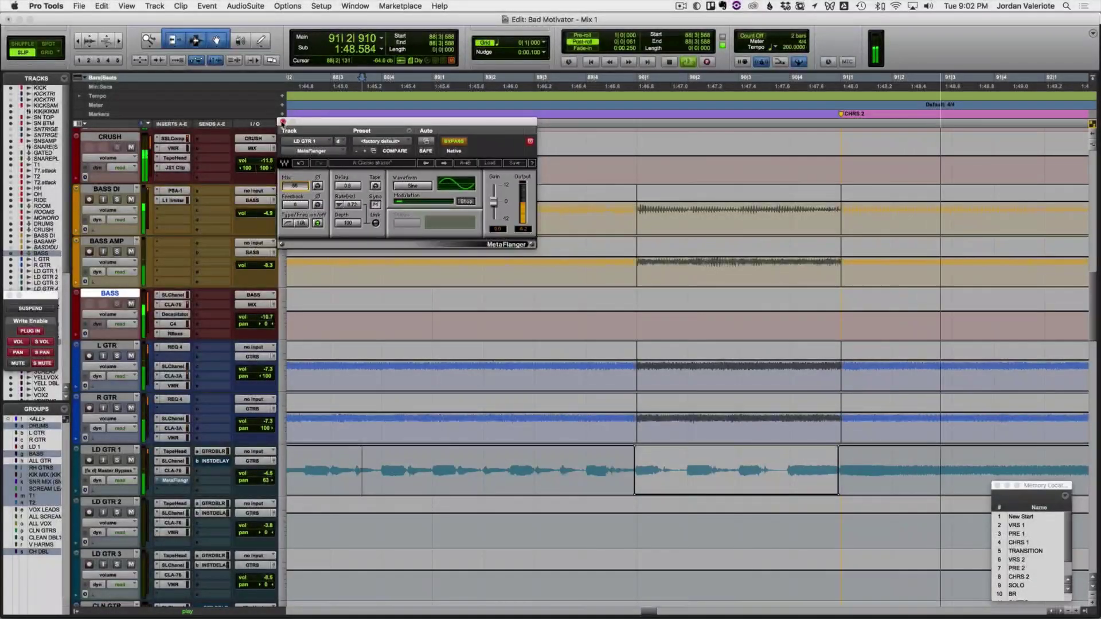
pyautogui.click(282, 122)
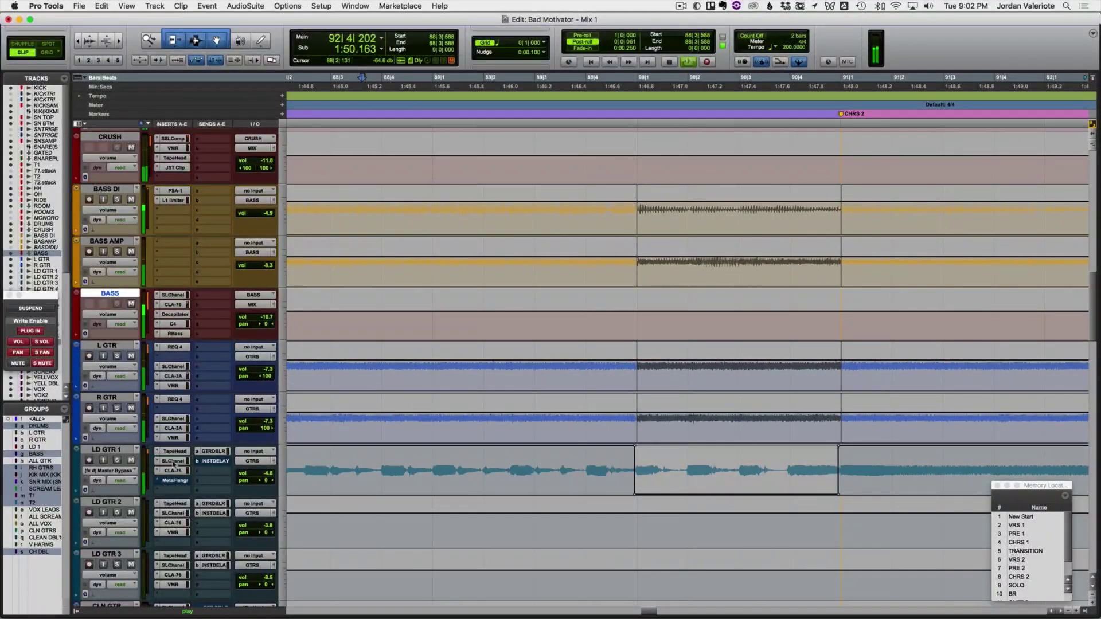
# Step: Insert a mono REQ 4 after the MetaFlanger on LD GTR 1 and make band 1 a high-pass filter
pyautogui.click(170, 492)
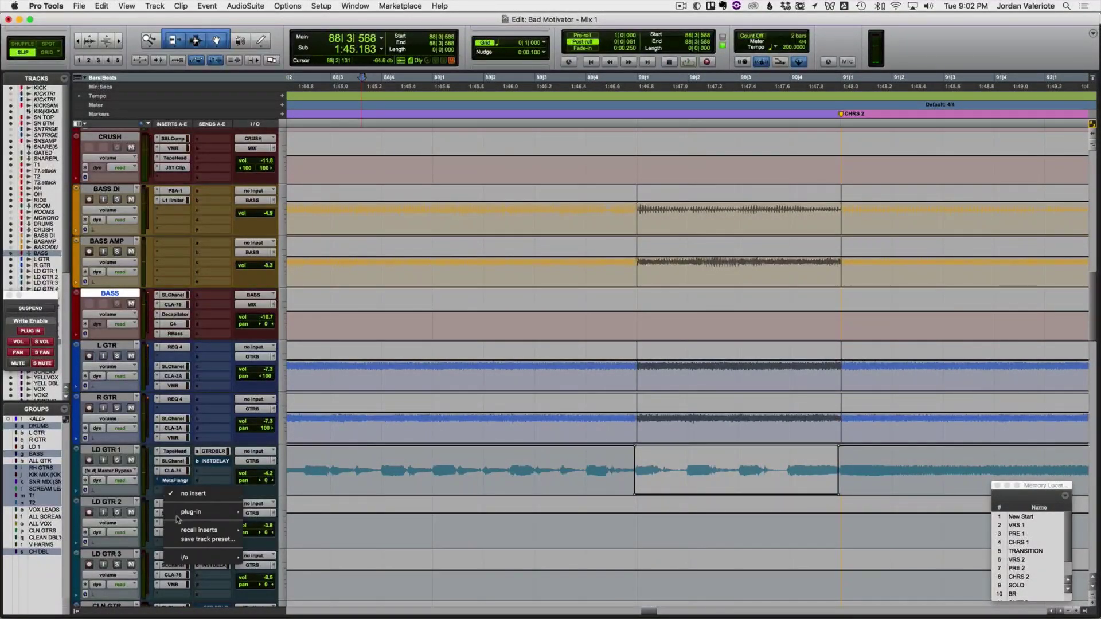
pyautogui.moveTo(220, 512)
pyautogui.moveTo(310, 488)
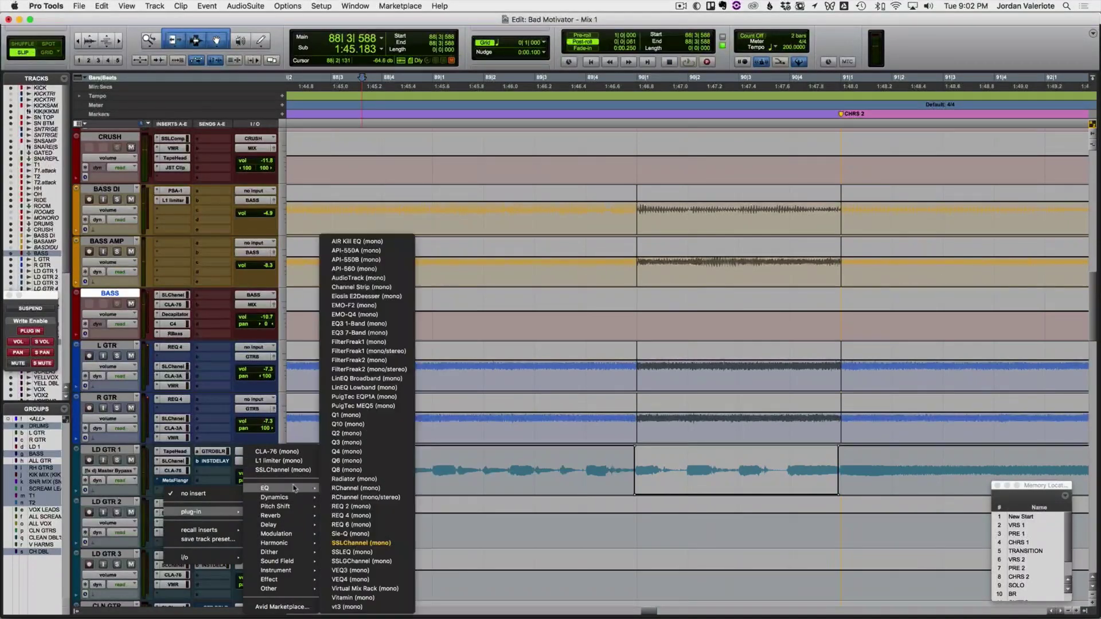
pyautogui.click(358, 516)
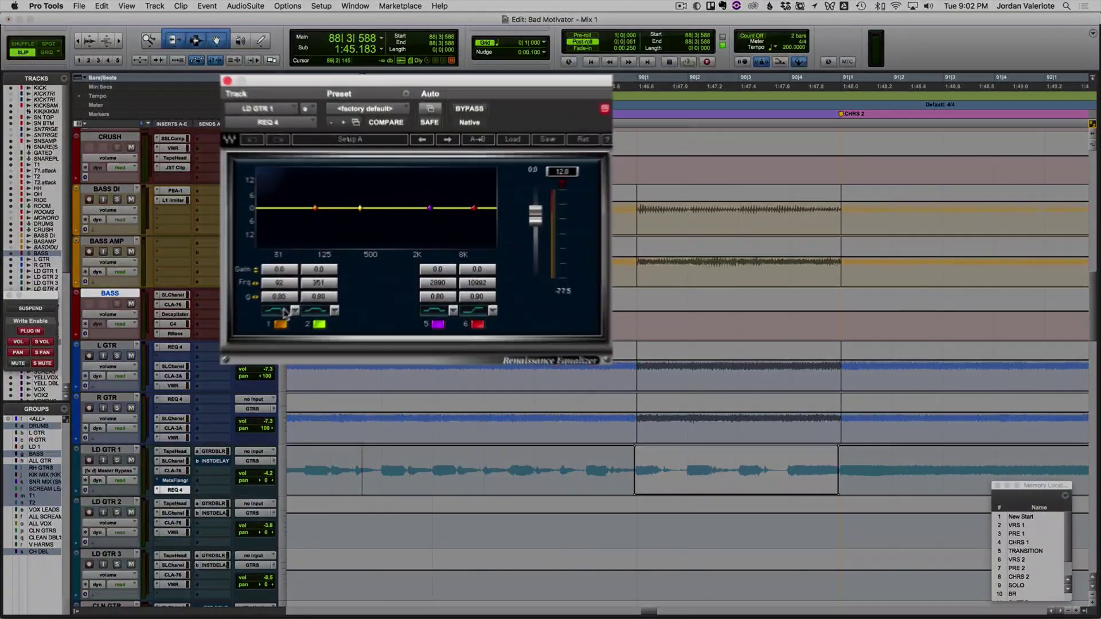
pyautogui.click(283, 312)
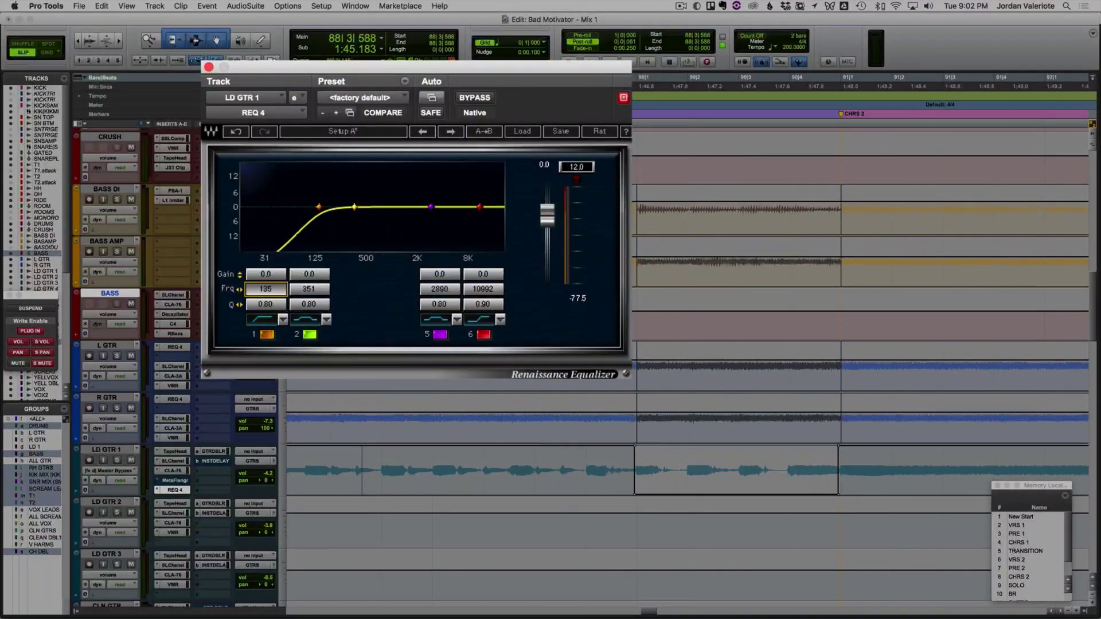
pyautogui.press('space')
# Step: Make REQ 4 band 6 a low-pass filter at 3413 Hz and set the band 1 high-pass to 438 Hz
pyautogui.click(483, 322)
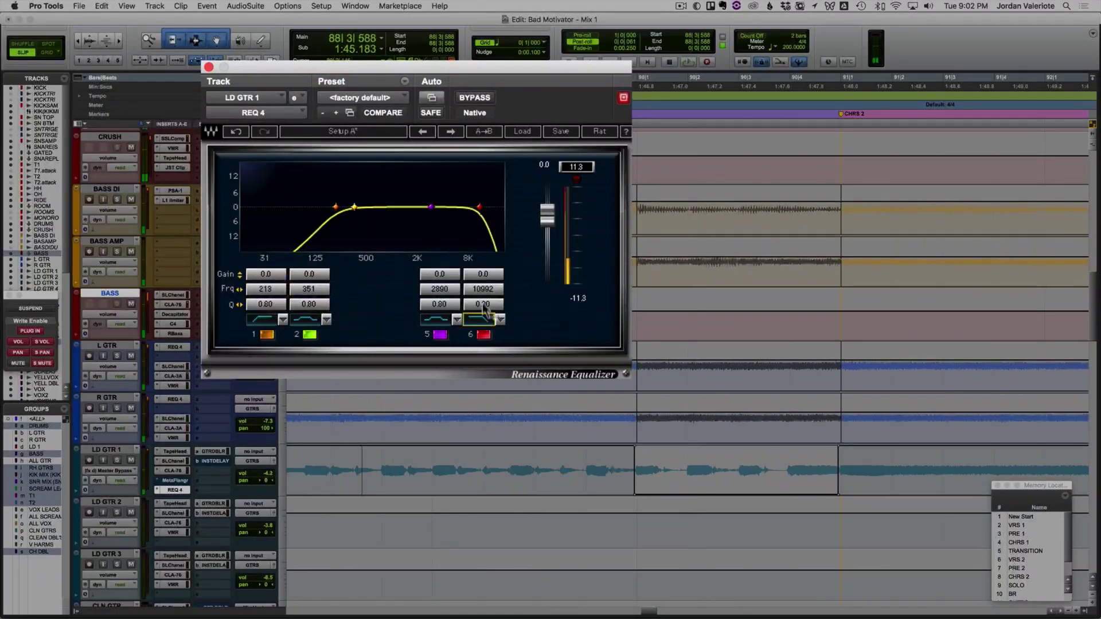
pyautogui.moveTo(483, 290); pyautogui.dragTo(449, 290)
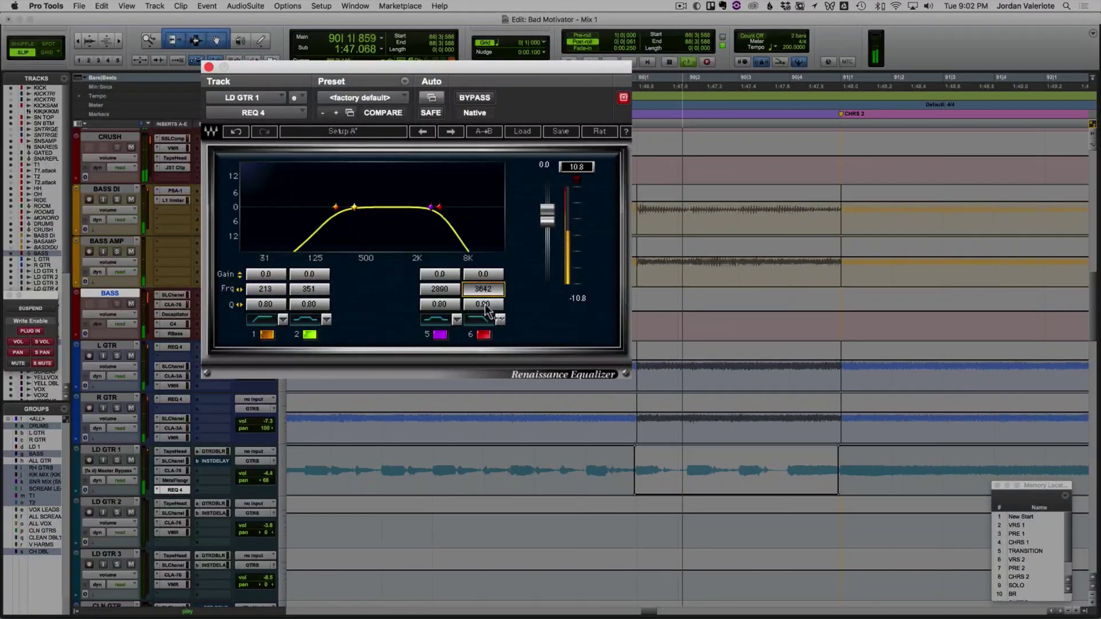
pyautogui.moveTo(265, 289)
pyautogui.mouseDown()
pyautogui.moveTo(281, 289)
pyautogui.moveTo(261, 305)
pyautogui.moveTo(268, 289)
pyautogui.moveTo(285, 289)
pyautogui.mouseUp()
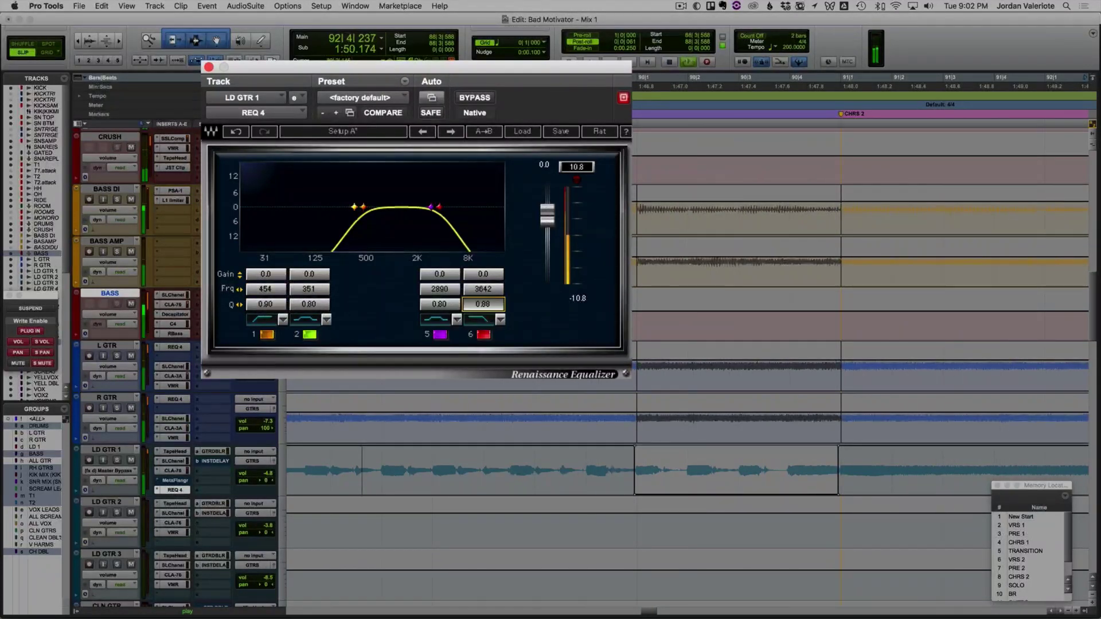
pyautogui.scroll(-3, 490, 294)
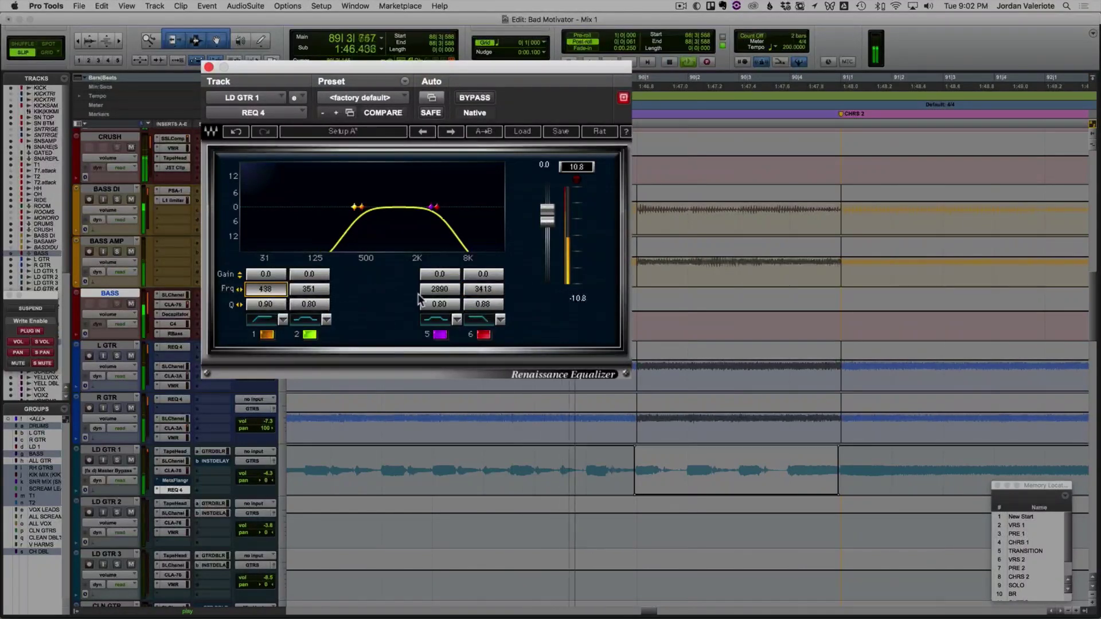
# Step: Boost REQ 4 band 5 slightly at 1794 Hz and audition the filtered lead guitar on the break
pyautogui.moveTo(439, 275)
pyautogui.mouseDown()
pyautogui.moveTo(443, 290)
pyautogui.moveTo(445, 276)
pyautogui.moveTo(453, 283)
pyautogui.mouseUp()
pyautogui.press('space')
pyautogui.press('space')
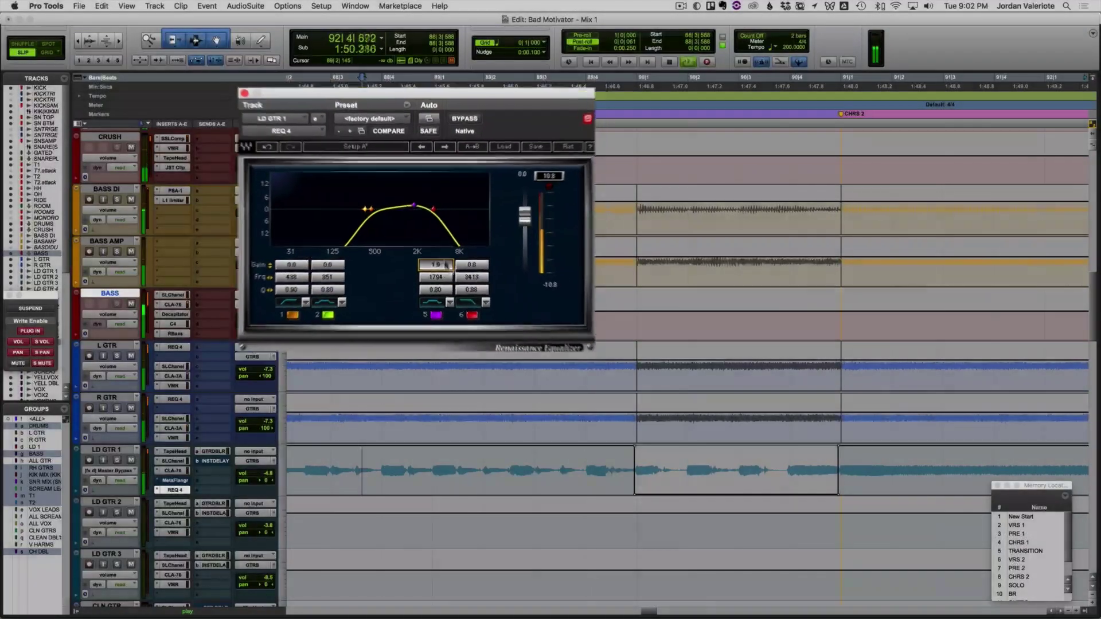
pyautogui.press('space')
# Step: Enable Master Bypass automation on the REQ 4 and automate it so the EQ is active only during the bar 90 break
pyautogui.rightClick(454, 142)
pyautogui.click(457, 148)
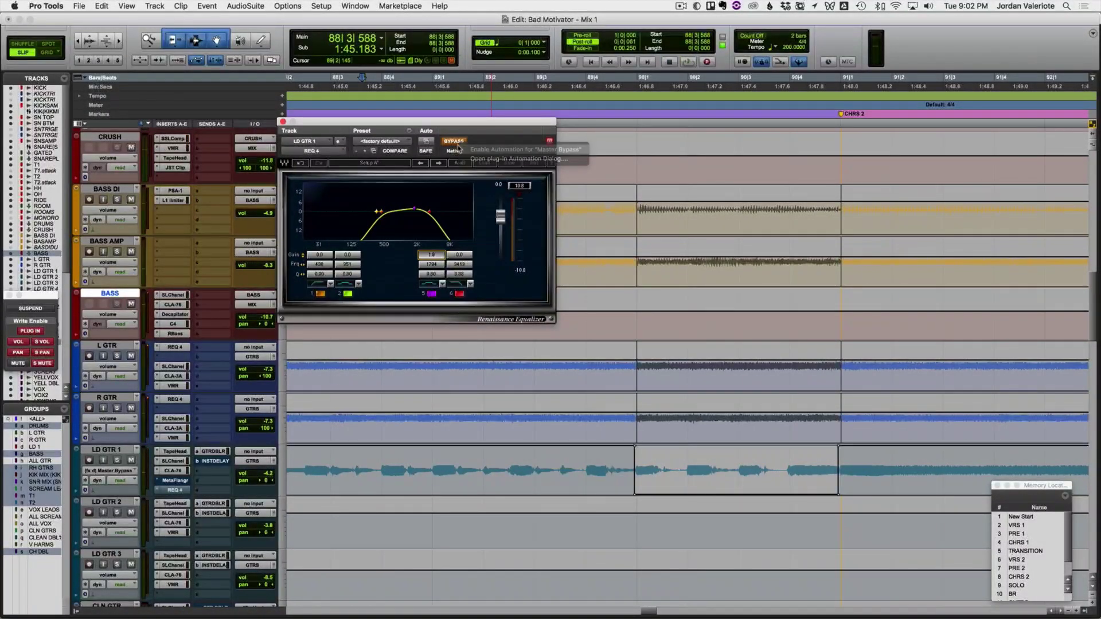
pyautogui.click(635, 468)
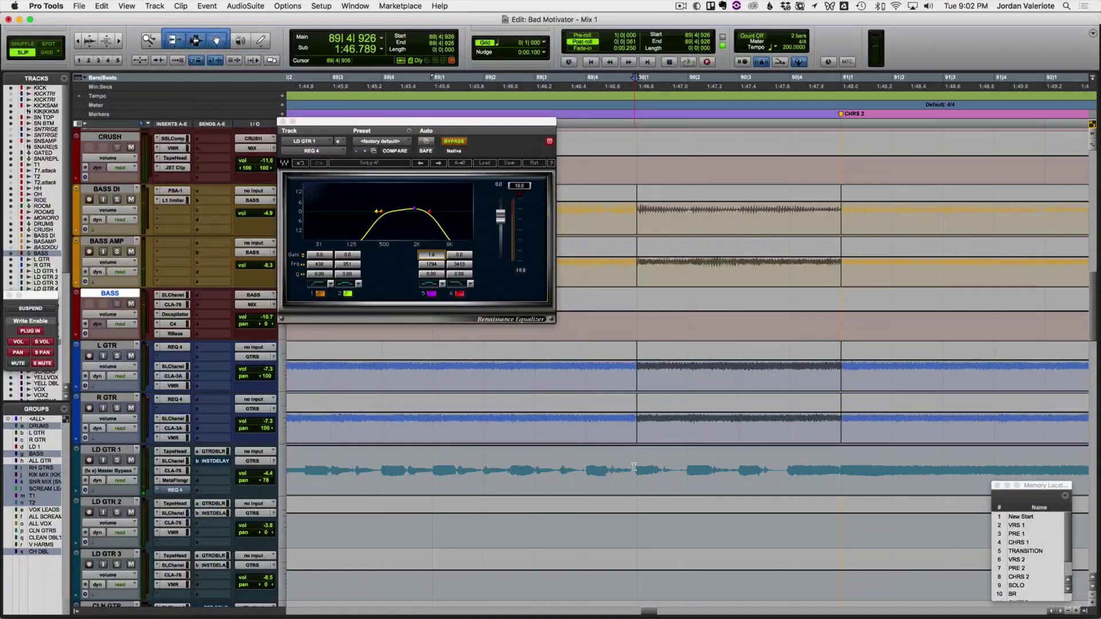
pyautogui.moveTo(774, 489); pyautogui.dragTo(843, 493)
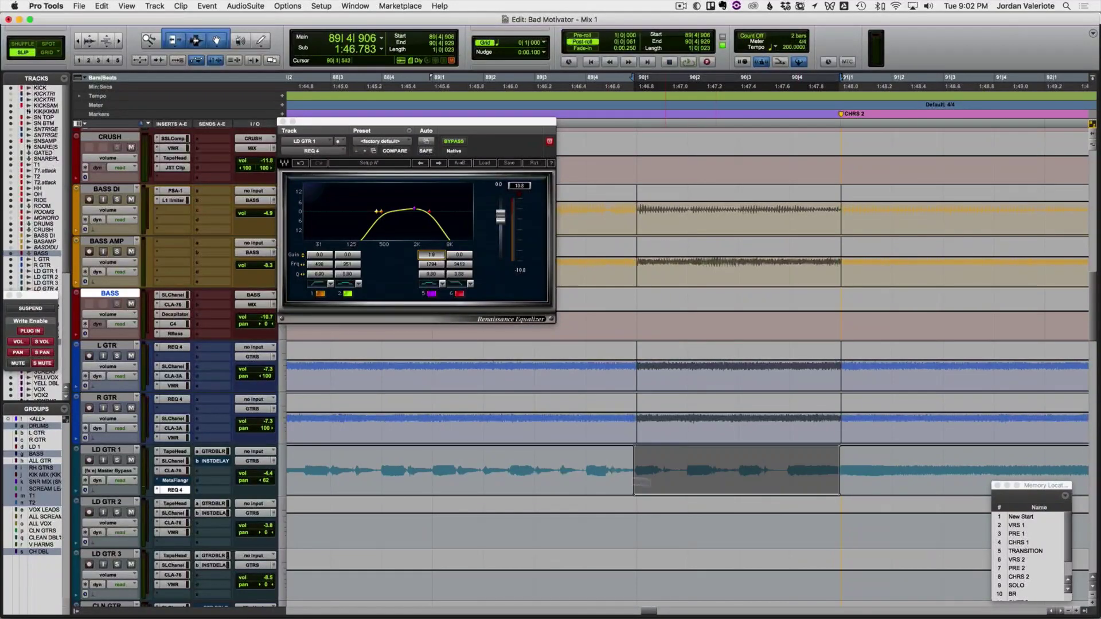
# Step: Switch the tracks to waveform view and add a short fade-out to the L GTR clip ending at bar 90
pyautogui.hotkey('ctrl', '-')
pyautogui.hotkey('ctrl', '-')
pyautogui.hotkey('ctrl', '-')
pyautogui.click(660, 383)
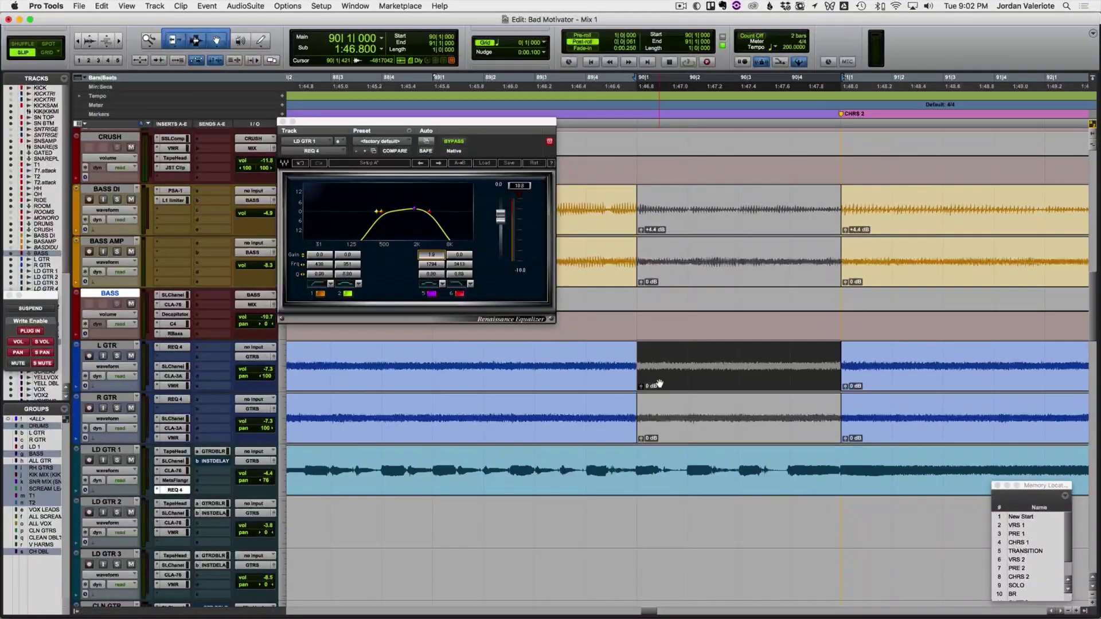
pyautogui.press('t')
pyautogui.press('t')
pyautogui.press('t')
pyautogui.click(683, 356)
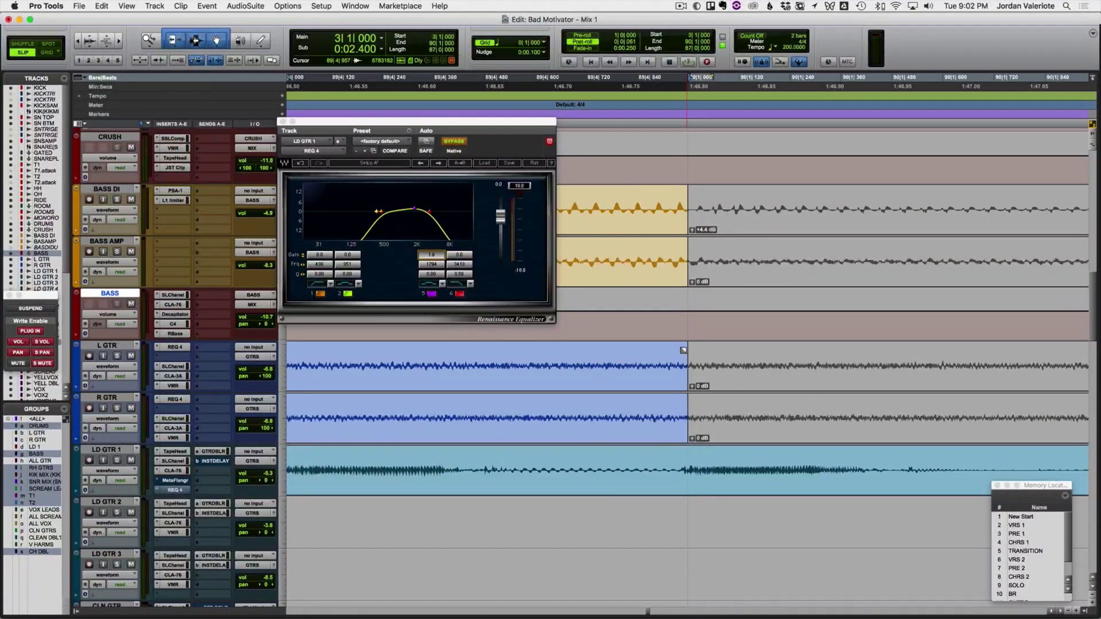
pyautogui.moveTo(683, 350); pyautogui.dragTo(684, 383)
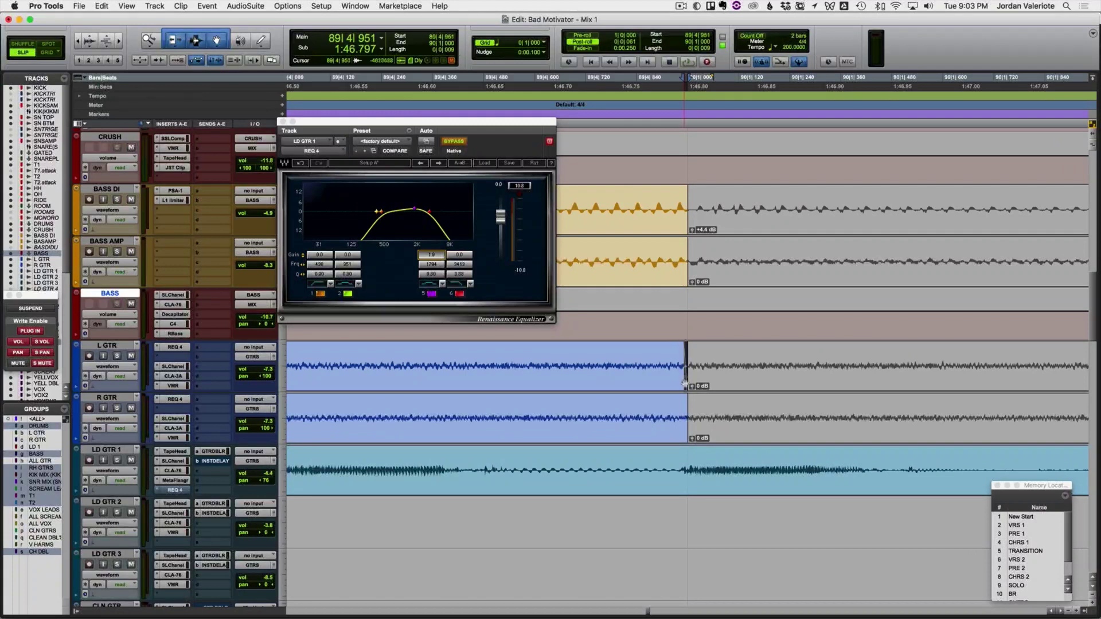
# Step: Add a matching short fade-out to the R GTR clip where it ends at bar 90
pyautogui.click(692, 422)
pyautogui.press('t')
pyautogui.press('t')
pyautogui.press('t')
pyautogui.moveTo(693, 422); pyautogui.dragTo(672, 438)
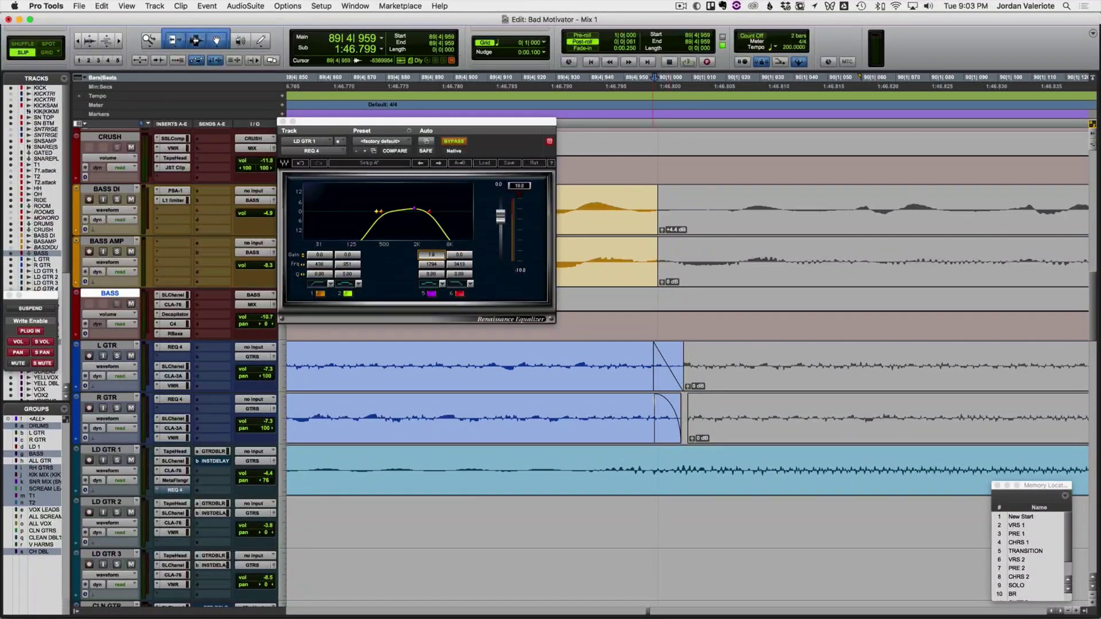
pyautogui.doubleClick(664, 431)
pyautogui.press('Return')
# Step: Fade the bass clips at the bar 90 edit and audition the transition into the break
pyautogui.moveTo(658, 198); pyautogui.dragTo(706, 200)
pyautogui.press('g')
pyautogui.press('r')
pyautogui.press('r')
pyautogui.press('r')
pyautogui.press('r')
pyautogui.press('r')
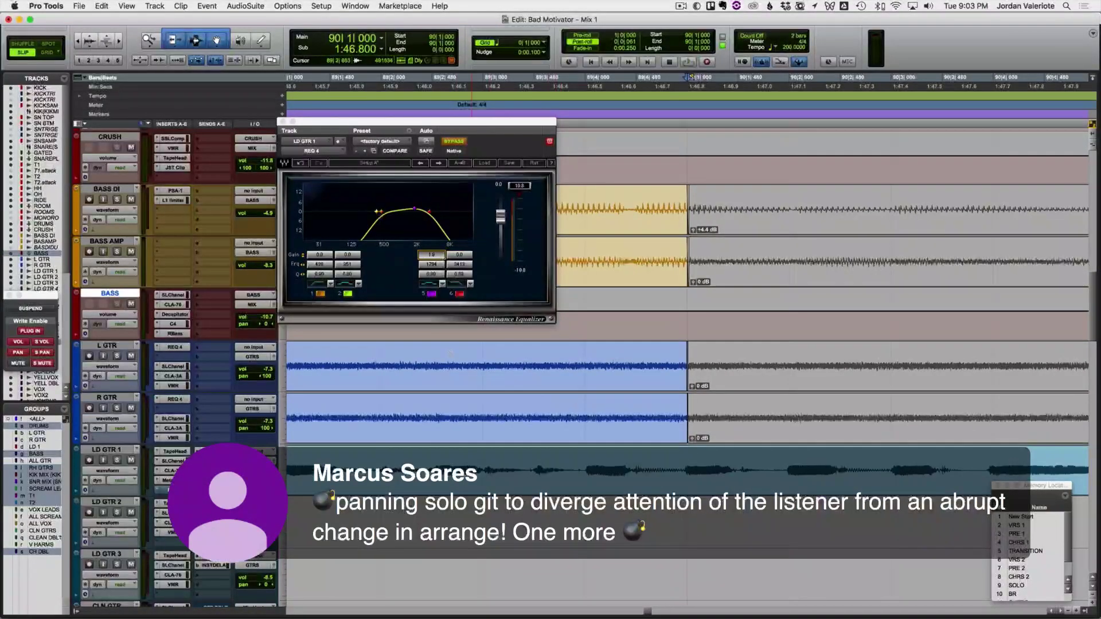
pyautogui.click(438, 355)
pyautogui.press('space')
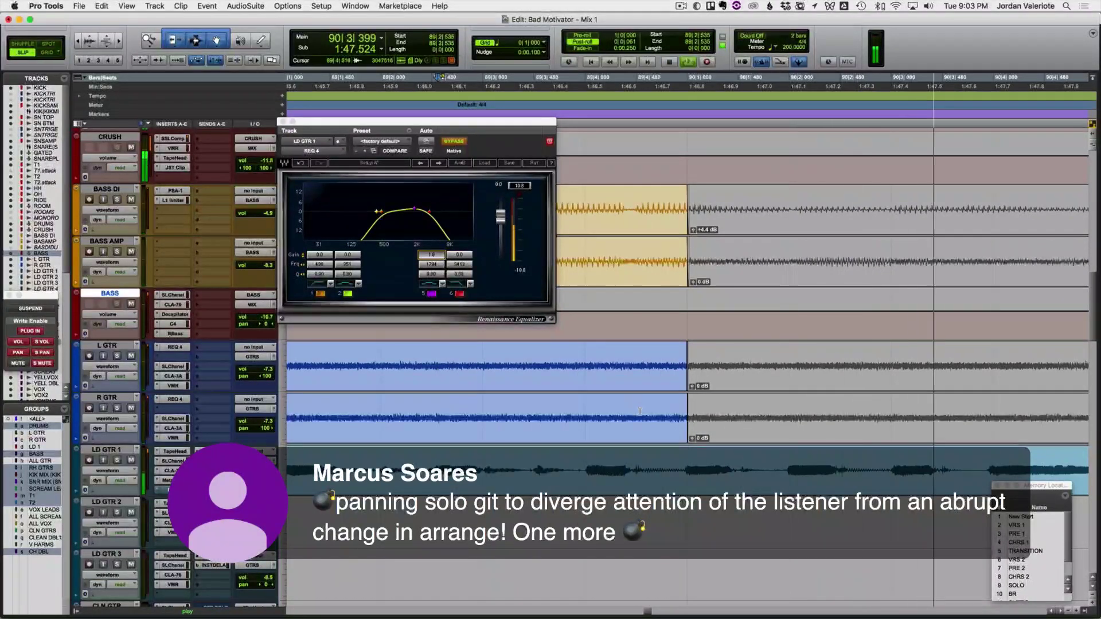
# Step: Close the REQ 4 window and add a short fade at the start of the BASS DI and BASS AMP clips at CHRS 2
pyautogui.hscroll(5, 640, 411)
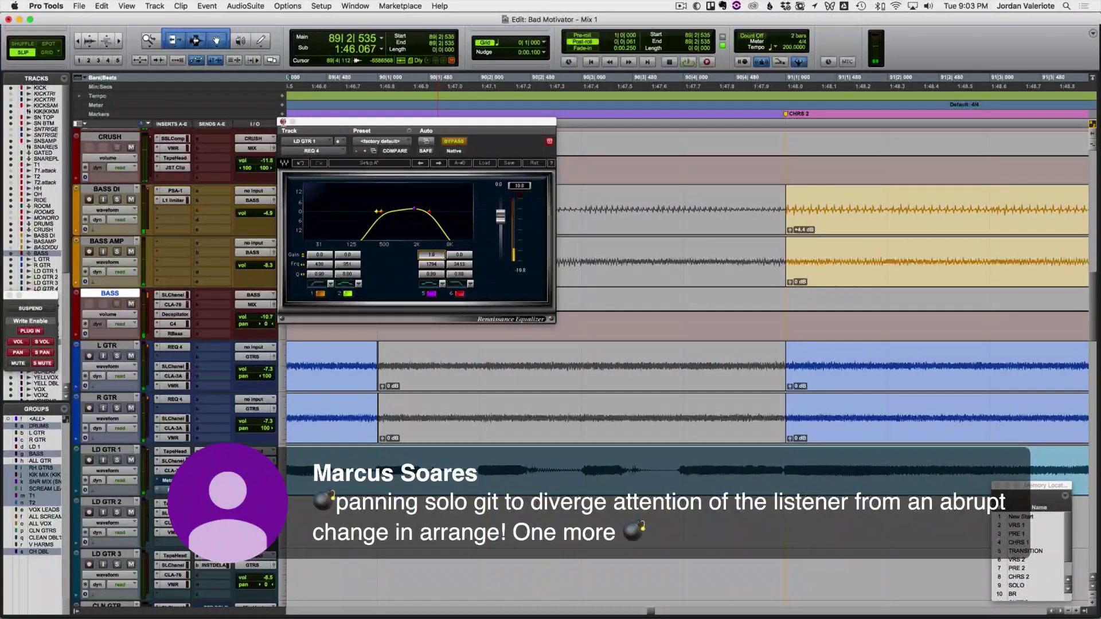
pyautogui.click(284, 121)
pyautogui.press('space')
pyautogui.click(843, 233)
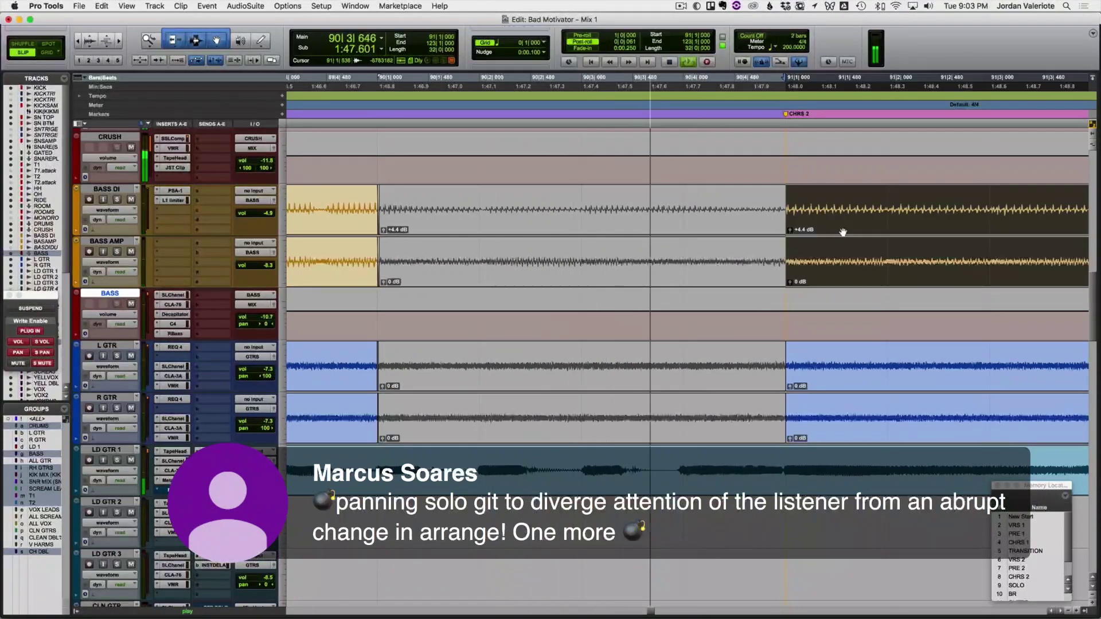
pyautogui.press('t')
pyautogui.press('t')
pyautogui.press('space')
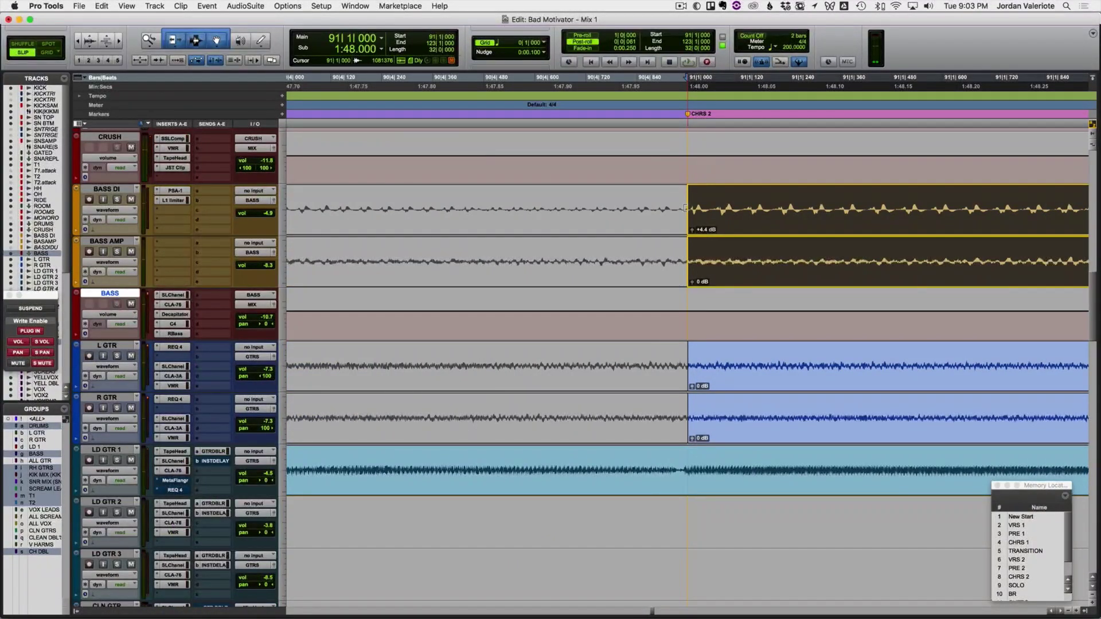
pyautogui.click(688, 191)
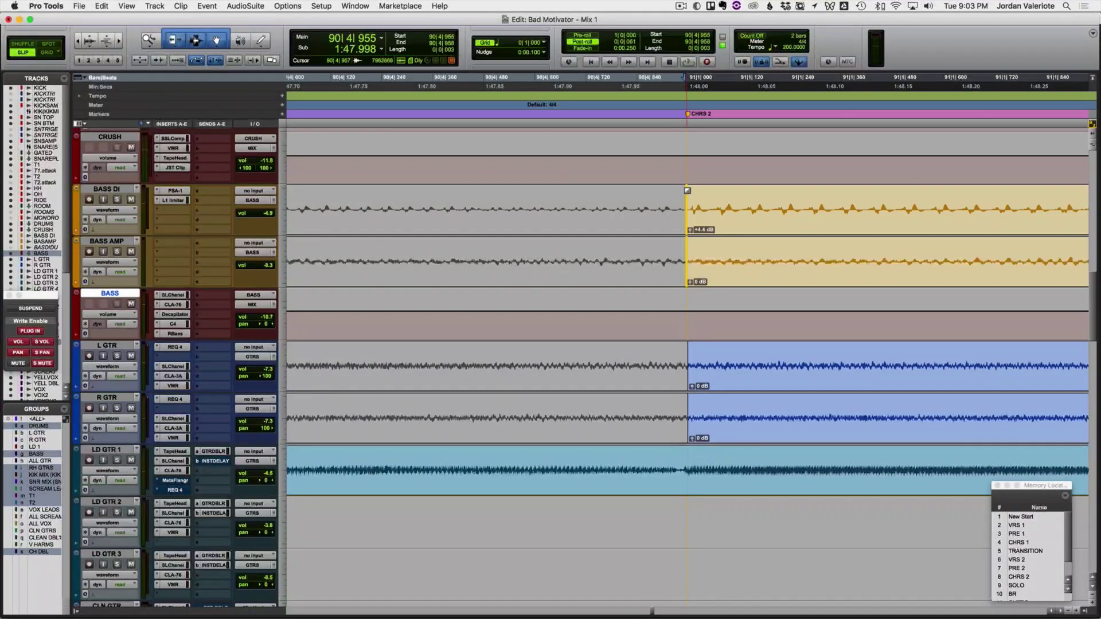
pyautogui.doubleClick(687, 209)
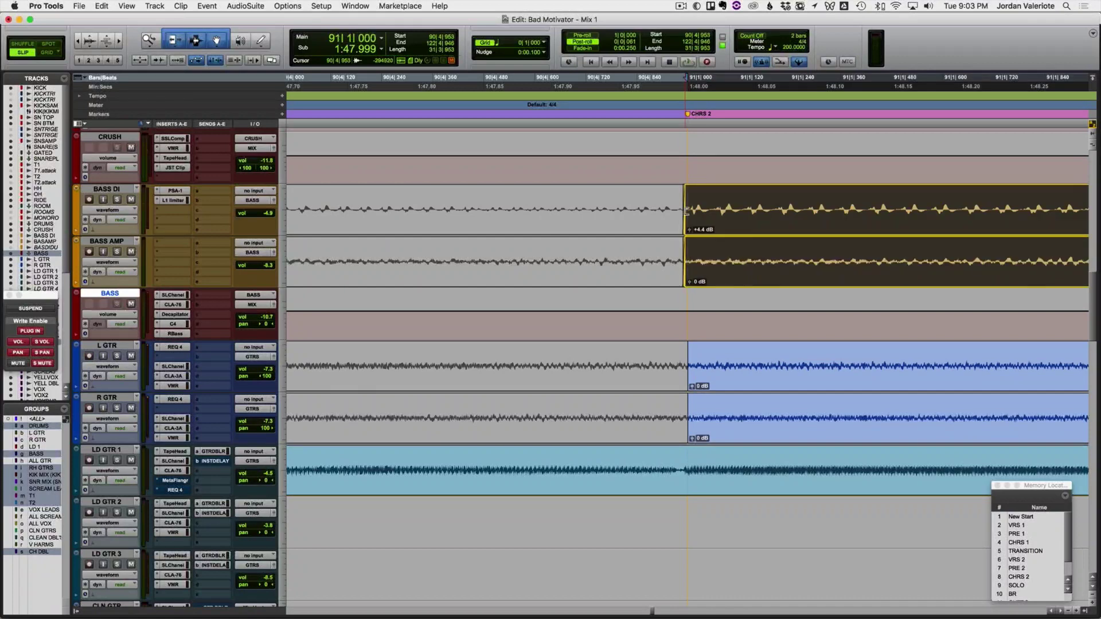
# Step: Audition the transition from bar 87 through the bar 90 break into CHRS 2
pyautogui.click(658, 199)
pyautogui.press('r')
pyautogui.press('r')
pyautogui.press('r')
pyautogui.press('r')
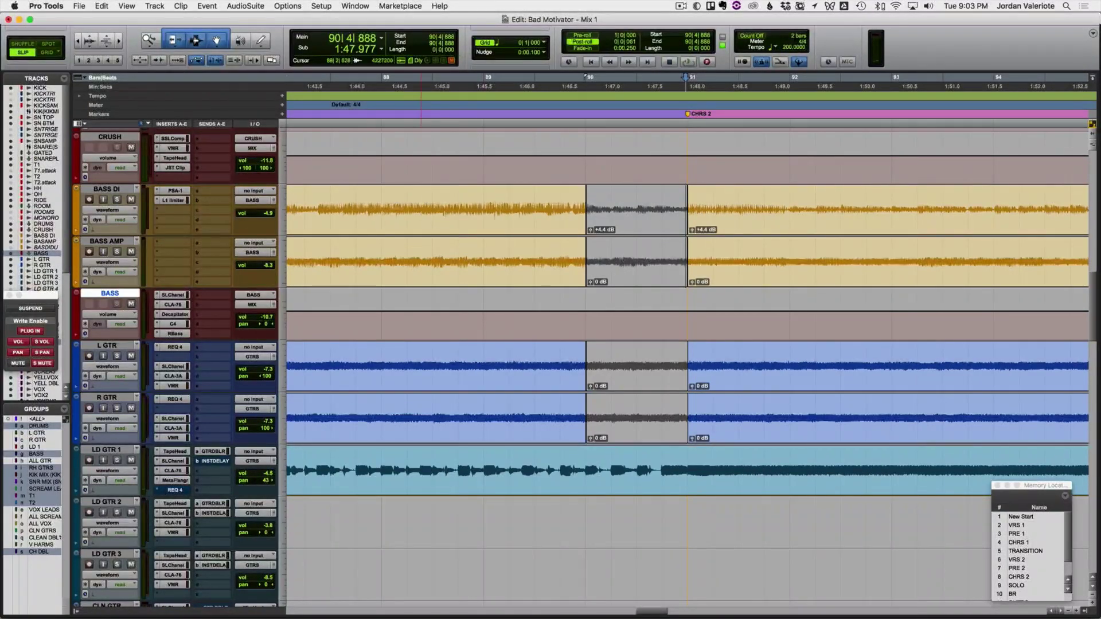
pyautogui.press('space')
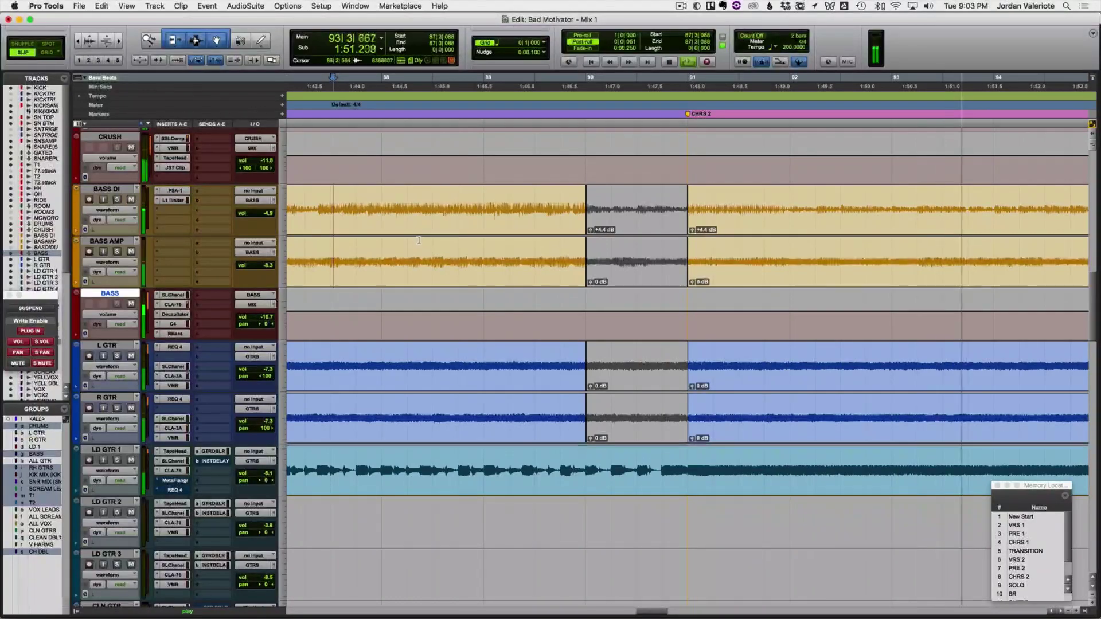
# Step: Unmute the REV CYM track and audition its reverse cymbal swell from bar 89 into CHRS 2
pyautogui.scroll(-2, 427, 264)
pyautogui.scroll(-20, 426, 264)
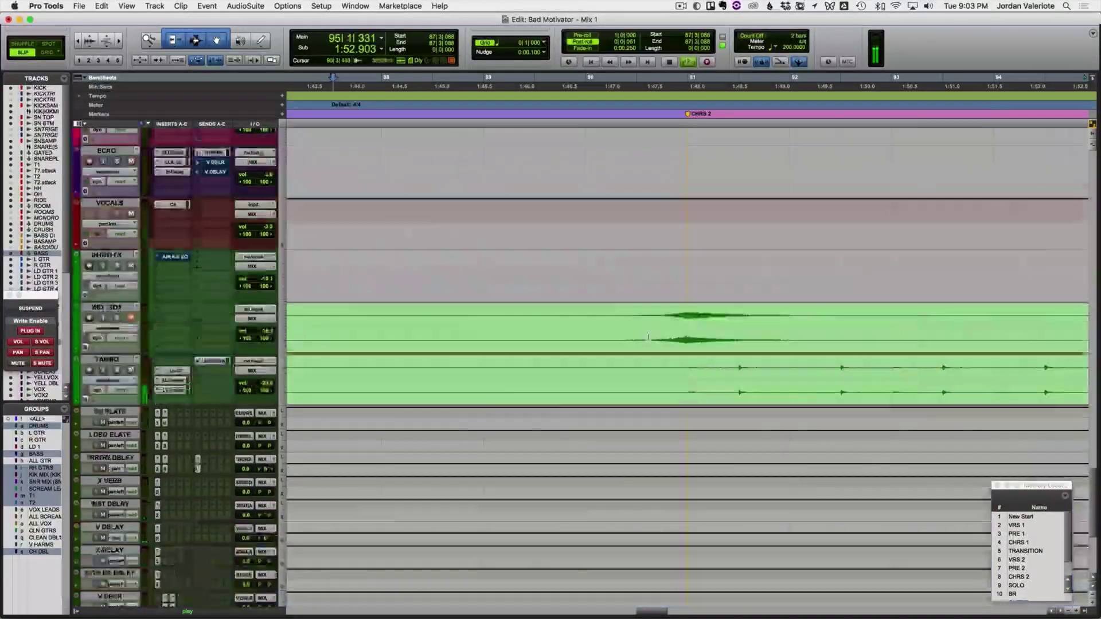
pyautogui.click(522, 310)
pyautogui.press('space')
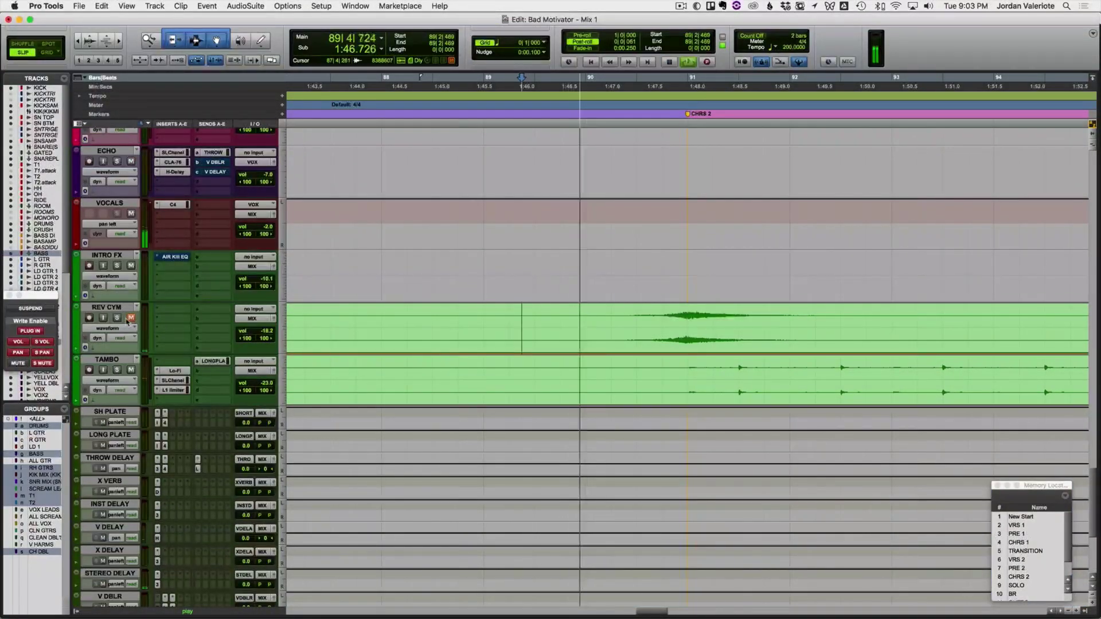
pyautogui.press('space')
pyautogui.press('space')
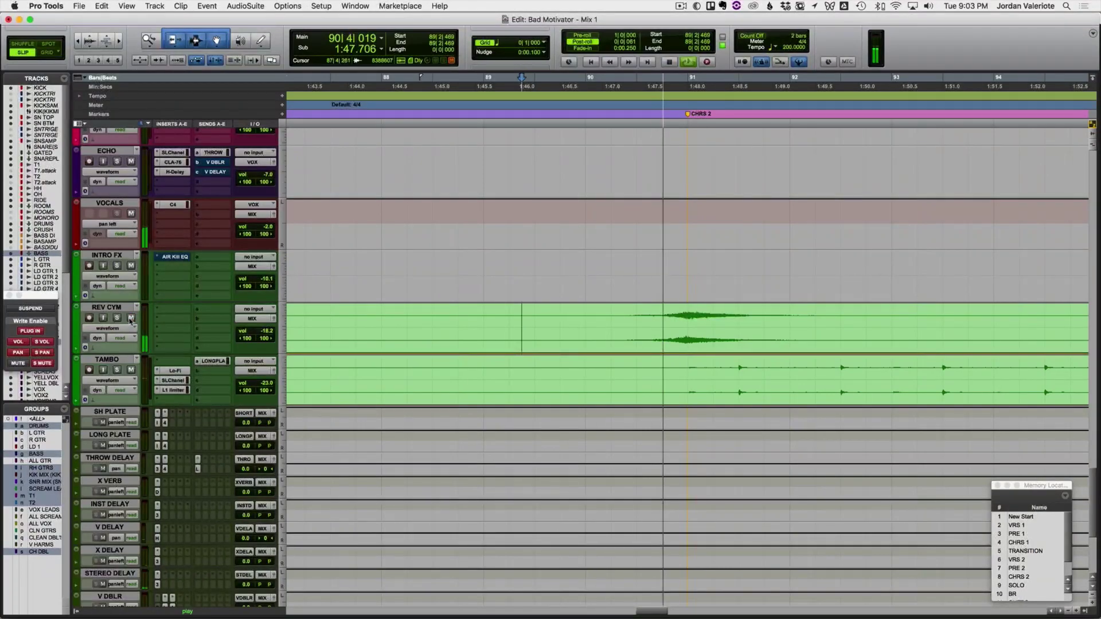
pyautogui.press('space')
pyautogui.press('space')
# Step: Return to the bass and guitar tracks, show their volume automation and set all tracks to latch mode
pyautogui.scroll(-15, 637, 489)
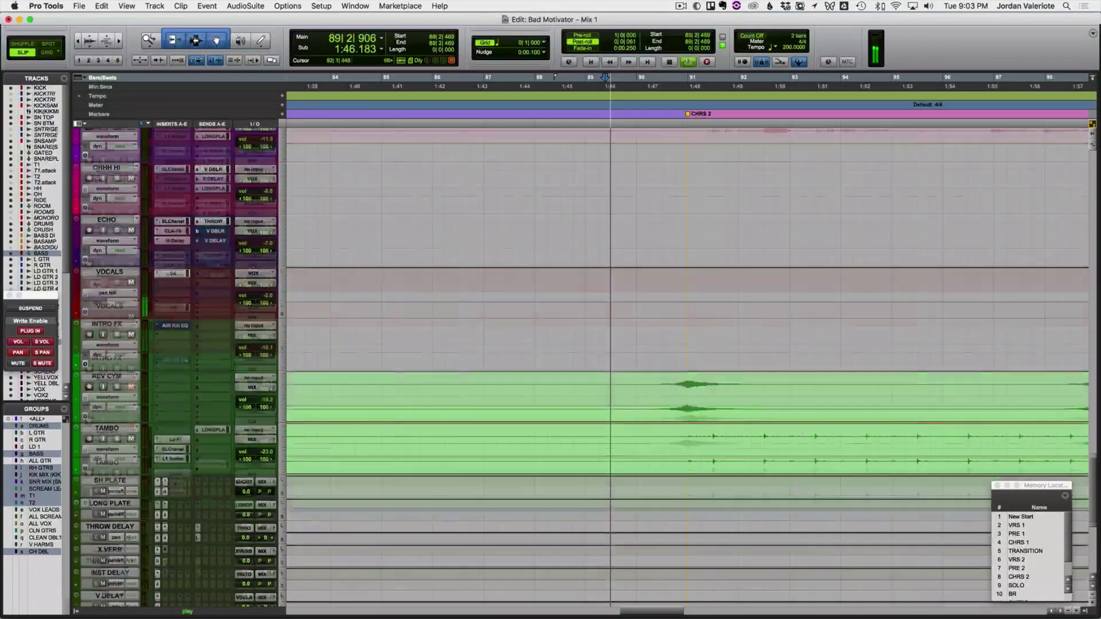
pyautogui.scroll(20, 769, 346)
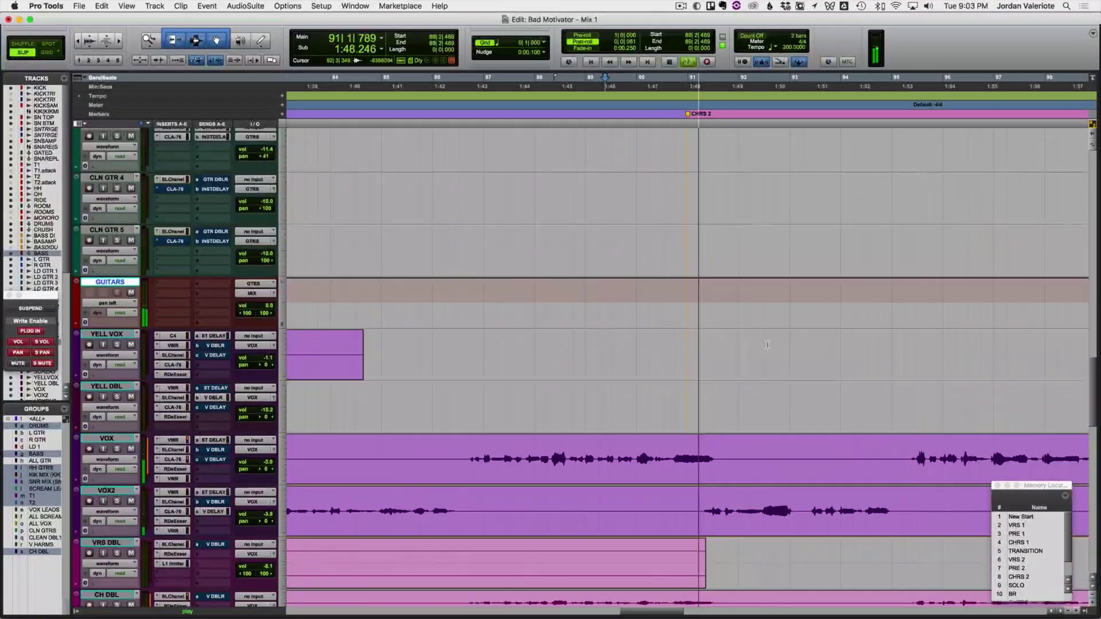
pyautogui.press('r')
pyautogui.scroll(3, 700, 321)
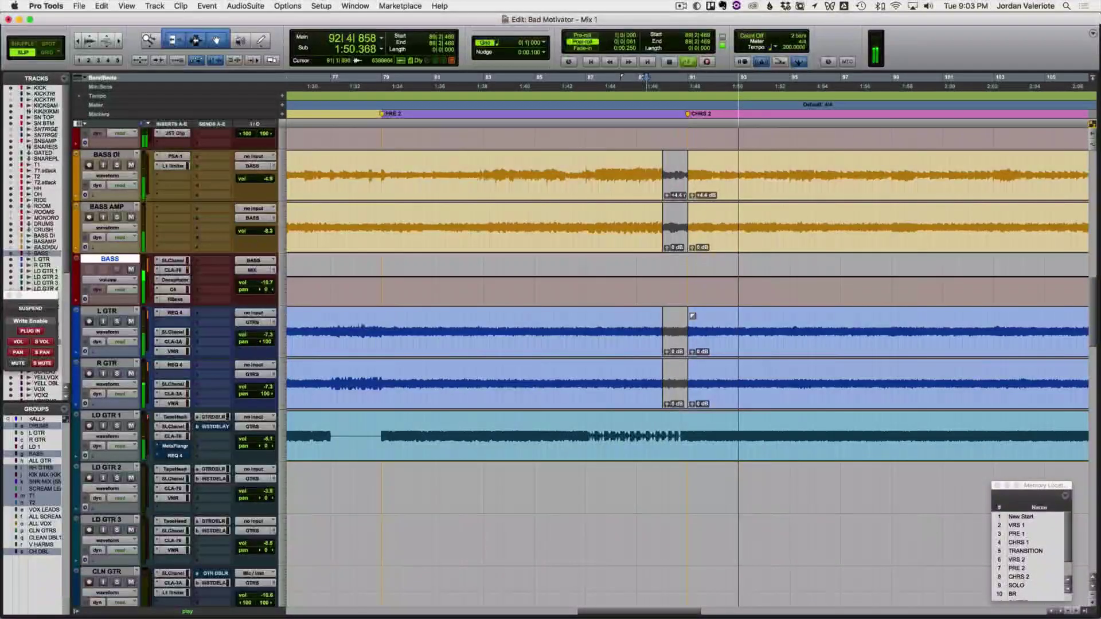
pyautogui.hotkey('ctrl', '-')
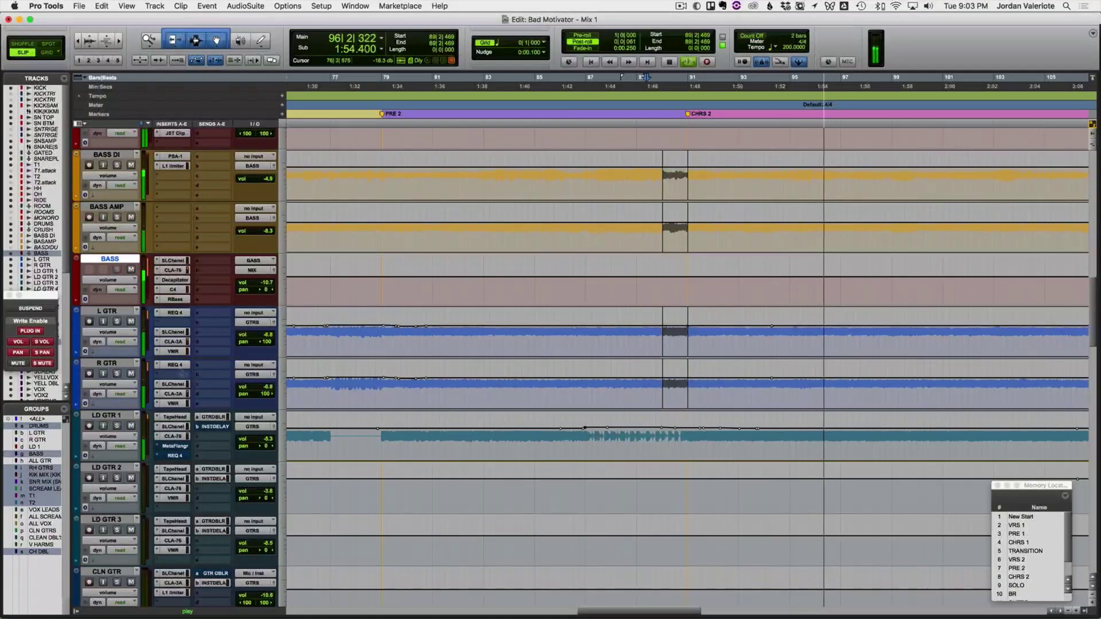
pyautogui.press('space')
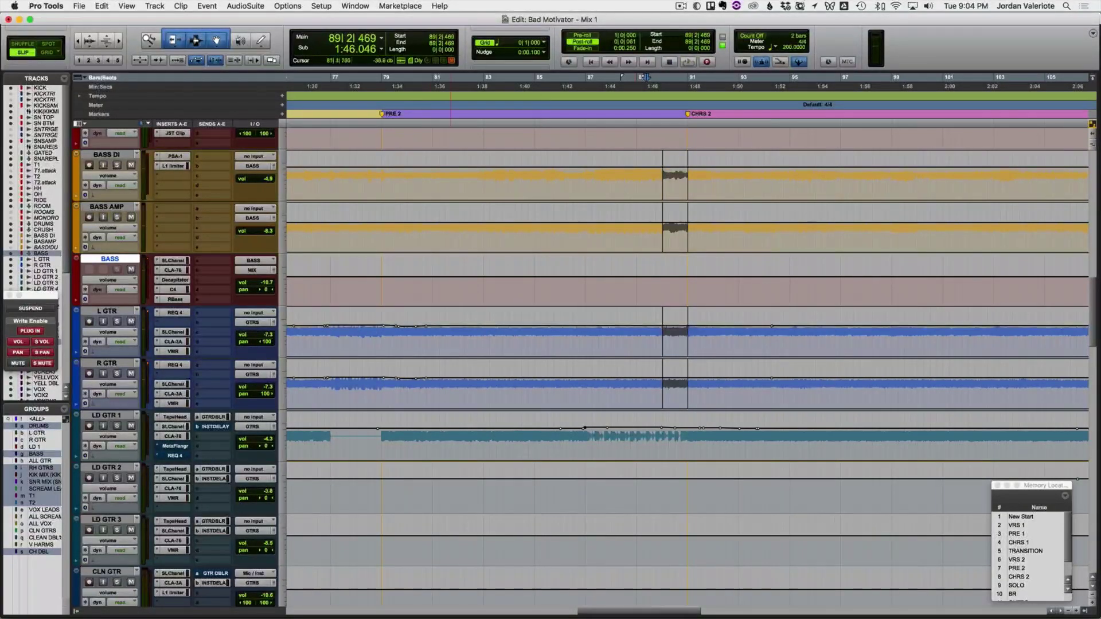
pyautogui.press('ctrl+shift+super+l')
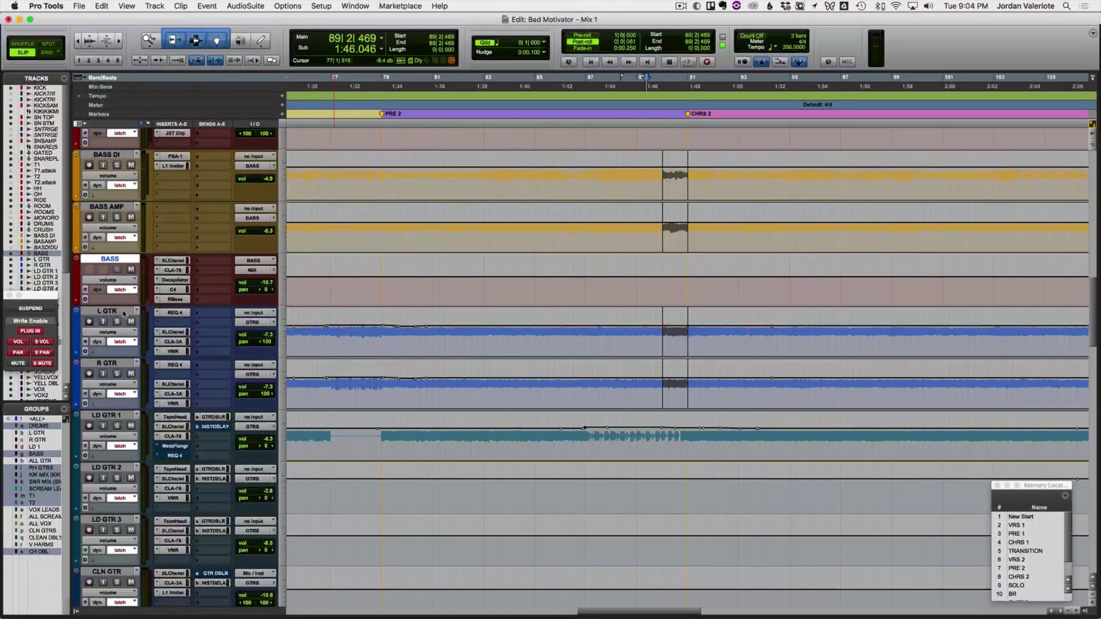
# Step: Write a slight volume lift on the L GTR and R GTR tracks leading into CHRS 2 and audition it
pyautogui.press('space')
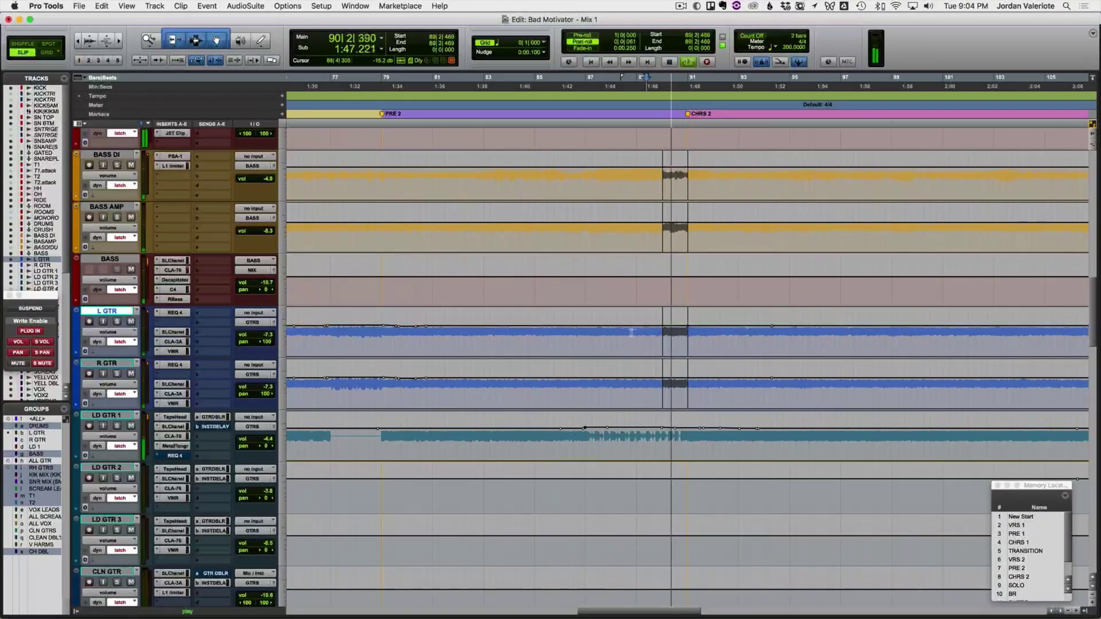
pyautogui.click(598, 333)
pyautogui.press('space')
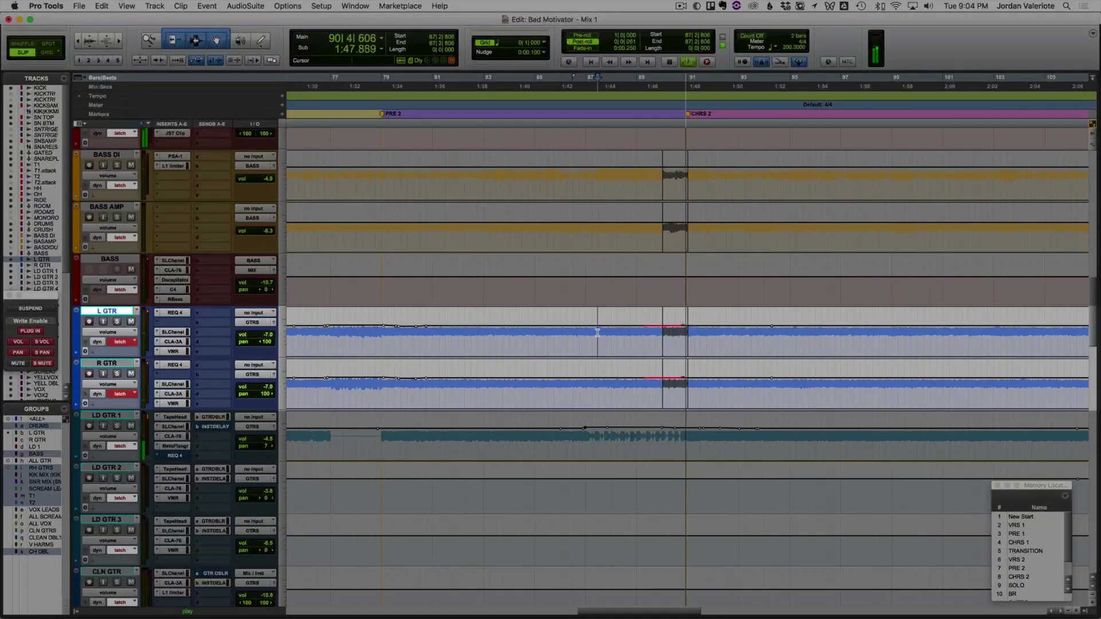
pyautogui.press('space')
pyautogui.press('space')
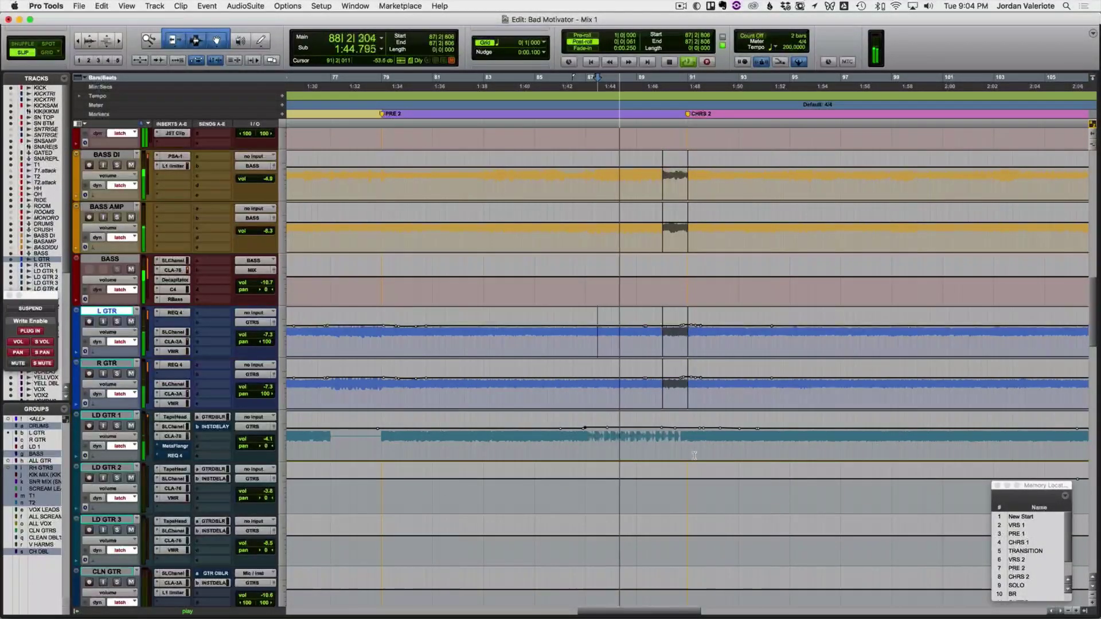
pyautogui.click(694, 453)
pyautogui.press('super+bracketright')
pyautogui.press('super+bracketright')
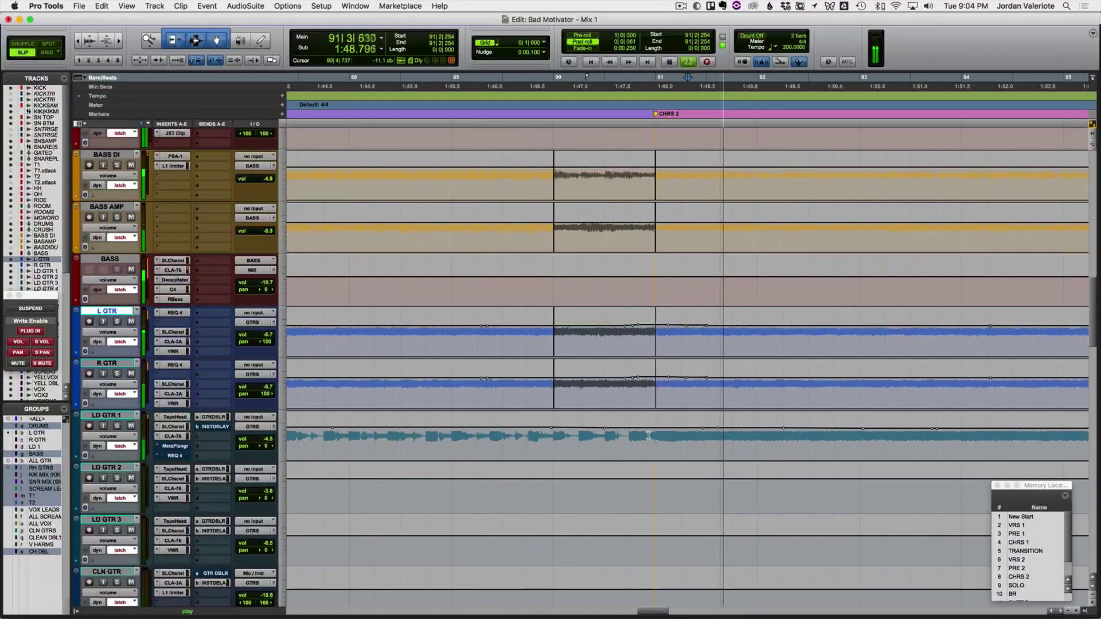
pyautogui.click(367, 434)
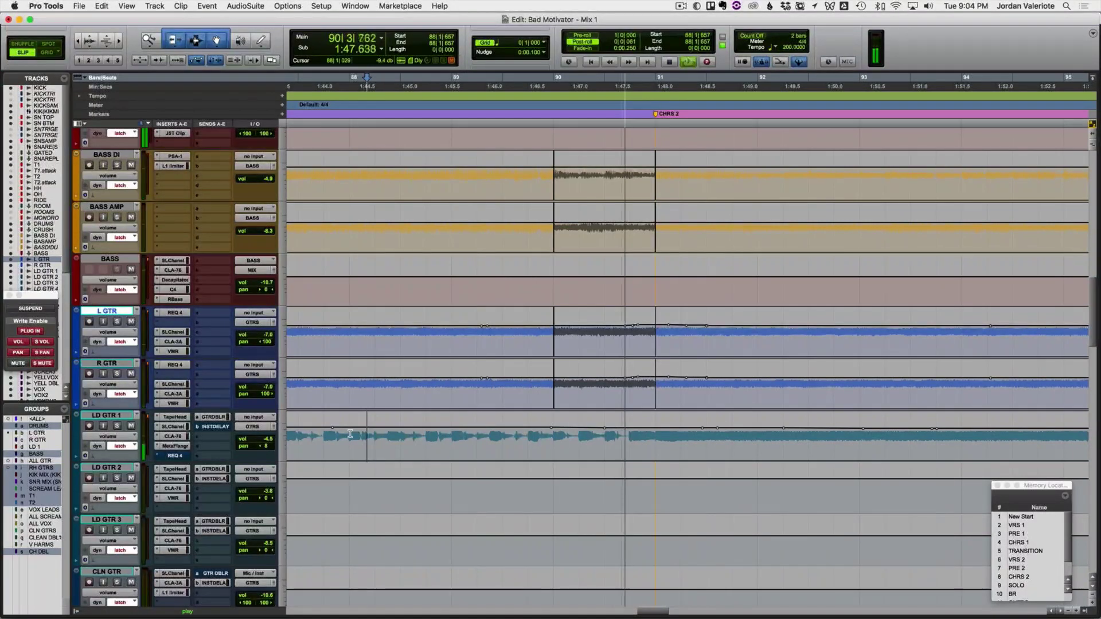
# Step: Show LD GTR 1's pan automation, extend the end of the bar 90 sweep fully right just before CHRS 2, and audition it
pyautogui.keyDown('ctrl'); pyautogui.keyDown('super'); pyautogui.click(265, 447); pyautogui.keyUp('super'); pyautogui.keyUp('ctrl')
pyautogui.press('space')
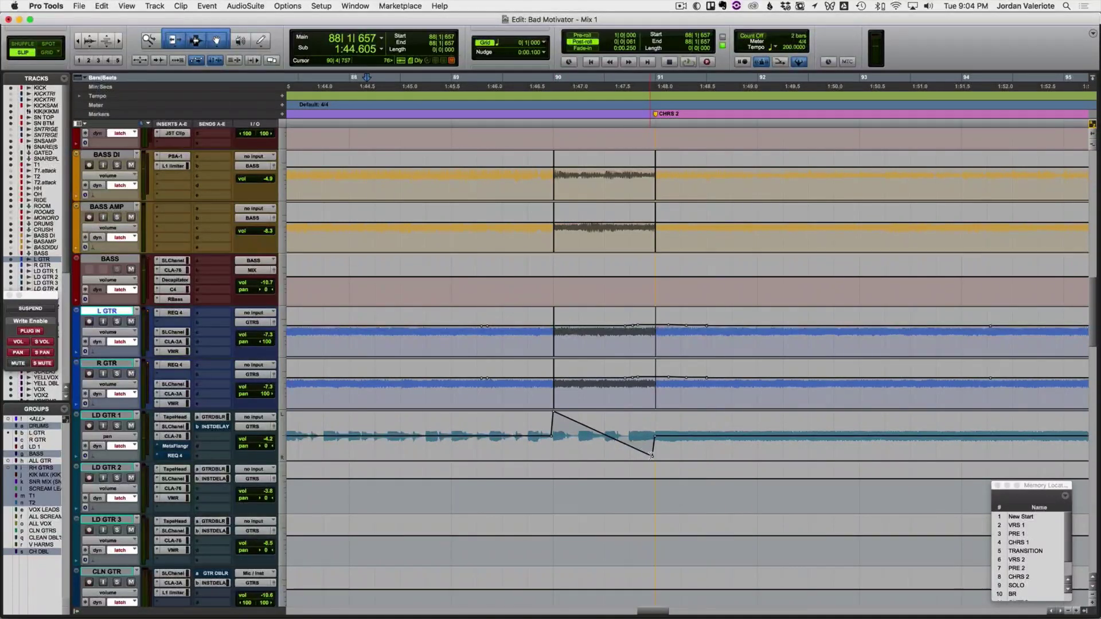
pyautogui.press('space')
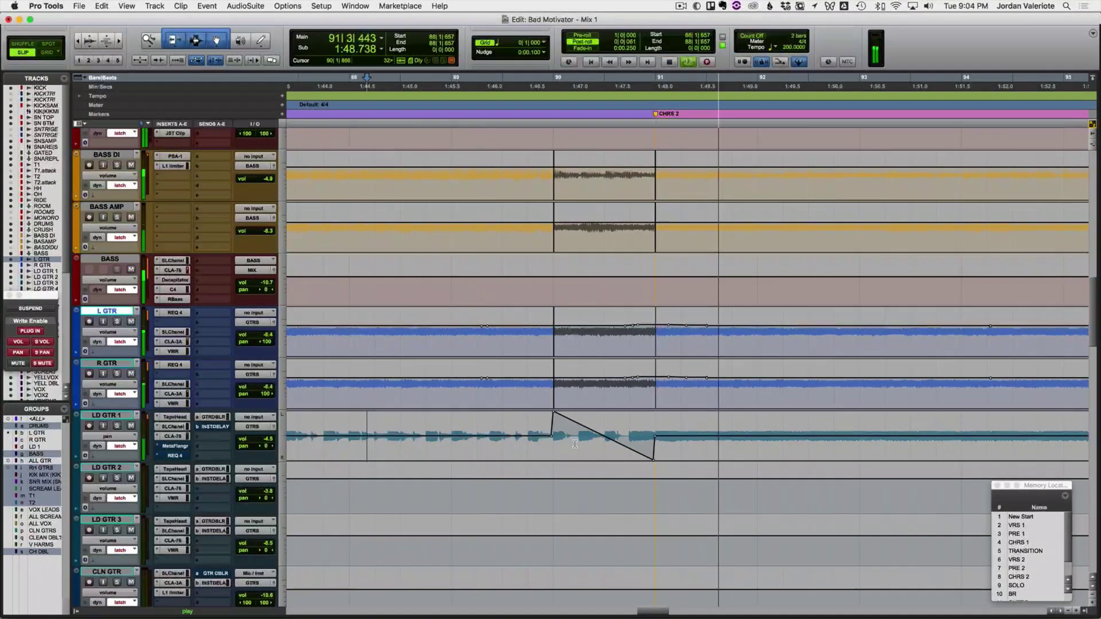
pyautogui.press('space')
pyautogui.press('space')
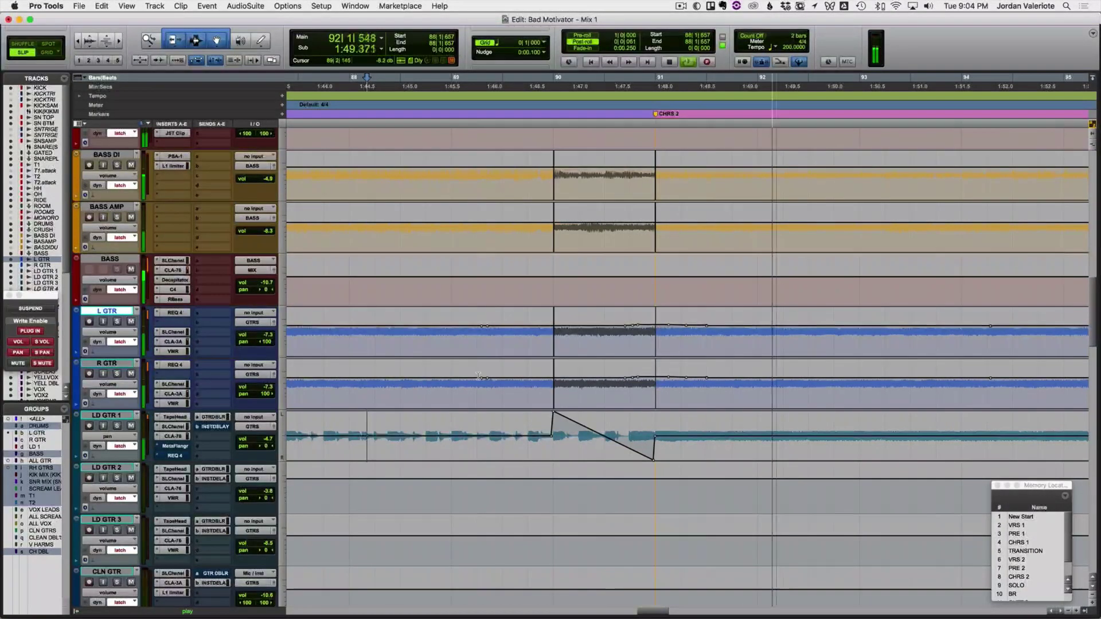
# Step: Switch LD GTR 1 to volume view, write a dip to about -6.6 dB across the bar 90 break, and select its automation around CHRS 2
pyautogui.hotkey('ctrl', 'alt', '-')
pyautogui.hotkey('ctrl', 'alt', '-')
pyautogui.press('space')
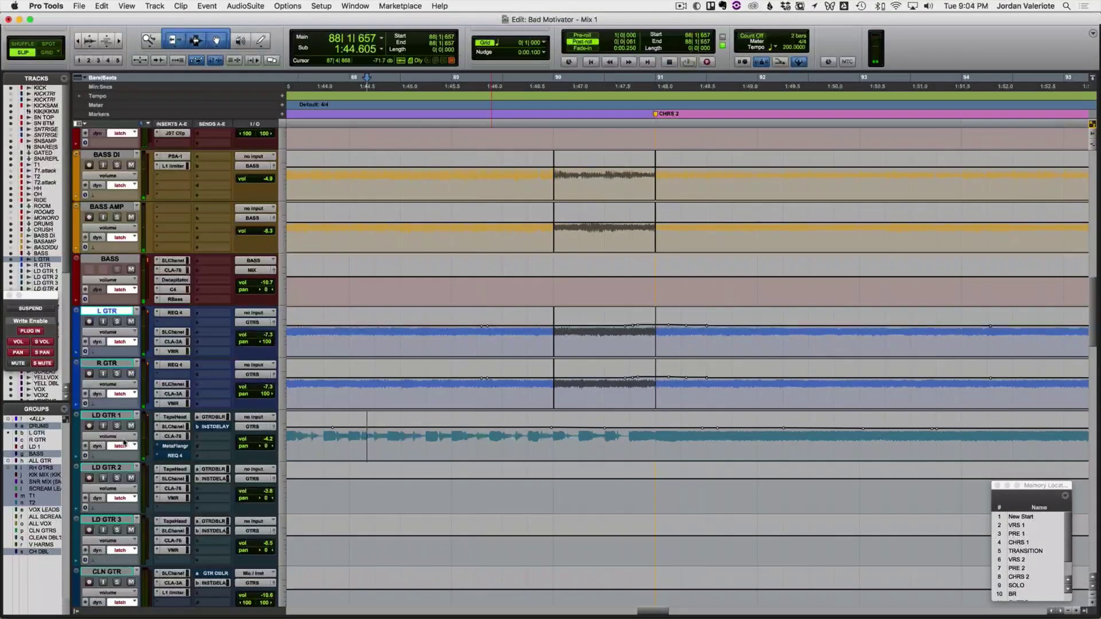
pyautogui.press('space')
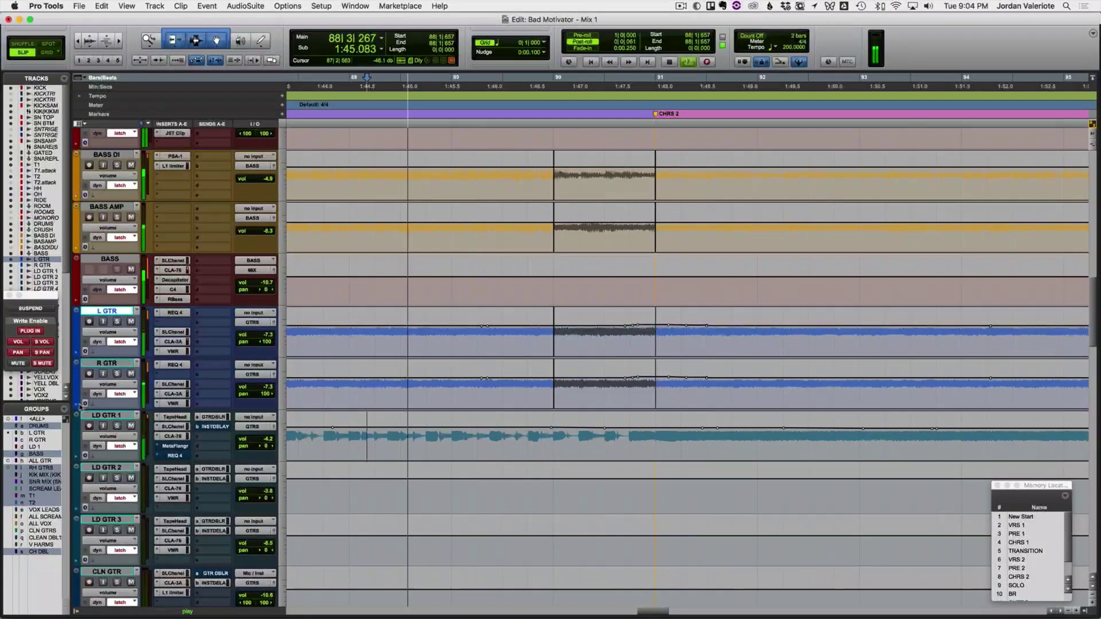
pyautogui.press('space')
pyautogui.press('space')
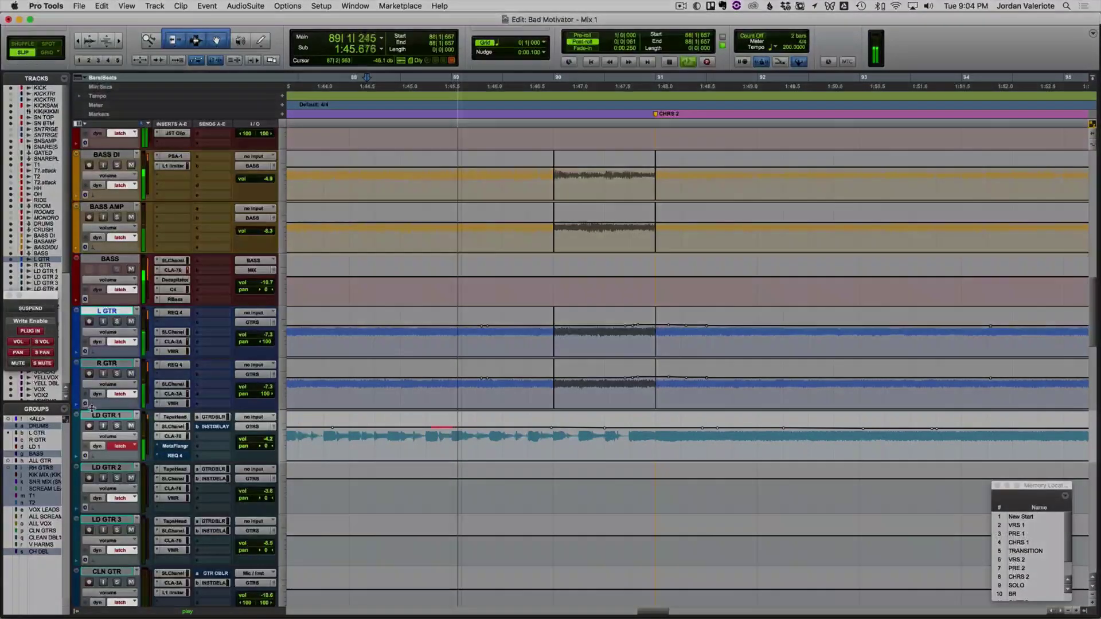
pyautogui.press('space')
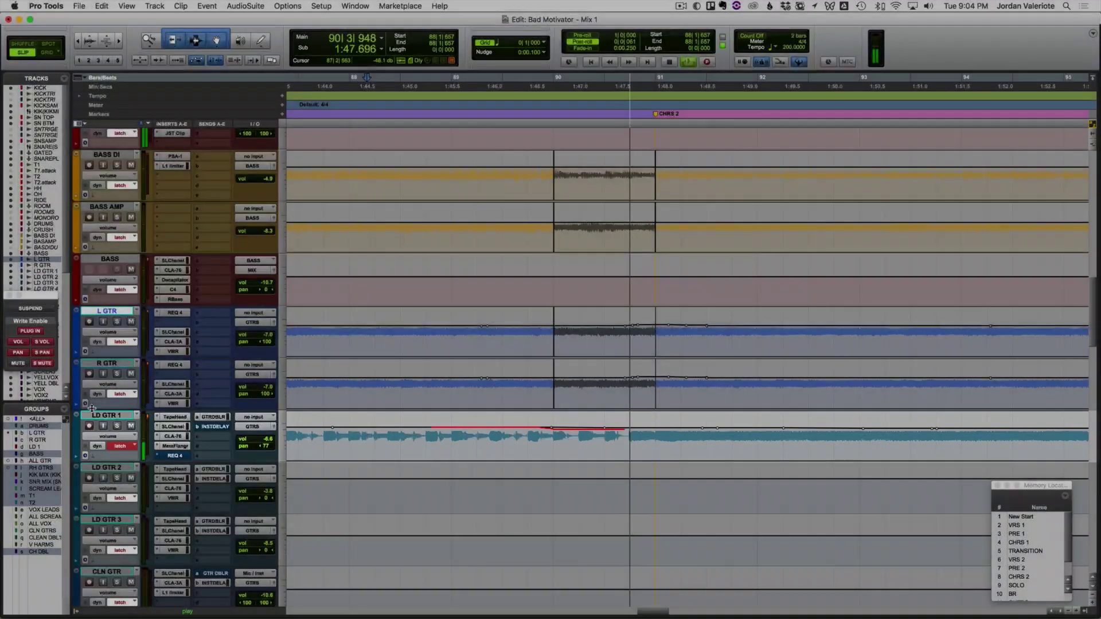
pyautogui.press('space')
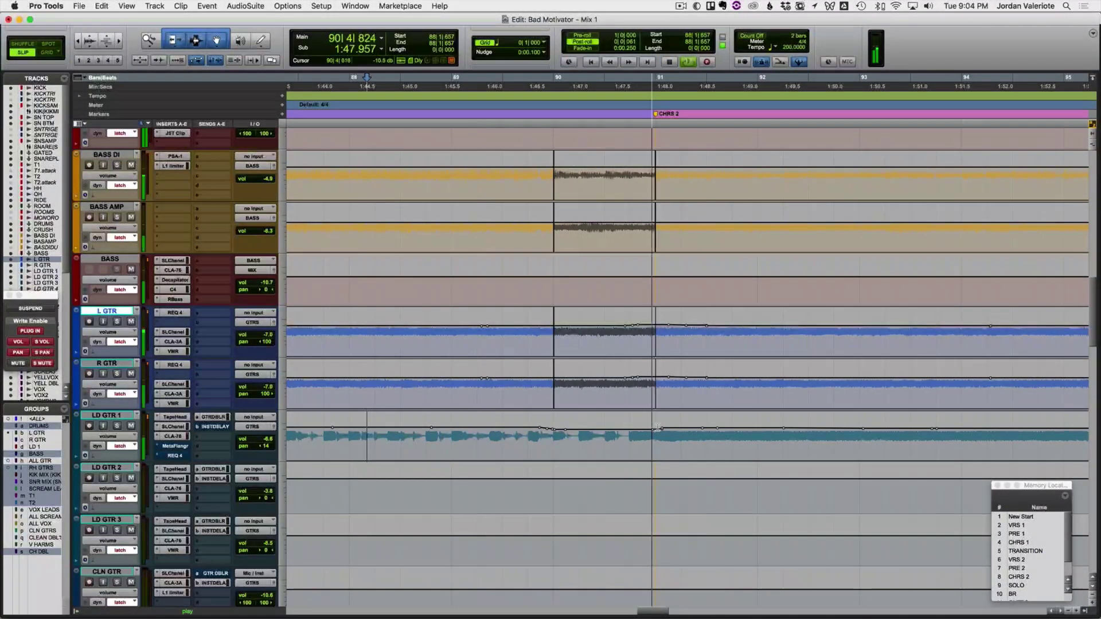
pyautogui.press('space')
pyautogui.hotkey('shift', '-')
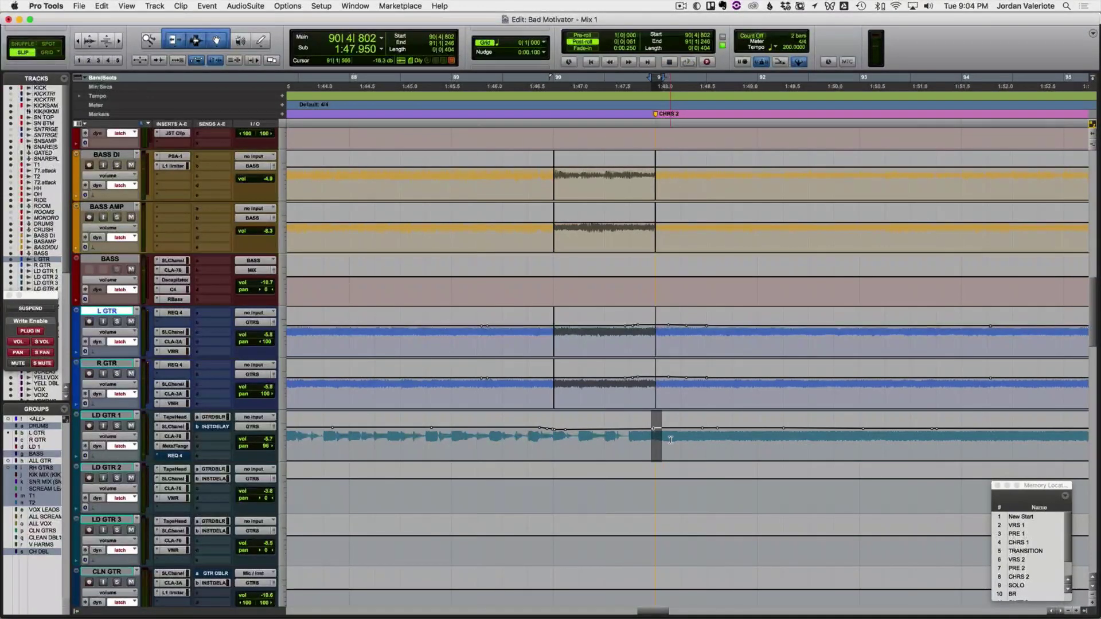
# Step: Audition the pre-chorus from bar 79 into CHRS 2, and replay the bar 90 break from bar 88
pyautogui.press('r')
pyautogui.press('r')
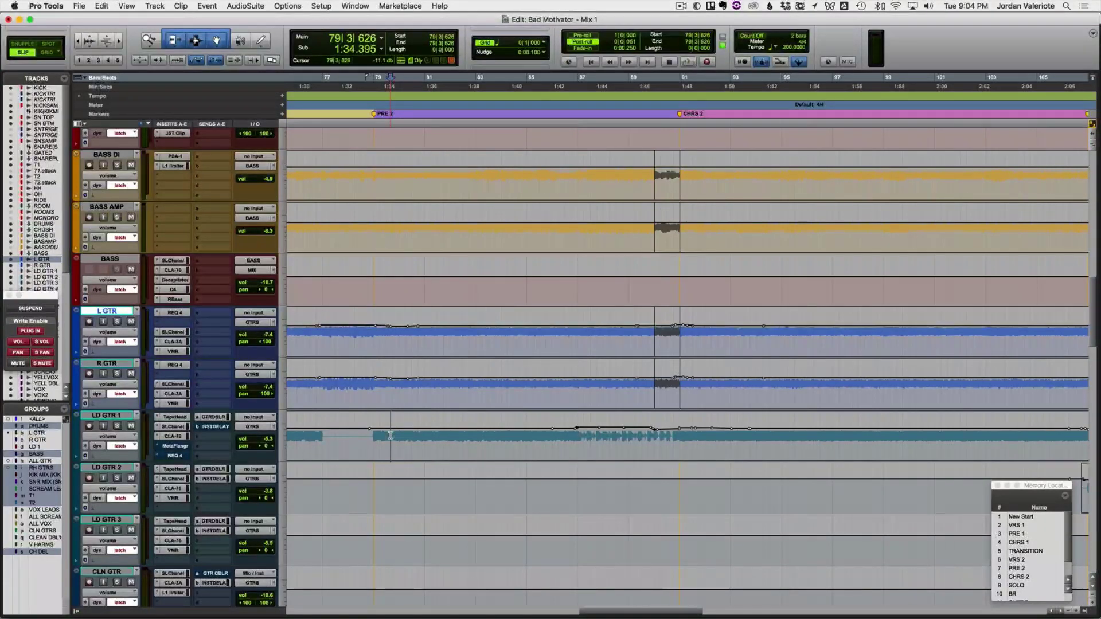
pyautogui.press('XF86AudioRaiseVolume')
pyautogui.press('space')
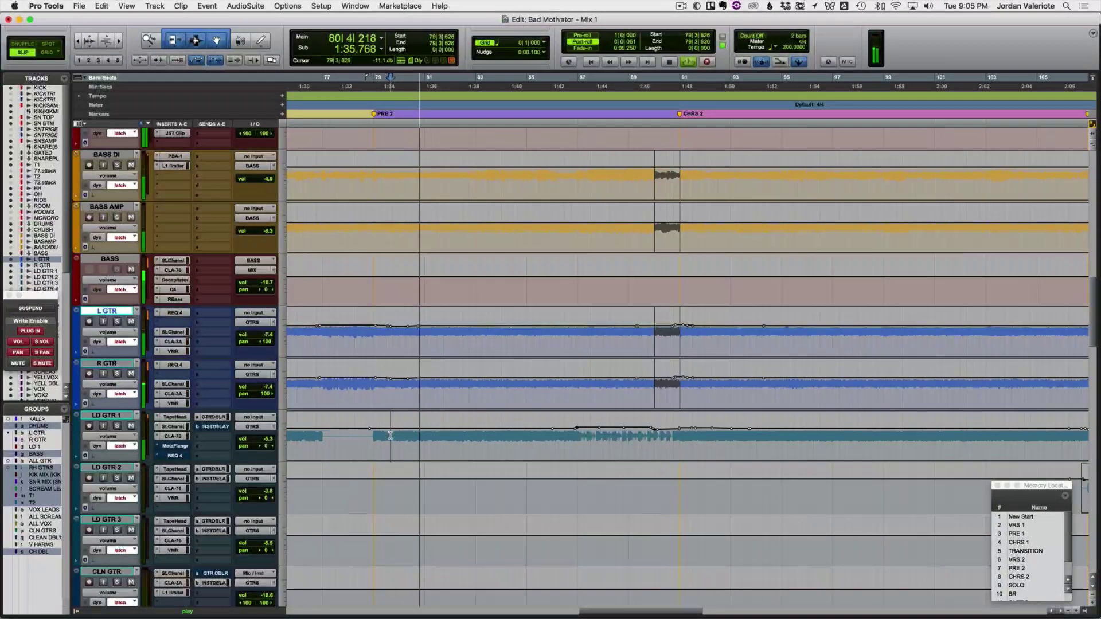
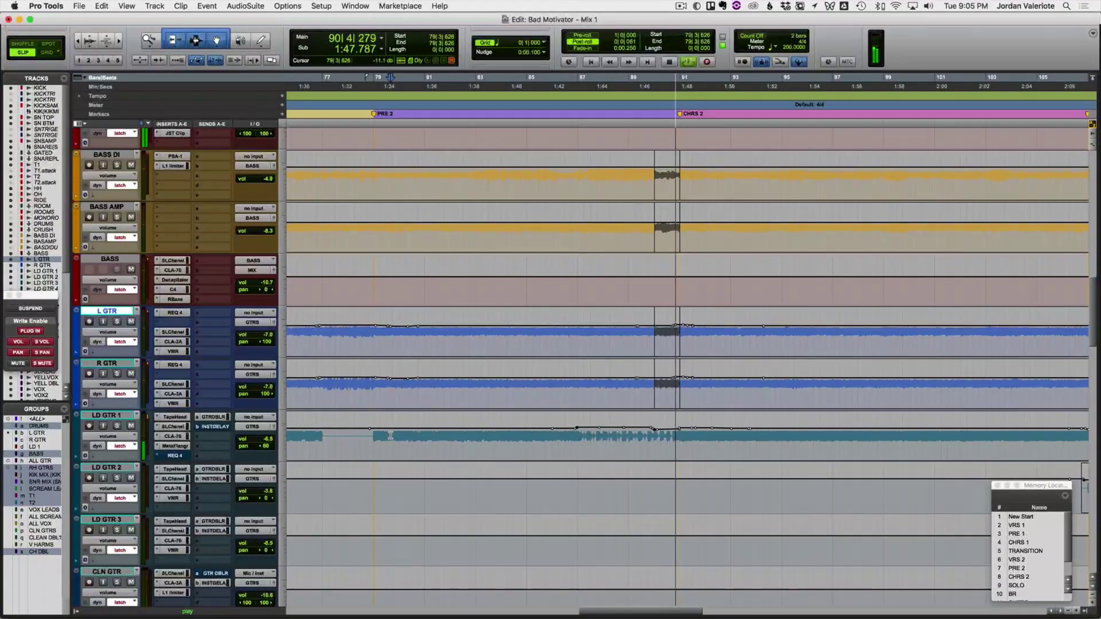
pyautogui.click(664, 450)
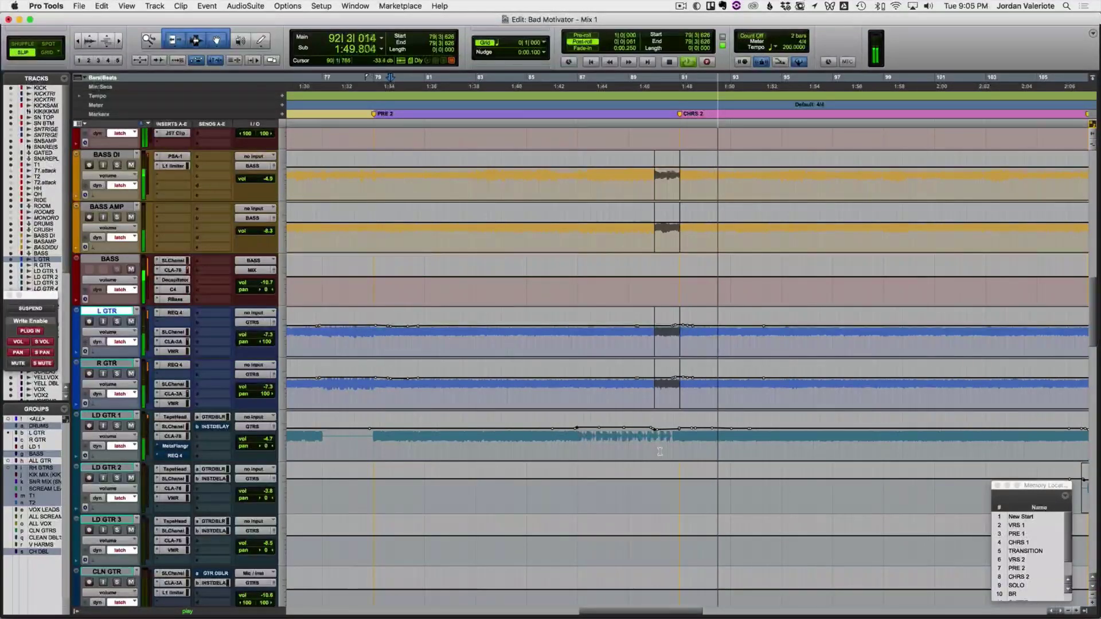
pyautogui.press('t')
pyautogui.press('space')
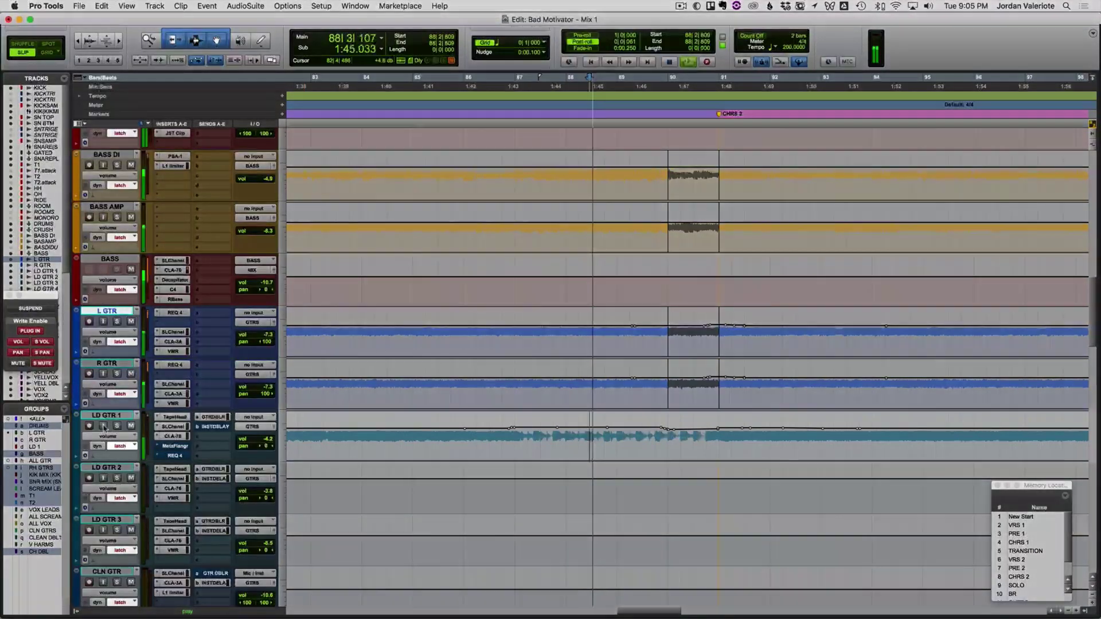
# Step: Rewrite LD GTR 1's volume going into the bar 90 break and replay the passage from bar 88
pyautogui.press('space')
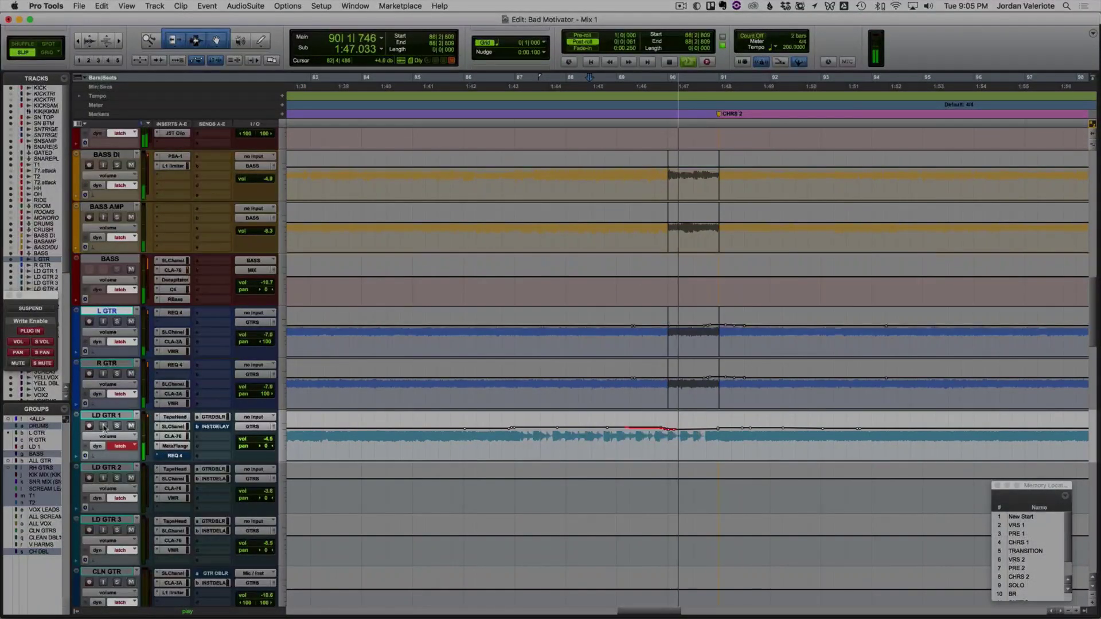
pyautogui.press('space')
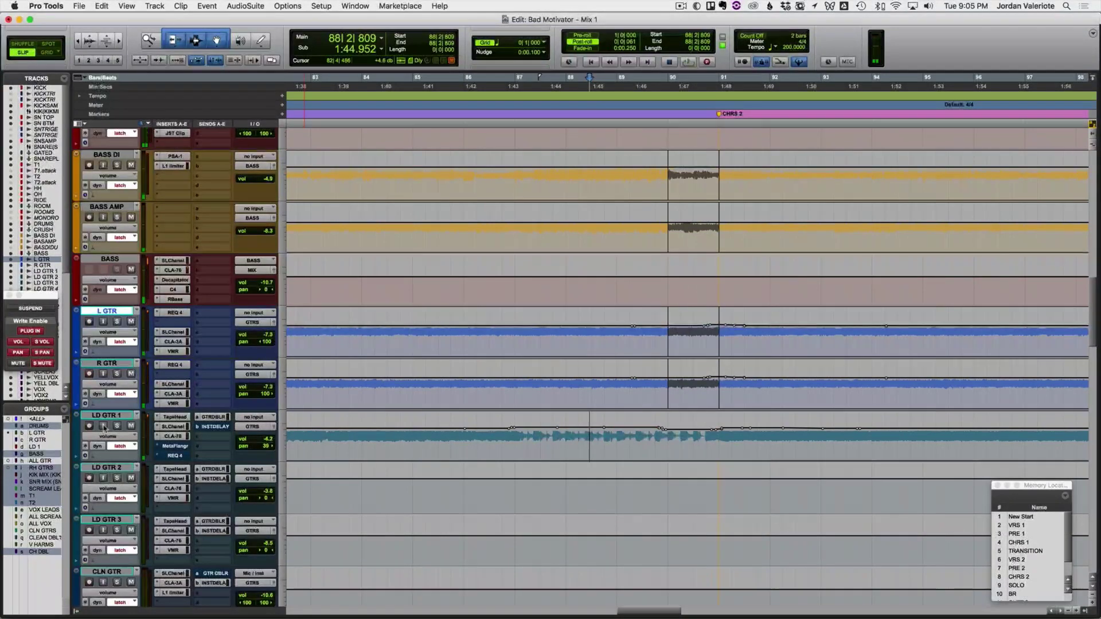
pyautogui.press('space')
pyautogui.press('space')
pyautogui.press('space')
pyautogui.press('space')
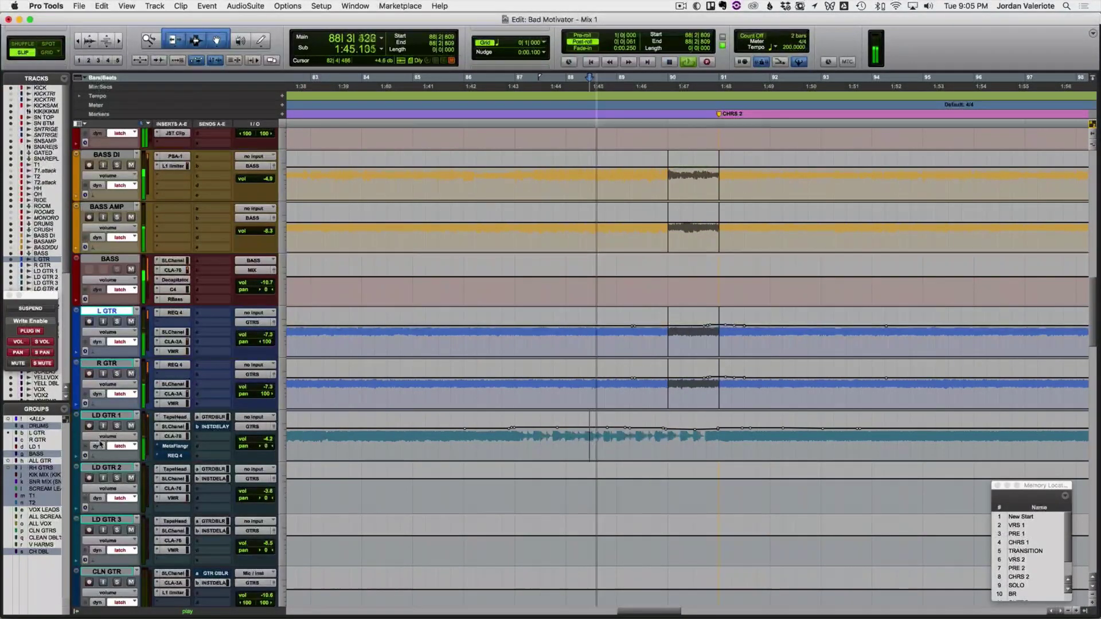
pyautogui.press('space')
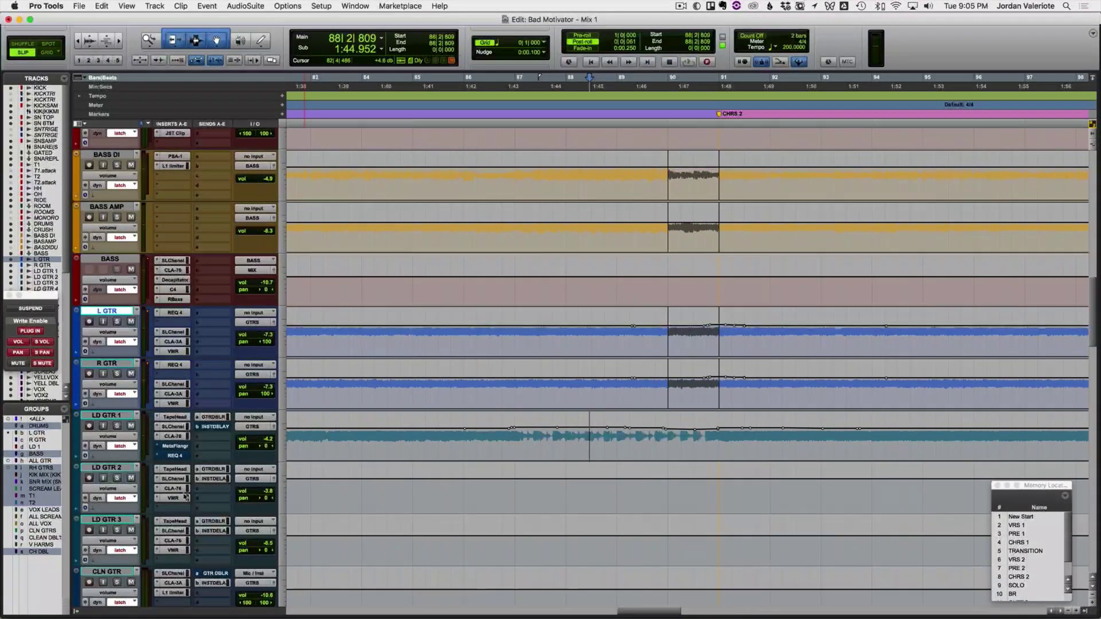
# Step: Lower the output gain of LD GTR 1's REQ 4 to about -2.3 dB, close the plug-in, and audition from bar 89
pyautogui.click(174, 456)
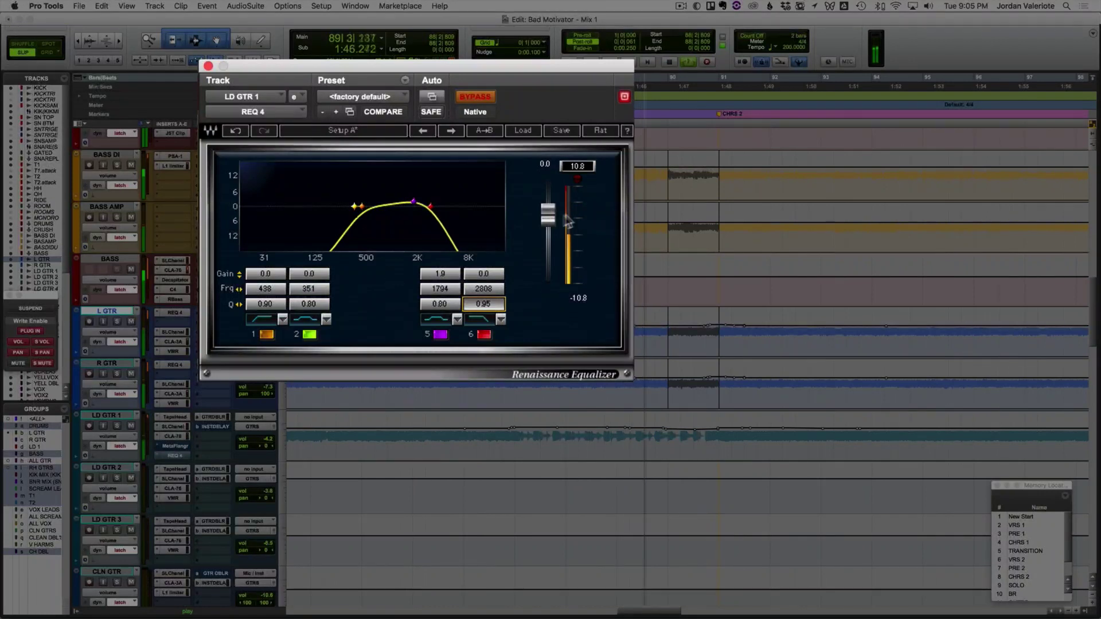
pyautogui.moveTo(549, 214); pyautogui.dragTo(549, 220)
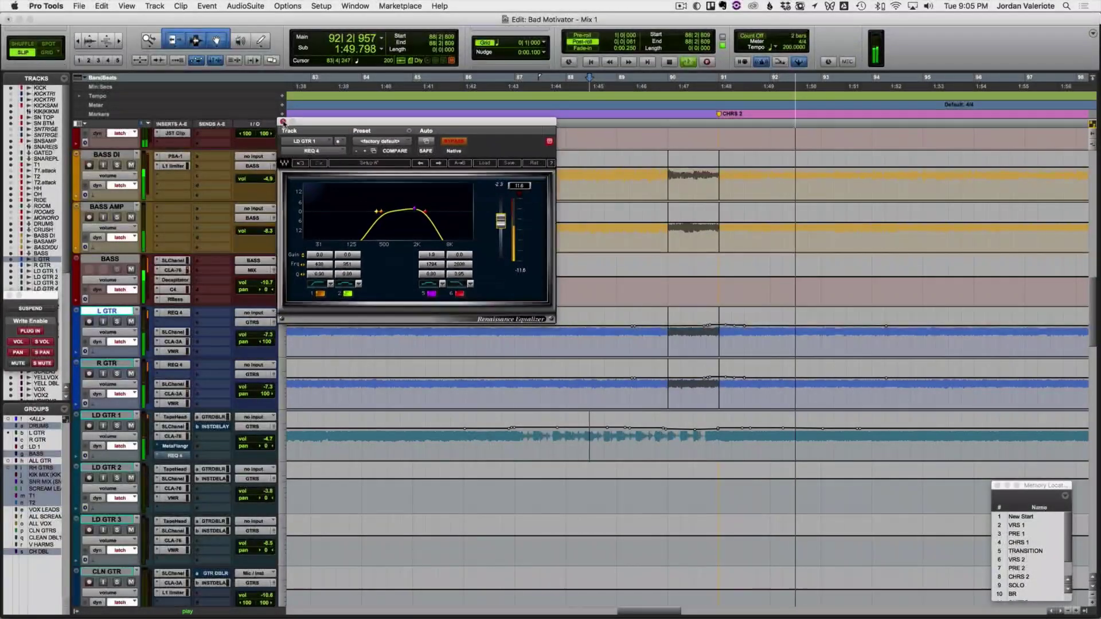
pyautogui.click(208, 66)
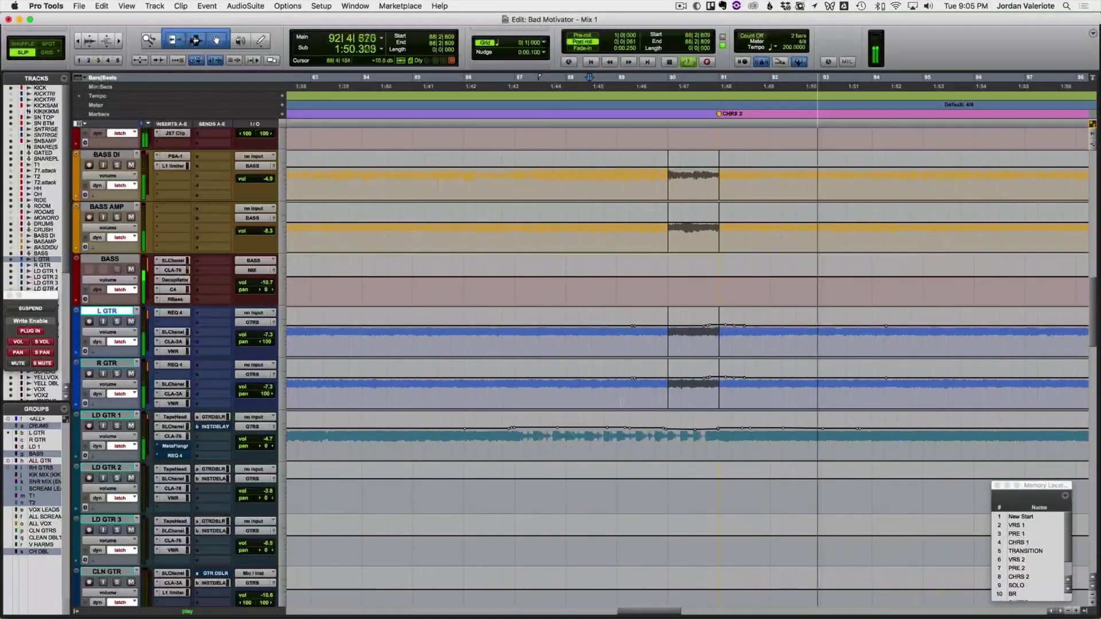
pyautogui.click(655, 434)
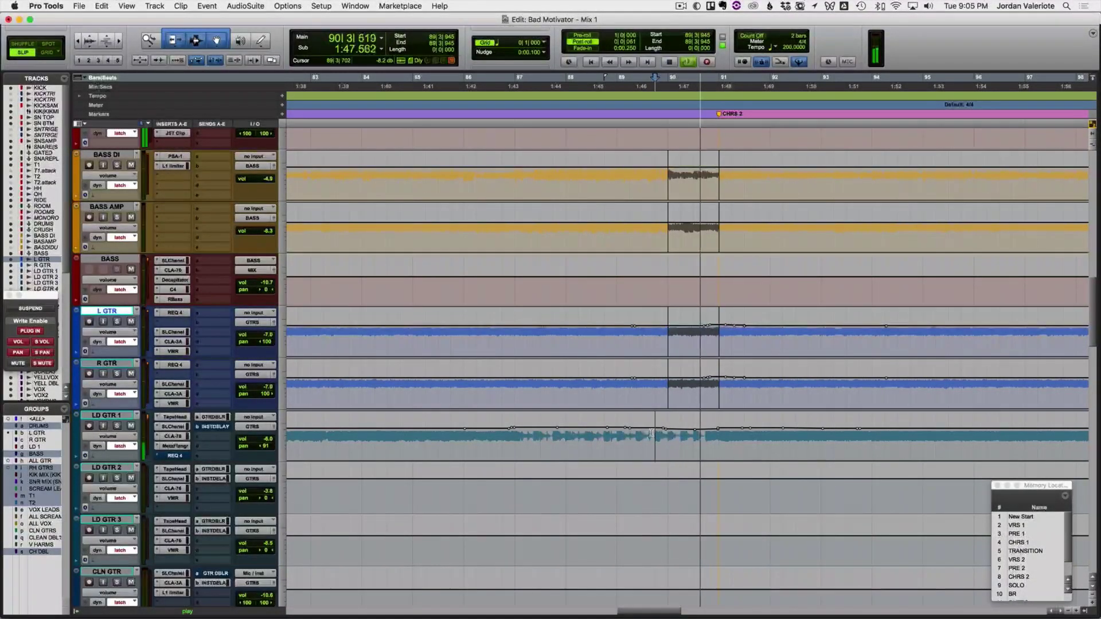
# Step: Try writing a volume dip on the OH track across the bar 90 break, replaying from bar 88
pyautogui.scroll(8, 646, 384)
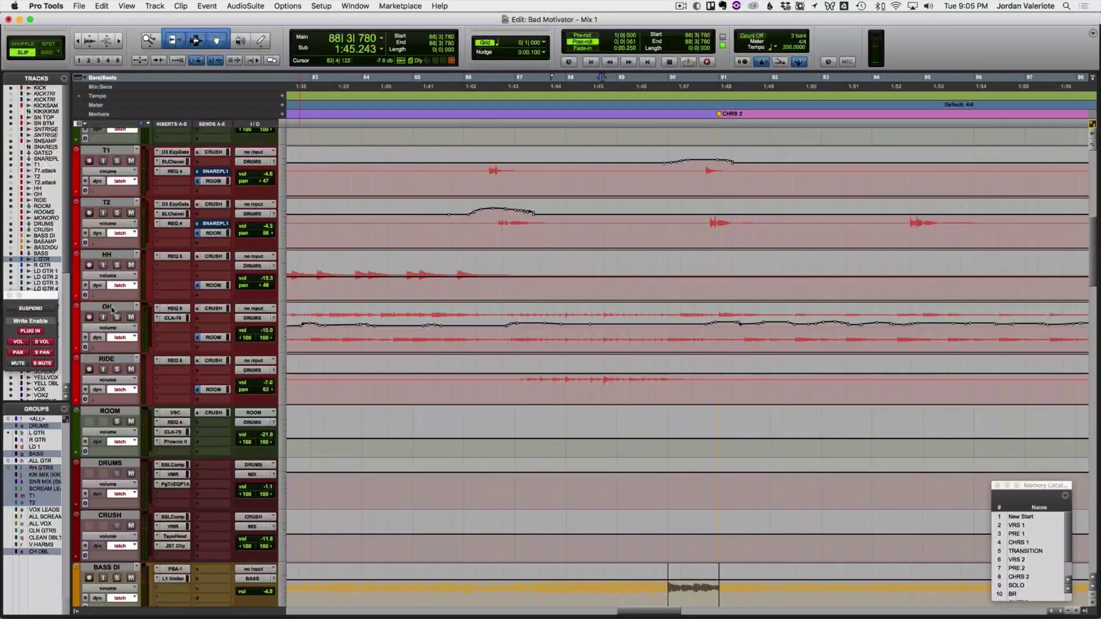
pyautogui.click(112, 309)
pyautogui.press('space')
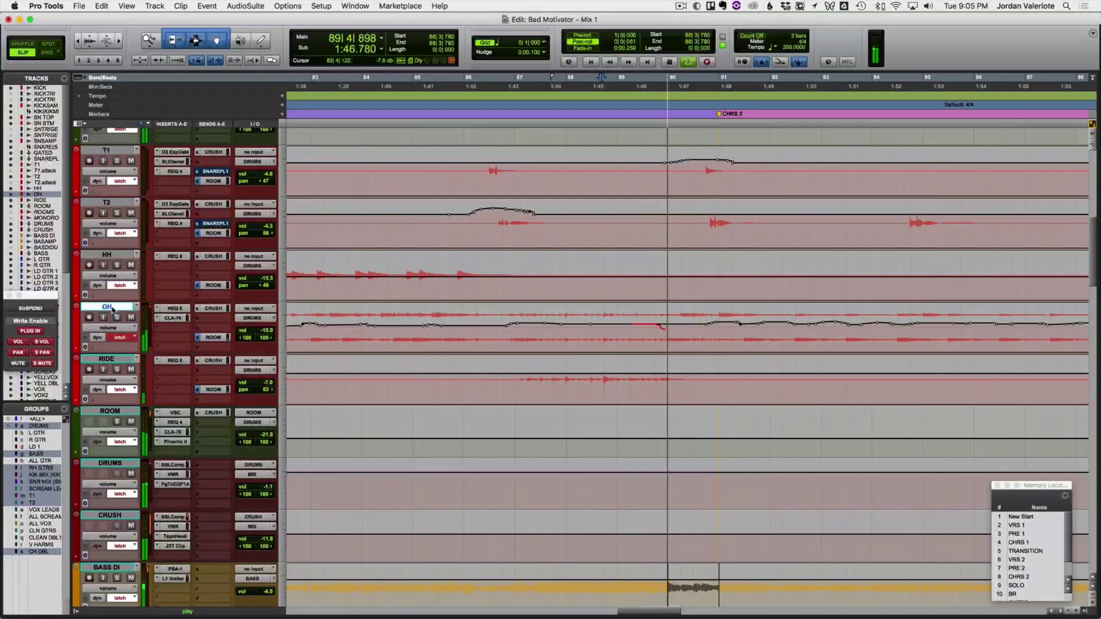
pyautogui.press('space')
pyautogui.press('space')
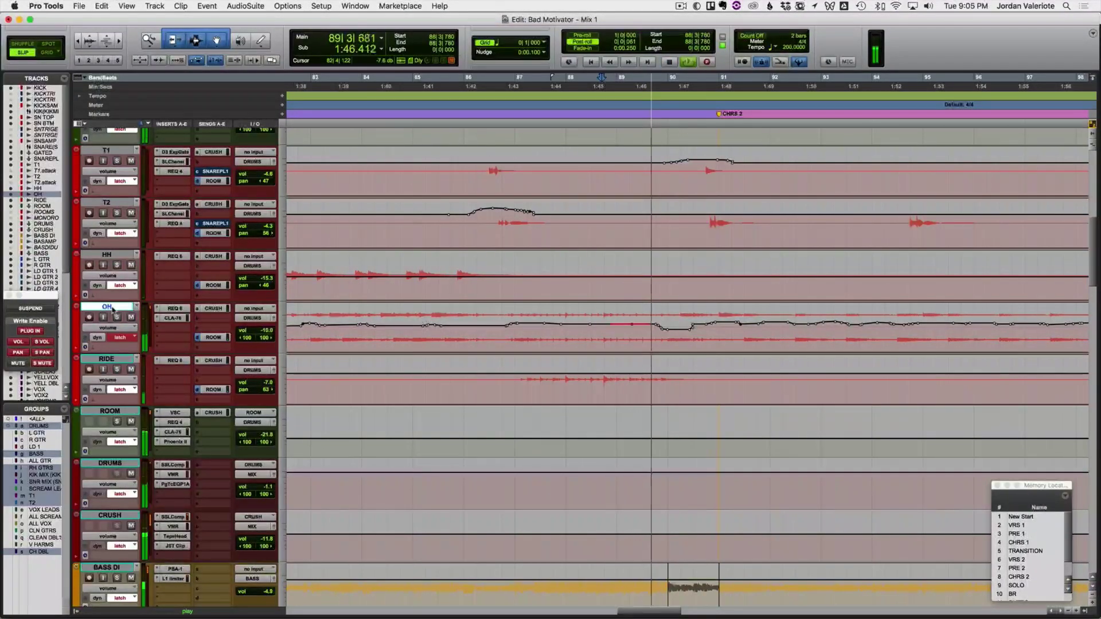
pyautogui.press('space')
# Step: Write a volume lift on the OH track at the start of CHRS 2, repeating the pass from bar 88
pyautogui.press('space')
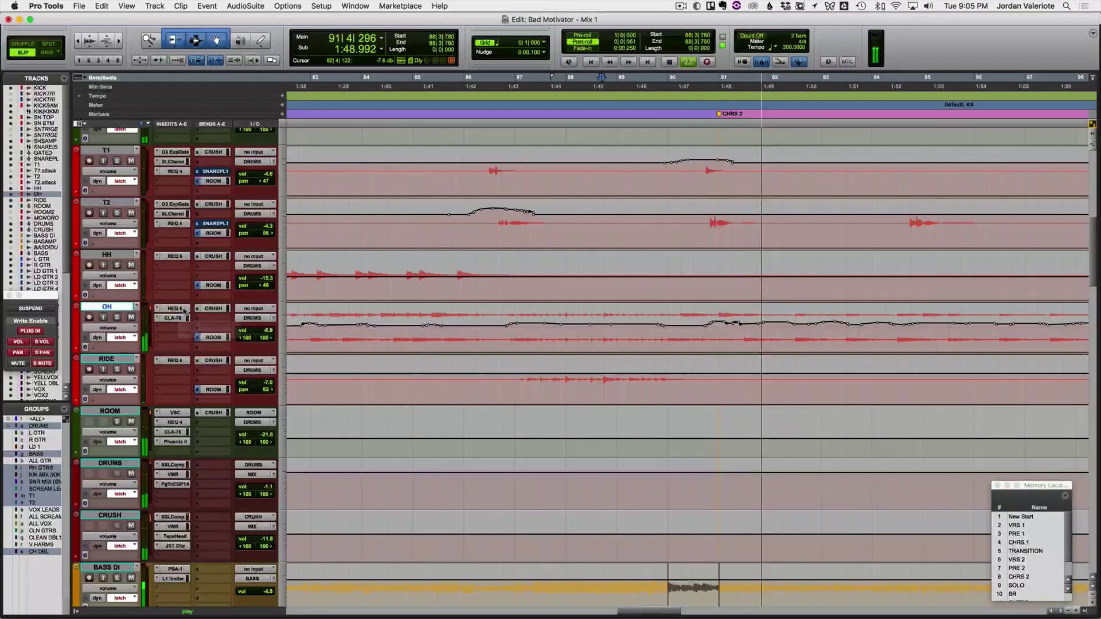
pyautogui.press('space')
pyautogui.press('space')
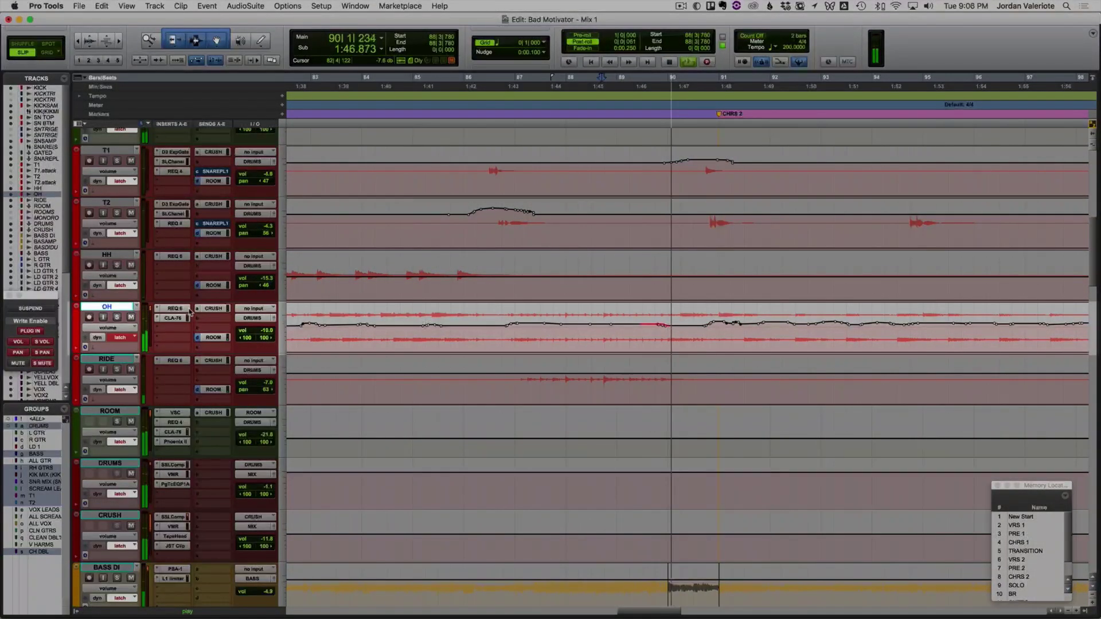
pyautogui.press('space')
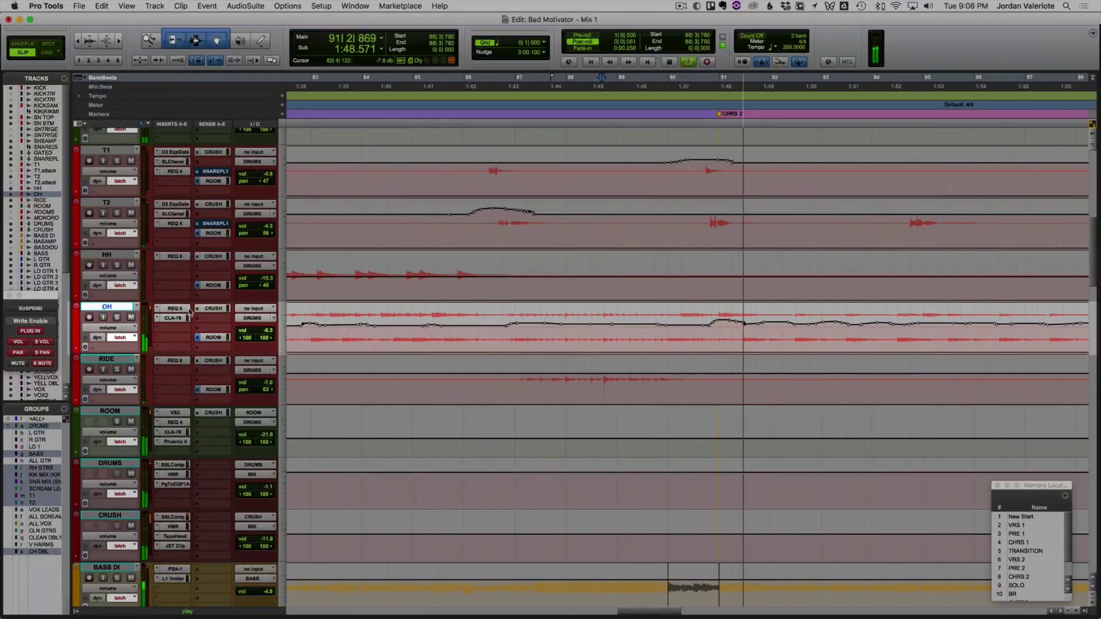
pyautogui.press('space')
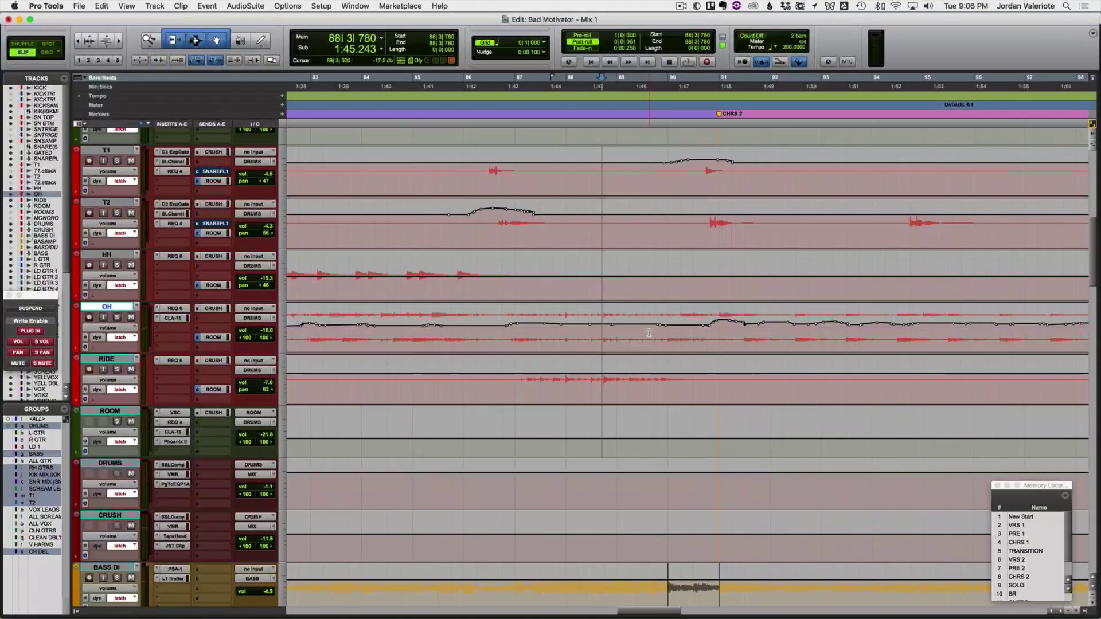
# Step: Write OH volume passes from bar 88 with a slight dip across bar 90 and a swell into CHRS 2
pyautogui.press('space')
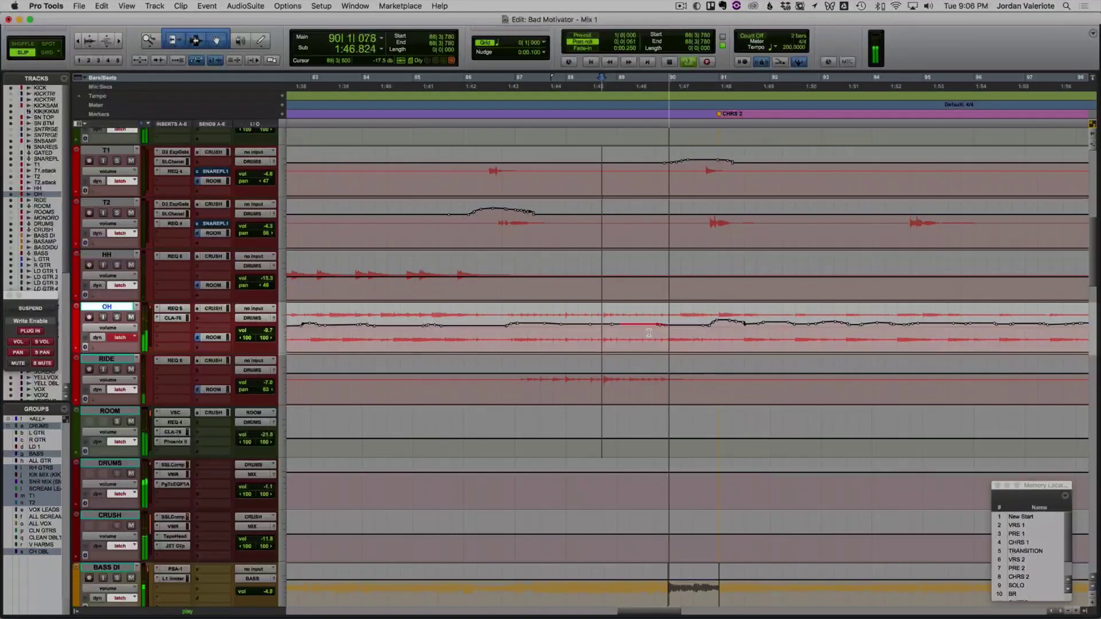
pyautogui.press('space')
pyautogui.press('space')
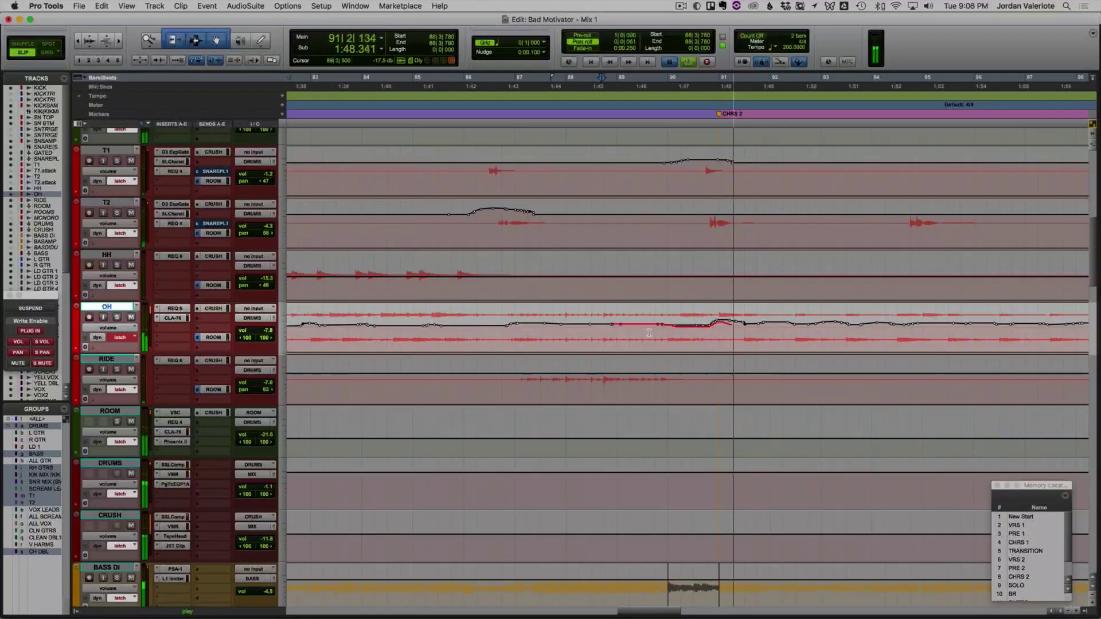
pyautogui.press('space')
pyautogui.press('space')
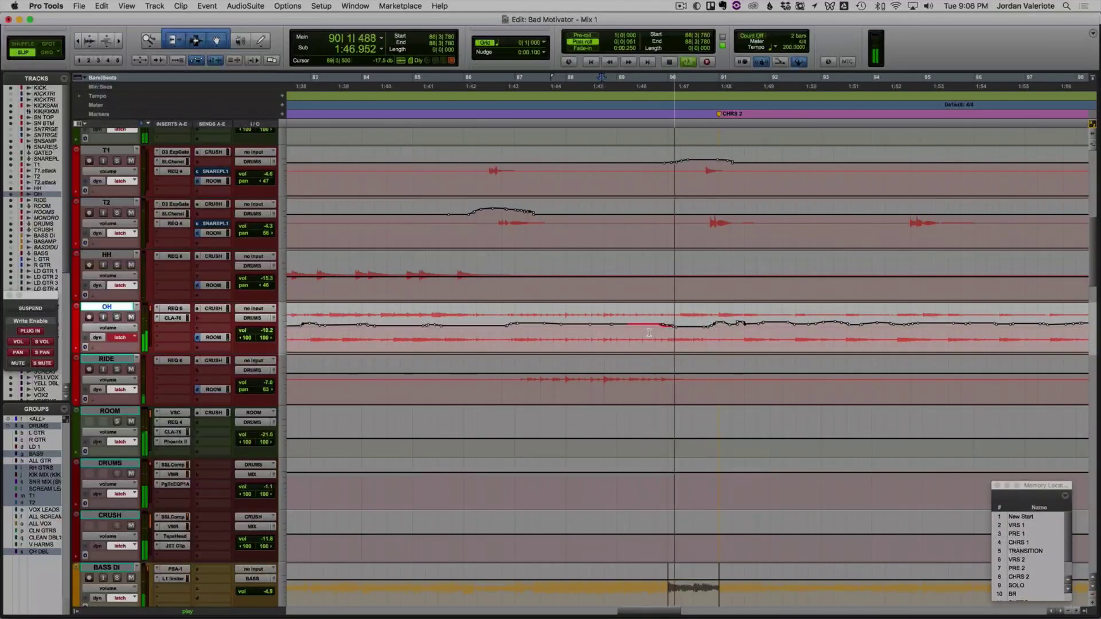
pyautogui.press('space')
pyautogui.press('space')
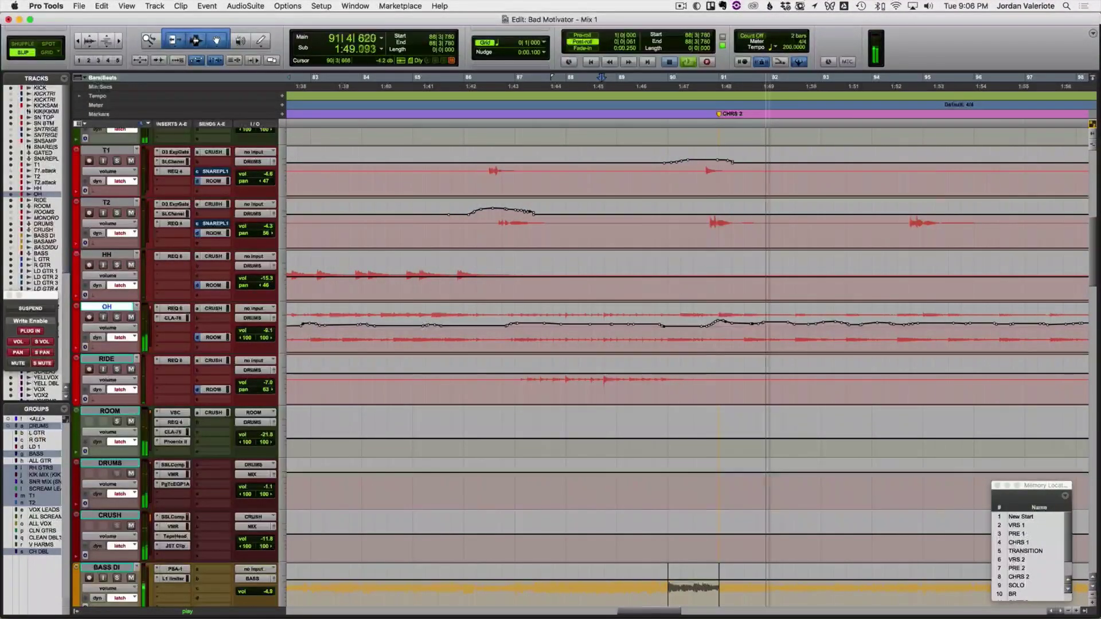
pyautogui.press('space')
# Step: Raise the OH volume breakpoint at the start of CHRS 2 with the edit groups suspended
pyautogui.click(731, 324)
pyautogui.press('t')
pyautogui.press('t')
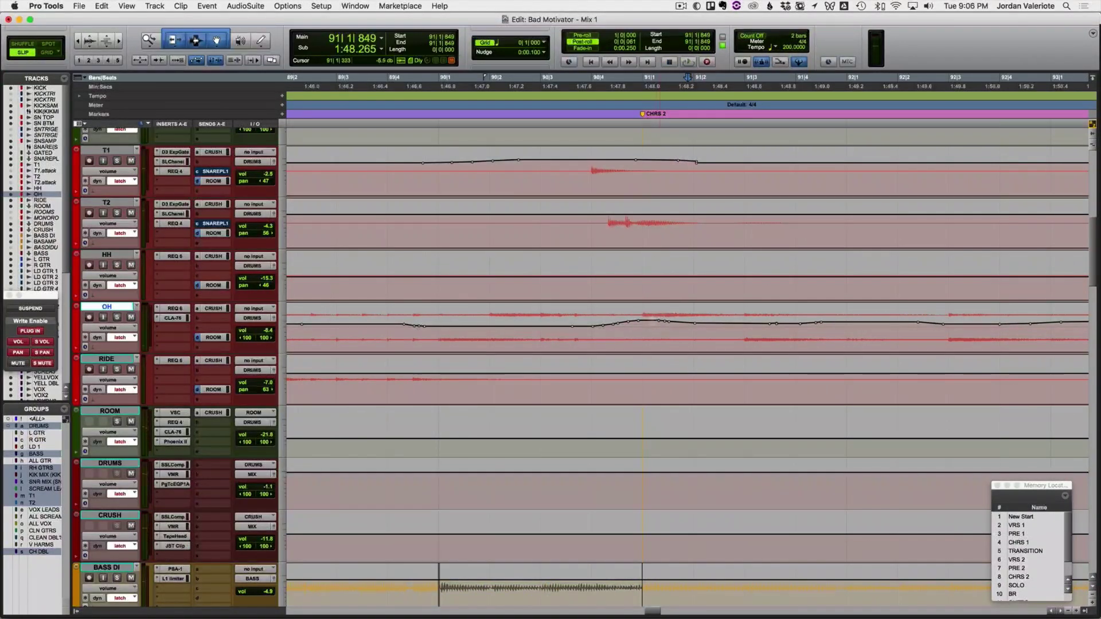
pyautogui.moveTo(642, 324); pyautogui.dragTo(641, 322)
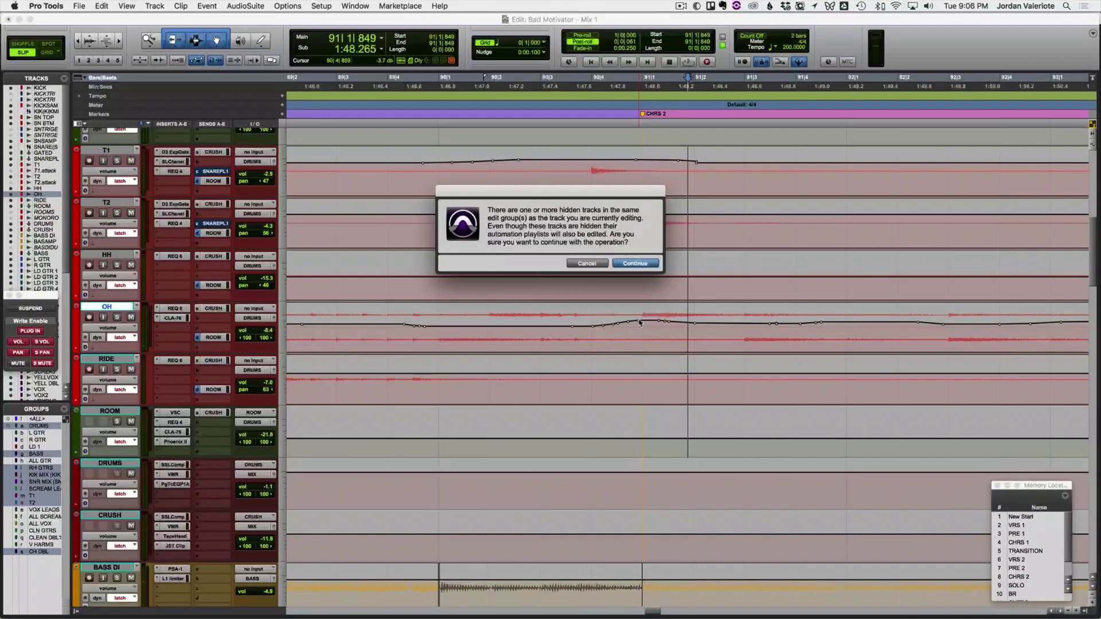
pyautogui.press('Escape')
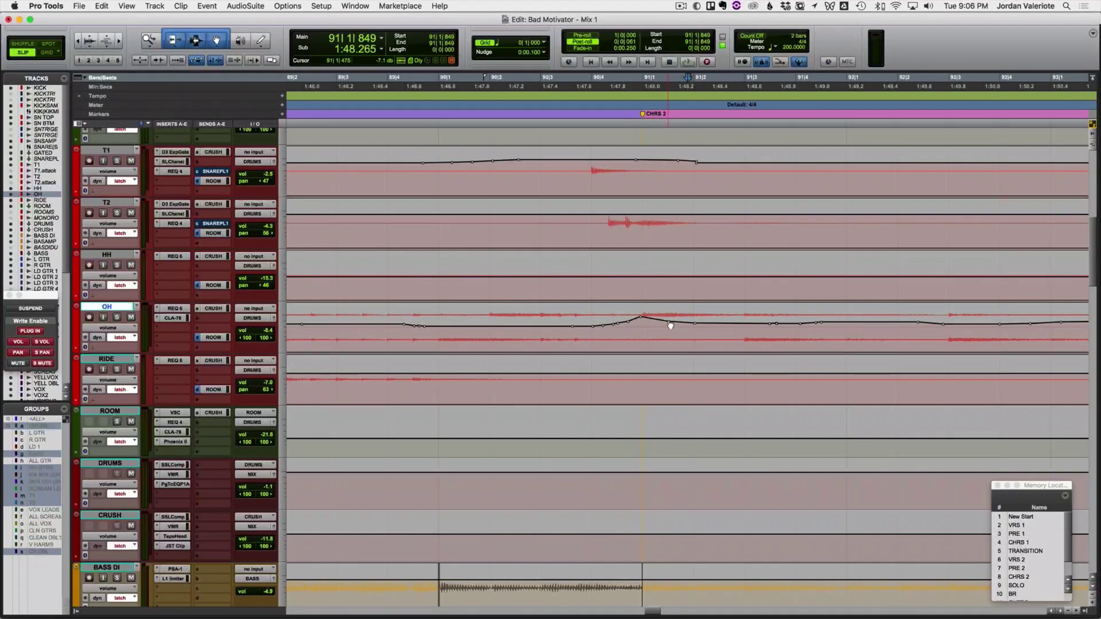
# Step: Audition the OH peak from bar 89 and reshape it into a gradual decline after CHRS 2 starts
pyautogui.press('r')
pyautogui.click(504, 334)
pyautogui.press('space')
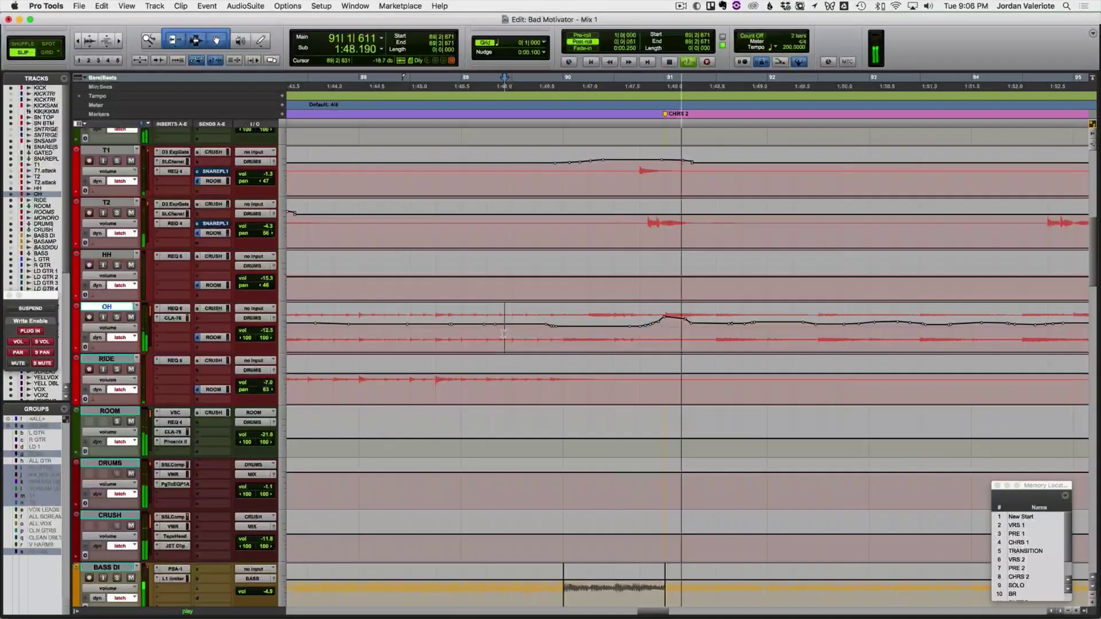
pyautogui.press('space')
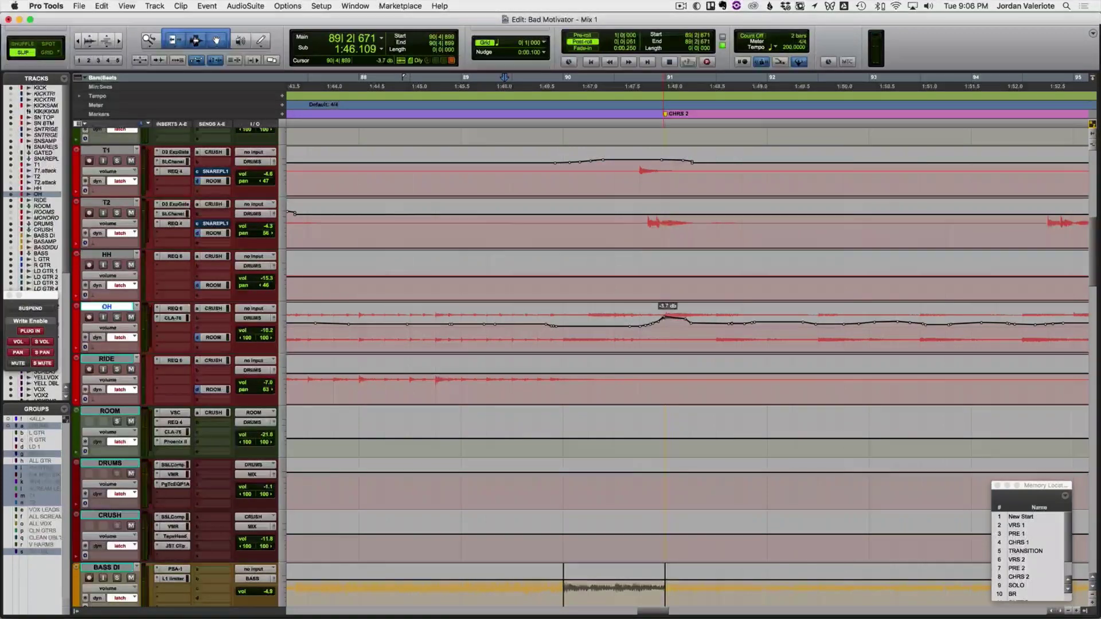
pyautogui.press('space')
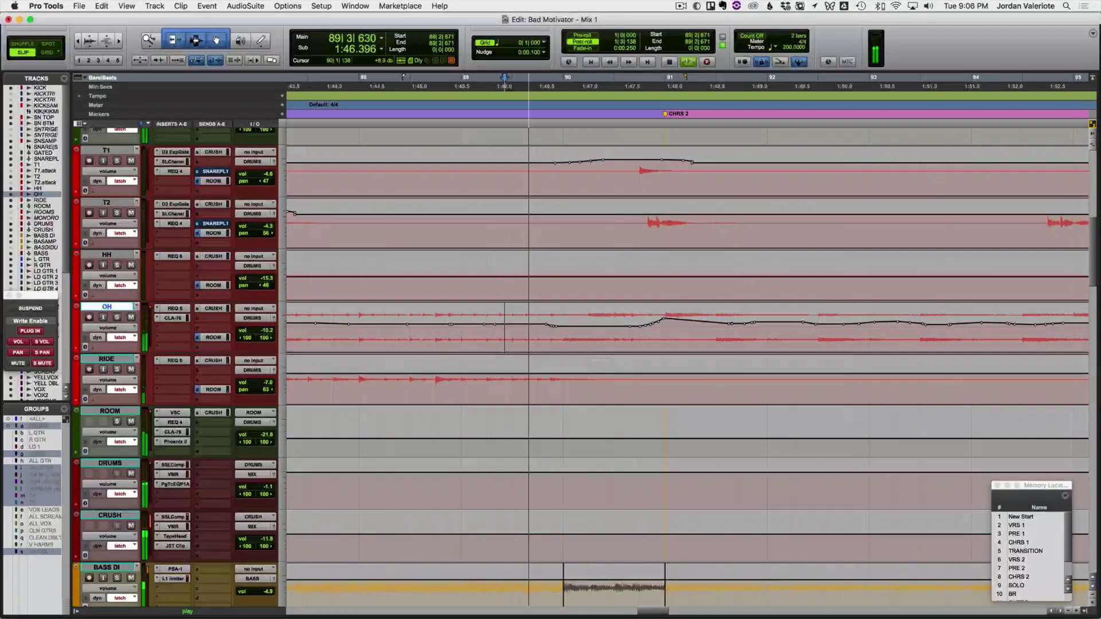
# Step: Audition the OH volume swell into CHRS 2, replaying the transition from bar 87
pyautogui.press('r')
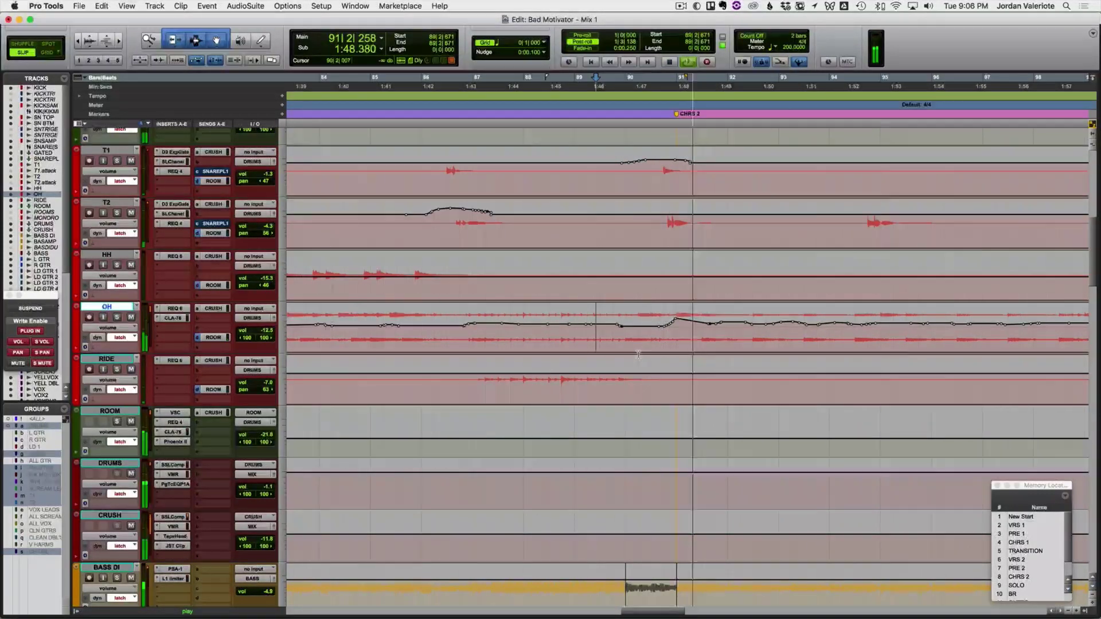
pyautogui.press('r')
pyautogui.click(581, 336)
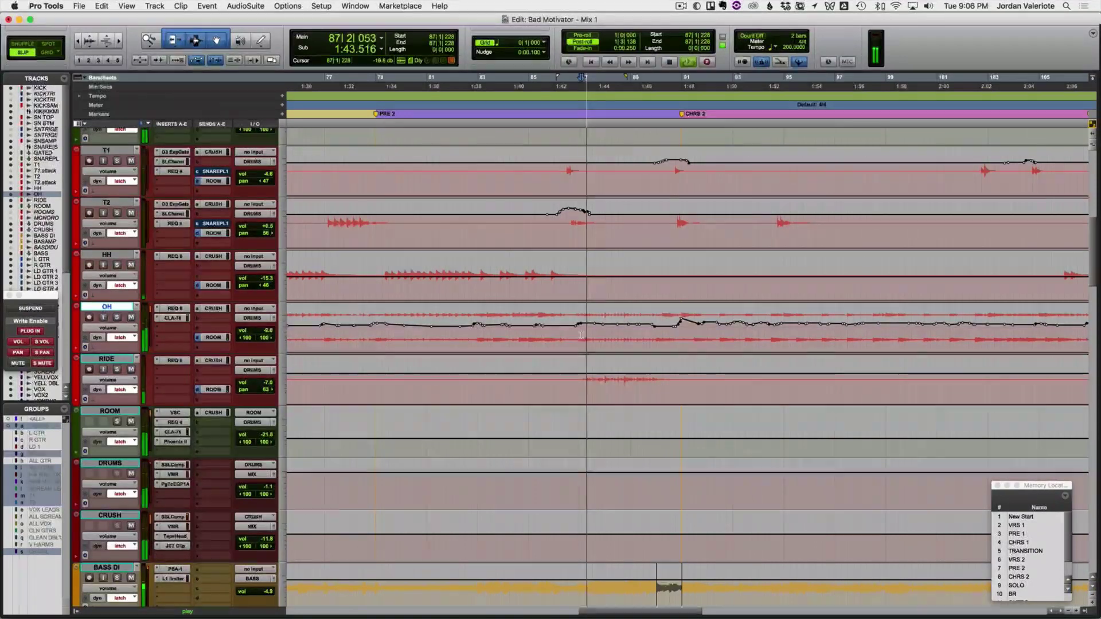
pyautogui.click(698, 338)
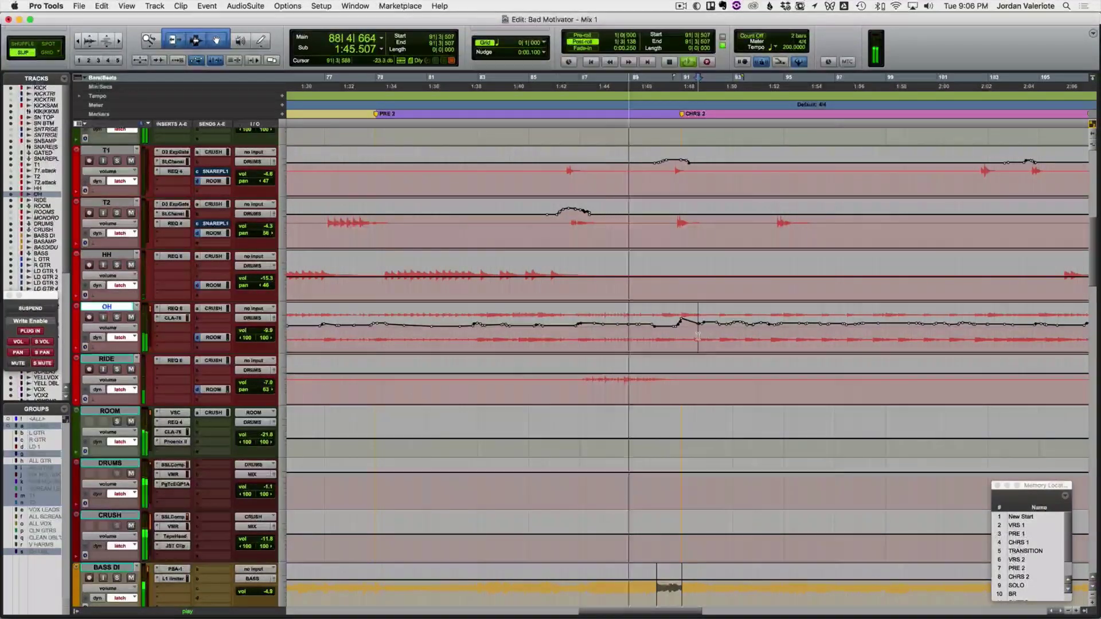
pyautogui.press('t')
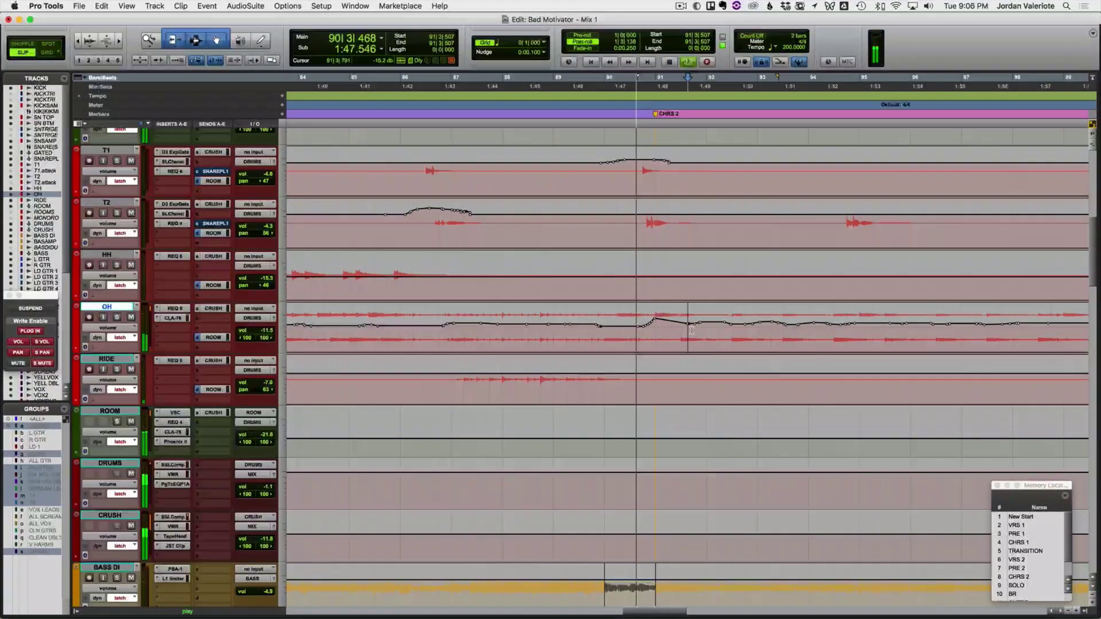
# Step: Rewrite OH's volume lift through the first bar of CHRS 2 in repeated passes from bar 88 and audition it
pyautogui.press('space')
pyautogui.click(541, 335)
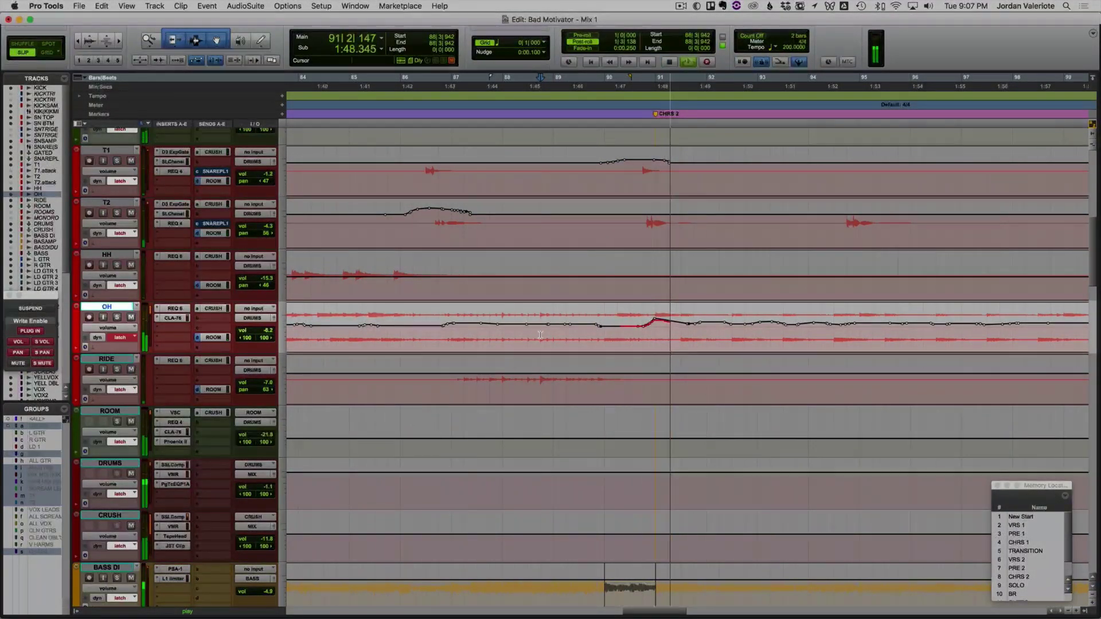
pyautogui.press('space')
pyautogui.press('space')
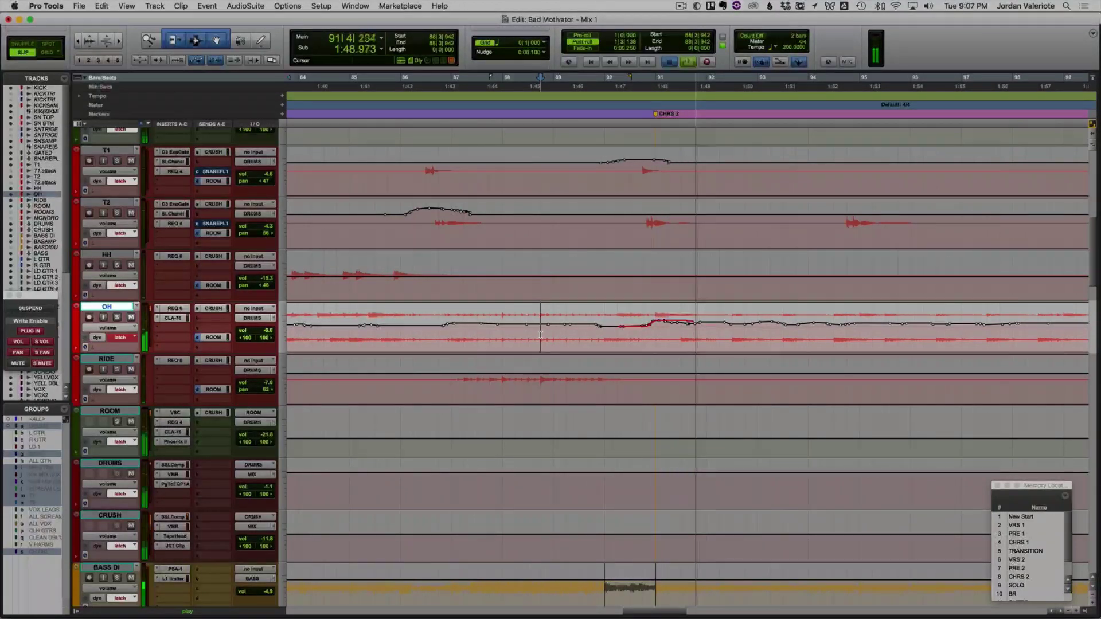
pyautogui.press('space')
pyautogui.press('space')
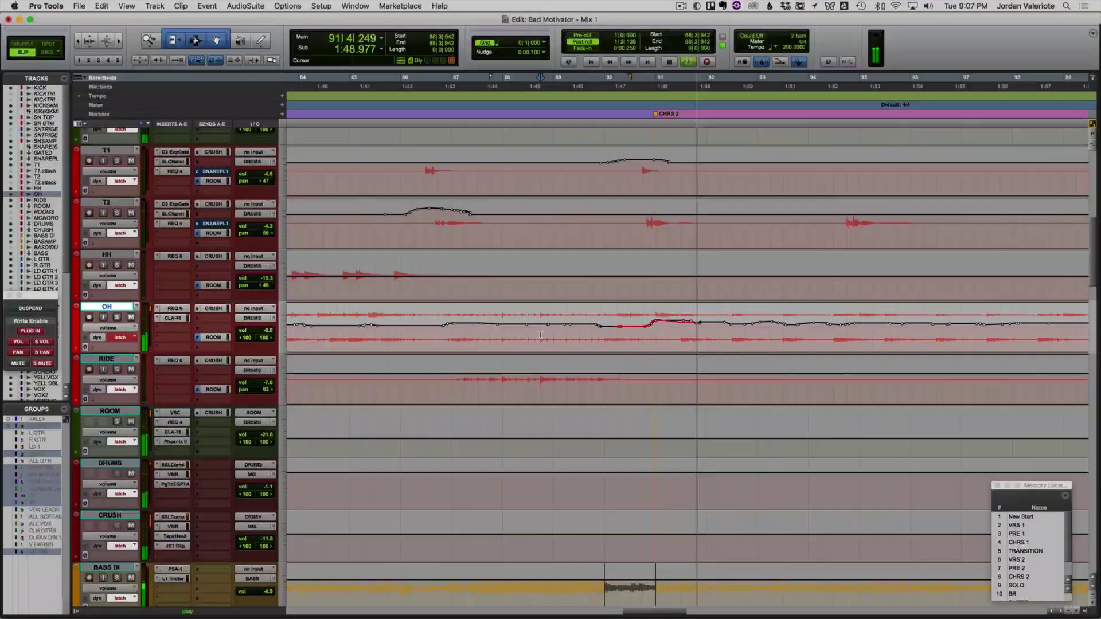
pyautogui.press('space')
pyautogui.press('space')
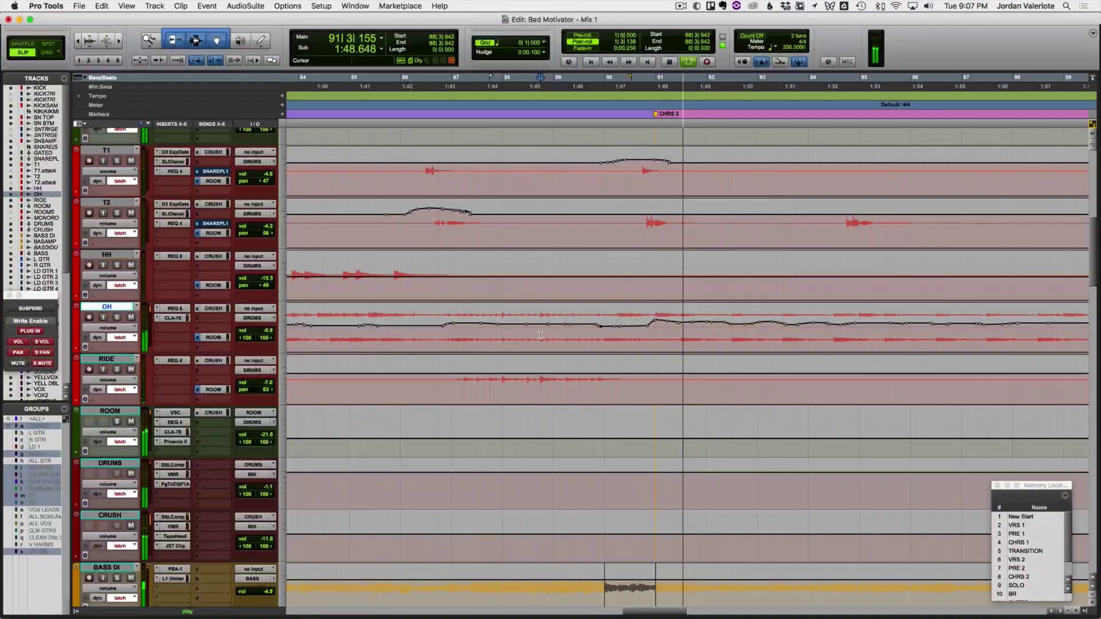
# Step: Bring the bass and guitar tracks into view and place the playback position at bar 85 on LD GTR 1
pyautogui.press('r')
pyautogui.scroll(-12, 687, 328)
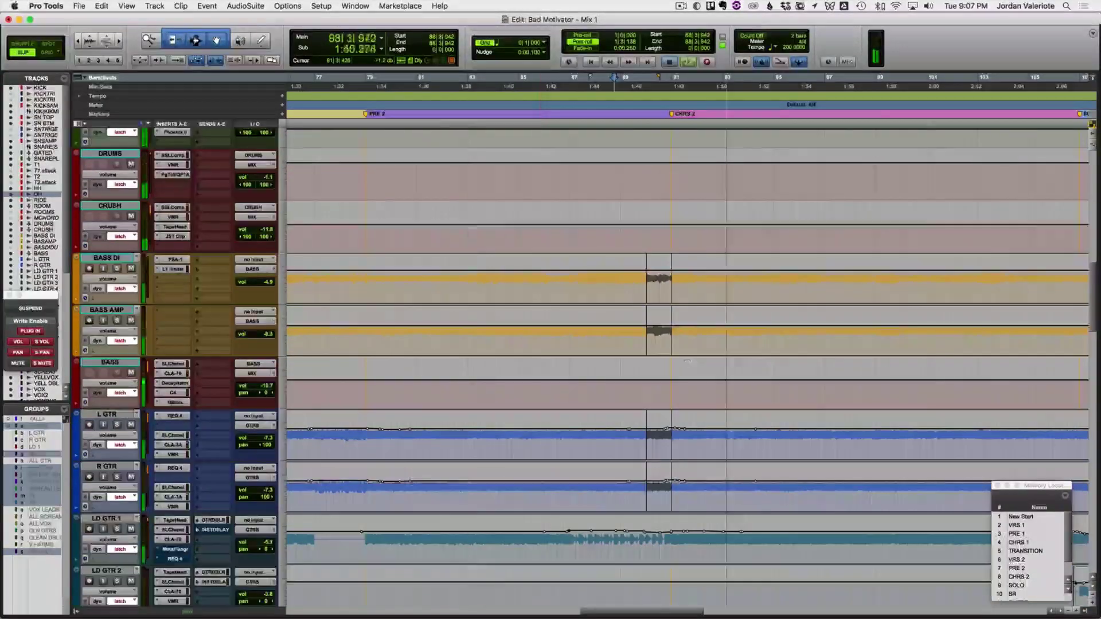
pyautogui.press('space')
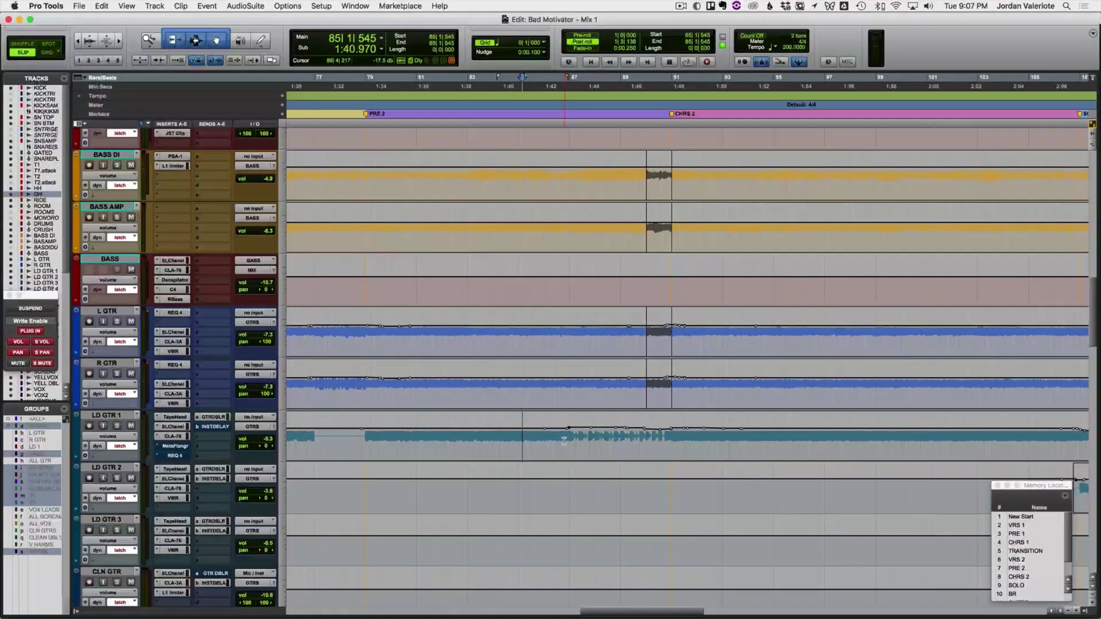
# Step: Audition LD GTR 1 through the break into CHRS 2 from bar 82, and replay it from bar 89
pyautogui.click(466, 432)
pyautogui.press('space')
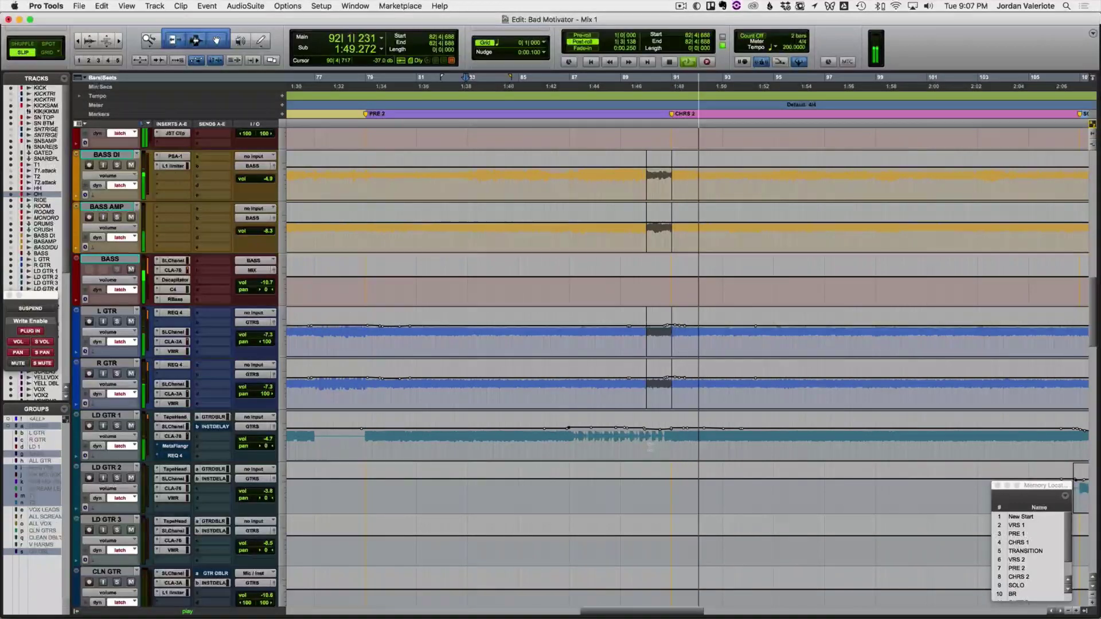
pyautogui.press('space')
pyautogui.press('space')
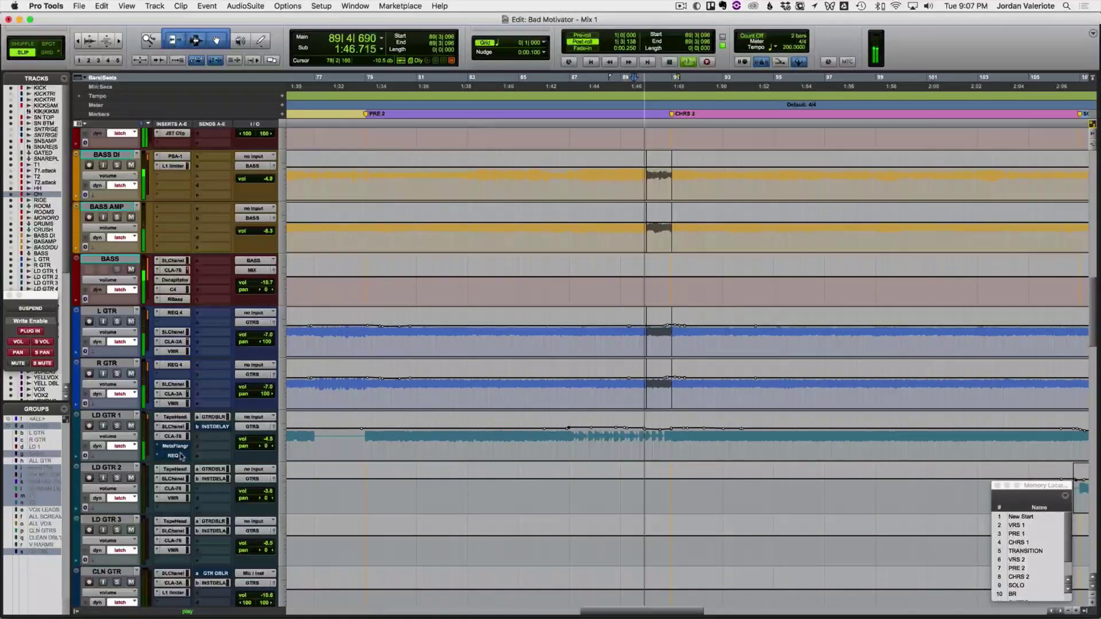
# Step: Open LD GTR 1's REQ 4 and set band 6 to 2044 Hz with a Q of 1.02 while auditioning
pyautogui.click(175, 456)
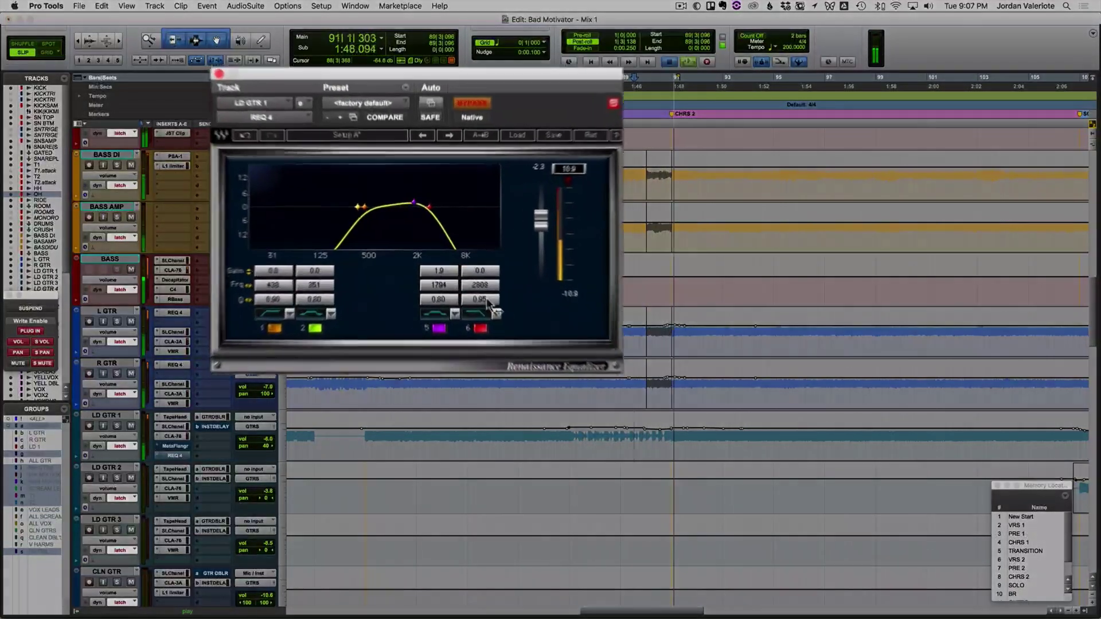
pyautogui.press('space')
pyautogui.moveTo(487, 300); pyautogui.dragTo(485, 302)
pyautogui.press('space')
pyautogui.press('space')
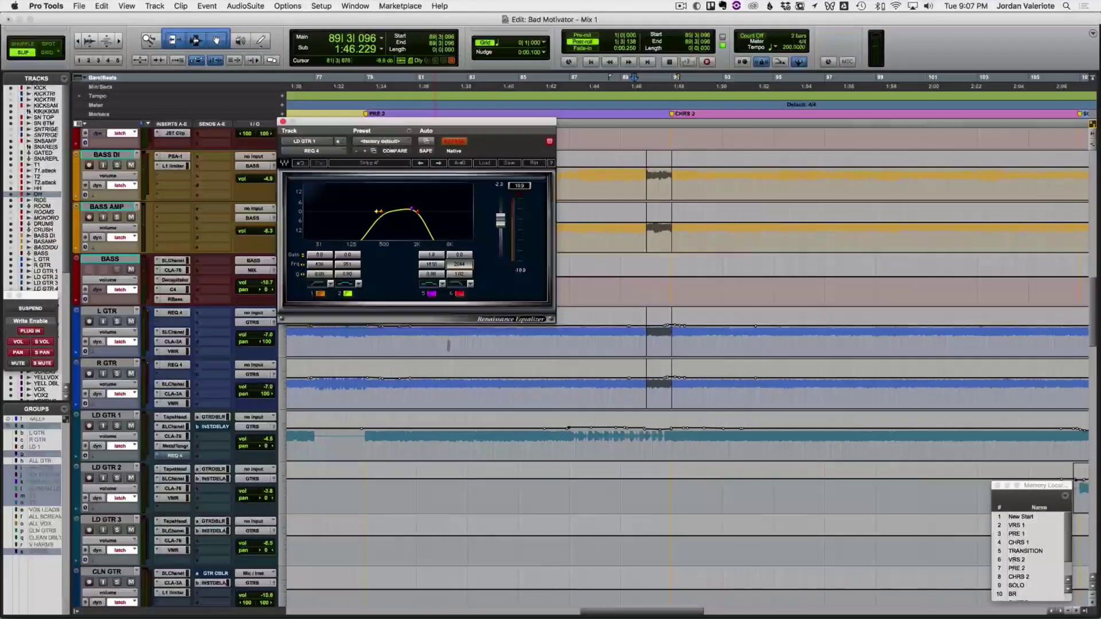
# Step: Show REQ 4's Master Bypass automation on LD GTR 1 and activate the EQ only from bar 90 to CHRS 2
pyautogui.keyDown('ctrl'); pyautogui.keyDown('super'); pyautogui.click(459, 142); pyautogui.keyUp('super'); pyautogui.keyUp('ctrl')
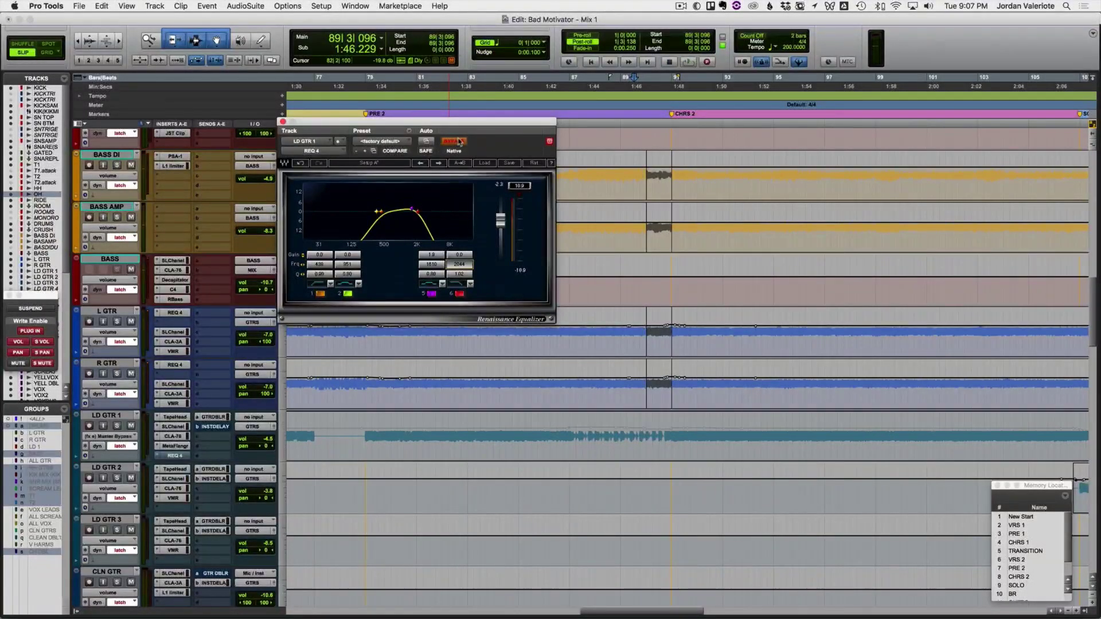
pyautogui.click(666, 434)
pyautogui.press('t')
pyautogui.press('t')
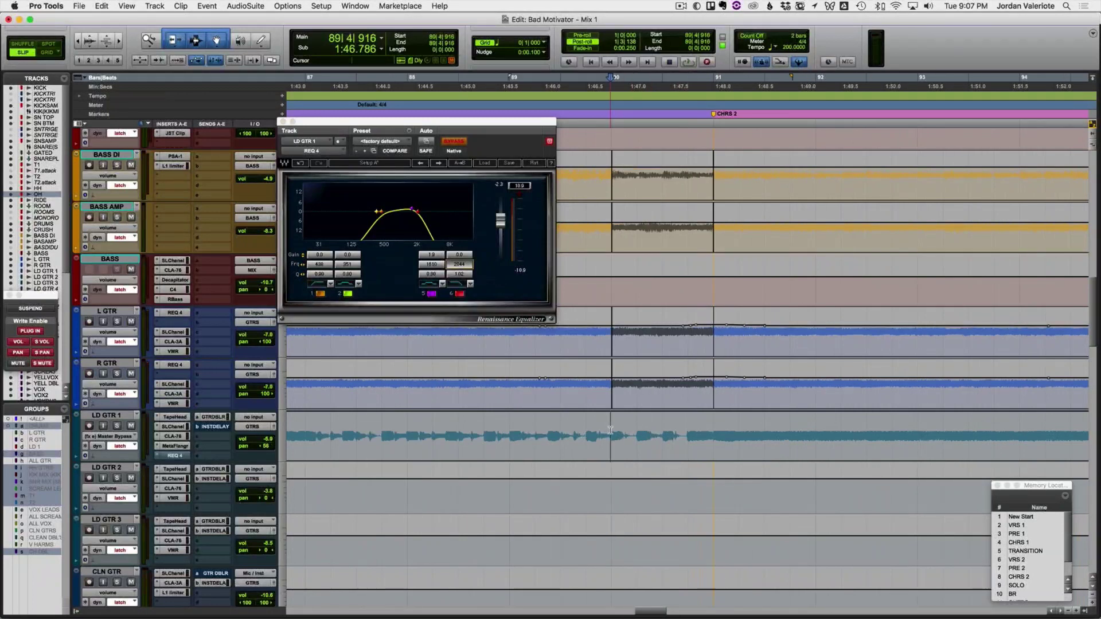
pyautogui.moveTo(610, 430); pyautogui.dragTo(719, 437)
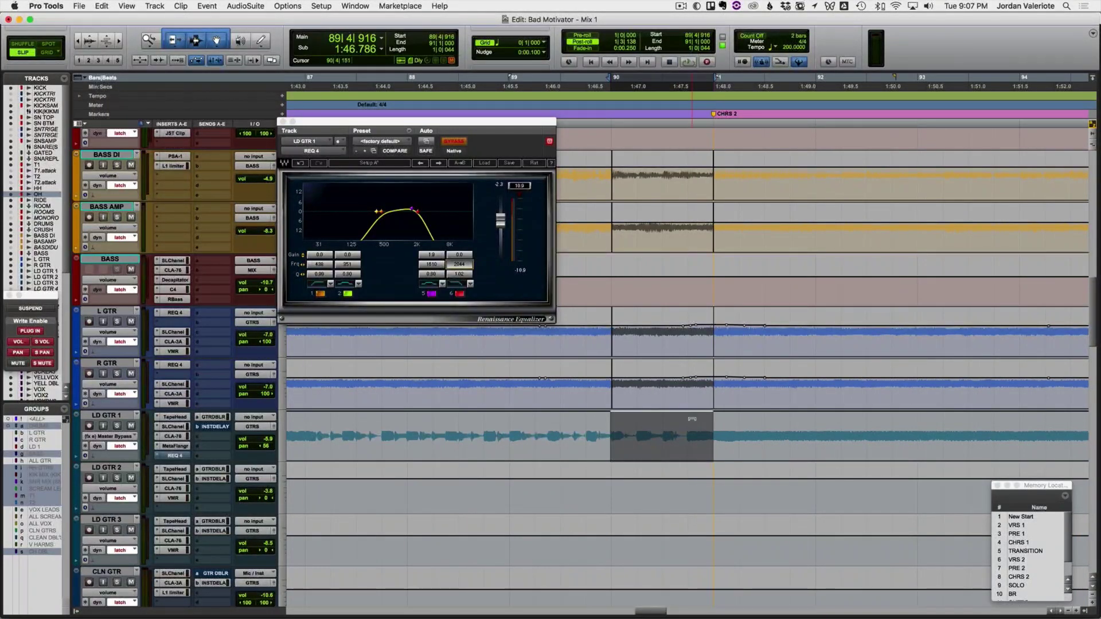
# Step: Audition the filtered break from bar 88, raise REQ 4's band 6 frequency, and enable automation for Band6 Frq
pyautogui.click(466, 432)
pyautogui.press('space')
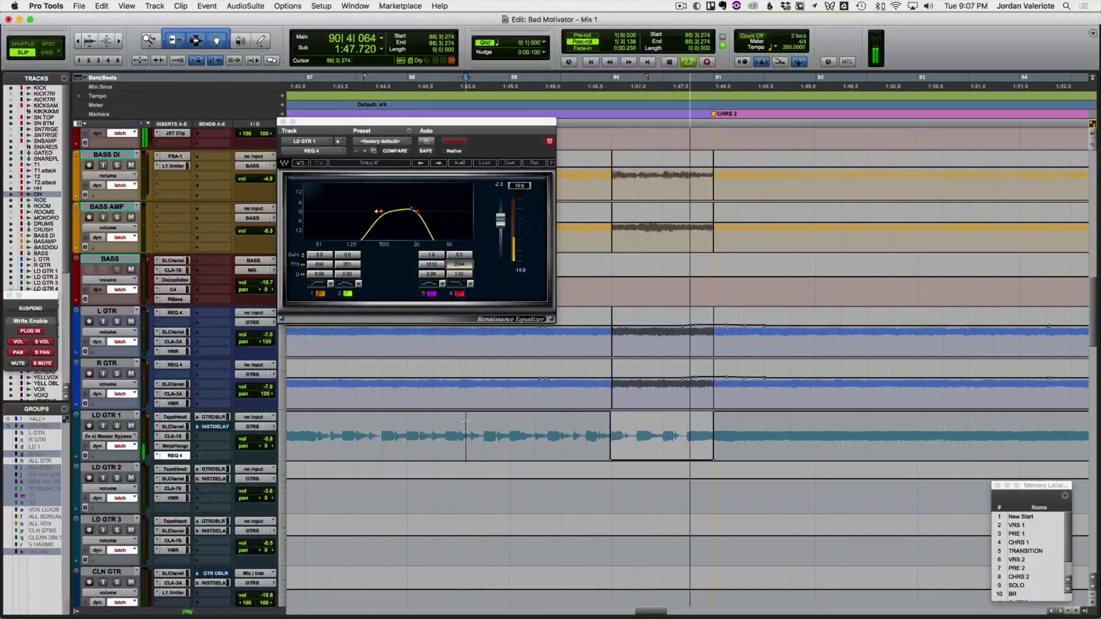
pyautogui.press('space')
pyautogui.press('space')
pyautogui.moveTo(460, 264); pyautogui.dragTo(463, 265)
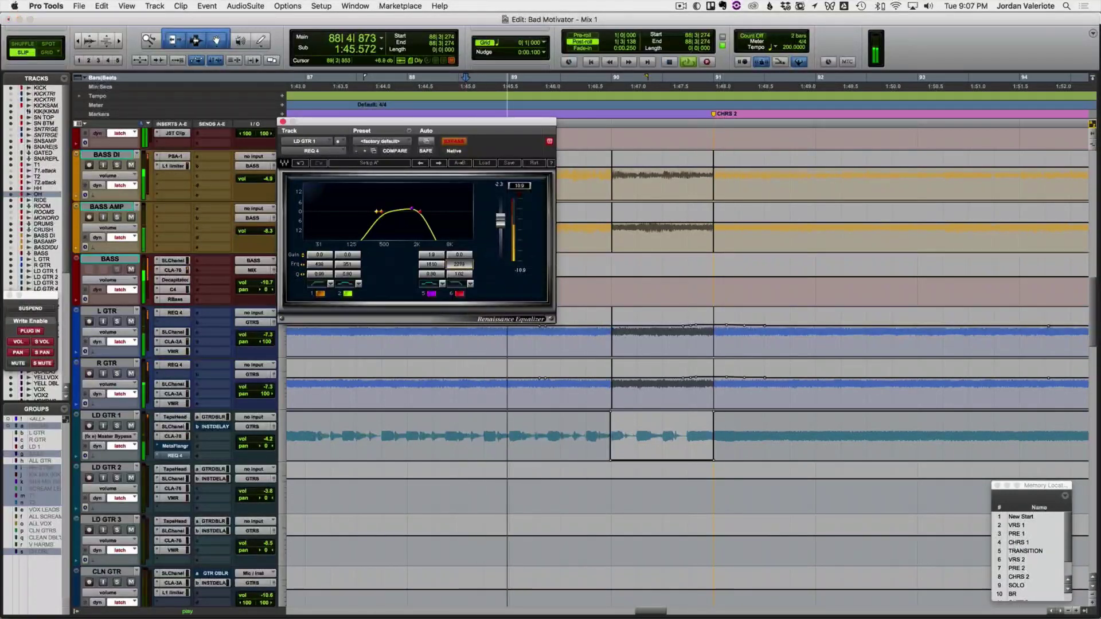
pyautogui.press('space')
pyautogui.rightClick(459, 267)
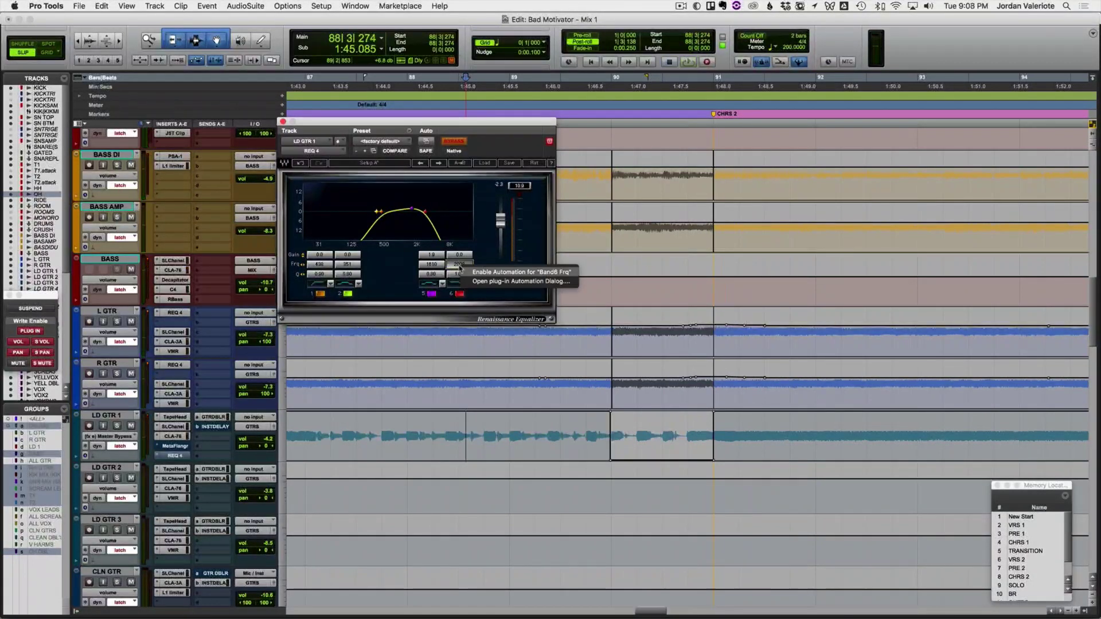
pyautogui.click(474, 273)
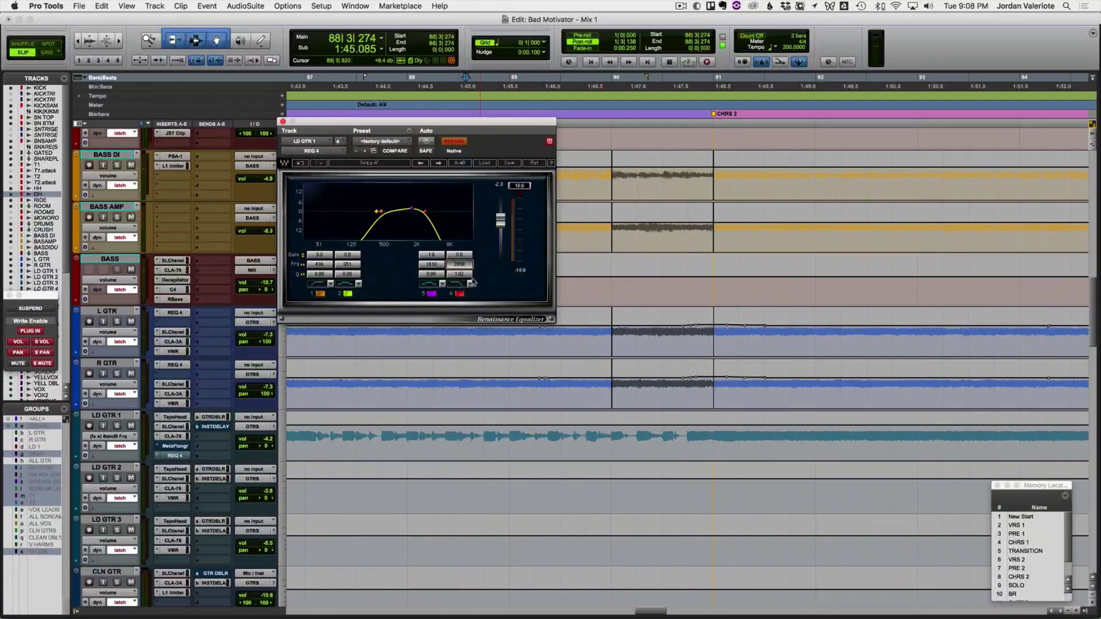
# Step: Try to record a rising Band6 Frq sweep live through bar 90 on LD GTR 1 and audition it
pyautogui.press('space')
pyautogui.moveTo(455, 265); pyautogui.dragTo(455, 250)
pyautogui.press('space')
pyautogui.press('space')
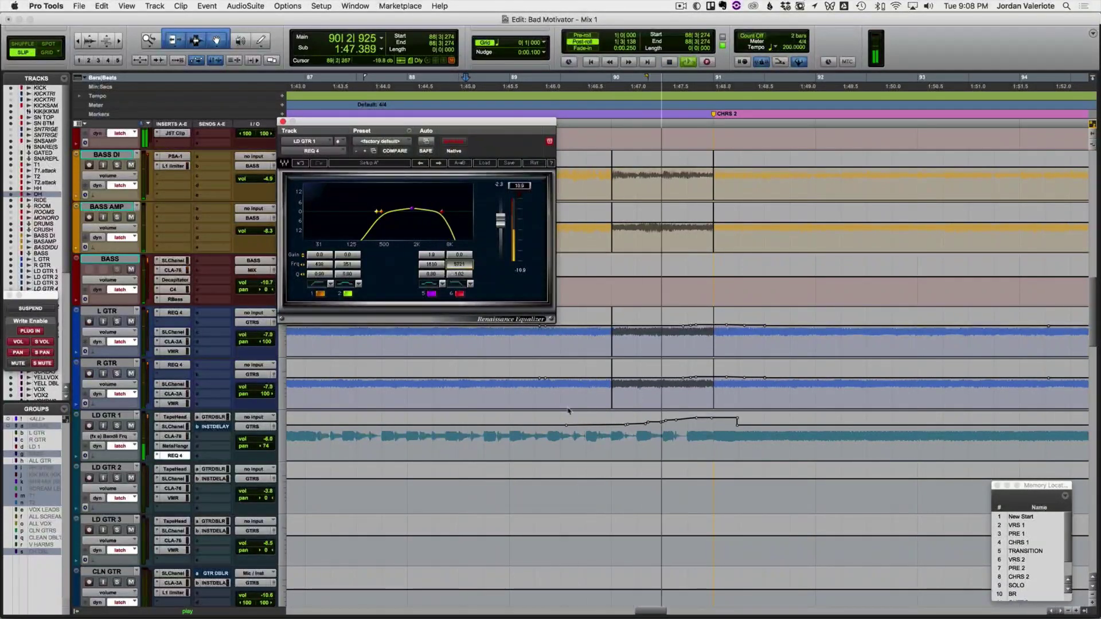
pyautogui.press('space')
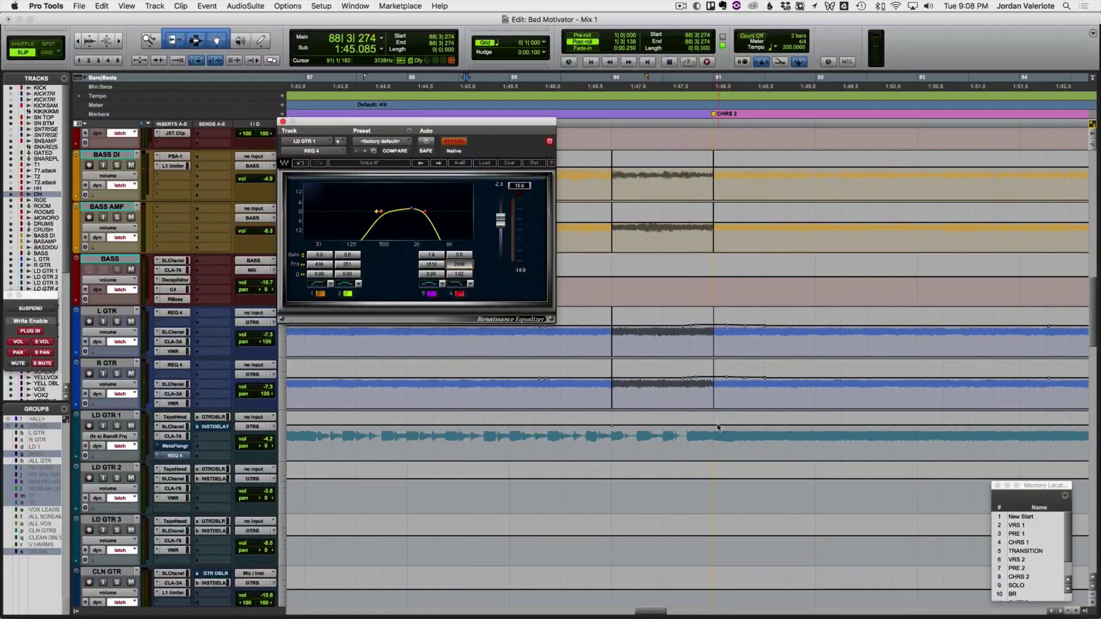
# Step: Draw a rising Band6 Frq ramp on LD GTR 1 from bar 90 to CHRS 2, auditioning and adjusting its starting point
pyautogui.moveTo(709, 429); pyautogui.dragTo(712, 415)
pyautogui.press('space')
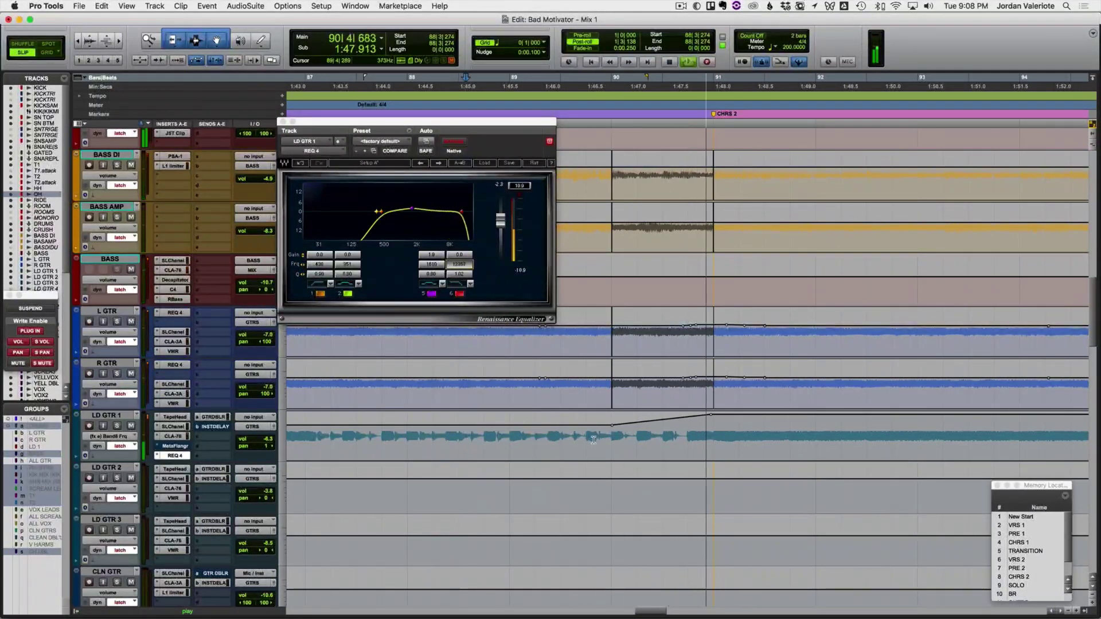
pyautogui.click(570, 437)
pyautogui.press('space')
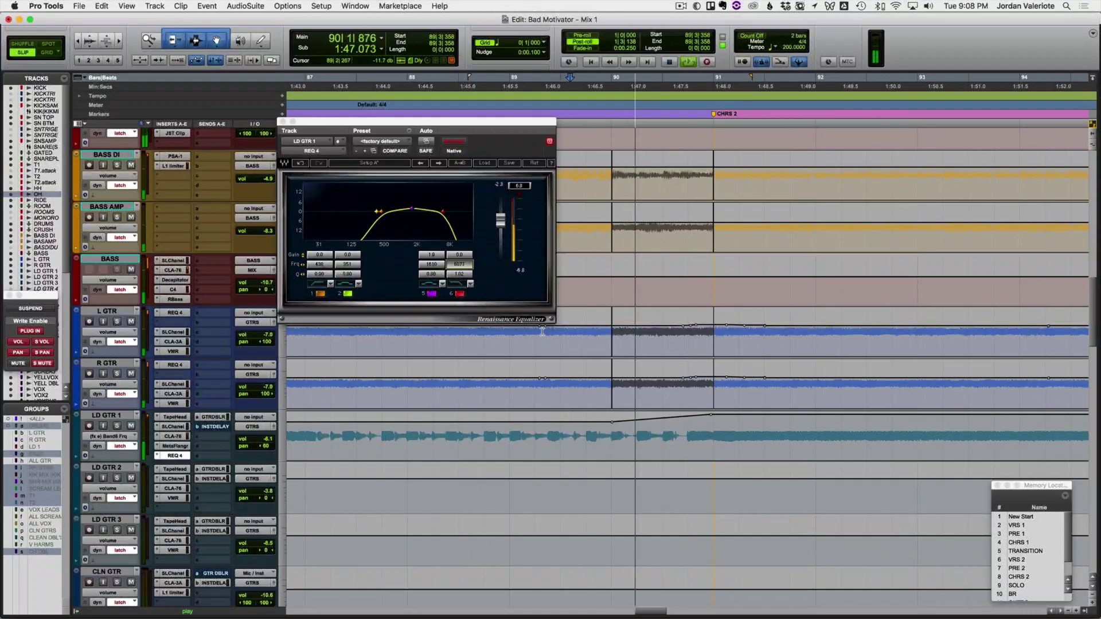
pyautogui.press('space')
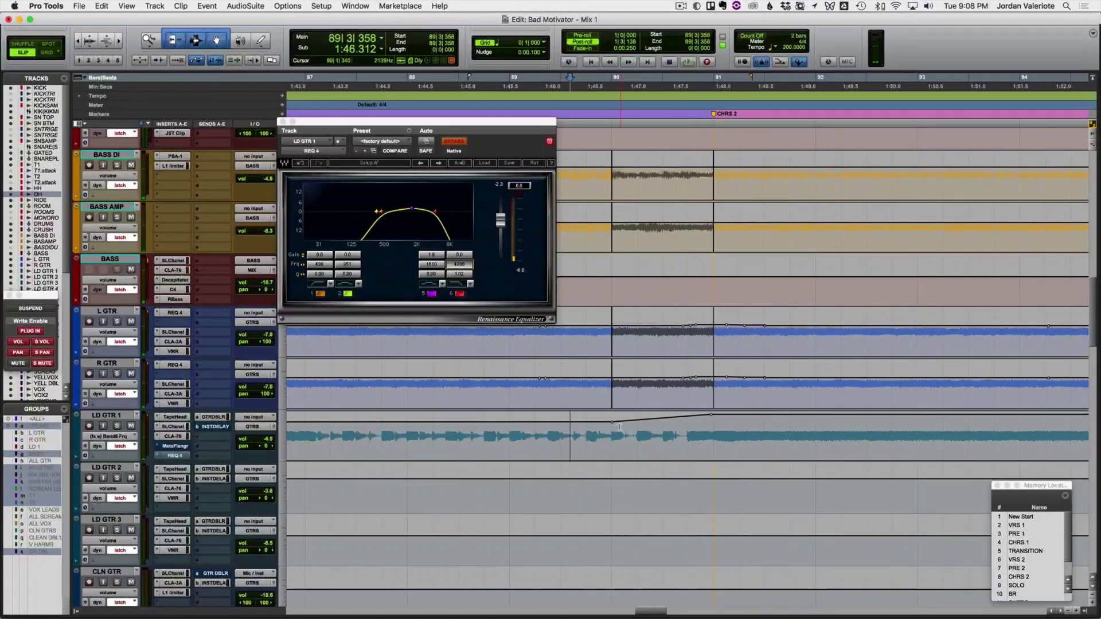
pyautogui.press('space')
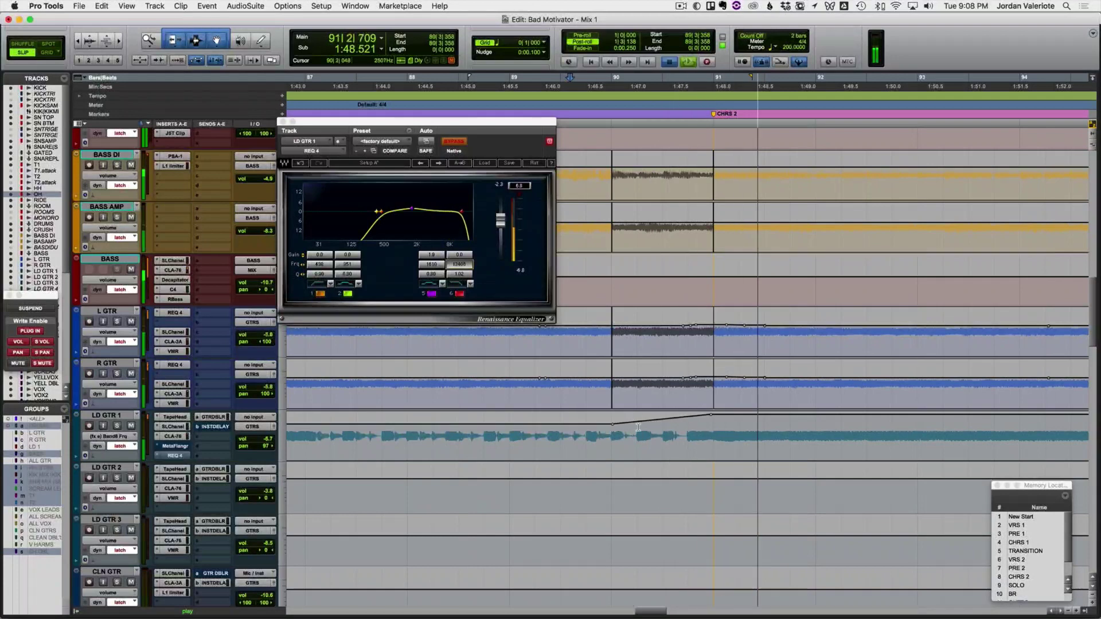
pyautogui.press('space')
# Step: Show LD GTR 1's Band1 Frq automation, ramp it upward from bar 90 to CHRS 2, and audition the sweep
pyautogui.keyDown('ctrl'); pyautogui.keyDown('super'); pyautogui.click(323, 268); pyautogui.keyUp('super'); pyautogui.keyUp('ctrl')
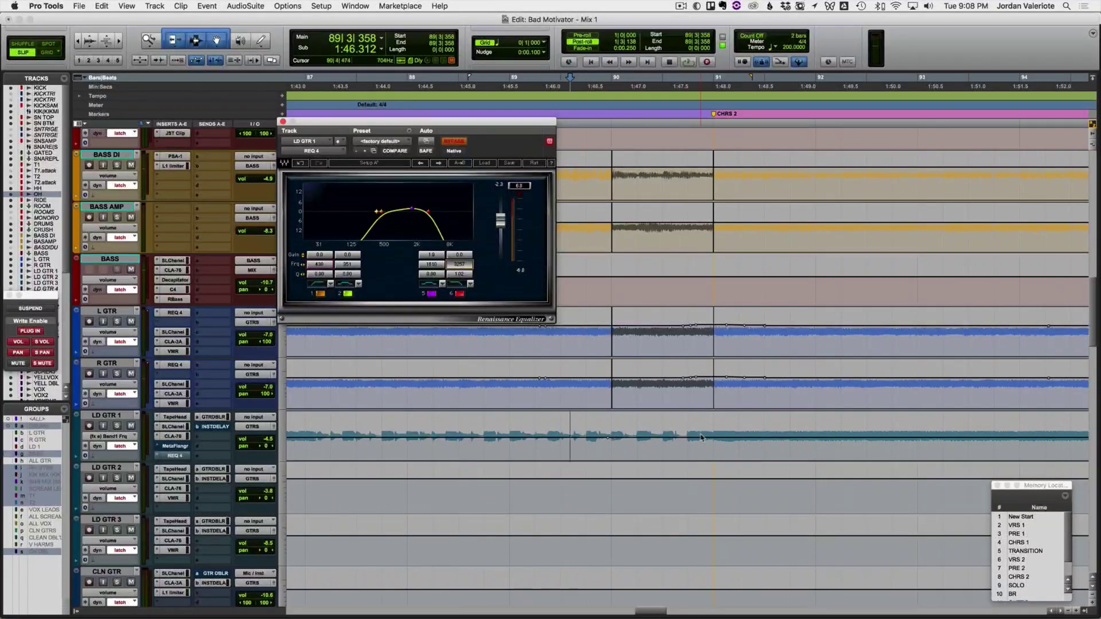
pyautogui.moveTo(707, 439); pyautogui.dragTo(710, 435)
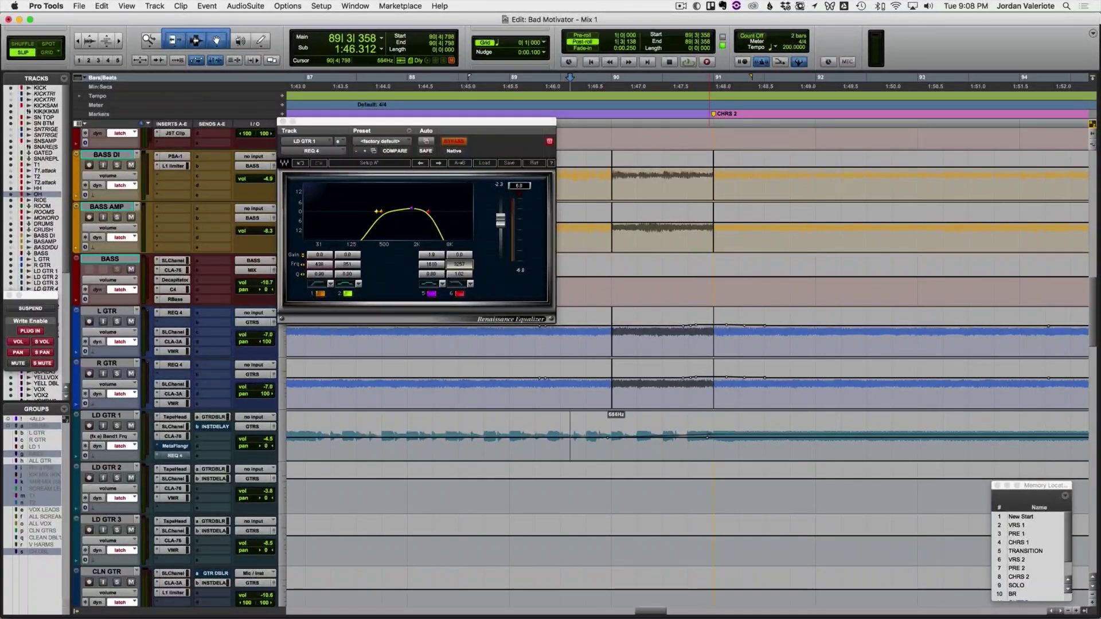
pyautogui.press('space')
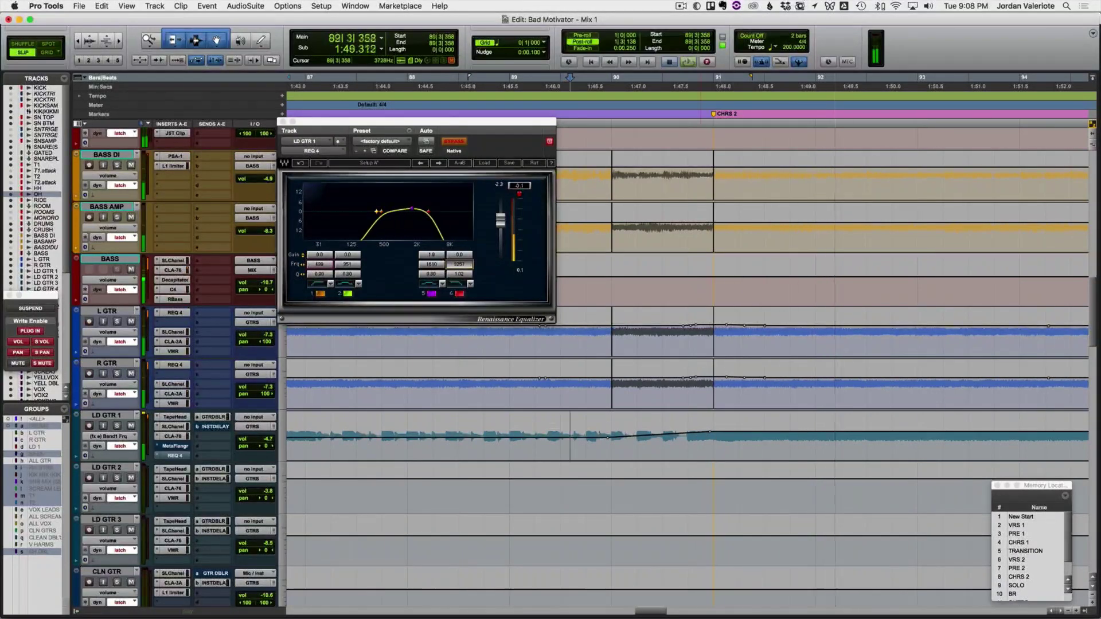
pyautogui.press('space')
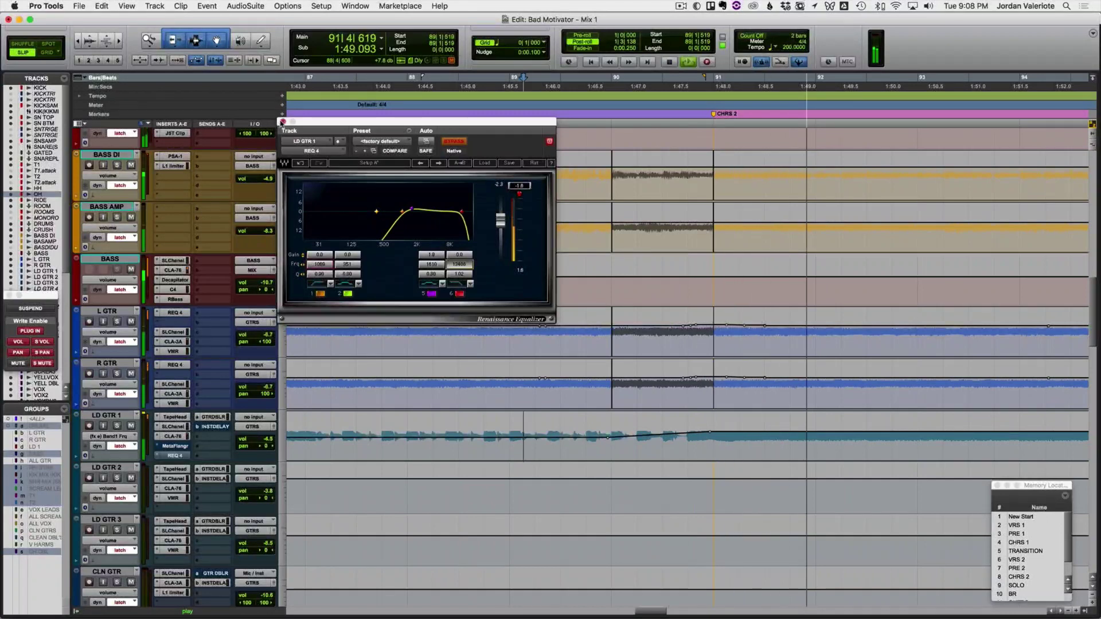
# Step: Close the REQ 4 window and audition the filter sweep into CHRS 2 from bar 83, examining bar 90 closely
pyautogui.click(283, 122)
pyautogui.press('r')
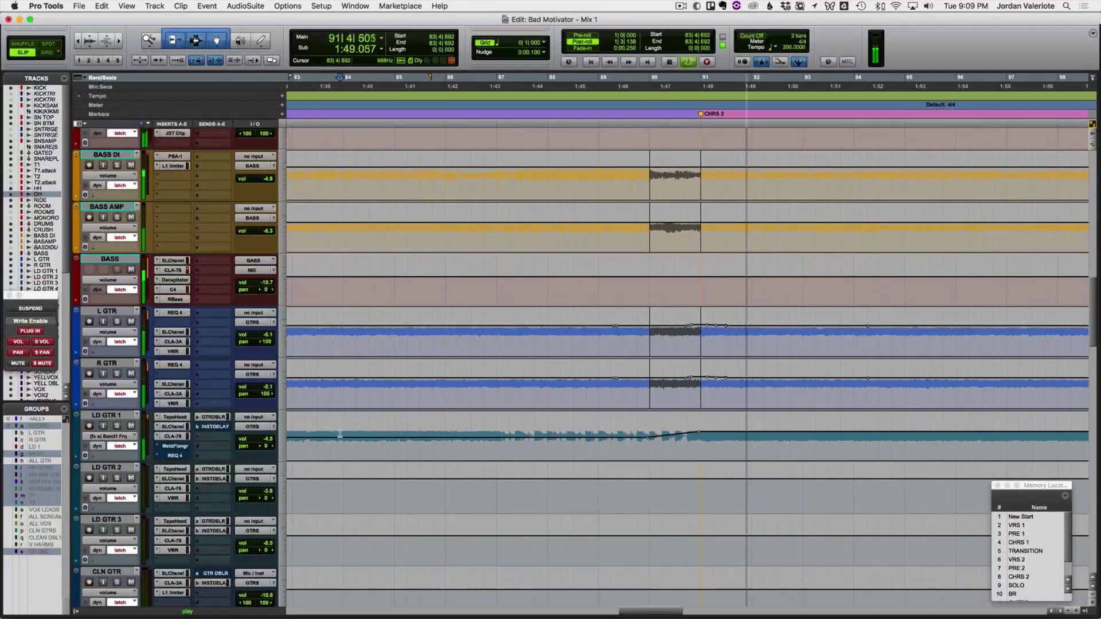
pyautogui.click(691, 447)
pyautogui.press('super+bracketright')
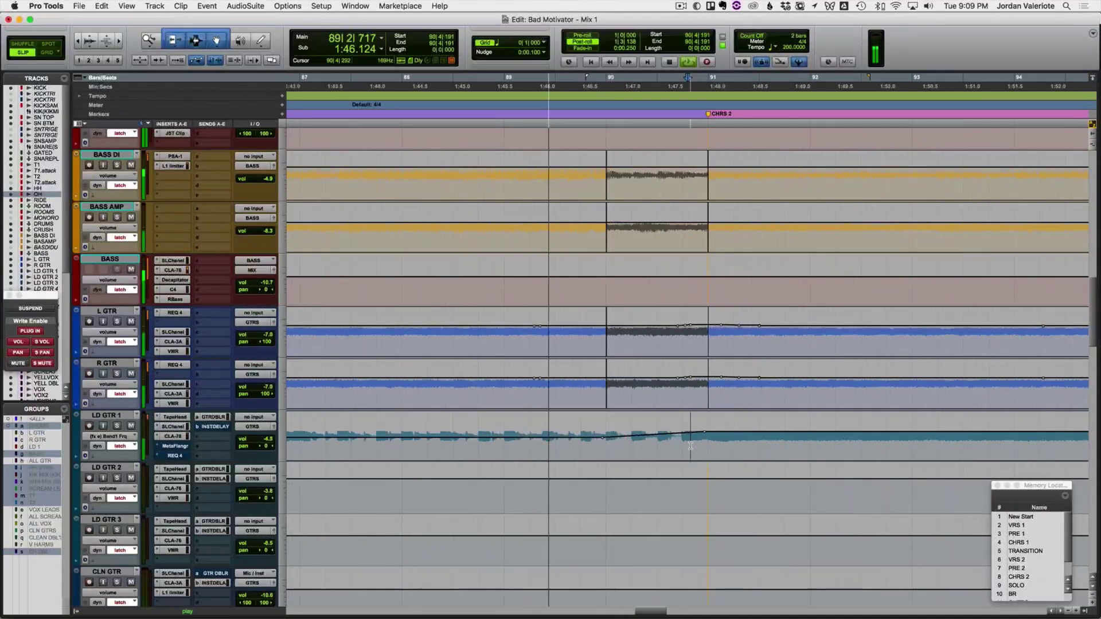
pyautogui.press('super+bracketright')
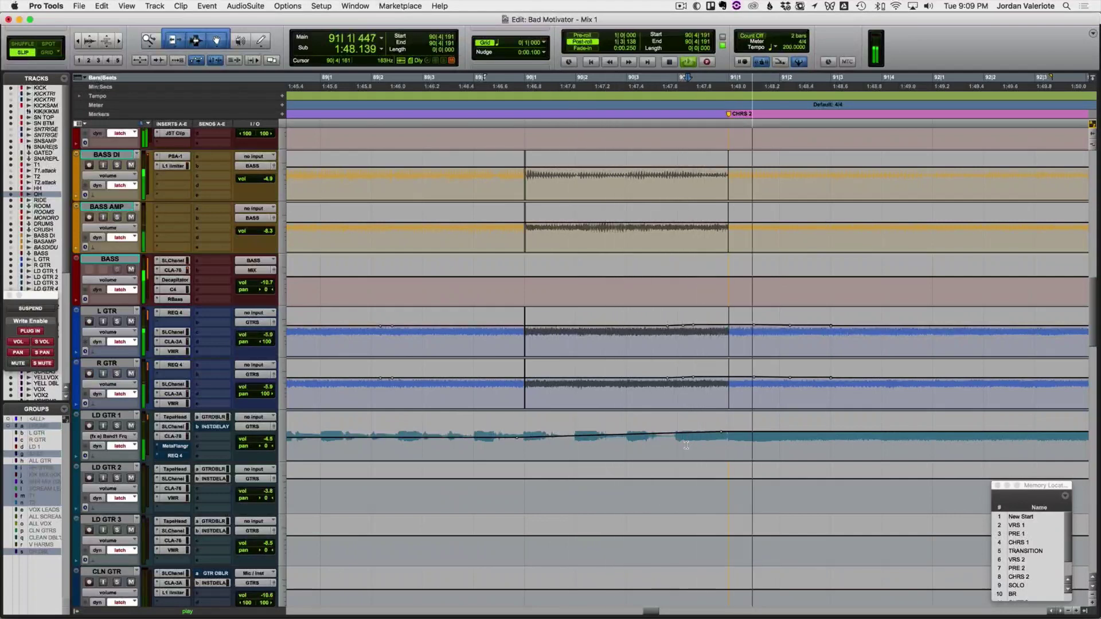
# Step: Solo LD GTR 1 and audition its filter sweep into CHRS 2 from several points in bar 89
pyautogui.press('space')
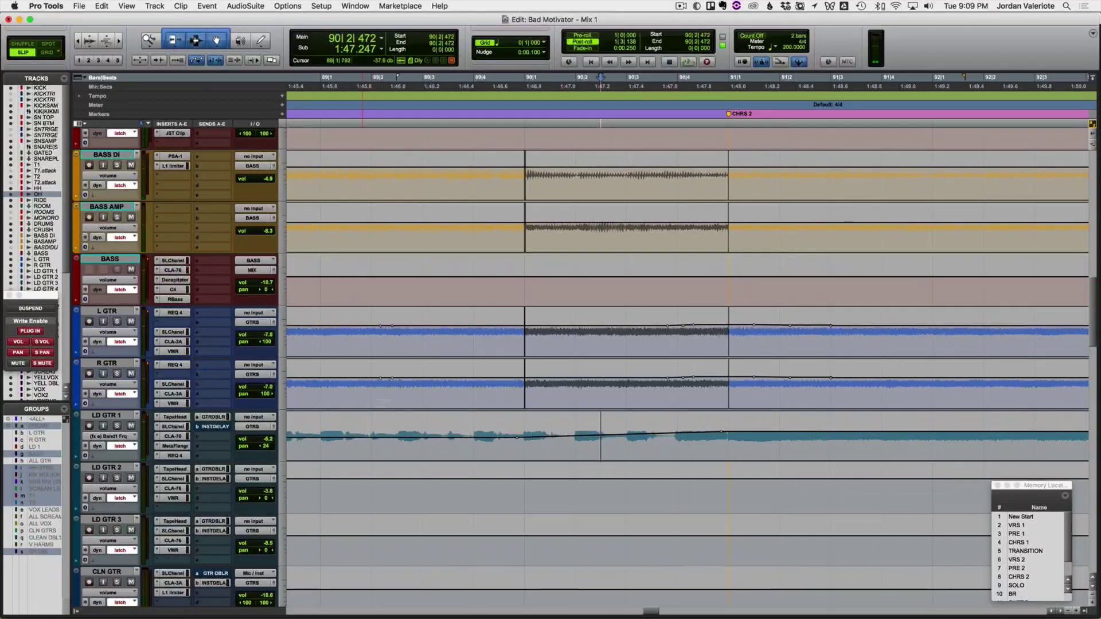
pyautogui.press('space')
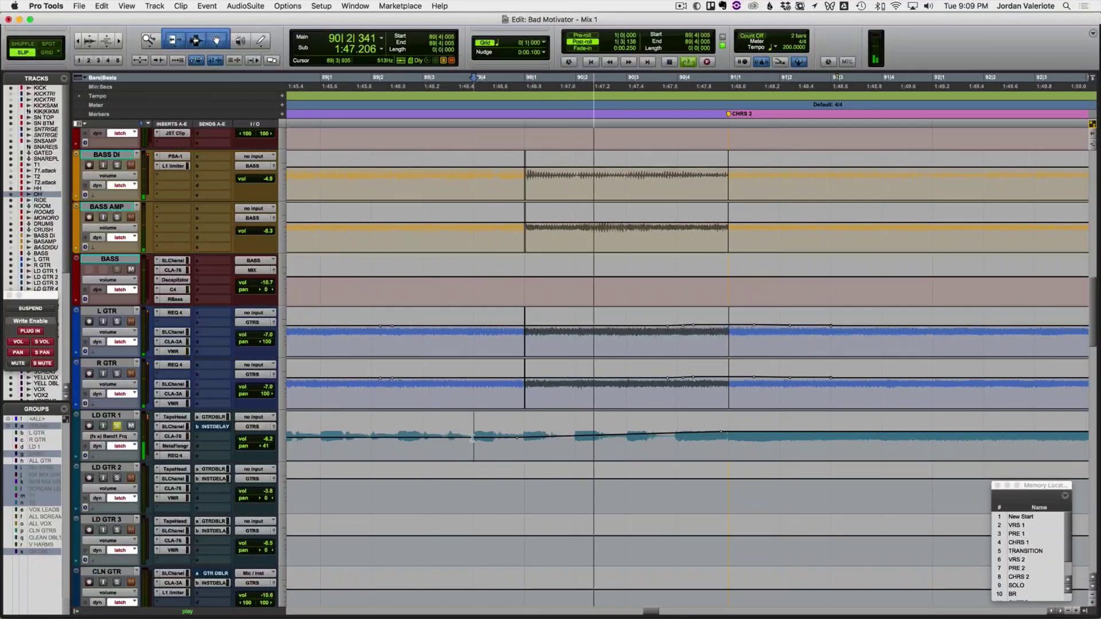
pyautogui.press('space')
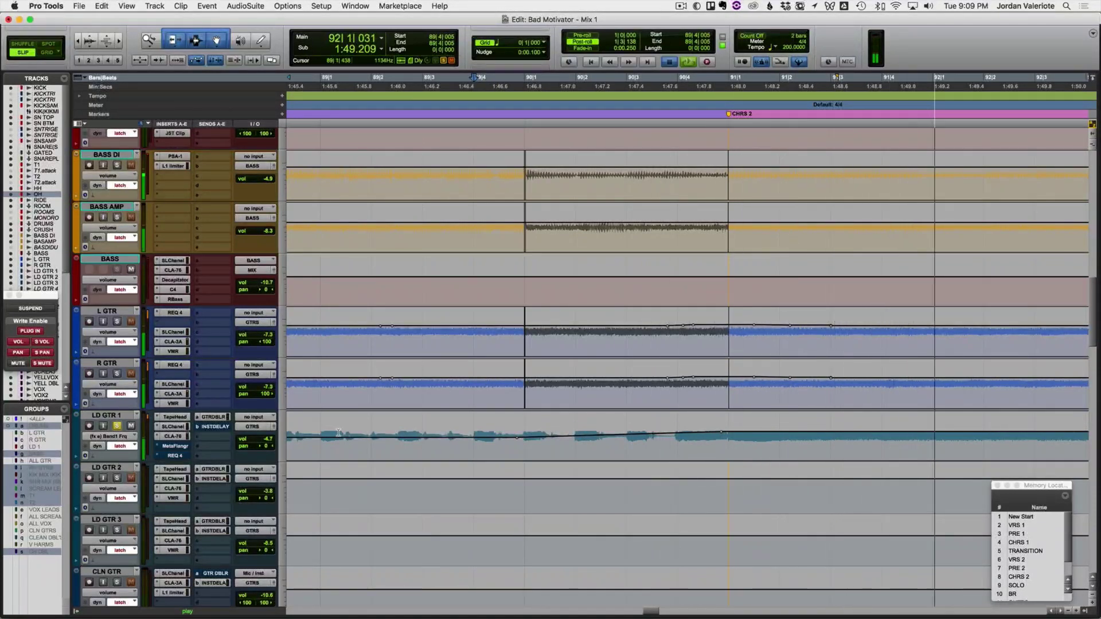
pyautogui.press('space')
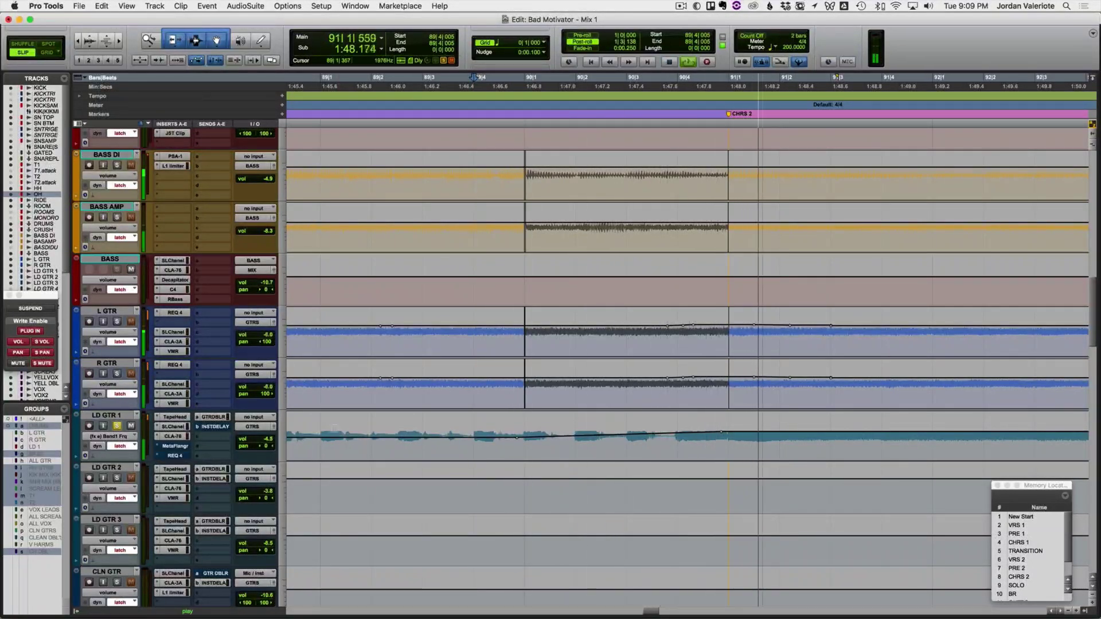
pyautogui.click(306, 429)
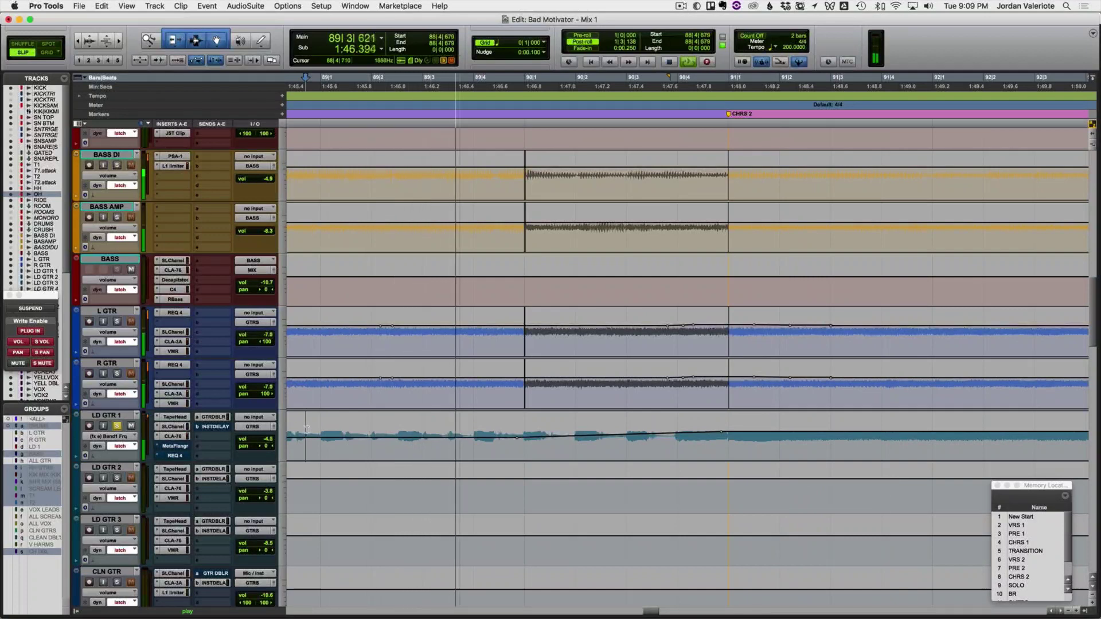
pyautogui.press('r')
pyautogui.press('space')
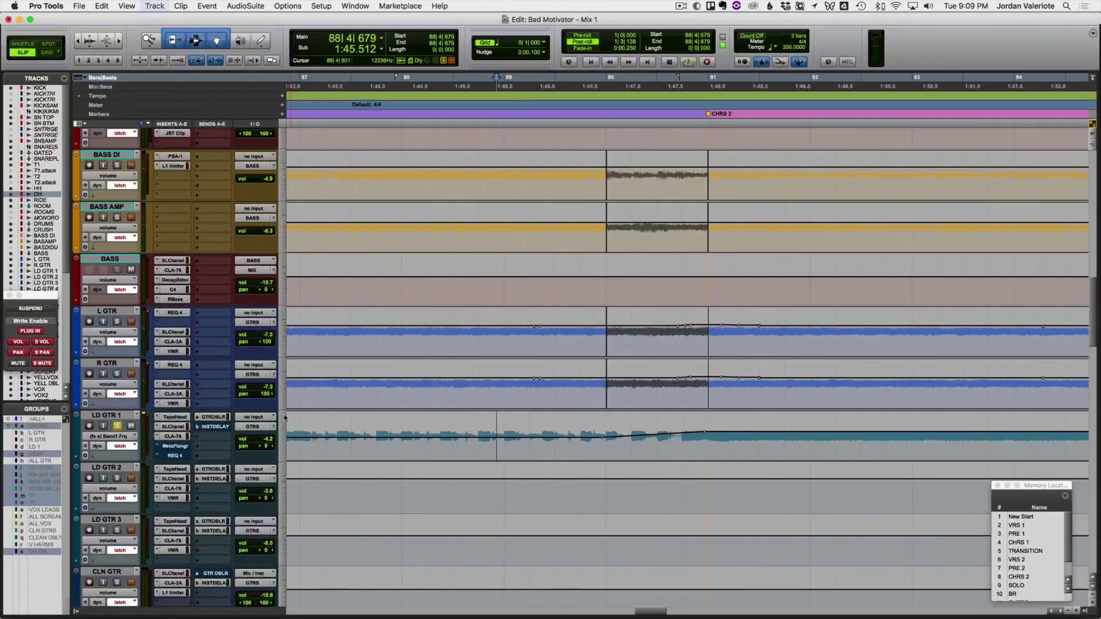
# Step: Unsolo LD GTR 1 and audition the break into CHRS 2 in the full mix from bar 85
pyautogui.press('r')
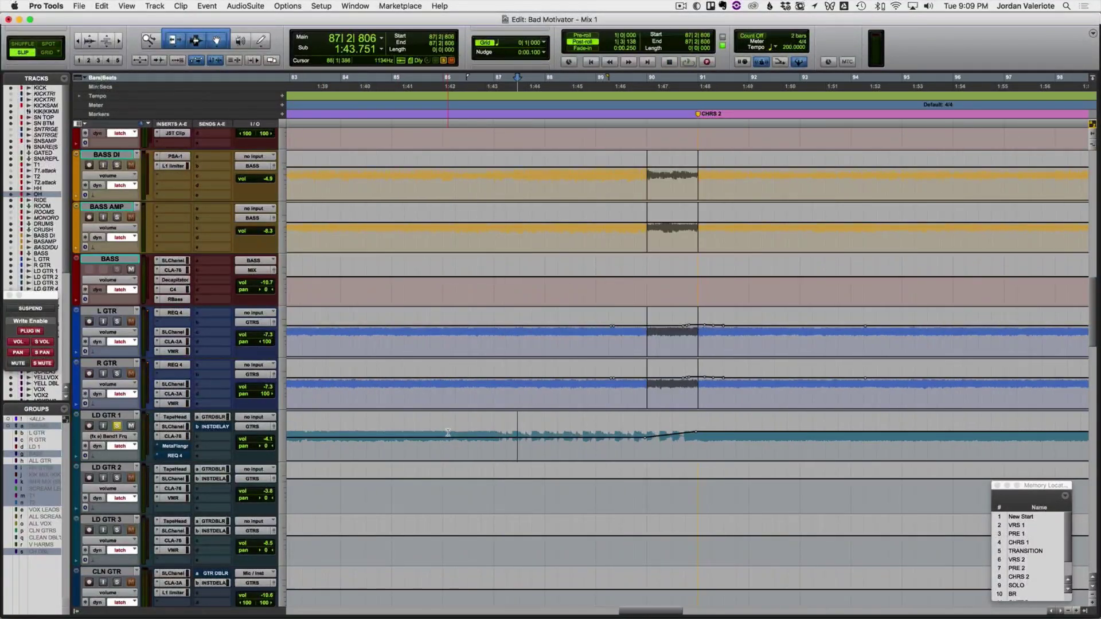
pyautogui.press('space')
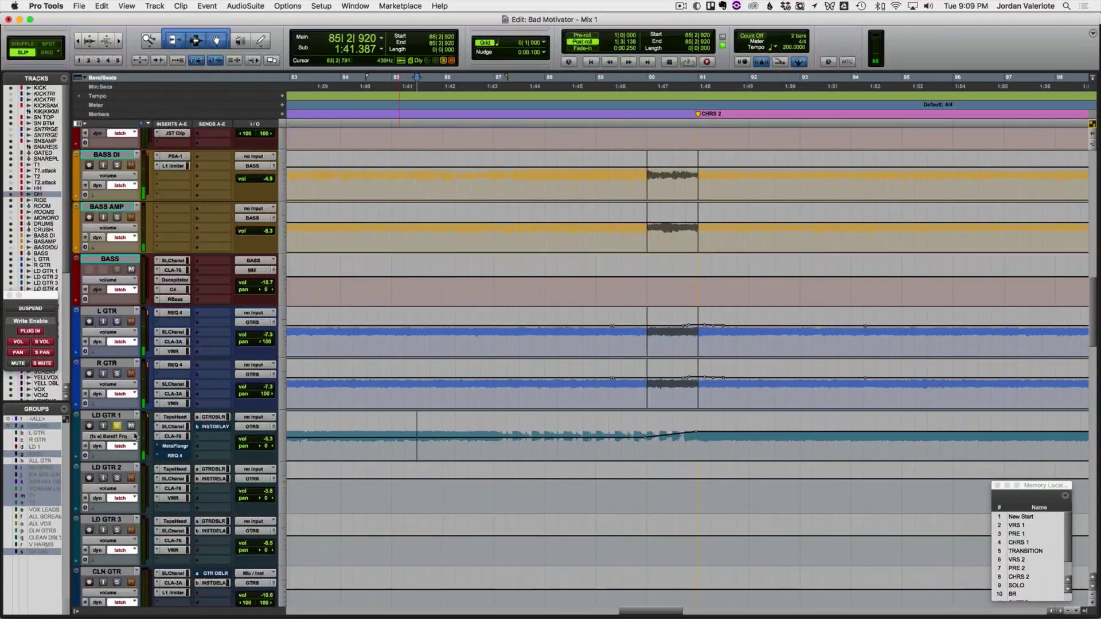
pyautogui.press('space')
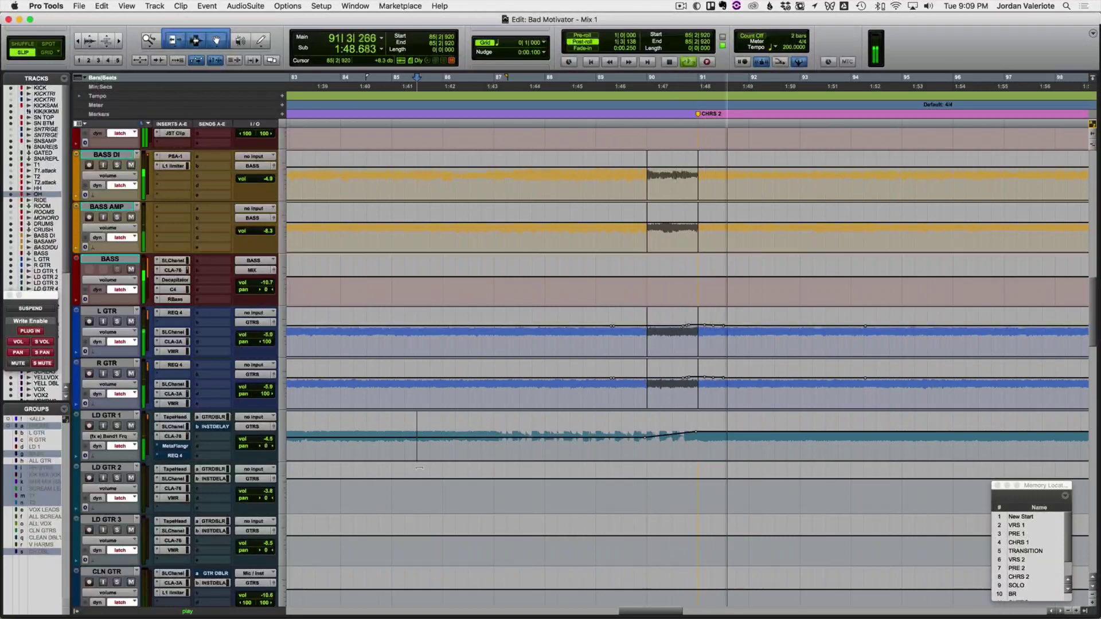
# Step: Audition the break into CHRS 2 around bar 90 while examining LD GTR 1's REQ 4 filter sweep, and close the plug-in window
pyautogui.click(652, 438)
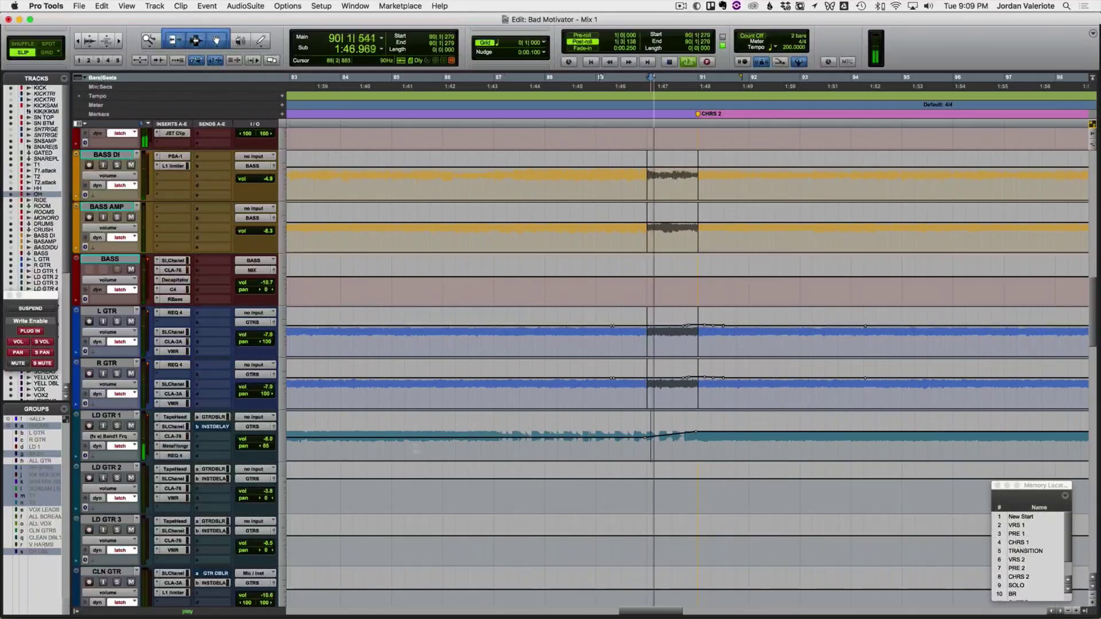
pyautogui.click(175, 455)
pyautogui.press('space')
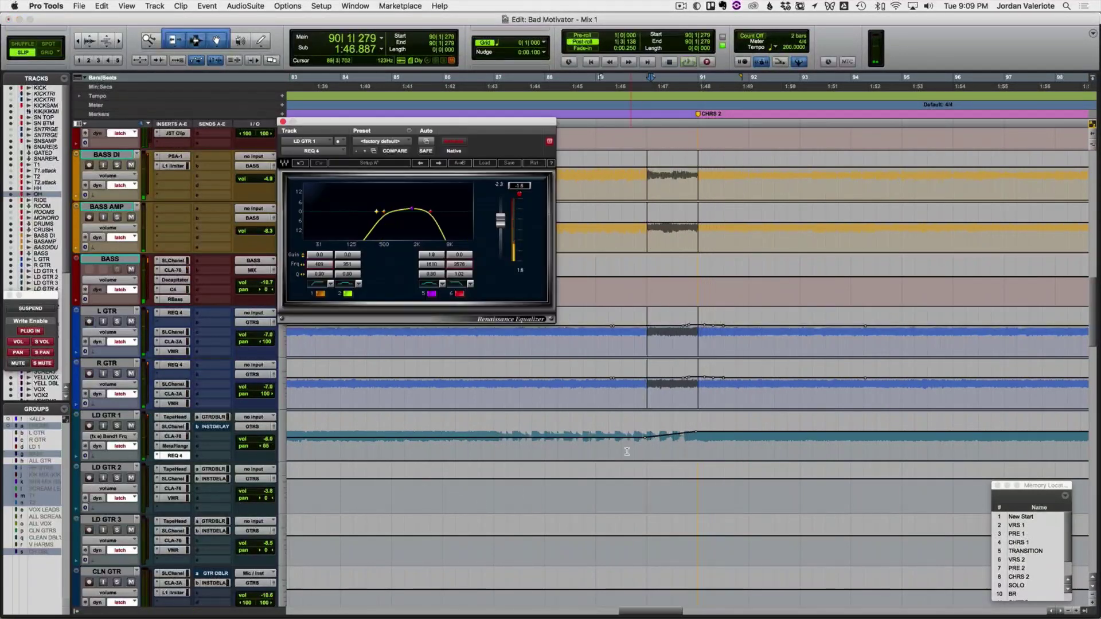
pyautogui.click(628, 446)
pyautogui.press('space')
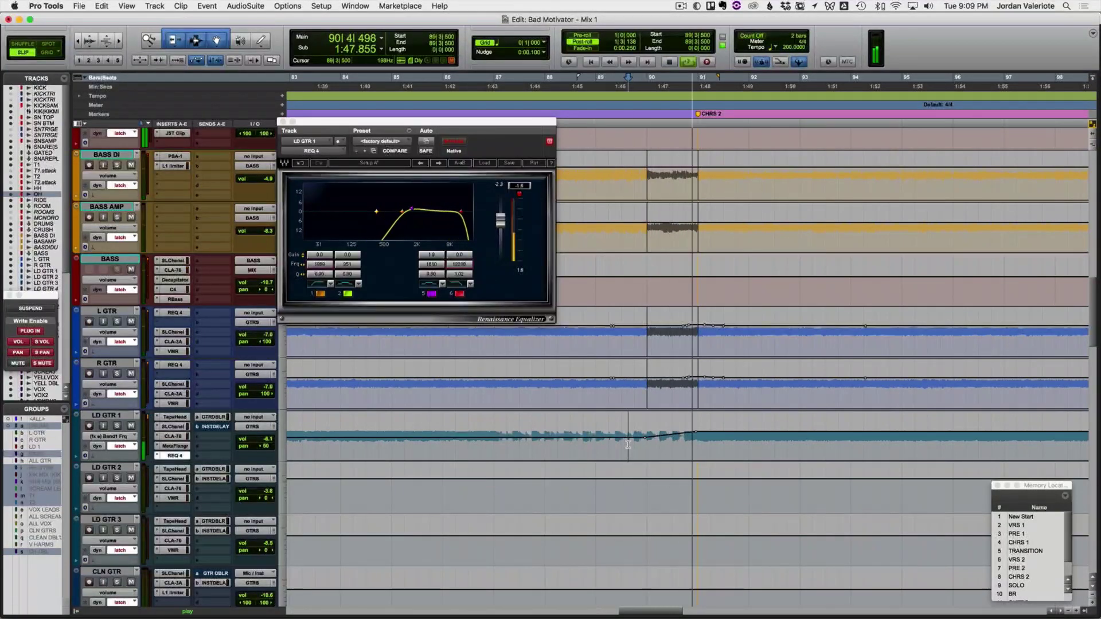
pyautogui.press('space')
pyautogui.press('space')
pyautogui.click(282, 122)
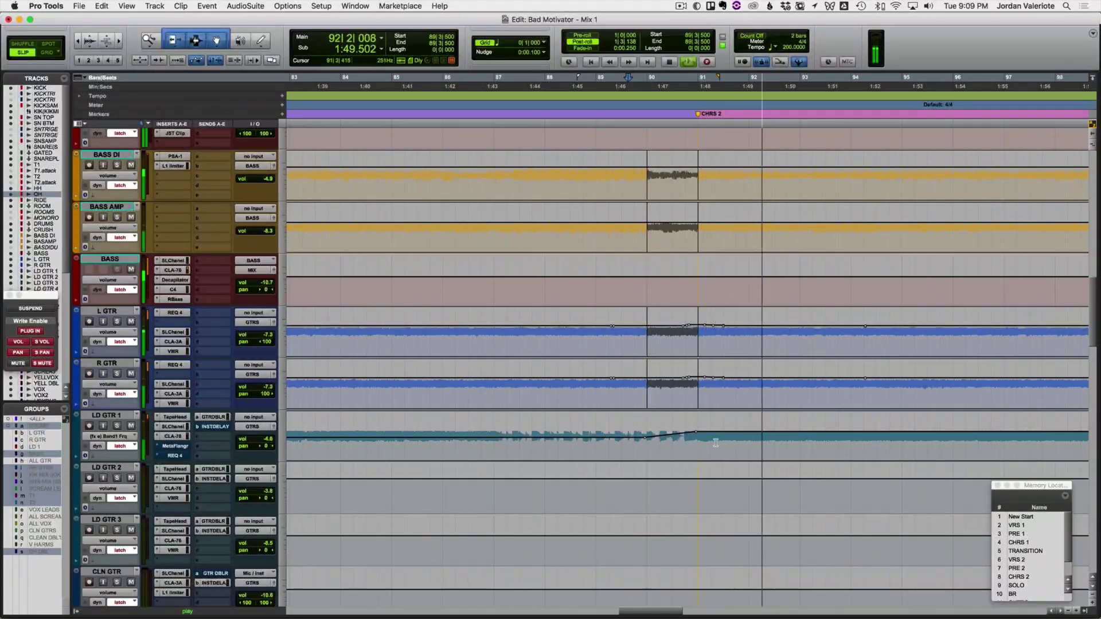
# Step: Replay the transition into CHRS 2 from inside bar 90, examining LD GTR 1 more closely
pyautogui.press('space')
pyautogui.press('space')
pyautogui.click(661, 442)
pyautogui.press('t')
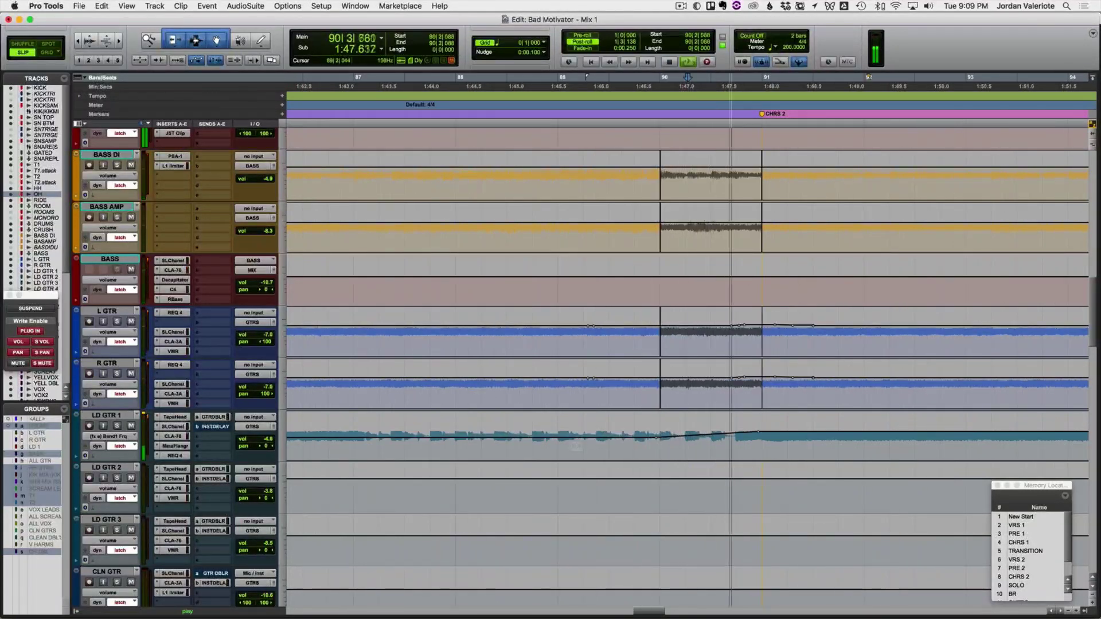
pyautogui.press('space')
# Step: Show LD GTR 1's pan automation, make its bar 90 sweep reach the opposite extreme slightly before CHRS 2, and audition it
pyautogui.keyDown('ctrl'); pyautogui.keyDown('super'); pyautogui.click(268, 447); pyautogui.keyUp('super'); pyautogui.keyUp('ctrl')
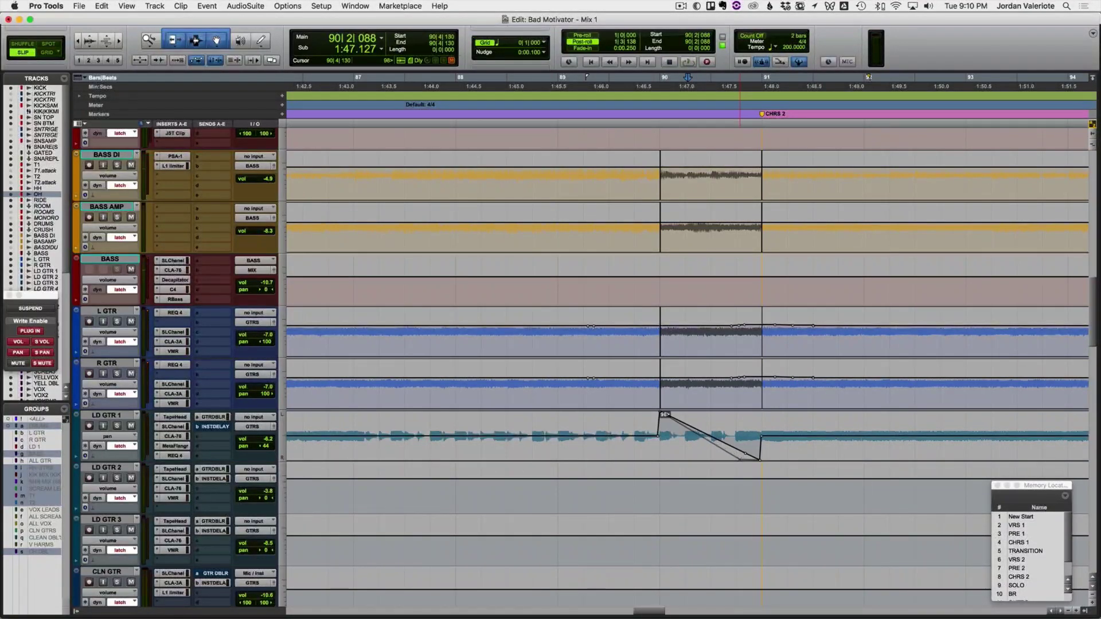
pyautogui.press('space')
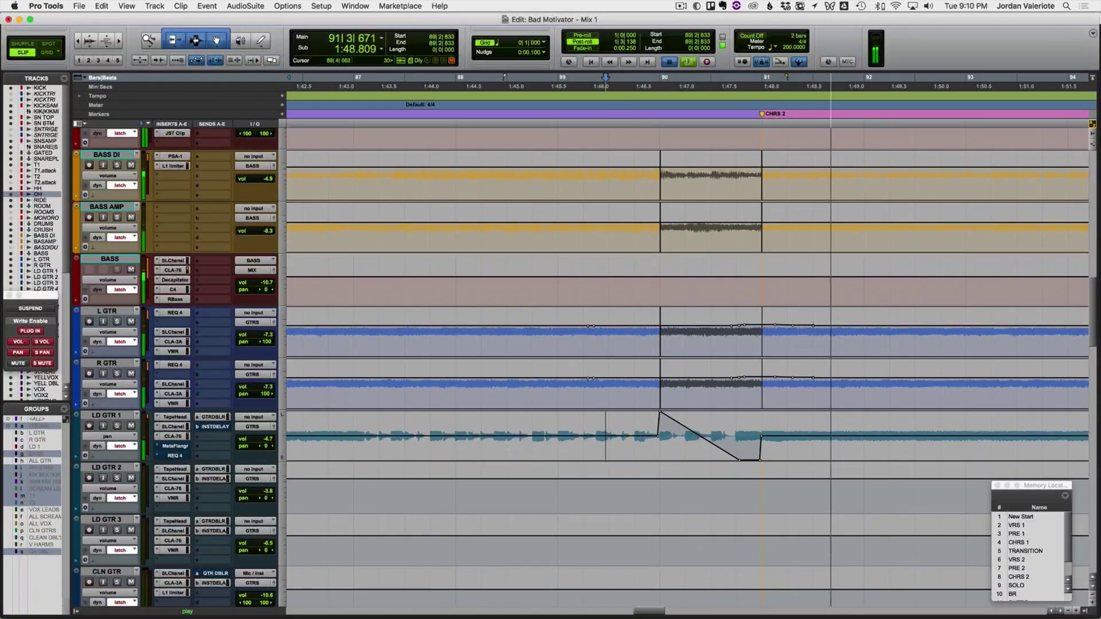
pyautogui.click(423, 440)
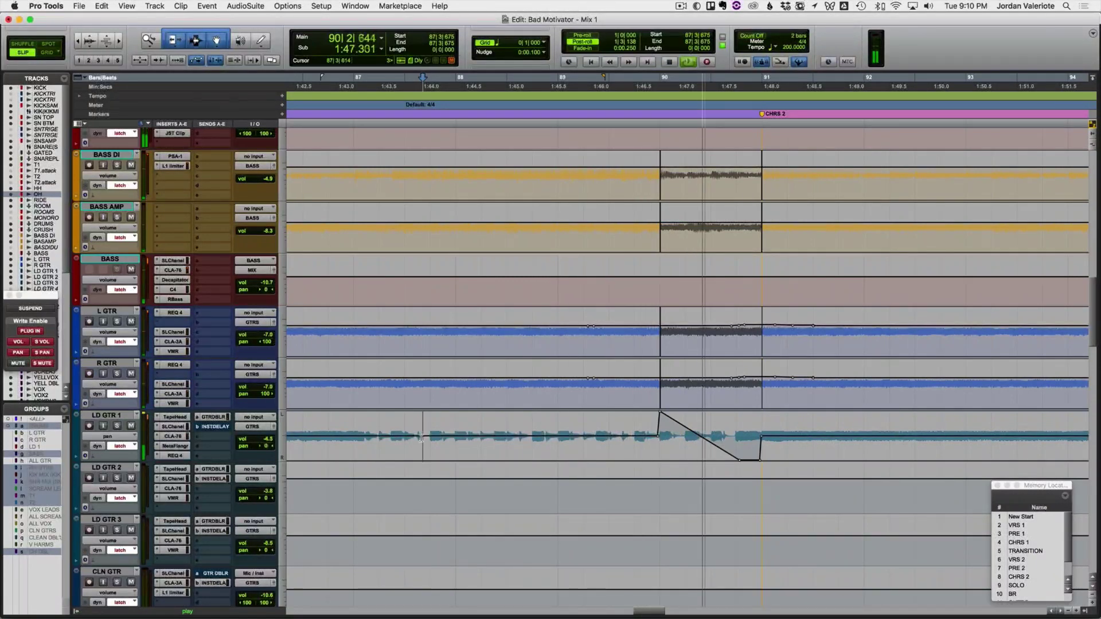
# Step: Audition the whole lead-up into CHRS 2 in the full mix from bar 82
pyautogui.press('r')
pyautogui.press('r')
pyautogui.press('r')
pyautogui.press('r')
pyautogui.press('r')
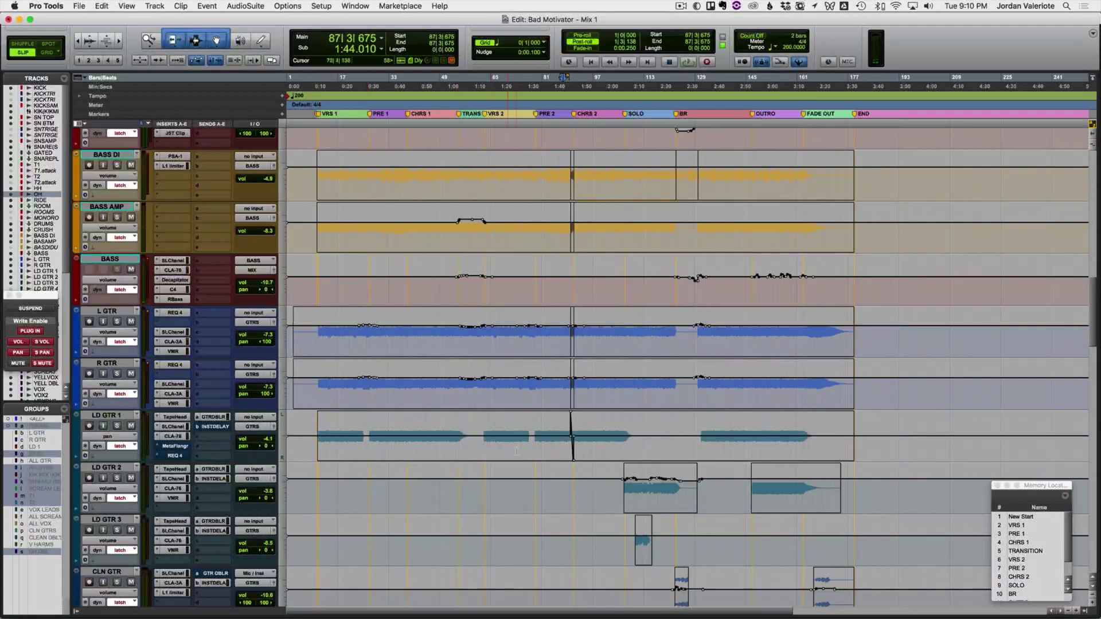
pyautogui.press('t')
pyautogui.press('t')
pyautogui.press('t')
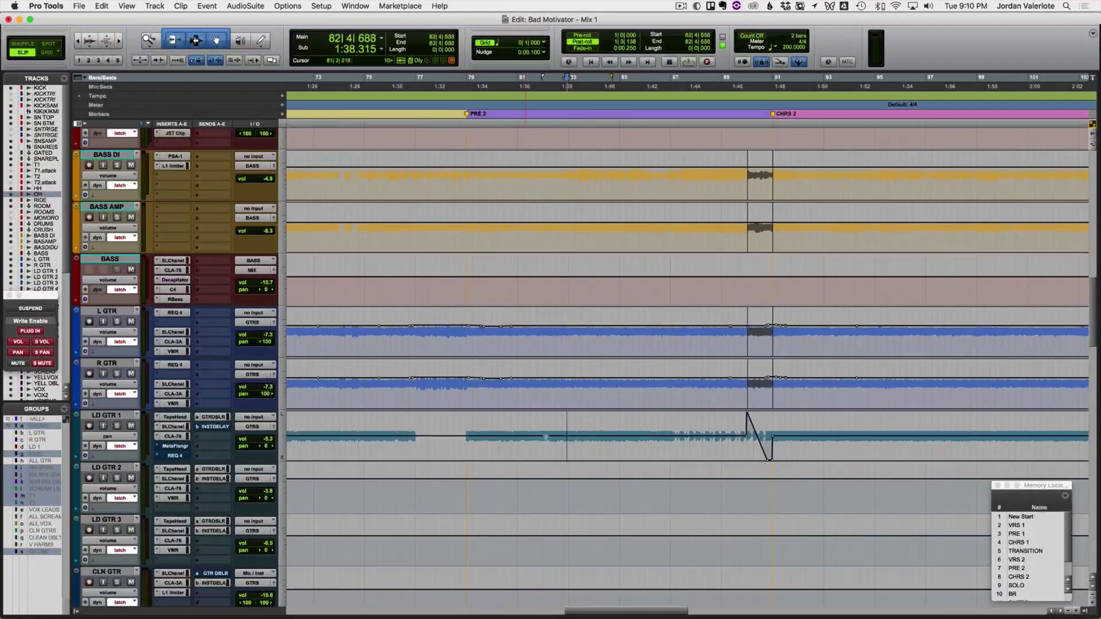
pyautogui.press('space')
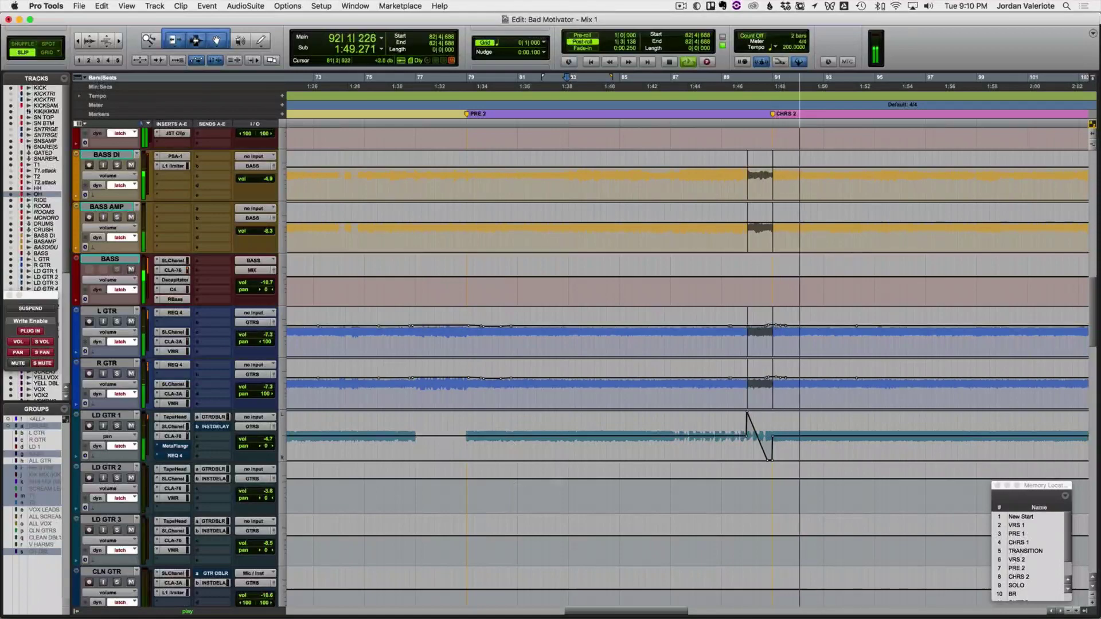
pyautogui.press('space')
# Step: Record the revised transition onto PRINT.FINAL, punching in from about bar 86|4 to 92|4, and disarm the track
pyautogui.scroll(-10, 487, 474)
pyautogui.scroll(-15, 457, 479)
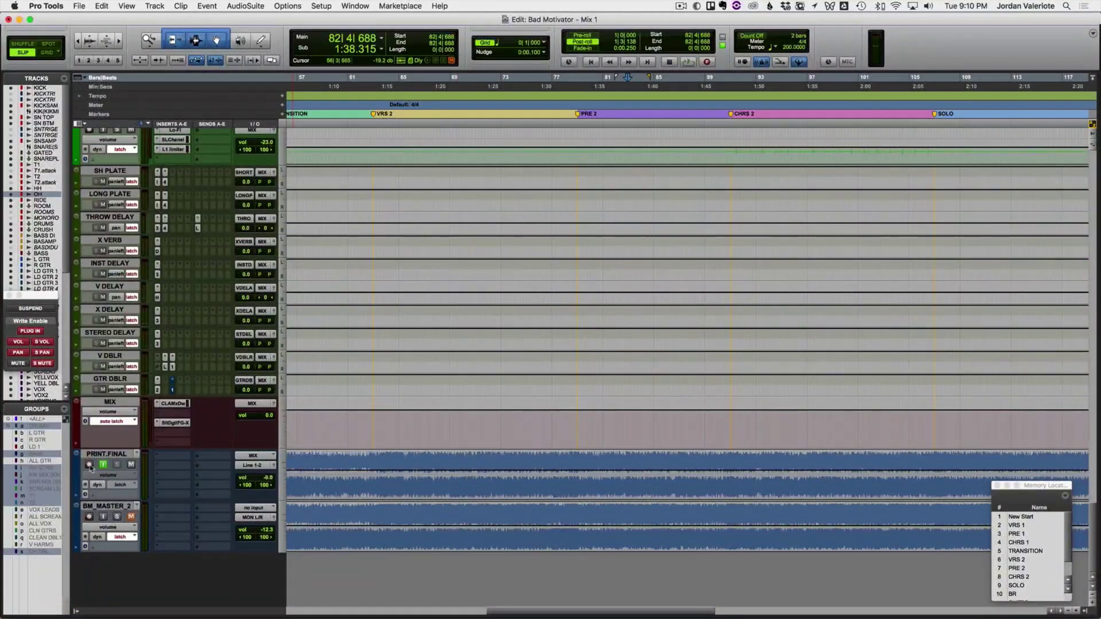
pyautogui.hotkey('ctrl', '-')
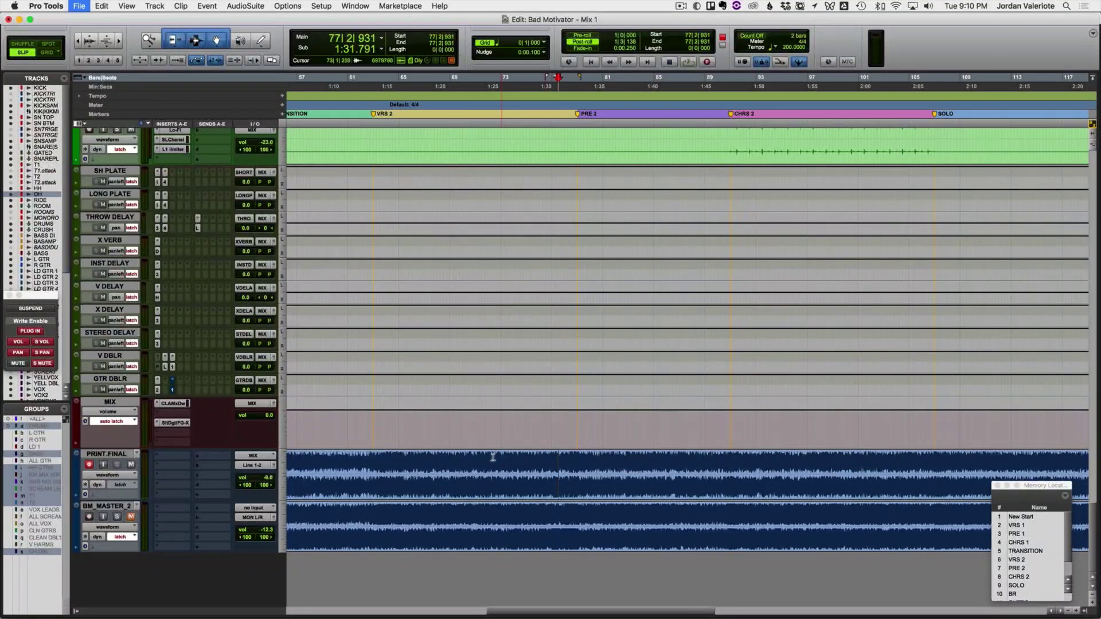
pyautogui.press('space')
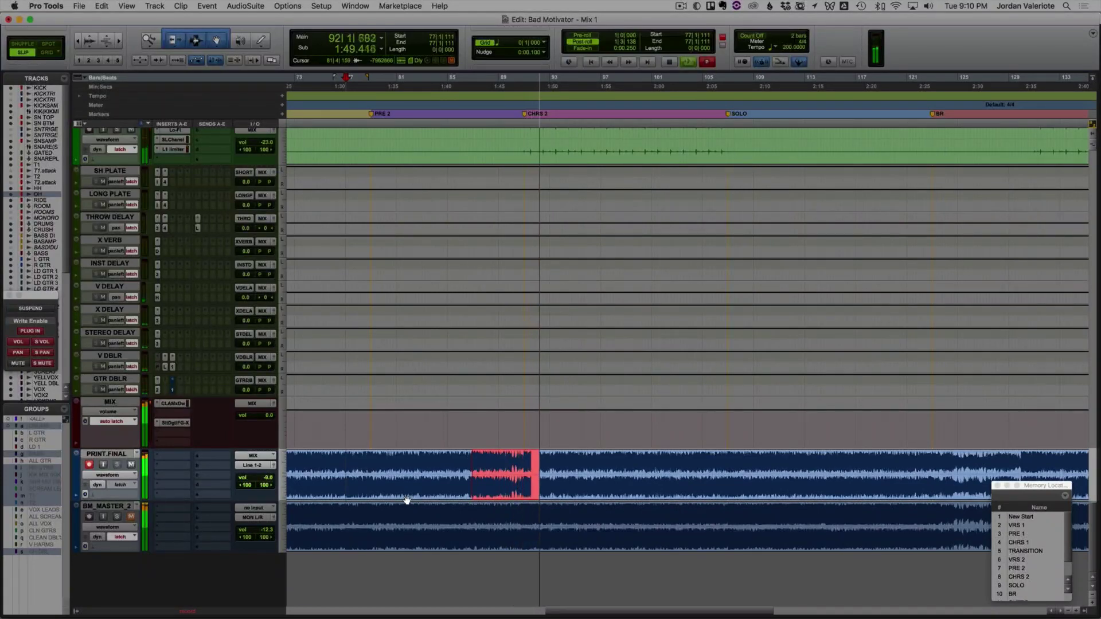
pyautogui.press('space')
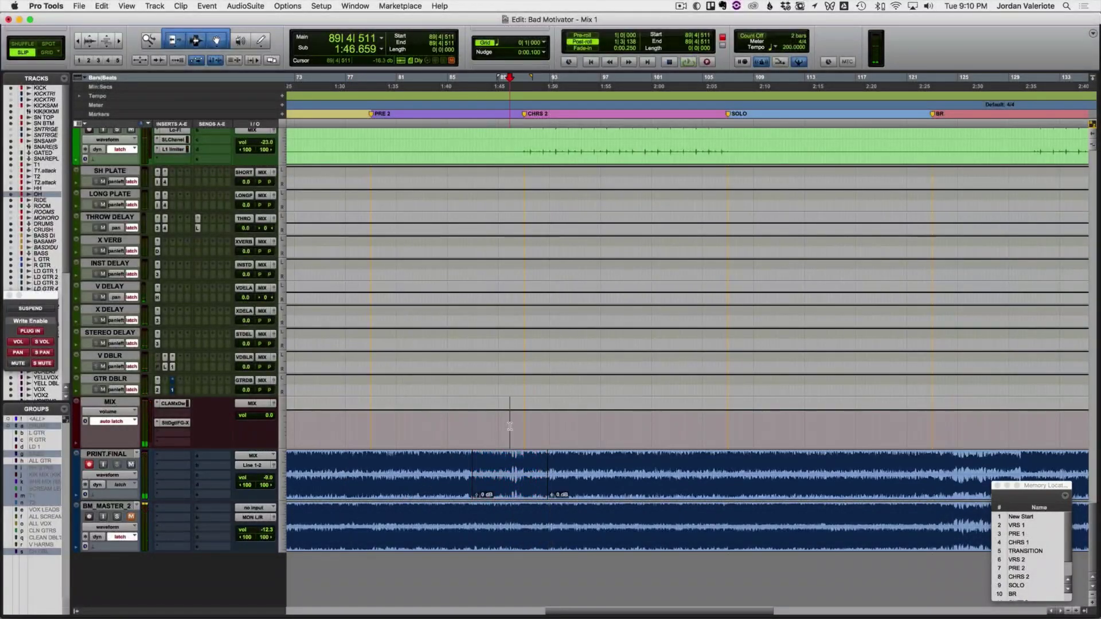
pyautogui.scroll(15, 577, 407)
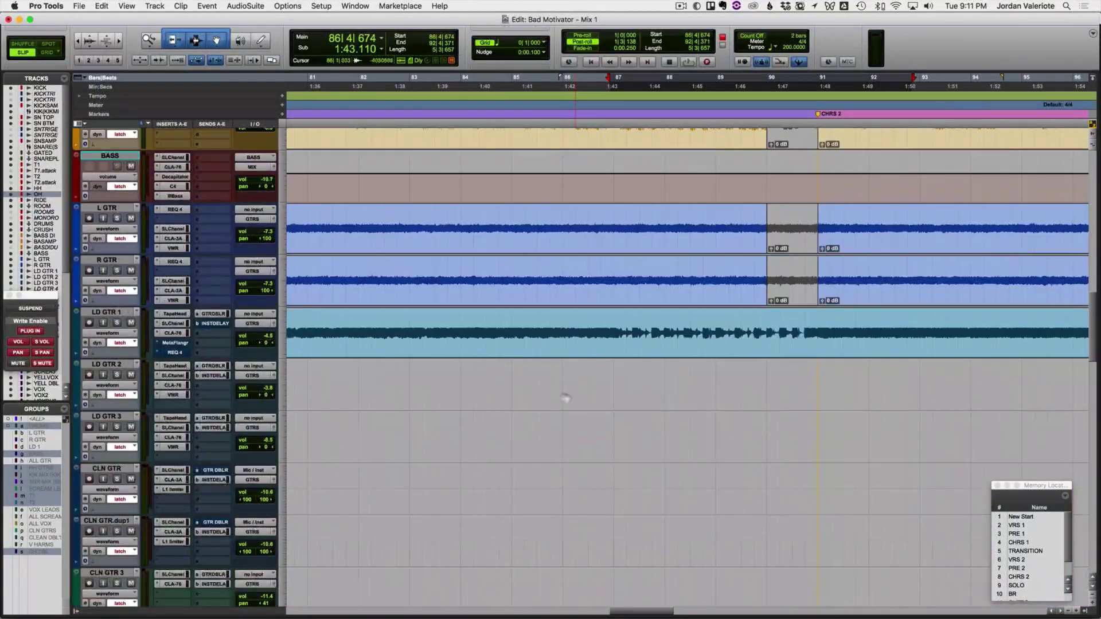
pyautogui.scroll(-15, 486, 455)
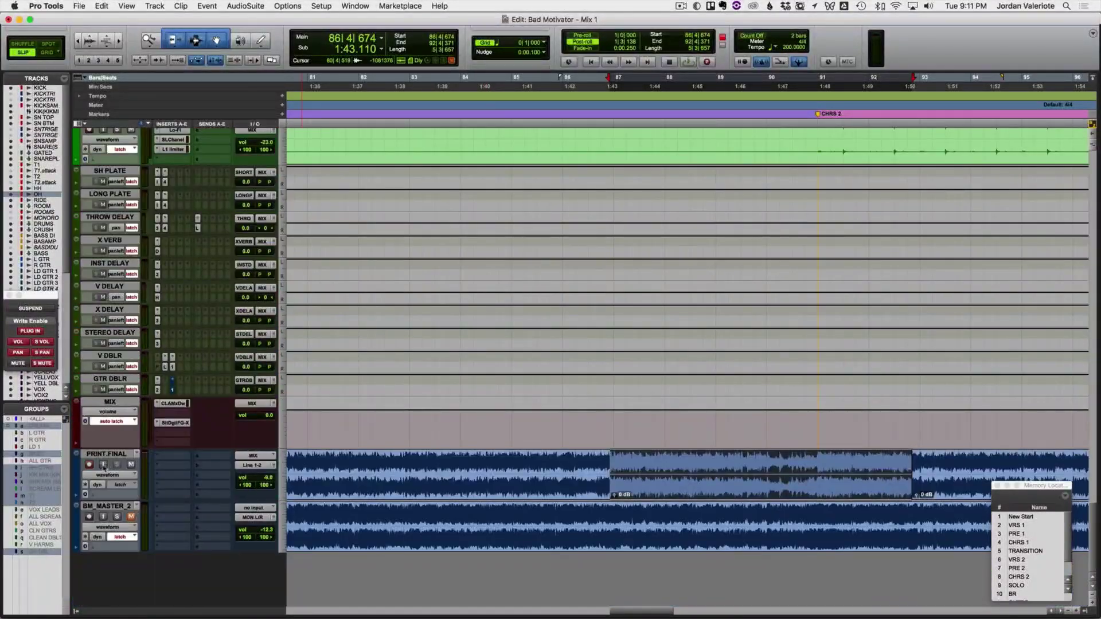
# Step: Duplicate LD GTR 1 with only its inserts and sends, inserting the copy after the last selected track
pyautogui.scroll(15, 407, 450)
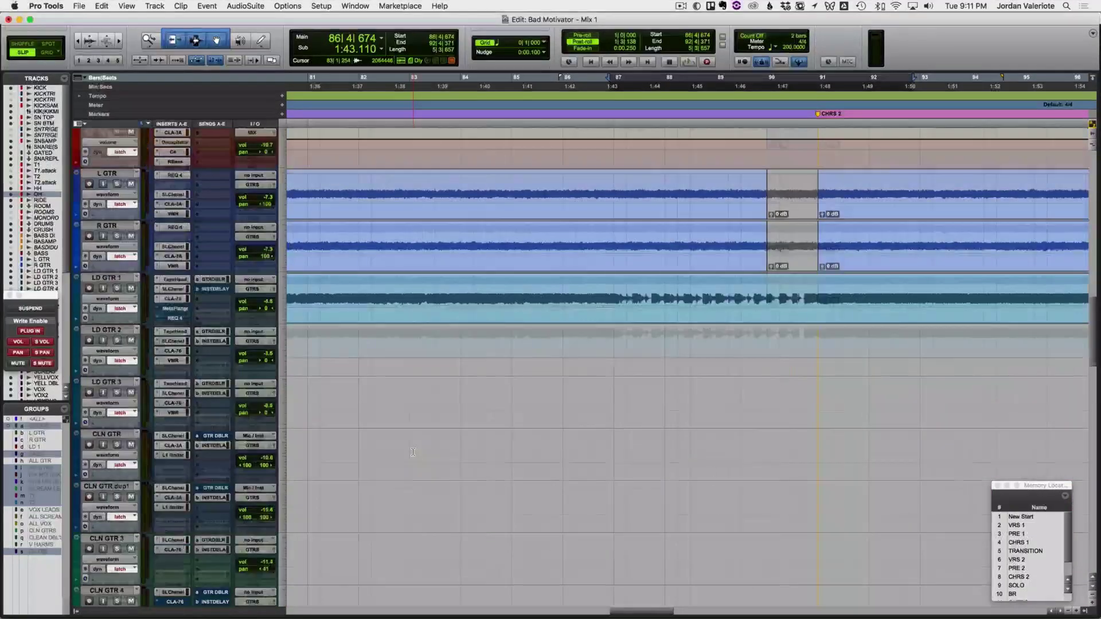
pyautogui.scroll(2, 413, 452)
pyautogui.rightClick(114, 310)
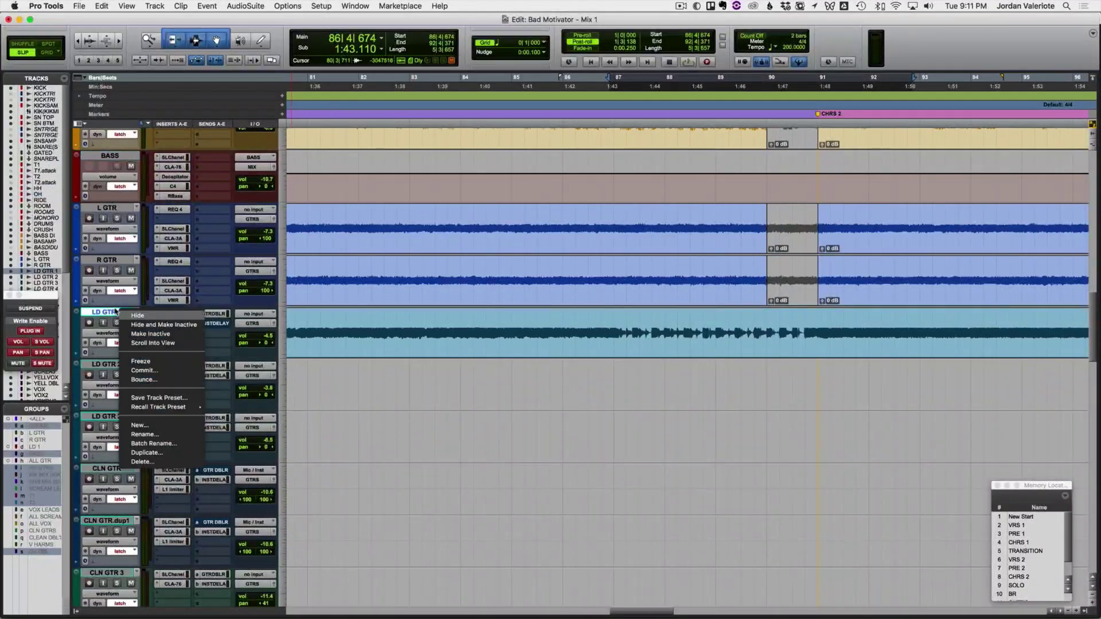
pyautogui.click(149, 456)
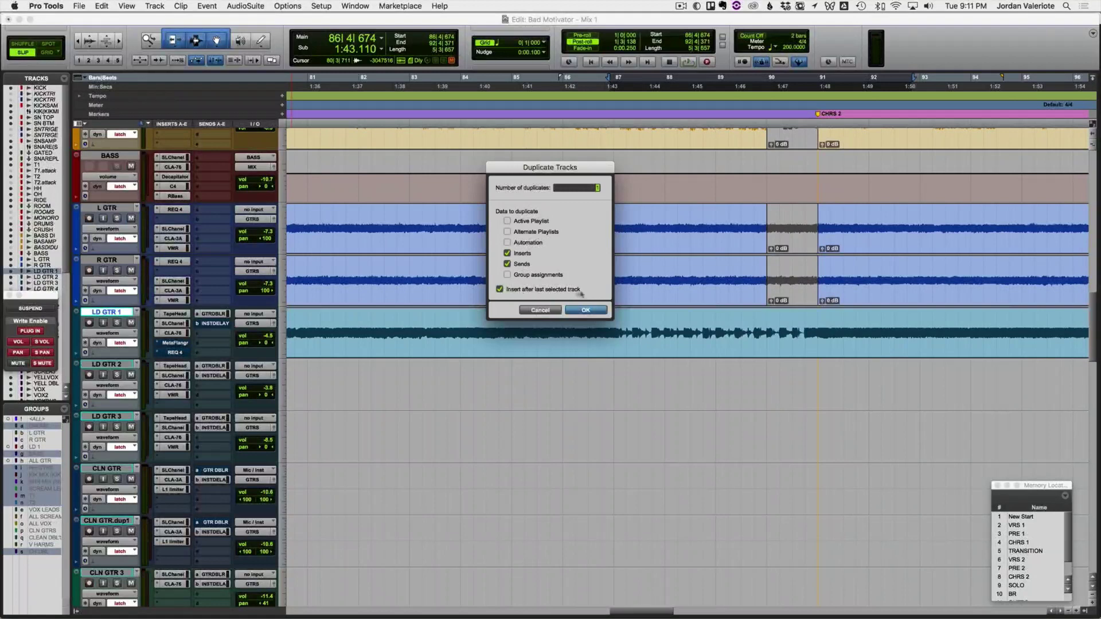
pyautogui.click(584, 312)
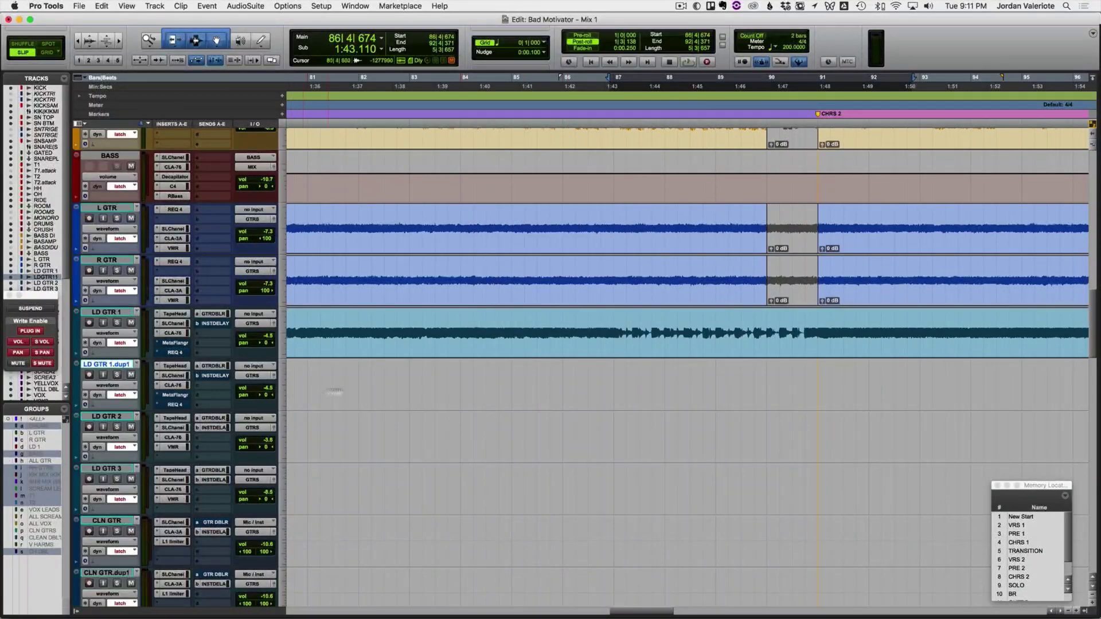
# Step: Cut bar 90 of the LD GTR 1 clip and paste it at bar 90 on LD GTR 1.dup1
pyautogui.moveTo(767, 329); pyautogui.dragTo(820, 322)
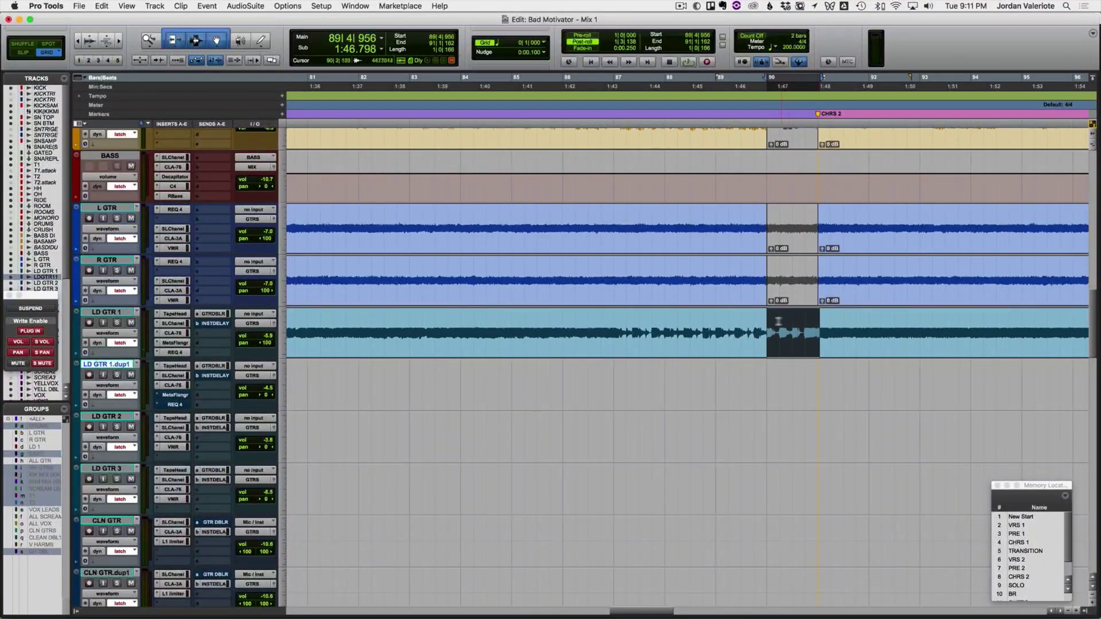
pyautogui.press('super+x')
pyautogui.click(770, 381)
pyautogui.press('super+v')
pyautogui.press('t')
pyautogui.press('t')
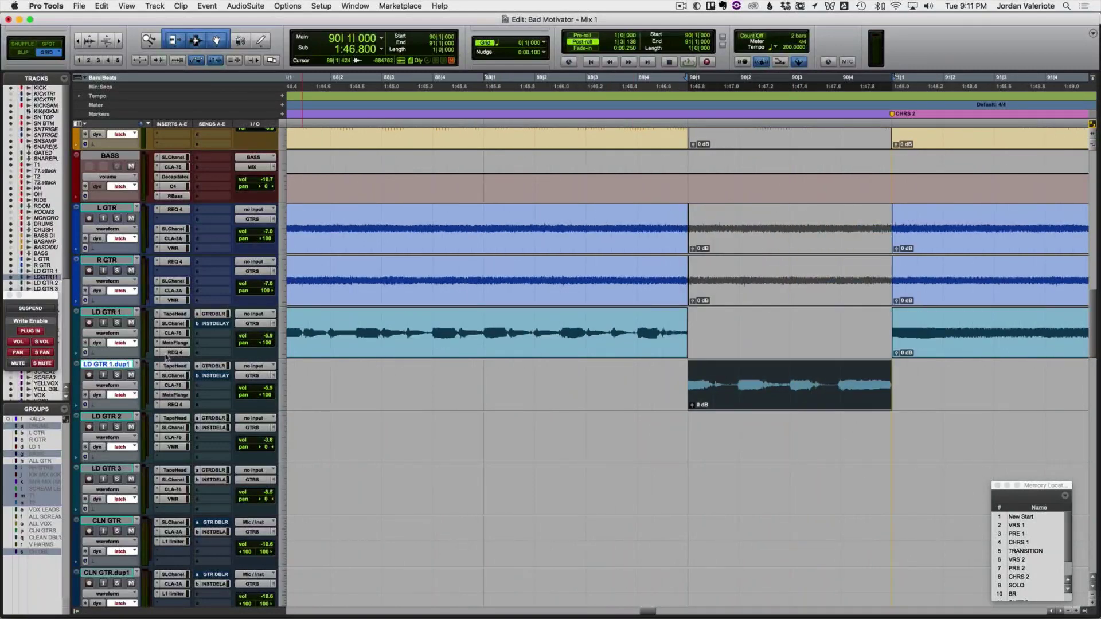
# Step: Disable Master Bypass automation for MetaFlanger and REQ 4 on LD GTR 1.dup1 and leave REQ 4 active
pyautogui.click(175, 396)
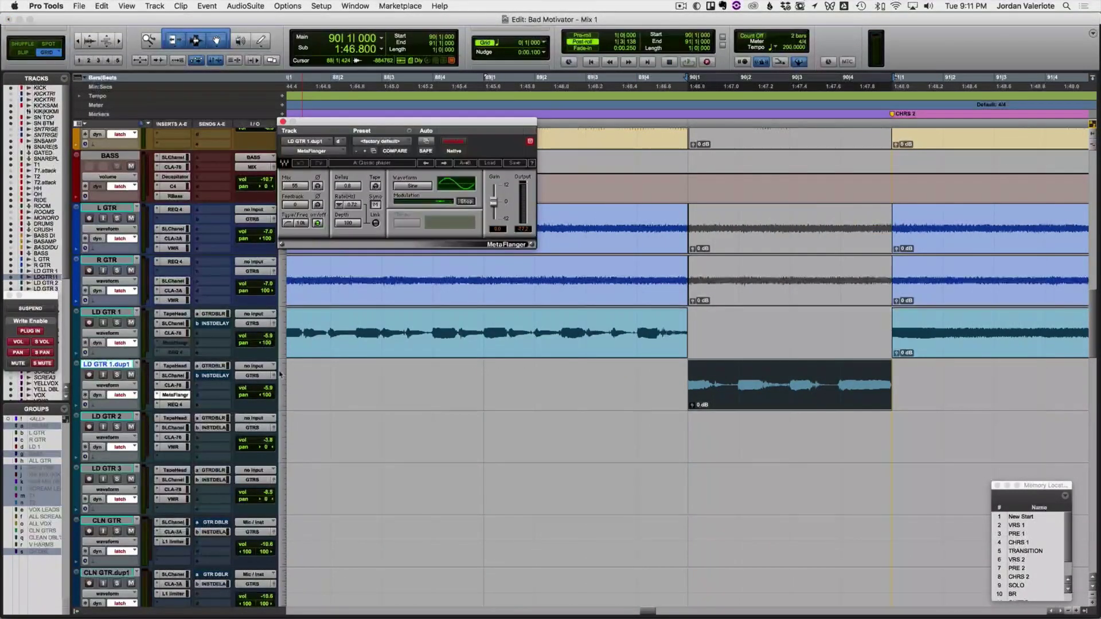
pyautogui.click(451, 144)
pyautogui.click(635, 259)
pyautogui.click(175, 405)
pyautogui.rightClick(451, 143)
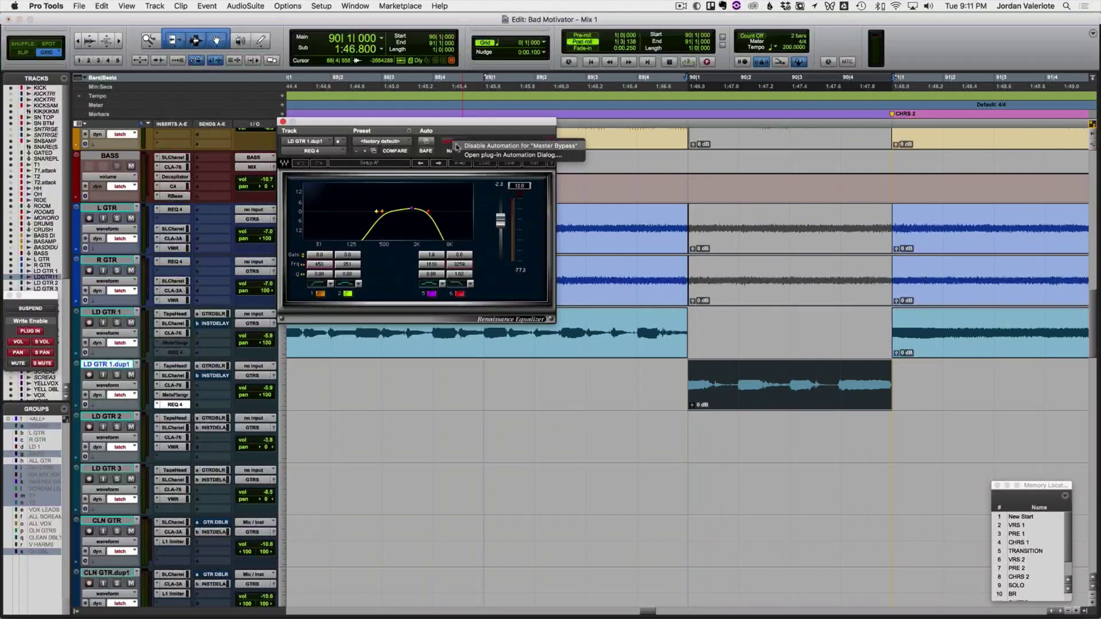
pyautogui.click(457, 147)
pyautogui.click(634, 260)
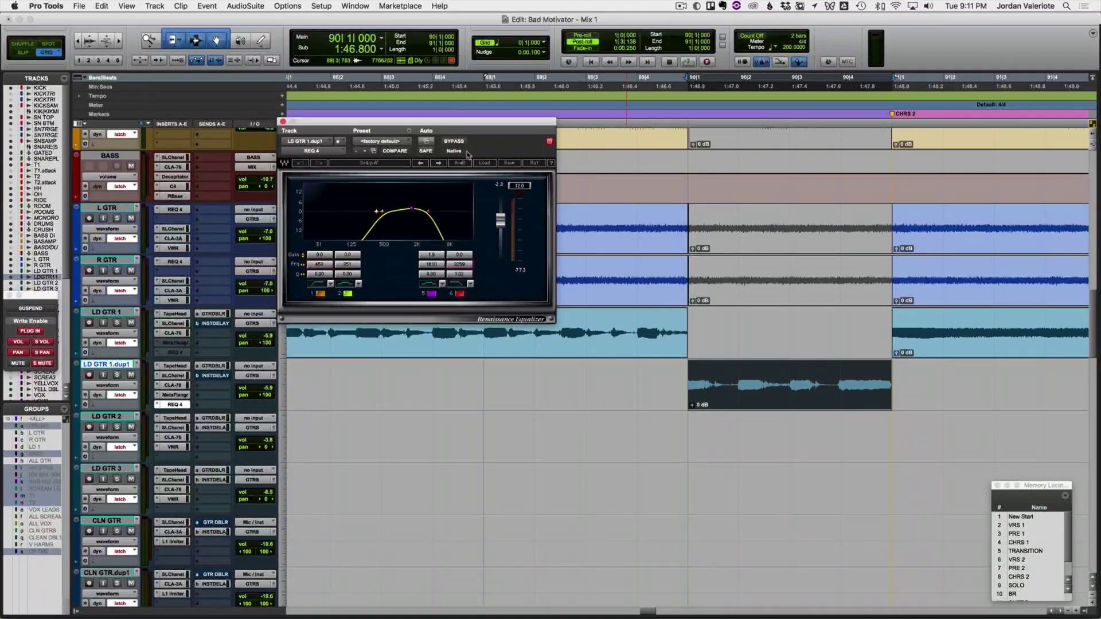
# Step: Move the clip boundaries between LD GTR 1 and LD GTR 1.dup1 slightly earlier than the start of bar 90 and CHRS 2
pyautogui.click(623, 378)
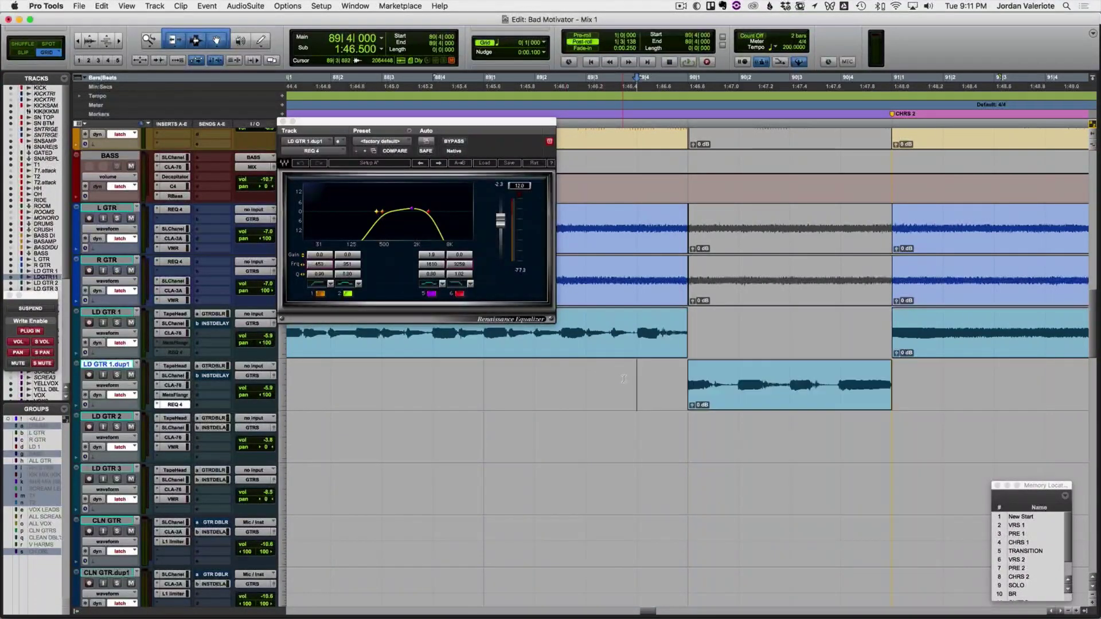
pyautogui.click(703, 393)
pyautogui.press('t')
pyautogui.press('t')
pyautogui.press('t')
pyautogui.moveTo(689, 382); pyautogui.dragTo(679, 381)
pyautogui.moveTo(687, 336); pyautogui.dragTo(679, 315)
pyautogui.hscroll(10, 712, 352)
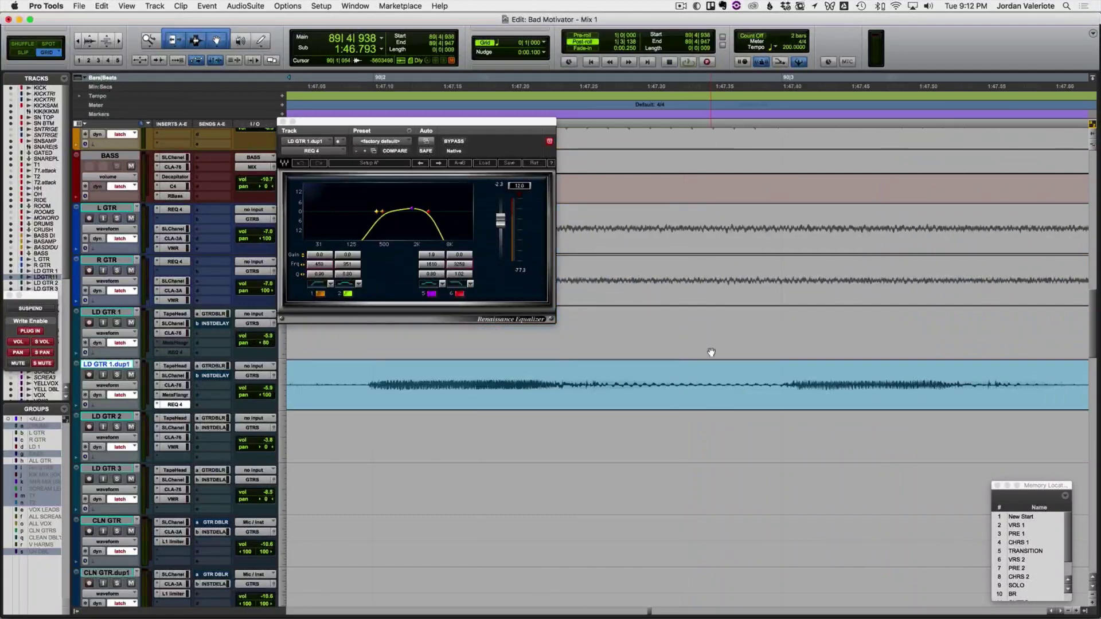
pyautogui.hscroll(10, 711, 352)
pyautogui.moveTo(668, 373); pyautogui.dragTo(663, 315)
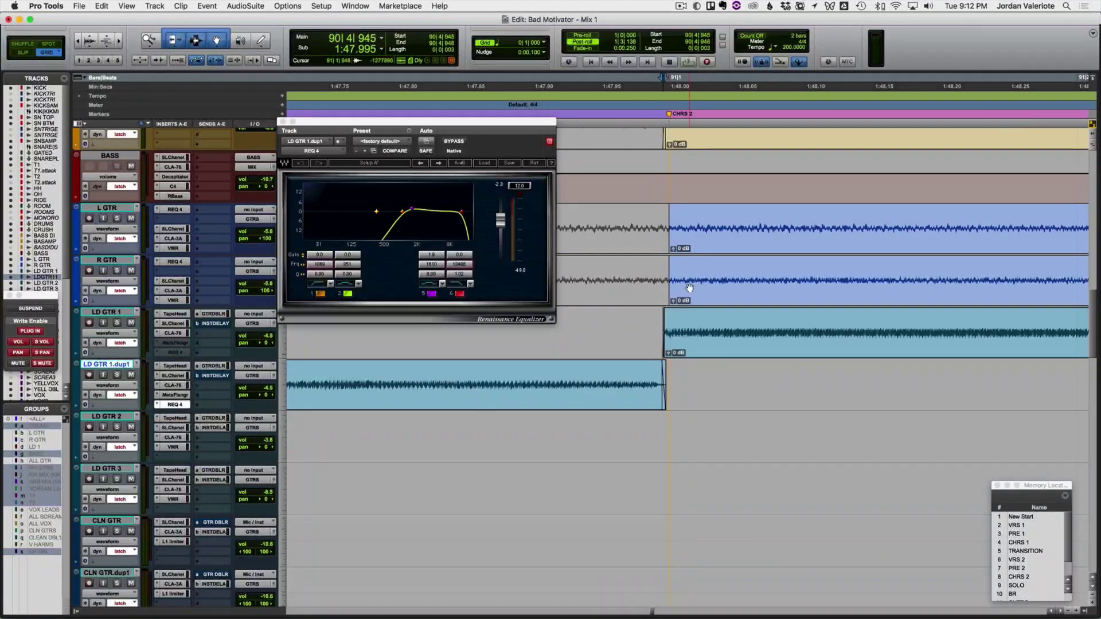
# Step: Extend the starts of the L GTR and R GTR clips slightly ahead of the CHRS 2 marker
pyautogui.click(690, 288)
pyautogui.press('t')
pyautogui.moveTo(693, 262); pyautogui.dragTo(698, 262)
pyautogui.moveTo(693, 284); pyautogui.dragTo(644, 284)
pyautogui.moveTo(690, 208); pyautogui.dragTo(696, 208)
# Step: Audition the edited break into CHRS 2 from bar 88, checking LD GTR 1.dup1's effects
pyautogui.press('space')
pyautogui.press('r')
pyautogui.press('r')
pyautogui.press('r')
pyautogui.press('r')
pyautogui.press('r')
pyautogui.press('r')
pyautogui.press('r')
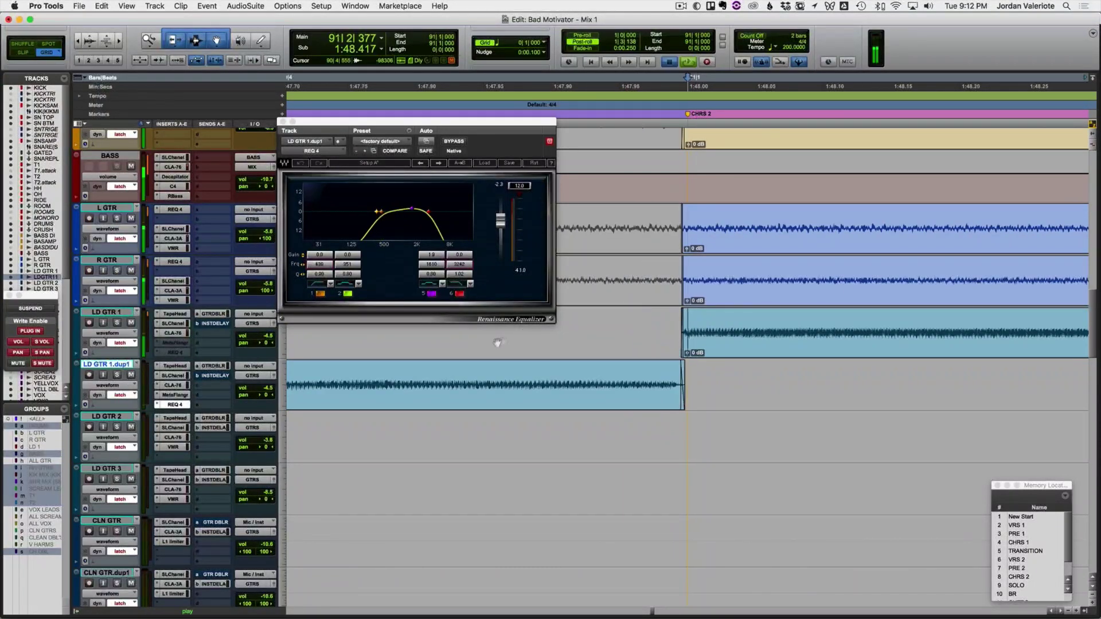
pyautogui.click(449, 376)
pyautogui.press('space')
pyautogui.press('space')
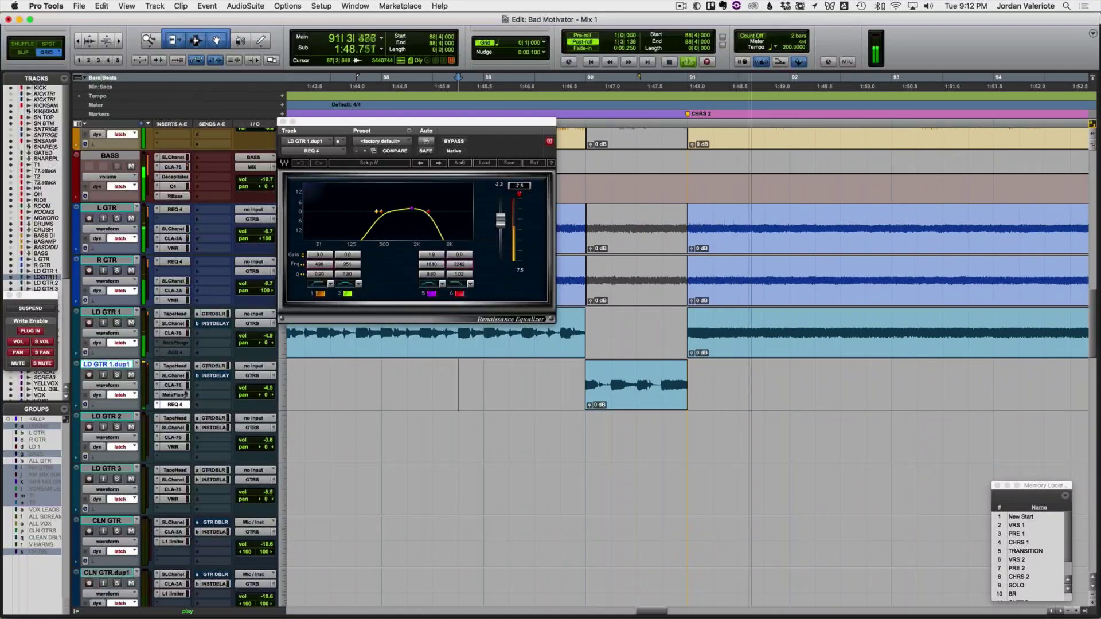
pyautogui.press('space')
pyautogui.press('space')
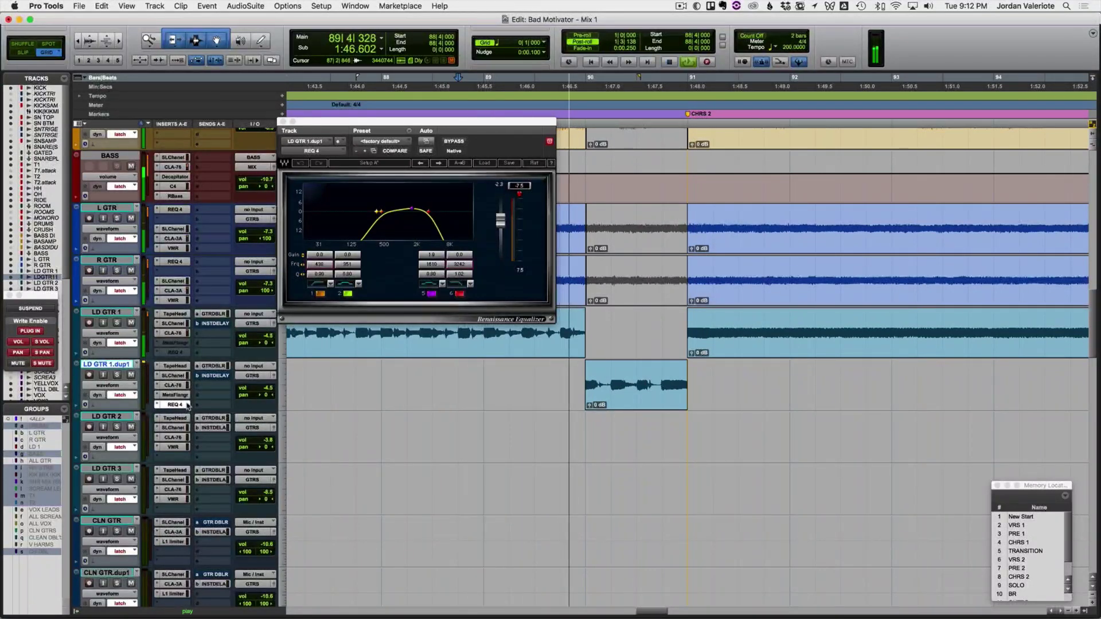
pyautogui.press('space')
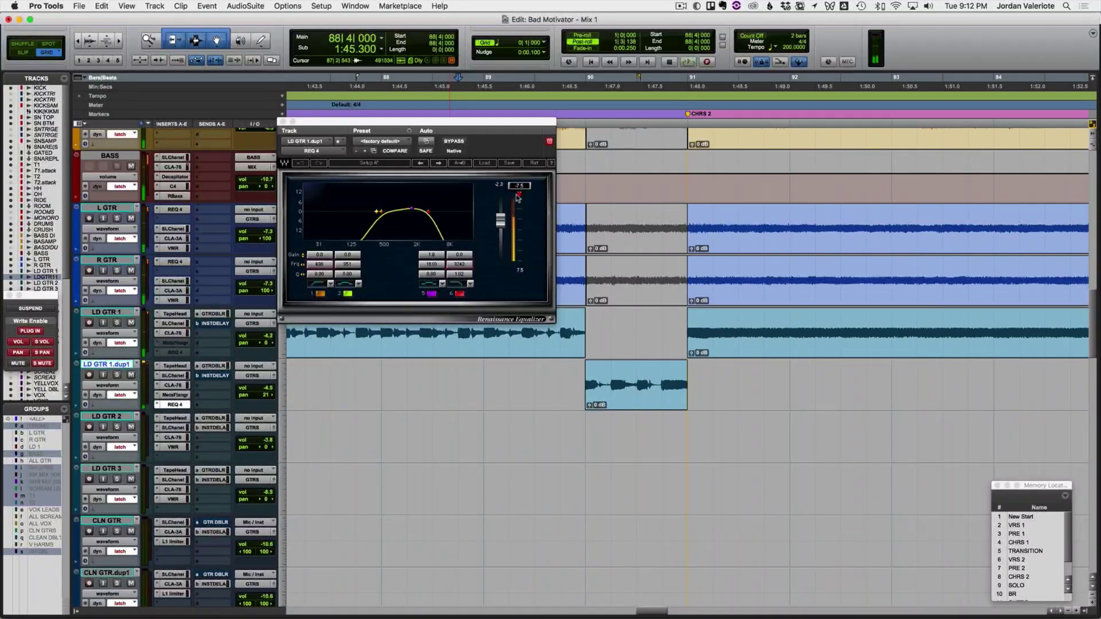
# Step: Replay the break from bar 88 into CHRS 2, checking the PRINT.FINAL and guitar tracks
pyautogui.scroll(-15, 291, 367)
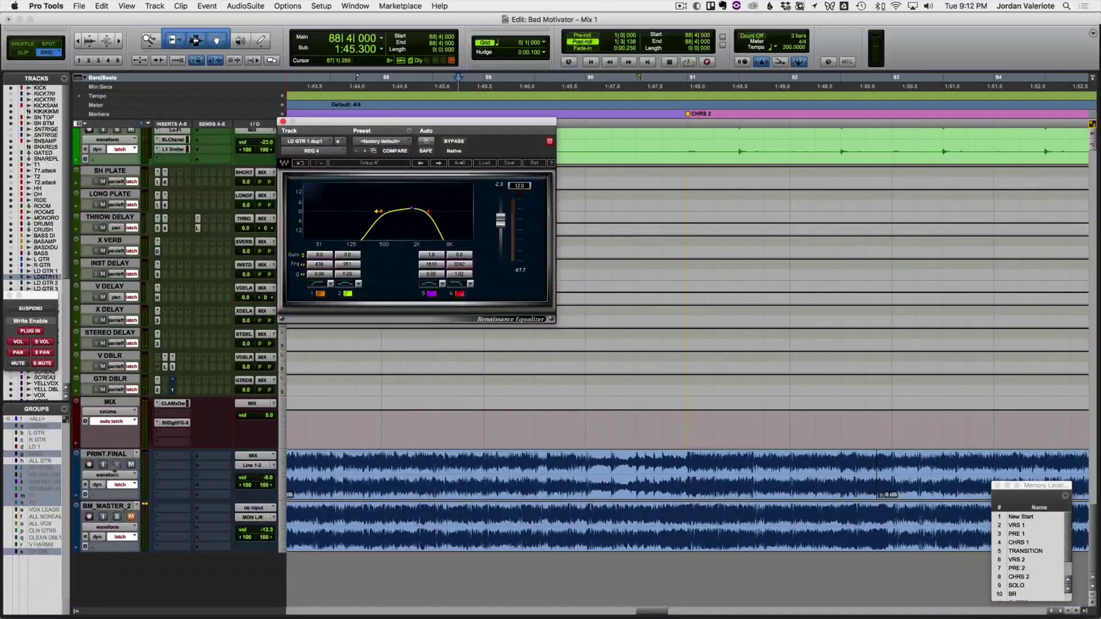
pyautogui.click(99, 471)
pyautogui.press('space')
pyautogui.scroll(20, 421, 436)
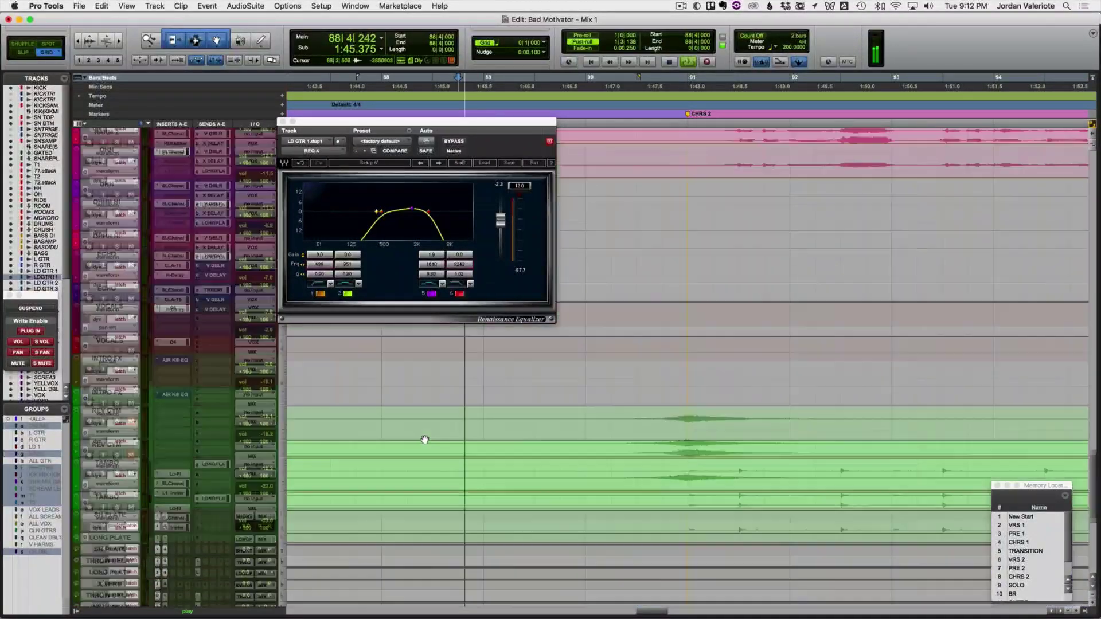
pyautogui.scroll(12, 421, 434)
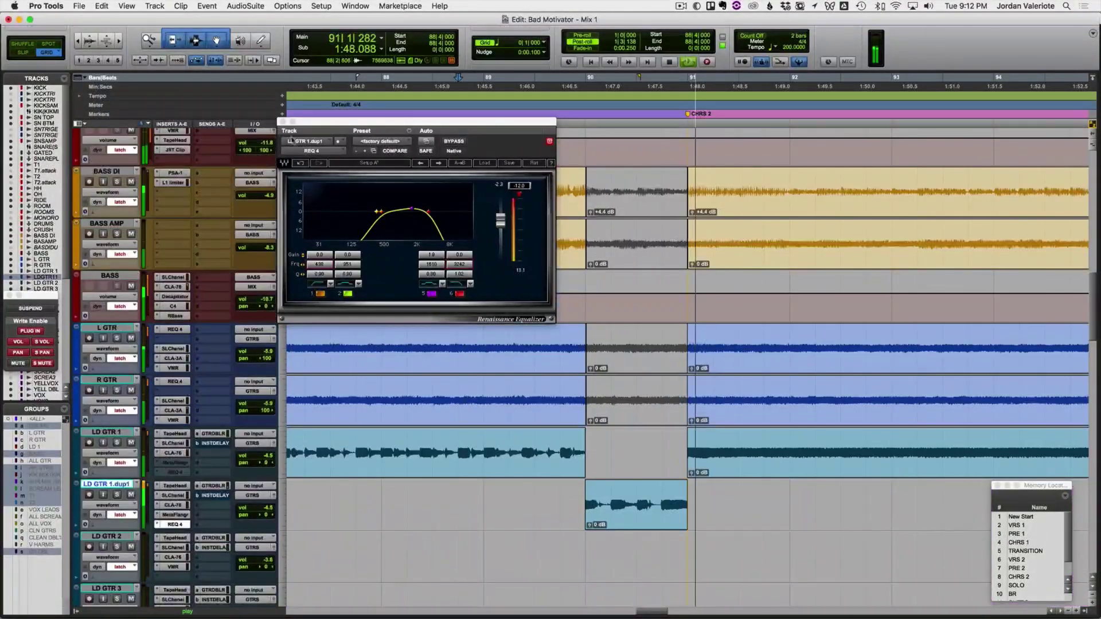
pyautogui.click(283, 123)
pyautogui.press('space')
pyautogui.press('space')
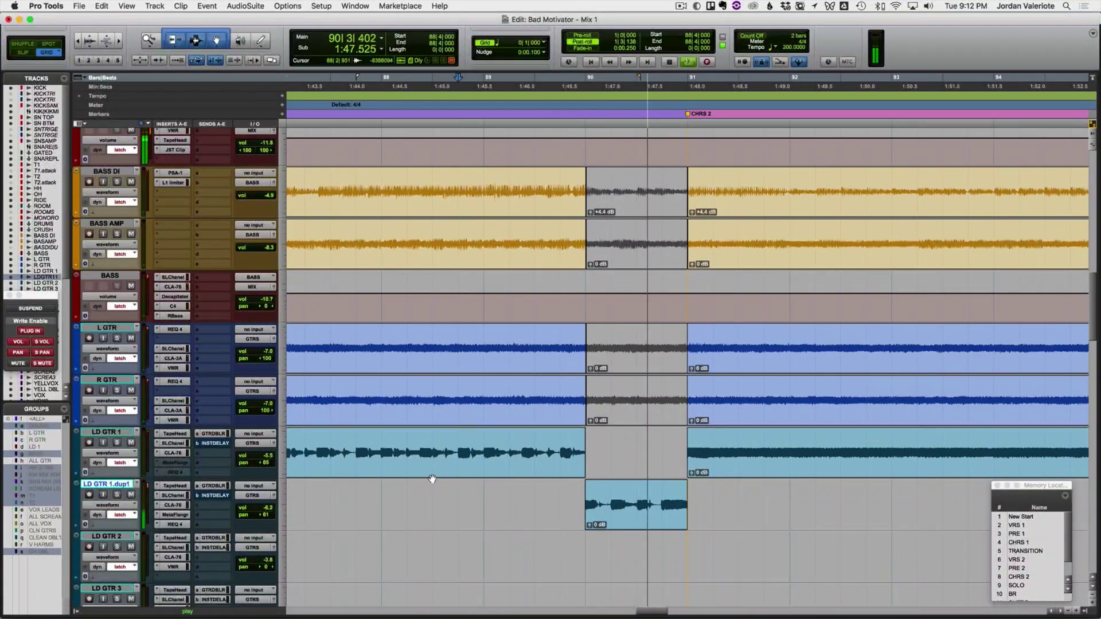
pyautogui.press('space')
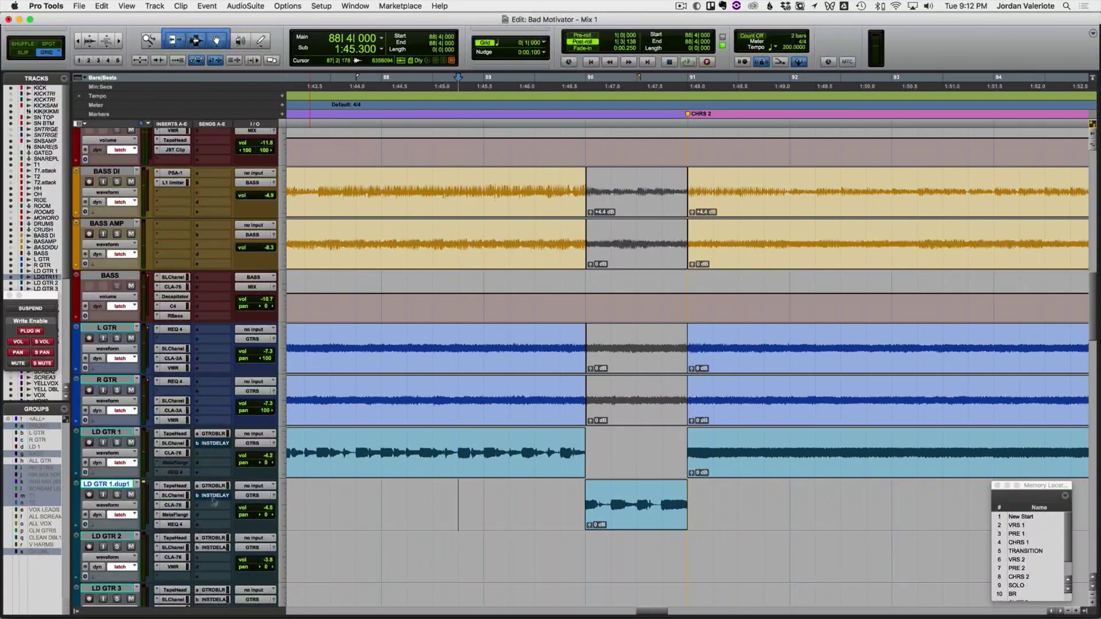
# Step: Open REQ 4 on LD GTR 1.dup1 and audition its filter sweep through the break
pyautogui.click(179, 526)
pyautogui.press('space')
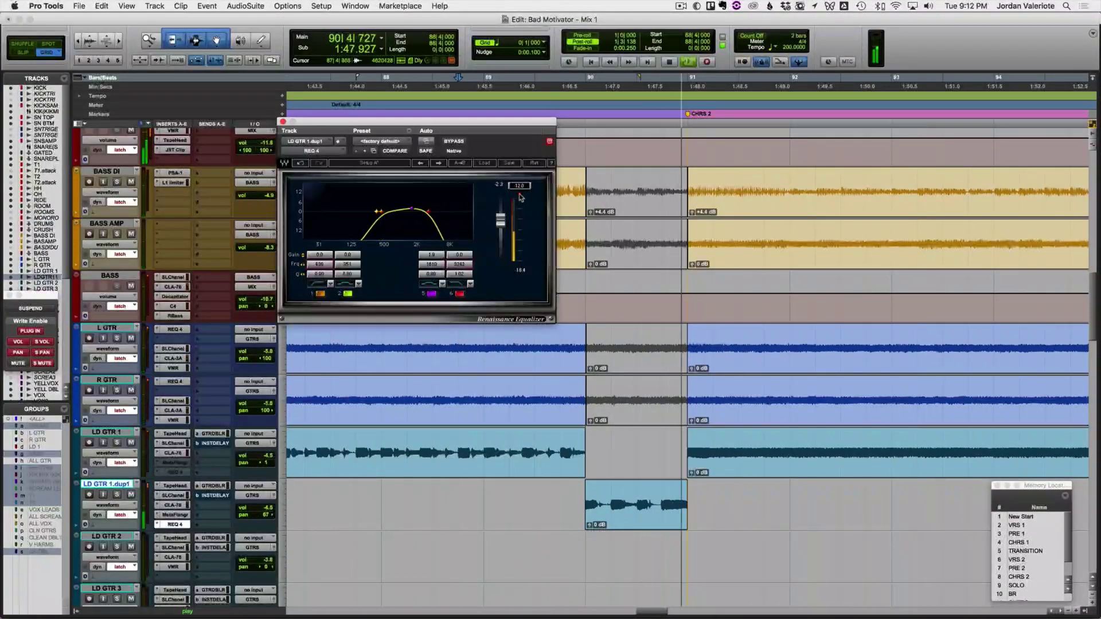
pyautogui.press('space')
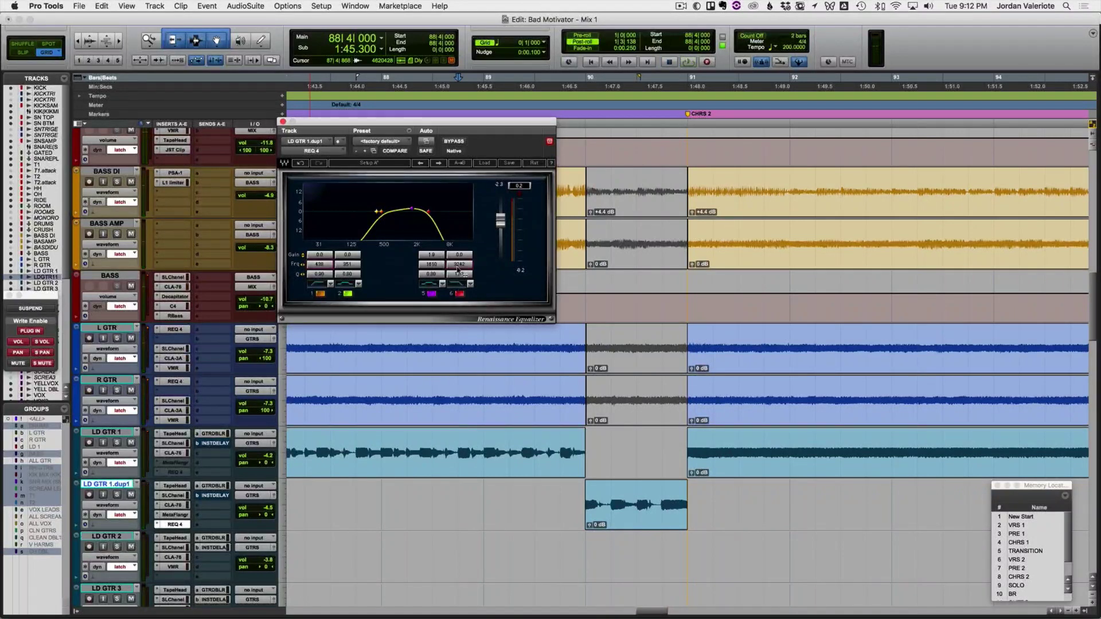
# Step: Delete the closing breakpoints of LD GTR 1.dup1's REQ 4 Band 4 frequency automation at the CHRS 2 marker in Slip mode
pyautogui.keyDown('ctrl'); pyautogui.keyDown('super'); pyautogui.click(457, 270); pyautogui.keyUp('super'); pyautogui.keyUp('ctrl')
pyautogui.click(684, 502)
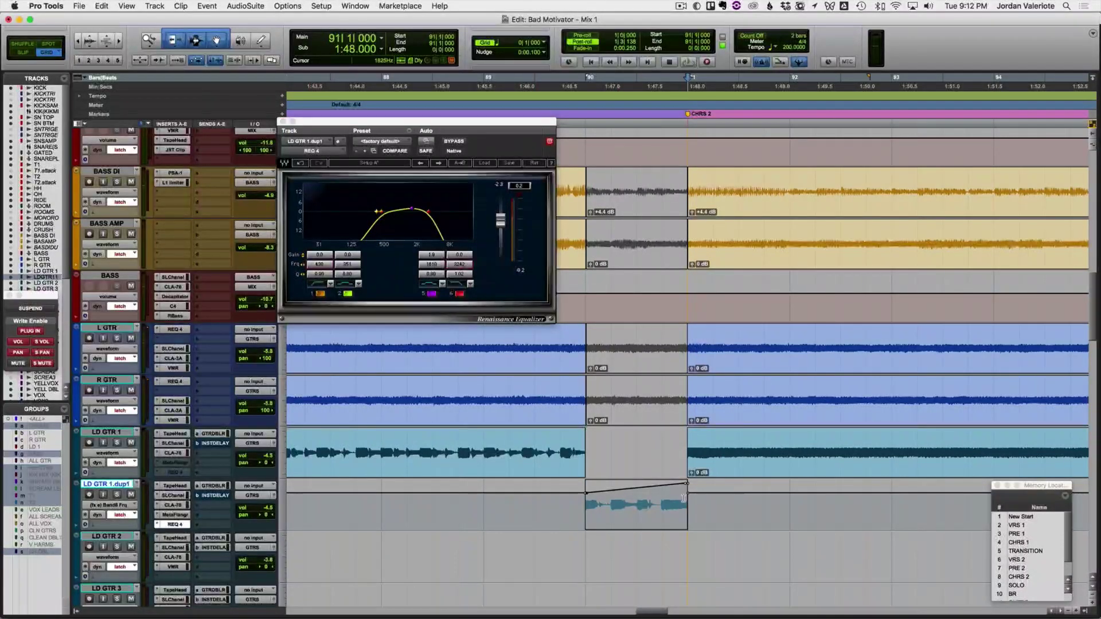
pyautogui.press('t')
pyautogui.press('t')
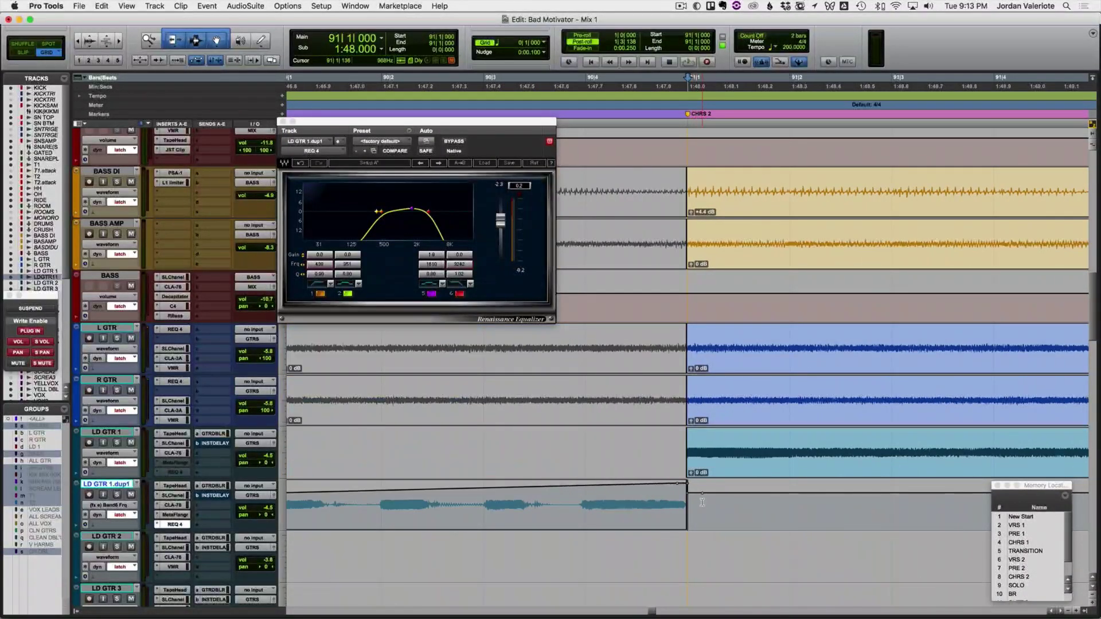
pyautogui.press('F2')
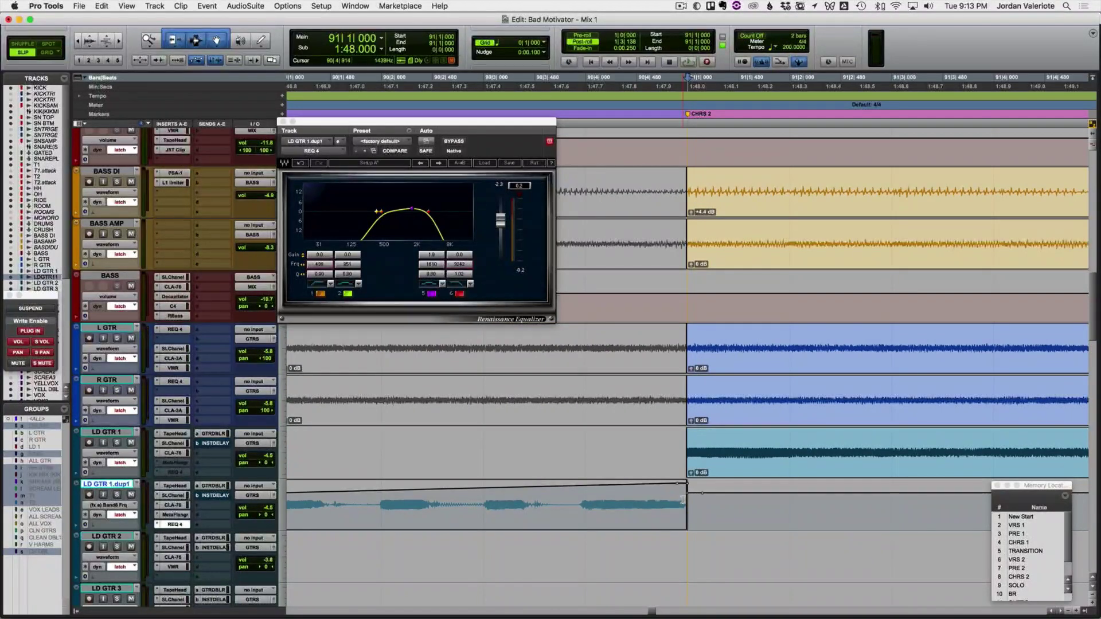
pyautogui.moveTo(683, 500); pyautogui.dragTo(719, 504)
pyautogui.press('Delete')
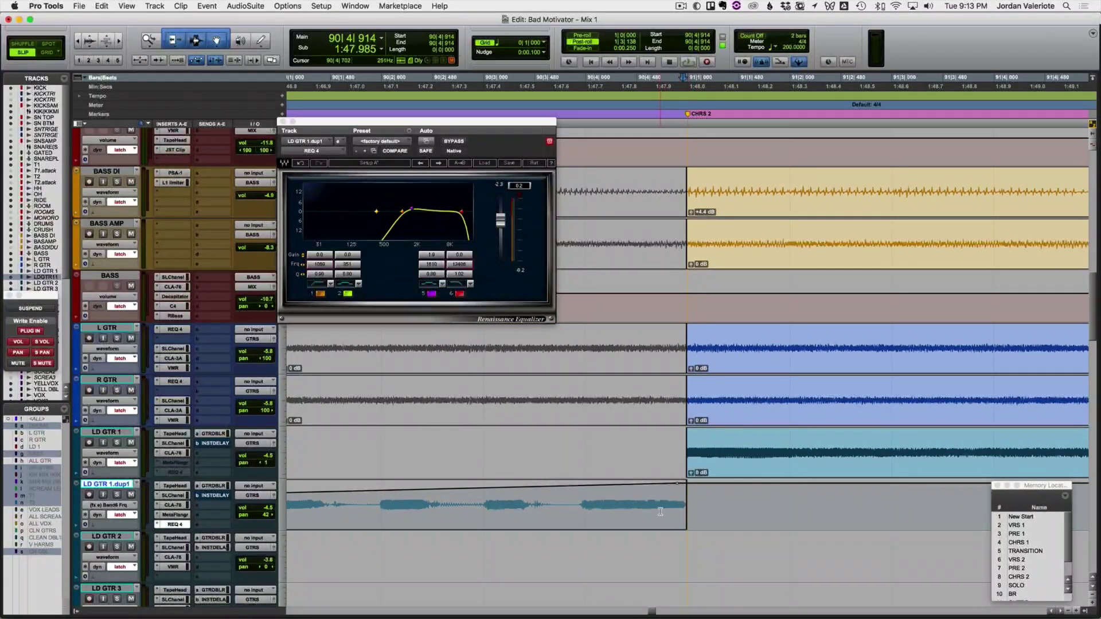
# Step: Audition the edited REQ 4 frequency sweep from 89|3 into CHRS 2
pyautogui.press('r')
pyautogui.click(409, 497)
pyautogui.press('space')
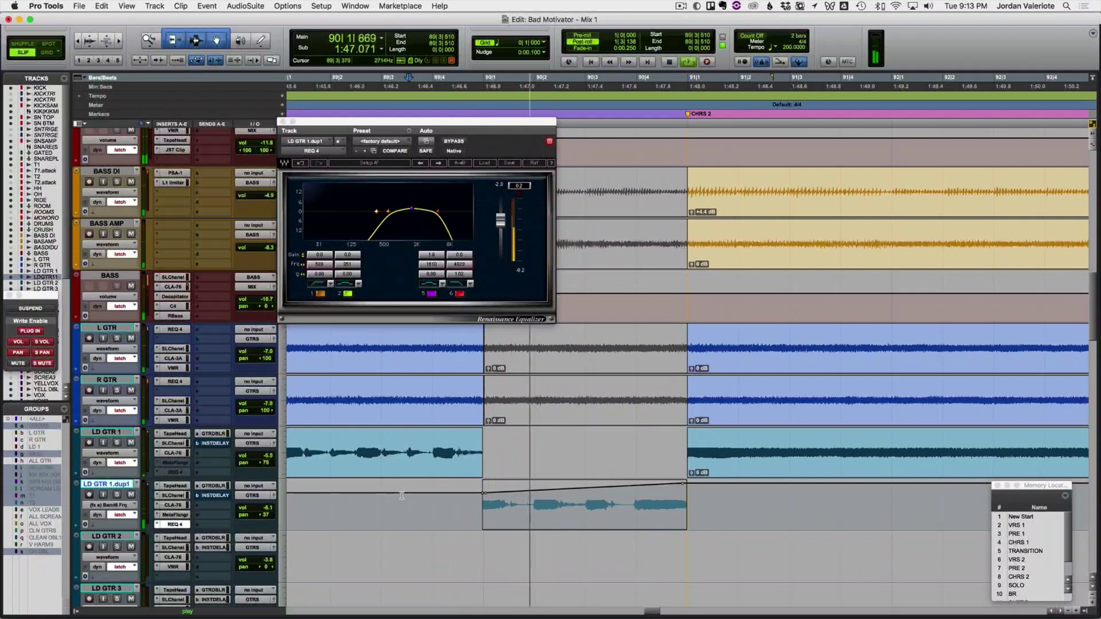
pyautogui.press('space')
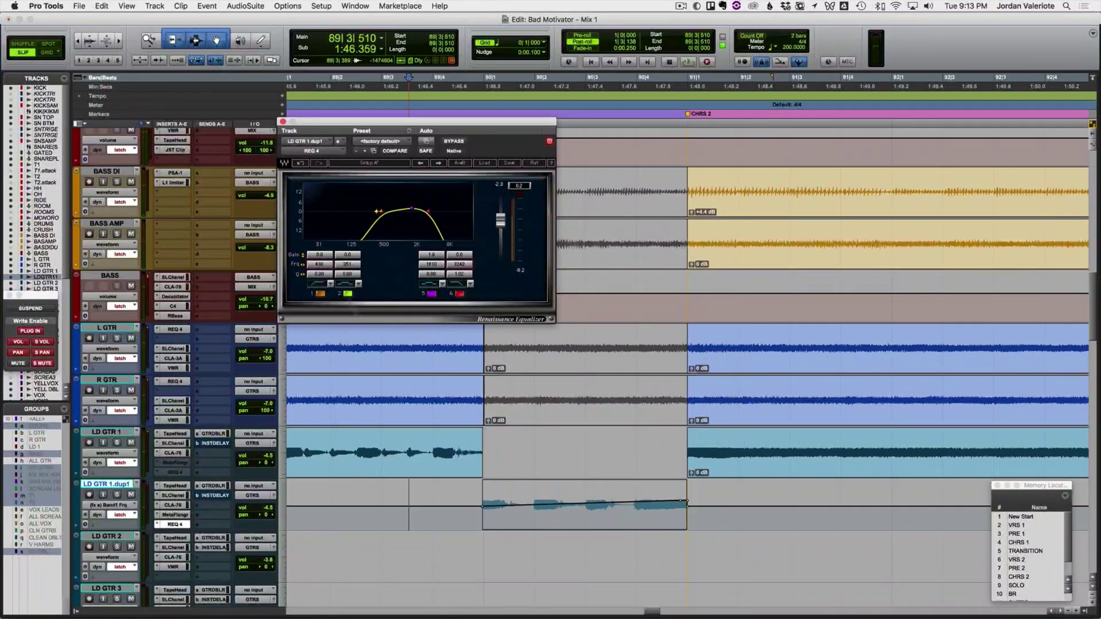
# Step: Remove the closing drop in LD GTR 1.dup1's REQ 4 Band 1 frequency automation at CHRS 2 and audition it, toggling the track's solo
pyautogui.click(678, 518)
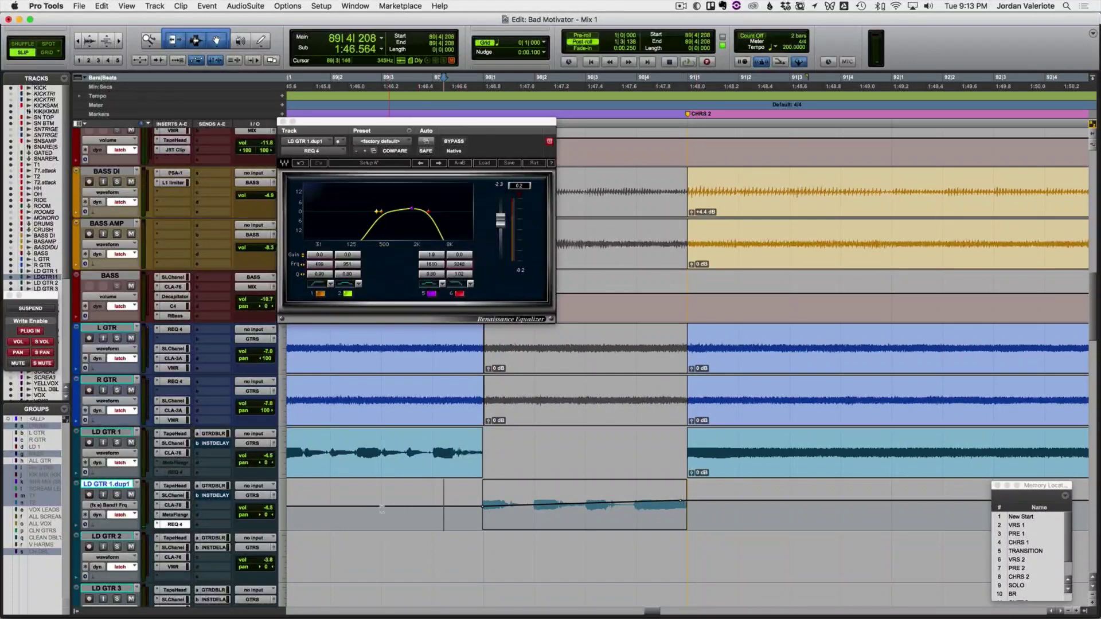
pyautogui.press('space')
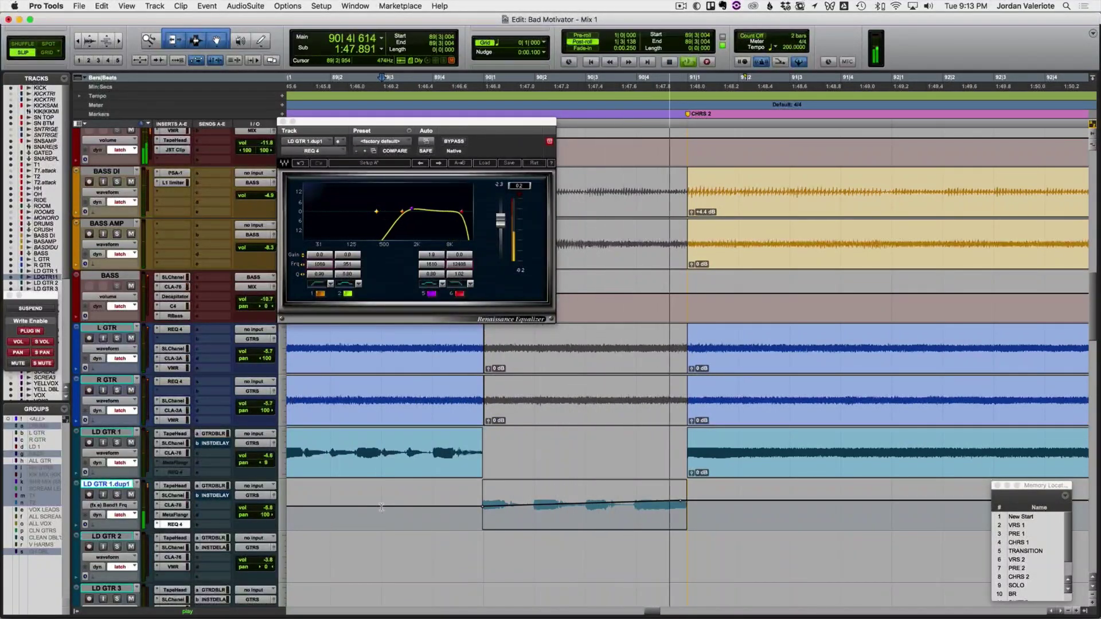
pyautogui.click(117, 494)
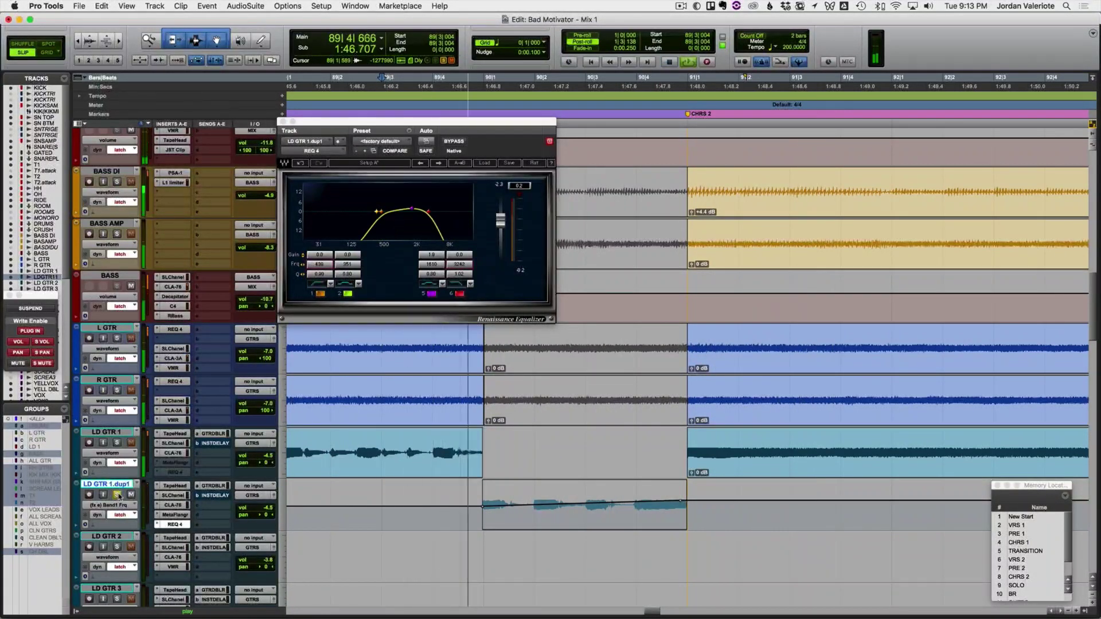
pyautogui.press('space')
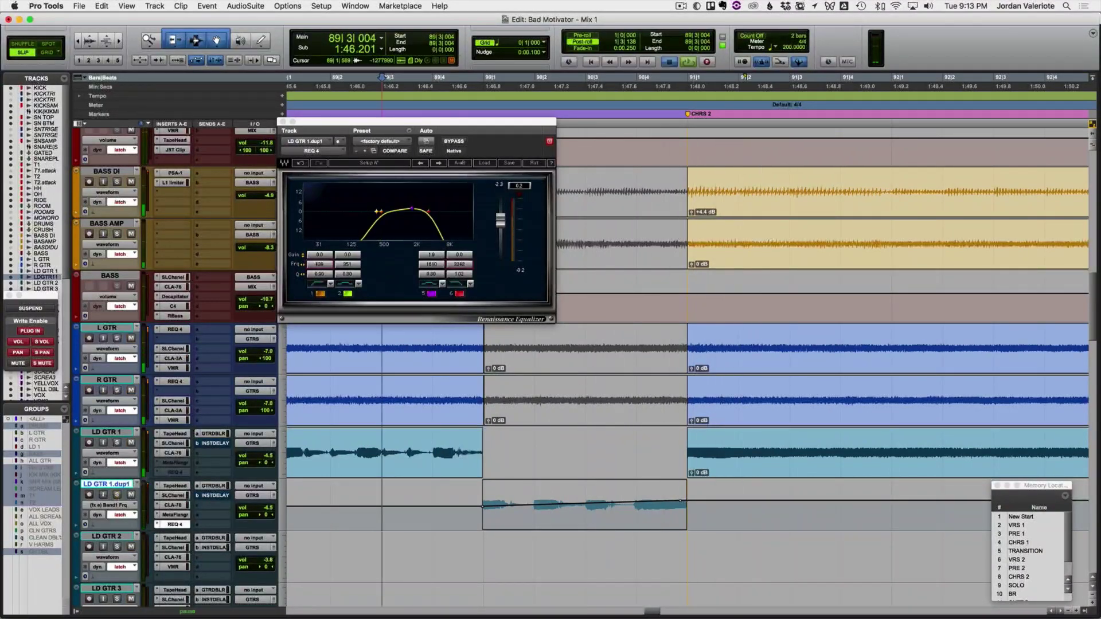
pyautogui.press('space')
# Step: Close REQ 4, listen on into CHRS 2, and return to the lead guitar tracks
pyautogui.click(282, 121)
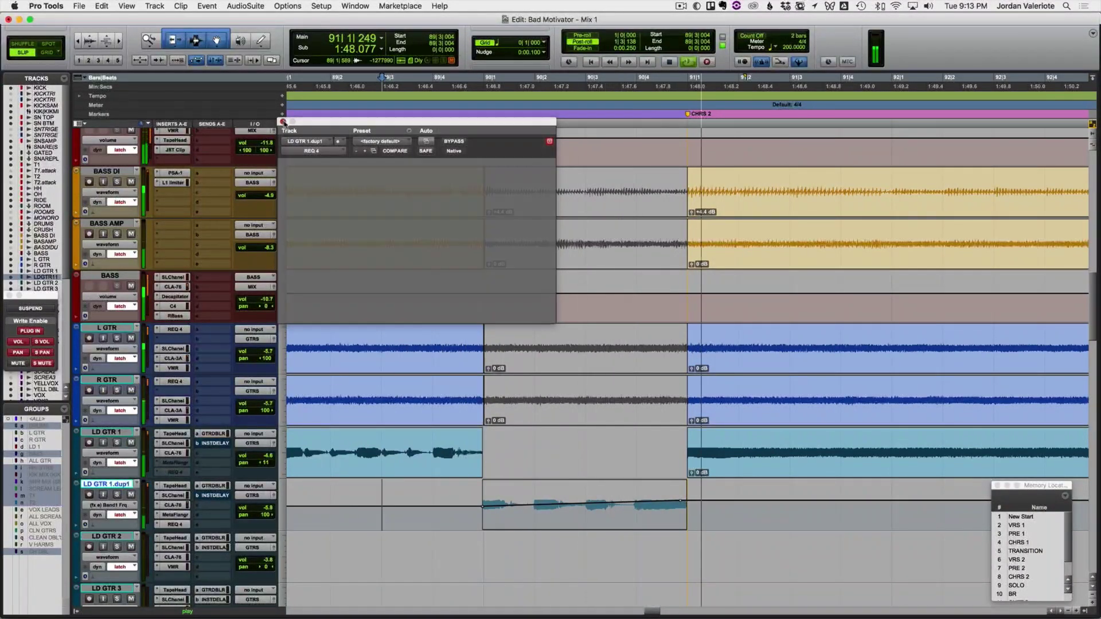
pyautogui.press('super+bracketleft')
pyautogui.press('super+bracketleft')
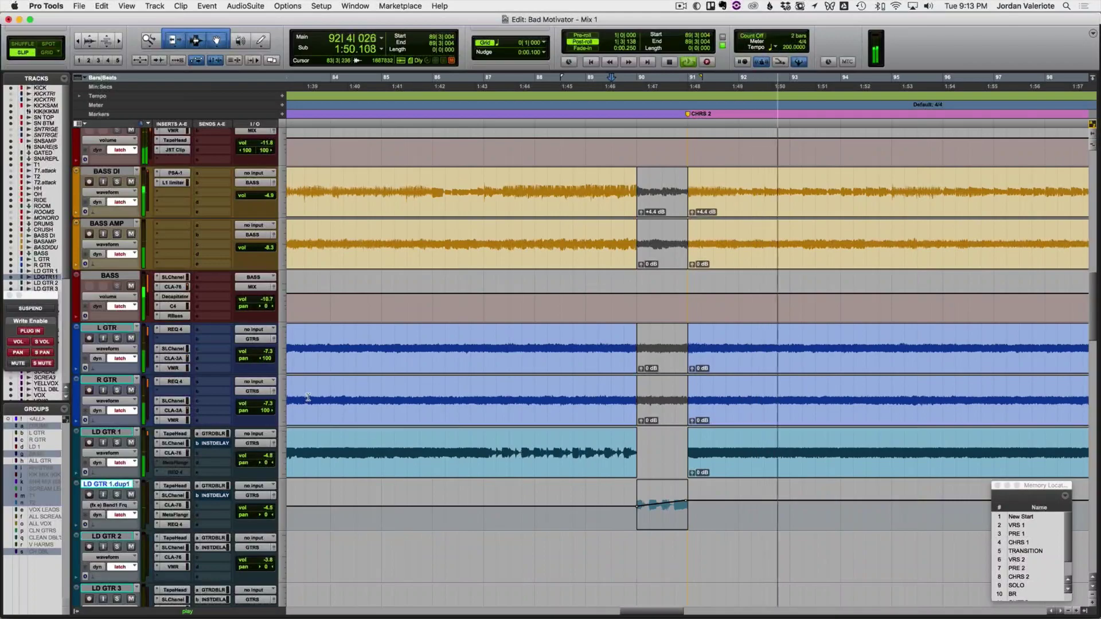
pyautogui.press('space')
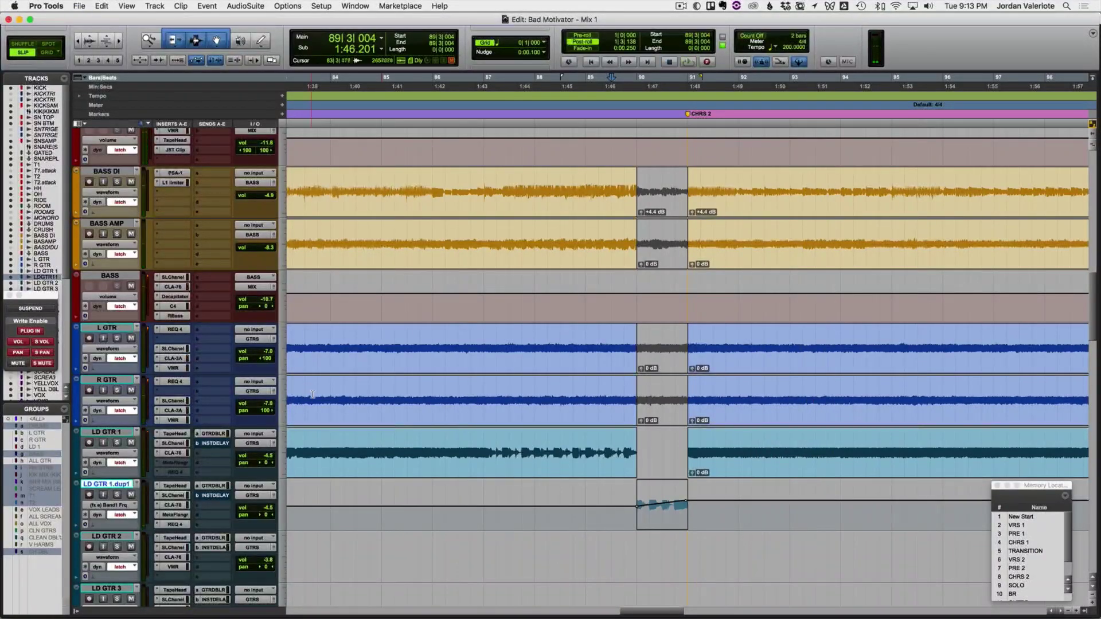
pyautogui.scroll(-15, 313, 394)
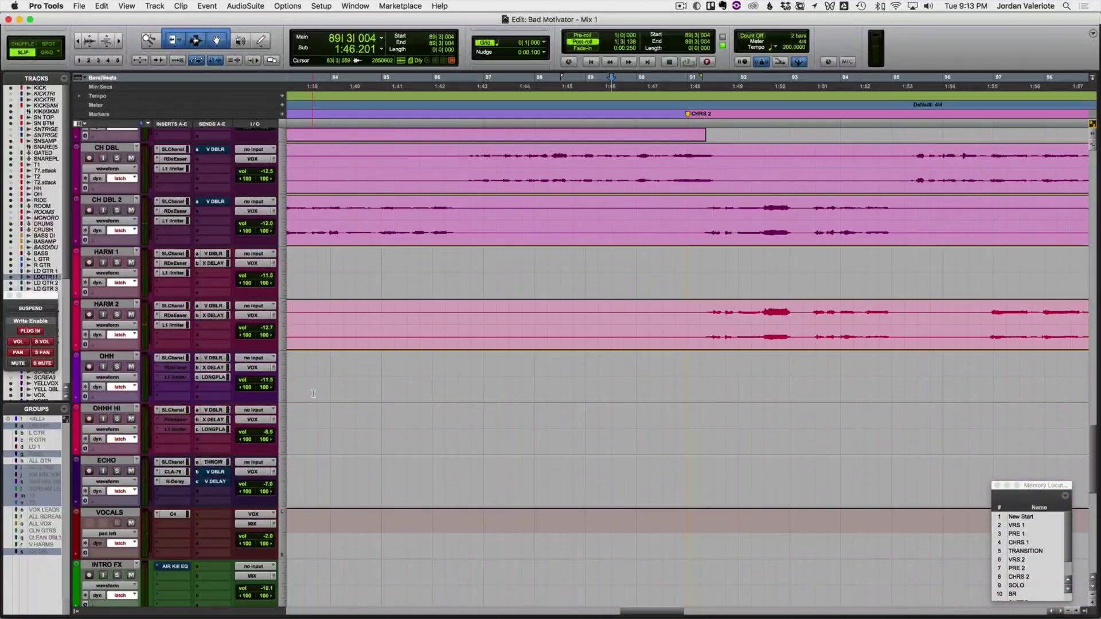
pyautogui.scroll(12, 314, 393)
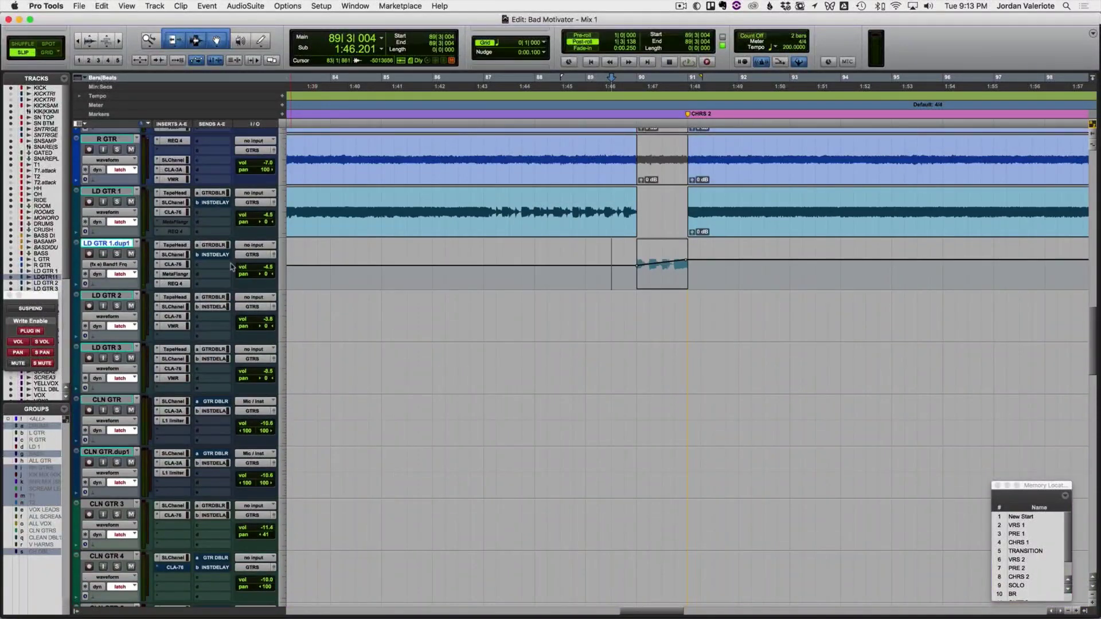
# Step: Try deleting LD GTR 1's pan automation across the break, audition it, and undo the deletion
pyautogui.keyDown('ctrl'); pyautogui.keyDown('super'); pyautogui.click(244, 223); pyautogui.keyUp('super'); pyautogui.keyUp('ctrl')
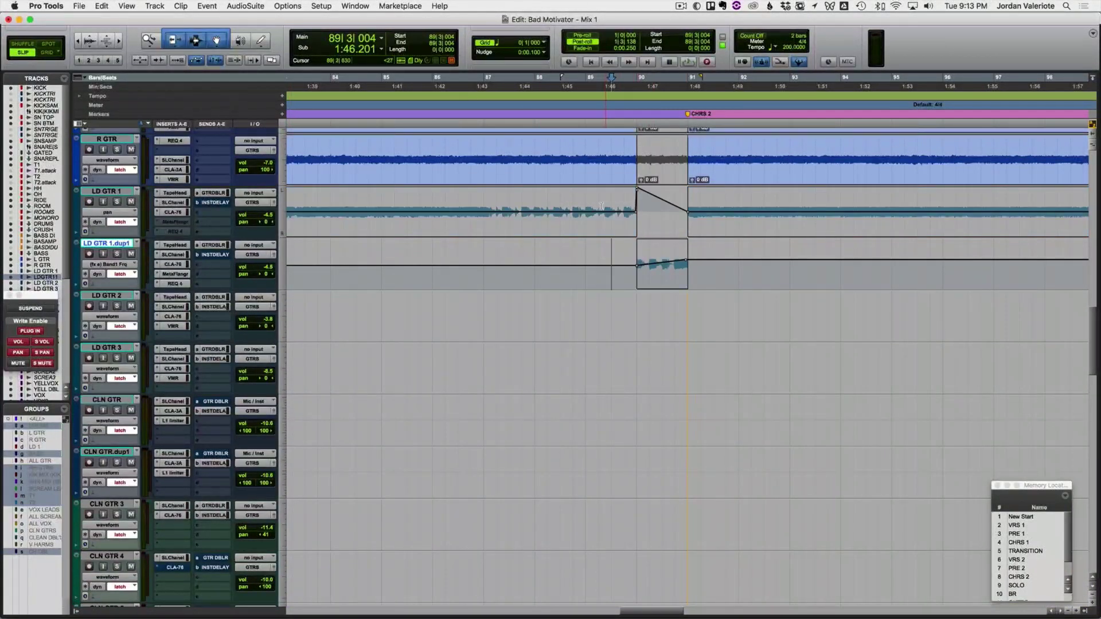
pyautogui.moveTo(601, 206); pyautogui.dragTo(700, 206)
pyautogui.press('Delete')
pyautogui.click(601, 229)
pyautogui.press('space')
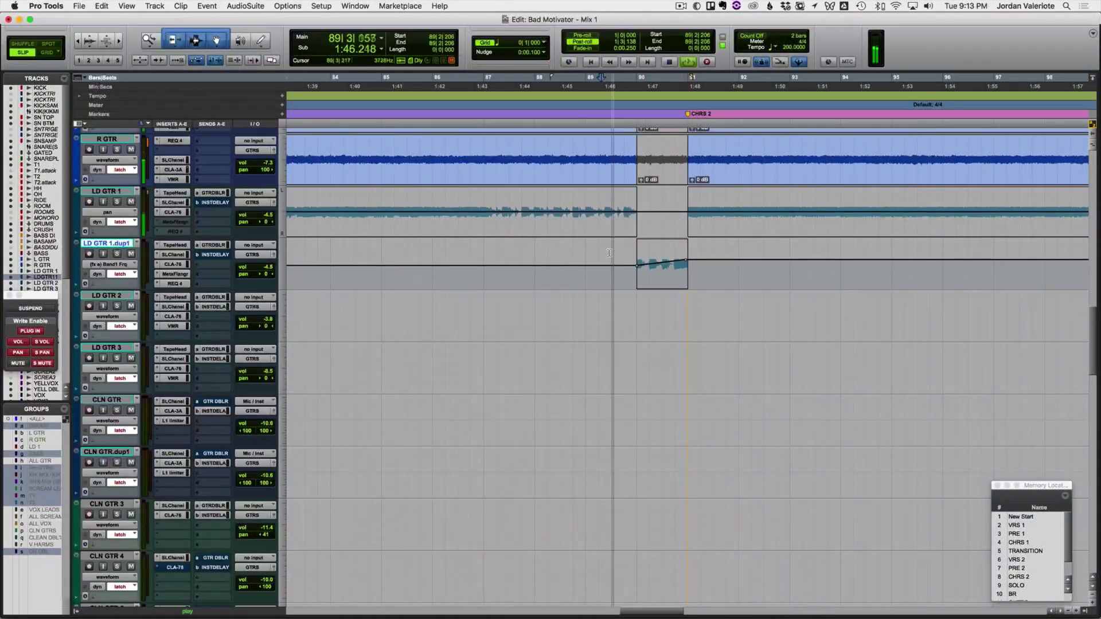
pyautogui.press('space')
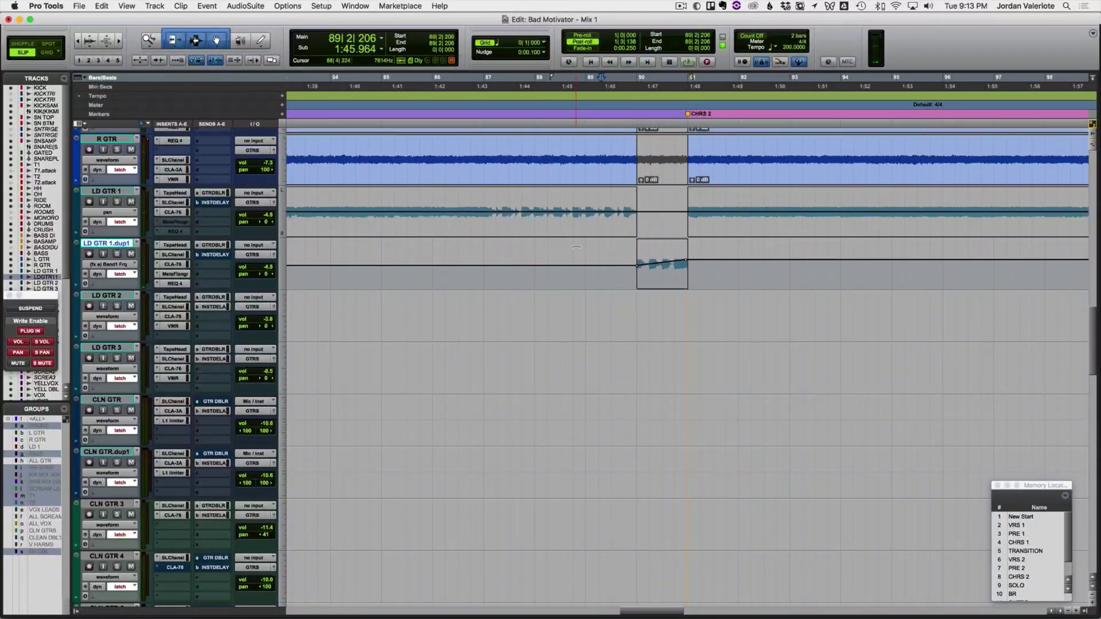
pyautogui.press('super+z')
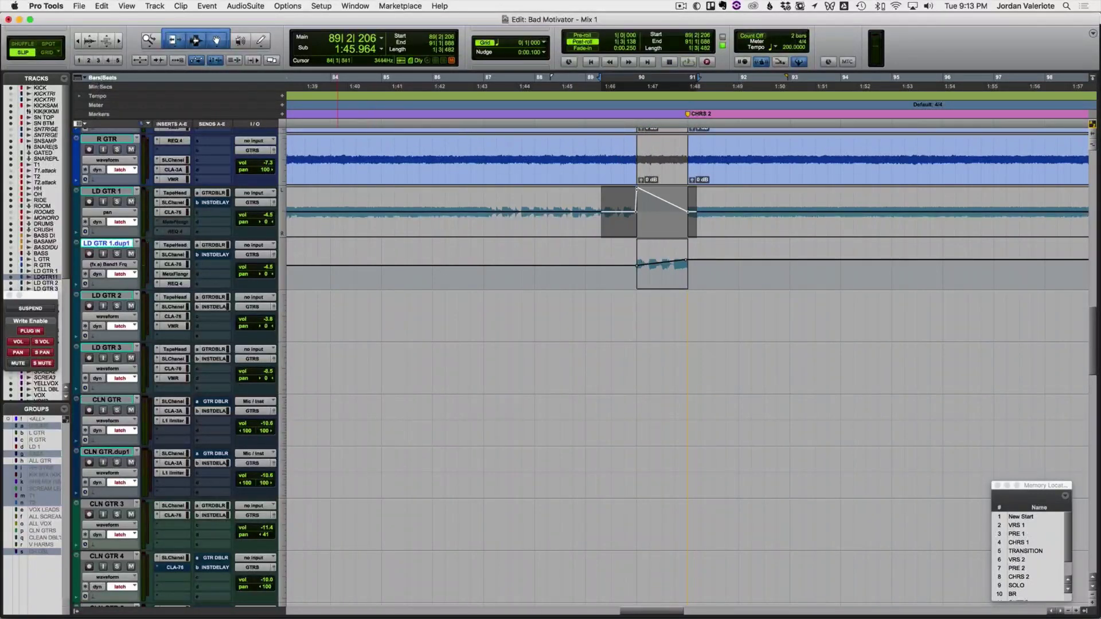
# Step: Try applying LD GTR 1's pan automation across the break to LD GTR 1.dup1, and undo it
pyautogui.keyDown('ctrl'); pyautogui.keyDown('super'); pyautogui.click(252, 275); pyautogui.keyUp('super'); pyautogui.keyUp('ctrl')
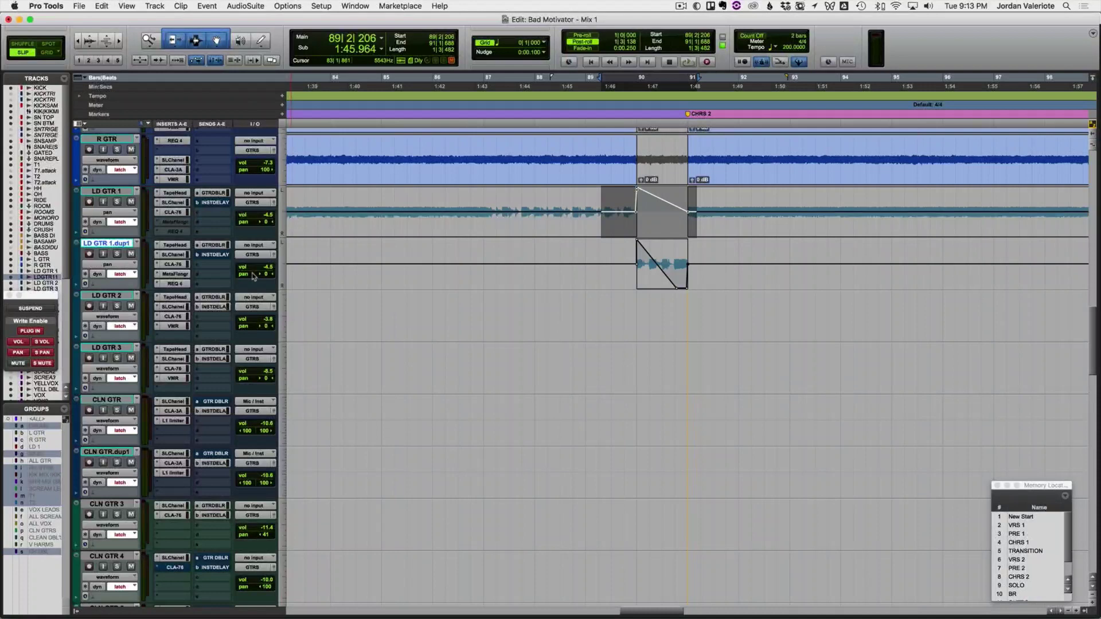
pyautogui.press(';')
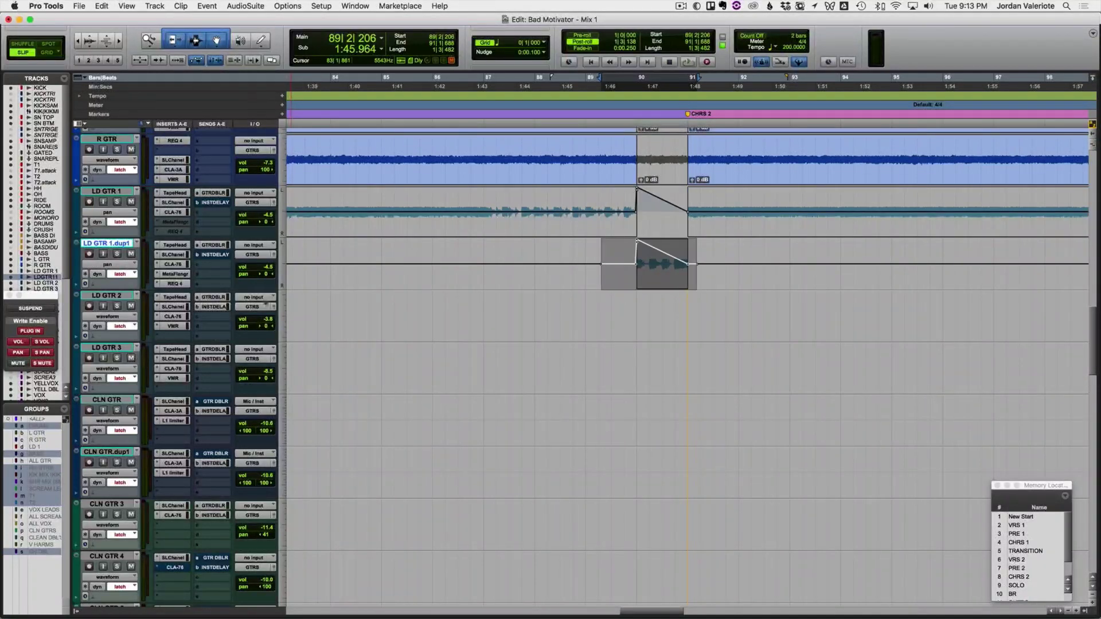
pyautogui.click(684, 276)
pyautogui.press('t')
pyautogui.press('t')
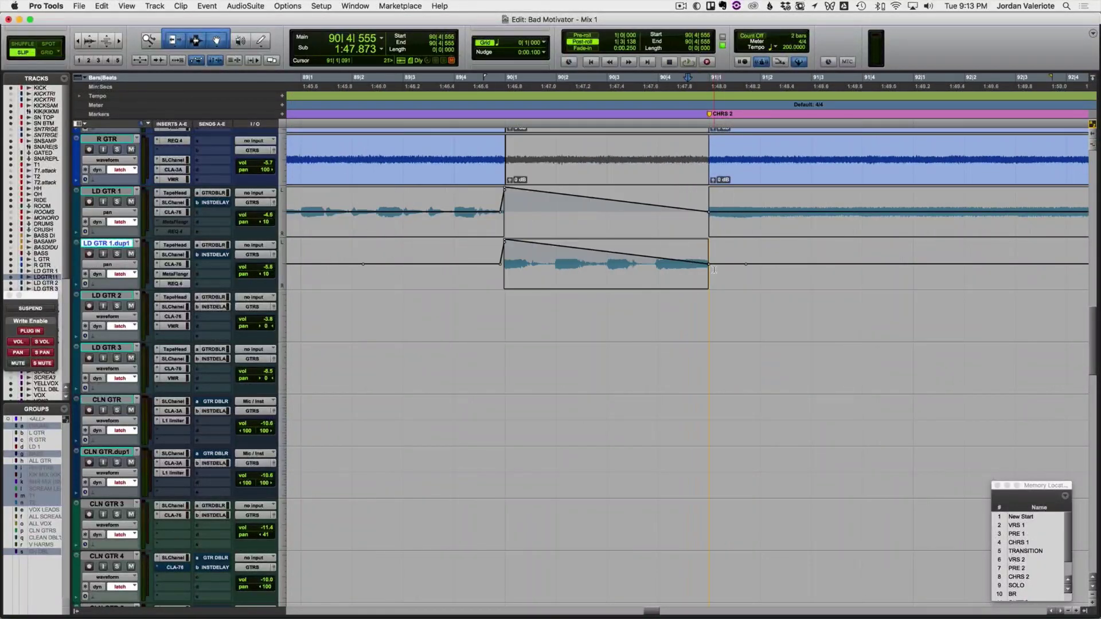
pyautogui.press('super+z')
# Step: Move LD GTR 1.dup1's opening pan breakpoints earlier to about 89|4 and its closing ones slightly past the CHRS 2 marker
pyautogui.click(613, 283)
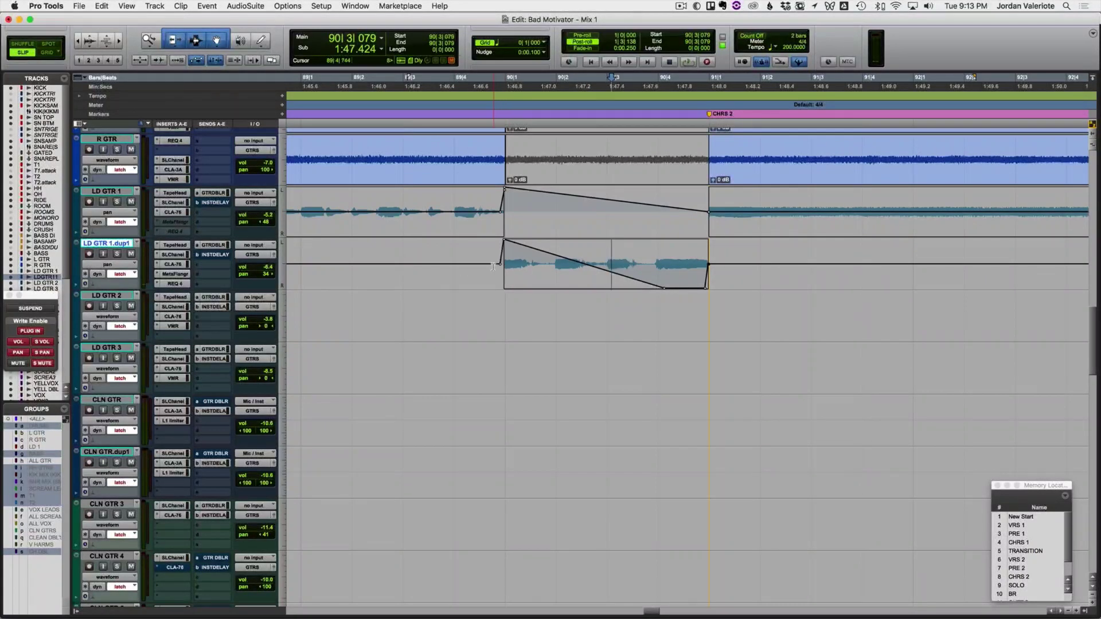
pyautogui.moveTo(512, 266); pyautogui.dragTo(460, 267)
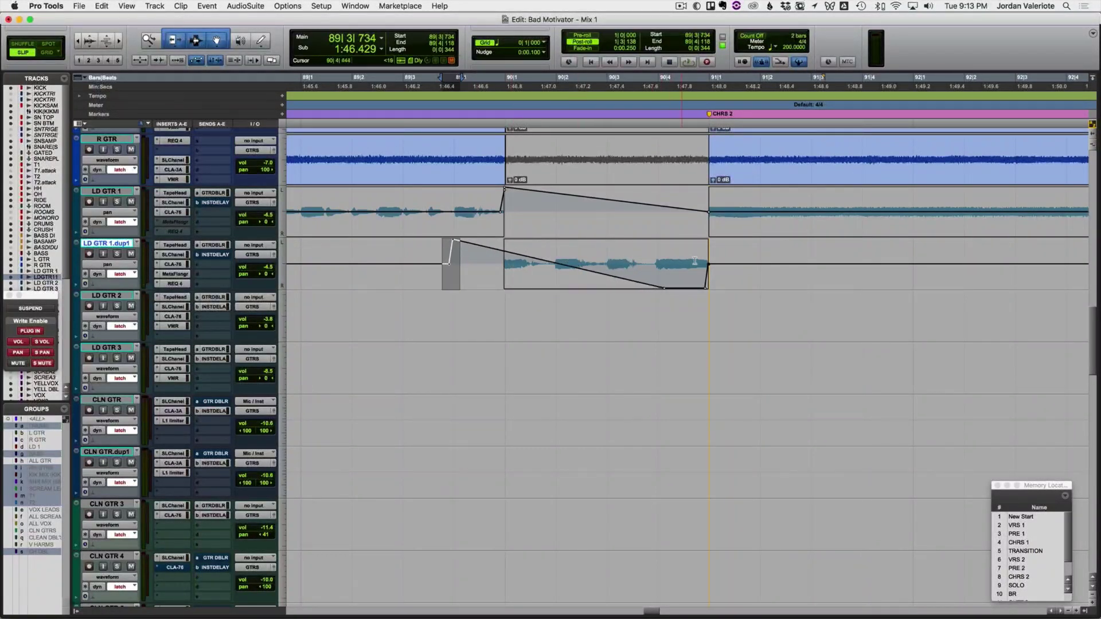
pyautogui.moveTo(702, 270); pyautogui.dragTo(727, 273)
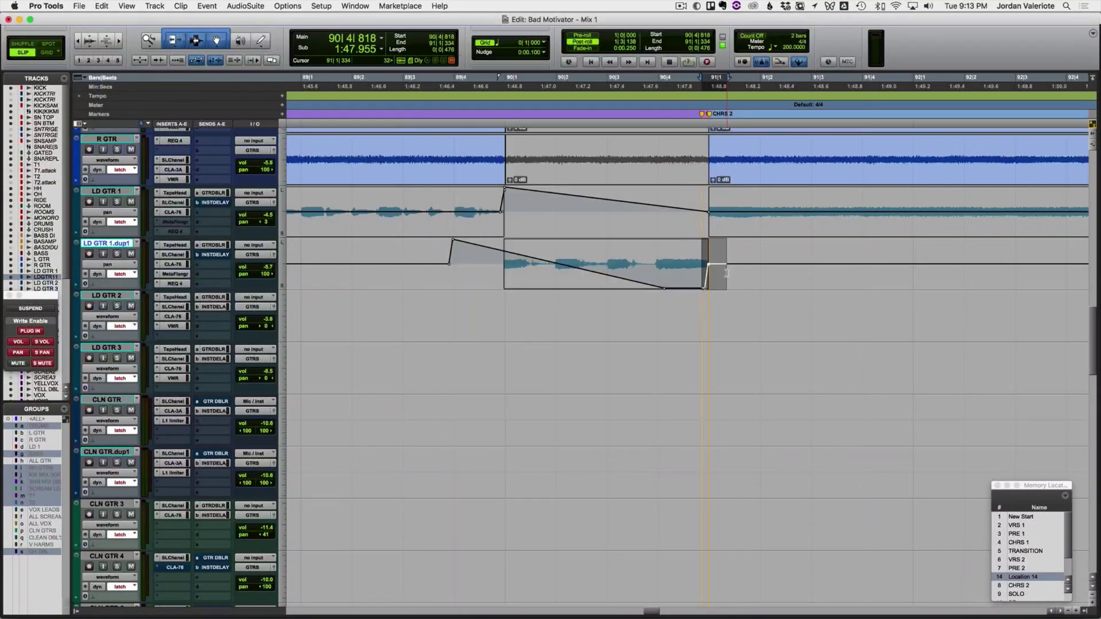
pyautogui.press('KP_Add')
# Step: Audition LD GTR 1.dup1's shifted pan sweep from 89|2 into CHRS 2
pyautogui.click(377, 264)
pyautogui.press('space')
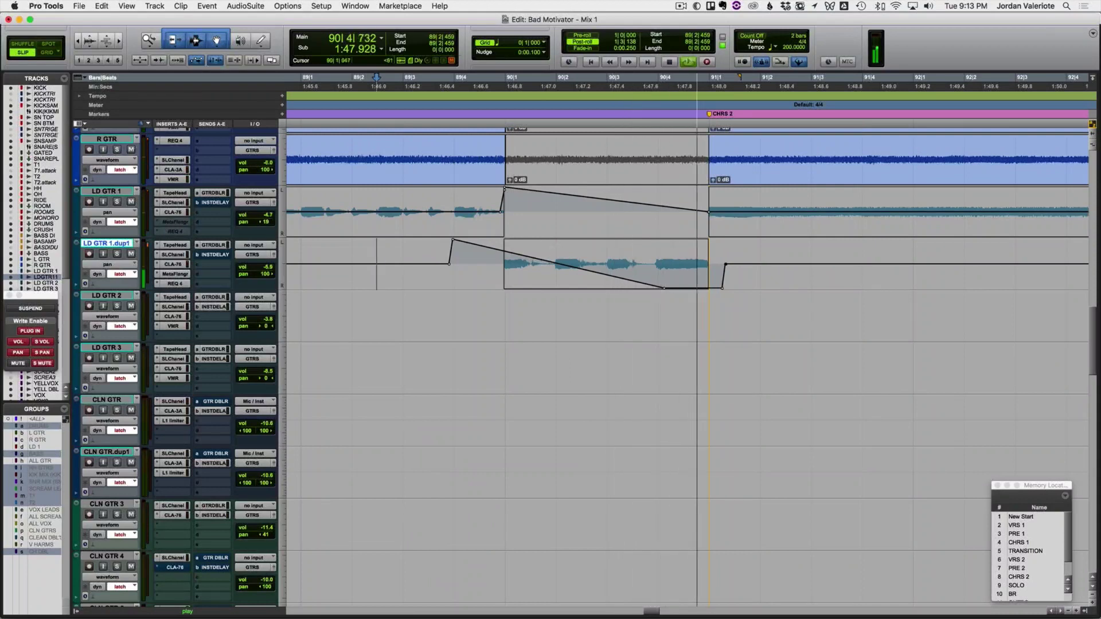
pyautogui.press('space')
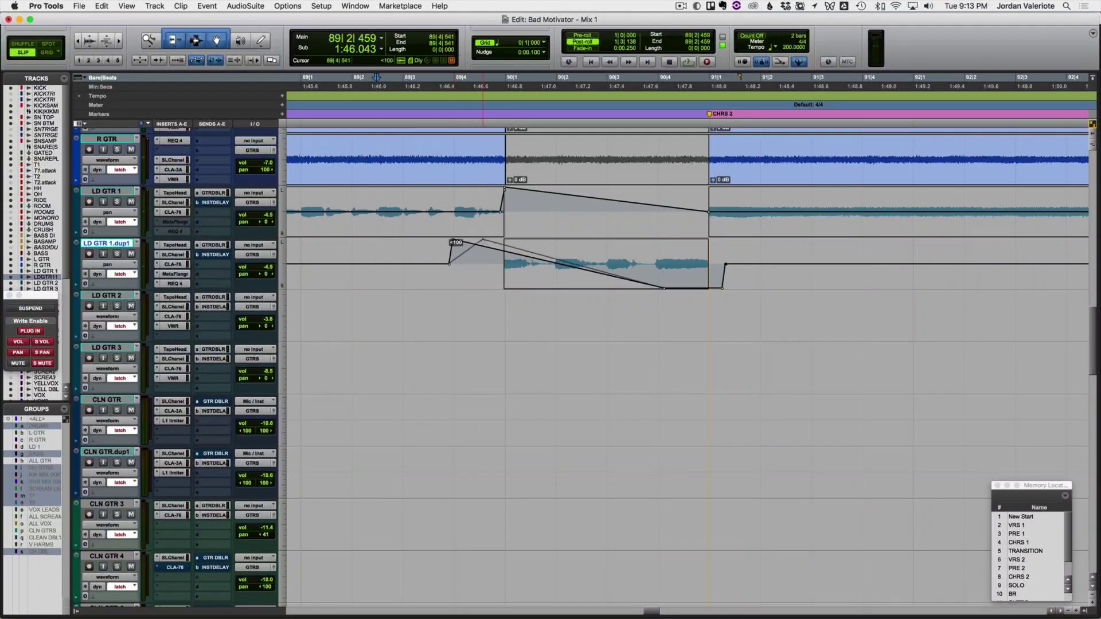
# Step: Move LD GTR 1.dup1's hard-left pan breakpoint to just before bar 90, creating a gradual ramp, and audition the break
pyautogui.moveTo(501, 240); pyautogui.dragTo(501, 240)
pyautogui.press('space')
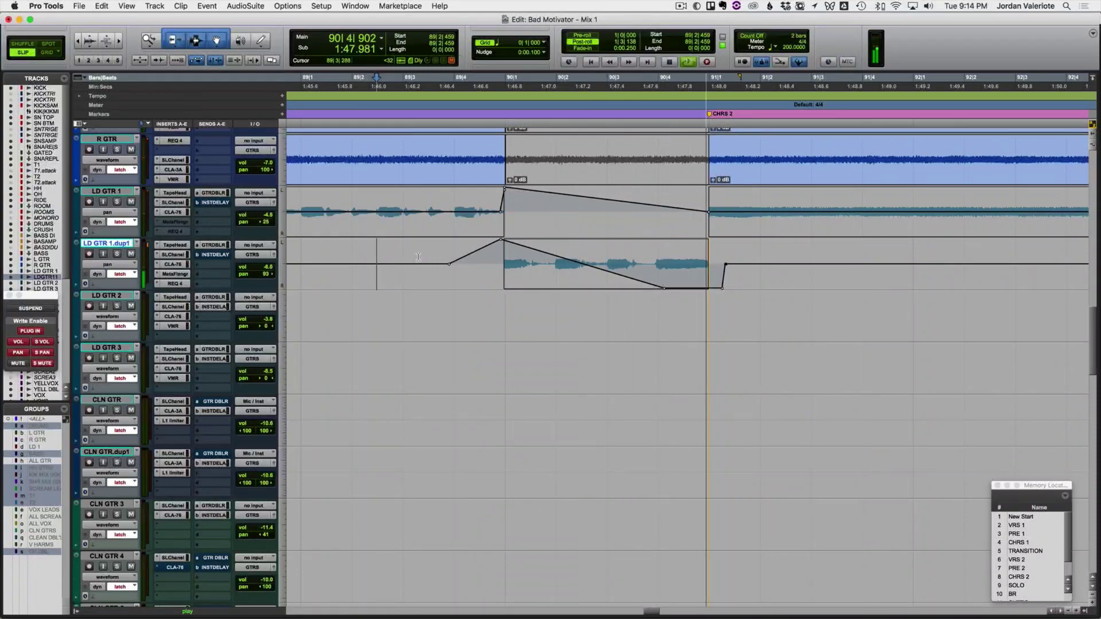
# Step: Play the mix from about 78|2, just before PRE 2, with the PRINT.FINAL track in view
pyautogui.press('r')
pyautogui.press('r')
pyautogui.press('r')
pyautogui.press('r')
pyautogui.press('space')
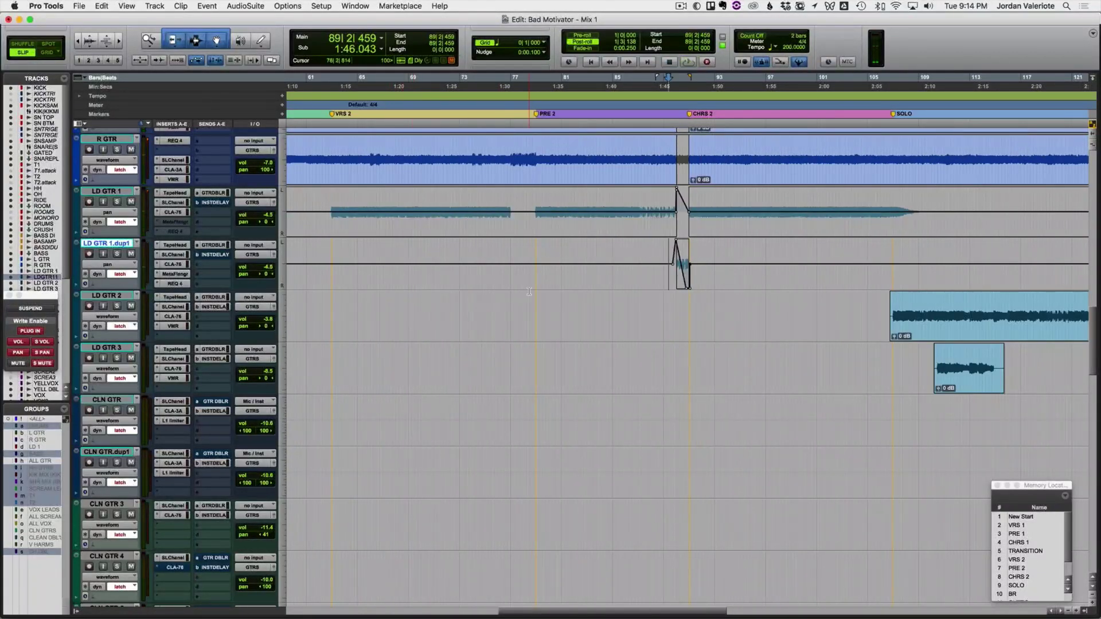
pyautogui.click(526, 276)
pyautogui.scroll(-15, 237, 438)
pyautogui.press('space')
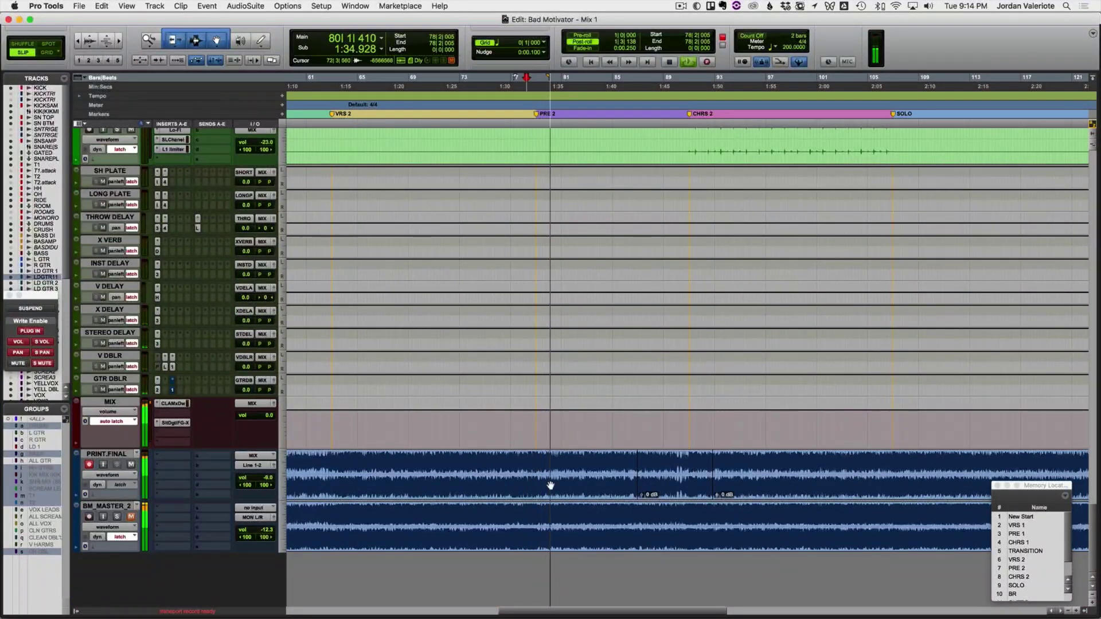
# Step: Delete the old print across the break on PRINT.FINAL, heal the gap, and punch-record the mix from about 86|4 to bar 95
pyautogui.click(678, 487)
pyautogui.press('Delete')
pyautogui.moveTo(752, 470); pyautogui.dragTo(614, 471)
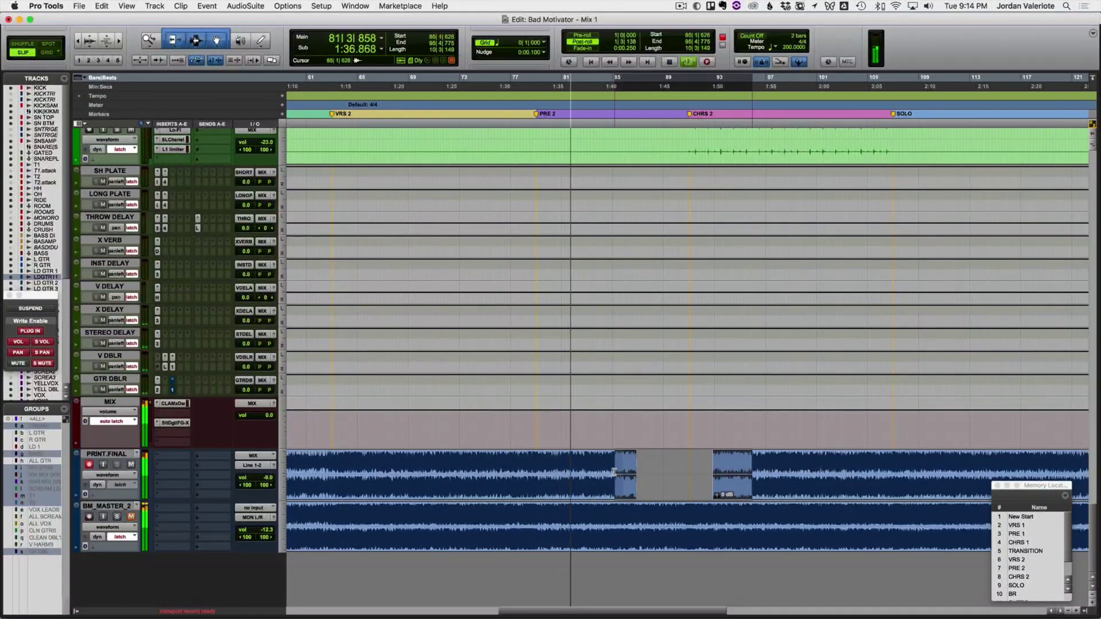
pyautogui.press('super+h')
pyautogui.click(603, 467)
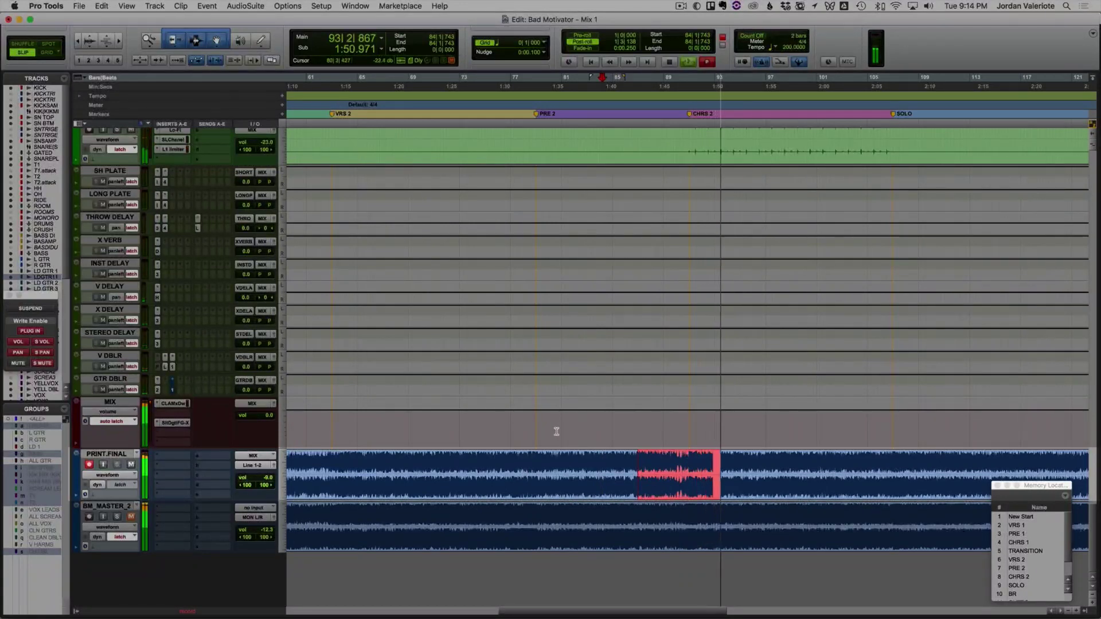
pyautogui.press('space')
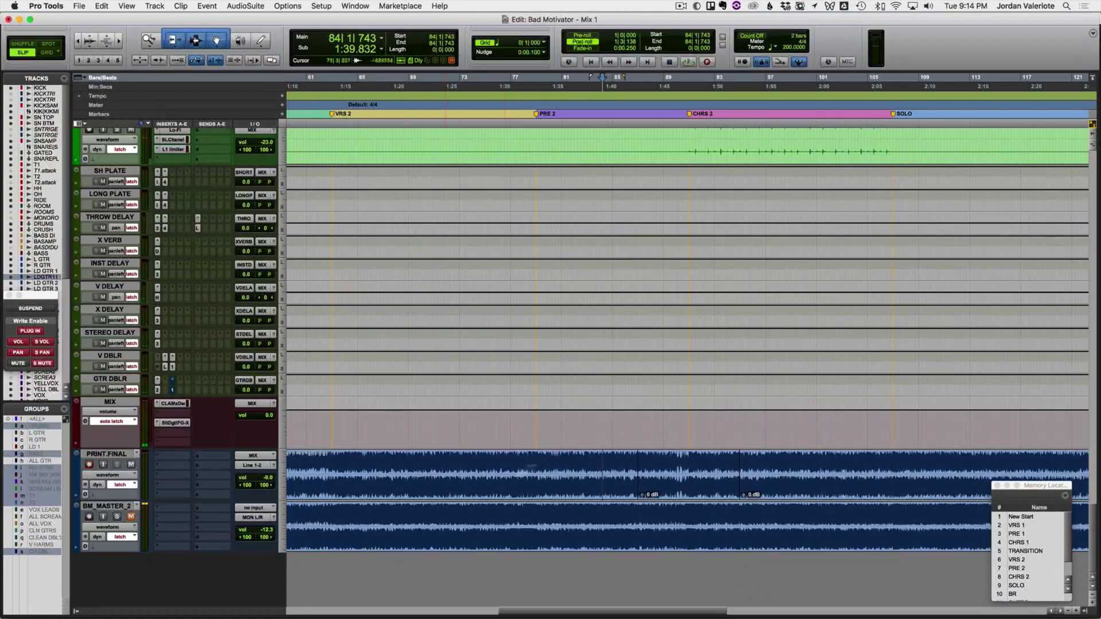
# Step: Audition the punch-in near 86|4 and the punch-out near bar 95 of the new PRINT.FINAL recording
pyautogui.click(634, 441)
pyautogui.press('t')
pyautogui.press('t')
pyautogui.press('space')
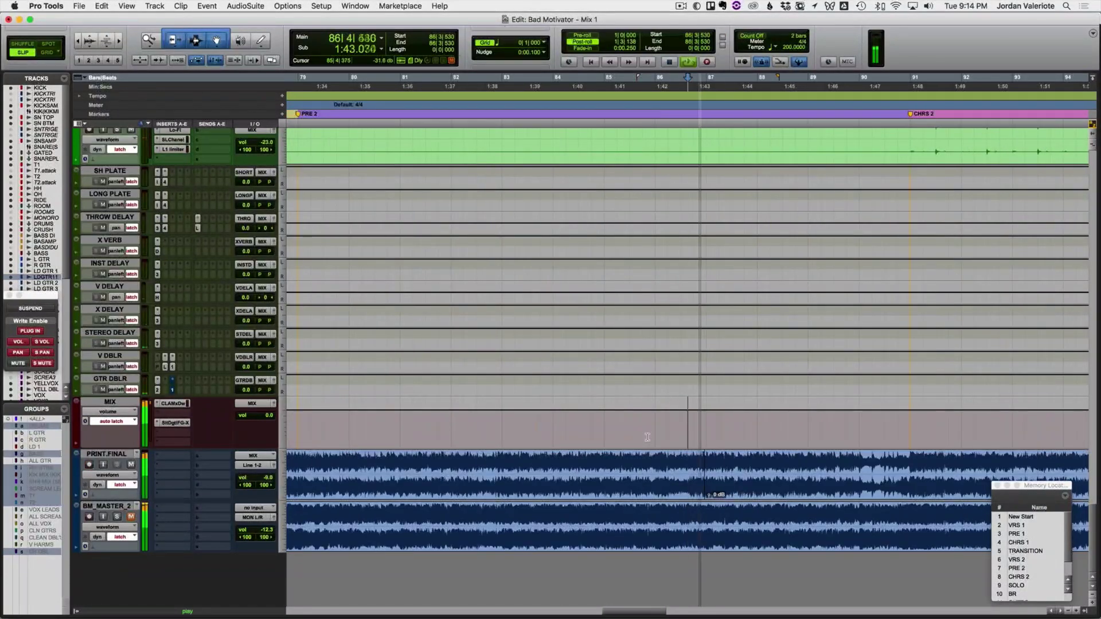
pyautogui.hscroll(5, 668, 435)
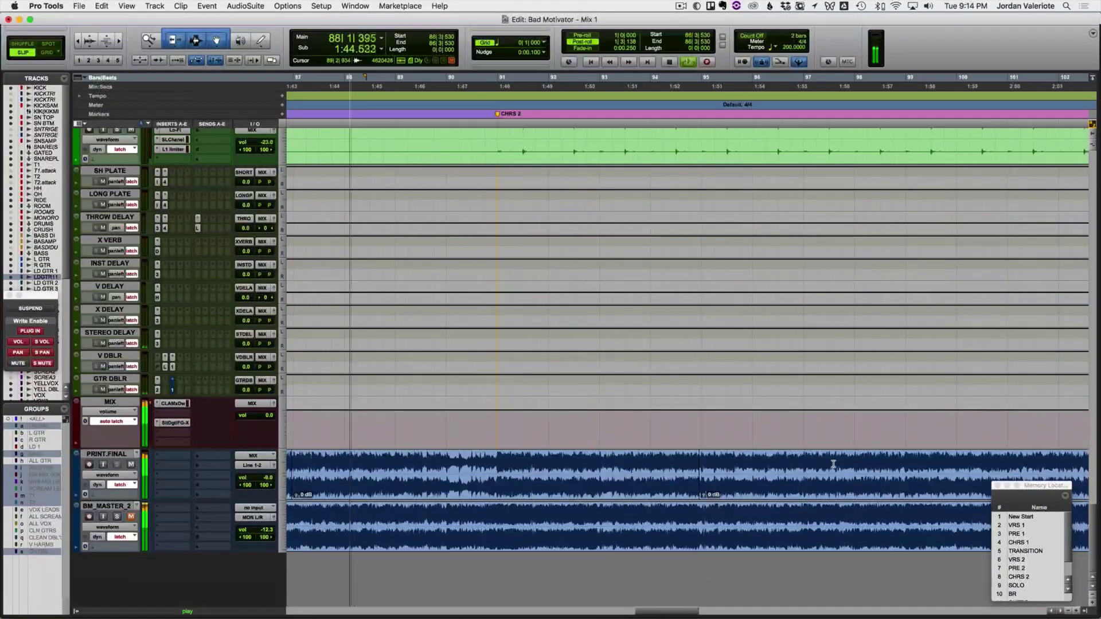
pyautogui.click(667, 432)
# Step: Select all the clips of the full song on PRINT.FINAL and consolidate them into one clip
pyautogui.press('r')
pyautogui.press('r')
pyautogui.press('r')
pyautogui.press('r')
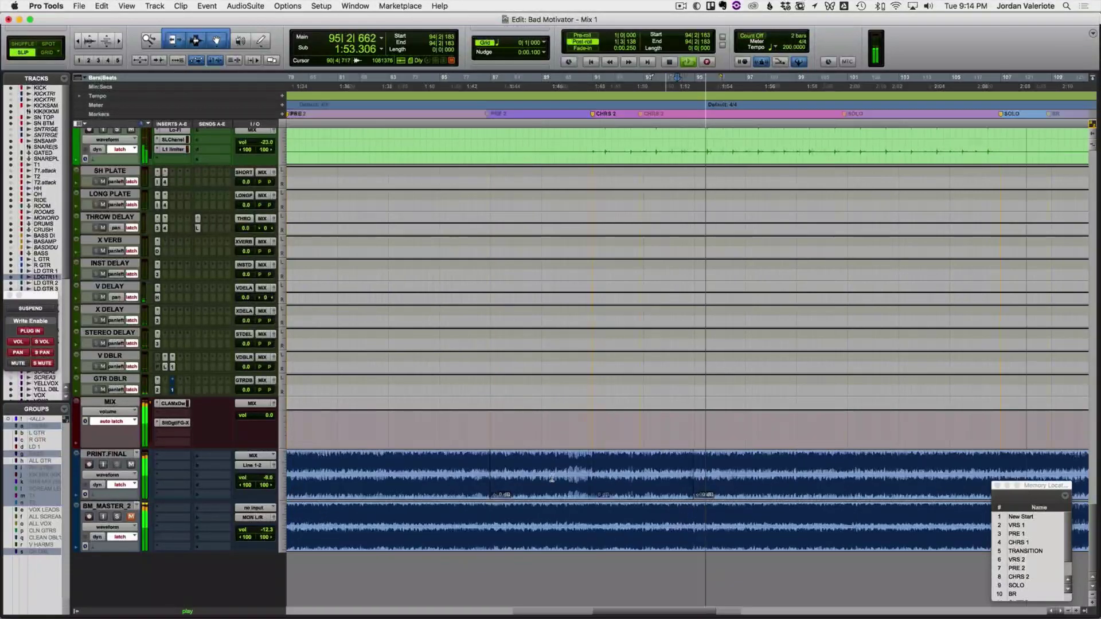
pyautogui.tripleClick(517, 461)
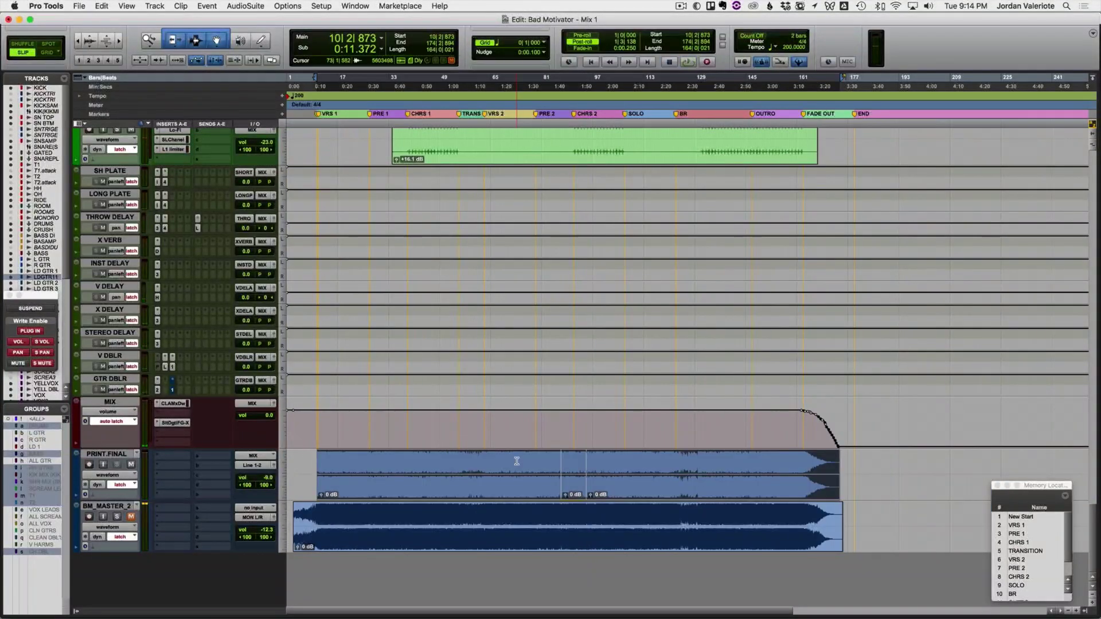
pyautogui.hotkey('alt', 'shift', '3')
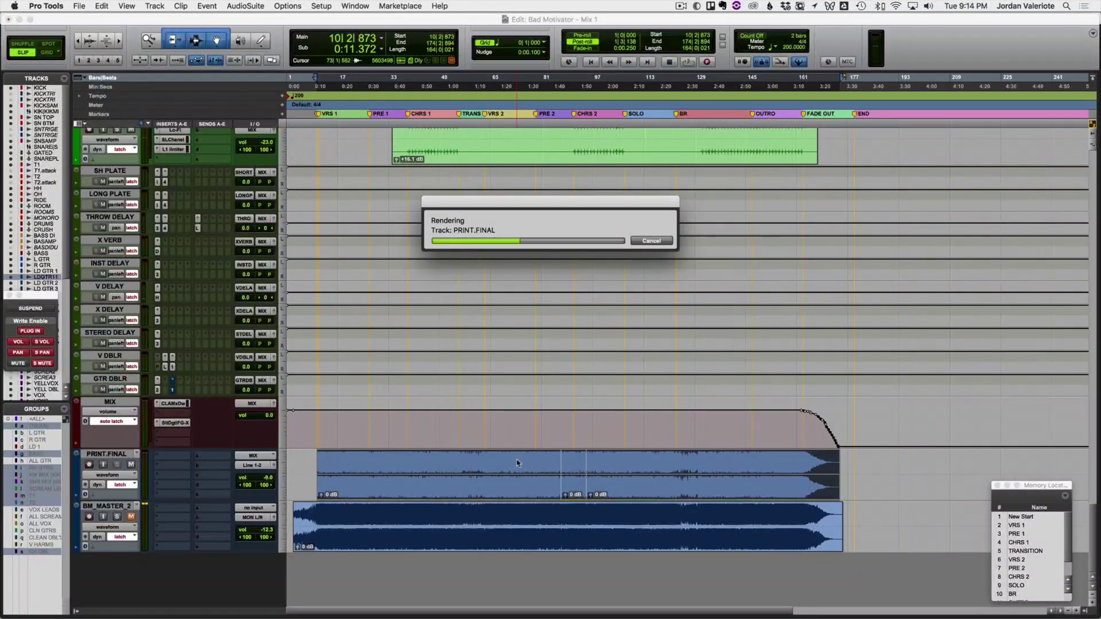
# Step: Rename the consolidated PRINT.FINAL clip and its disk file as BAD MOTIVATOR_mixref3_March6
pyautogui.doubleClick(504, 477)
pyautogui.write('BAD MOTIVATOR_mixref3_March6')
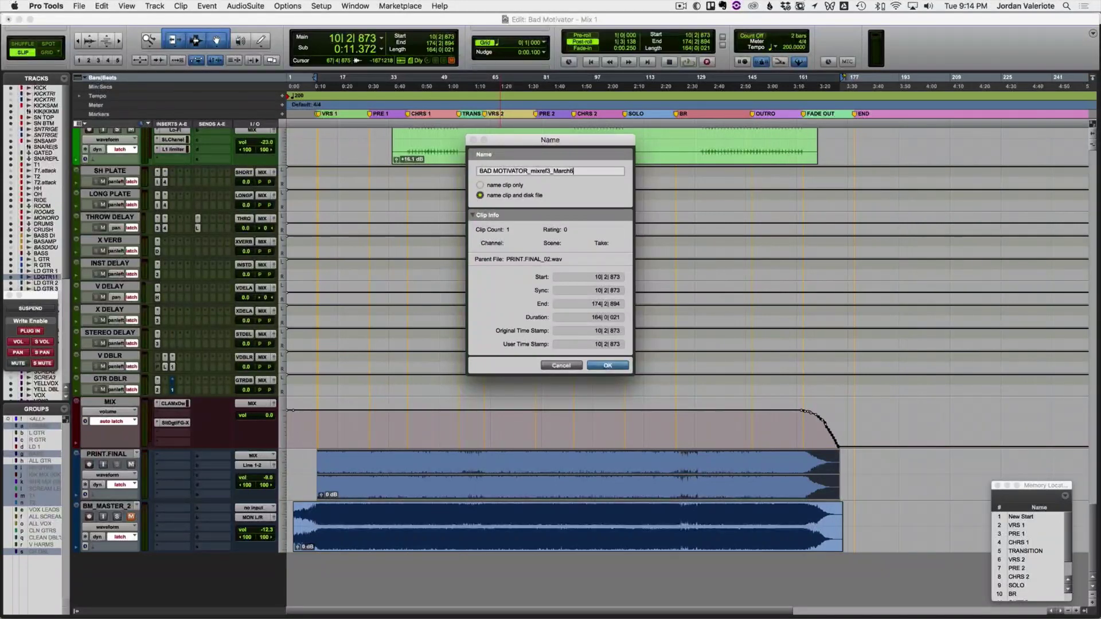
pyautogui.press('Return')
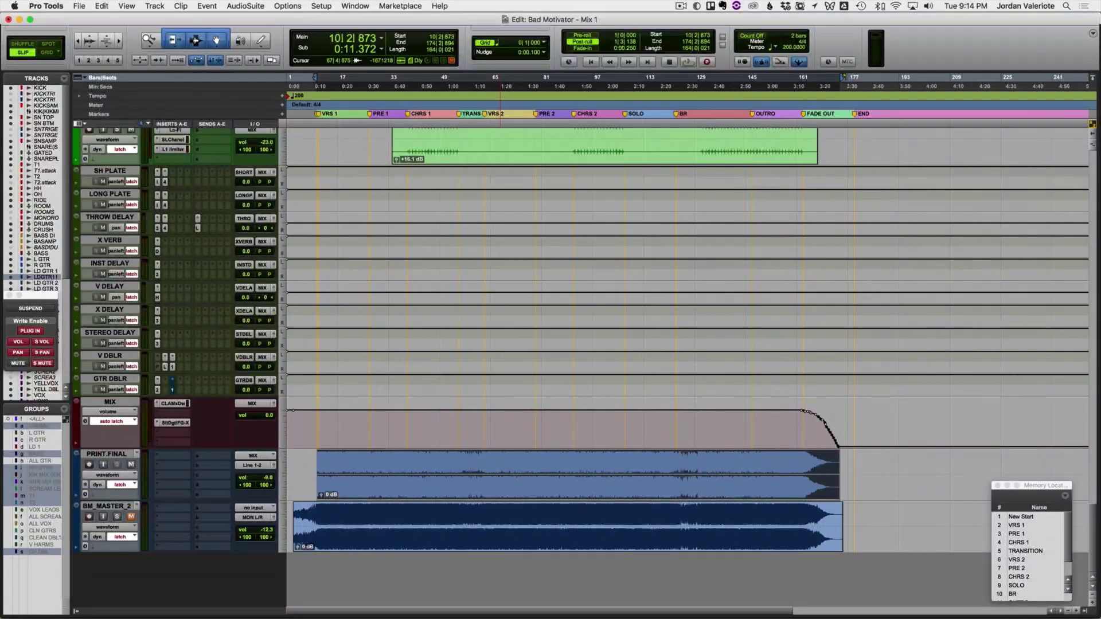
# Step: Set up the export of the renamed clip as a file and open the destination folder selection
pyautogui.press('shift+super+k')
pyautogui.click(569, 250)
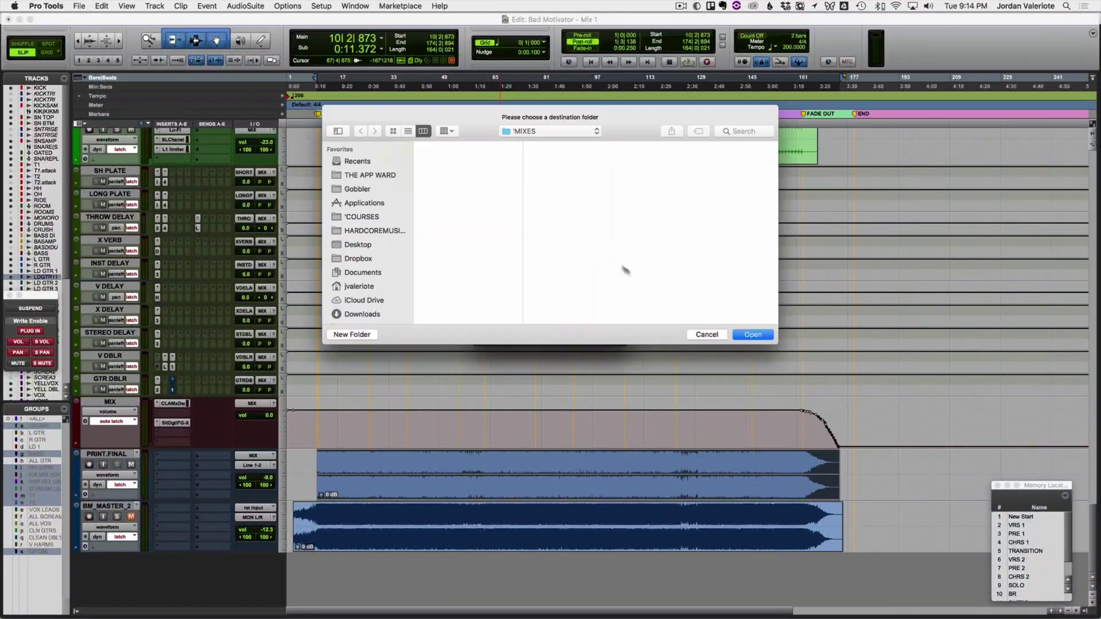